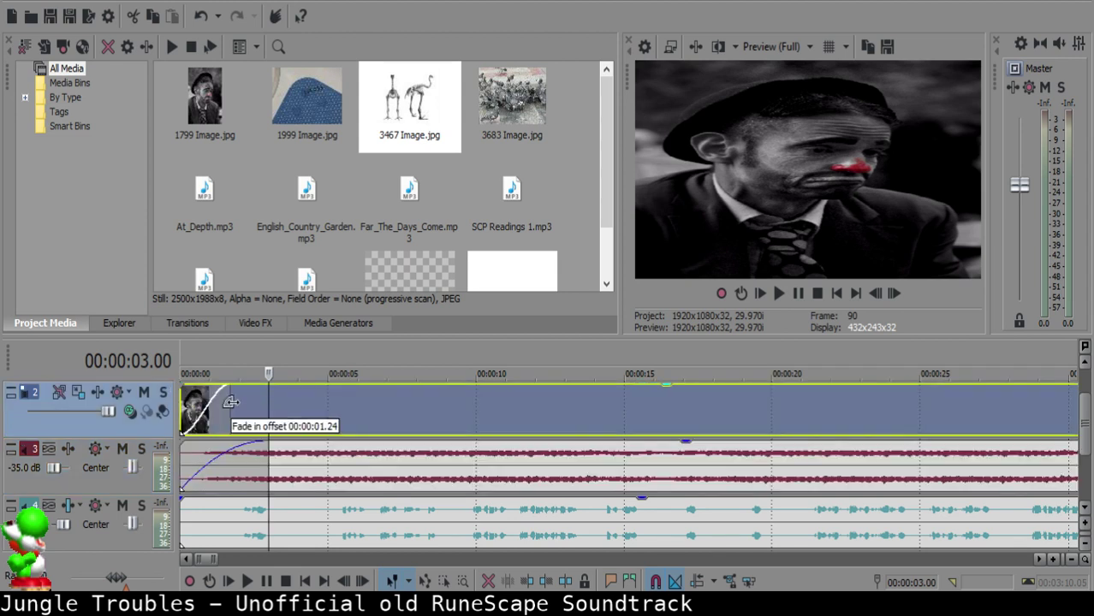
# - Shift the voice clip on track 4 later by 00:00:01.02 and play it back
pyautogui.click(312, 532)
pyautogui.moveTo(311, 526); pyautogui.dragTo(337, 529)
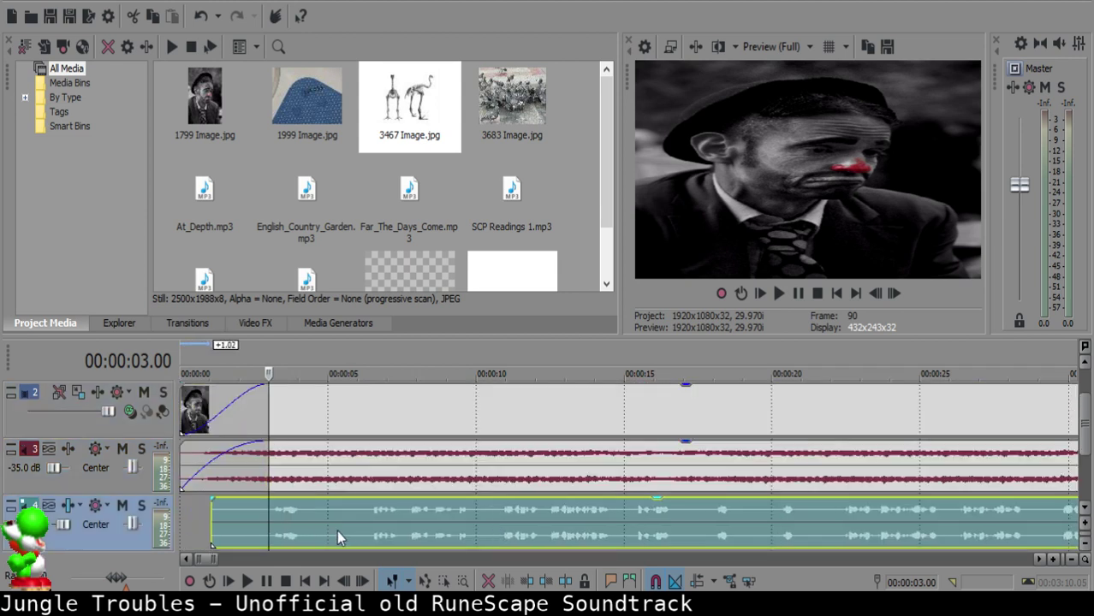
pyautogui.press('space')
pyautogui.scroll(3, 368, 529)
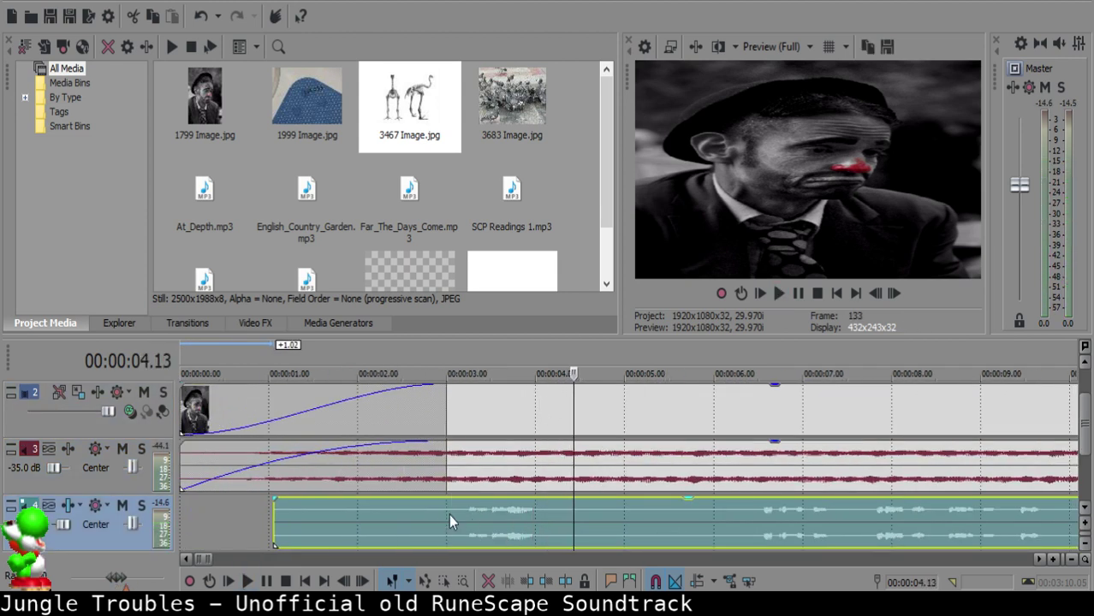
# - Mute the music on track 3 and play the voice clip on its own
pyautogui.press('space')
pyautogui.click(123, 447)
pyautogui.press('space')
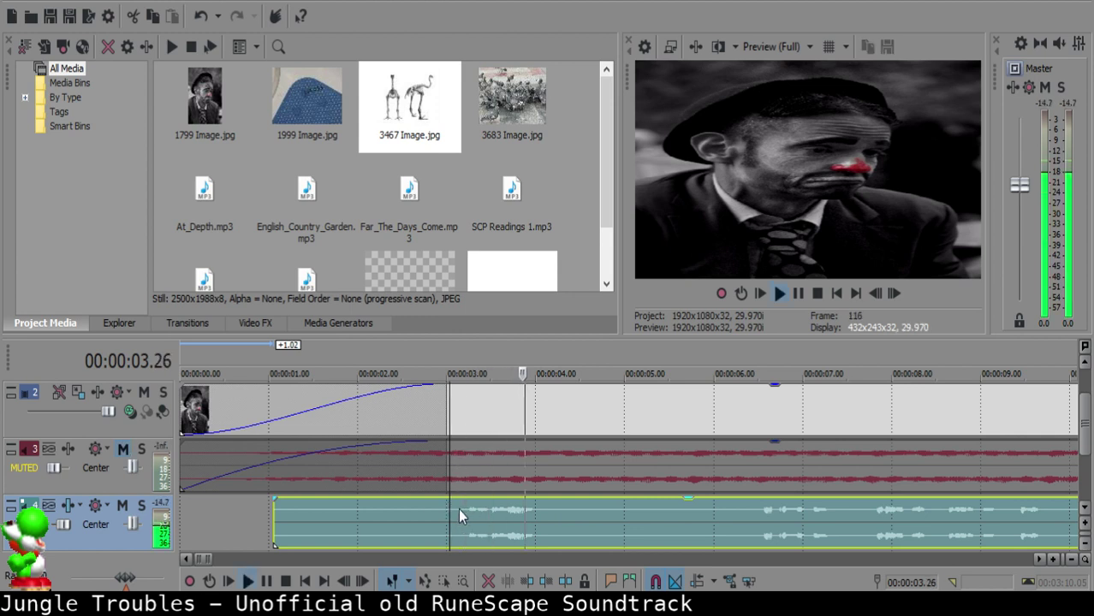
# - Split the voice clip just before its first words, at about 00:00:03.06, and delete the silent lead-in
pyautogui.click(460, 508)
pyautogui.press('Return')
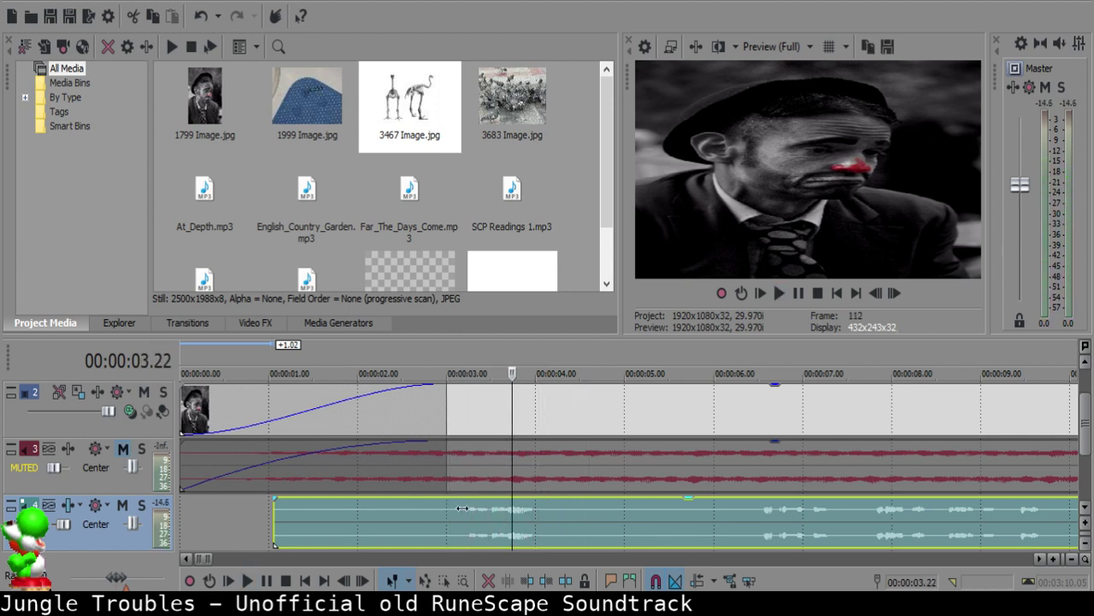
pyautogui.click(463, 508)
pyautogui.press('space')
pyautogui.press('space')
pyautogui.press('s')
pyautogui.click(454, 514)
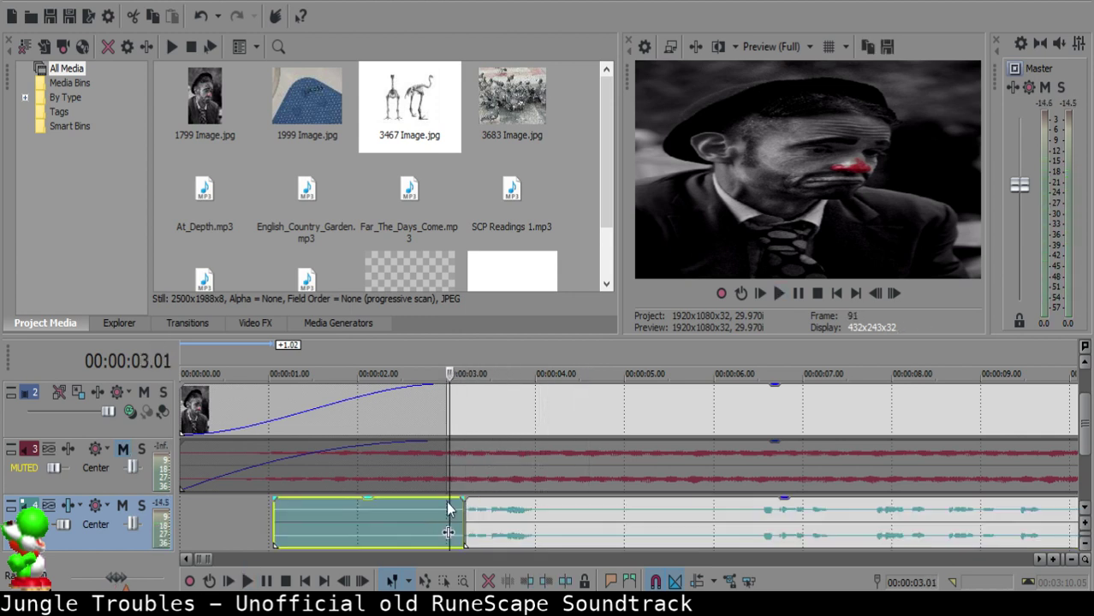
pyautogui.press('Delete')
# - Move the remaining voice clip to start at 00:00:03.00 and play it back
pyautogui.moveTo(482, 516); pyautogui.dragTo(468, 515)
pyautogui.scroll(2, 467, 515)
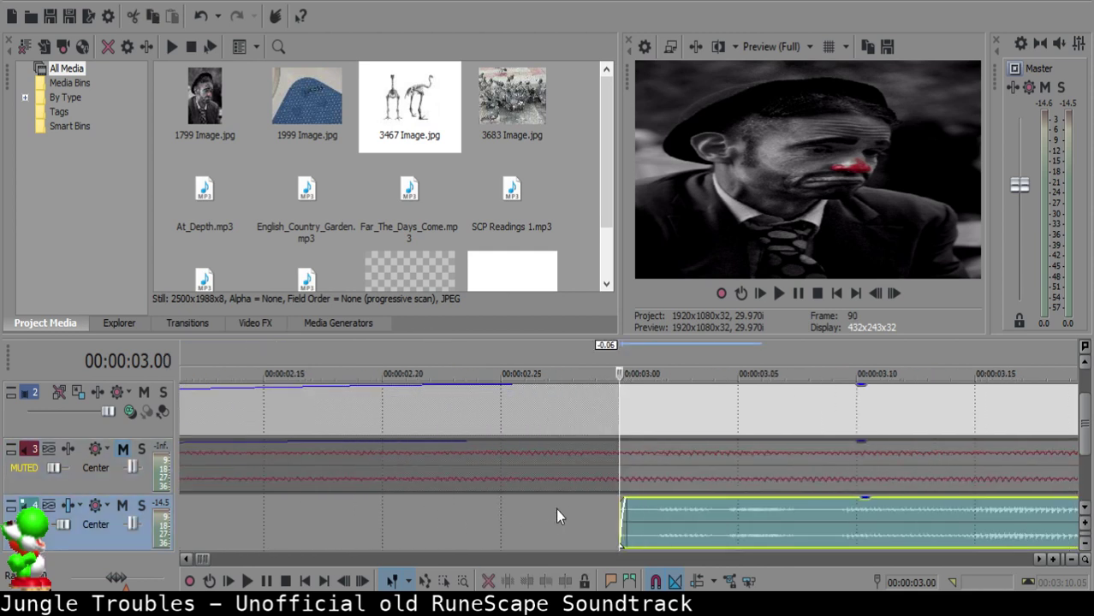
pyautogui.press('space')
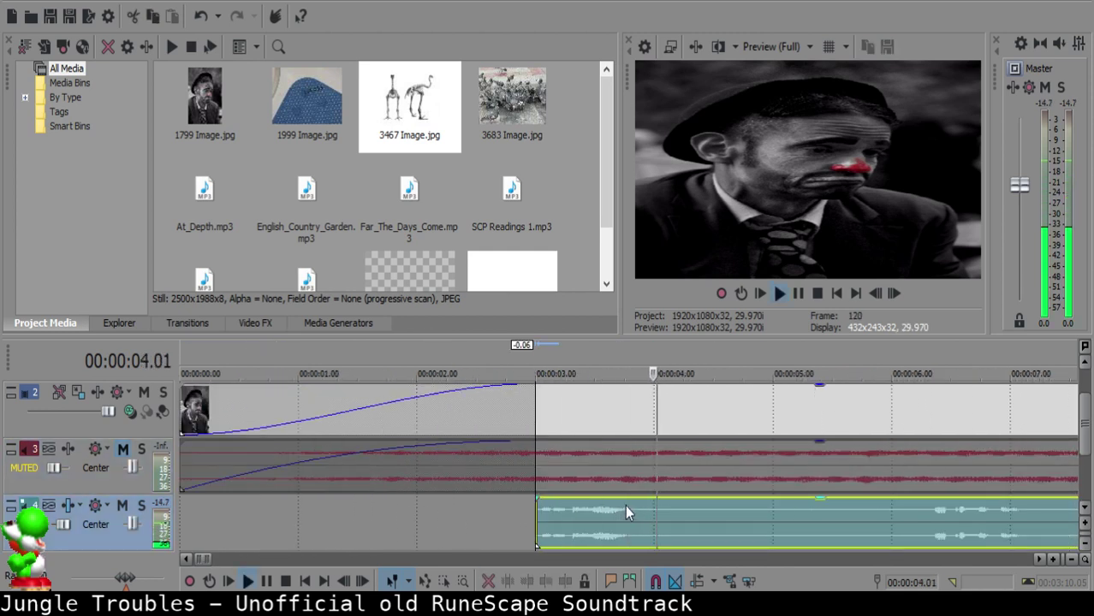
# - Split the voice clip after the first phrase and remove the pause from about 00:00:04.03 to 00:00:04.16
pyautogui.press('Return')
pyautogui.press('s')
pyautogui.press('space')
pyautogui.press('Return')
pyautogui.press('s')
pyautogui.click(682, 523)
pyautogui.press('Delete')
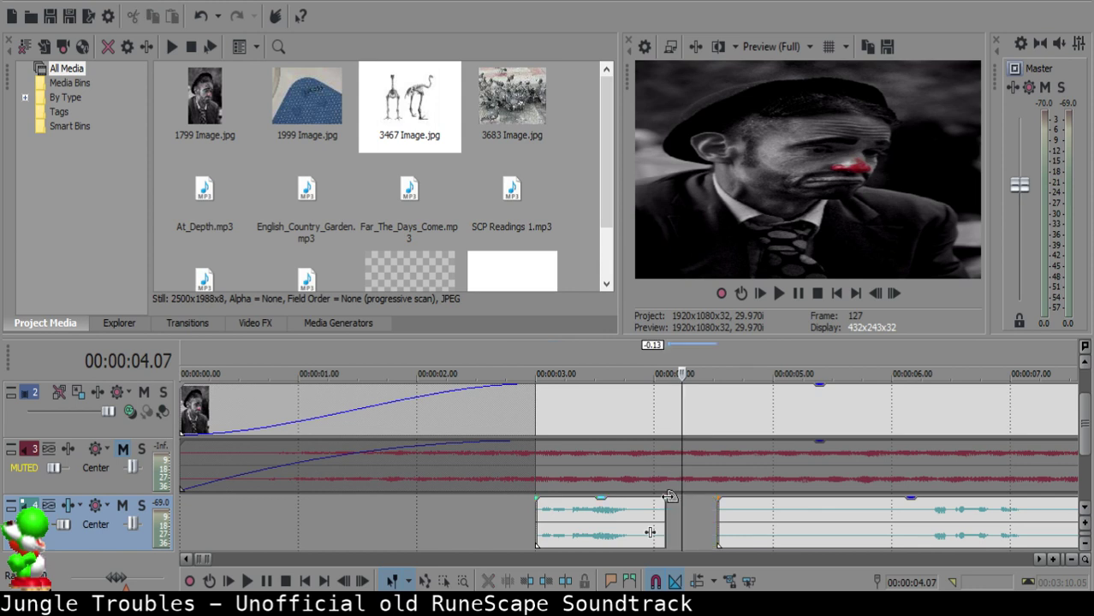
# - Add a short fade-out to the end of the first phrase's clip on track 4
pyautogui.moveTo(665, 500); pyautogui.dragTo(646, 498)
pyautogui.click(541, 507)
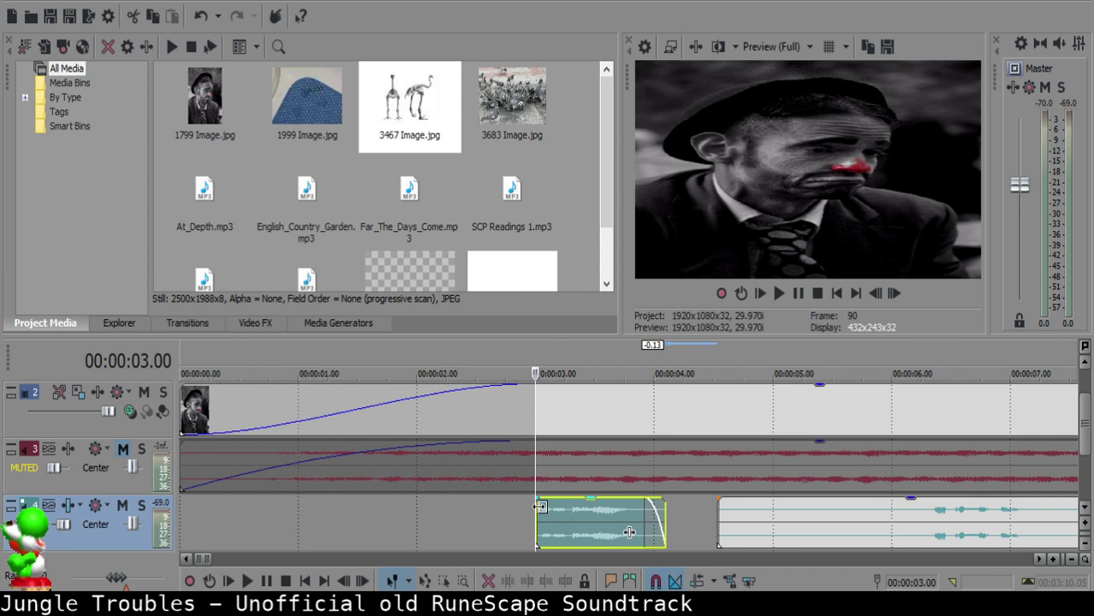
# - Split the second voice clip just before its speech begins, at about 00:00:06.09, and delete the silent section ahead of it
pyautogui.click(896, 520)
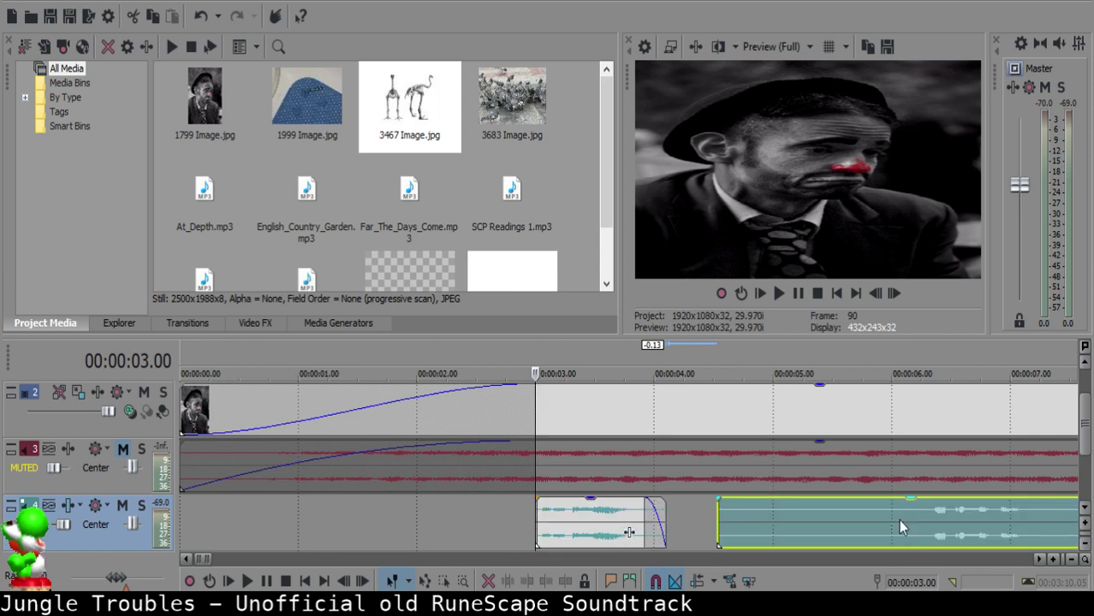
pyautogui.scroll(-5, 898, 520)
pyautogui.scroll(5, 809, 524)
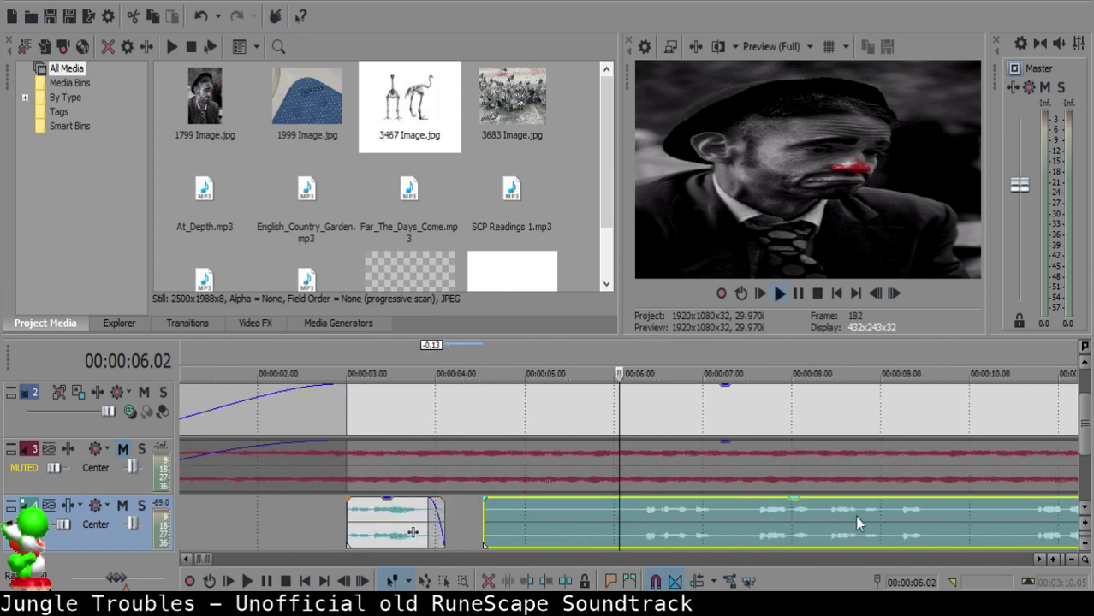
pyautogui.press('space')
pyautogui.click(640, 509)
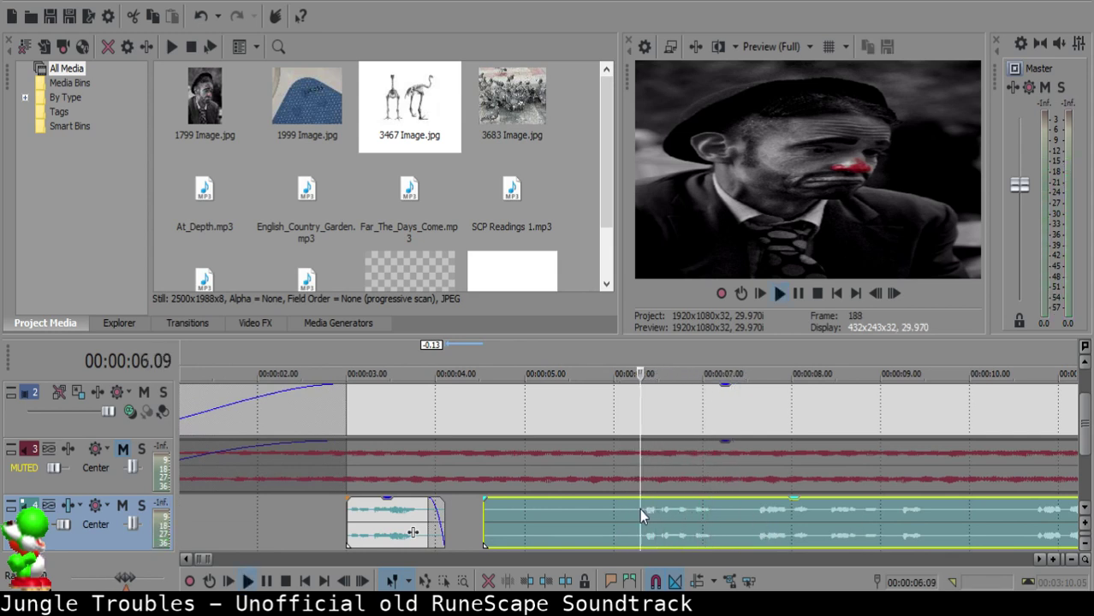
pyautogui.press('space')
pyautogui.press('s')
pyautogui.click(525, 513)
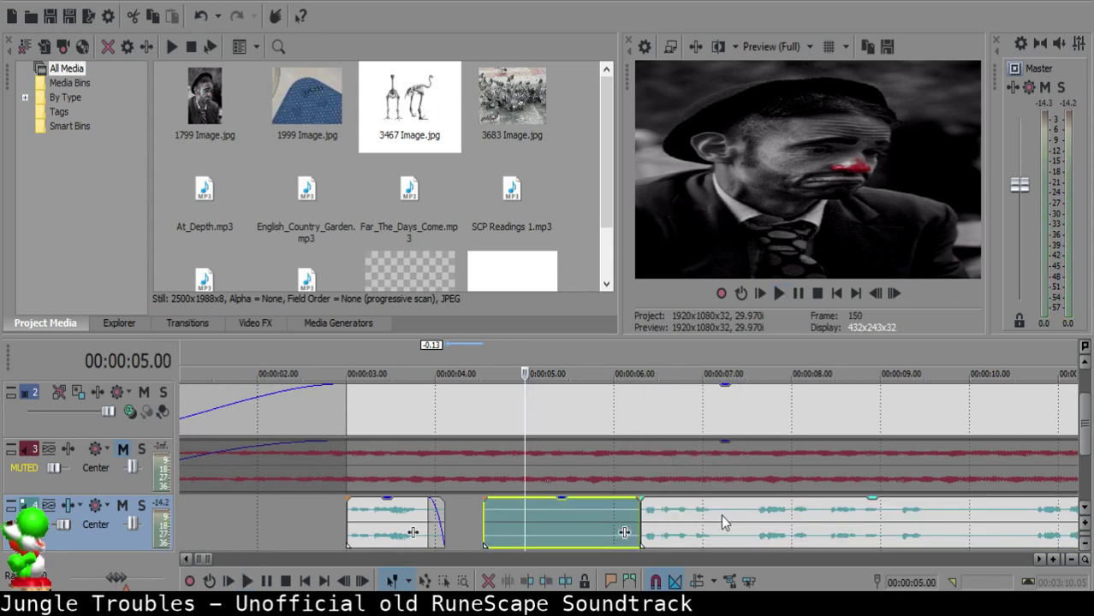
pyautogui.press('Delete')
# - Move the remaining voice clip to start at 00:00:05.00 and play across the gap from the first phrase
pyautogui.moveTo(721, 515); pyautogui.dragTo(589, 517)
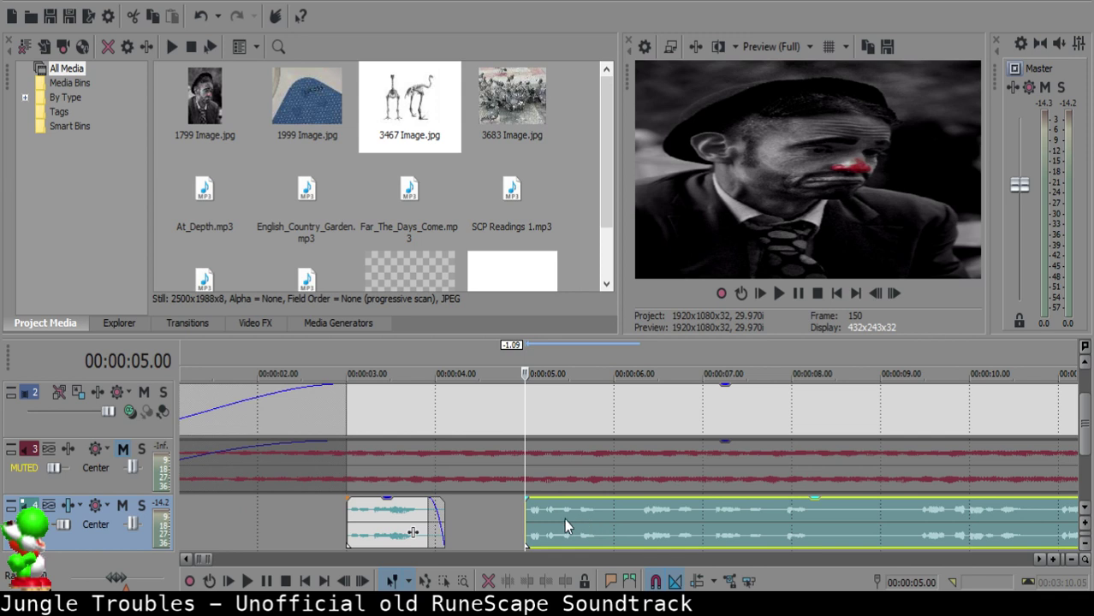
pyautogui.click(354, 521)
pyautogui.press('space')
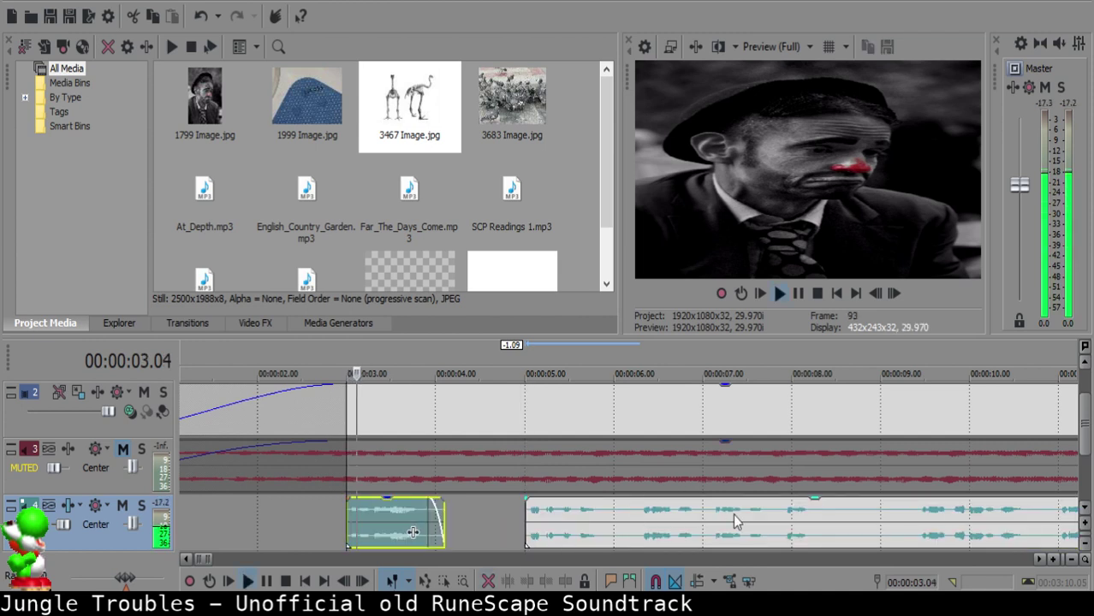
pyautogui.scroll(3, 697, 480)
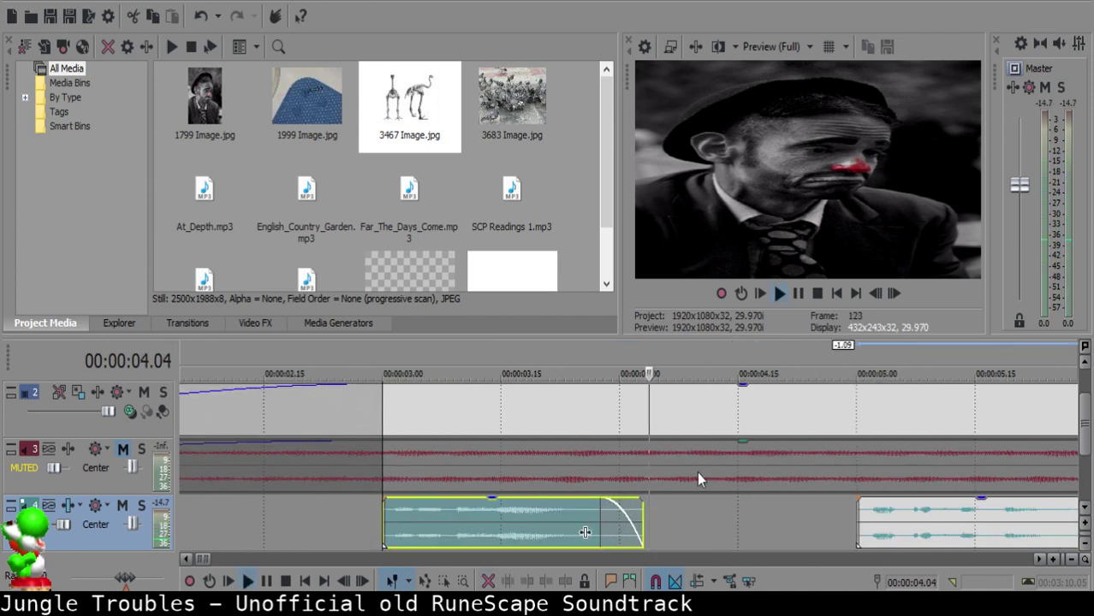
# - Shift the second voice clip four frames later, to start at 00:00:05.04, and replay the transition from the first phrase
pyautogui.click(869, 506)
pyautogui.moveTo(885, 510); pyautogui.dragTo(918, 514)
pyautogui.click(413, 535)
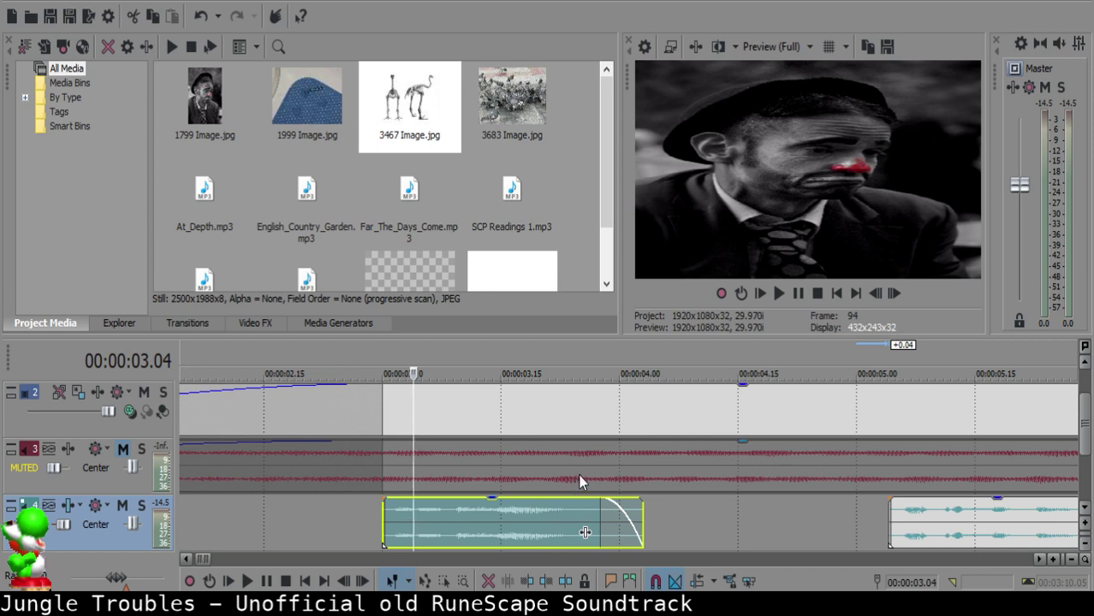
pyautogui.press('space')
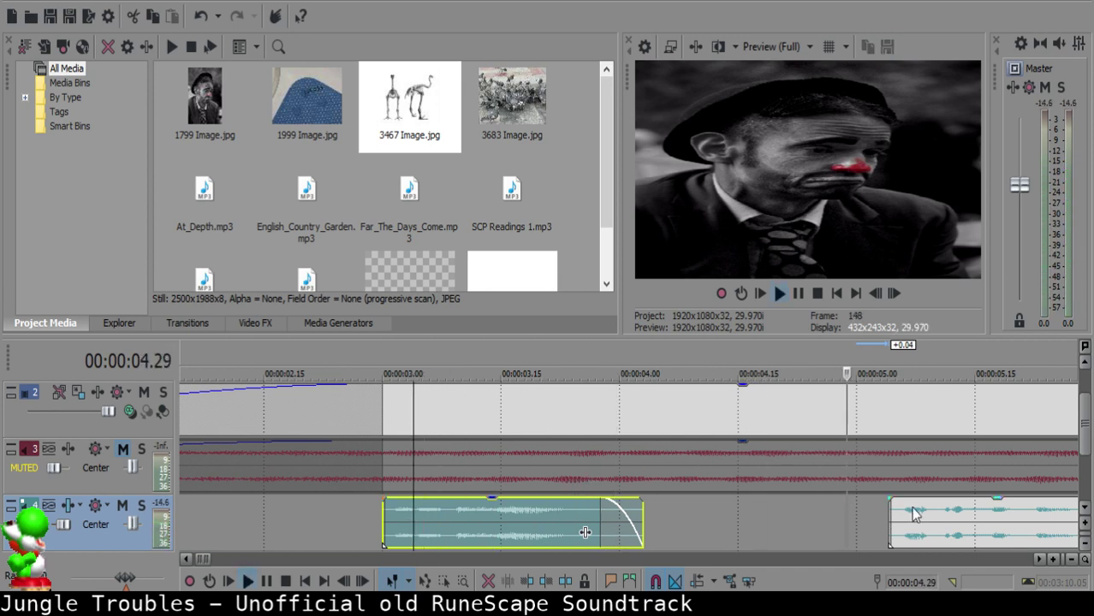
# - Shift the second voice clip another two frames later, to 00:00:05.06, and check the timing by playback
pyautogui.press('Return')
pyautogui.click(910, 510)
pyautogui.moveTo(905, 511); pyautogui.dragTo(920, 515)
pyautogui.click(509, 511)
pyautogui.press('space')
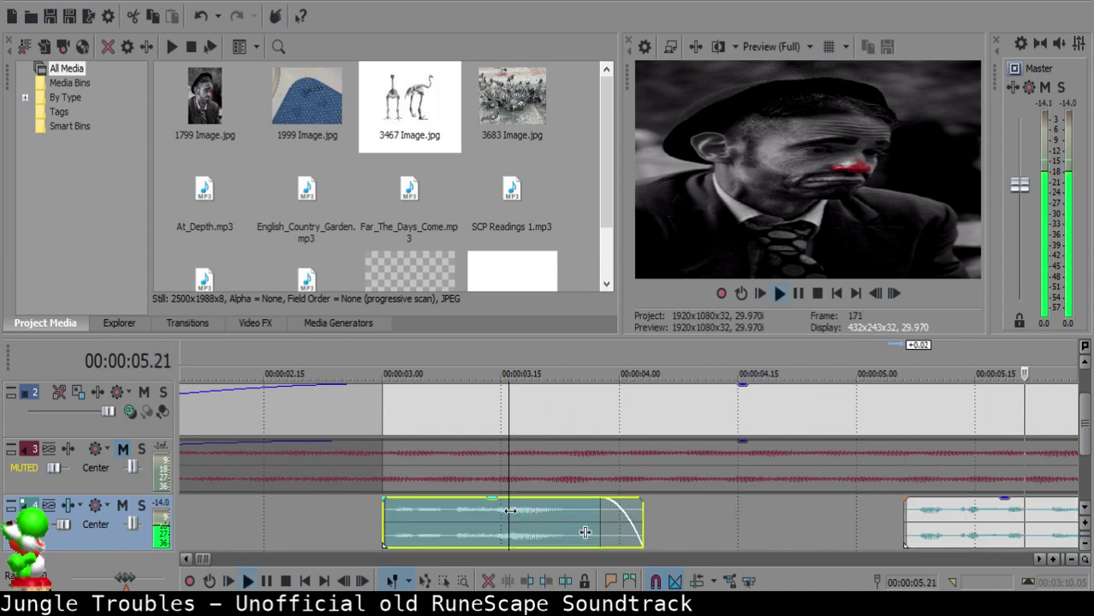
# - Split the voice clip at 00:00:06.05 and 00:00:11.05 and delete the section between the two cuts
pyautogui.click(644, 509)
pyautogui.press('s')
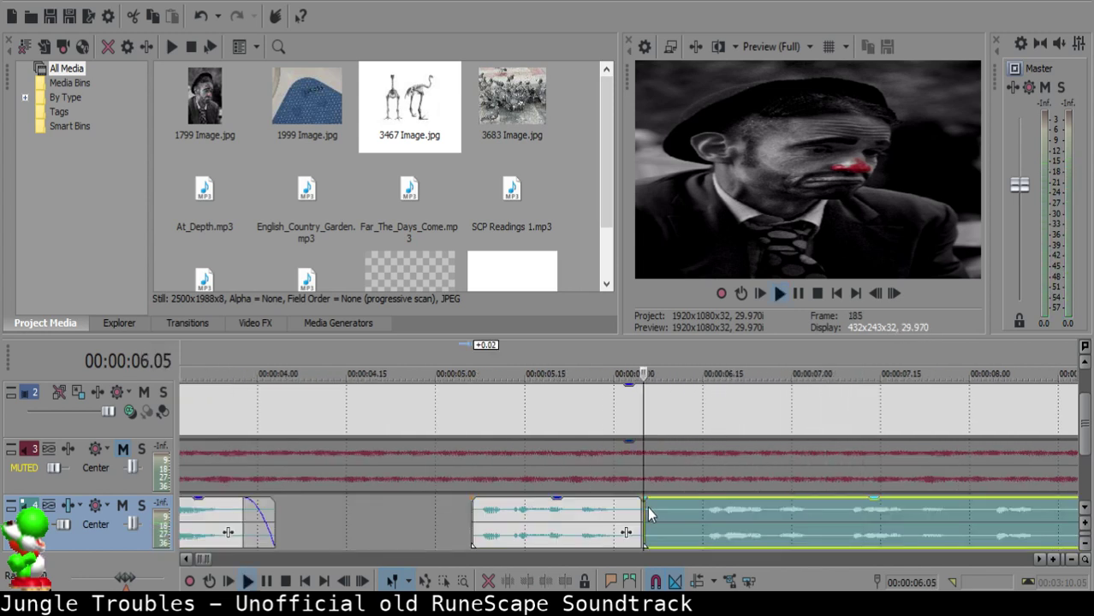
pyautogui.scroll(-1, 655, 512)
pyautogui.click(785, 519)
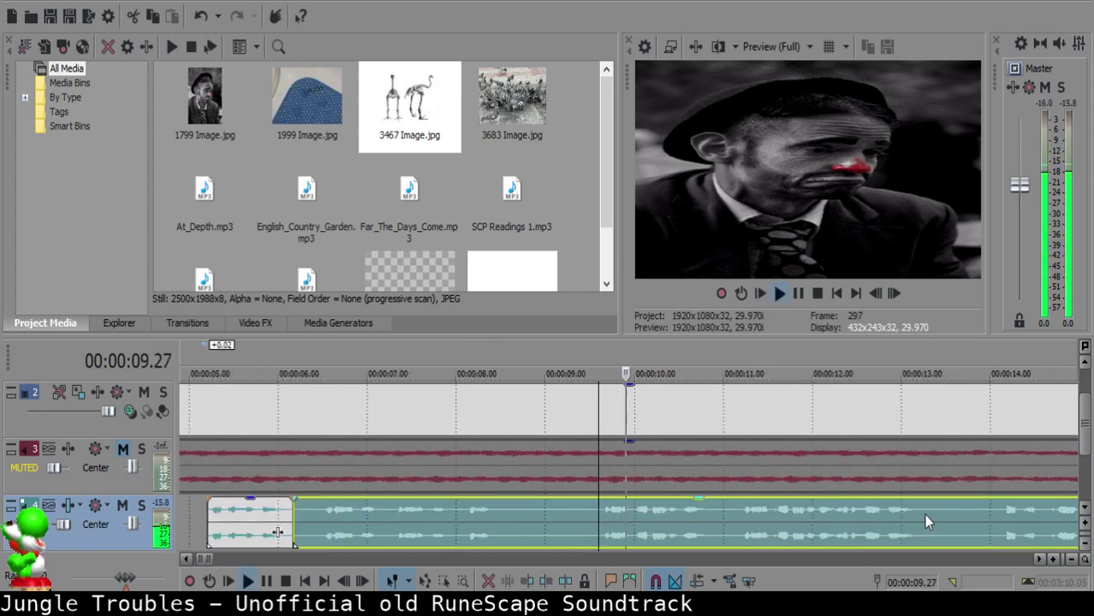
pyautogui.scroll(-2, 787, 522)
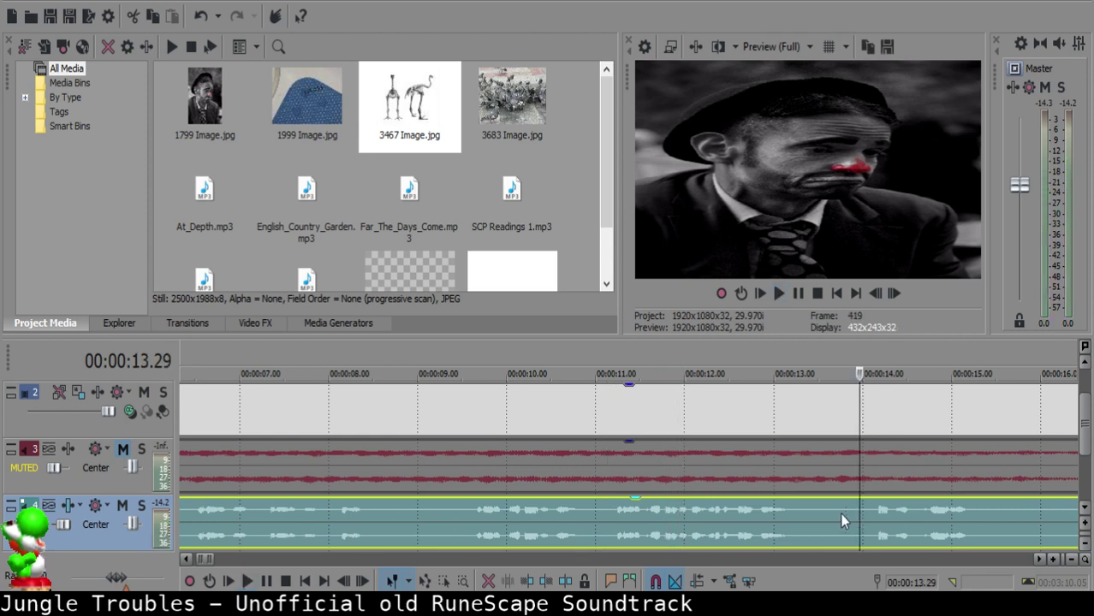
pyautogui.click(610, 508)
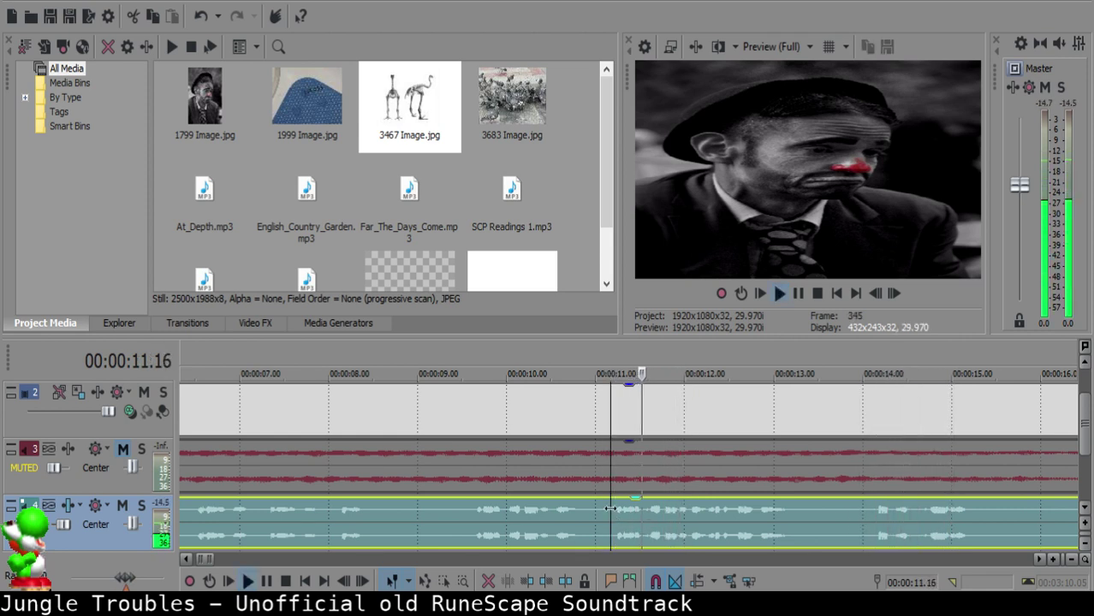
pyautogui.press('space')
pyautogui.press('s')
pyautogui.scroll(-3, 450, 517)
pyautogui.click(405, 514)
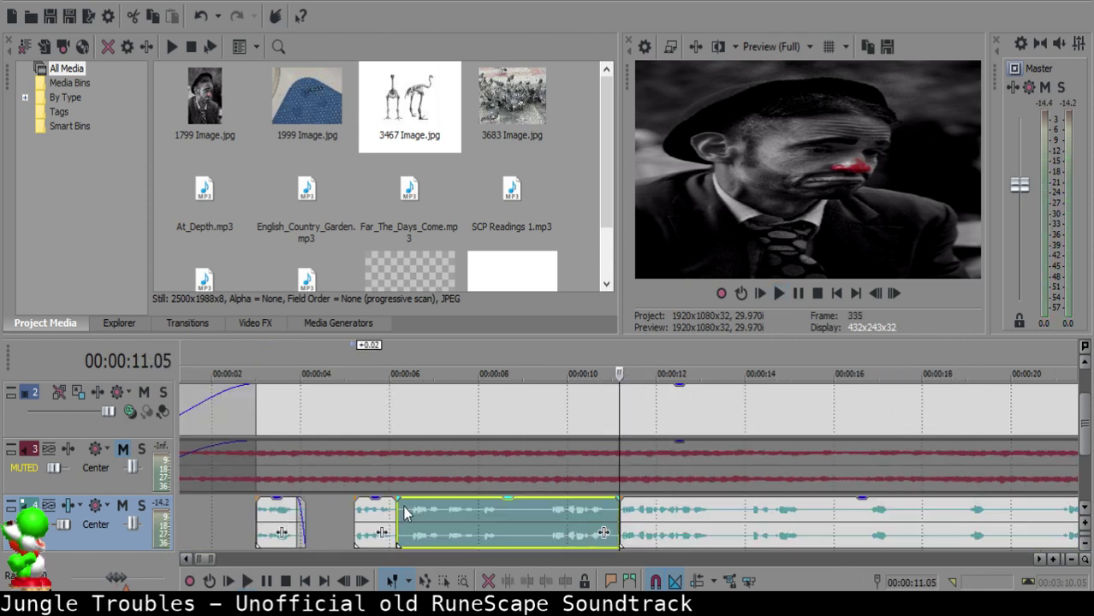
pyautogui.press('Delete')
# - Move the remaining voice clip back to start at 00:00:06.10 and play from the second phrase across the join
pyautogui.moveTo(697, 520); pyautogui.dragTo(479, 518)
pyautogui.scroll(4, 479, 518)
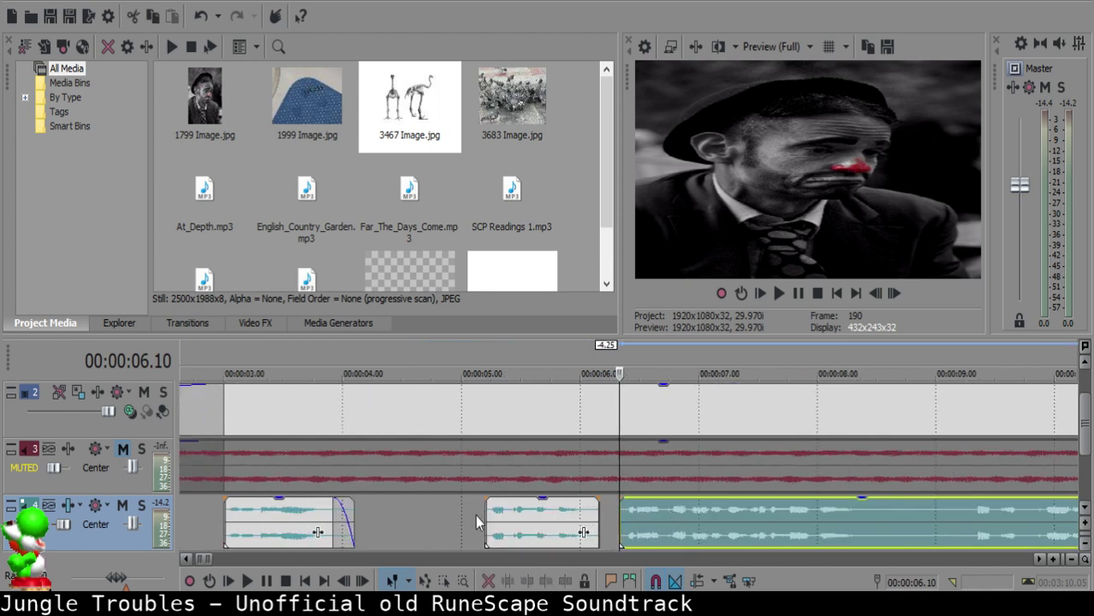
pyautogui.click(546, 512)
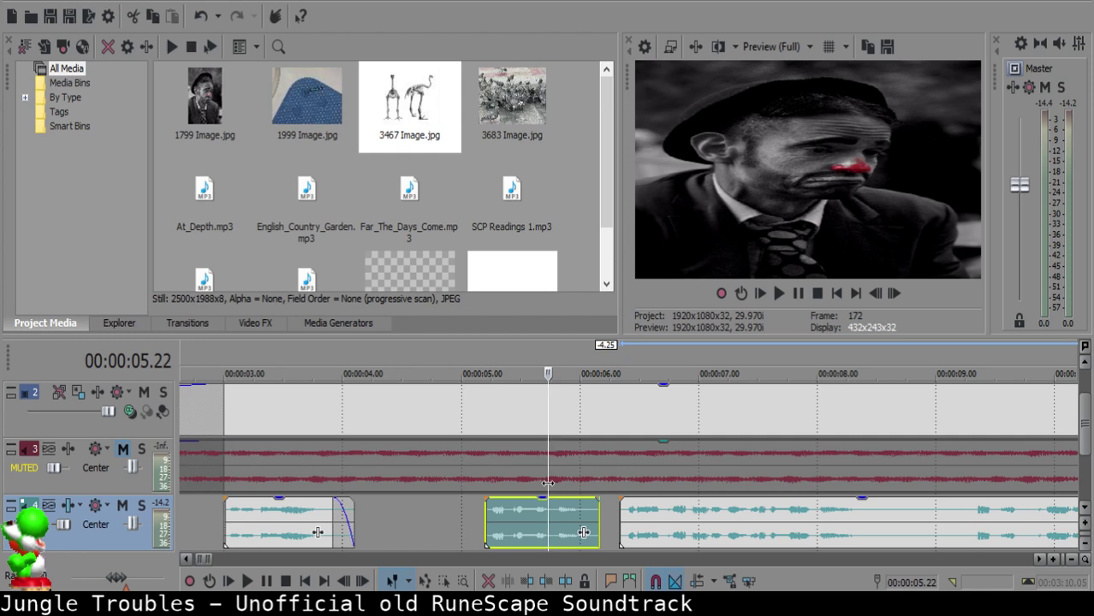
pyautogui.click(487, 512)
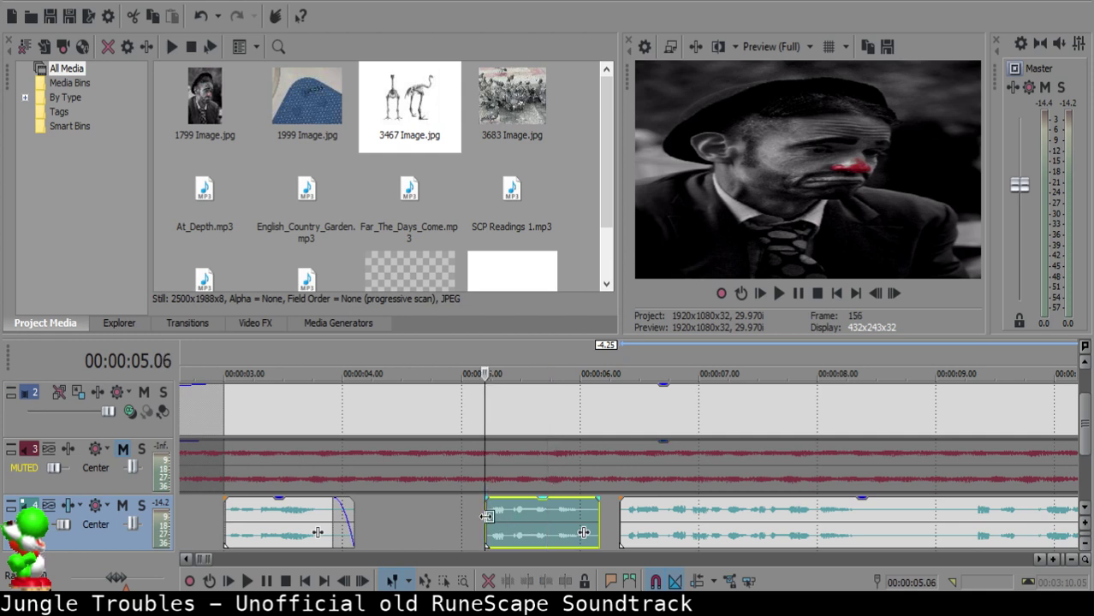
pyautogui.scroll(-12, 795, 495)
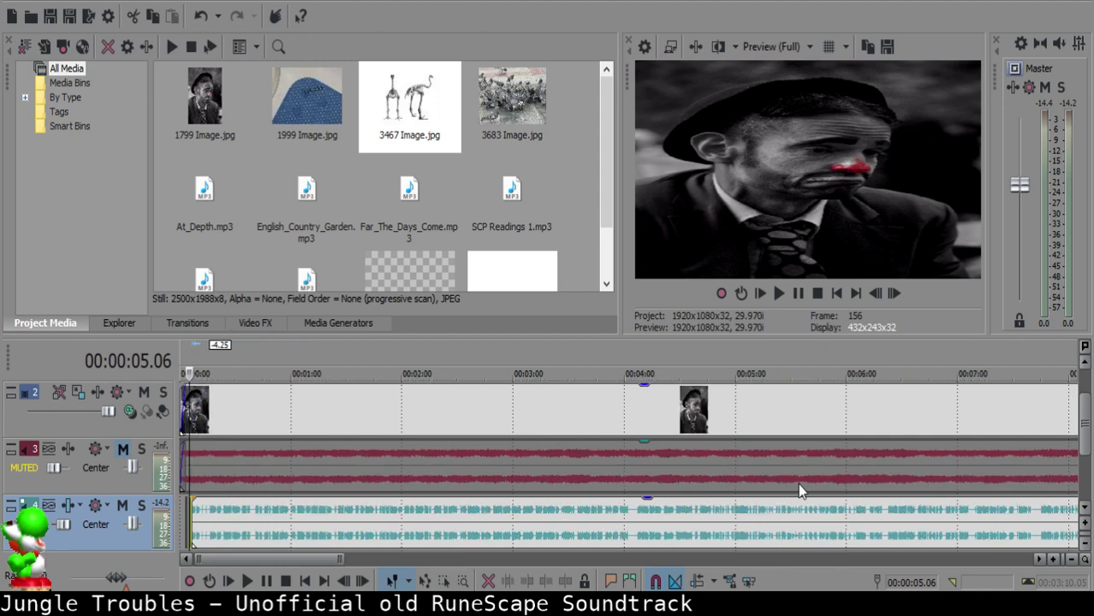
pyautogui.scroll(12, 797, 481)
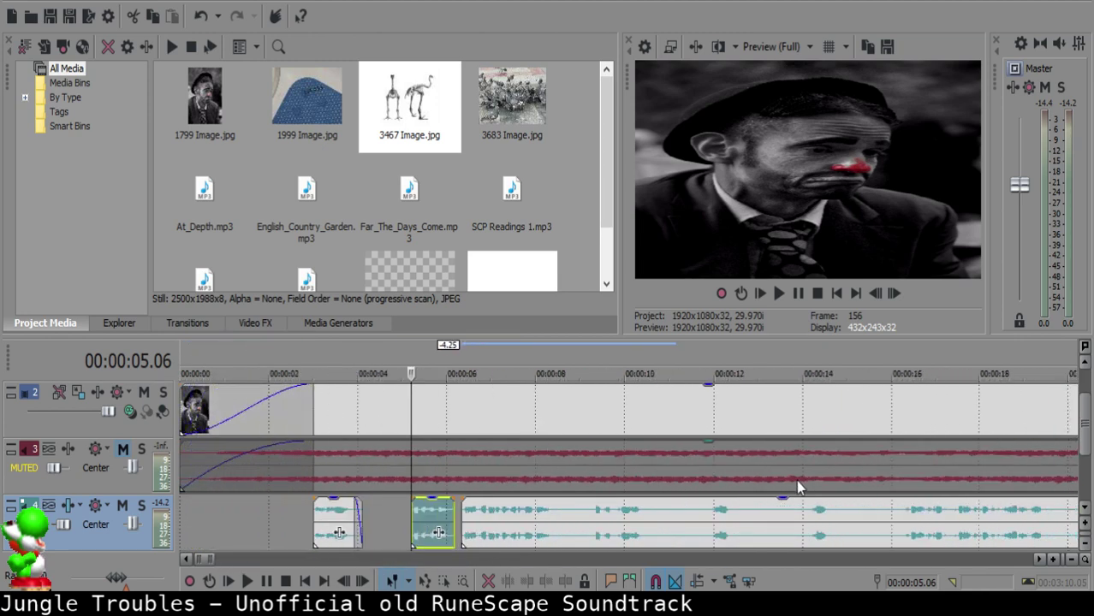
pyautogui.press('space')
pyautogui.scroll(5, 432, 524)
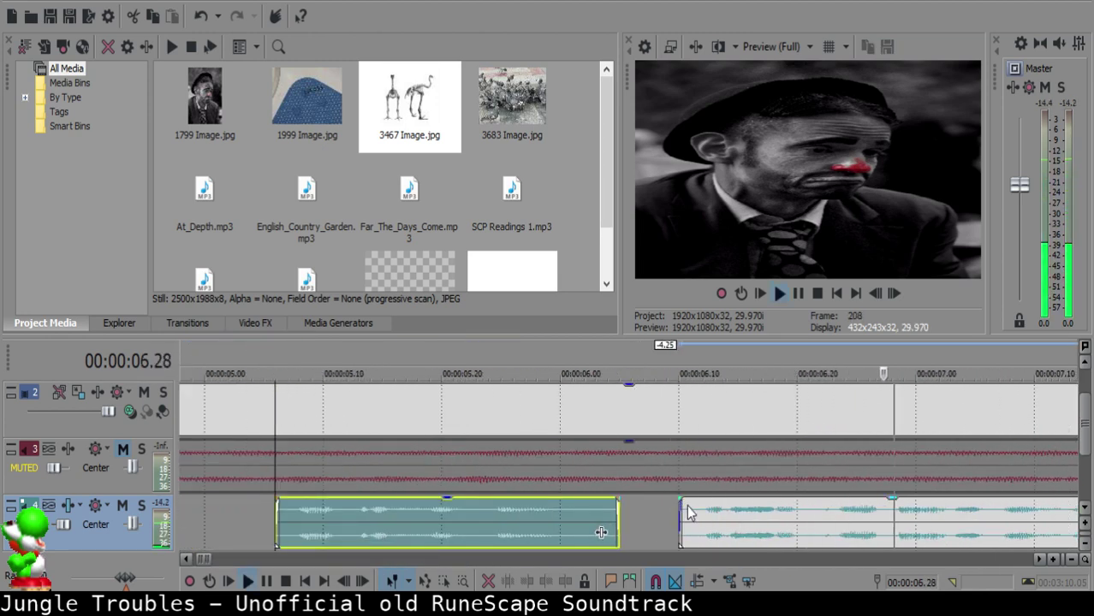
# - Shift the third voice clip one frame earlier, to 00:00:06.09, and play from within the second phrase
pyautogui.click(669, 509)
pyautogui.moveTo(702, 516); pyautogui.dragTo(690, 515)
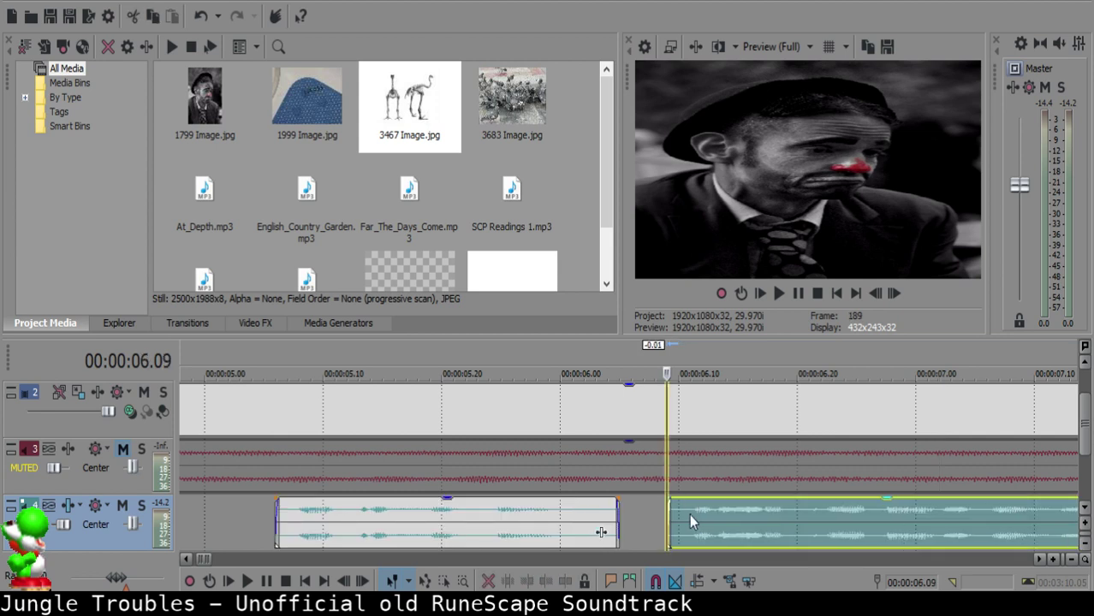
pyautogui.click(412, 514)
pyautogui.click(411, 512)
pyautogui.press('space')
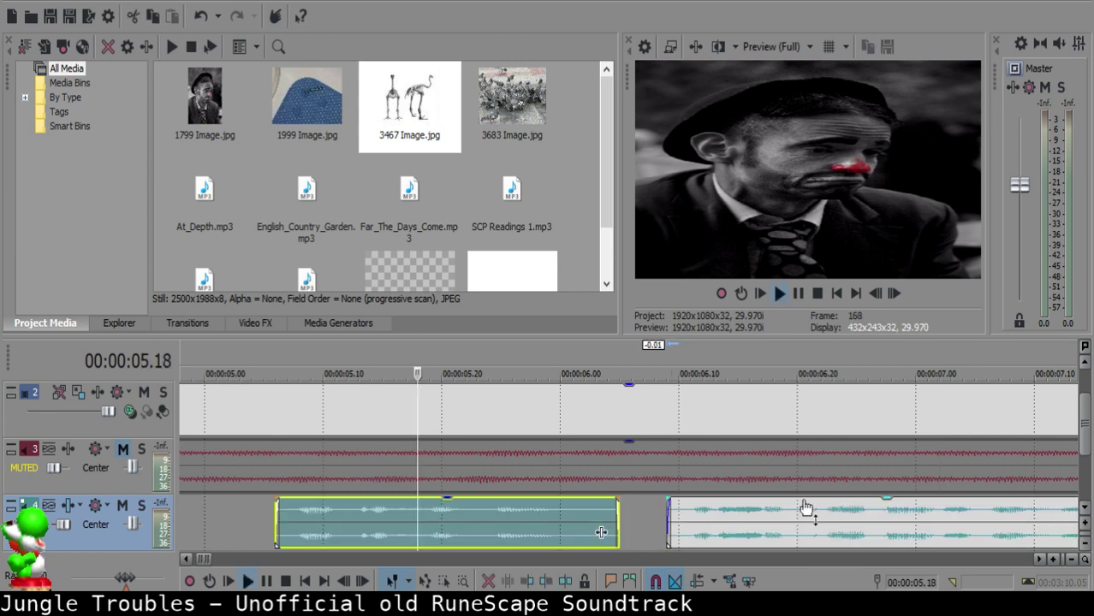
# - Split the third voice clip in the pause after its speech, at about 00:00:08.15
pyautogui.scroll(-6, 806, 507)
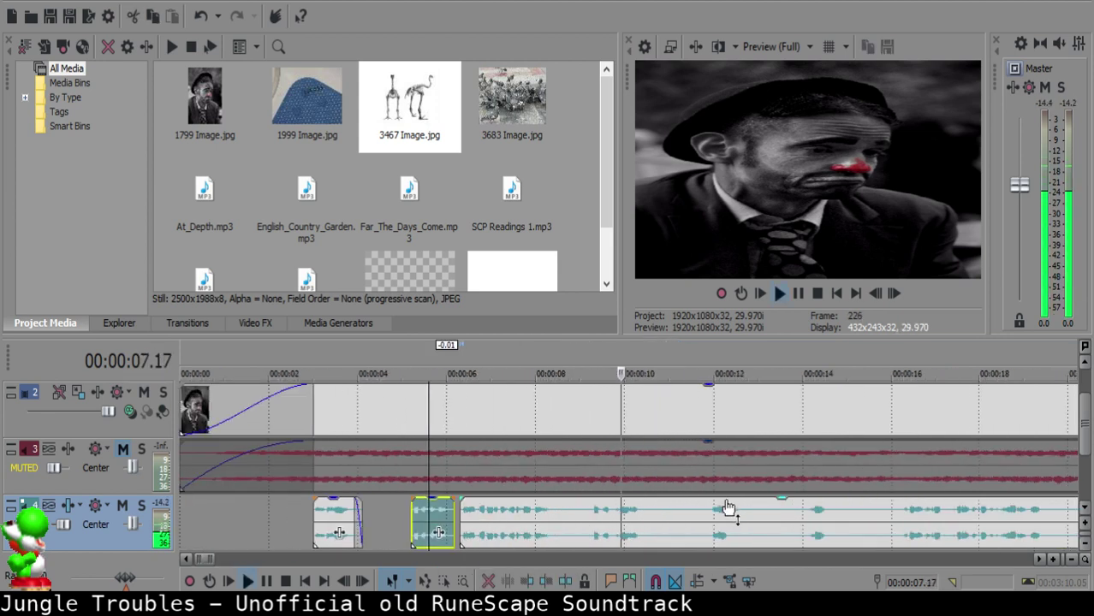
pyautogui.scroll(6, 651, 521)
pyautogui.click(496, 528)
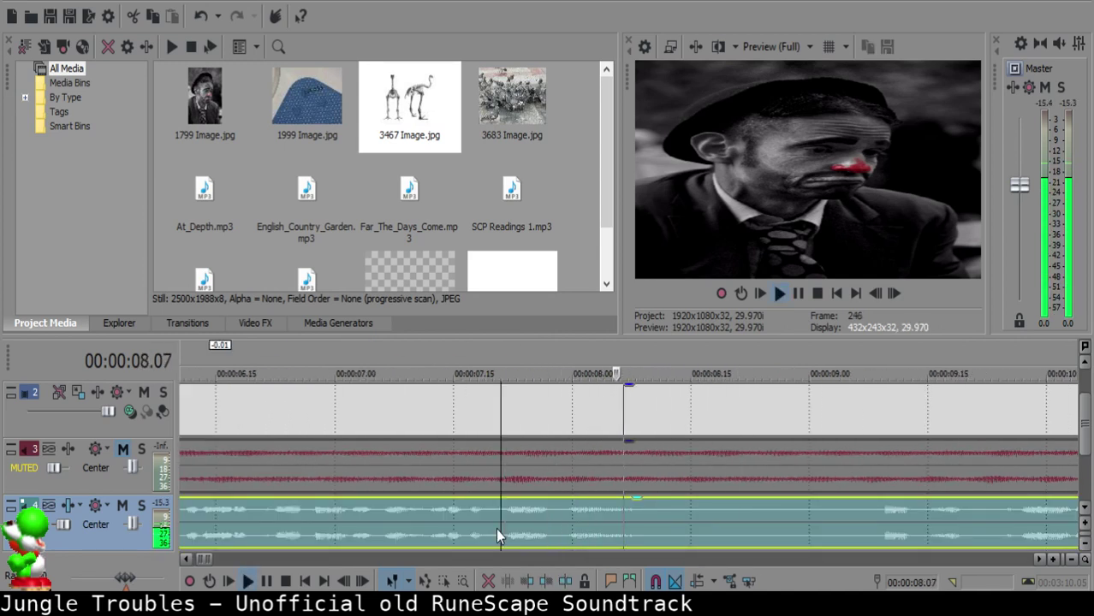
pyautogui.press('s')
pyautogui.scroll(-3, 865, 524)
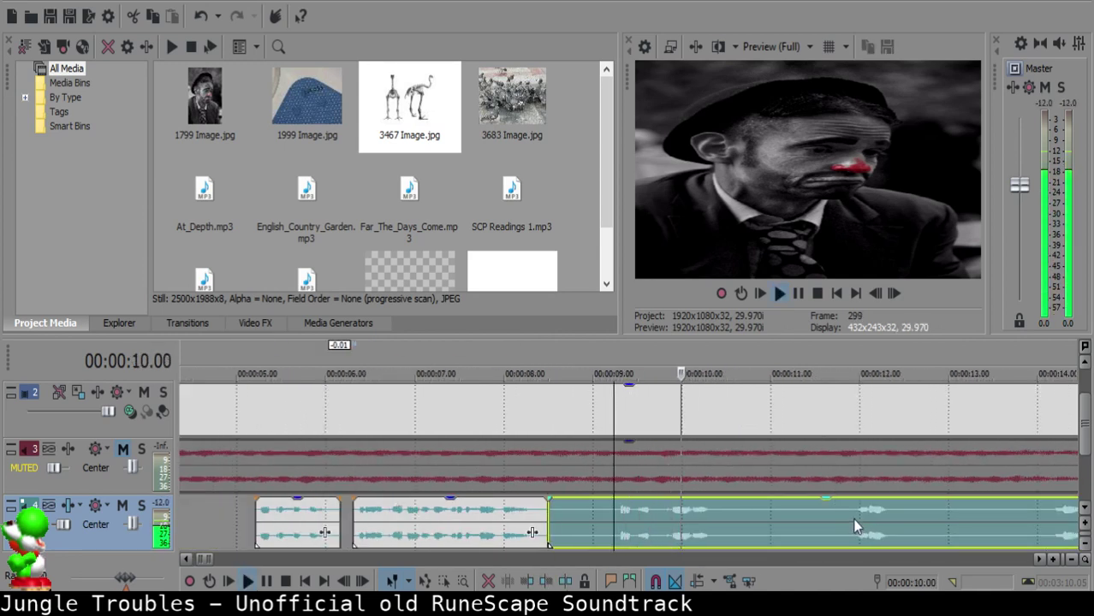
# - Split the last voice clip at 00:00:09.07 and delete the section between the 00:00:08.15 cut and this new cut
pyautogui.scroll(-2, 854, 521)
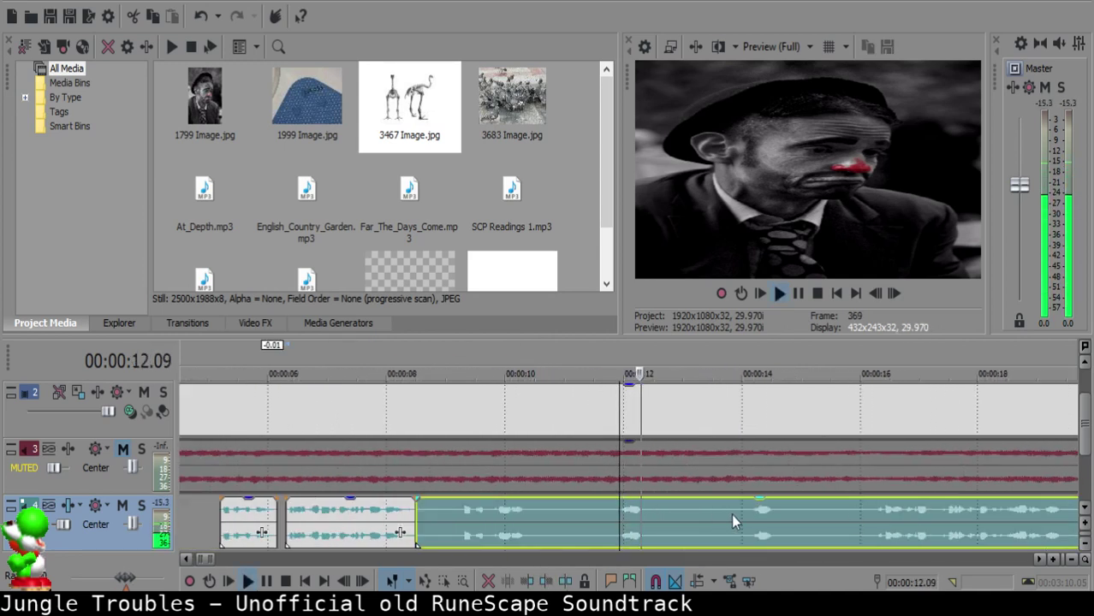
pyautogui.click(457, 511)
pyautogui.press('space')
pyautogui.press('s')
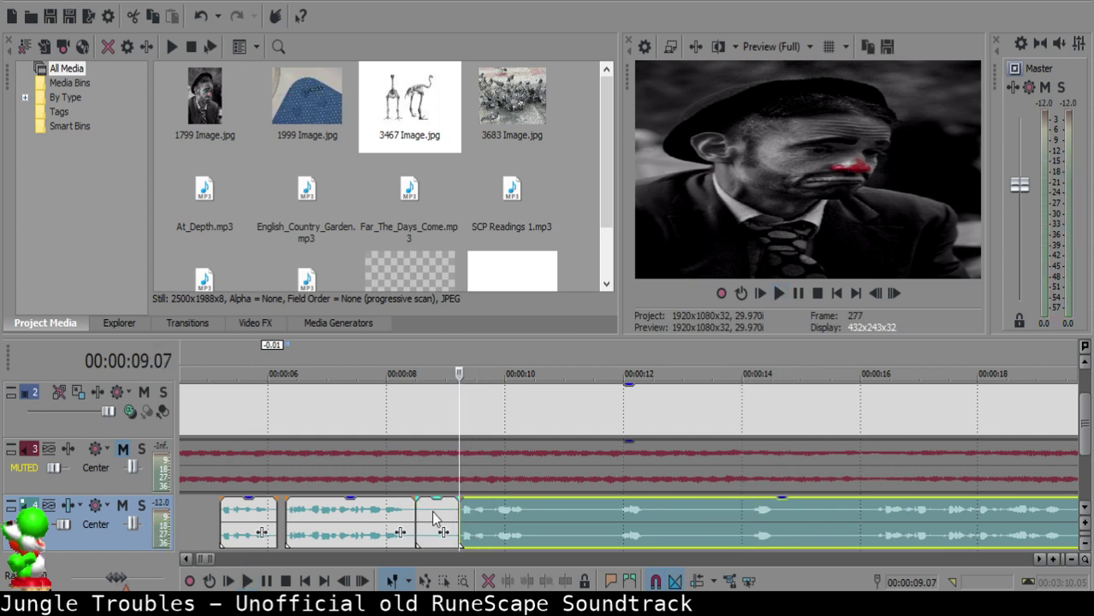
pyautogui.click(431, 511)
pyautogui.press('Left')
pyautogui.press('Left')
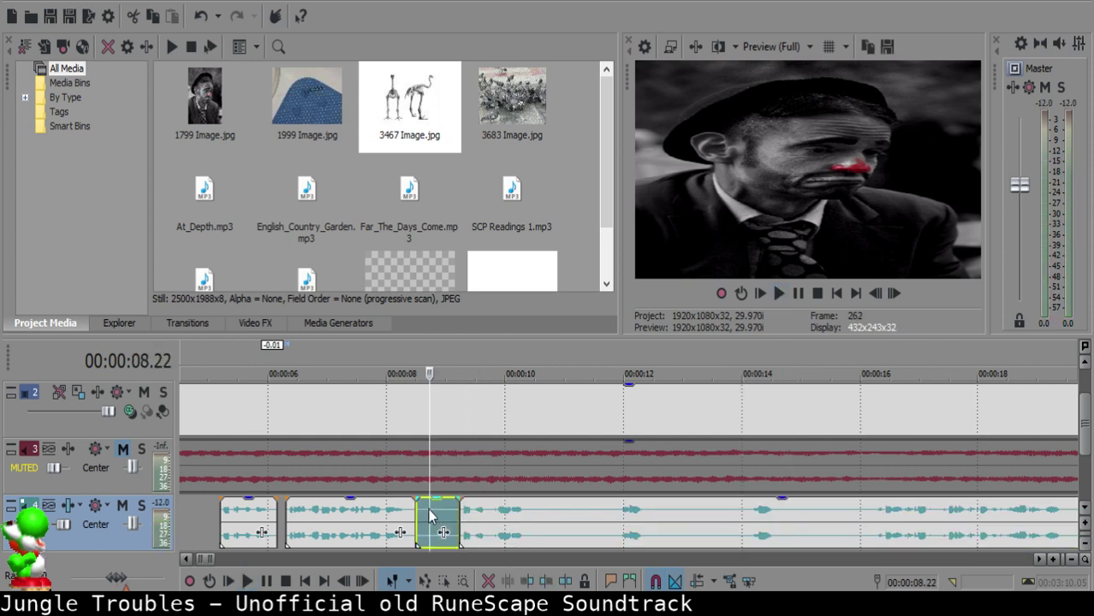
pyautogui.press('Delete')
# - Move the remaining voice clip 15 frames earlier, to 00:00:08.22, and play from the end of the preceding phrase across the gap
pyautogui.moveTo(492, 519); pyautogui.dragTo(461, 515)
pyautogui.click(394, 515)
pyautogui.press('space')
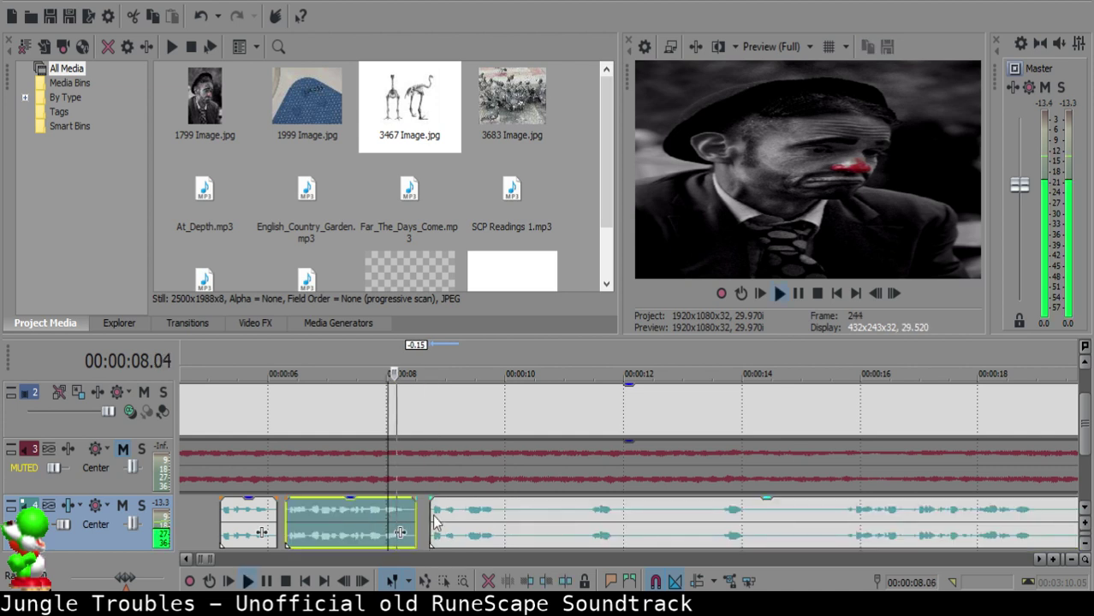
# - Shift the remaining voice clip two frames later, to 00:00:08.24, and replay the gap before it
pyautogui.scroll(1, 696, 515)
pyautogui.scroll(1, 696, 521)
pyautogui.moveTo(637, 511); pyautogui.dragTo(649, 509)
pyautogui.click(415, 510)
pyautogui.press('space')
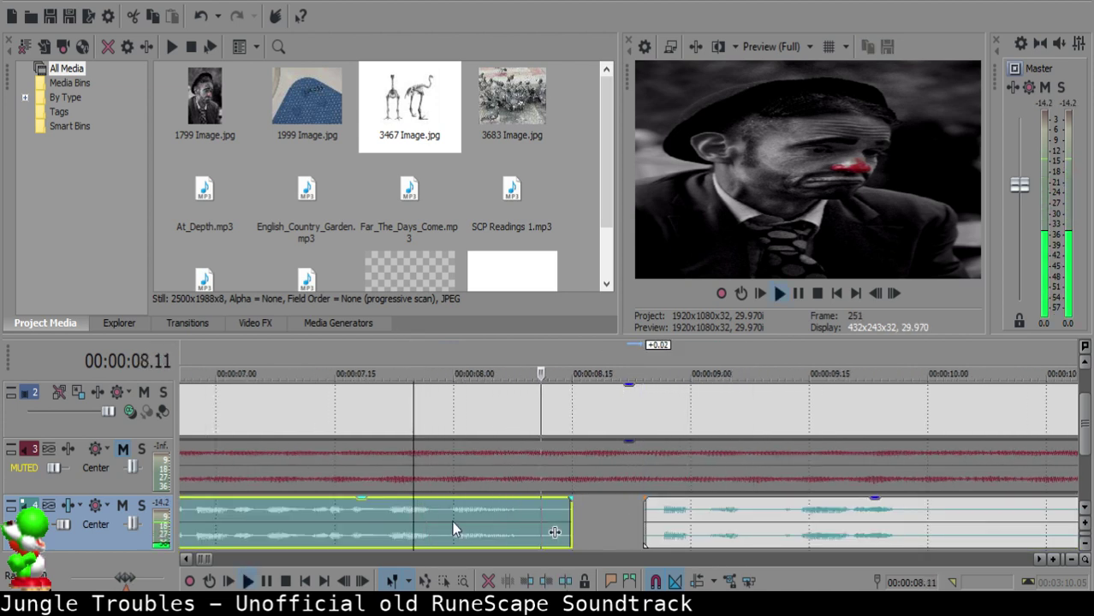
pyautogui.press('space')
# - Shift the same voice clip one more frame later, to 00:00:08.25, and play from within the preceding phrase into it
pyautogui.click(649, 509)
pyautogui.moveTo(649, 509); pyautogui.dragTo(657, 510)
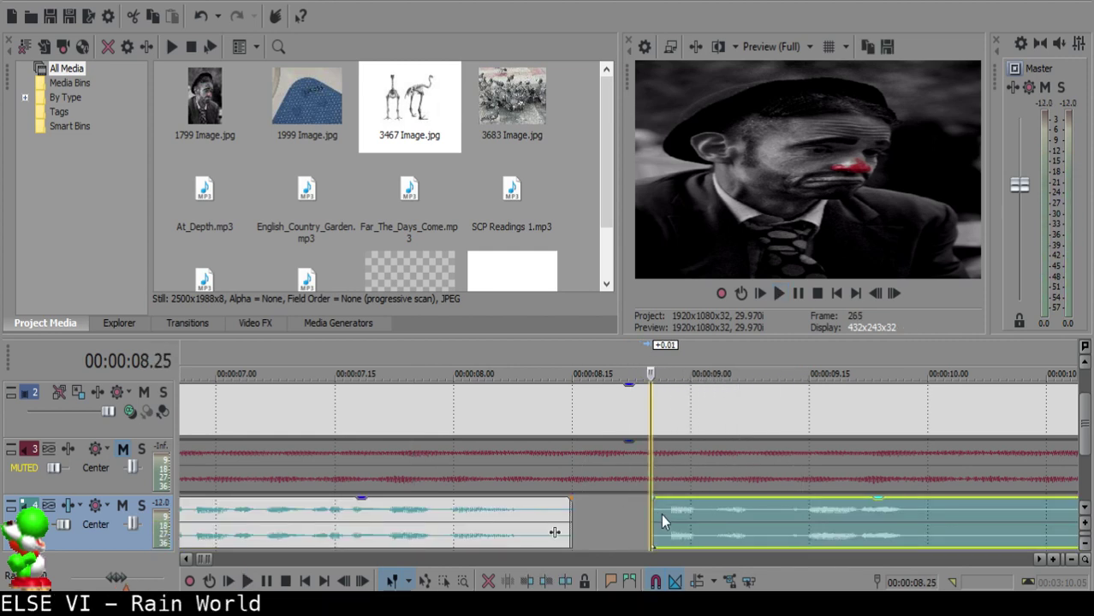
pyautogui.click(411, 518)
pyautogui.press('space')
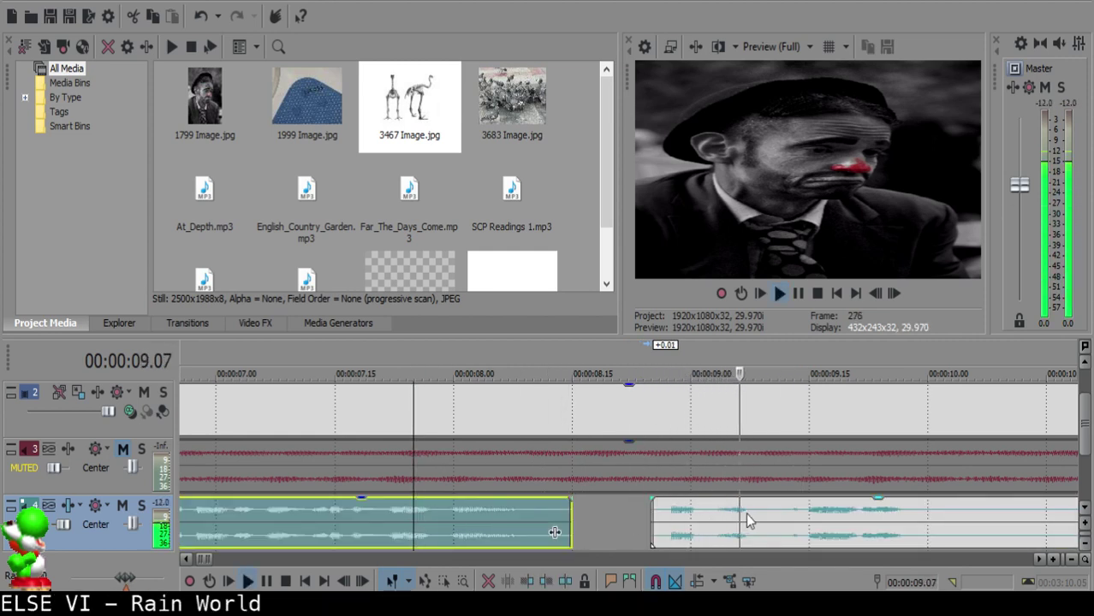
pyautogui.press('space')
# - Split the voice clip after its first phrase at about 00:00:09.29 and at about 00:00:10.09, and delete the section between the cuts
pyautogui.click(717, 516)
pyautogui.press('space')
pyautogui.press('space')
pyautogui.click(694, 515)
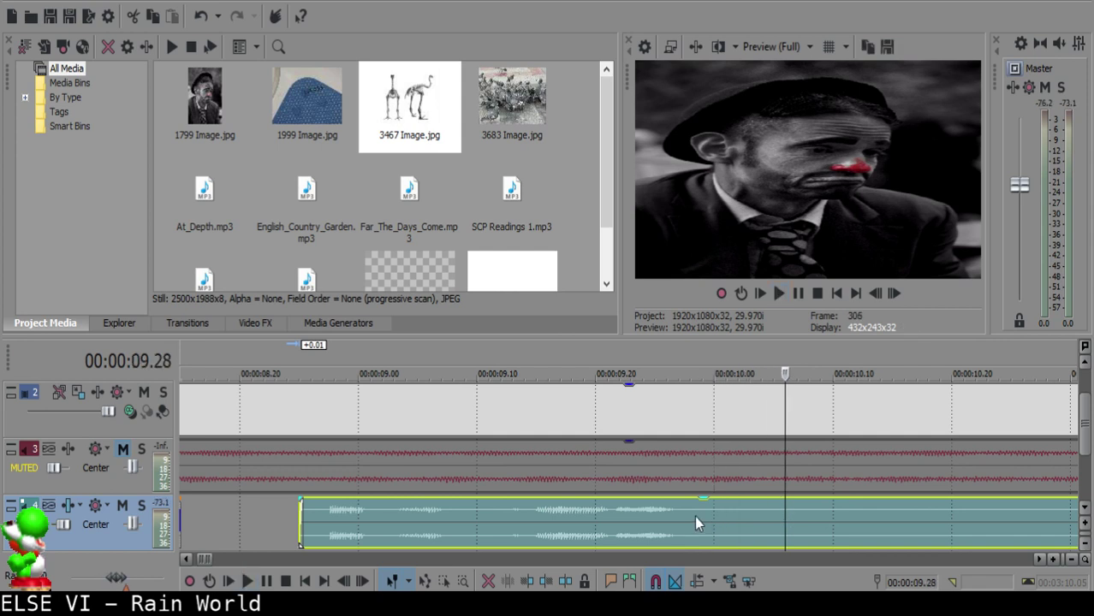
pyautogui.press('space')
pyautogui.press('space')
pyautogui.click(586, 517)
pyautogui.press('space')
pyautogui.press('space')
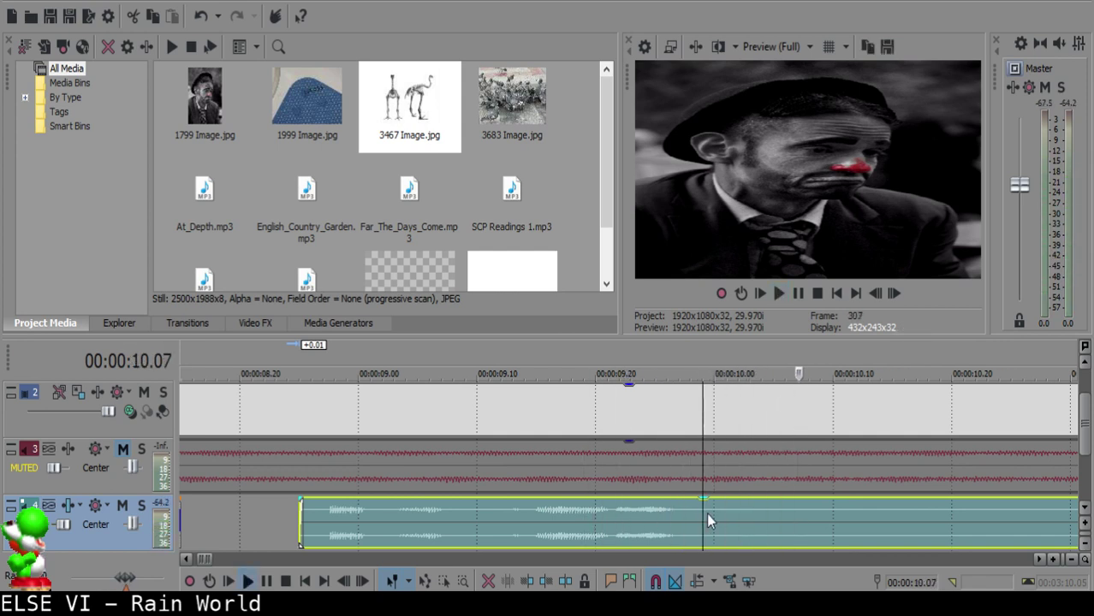
pyautogui.click(706, 512)
pyautogui.press('s')
pyautogui.click(736, 512)
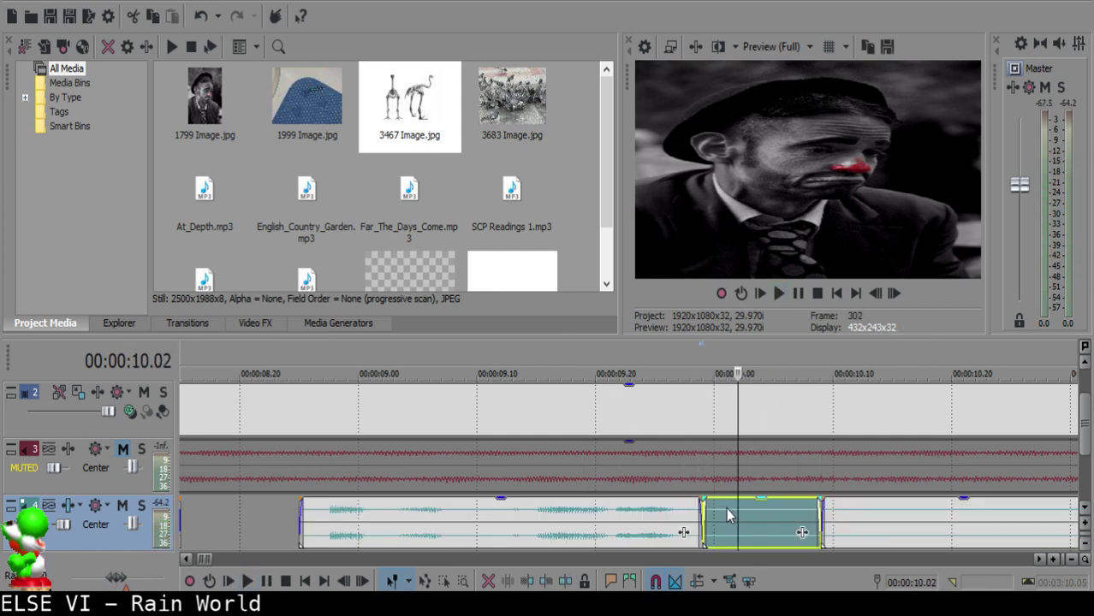
pyautogui.press('Delete')
# - Add a short fade-out to the end of the phrase ending at about 00:00:09.29 and play its ending
pyautogui.moveTo(701, 499); pyautogui.dragTo(683, 503)
pyautogui.click(559, 524)
pyautogui.press('space')
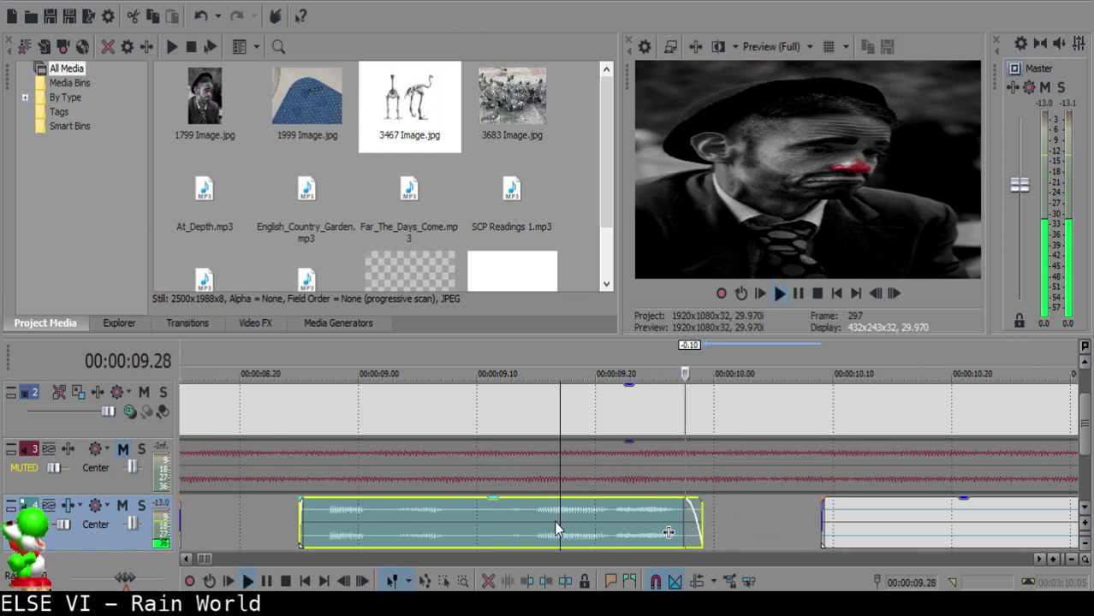
# - Split the remaining voice clip at 00:00:13.20, just before the repeated word, and delete the section before the cut
pyautogui.scroll(-2, 794, 520)
pyautogui.scroll(-2, 882, 523)
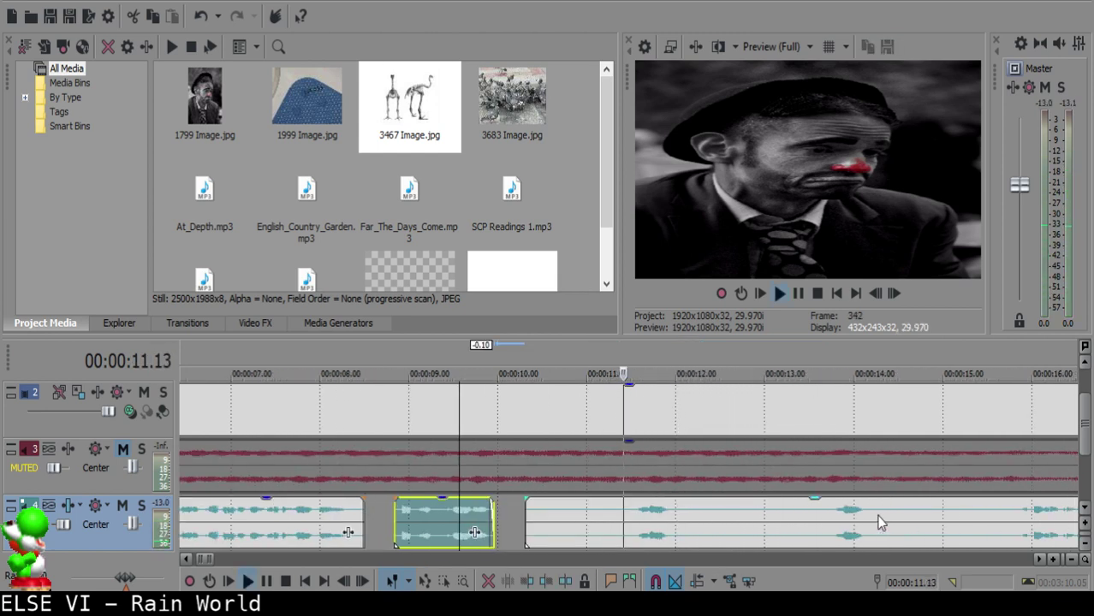
pyautogui.click(826, 519)
pyautogui.click(824, 514)
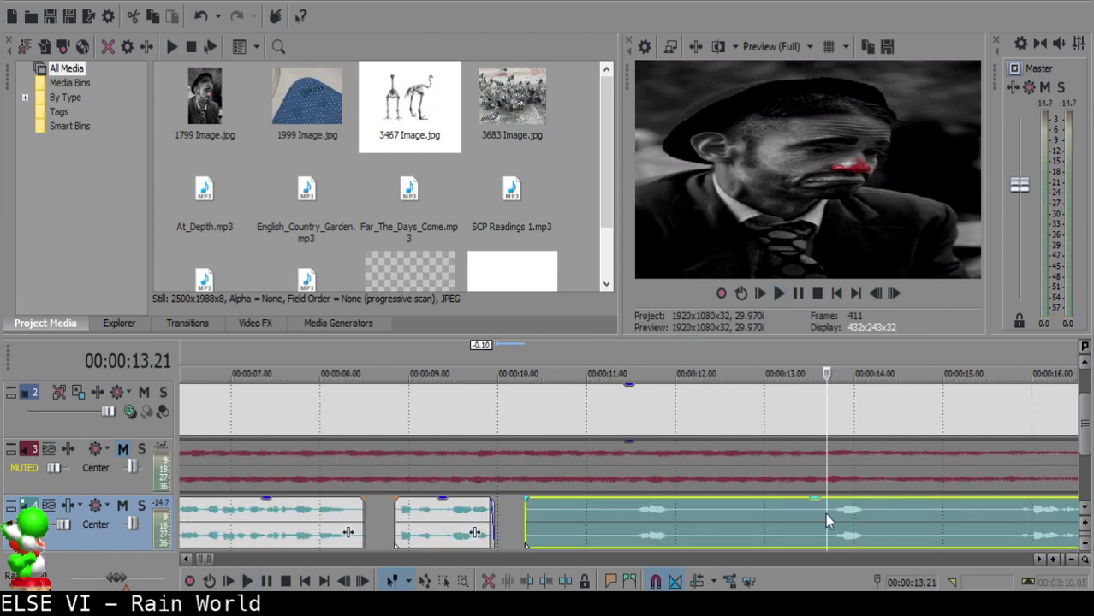
pyautogui.click(630, 511)
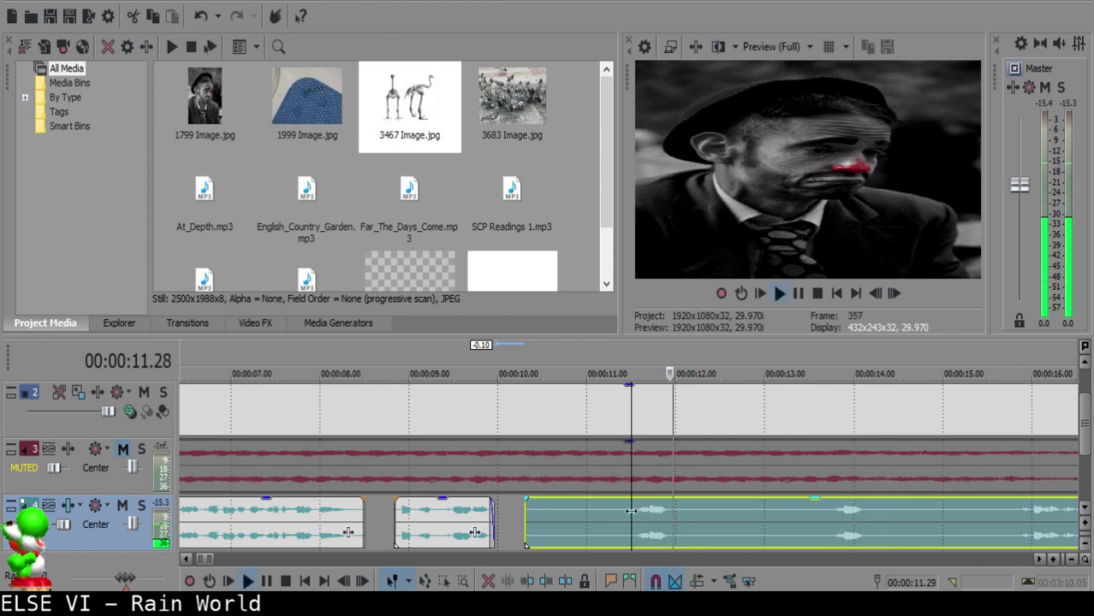
pyautogui.click(822, 509)
pyautogui.press('space')
pyautogui.press('s')
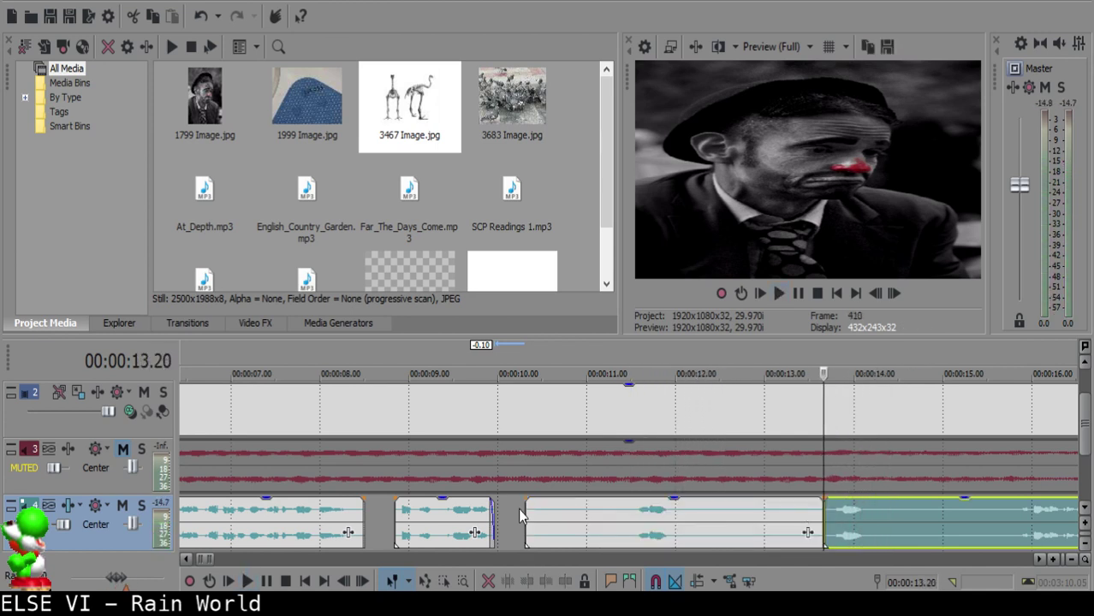
pyautogui.click(530, 516)
pyautogui.press('Delete')
# - Move the remaining voice clip back to start at 00:00:10.03 and play from within the preceding phrase across the gap
pyautogui.click(504, 514)
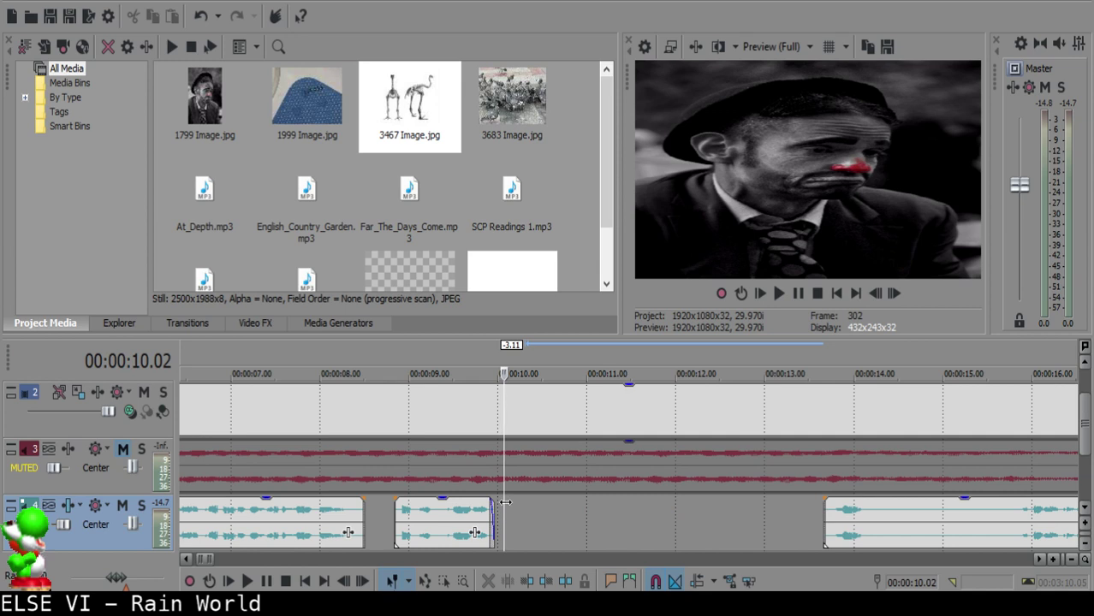
pyautogui.scroll(4, 513, 518)
pyautogui.scroll(-4, 606, 513)
pyautogui.moveTo(963, 514); pyautogui.dragTo(635, 509)
pyautogui.click(593, 518)
pyautogui.press('space')
pyautogui.scroll(3, 593, 520)
pyautogui.press('space')
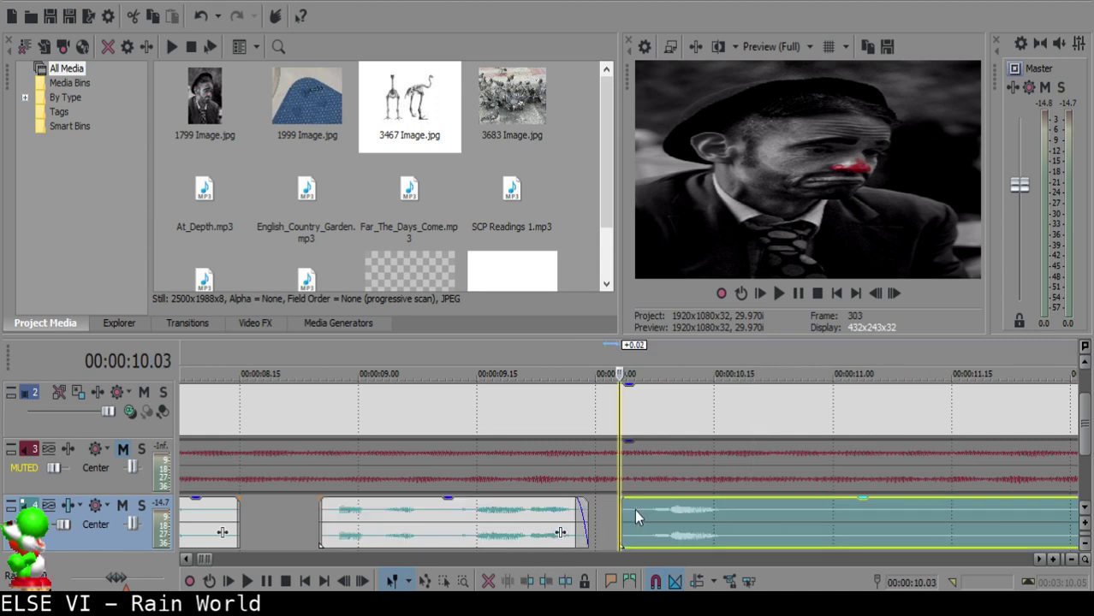
pyautogui.click(478, 531)
pyautogui.press('space')
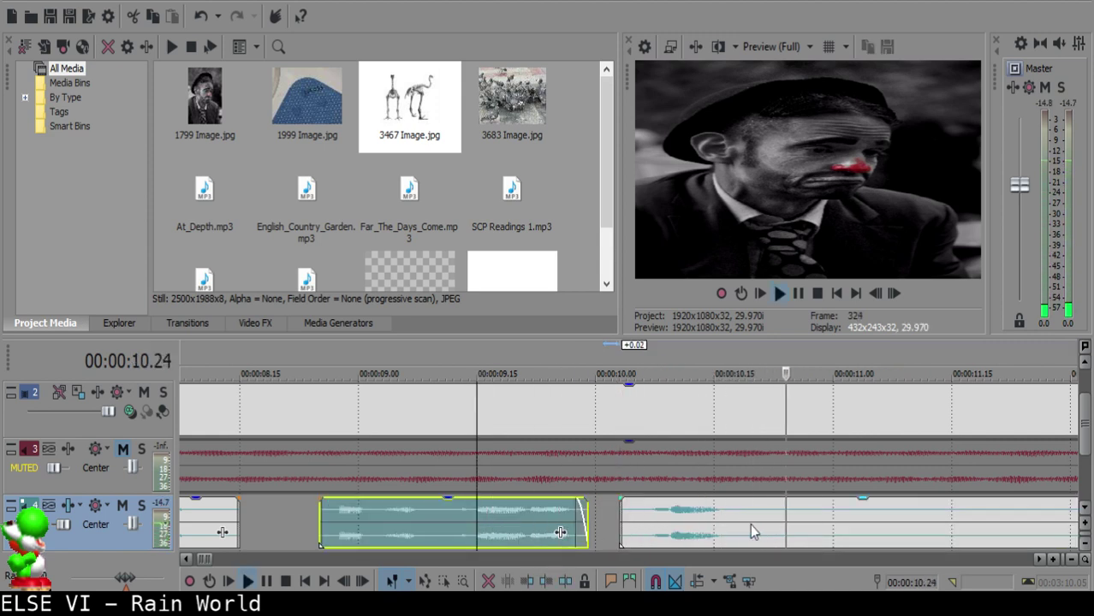
# - Listen to the silence after the word in the last voice clip and split the clip at about 00:00:10.24
pyautogui.click(769, 520)
pyautogui.press('Return')
pyautogui.click(779, 522)
pyautogui.press('space')
pyautogui.press('space')
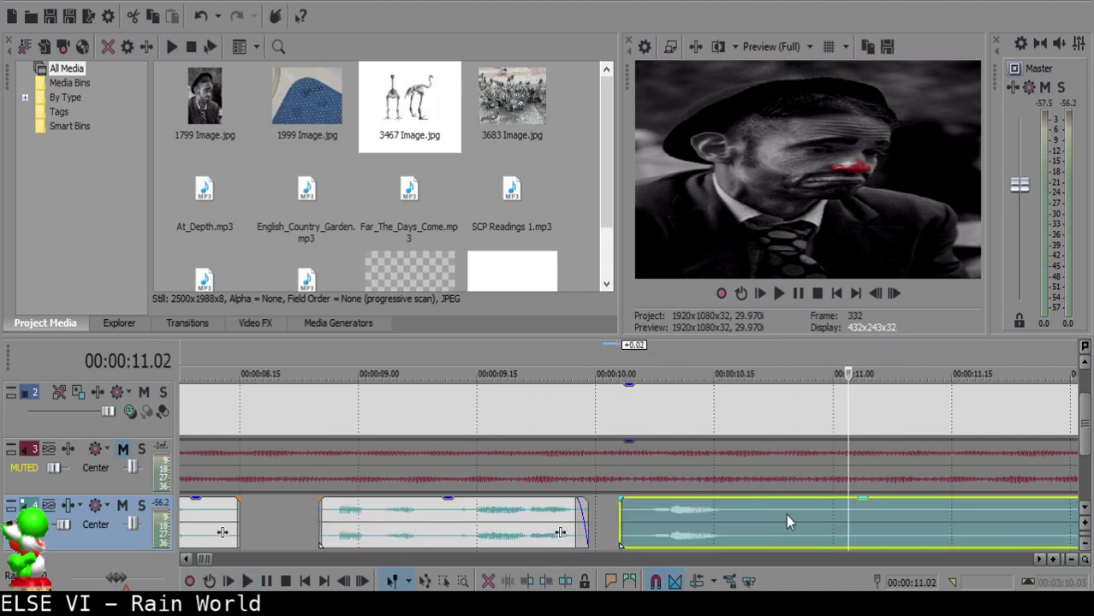
pyautogui.click(786, 514)
pyautogui.press('space')
pyautogui.press('space')
pyautogui.click(785, 513)
pyautogui.press('s')
# - Split the voice clip again at 00:00:11.12 and delete the silent section between the two cuts
pyautogui.press('space')
pyautogui.press('Return')
pyautogui.press('s')
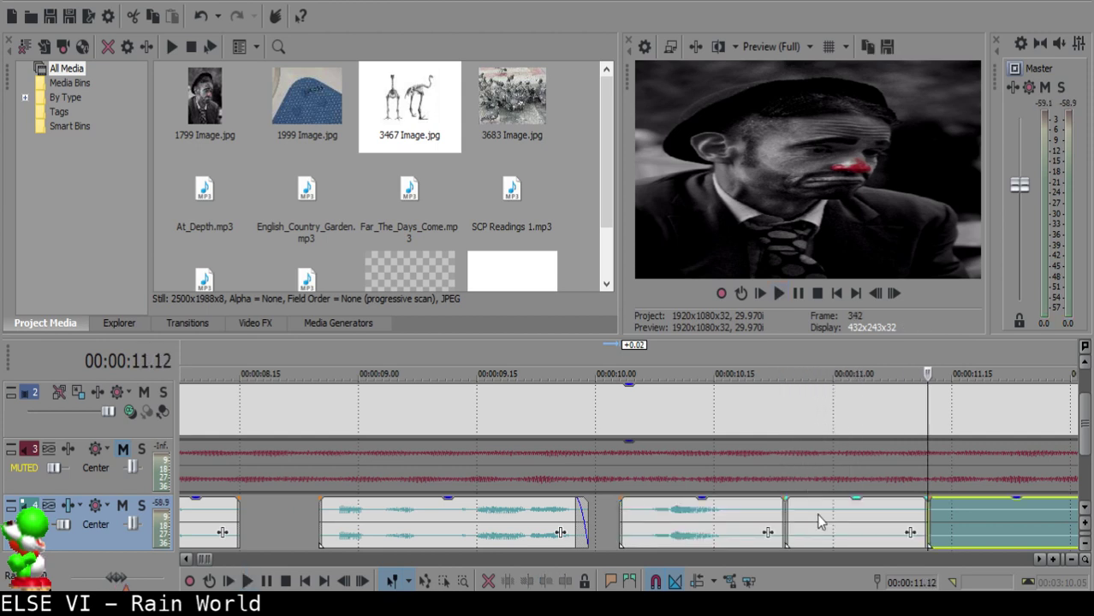
pyautogui.click(817, 514)
pyautogui.press('Delete')
# - Add a fade-out of about five frames to the end of the short clip starting at 00:00:10.03 and play it
pyautogui.moveTo(786, 498); pyautogui.dragTo(751, 500)
pyautogui.click(620, 506)
pyautogui.press('space')
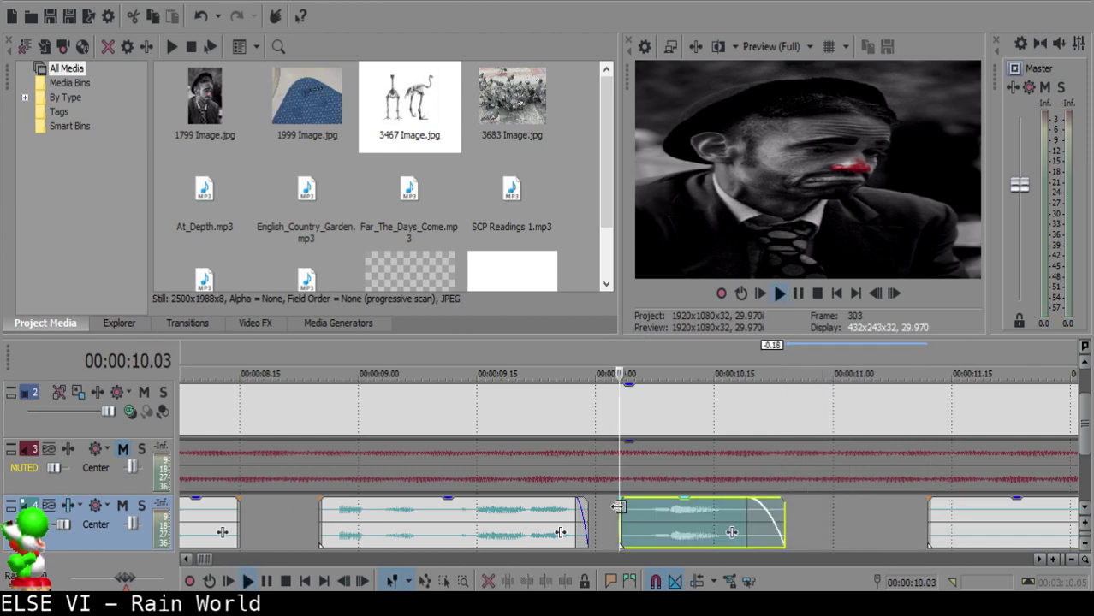
# - Play through the following takes of the voice-over and split the last clip at about 00:00:16.04, before the take to keep
pyautogui.scroll(-1, 853, 507)
pyautogui.click(883, 518)
pyautogui.scroll(-2, 883, 519)
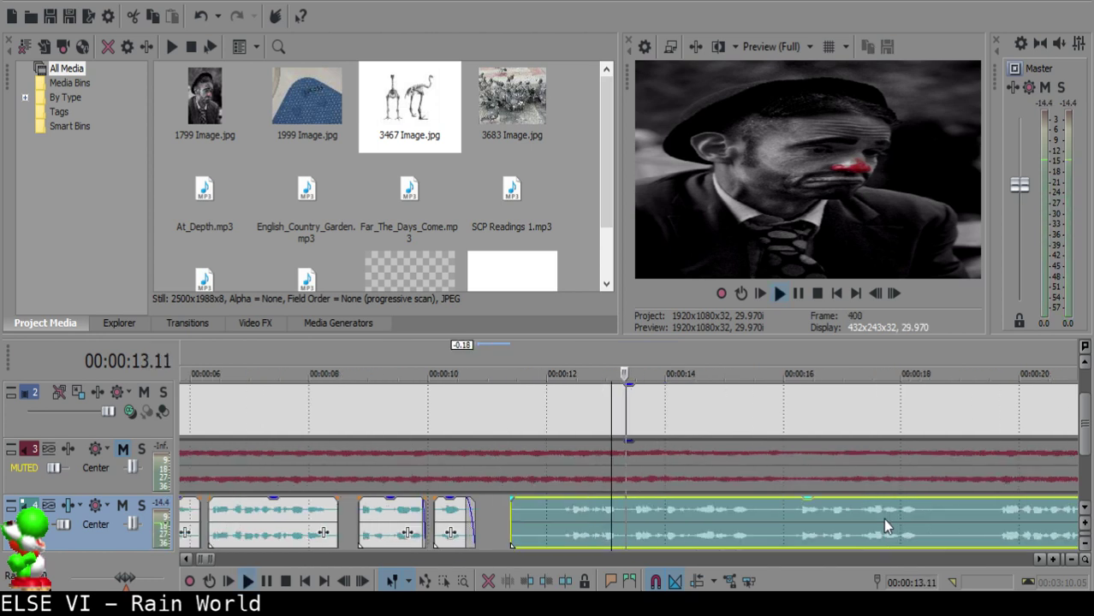
pyautogui.click(803, 518)
pyautogui.hscroll(3, 820, 511)
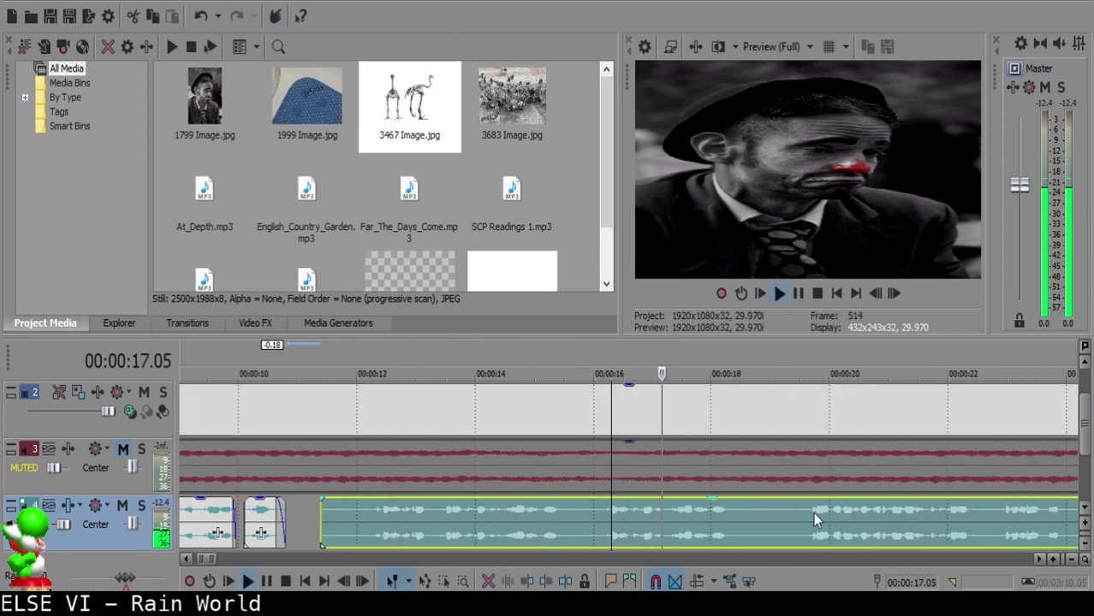
pyautogui.click(814, 513)
pyautogui.click(602, 510)
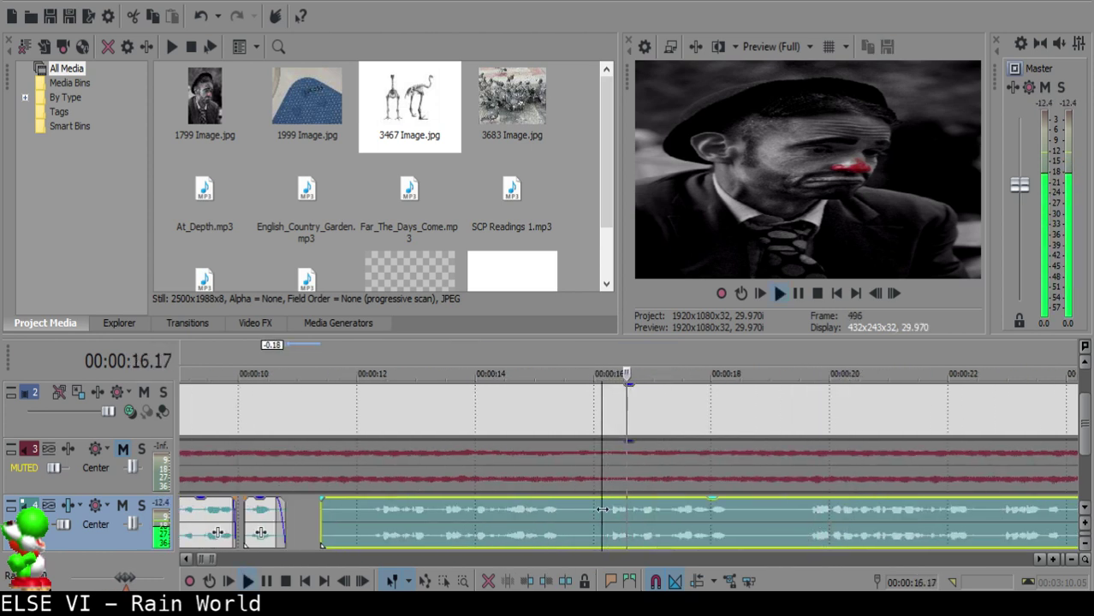
pyautogui.press('space')
pyautogui.press('s')
# - Delete the unwanted voice section between 00:00:11.12 and the cut at about 00:00:16.04
pyautogui.press('space')
pyautogui.scroll(-1, 602, 511)
pyautogui.press('space')
pyautogui.click(416, 514)
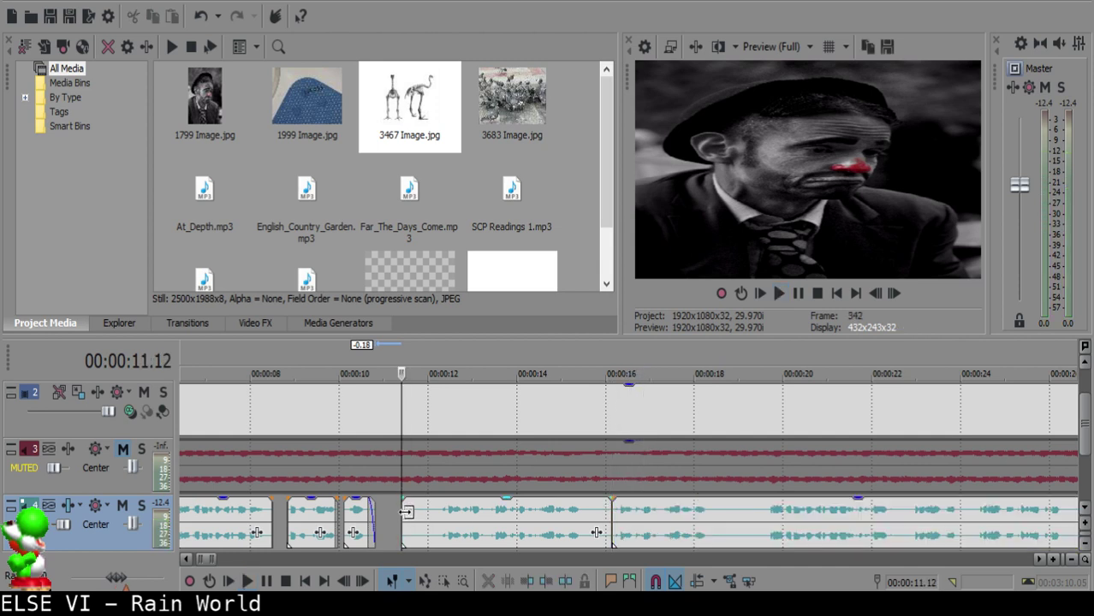
pyautogui.press('Delete')
# - Move the remaining voice clip back to start at 00:00:11.03 and play from just before the short preceding clip
pyautogui.click(388, 506)
pyautogui.moveTo(687, 519); pyautogui.dragTo(468, 513)
pyautogui.click(364, 514)
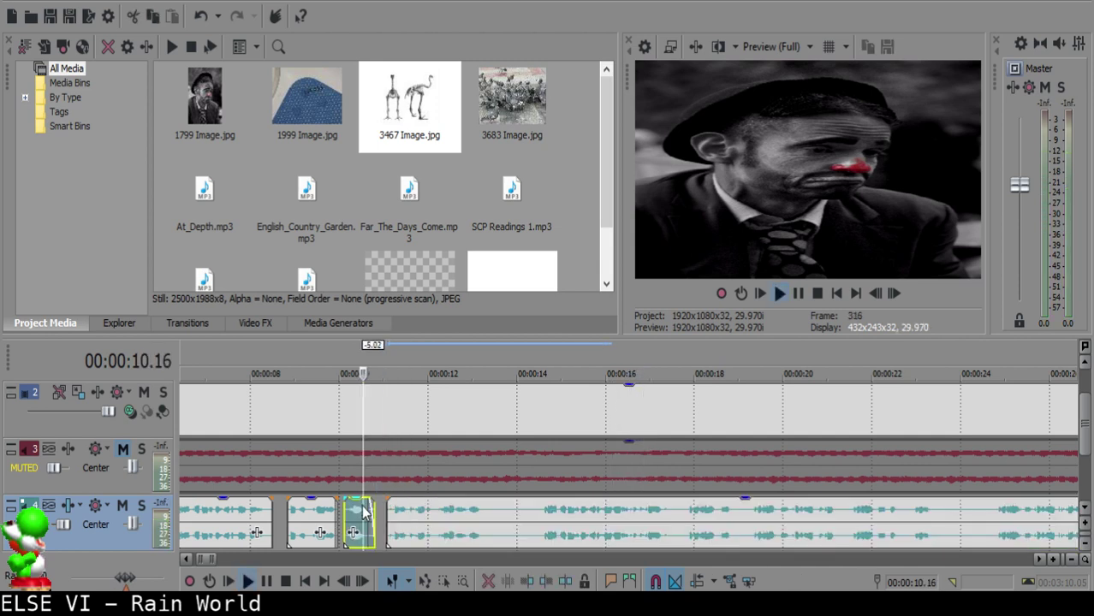
pyautogui.press('space')
pyautogui.scroll(4, 359, 513)
pyautogui.click(653, 513)
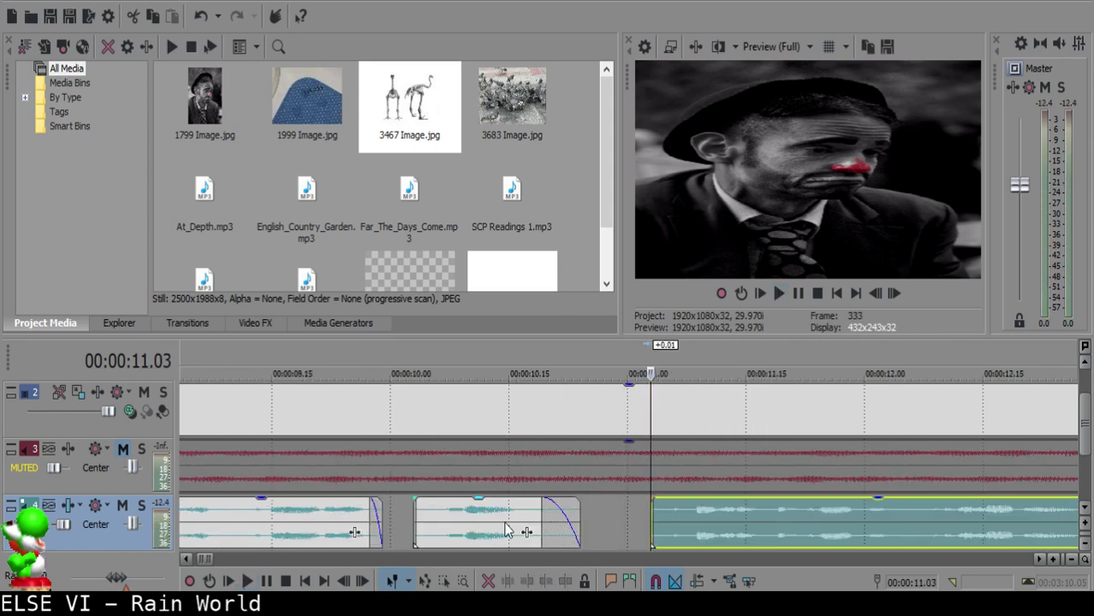
pyautogui.click(394, 532)
pyautogui.press('space')
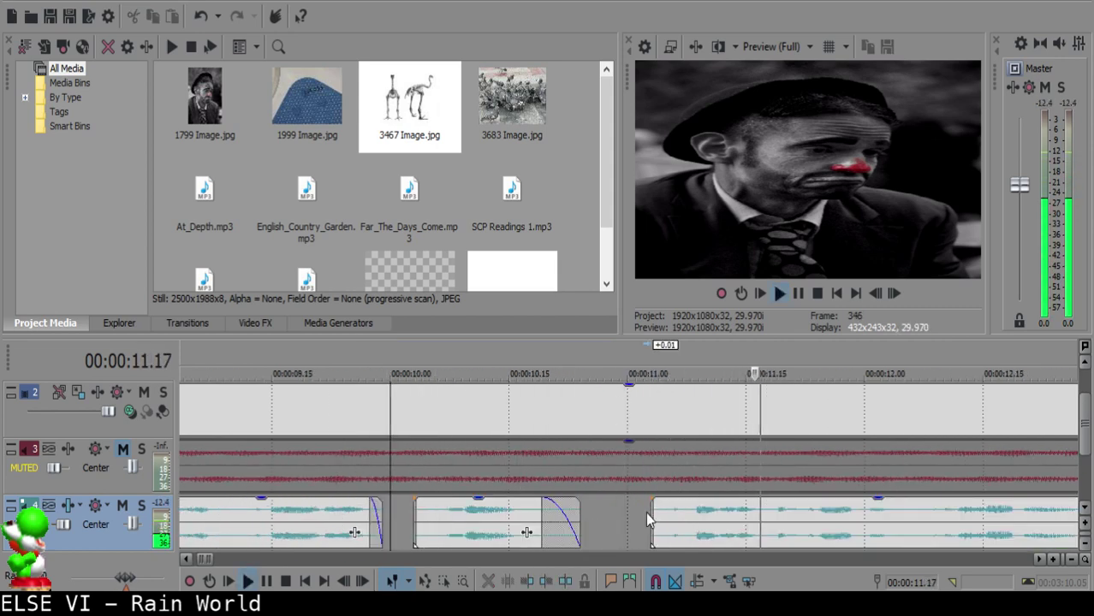
# - Try splitting the last voice clip at 00:00:12.05 with a fade-in of about four frames on the later part, and play the join
pyautogui.scroll(-5, 645, 512)
pyautogui.scroll(5, 669, 518)
pyautogui.click(486, 522)
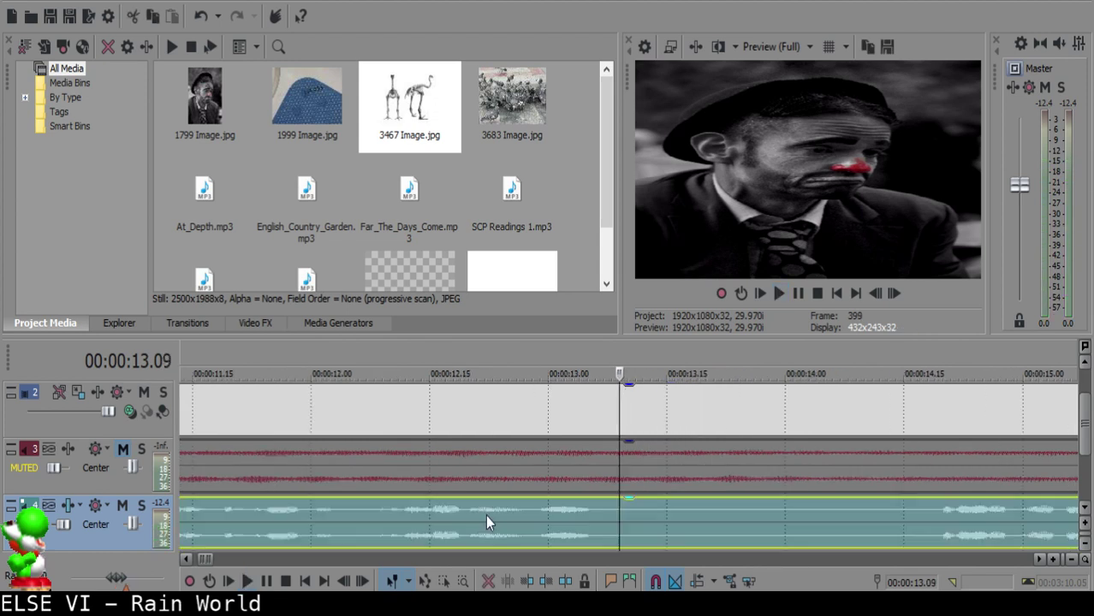
pyautogui.click(355, 524)
pyautogui.press('s')
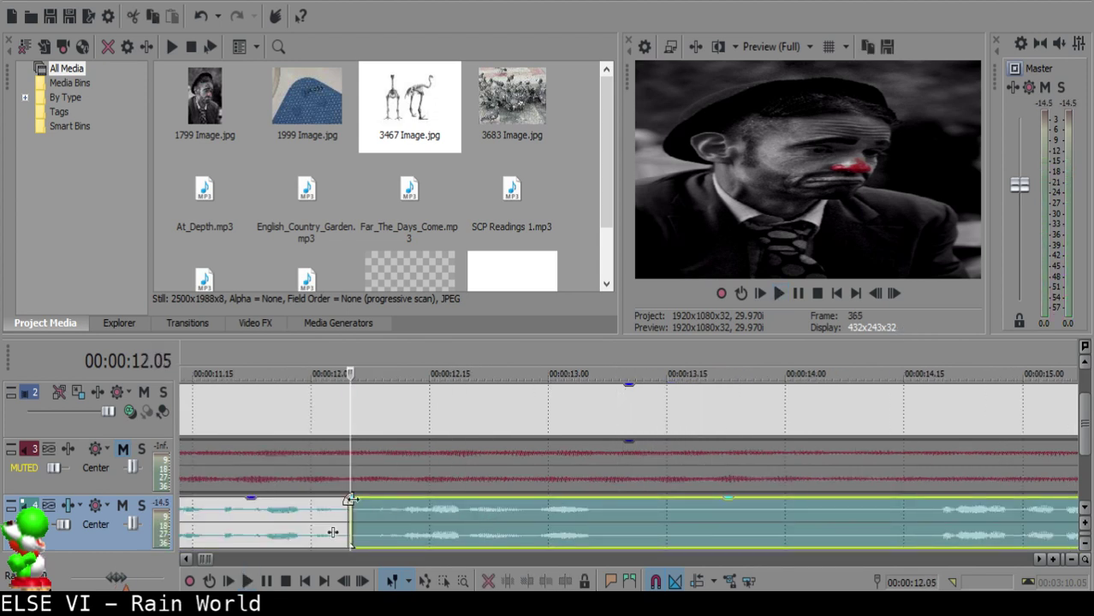
pyautogui.moveTo(351, 499); pyautogui.dragTo(378, 500)
pyautogui.click(298, 514)
pyautogui.press('space')
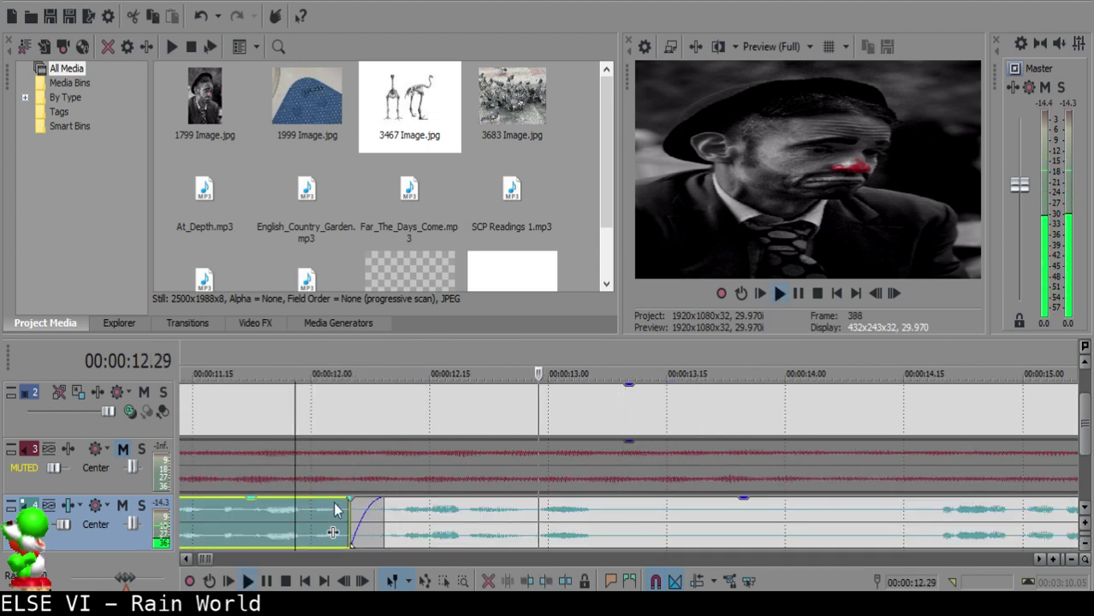
# - Try moving the later part of the split voice clip six frames later and play across the gap
pyautogui.press('space')
pyautogui.moveTo(476, 528); pyautogui.dragTo(524, 529)
pyautogui.click(278, 533)
pyautogui.press('space')
pyautogui.press('space')
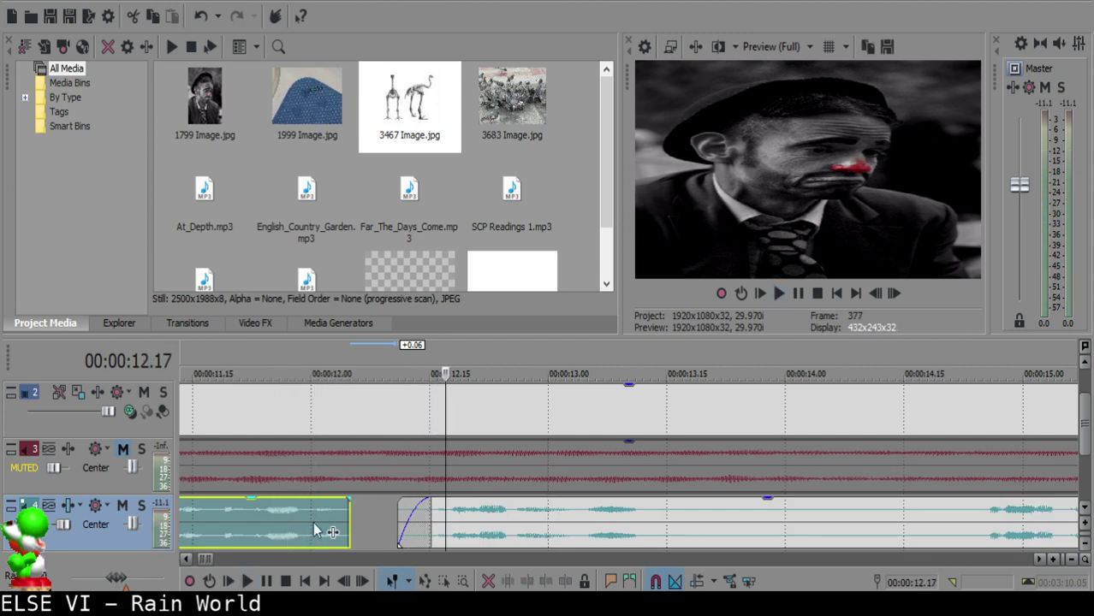
# - Undo the move, replay the join from 00:00:11.21, and undo the fade-in and the split as well
pyautogui.hotkey('ctrl', 'z')
pyautogui.click(240, 531)
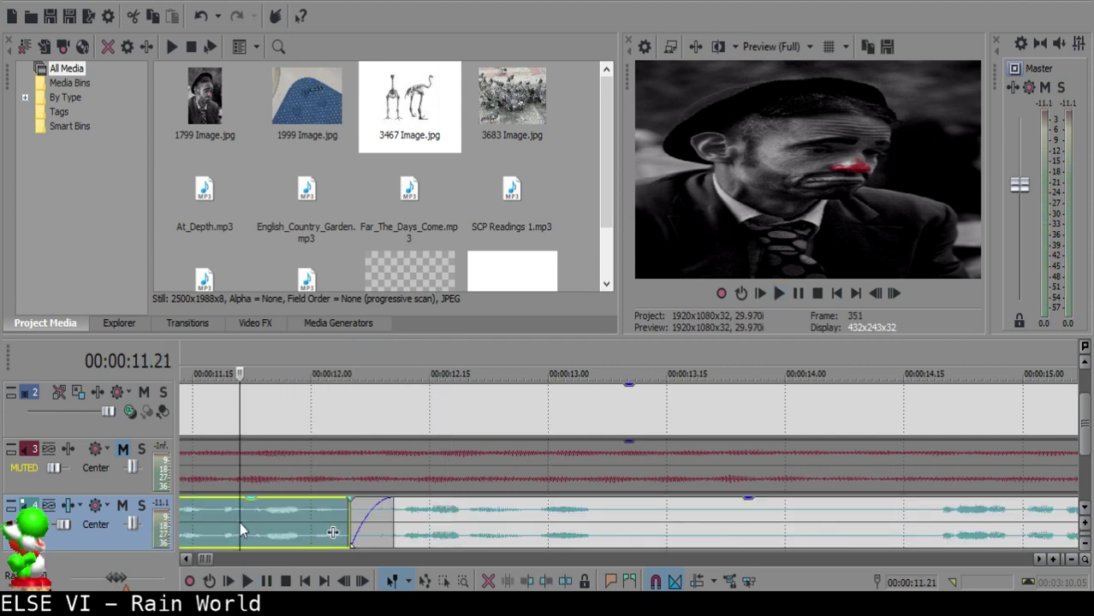
pyautogui.press('space')
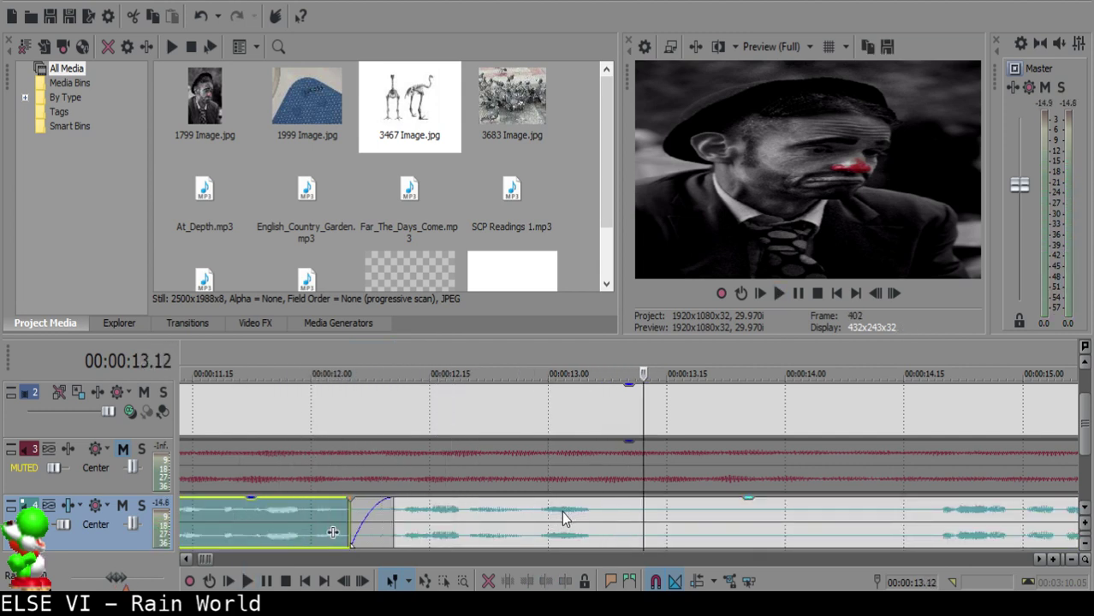
pyautogui.click(606, 514)
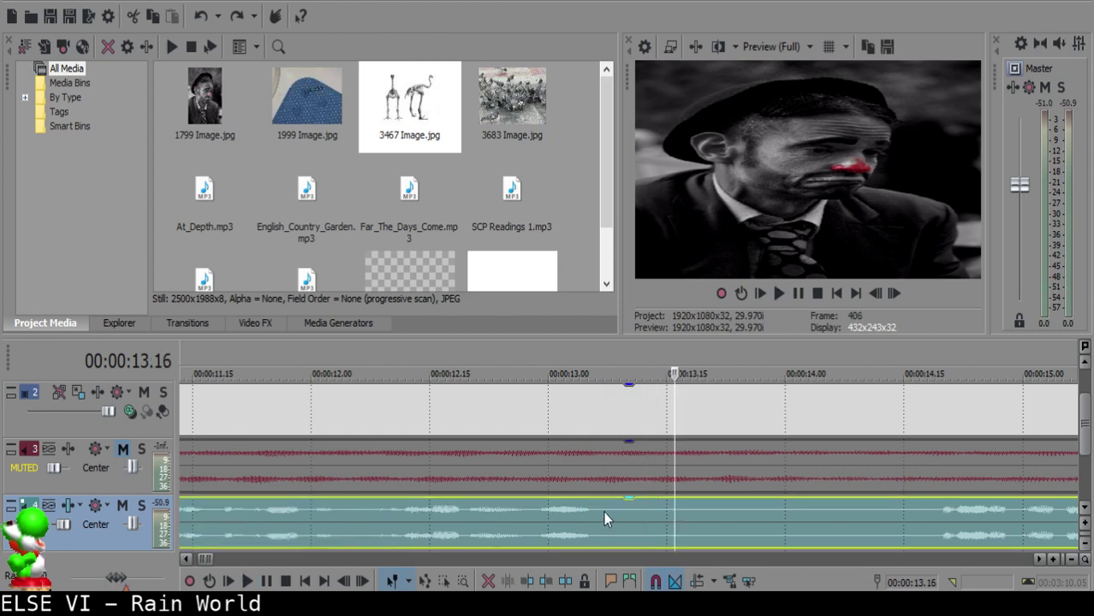
# - Cut the pause between about 00:00:13.07 and 00:00:14.14 out of the voice clip and play from before the gap
pyautogui.click(605, 517)
pyautogui.press('Return')
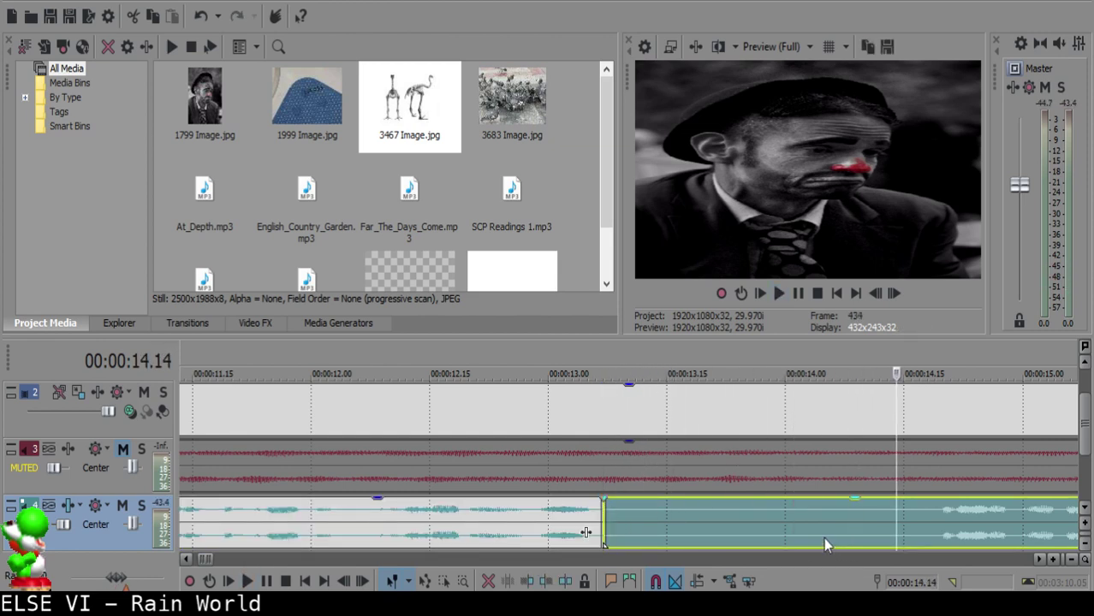
pyautogui.press('s')
pyautogui.click(818, 538)
pyautogui.press('Delete')
pyautogui.click(502, 531)
pyautogui.press('space')
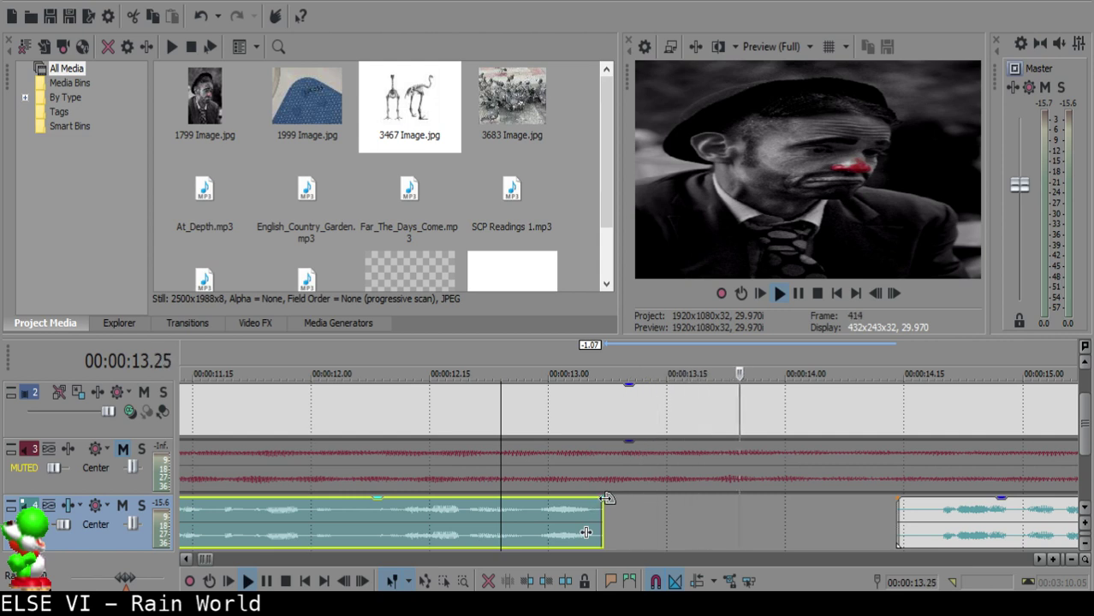
# - Add a fade-out of about one frame to the voice clip ending before the new gap
pyautogui.moveTo(606, 498); pyautogui.dragTo(598, 500)
pyautogui.scroll(-1, 651, 517)
pyautogui.press('space')
# - Play parts of the following voice clip, split it at about 00:00:14.18 and delete its silent lead-in
pyautogui.click(920, 530)
pyautogui.press('space')
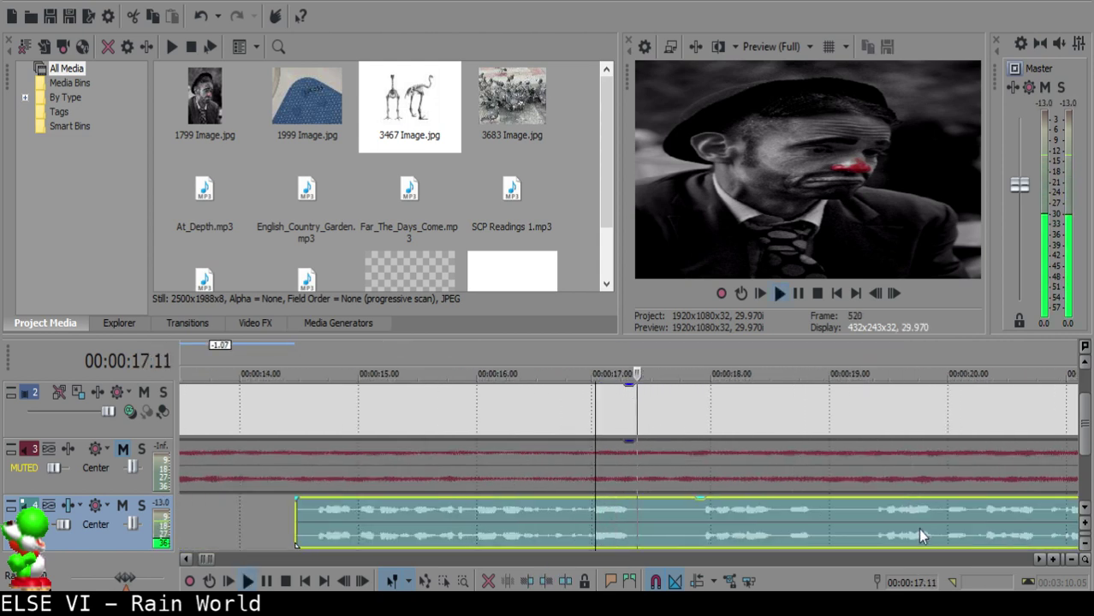
pyautogui.click(311, 511)
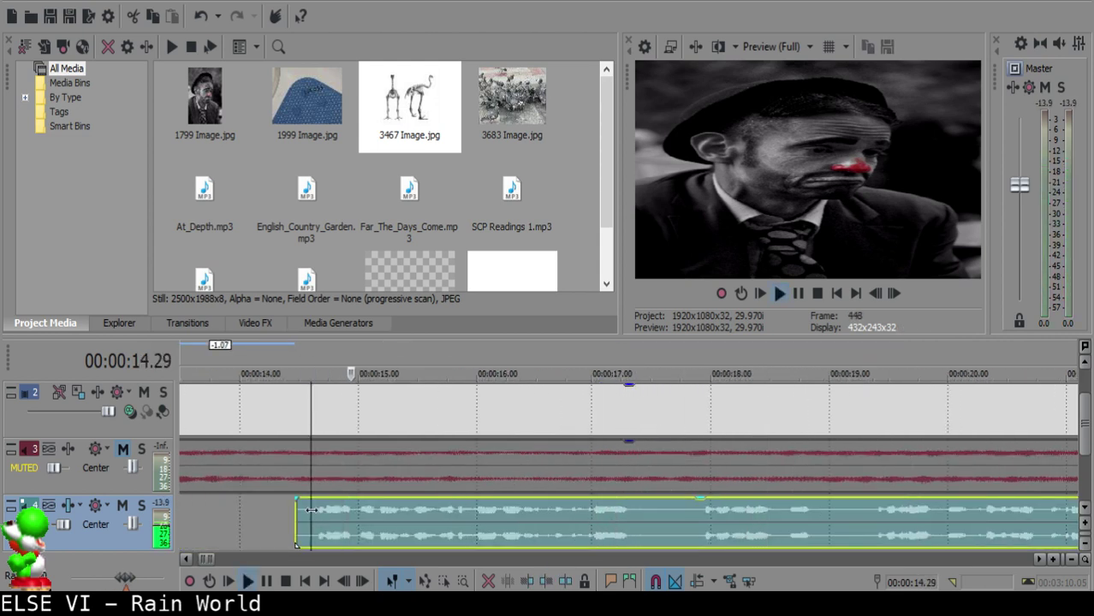
pyautogui.press('space')
pyautogui.press('s')
pyautogui.click(302, 511)
pyautogui.scroll(-1, 302, 511)
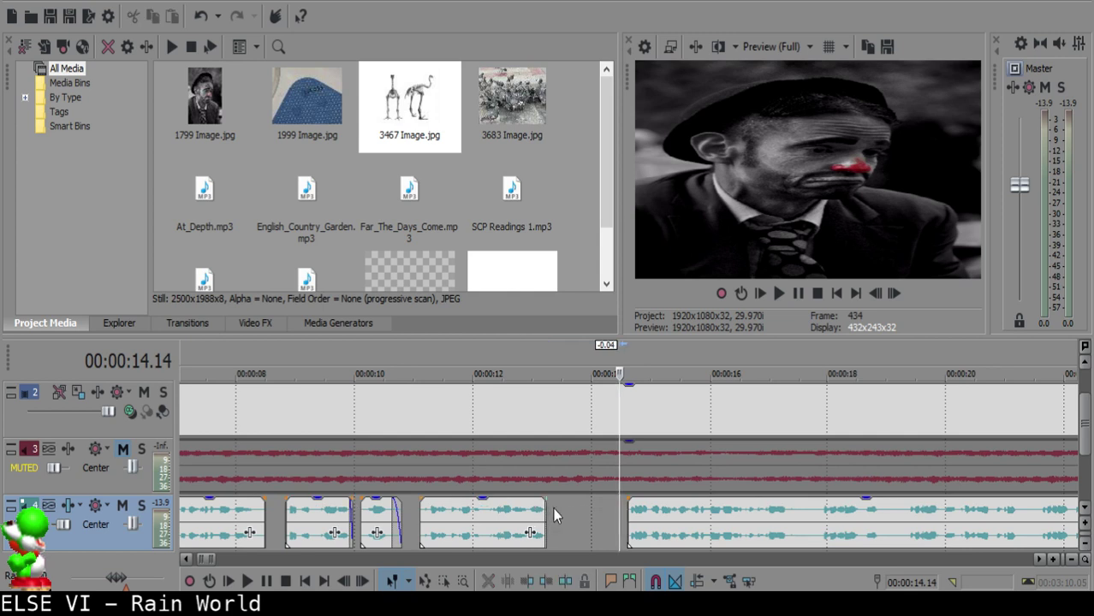
# - Move the remaining voice clip back to start at about 00:00:13.11 and play across the gap from 00:00:12.23
pyautogui.click(555, 509)
pyautogui.moveTo(639, 510); pyautogui.dragTo(566, 510)
pyautogui.click(519, 510)
pyautogui.press('space')
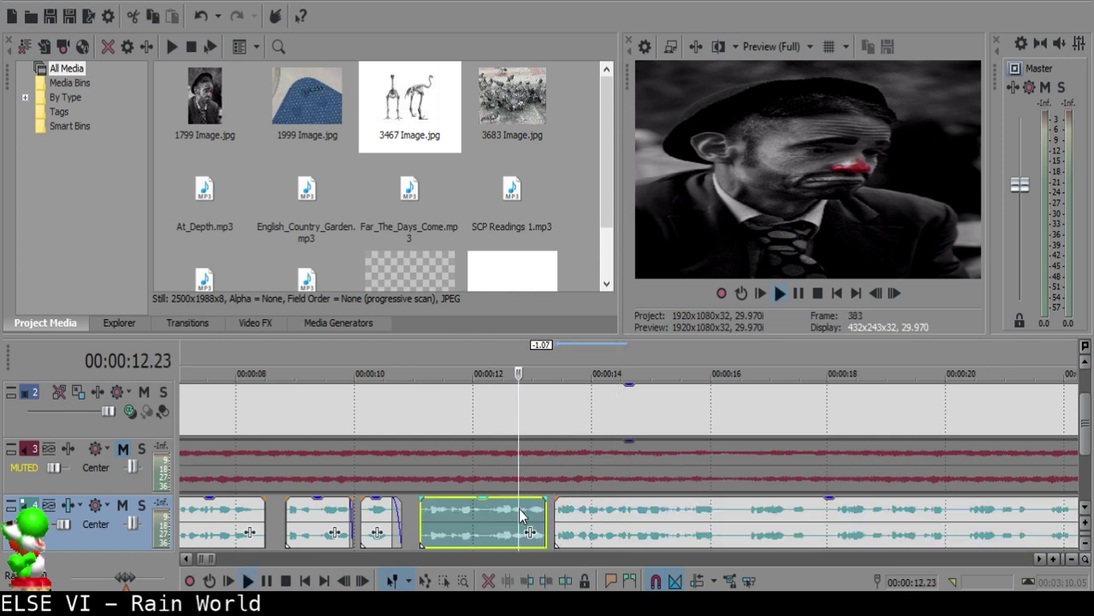
pyautogui.scroll(4, 688, 534)
pyautogui.click(655, 512)
pyautogui.press('space')
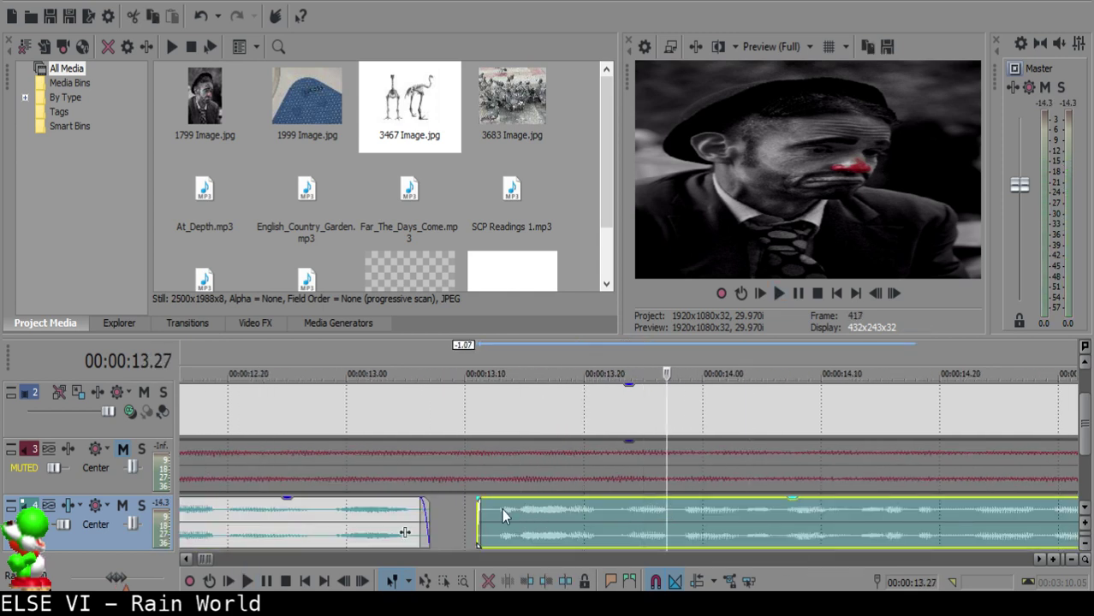
# - Shift the remaining voice clip to start at about 00:00:13.14 and replay the transition from the preceding clip
pyautogui.moveTo(502, 509); pyautogui.dragTo(524, 517)
pyautogui.click(240, 522)
pyautogui.press('space')
pyautogui.press('space')
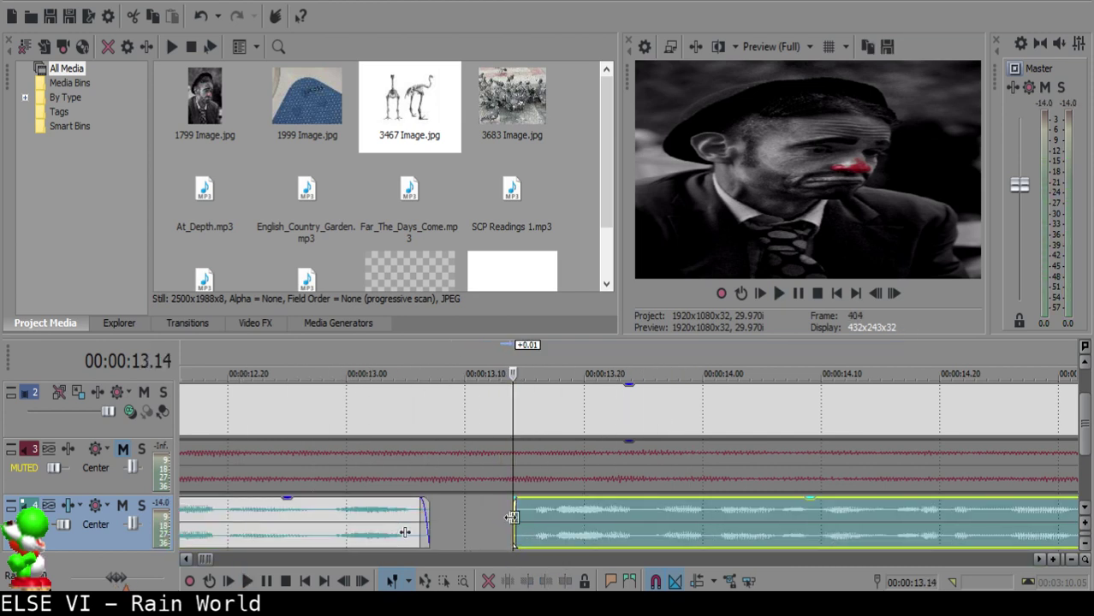
pyautogui.click(335, 524)
pyautogui.press('space')
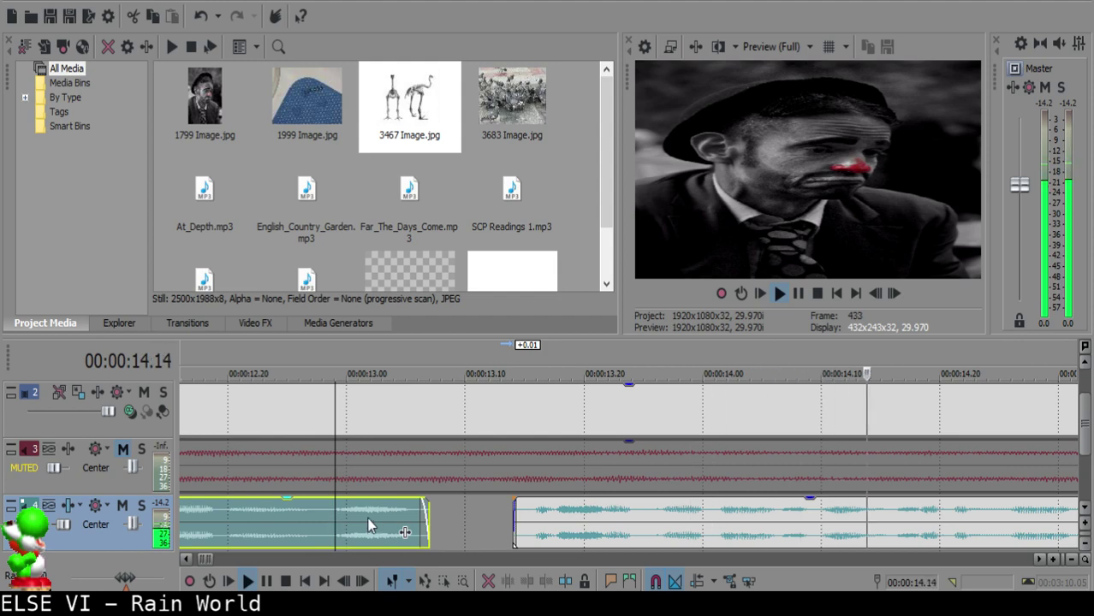
# - Play on through the phrase and split the voice clip at about 00:00:16.09
pyautogui.scroll(-10, 369, 525)
pyautogui.scroll(8, 616, 524)
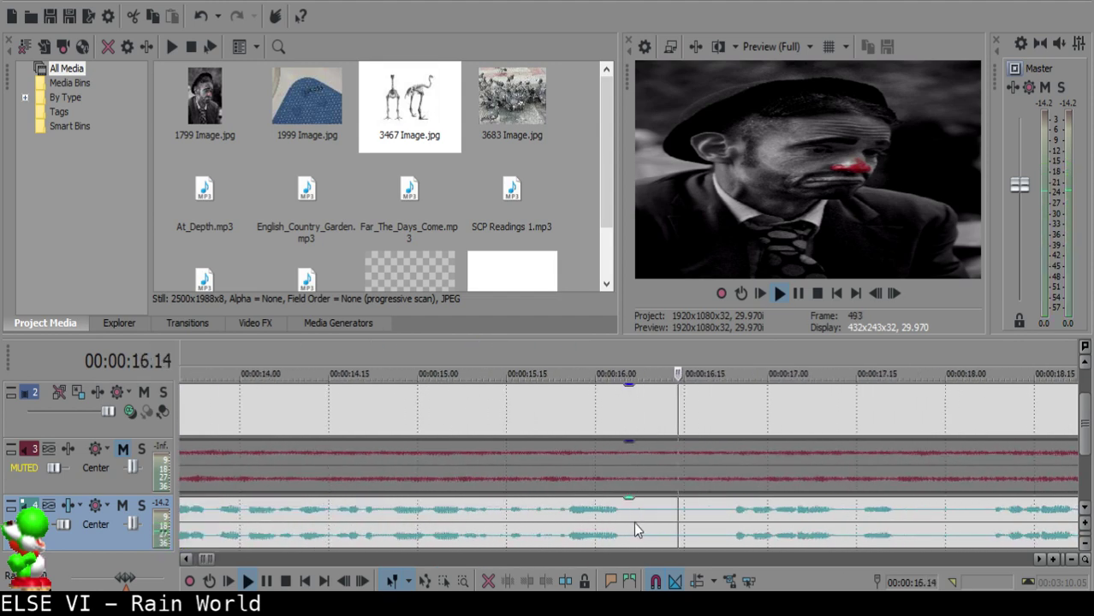
pyautogui.click(649, 518)
pyautogui.press('space')
# - Listen through the later takes and split the voice clip at 00:00:23.21
pyautogui.click(863, 544)
pyautogui.scroll(-3, 863, 539)
pyautogui.press('space')
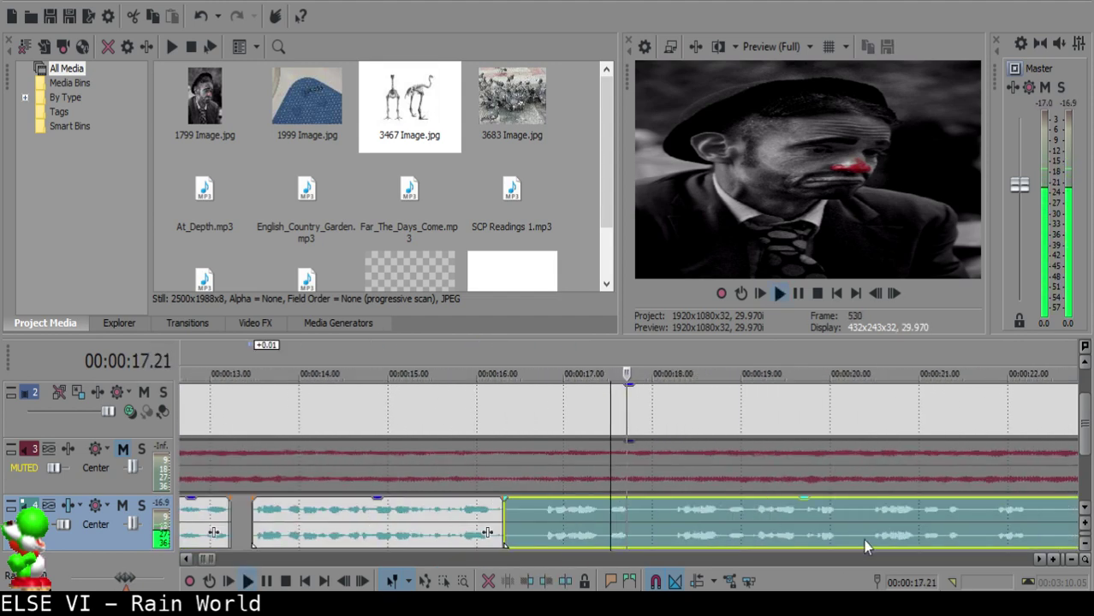
pyautogui.scroll(-1, 867, 524)
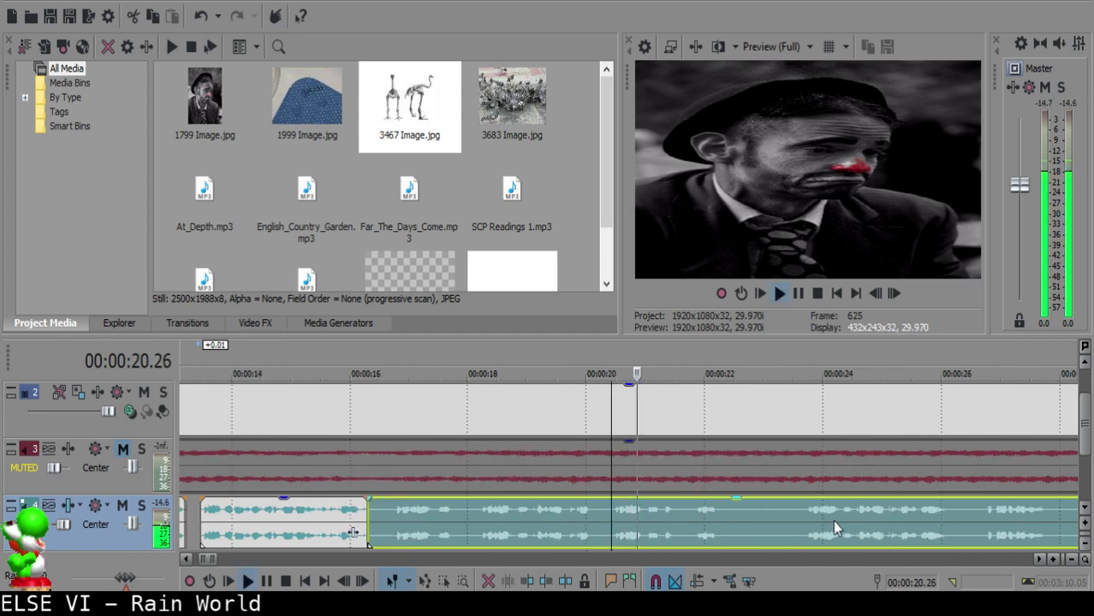
pyautogui.click(808, 515)
pyautogui.scroll(-1, 762, 524)
pyautogui.scroll(2, 760, 520)
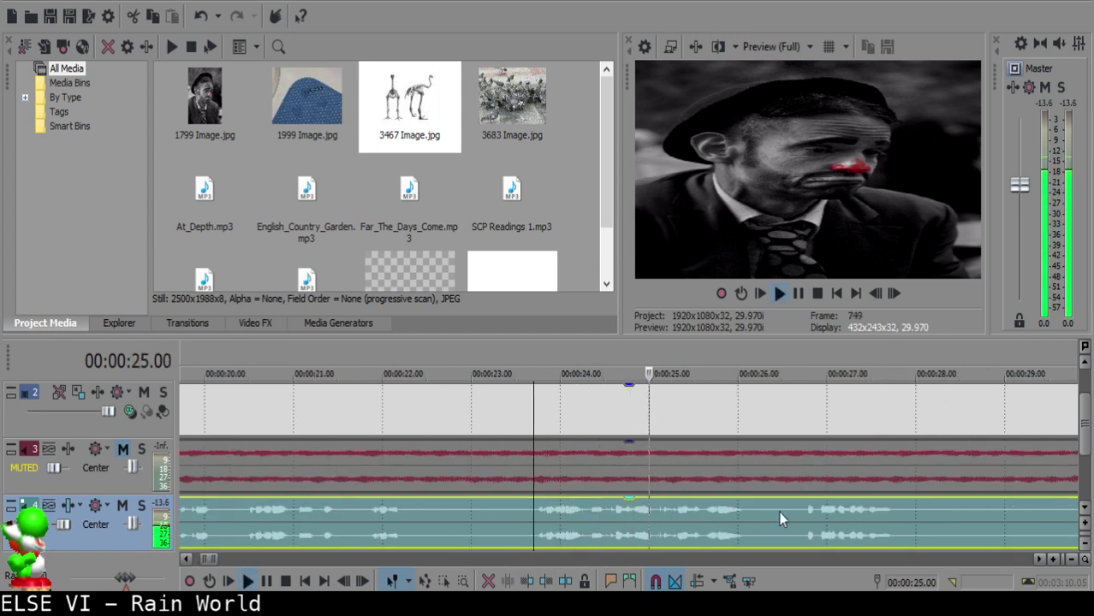
pyautogui.press('space')
pyautogui.press('s')
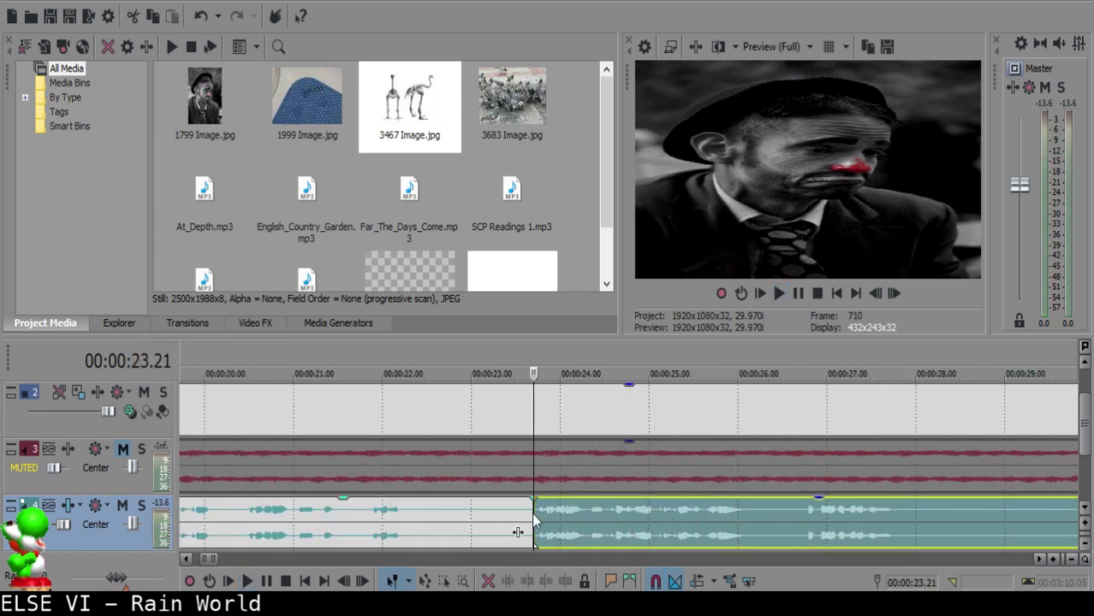
# - Play from the new split and delete the unwanted voice section between 00:00:16.09 and 00:00:23.21
pyautogui.press('space')
pyautogui.scroll(-1, 530, 517)
pyautogui.press('space')
pyautogui.click(525, 518)
pyautogui.press('Delete')
# - Move the remaining voice clip back against the clip ending at about 00:00:16.09 and play across the join
pyautogui.moveTo(640, 506); pyautogui.dragTo(311, 497)
pyautogui.click(252, 513)
pyautogui.press('space')
pyautogui.scroll(4, 553, 531)
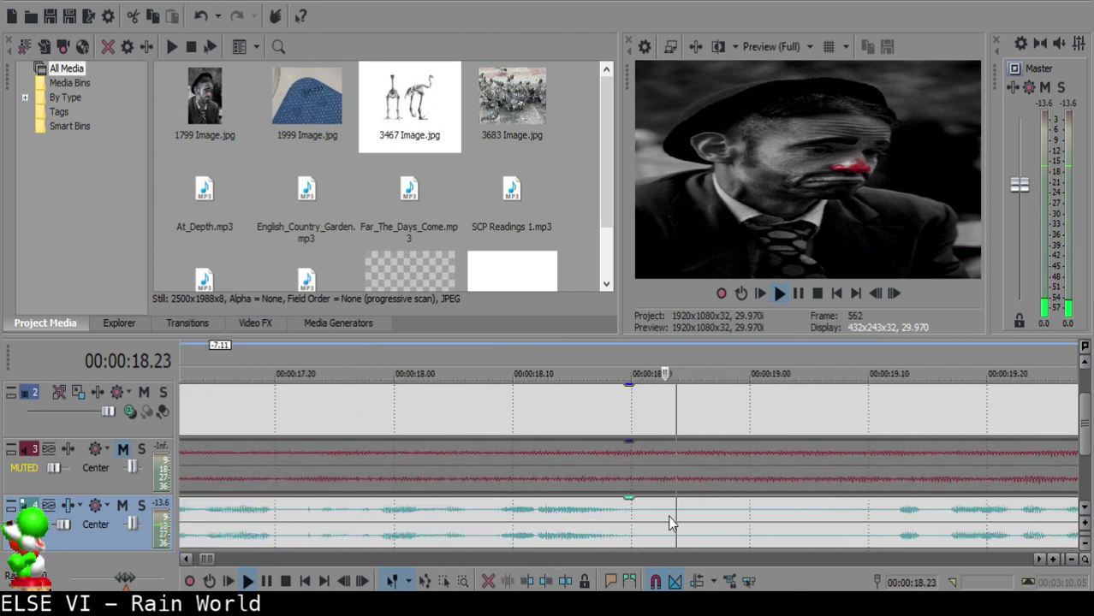
# - Split the voice clip at about 00:00:18.23 and, after playing the later takes, at 00:00:23.22
pyautogui.click(666, 522)
pyautogui.scroll(-4, 672, 519)
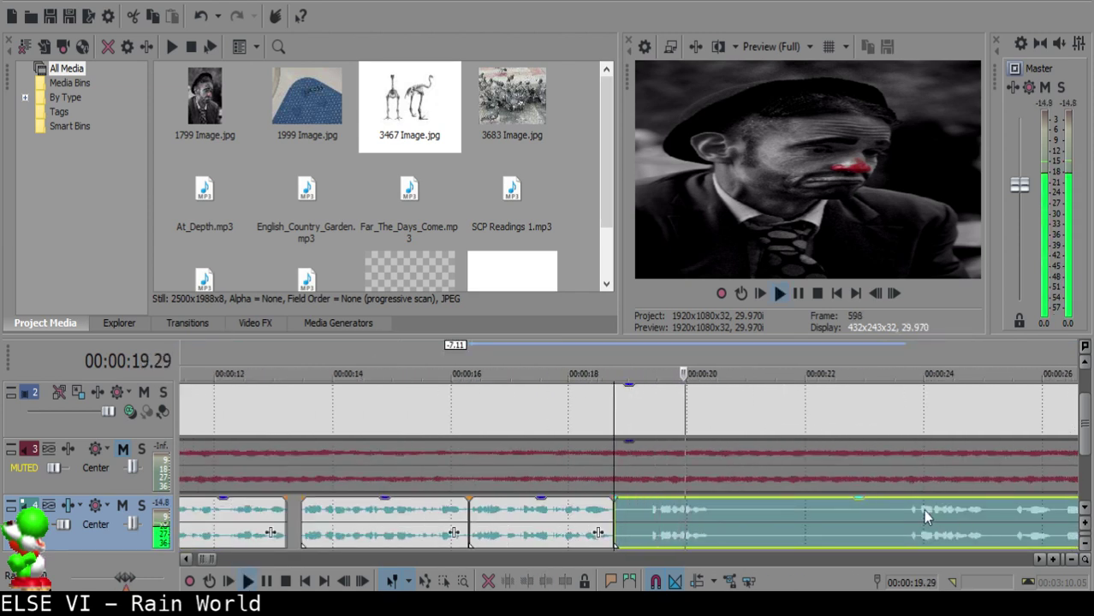
pyautogui.click(954, 531)
pyautogui.press('space')
pyautogui.scroll(-1, 954, 531)
pyautogui.scroll(2, 953, 529)
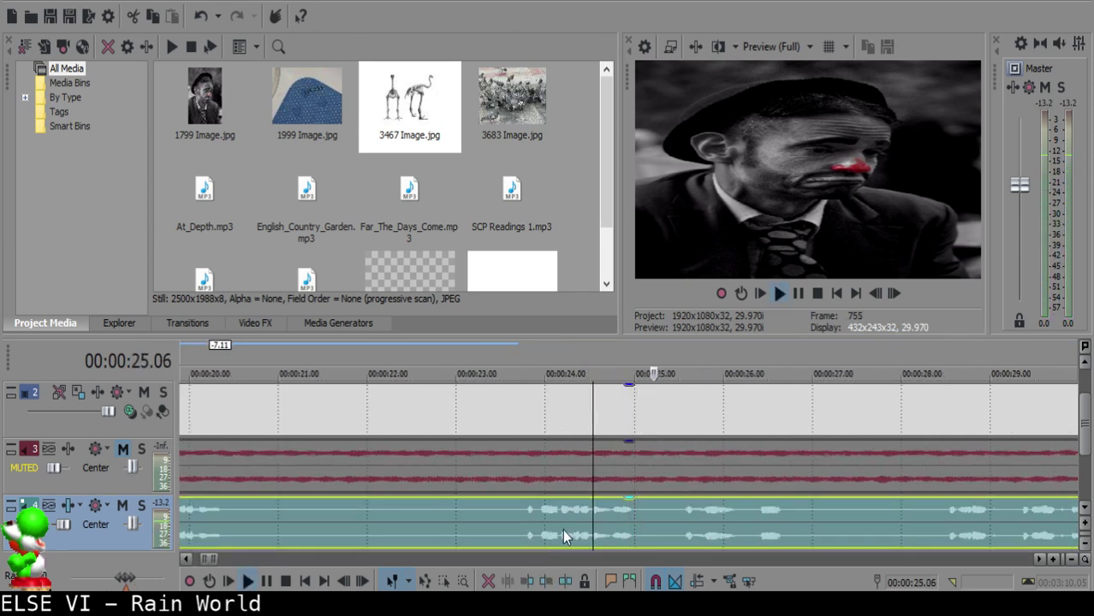
pyautogui.click(519, 512)
pyautogui.press('space')
pyautogui.press('s')
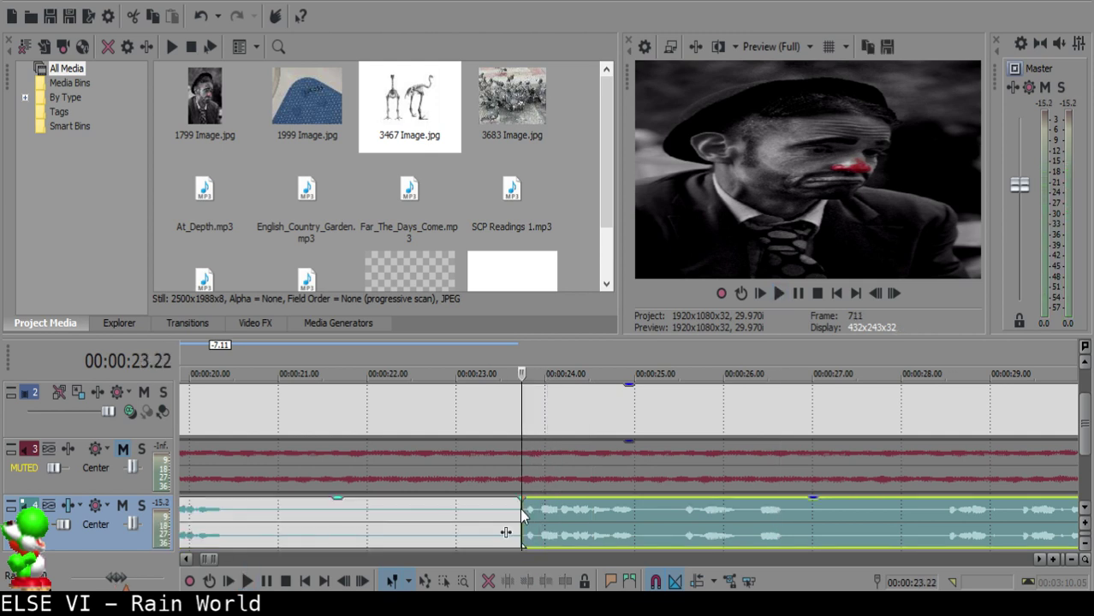
# - Delete the voice section between the two splits and move the following clip back to start at 00:00:18.24
pyautogui.scroll(-3, 498, 513)
pyautogui.click(482, 514)
pyautogui.scroll(4, 661, 531)
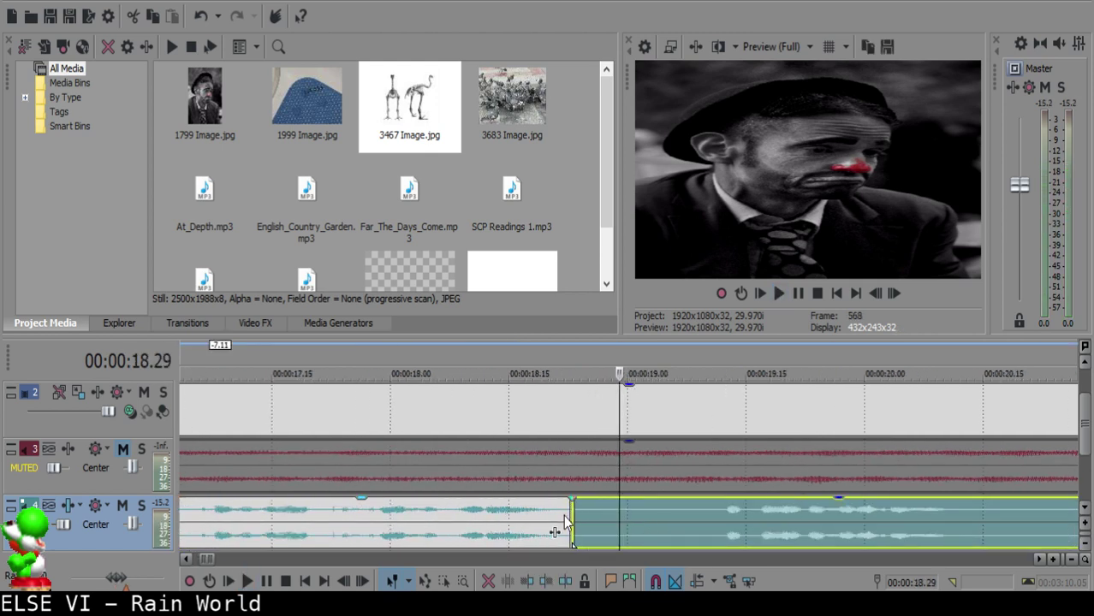
pyautogui.scroll(-3, 648, 536)
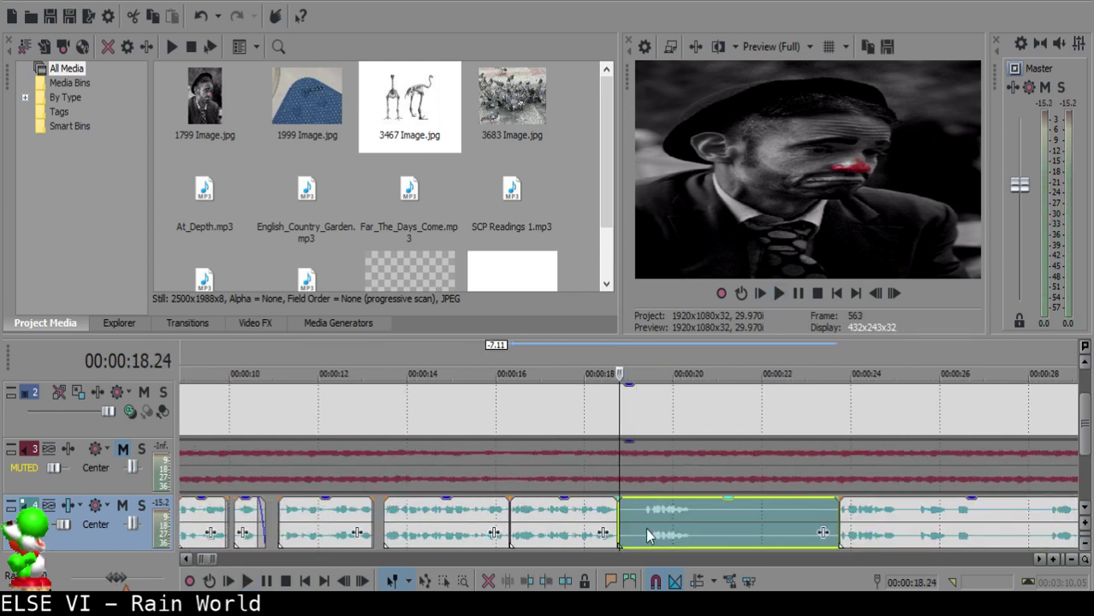
pyautogui.scroll(3, 855, 531)
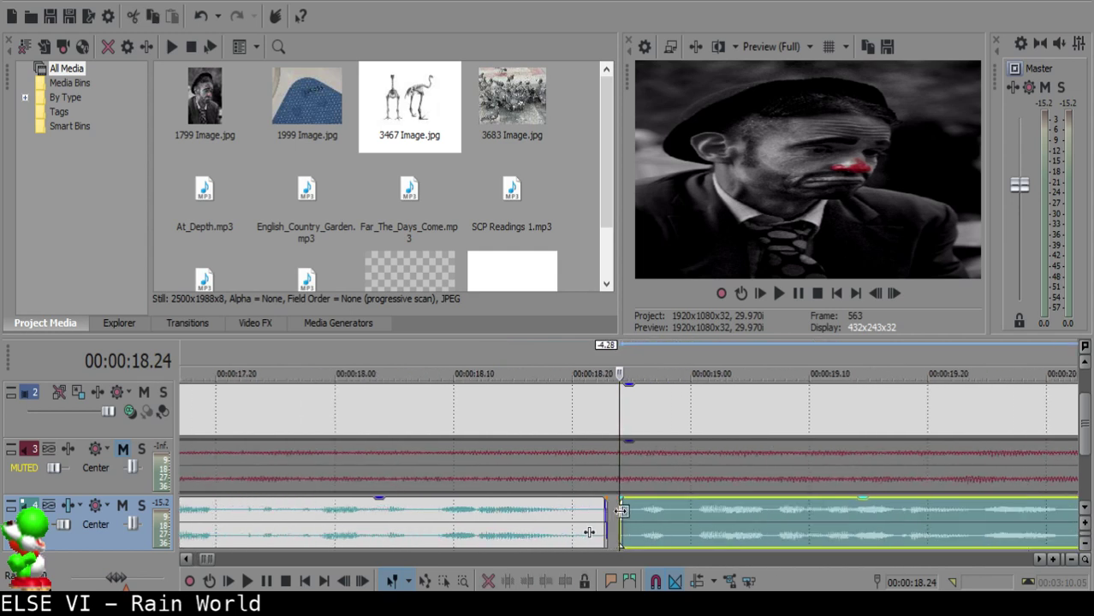
# - Play the join, try moving the later voice clip one frame to 00:00:18.25, and play it again
pyautogui.click(549, 514)
pyautogui.press('space')
pyautogui.press('space')
pyautogui.moveTo(632, 511); pyautogui.dragTo(660, 518)
pyautogui.click(364, 523)
pyautogui.press('space')
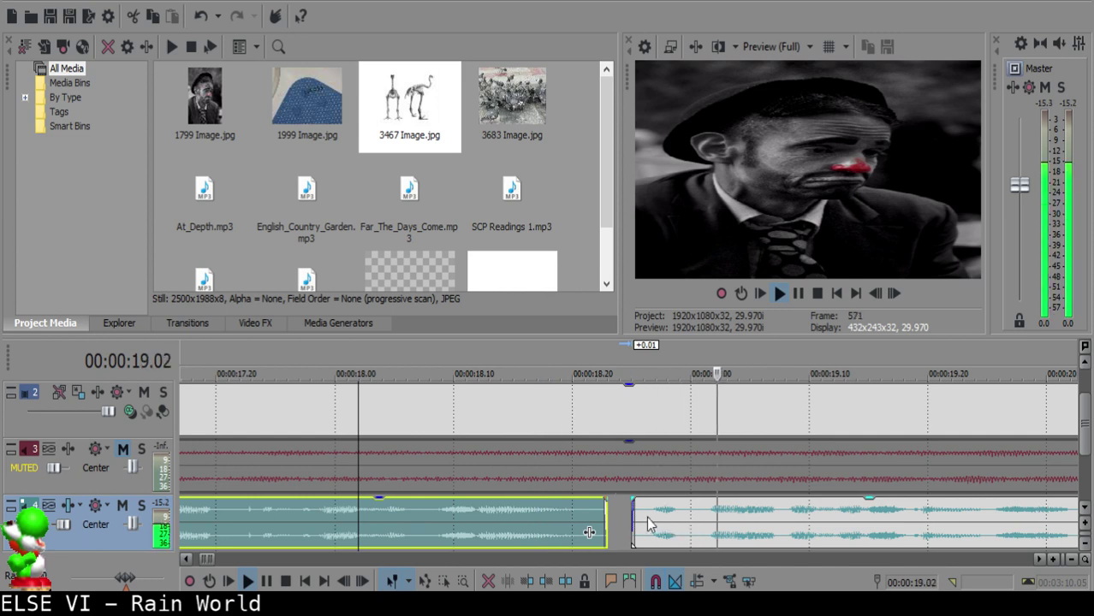
# - Undo the one-frame move of the later voice clip and replay the join from about 00:00:18.11
pyautogui.scroll(-2, 648, 521)
pyautogui.click(451, 510)
pyautogui.press('space')
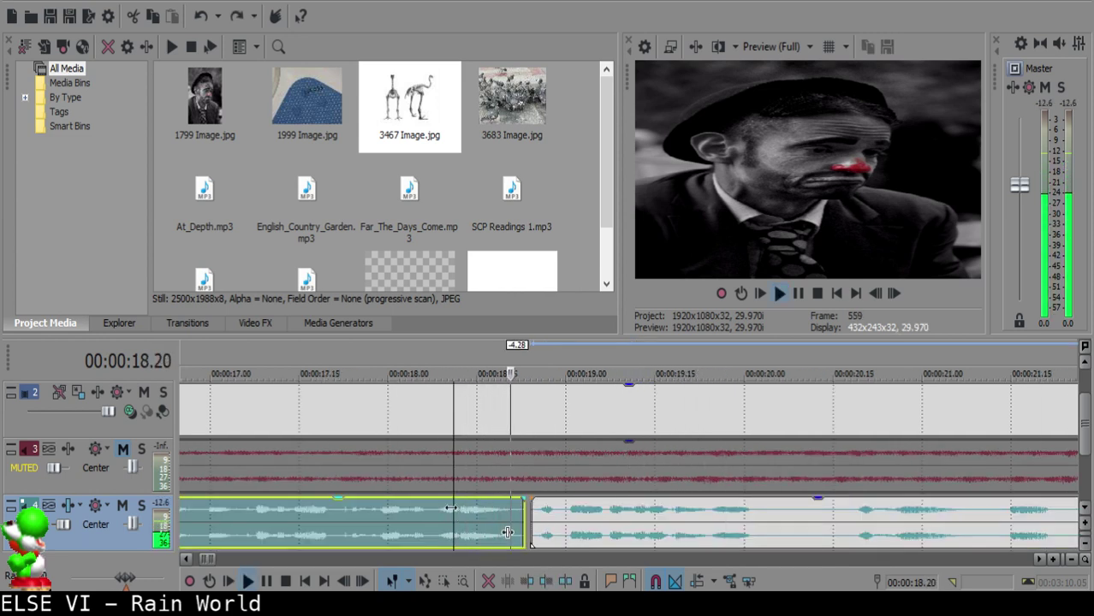
# - Split the voice clip at 00:00:20.03 and listen to the material that follows
pyautogui.scroll(2, 660, 521)
pyautogui.click(683, 515)
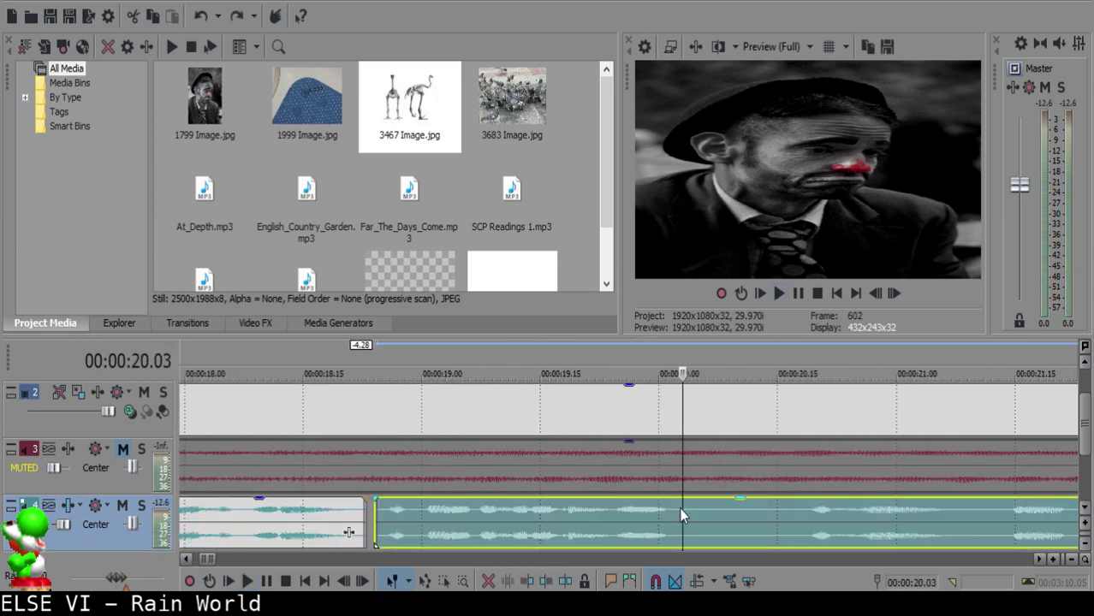
pyautogui.press('space')
pyautogui.press('space')
pyautogui.press('s')
pyautogui.press('space')
pyautogui.press('Return')
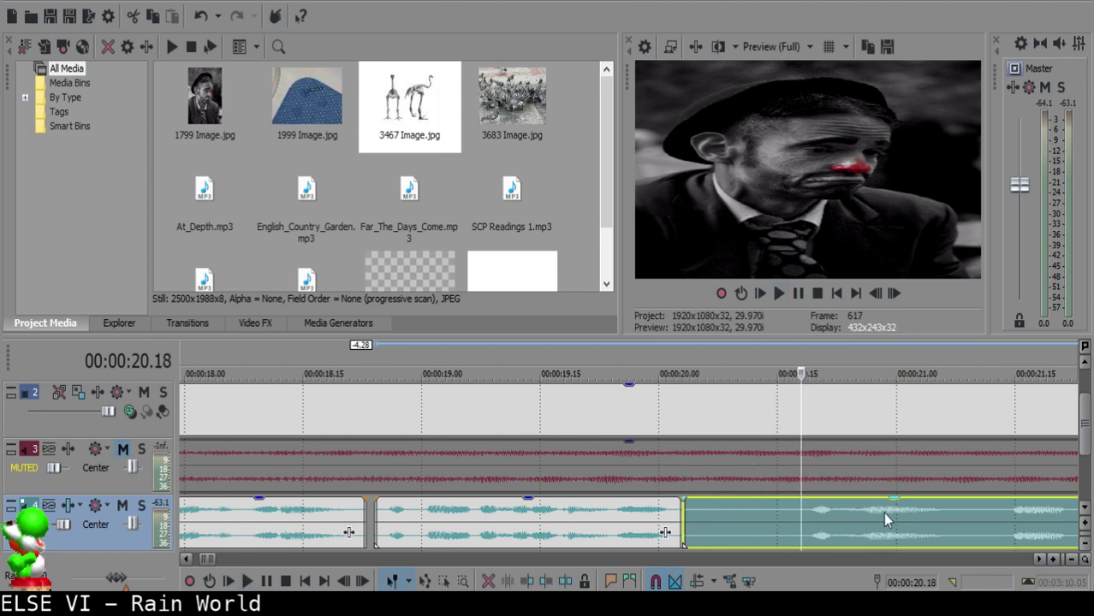
pyautogui.press('space')
pyautogui.scroll(-2, 883, 512)
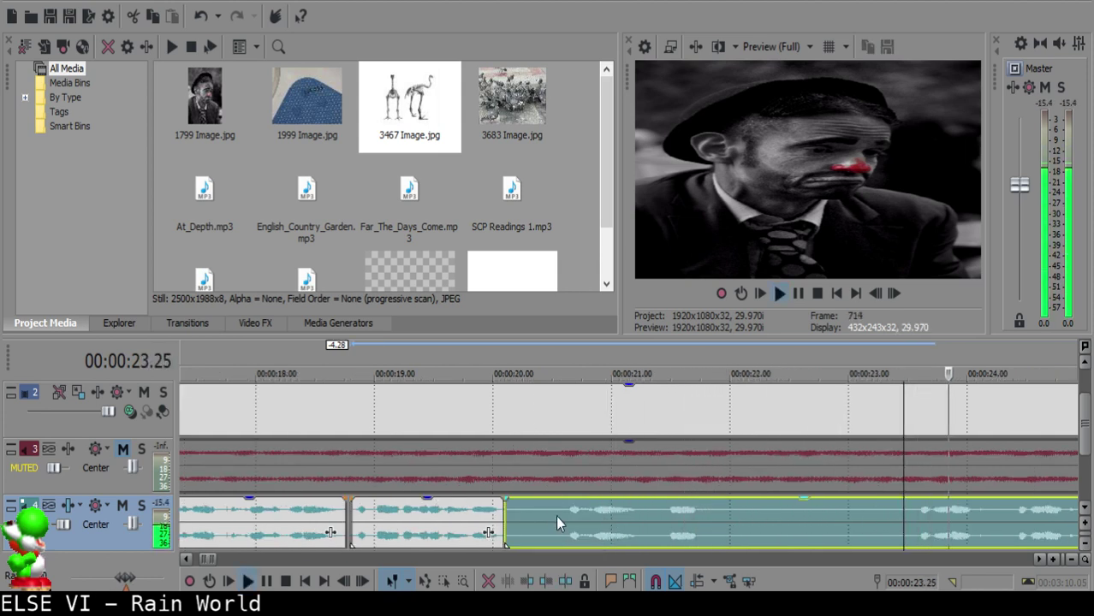
# - Split the voice clip at about 00:00:20.18 and delete the pause between 00:00:20.03 and that split
pyautogui.press('Return')
pyautogui.click(563, 510)
pyautogui.press('space')
pyautogui.press('space')
pyautogui.press('s')
pyautogui.click(517, 522)
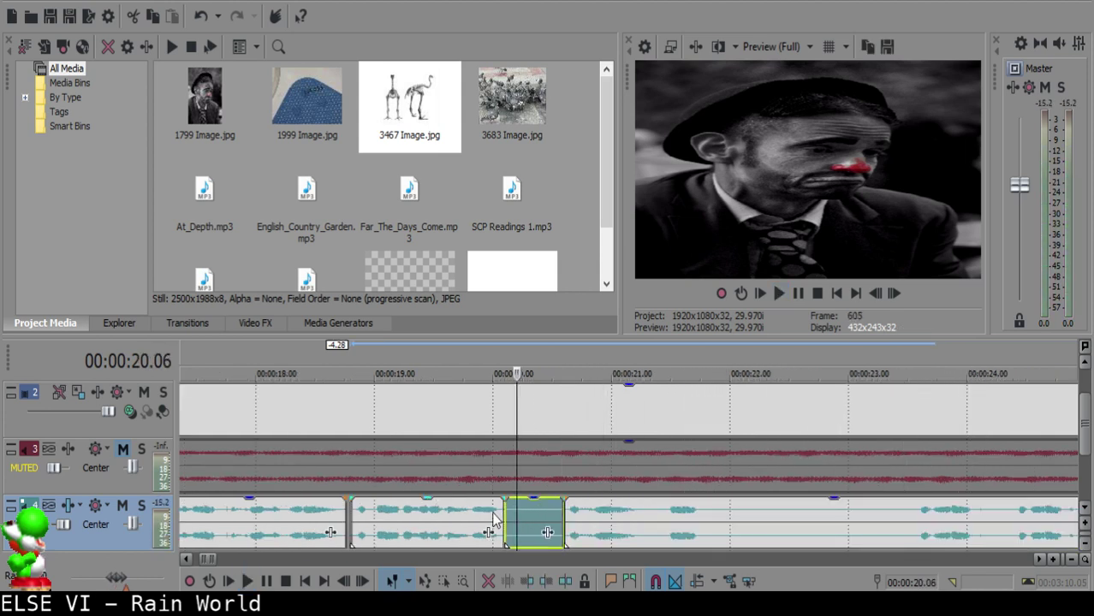
pyautogui.press('Delete')
# - Play into the gap and fade out the end of the clip before it over about two frames
pyautogui.click(489, 511)
pyautogui.press('space')
pyautogui.scroll(3, 489, 512)
pyautogui.press('Return')
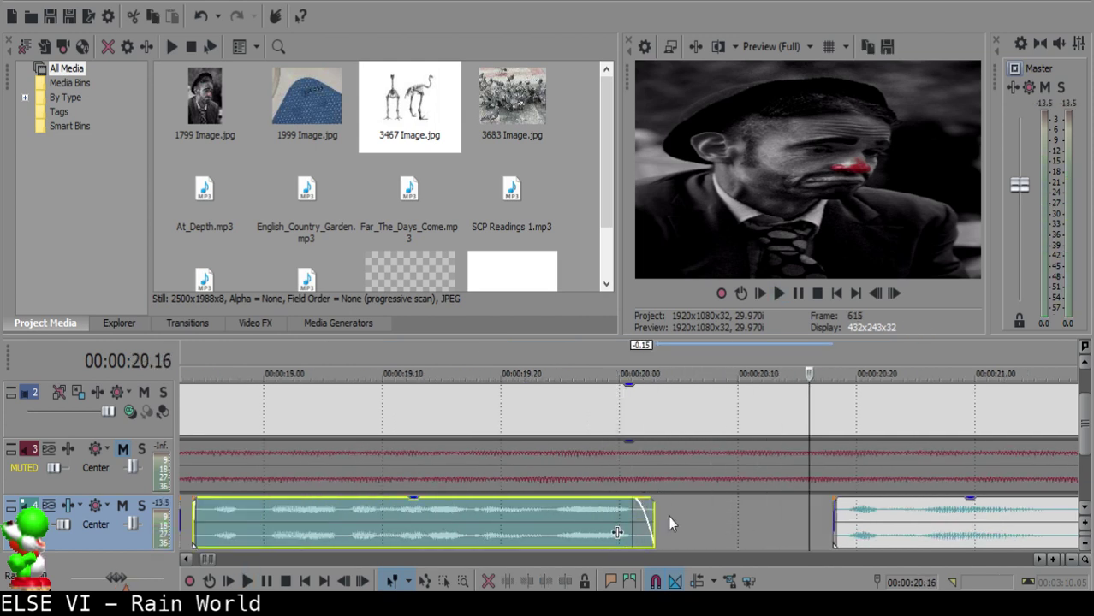
# - Move the following voice clip back to start at 00:00:20.06 and play across the gap
pyautogui.click(668, 515)
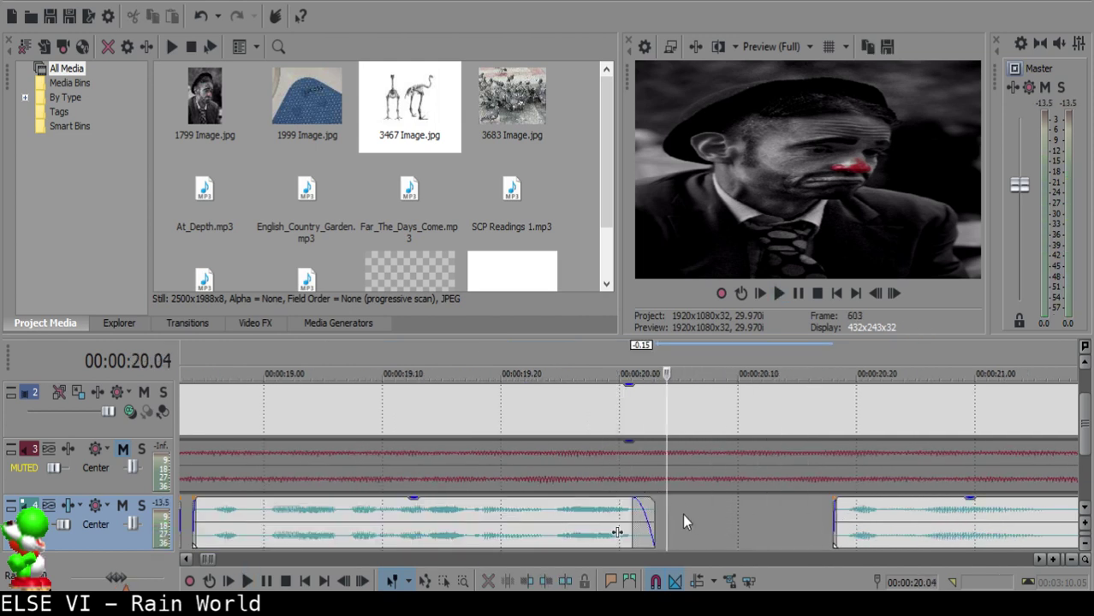
pyautogui.moveTo(920, 539); pyautogui.dragTo(697, 519)
pyautogui.click(476, 519)
pyautogui.press('space')
pyautogui.press('space')
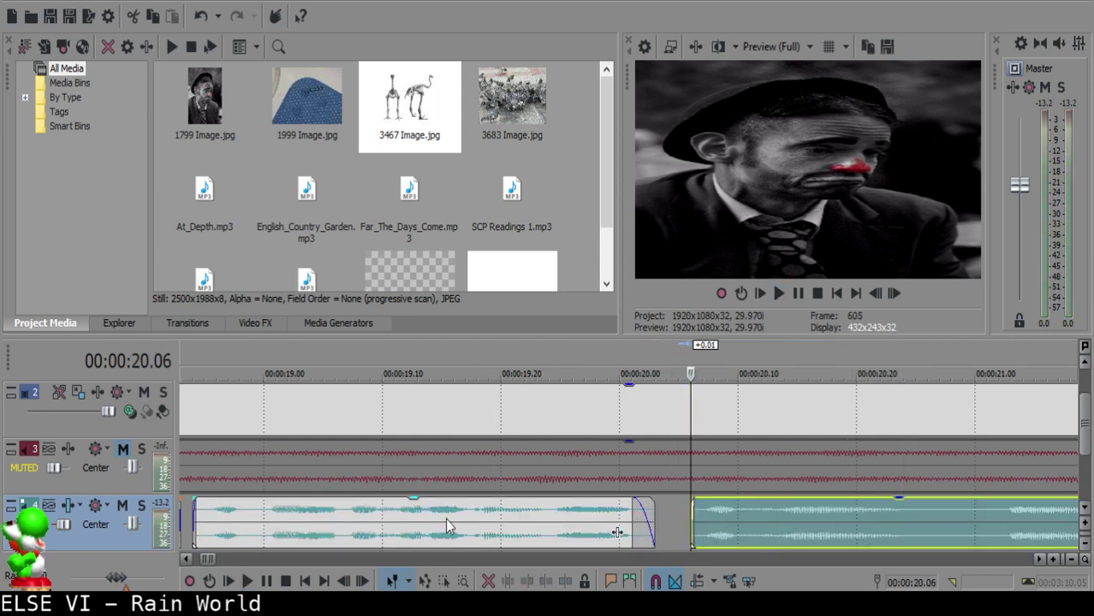
pyautogui.click(445, 520)
pyautogui.press('space')
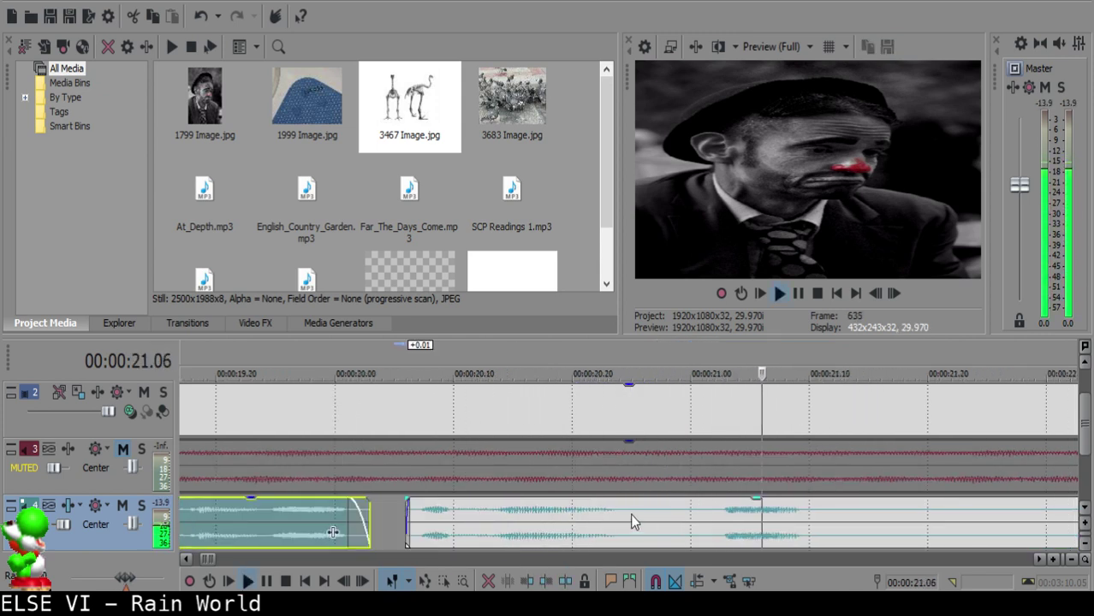
# - Play the pause after the first phrase of the last voice clip and split the clip at about 00:00:20.25
pyautogui.click(620, 515)
pyautogui.click(628, 513)
pyautogui.press('space')
pyautogui.press('space')
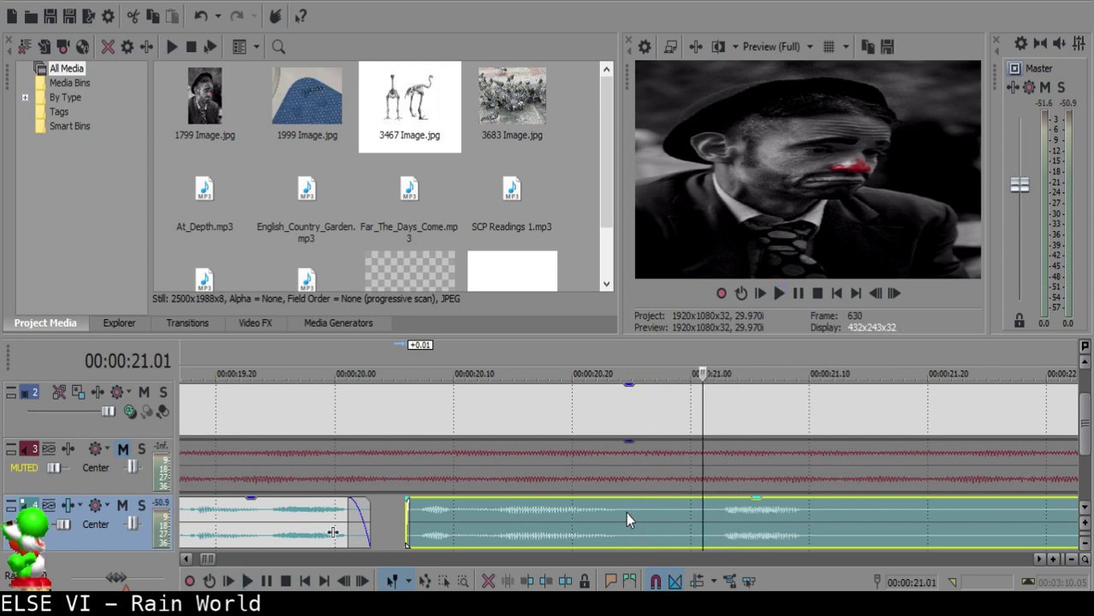
pyautogui.click(626, 513)
pyautogui.press('s')
# - Try another split further along the voice clip after playing on, and undo it
pyautogui.press('space')
pyautogui.press('space')
pyautogui.press('s')
pyautogui.hotkey('ctrl', 'z')
# - Split the voice clip at about 00:00:21.00 and delete the short pause between 00:00:20.25 and that split
pyautogui.click(687, 515)
pyautogui.press('s')
pyautogui.click(667, 518)
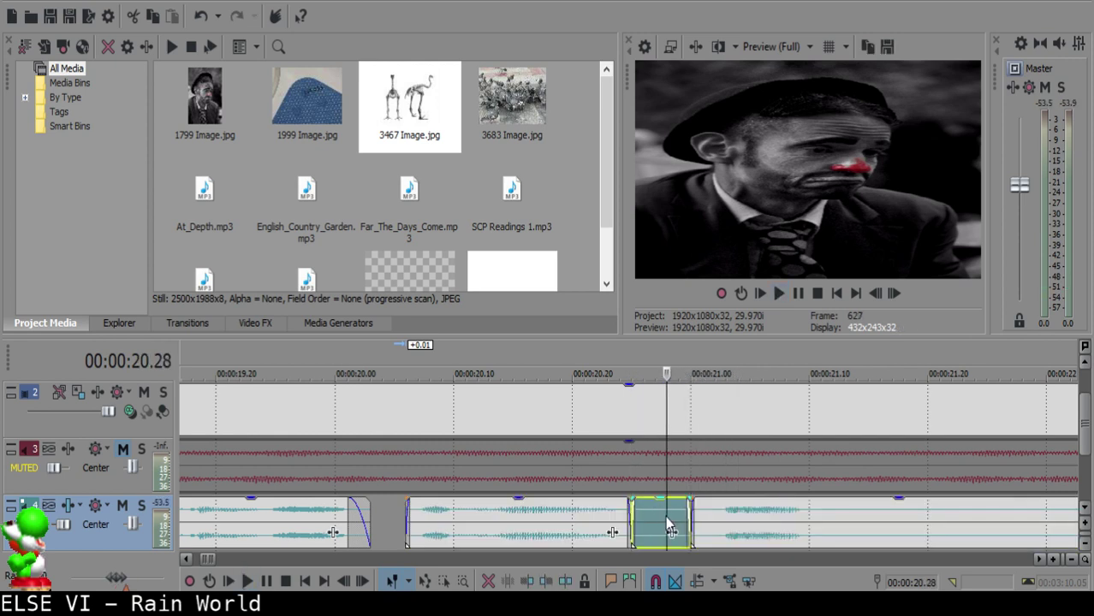
pyautogui.press('Delete')
# - Fade out the end of the voice clip before the new gap over about one frame and play the result
pyautogui.click(489, 514)
pyautogui.press('space')
pyautogui.press('space')
pyautogui.moveTo(630, 499); pyautogui.dragTo(616, 501)
pyautogui.click(514, 515)
pyautogui.press('space')
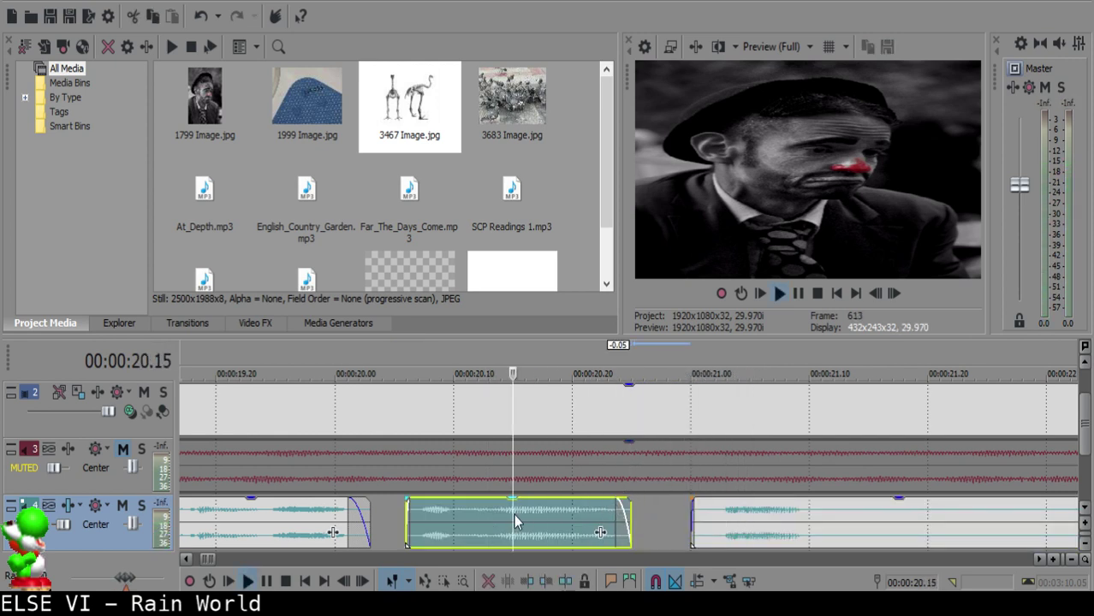
pyautogui.click(382, 531)
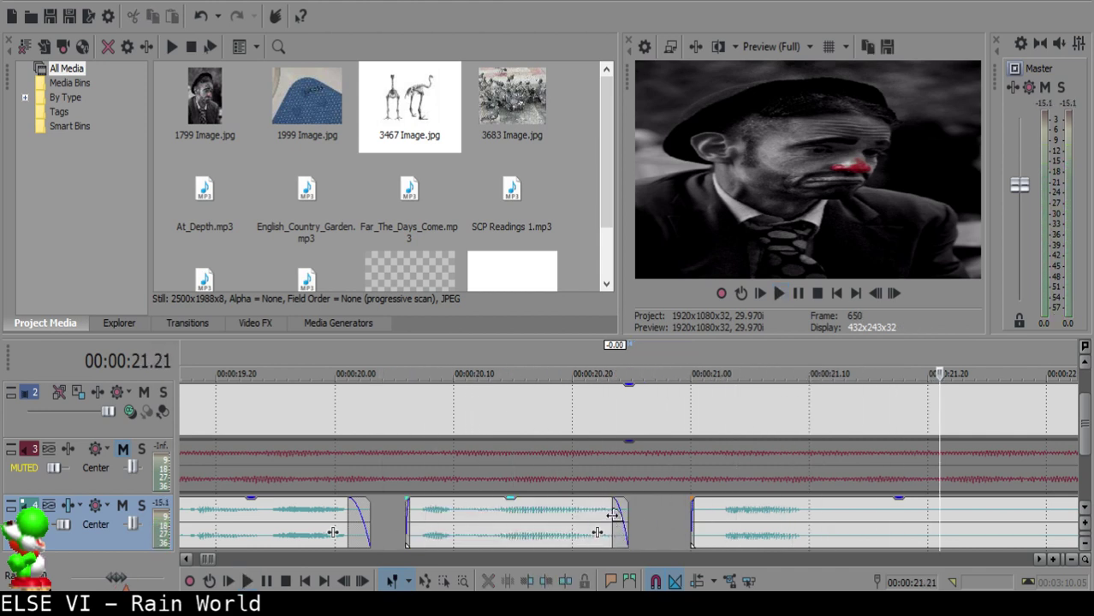
# - Play the join after 00:00:20.25, move the following voice clip slightly earlier to start at about 00:00:20.29, and play it again
pyautogui.click(612, 514)
pyautogui.click(428, 521)
pyautogui.press('space')
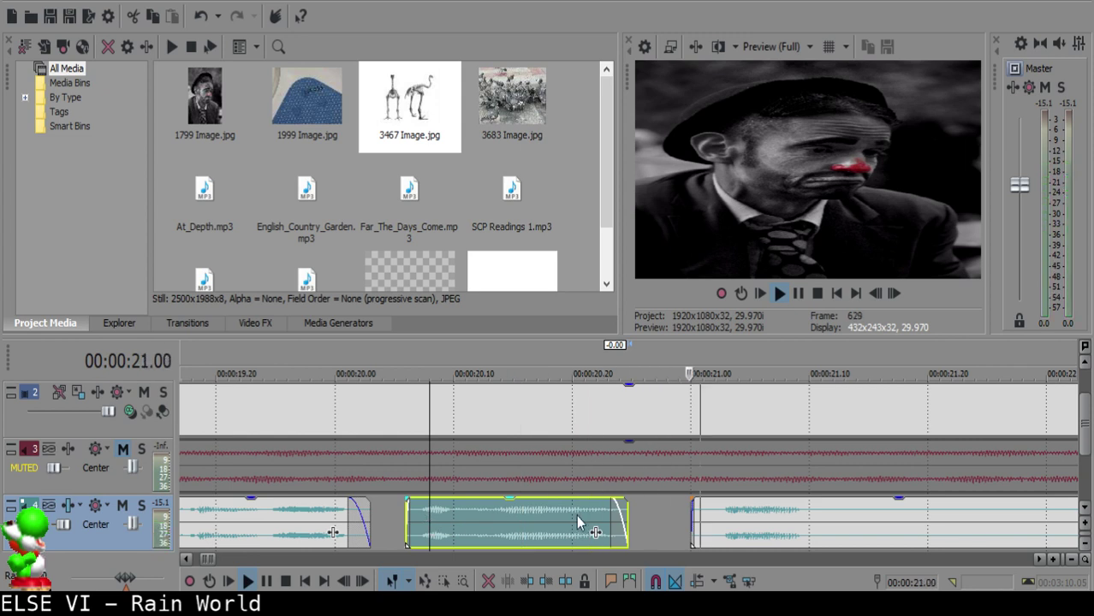
pyautogui.click(683, 522)
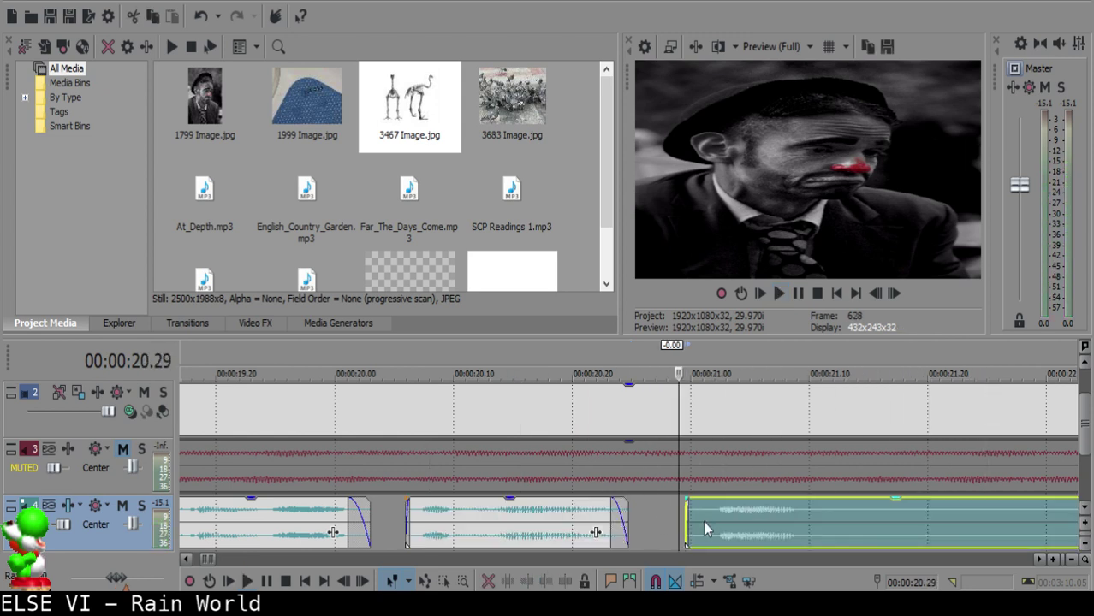
pyautogui.click(382, 531)
pyautogui.press('space')
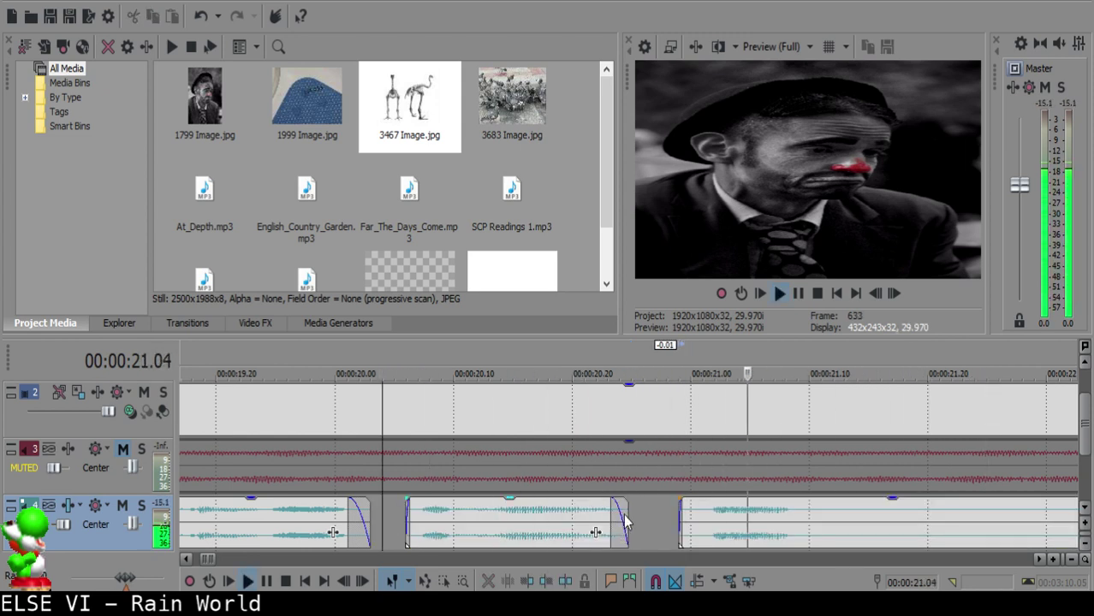
# - Split the voice clip after its first word at about 00:00:21.15 and play on
pyautogui.click(845, 526)
pyautogui.click(864, 524)
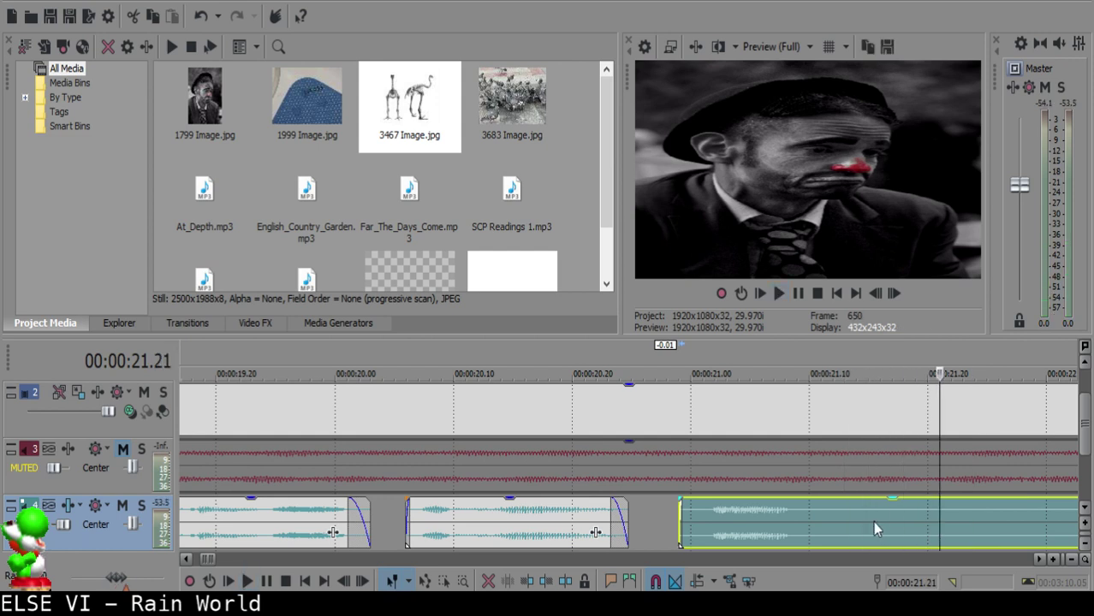
pyautogui.click(872, 522)
pyautogui.press('space')
pyautogui.press('space')
pyautogui.press('s')
pyautogui.press('space')
# - Listen through the unwanted take and split the voice clip at about 00:00:25.11, just before the next phrase
pyautogui.scroll(-2, 873, 522)
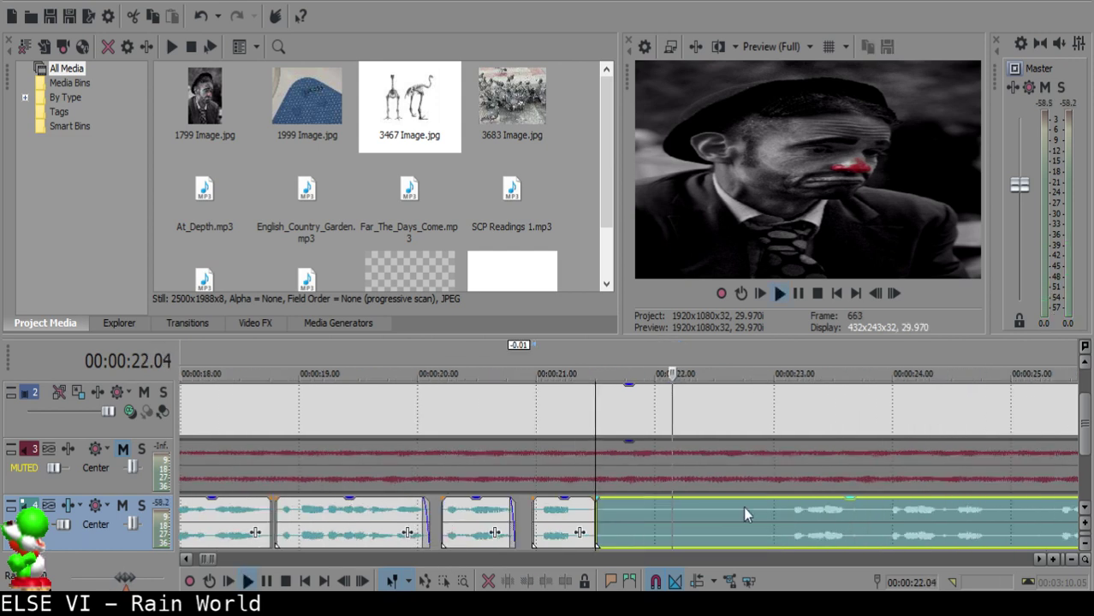
pyautogui.scroll(2, 878, 518)
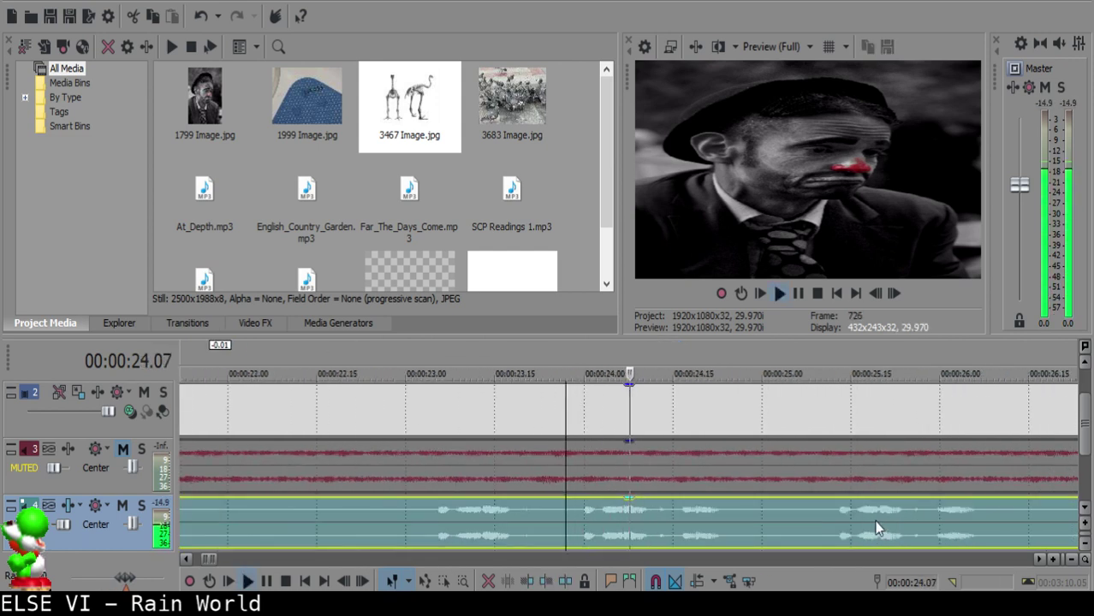
pyautogui.click(830, 510)
pyautogui.scroll(-2, 829, 510)
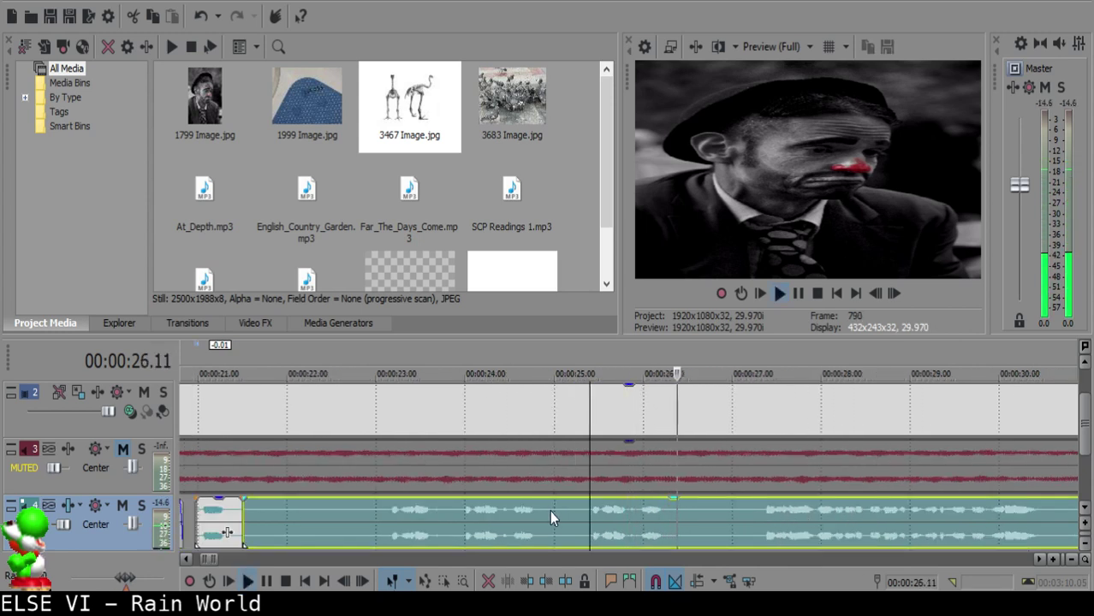
pyautogui.press('space')
pyautogui.press('s')
pyautogui.scroll(-2, 559, 519)
pyautogui.press('space')
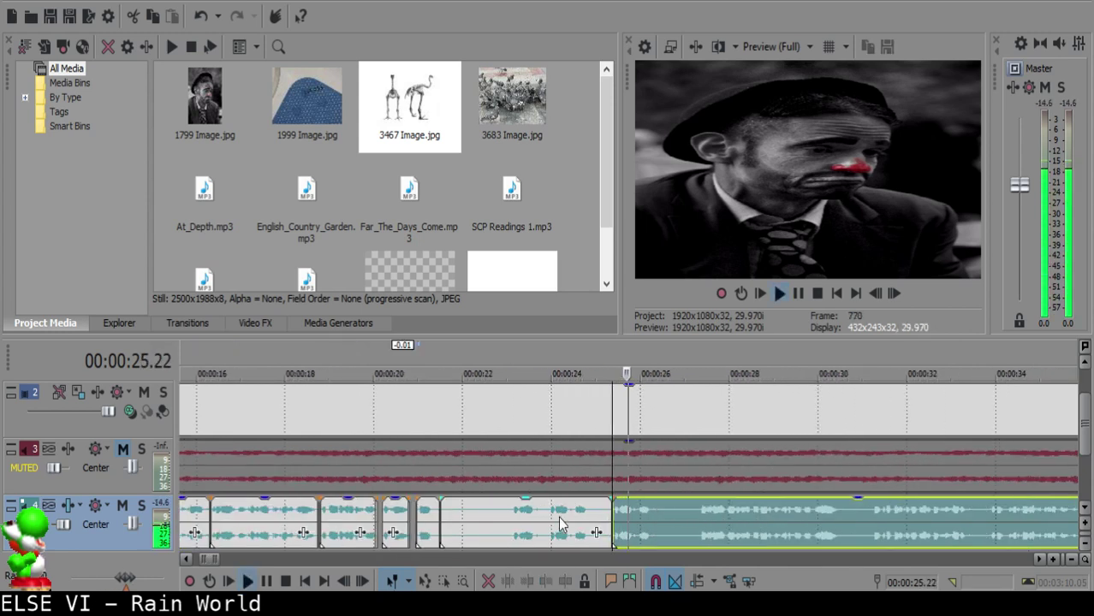
# - Delete the voice section between 00:00:21.15 and 00:00:25.11 and move the remaining clip earlier to start at about 00:00:21.17
pyautogui.press('Return')
pyautogui.click(445, 518)
pyautogui.scroll(3, 513, 519)
pyautogui.click(595, 517)
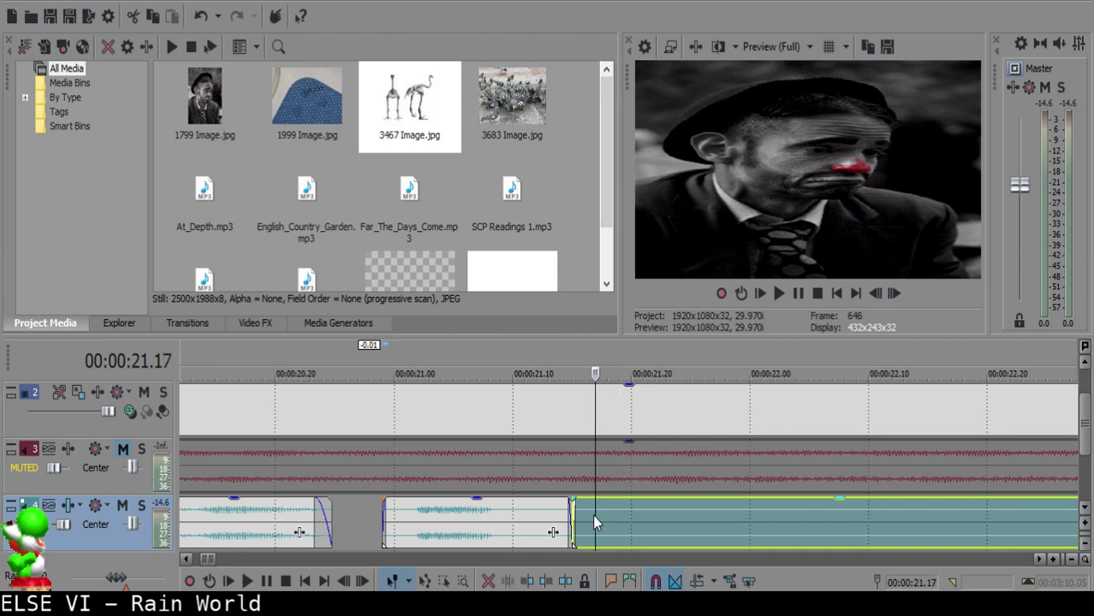
pyautogui.scroll(-3, 593, 515)
pyautogui.press('Delete')
pyautogui.moveTo(868, 513); pyautogui.dragTo(704, 518)
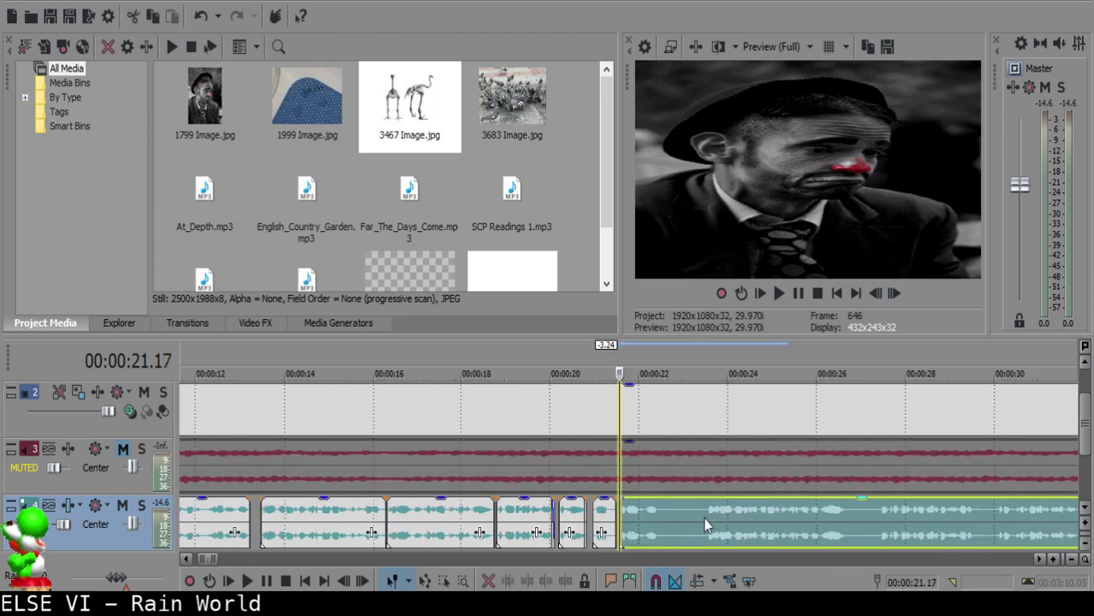
# - Play the new join, shift the following voice clip about one frame later, and play the join again
pyautogui.click(604, 517)
pyautogui.press('space')
pyautogui.scroll(3, 644, 526)
pyautogui.press('Return')
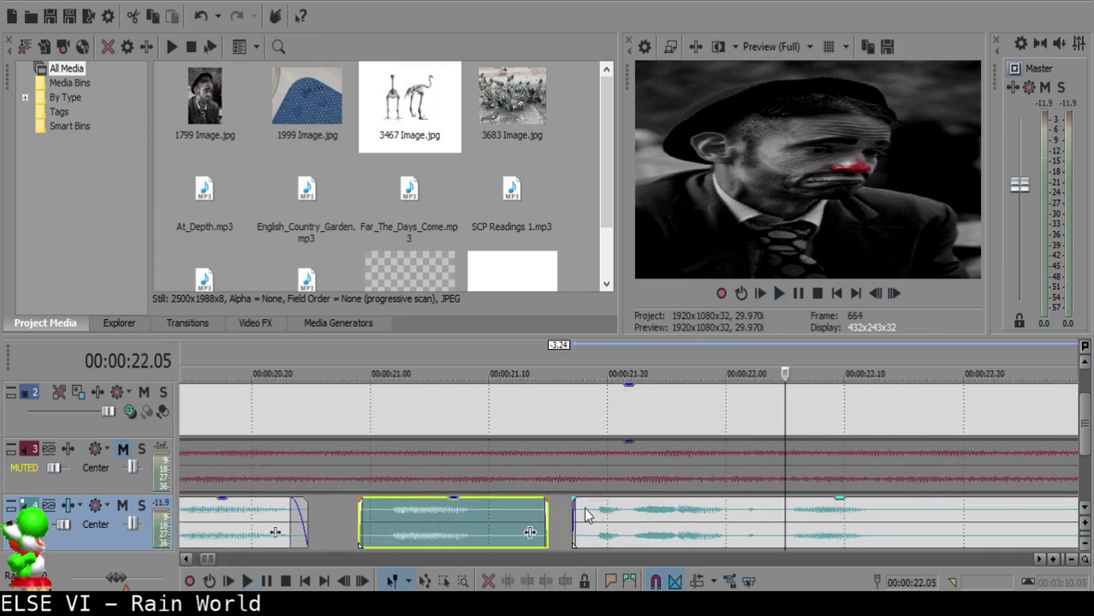
pyautogui.moveTo(587, 515); pyautogui.dragTo(602, 518)
pyautogui.click(368, 530)
pyautogui.press('space')
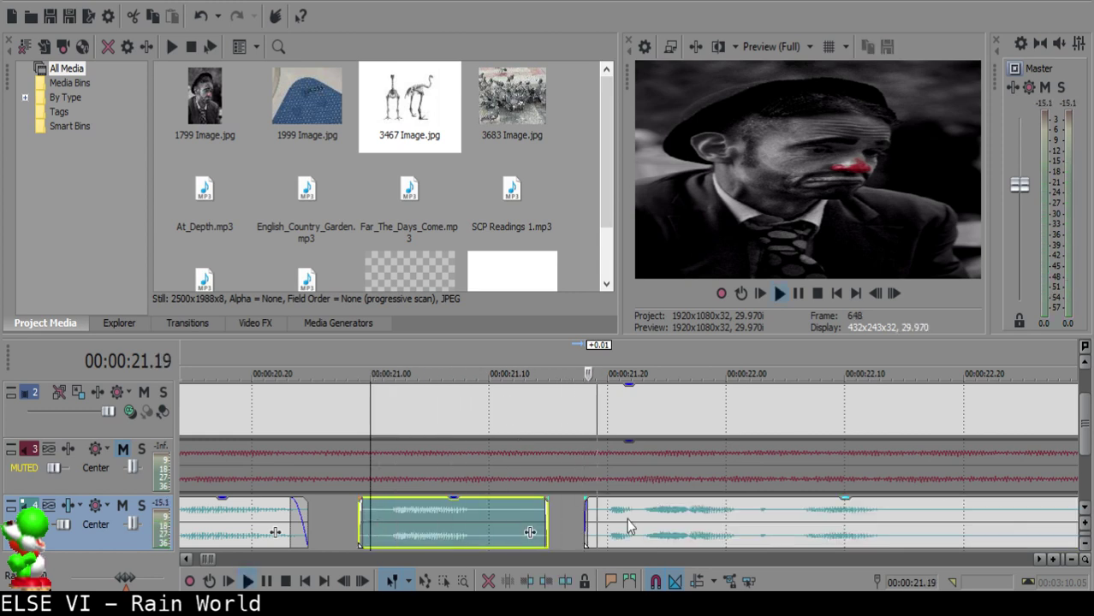
pyautogui.scroll(-1, 672, 524)
pyautogui.press('space')
# - Play the start of the following phrase and split the voice clip at about 00:00:22.02
pyautogui.click(583, 517)
pyautogui.press('space')
pyautogui.scroll(1, 571, 514)
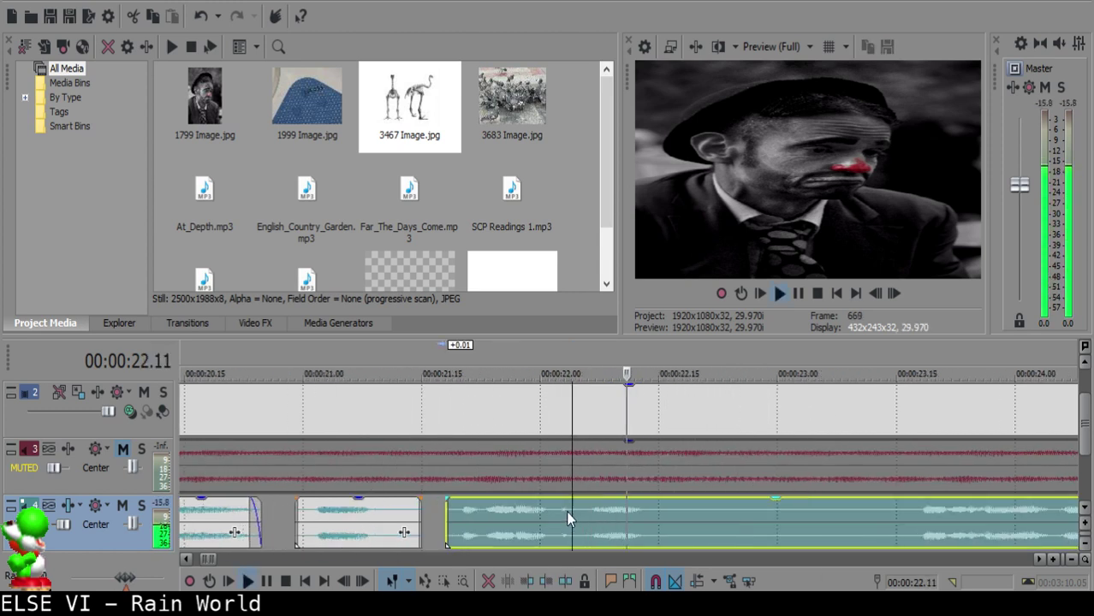
pyautogui.press('Return')
pyautogui.click(556, 509)
pyautogui.press('space')
pyautogui.press('space')
pyautogui.press('s')
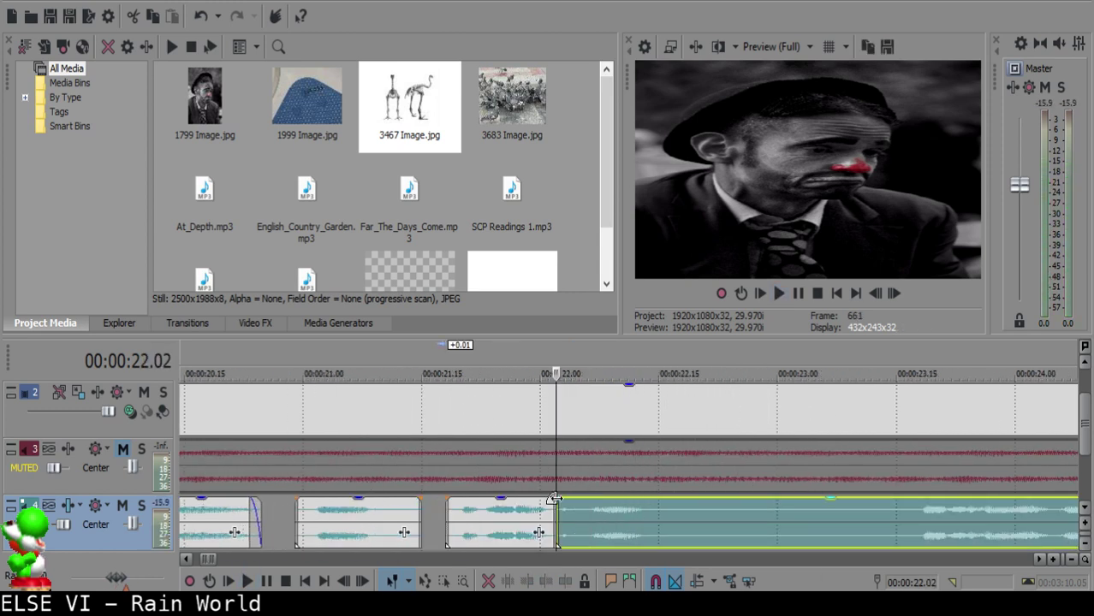
# - Fade in the voice clip after the 00:00:22.02 split over about three frames and play the result
pyautogui.moveTo(557, 499); pyautogui.dragTo(580, 500)
pyautogui.click(510, 517)
pyautogui.press('space')
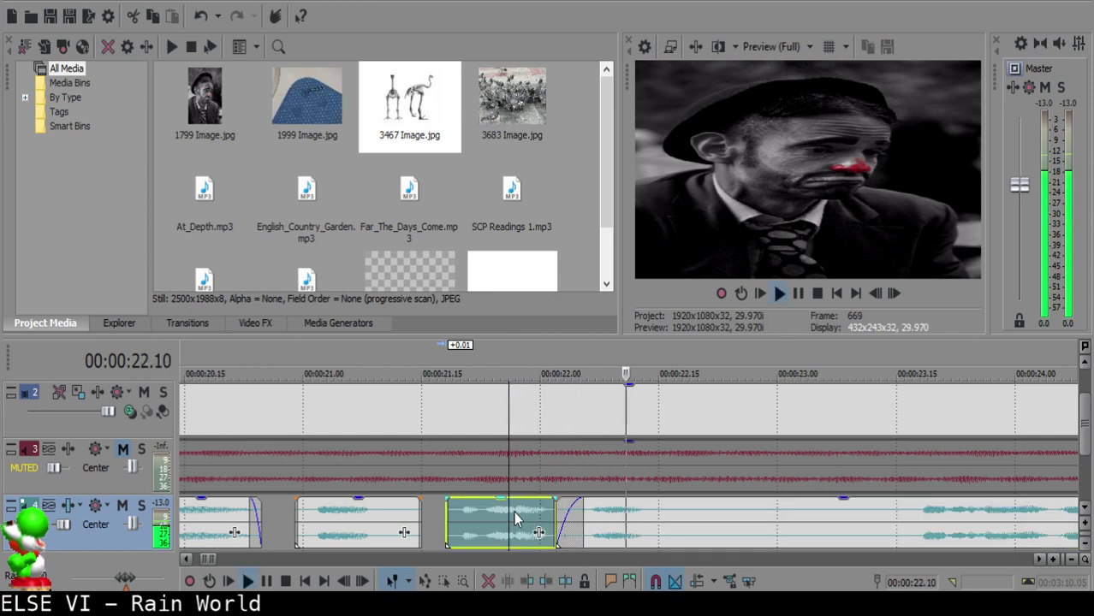
pyautogui.press('space')
# - Split the voice clip at about 00:00:22.20 and 00:00:23.15 and delete the pause between the two splits
pyautogui.click(697, 517)
pyautogui.press('space')
pyautogui.press('s')
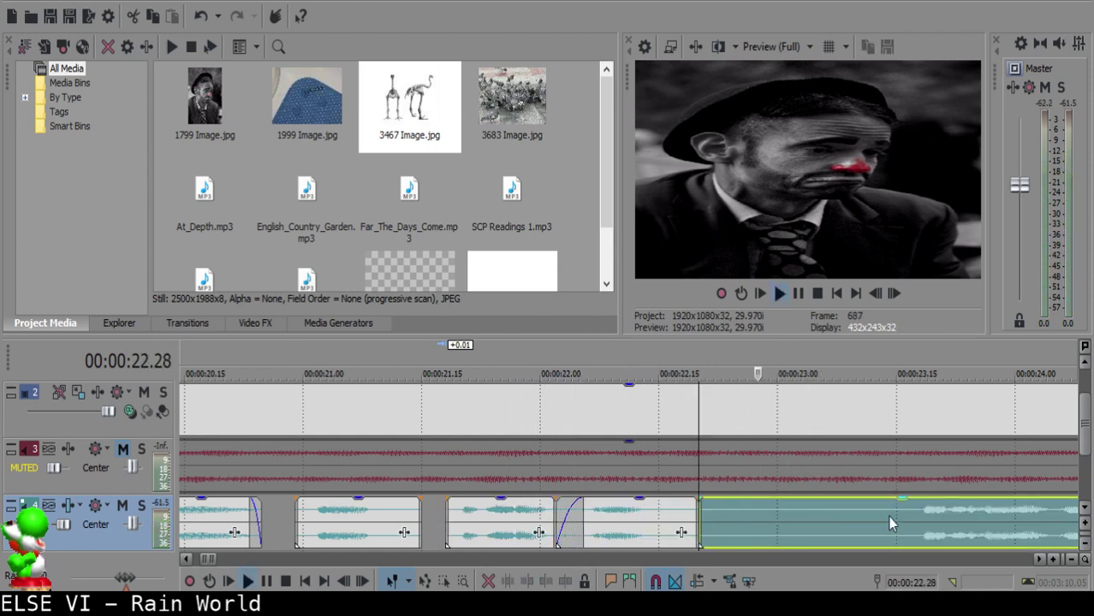
pyautogui.scroll(-3, 868, 514)
pyautogui.scroll(-2, 868, 515)
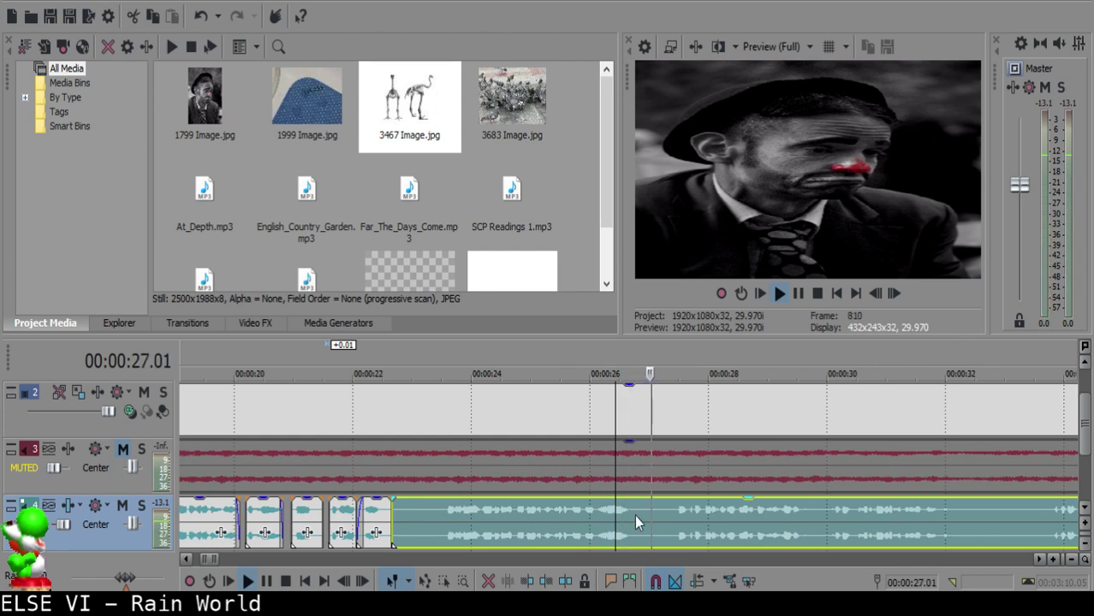
pyautogui.press('space')
pyautogui.click(442, 519)
pyautogui.press('s')
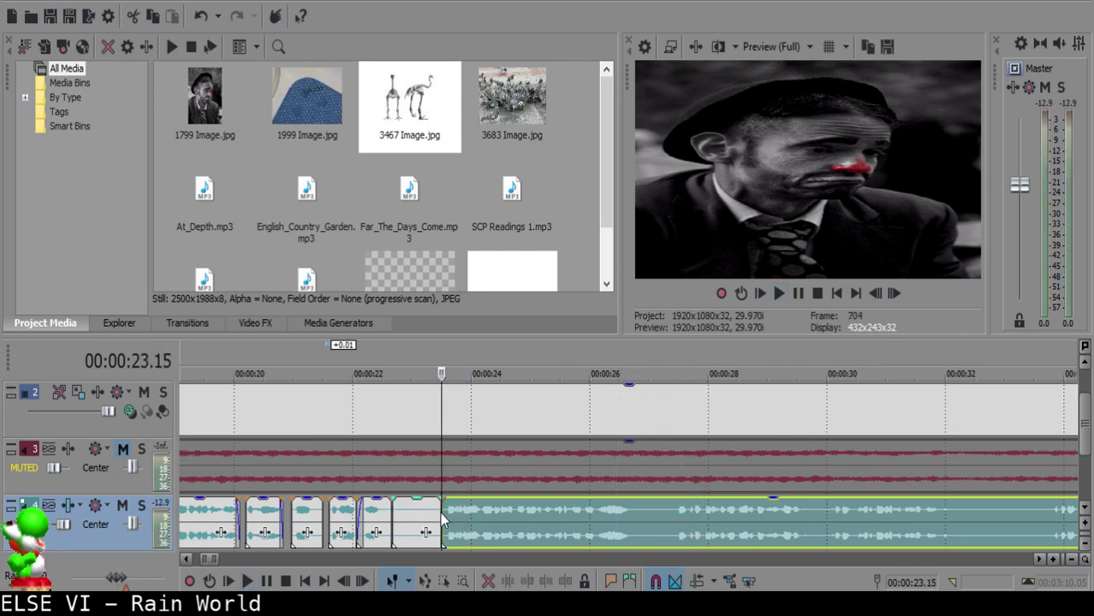
pyautogui.click(415, 517)
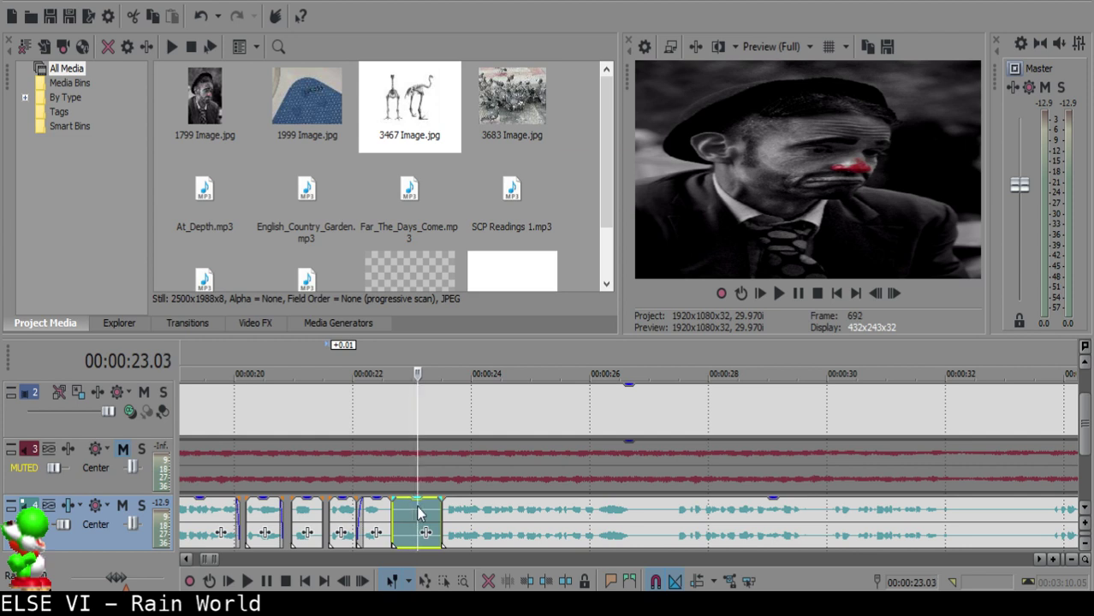
pyautogui.press('Delete')
# - Move the remaining voice clip 12 frames earlier to start at about 00:00:23.03 and play the join
pyautogui.moveTo(460, 511); pyautogui.dragTo(436, 511)
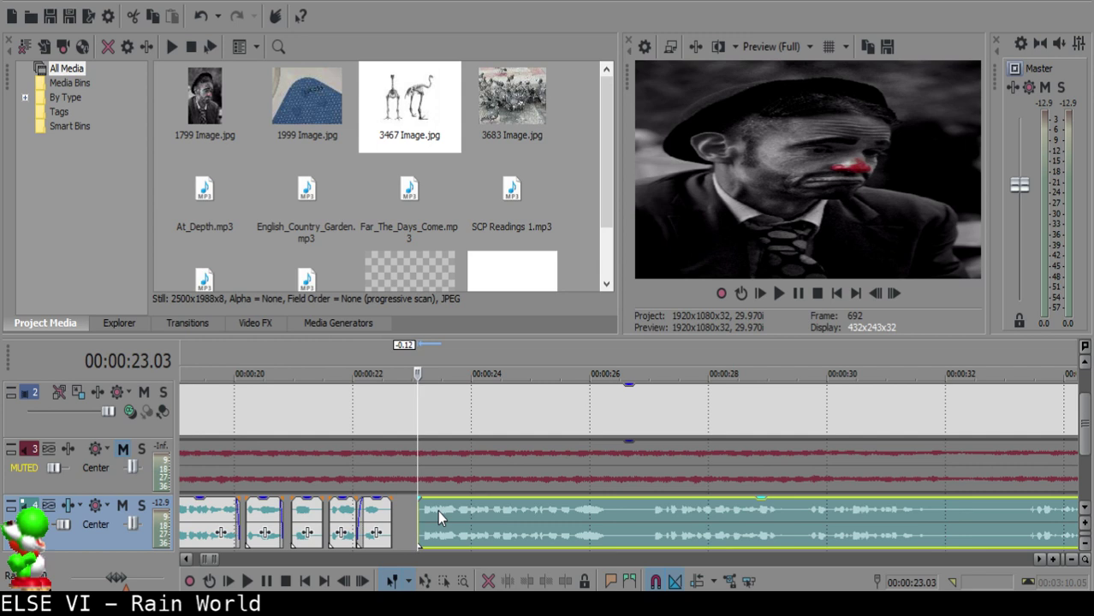
pyautogui.click(374, 522)
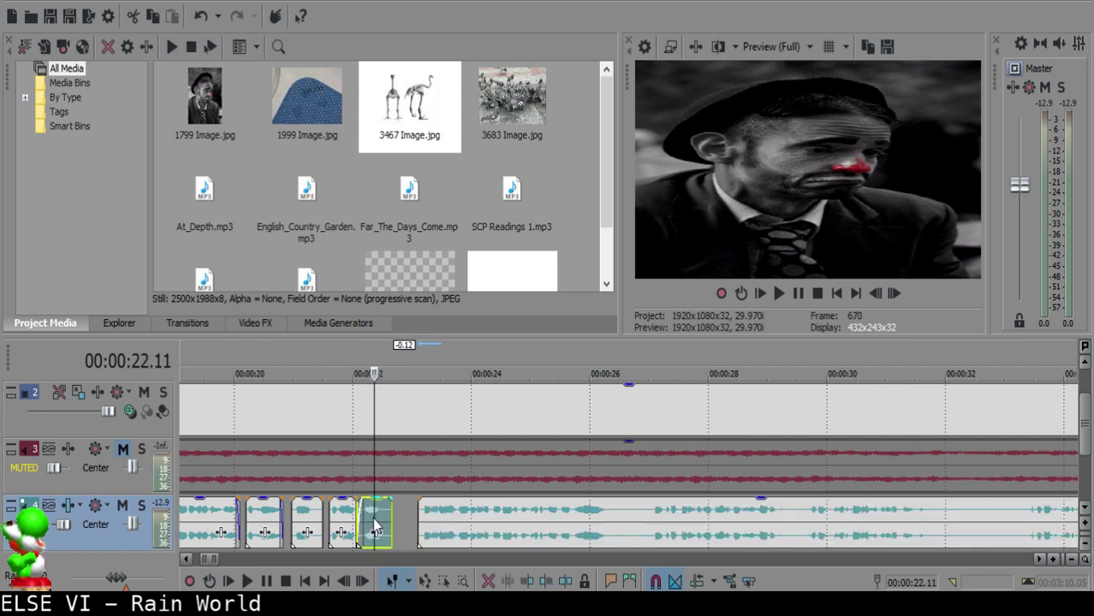
pyautogui.press('space')
pyautogui.scroll(4, 355, 561)
# - Try to shift the remaining voice clip one frame later, undo the move, and replay the join
pyautogui.click(624, 513)
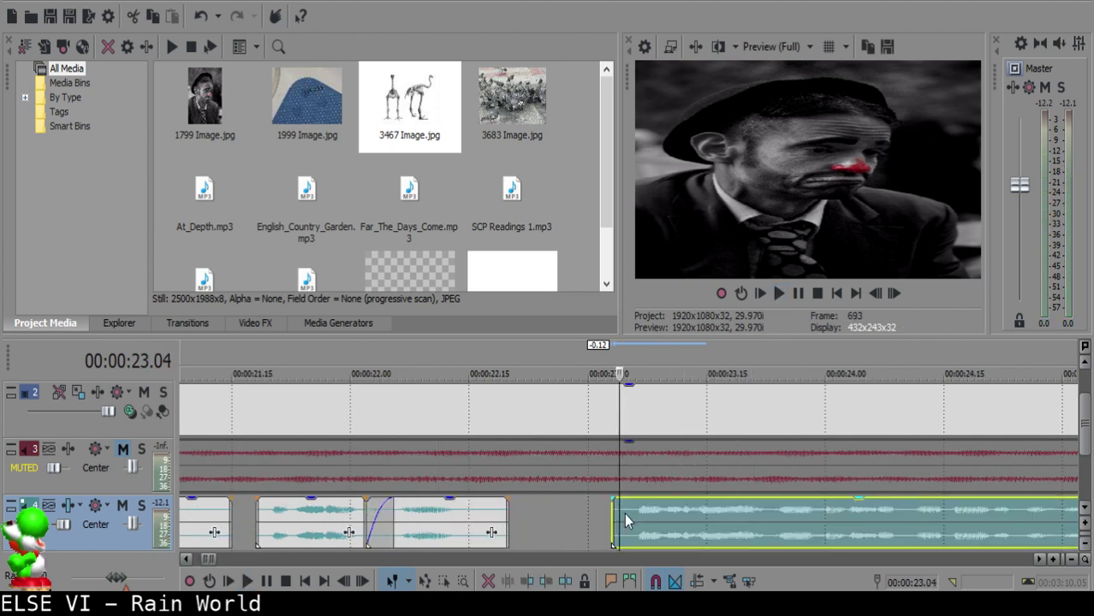
pyautogui.click(390, 518)
pyautogui.press('space')
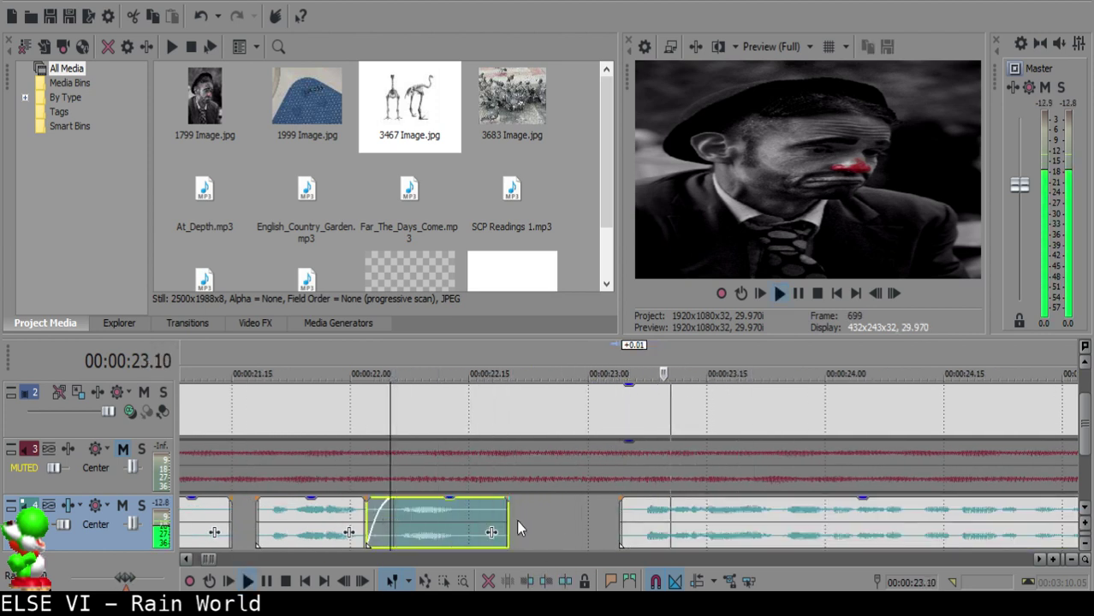
pyautogui.hotkey('ctrl', 'z')
pyautogui.press('space')
pyautogui.click(386, 520)
pyautogui.press('space')
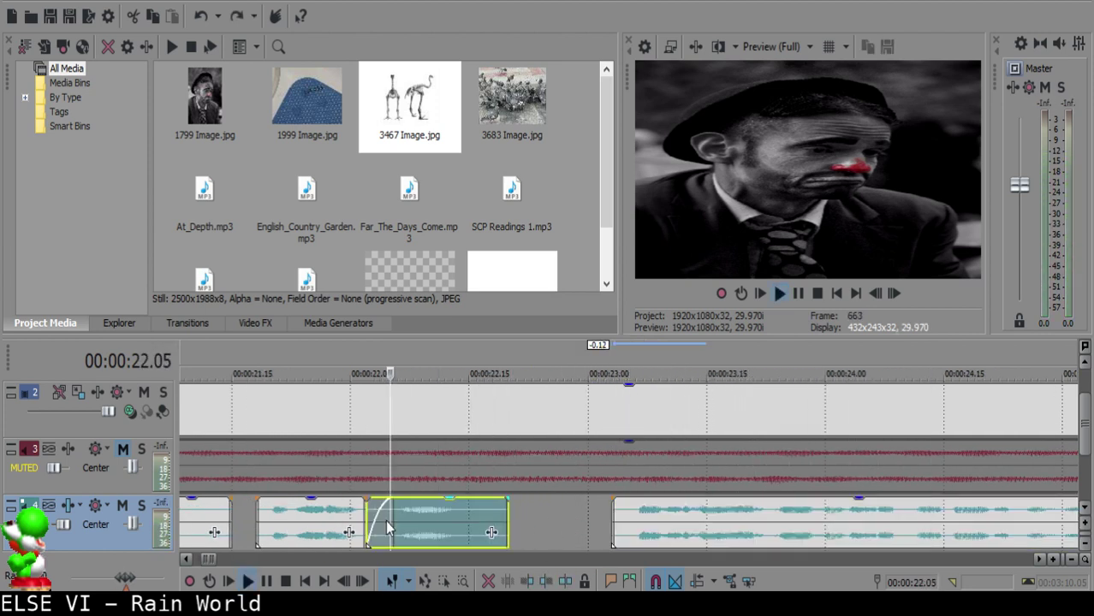
# - Play on to the end of the phrase, split the voice clip at about 00:00:26.09 and 00:00:26.24, and delete the pause between them
pyautogui.scroll(-4, 552, 520)
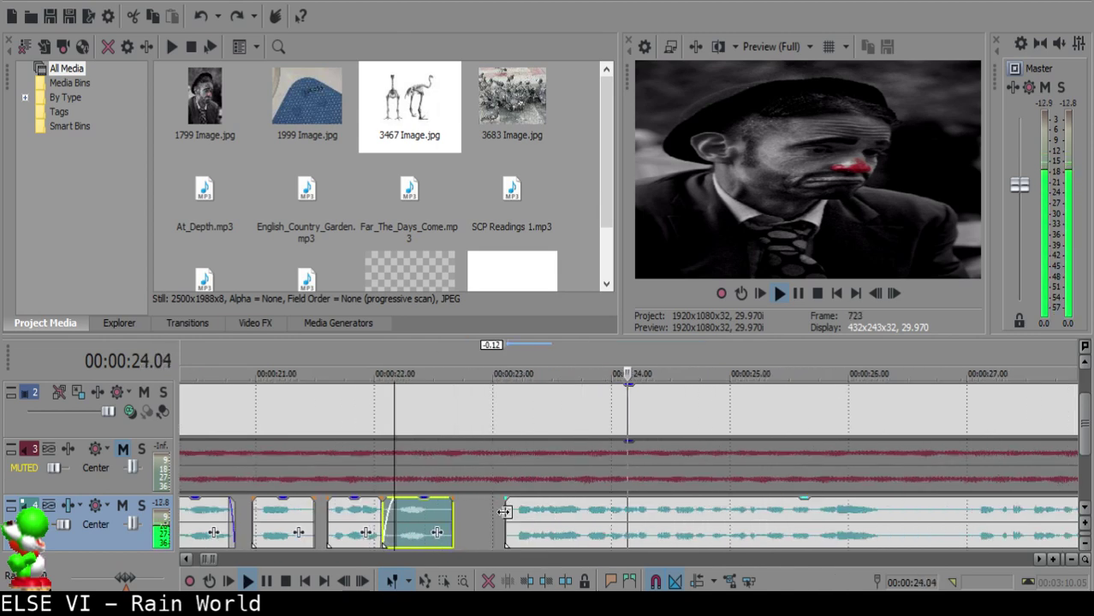
pyautogui.scroll(4, 603, 520)
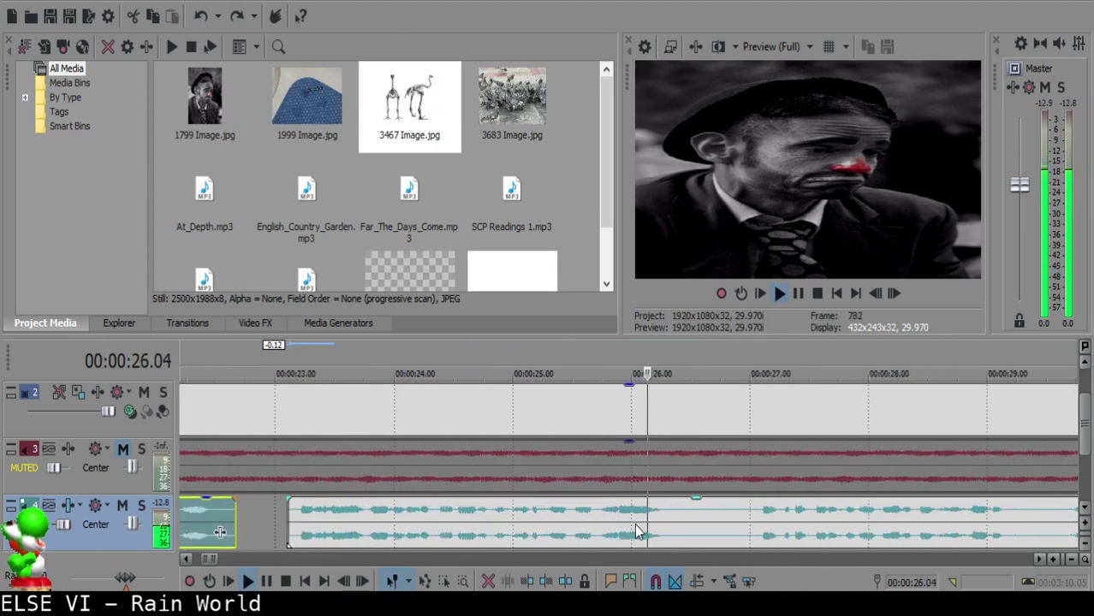
pyautogui.click(660, 511)
pyautogui.click(665, 510)
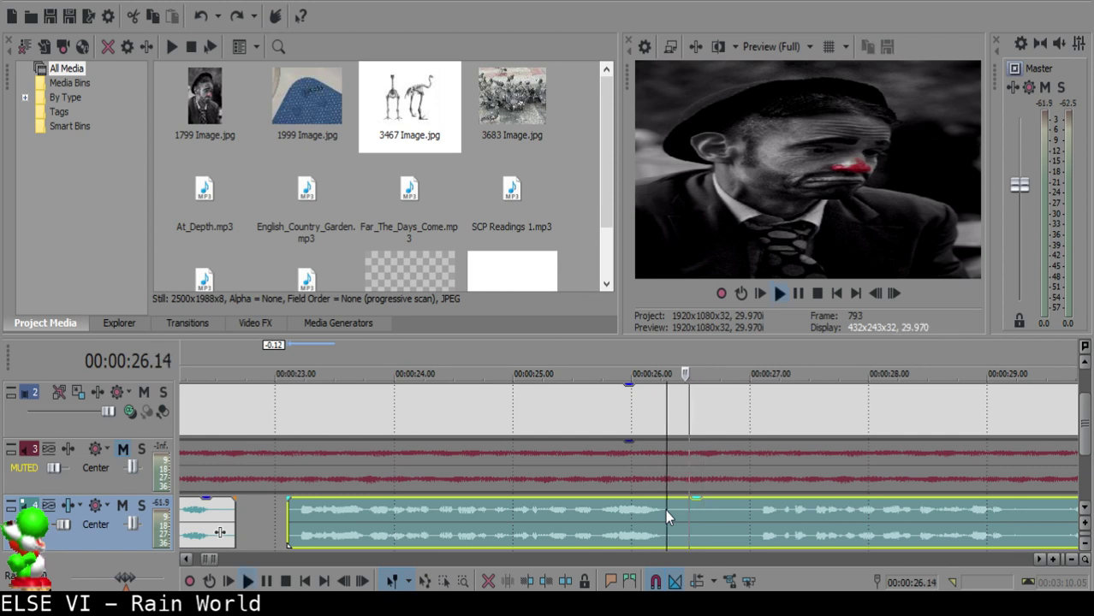
pyautogui.press('s')
pyautogui.press('Return')
pyautogui.press('s')
pyautogui.click(686, 514)
pyautogui.press('Delete')
# - Fade out the end of the voice clip at about 00:00:26.09 over about one frame and play it
pyautogui.click(610, 514)
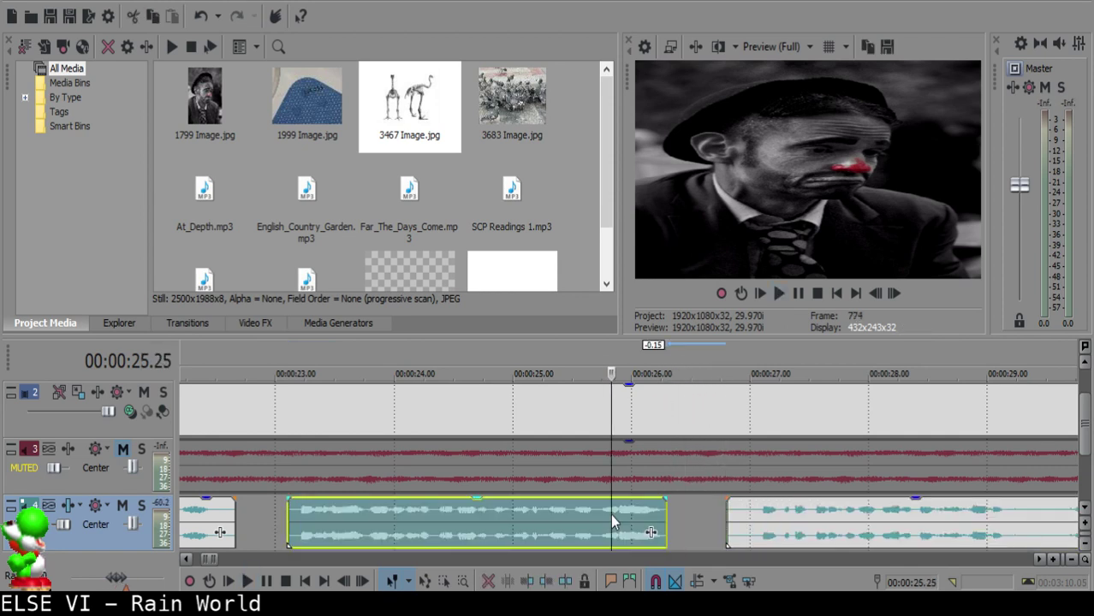
pyautogui.press('space')
pyautogui.scroll(4, 613, 514)
pyautogui.click(551, 513)
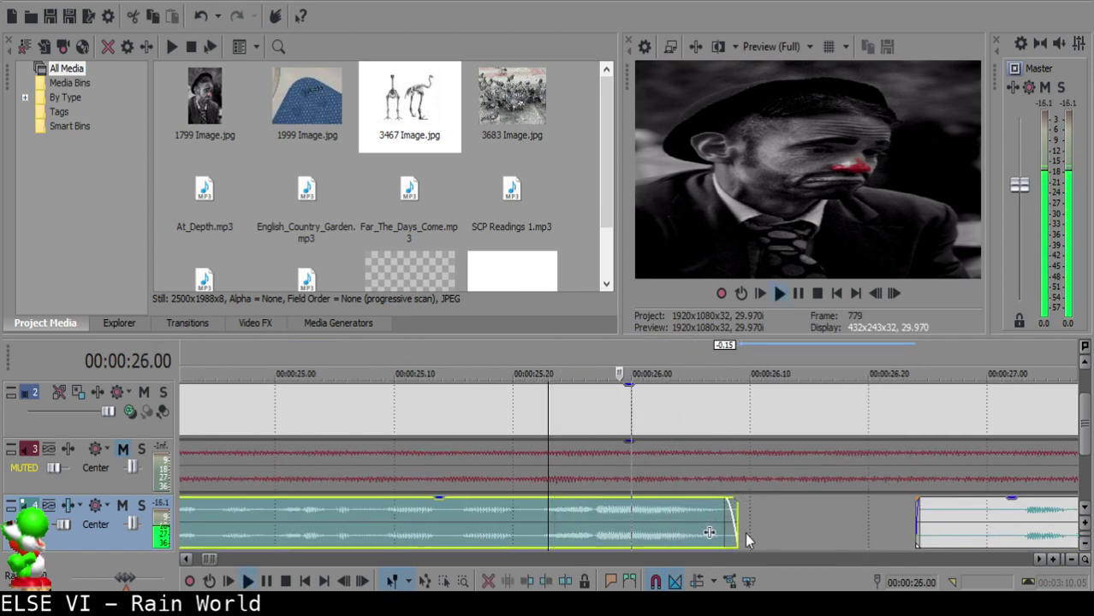
# - Play the voice clip after the gap and trim its start to about 00:00:27.00
pyautogui.scroll(-2, 755, 521)
pyautogui.click(861, 519)
pyautogui.scroll(-1, 857, 519)
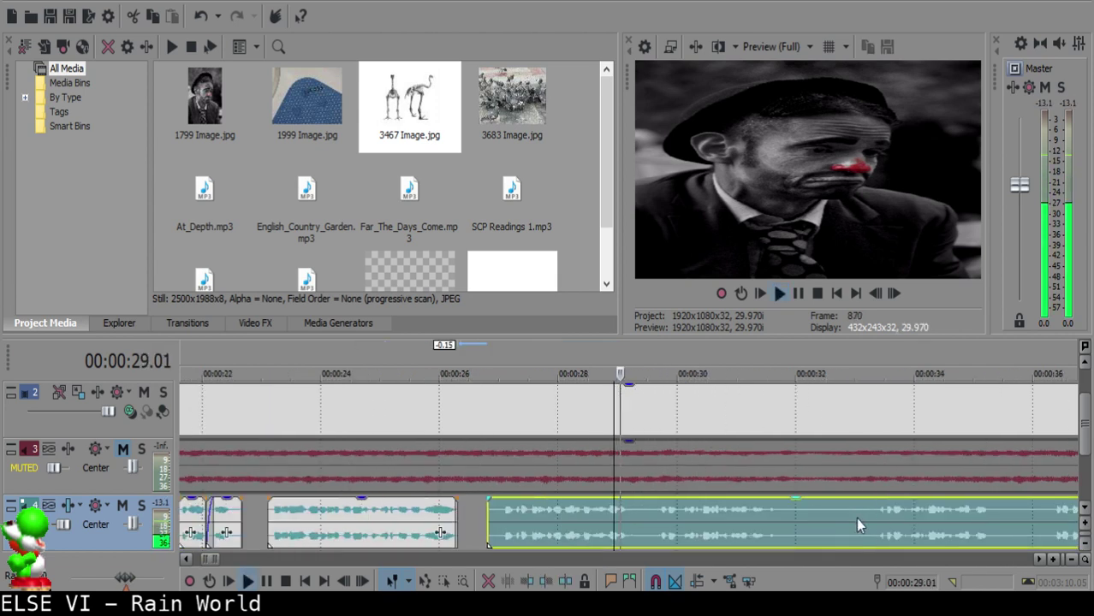
pyautogui.click(497, 510)
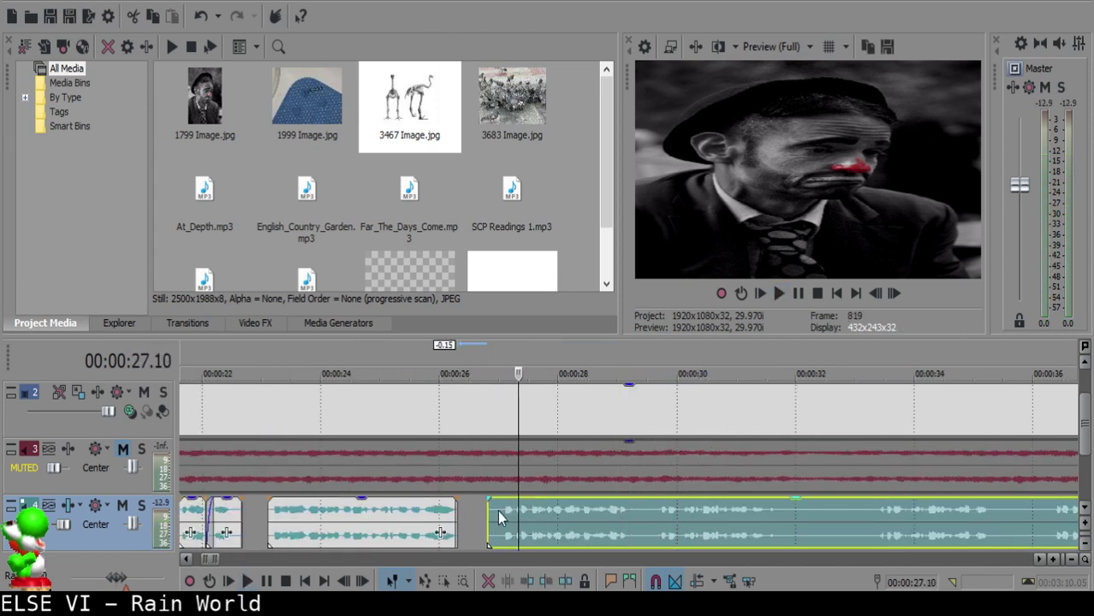
pyautogui.press('space')
pyautogui.click(462, 508)
pyautogui.scroll(2, 461, 509)
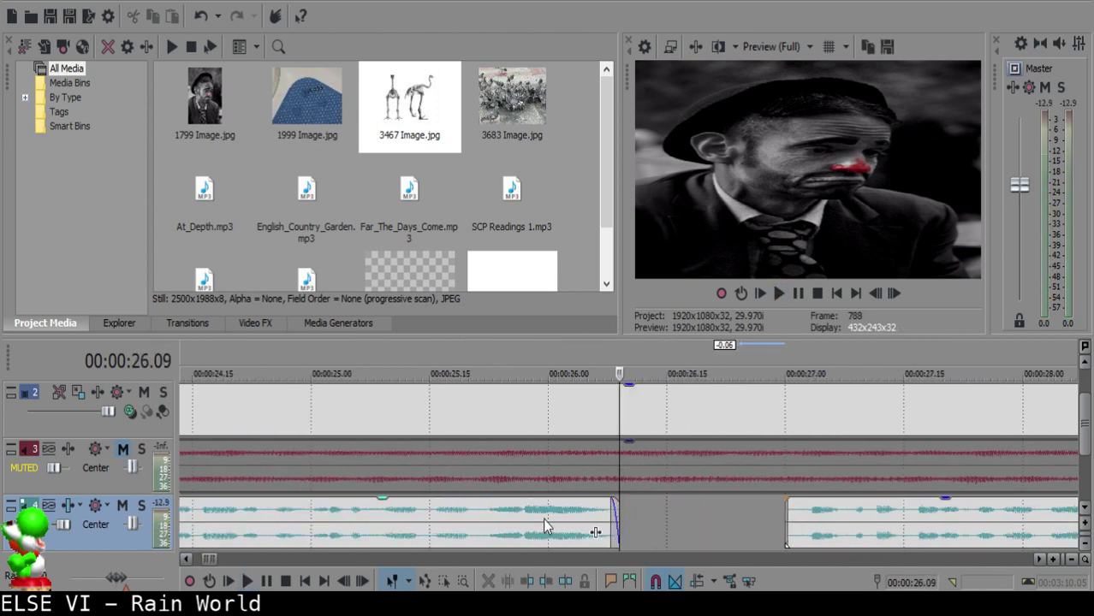
# - Move the trimmed voice clip 20 frames earlier to start at about 00:00:26.10 and play the join
pyautogui.moveTo(861, 519); pyautogui.dragTo(688, 516)
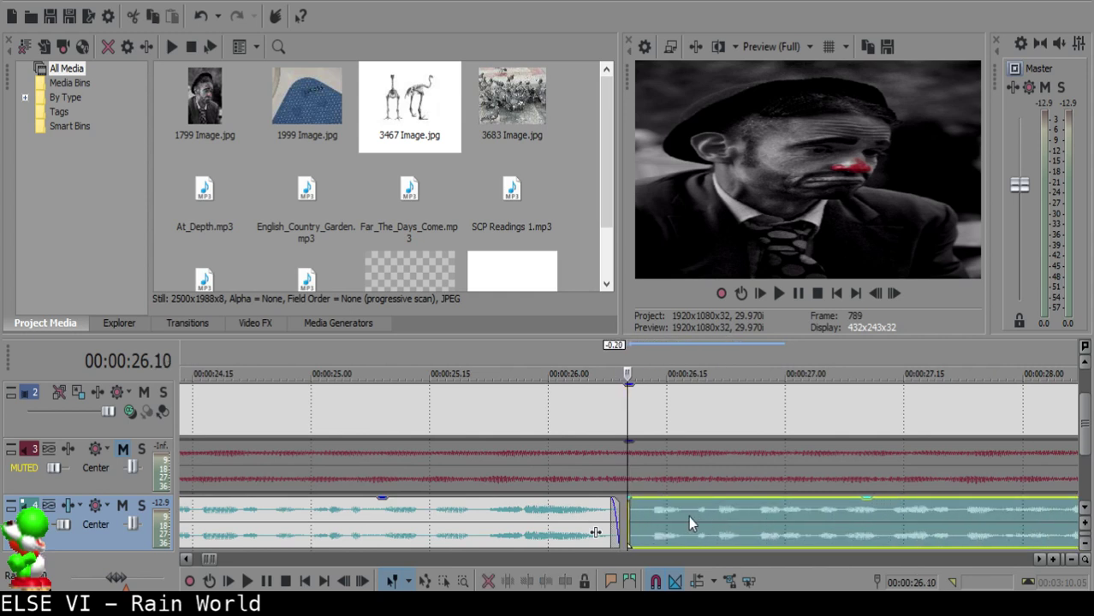
pyautogui.click(497, 516)
pyautogui.press('space')
# - Play on to the end of the phrase and split the voice clip at about 00:00:28.19
pyautogui.scroll(-3, 676, 529)
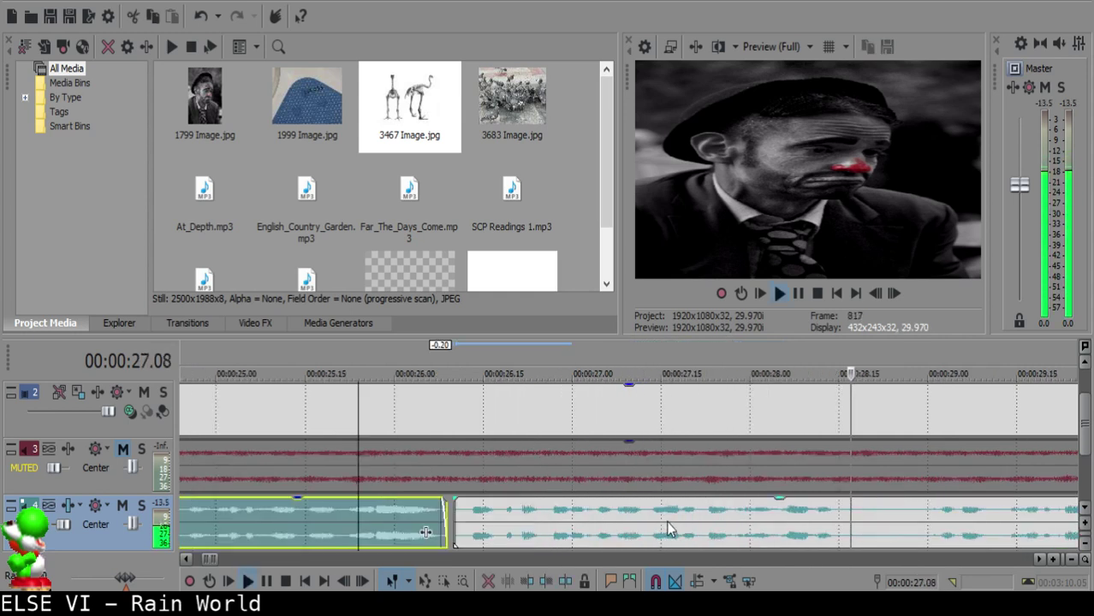
pyautogui.scroll(4, 669, 525)
pyautogui.click(666, 512)
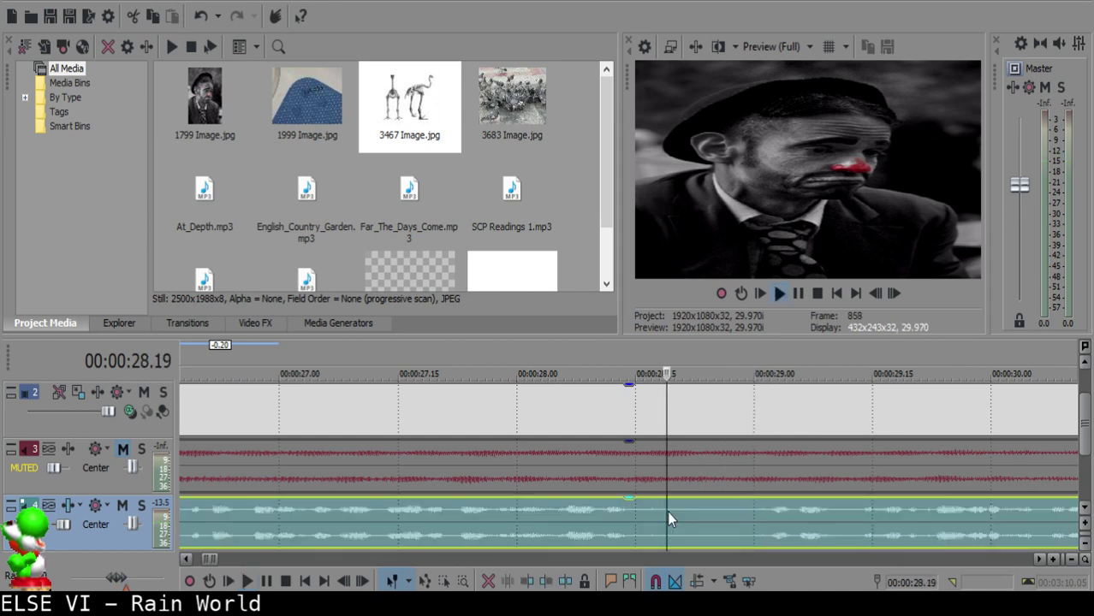
pyautogui.press('s')
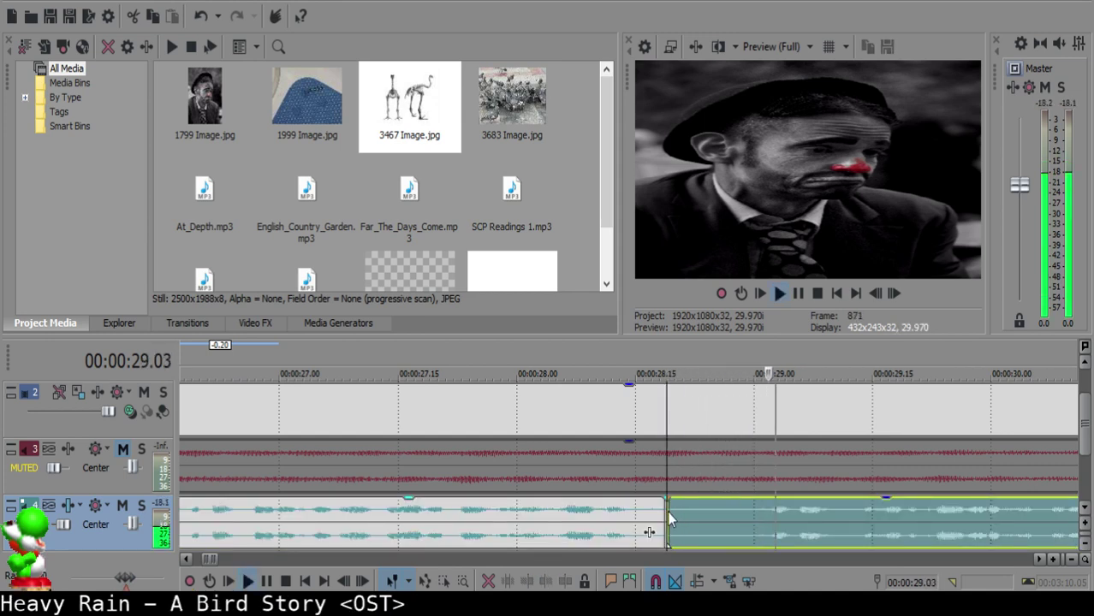
# - Play the following take, split the voice clip at about 00:00:32.20, and delete the section from about 00:00:28.19 to that cut
pyautogui.scroll(-3, 733, 520)
pyautogui.click(820, 520)
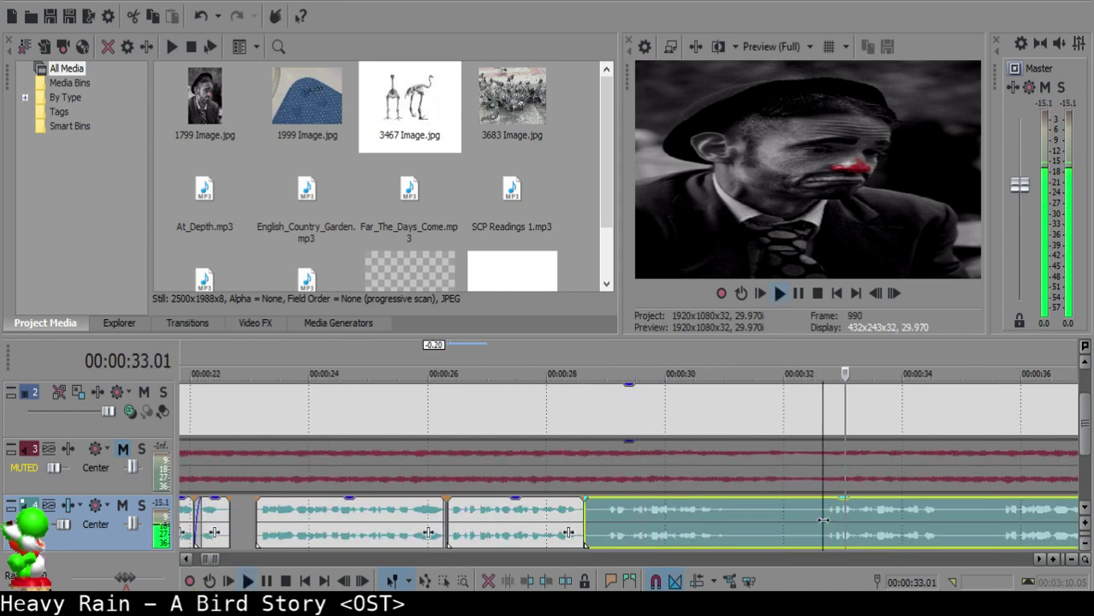
pyautogui.scroll(1, 765, 515)
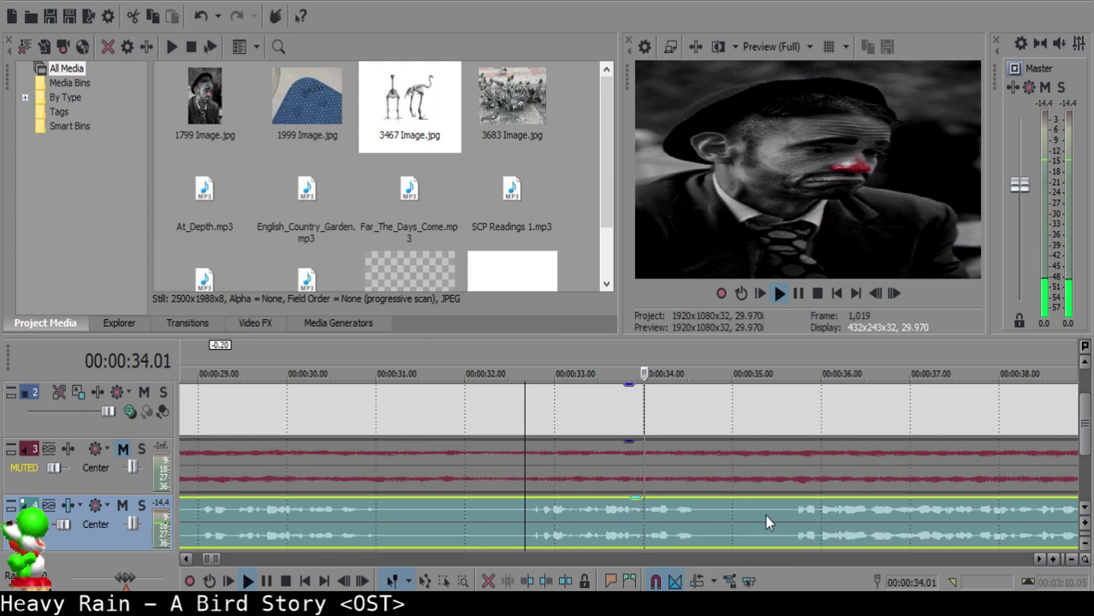
pyautogui.click(525, 507)
pyautogui.scroll(-3, 525, 507)
pyautogui.click(524, 506)
pyautogui.scroll(4, 568, 518)
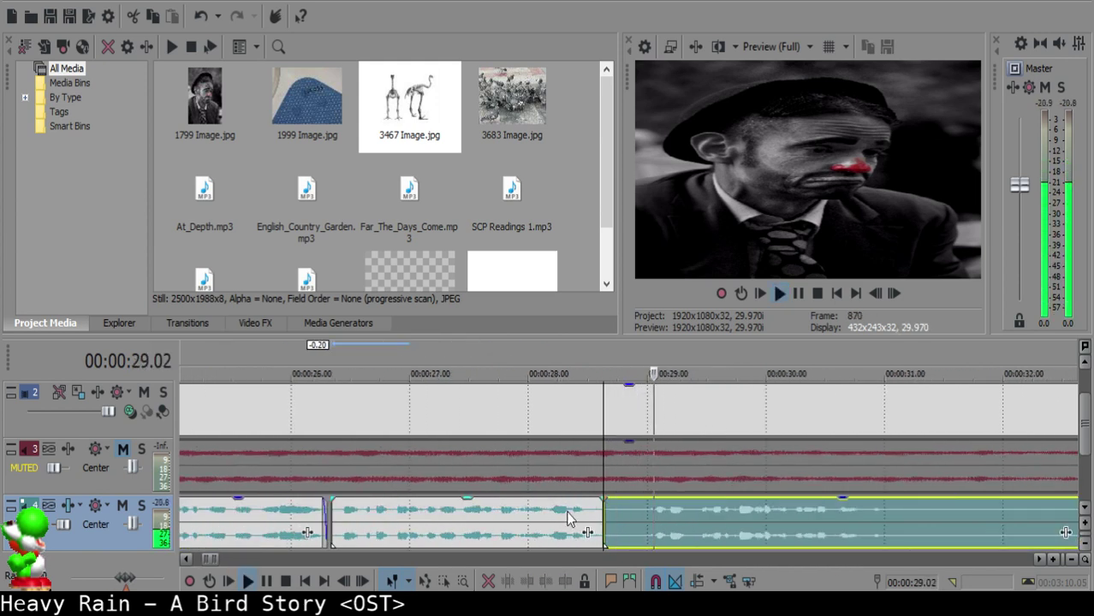
pyautogui.click(614, 523)
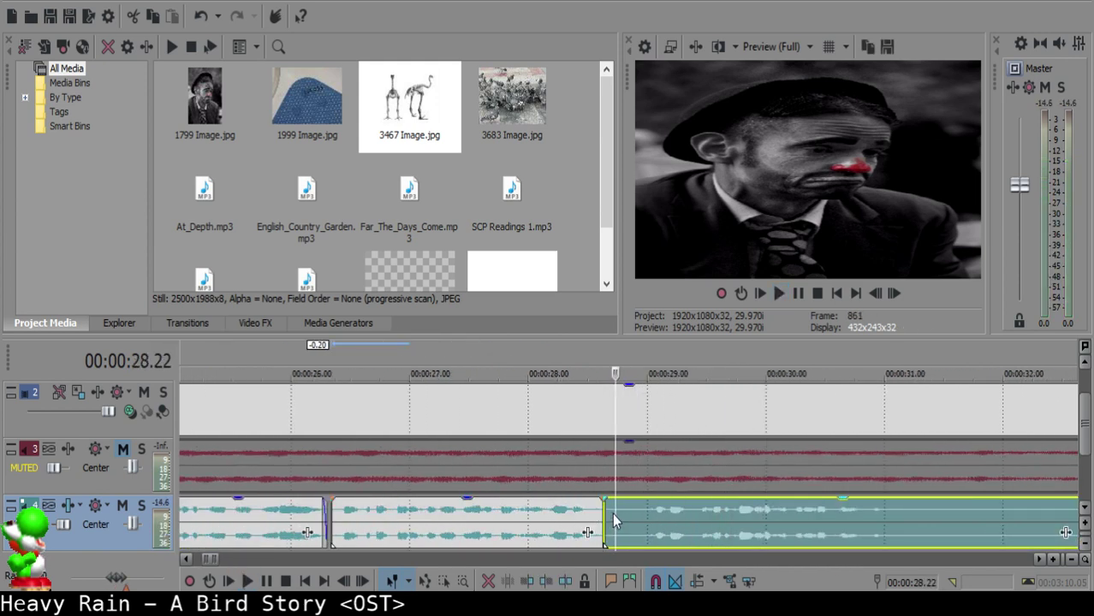
pyautogui.click(612, 513)
pyautogui.press('Delete')
# - Move the voice clip after the gap earlier to start at about 00:00:28.21 and play the join
pyautogui.scroll(-4, 612, 514)
pyautogui.moveTo(805, 528); pyautogui.dragTo(691, 525)
pyautogui.scroll(5, 636, 518)
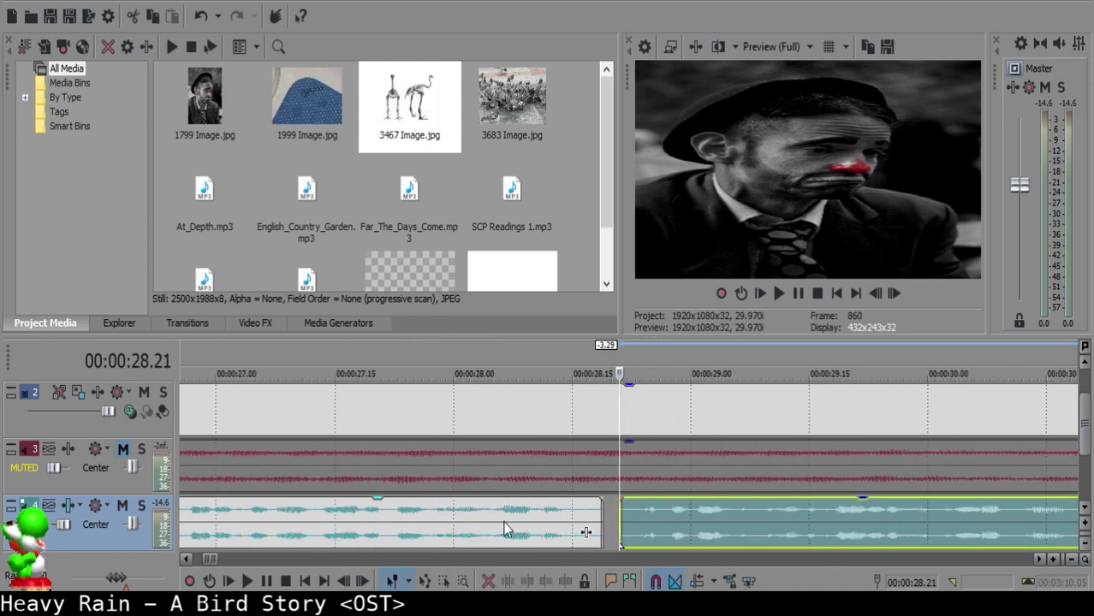
pyautogui.click(500, 521)
pyautogui.press('space')
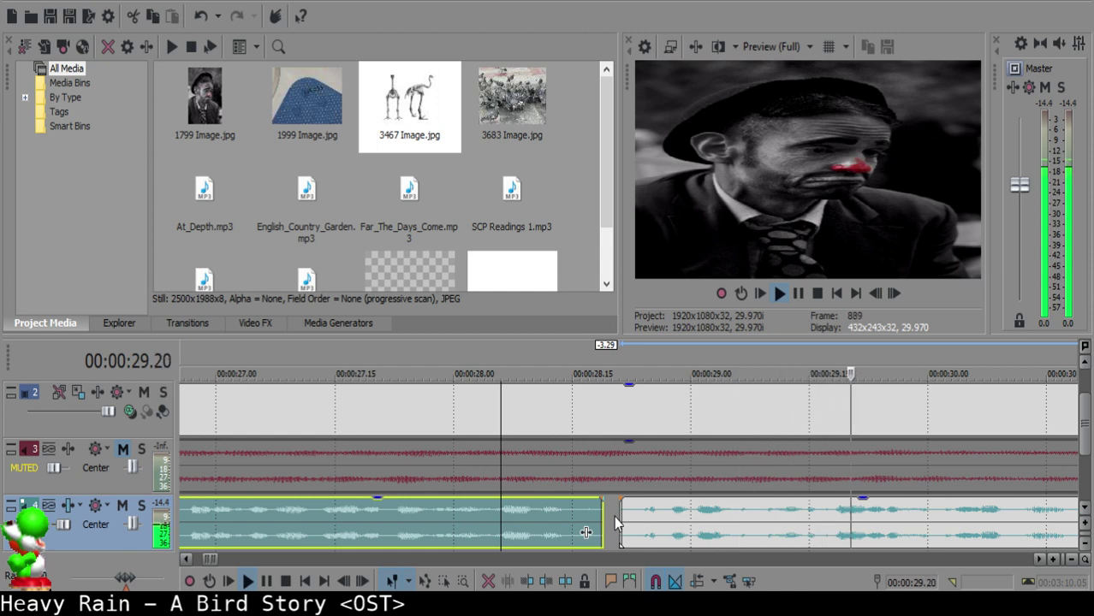
# - Split the voice clip at about 00:00:30.25 after the phrase and trim the start of the following clip to about 00:00:31.18
pyautogui.click(660, 513)
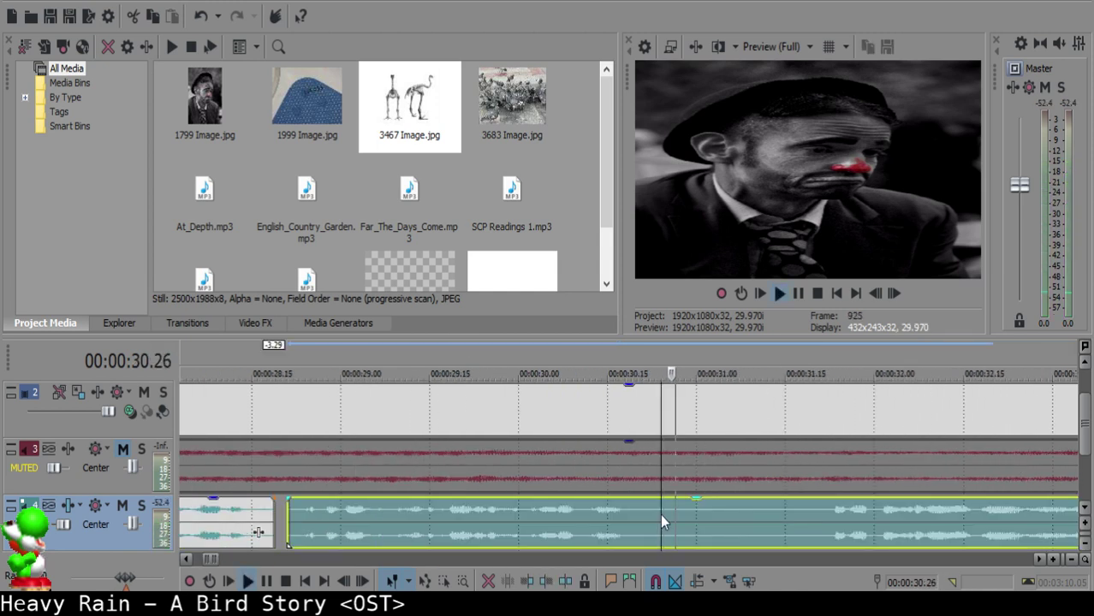
pyautogui.press('space')
pyautogui.press('space')
pyautogui.press('space')
pyautogui.press('s')
pyautogui.press('space')
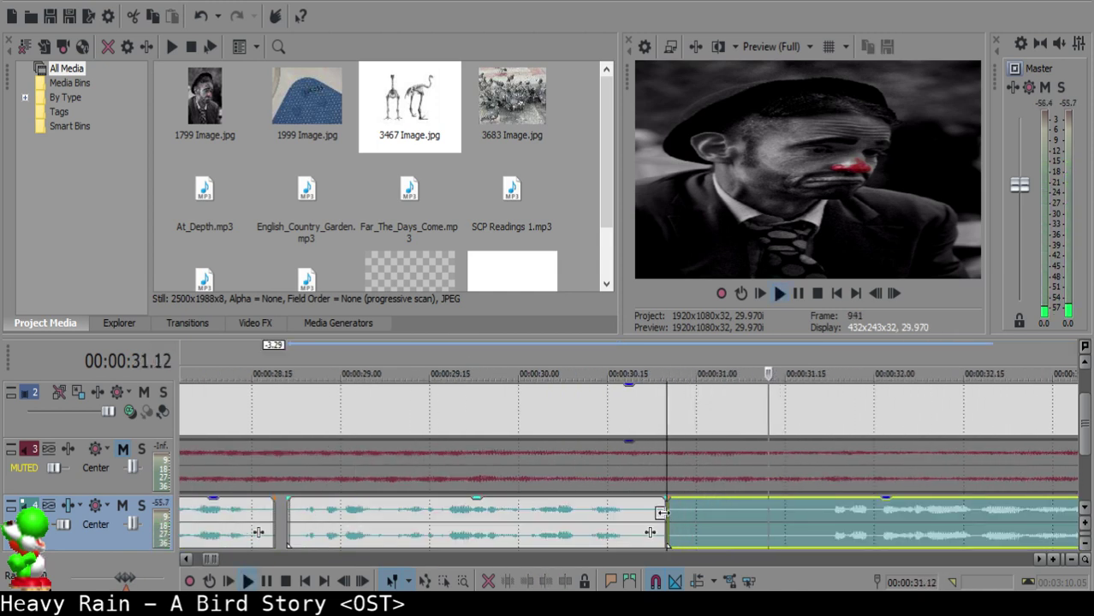
pyautogui.moveTo(661, 513); pyautogui.dragTo(805, 514)
pyautogui.click(709, 513)
# - Try fading out the voice clip's end at about 00:00:30.25 over about three frames, undo the fade, and replay the ending
pyautogui.click(577, 513)
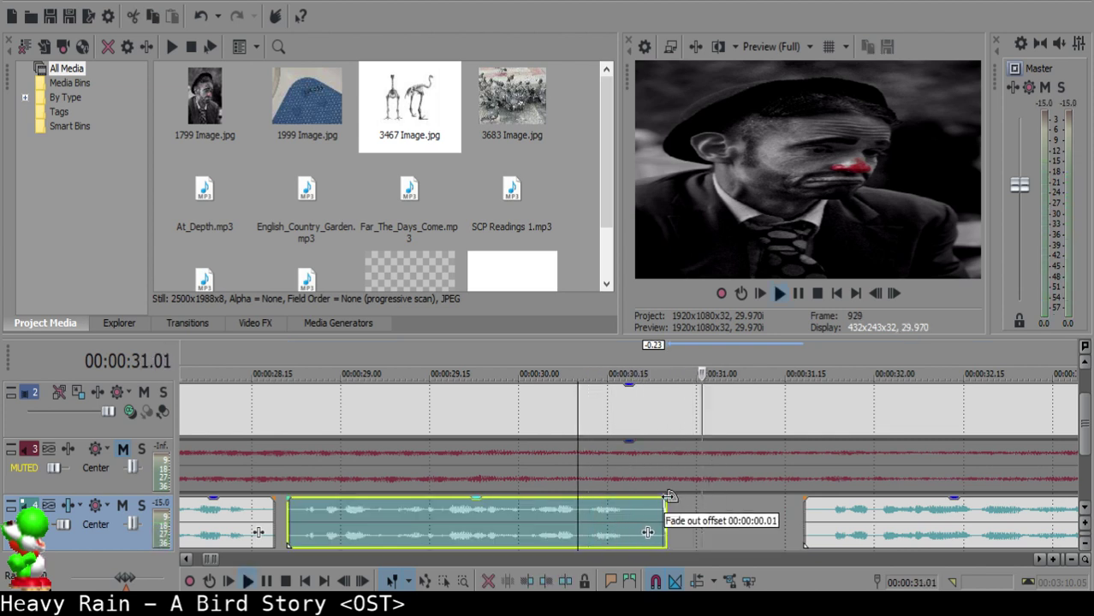
pyautogui.moveTo(669, 496); pyautogui.dragTo(648, 498)
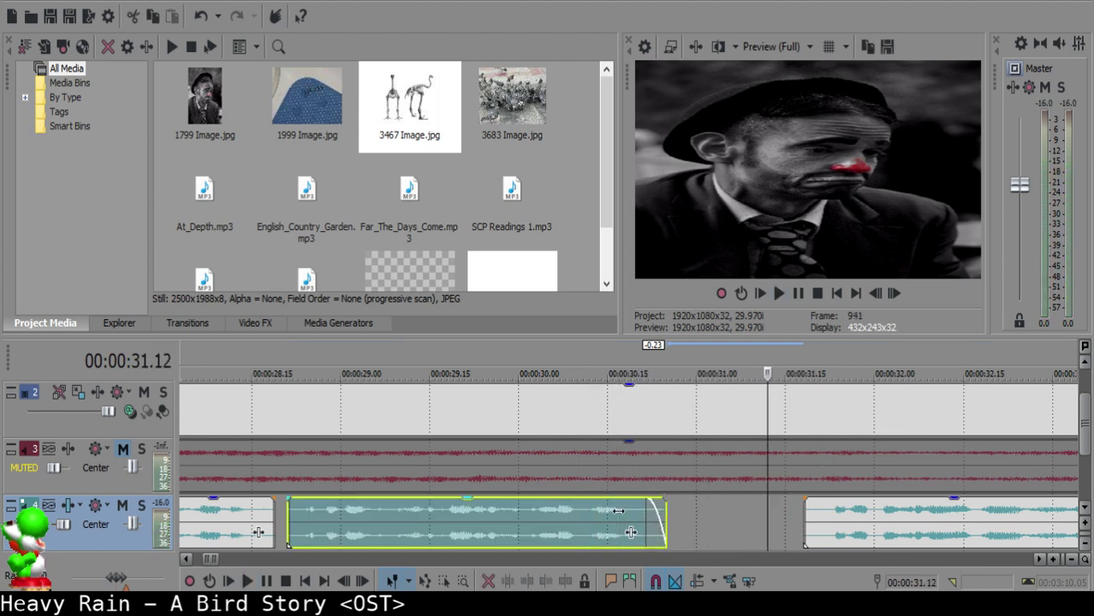
pyautogui.hotkey('ctrl', 'z')
pyautogui.click(538, 515)
pyautogui.press('space')
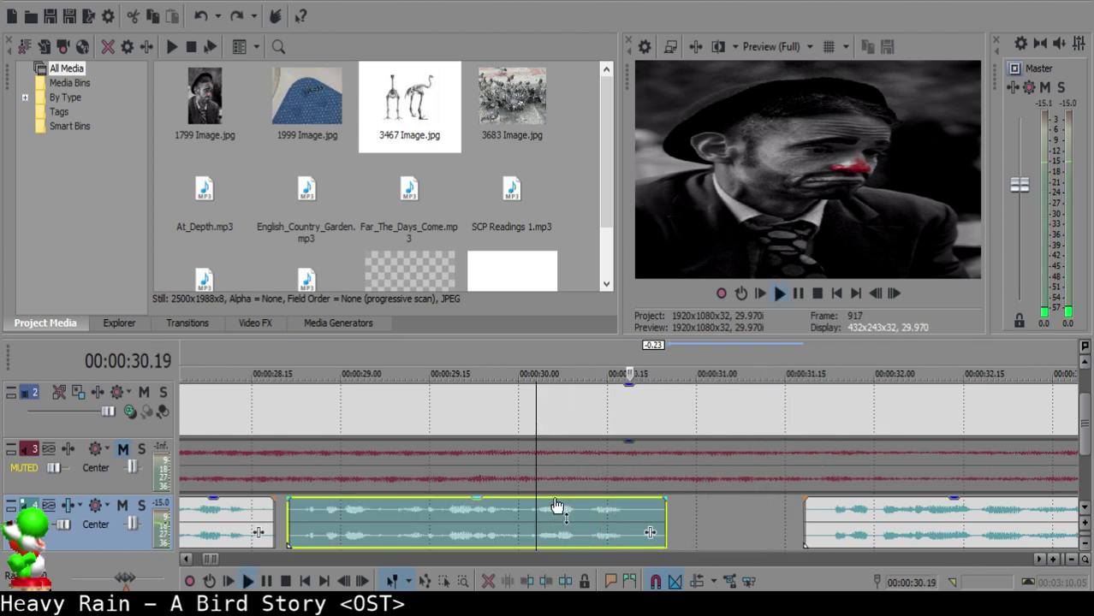
# - Move the following voice clip 9 frames earlier to start at about 00:00:31.09 and play the join
pyautogui.scroll(-4, 753, 512)
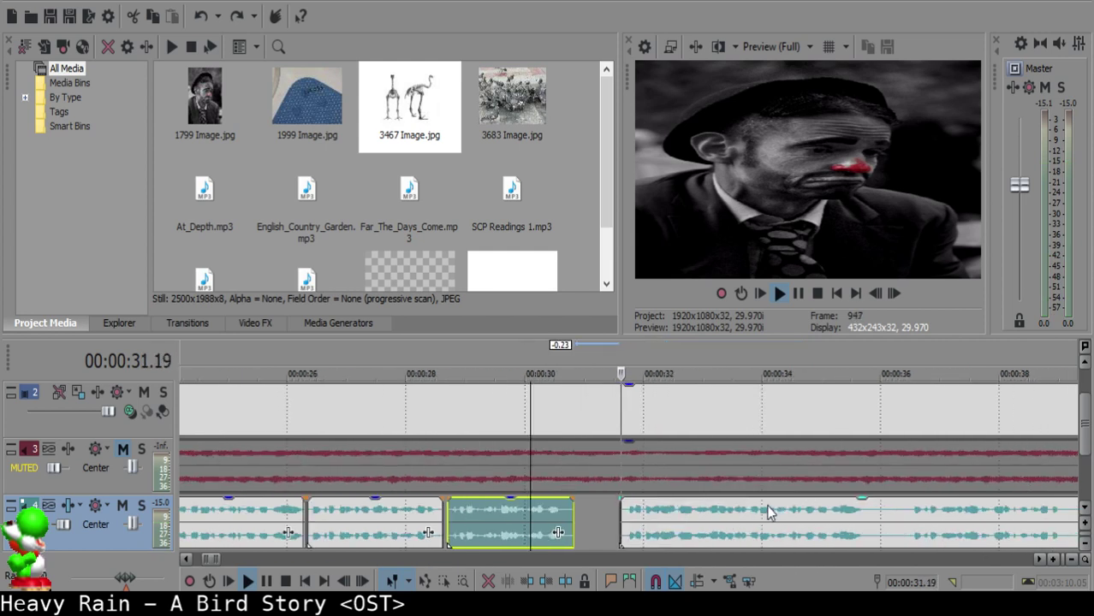
pyautogui.click(837, 523)
pyautogui.click(606, 508)
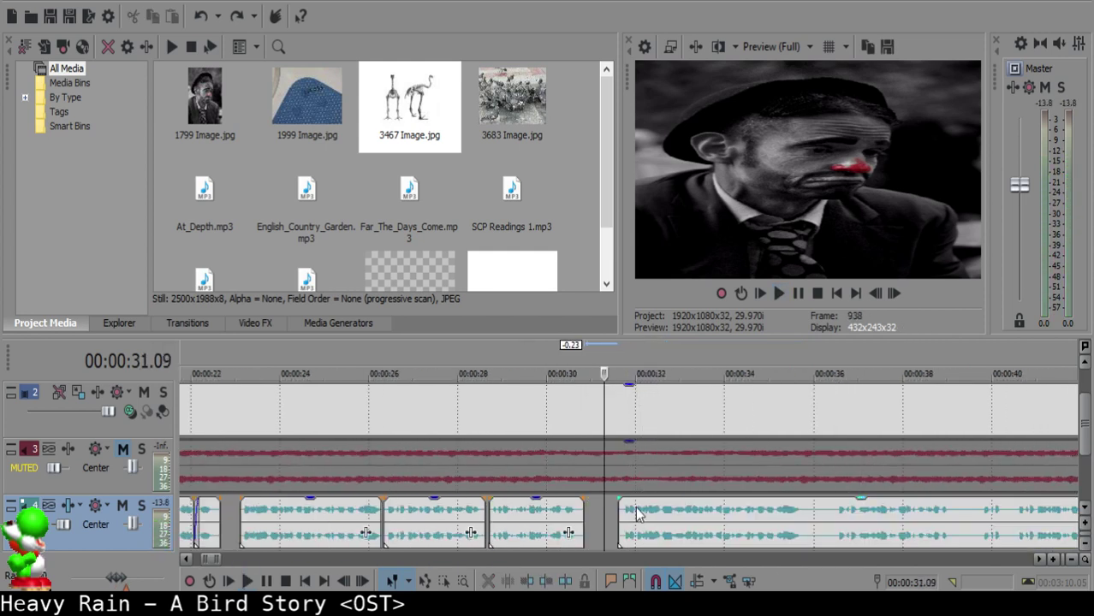
pyautogui.moveTo(639, 509); pyautogui.dragTo(626, 514)
pyautogui.click(553, 512)
pyautogui.press('space')
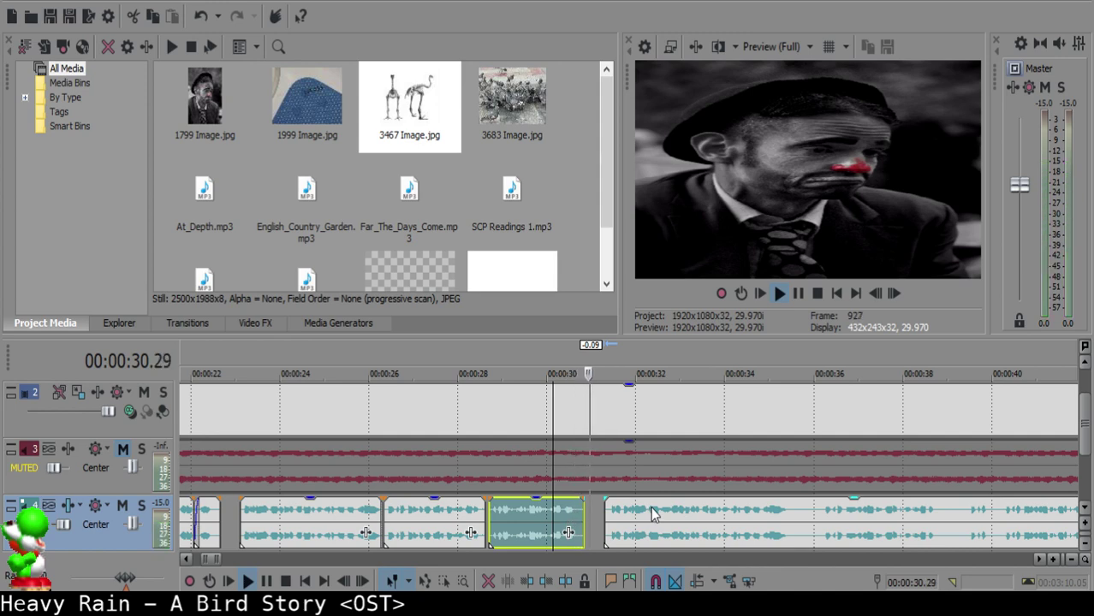
# - Play on to the end of the phrase, split the voice clip at about 00:00:35.12 and 00:00:36.04, and delete the pause between them
pyautogui.scroll(-6, 650, 511)
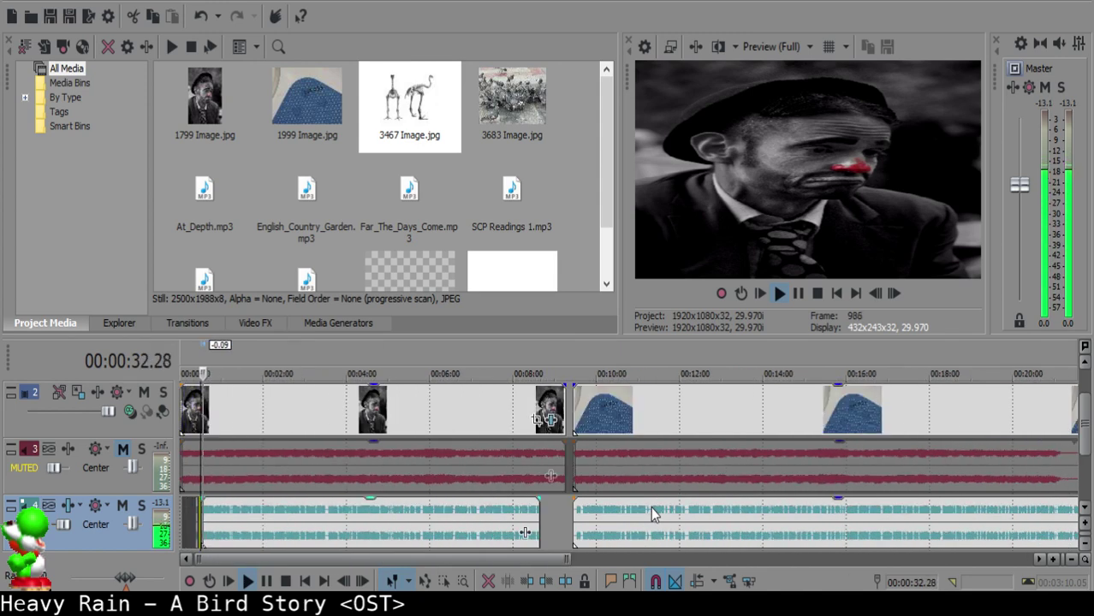
pyautogui.scroll(8, 651, 512)
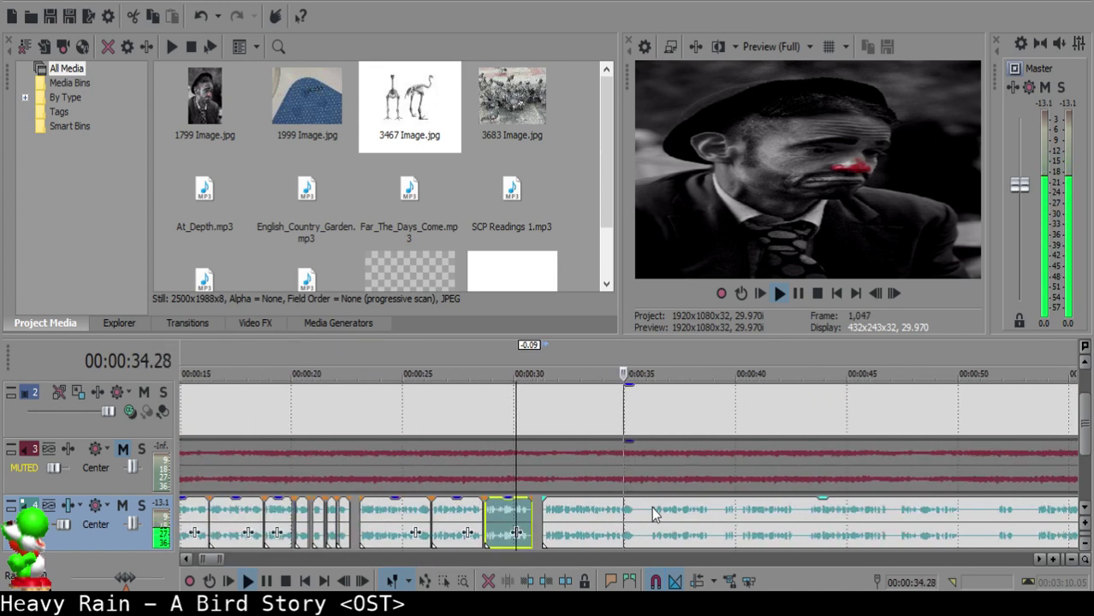
pyautogui.click(642, 511)
pyautogui.click(639, 508)
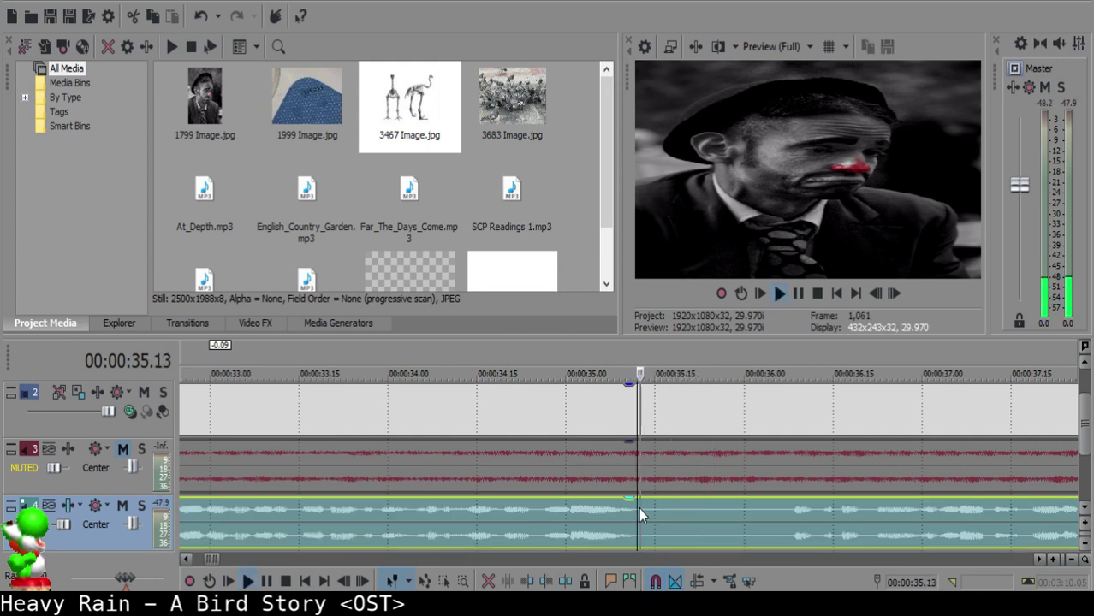
pyautogui.press('space')
pyautogui.press('s')
pyautogui.press('space')
pyautogui.press('space')
pyautogui.press('s')
pyautogui.click(714, 528)
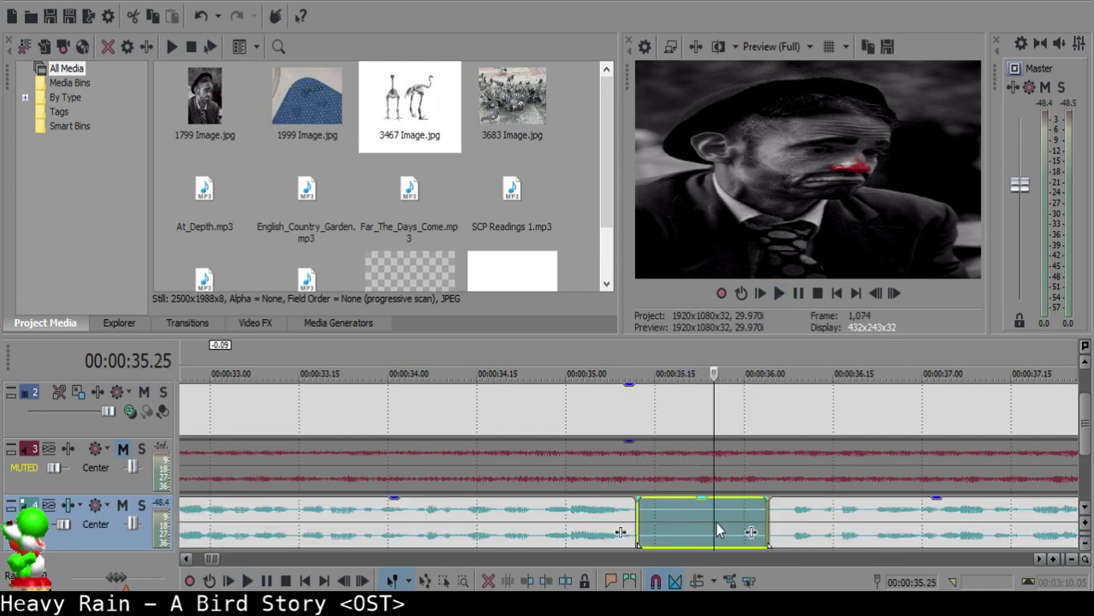
pyautogui.press('Delete')
# - Fade out the end of the voice clip at about 00:00:35.12 over about one frame and play it
pyautogui.click(504, 534)
pyautogui.press('space')
pyautogui.moveTo(635, 498); pyautogui.dragTo(631, 513)
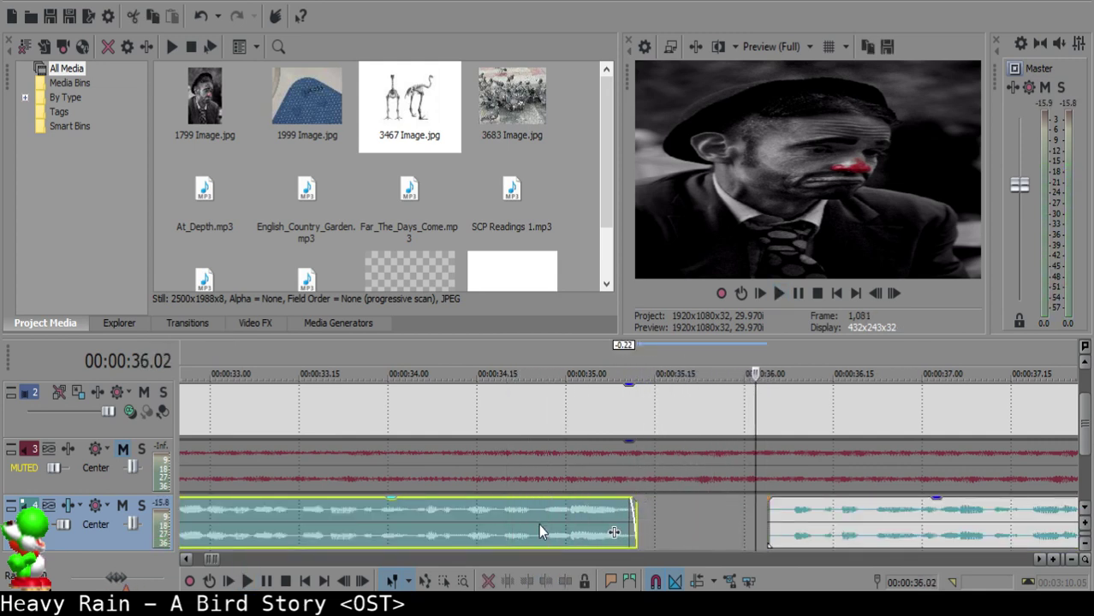
pyautogui.click(538, 524)
# - Play the next takes, split the voice clip at about 00:00:40.09, and delete the take from about 00:00:36.04 to that cut
pyautogui.click(774, 526)
pyautogui.scroll(-5, 775, 525)
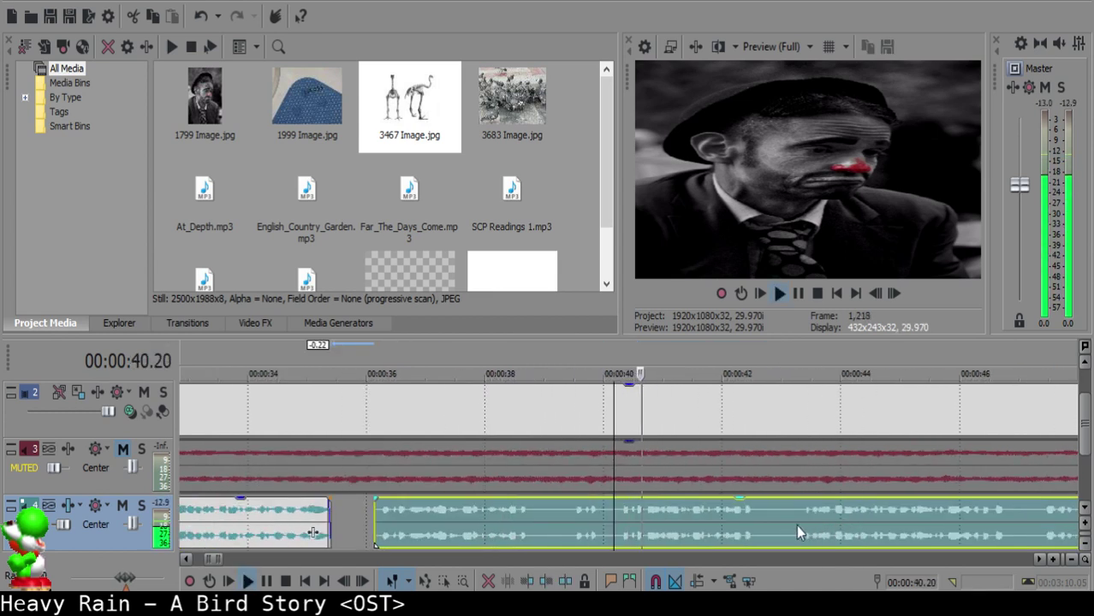
pyautogui.click(622, 514)
pyautogui.press('s')
pyautogui.click(524, 516)
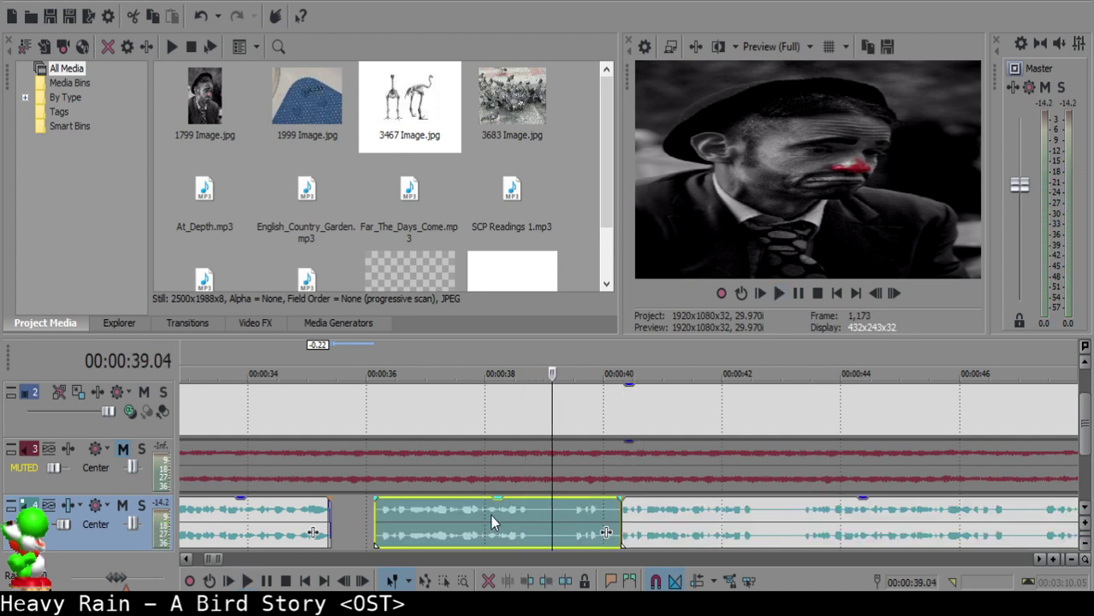
pyautogui.click(492, 522)
pyautogui.click(374, 514)
pyautogui.press('Delete')
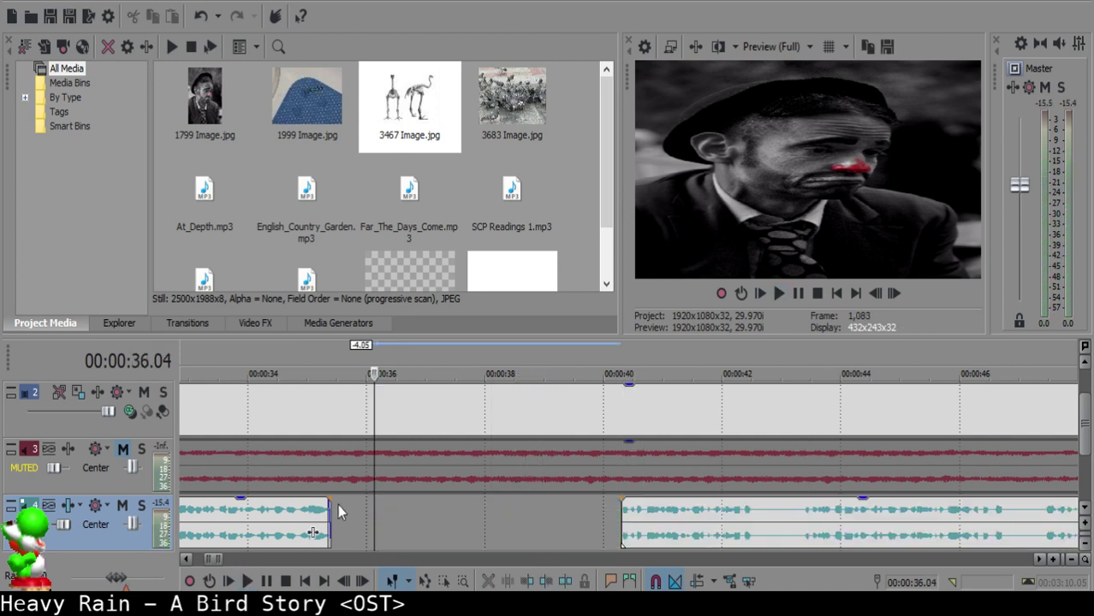
# - Move the voice clip after the gap earlier to start at about 00:00:35.16 and play the join
pyautogui.click(337, 504)
pyautogui.moveTo(634, 521); pyautogui.dragTo(355, 514)
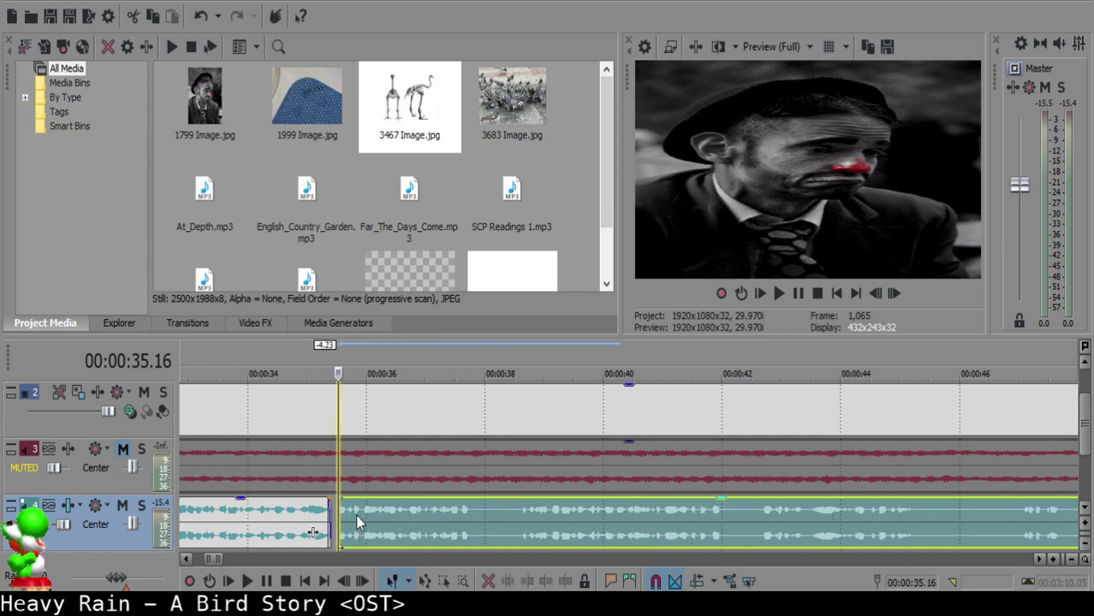
pyautogui.click(281, 519)
pyautogui.press('space')
pyautogui.scroll(3, 408, 512)
pyautogui.press('space')
# - Shift the voice clip after the fade-out one more frame earlier to about 00:00:35.15 and replay the transition
pyautogui.click(634, 519)
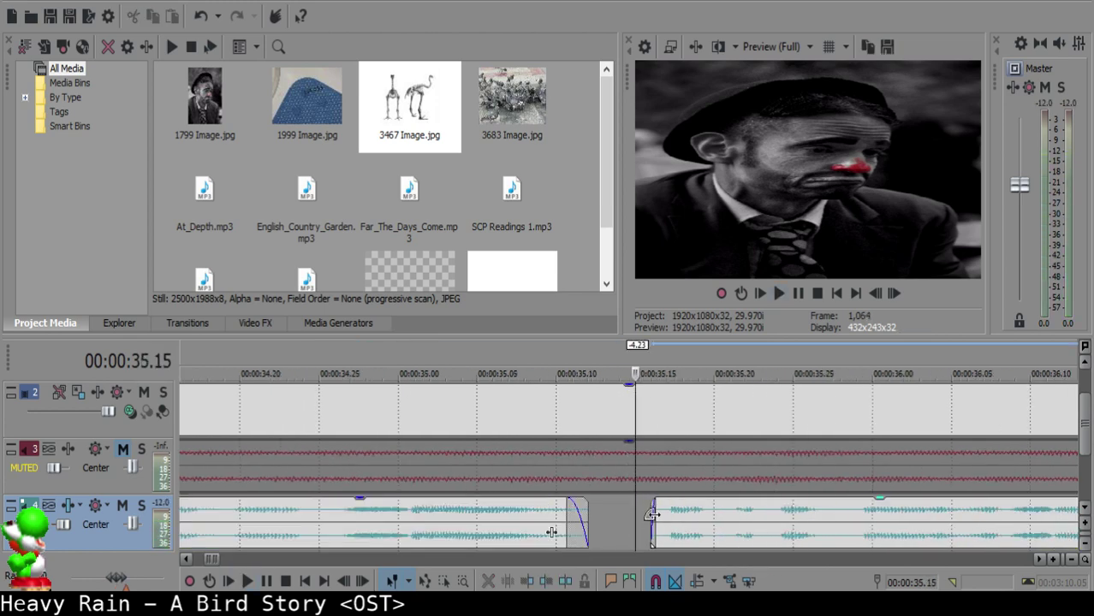
pyautogui.moveTo(651, 515); pyautogui.dragTo(638, 515)
pyautogui.click(533, 522)
pyautogui.press('space')
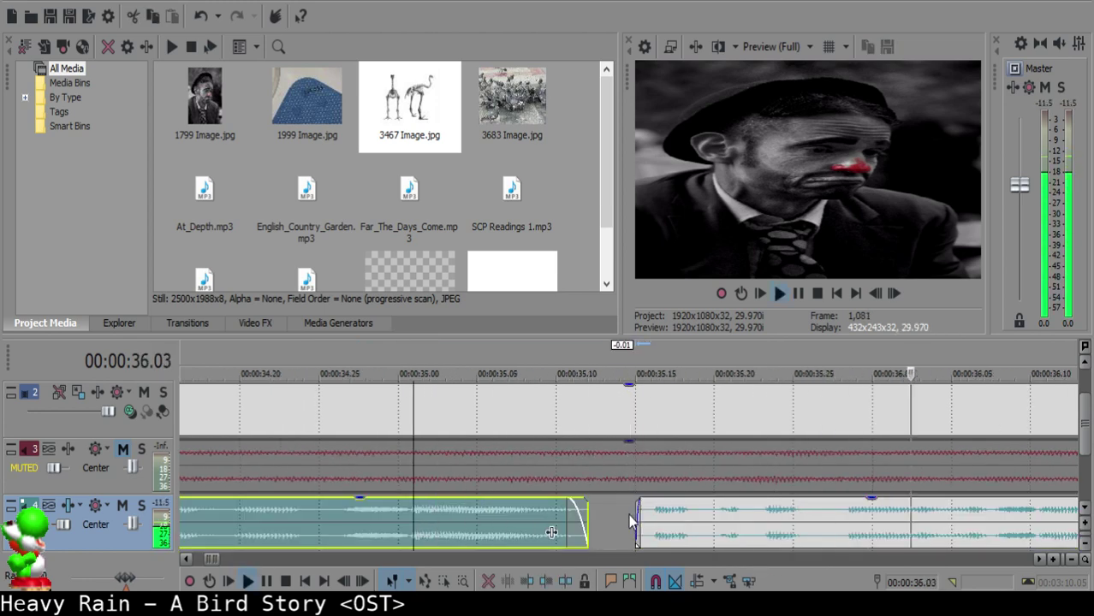
# - Play on to the end of the phrase and split the voice clip at about 00:00:37.25
pyautogui.scroll(-6, 601, 481)
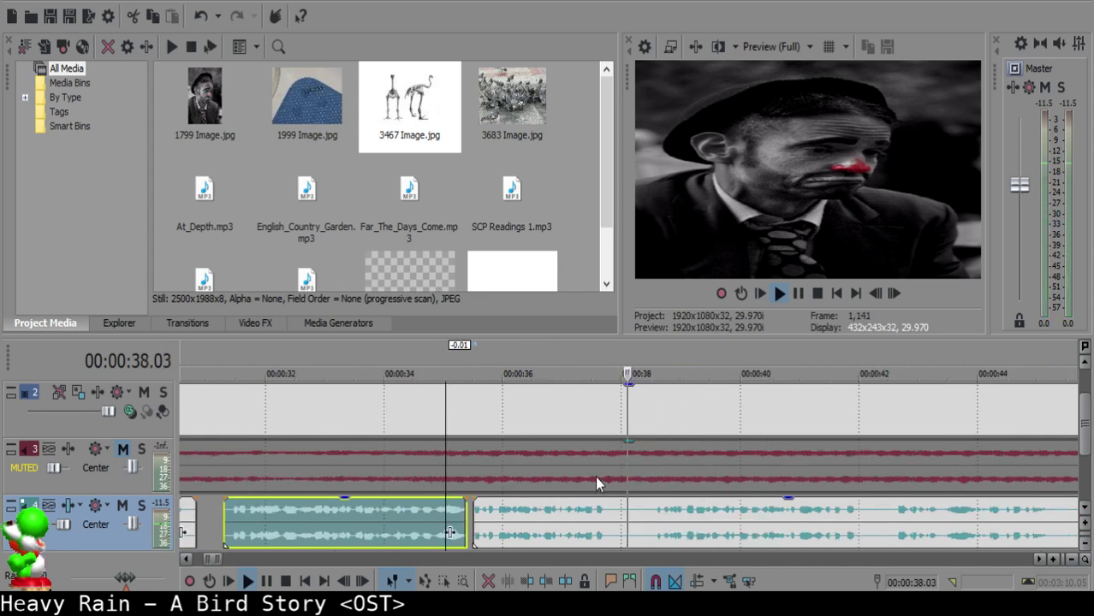
pyautogui.click(599, 517)
pyautogui.press('space')
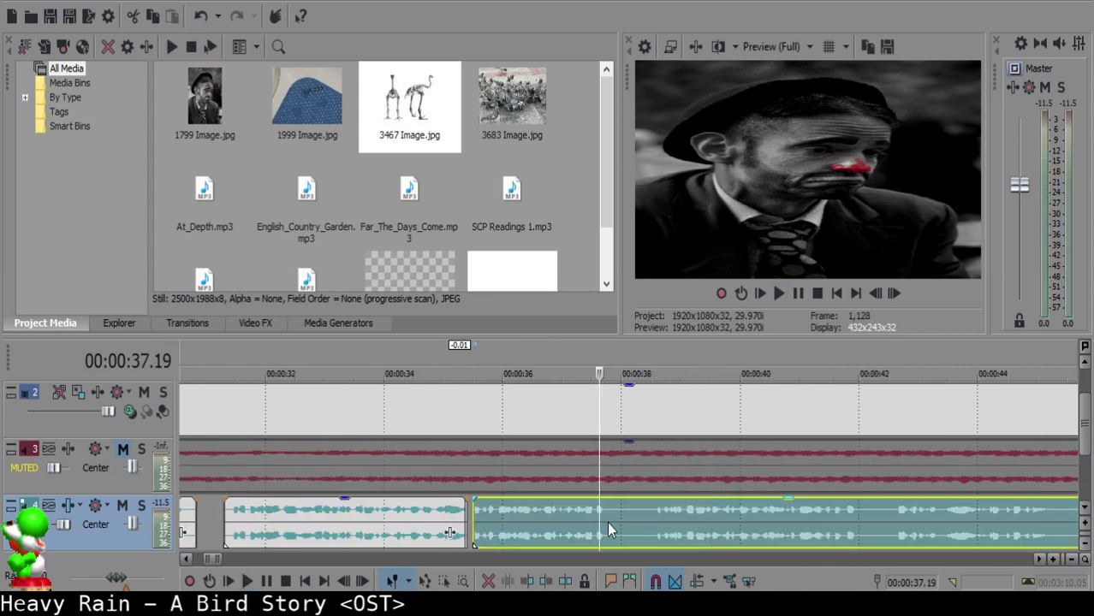
pyautogui.scroll(3, 607, 522)
pyautogui.click(602, 518)
pyautogui.press('space')
pyautogui.press('space')
pyautogui.click(611, 513)
pyautogui.press('space')
pyautogui.press('space')
pyautogui.press('s')
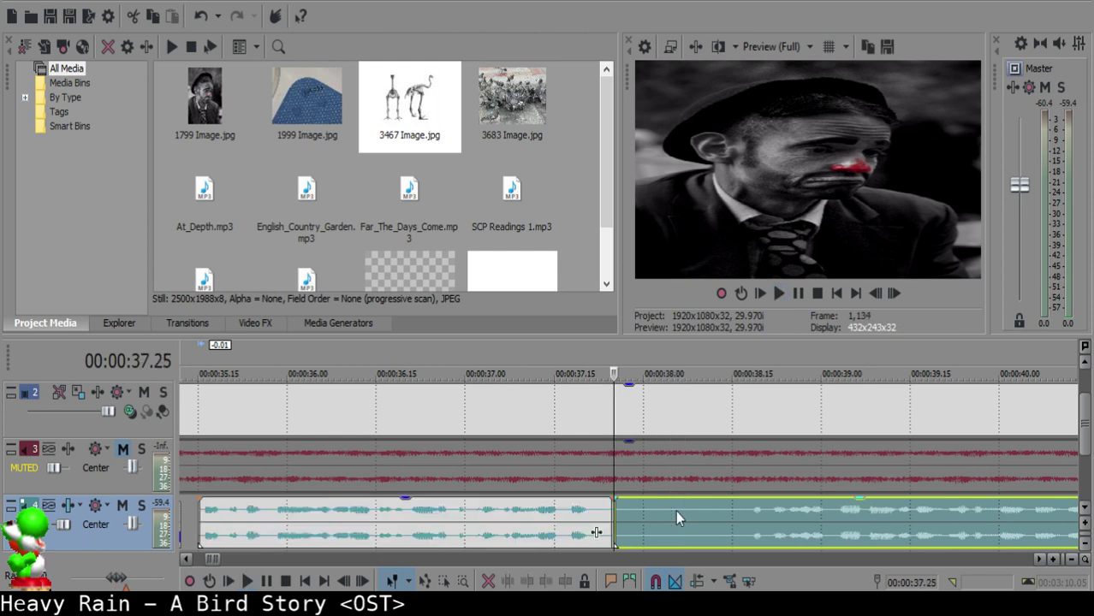
# - Play the following phrase and split the voice clip just before its speech at about 00:00:38.17
pyautogui.press('space')
pyautogui.scroll(-4, 702, 518)
pyautogui.click(854, 521)
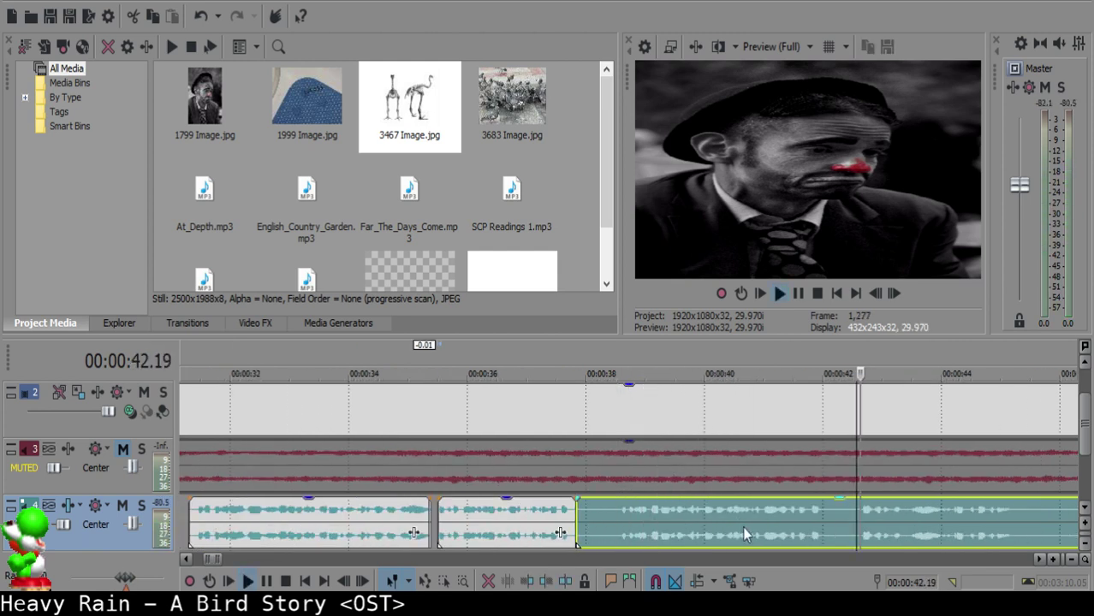
pyautogui.press('space')
pyautogui.click(621, 509)
pyautogui.click(618, 508)
pyautogui.press('space')
pyautogui.press('space')
pyautogui.press('s')
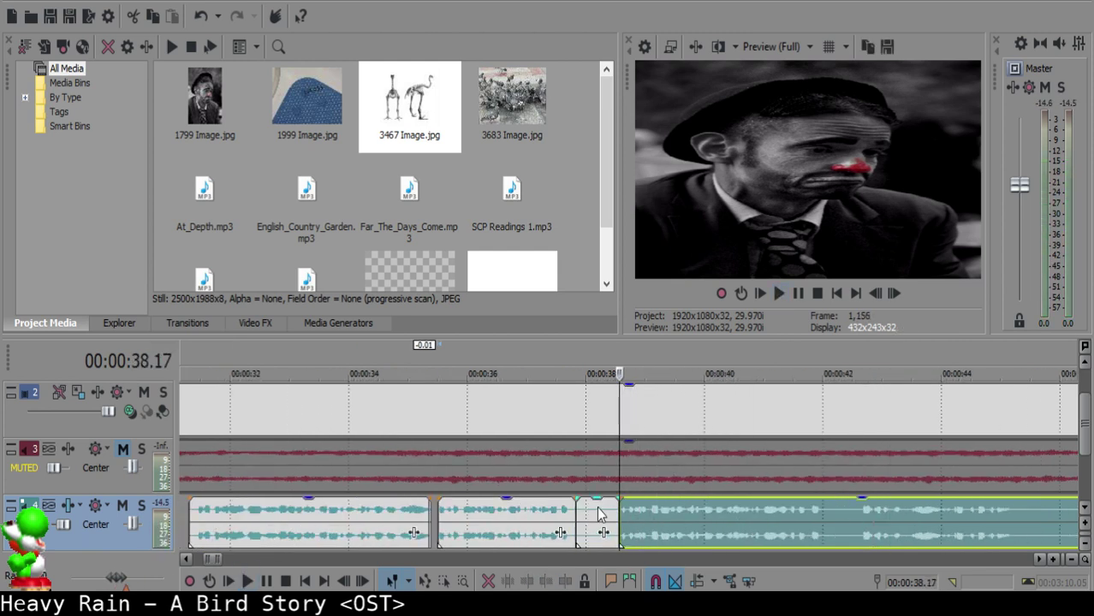
# - Delete the pause before 00:00:38.17, move the following voice clip 16 frames earlier to start at about 00:00:38.01, and play the join
pyautogui.click(589, 512)
pyautogui.press('Delete')
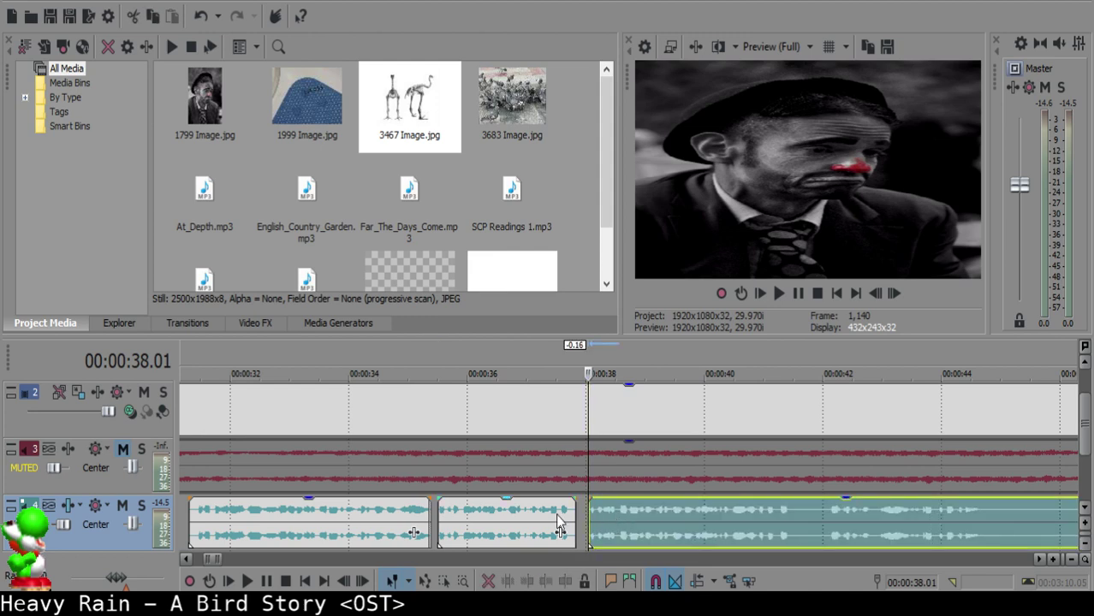
pyautogui.click(545, 514)
pyautogui.press('space')
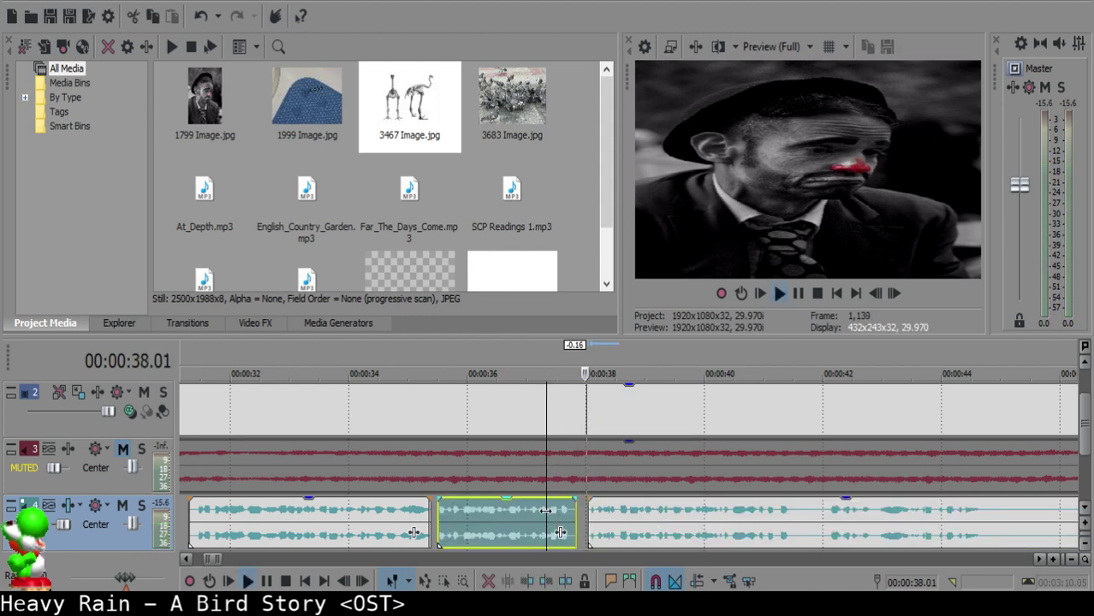
# - Play the current phrase to its end and split the voice clip on track 4 at about 00:00:41.16
pyautogui.scroll(-5, 593, 519)
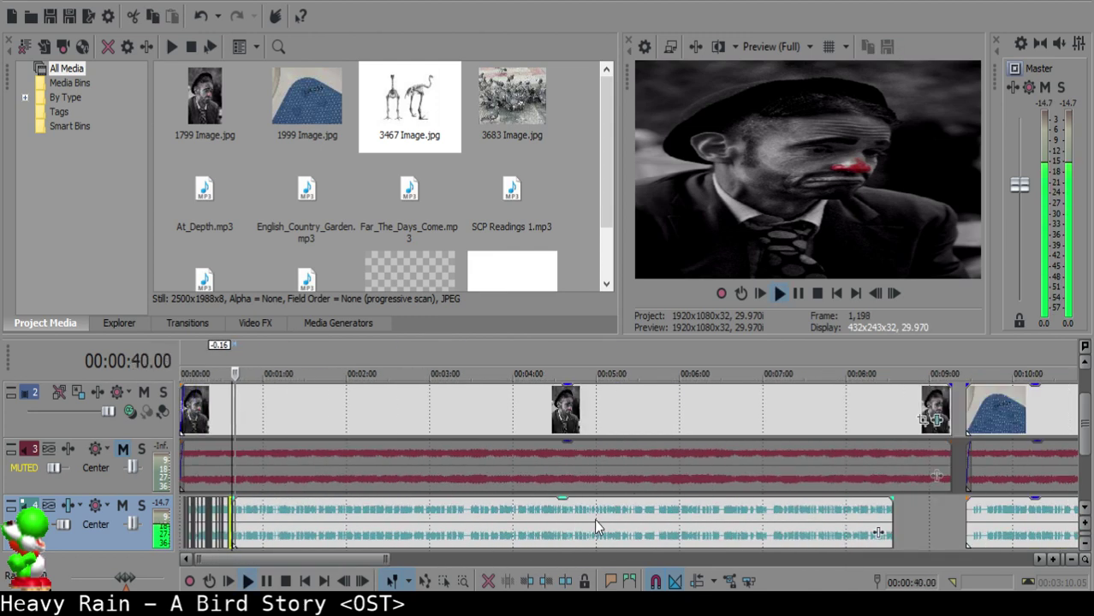
pyautogui.scroll(5, 597, 529)
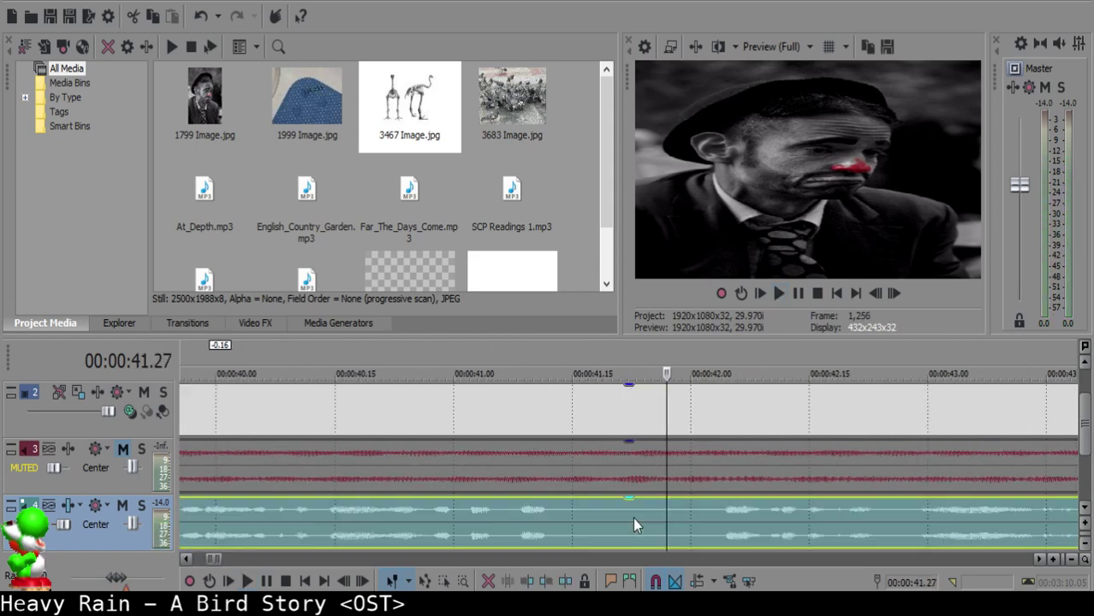
pyautogui.click(573, 521)
pyautogui.press('s')
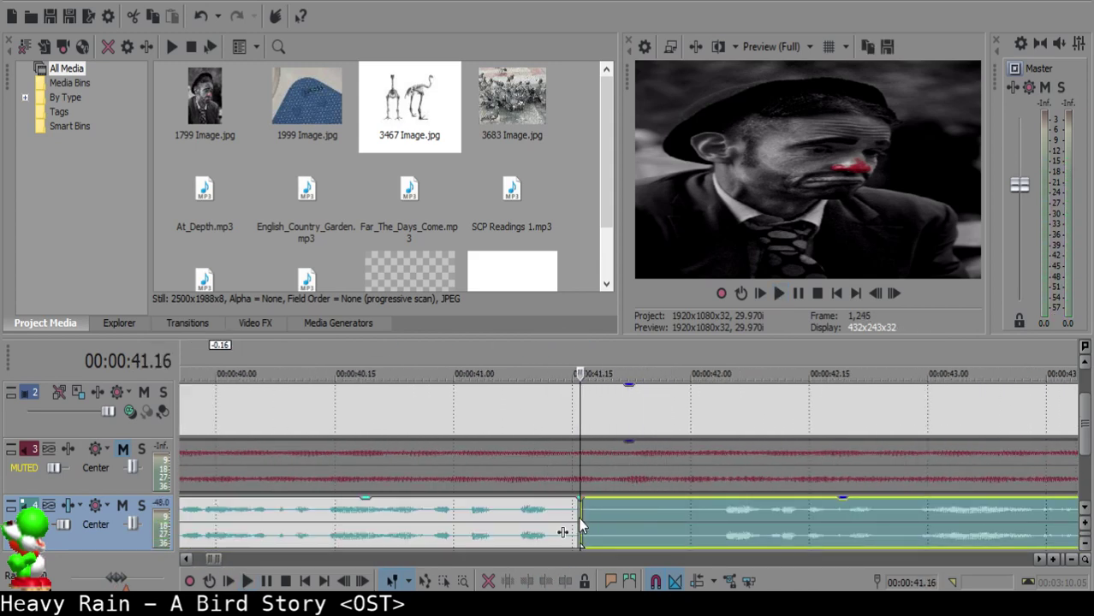
# - Play the following phrase and split the voice clip just before its speech at about 00:00:42.03
pyautogui.scroll(-2, 690, 536)
pyautogui.scroll(-1, 792, 539)
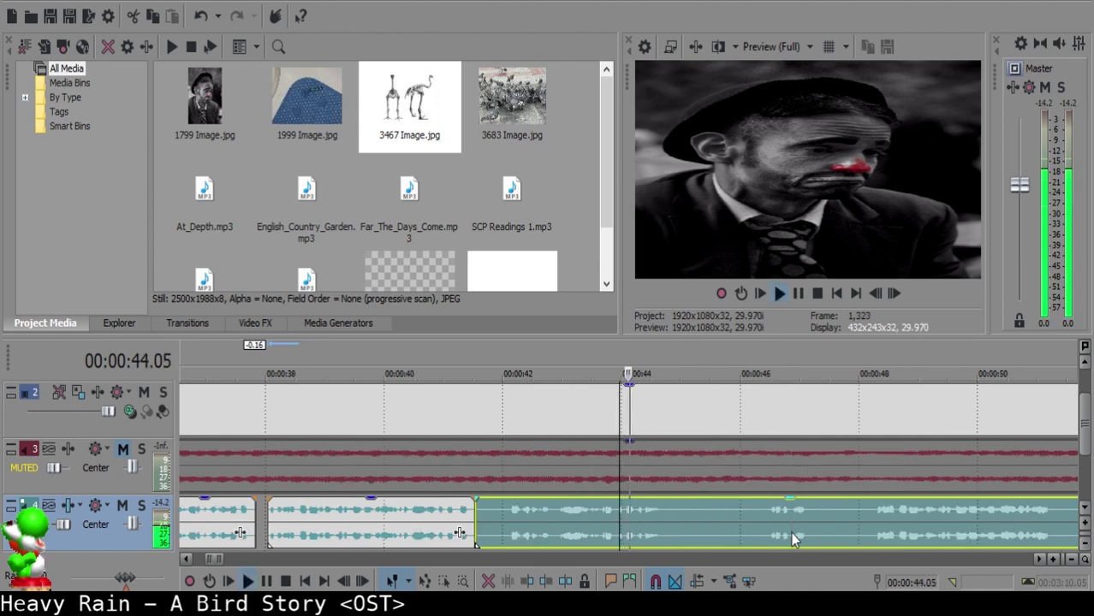
pyautogui.click(530, 522)
pyautogui.scroll(3, 530, 522)
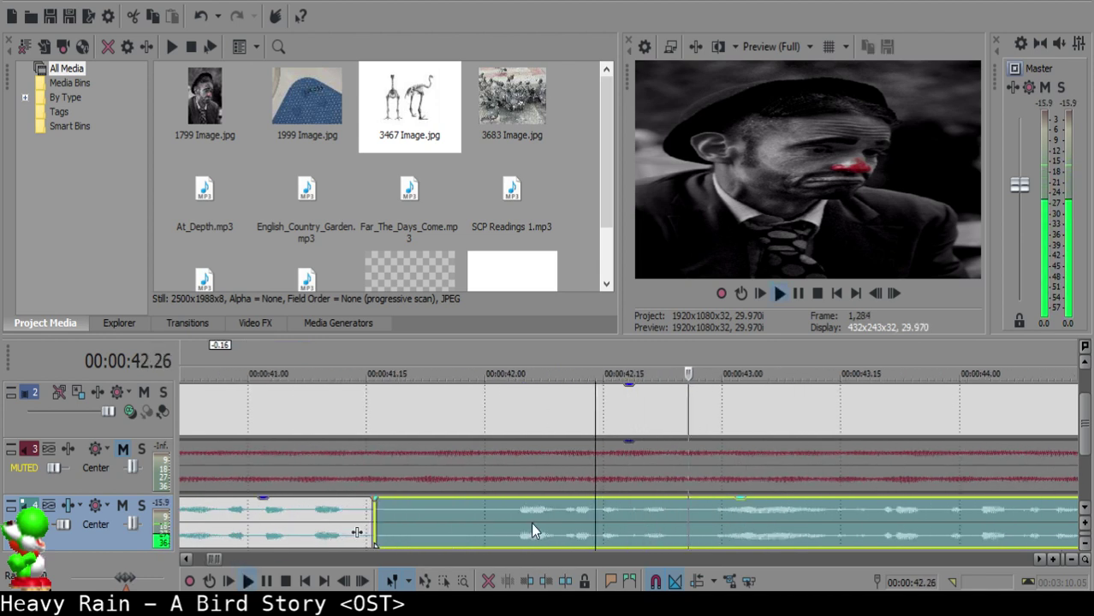
pyautogui.click(509, 511)
pyautogui.press('space')
pyautogui.press('s')
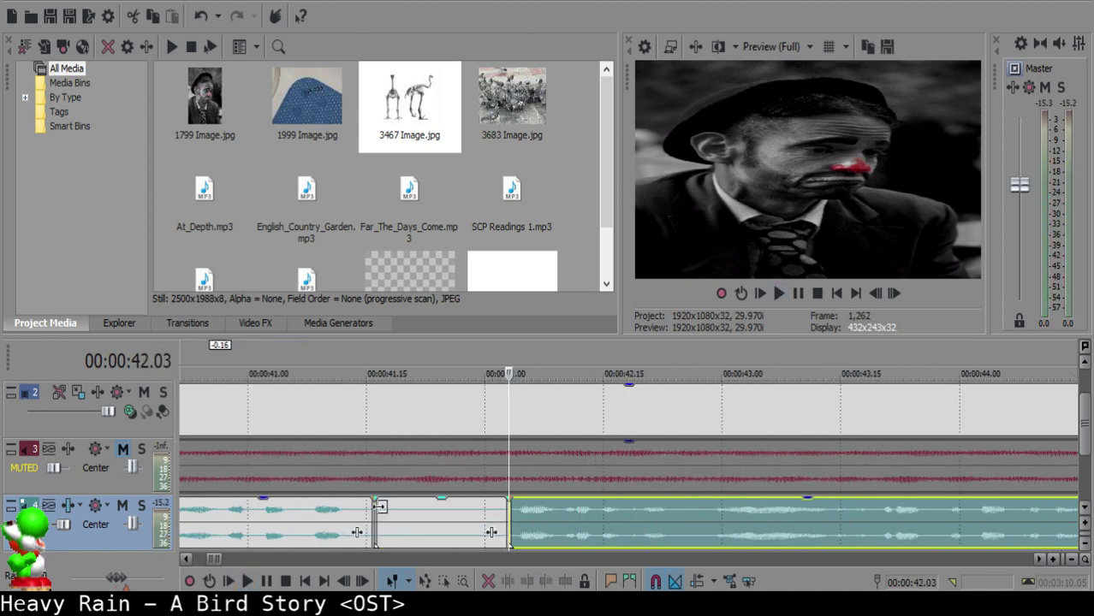
# - Delete the pause before 00:00:42.03, move the following voice clip 16 frames earlier to start at about 00:00:41.17, and play the join
pyautogui.click(383, 511)
pyautogui.press('Delete')
pyautogui.moveTo(532, 527); pyautogui.dragTo(405, 523)
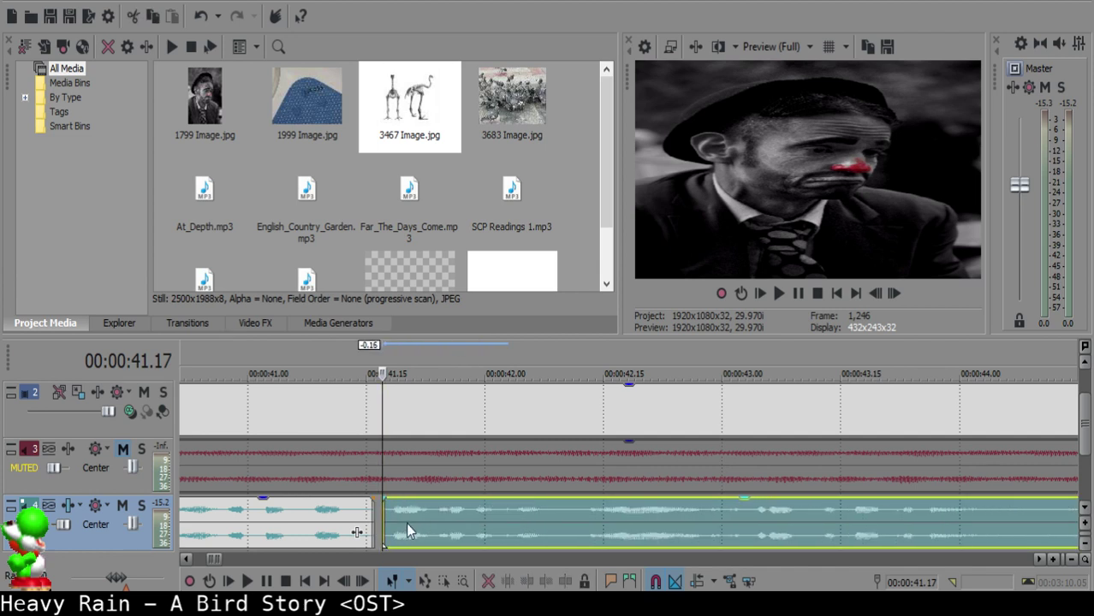
pyautogui.click(298, 523)
pyautogui.press('space')
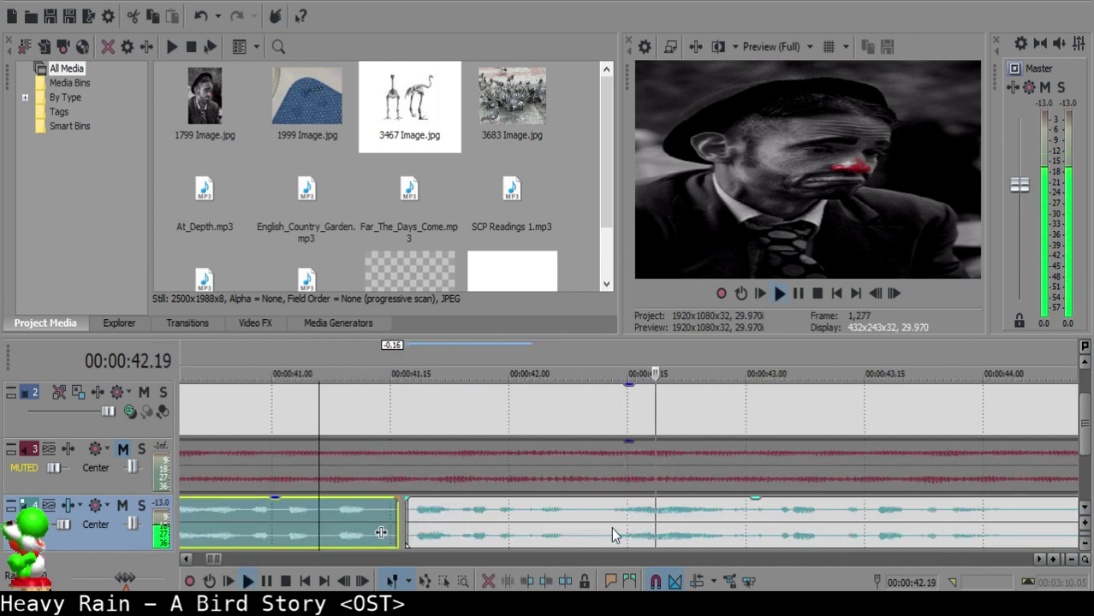
# - Try splitting the voice clip at about 00:00:42.04 and moving the second part five frames later, play it, and undo the move
pyautogui.click(520, 527)
pyautogui.press('space')
pyautogui.click(540, 520)
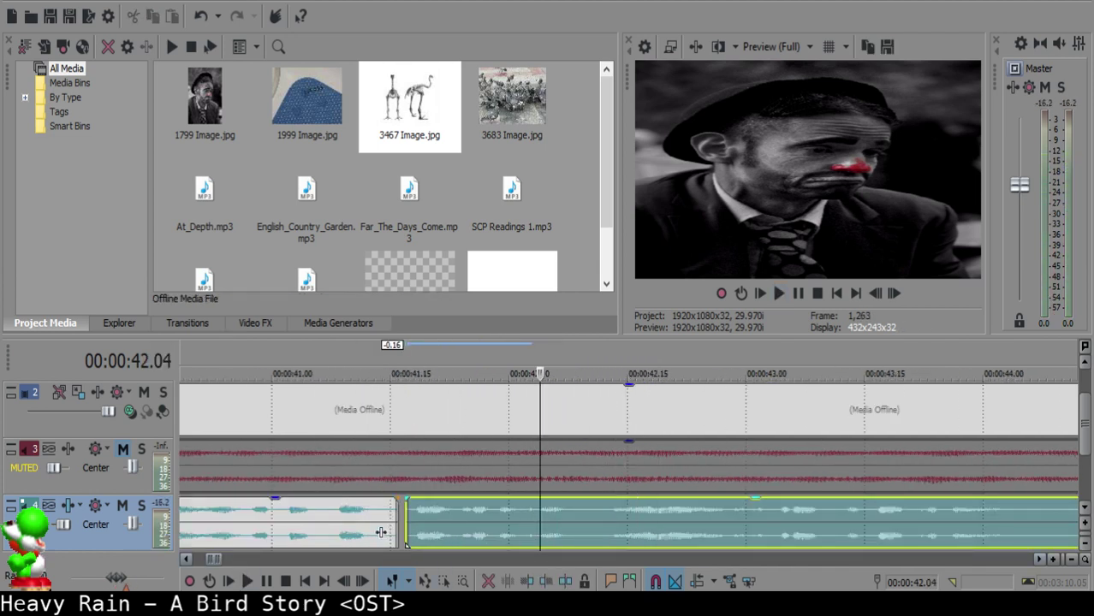
pyautogui.press('space')
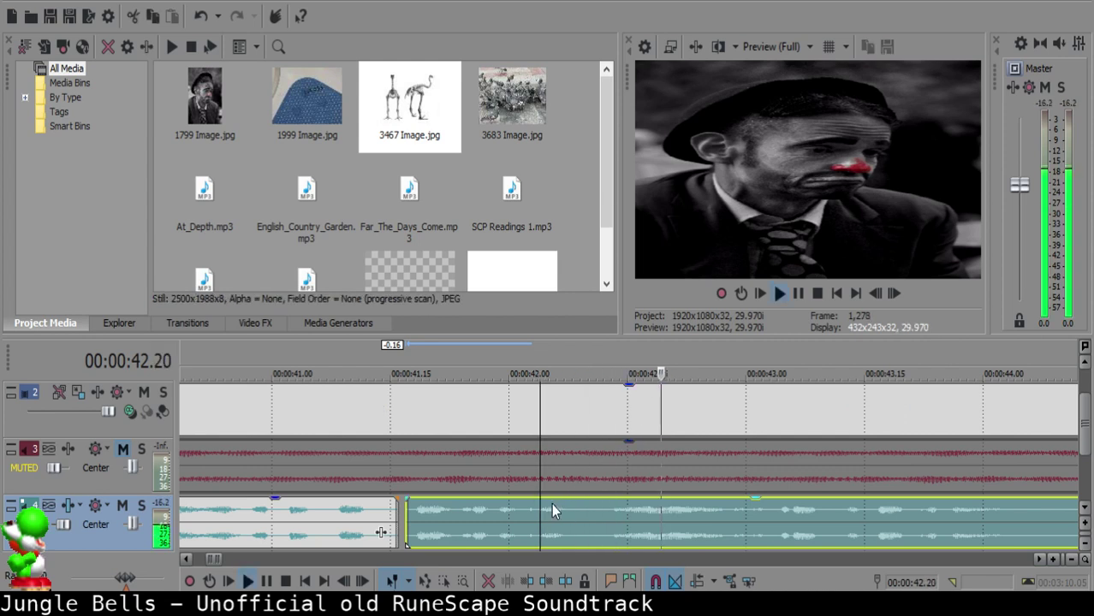
pyautogui.press('space')
pyautogui.press('s')
pyautogui.moveTo(560, 517); pyautogui.dragTo(600, 519)
pyautogui.click(469, 530)
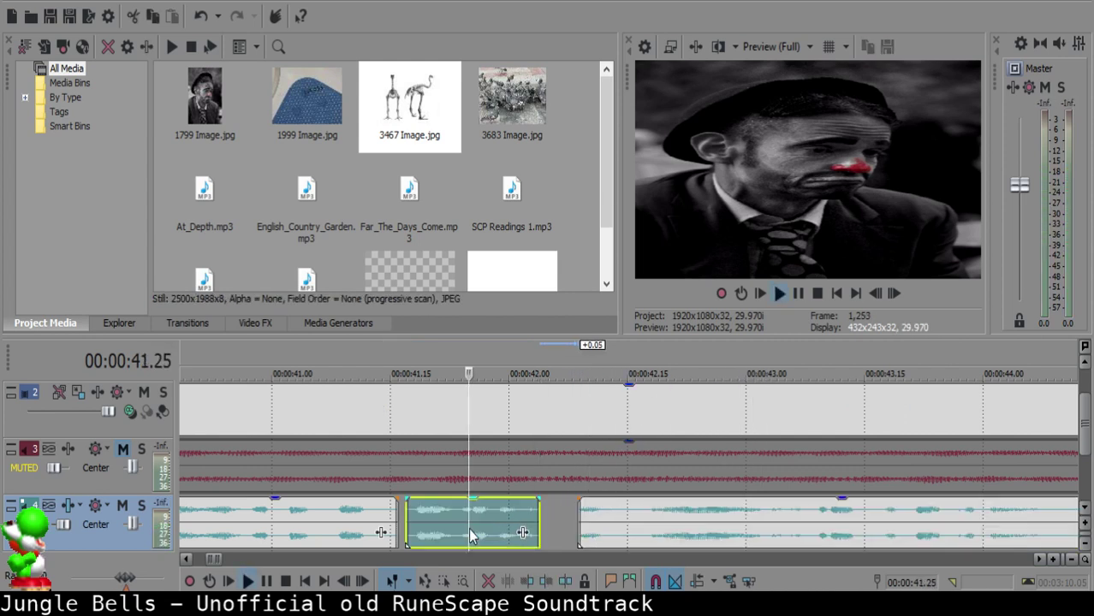
pyautogui.press('space')
pyautogui.press('Return')
pyautogui.hotkey('ctrl', 'z')
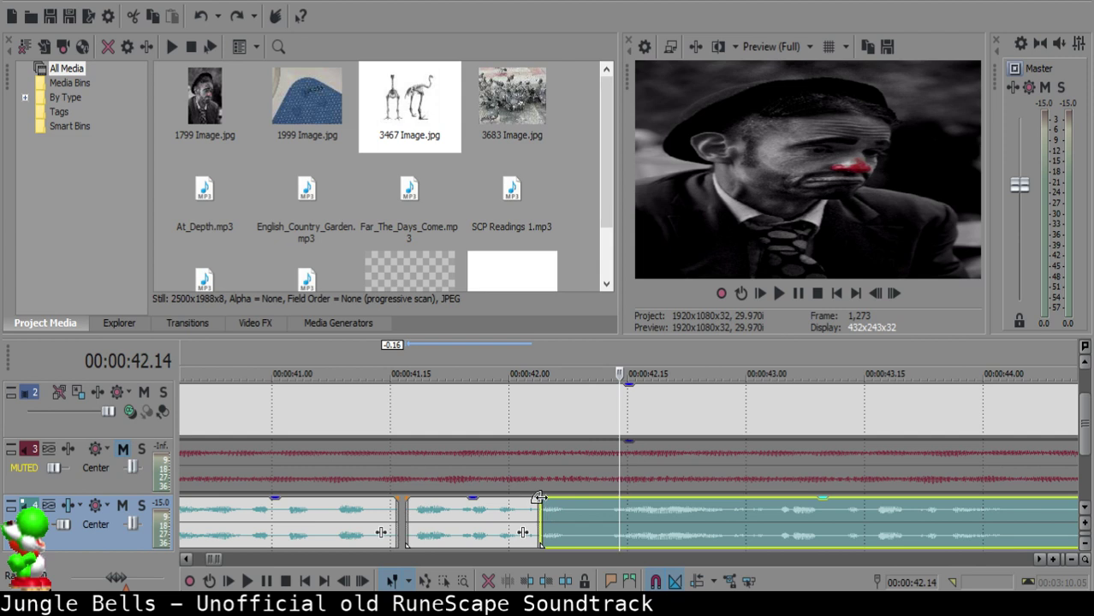
# - Try a short fade-in on the voice clip after the 00:00:42.04 split, play it, and undo the fade and the split
pyautogui.moveTo(540, 498); pyautogui.dragTo(554, 500)
pyautogui.click(440, 531)
pyautogui.press('space')
pyautogui.press('Return')
pyautogui.hotkey('ctrl', 'z')
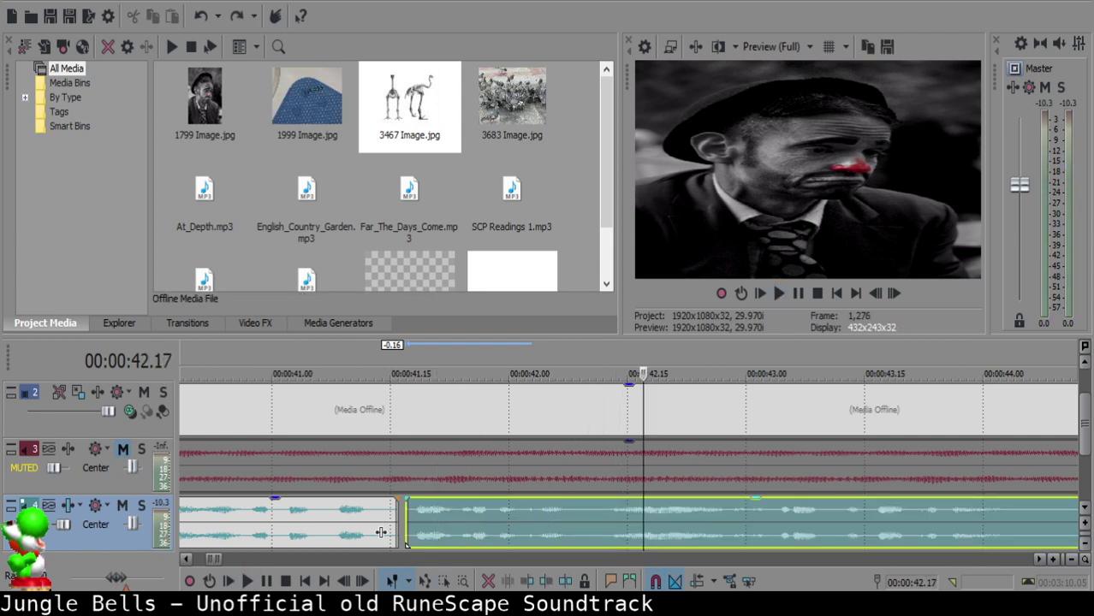
# - Play the phrase after 00:00:41.17 to its end and split the voice clip at about 00:00:44.10
pyautogui.press('space')
pyautogui.scroll(-4, 742, 481)
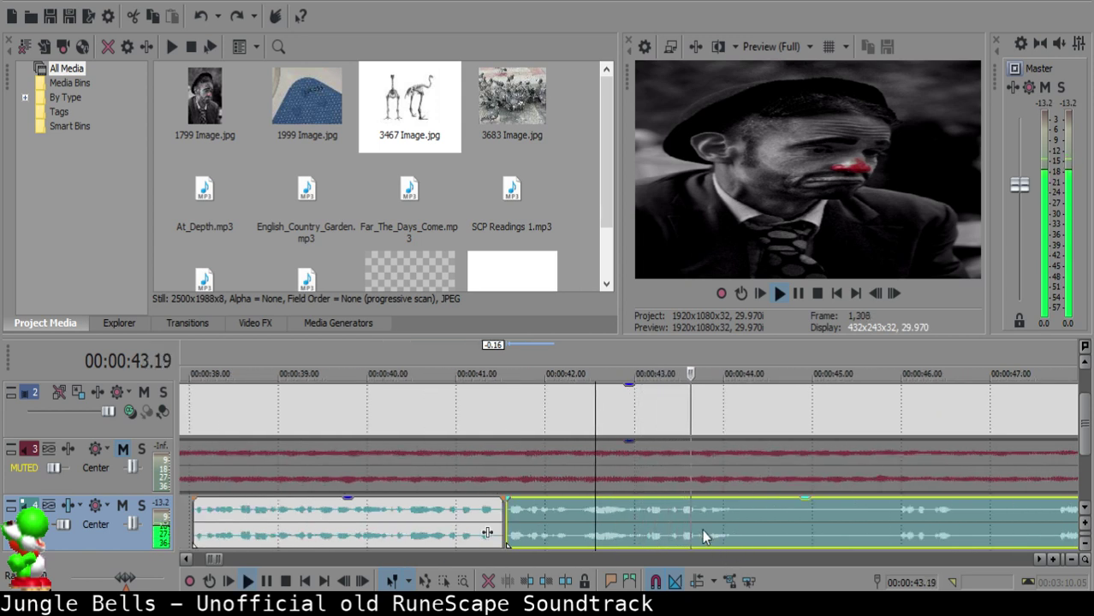
pyautogui.scroll(2, 703, 530)
pyautogui.press('Return')
pyautogui.click(652, 509)
pyautogui.press('Return')
pyautogui.press('Return')
pyautogui.click(662, 513)
pyautogui.press('Return')
pyautogui.press('Return')
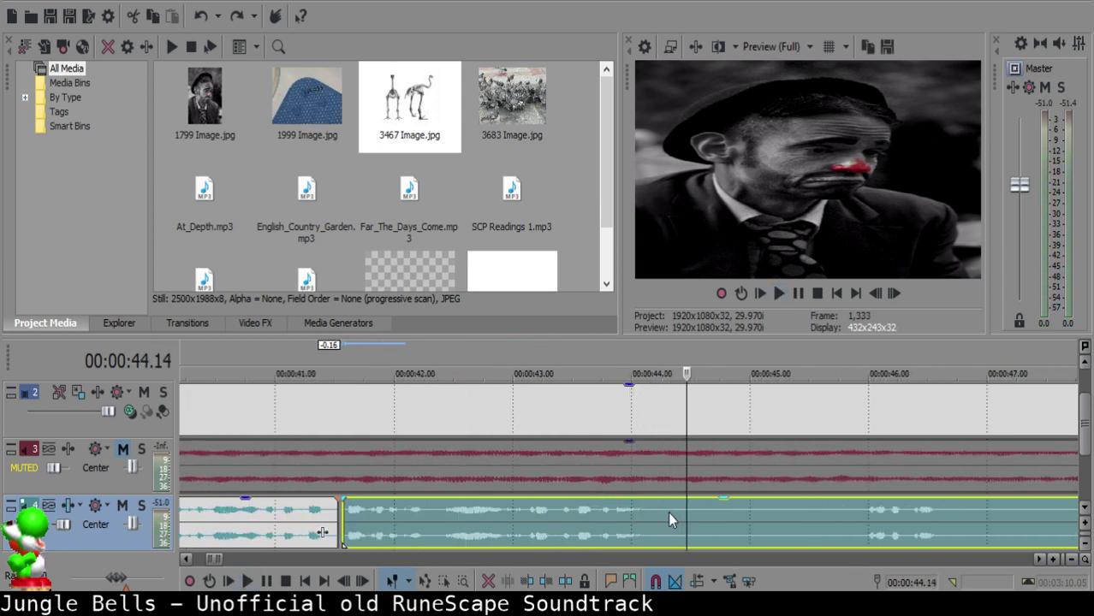
pyautogui.click(669, 513)
pyautogui.press('Return')
pyautogui.press('Return')
pyautogui.click(670, 513)
pyautogui.press('s')
# - Find the start of the following phrase and split the voice clip just before it at about 00:00:45.26
pyautogui.click(780, 522)
pyautogui.click(888, 523)
pyautogui.scroll(-3, 887, 522)
pyautogui.press('space')
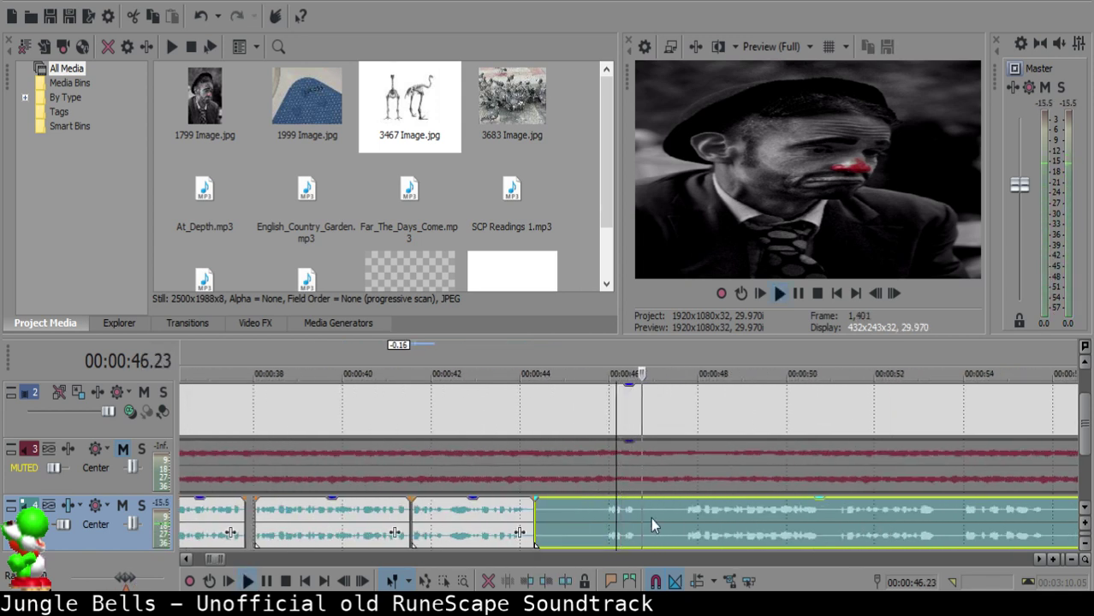
pyautogui.press('Return')
pyautogui.click(602, 514)
pyautogui.press('Return')
pyautogui.press('Return')
pyautogui.click(602, 514)
pyautogui.press('s')
# - Delete the pause between 00:00:44.10 and 00:00:45.26, fade out the preceding voice clip over about 7 frames, and play its ending
pyautogui.click(585, 515)
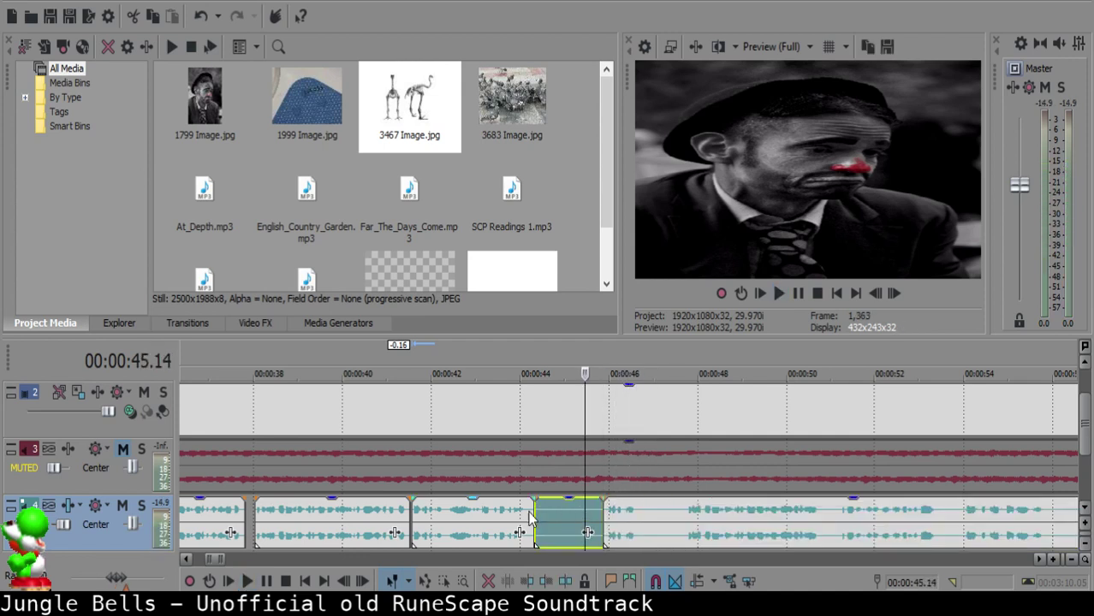
pyautogui.press('Delete')
pyautogui.moveTo(532, 499); pyautogui.dragTo(524, 504)
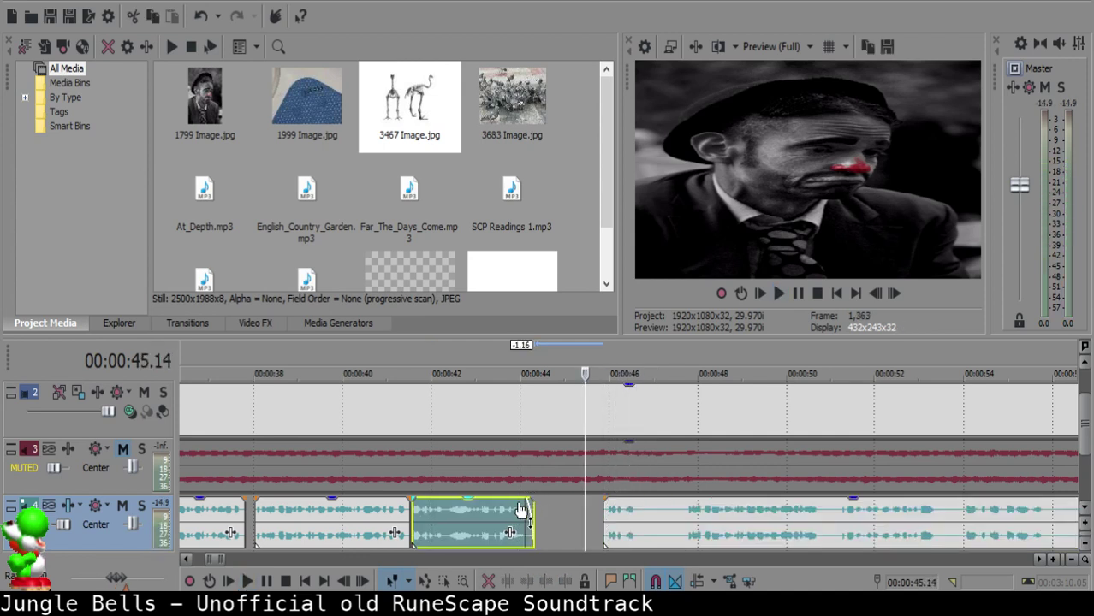
pyautogui.click(508, 517)
pyautogui.press('space')
pyautogui.scroll(3, 743, 515)
pyautogui.press('Return')
# - Move the voice clip after the fade-out earlier to start at about 00:00:44.23 and play the transition
pyautogui.click(743, 515)
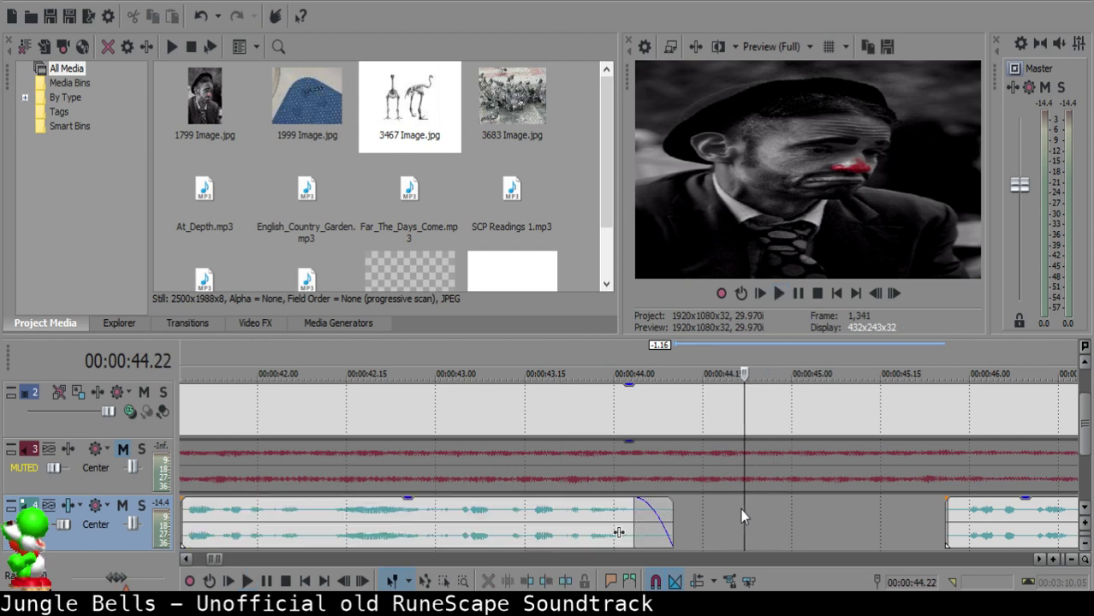
pyautogui.click(748, 505)
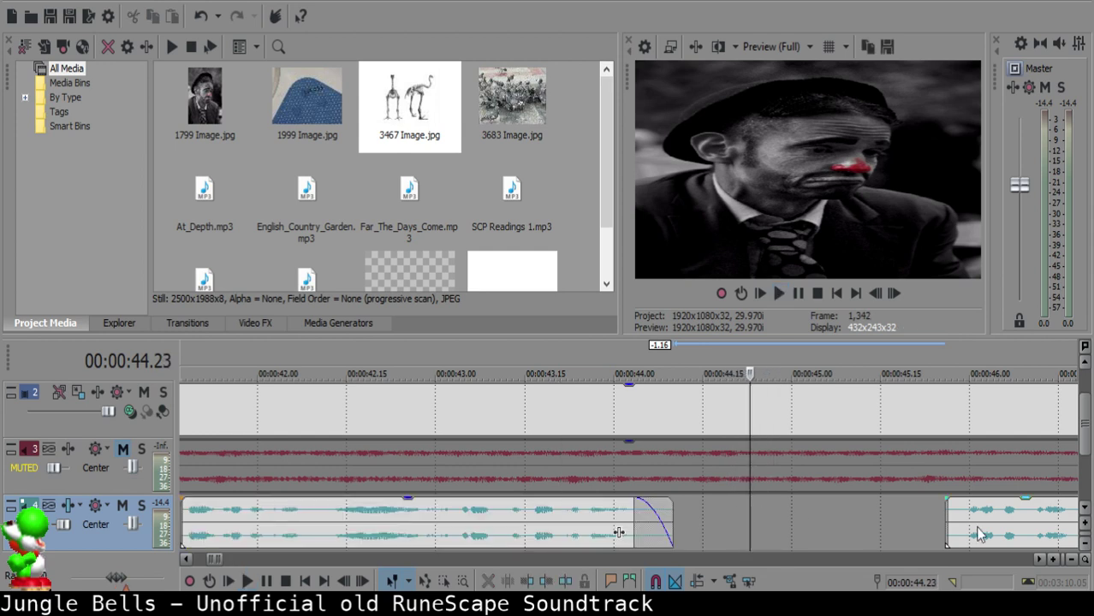
pyautogui.moveTo(1007, 530); pyautogui.dragTo(826, 522)
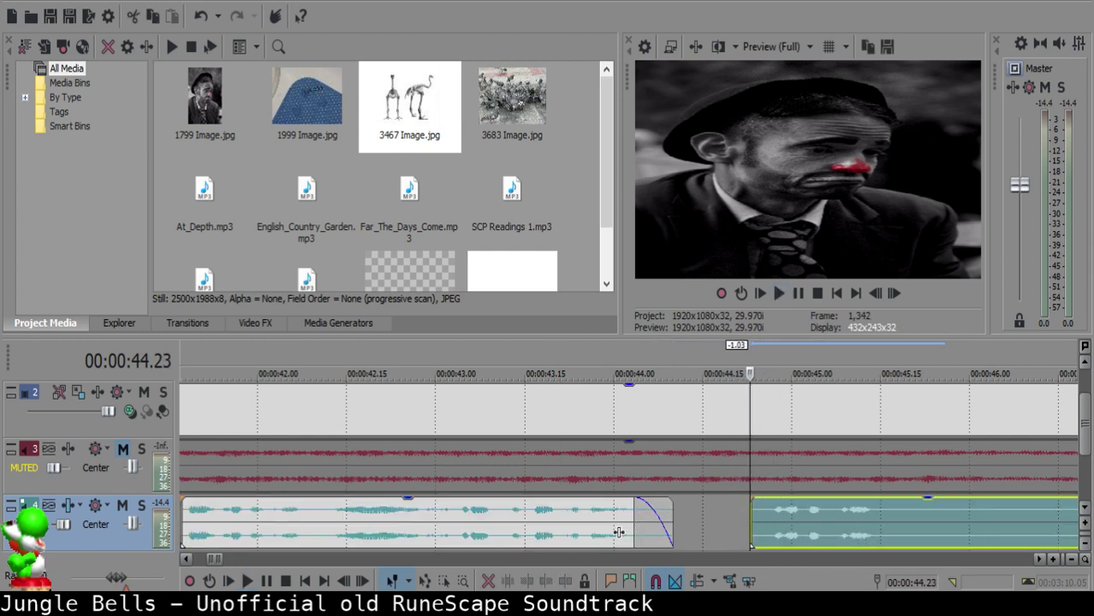
pyautogui.click(597, 522)
pyautogui.press('space')
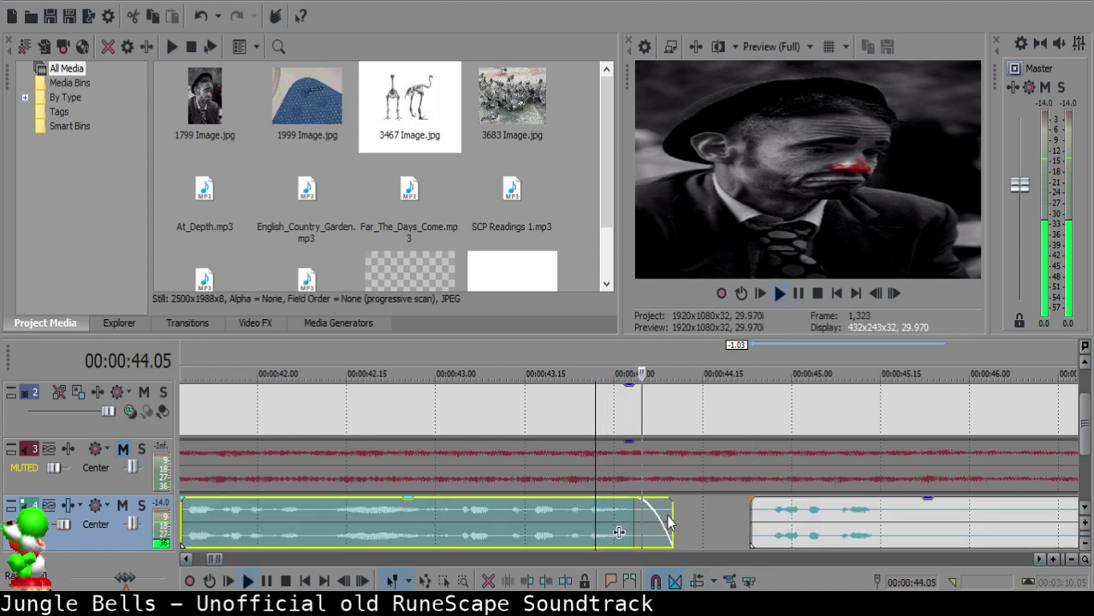
# - Shift the voice clip after the fade-out 7 frames later to about 00:00:45.00 and replay the transition
pyautogui.moveTo(791, 520); pyautogui.dragTo(834, 525)
pyautogui.click(506, 528)
pyautogui.press('space')
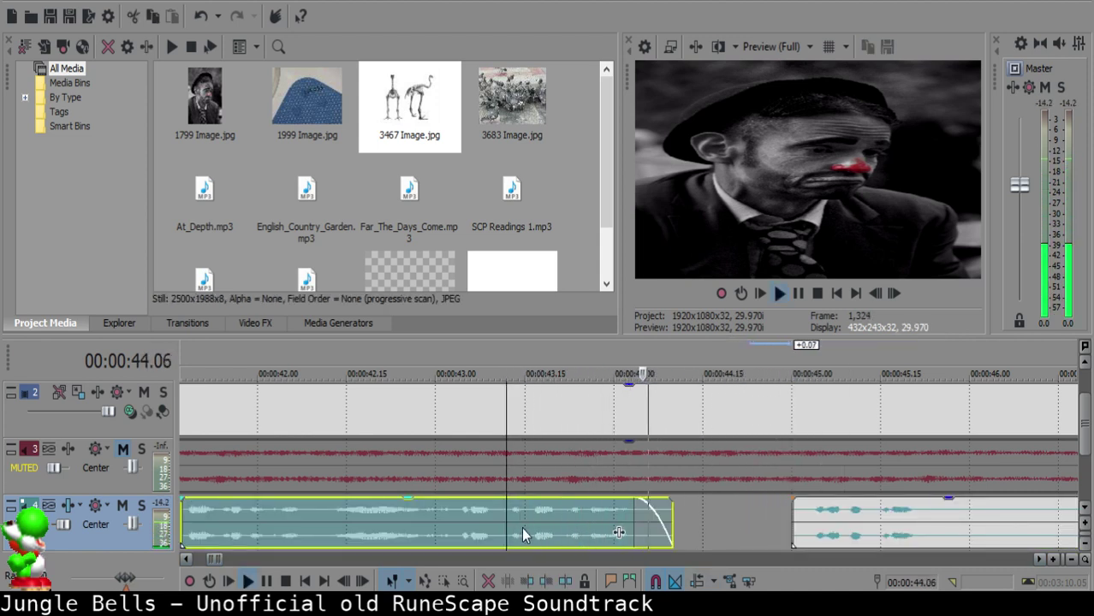
# - Shift the voice clip after the fade-out 2 more frames later to about 00:00:45.02 and replay the transition
pyautogui.scroll(3, 818, 527)
pyautogui.click(584, 511)
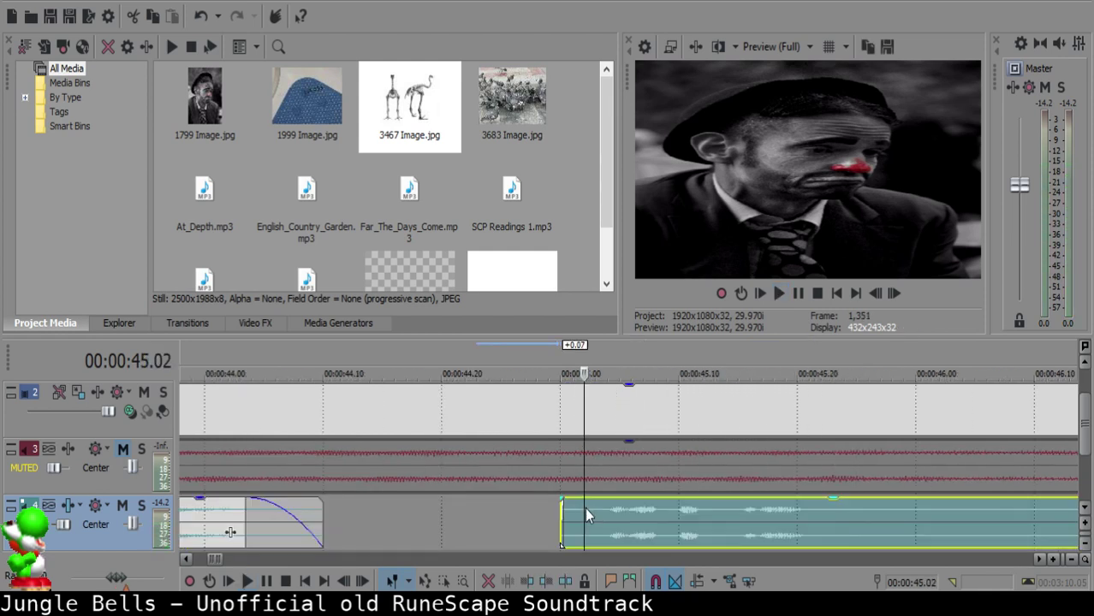
pyautogui.scroll(-5, 630, 516)
pyautogui.click(474, 514)
pyautogui.press('space')
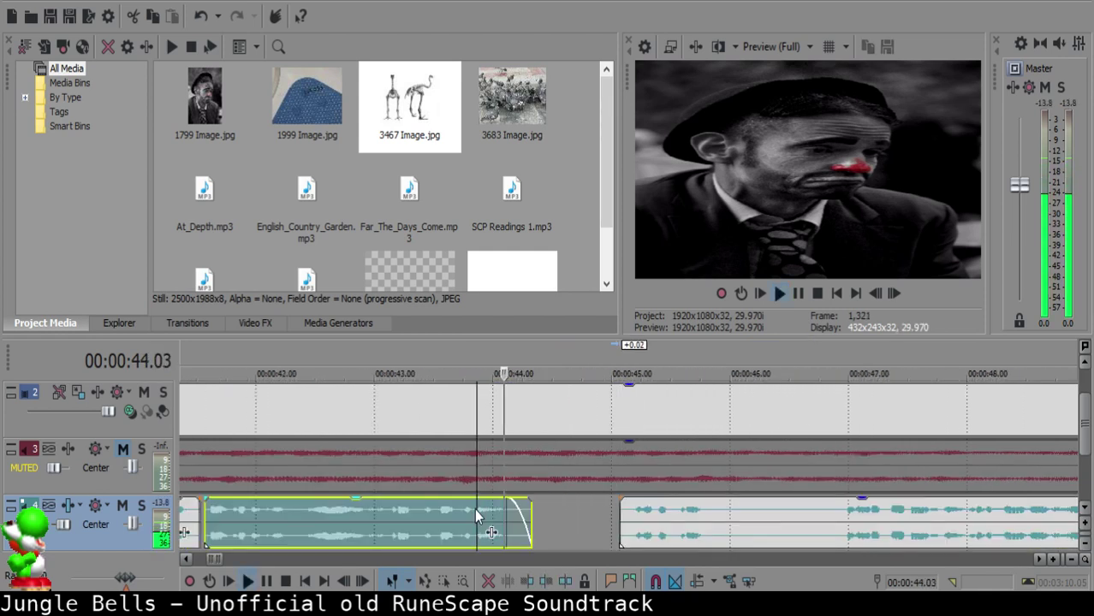
# - Try splitting the short phrase at about 00:00:45.11 with a fade-in of about 2 frames, play it, and undo both edits
pyautogui.scroll(-1, 648, 517)
pyautogui.scroll(2, 556, 519)
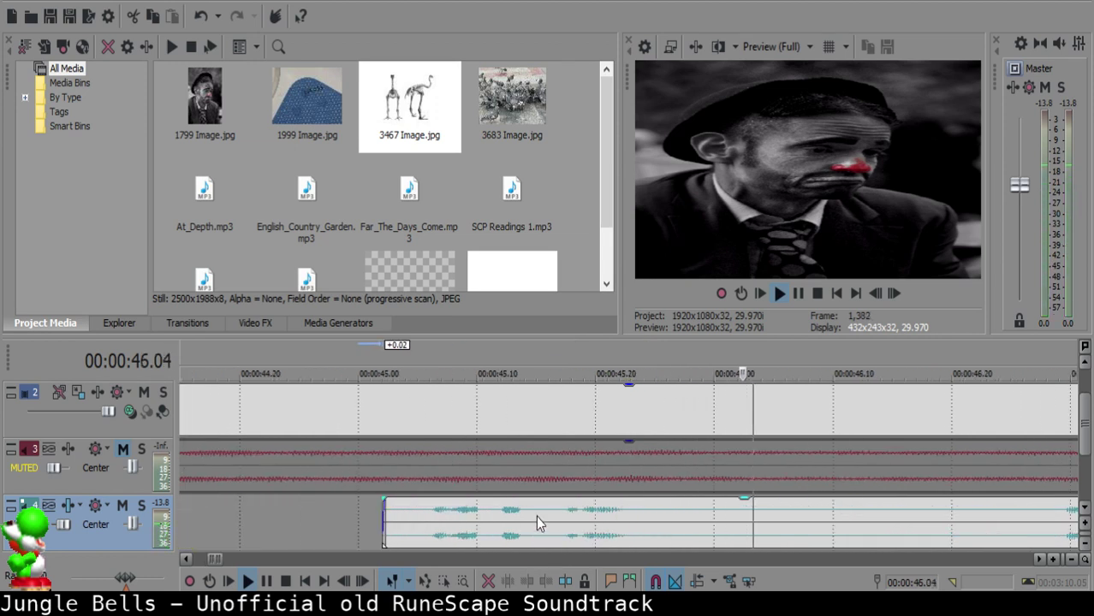
pyautogui.click(524, 510)
pyautogui.click(490, 505)
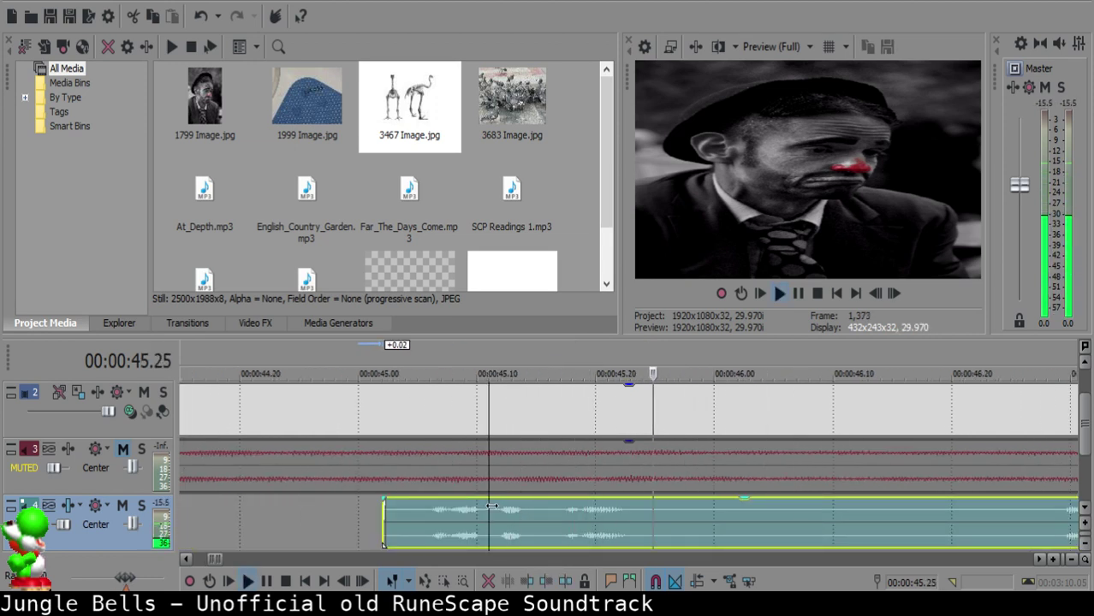
pyautogui.press('space')
pyautogui.press('s')
pyautogui.moveTo(489, 494); pyautogui.dragTo(516, 497)
pyautogui.click(372, 523)
pyautogui.press('space')
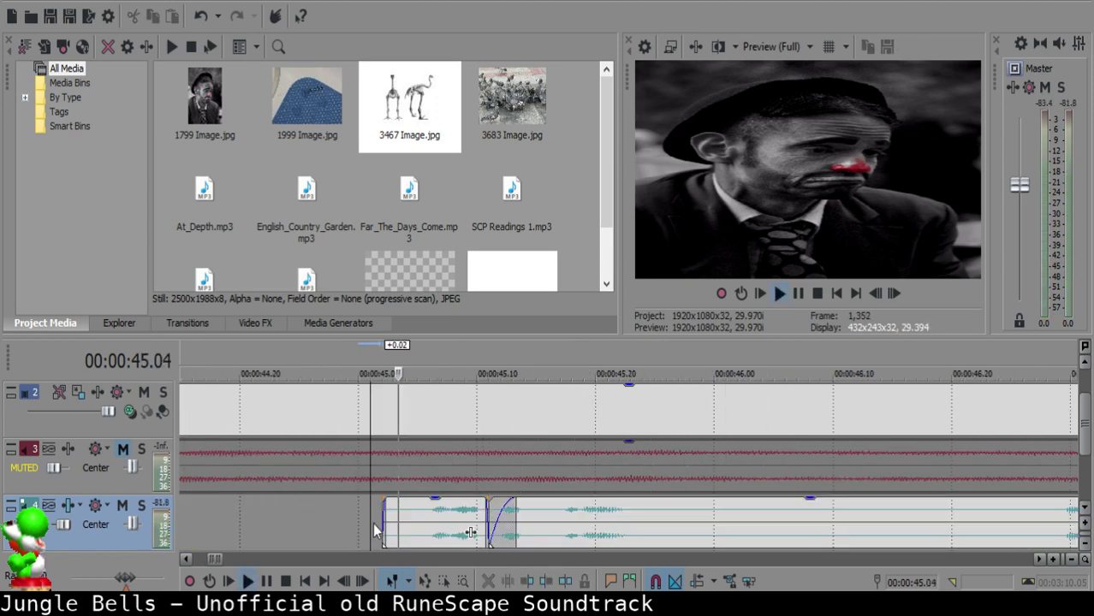
pyautogui.press('Return')
pyautogui.hotkey('ctrl', 'z')
pyautogui.hotkey('ctrl', 'z')
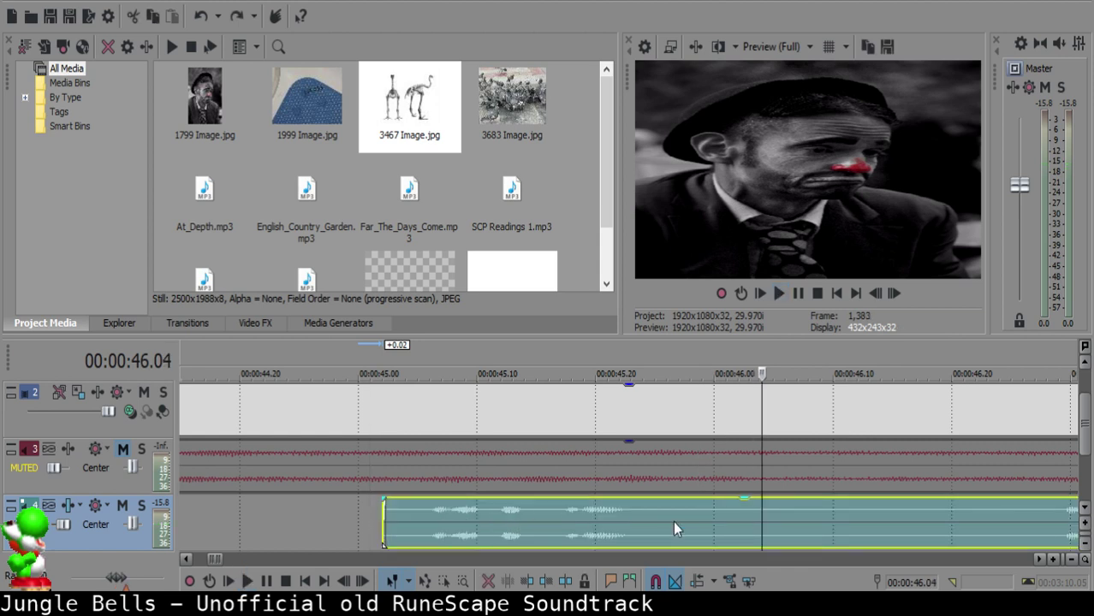
# - Listen for the end of the short phrase and split the voice clip after it at about 00:00:45.27
pyautogui.click(675, 522)
pyautogui.press('space')
pyautogui.click(692, 521)
pyautogui.click(676, 520)
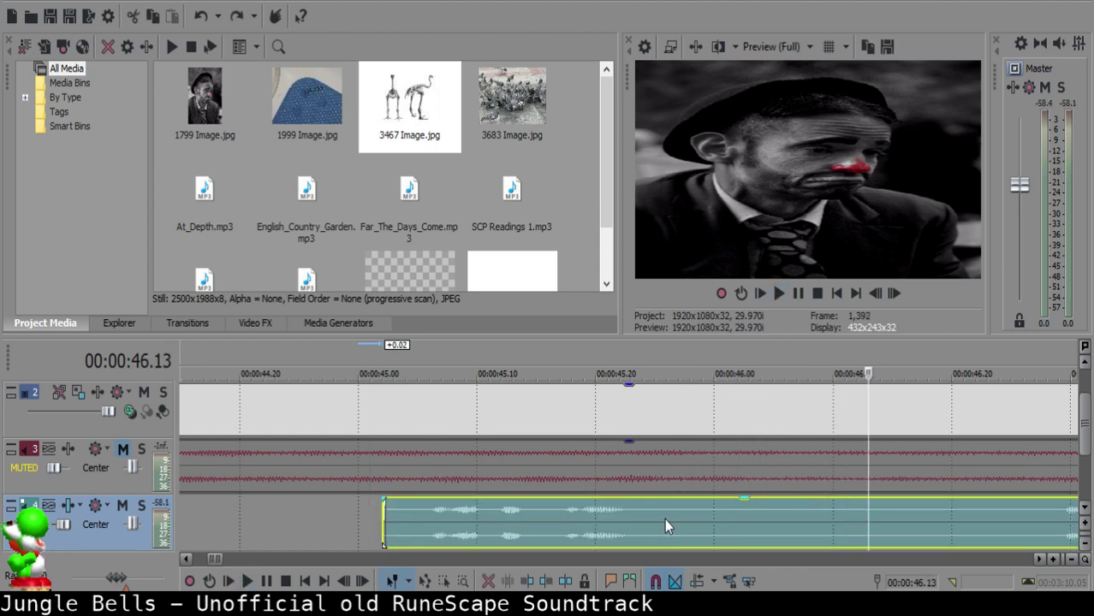
pyautogui.click(608, 512)
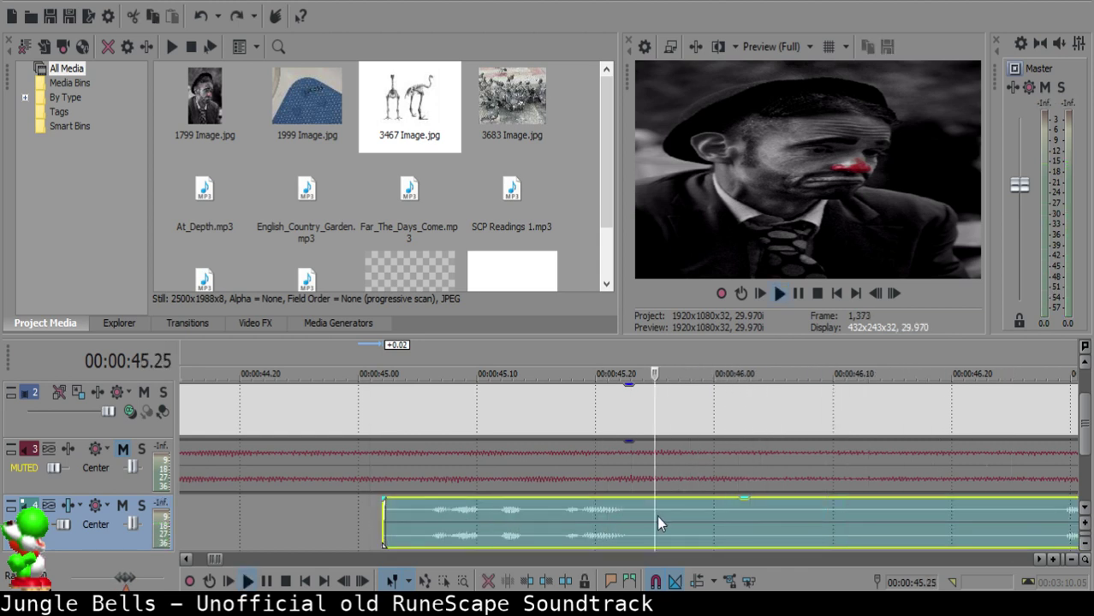
pyautogui.click(680, 516)
pyautogui.press('s')
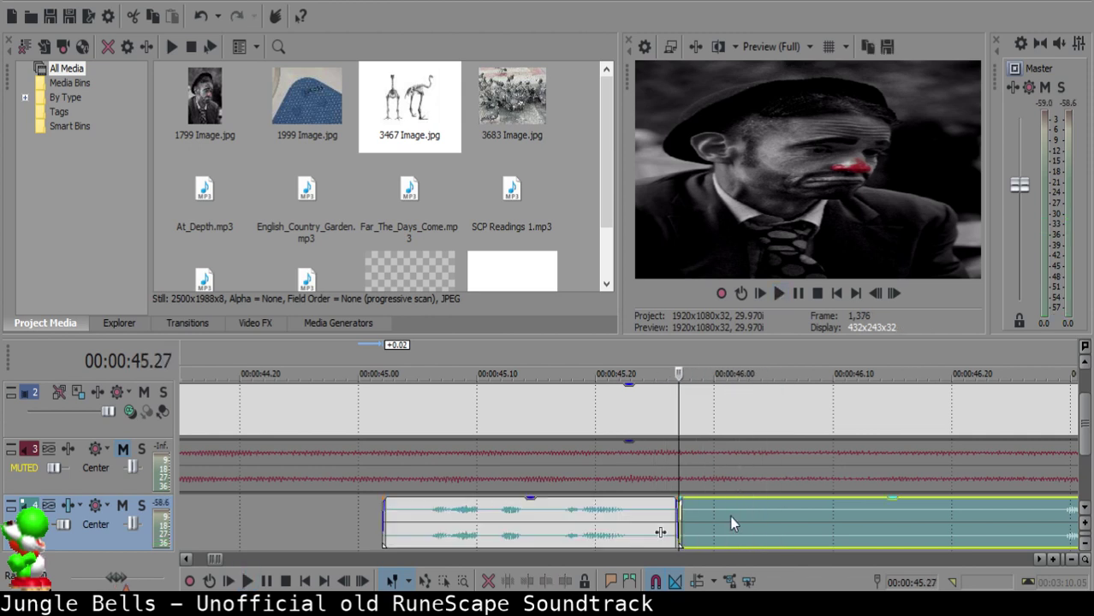
# - Split the voice clip just before the following speech at about 00:00:46.27 and select the pause piece in front of it
pyautogui.scroll(-5, 974, 517)
pyautogui.click(781, 526)
pyautogui.click(837, 518)
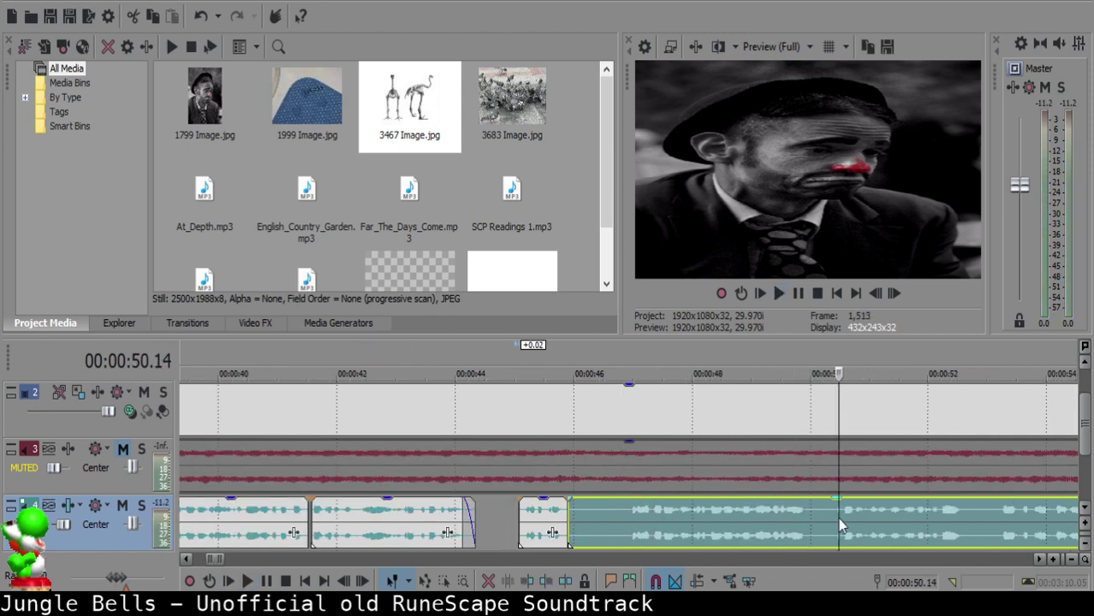
pyautogui.press('Return')
pyautogui.click(626, 515)
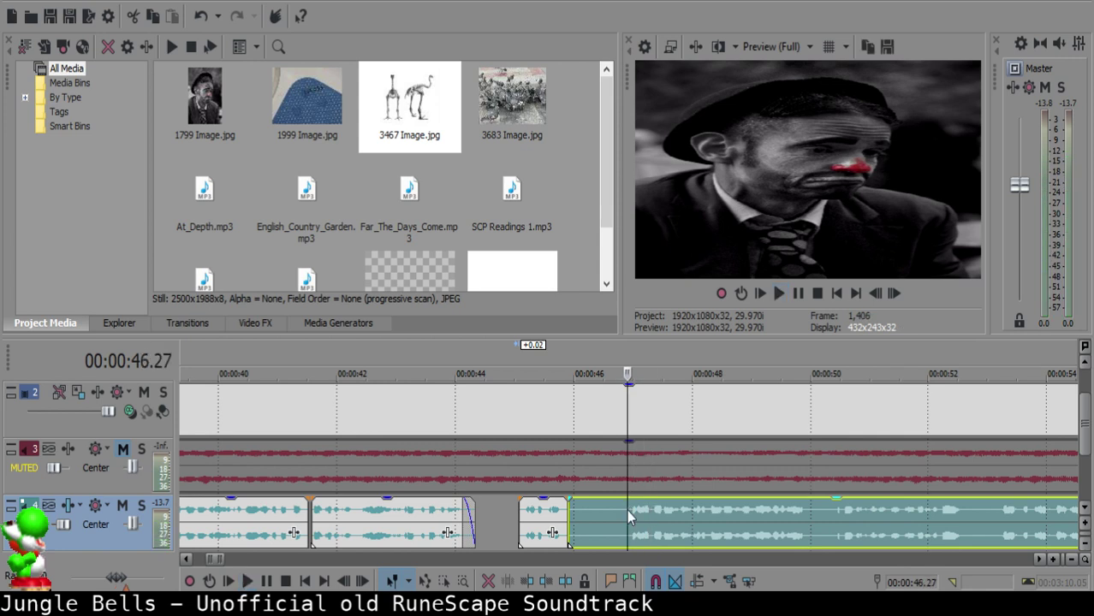
pyautogui.press('s')
pyautogui.click(581, 513)
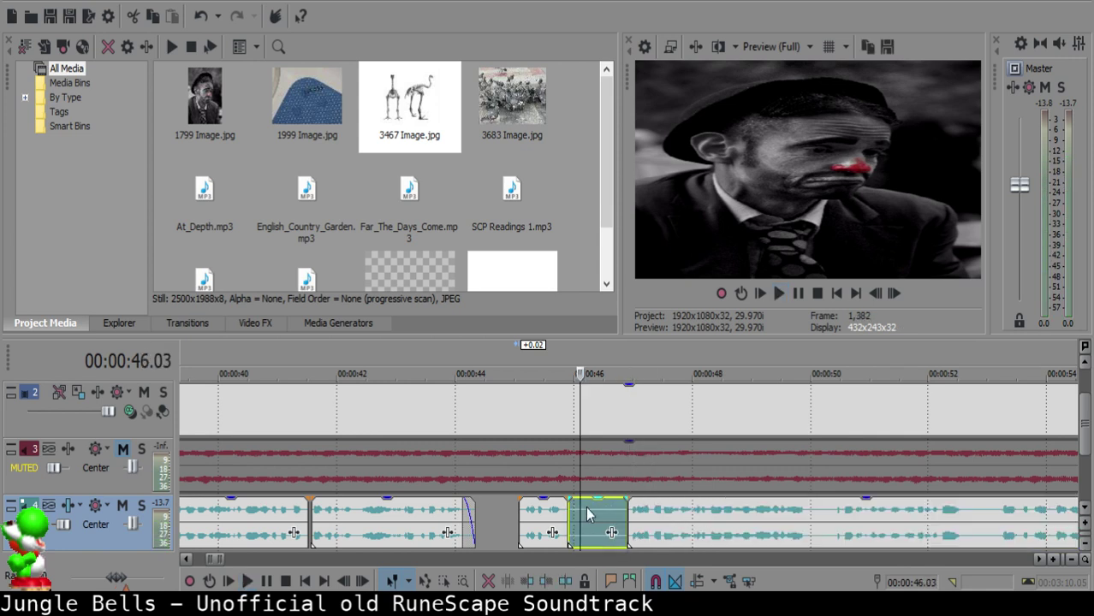
# - Delete the selected pause piece, move the following voice clip 24 frames earlier to about 00:00:46.03, and play the transition
pyautogui.press('Delete')
pyautogui.moveTo(668, 517); pyautogui.dragTo(624, 515)
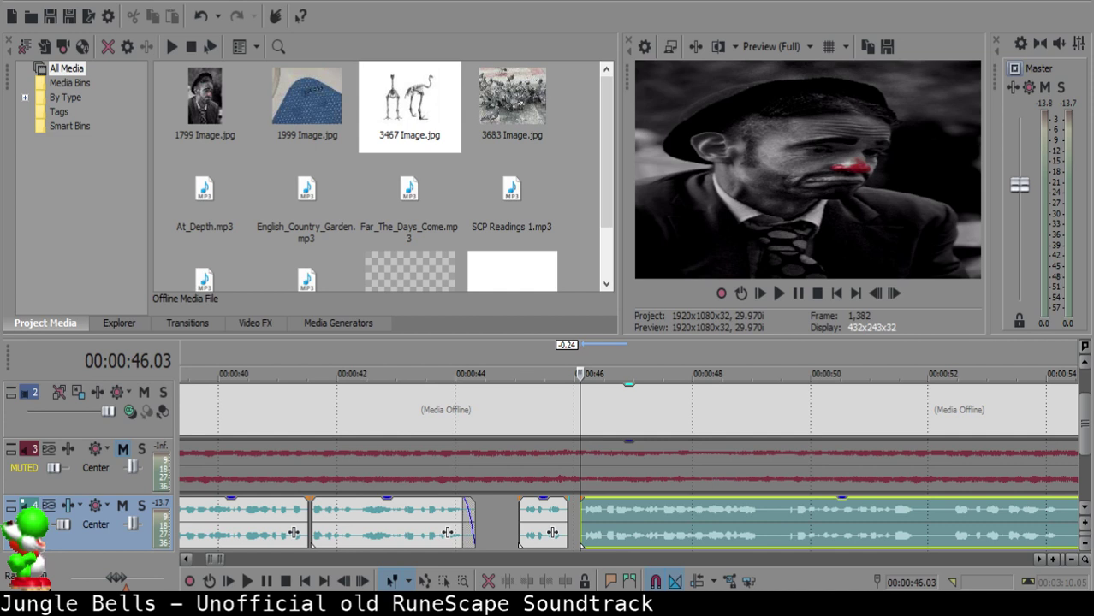
pyautogui.click(524, 526)
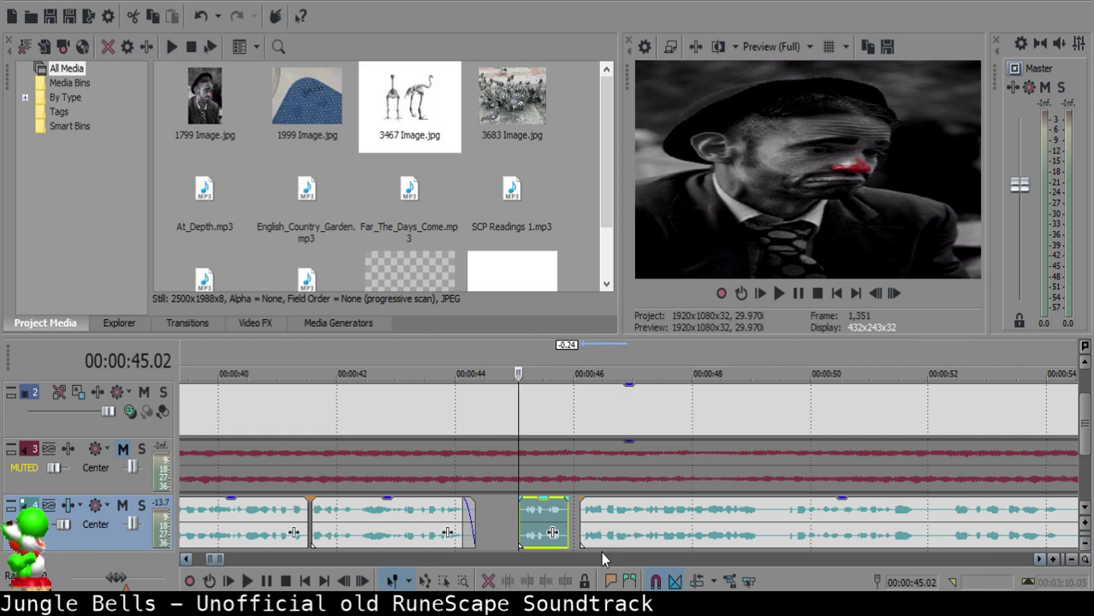
pyautogui.press('space')
pyautogui.scroll(5, 576, 489)
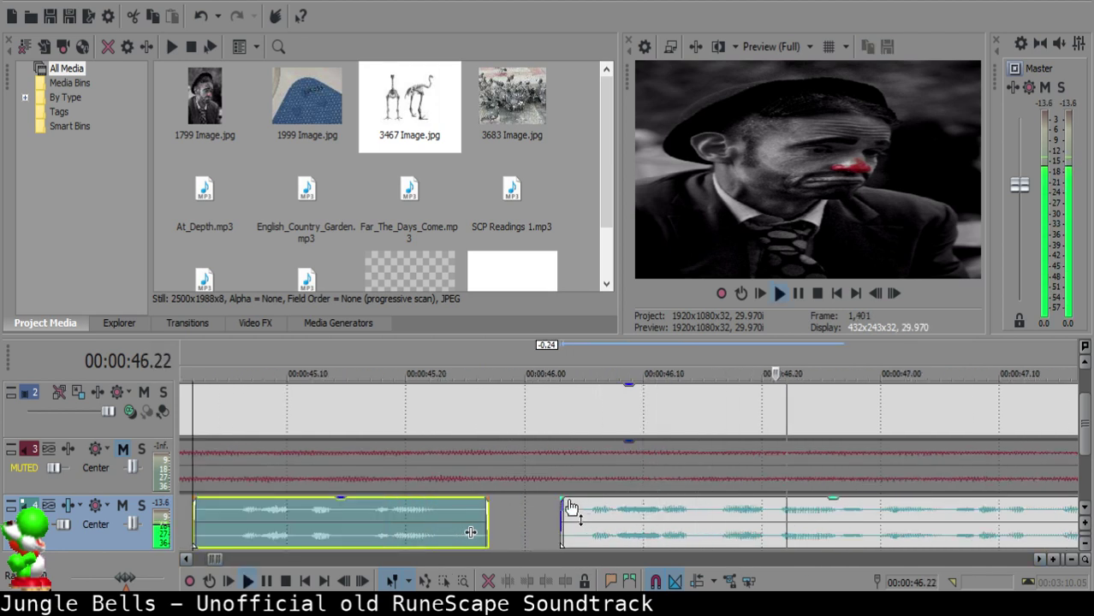
# - Shift the voice clip after the short phrase slightly later to about 00:00:46.05 and replay the transition
pyautogui.click(570, 512)
pyautogui.moveTo(570, 512); pyautogui.dragTo(597, 516)
pyautogui.click(358, 518)
pyautogui.press('space')
pyautogui.press('space')
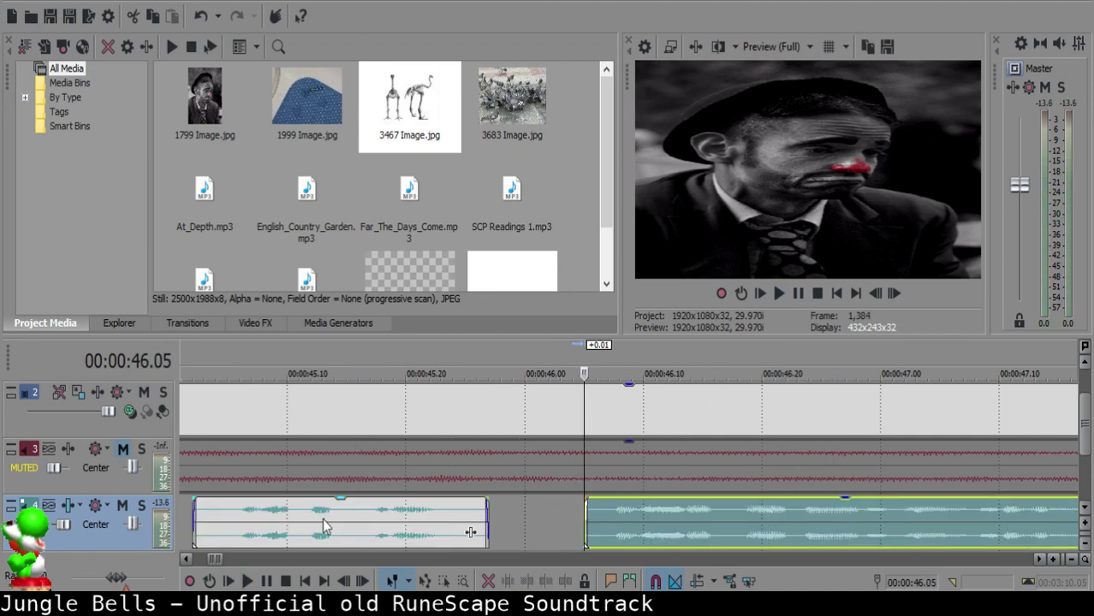
pyautogui.click(239, 518)
pyautogui.press('space')
pyautogui.scroll(-8, 556, 526)
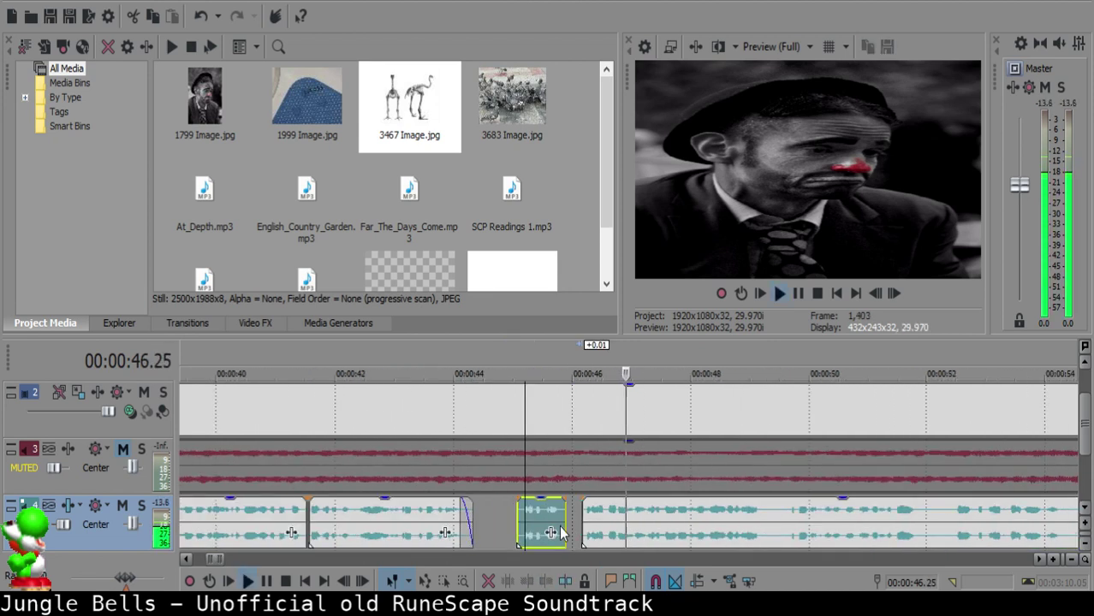
# - Listen for the end of the next phrase and split the voice clip there at about 00:00:49.07
pyautogui.scroll(8, 604, 533)
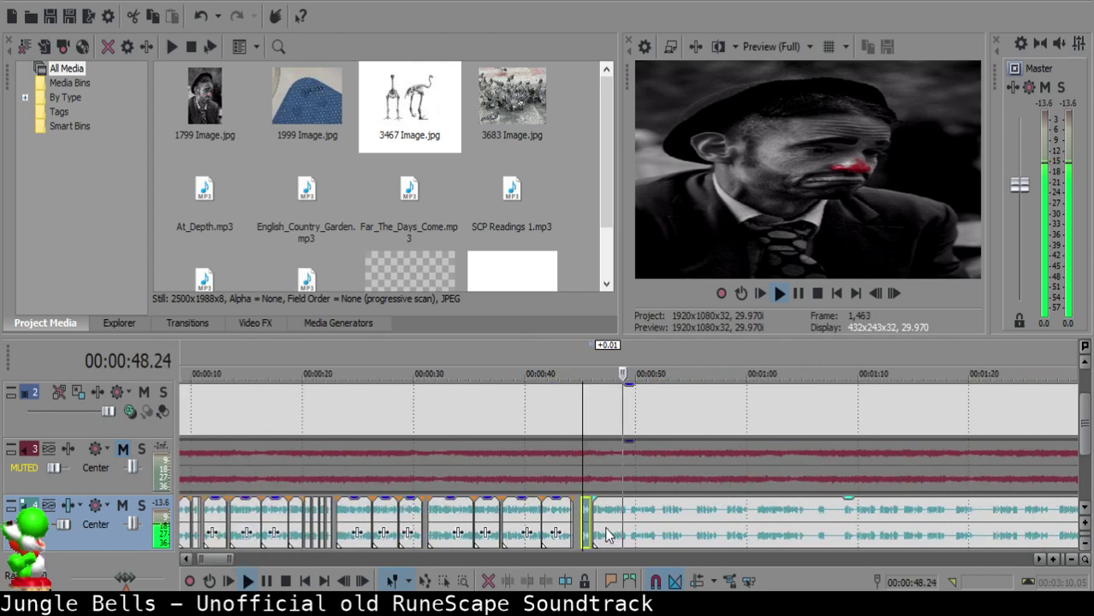
pyautogui.click(637, 518)
pyautogui.press('space')
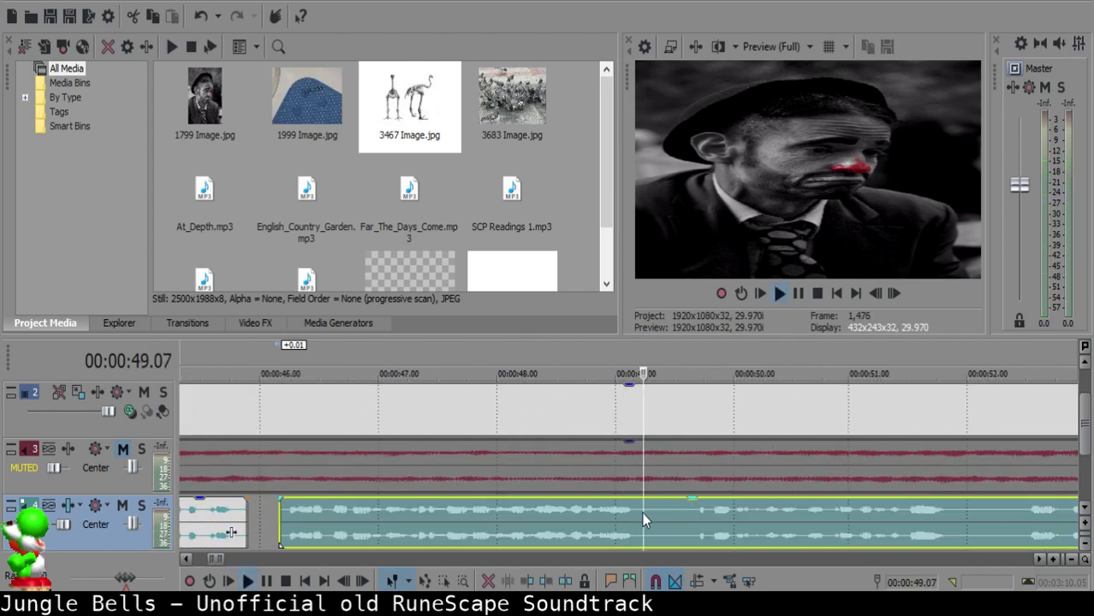
pyautogui.press('space')
pyautogui.press('s')
# - Listen further along the voice-over and split the clip again just before the next phrase at about 00:00:49.20
pyautogui.scroll(-2, 673, 511)
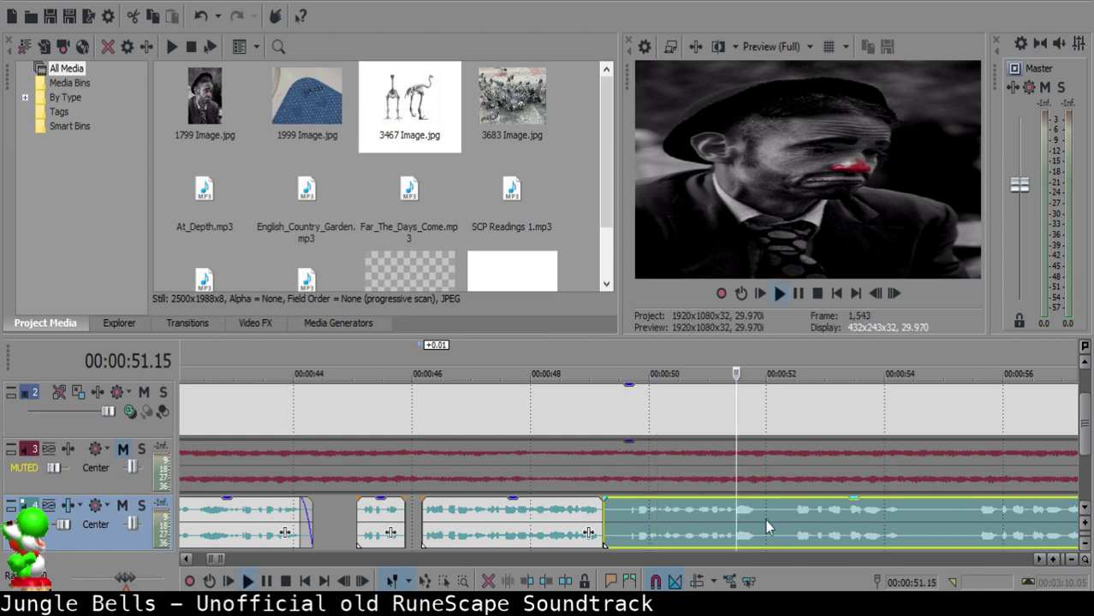
pyautogui.click(974, 511)
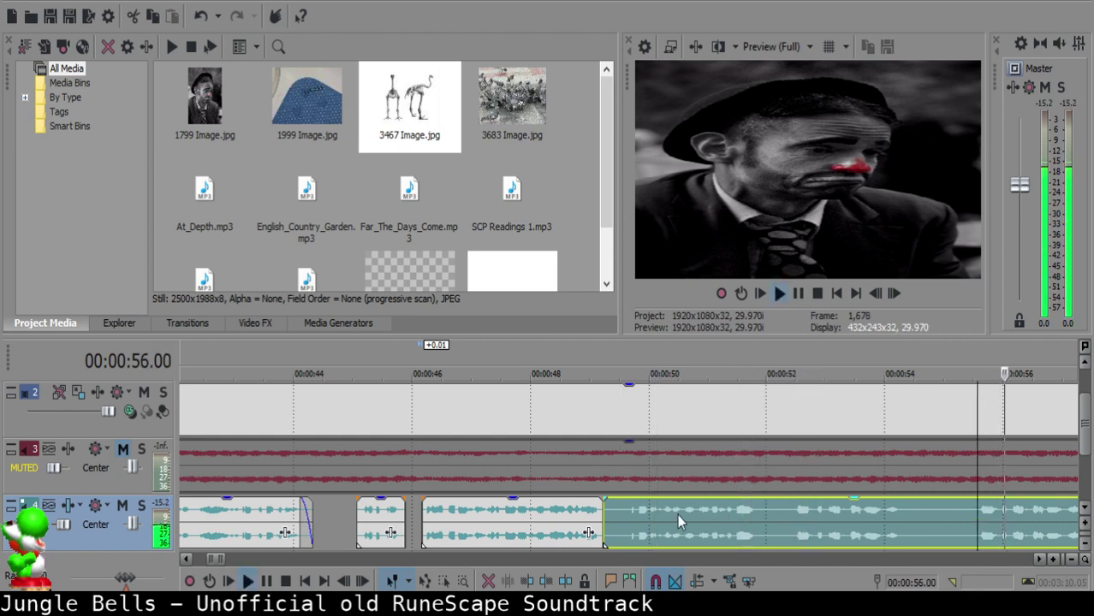
pyautogui.click(629, 513)
pyautogui.press('space')
pyautogui.press('space')
pyautogui.press('s')
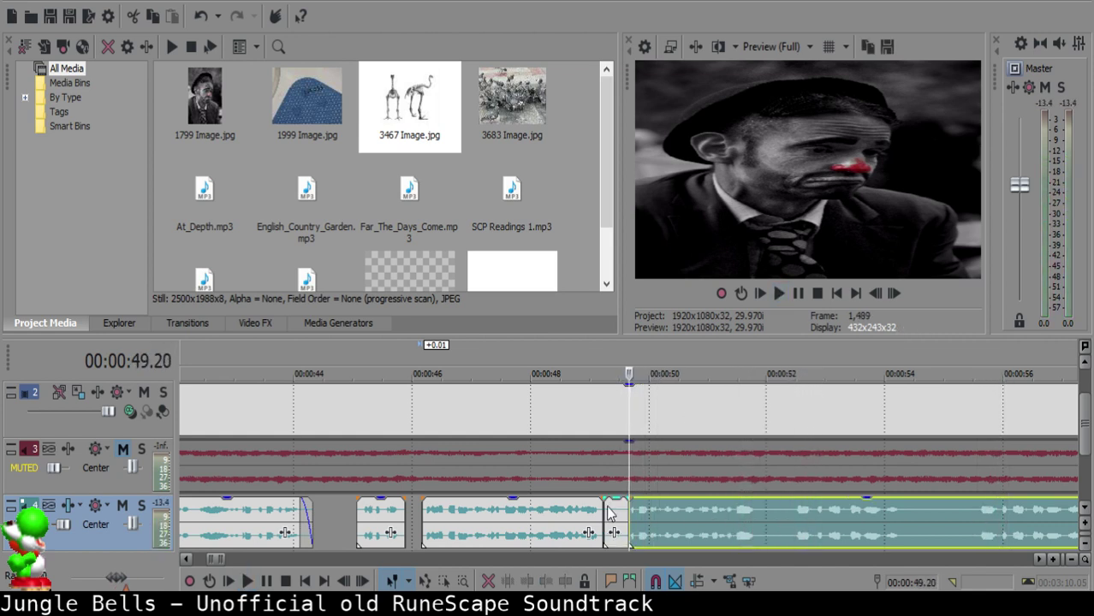
# - Delete the piece between the two splits, move the following voice clip earlier to about 00:00:49.09, and play the transition
pyautogui.click(610, 512)
pyautogui.scroll(4, 642, 514)
pyautogui.scroll(1, 652, 514)
pyautogui.click(628, 507)
pyautogui.press('Delete')
pyautogui.moveTo(895, 522); pyautogui.dragTo(674, 516)
pyautogui.click(445, 519)
pyautogui.press('space')
pyautogui.press('space')
pyautogui.click(384, 516)
pyautogui.press('space')
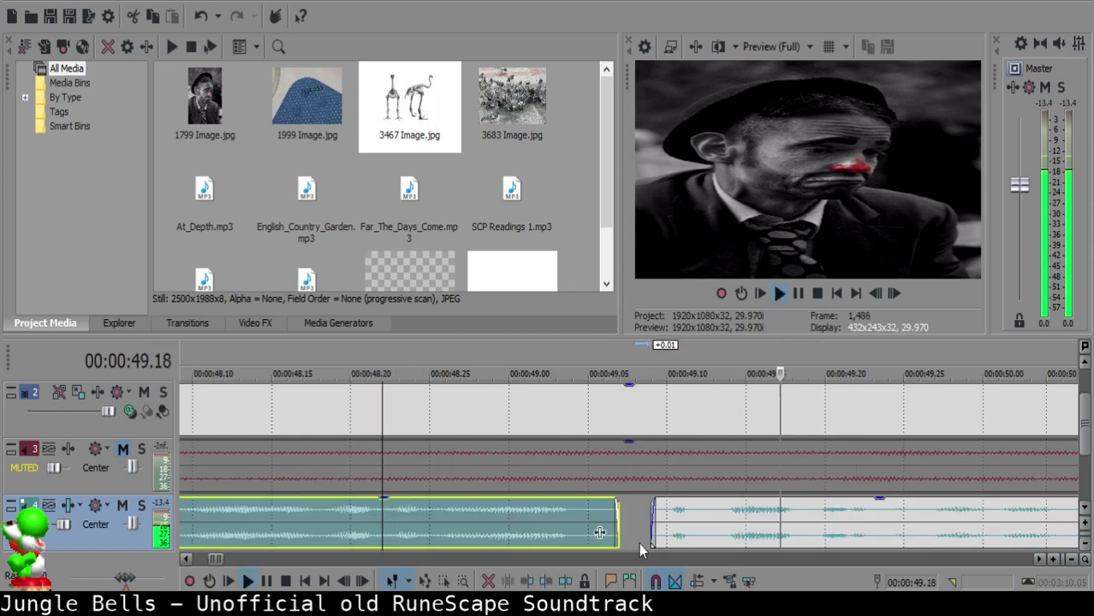
# - Split the voice clip at about 00:00:51.16 and 00:00:51.29 and delete the pause between the splits
pyautogui.scroll(-6, 685, 528)
pyautogui.scroll(5, 675, 525)
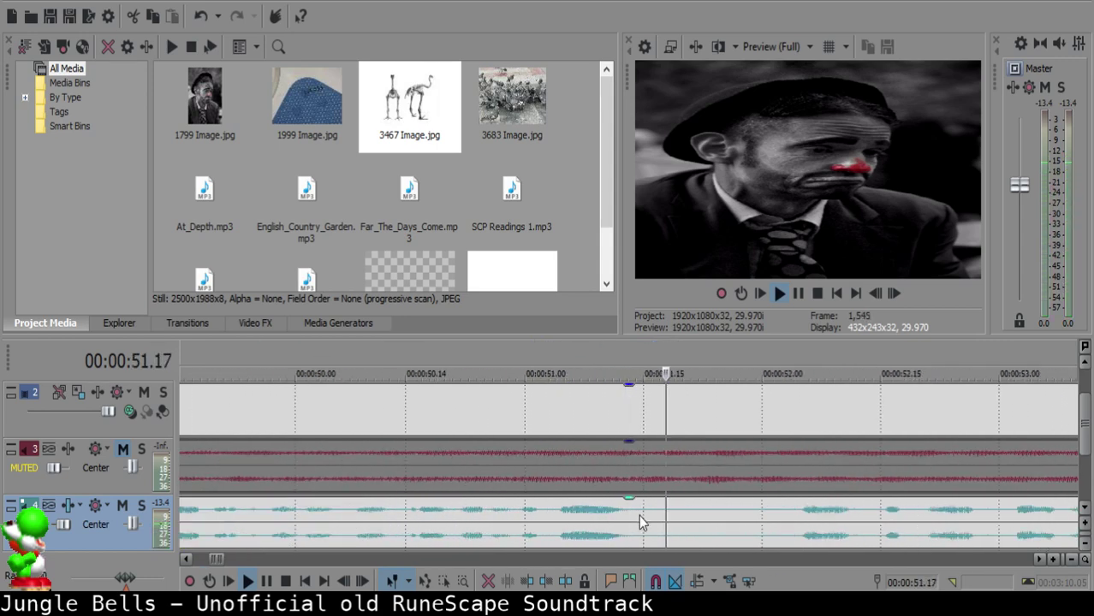
pyautogui.click(649, 515)
pyautogui.press('space')
pyautogui.press('space')
pyautogui.press('s')
pyautogui.press('space')
pyautogui.press('Return')
pyautogui.press('s')
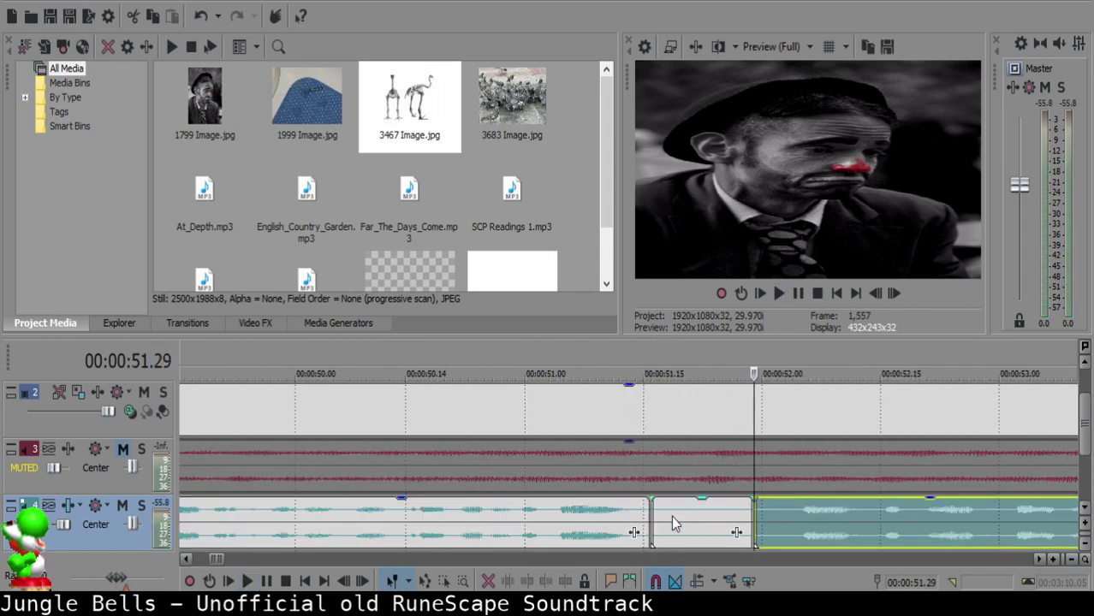
pyautogui.click(675, 516)
pyautogui.press('Delete')
# - Split the phrase in front of the gap at about 00:00:51.03, just before its last word
pyautogui.click(533, 519)
pyautogui.click(547, 518)
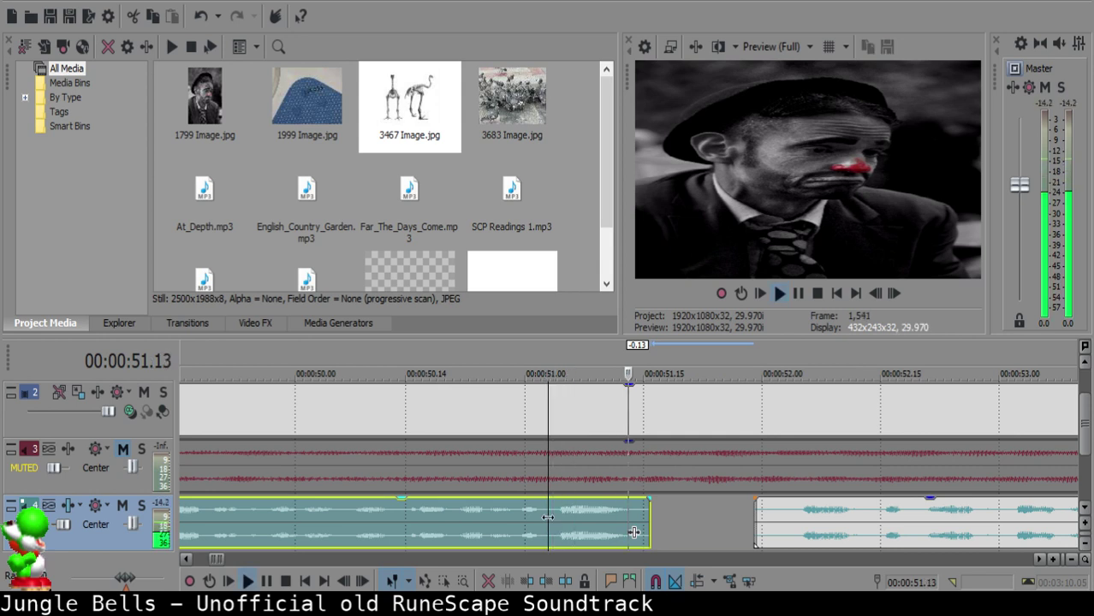
pyautogui.press('s')
# - Try shifting the short last-word piece 7 frames later, play it, and undo the move
pyautogui.moveTo(582, 519); pyautogui.dragTo(637, 519)
pyautogui.click(459, 519)
pyautogui.press('space')
pyautogui.press('Return')
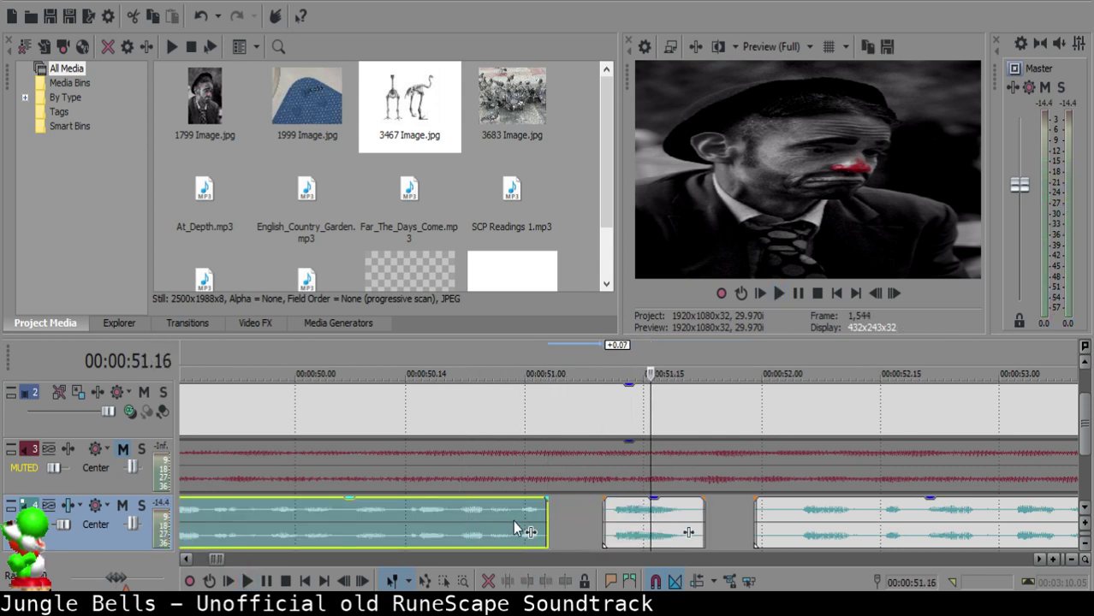
pyautogui.hotkey('ctrl', 'z')
# - Play the voice-over from about 00:00:50.20 through the last-word piece and on into the following clip
pyautogui.click(451, 539)
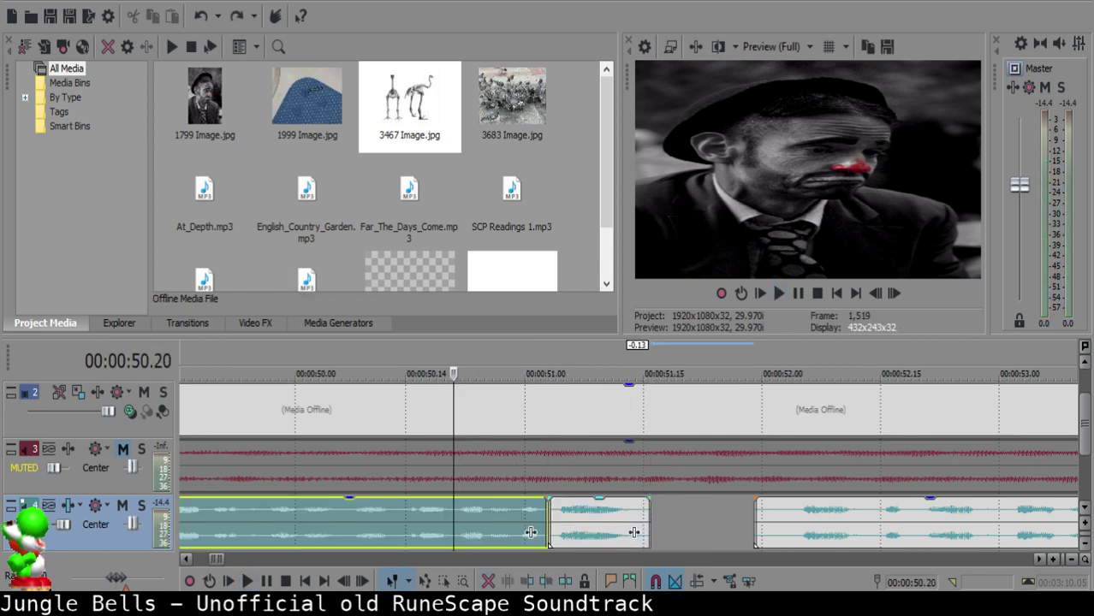
pyautogui.press('space')
pyautogui.press('Return')
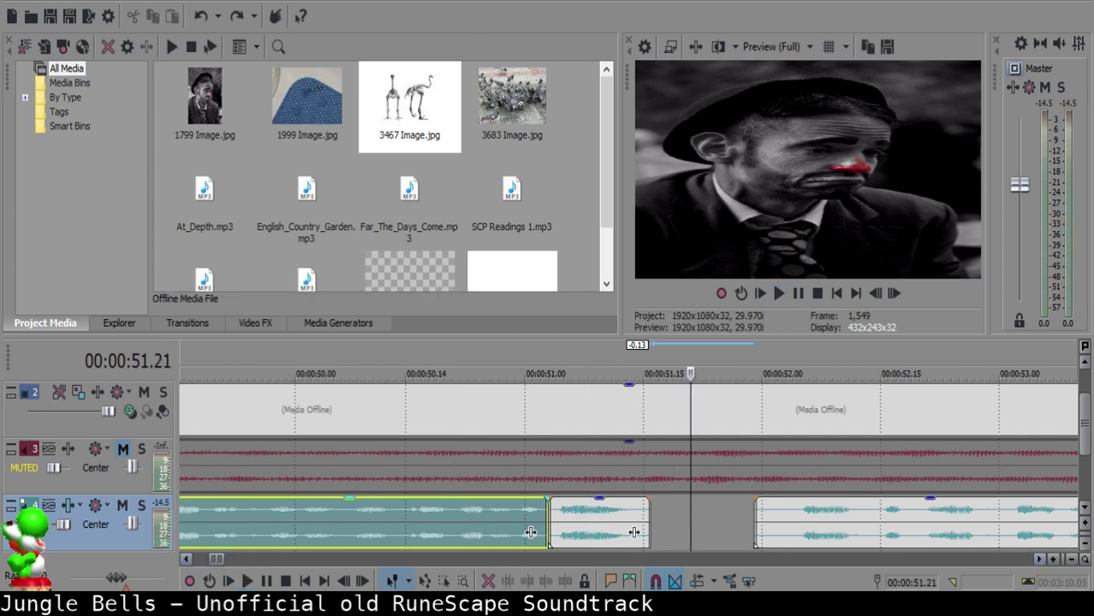
pyautogui.press('space')
pyautogui.scroll(-3, 940, 531)
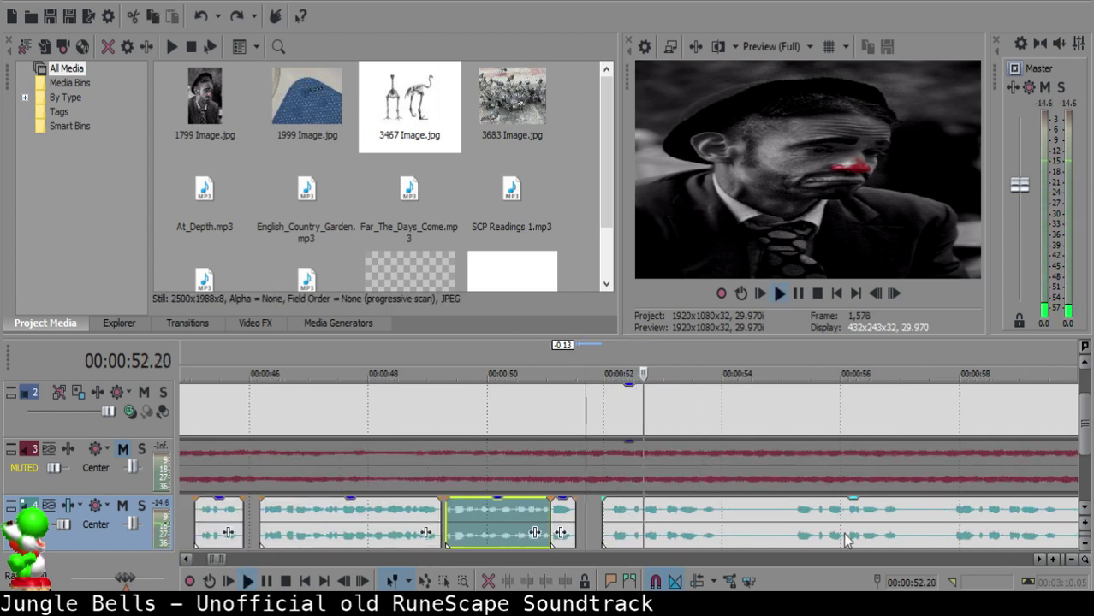
# - Split the voice clip at about 00:00:57.22, before the repeated take, and delete the unwanted piece in front of it
pyautogui.click(939, 530)
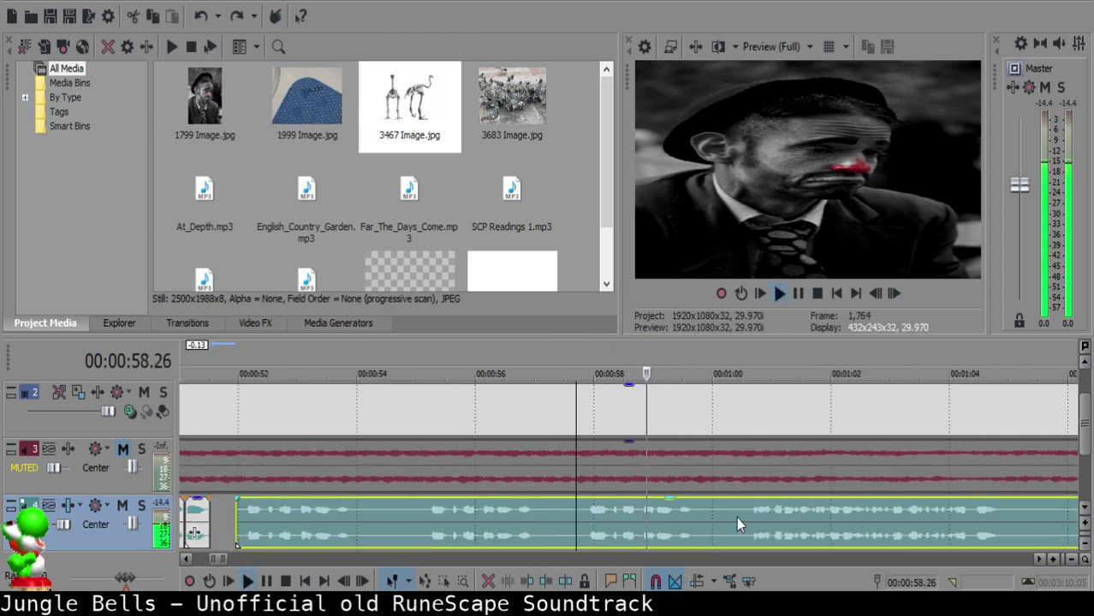
pyautogui.click(577, 518)
pyautogui.press('space')
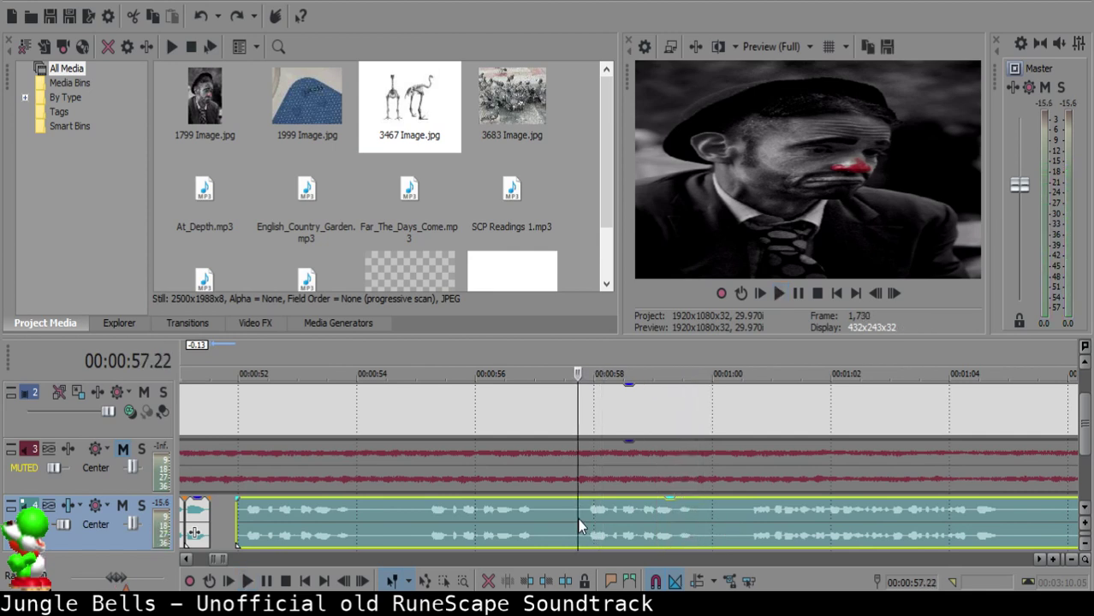
pyautogui.press('s')
pyautogui.click(235, 514)
pyautogui.click(239, 511)
pyautogui.press('Delete')
# - Move the remaining voice clip about 6 seconds earlier to about 00:00:51.21, behind the last-word piece, and play the join
pyautogui.click(220, 507)
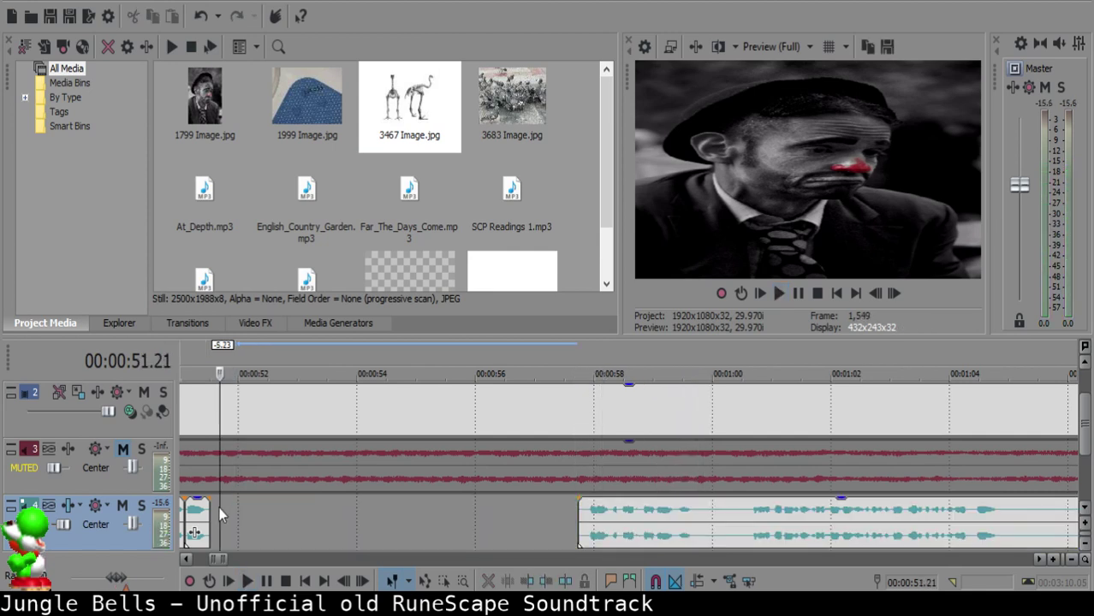
pyautogui.moveTo(654, 520); pyautogui.dragTo(299, 518)
pyautogui.scroll(-3, 575, 512)
pyautogui.click(599, 517)
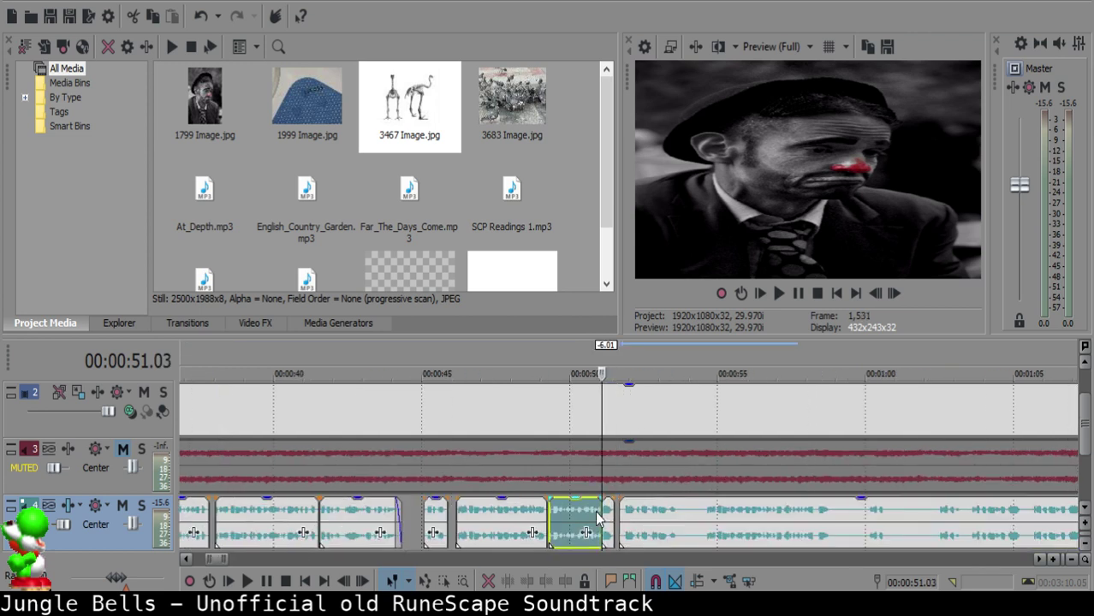
pyautogui.scroll(4, 626, 524)
pyautogui.press('space')
pyautogui.scroll(3, 548, 507)
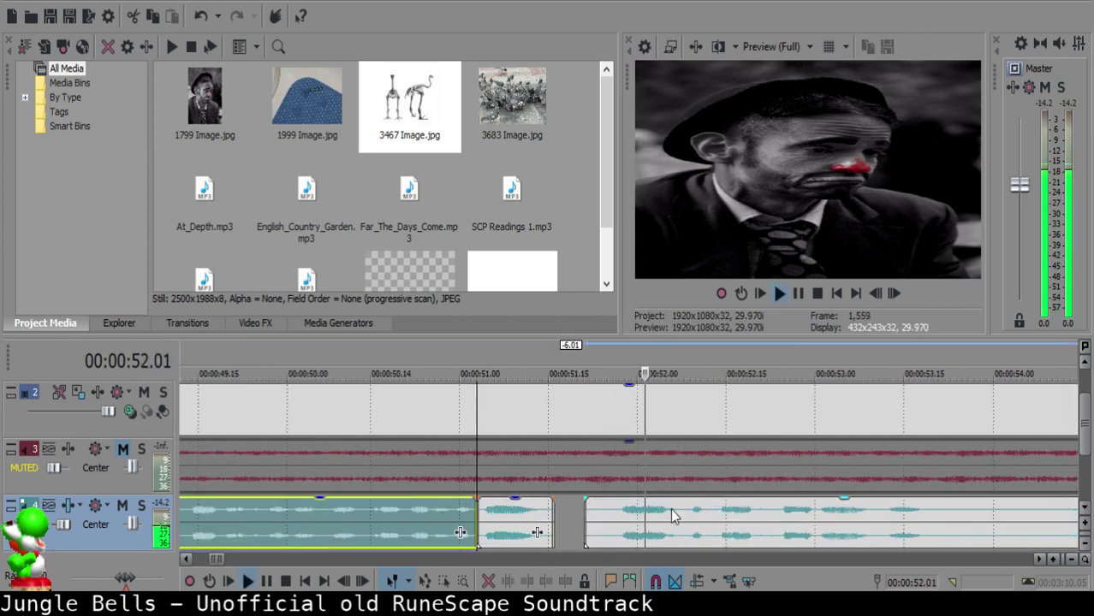
# - Move the voice clip after the last-word piece 3 frames earlier to about 00:00:51.18 and replay the join
pyautogui.click(565, 508)
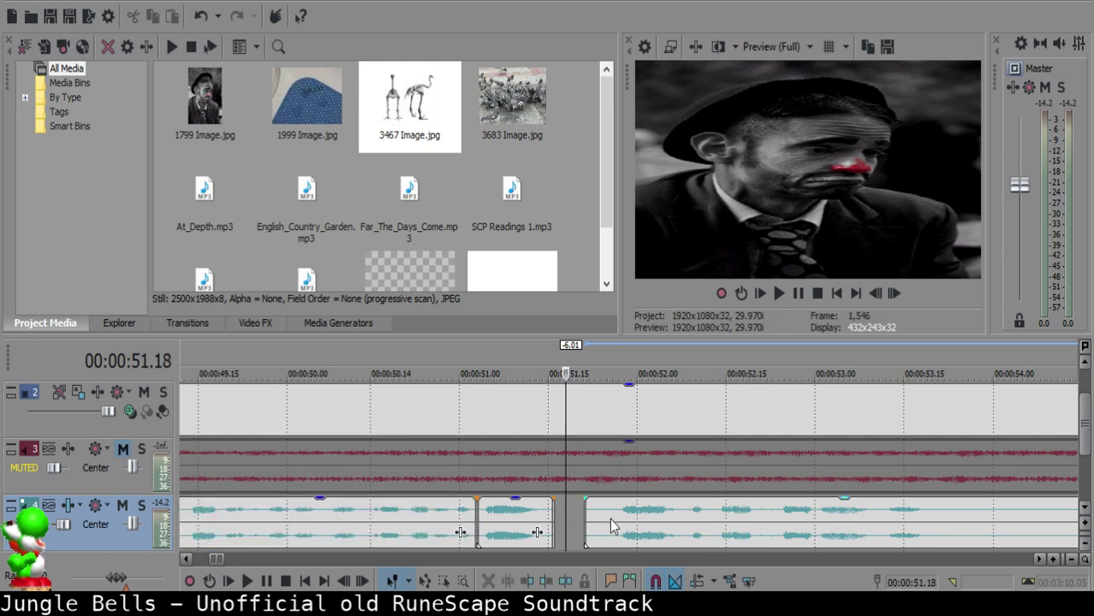
pyautogui.moveTo(612, 520); pyautogui.dragTo(597, 515)
pyautogui.click(442, 517)
pyautogui.press('space')
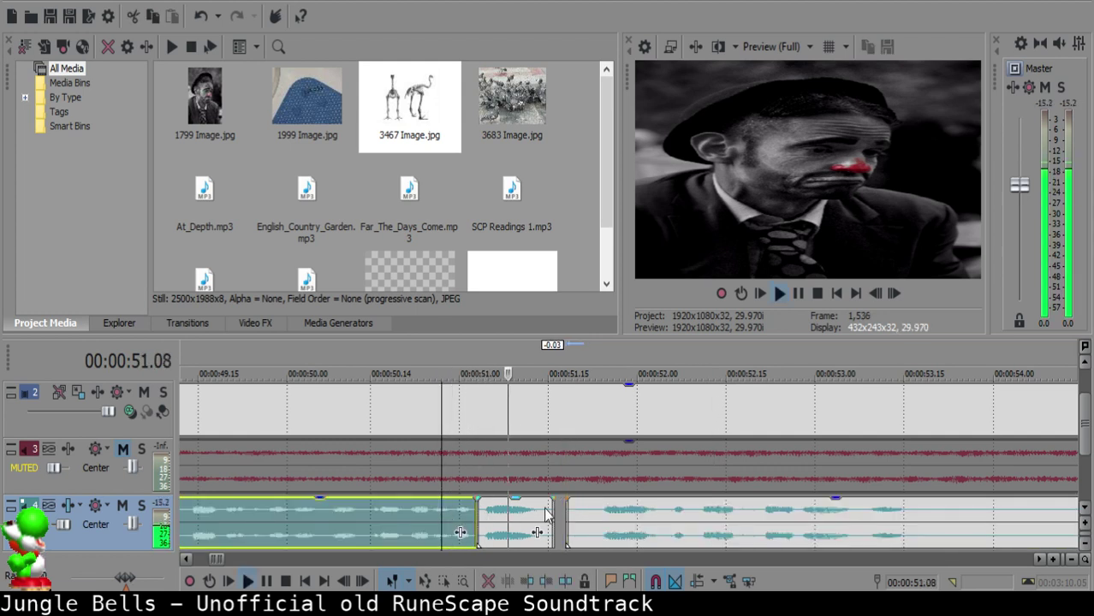
pyautogui.press('Return')
# - Move the same voice clip 2 more frames earlier, flush against the last-word piece at about 00:00:51.16, and replay it
pyautogui.moveTo(579, 516); pyautogui.dragTo(565, 515)
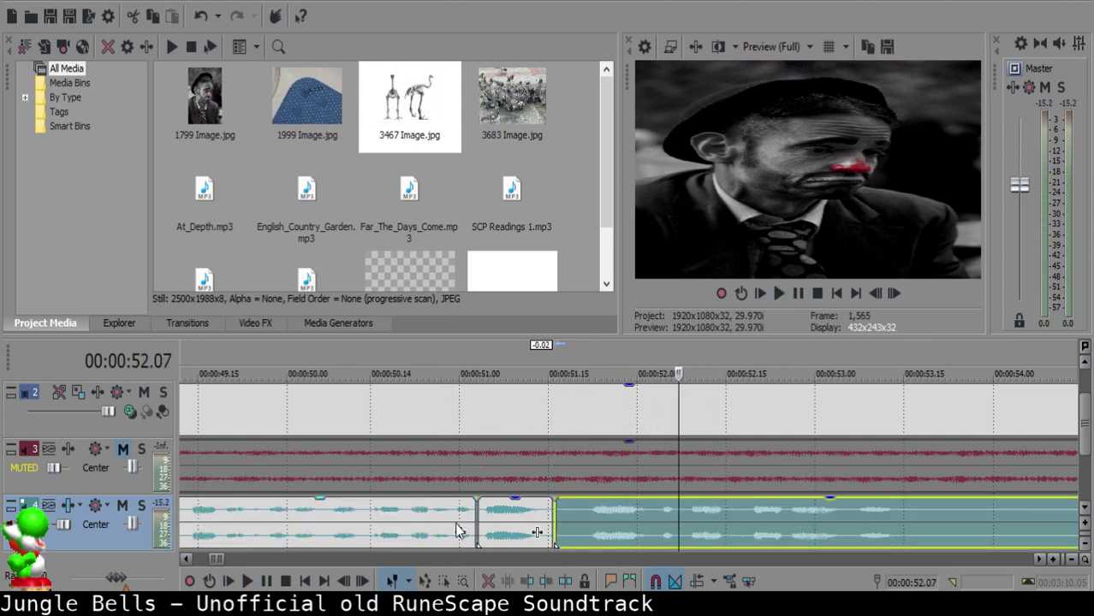
pyautogui.click(459, 531)
pyautogui.press('space')
pyautogui.scroll(-5, 659, 510)
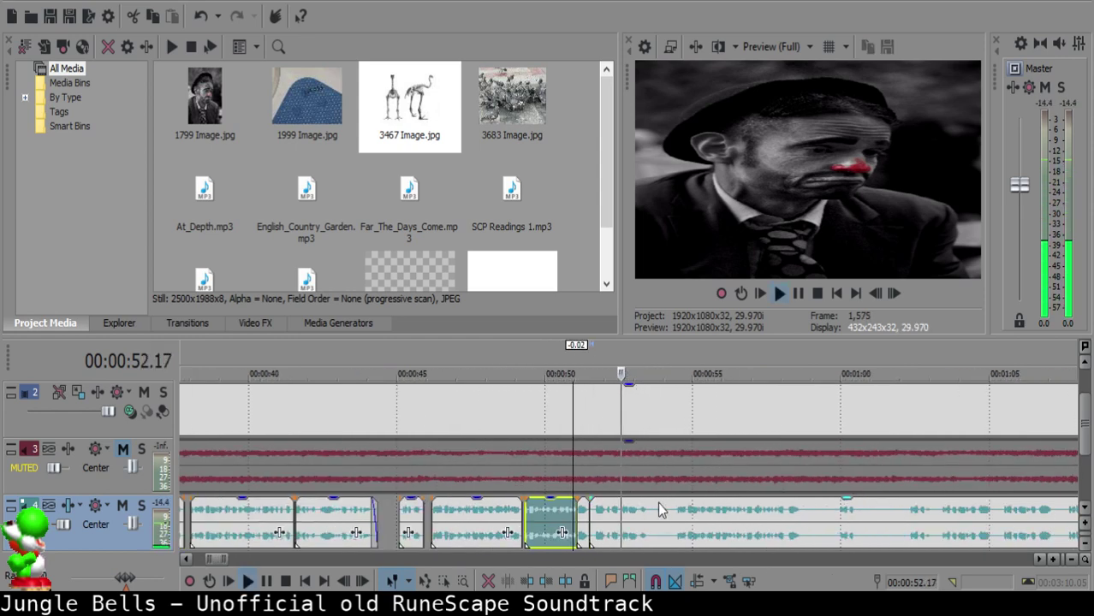
# - Listen for the end of the phrase and split the voice clip after it at about 00:00:53.15
pyautogui.scroll(5, 650, 509)
pyautogui.click(640, 508)
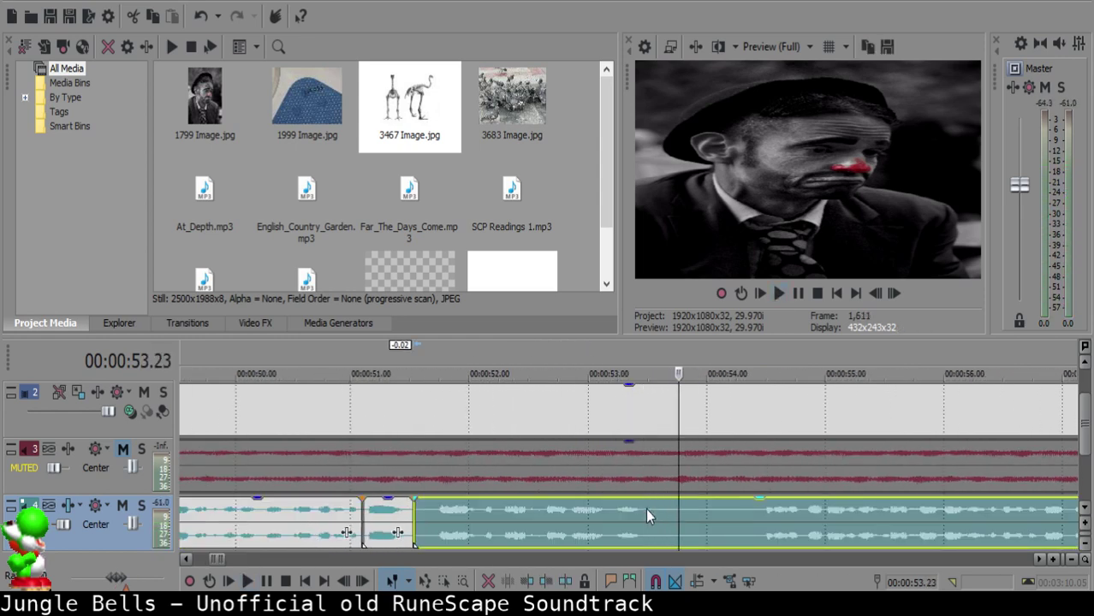
pyautogui.click(648, 509)
pyautogui.press('space')
pyautogui.press('Return')
pyautogui.click(648, 510)
pyautogui.press('s')
# - Listen ahead in the voice-over and split the clip just before the next speech at about 00:00:54.13
pyautogui.click(754, 524)
pyautogui.press('space')
pyautogui.scroll(-4, 752, 523)
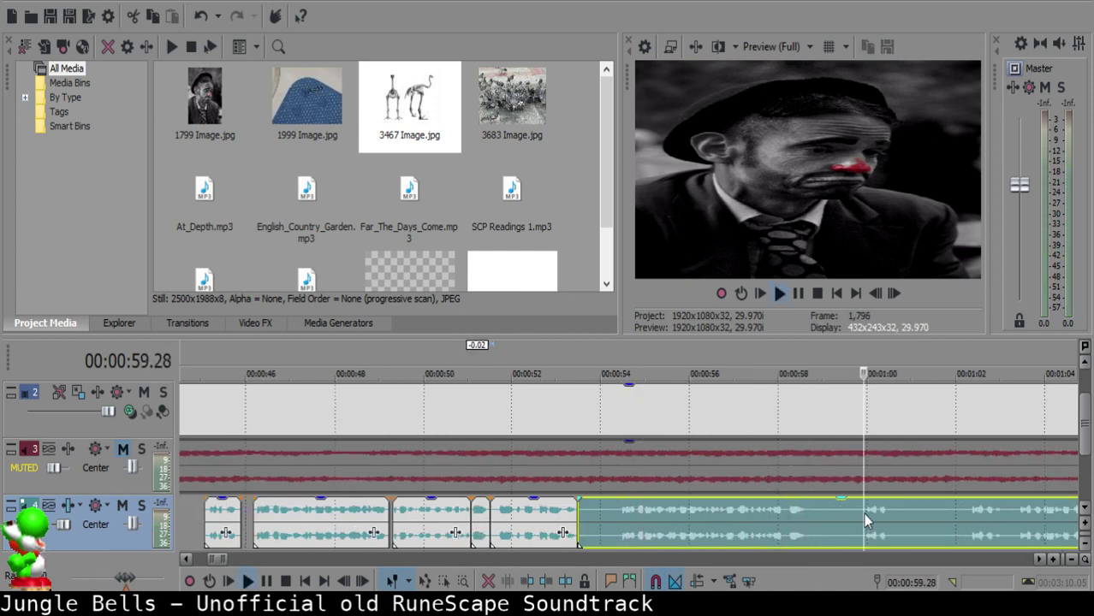
pyautogui.click(979, 520)
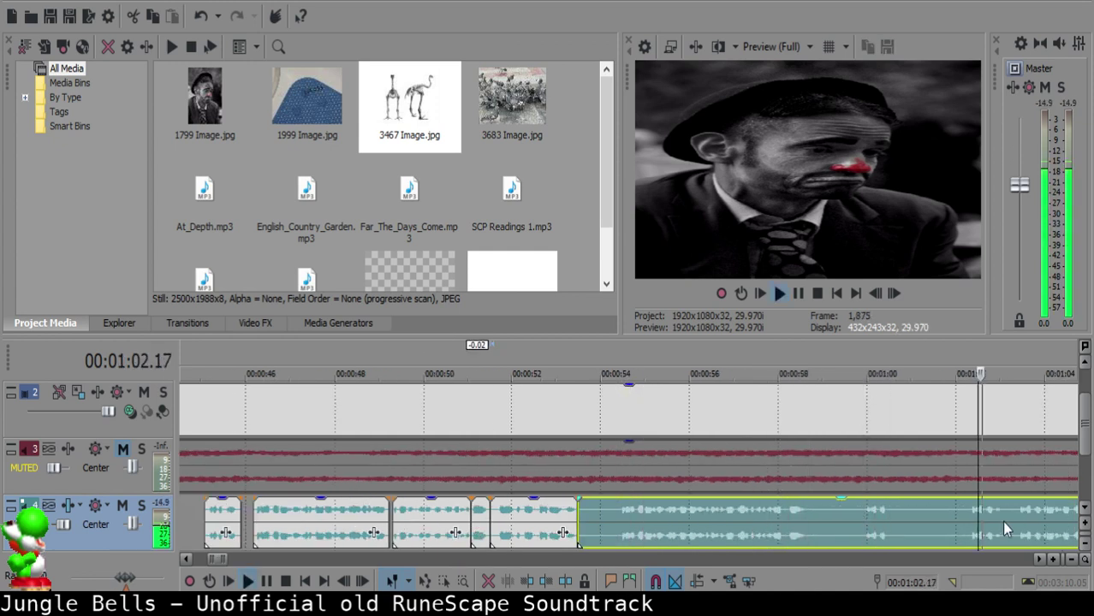
pyautogui.click(618, 513)
pyautogui.press('space')
pyautogui.press('s')
# - Delete the pause piece between the splits and move the following voice clip 13 frames earlier to 00:00:54.00
pyautogui.click(602, 512)
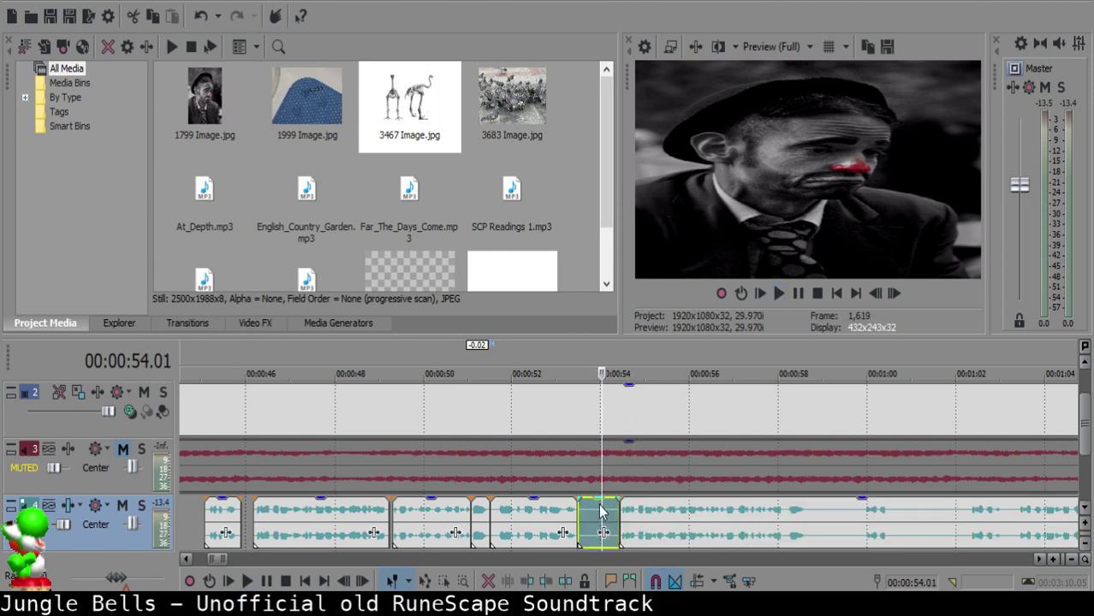
pyautogui.press('Left')
pyautogui.press('Left')
pyautogui.scroll(4, 617, 509)
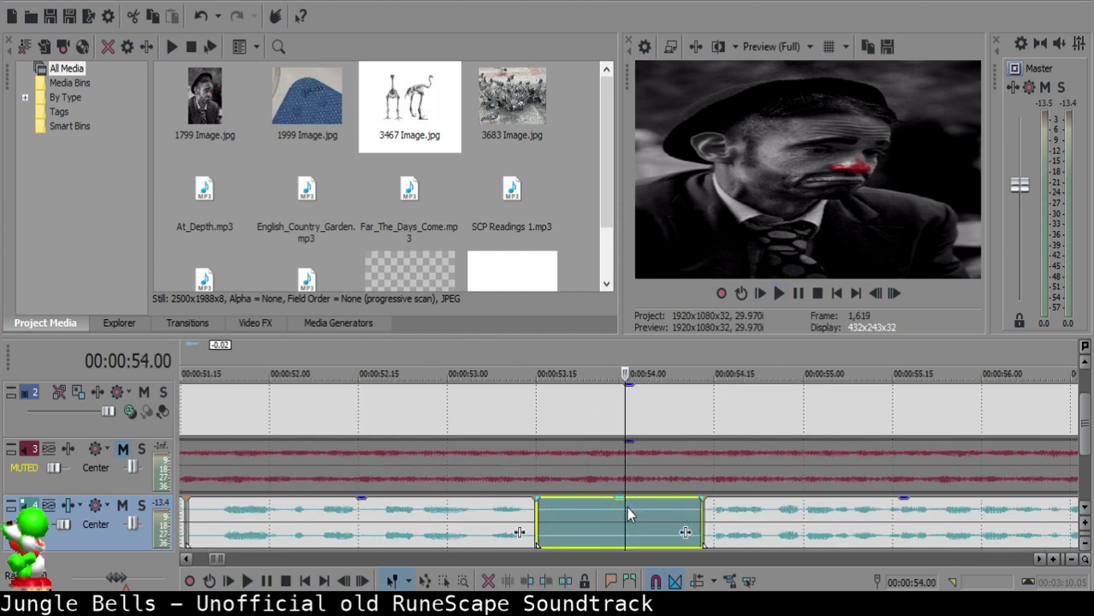
pyautogui.scroll(-4, 627, 513)
pyautogui.press('Delete')
pyautogui.moveTo(684, 514); pyautogui.dragTo(660, 516)
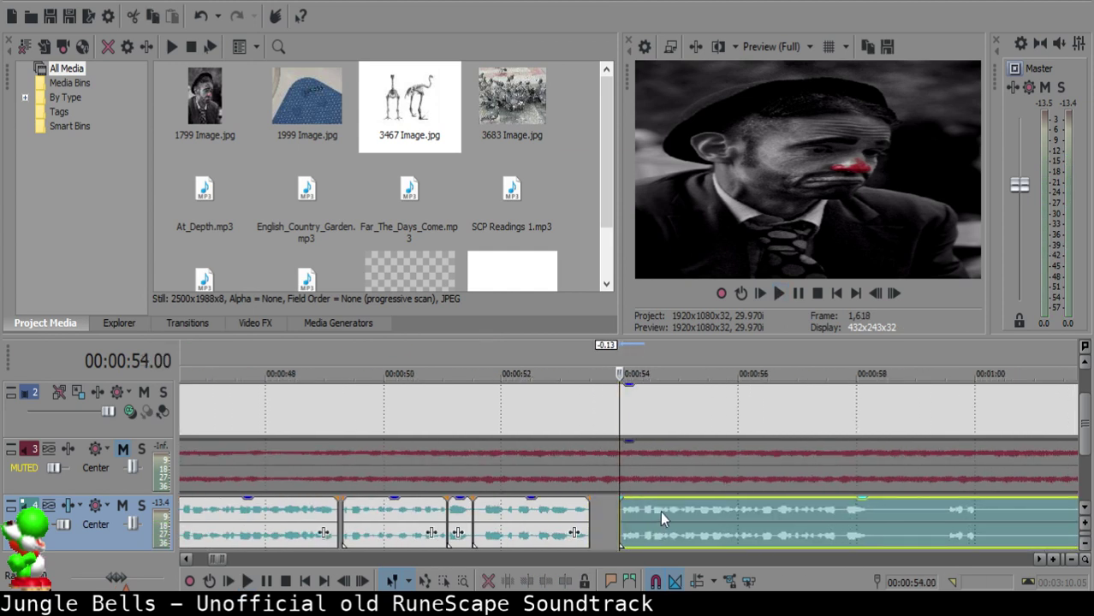
# - Fade out the end of the voice clip ending at 00:00:53.15 from about 00:00:53.06 and replay it
pyautogui.click(559, 522)
pyautogui.press('space')
pyautogui.scroll(4, 582, 513)
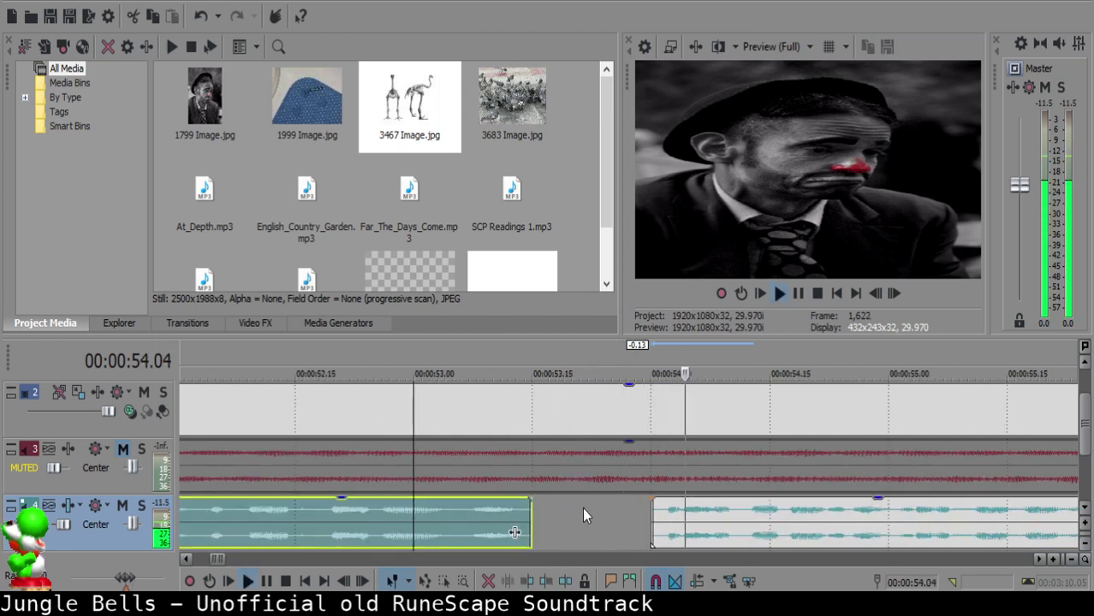
pyautogui.moveTo(529, 497); pyautogui.dragTo(460, 498)
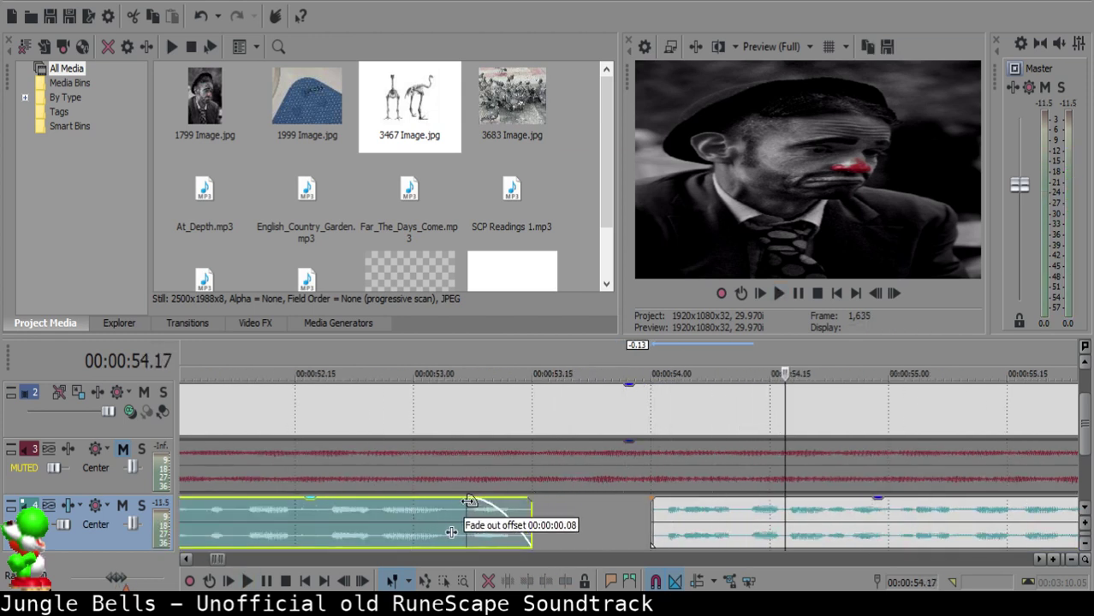
pyautogui.click(309, 524)
pyautogui.press('space')
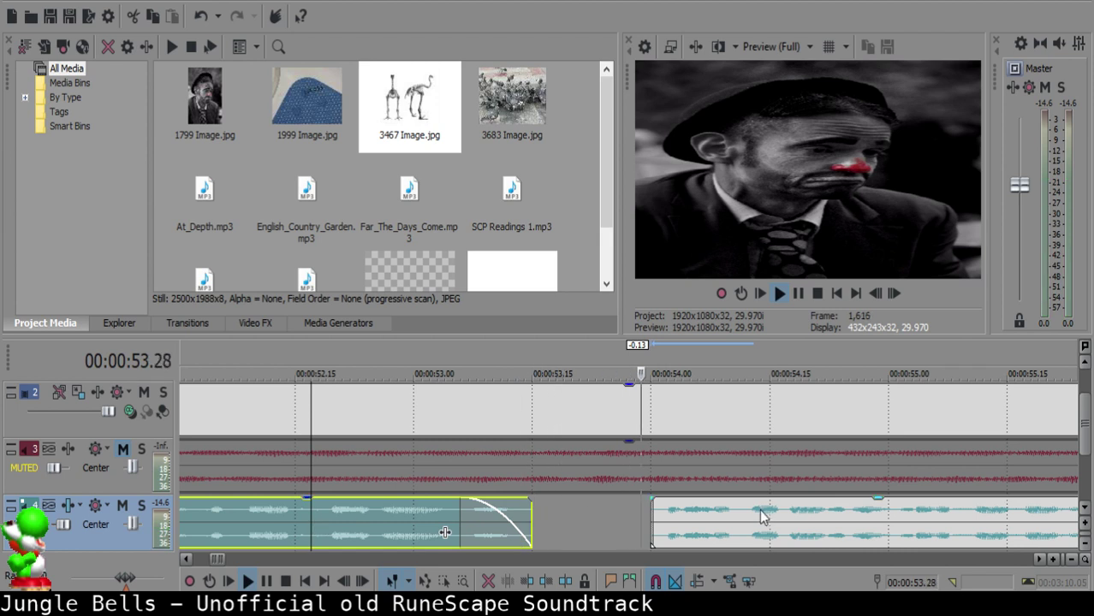
# - Move the voice clip starting at 00:00:54.00 one frame later and replay the transition into it
pyautogui.moveTo(659, 508); pyautogui.dragTo(674, 511)
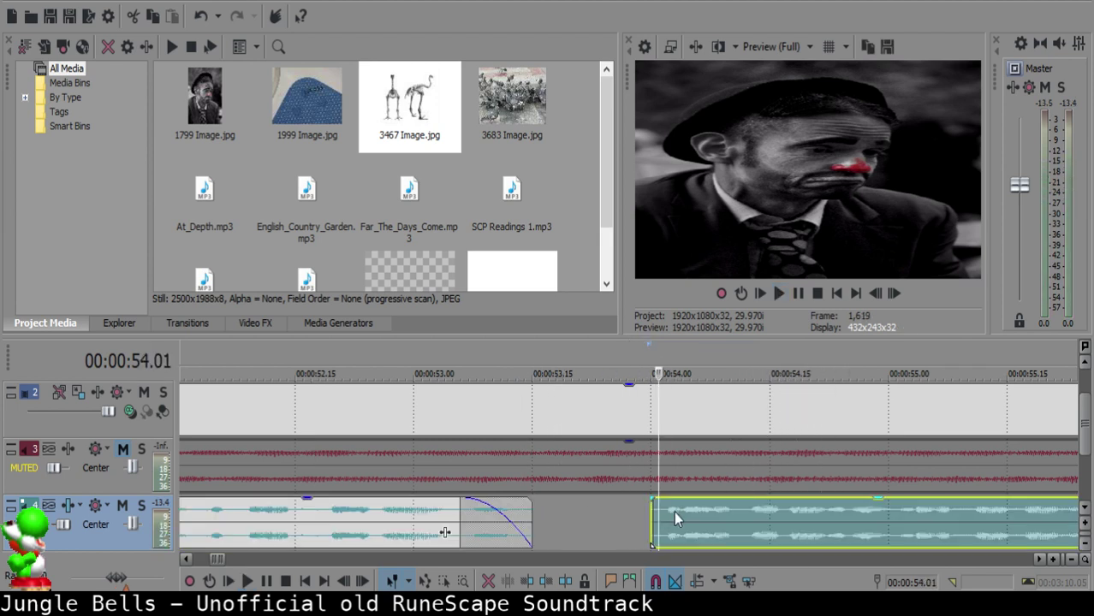
pyautogui.click(324, 542)
pyautogui.press('space')
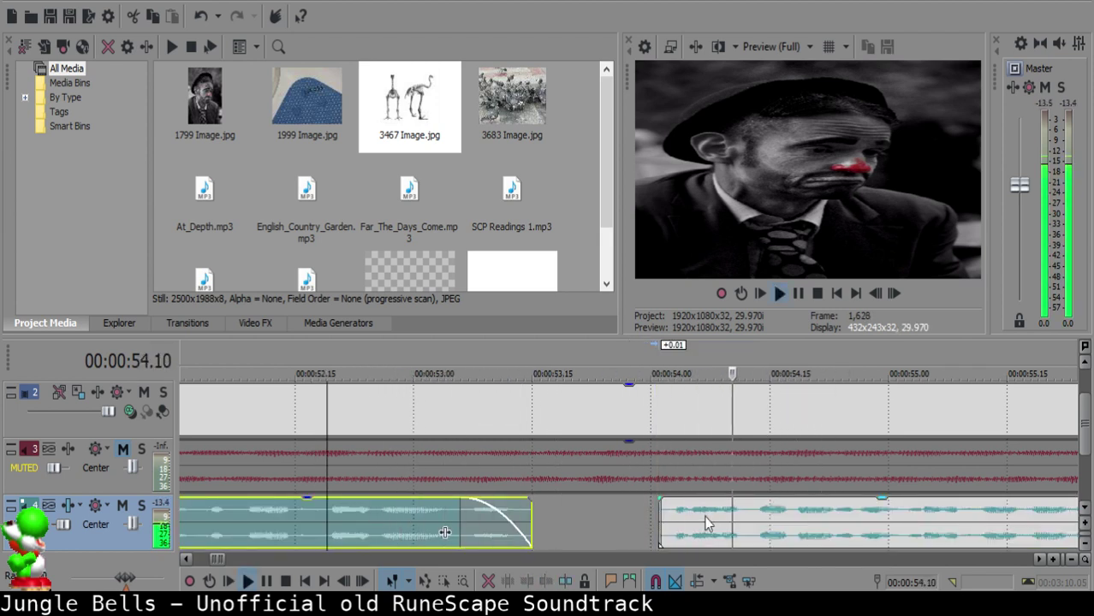
# - Listen for the end of the phrase and split the voice clip after it at about 00:00:58.12
pyautogui.scroll(-10, 708, 521)
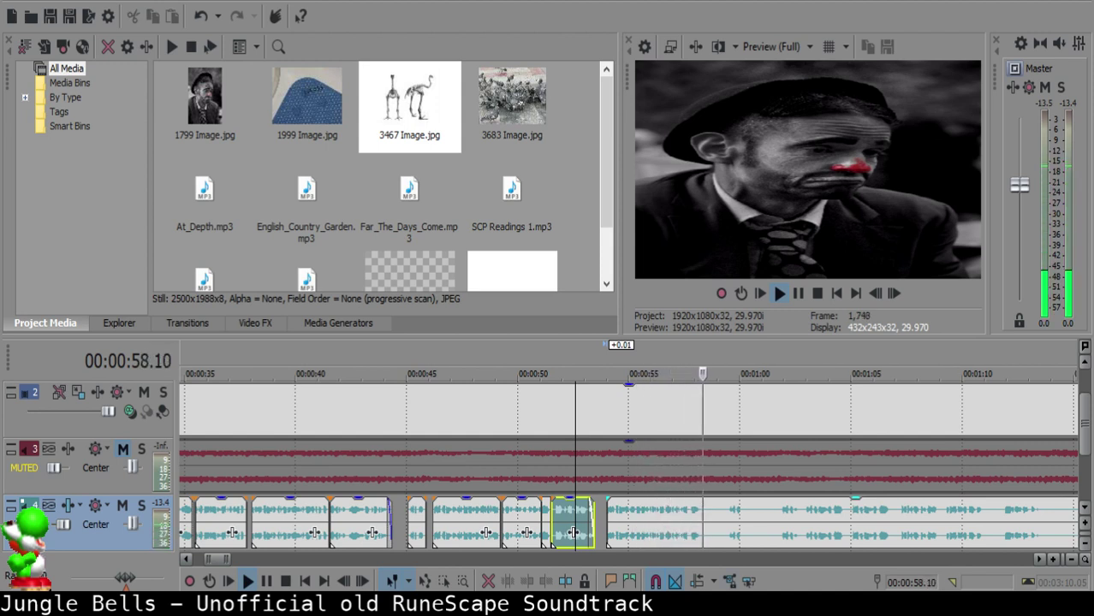
pyautogui.click(694, 524)
pyautogui.scroll(5, 701, 512)
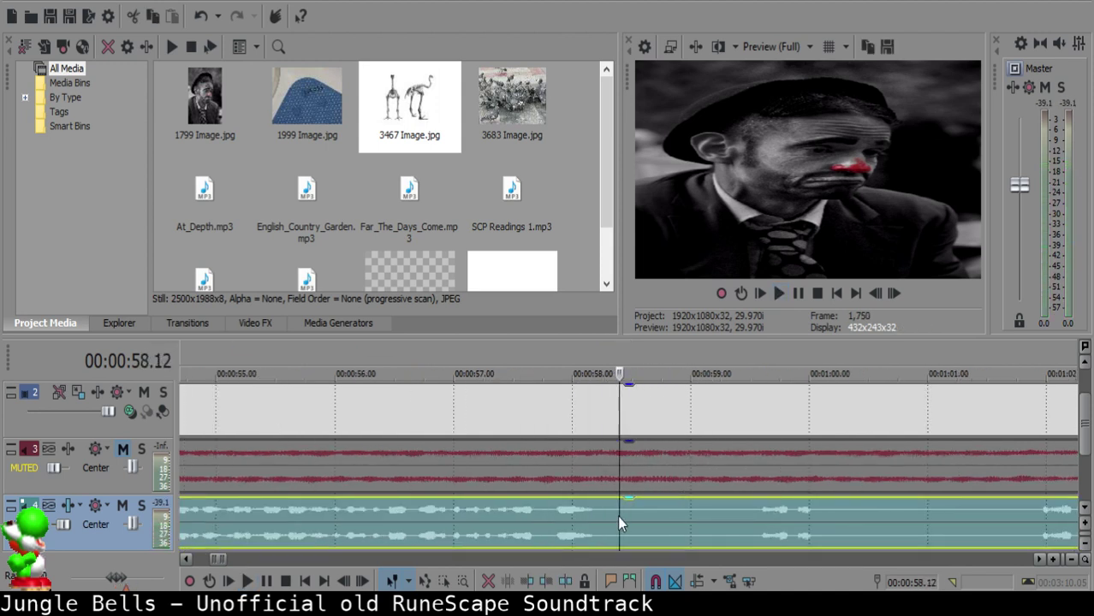
pyautogui.click(618, 516)
pyautogui.press('s')
# - Listen ahead through the following takes and split the voice clip before the take to keep at 00:01:04.29
pyautogui.click(813, 517)
pyautogui.press('space')
pyautogui.scroll(-3, 809, 517)
pyautogui.click(593, 516)
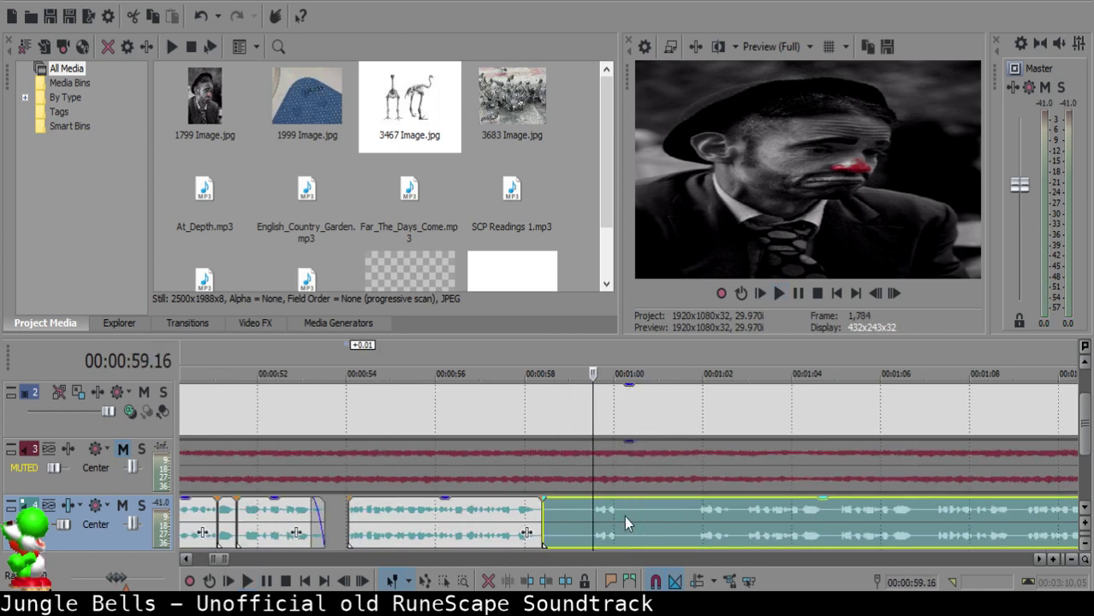
pyautogui.click(697, 513)
pyautogui.click(839, 524)
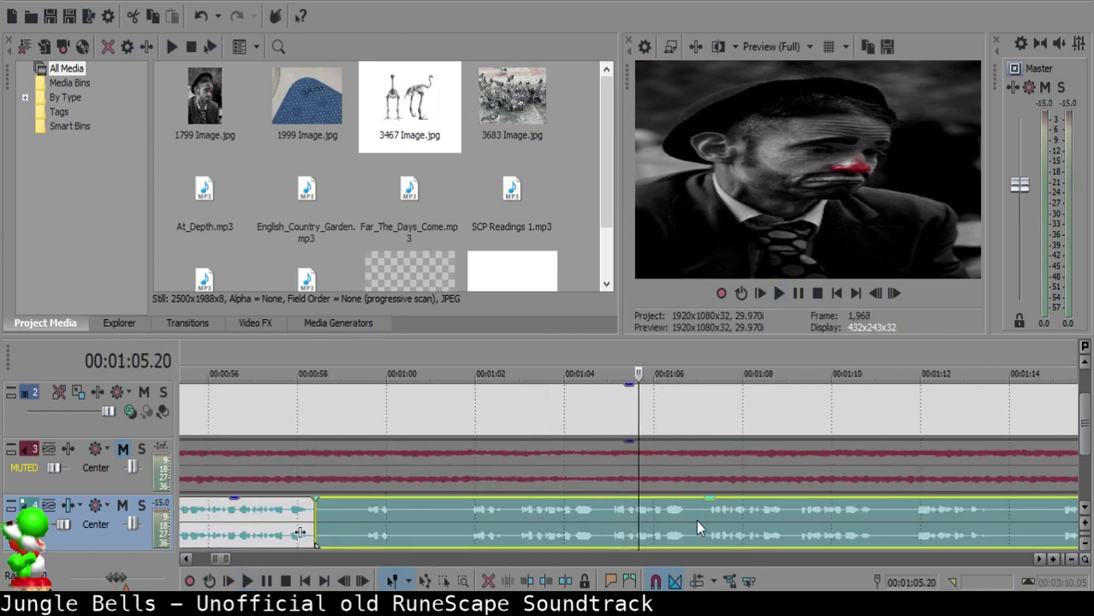
pyautogui.click(697, 521)
pyautogui.click(800, 520)
pyautogui.click(606, 517)
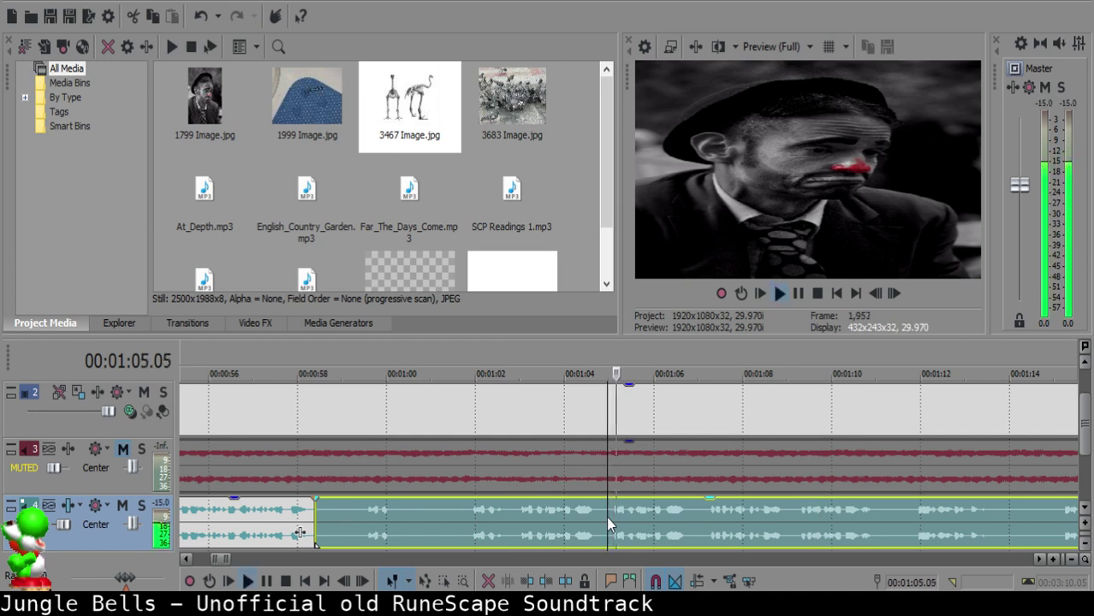
pyautogui.press('space')
pyautogui.press('s')
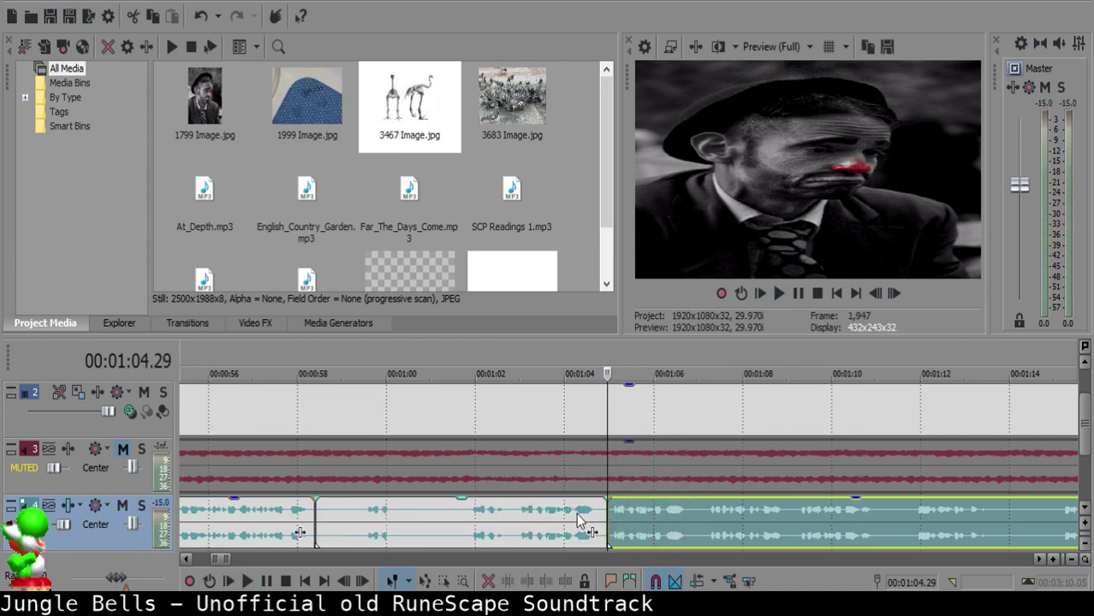
# - Replay the end of the piece between the last two splits, from 00:00:58.12 to 00:01:04.29, and delete that piece
pyautogui.click(511, 512)
pyautogui.press('space')
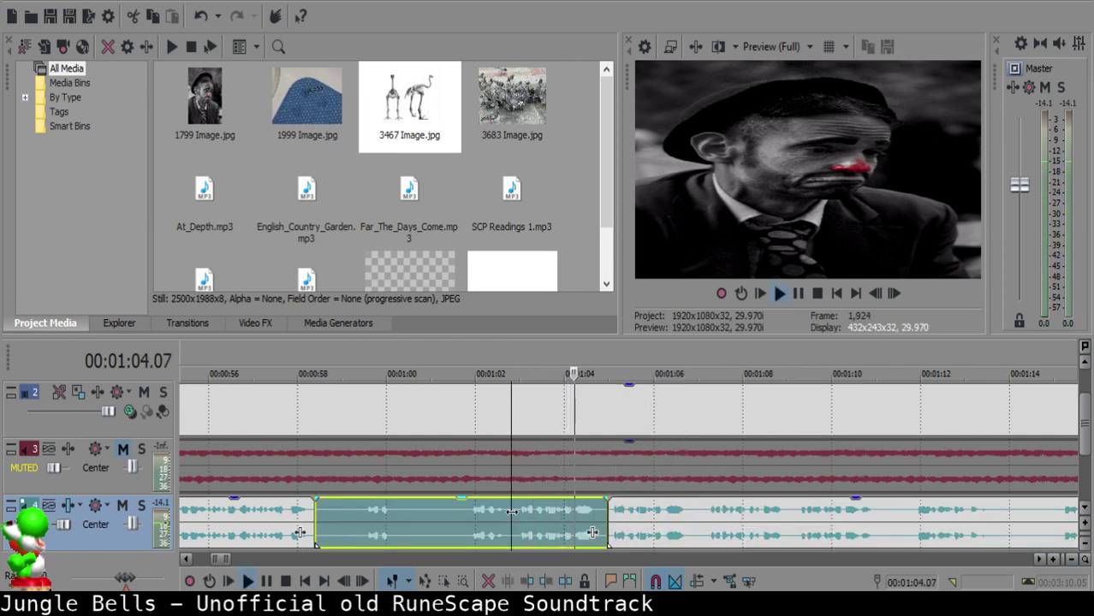
pyautogui.click(333, 513)
pyautogui.click(328, 515)
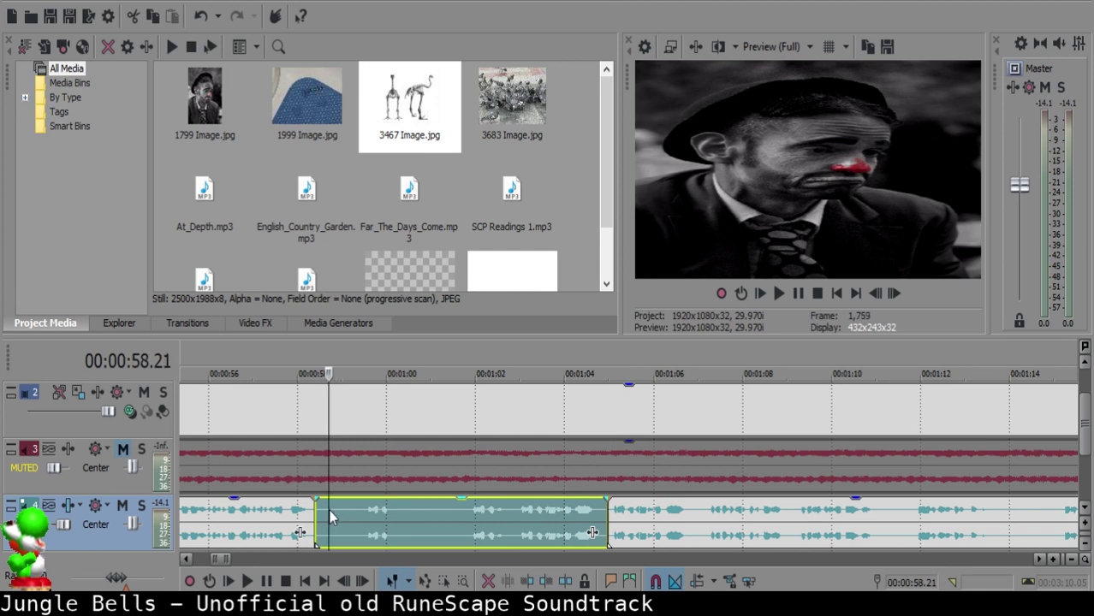
pyautogui.press('Delete')
# - Move the following voice clip 6 seconds 8 frames earlier to about 00:00:58.21 and replay the transition
pyautogui.moveTo(644, 508); pyautogui.dragTo(369, 498)
pyautogui.click(275, 509)
pyautogui.press('space')
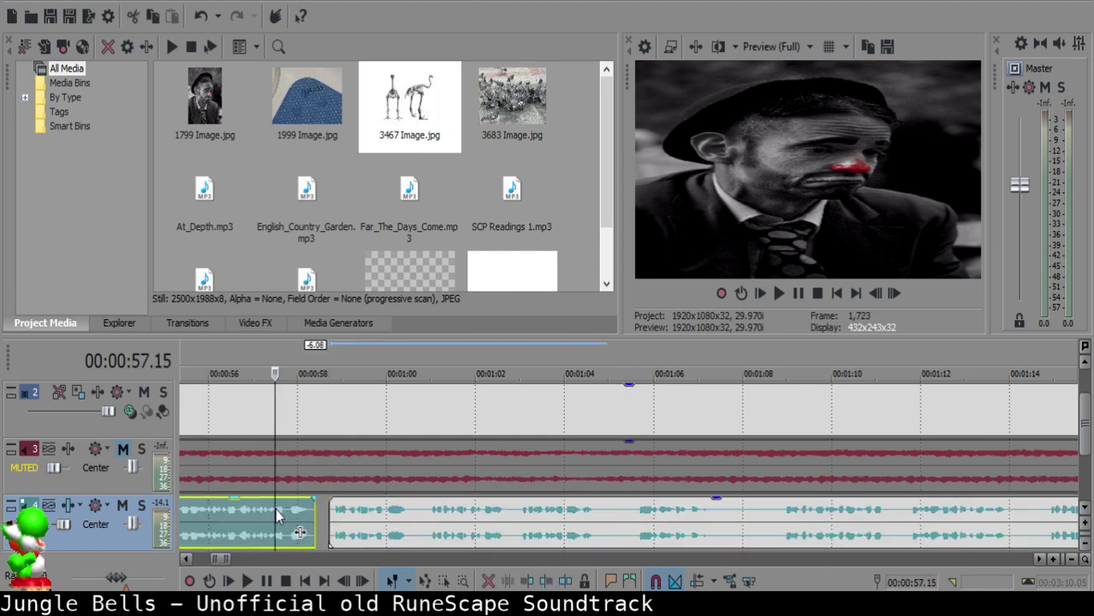
pyautogui.scroll(5, 583, 509)
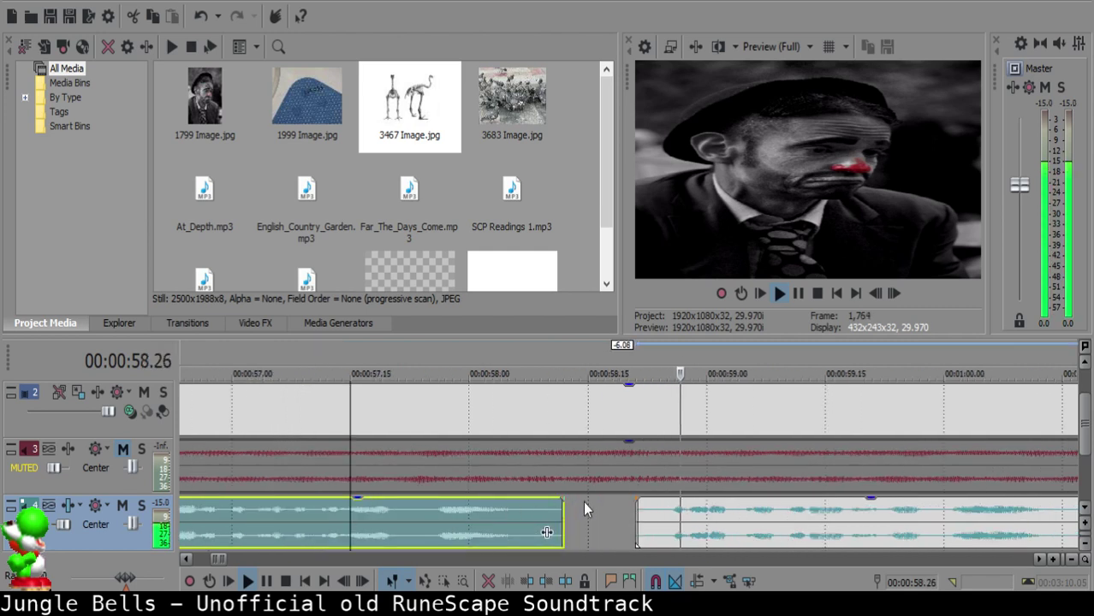
# - Move the following voice clip one frame earlier to about 00:00:58.20 and replay the transition
pyautogui.press('Return')
pyautogui.click(628, 508)
pyautogui.moveTo(641, 513); pyautogui.dragTo(632, 514)
pyautogui.click(414, 507)
pyautogui.press('space')
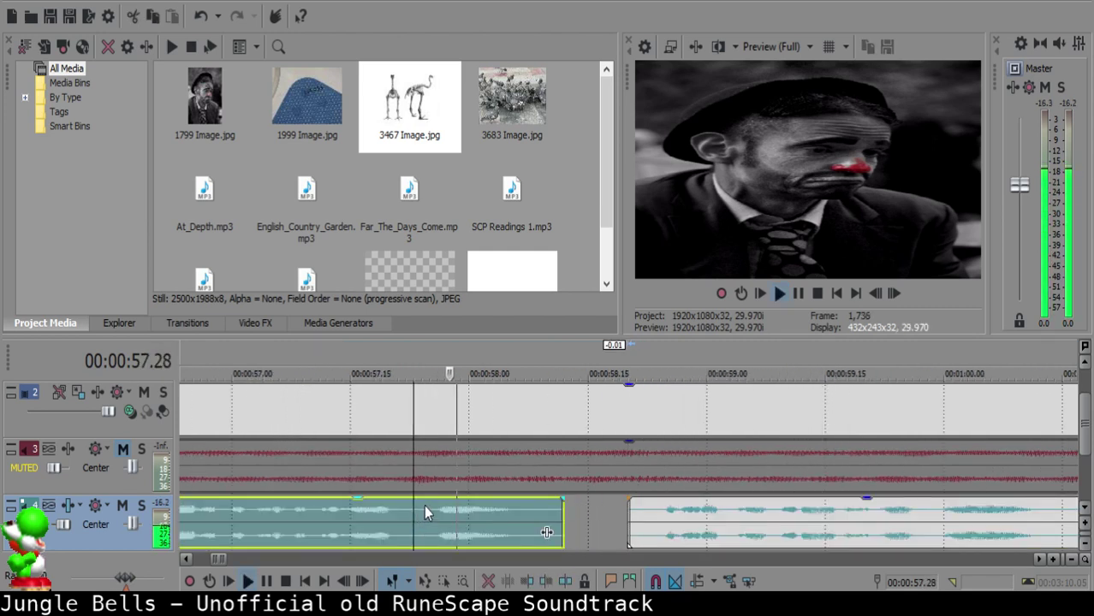
# - Reposition the same voice clip so it starts at about 00:00:58.19 and listen to the transition again
pyautogui.click(620, 511)
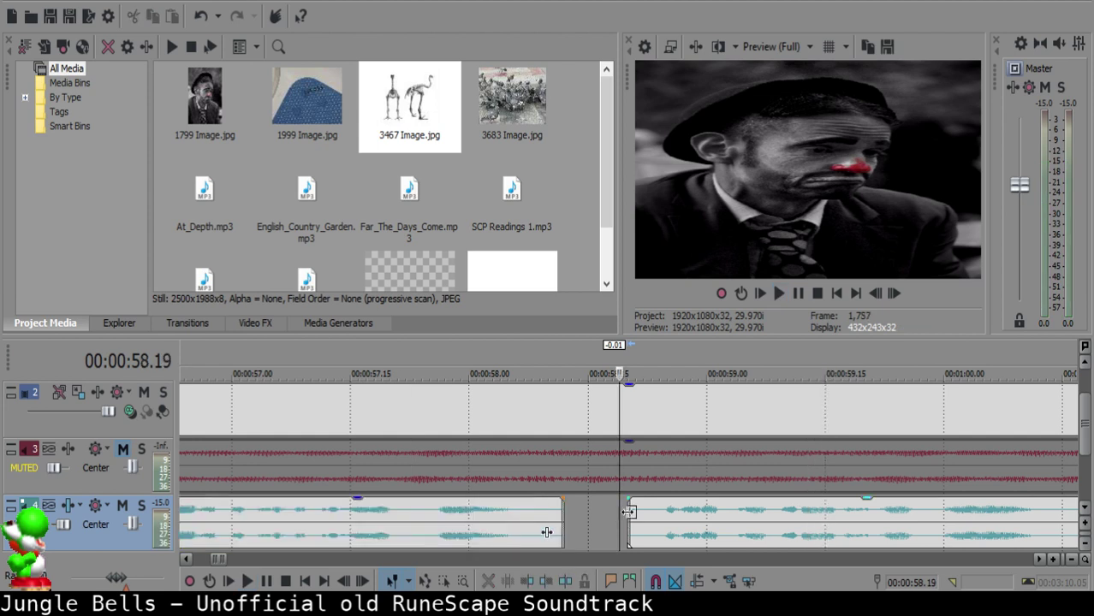
pyautogui.moveTo(625, 509)
pyautogui.mouseDown()
pyautogui.moveTo(616, 510)
pyautogui.moveTo(639, 511)
pyautogui.mouseUp()
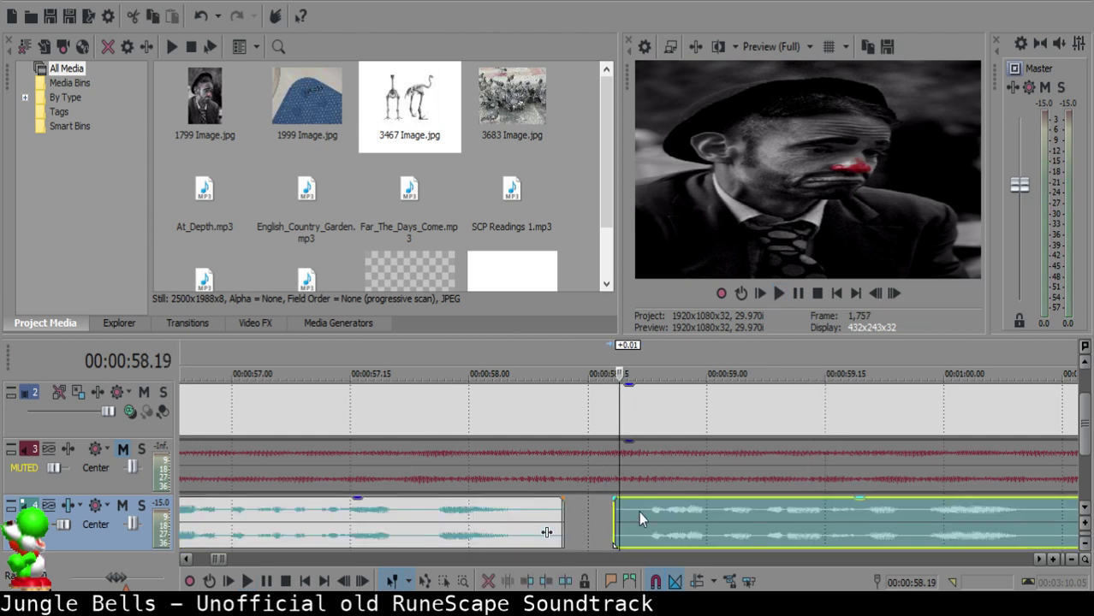
pyautogui.moveTo(571, 526); pyautogui.dragTo(649, 519)
pyautogui.click(414, 524)
pyautogui.press('space')
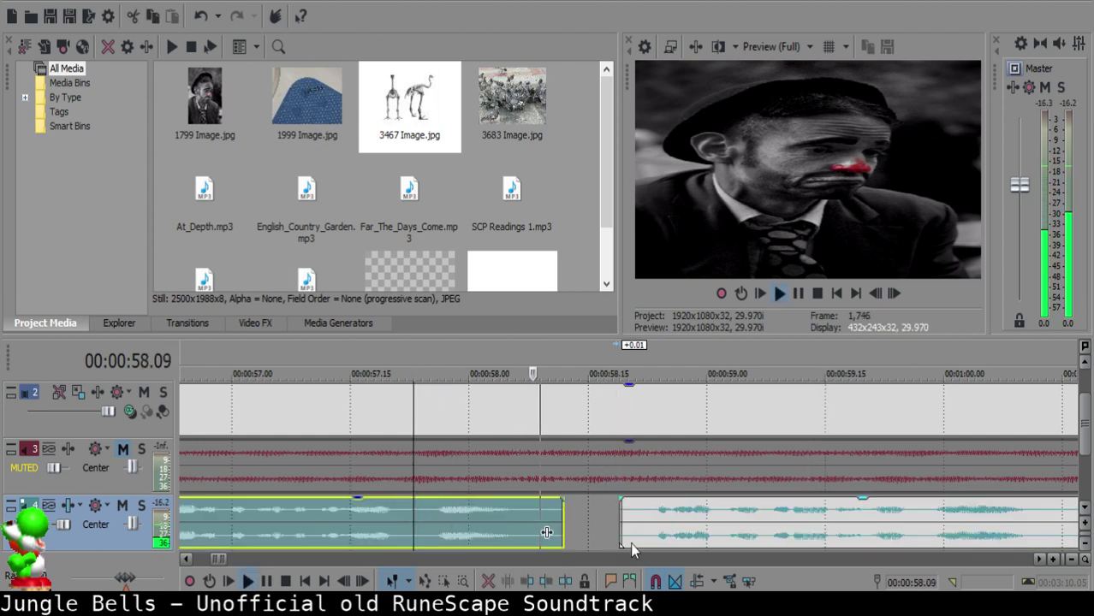
# - Shift the same voice clip one more frame earlier to about 00:00:58.18 and replay from the preceding phrase
pyautogui.click(618, 514)
pyautogui.click(604, 505)
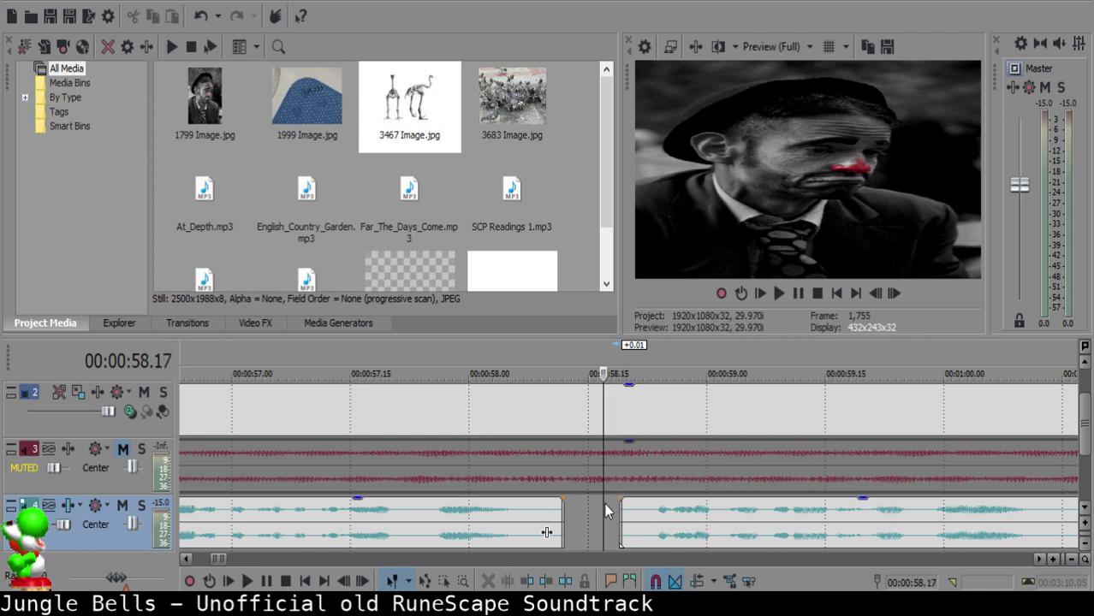
pyautogui.click(611, 514)
pyautogui.moveTo(654, 520); pyautogui.dragTo(646, 520)
pyautogui.click(458, 524)
pyautogui.press('space')
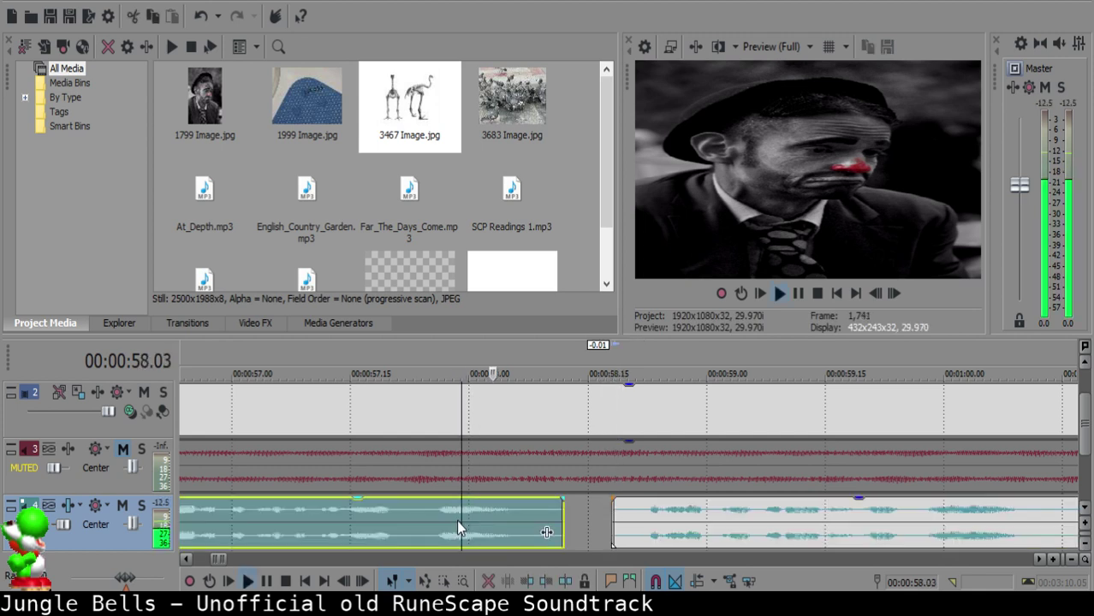
# - Listen for the end of the phrase and split the voice clip after it at about 00:01:00.12
pyautogui.scroll(-5, 688, 519)
pyautogui.scroll(5, 681, 519)
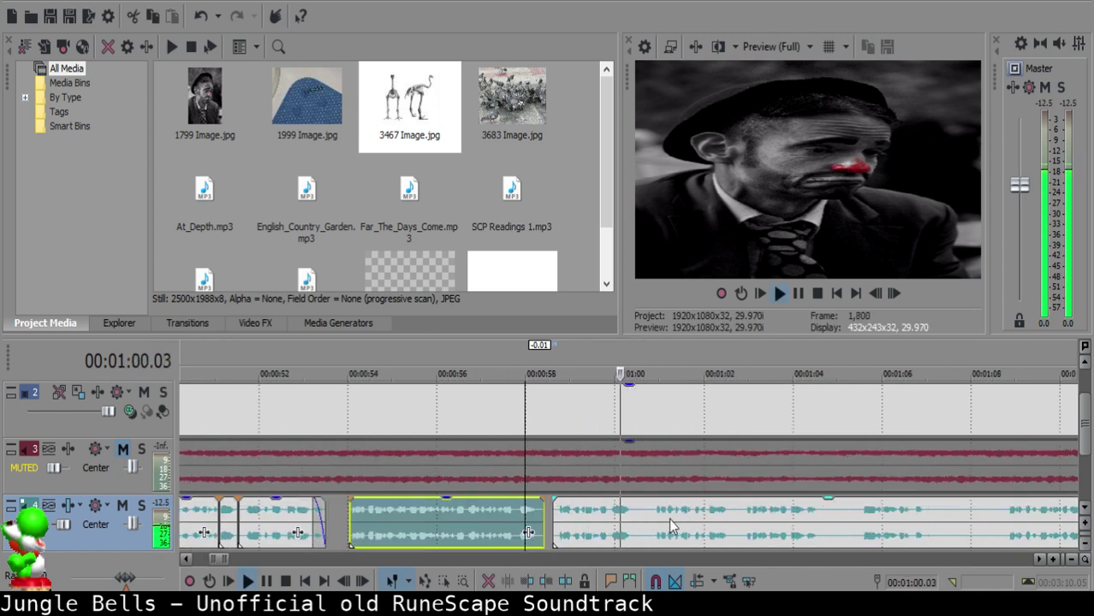
pyautogui.click(660, 514)
pyautogui.press('space')
pyautogui.press('s')
# - Listen ahead and split the voice clip just before the next speech at about 00:01:00.27
pyautogui.scroll(-2, 738, 513)
pyautogui.press('space')
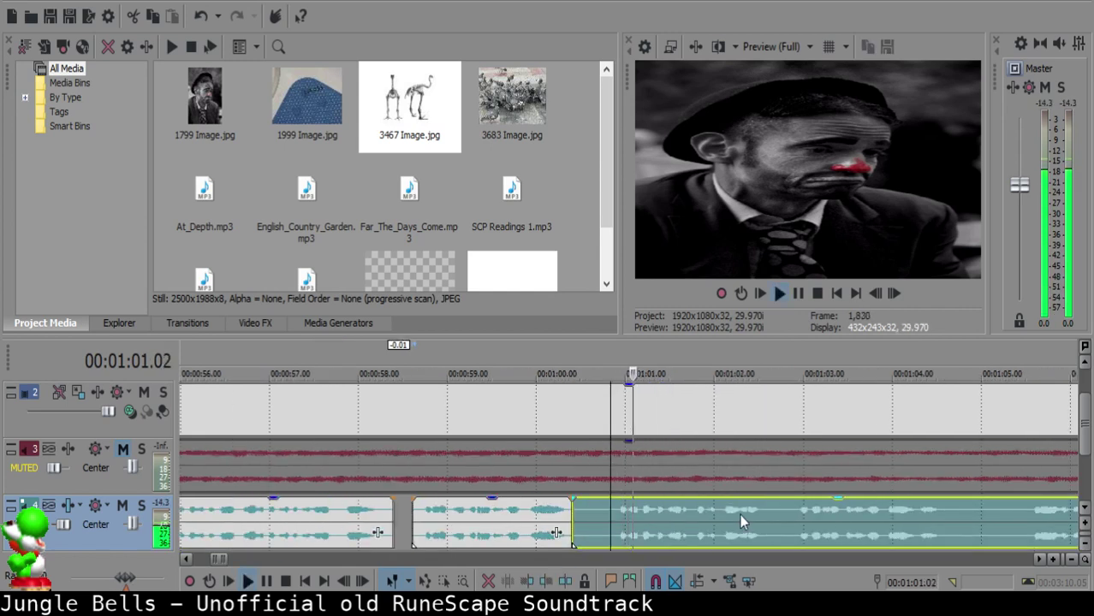
pyautogui.click(614, 508)
pyautogui.press('space')
pyautogui.press('s')
# - Delete the pause piece between the splits, move the following voice clip 12 frames earlier to 00:01:00.15, and replay
pyautogui.click(582, 516)
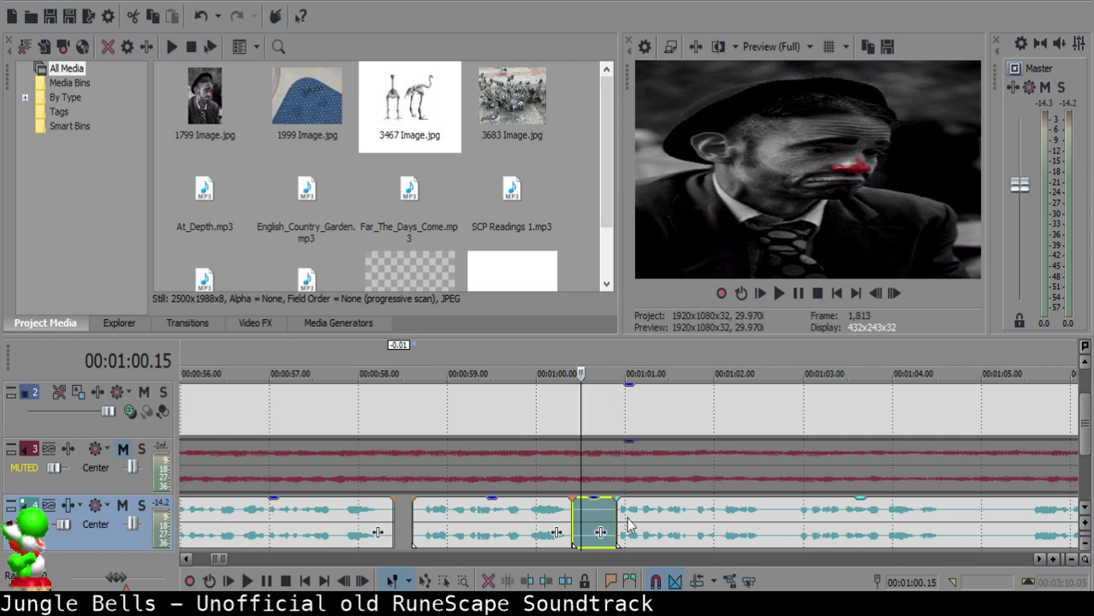
pyautogui.press('Delete')
pyautogui.moveTo(637, 522); pyautogui.dragTo(601, 513)
pyautogui.click(537, 524)
pyautogui.press('space')
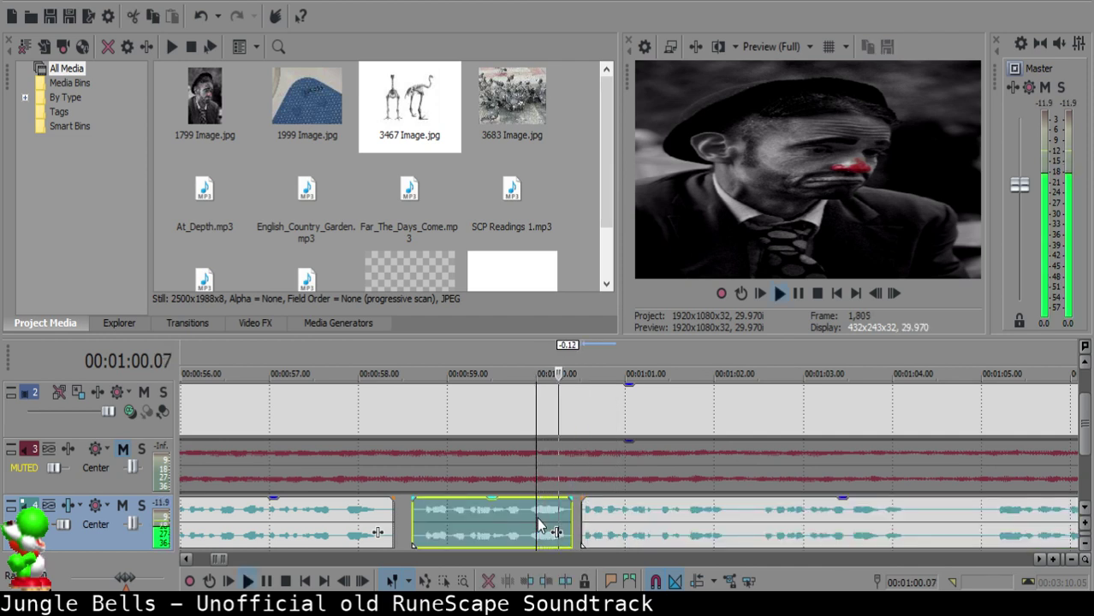
# - Move the voice clip starting at 00:01:00.15 one frame earlier and replay the transition into it
pyautogui.press('space')
pyautogui.click(582, 517)
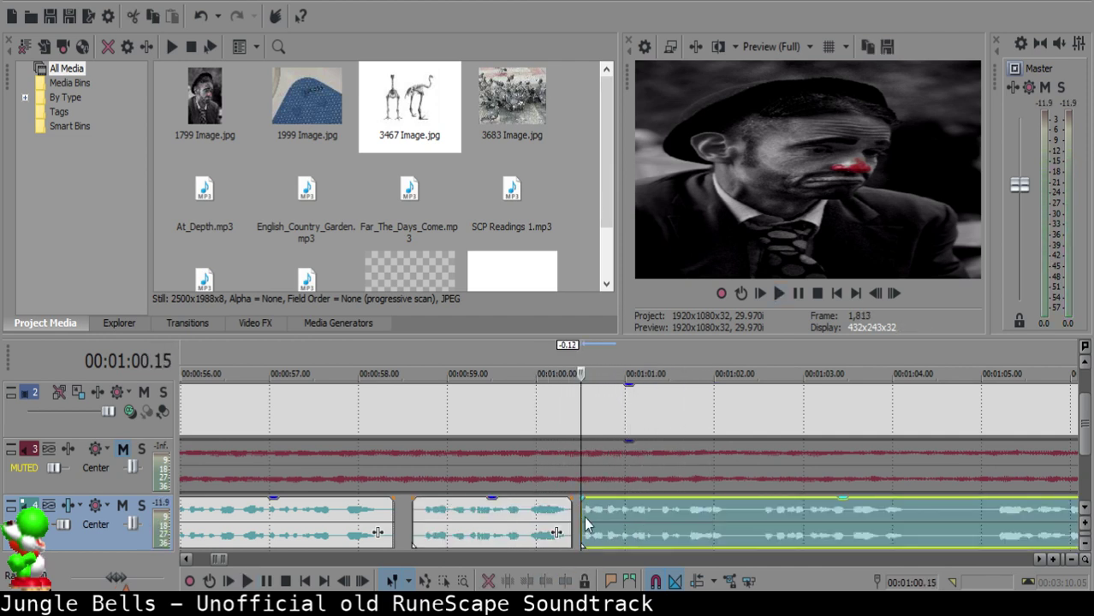
pyautogui.scroll(4, 612, 518)
pyautogui.click(608, 518)
pyautogui.moveTo(634, 519); pyautogui.dragTo(622, 519)
pyautogui.click(395, 526)
pyautogui.press('space')
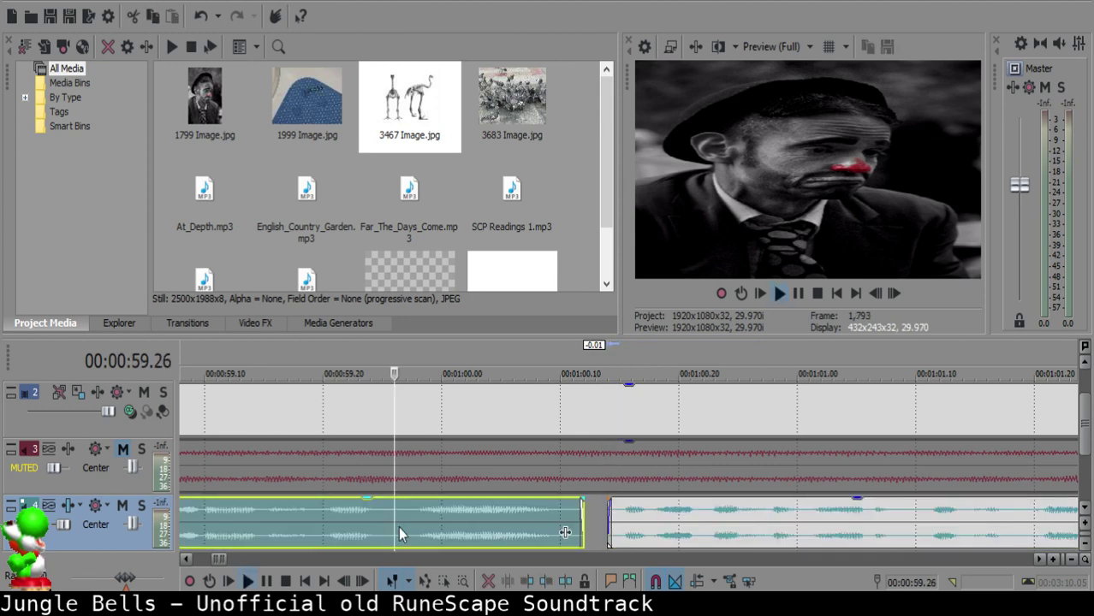
# - Listen for the end of the phrase and split the voice clip after it at about 00:01:02.06
pyautogui.scroll(-5, 635, 517)
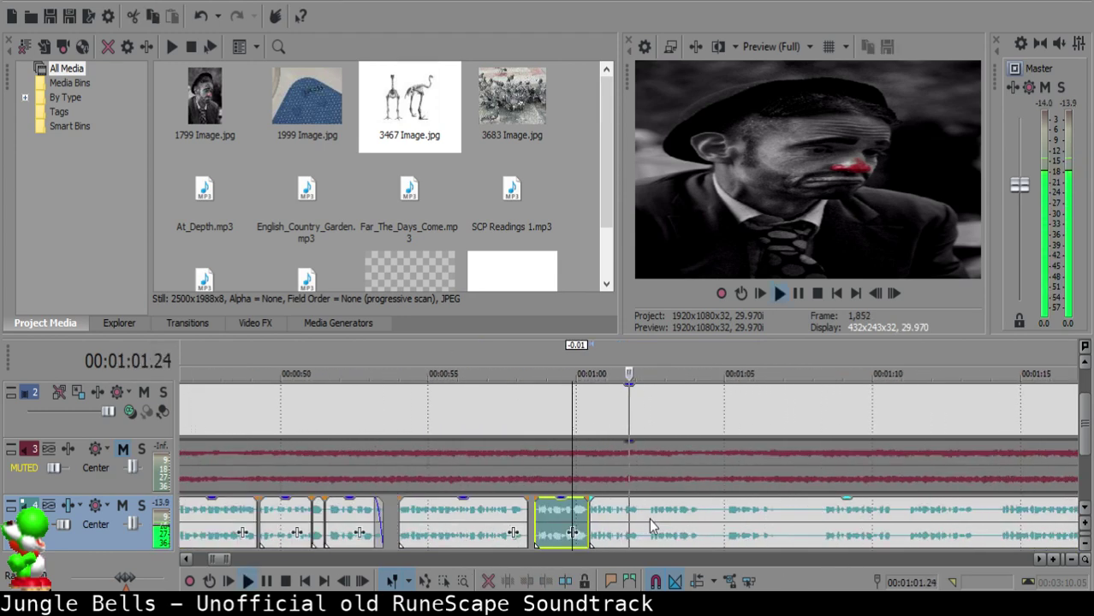
pyautogui.scroll(3, 655, 516)
pyautogui.click(656, 517)
pyautogui.click(665, 514)
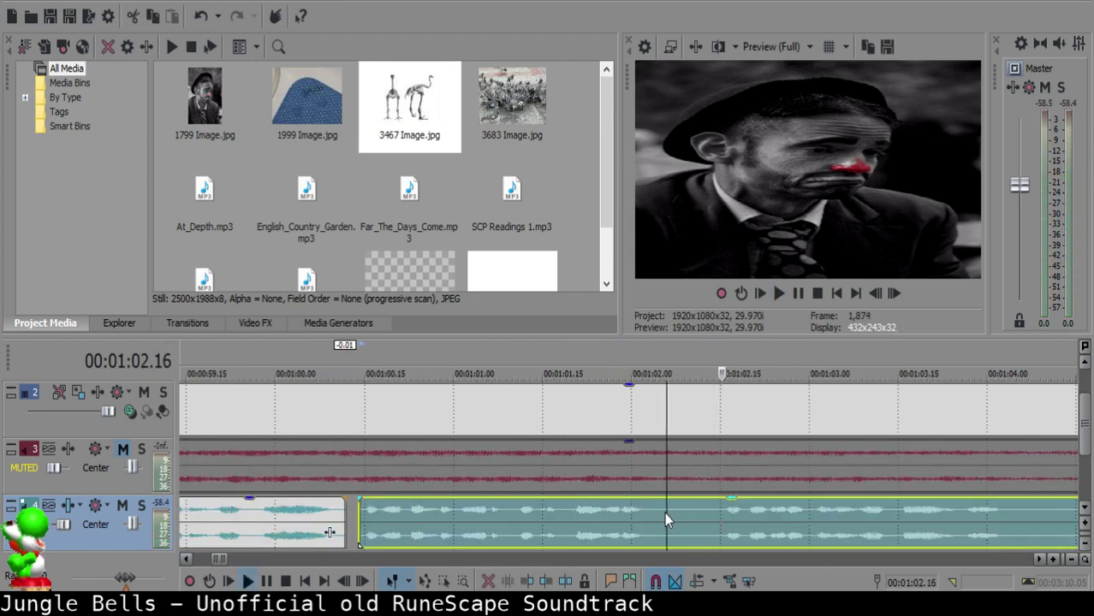
pyautogui.press('s')
# - Listen ahead and split the voice clip just before the next speech at about 00:01:02.13
pyautogui.press('space')
pyautogui.scroll(-3, 719, 514)
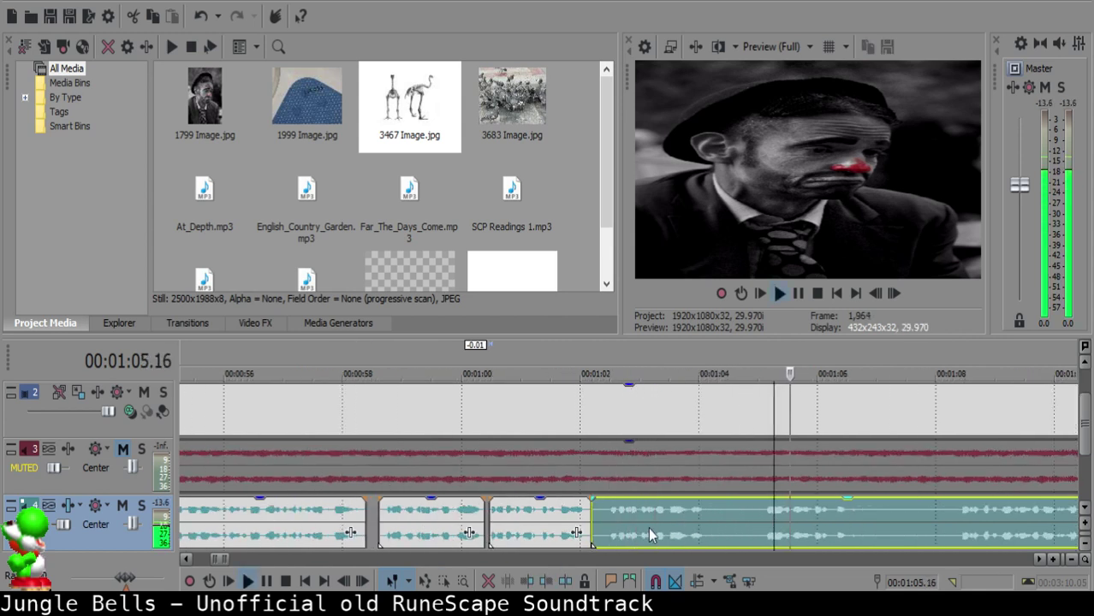
pyautogui.click(604, 513)
pyautogui.press('space')
pyautogui.press('s')
# - Delete the short pause piece between the splits, move the following voice clip 6 frames earlier to 00:01:02.07, and replay
pyautogui.click(597, 514)
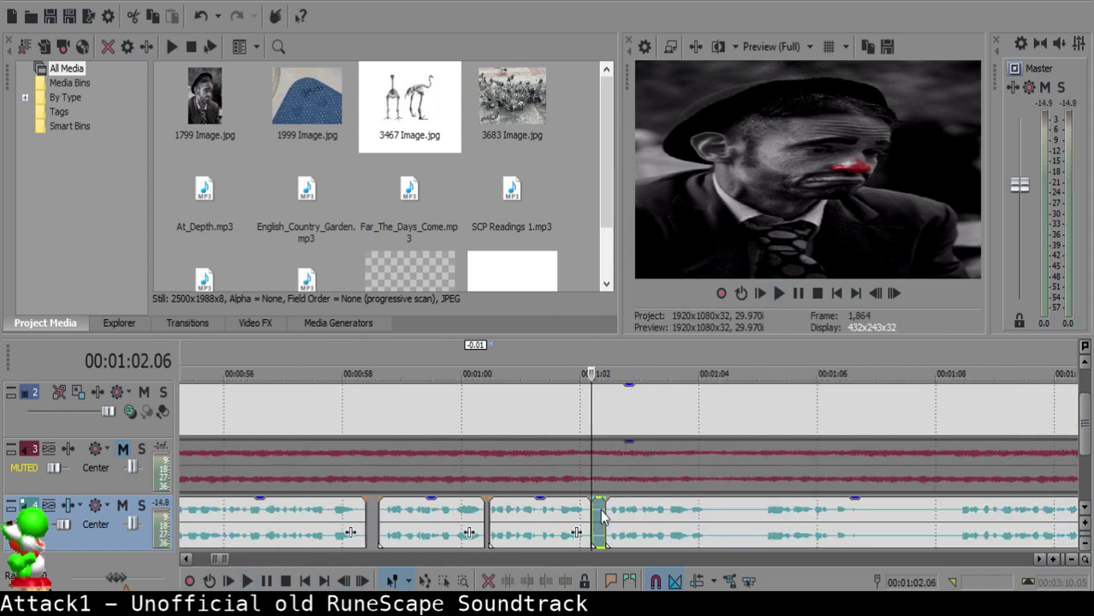
pyautogui.scroll(2, 604, 515)
pyautogui.click(628, 521)
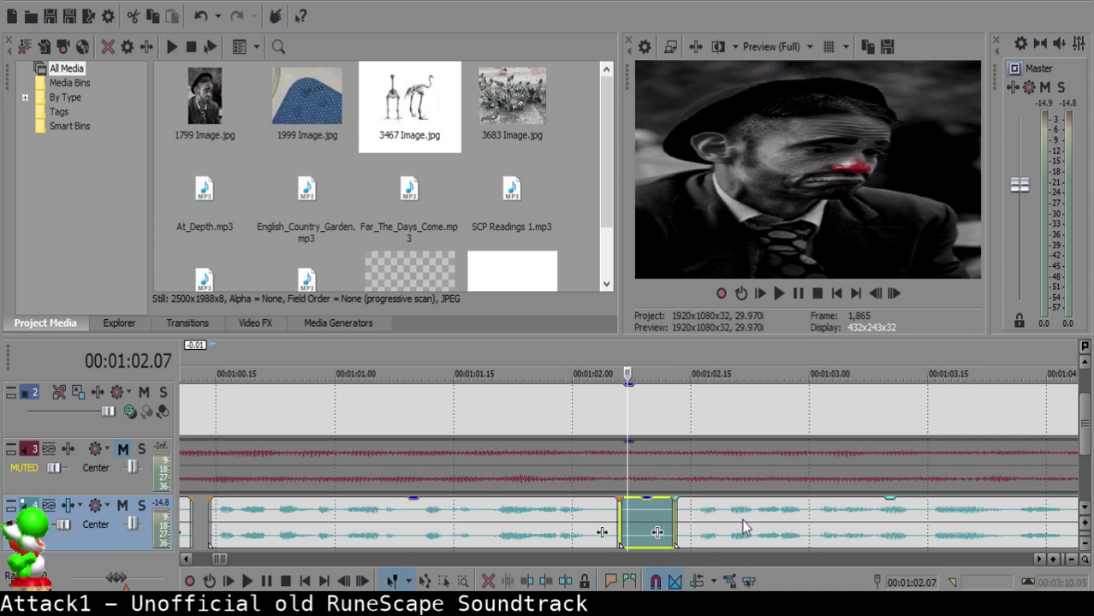
pyautogui.press('Delete')
pyautogui.moveTo(743, 520); pyautogui.dragTo(693, 512)
pyautogui.click(556, 516)
pyautogui.press('space')
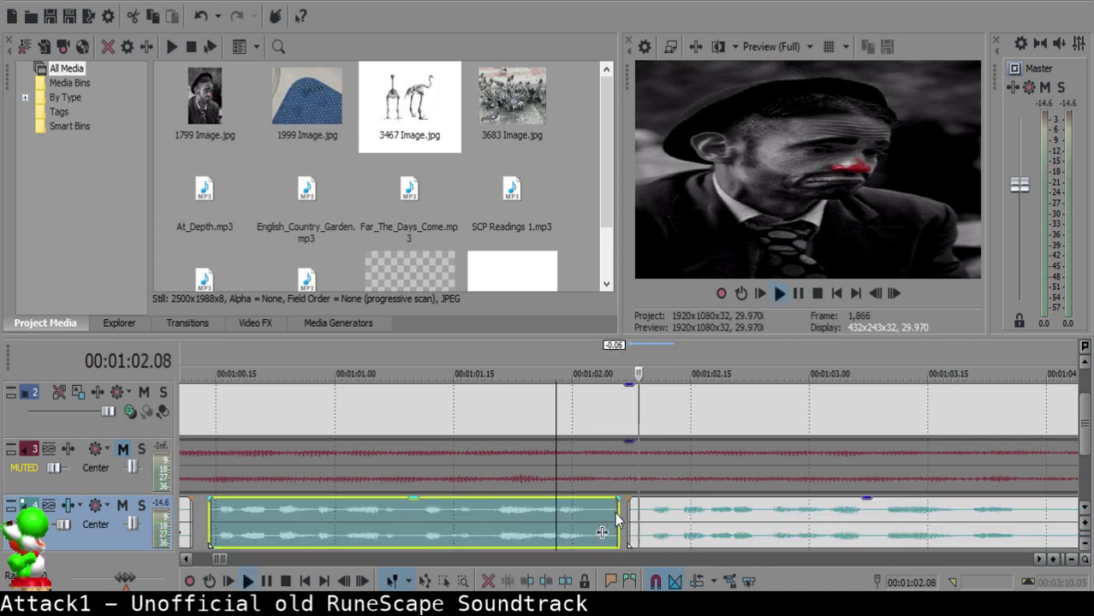
# - Listen on through the phrase and split the voice clip on track 4 at about 00:01:03.08
pyautogui.scroll(-2, 671, 515)
pyautogui.scroll(1, 672, 519)
pyautogui.press('Return')
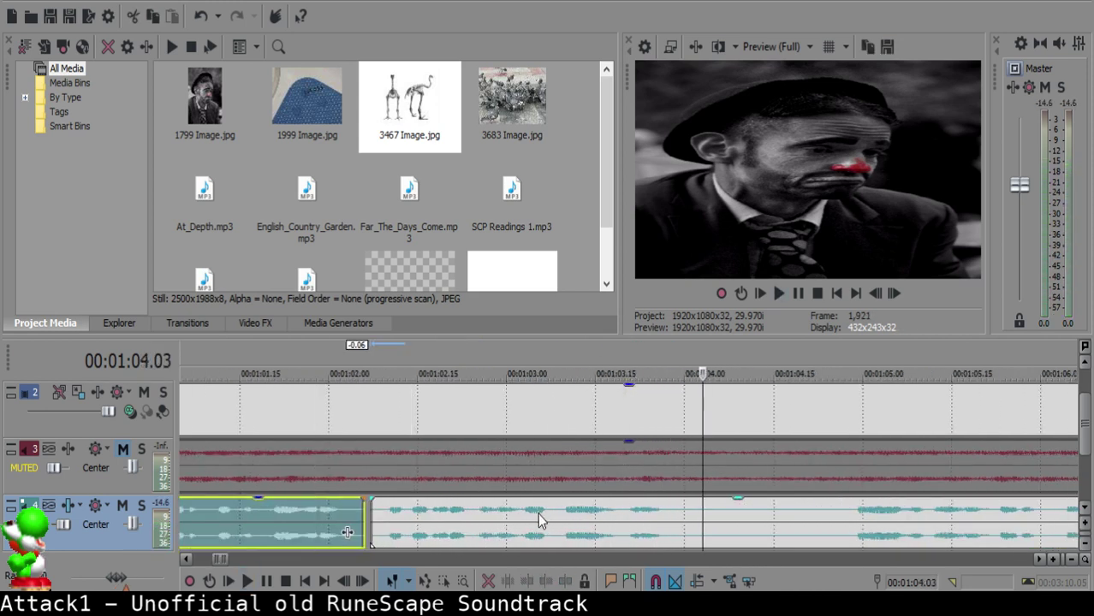
pyautogui.click(533, 510)
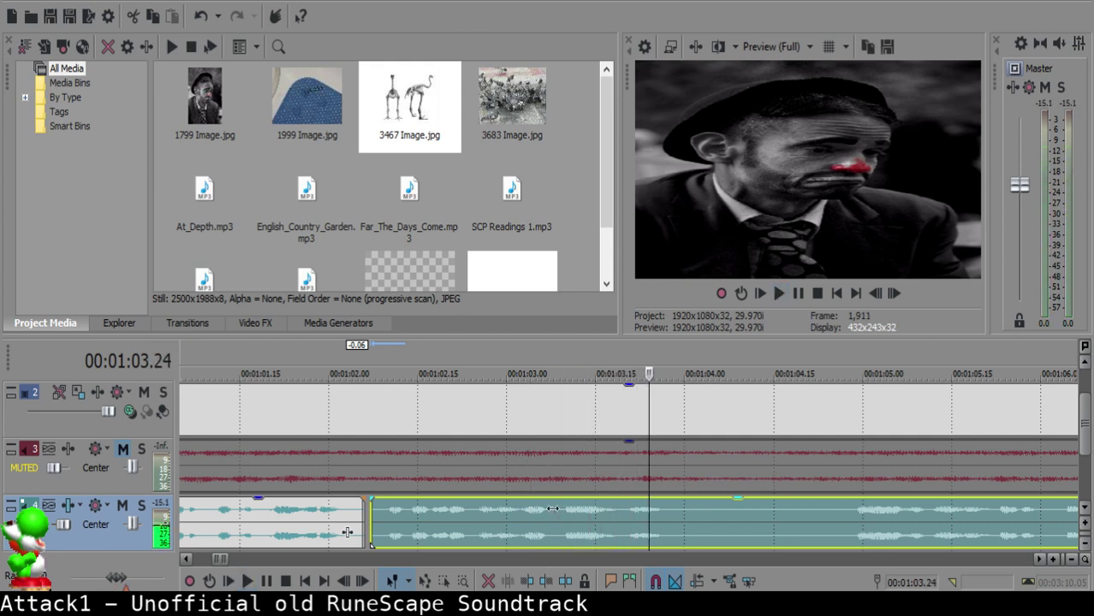
pyautogui.click(553, 508)
pyautogui.press('s')
# - Add a fade-in of about 3 frames to the voice clip after the 00:01:03.08 split and replay the transition
pyautogui.moveTo(556, 499); pyautogui.dragTo(570, 495)
pyautogui.click(493, 520)
pyautogui.press('space')
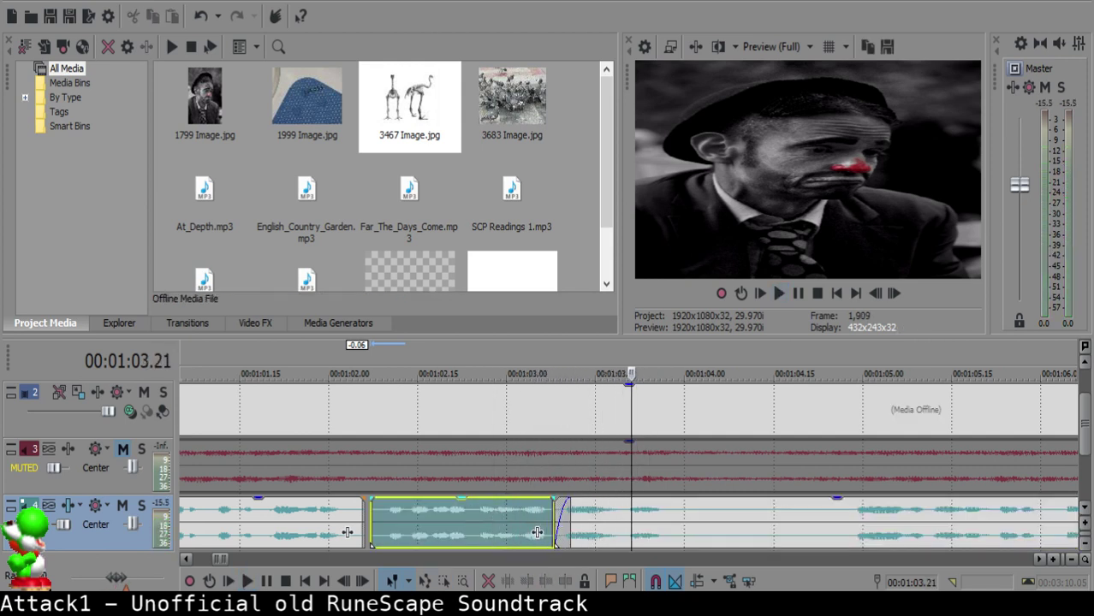
pyautogui.click(459, 539)
pyautogui.press('space')
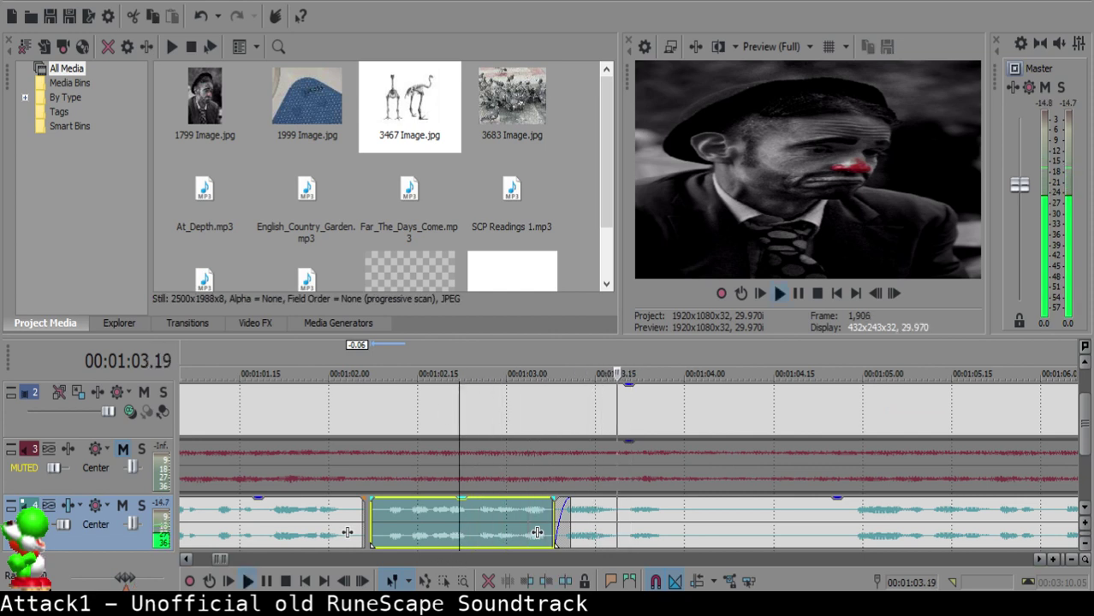
pyautogui.press('Return')
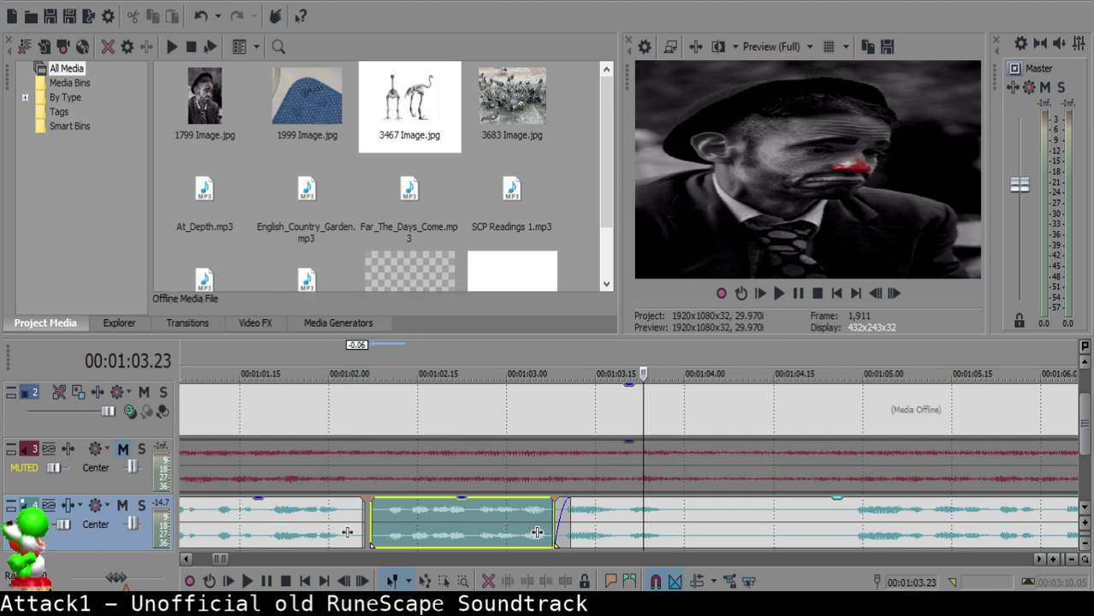
# - Locate the end of the phrase by listening and split the voice clip there at about 00:01:03.27
pyautogui.click(638, 510)
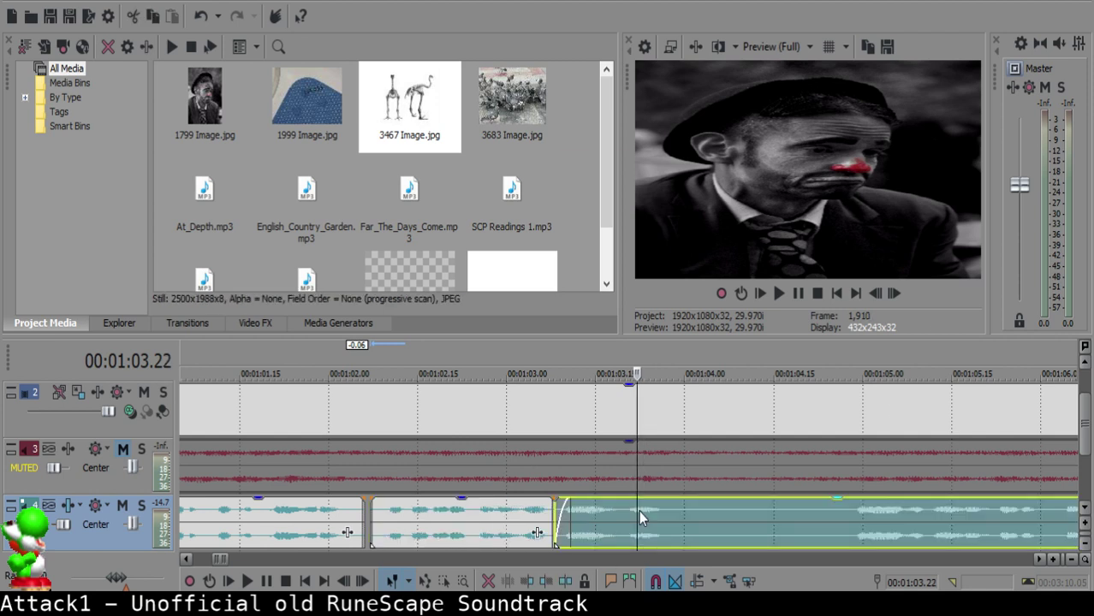
pyautogui.click(664, 509)
pyautogui.click(671, 509)
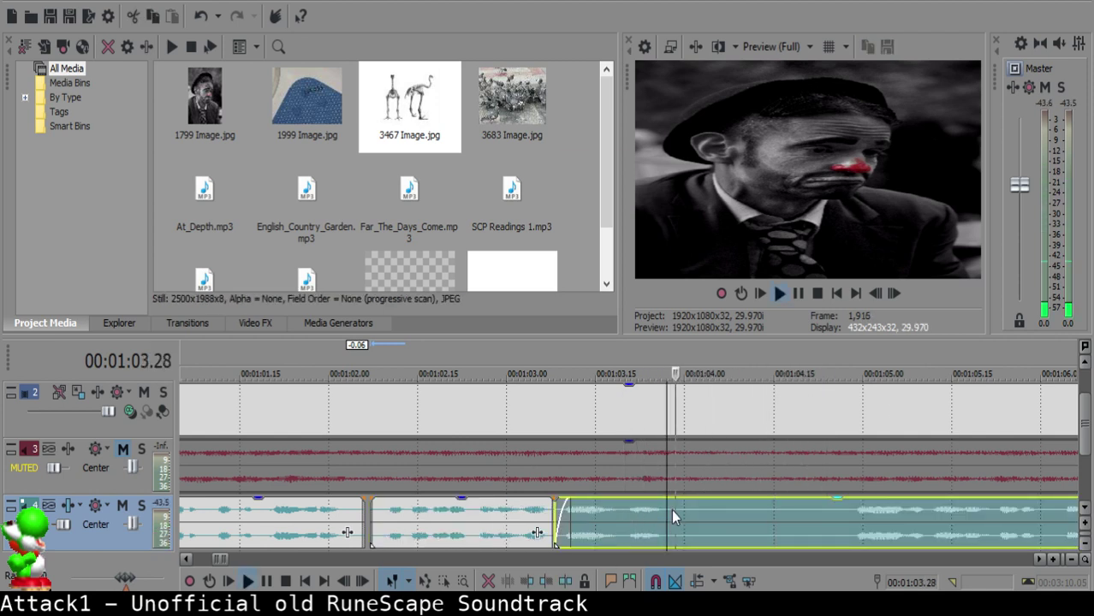
pyautogui.press('space')
pyautogui.click(667, 507)
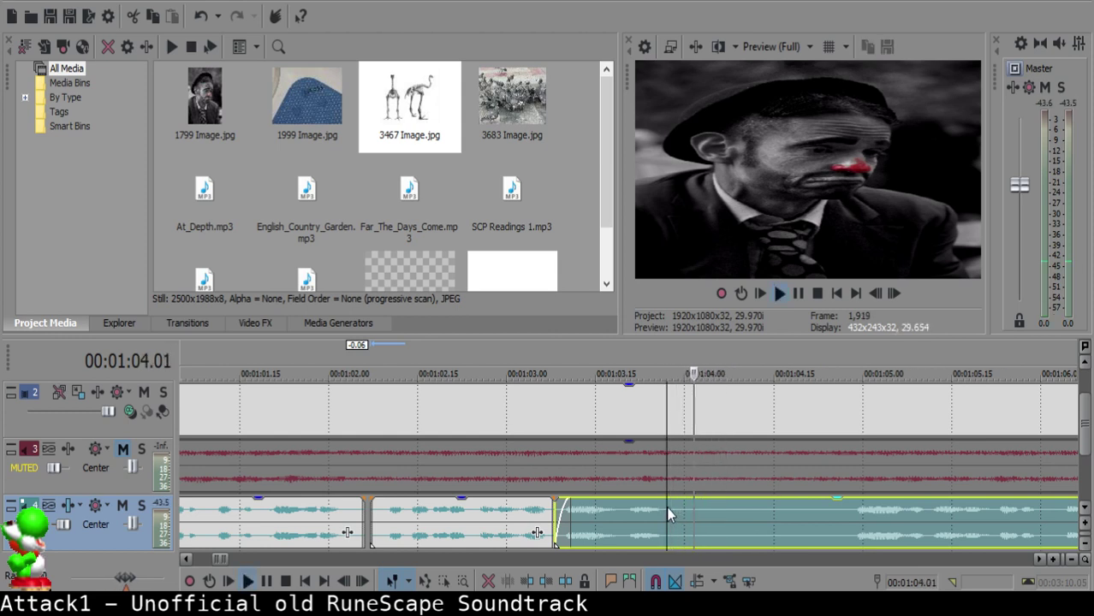
pyautogui.press('space')
pyautogui.press('s')
# - Cut out the pause between 00:01:03.27 and about 00:01:04.16, and give the clip before it a short fade-out
pyautogui.click(780, 516)
pyautogui.press('s')
pyautogui.click(709, 519)
pyautogui.press('Delete')
pyautogui.click(596, 524)
pyautogui.press('space')
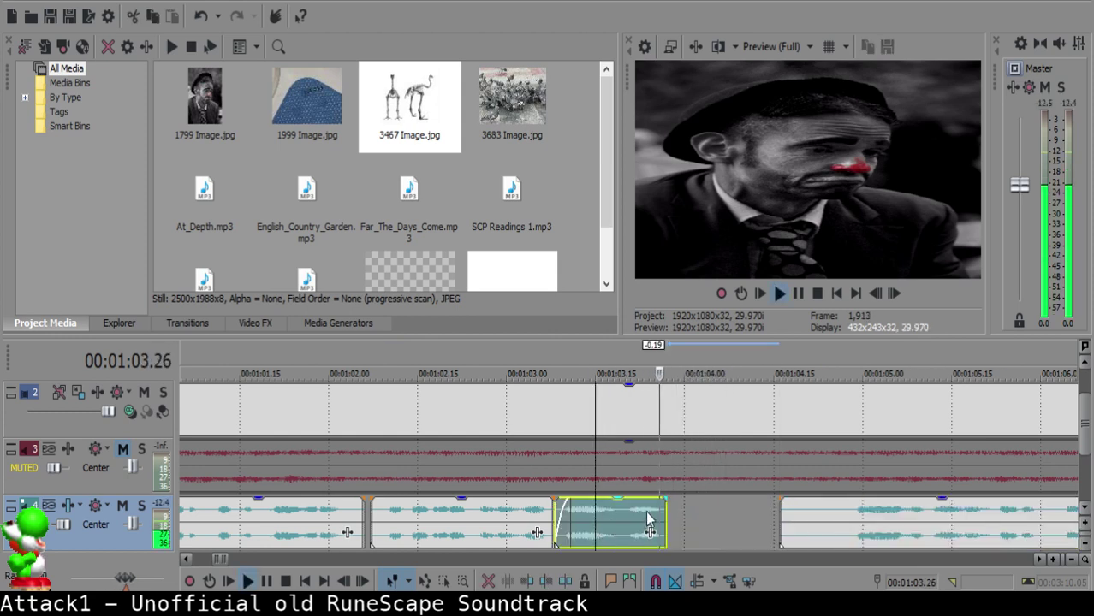
# - Split the next voice clip just before its speech at 00:01:04.26 and remove the silent piece in front
pyautogui.click(847, 533)
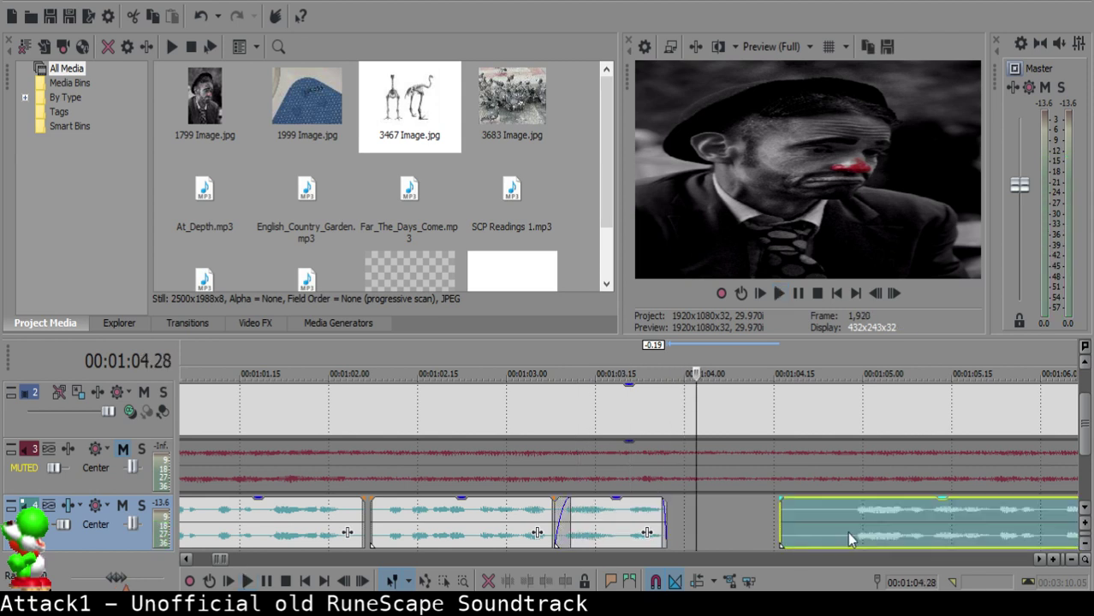
pyautogui.scroll(-3, 847, 532)
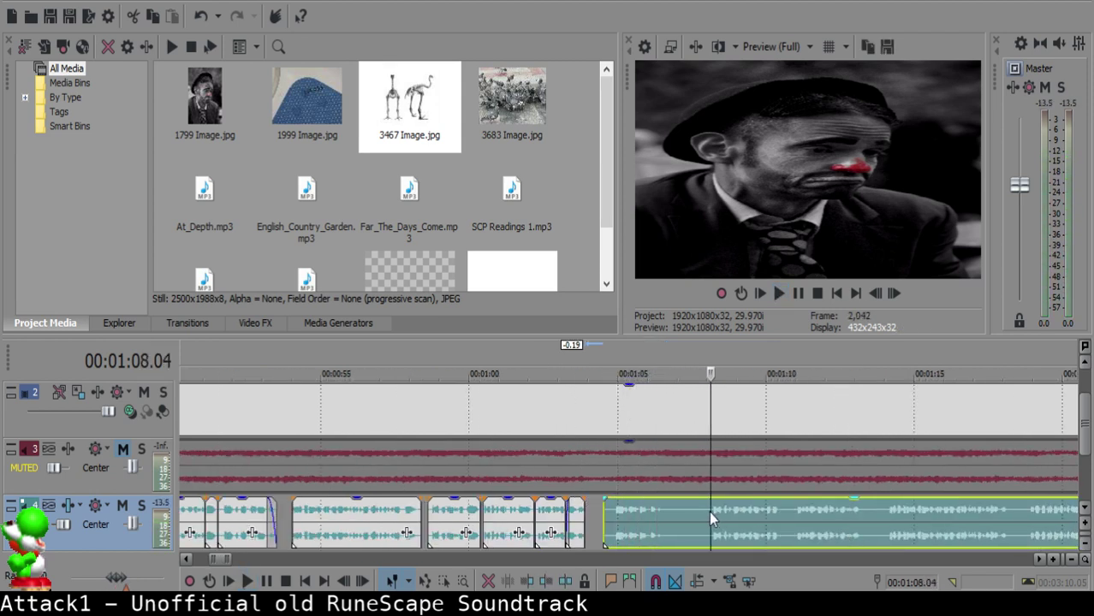
pyautogui.click(616, 511)
pyautogui.press('space')
pyautogui.press('s')
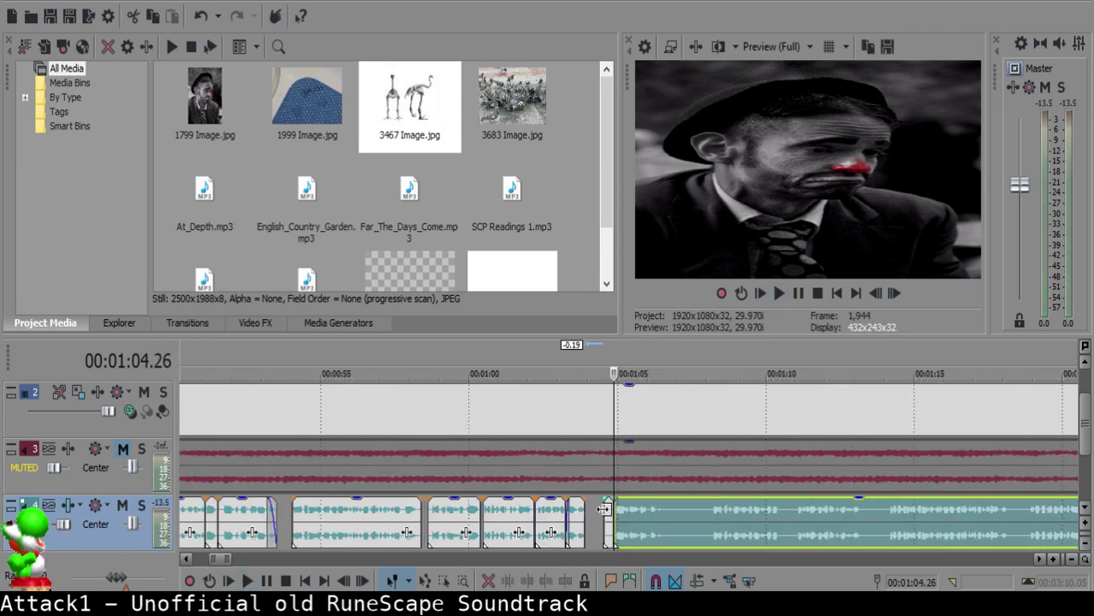
pyautogui.click(605, 509)
pyautogui.scroll(4, 597, 514)
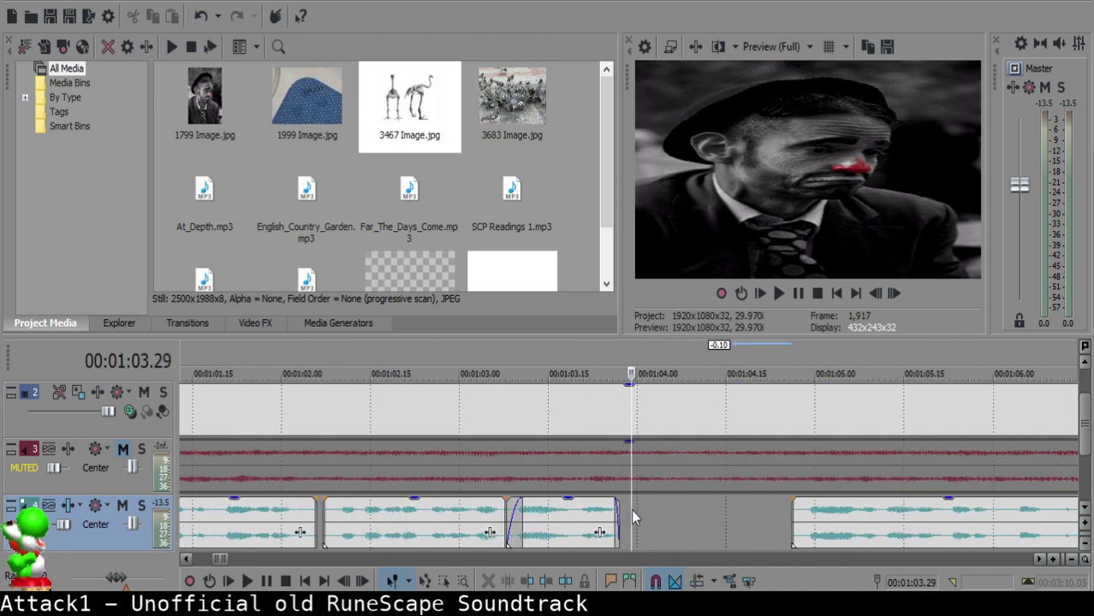
# - Move the following voice clip 26 frames earlier to 00:01:04.00 and replay the transition into it
pyautogui.doubleClick(637, 510)
pyautogui.click(636, 508)
pyautogui.moveTo(870, 512); pyautogui.dragTo(719, 511)
pyautogui.click(559, 510)
pyautogui.press('space')
pyautogui.scroll(-4, 689, 529)
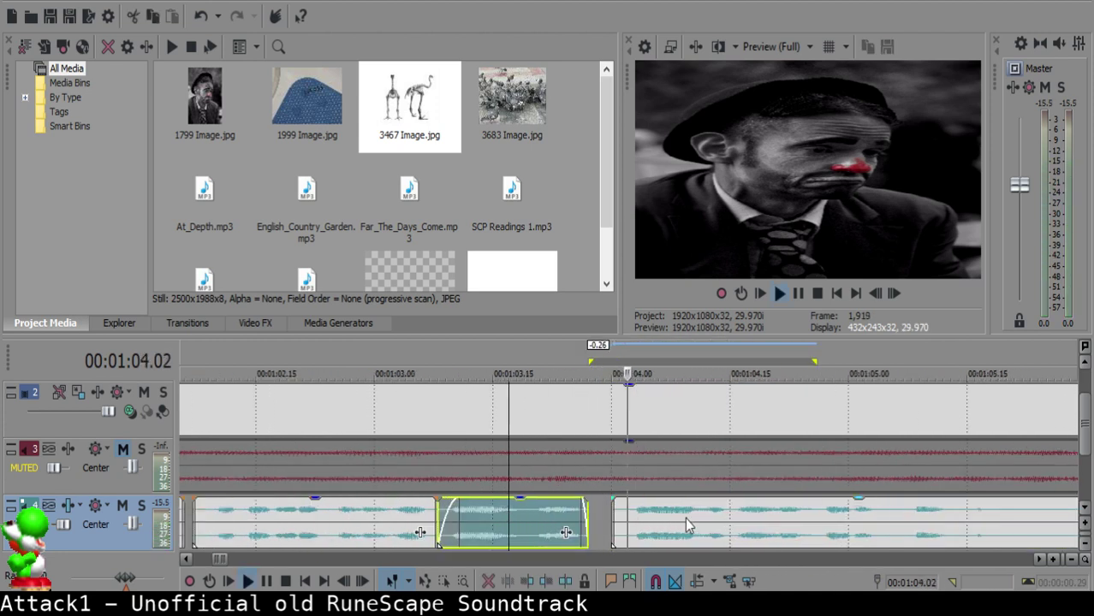
# - Find the end of the phrase by listening and split the voice clip there at 00:01:05.20
pyautogui.scroll(4, 681, 531)
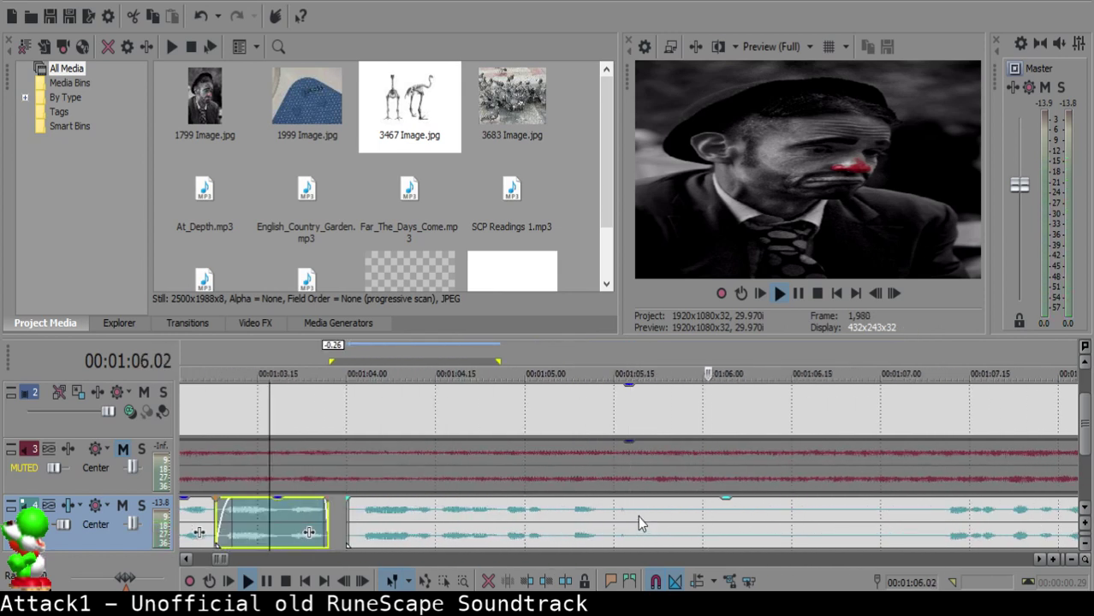
pyautogui.click(638, 517)
pyautogui.press('space')
pyautogui.click(640, 513)
pyautogui.press('space')
pyautogui.press('space')
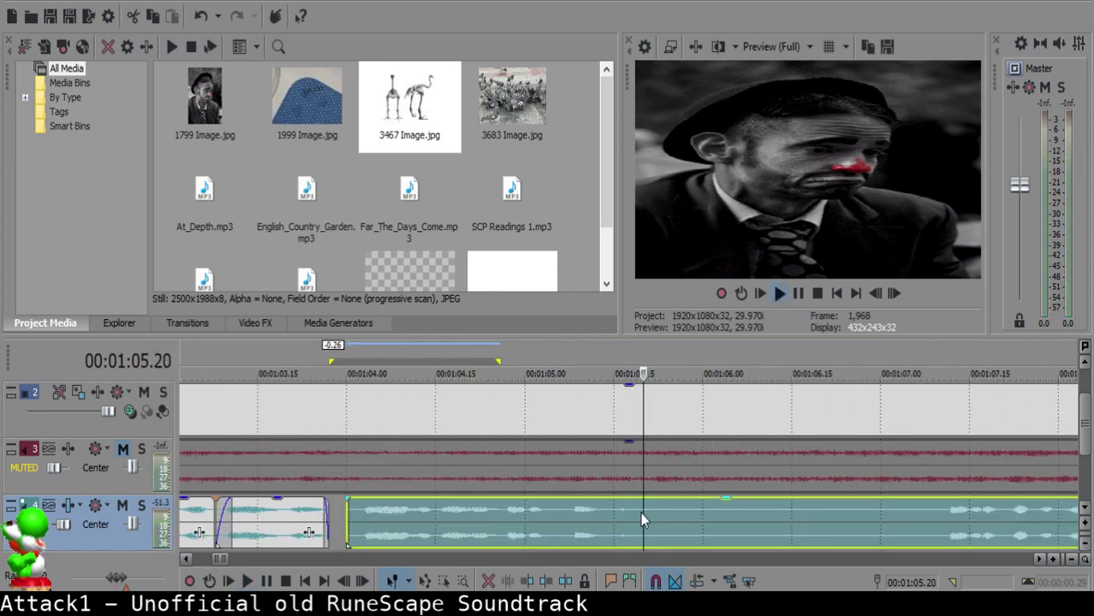
pyautogui.press('space')
pyautogui.press('space')
pyautogui.press('s')
# - Listen ahead for the next take and split the voice clip just before its speech at 00:01:07.08
pyautogui.scroll(-1, 873, 540)
pyautogui.click(773, 539)
pyautogui.press('space')
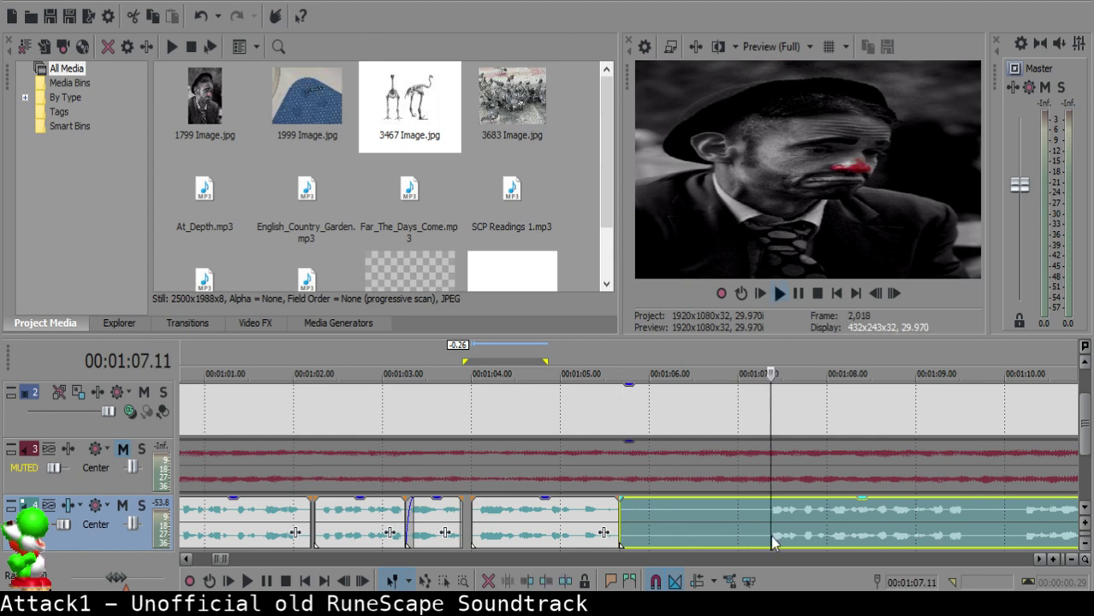
pyautogui.scroll(-1, 777, 537)
pyautogui.click(732, 516)
pyautogui.press('space')
pyautogui.click(686, 520)
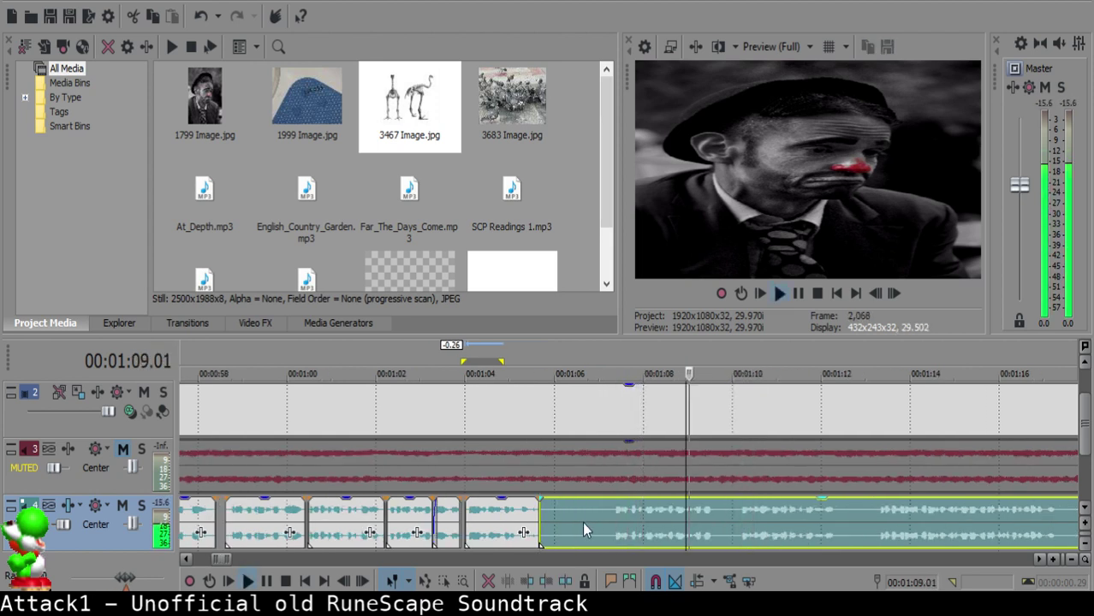
pyautogui.click(608, 509)
pyautogui.press('space')
pyautogui.press('space')
pyautogui.press('s')
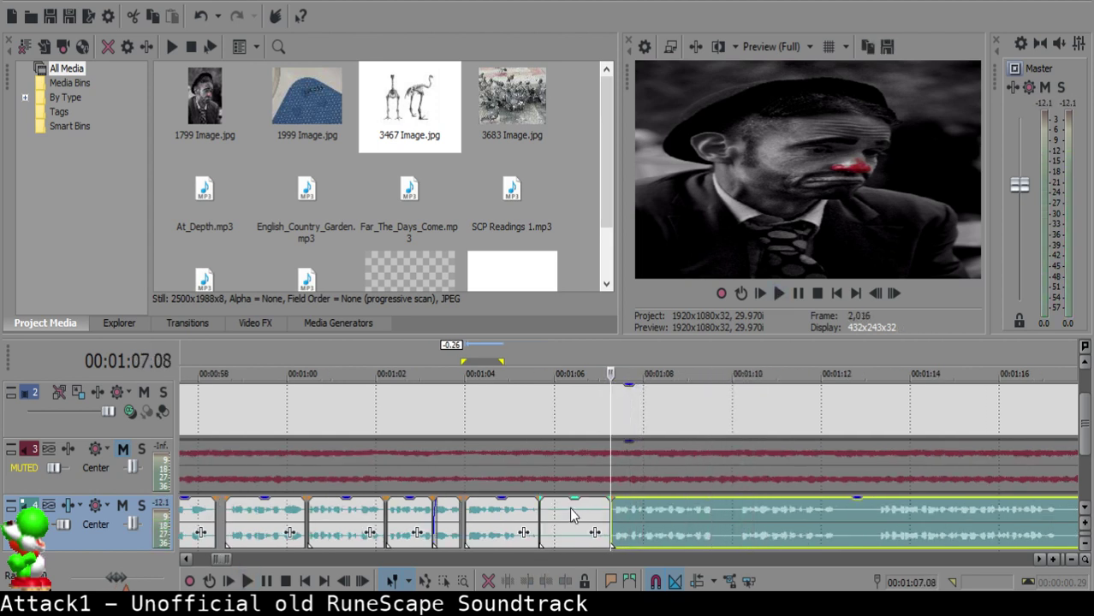
# - Delete the pause piece between the splits, move the following voice clip earlier to 00:01:06.05, and replay
pyautogui.click(562, 514)
pyautogui.press('Delete')
pyautogui.moveTo(659, 515); pyautogui.dragTo(608, 515)
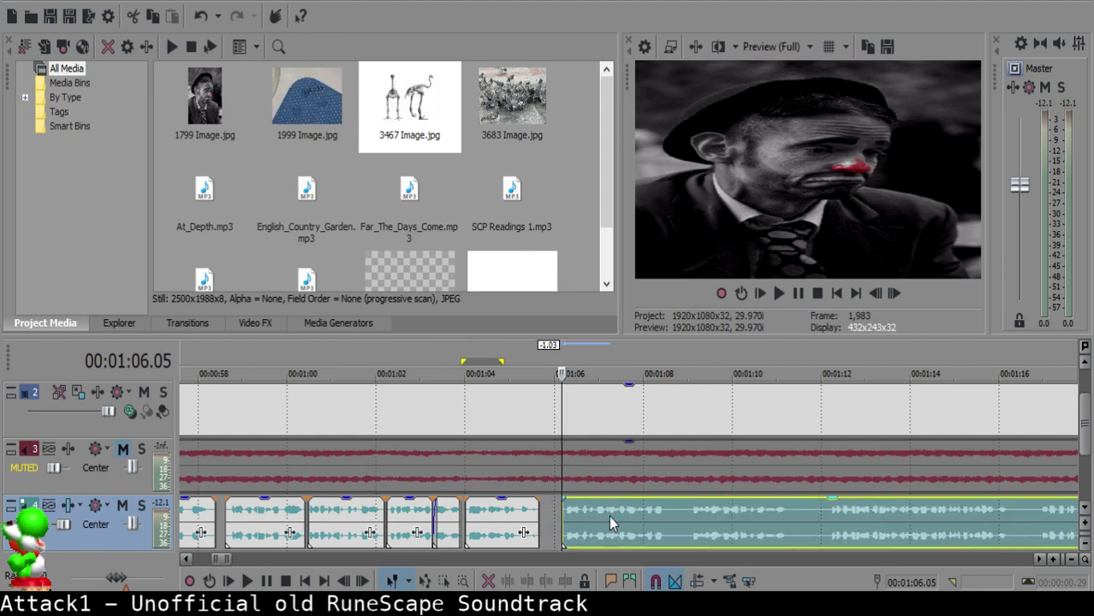
pyautogui.click(526, 516)
pyautogui.scroll(-8, 755, 529)
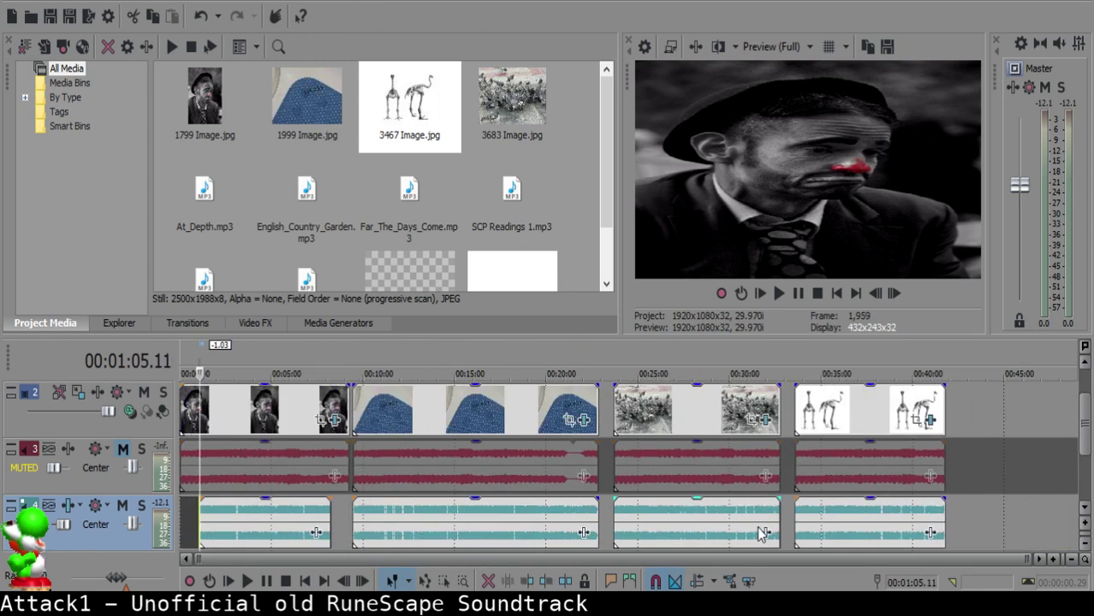
pyautogui.scroll(8, 813, 522)
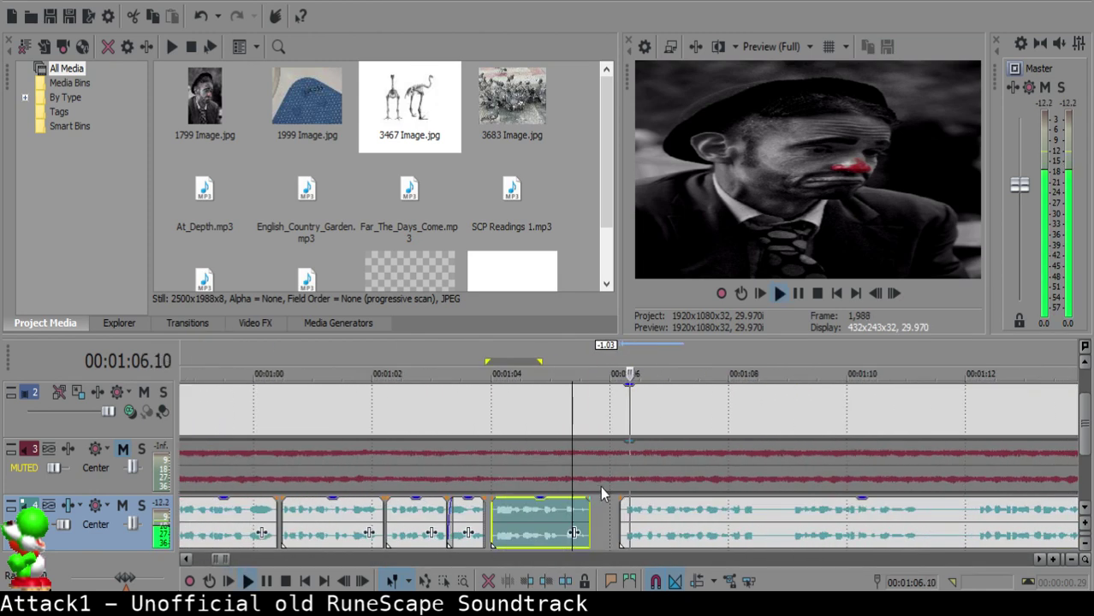
# - Split the voice clip after the phrase at 00:01:08.17 and before the next speech at about 00:01:09.01, and delete the pause between
pyautogui.scroll(12, 670, 524)
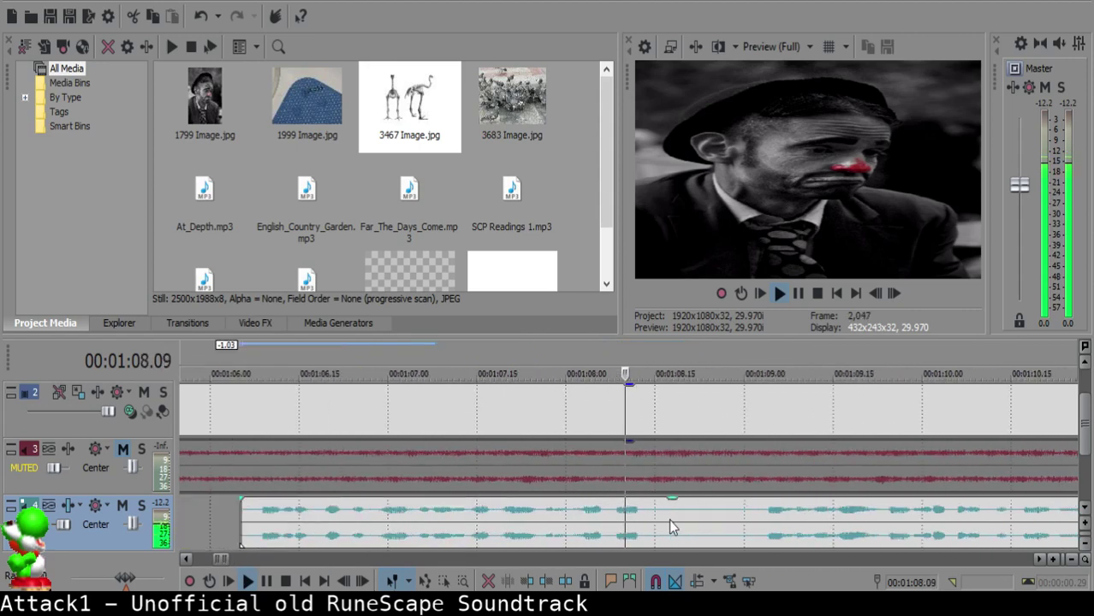
pyautogui.click(653, 511)
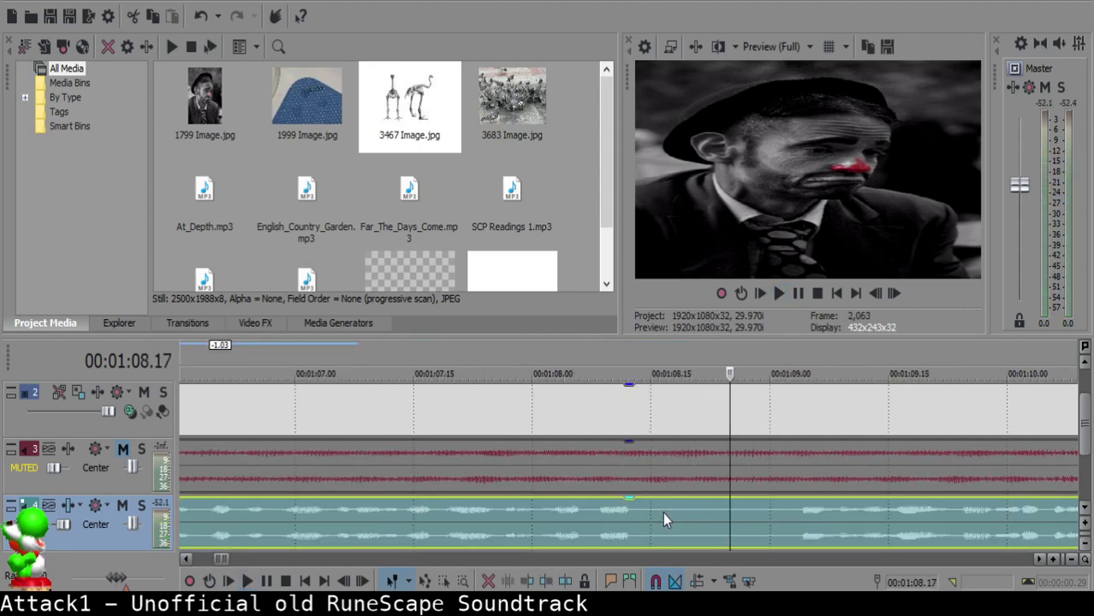
pyautogui.press('s')
pyautogui.press('s')
pyautogui.click(722, 518)
pyautogui.press('Delete')
# - Replay the phrase ending and listen ahead, and add a fade-out of about 2 frames to the voice clip ending at 00:01:08.17
pyautogui.click(616, 518)
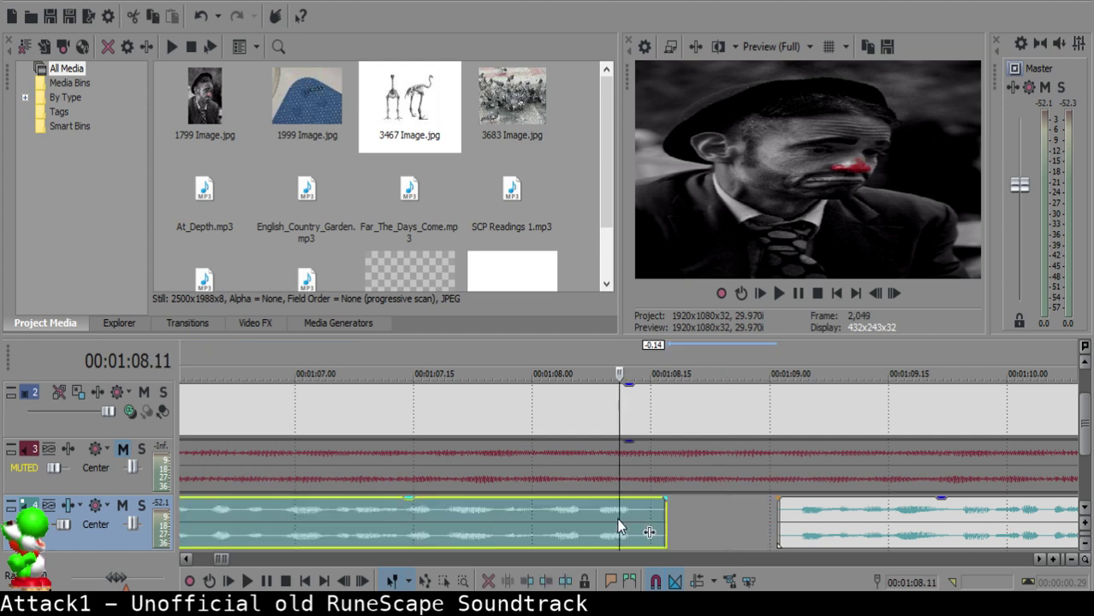
pyautogui.scroll(-5, 757, 523)
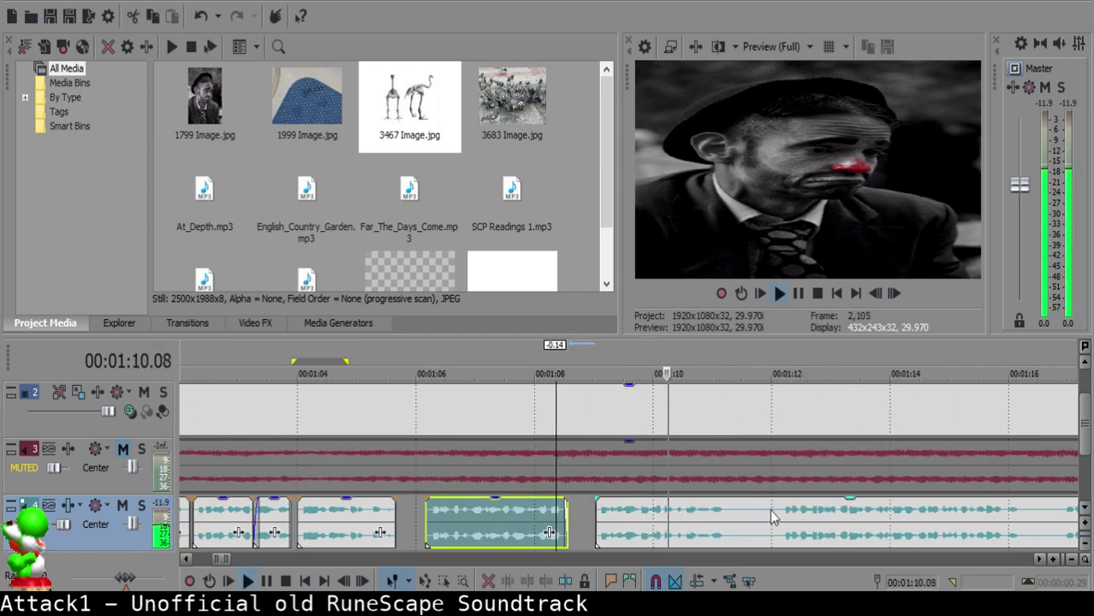
pyautogui.click(770, 518)
pyautogui.press('space')
pyautogui.scroll(5, 647, 522)
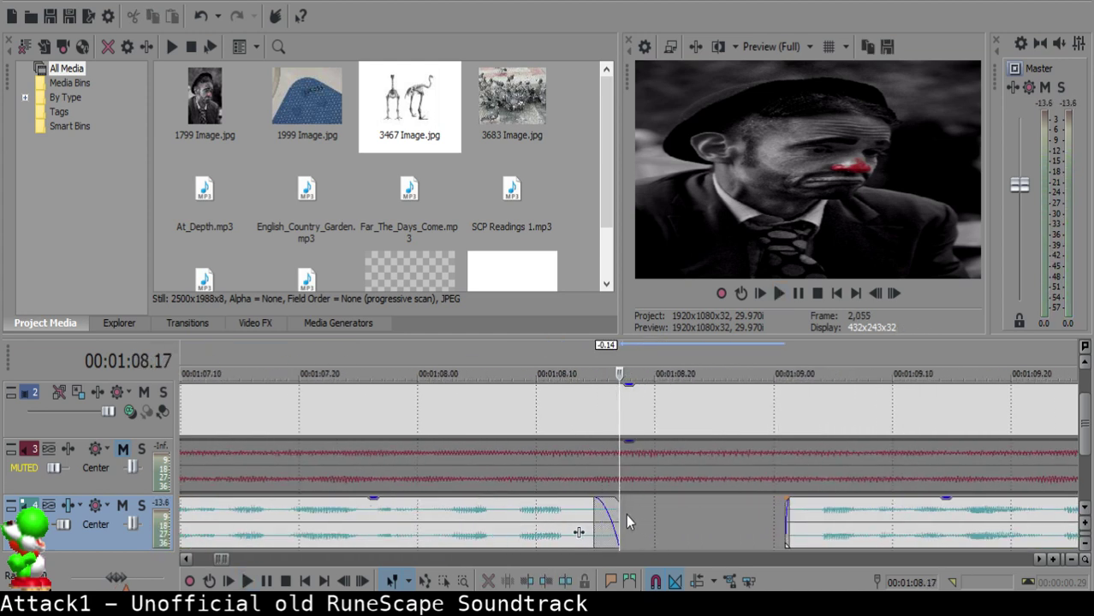
# - Move the following voice clip earlier so that it starts at 00:01:08.19, and replay the transition
pyautogui.moveTo(852, 524); pyautogui.dragTo(644, 518)
pyautogui.click(445, 531)
pyautogui.press('space')
pyautogui.press('Return')
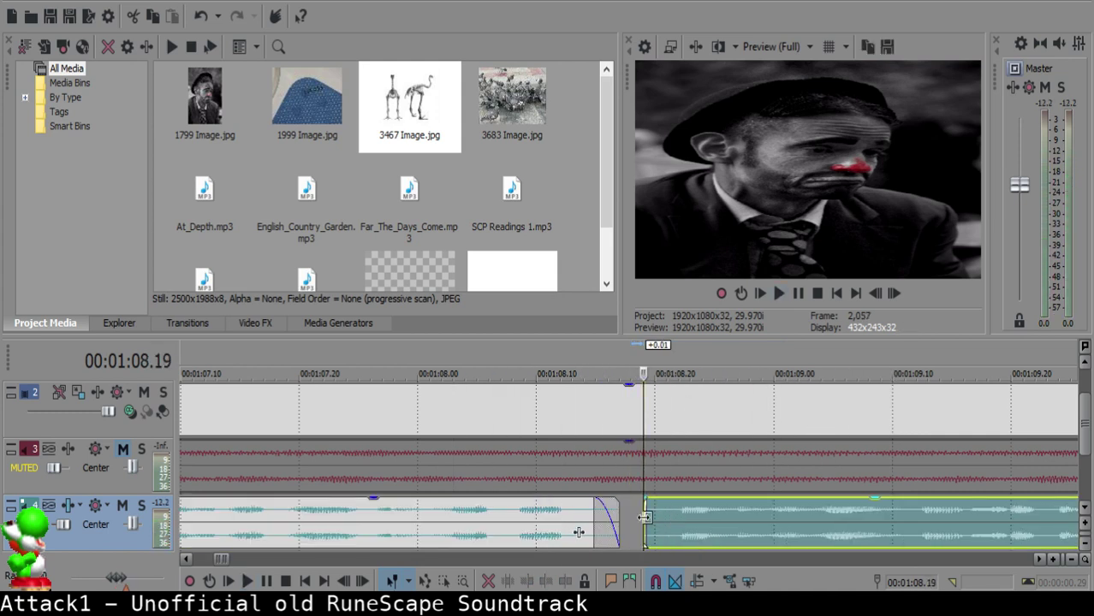
pyautogui.click(606, 522)
pyautogui.press('space')
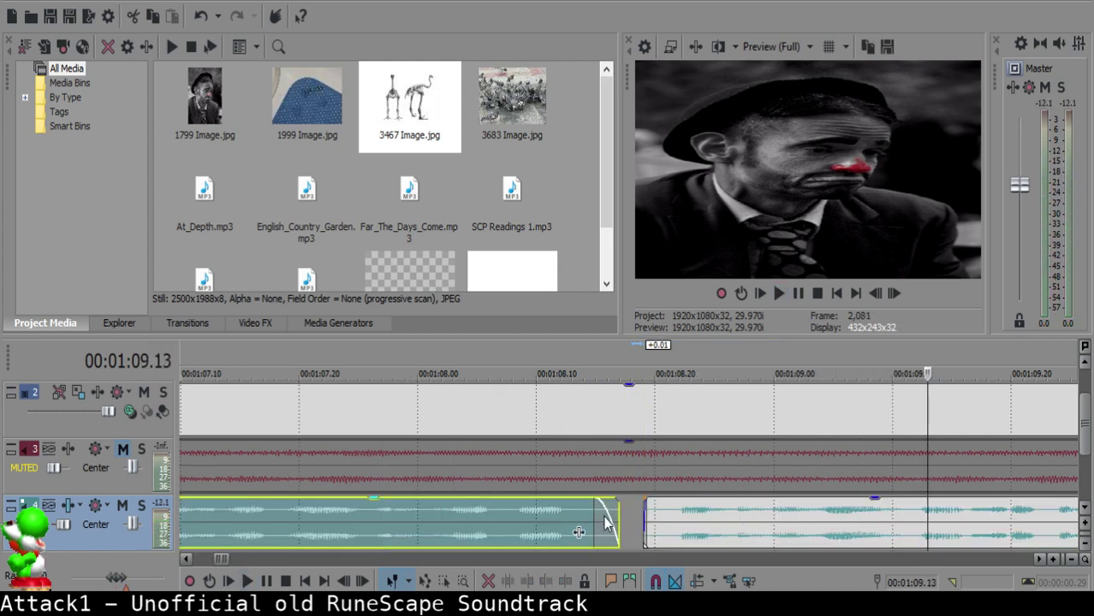
# - Lengthen the fade-out of the voice clip ending at 00:01:08.17 to about 4 frames and replay it
pyautogui.moveTo(597, 507); pyautogui.dragTo(580, 509)
pyautogui.click(423, 529)
pyautogui.press('space')
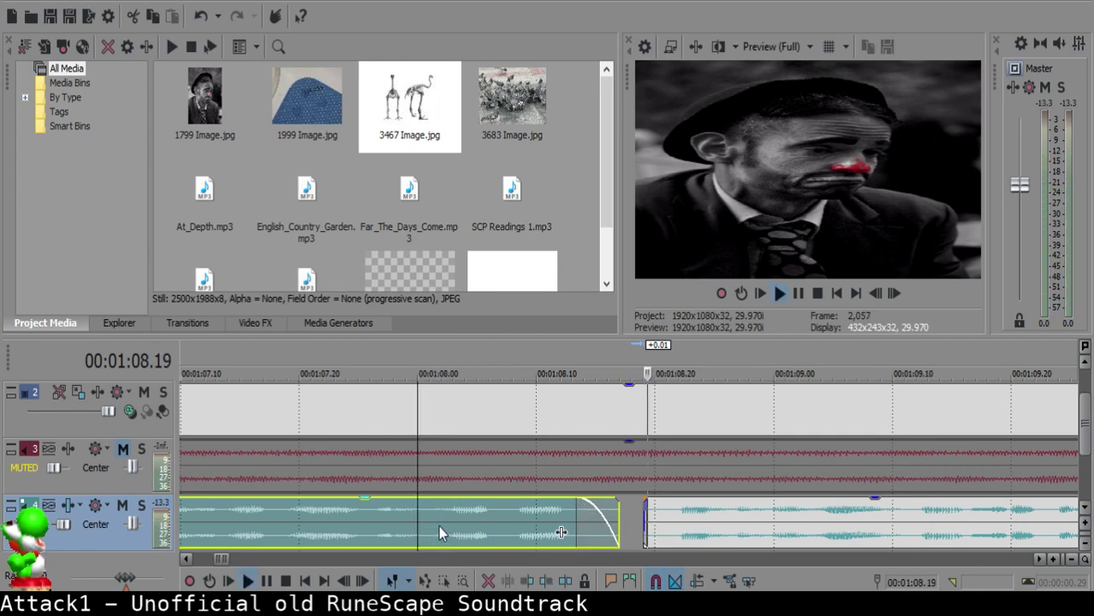
# - Listen through the next phrase and split the voice clip after it at about 00:01:10.25
pyautogui.scroll(-1, 754, 526)
pyautogui.scroll(-3, 698, 527)
pyautogui.scroll(2, 674, 519)
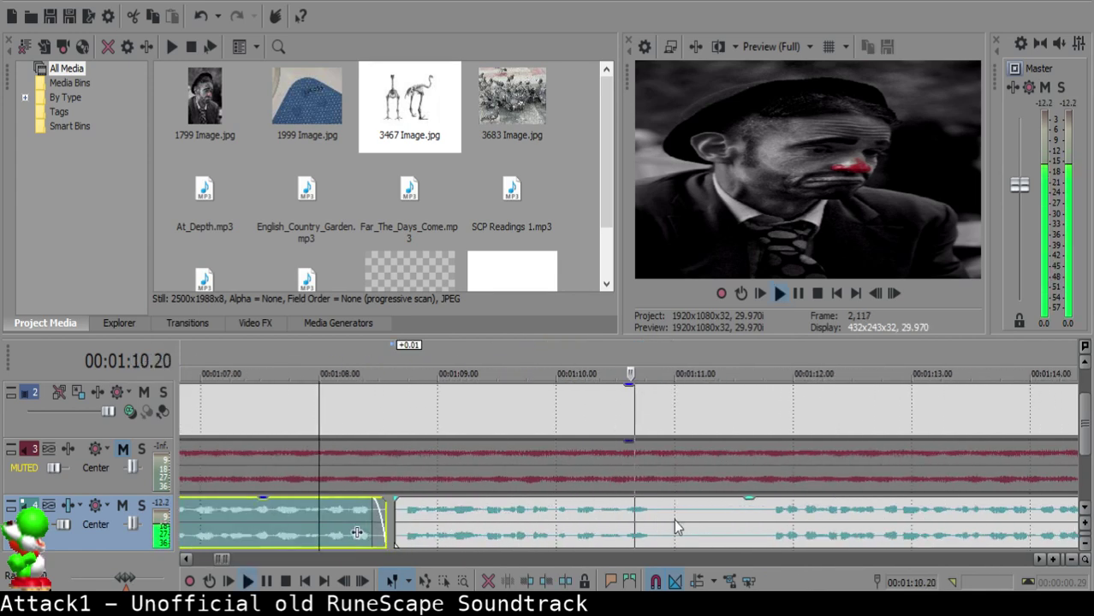
pyautogui.click(653, 512)
pyautogui.press('s')
pyautogui.press('space')
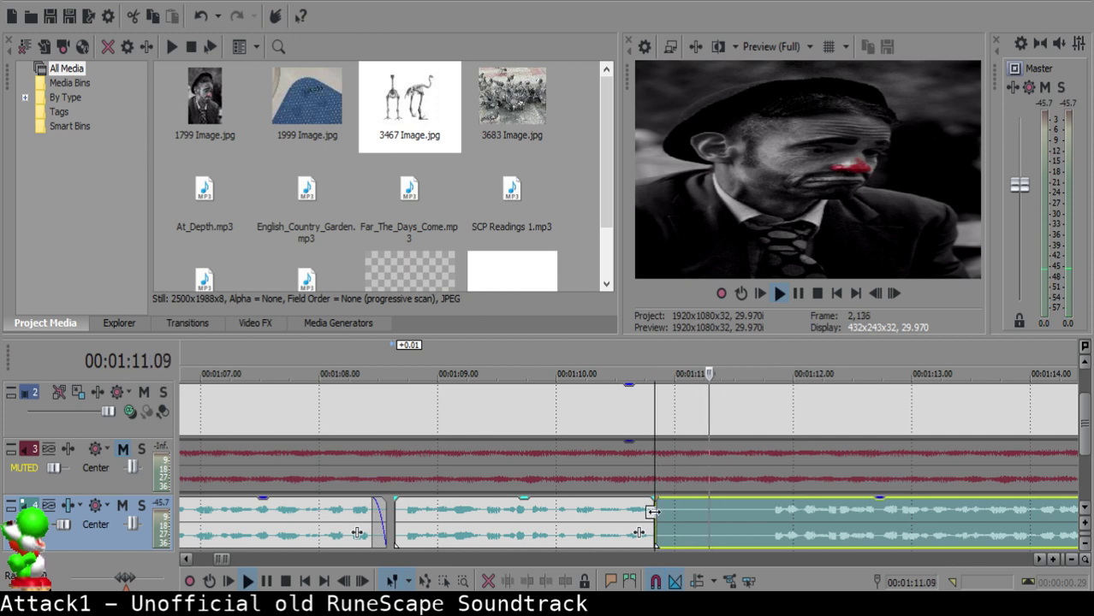
# - Cut out the pause between 00:01:10.25 and about 00:01:11.20, and give the voice clip before it a short fade-out
pyautogui.press('s')
pyautogui.press('Delete')
pyautogui.click(572, 520)
pyautogui.press('space')
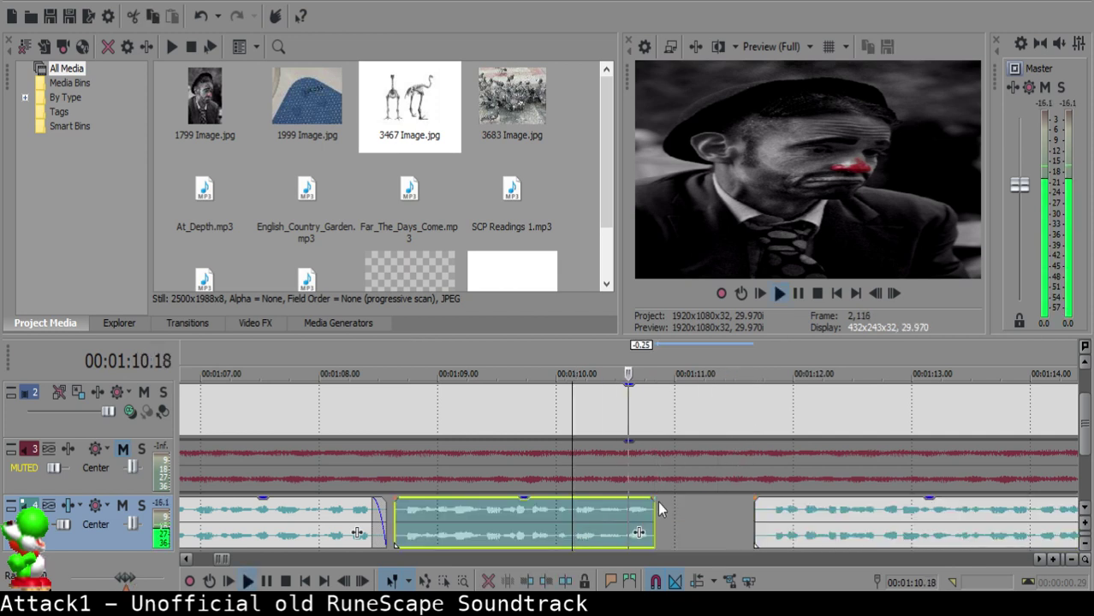
# - Move the voice clip after the pause 8 frames earlier so that it starts at 00:01:11.12, and replay the transition
pyautogui.scroll(-3, 659, 509)
pyautogui.click(726, 516)
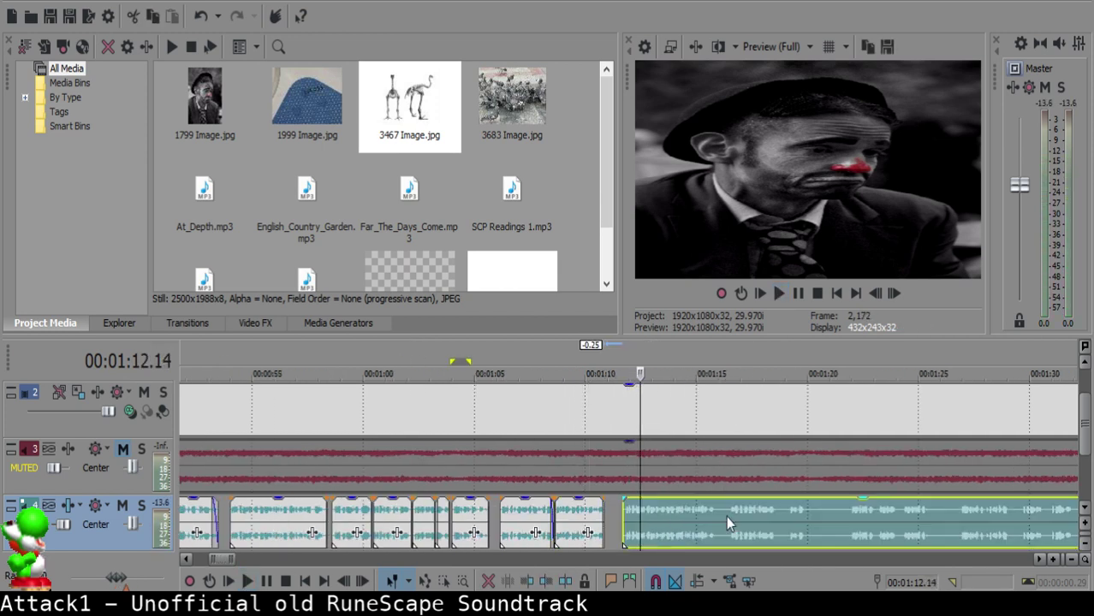
pyautogui.press('space')
pyautogui.click(616, 517)
pyautogui.scroll(3, 615, 513)
pyautogui.click(616, 514)
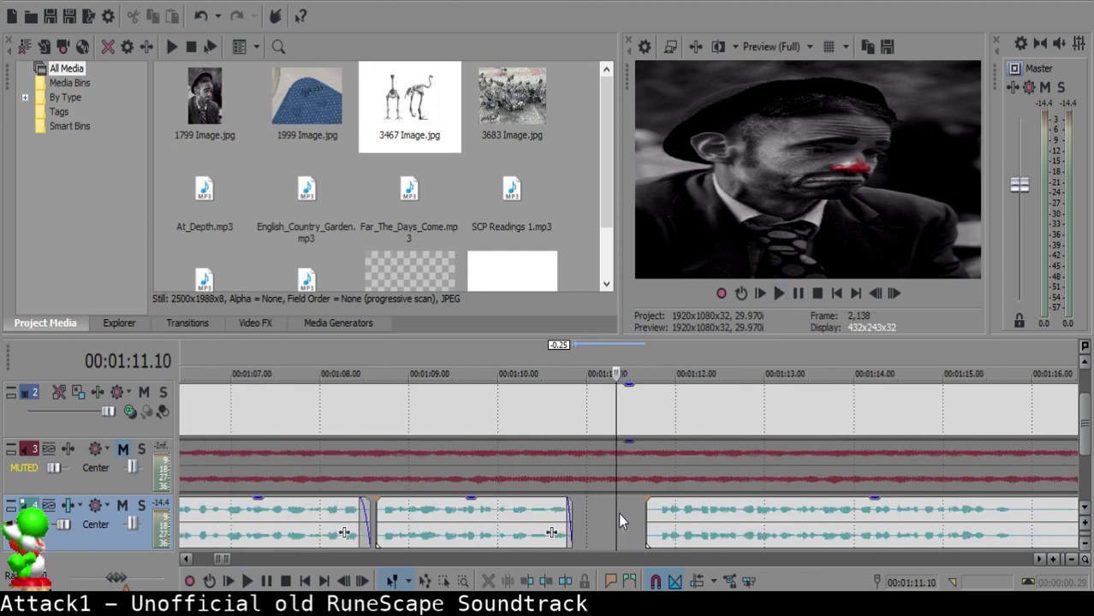
pyautogui.moveTo(670, 510); pyautogui.dragTo(651, 512)
pyautogui.scroll(-3, 651, 512)
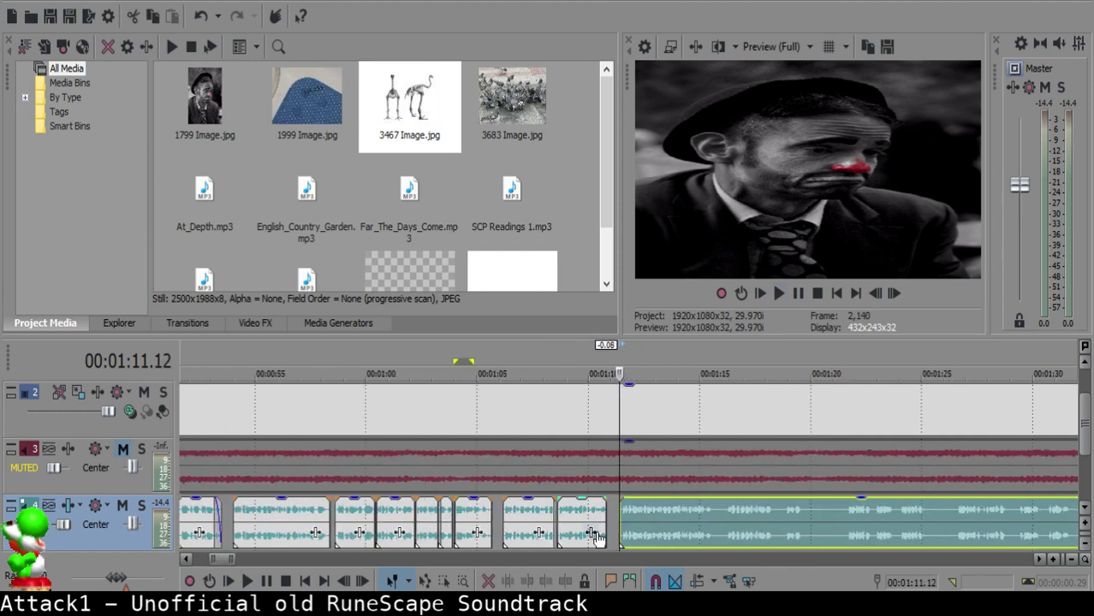
pyautogui.click(594, 522)
pyautogui.press('space')
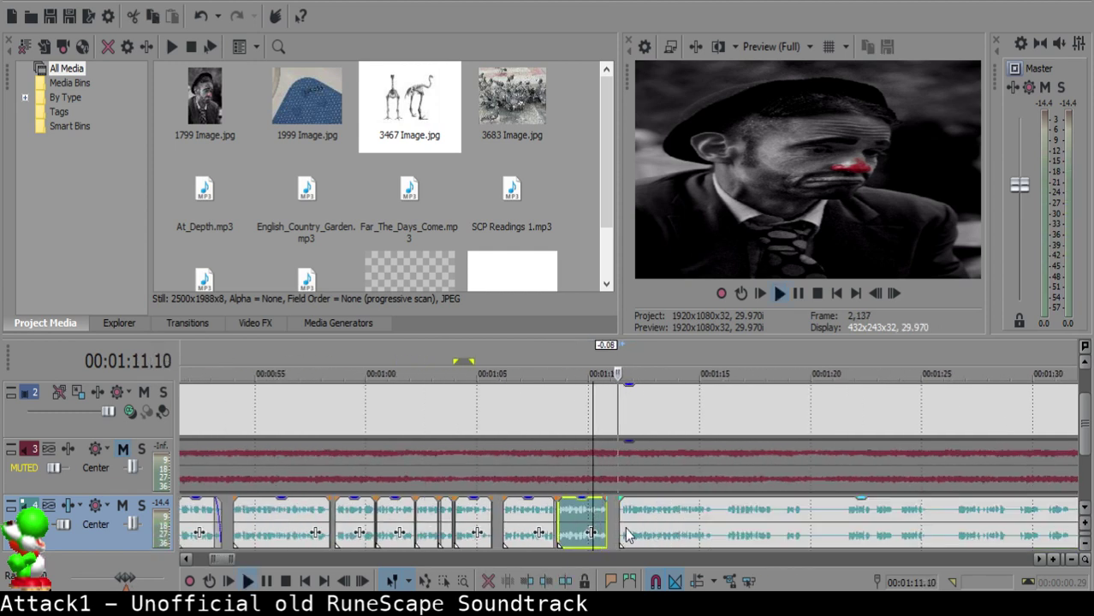
# - Cut out the pause in the voice clip between about 00:01:15.17 and 00:01:16.04, and replay the phrase before it
pyautogui.scroll(-3, 633, 526)
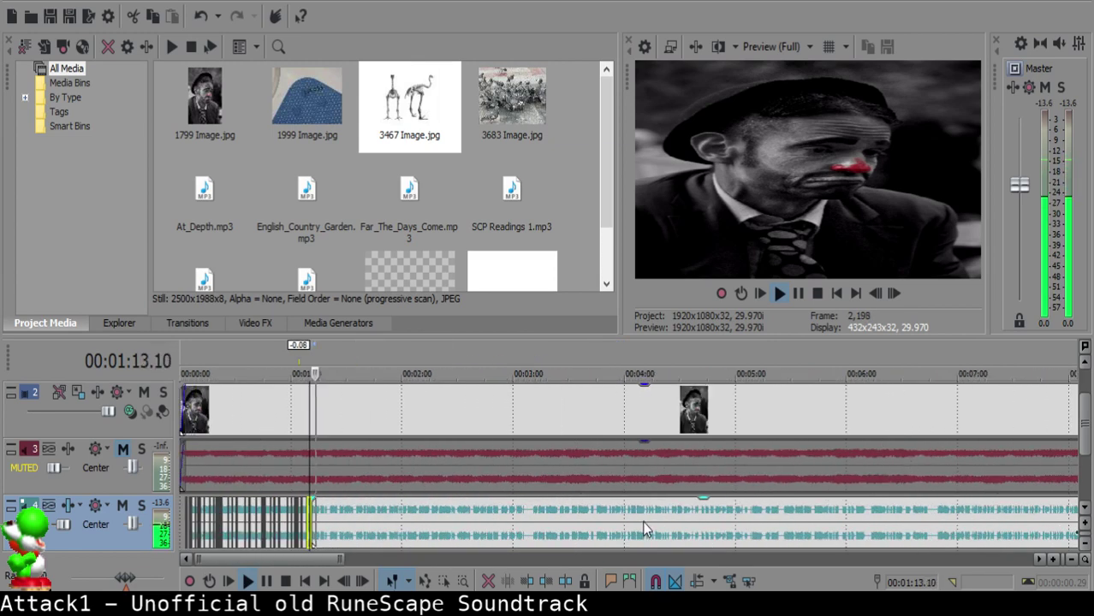
pyautogui.scroll(8, 642, 521)
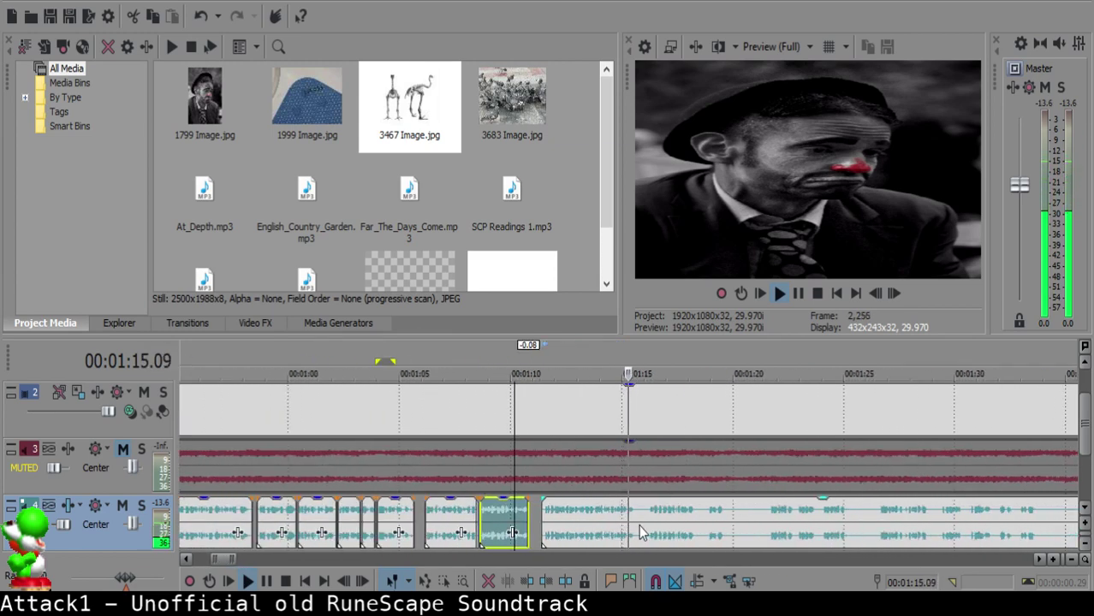
pyautogui.click(622, 513)
pyautogui.press('s')
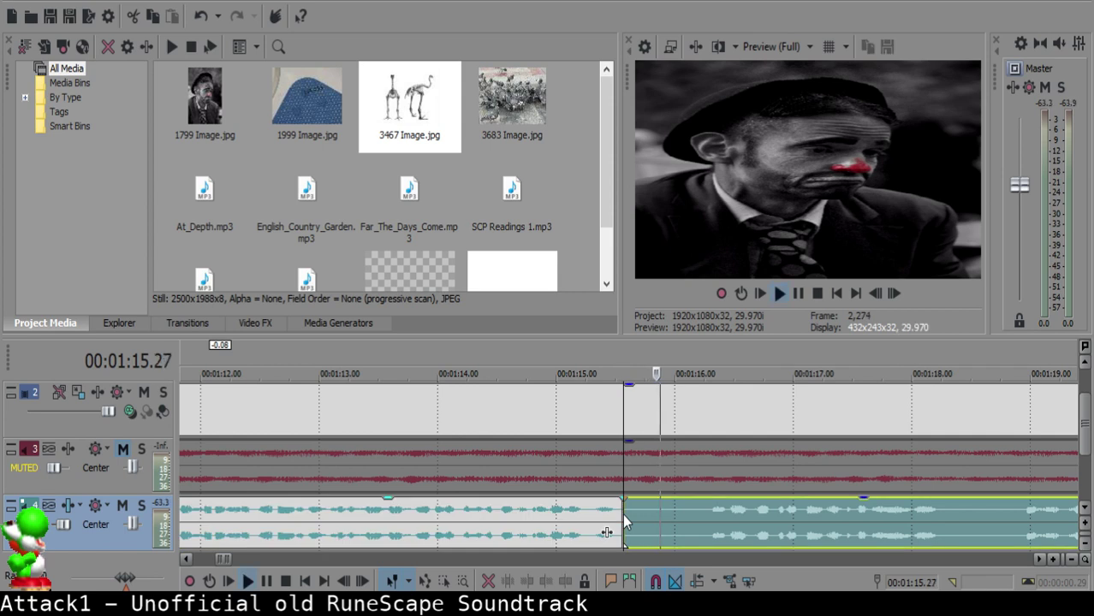
pyautogui.press('s')
pyautogui.click(651, 521)
pyautogui.press('Delete')
pyautogui.click(568, 521)
pyautogui.press('space')
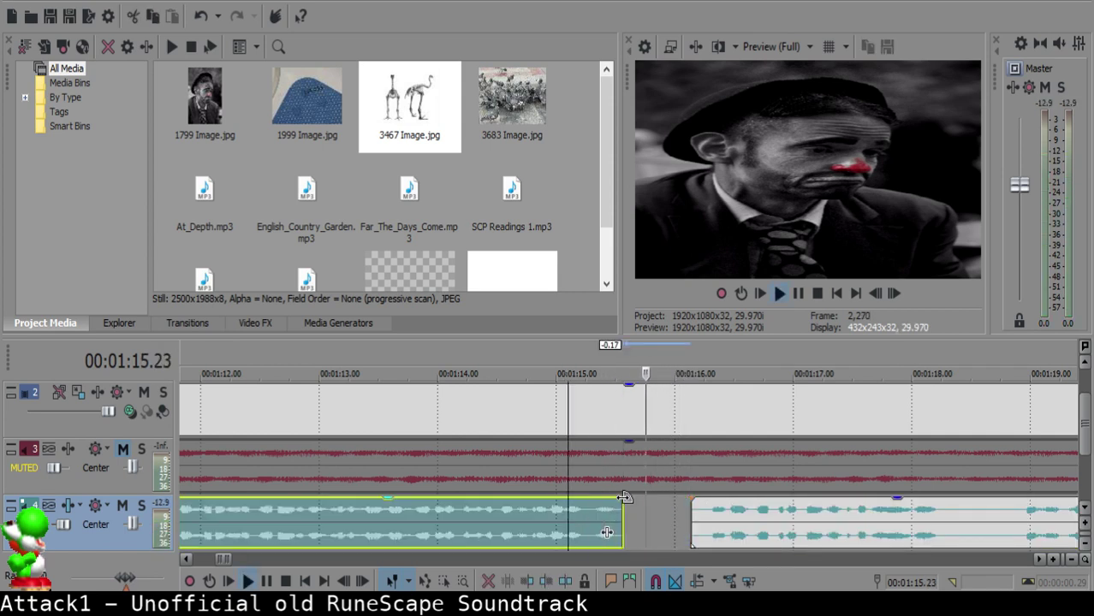
# - Fade out the voice clip ending at 00:01:15.17 over about 2 frames and move the following clip up against it
pyautogui.moveTo(625, 498); pyautogui.dragTo(610, 517)
pyautogui.scroll(-2, 659, 519)
pyautogui.click(767, 521)
pyautogui.press('Return')
pyautogui.click(539, 517)
pyautogui.press('space')
pyautogui.scroll(3, 590, 517)
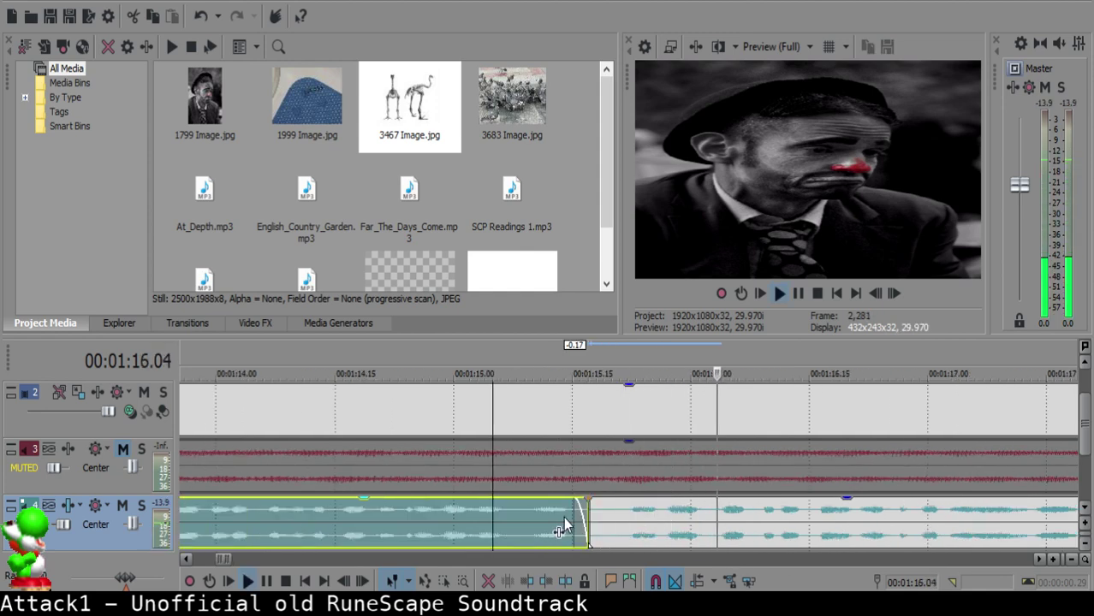
# - Trim about 1 frame from the start of the clip at 00:01:15.17, close the gap and replay the transition
pyautogui.click(596, 516)
pyautogui.press('s')
pyautogui.click(590, 518)
pyautogui.press('Delete')
pyautogui.moveTo(611, 519); pyautogui.dragTo(603, 519)
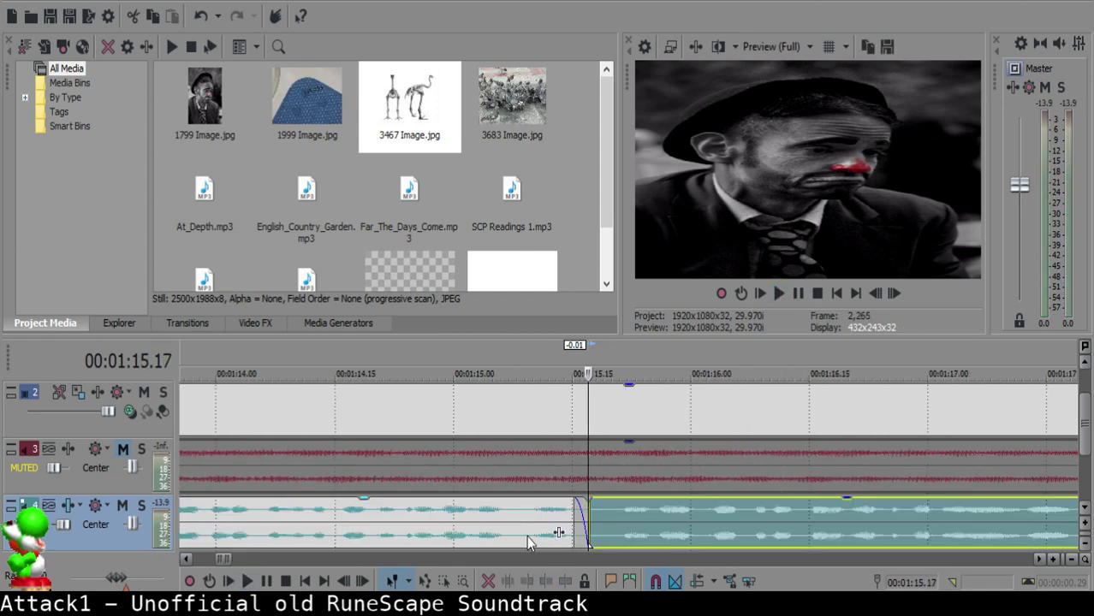
pyautogui.click(510, 537)
pyautogui.press('space')
# - Listen through the next phrase and split the voice clip after it at 00:01:17.20
pyautogui.scroll(-6, 659, 526)
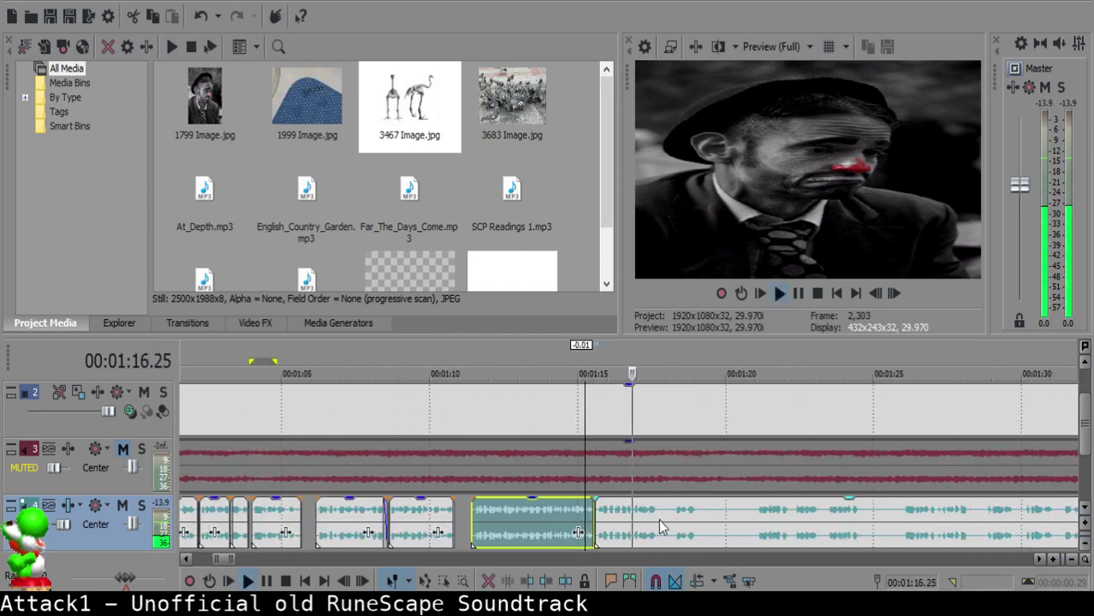
pyautogui.scroll(4, 642, 518)
pyautogui.click(641, 515)
pyautogui.press('space')
pyautogui.press('space')
pyautogui.press('space')
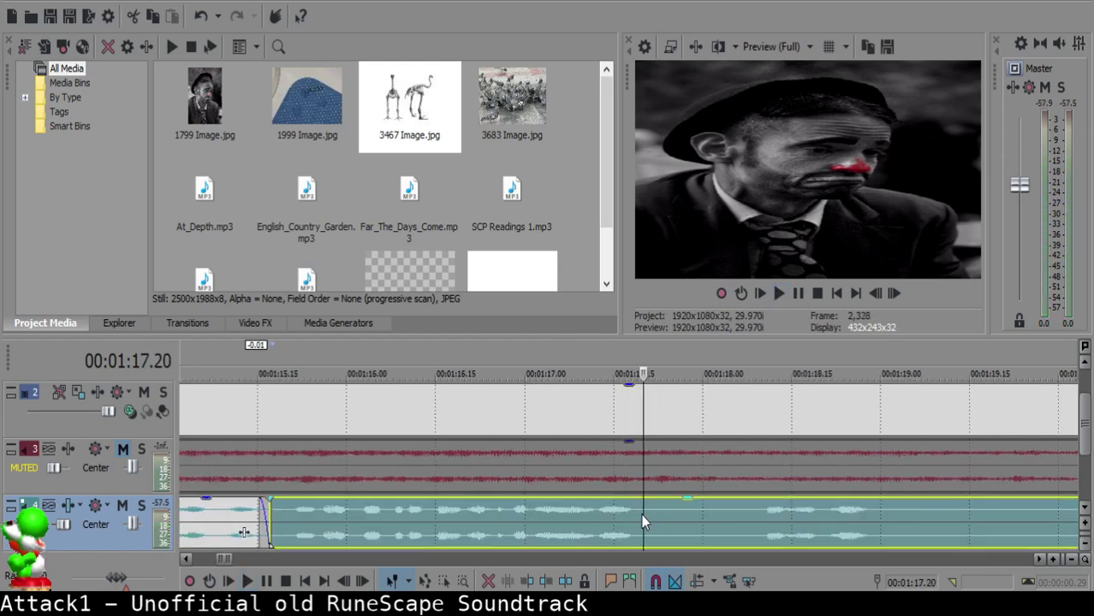
pyautogui.press('s')
# - Split the voice clip again at 00:01:18.07 and delete the pause before that point
pyautogui.press('space')
pyautogui.press('Return')
pyautogui.click(744, 513)
pyautogui.press('s')
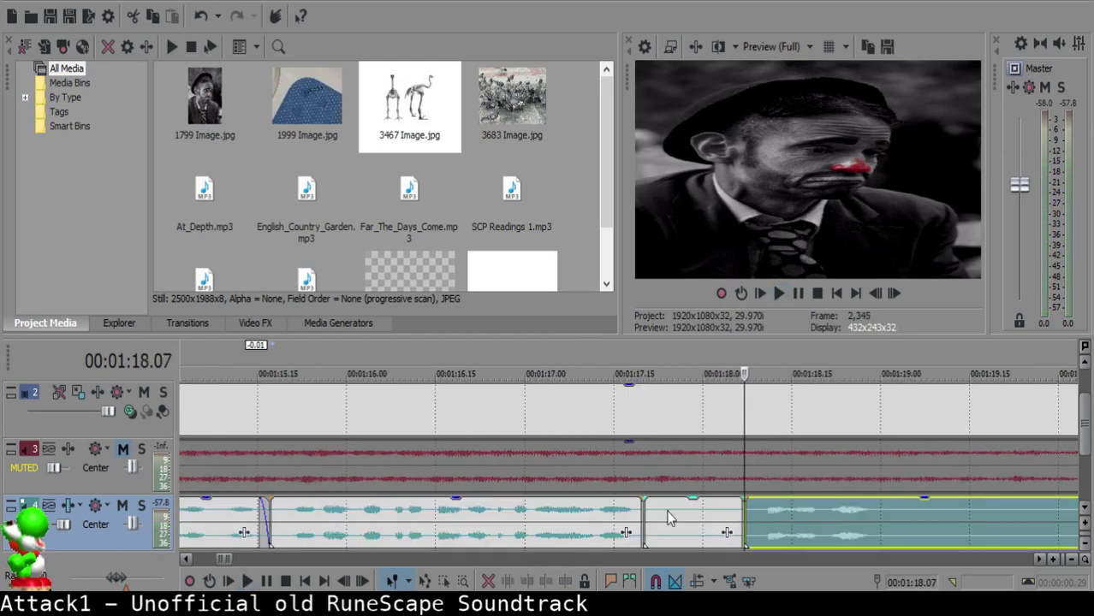
pyautogui.click(661, 515)
pyautogui.press('Delete')
# - Move the following voice clip earlier until it meets the previous one at 00:01:17.20, and replay the transition
pyautogui.click(565, 516)
pyautogui.press('space')
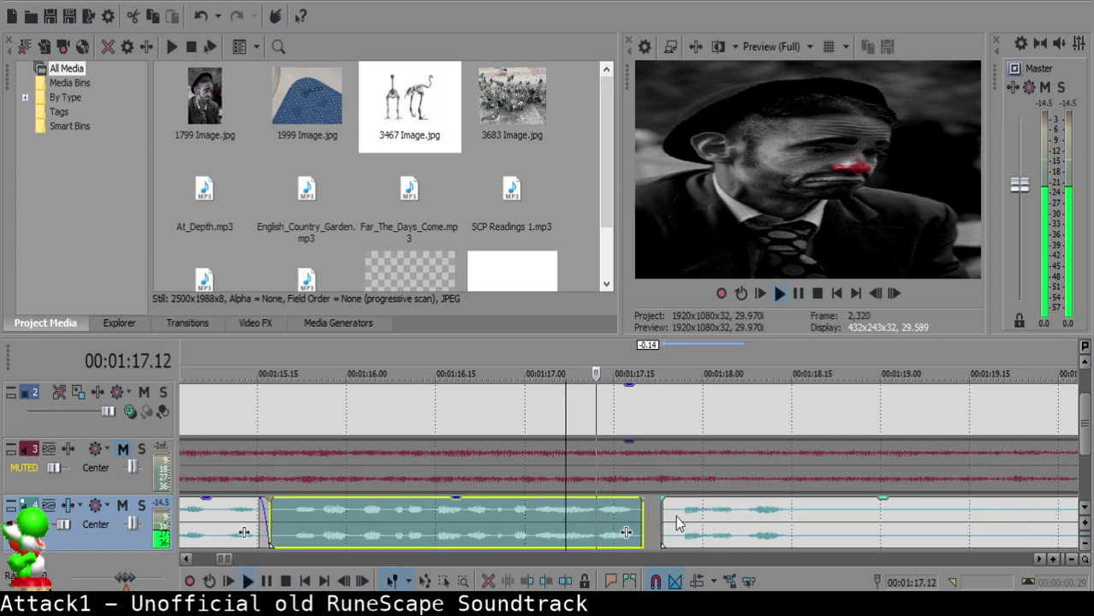
pyautogui.press('Return')
pyautogui.click(651, 518)
pyautogui.moveTo(726, 520); pyautogui.dragTo(708, 520)
pyautogui.click(530, 534)
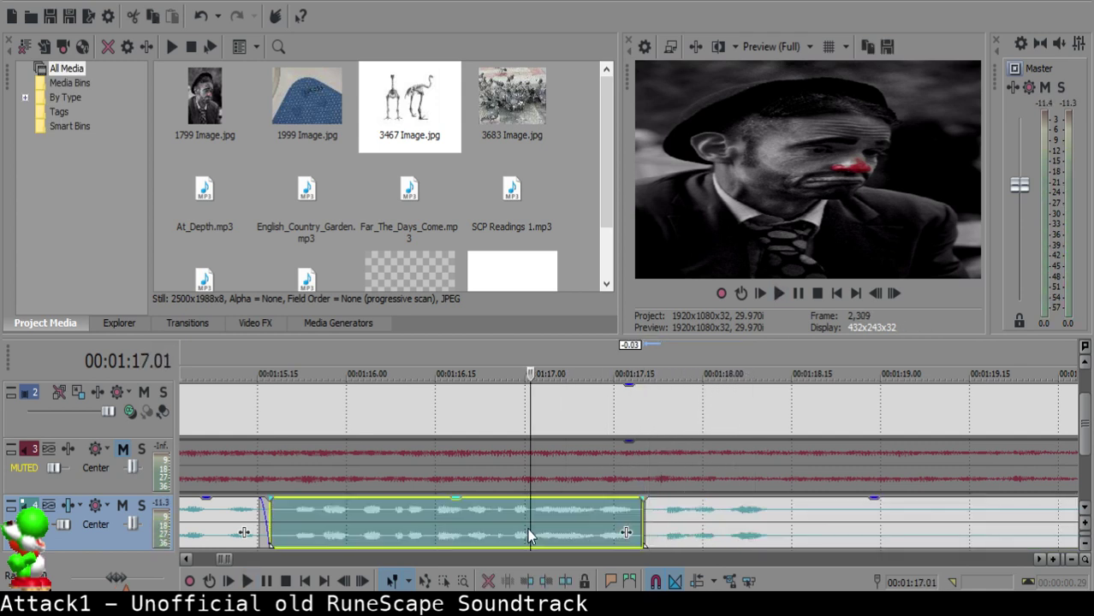
pyautogui.press('space')
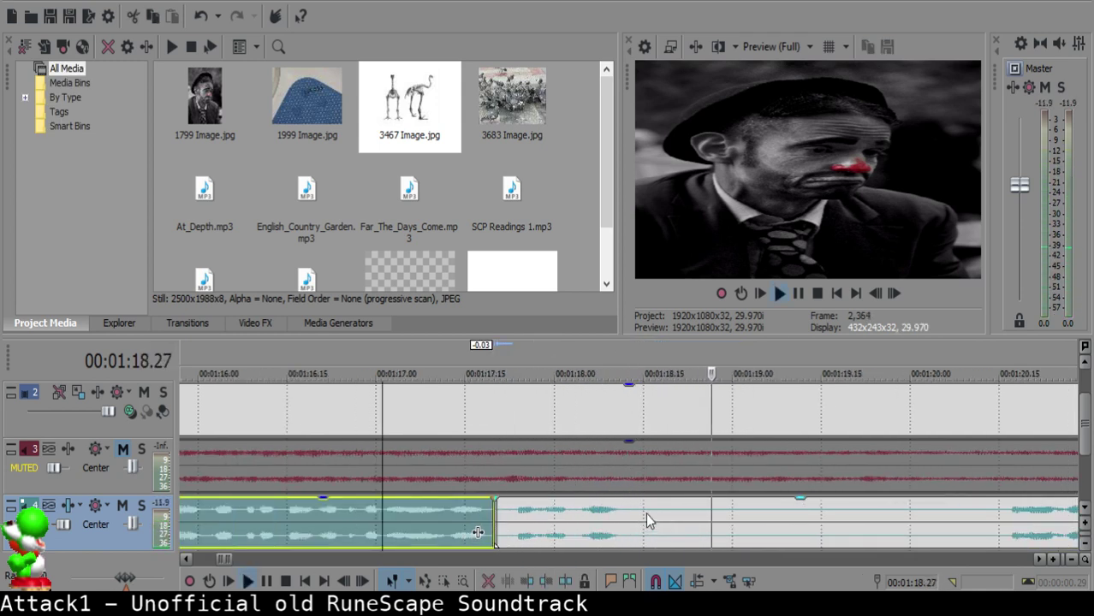
# - Cut out the silence from about 00:01:18.17 to 00:01:18.28, and give the voice clip before it a 2-frame fade-out
pyautogui.click(645, 513)
pyautogui.press('space')
pyautogui.press('s')
pyautogui.press('space')
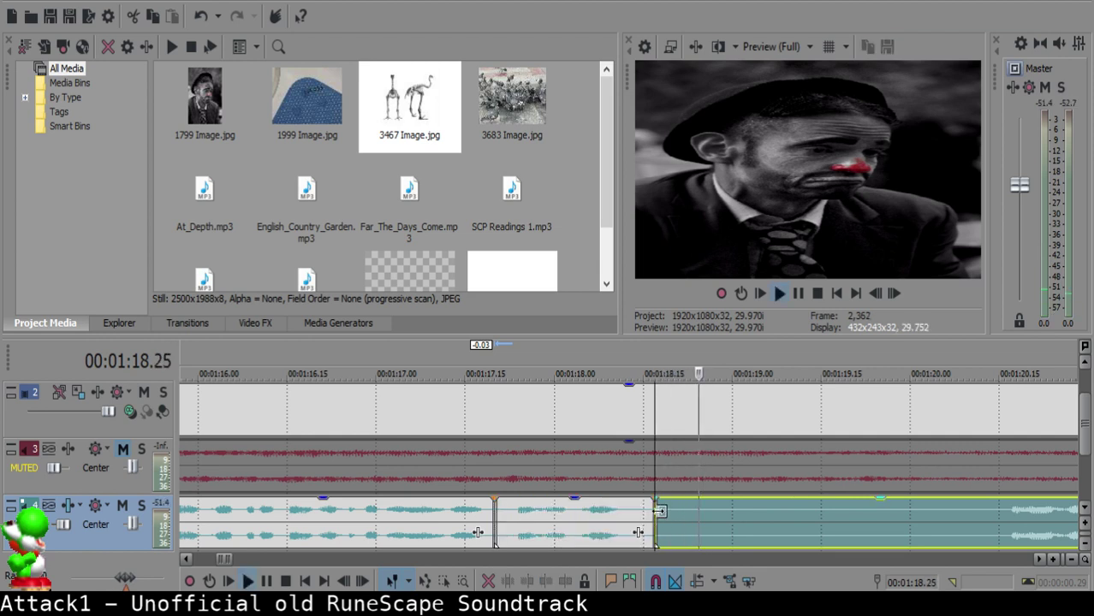
pyautogui.press('Return')
pyautogui.press('s')
pyautogui.click(673, 511)
pyautogui.press('Delete')
pyautogui.click(651, 498)
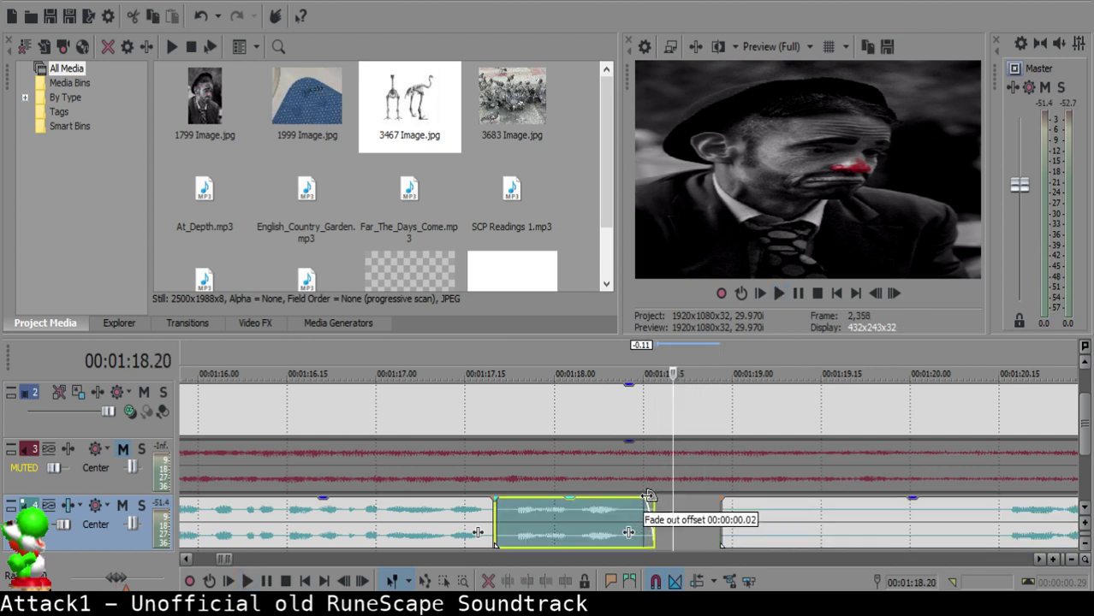
pyautogui.click(571, 527)
pyautogui.press('space')
# - Listen through the next take, split the voice clip at 00:01:25.13 and delete the section from 00:01:18.28 up to there
pyautogui.click(972, 519)
pyautogui.scroll(-4, 774, 546)
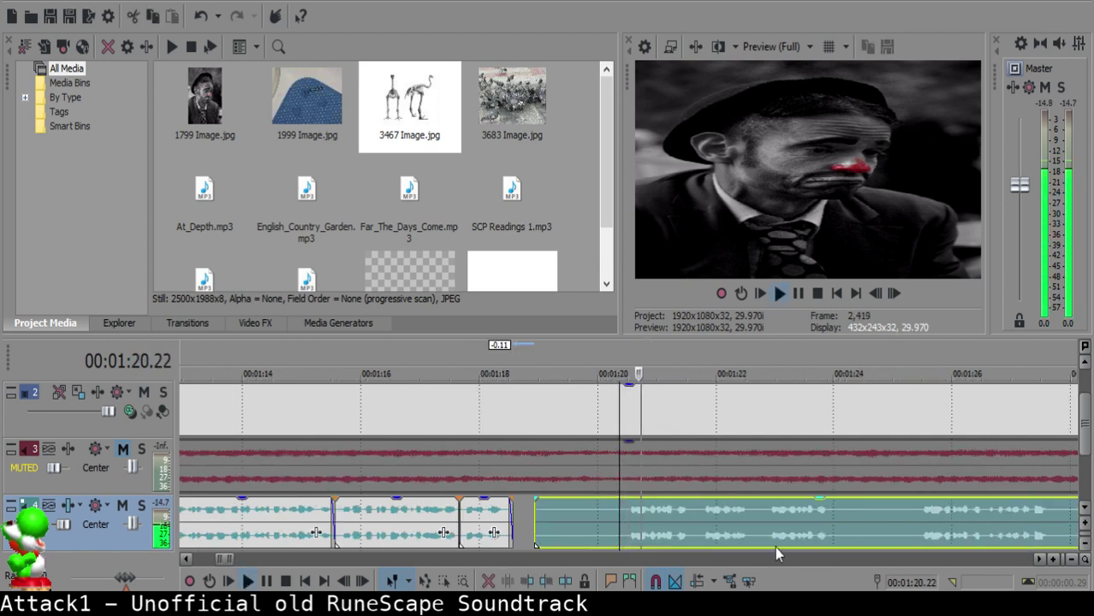
pyautogui.scroll(2, 984, 516)
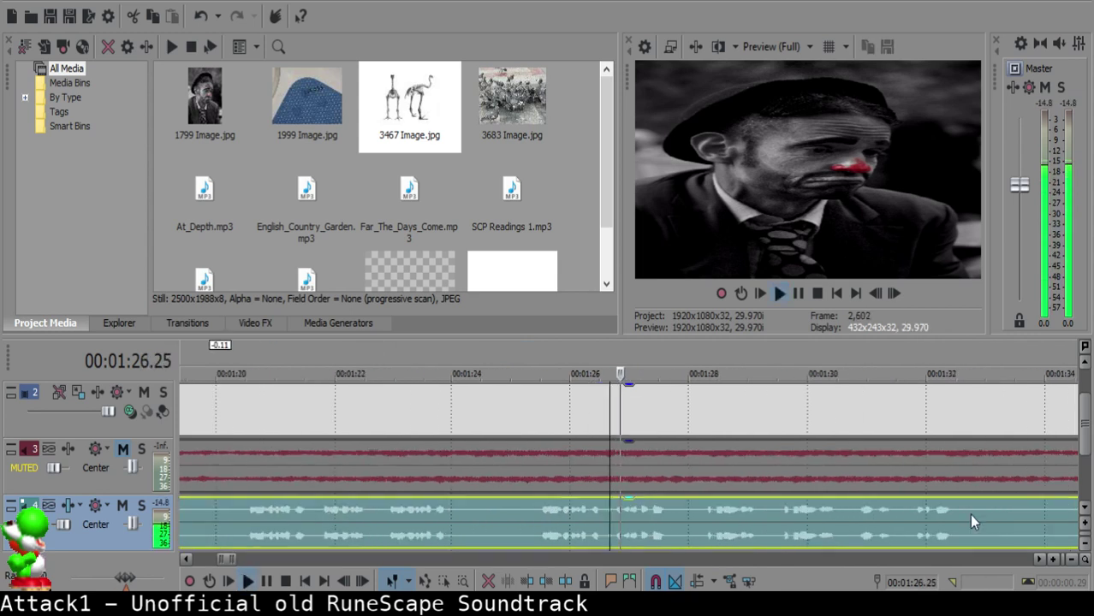
pyautogui.click(490, 508)
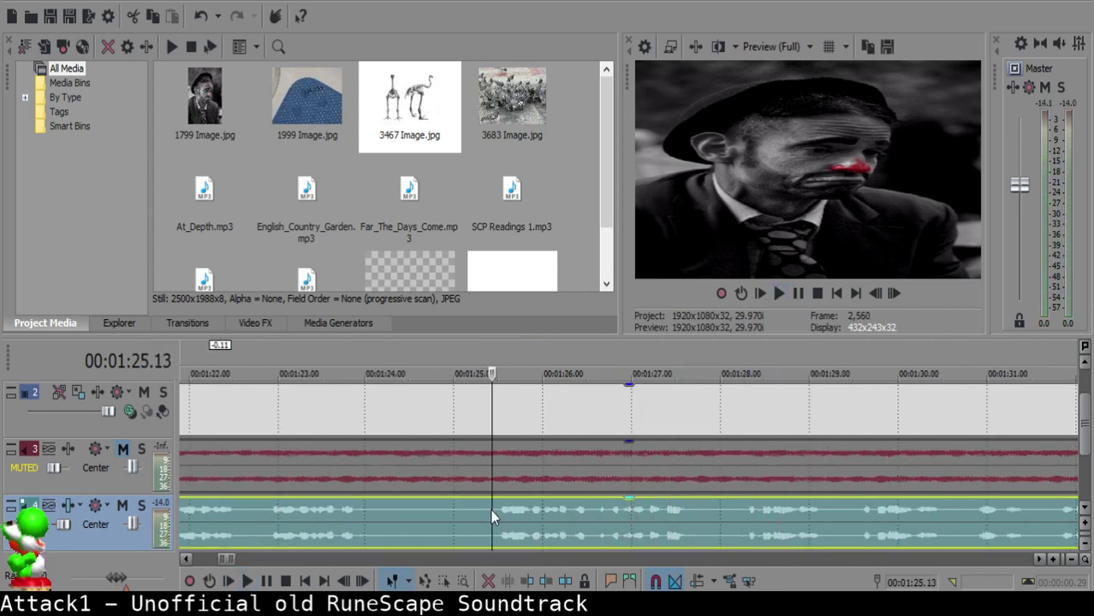
pyautogui.press('Return')
pyautogui.press('s')
pyautogui.scroll(-3, 475, 514)
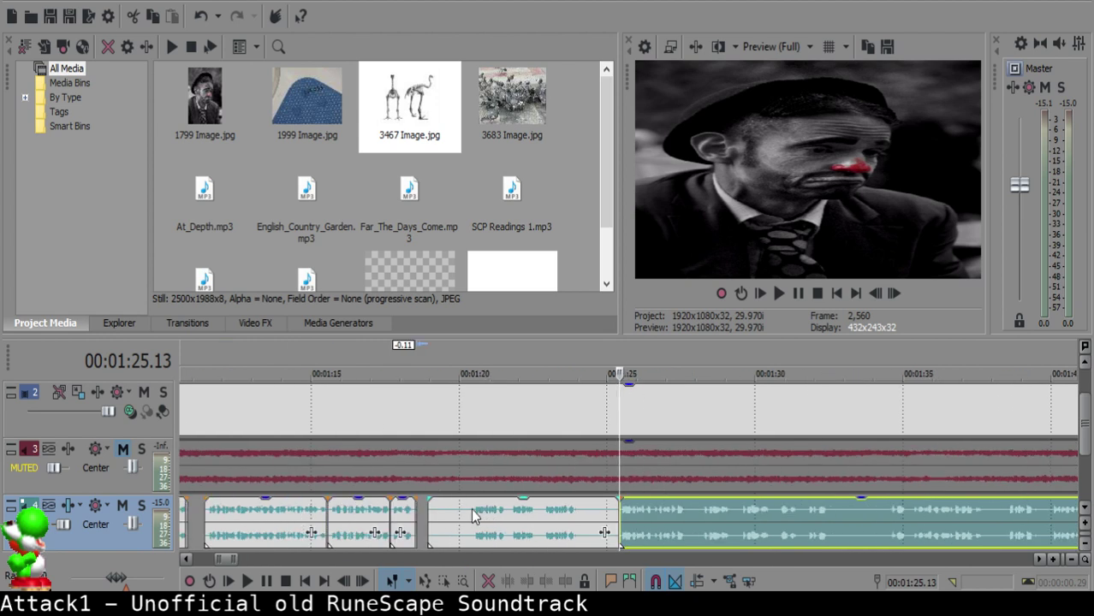
pyautogui.click(434, 511)
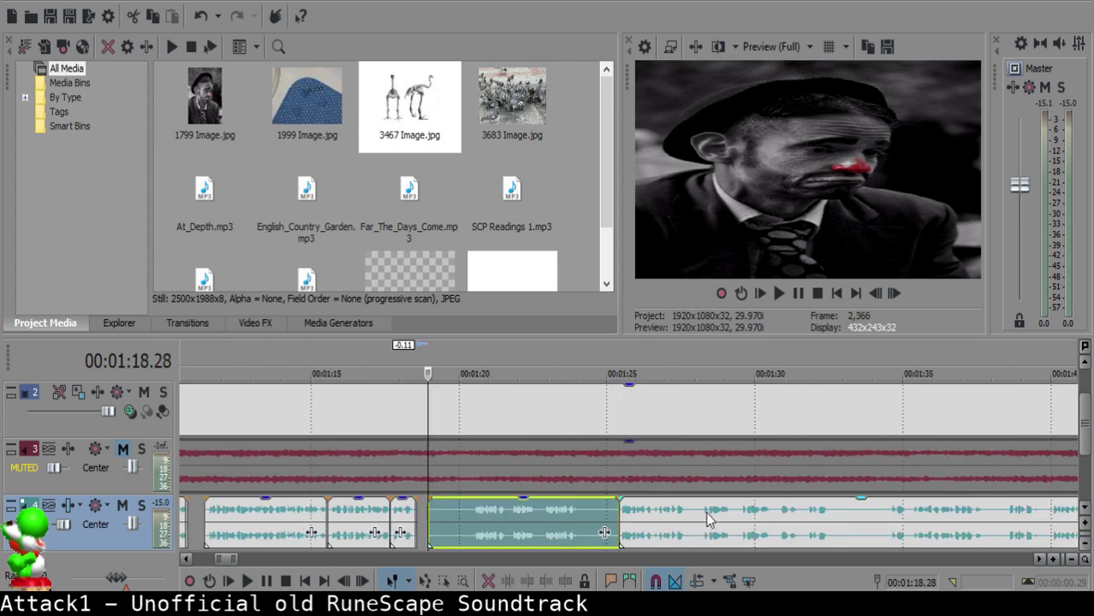
pyautogui.press('Delete')
# - Move the remaining voice clip earlier so that it starts at about 00:01:18.28, and replay from the preceding phrase
pyautogui.moveTo(679, 519); pyautogui.dragTo(488, 526)
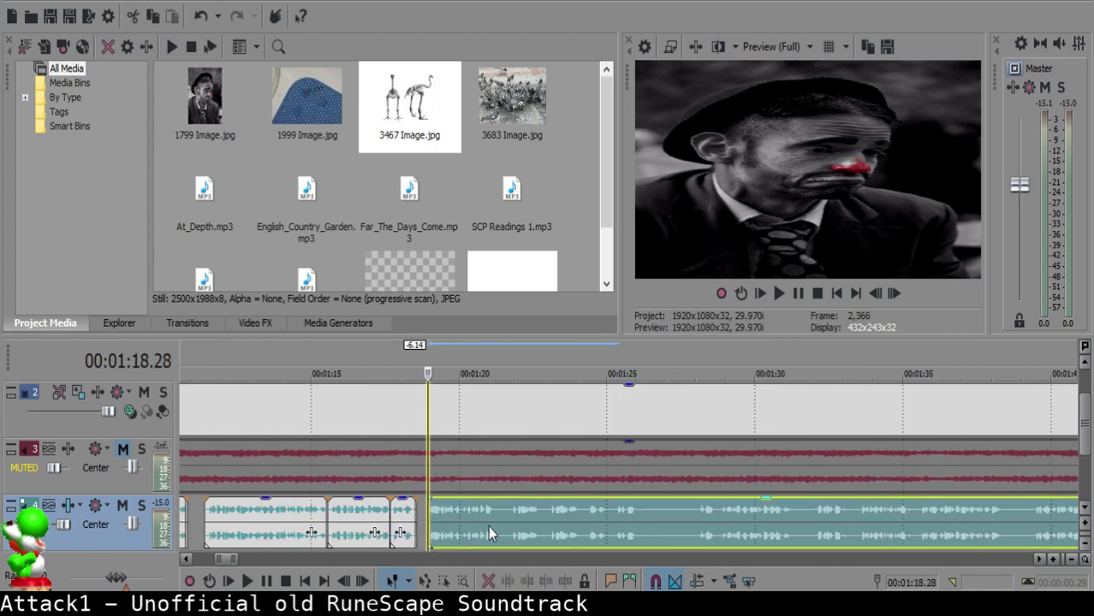
pyautogui.click(415, 530)
pyautogui.press('Return')
pyautogui.press('Return')
pyautogui.click(404, 515)
pyautogui.press('Return')
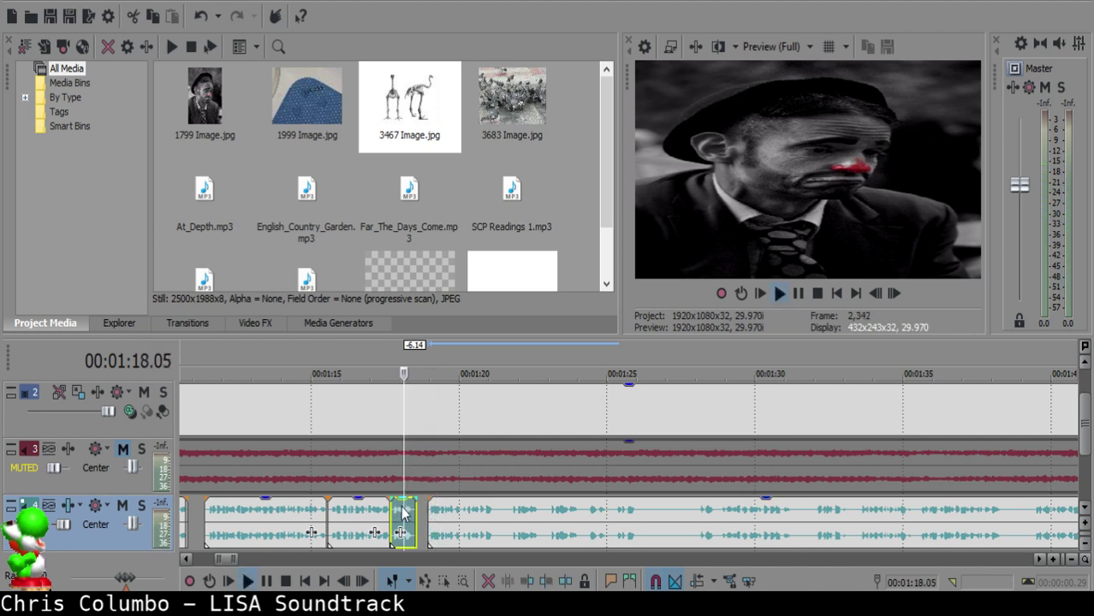
pyautogui.scroll(4, 417, 511)
pyautogui.press('Return')
# - Move the voice clip after the gap 3 frames later so that it starts at about 00:01:19.01, and replay it
pyautogui.click(614, 512)
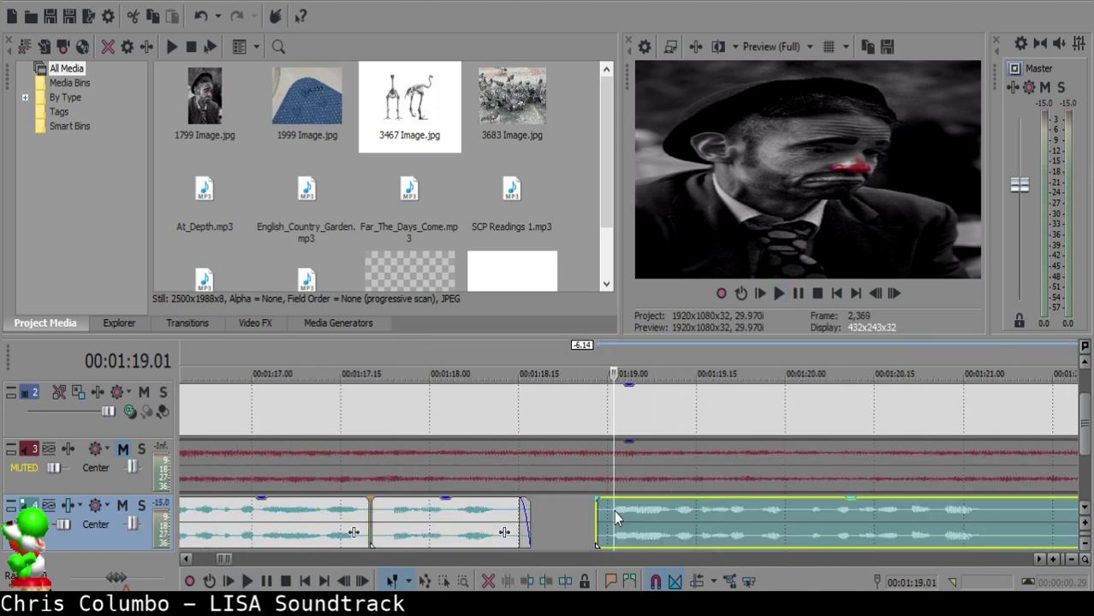
pyautogui.moveTo(613, 512); pyautogui.dragTo(653, 519)
pyautogui.click(418, 518)
pyautogui.press('space')
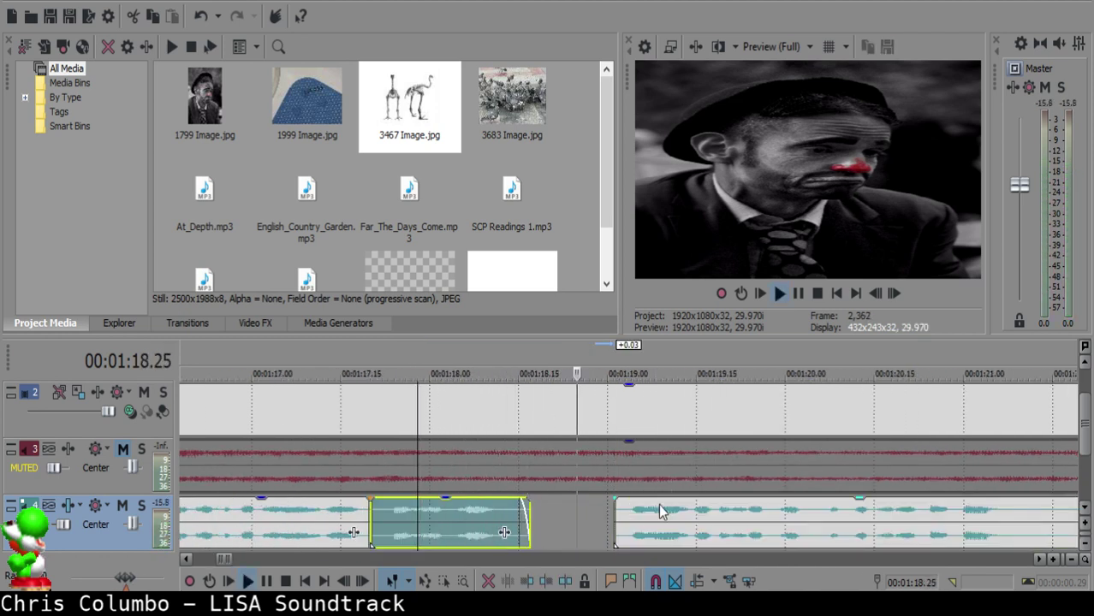
# - Shift the same voice clip another 2 frames later to start at 00:01:19.03, and replay the transition
pyautogui.click(629, 511)
pyautogui.press('space')
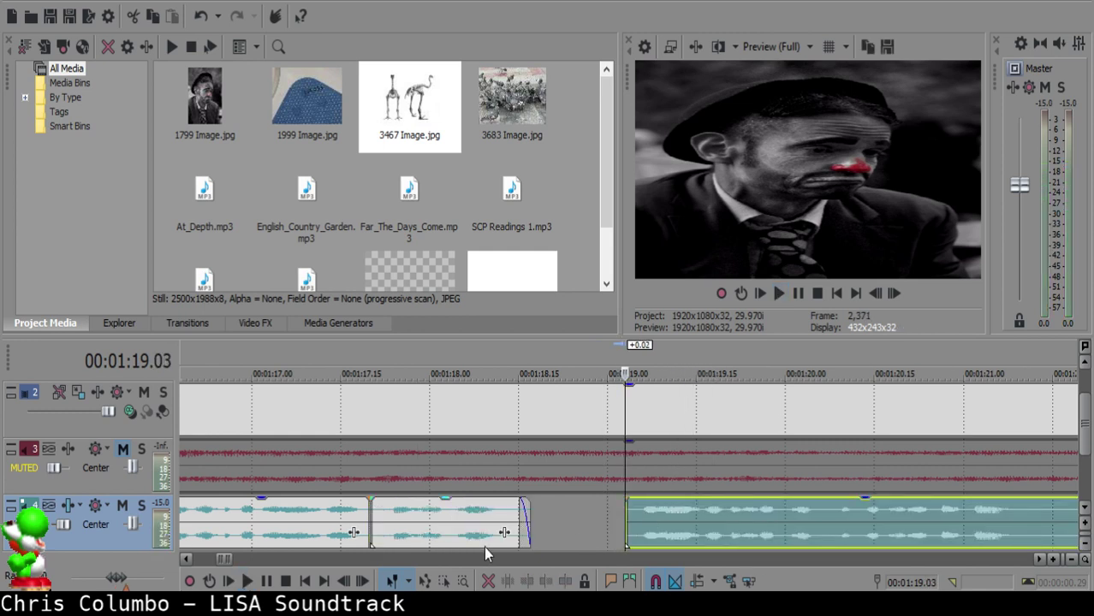
pyautogui.scroll(-3, 345, 540)
pyautogui.press('space')
pyautogui.click(484, 519)
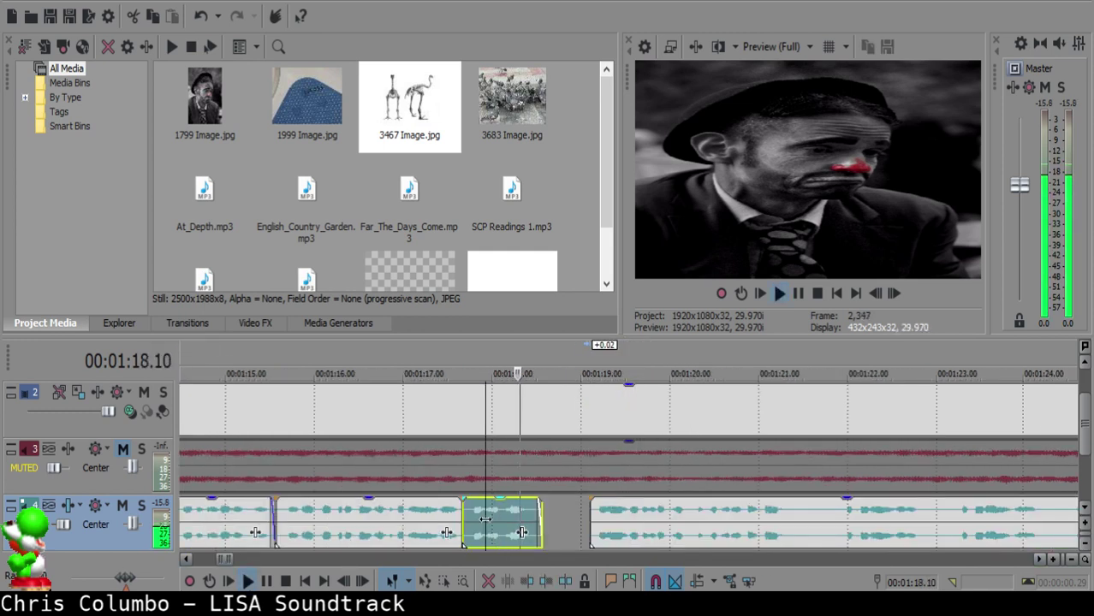
# - Nudge the voice clip 1 frame later to start at about 00:01:19.04, and replay from the phrases before it
pyautogui.scroll(4, 615, 516)
pyautogui.click(599, 508)
pyautogui.press('space')
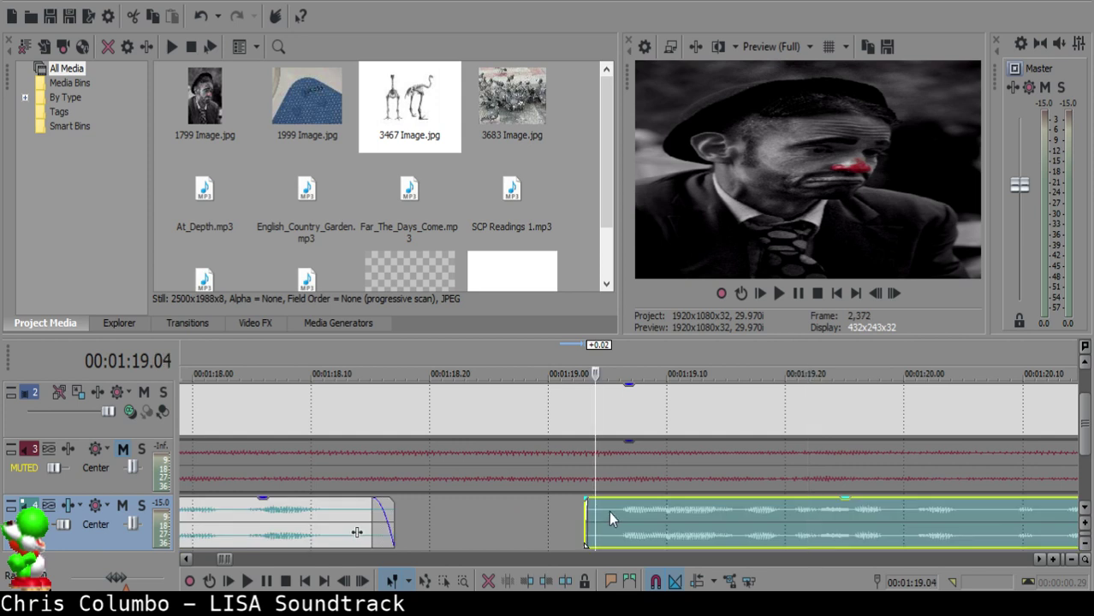
pyautogui.scroll(-3, 619, 511)
pyautogui.click(480, 524)
pyautogui.press('space')
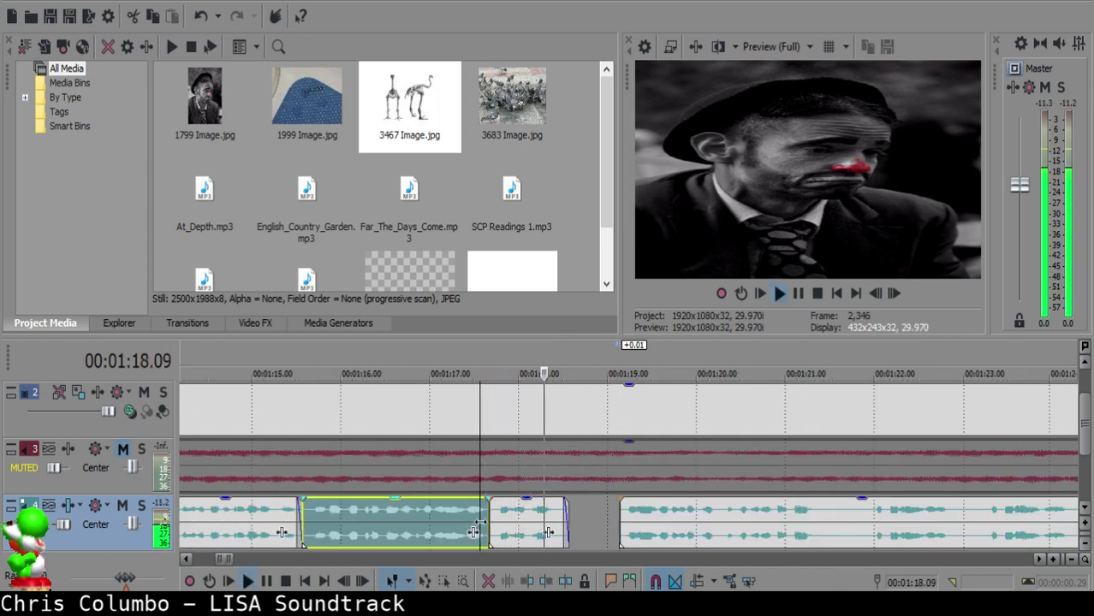
# - Nudge the voice clip one more frame later to about 00:01:19.05 and replay from the short clip before it
pyautogui.scroll(-3, 517, 525)
pyautogui.scroll(5, 524, 520)
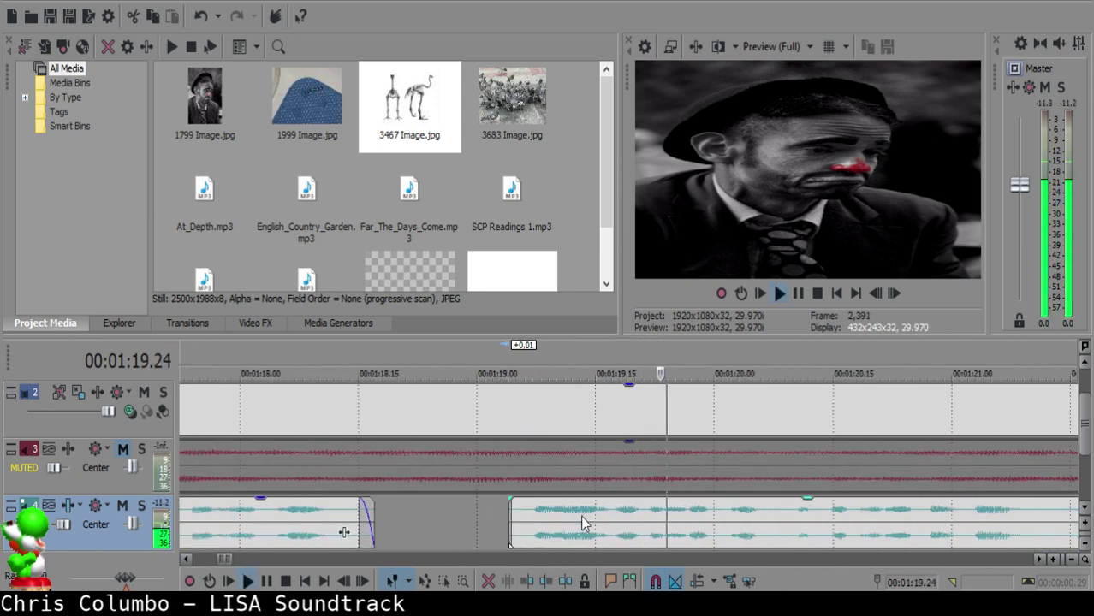
pyautogui.click(529, 519)
pyautogui.press('space')
pyautogui.scroll(-3, 530, 513)
pyautogui.click(493, 519)
pyautogui.press('space')
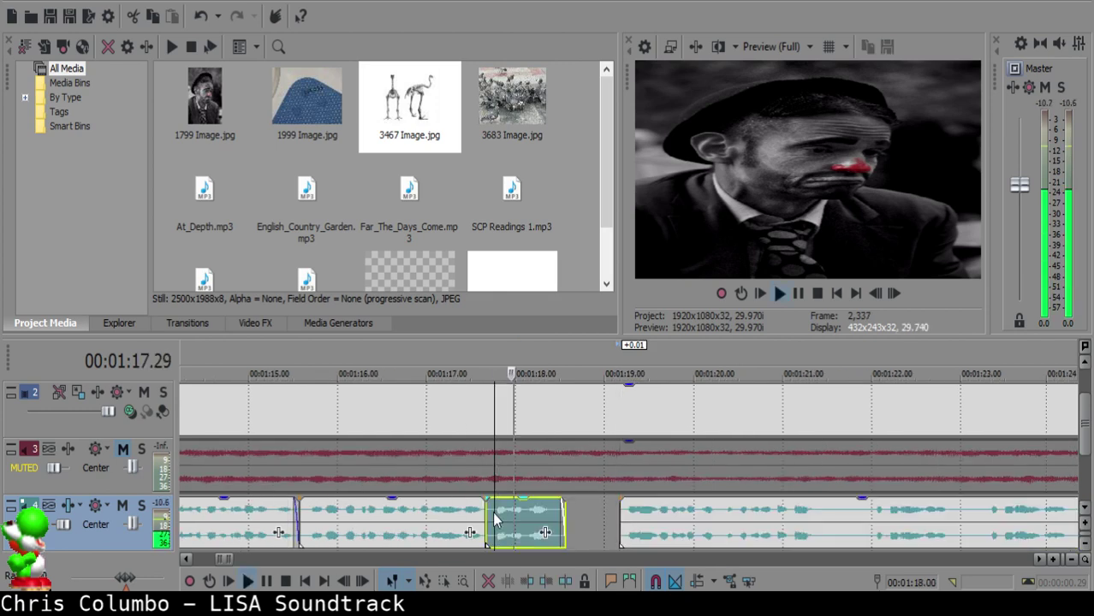
# - Split the voice clip on track 4 at about 00:01:21.12 and 00:01:23.08, and delete the section in between
pyautogui.scroll(-4, 650, 519)
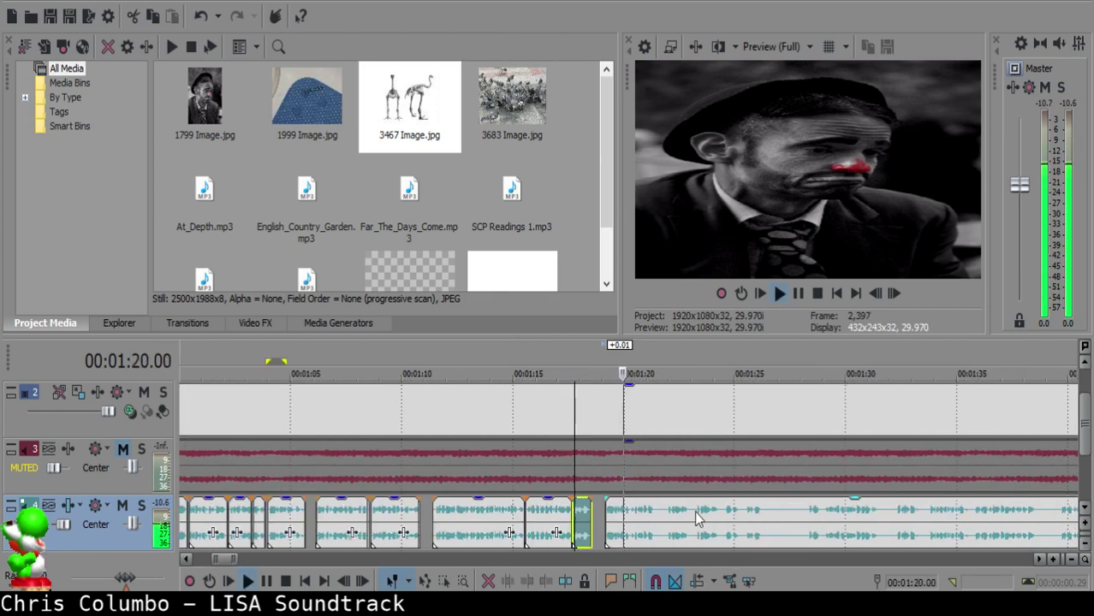
pyautogui.scroll(6, 652, 521)
pyautogui.click(667, 517)
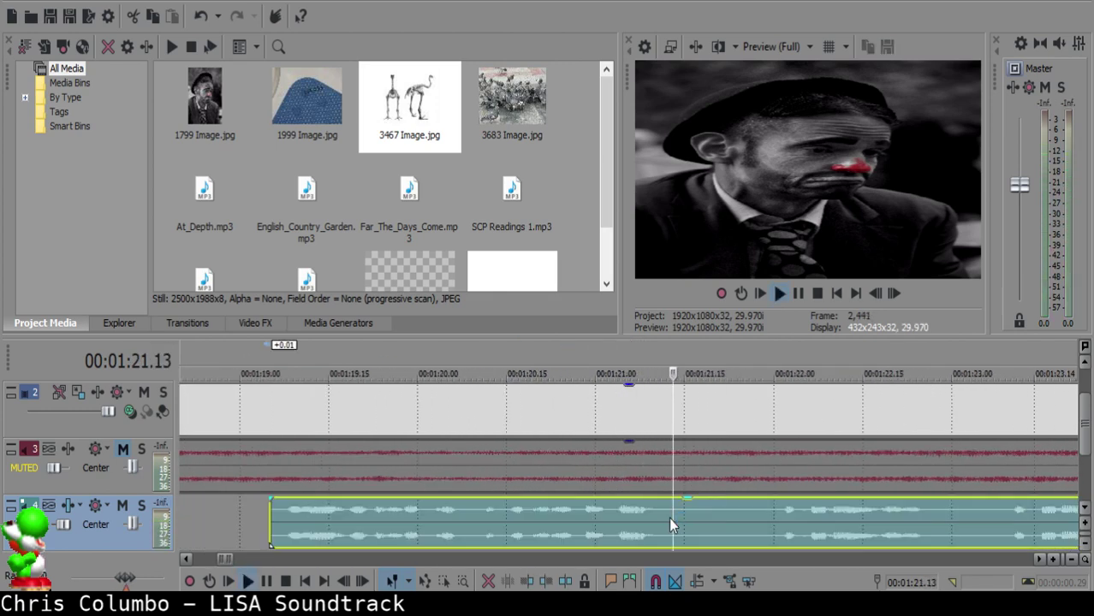
pyautogui.press('s')
pyautogui.scroll(-3, 796, 517)
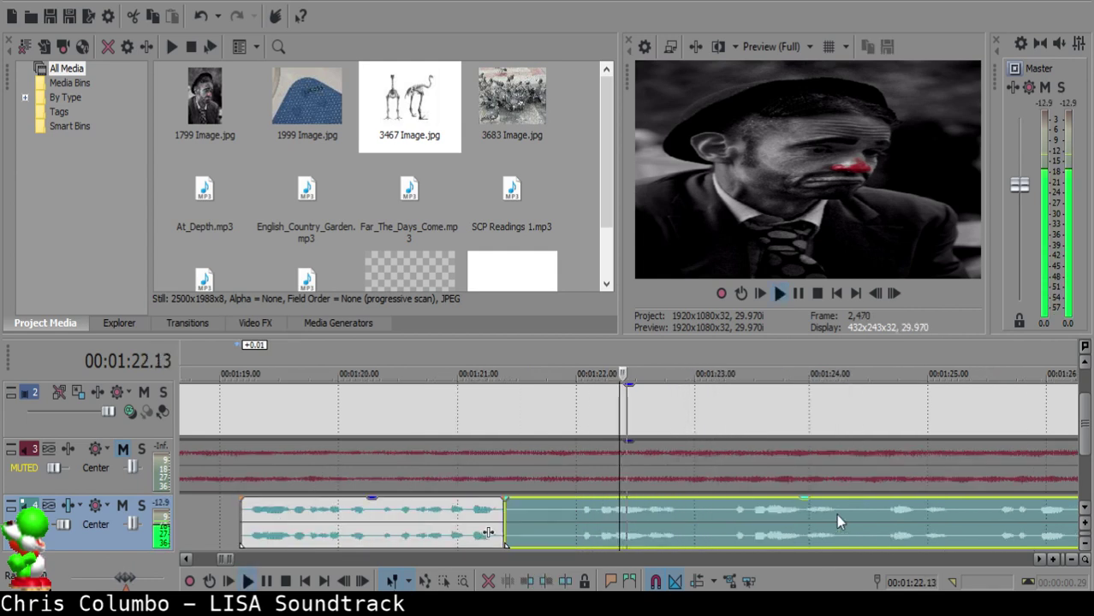
pyautogui.click(692, 513)
pyautogui.press('space')
pyautogui.press('s')
pyautogui.click(604, 516)
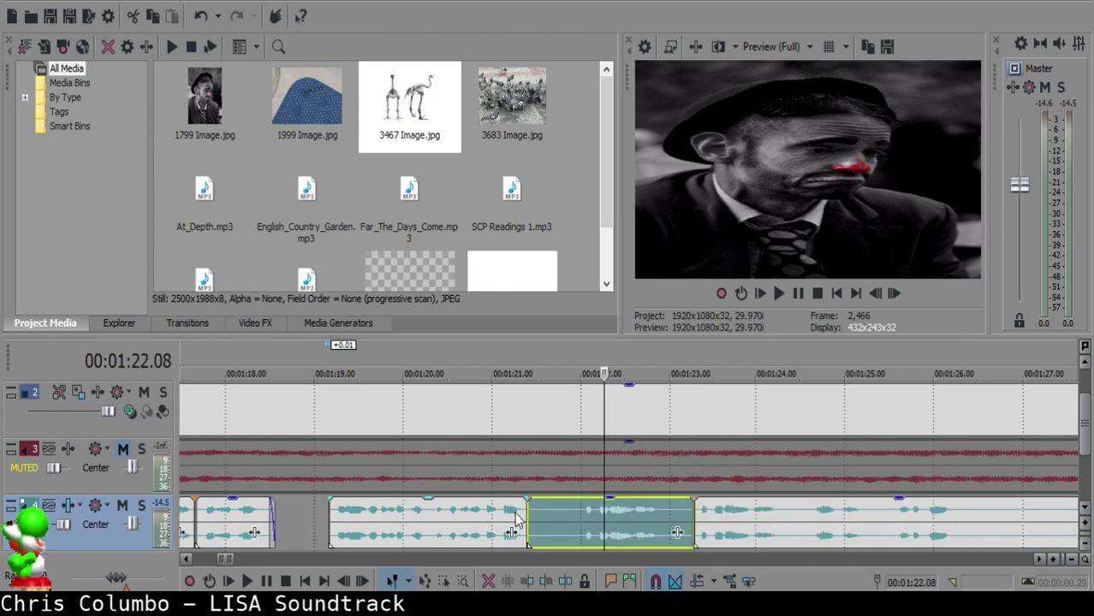
pyautogui.press('Delete')
# - Move the voice clip after the new gap earlier by 1 second 24 frames to about 00:01:21.14, and replay the transition
pyautogui.click(496, 517)
pyautogui.press('space')
pyautogui.scroll(4, 548, 516)
pyautogui.press('space')
pyautogui.click(697, 512)
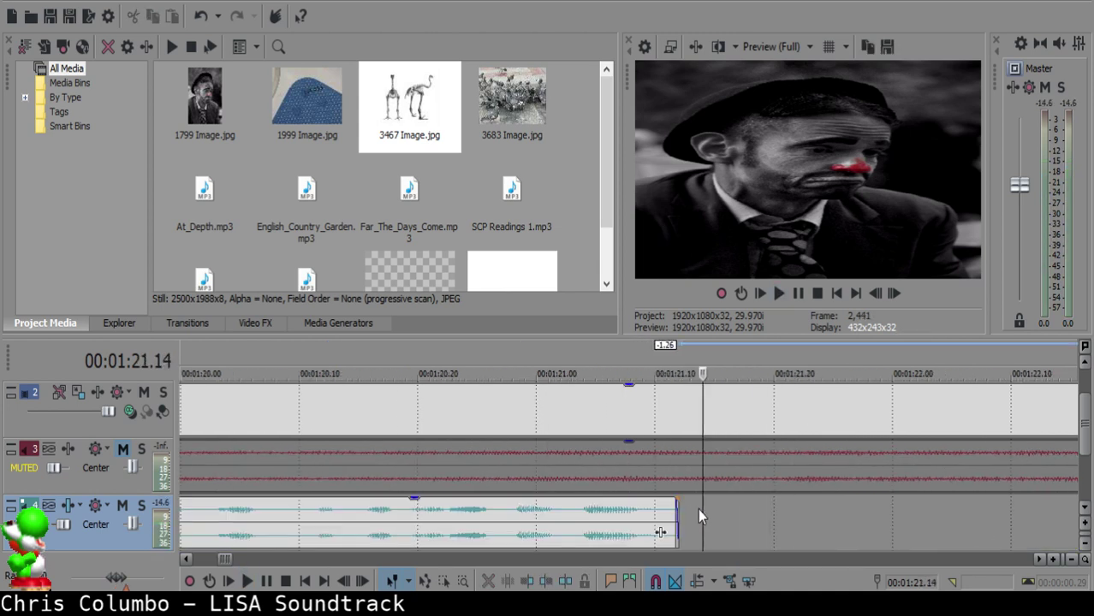
pyautogui.scroll(-4, 708, 513)
pyautogui.moveTo(862, 527); pyautogui.dragTo(655, 523)
pyautogui.click(545, 519)
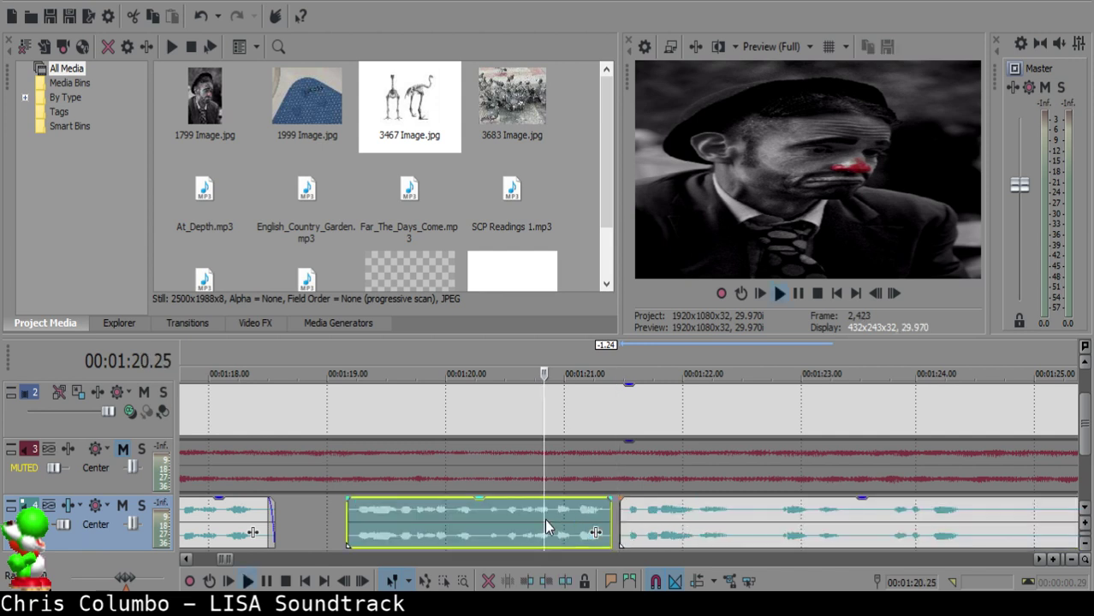
pyautogui.press('space')
# - Nudge that voice clip 2 frames later to start at about 00:01:21.16, and replay from the phrase before it
pyautogui.scroll(4, 582, 526)
pyautogui.scroll(1, 583, 524)
pyautogui.press('Return')
pyautogui.click(508, 515)
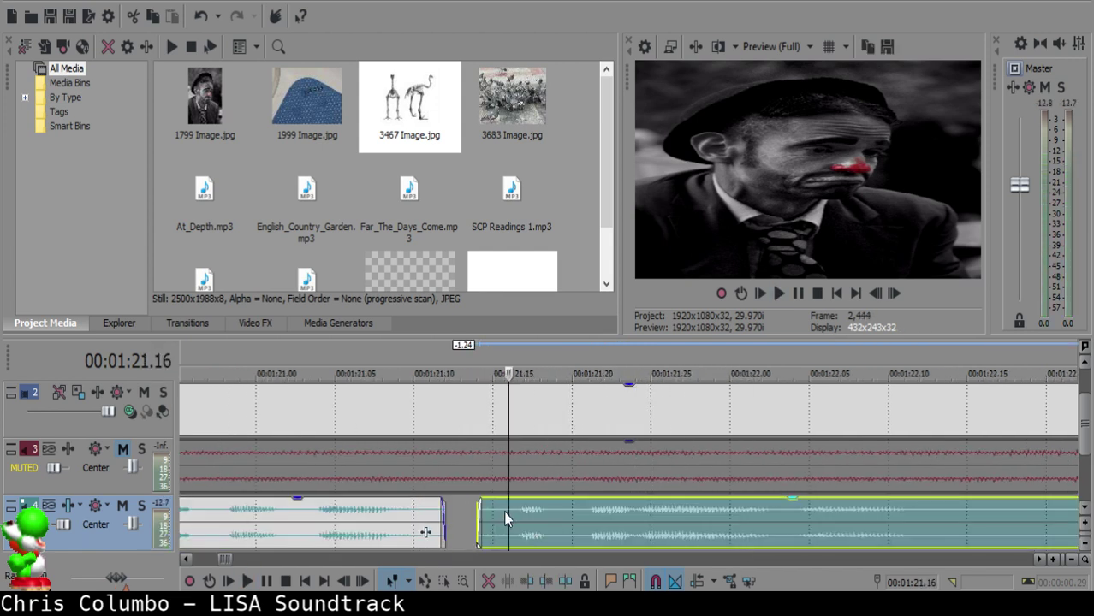
pyautogui.moveTo(509, 515); pyautogui.dragTo(541, 520)
pyautogui.scroll(-5, 572, 519)
pyautogui.click(574, 524)
pyautogui.click(458, 524)
pyautogui.press('space')
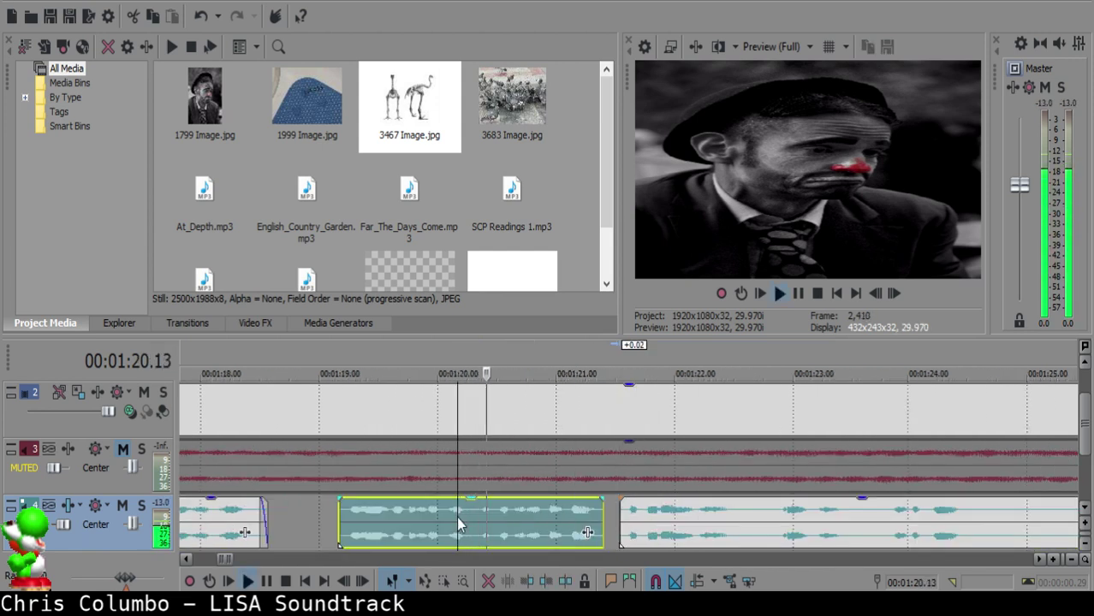
# - Shift the narration clip after the gap one frame later to 00:01:21.17 and play back the join
pyautogui.click(625, 512)
pyautogui.press('space')
pyautogui.scroll(4, 628, 512)
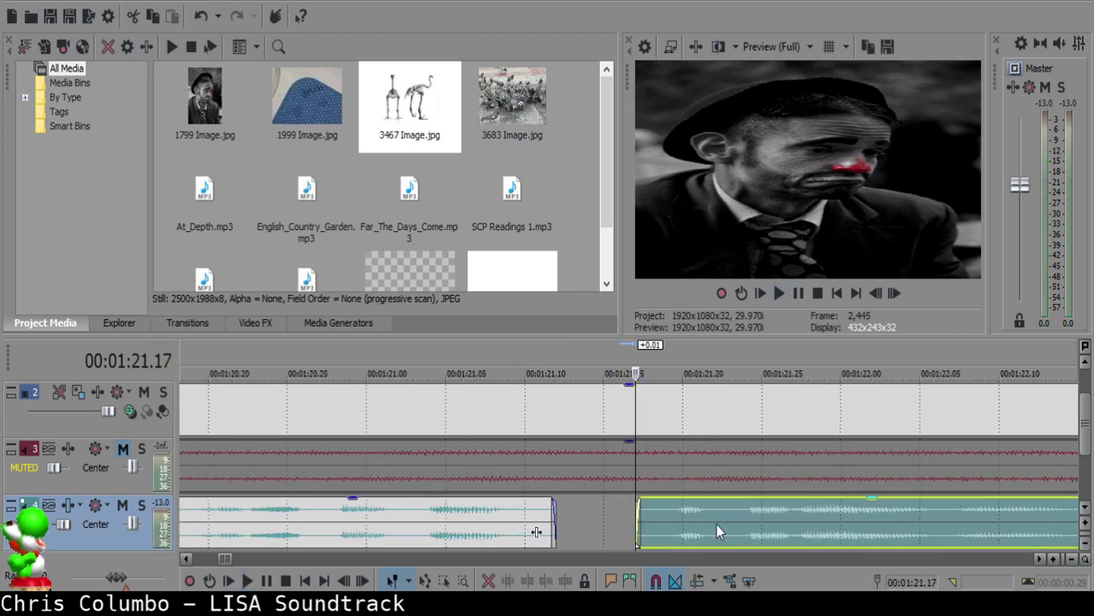
pyautogui.scroll(-4, 716, 523)
pyautogui.click(535, 524)
pyautogui.press('space')
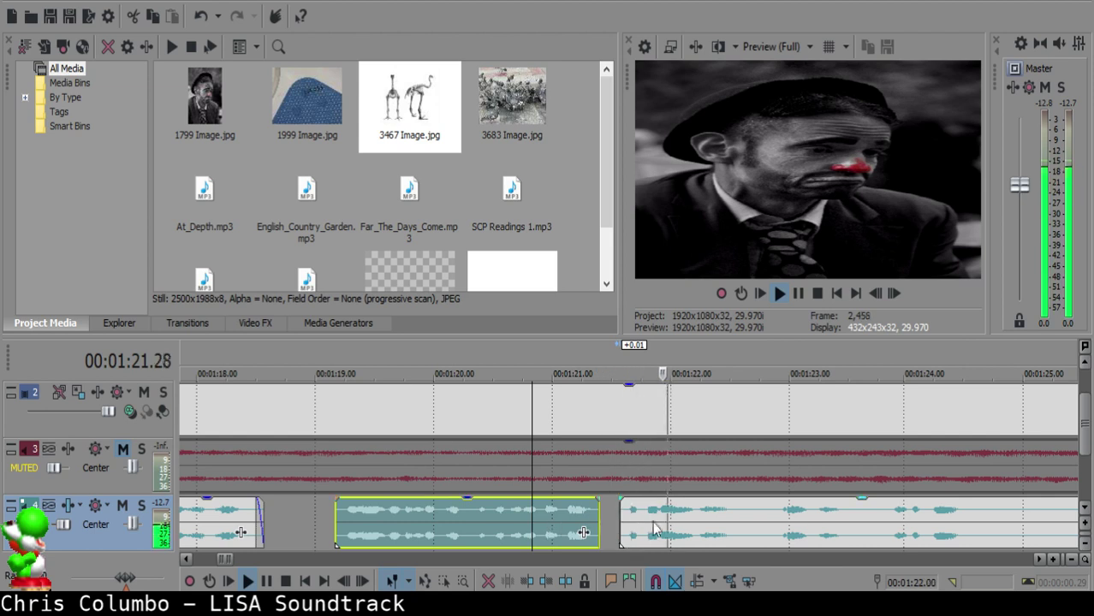
# - Split the narration at about 00:01:22.17 and at 00:01:22.23, delete the piece between, and move the remaining clip six frames earlier
pyautogui.scroll(2, 657, 530)
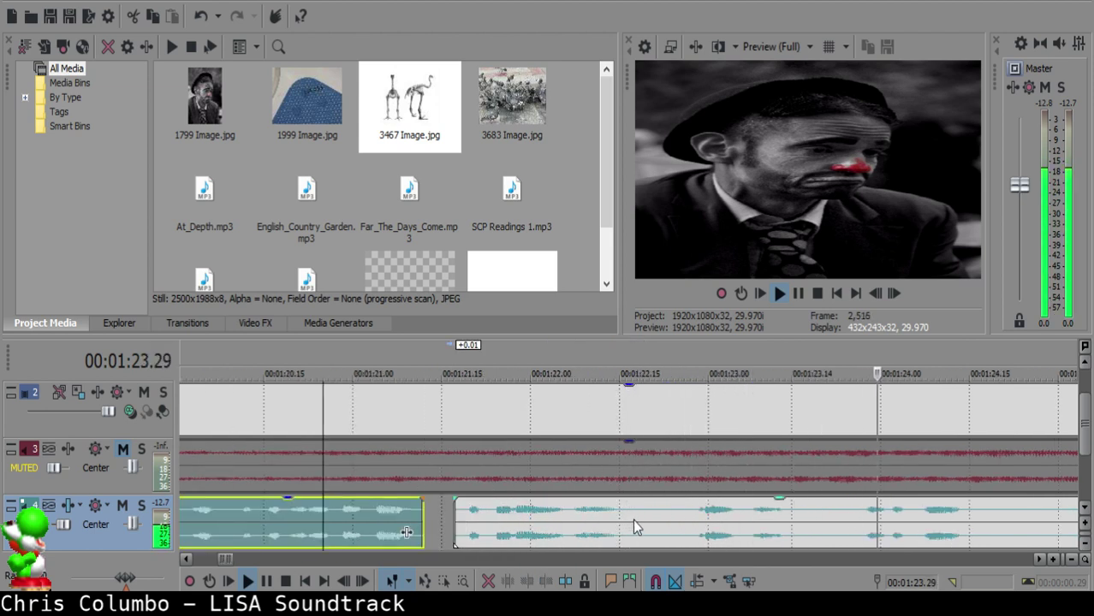
pyautogui.click(633, 520)
pyautogui.press('s')
pyautogui.press('space')
pyautogui.press('Return')
pyautogui.press('s')
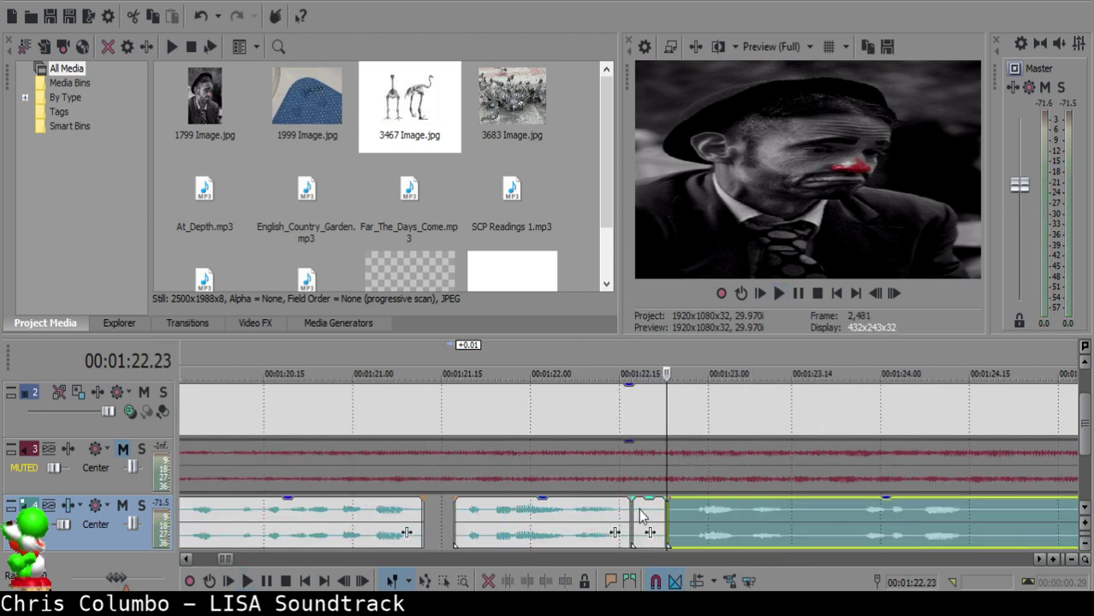
pyautogui.click(638, 510)
pyautogui.press('Delete')
pyautogui.moveTo(696, 521); pyautogui.dragTo(661, 511)
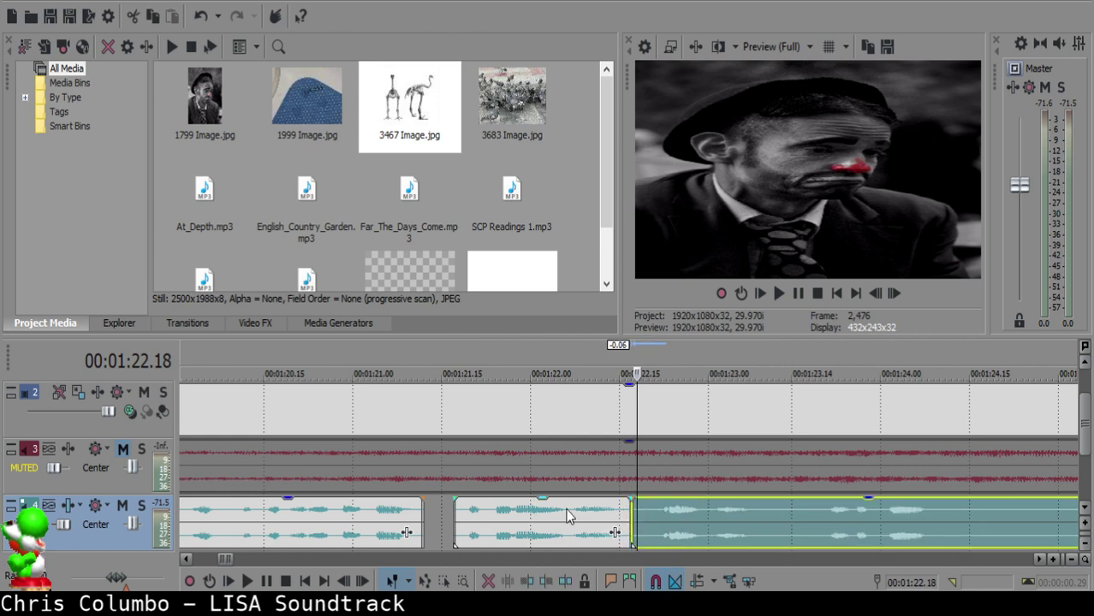
# - Shift the remaining narration clip two frames later to 00:01:22.19 and play back the join
pyautogui.click(569, 514)
pyautogui.press('space')
pyautogui.click(644, 514)
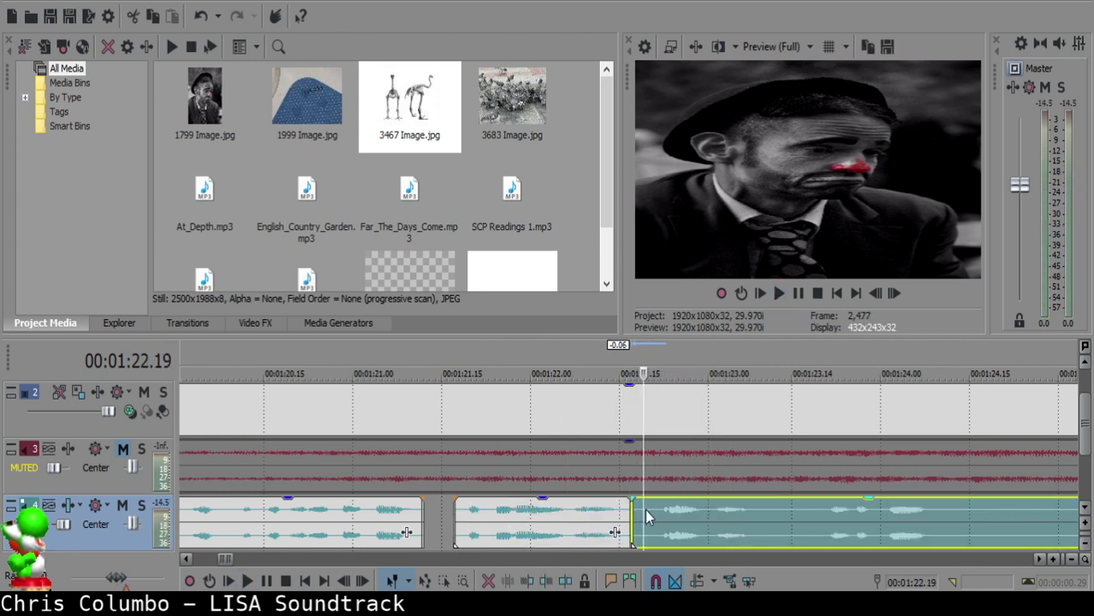
pyautogui.moveTo(644, 513); pyautogui.dragTo(655, 513)
pyautogui.click(531, 524)
pyautogui.press('space')
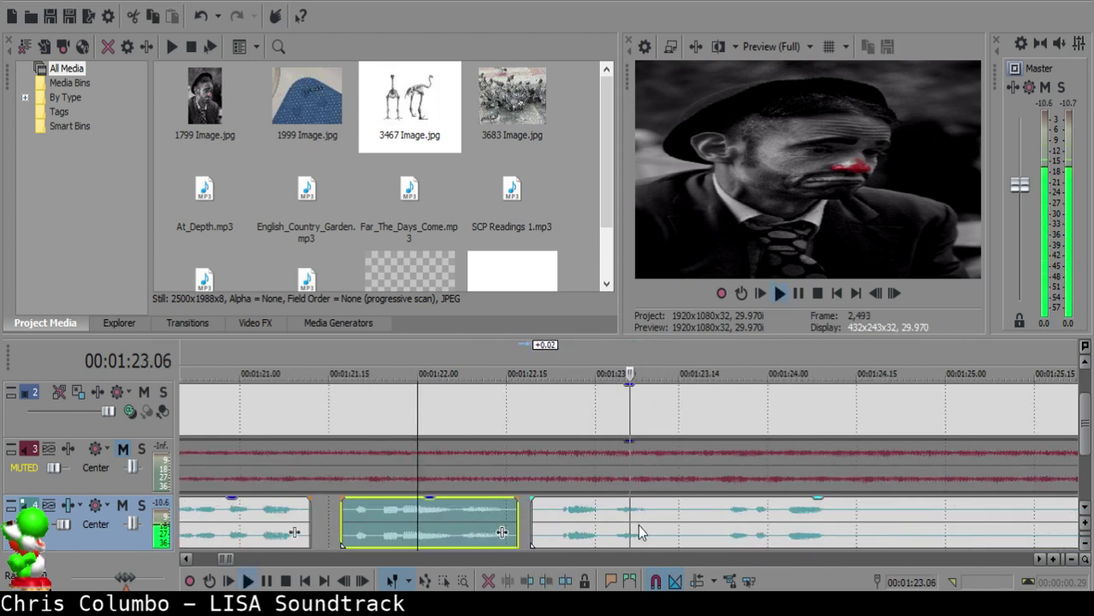
# - Split the narration at about 00:01:23.12 and at 00:01:23.20, delete the piece between, and move the remaining clip to 00:01:23.14
pyautogui.click(662, 514)
pyautogui.press('s')
pyautogui.press('Return')
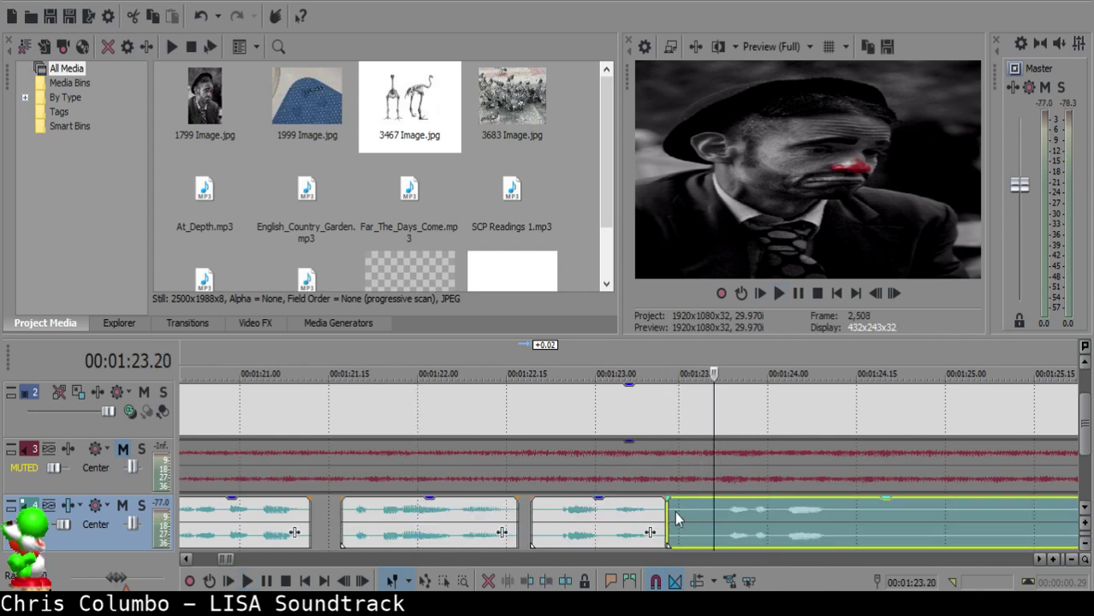
pyautogui.press('s')
pyautogui.click(680, 513)
pyautogui.press('Delete')
pyautogui.moveTo(737, 522); pyautogui.dragTo(707, 514)
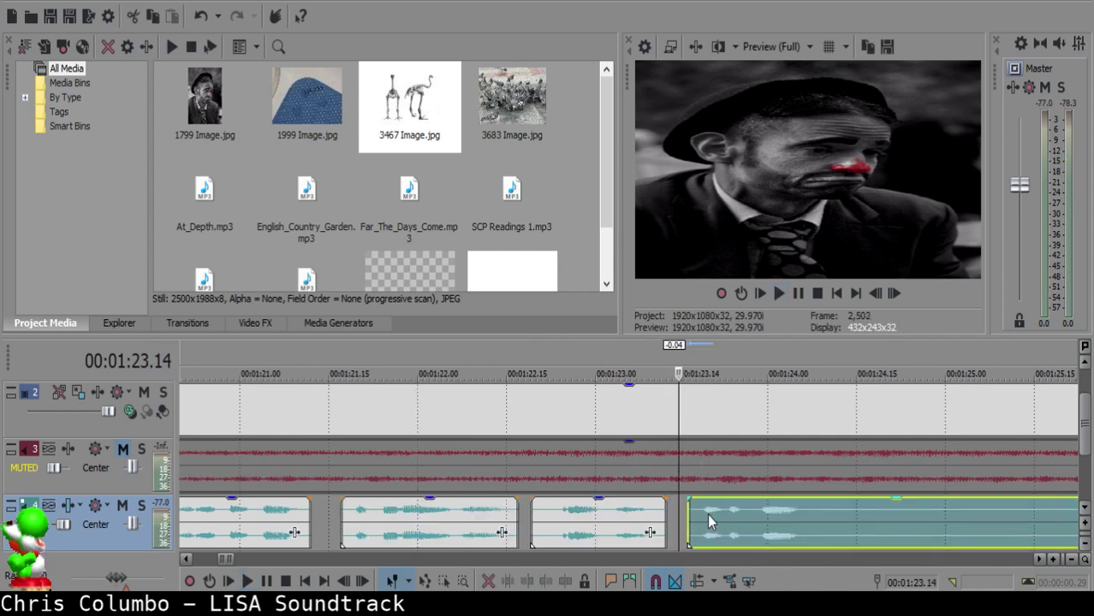
# - Play back the join near 00:01:23.14 and add a short fade-out to the end of the clip before it
pyautogui.click(610, 522)
pyautogui.press('space')
pyautogui.press('space')
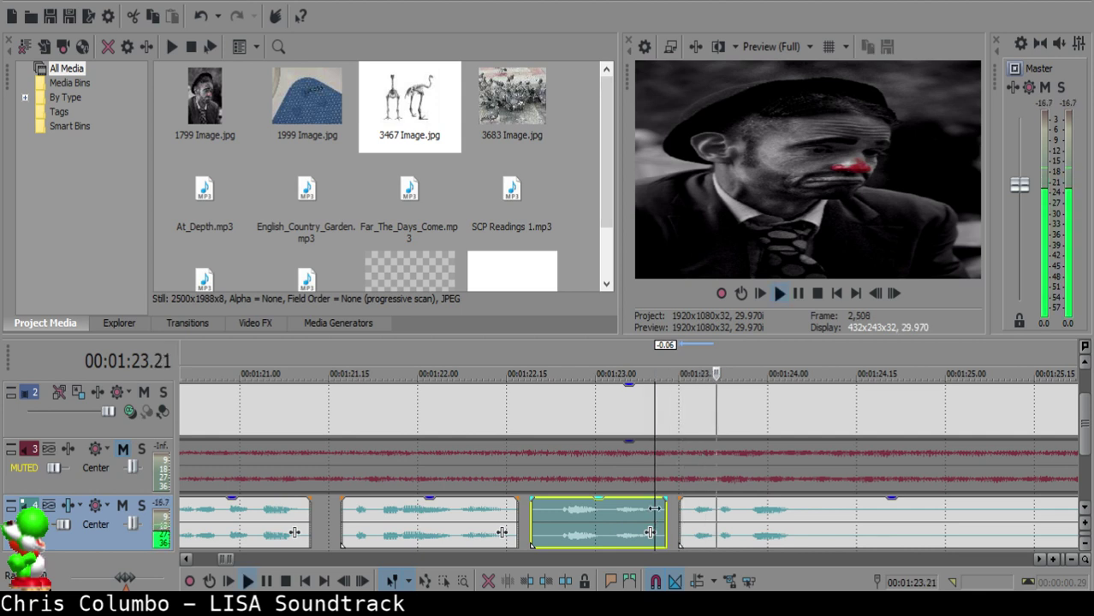
pyautogui.press('space')
pyautogui.press('space')
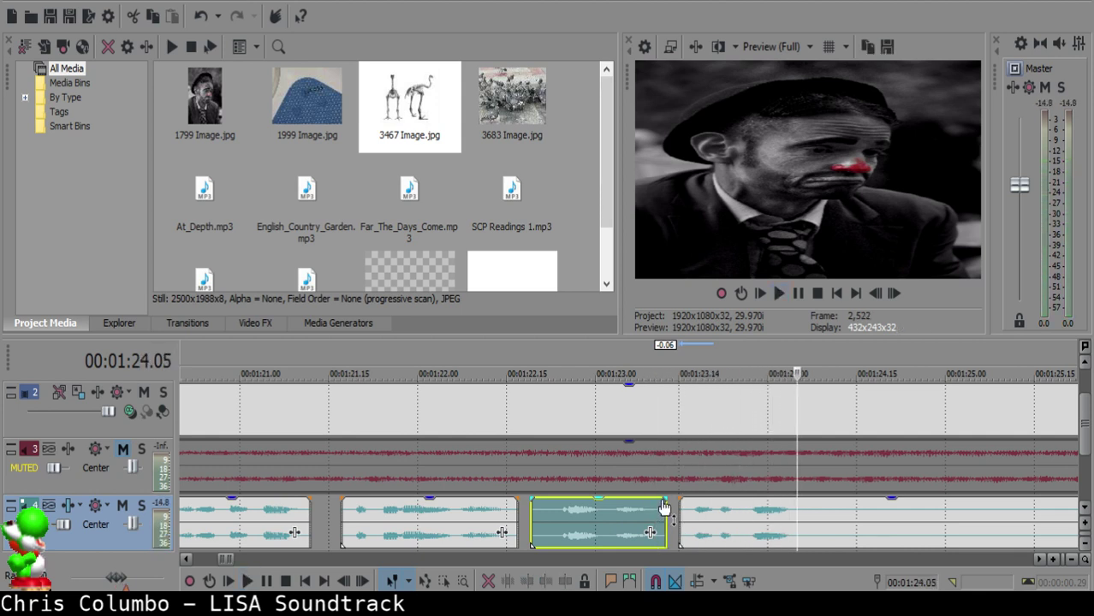
pyautogui.moveTo(667, 499); pyautogui.dragTo(648, 505)
pyautogui.click(539, 522)
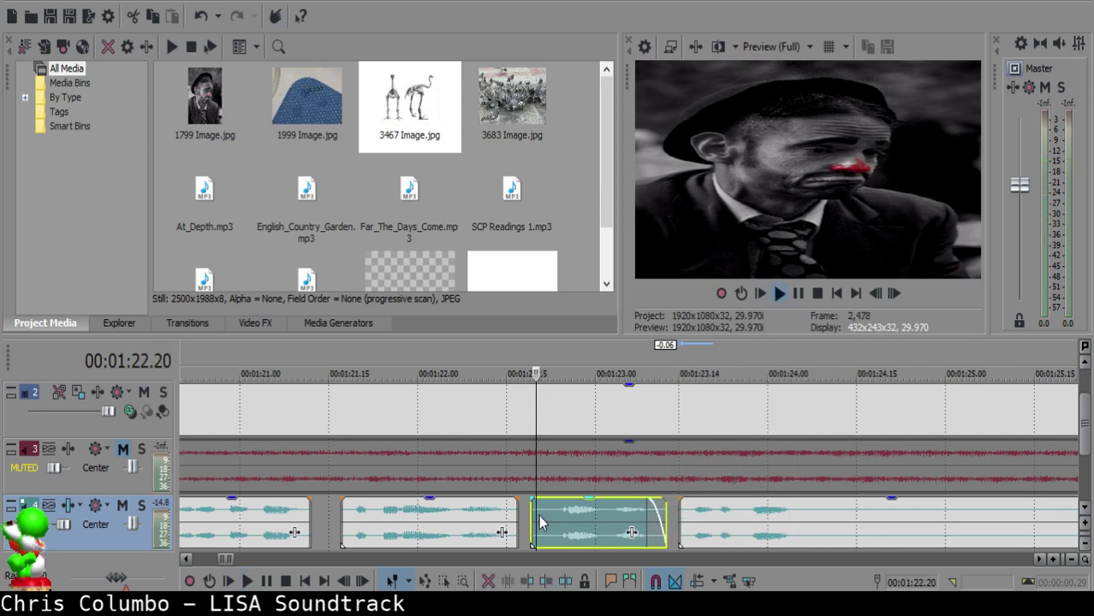
# - Split the narration at about 00:01:24.11 and at 00:01:27.01, delete the piece between, and move the remaining clip to 00:01:24.15
pyautogui.scroll(-2, 721, 519)
pyautogui.click(624, 519)
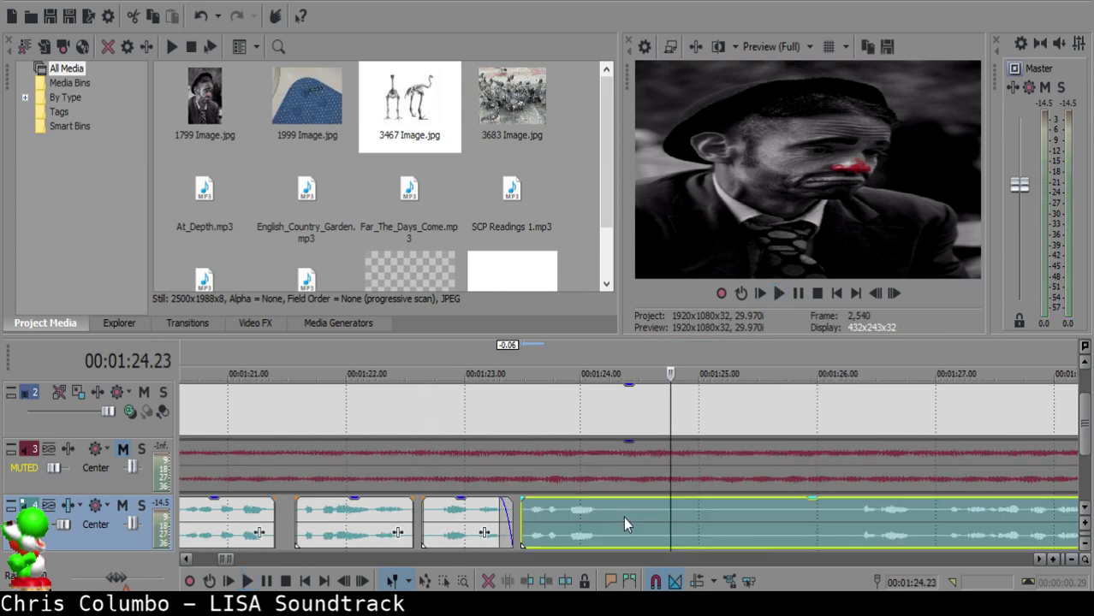
pyautogui.click(879, 515)
pyautogui.scroll(-1, 880, 513)
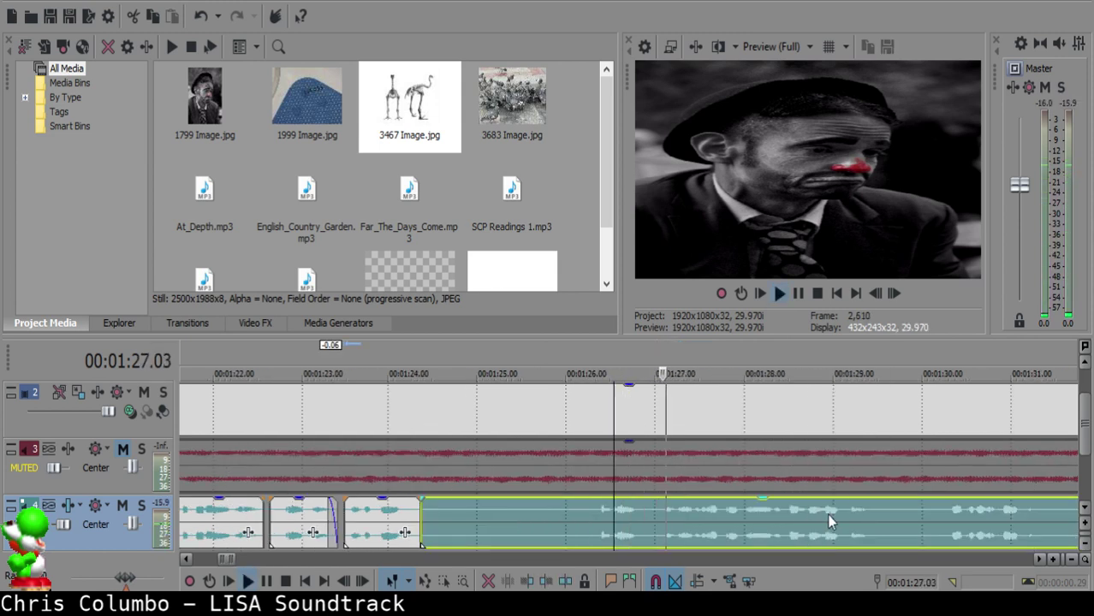
pyautogui.click(936, 521)
pyautogui.click(658, 508)
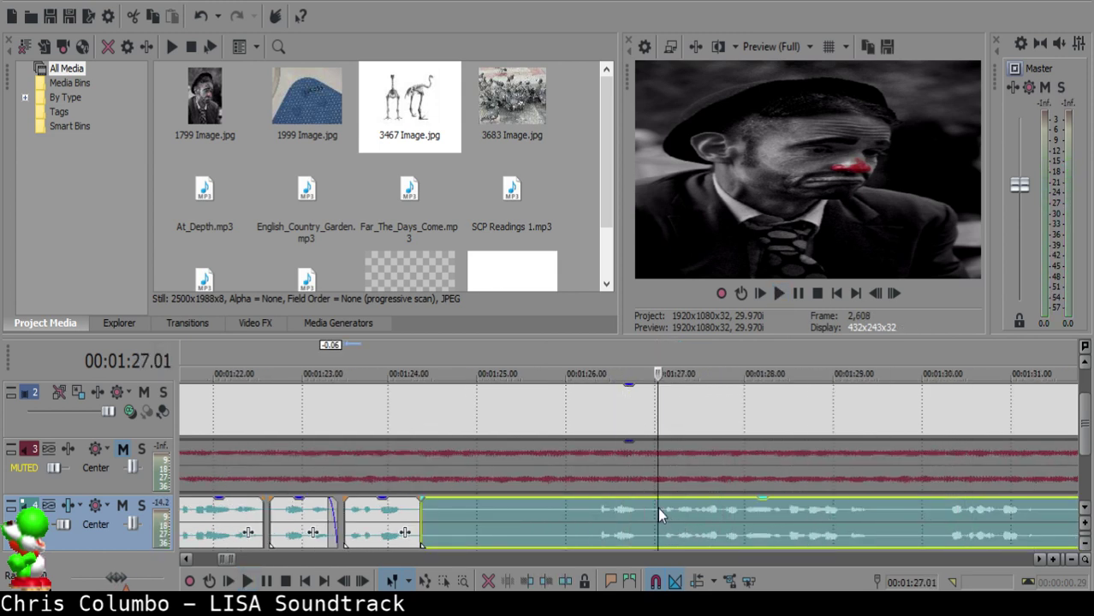
pyautogui.press('space')
pyautogui.press('s')
pyautogui.click(432, 516)
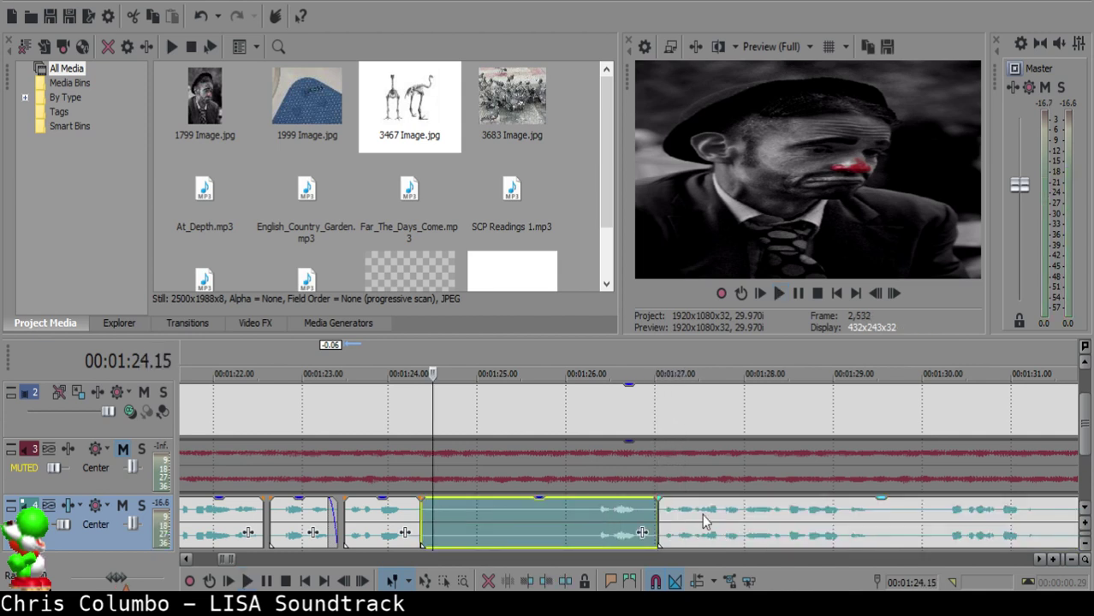
pyautogui.press('Delete')
pyautogui.moveTo(703, 517); pyautogui.dragTo(478, 518)
# - Shift the clip following the last cut one frame later to 00:01:24.16 and play back the join
pyautogui.click(401, 519)
pyautogui.press('space')
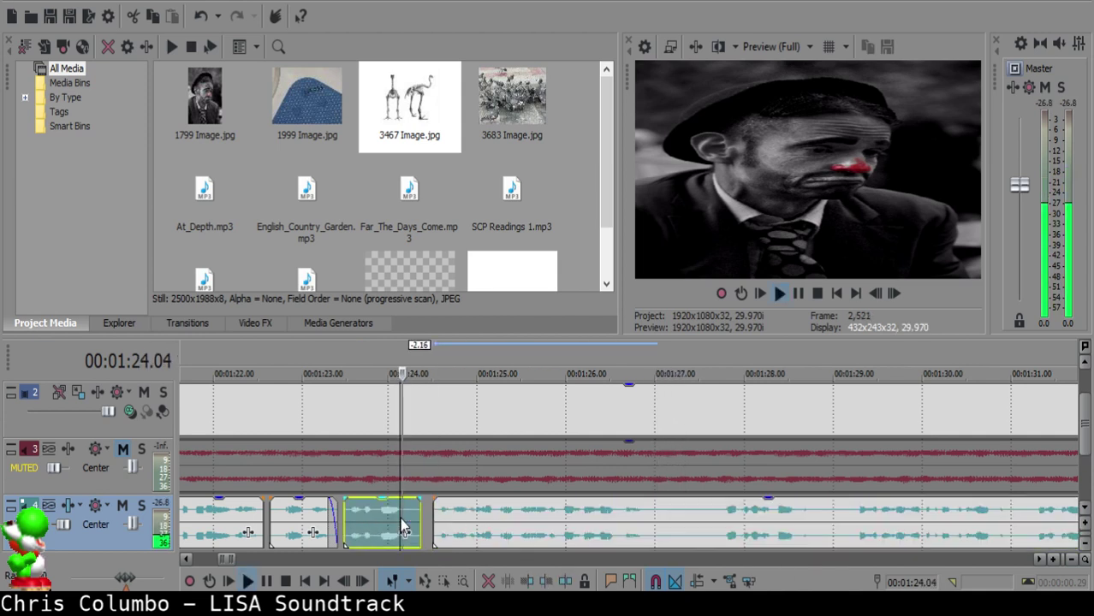
pyautogui.scroll(4, 402, 524)
pyautogui.click(621, 511)
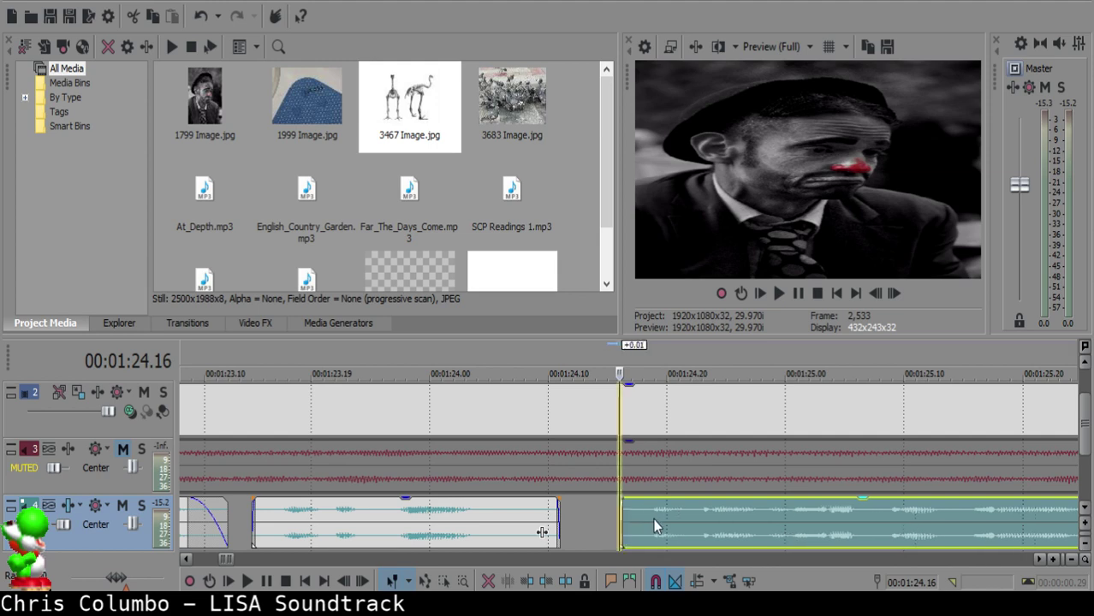
pyautogui.click(358, 523)
pyautogui.press('space')
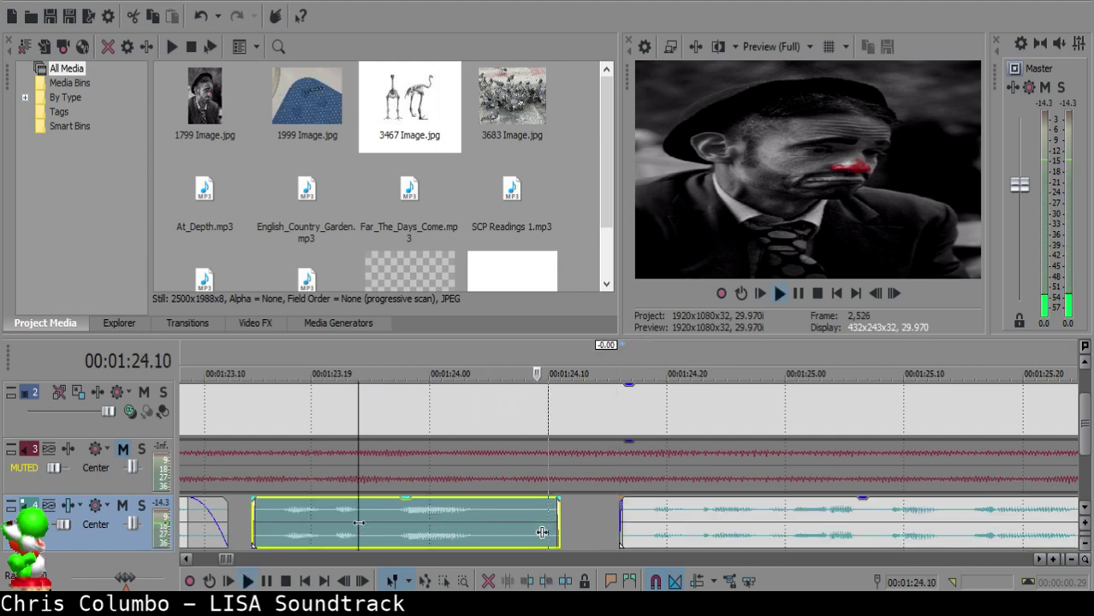
pyautogui.scroll(-4, 595, 522)
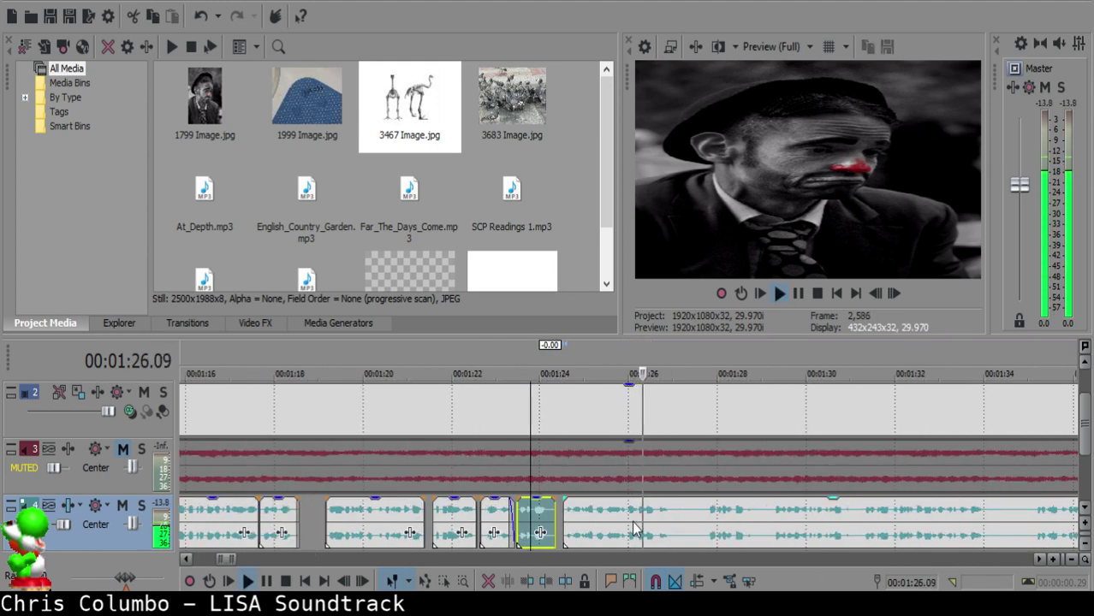
# - Play through the remaining narration and split it at 00:01:27.01, where the next pause begins
pyautogui.scroll(4, 632, 521)
pyautogui.click(530, 518)
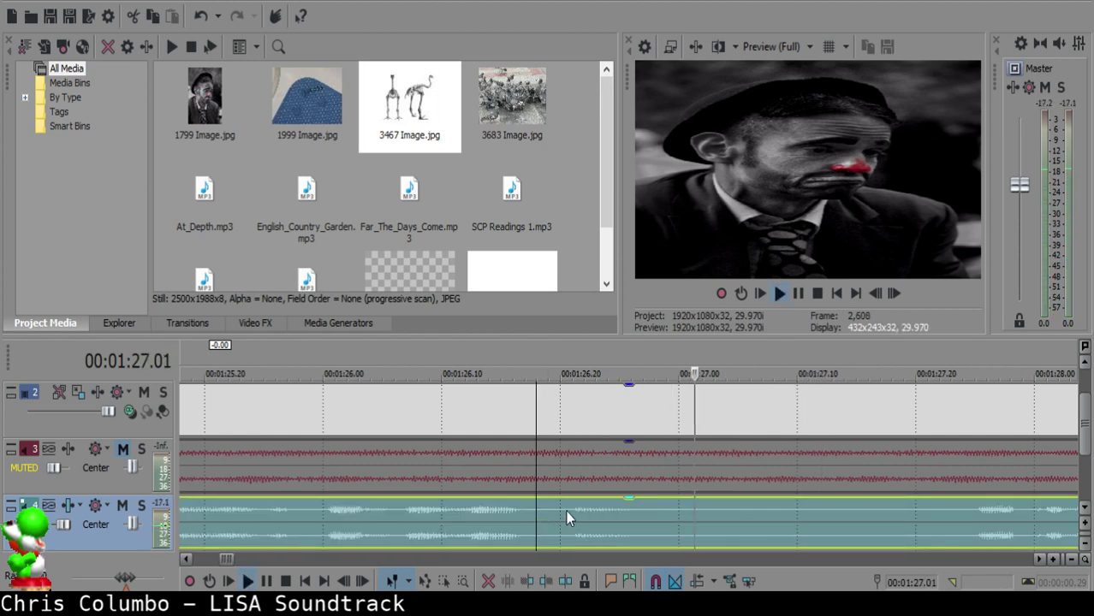
pyautogui.click(694, 510)
pyautogui.press('s')
pyautogui.press('space')
pyautogui.scroll(-3, 908, 523)
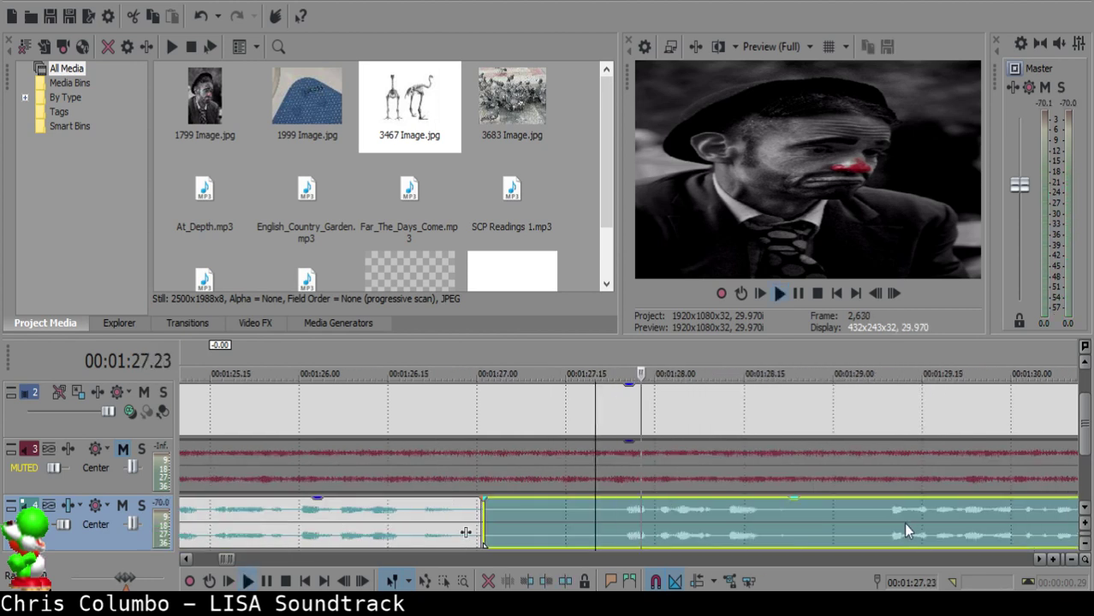
# - Split the narration again at 00:01:27.22, delete the silent piece, and move the remaining clip to 00:01:27.15
pyautogui.click(603, 517)
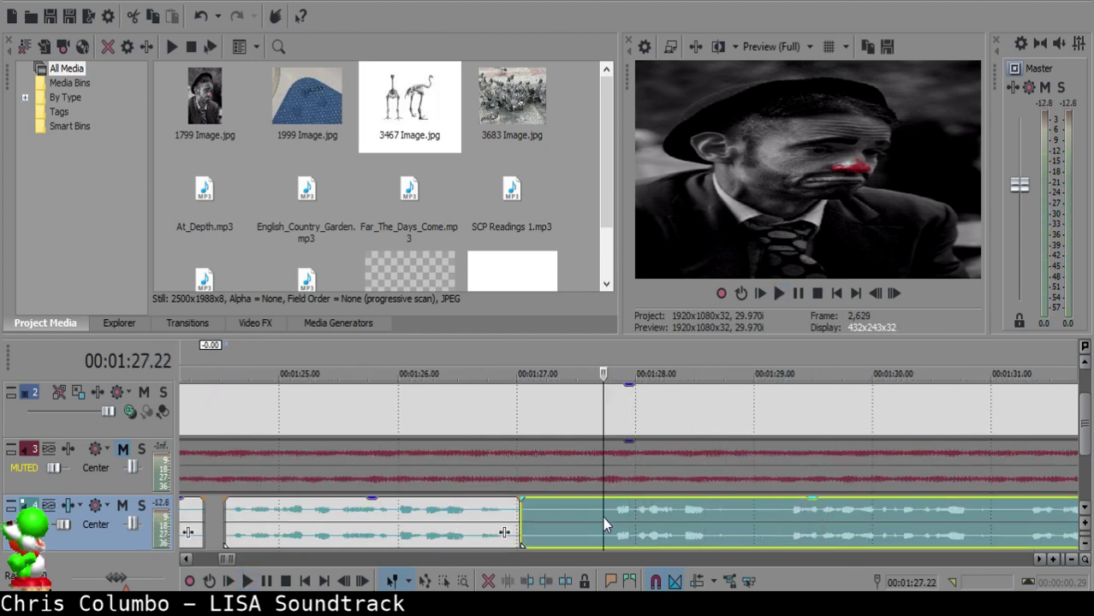
pyautogui.press('space')
pyautogui.press('s')
pyautogui.click(568, 513)
pyautogui.click(576, 513)
pyautogui.press('Delete')
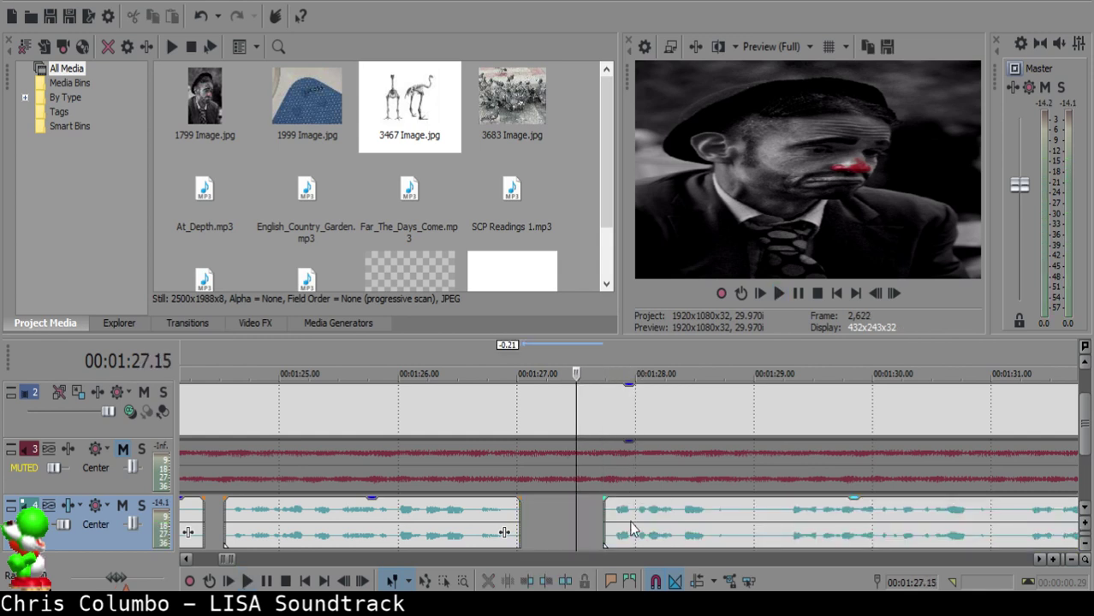
pyautogui.moveTo(639, 519); pyautogui.dragTo(616, 521)
# - Play back the join after the pause and shift the remaining clip four frames later to 00:01:27.19
pyautogui.click(438, 523)
pyautogui.press('space')
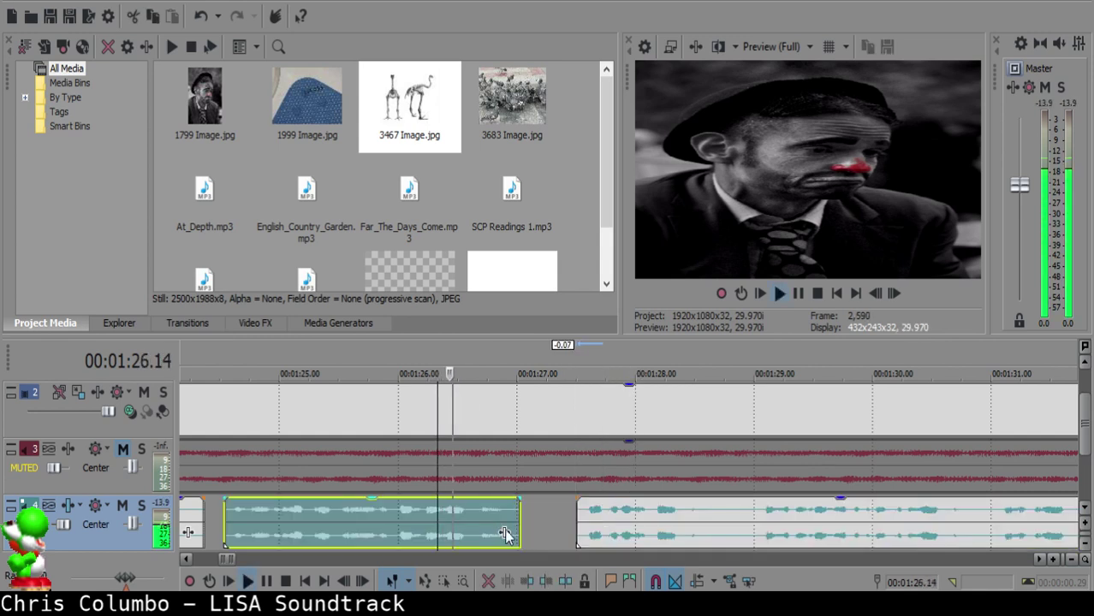
pyautogui.scroll(2, 581, 521)
pyautogui.click(645, 524)
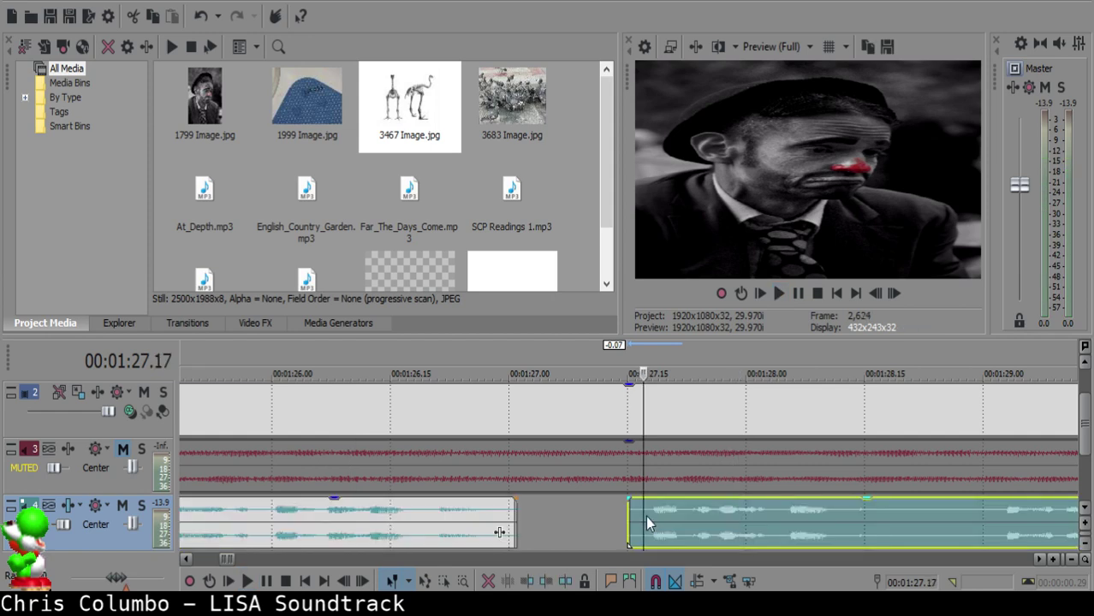
pyautogui.scroll(-4, 701, 517)
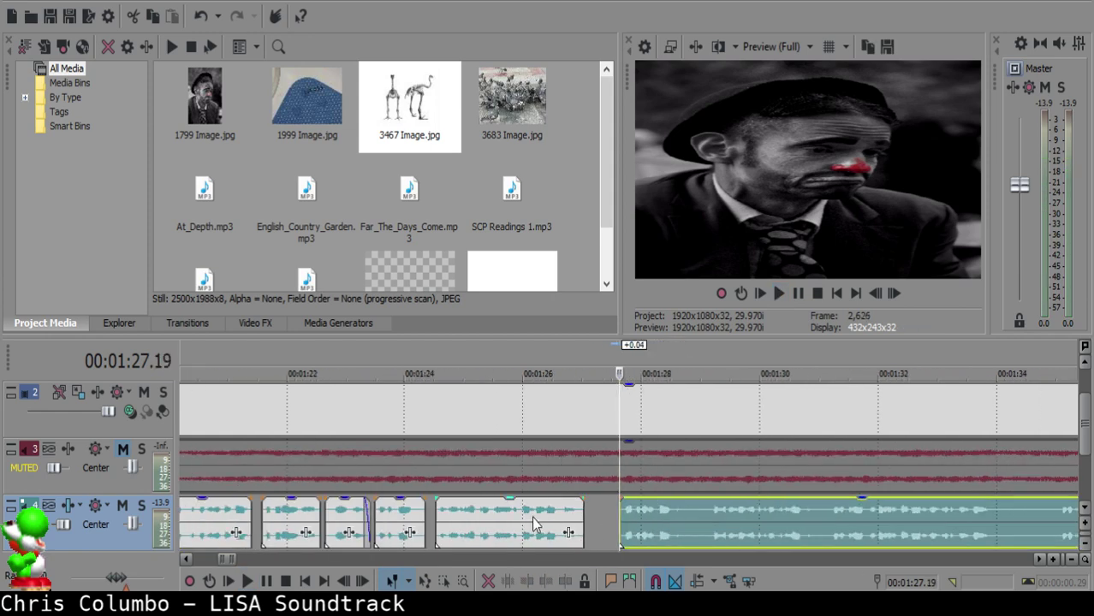
# - Replay the join and shift the remaining clip one more frame later to 00:01:27.20
pyautogui.click(529, 525)
pyautogui.press('space')
pyautogui.scroll(5, 564, 523)
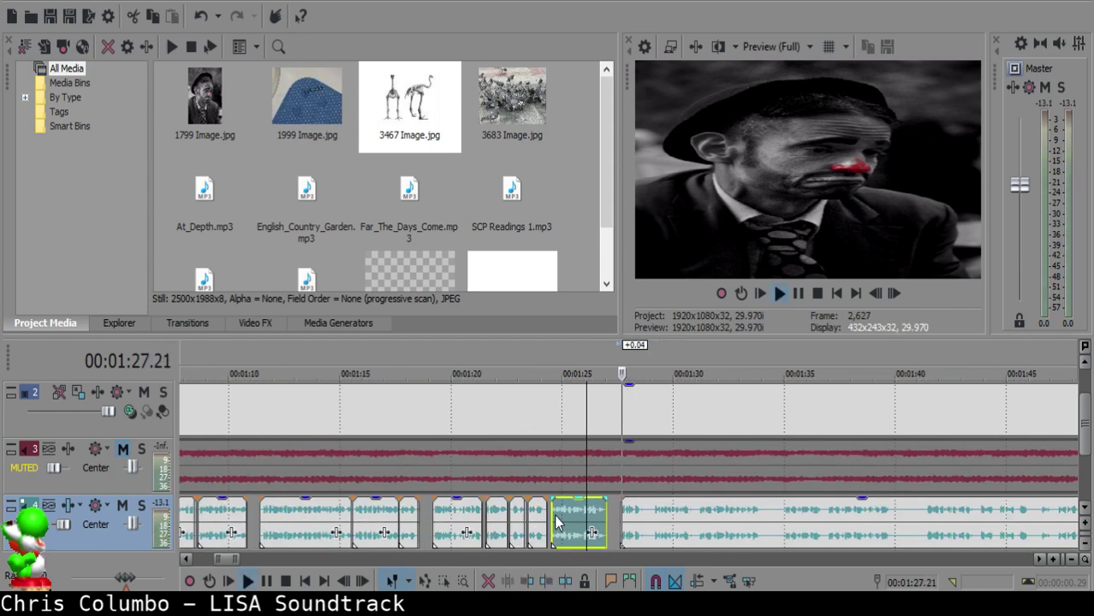
pyautogui.click(476, 514)
pyautogui.scroll(-4, 510, 518)
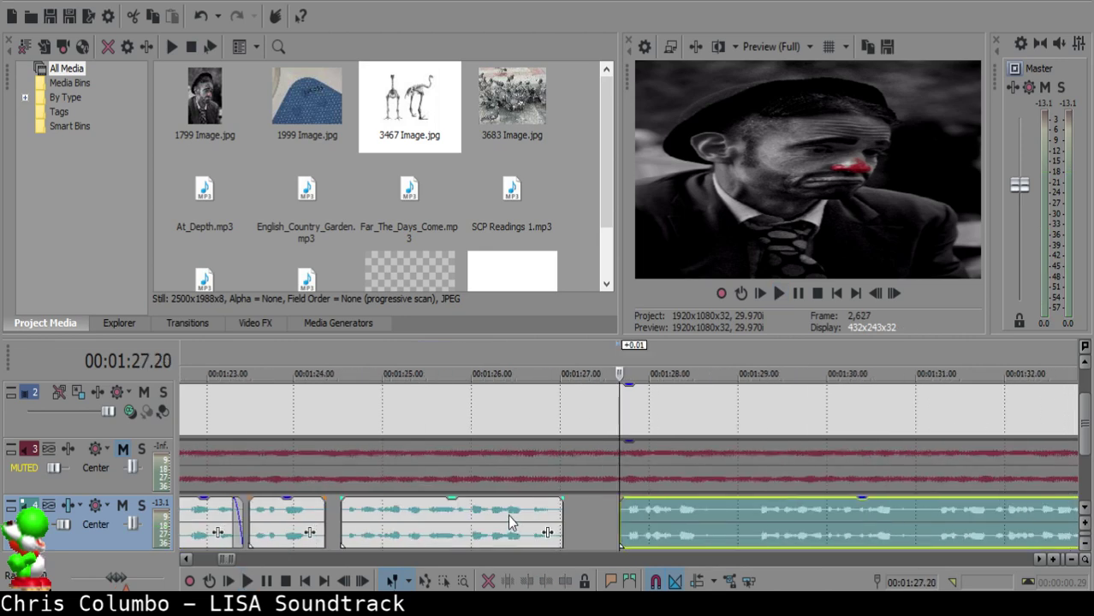
pyautogui.click(486, 522)
pyautogui.press('space')
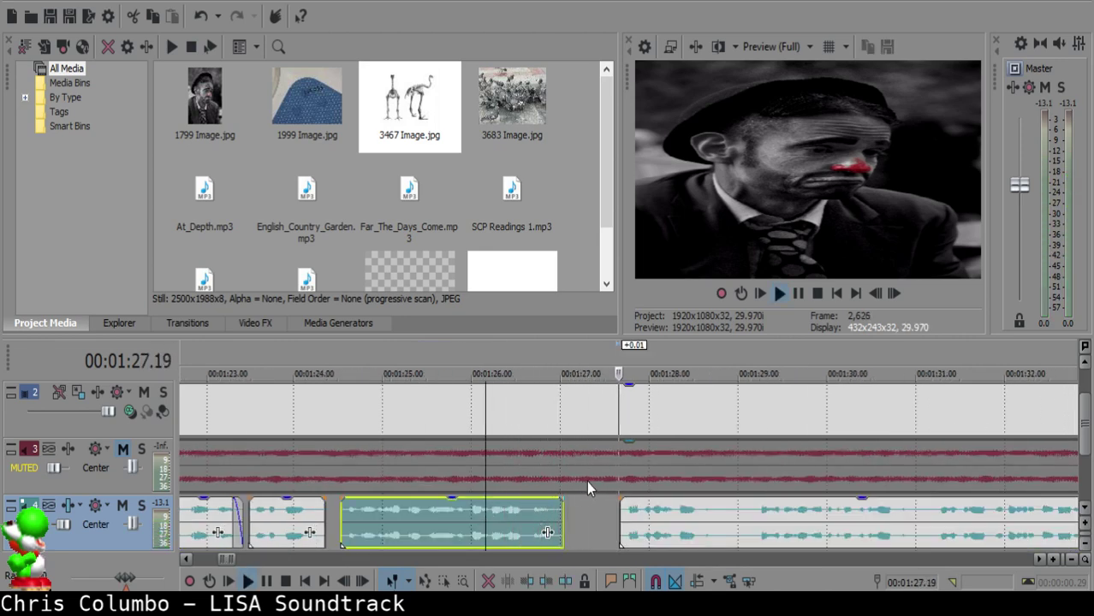
# - Play on through the remaining narration and split it at about 00:01:28.22
pyautogui.scroll(-3, 599, 477)
pyautogui.scroll(5, 646, 489)
pyautogui.press('Return')
pyautogui.click(610, 512)
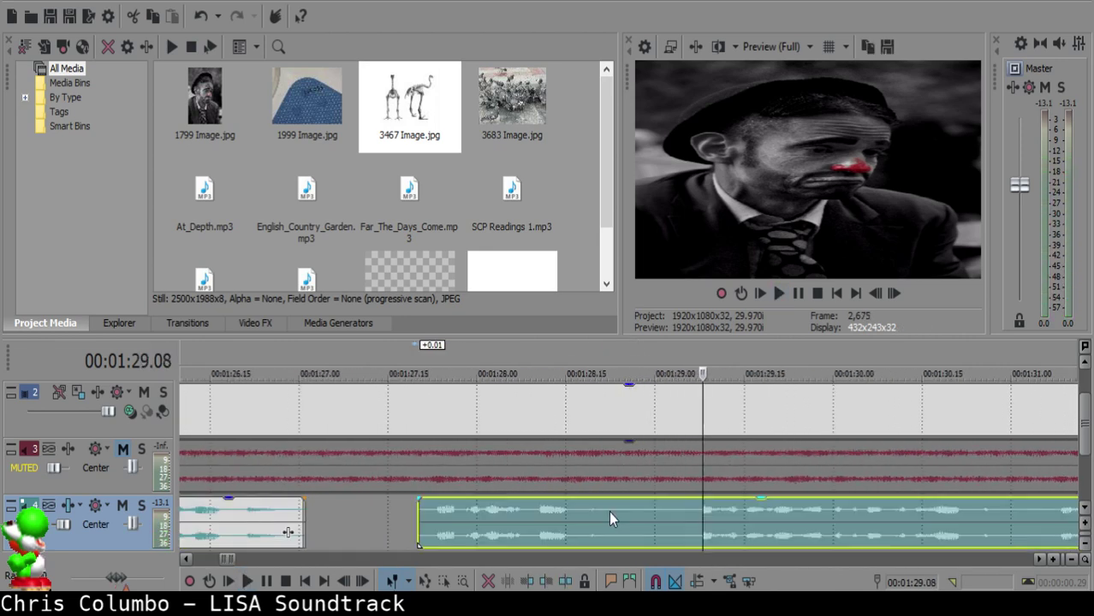
pyautogui.click(609, 511)
pyautogui.press('s')
pyautogui.press('space')
pyautogui.scroll(-3, 710, 520)
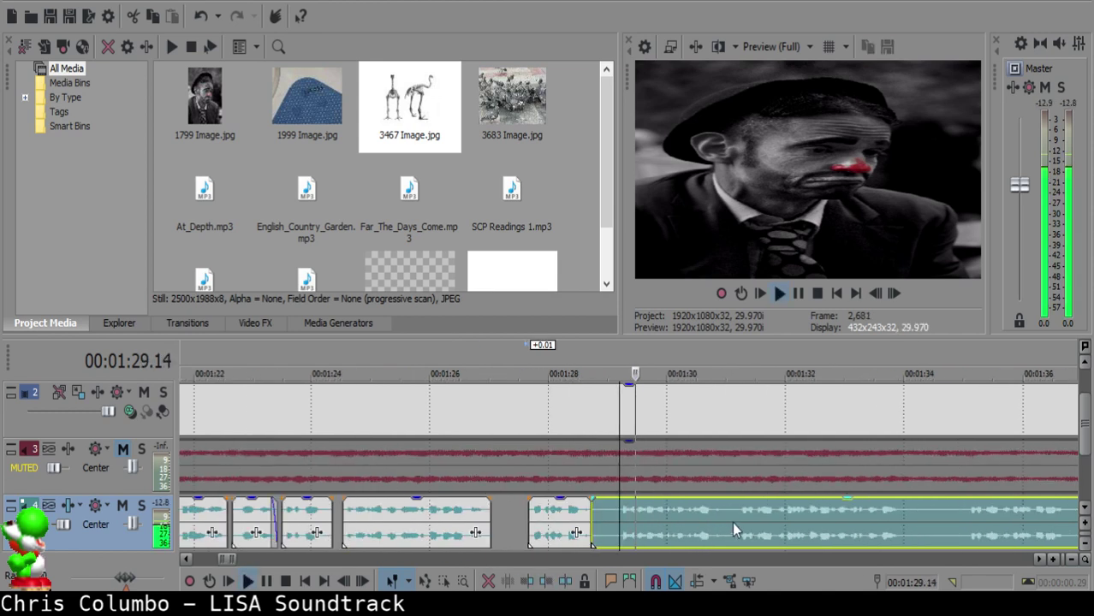
# - Split the narration again at about 00:01:29.04, delete the short piece, and move the remaining clip to 00:01:28.26
pyautogui.press('Return')
pyautogui.click(616, 507)
pyautogui.press('space')
pyautogui.press('space')
pyautogui.press('s')
pyautogui.click(600, 507)
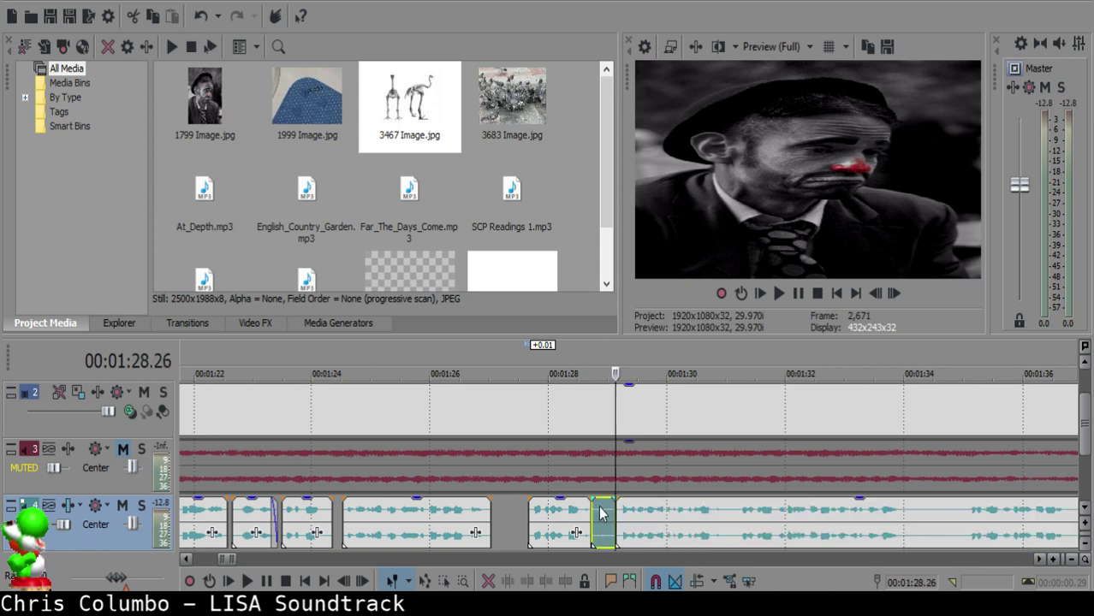
pyautogui.press('Delete')
pyautogui.moveTo(642, 526); pyautogui.dragTo(628, 517)
# - Play back the new join and shift the remaining clip one frame earlier to 00:01:28.25
pyautogui.click(569, 515)
pyautogui.press('space')
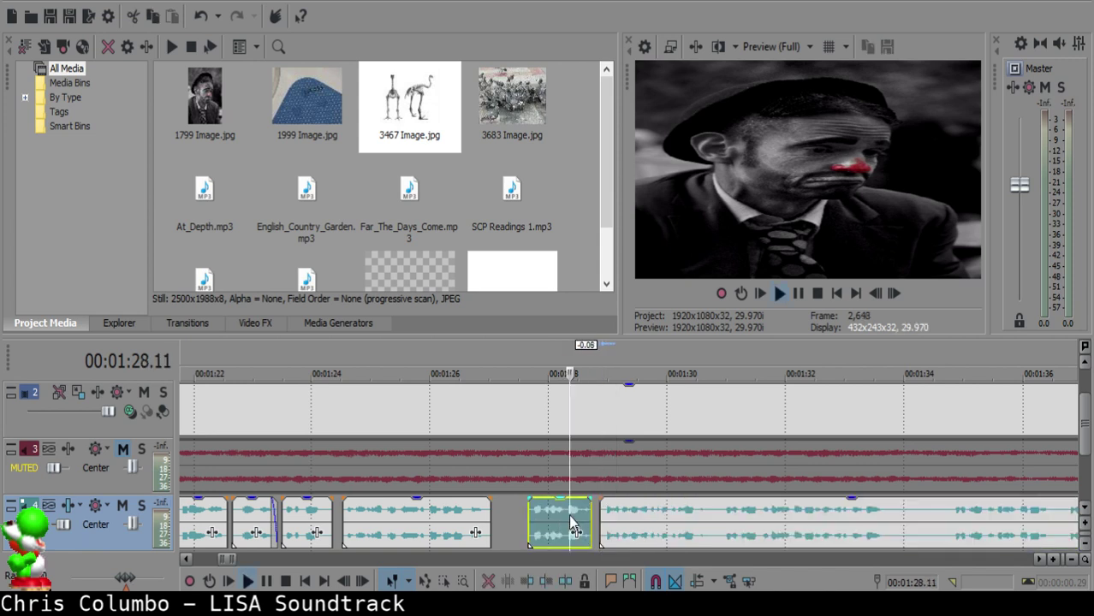
pyautogui.scroll(4, 591, 519)
pyautogui.press('space')
pyautogui.click(620, 527)
pyautogui.moveTo(667, 527); pyautogui.dragTo(655, 526)
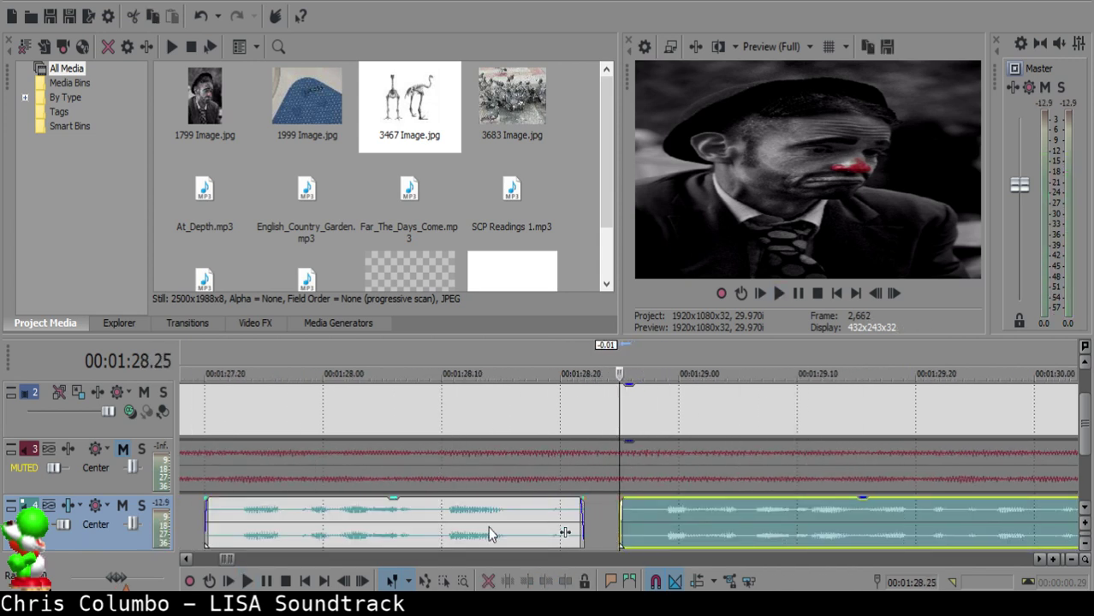
# - Replay the join and shift the remaining narration clip one frame earlier to 00:01:28.24
pyautogui.click(370, 527)
pyautogui.press('space')
pyautogui.scroll(-2, 469, 497)
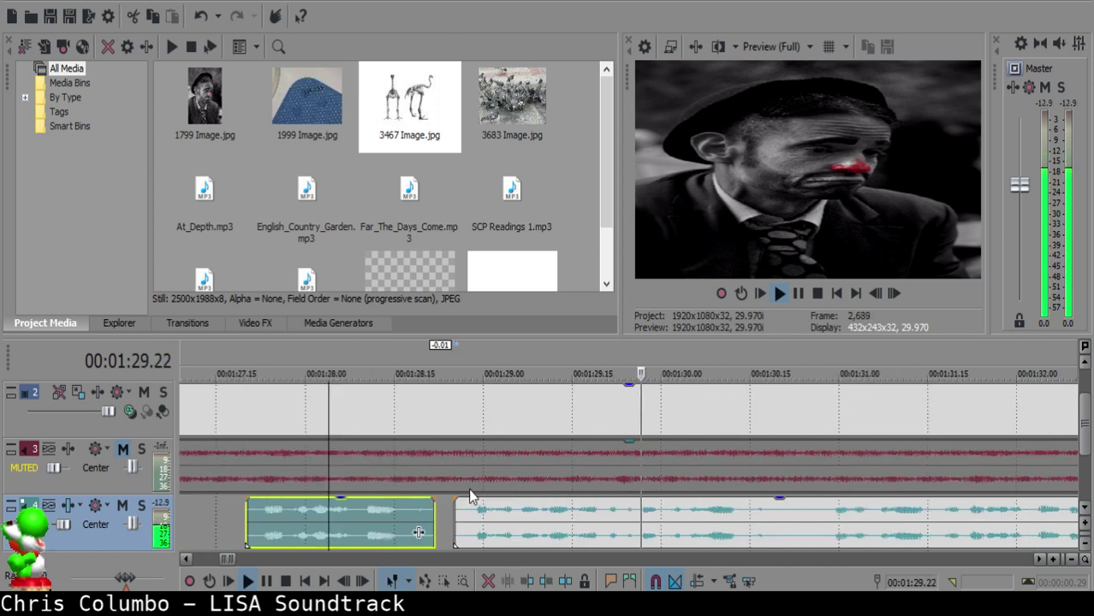
pyautogui.click(454, 512)
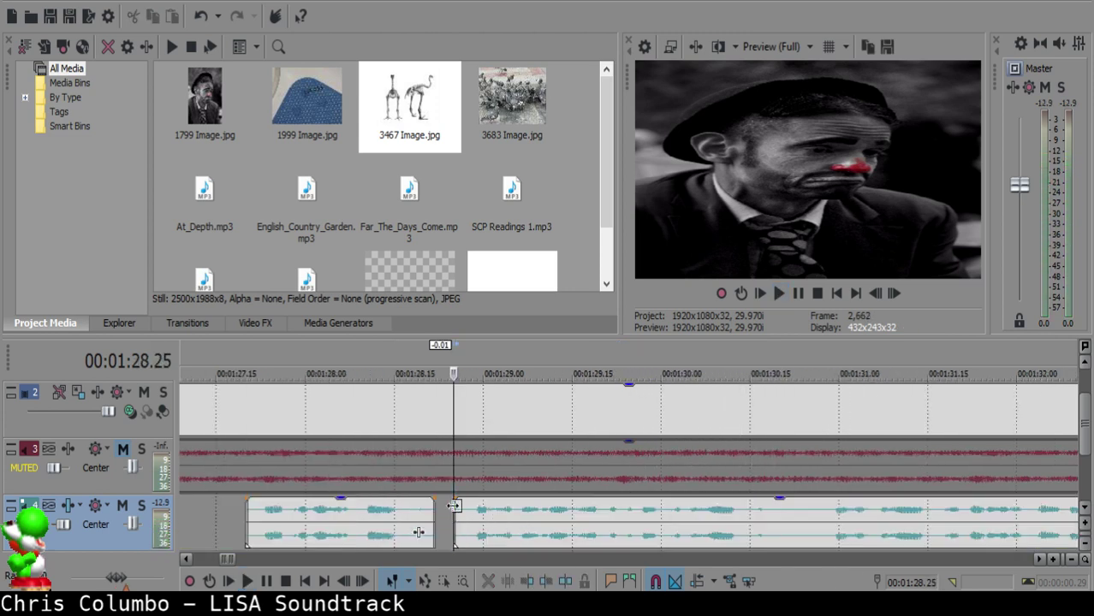
pyautogui.scroll(3, 481, 518)
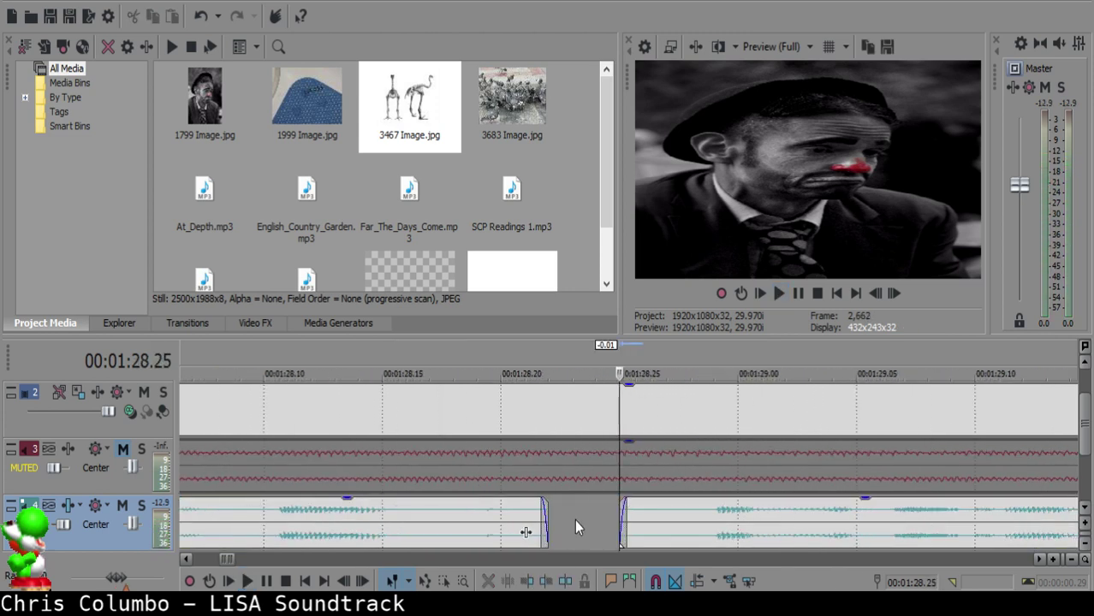
pyautogui.click(677, 520)
pyautogui.scroll(-3, 661, 520)
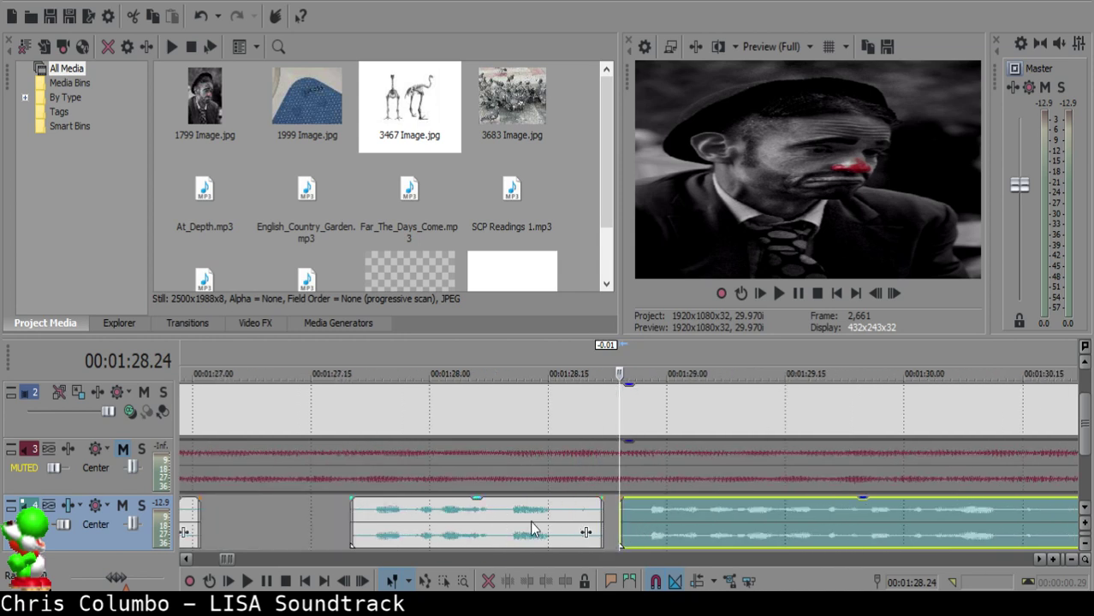
# - Play on through the narration and split it at about 00:01:30.18
pyautogui.click(463, 529)
pyautogui.press('space')
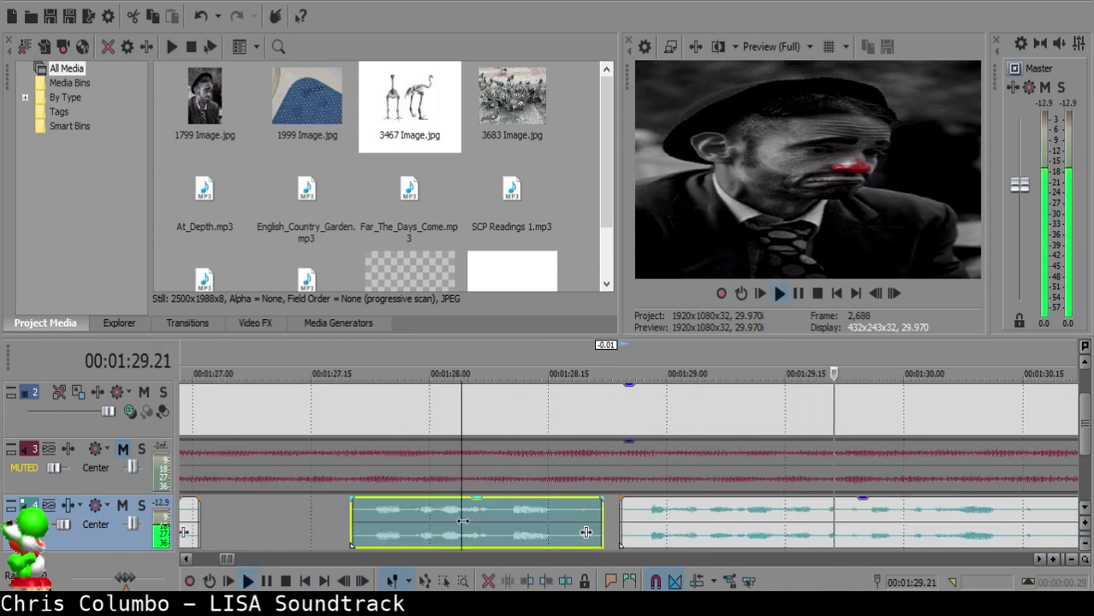
pyautogui.press('space')
pyautogui.scroll(-2, 509, 498)
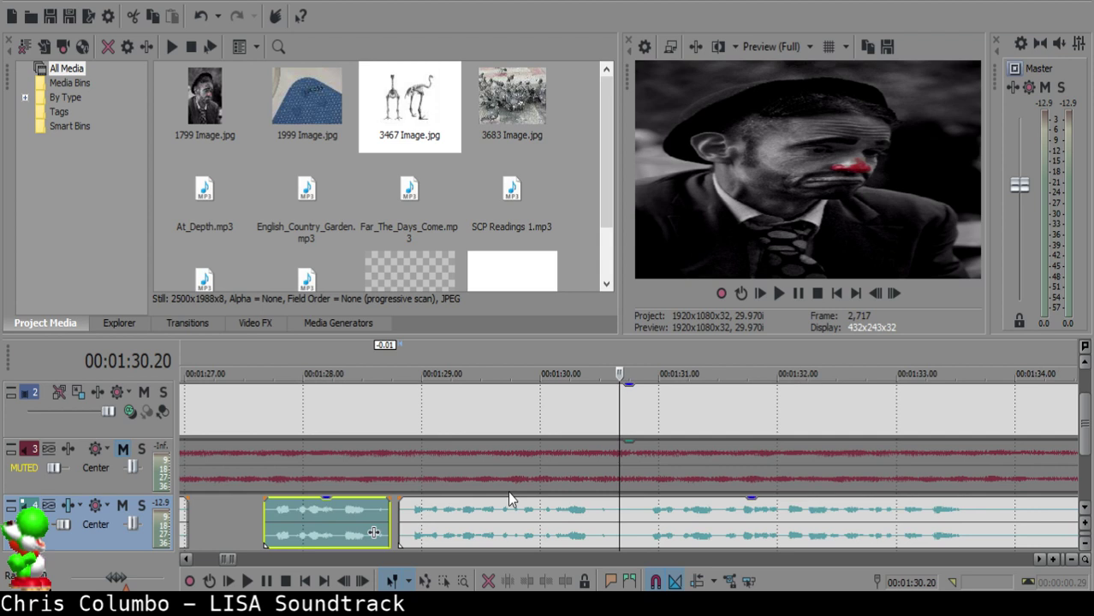
pyautogui.click(606, 517)
pyautogui.press('s')
pyautogui.click(608, 515)
pyautogui.press('space')
pyautogui.press('space')
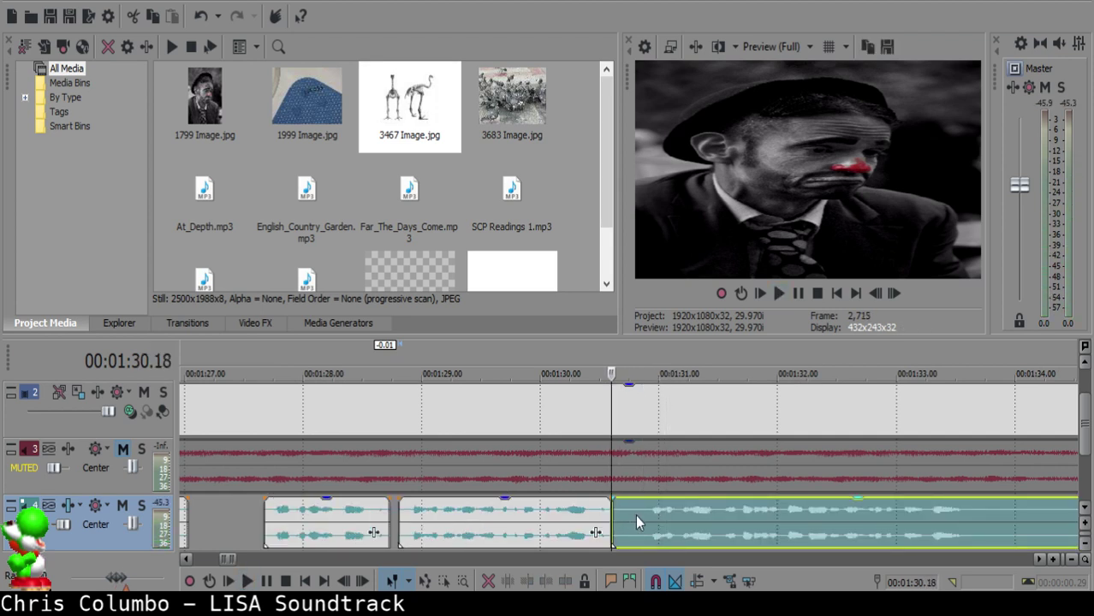
# - Play ahead, split the narration at about 00:01:36.20, and delete the piece between the two splits
pyautogui.press('space')
pyautogui.scroll(-2, 636, 515)
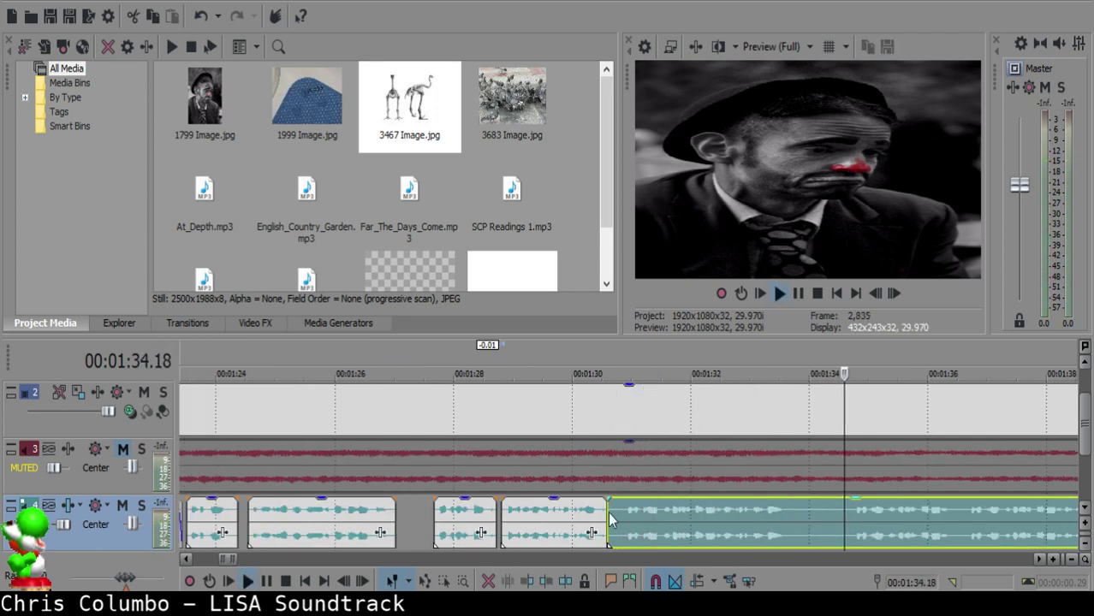
pyautogui.scroll(-1, 883, 519)
pyautogui.scroll(1, 865, 518)
pyautogui.click(799, 513)
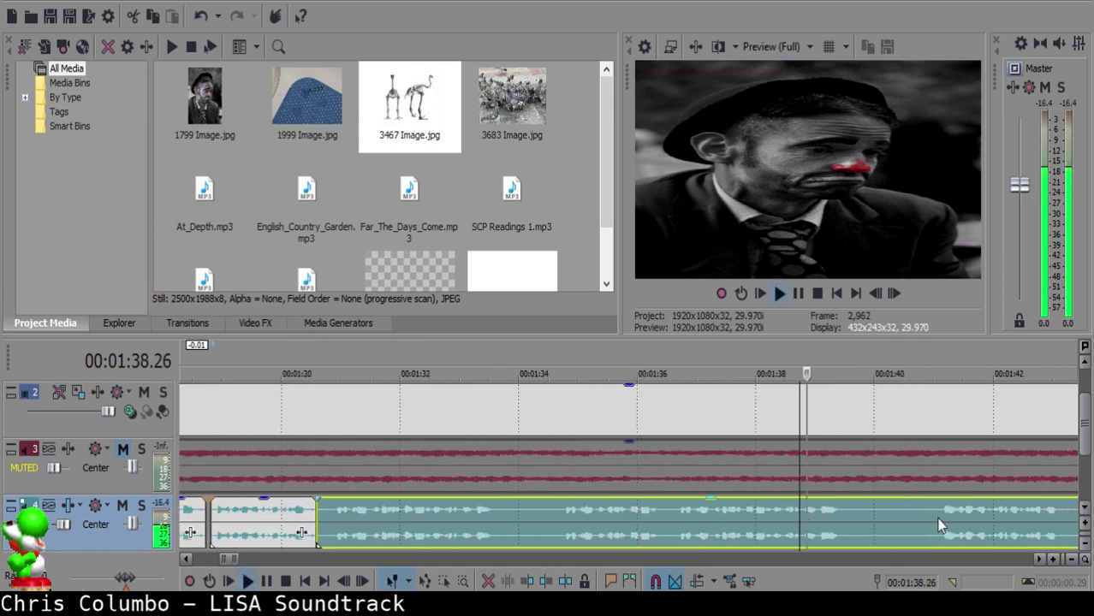
pyautogui.click(676, 514)
pyautogui.press('s')
pyautogui.click(552, 524)
pyautogui.press('Delete')
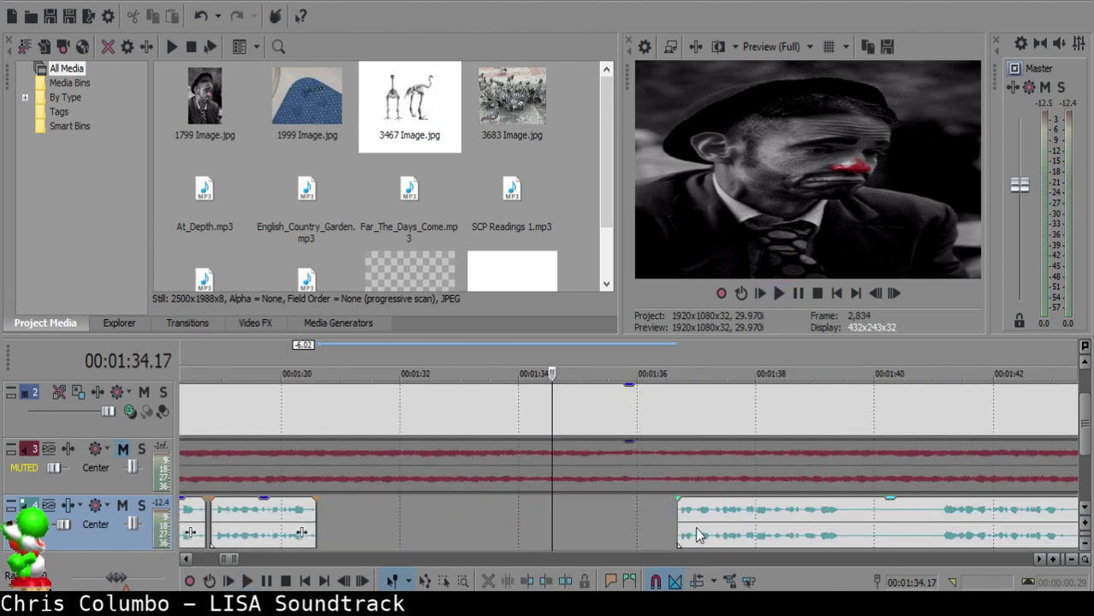
# - Move the remaining narration clip back against the previous clip's end at 00:01:30.18 and play the join
pyautogui.moveTo(697, 529); pyautogui.dragTo(332, 512)
pyautogui.click(288, 511)
pyautogui.press('space')
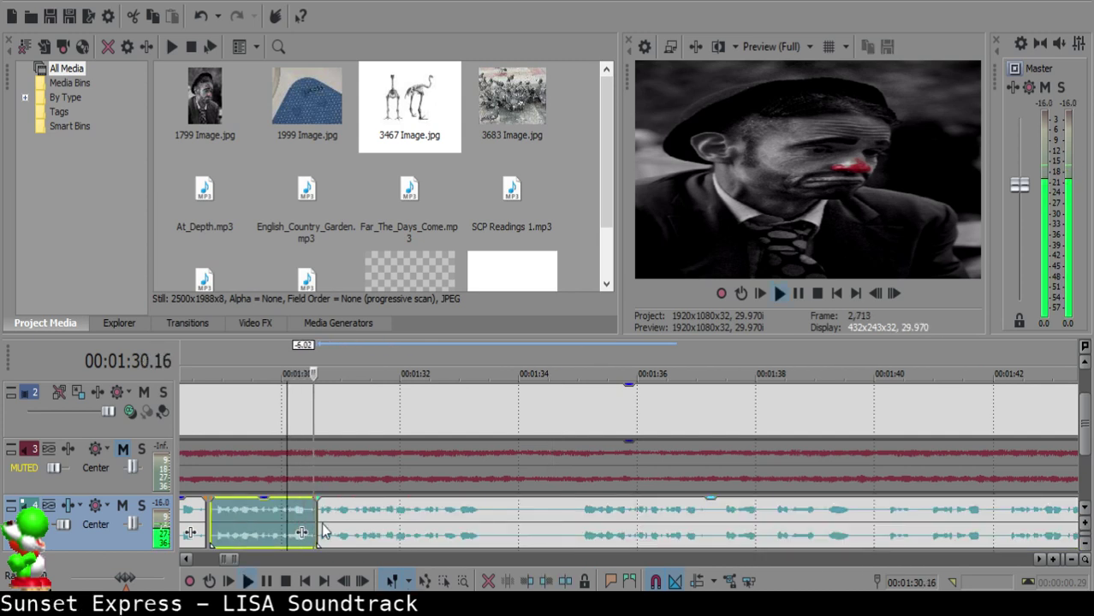
pyautogui.scroll(3, 394, 511)
pyautogui.press('space')
# - Add a short fade-out to the preceding clip and shift the remaining clip four frames later to 00:01:30.22
pyautogui.moveTo(534, 516); pyautogui.dragTo(498, 500)
pyautogui.click(414, 519)
pyautogui.press('space')
pyautogui.click(547, 511)
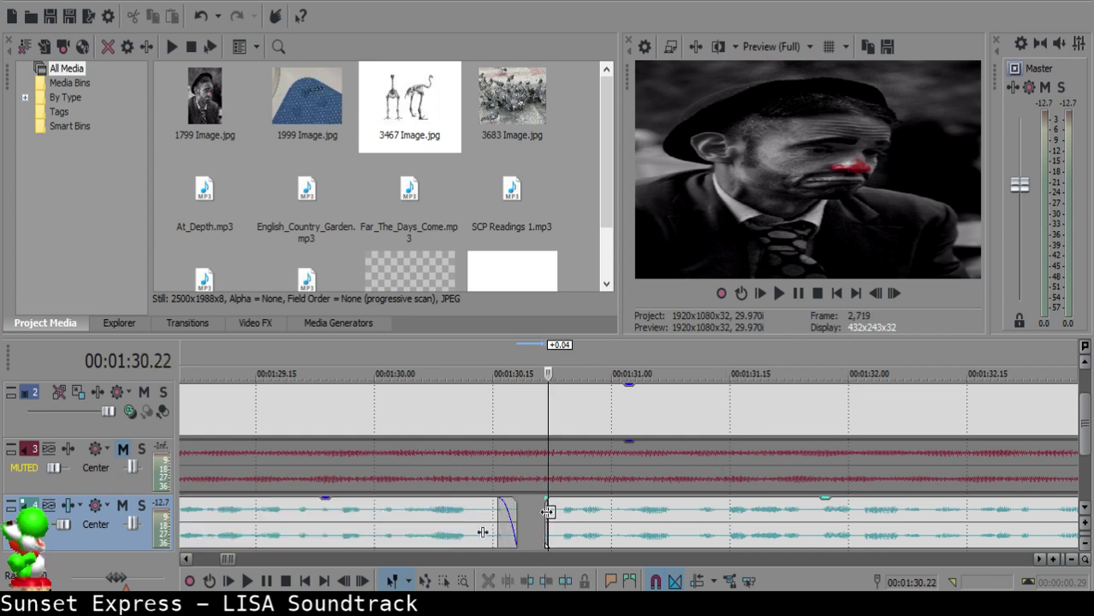
# - Replay the join and shift the remaining clip two frames earlier, one at a time, to 00:01:30.20
pyautogui.click(428, 518)
pyautogui.press('space')
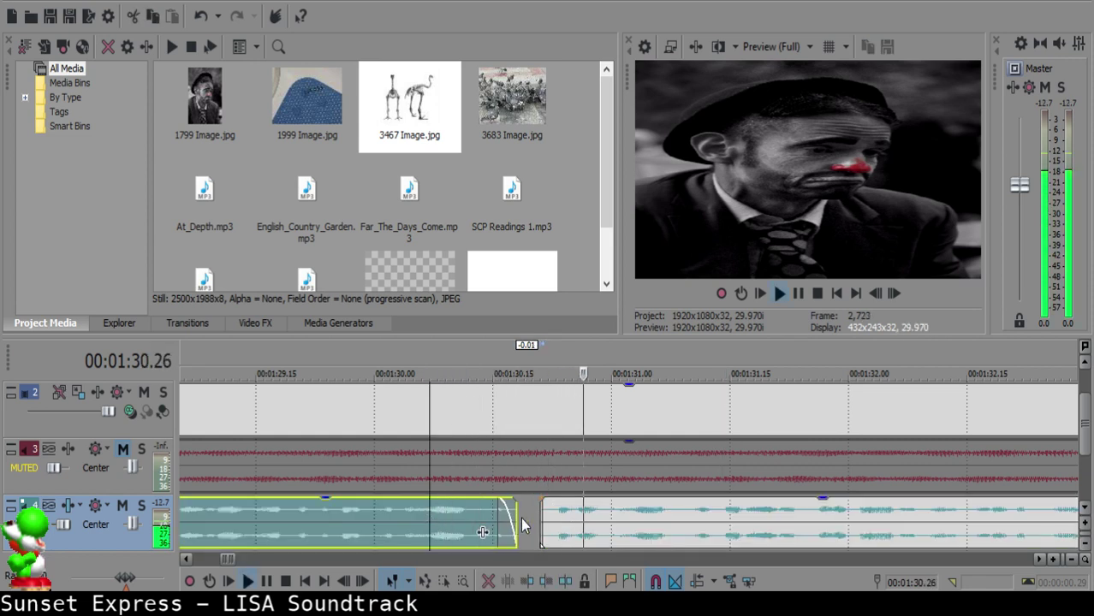
pyautogui.click(532, 510)
pyautogui.moveTo(548, 514); pyautogui.dragTo(541, 514)
pyautogui.click(382, 514)
pyautogui.press('space')
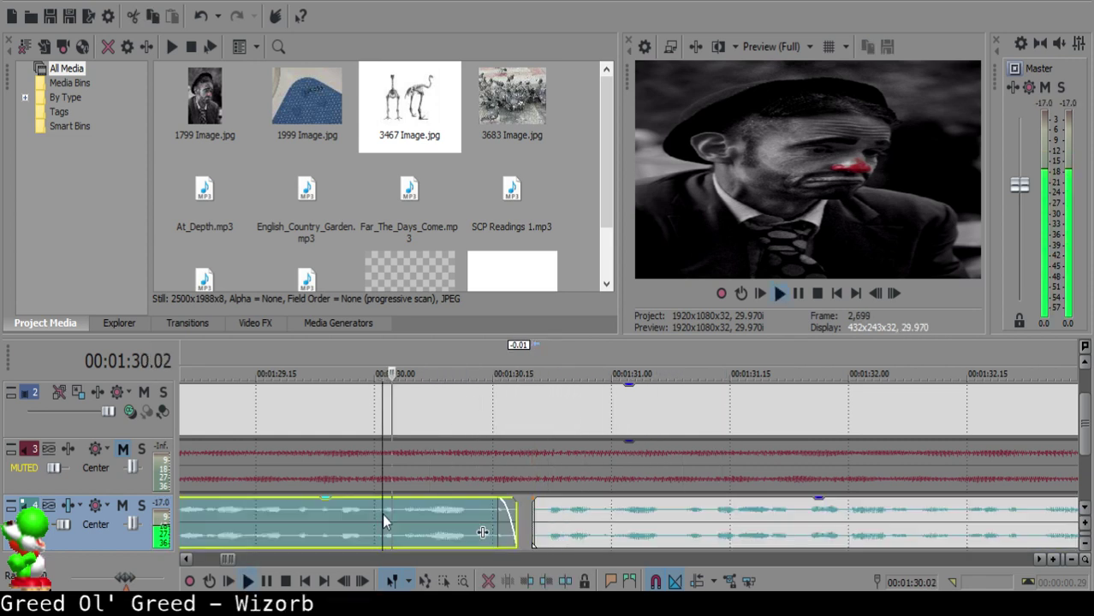
# - Shift the remaining clip one more frame earlier to 00:01:30.19 and replay the join
pyautogui.scroll(-3, 599, 531)
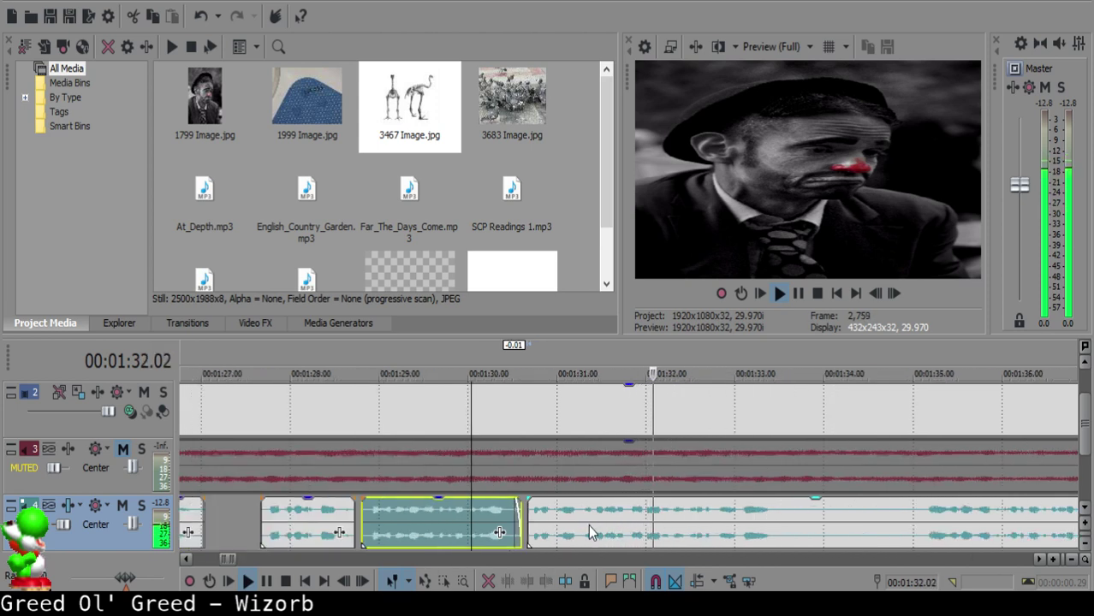
pyautogui.press('Return')
pyautogui.click(527, 508)
pyautogui.scroll(5, 528, 508)
pyautogui.click(603, 515)
pyautogui.scroll(-2, 650, 521)
pyautogui.moveTo(682, 523); pyautogui.dragTo(676, 523)
pyautogui.click(430, 523)
pyautogui.press('space')
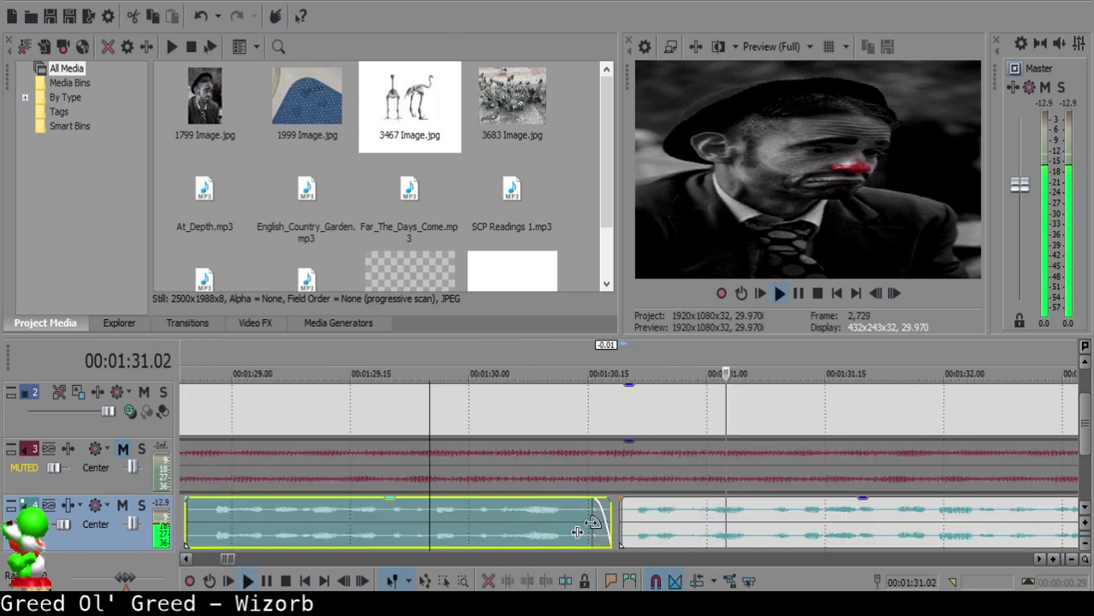
# - Play through the phrase and split the narration at about 00:01:33.16, where the pause begins
pyautogui.scroll(-8, 592, 524)
pyautogui.scroll(7, 629, 520)
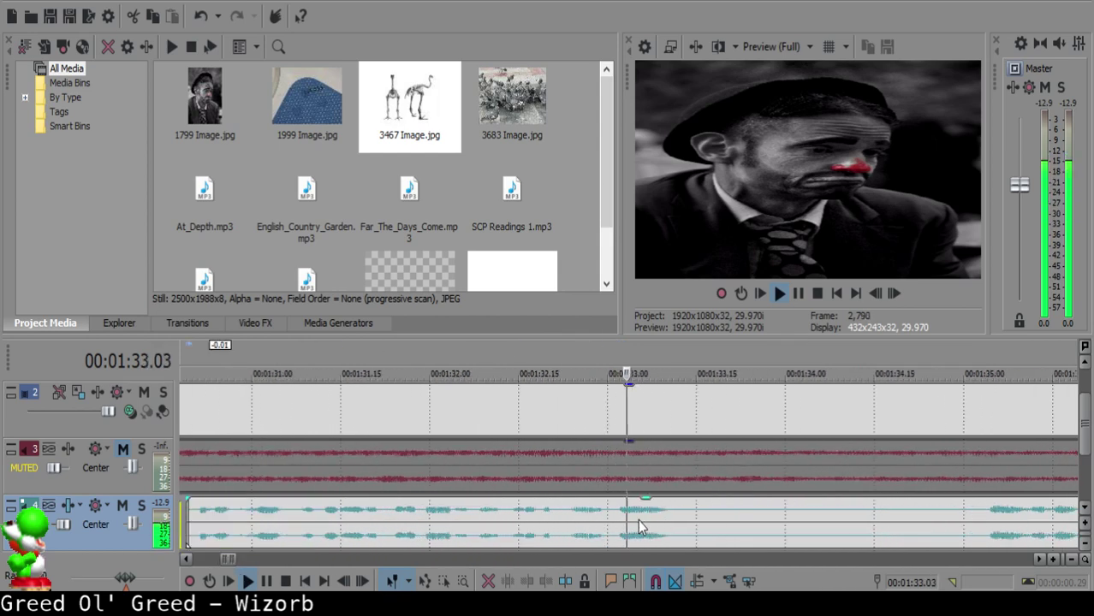
pyautogui.click(688, 516)
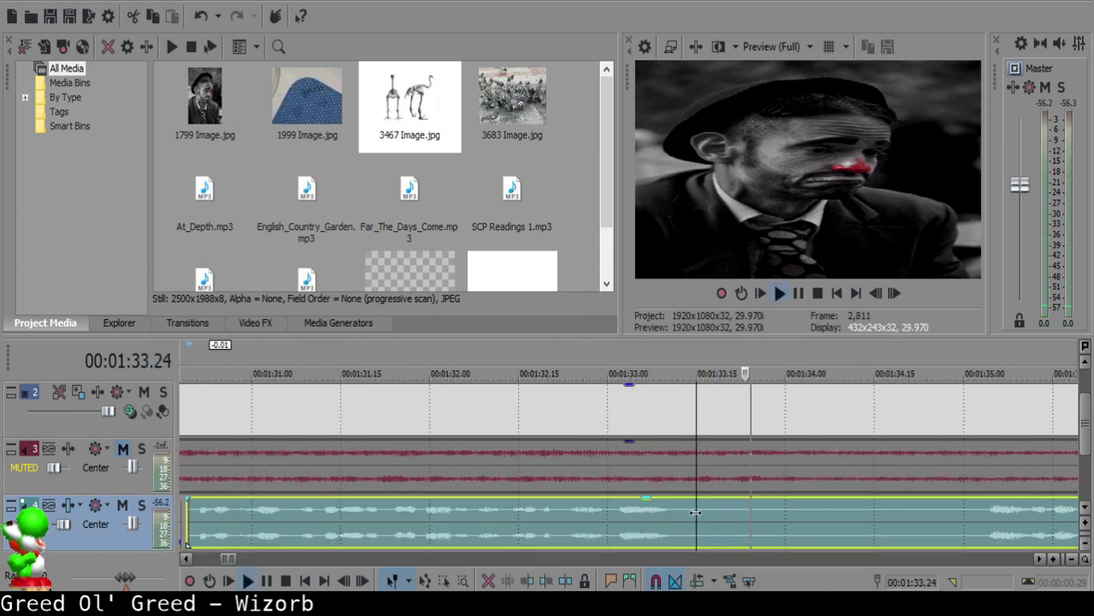
pyautogui.press('s')
pyautogui.click(951, 509)
pyautogui.press('space')
pyautogui.scroll(-3, 951, 509)
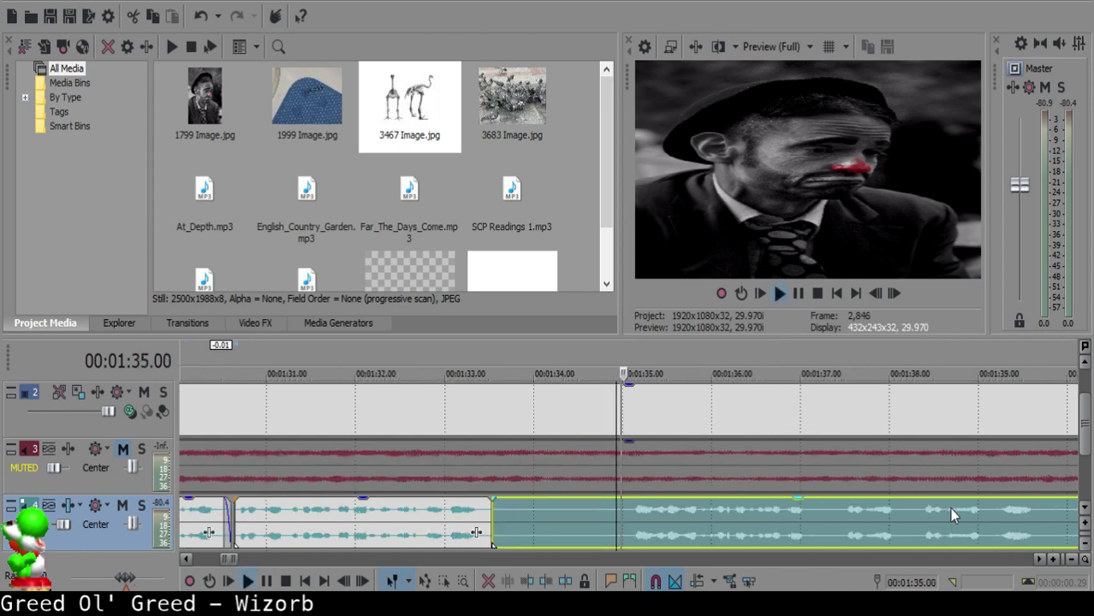
# - Split the narration at about 00:01:35.01 and delete the silent piece before that split
pyautogui.click(764, 510)
pyautogui.press('space')
pyautogui.click(621, 515)
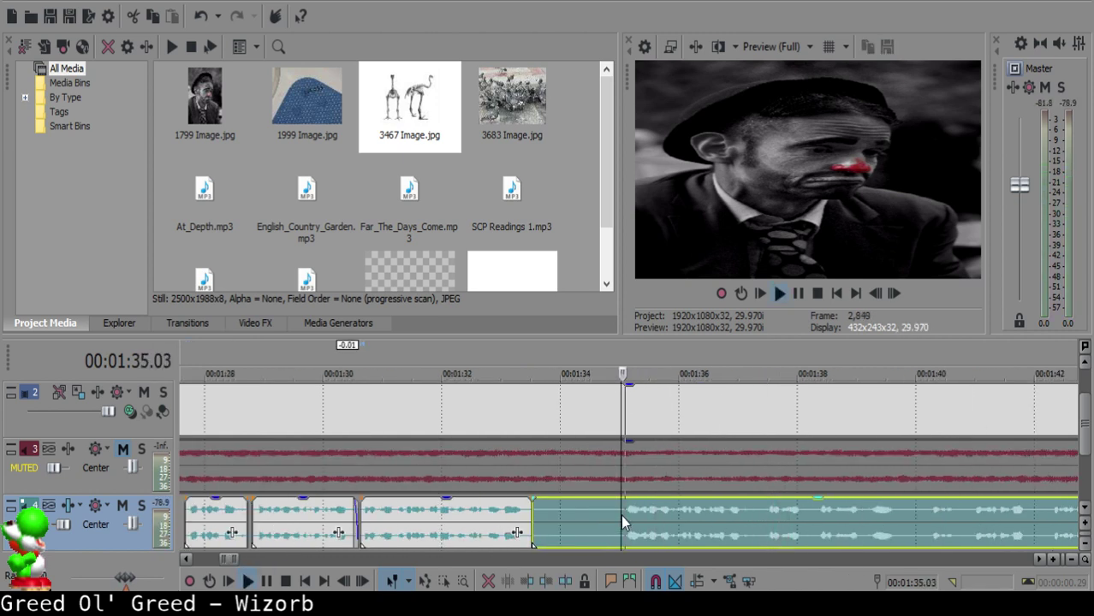
pyautogui.press('s')
pyautogui.click(561, 510)
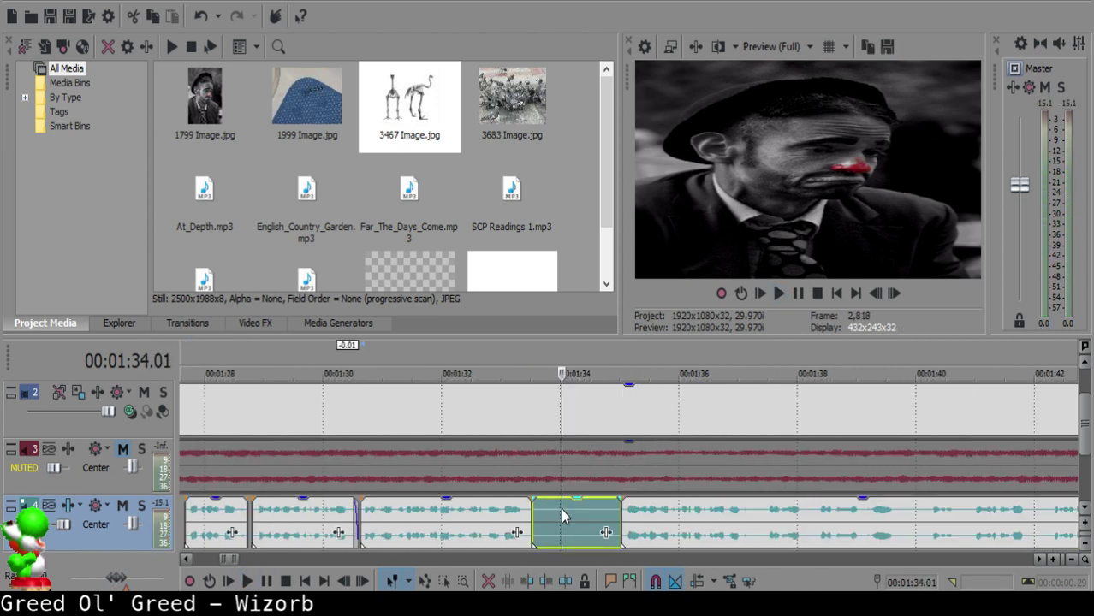
pyautogui.scroll(4, 574, 512)
pyautogui.click(612, 513)
pyautogui.scroll(-2, 685, 527)
pyautogui.press('Delete')
# - Move the remaining clip back to 00:01:34.00, play the join, and nudge the clip one frame earlier to 00:01:33.29
pyautogui.moveTo(785, 539); pyautogui.dragTo(690, 524)
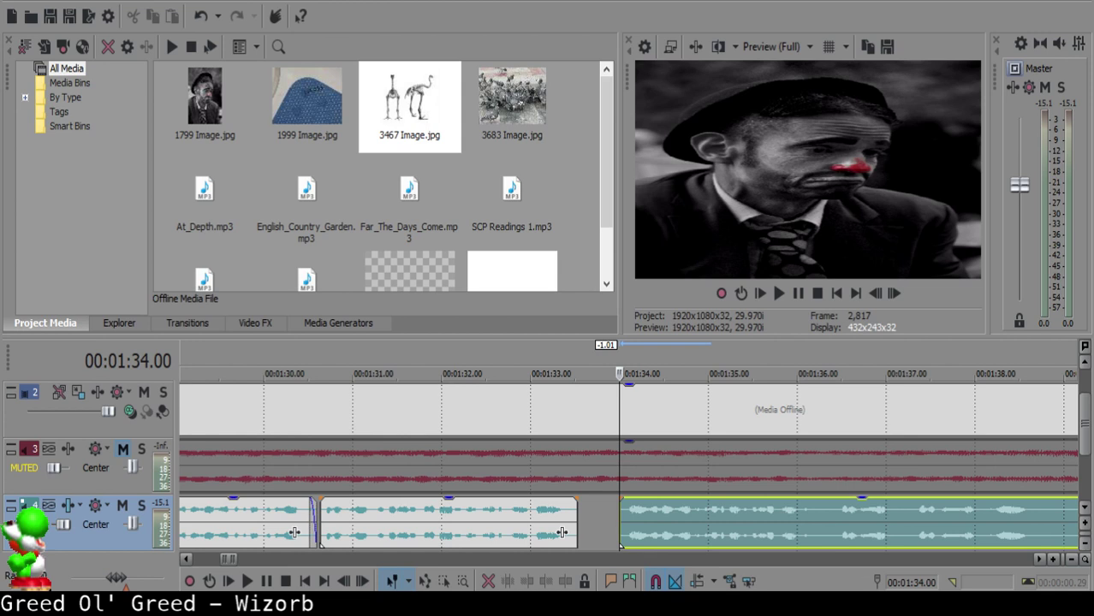
pyautogui.click(522, 512)
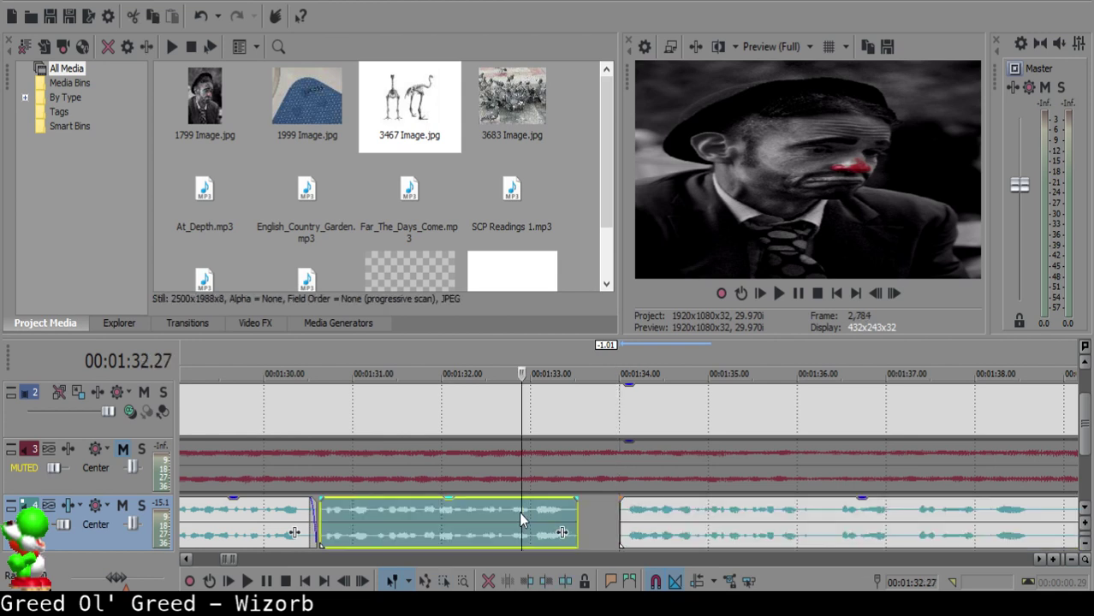
pyautogui.press('space')
pyautogui.scroll(2, 670, 501)
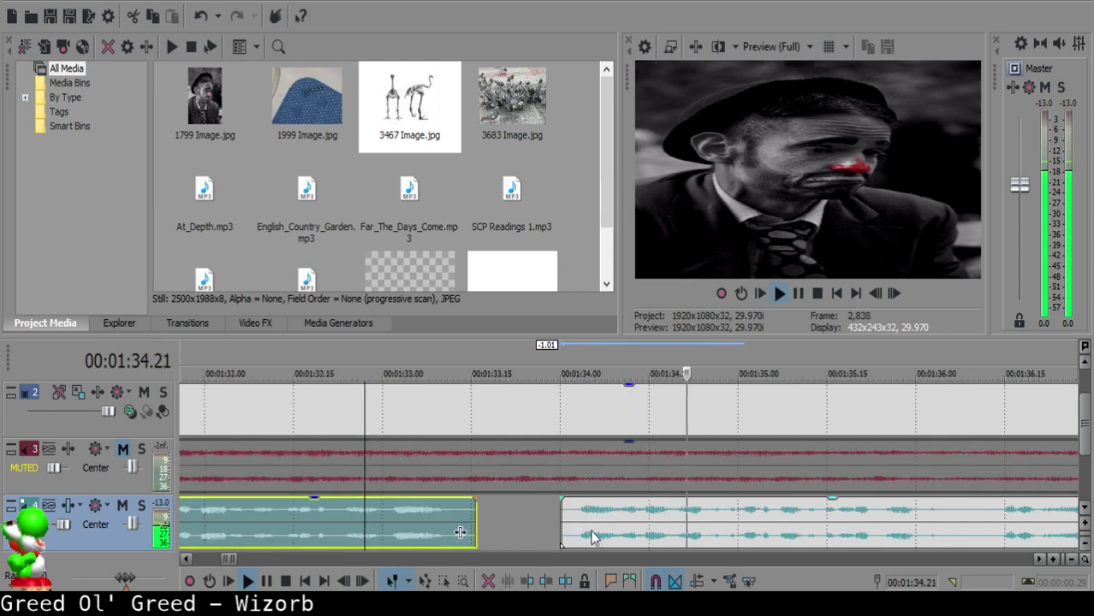
pyautogui.click(570, 512)
pyautogui.click(426, 517)
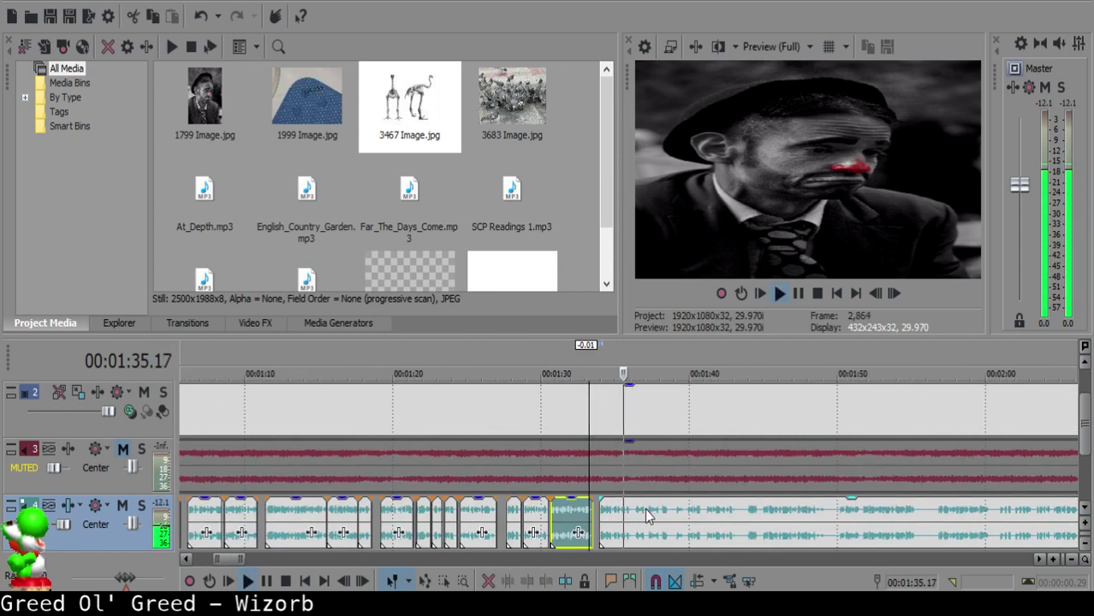
# - Split the narration in the short pause at about 00:01:36.04
pyautogui.click(556, 522)
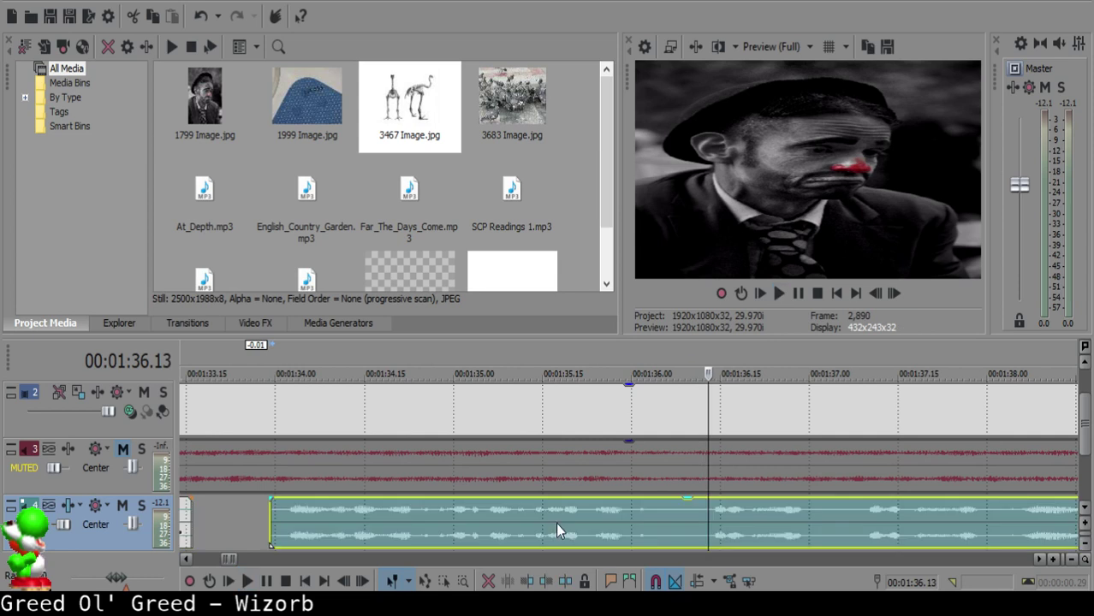
pyautogui.click(655, 520)
pyautogui.press('s')
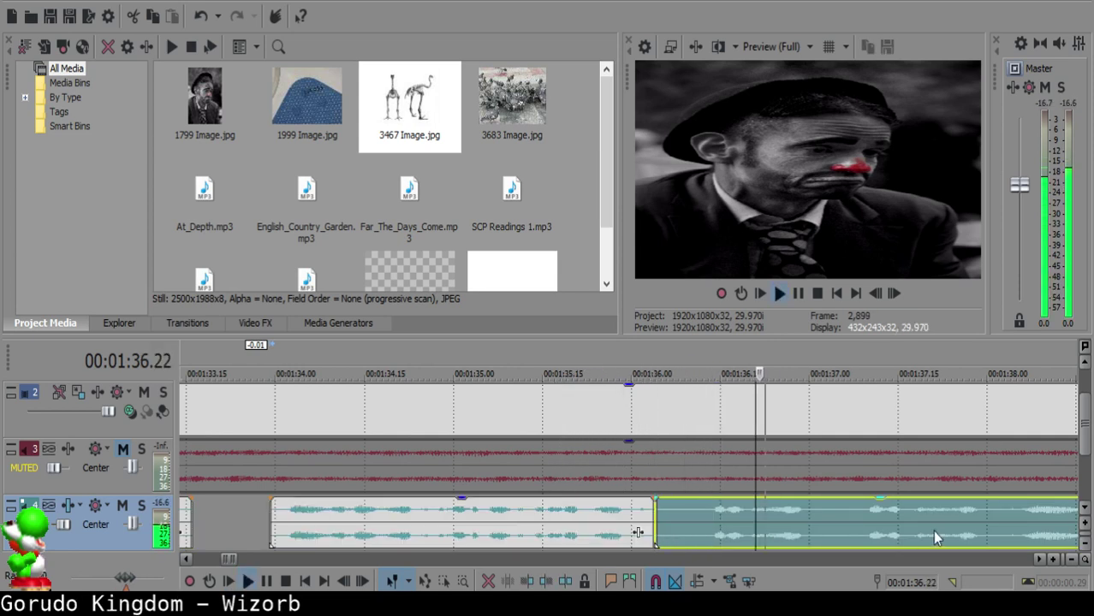
# - Play ahead, split the narration at about 00:01:37.08, and delete the short piece before that split
pyautogui.scroll(-3, 929, 530)
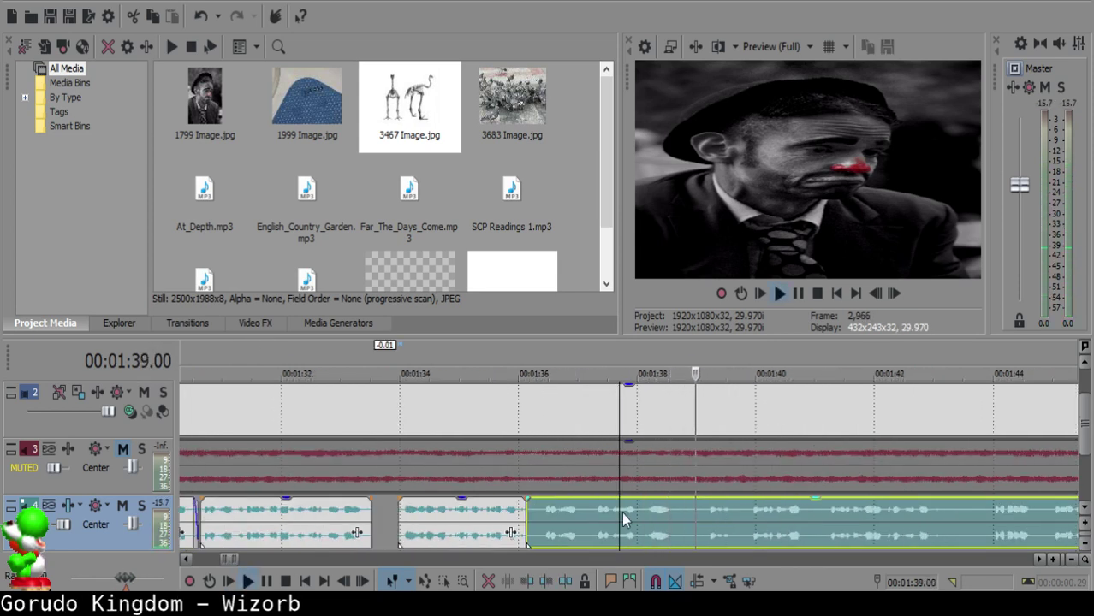
pyautogui.click(589, 511)
pyautogui.click(590, 510)
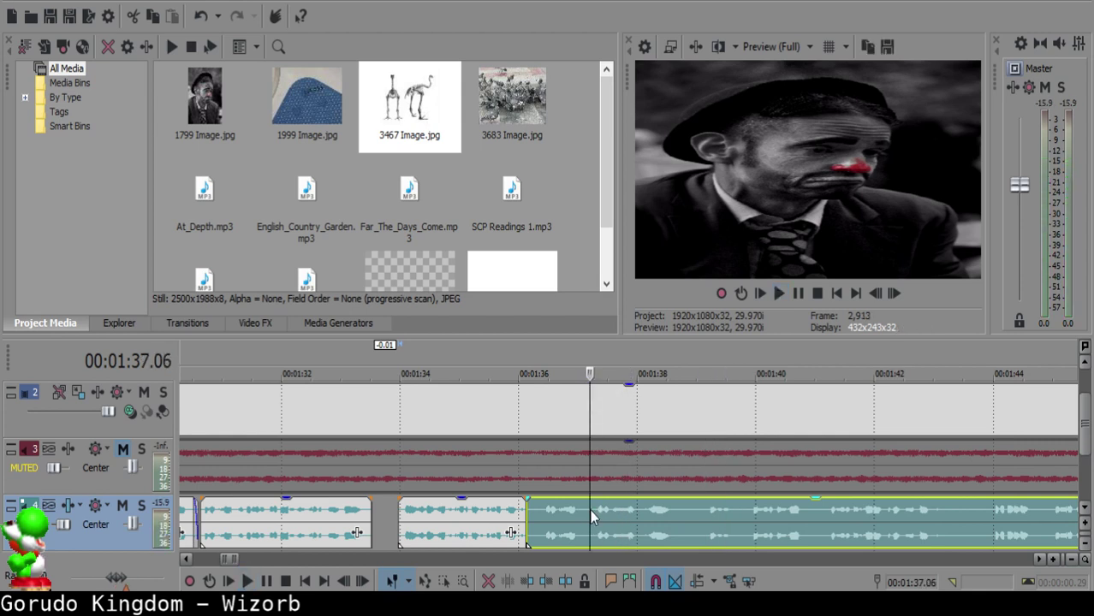
pyautogui.press('space')
pyautogui.click(593, 510)
pyautogui.press('s')
pyautogui.click(570, 512)
pyautogui.press('Delete')
# - Move the remaining clip back against the previous clip's end at 00:01:36.04 and play the join
pyautogui.moveTo(609, 514); pyautogui.dragTo(549, 508)
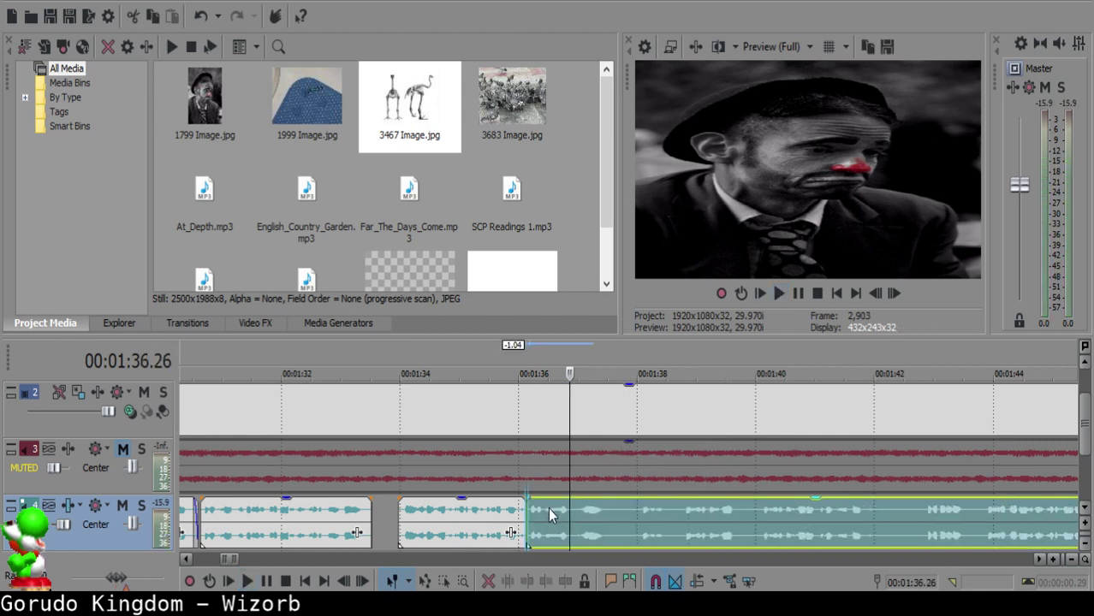
pyautogui.click(492, 511)
pyautogui.press('space')
pyautogui.scroll(3, 612, 514)
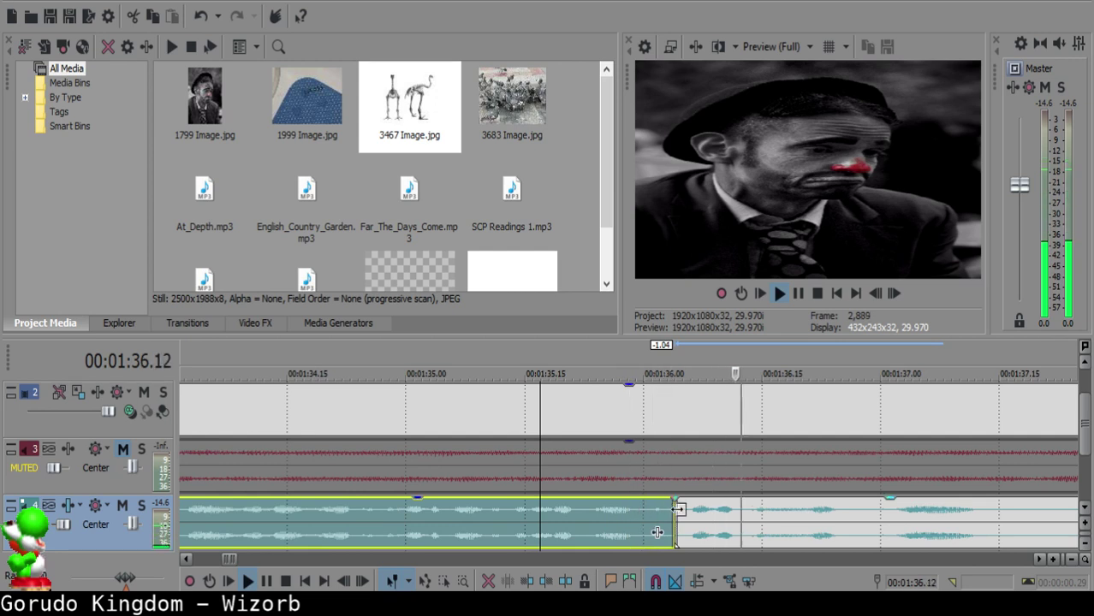
pyautogui.press('space')
# - Shift the remaining clip two frames later to 00:01:36.06 and replay the join
pyautogui.click(684, 512)
pyautogui.moveTo(682, 509); pyautogui.dragTo(701, 511)
pyautogui.click(537, 518)
pyautogui.press('space')
pyautogui.press('space')
pyautogui.click(525, 512)
pyautogui.press('space')
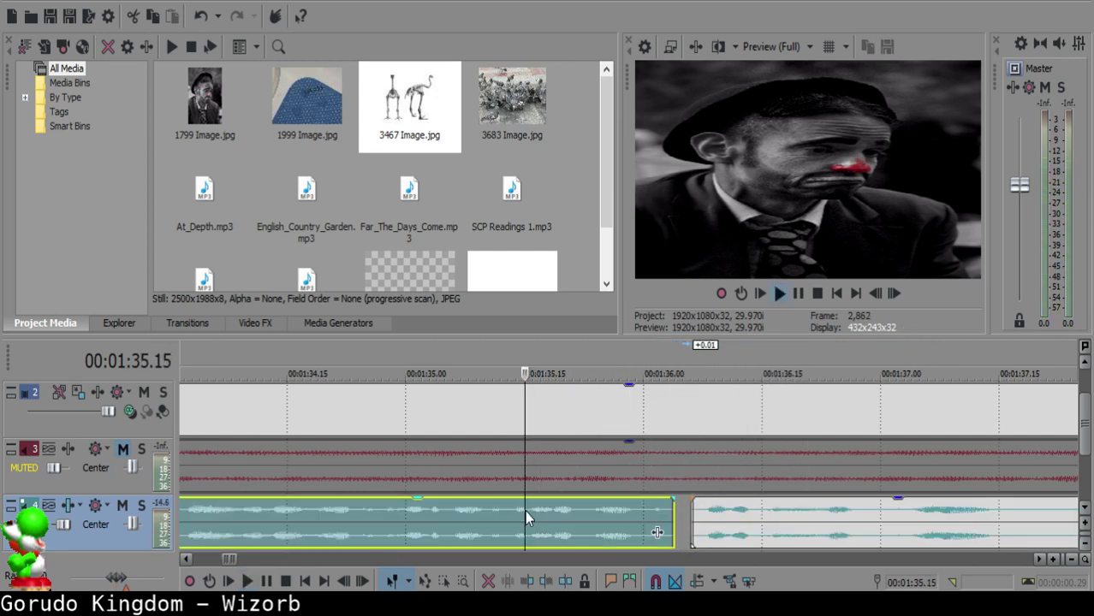
# - Shift the remaining clip one more frame later to 00:01:36.07 and play on to the pause after 00:01:37
pyautogui.click(696, 512)
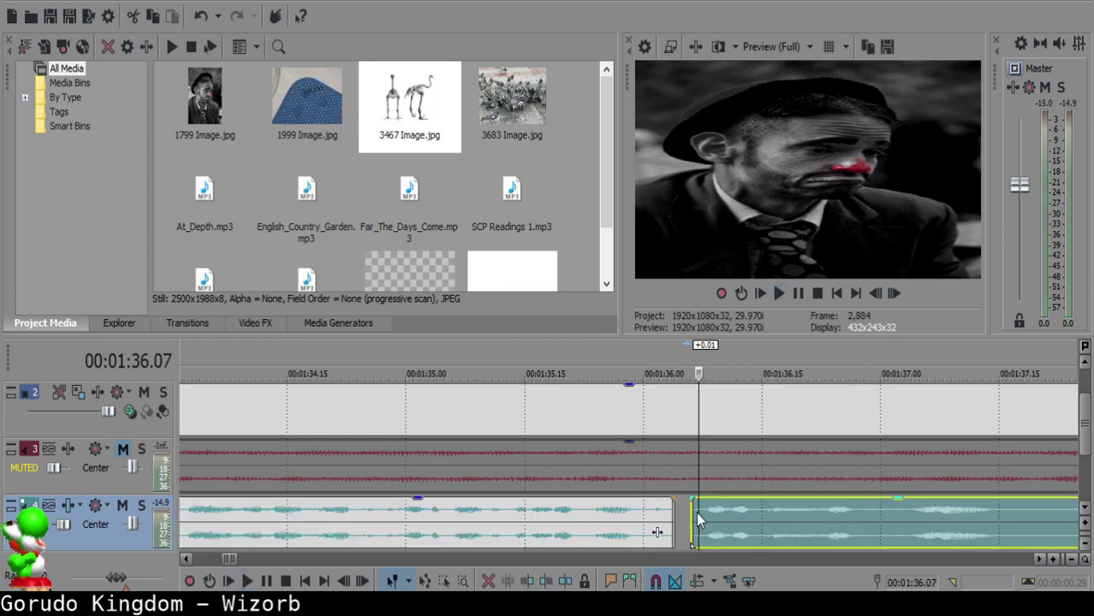
pyautogui.click(473, 538)
pyautogui.press('space')
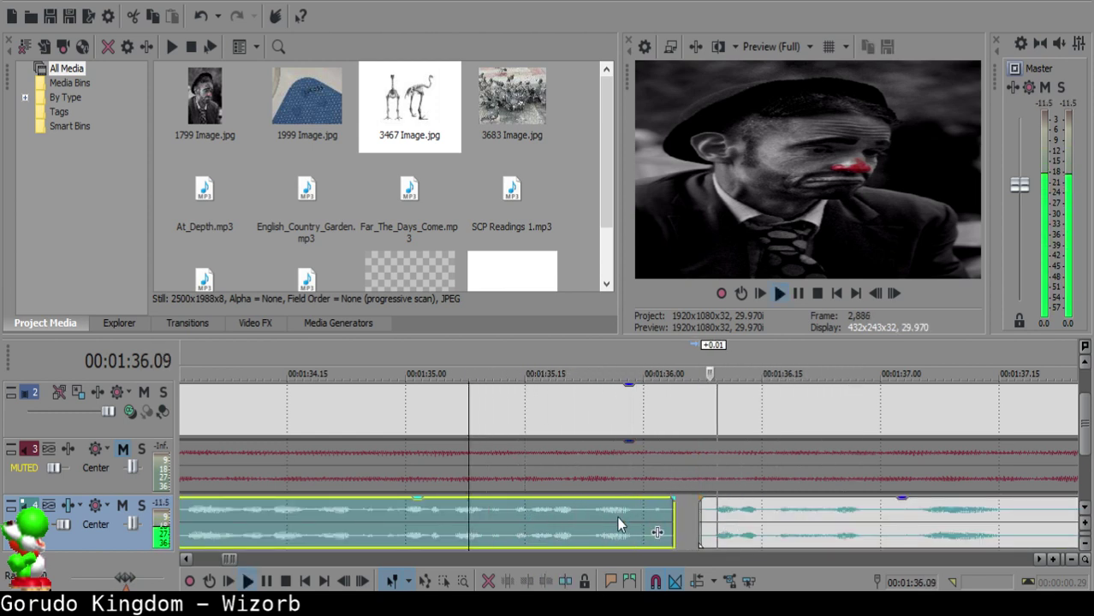
pyautogui.scroll(-5, 695, 505)
pyautogui.scroll(3, 655, 515)
pyautogui.click(646, 516)
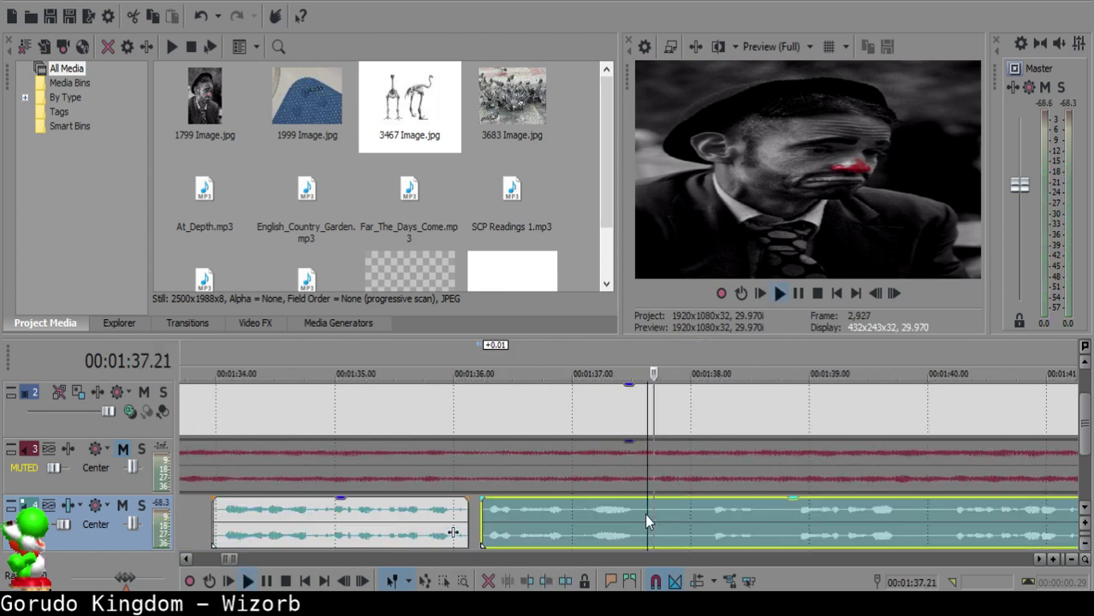
# - Split the narration at about 00:01:37.20 and 00:01:40.03 while playing ahead, and delete the piece between the two splits
pyautogui.press('s')
pyautogui.scroll(-1, 771, 518)
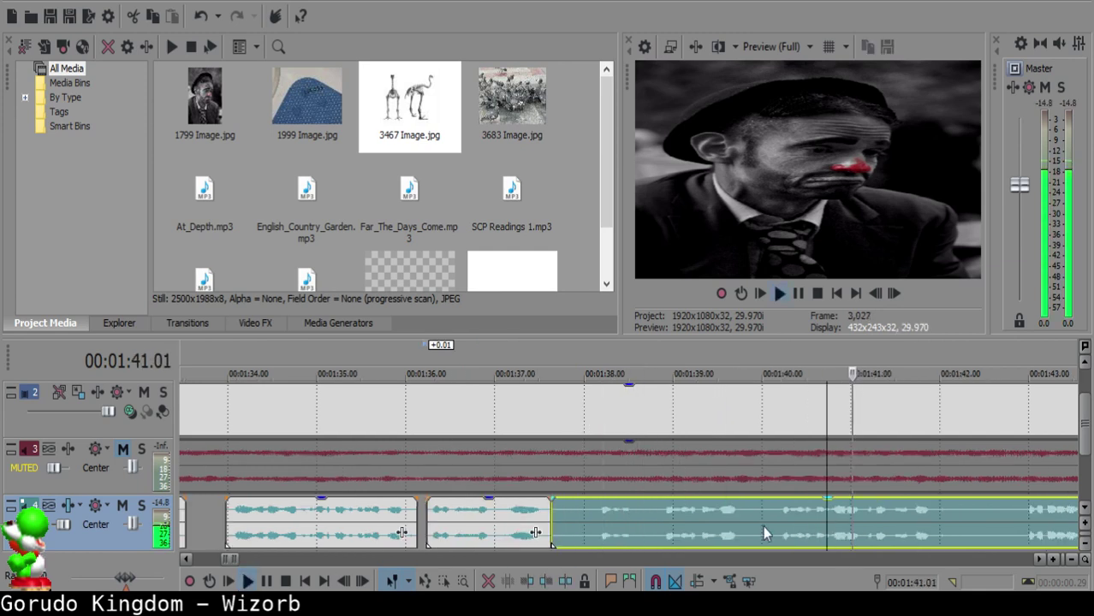
pyautogui.scroll(-1, 771, 522)
pyautogui.press('space')
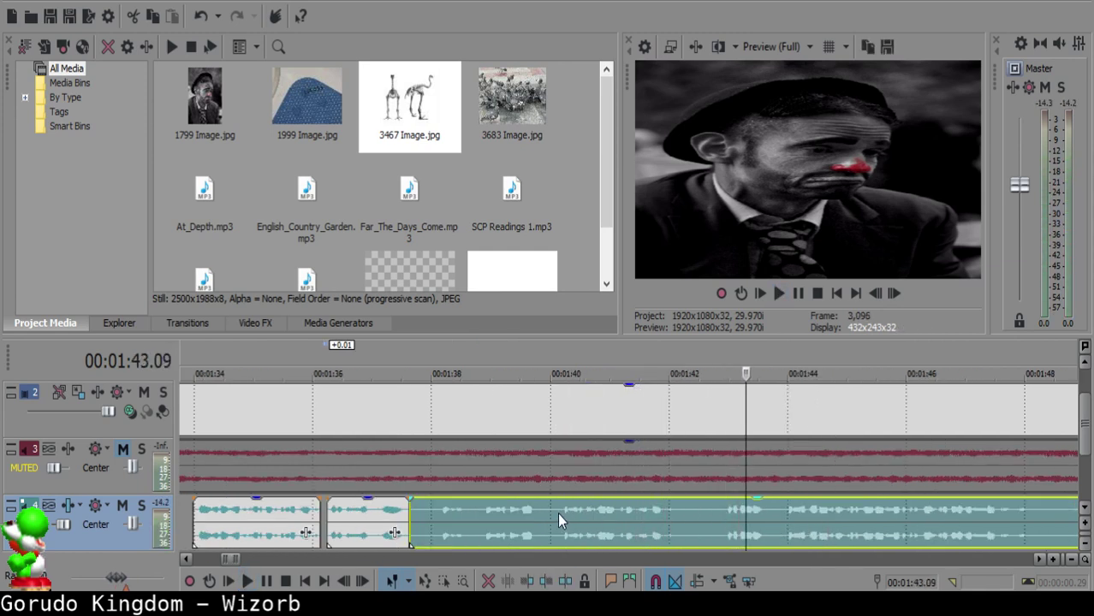
pyautogui.click(557, 514)
pyautogui.press('space')
pyautogui.press('space')
pyautogui.click(557, 514)
pyautogui.press('s')
pyautogui.click(535, 516)
pyautogui.press('Delete')
# - Add a fade-out from about 00:01:37.15 to the end of the narration clip before the new gap
pyautogui.click(380, 518)
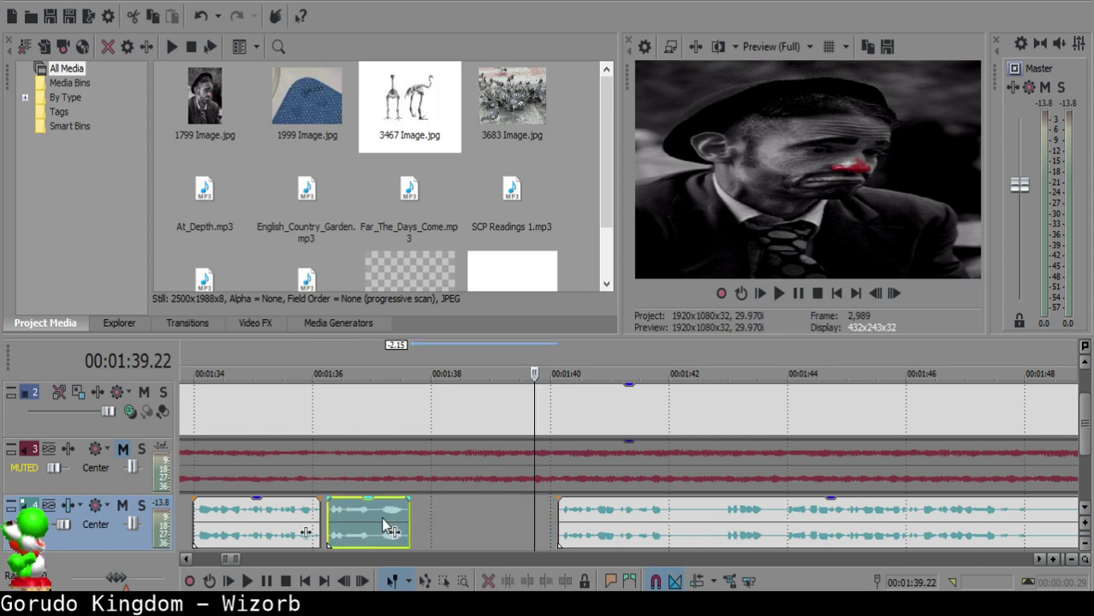
pyautogui.scroll(2, 673, 516)
pyautogui.moveTo(696, 498); pyautogui.dragTo(676, 496)
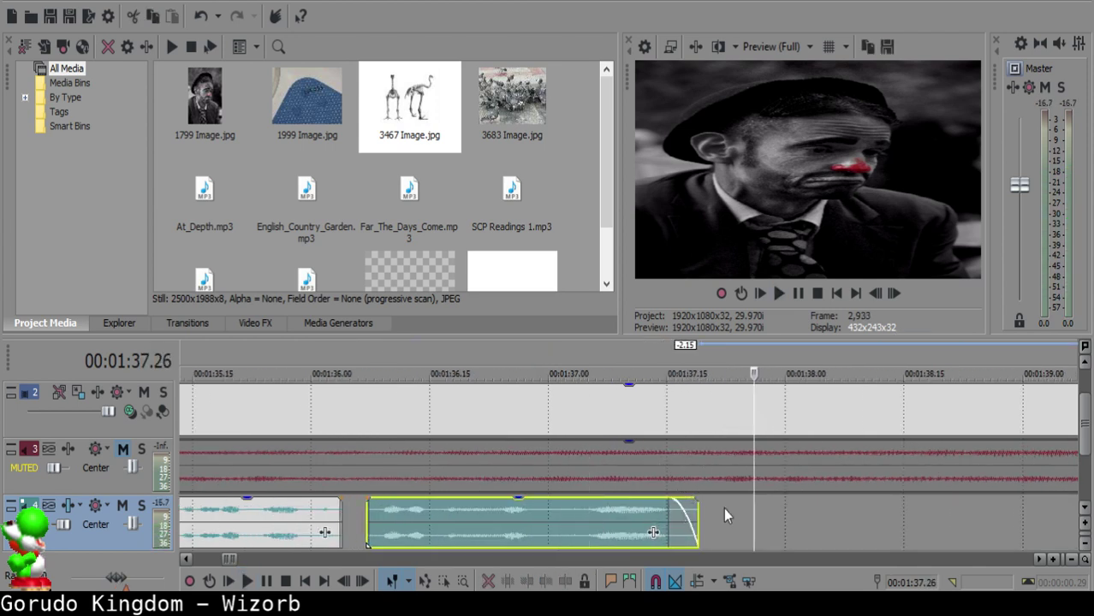
# - Move the remaining narration clip back to 00:01:37.23 and play the join
pyautogui.click(727, 508)
pyautogui.scroll(-2, 728, 513)
pyautogui.moveTo(845, 517); pyautogui.dragTo(740, 509)
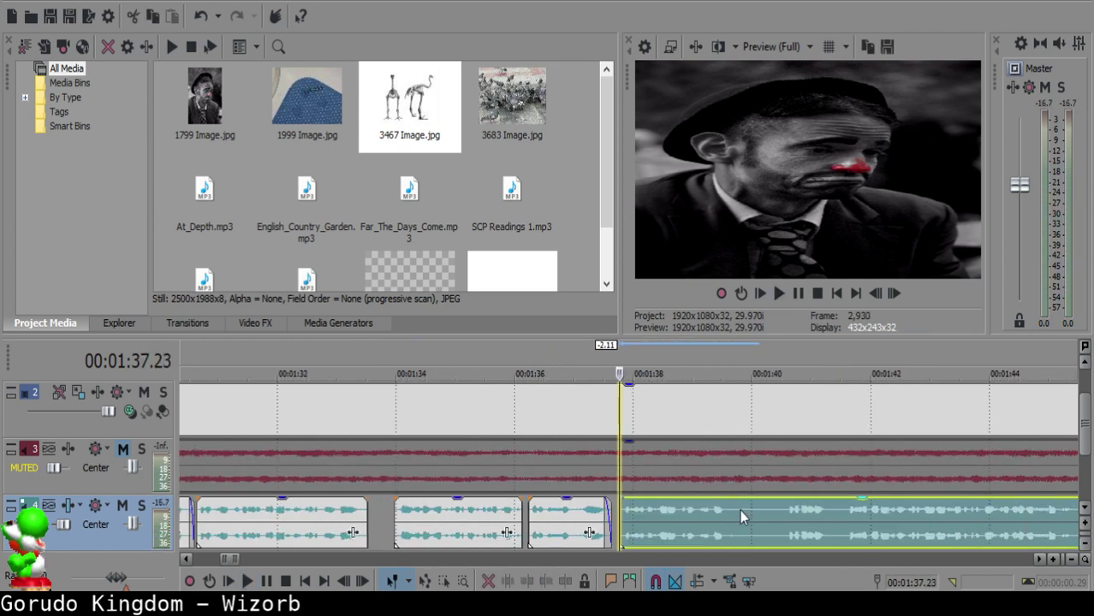
pyautogui.click(594, 516)
pyautogui.press('space')
pyautogui.scroll(3, 595, 517)
# - Shift the remaining narration clip earlier to 00:01:37.21 and replay the join with the faded clip
pyautogui.click(589, 517)
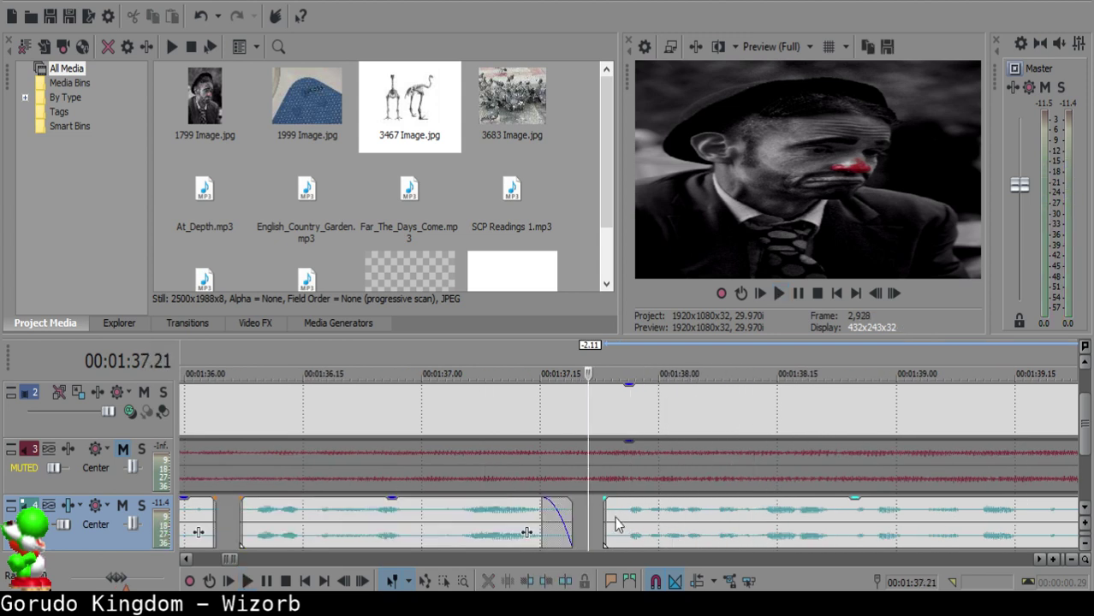
pyautogui.moveTo(612, 520); pyautogui.dragTo(606, 514)
pyautogui.click(485, 508)
pyautogui.press('space')
pyautogui.press('space')
pyautogui.click(589, 517)
pyautogui.click(413, 517)
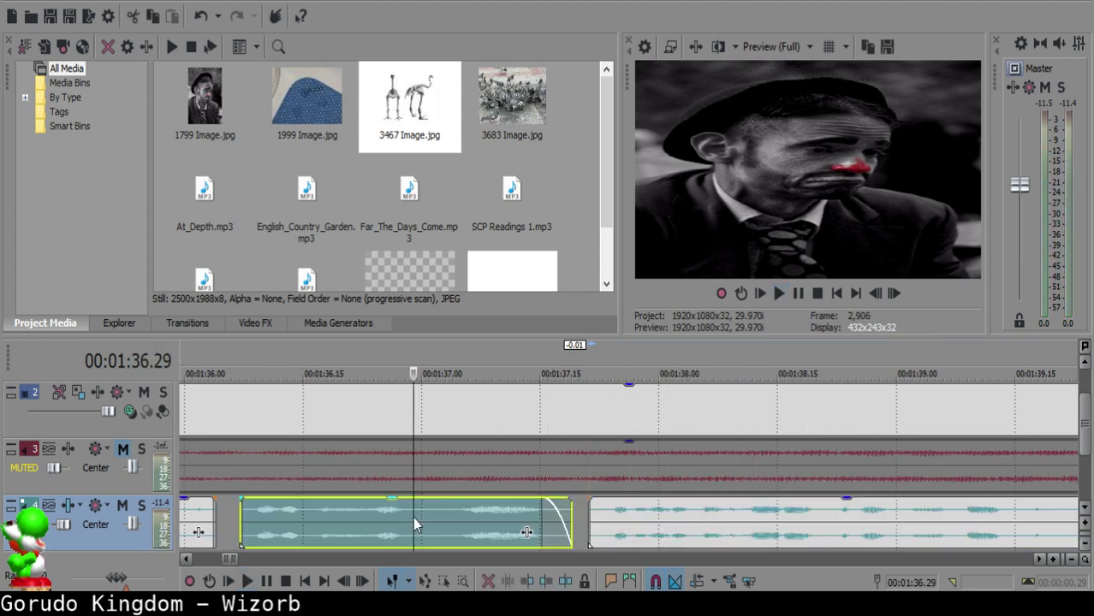
pyautogui.press('space')
pyautogui.scroll(-2, 589, 485)
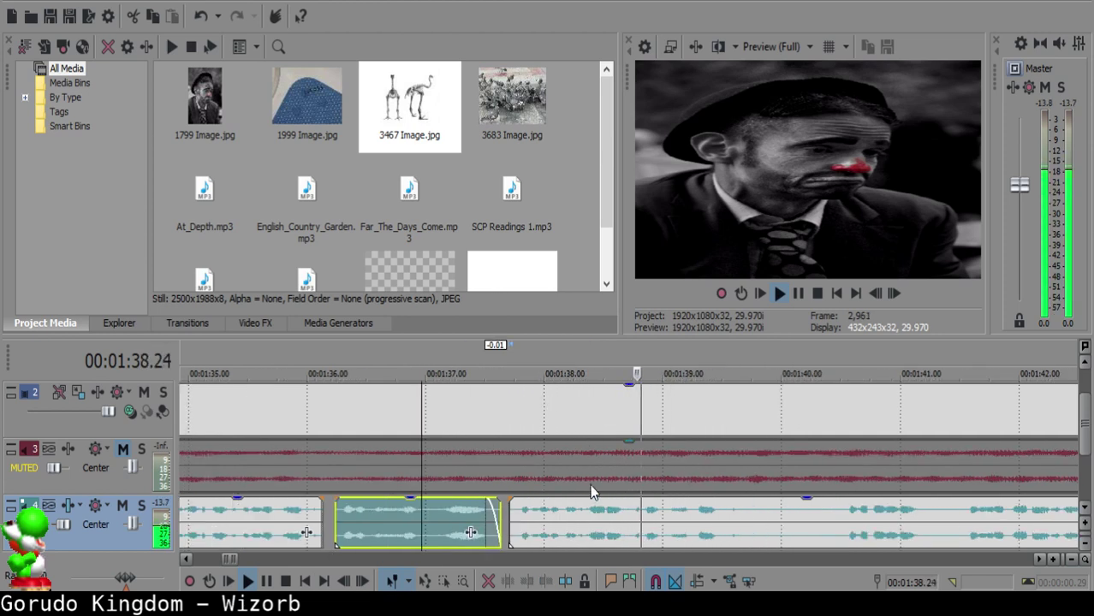
# - Split the narration at about 00:01:39.16 and fade out the preceding clip's end from about 00:01:39.13
pyautogui.scroll(1, 698, 529)
pyautogui.click(638, 507)
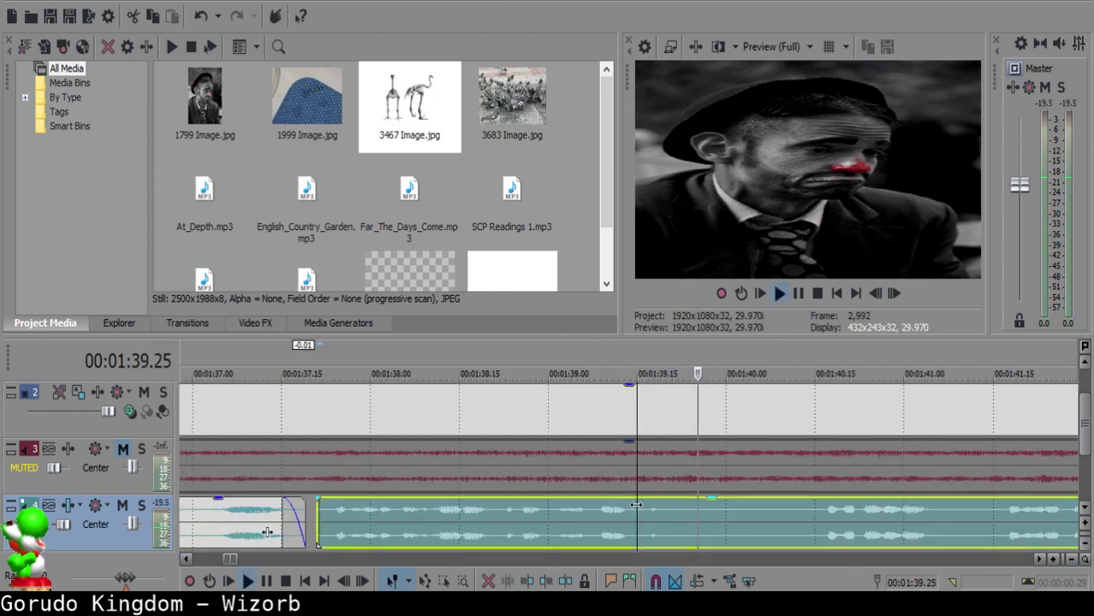
pyautogui.click(642, 508)
pyautogui.press('space')
pyautogui.press('space')
pyautogui.press('s')
pyautogui.moveTo(642, 501); pyautogui.dragTo(627, 503)
pyautogui.click(585, 514)
# - Split the narration at 00:01:39.21 and 00:01:40.14, and delete the piece between these splits
pyautogui.click(670, 522)
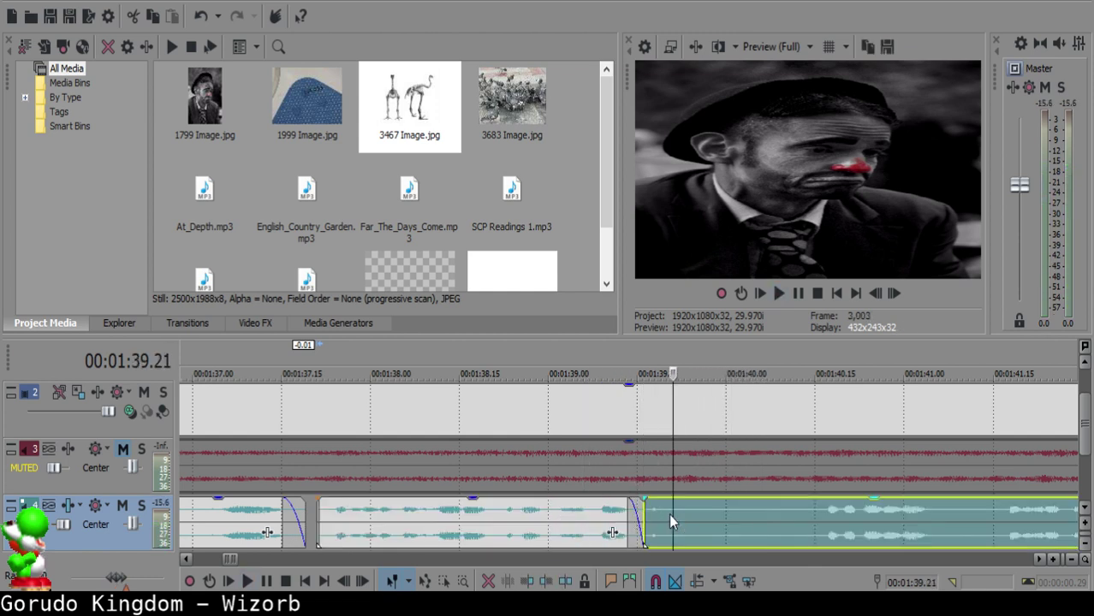
pyautogui.click(874, 545)
pyautogui.press('space')
pyautogui.scroll(-1, 860, 527)
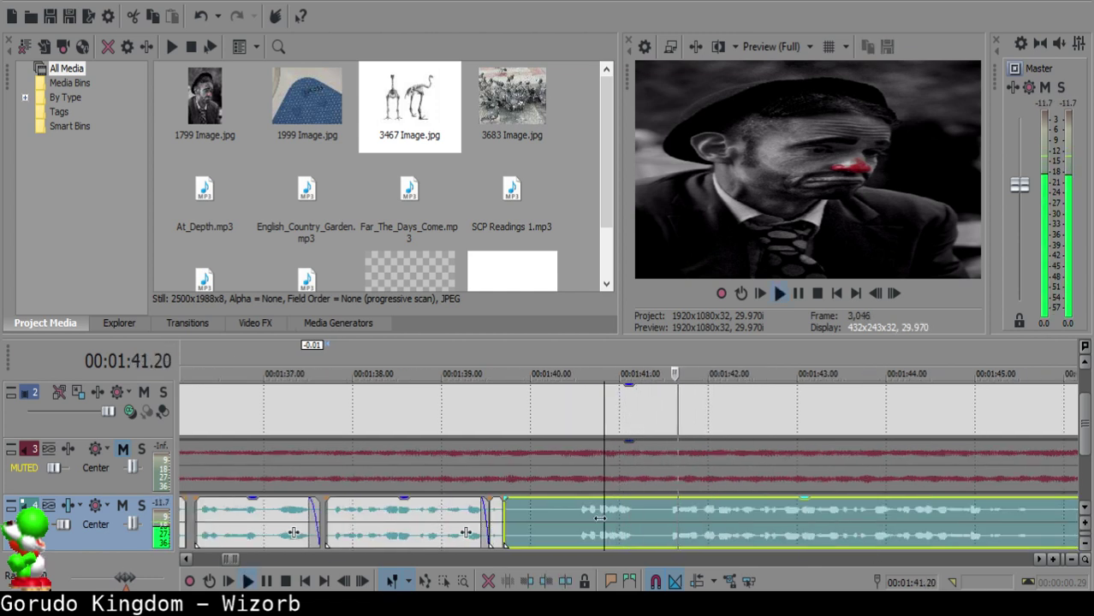
pyautogui.click(572, 510)
pyautogui.press('space')
pyautogui.press('s')
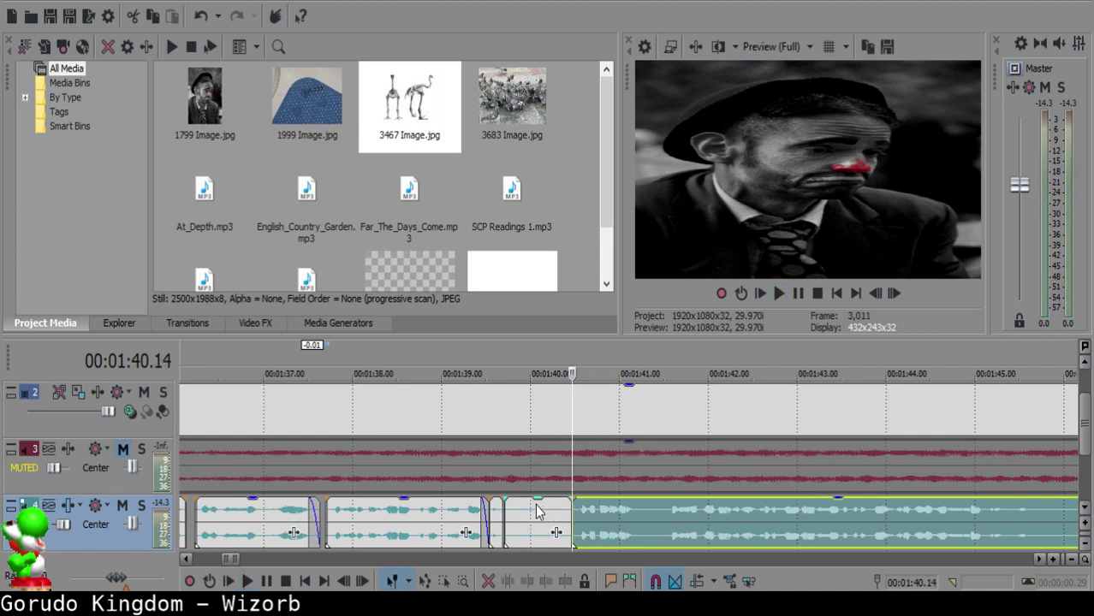
pyautogui.click(533, 511)
pyautogui.press('Delete')
pyautogui.scroll(3, 598, 524)
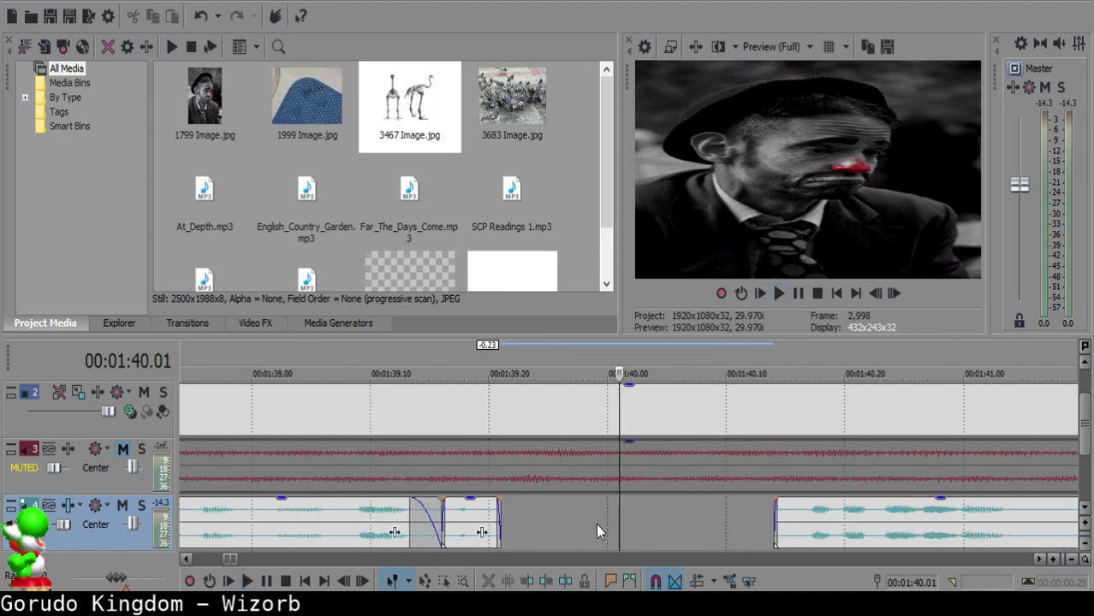
# - Move the remaining clip back to about 00:01:40.00 and play from the clip before the gap
pyautogui.click(615, 514)
pyautogui.moveTo(851, 524); pyautogui.dragTo(684, 523)
pyautogui.click(332, 524)
pyautogui.press('space')
pyautogui.press('Return')
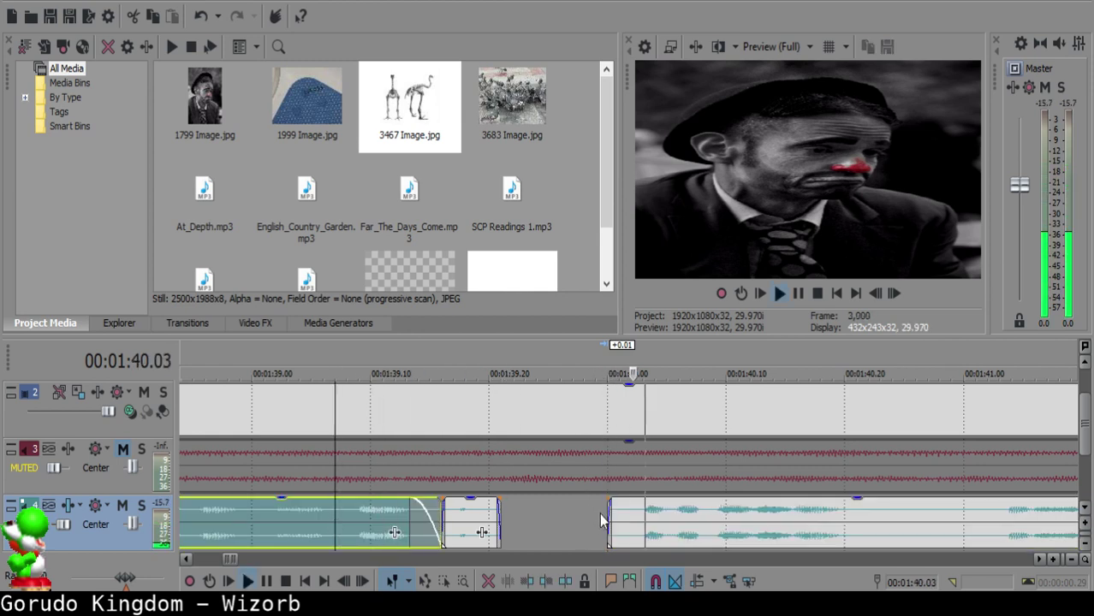
# - Shift the remaining clip five frames later to about 00:01:40.05 and replay across the gap
pyautogui.click(647, 512)
pyautogui.moveTo(668, 513); pyautogui.dragTo(743, 509)
pyautogui.scroll(-5, 744, 509)
pyautogui.click(487, 516)
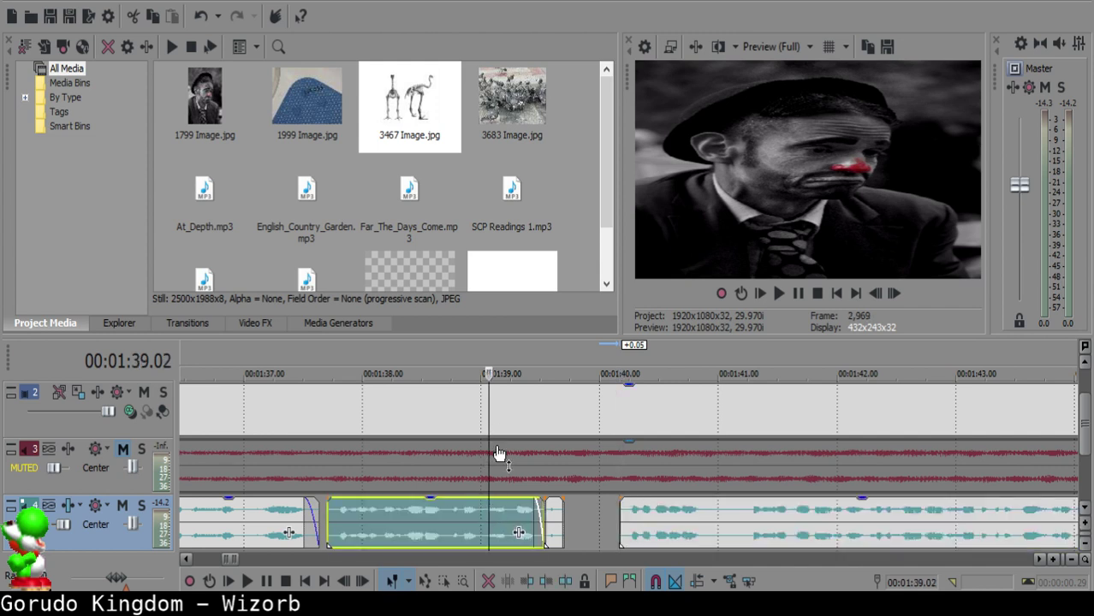
pyautogui.press('space')
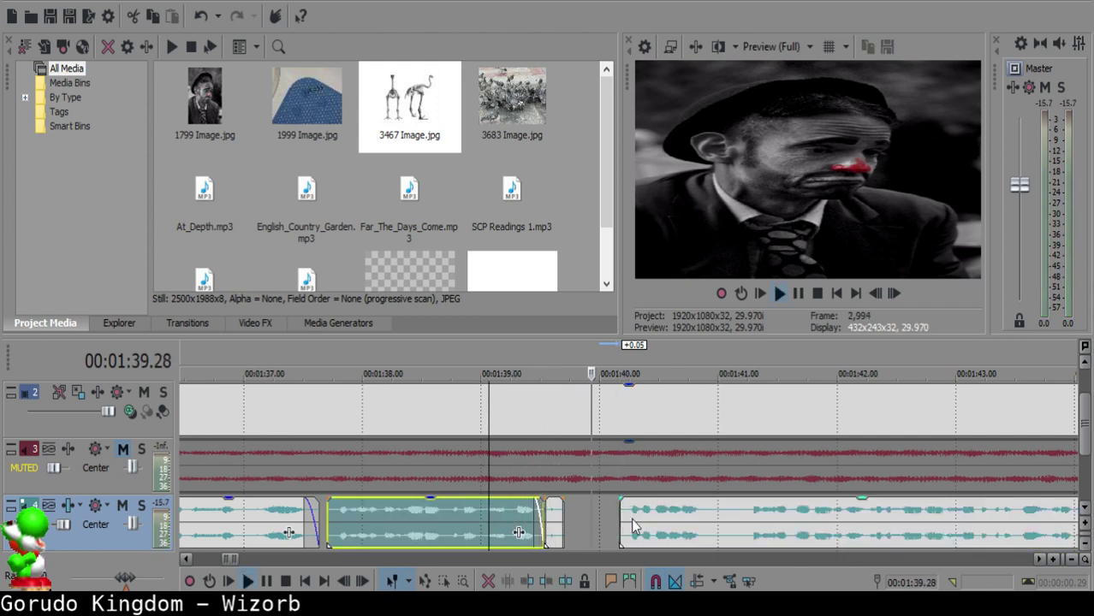
# - Shift the remaining clip one more frame later to 00:01:40.06 and listen through the gap again
pyautogui.scroll(2, 633, 516)
pyautogui.moveTo(509, 514); pyautogui.dragTo(517, 514)
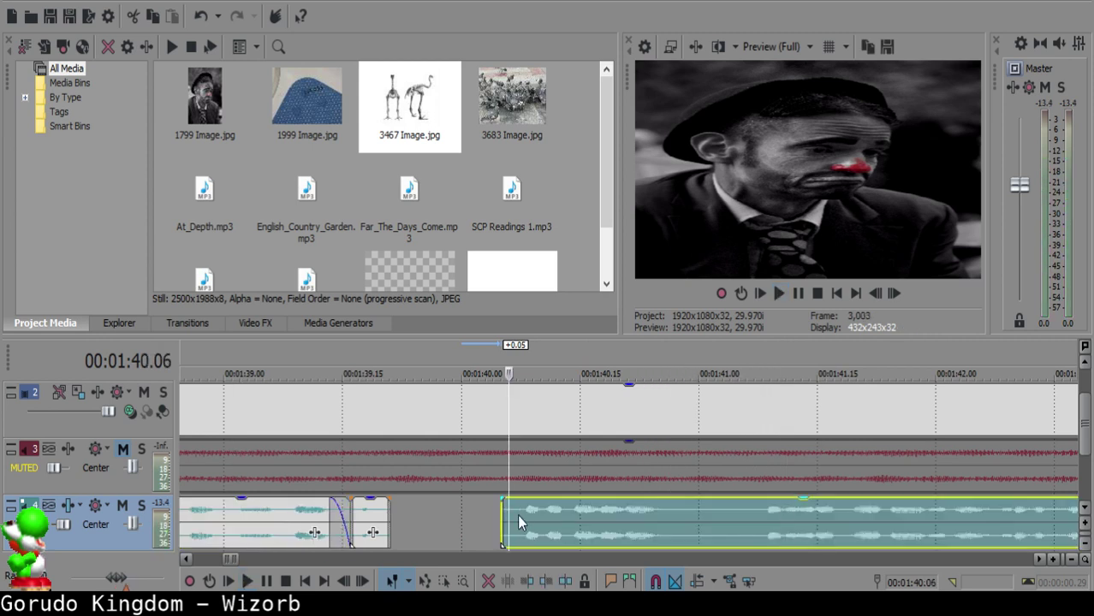
pyautogui.click(248, 516)
pyautogui.press('space')
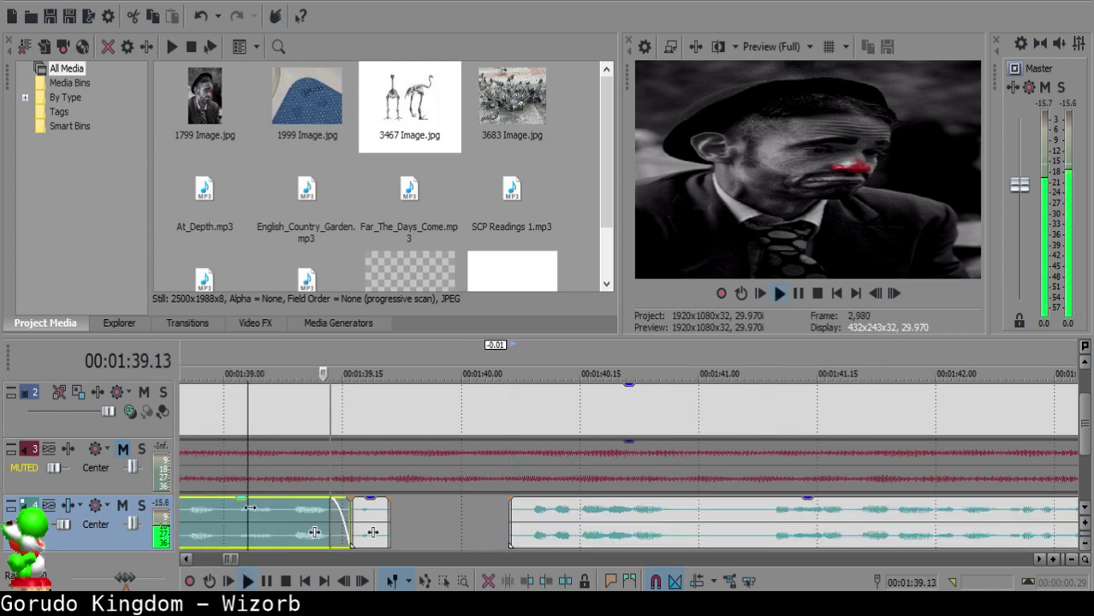
pyautogui.scroll(-1, 501, 510)
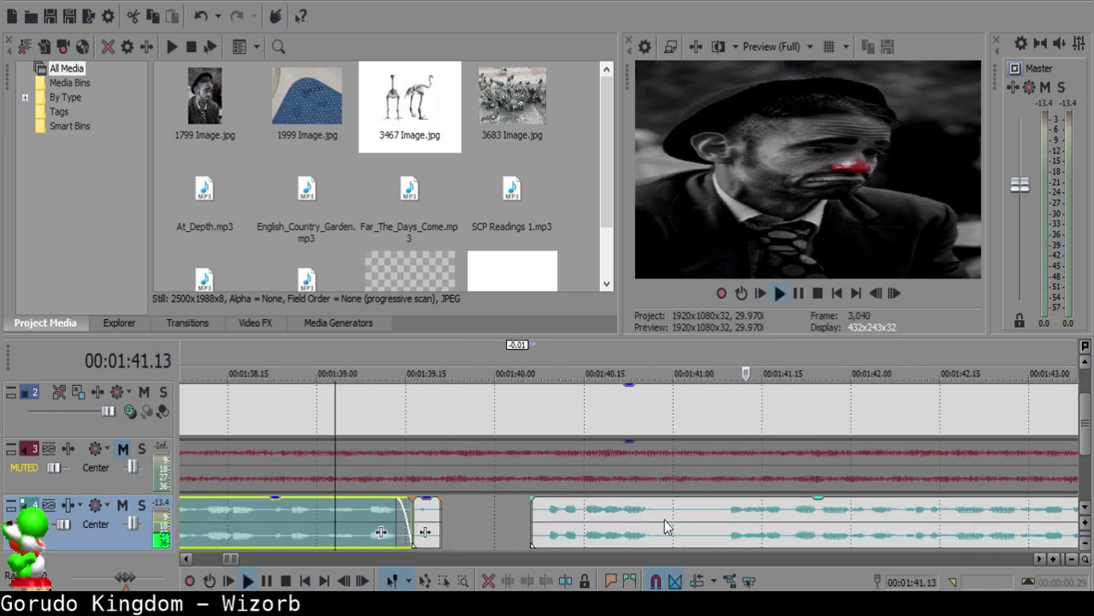
# - Split the narration at about 00:01:41.00, cut out the short pause after it, and move the remaining clip back to 00:01:41.02
pyautogui.click(673, 523)
pyautogui.press('space')
pyautogui.press('s')
pyautogui.press('space')
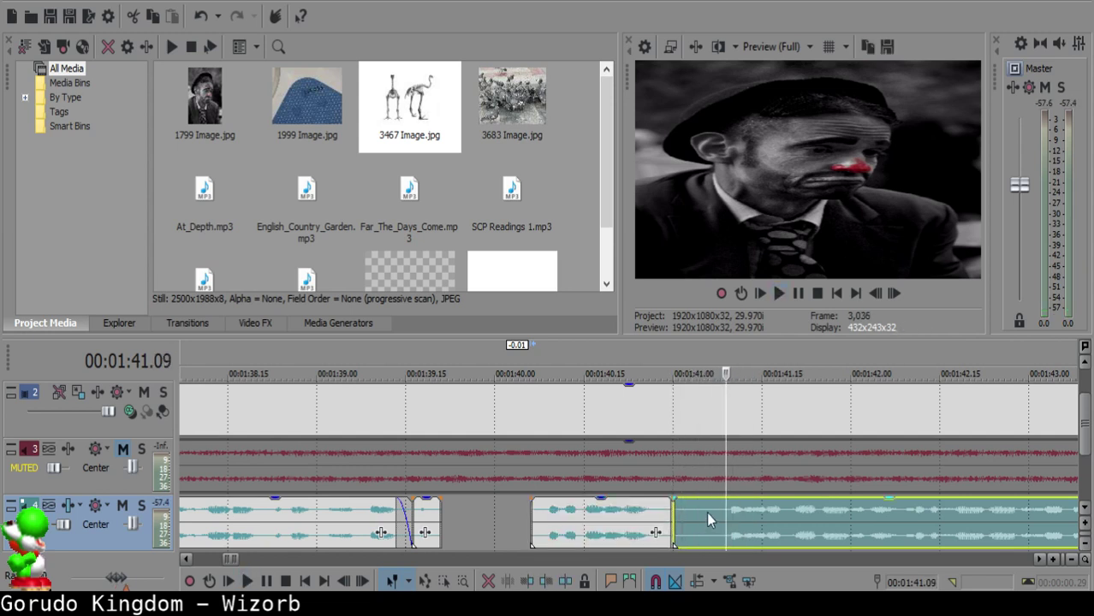
pyautogui.press('s')
pyautogui.click(685, 518)
pyautogui.click(754, 522)
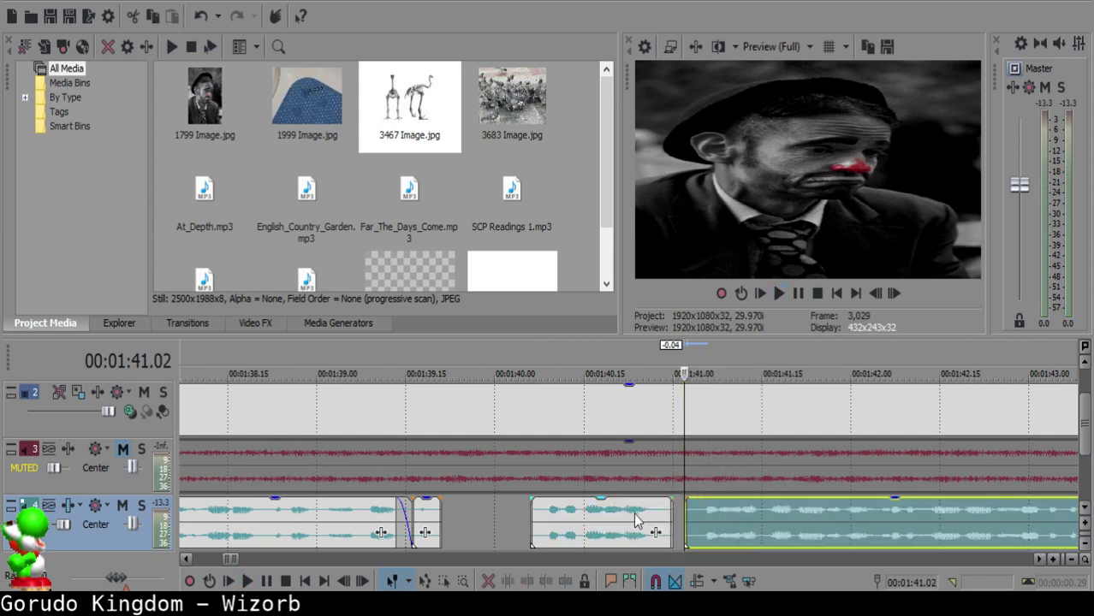
# - Play the join at 00:01:41 and onward, and split the narration at about 00:01:45.08
pyautogui.click(628, 514)
pyautogui.press('space')
pyautogui.scroll(-3, 633, 513)
pyautogui.scroll(-5, 645, 517)
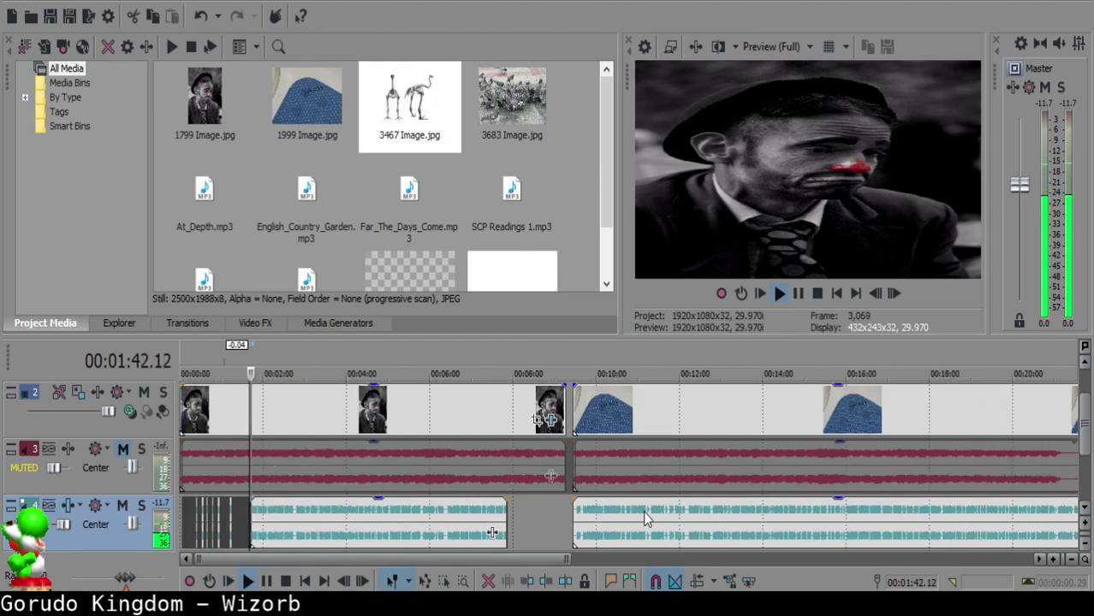
pyautogui.scroll(5, 646, 514)
pyautogui.scroll(3, 688, 512)
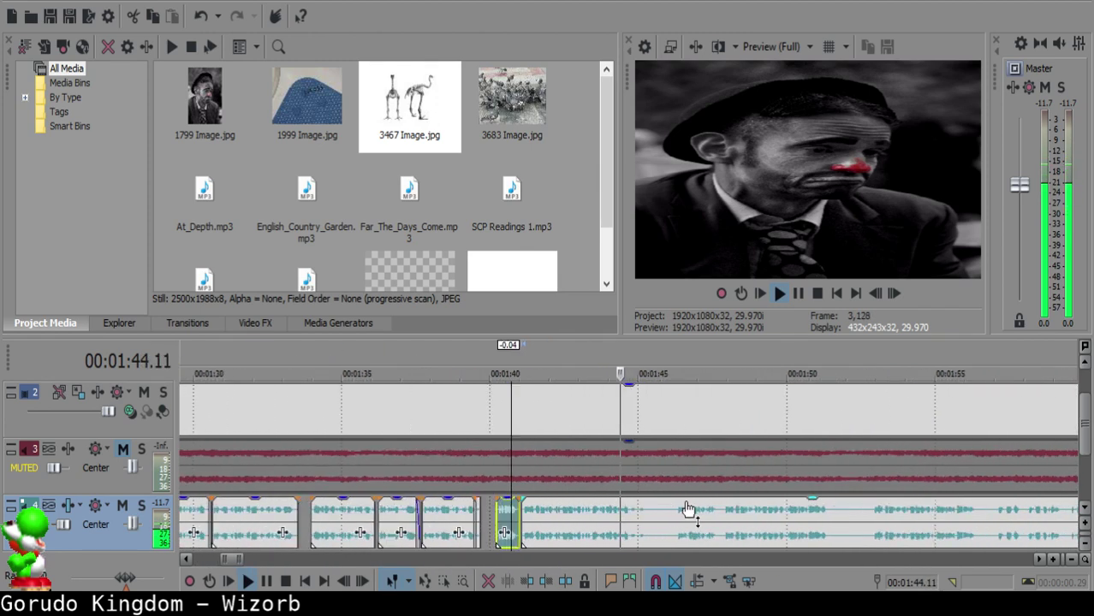
pyautogui.scroll(3, 667, 513)
pyautogui.click(660, 513)
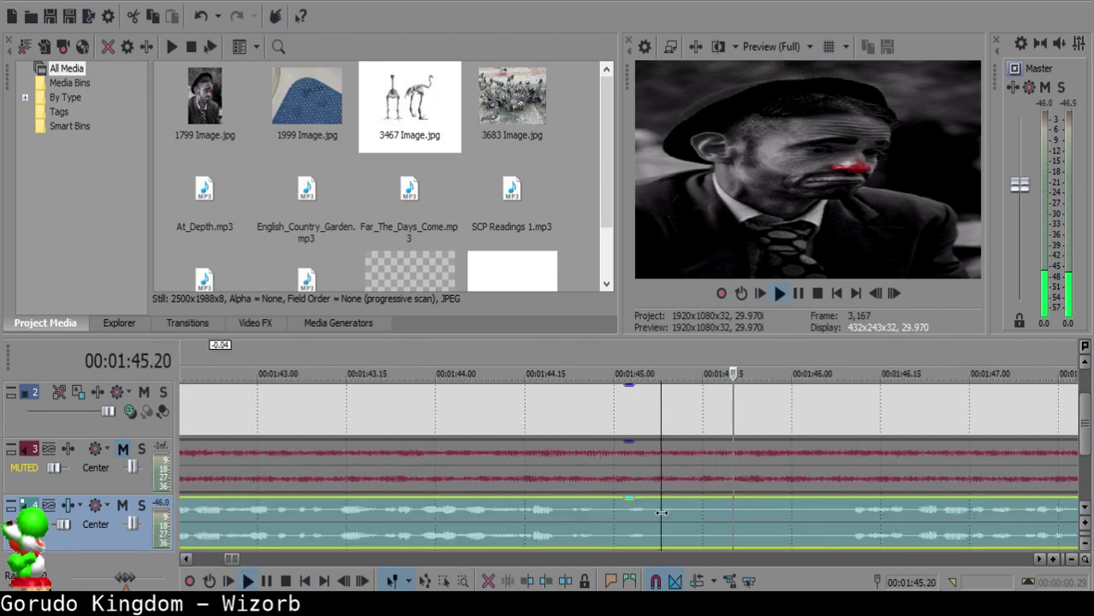
pyautogui.press('s')
# - Play ahead, split the narration at 00:01:52.27, and delete the piece between 00:01:45.08 and that split
pyautogui.scroll(-3, 839, 520)
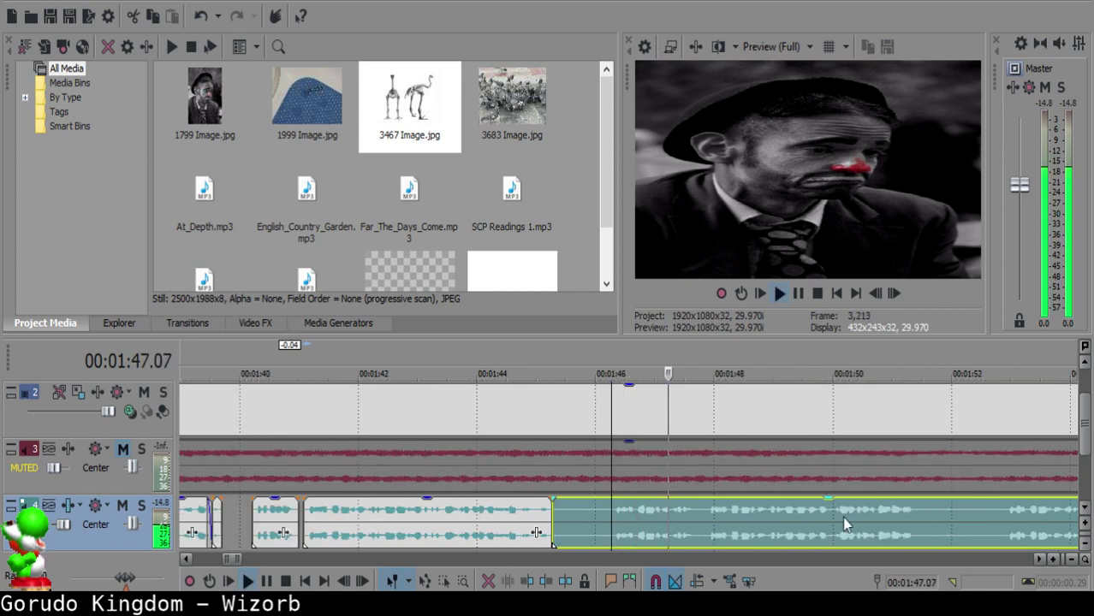
pyautogui.click(854, 517)
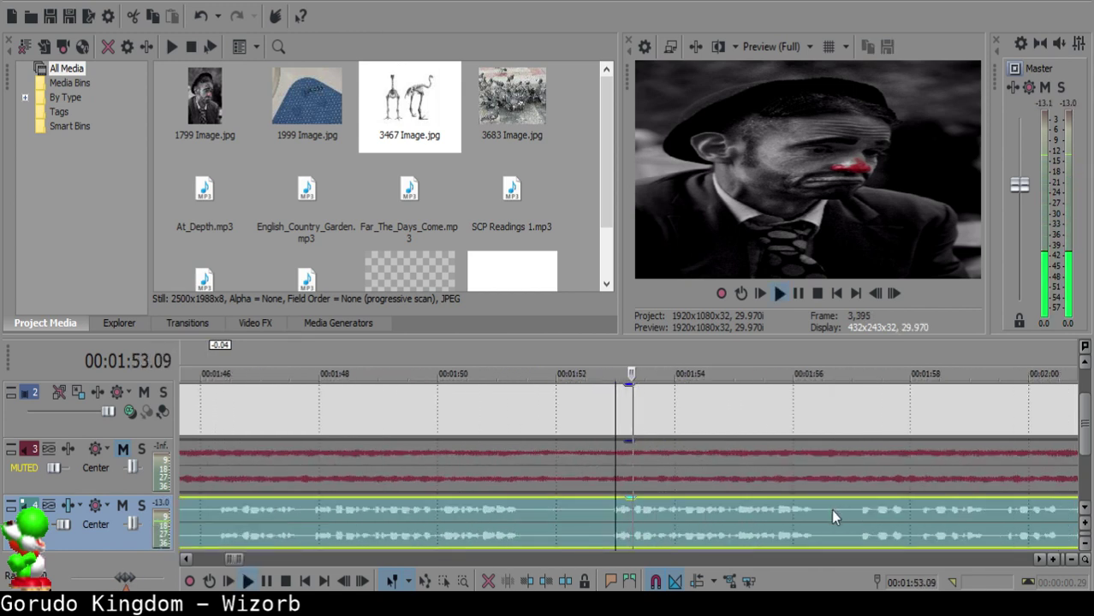
pyautogui.click(799, 519)
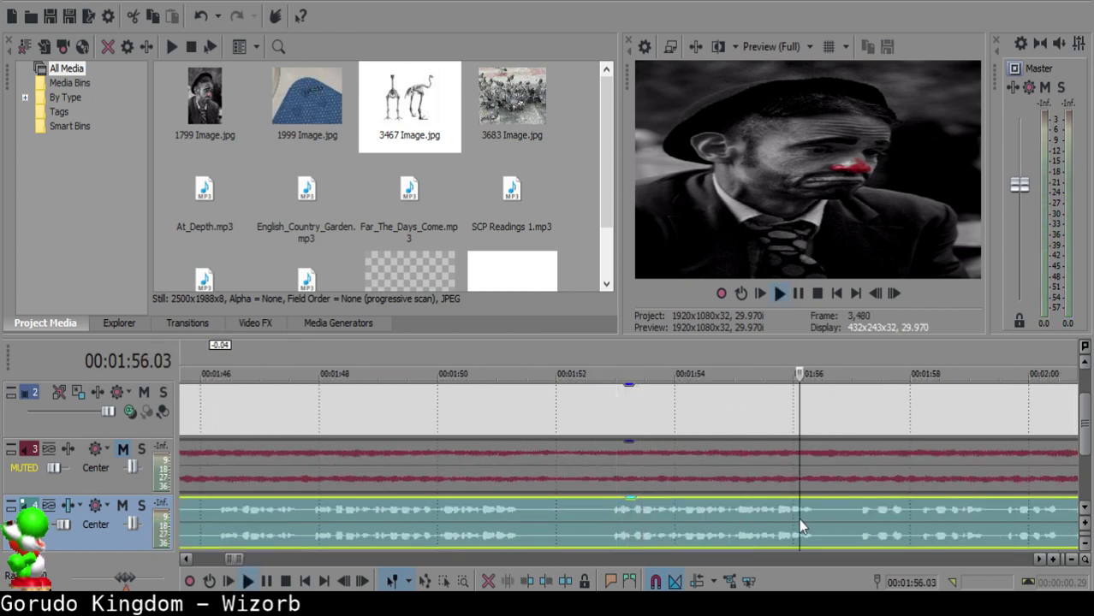
pyautogui.click(608, 519)
pyautogui.press('space')
pyautogui.press('s')
pyautogui.scroll(-3, 599, 522)
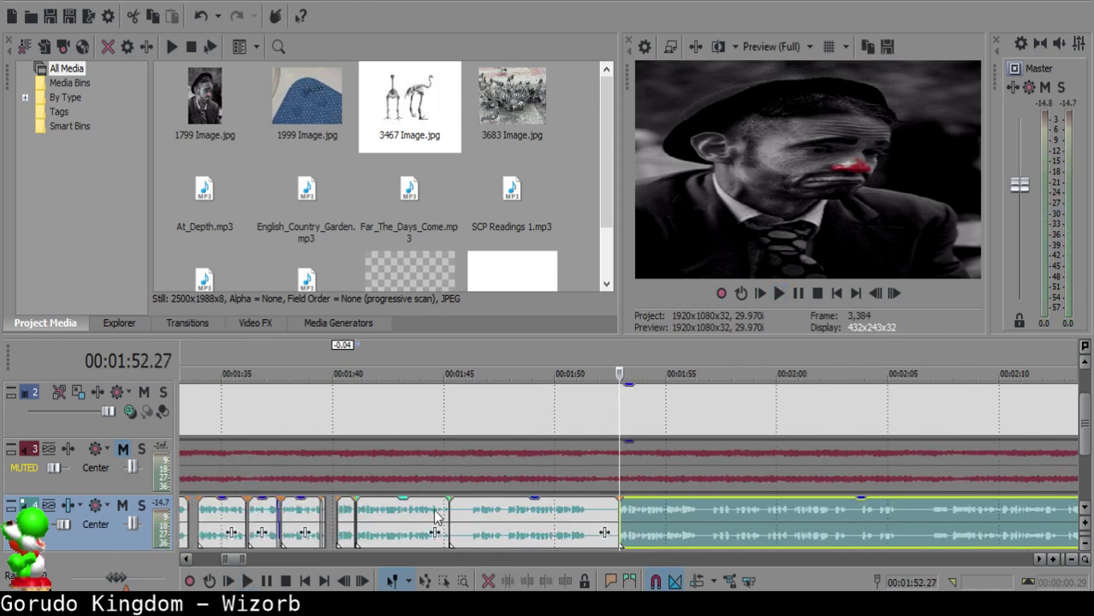
pyautogui.click(456, 516)
pyautogui.scroll(4, 635, 522)
pyautogui.click(603, 509)
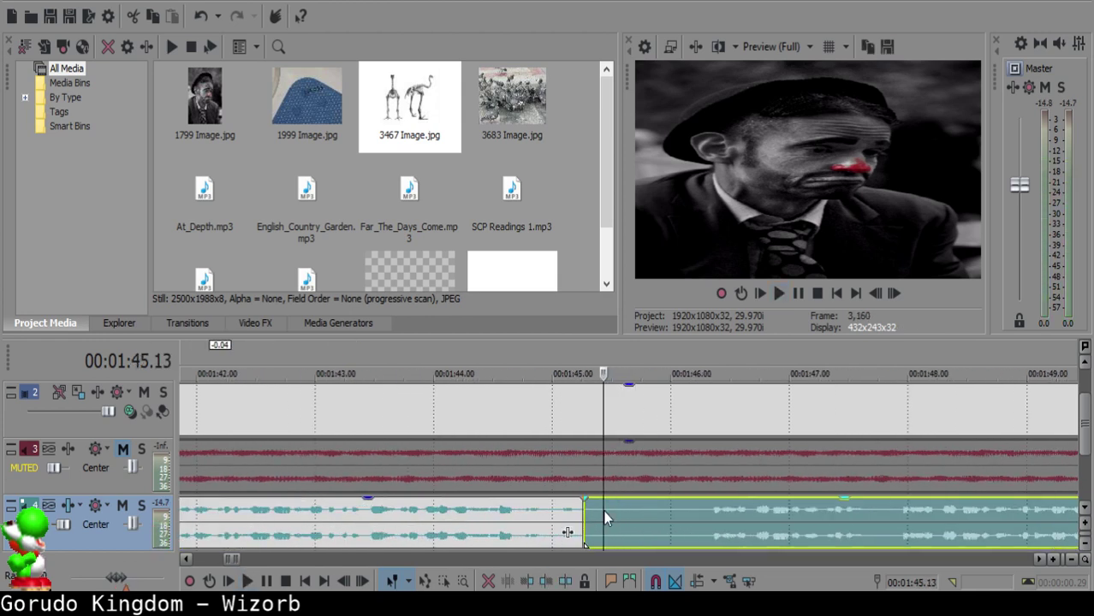
pyautogui.click(651, 509)
pyautogui.click(647, 507)
pyautogui.scroll(-4, 647, 507)
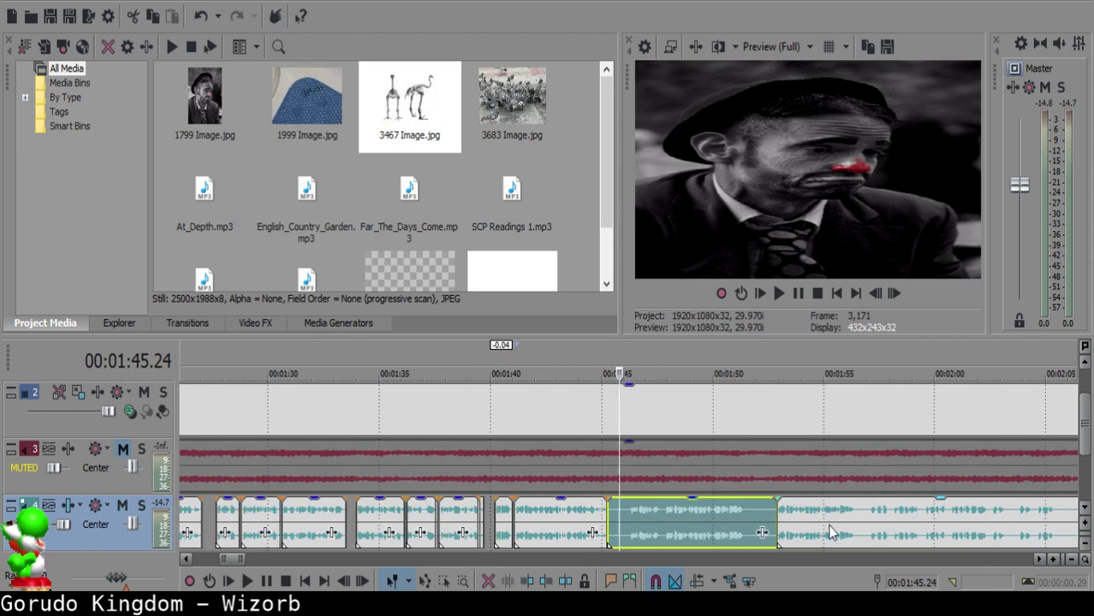
pyautogui.press('Delete')
# - Move the remaining clip back to about 00:01:45.20 and play from shortly before the gap
pyautogui.moveTo(827, 523); pyautogui.dragTo(611, 510)
pyautogui.scroll(4, 620, 506)
pyautogui.click(604, 507)
pyautogui.click(476, 513)
pyautogui.press('space')
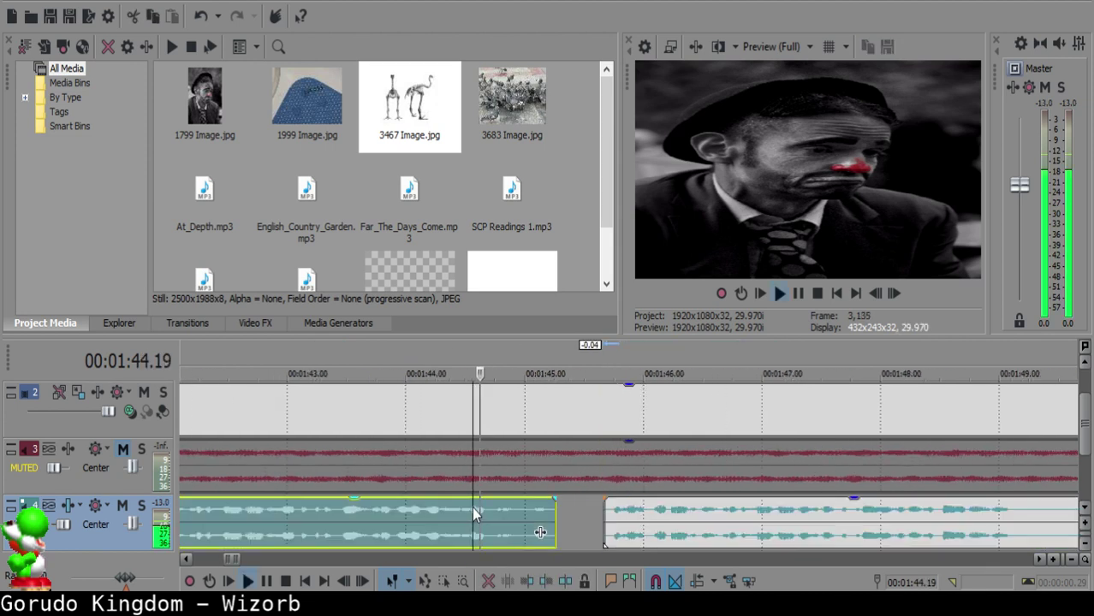
# - Fade out the end of the clip before the gap from about 00:01:44.27 and play it back
pyautogui.click(524, 510)
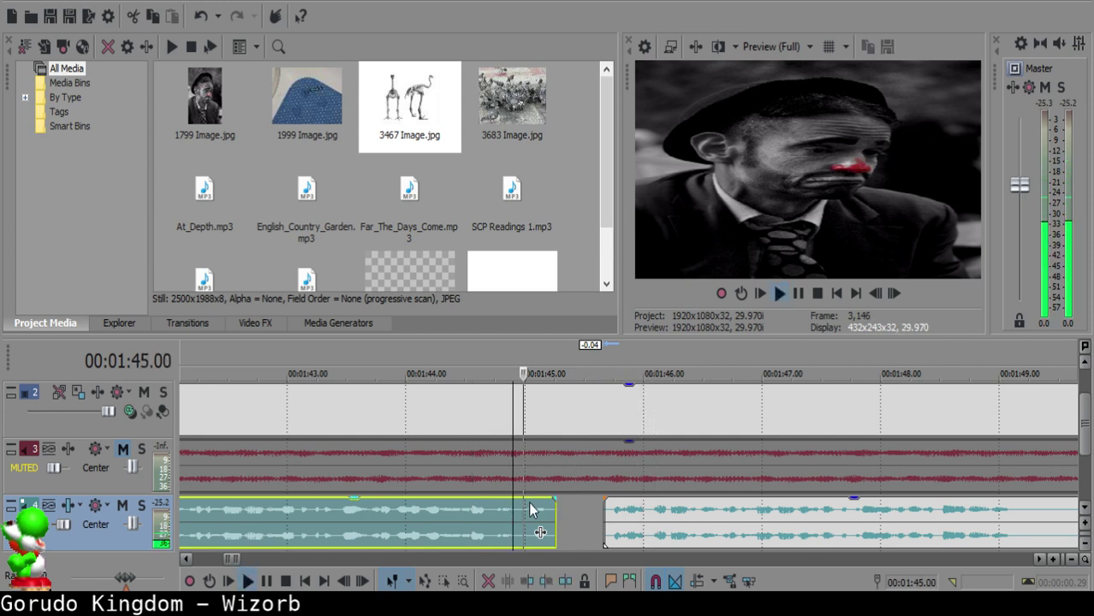
pyautogui.moveTo(550, 508); pyautogui.dragTo(514, 498)
pyautogui.click(404, 511)
pyautogui.press('space')
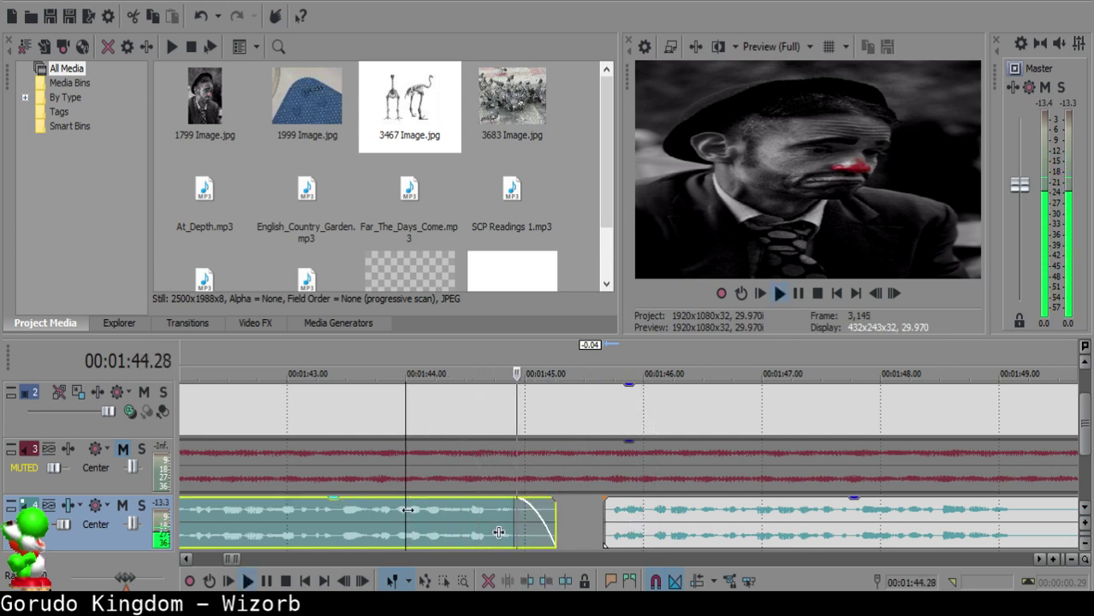
# - Shift the remaining clip two frames later to about 00:01:45.22 and replay the join onward
pyautogui.press('space')
pyautogui.moveTo(612, 513); pyautogui.dragTo(621, 514)
pyautogui.click(434, 523)
pyautogui.press('space')
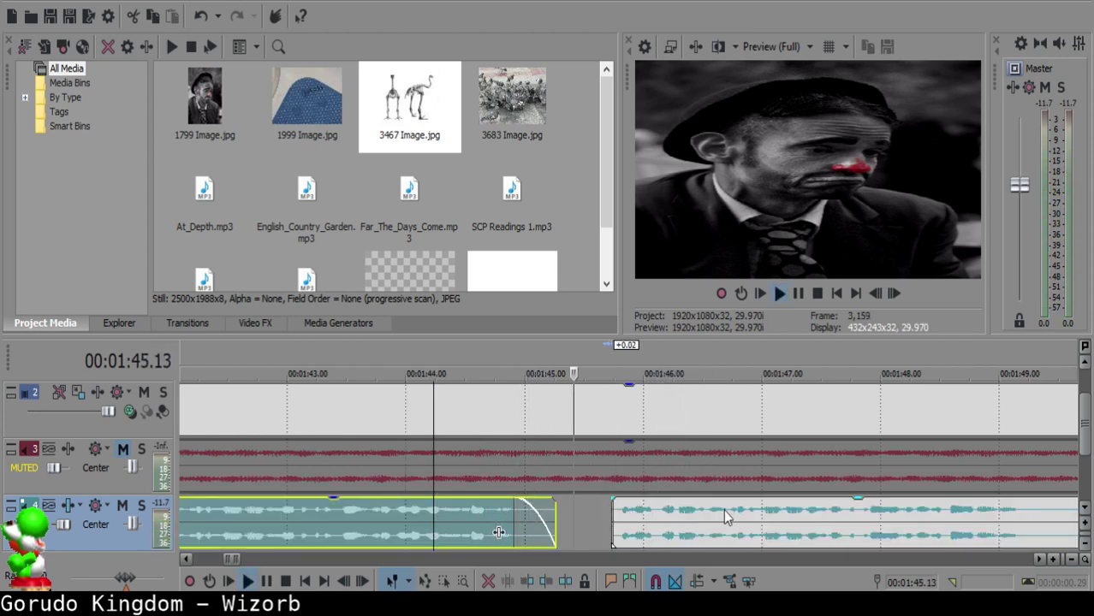
pyautogui.scroll(-5, 635, 514)
pyautogui.scroll(3, 639, 503)
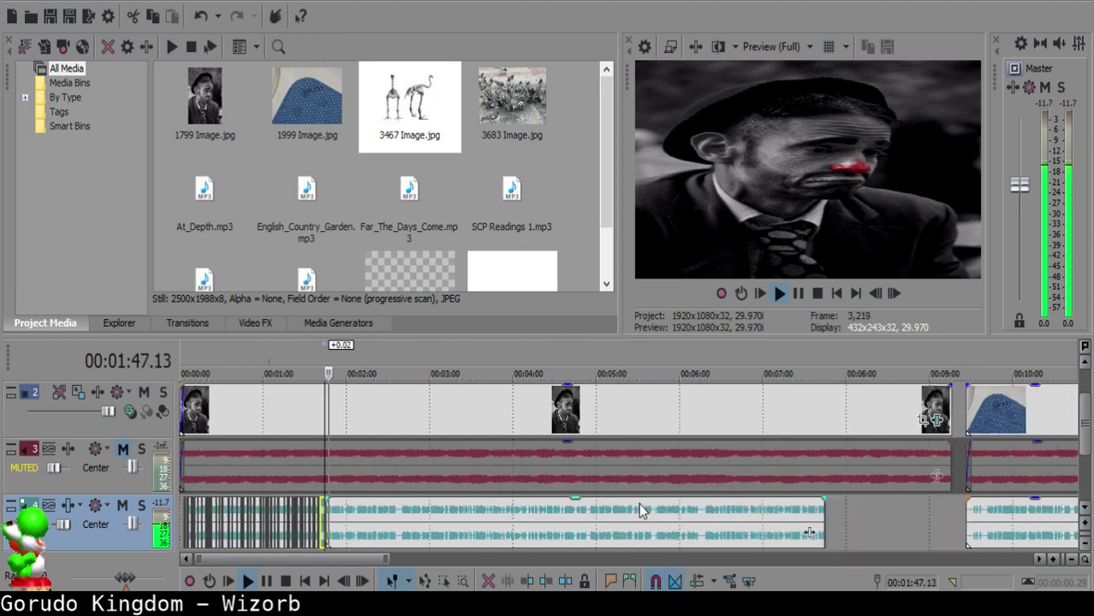
# - Play ahead and split the narration at the pause at about 00:01:49.07
pyautogui.scroll(-4, 638, 504)
pyautogui.scroll(4, 646, 520)
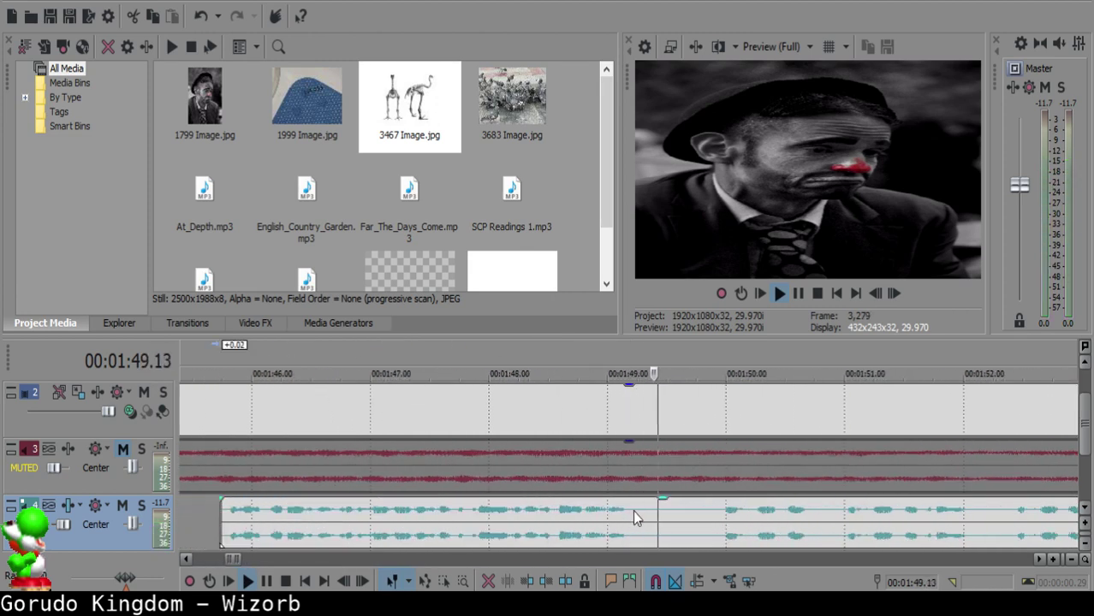
pyautogui.click(634, 511)
pyautogui.scroll(-2, 734, 525)
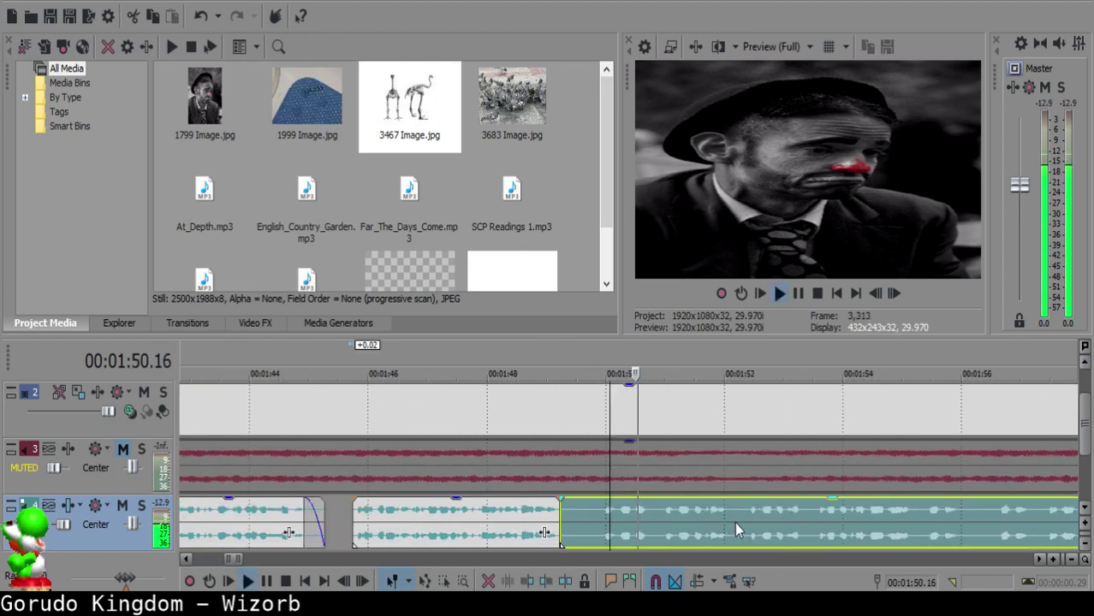
# - Split the narration at 00:01:53.16 and delete the piece between about 00:01:49.07 and that split
pyautogui.scroll(-2, 864, 526)
pyautogui.scroll(2, 871, 525)
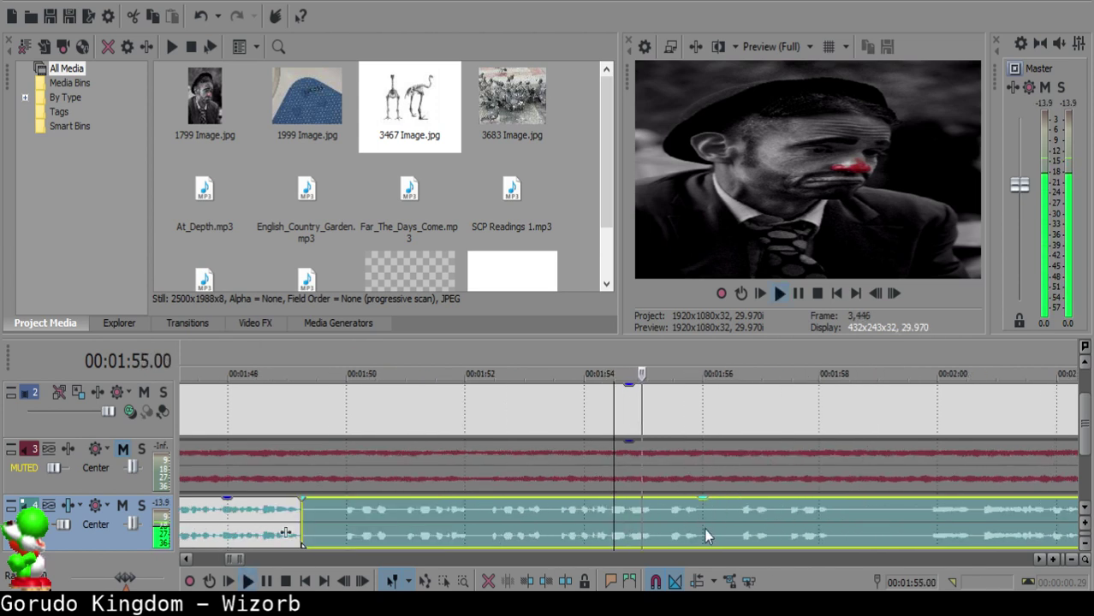
pyautogui.click(557, 514)
pyautogui.press('s')
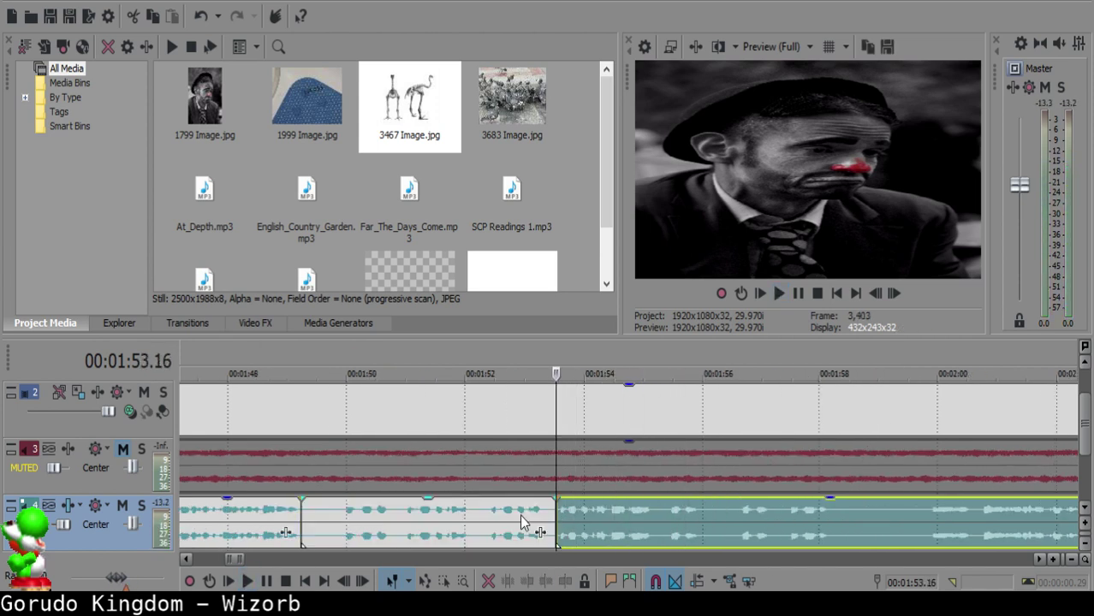
pyautogui.click(311, 523)
pyautogui.scroll(3, 634, 532)
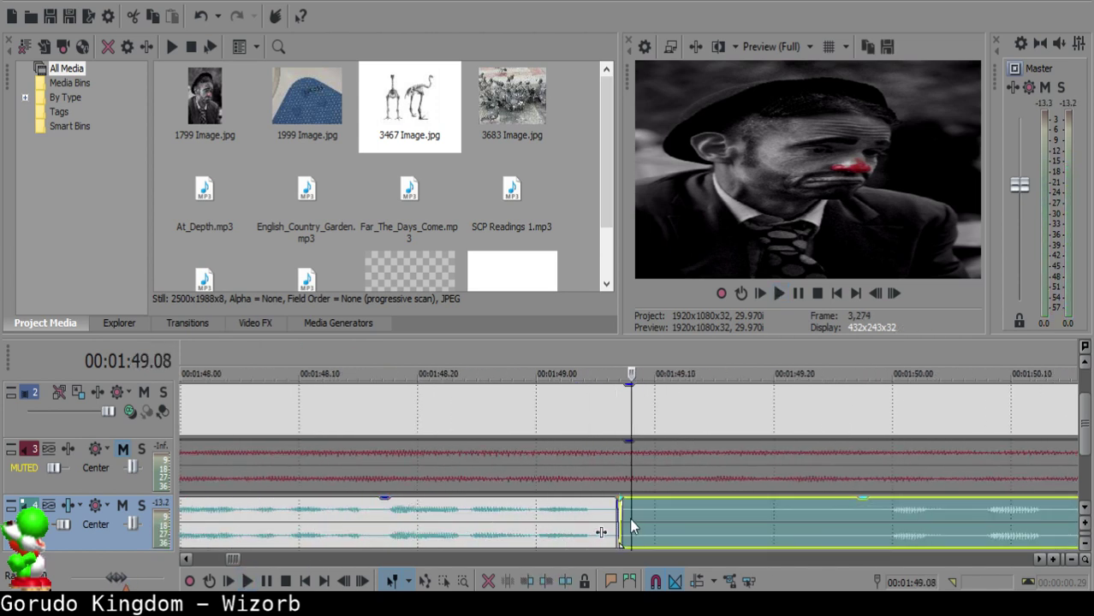
pyautogui.scroll(-3, 642, 524)
pyautogui.press('Delete')
# - Move the remaining clip back to about 00:01:49.09 and play across the join
pyautogui.moveTo(1014, 527); pyautogui.dragTo(647, 510)
pyautogui.scroll(1, 607, 512)
pyautogui.scroll(1, 603, 520)
pyautogui.click(463, 531)
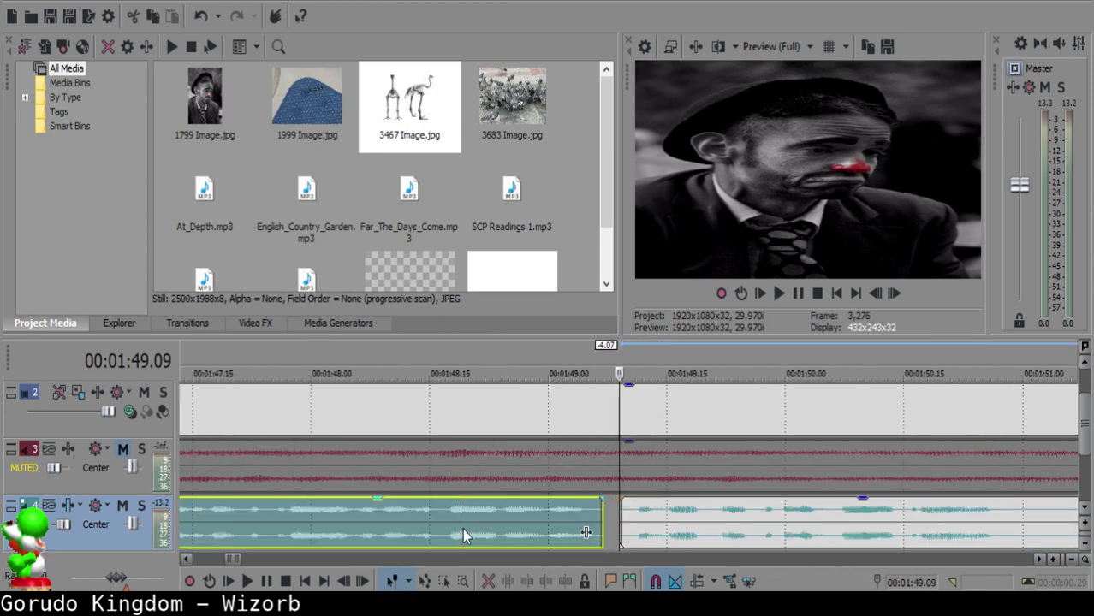
pyautogui.press('space')
pyautogui.scroll(1, 589, 540)
pyautogui.scroll(-3, 619, 527)
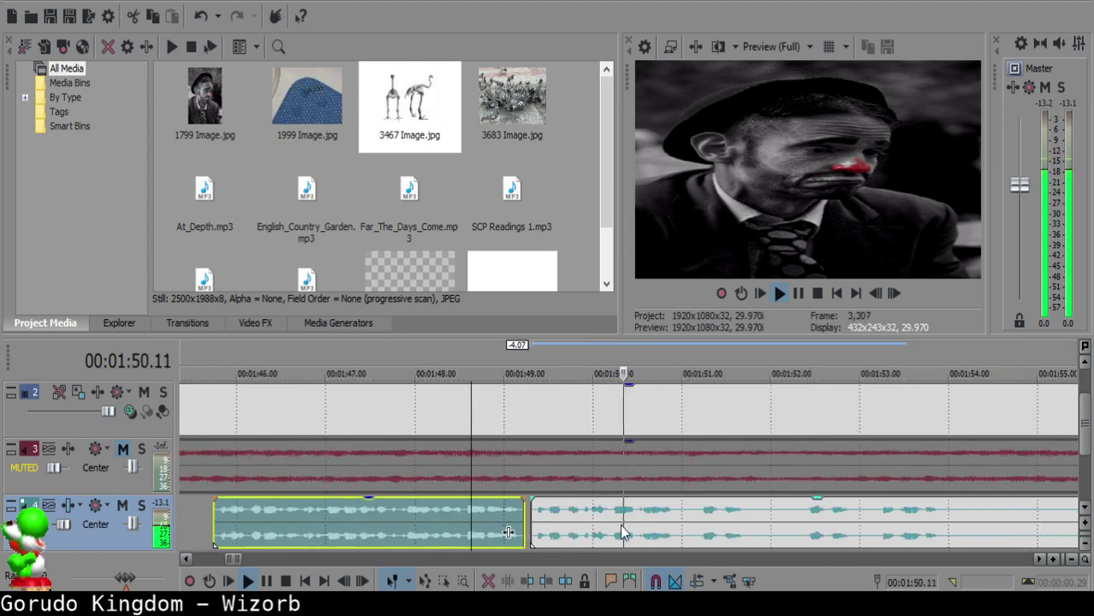
pyautogui.scroll(2, 599, 531)
pyautogui.click(516, 533)
pyautogui.click(454, 530)
pyautogui.scroll(1, 541, 525)
pyautogui.press('Return')
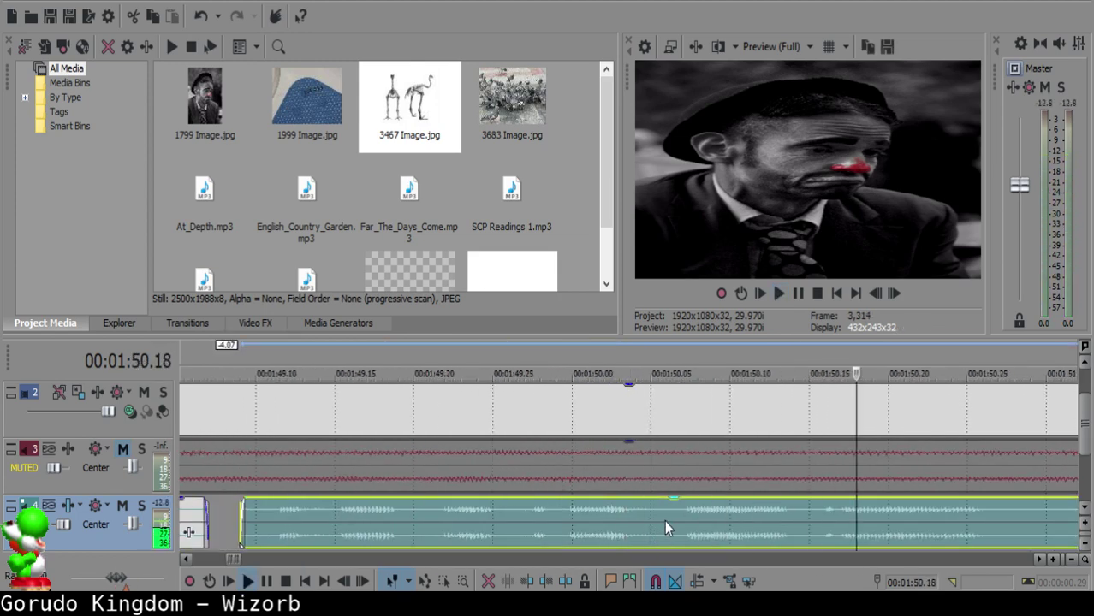
# - Try splitting the narration at about 00:01:50.06 and shifting the remainder five frames later, playing the result
pyautogui.click(665, 520)
pyautogui.press('space')
pyautogui.press('space')
pyautogui.press('s')
pyautogui.moveTo(689, 522); pyautogui.dragTo(765, 522)
pyautogui.click(522, 526)
pyautogui.press('space')
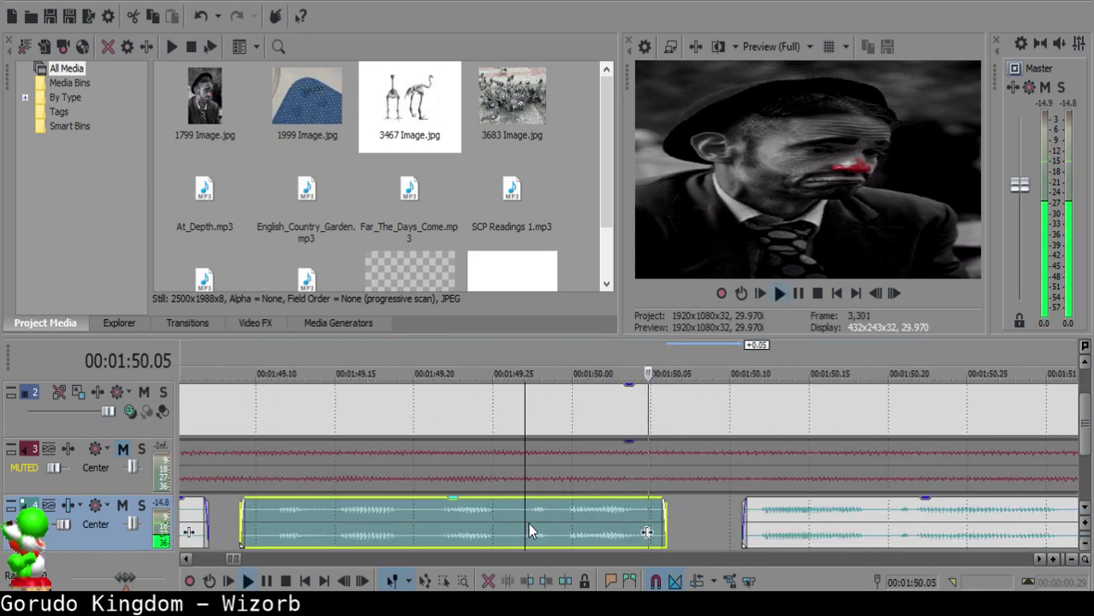
# - Undo the five-frame shift and try short fades on both clip edges at the 00:01:50.06 split, replaying the join
pyautogui.press('Return')
pyautogui.hotkey('ctrl', 'z')
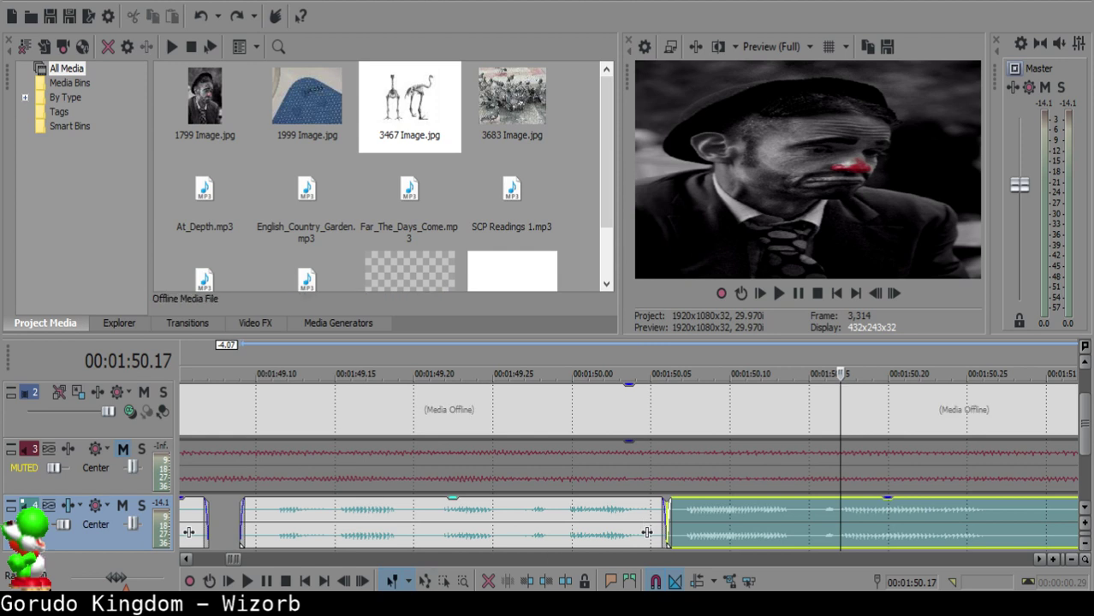
pyautogui.click(540, 532)
pyautogui.press('space')
pyautogui.moveTo(659, 517); pyautogui.dragTo(696, 513)
pyautogui.click(387, 526)
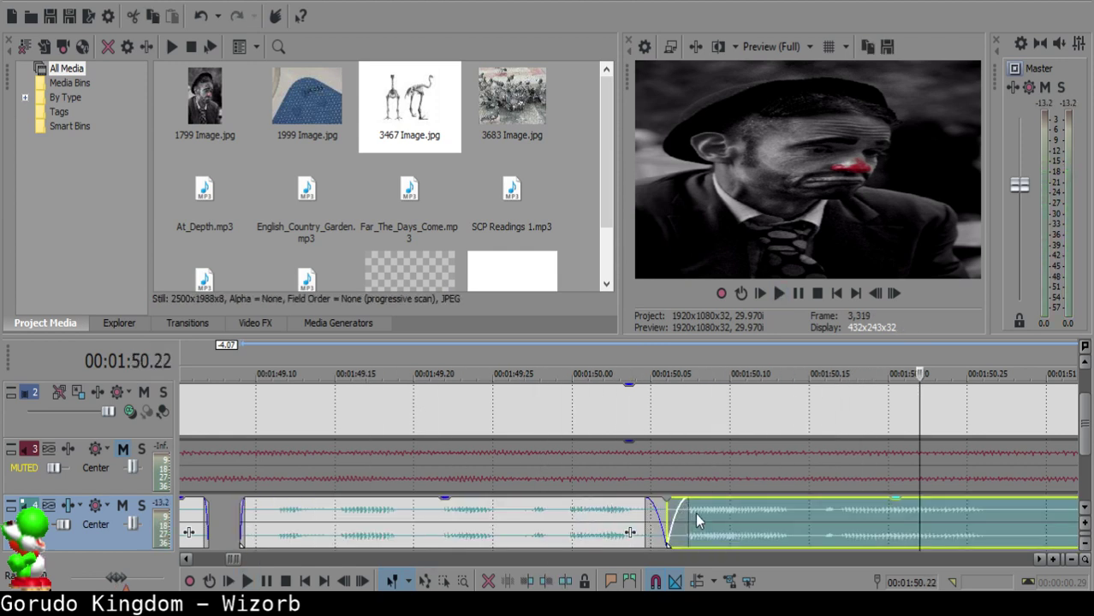
pyautogui.click(414, 520)
pyautogui.press('space')
# - Undo both fades and the split at about 00:01:50.06
pyautogui.hotkey('ctrl', 'z')
pyautogui.hotkey('ctrl', 'z')
pyautogui.hotkey('ctrl', 'z')
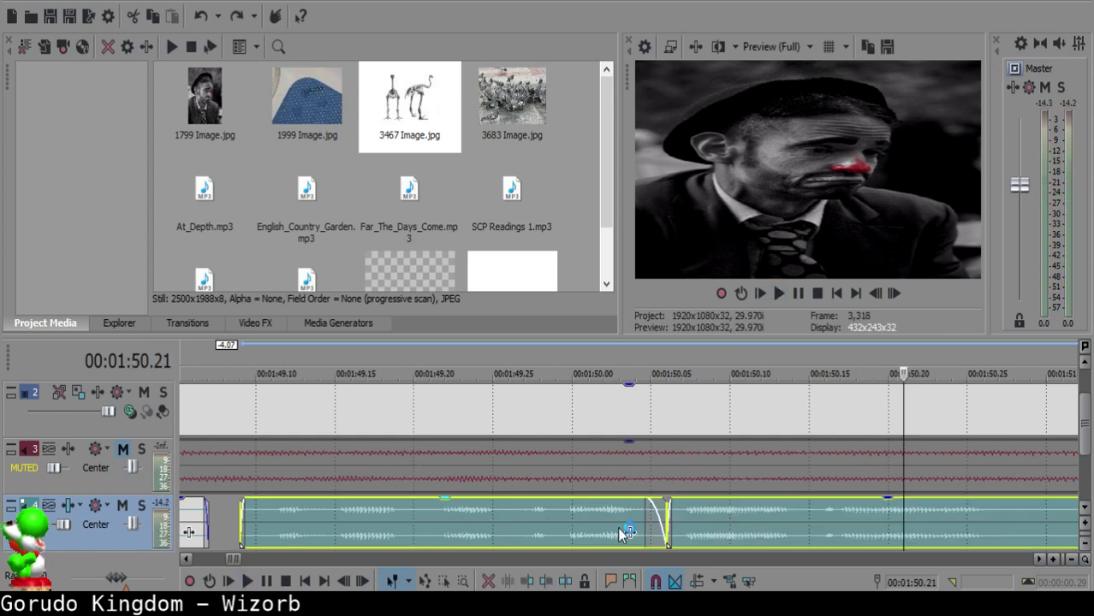
pyautogui.click(461, 532)
pyautogui.press('space')
pyautogui.hotkey('alt', 'Tab')
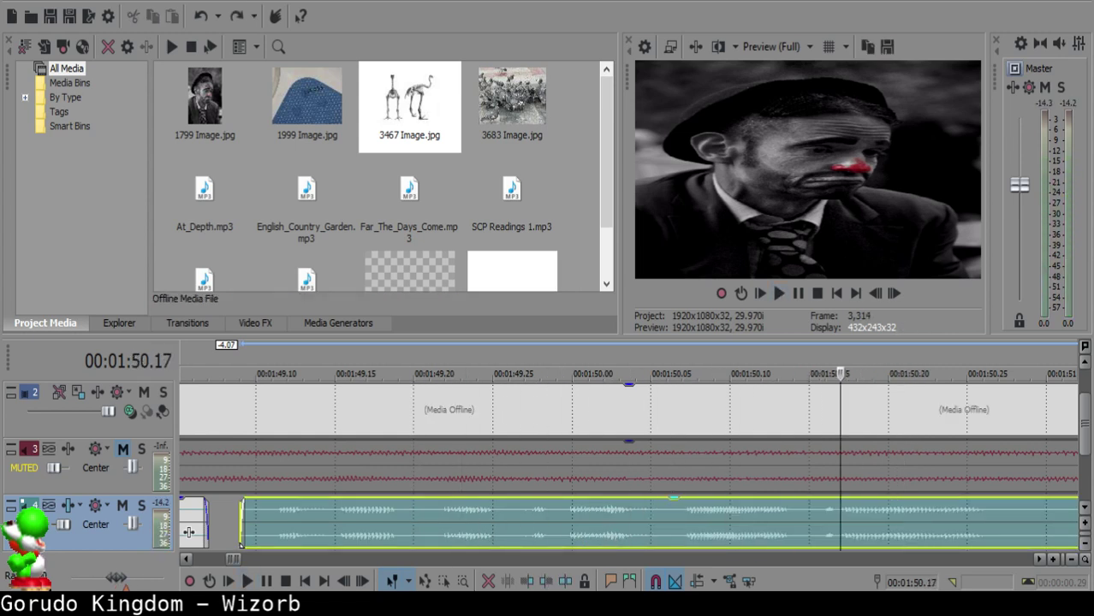
# - Play onward and split the narration at the end of the phrase, at about 00:01:50.29
pyautogui.hotkey('alt', 'Tab')
pyautogui.press('space')
pyautogui.scroll(-1, 776, 528)
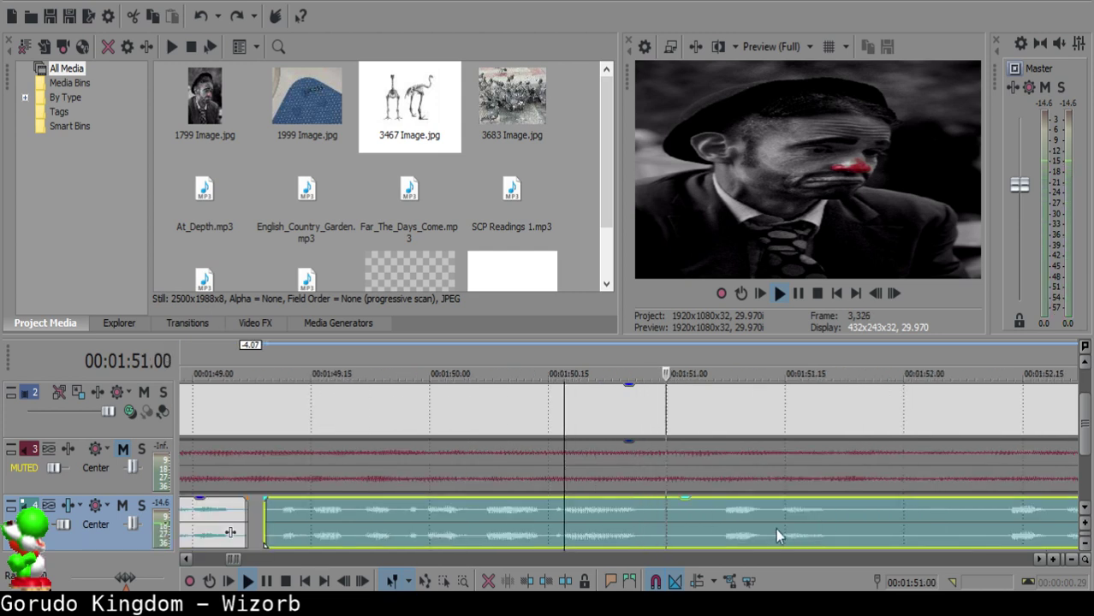
pyautogui.press('space')
pyautogui.click(644, 516)
pyautogui.press('space')
pyautogui.press('space')
pyautogui.click(658, 515)
pyautogui.press('s')
# - Play ahead, split the narration at about 00:01:52.10, and delete the piece between 00:01:50.29 and that split
pyautogui.click(1042, 536)
pyautogui.press('space')
pyautogui.scroll(-1, 1042, 537)
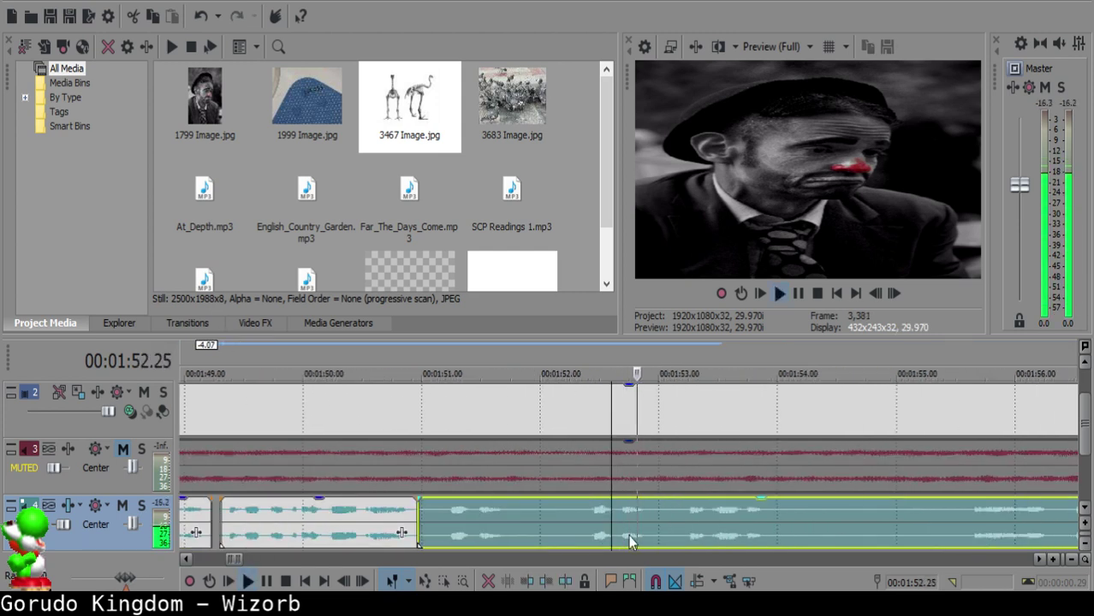
pyautogui.click(580, 519)
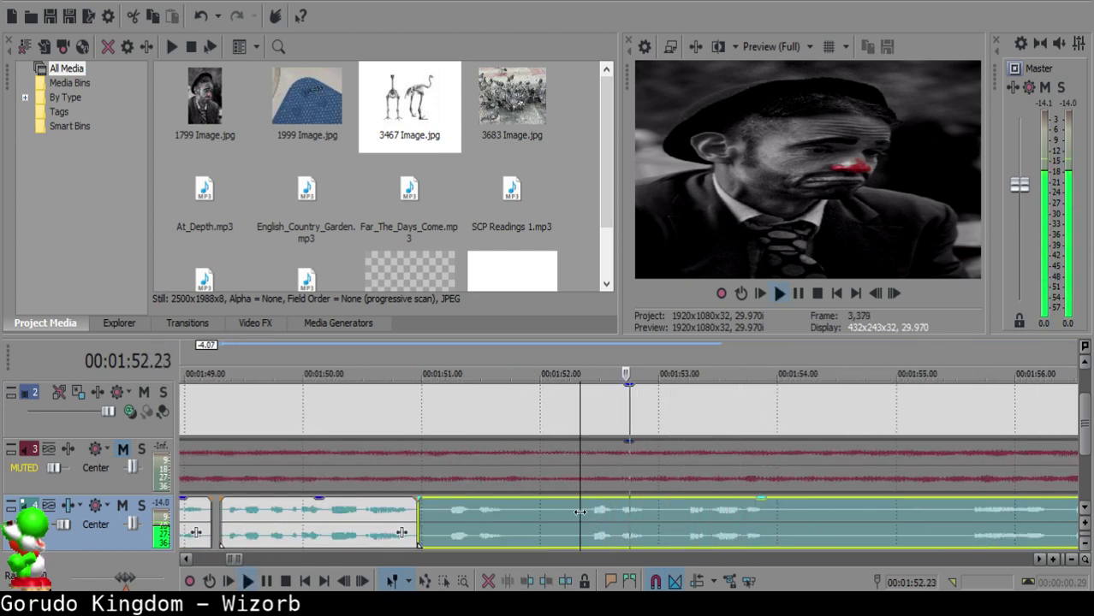
pyautogui.press('s')
pyautogui.click(452, 522)
pyautogui.click(434, 512)
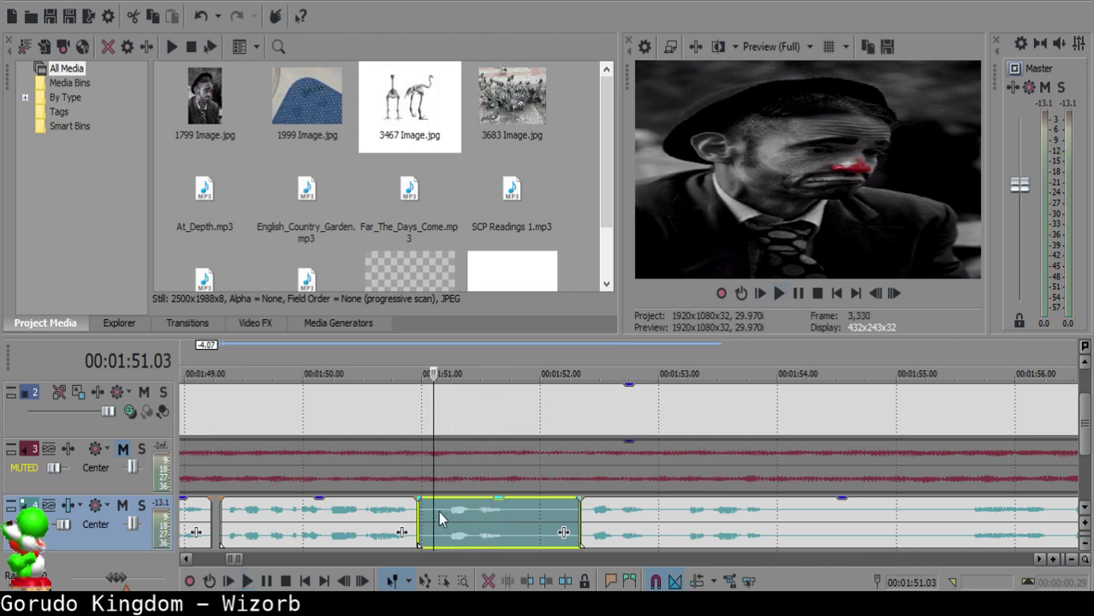
pyautogui.press('Delete')
# - Move the remaining clip back to 00:01:51.03 and play from shortly before the gap
pyautogui.moveTo(631, 524); pyautogui.dragTo(490, 517)
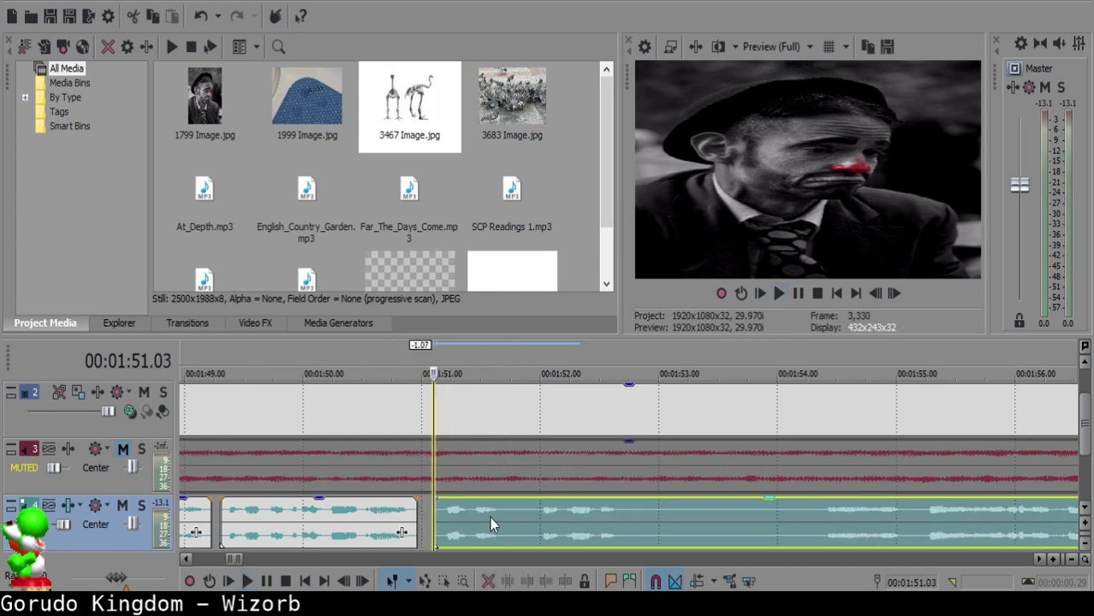
pyautogui.click(357, 524)
pyautogui.press('space')
pyautogui.scroll(3, 633, 529)
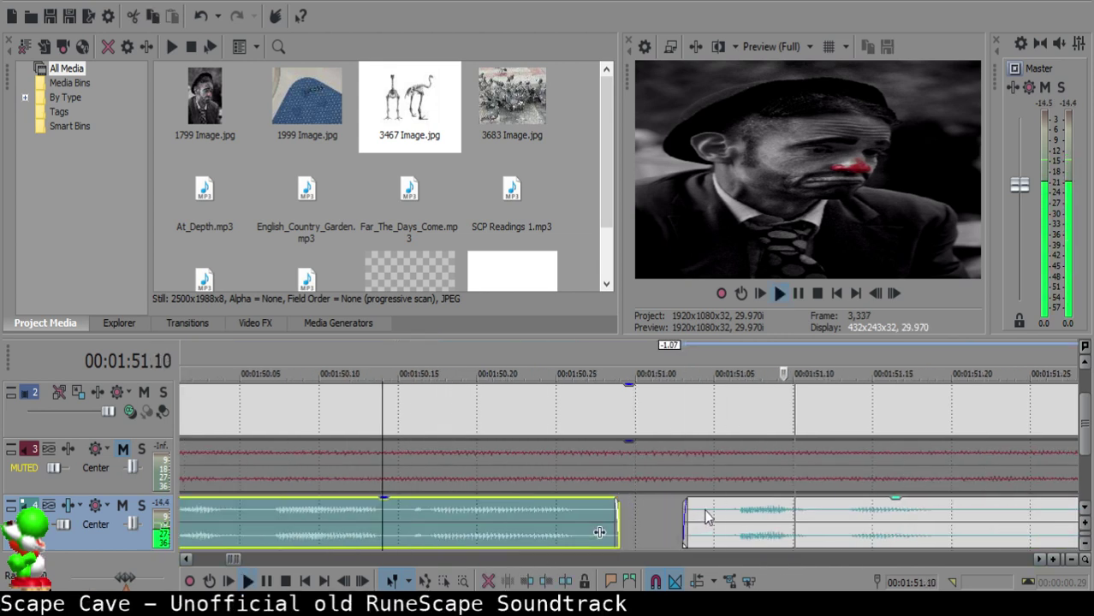
# - Cut a short piece out of the pause at about 00:01:51.23 and move the remaining clip three frames back to close the gap
pyautogui.scroll(-2, 697, 514)
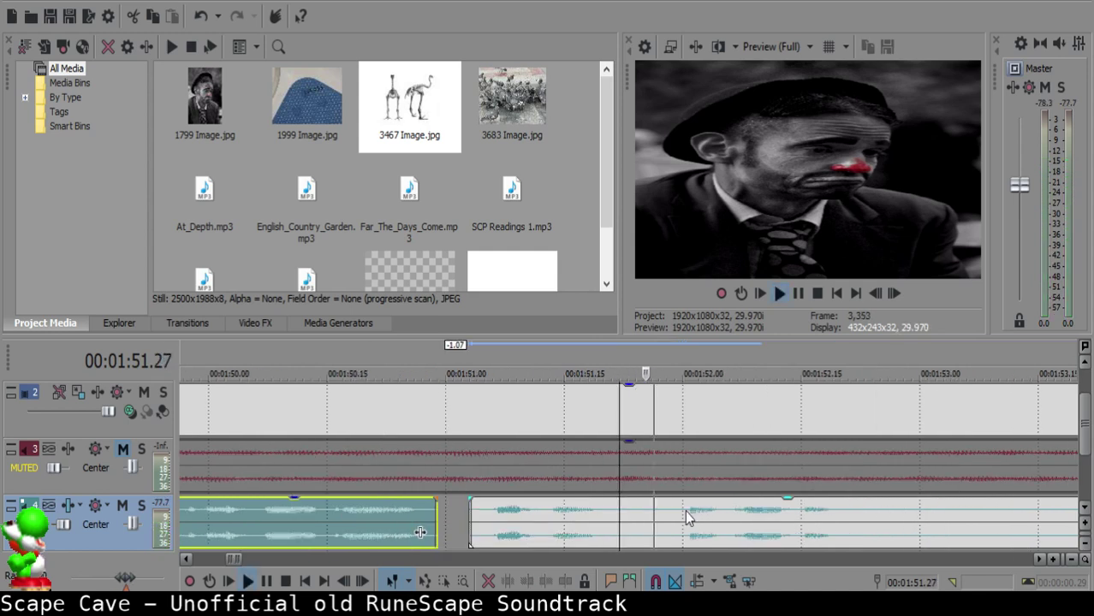
pyautogui.click(630, 510)
pyautogui.press('s')
pyautogui.press('s')
pyautogui.click(632, 509)
pyautogui.press('Delete')
pyautogui.moveTo(670, 516); pyautogui.dragTo(641, 511)
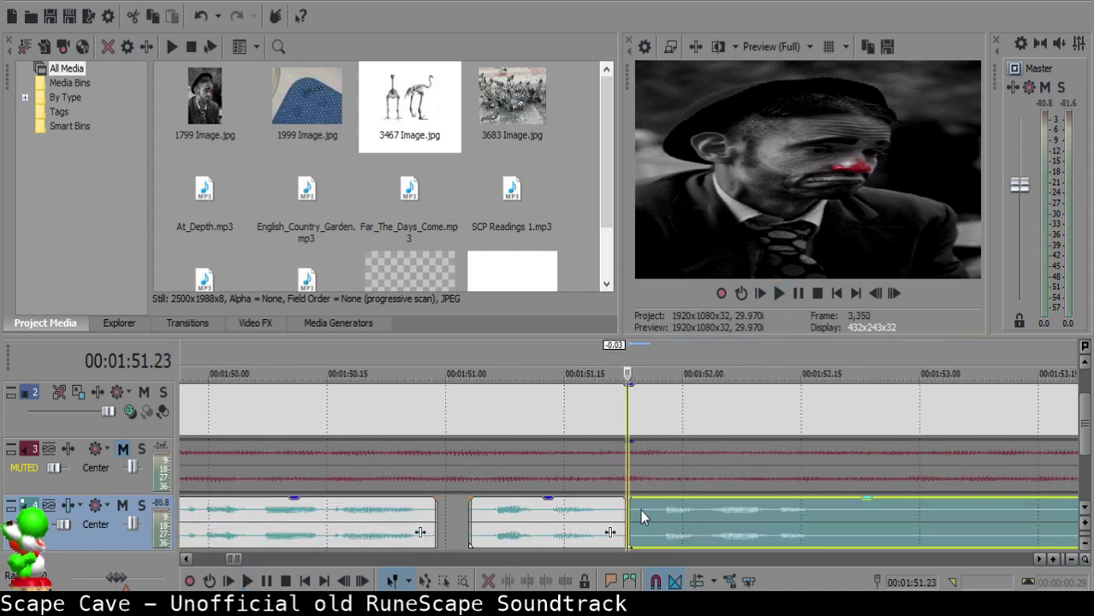
pyautogui.click(545, 524)
pyautogui.press('space')
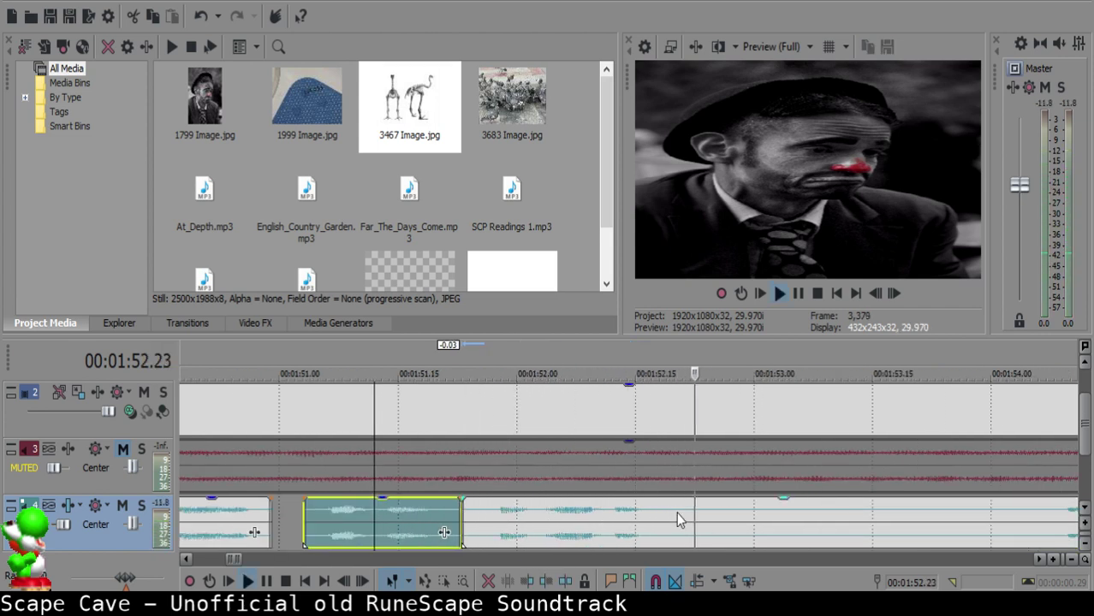
# - Audition the end of the phrase and split the narration at about 00:01:52.22
pyautogui.press('space')
pyautogui.click(676, 513)
pyautogui.press('space')
pyautogui.press('Return')
pyautogui.click(689, 513)
pyautogui.press('s')
pyautogui.press('space')
# - Split the narration at 00:01:55.01 and delete the piece between about 00:01:52.22 and that split
pyautogui.scroll(-1, 702, 510)
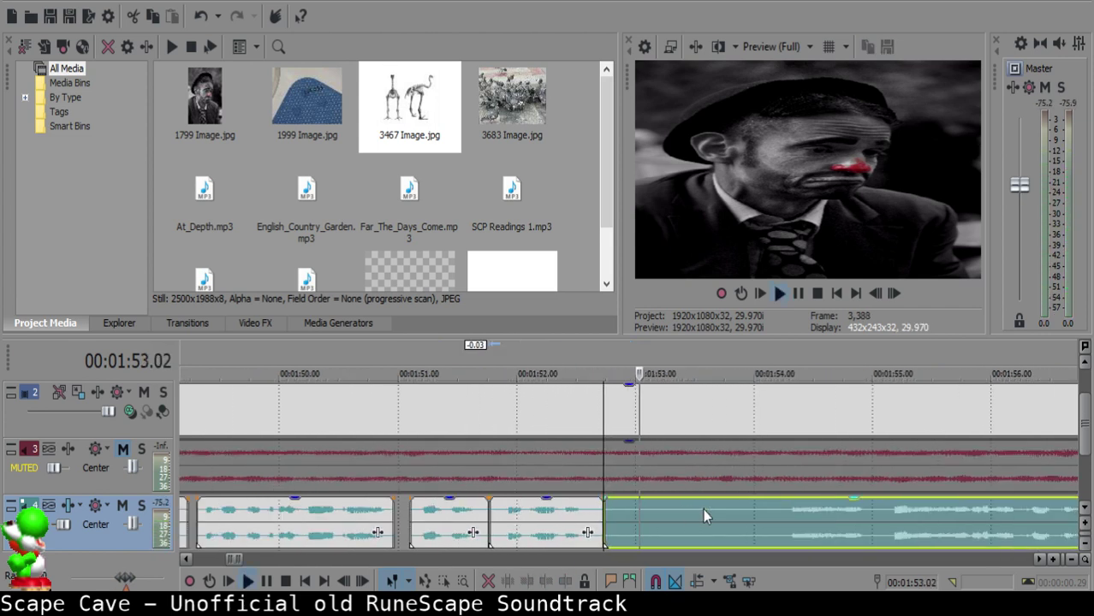
pyautogui.scroll(-2, 789, 510)
pyautogui.click(892, 518)
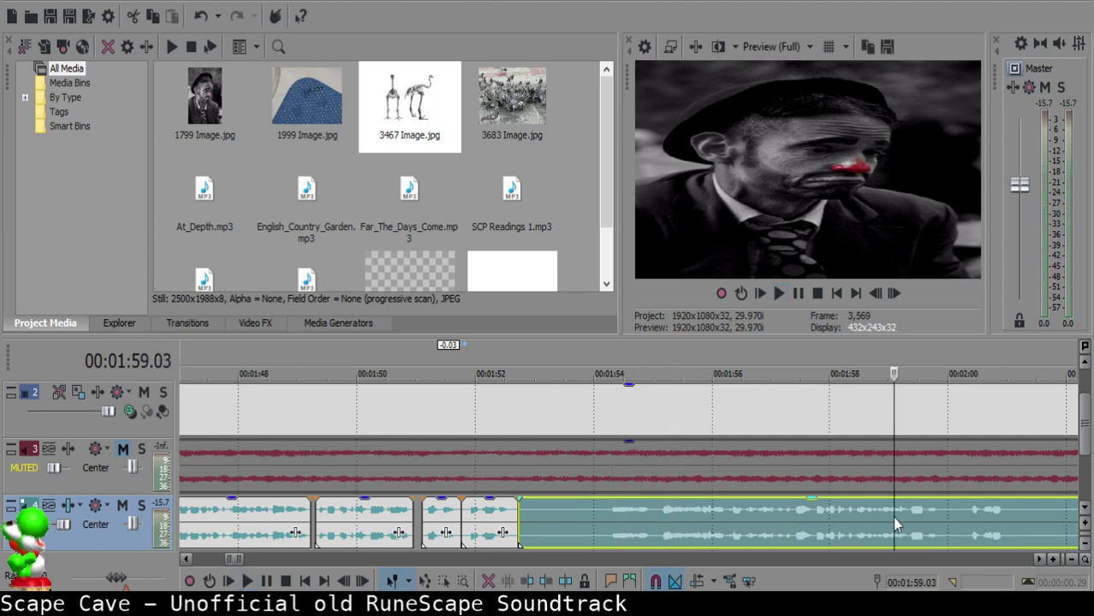
pyautogui.click(365, 518)
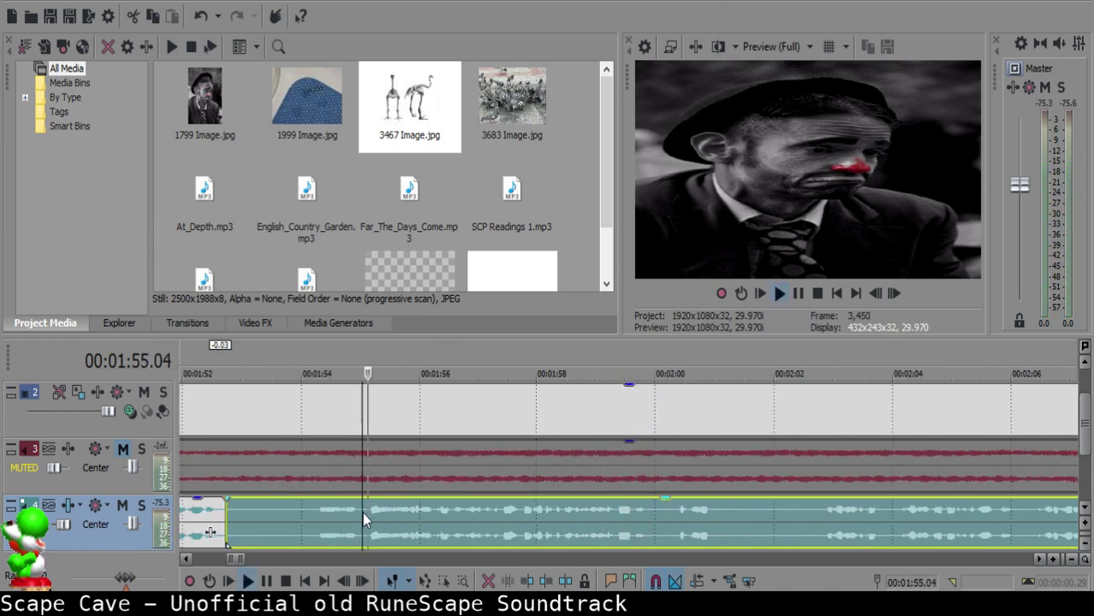
pyautogui.press('space')
pyautogui.scroll(-2, 431, 529)
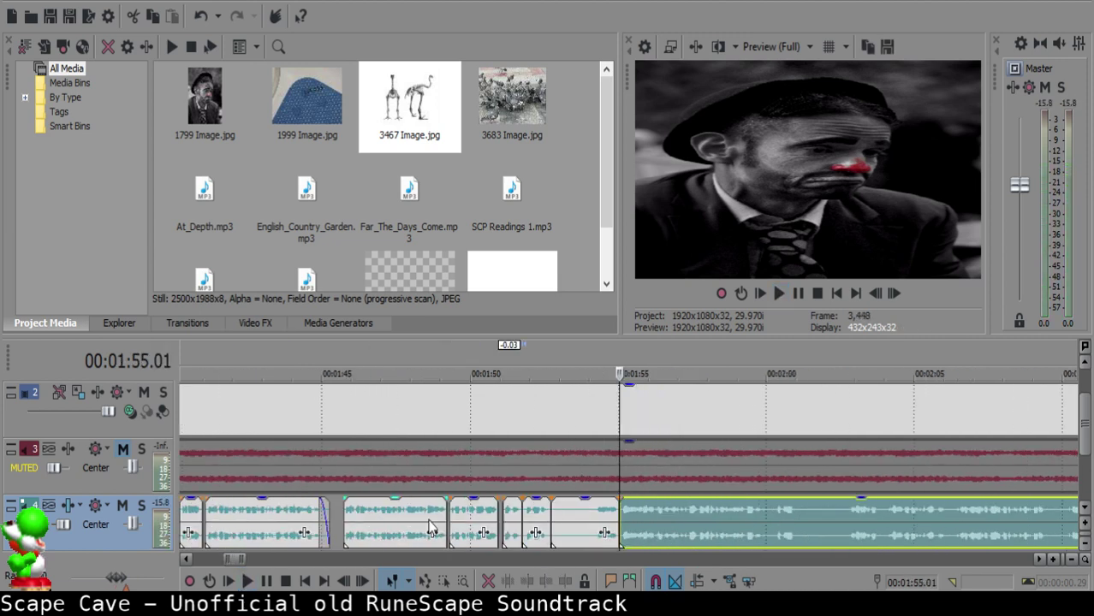
pyautogui.click(558, 516)
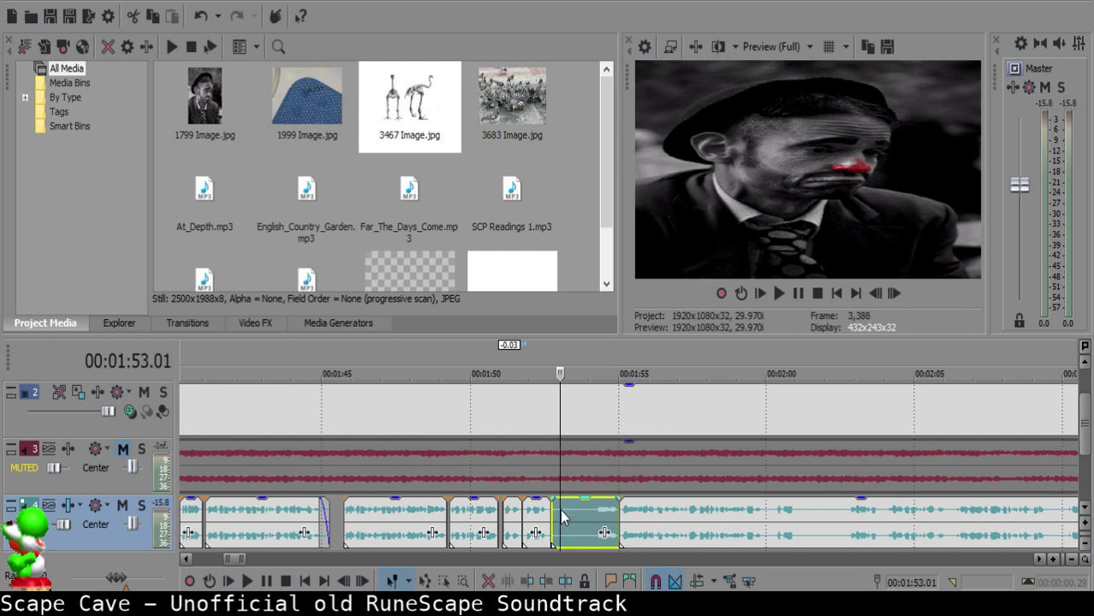
pyautogui.press('Right')
pyautogui.press('Delete')
# - Move the remaining clip back to 00:01:53.02 and play from the clip before the gap
pyautogui.moveTo(646, 530); pyautogui.dragTo(594, 518)
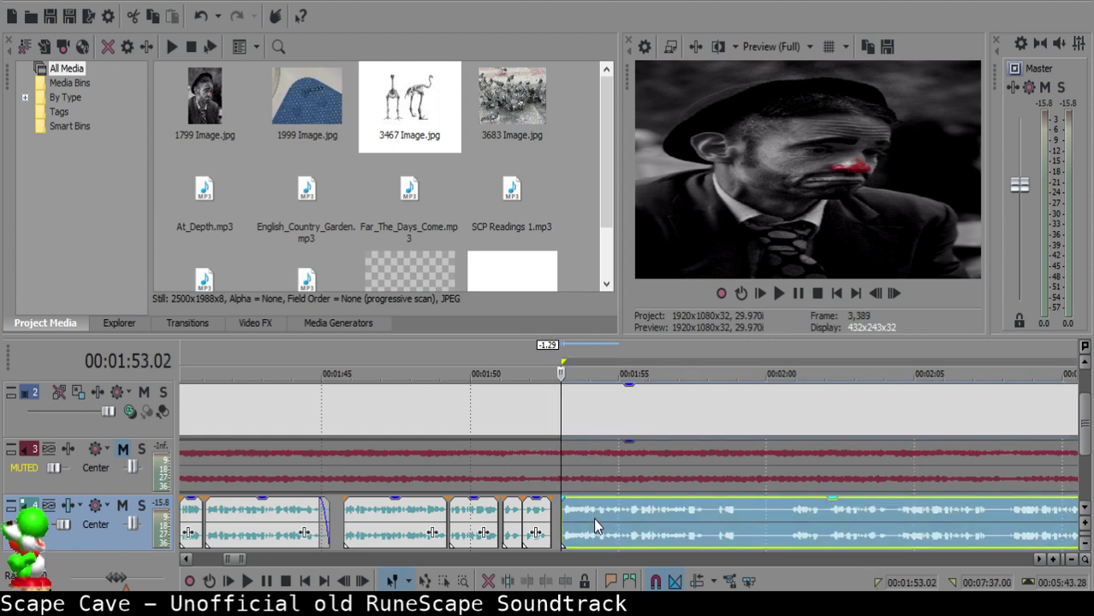
pyautogui.doubleClick(615, 484)
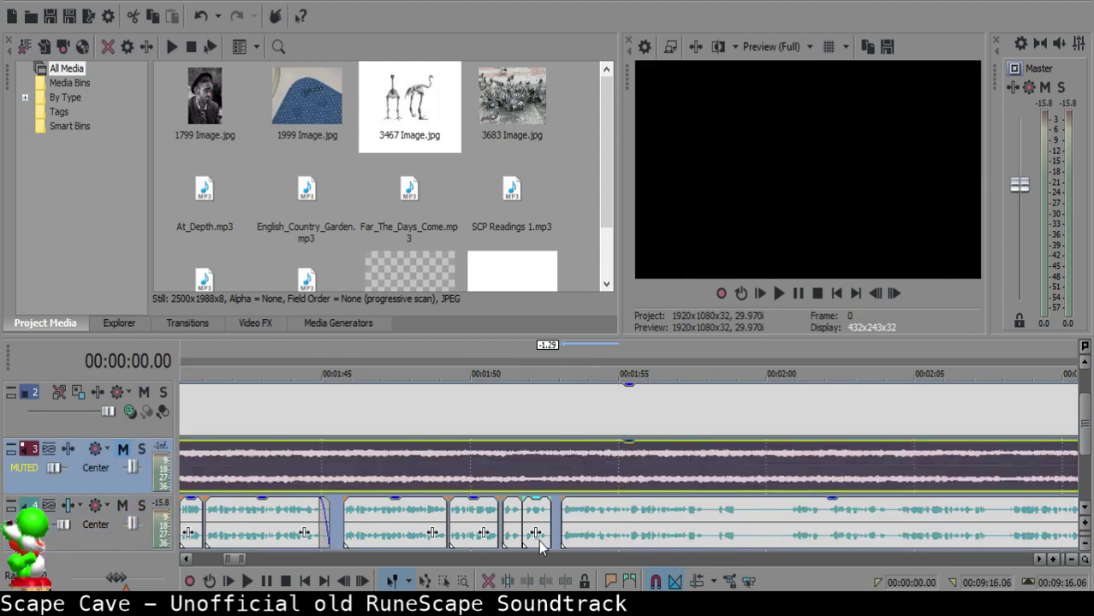
pyautogui.click(536, 517)
pyautogui.press('space')
pyautogui.scroll(3, 617, 511)
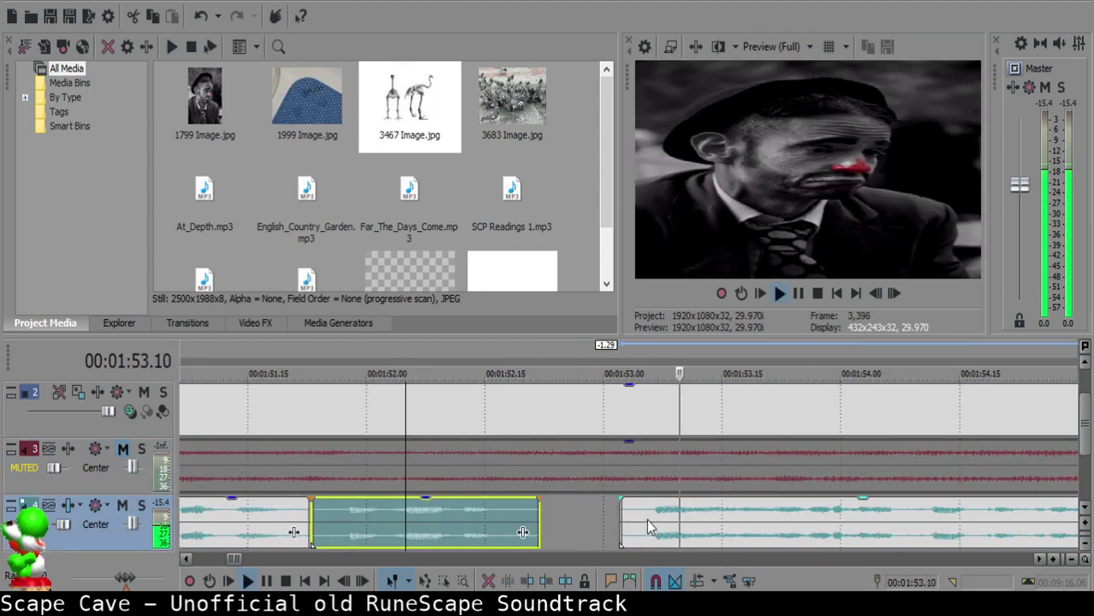
# - Shift the remaining clip one frame later to about 00:01:53.03 and replay the join
pyautogui.click(631, 514)
pyautogui.moveTo(631, 519); pyautogui.dragTo(644, 531)
pyautogui.click(325, 541)
pyautogui.press('space')
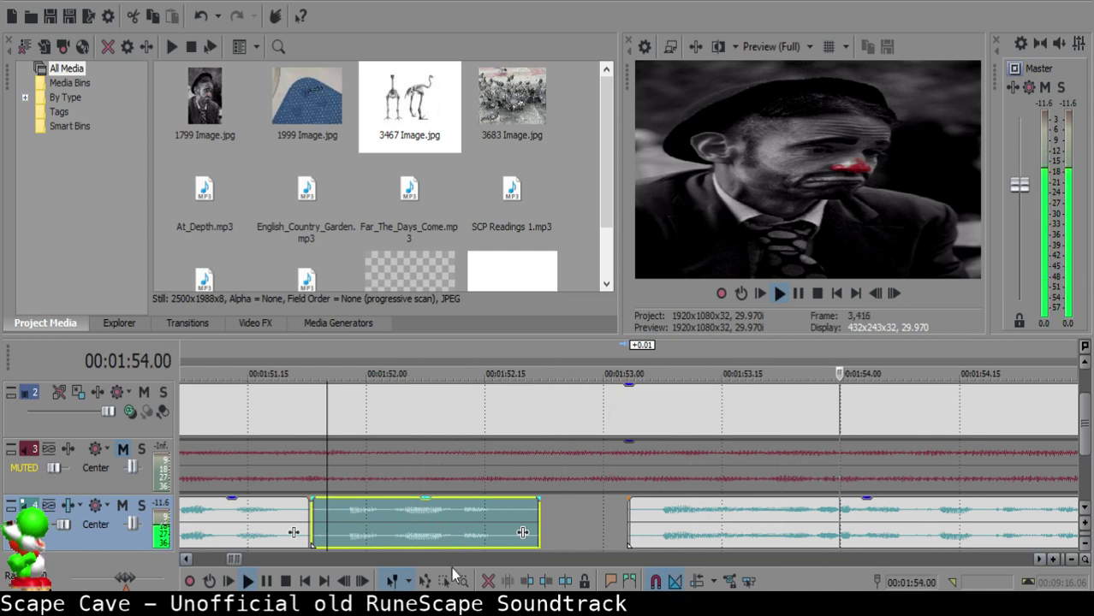
# - Play onward and split the narration between two words at about 00:01:55.23
pyautogui.scroll(-5, 743, 552)
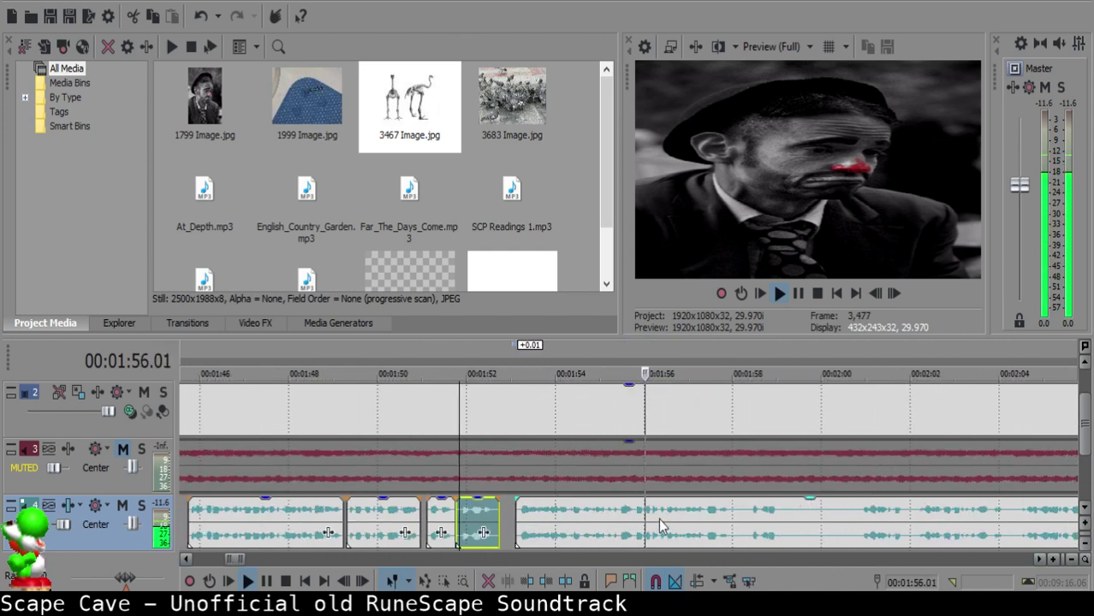
pyautogui.click(626, 524)
pyautogui.press('space')
pyautogui.scroll(5, 643, 520)
pyautogui.press('Return')
pyautogui.click(627, 516)
pyautogui.press('space')
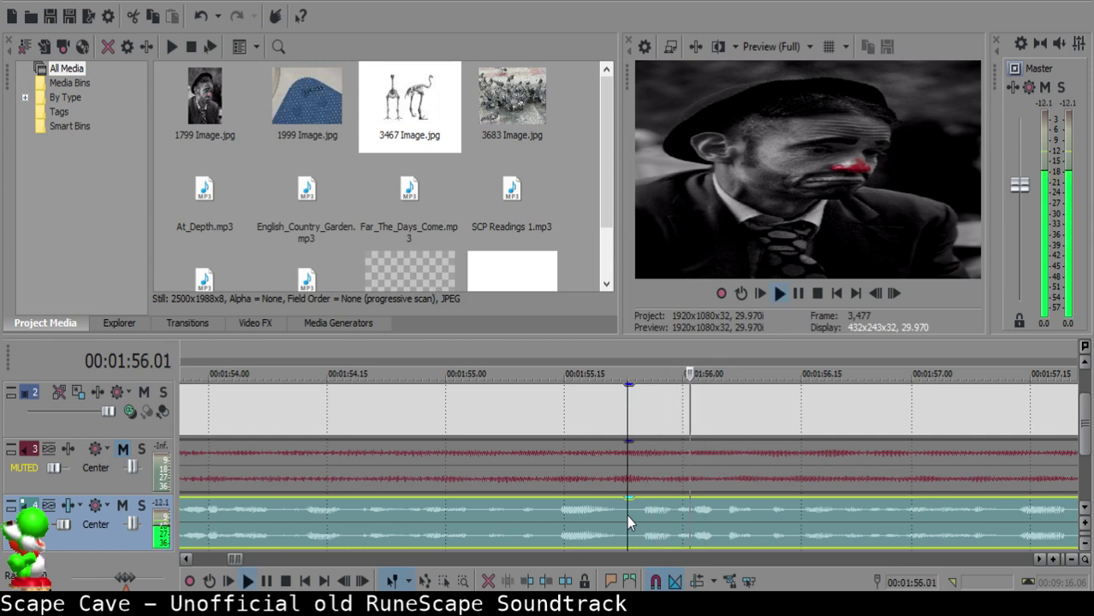
pyautogui.press('space')
pyautogui.press('s')
# - Audition the split at 00:01:55.23 and fade out the end of the clip before it from about 00:01:55.22
pyautogui.click(611, 518)
pyautogui.press('space')
pyautogui.press('Return')
pyautogui.click(619, 517)
pyautogui.press('space')
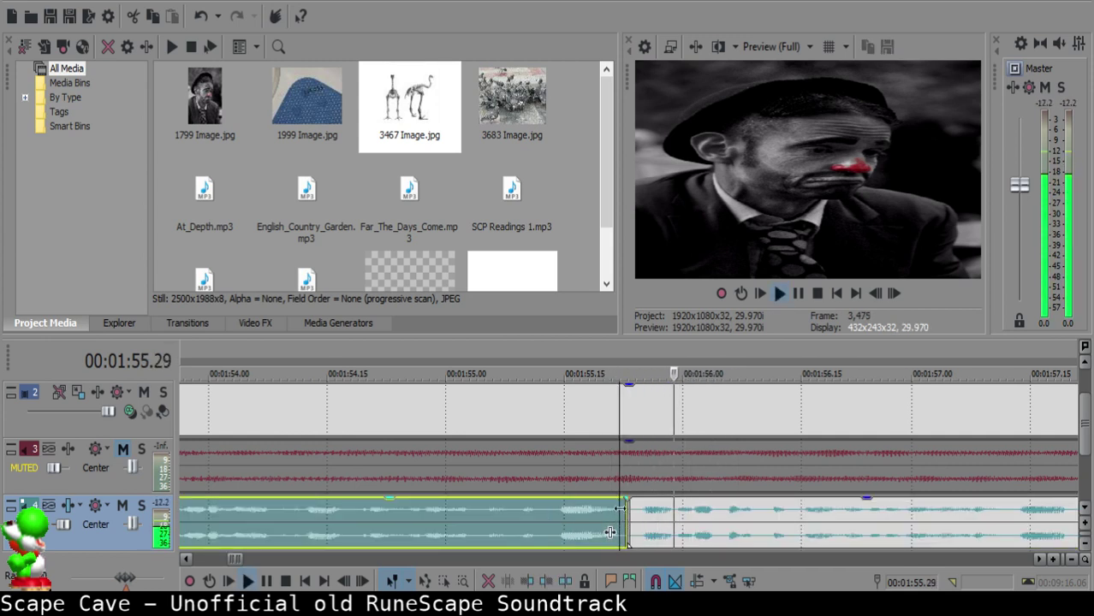
pyautogui.press('Return')
pyautogui.moveTo(628, 499); pyautogui.dragTo(616, 500)
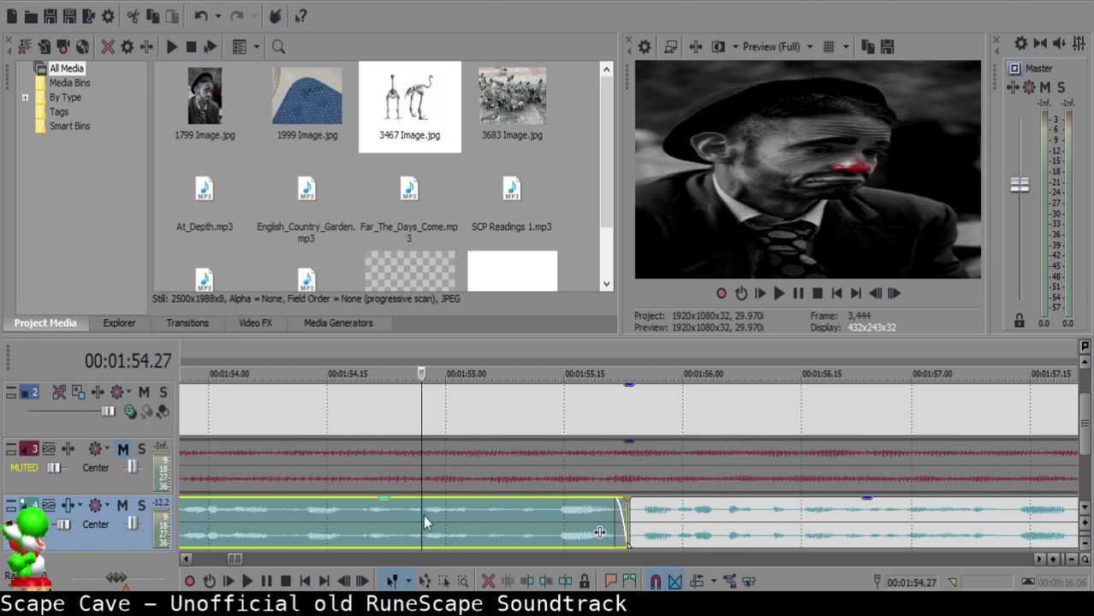
# - Audition the join near 00:01:55.23 and lengthen the preceding clip's fade-out so it starts at about 00:01:55.21
pyautogui.press('space')
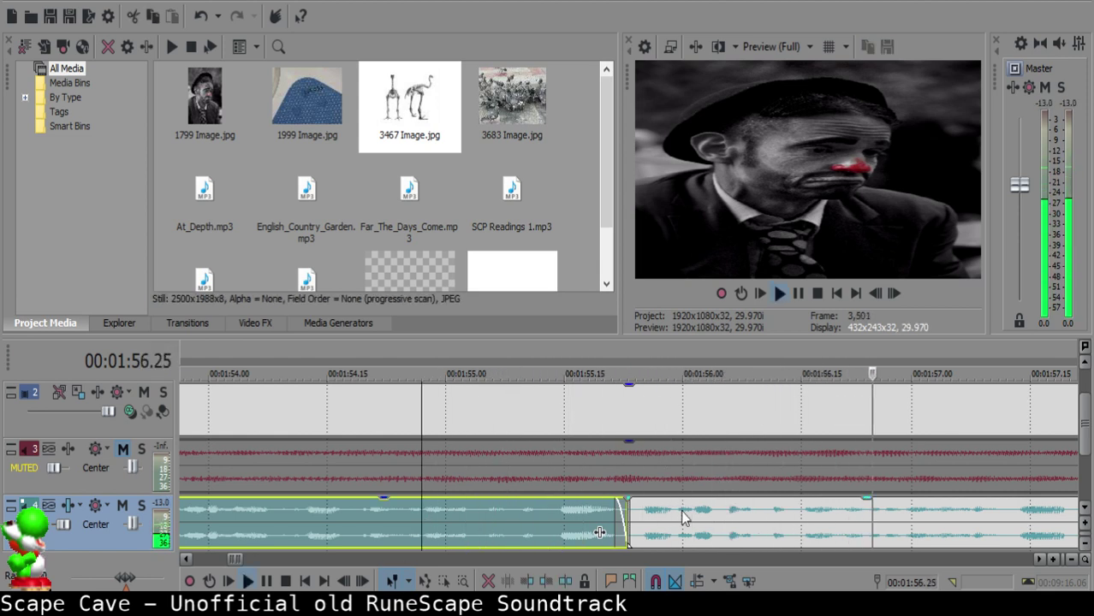
pyautogui.press('Return')
pyautogui.moveTo(618, 504); pyautogui.dragTo(611, 501)
pyautogui.click(396, 548)
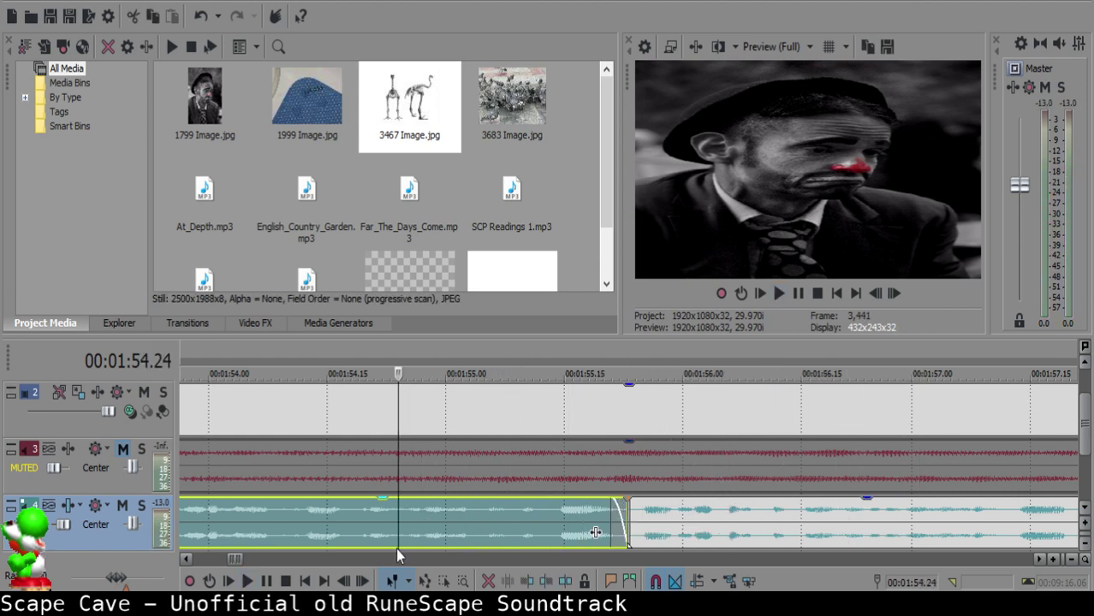
pyautogui.press('space')
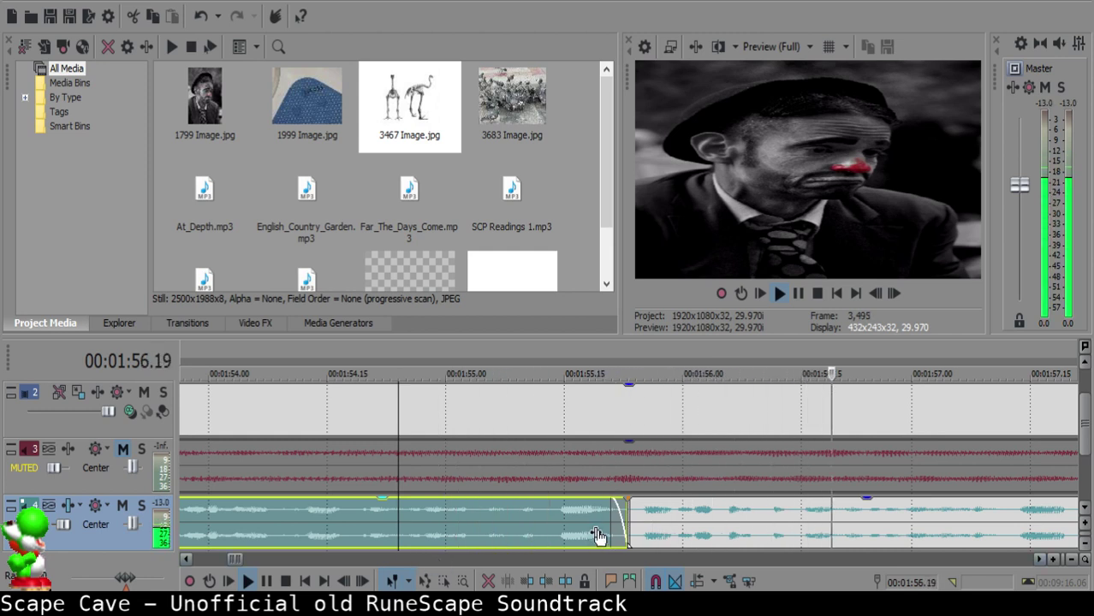
# - Try a sub-frame edge adjustment at the join near 00:01:55.23 and play across it
pyautogui.click(635, 511)
pyautogui.moveTo(635, 511); pyautogui.dragTo(606, 552)
pyautogui.press('space')
pyautogui.click(629, 513)
pyautogui.scroll(6, 630, 514)
pyautogui.scroll(-4, 390, 553)
pyautogui.press('space')
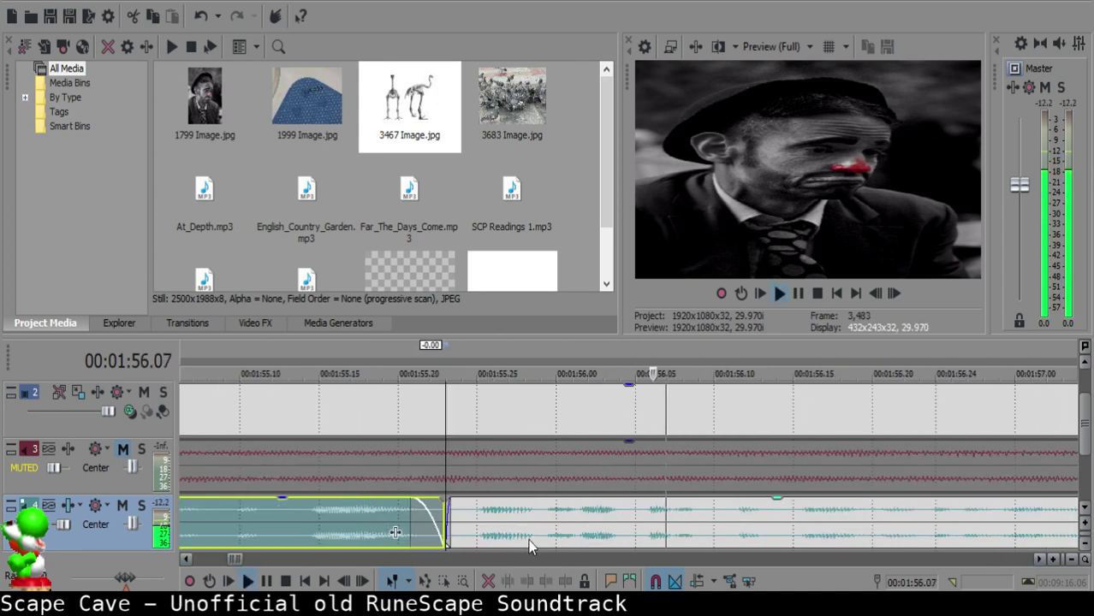
pyautogui.click(270, 539)
pyautogui.click(208, 520)
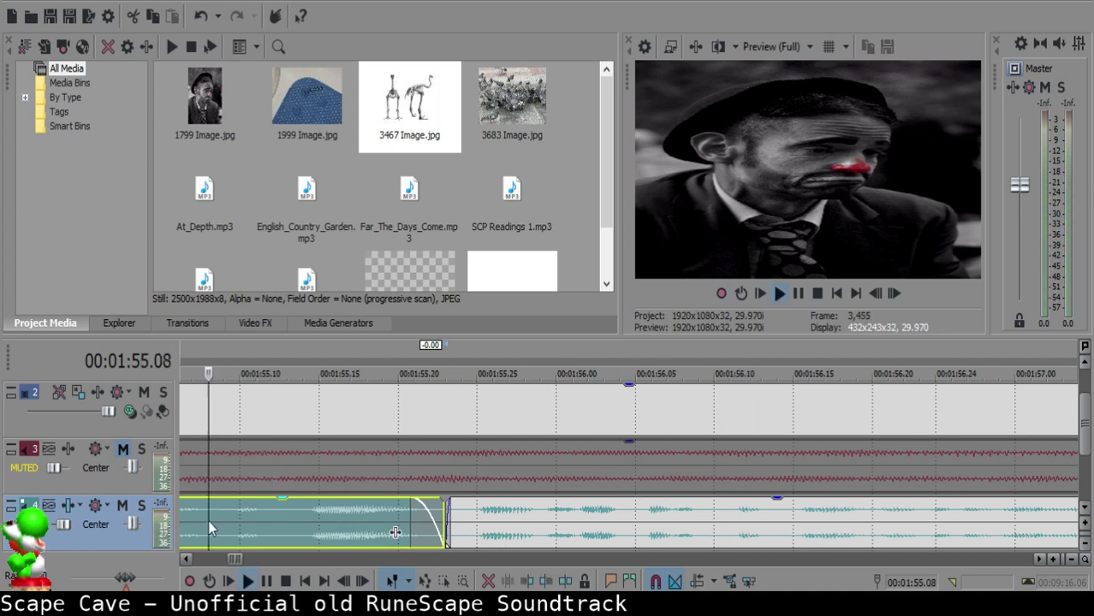
# - Undo the last adjustment at the join and replay it from about 00:01:55.08
pyautogui.hotkey('ctrl', 'z')
pyautogui.click(209, 519)
pyautogui.press('space')
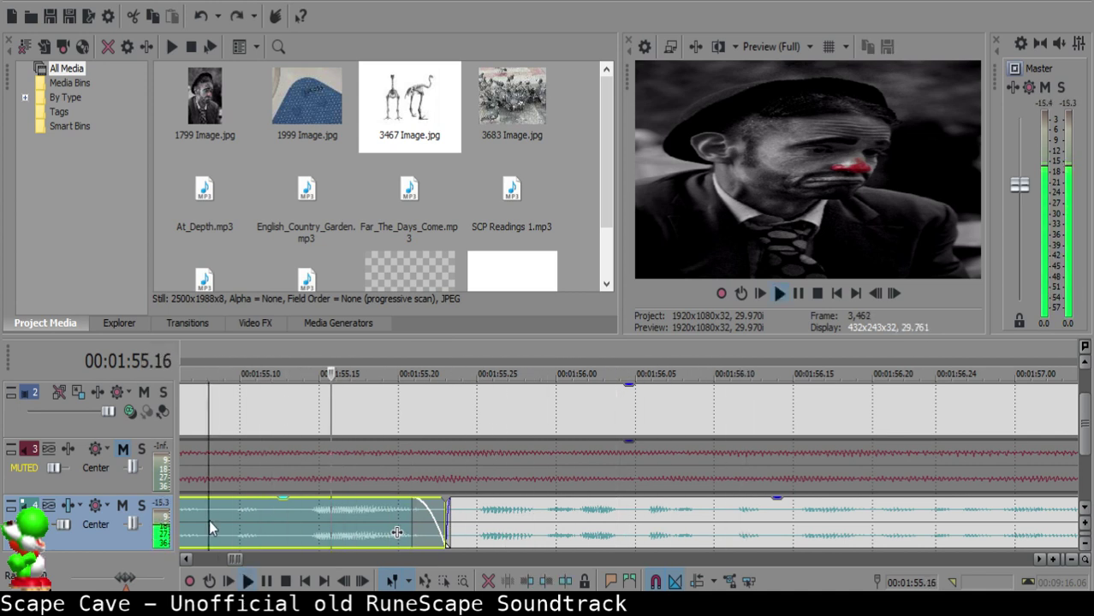
pyautogui.press('space')
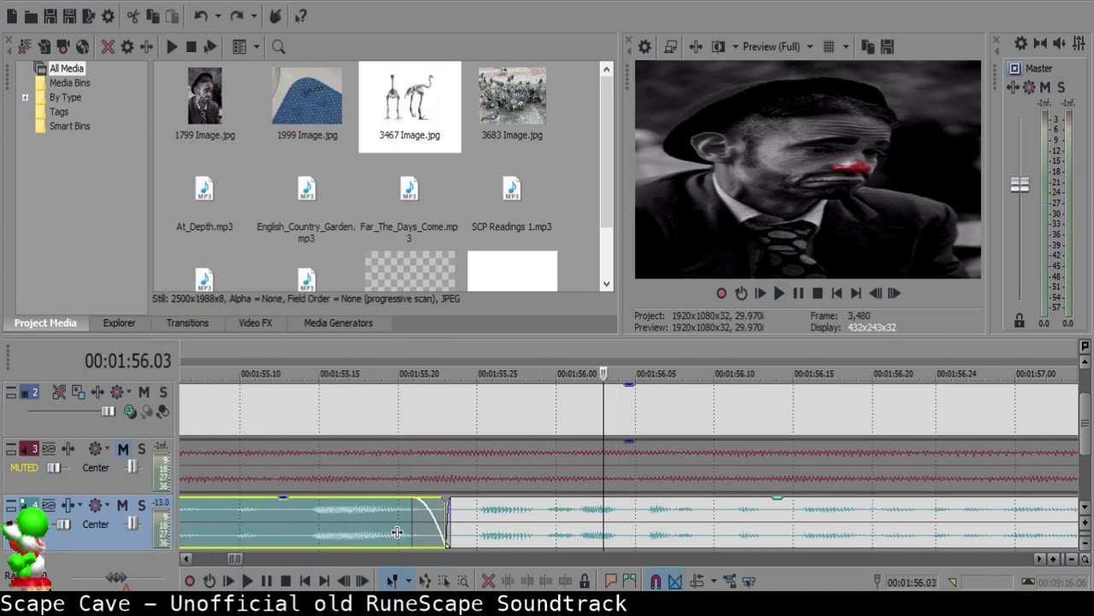
pyautogui.press('space')
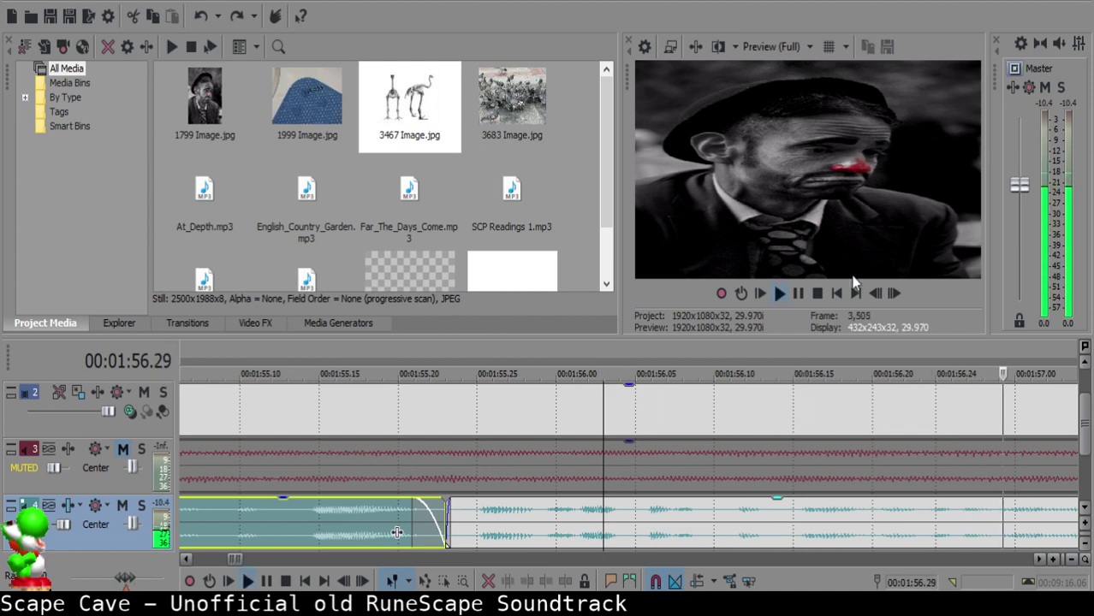
# - Play onward and split the narration after the phrase at about 00:01:57.29
pyautogui.scroll(-3, 805, 514)
pyautogui.click(766, 521)
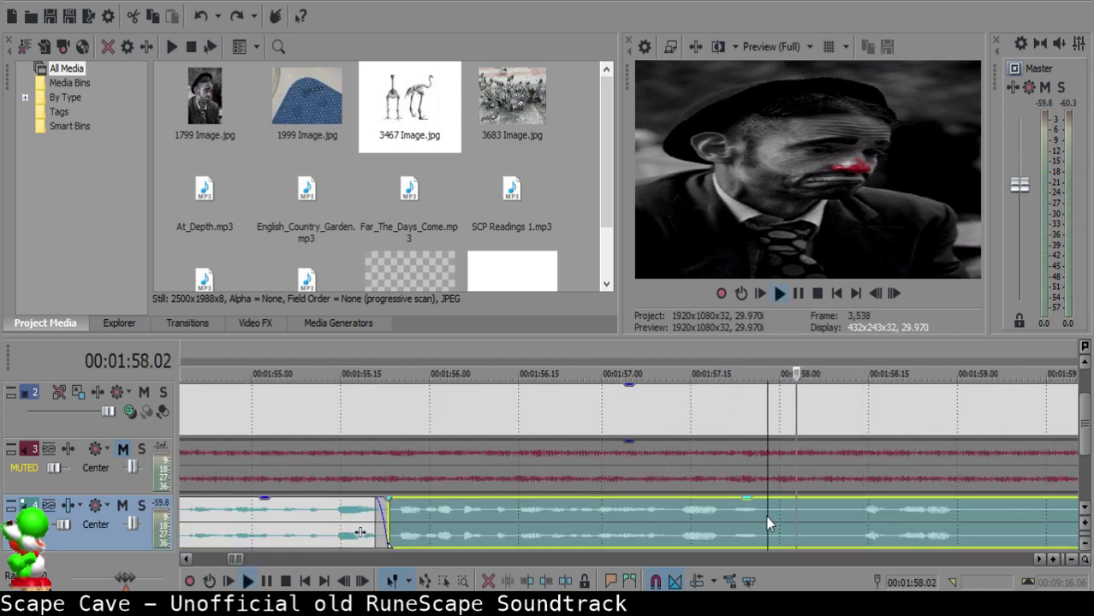
pyautogui.press('s')
pyautogui.scroll(-2, 852, 524)
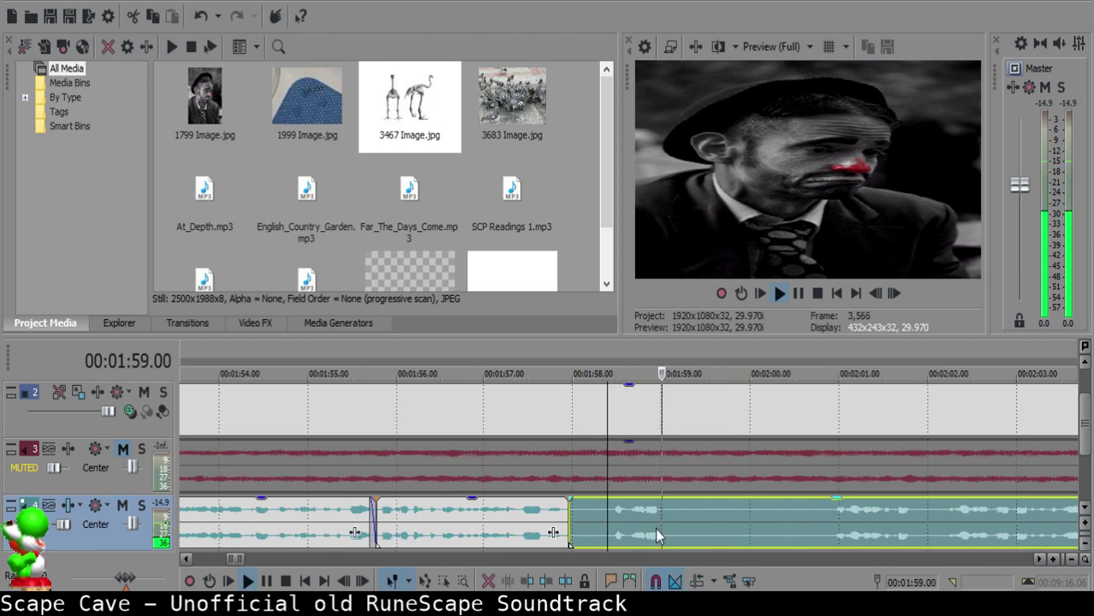
# - Split the narration before the next word at about 00:01:58.12 and delete the silent piece between the two splits
pyautogui.click(820, 518)
pyautogui.click(602, 515)
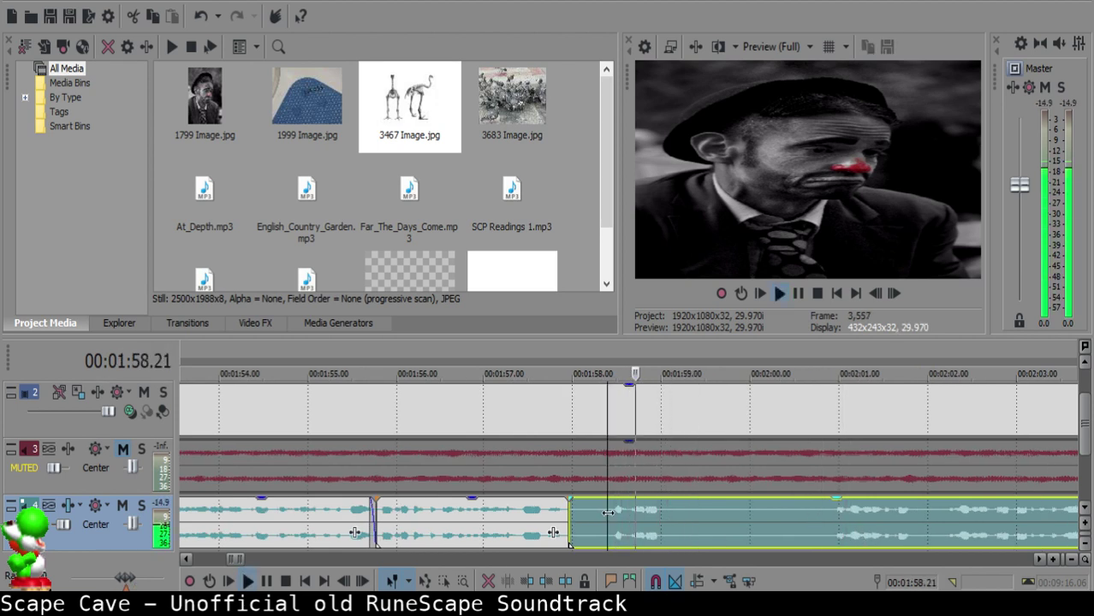
pyautogui.press('space')
pyautogui.press('s')
pyautogui.click(589, 520)
pyautogui.press('Delete')
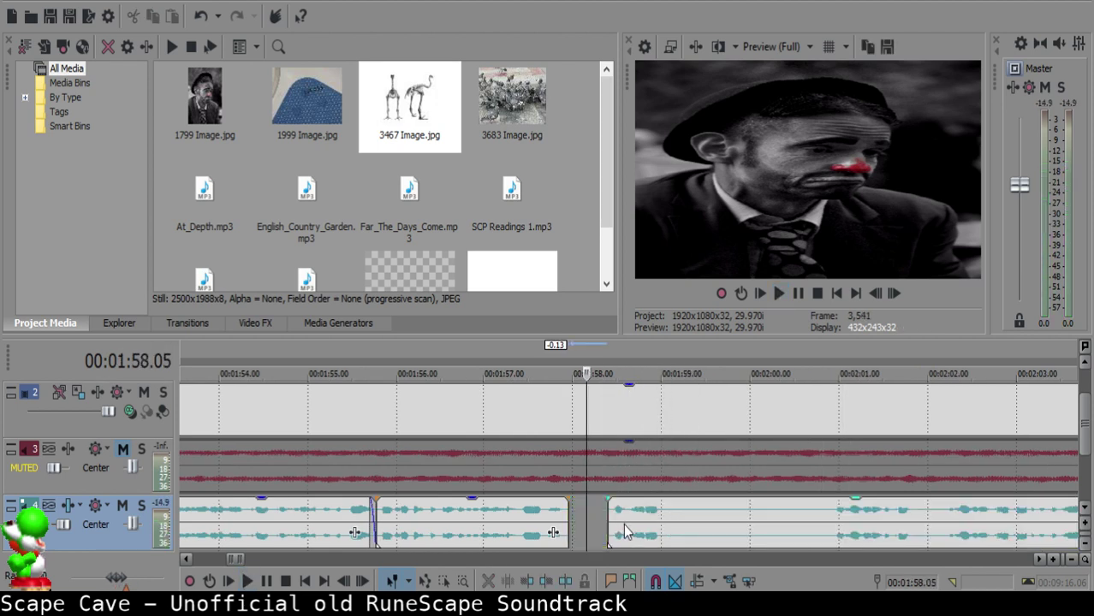
# - Move the remaining clip earlier to about 00:01:58.05 and play from the clip before it
pyautogui.moveTo(623, 524); pyautogui.dragTo(627, 501)
pyautogui.click(546, 516)
pyautogui.press('space')
# - Fade out the preceding clip from about 00:01:57.27 and move the remaining clip one frame earlier to 00:01:58.04
pyautogui.scroll(4, 667, 520)
pyautogui.press('Return')
pyautogui.moveTo(744, 528); pyautogui.dragTo(732, 526)
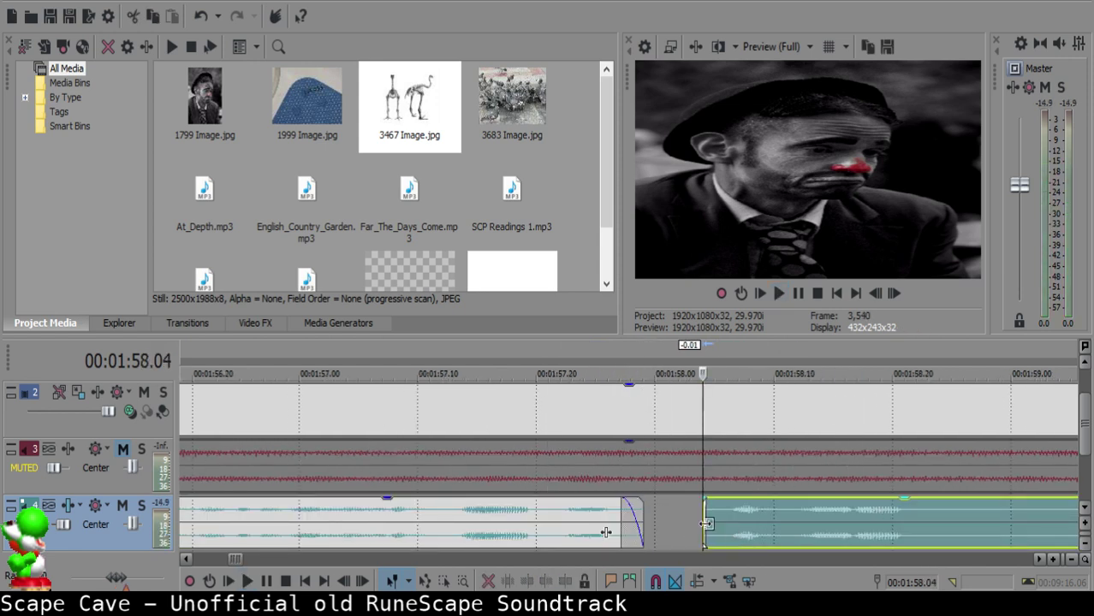
pyautogui.click(445, 523)
pyautogui.press('space')
pyautogui.scroll(-2, 580, 527)
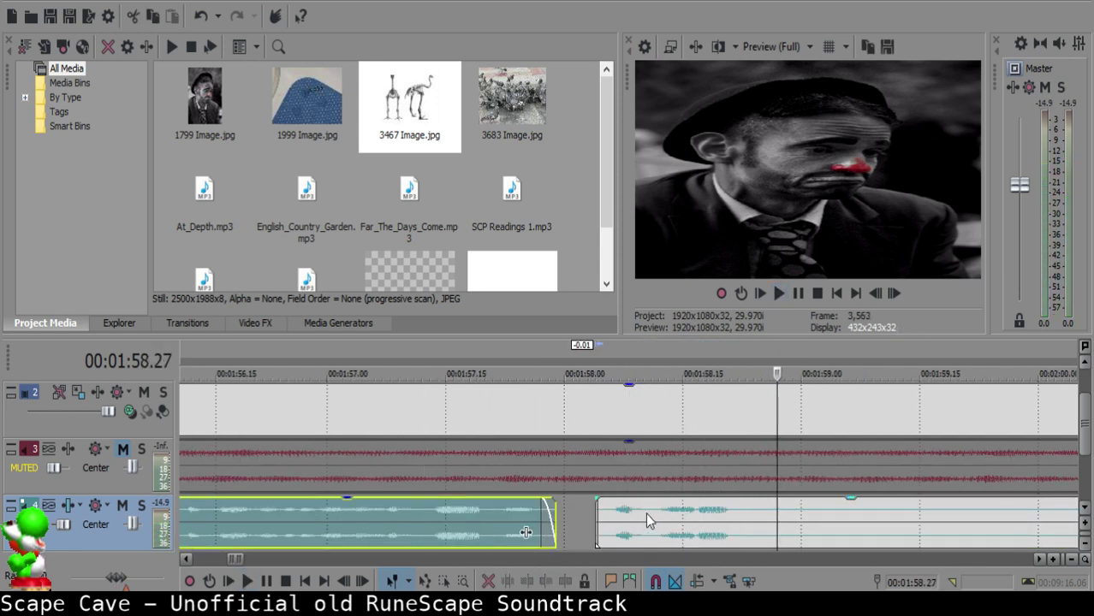
# - Try splitting the narration at 00:01:58.11 with the rest moved four frames later, and undo both changes
pyautogui.click(648, 512)
pyautogui.press('space')
pyautogui.press('s')
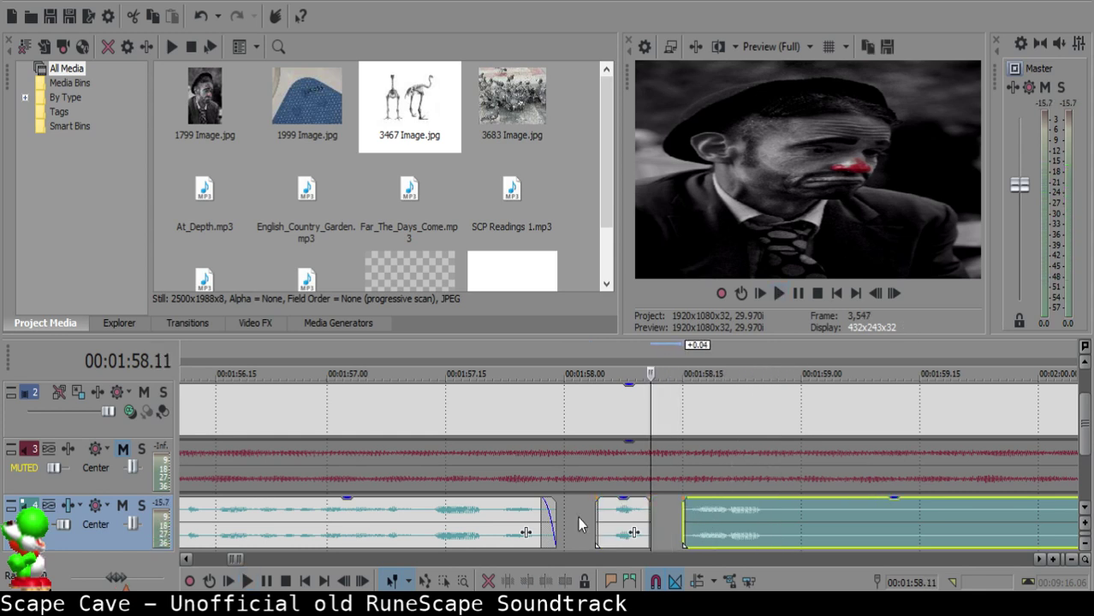
pyautogui.click(578, 517)
pyautogui.press('space')
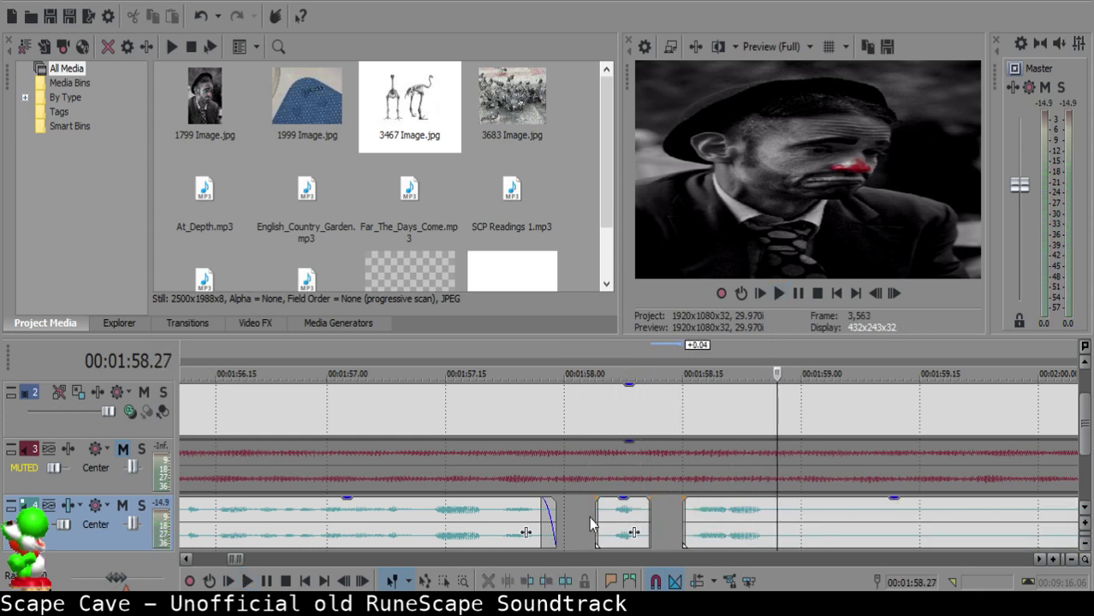
pyautogui.hotkey('ctrl', 'z')
pyautogui.hotkey('ctrl', 'z')
# - Audition the narration from several points between about 00:01:58.10 and 00:01:58.25 to locate the end of the phrase
pyautogui.click(644, 512)
pyautogui.press('space')
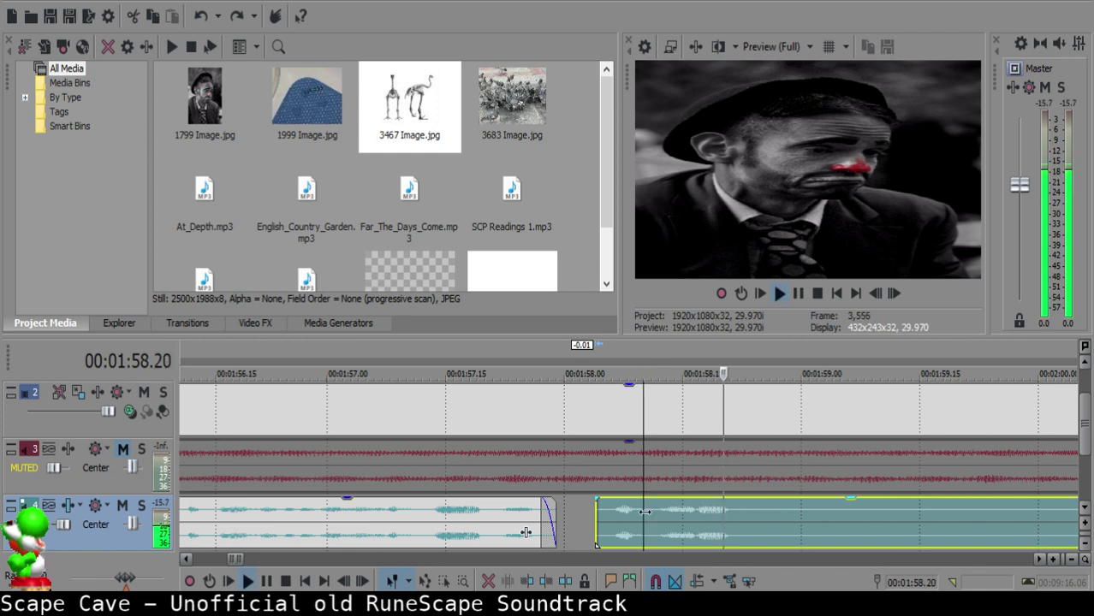
pyautogui.press('space')
pyautogui.click(651, 514)
pyautogui.press('space')
pyautogui.press('space')
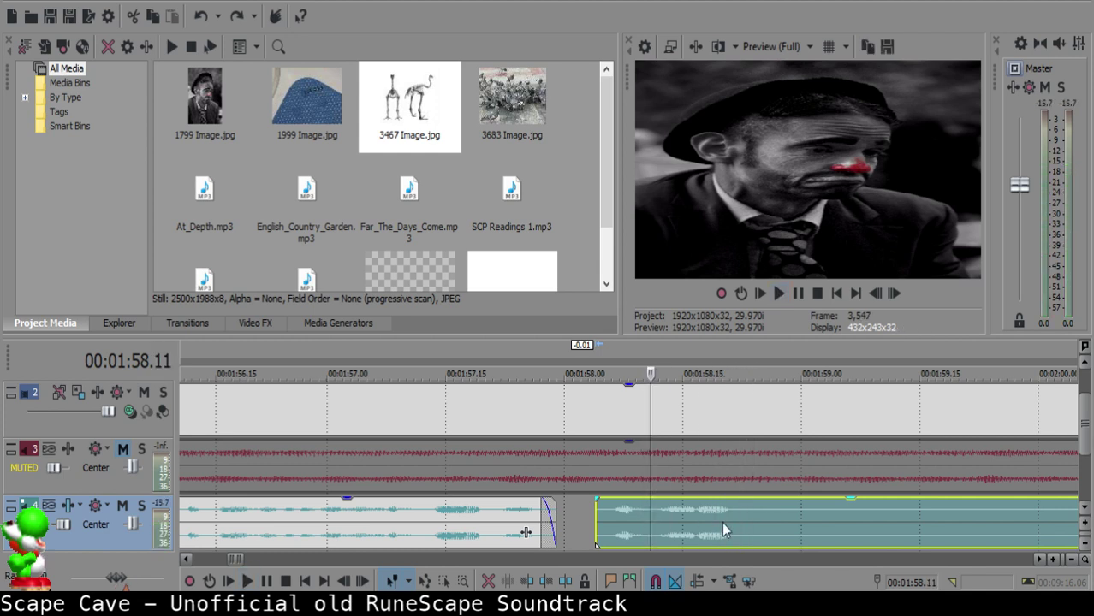
pyautogui.click(722, 523)
pyautogui.press('space')
pyautogui.press('space')
pyautogui.click(754, 521)
pyautogui.press('space')
pyautogui.press('space')
pyautogui.click(763, 519)
pyautogui.press('space')
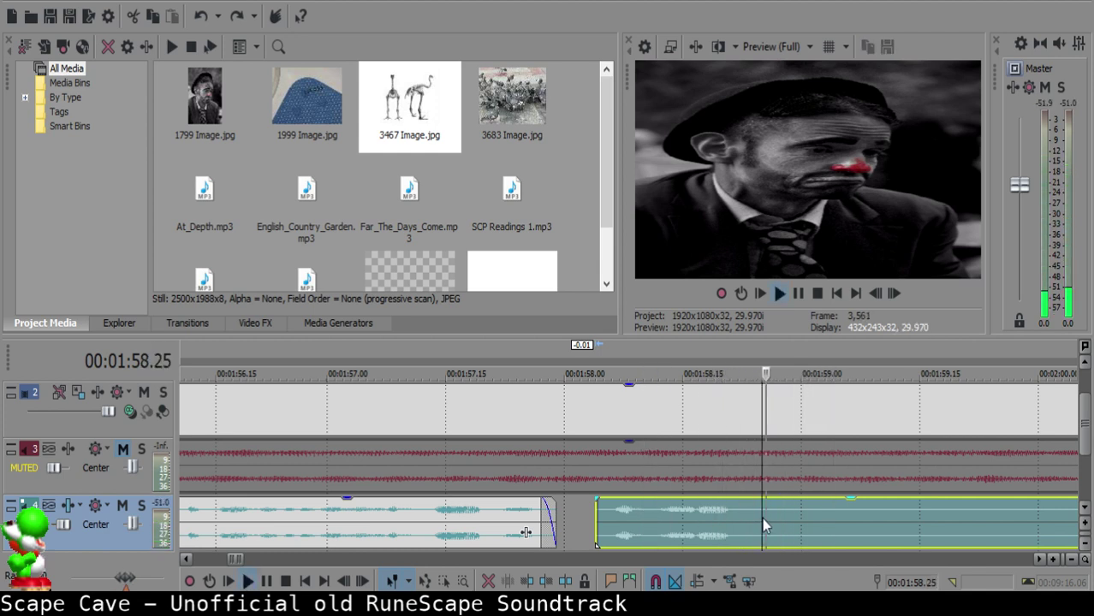
pyautogui.press('space')
# - Split the narration after the phrase at about 00:01:58.26 and play onward
pyautogui.click(776, 515)
pyautogui.press('s')
pyautogui.press('space')
pyautogui.scroll(-2, 777, 516)
pyautogui.press('space')
# - Audition the following speech and split the narration at 00:02:01.26, before the words to keep
pyautogui.click(799, 520)
pyautogui.press('space')
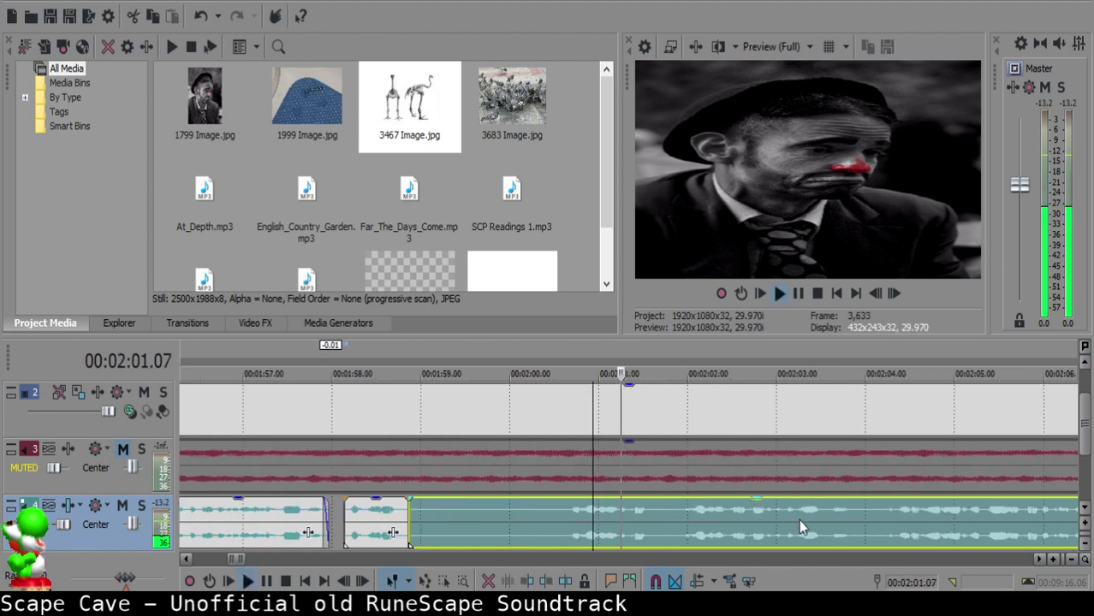
pyautogui.click(809, 521)
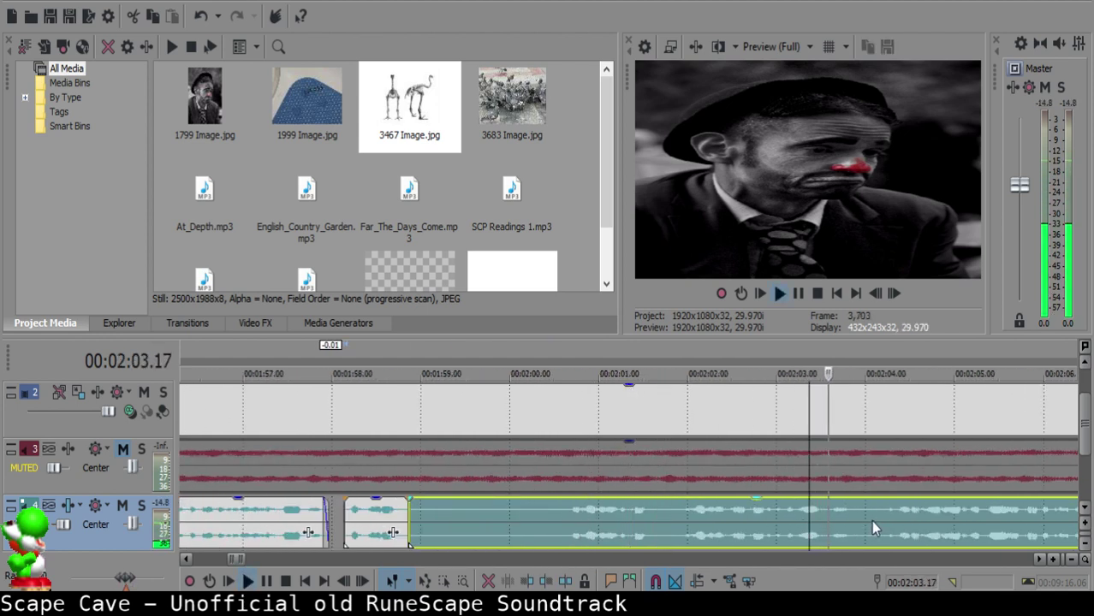
pyautogui.click(673, 515)
pyautogui.press('space')
pyautogui.press('space')
pyautogui.click(674, 513)
pyautogui.press('s')
# - Delete the piece between 00:01:58.26 and 00:02:01.26 and move the remaining narration earlier to 00:01:59.04
pyautogui.click(433, 513)
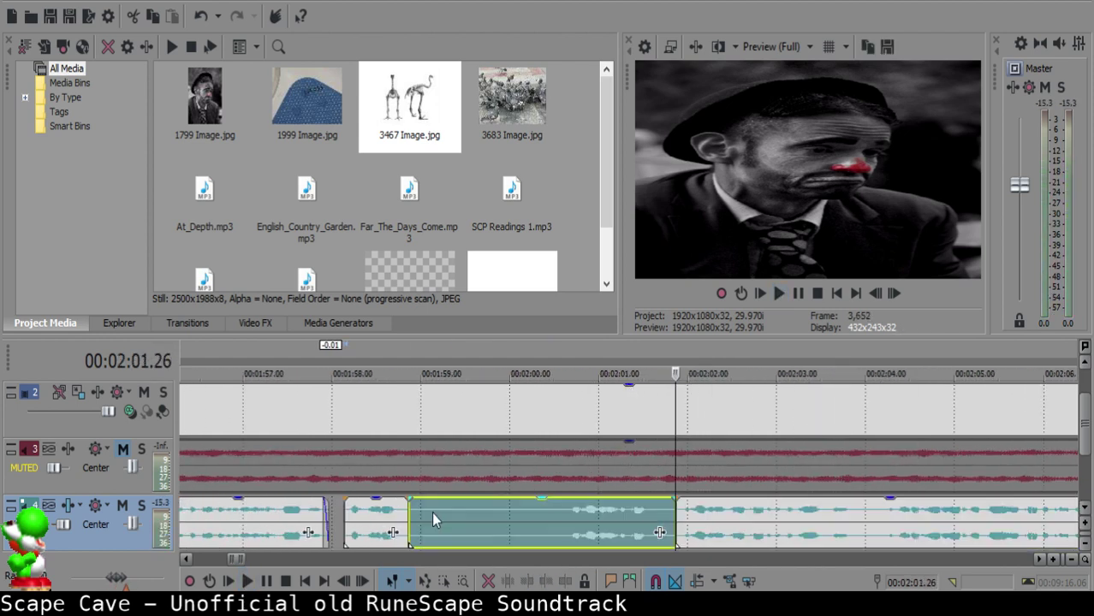
pyautogui.click(431, 512)
pyautogui.press('Delete')
pyautogui.moveTo(755, 533); pyautogui.dragTo(516, 531)
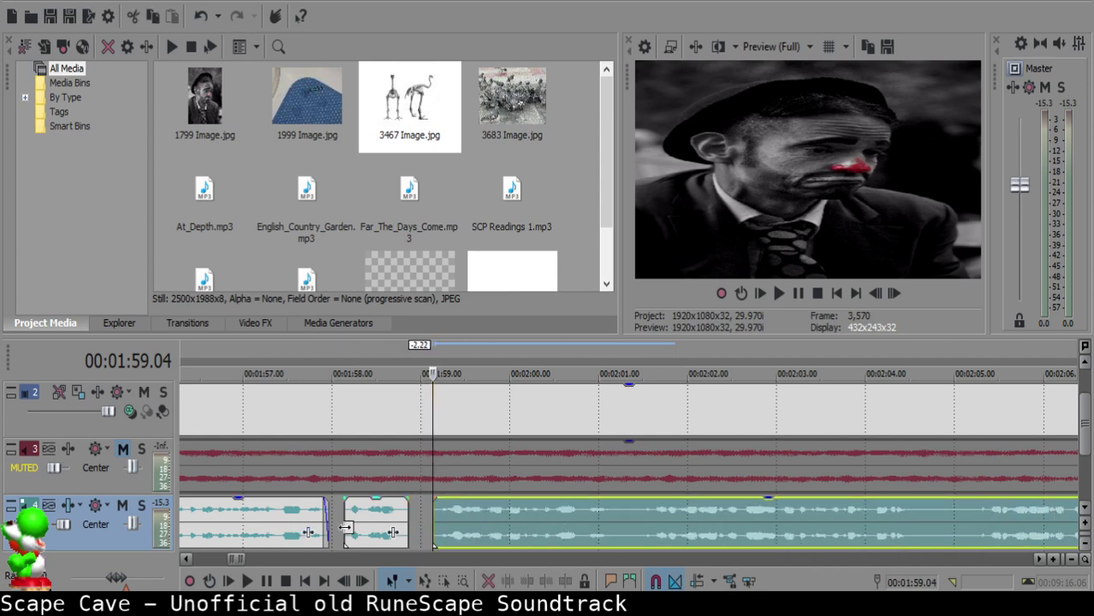
# - Audition the new join and move the remaining clip one frame later to about 00:01:59.05, replaying the gap
pyautogui.click(369, 528)
pyautogui.press('space')
pyautogui.scroll(4, 571, 518)
pyautogui.press('space')
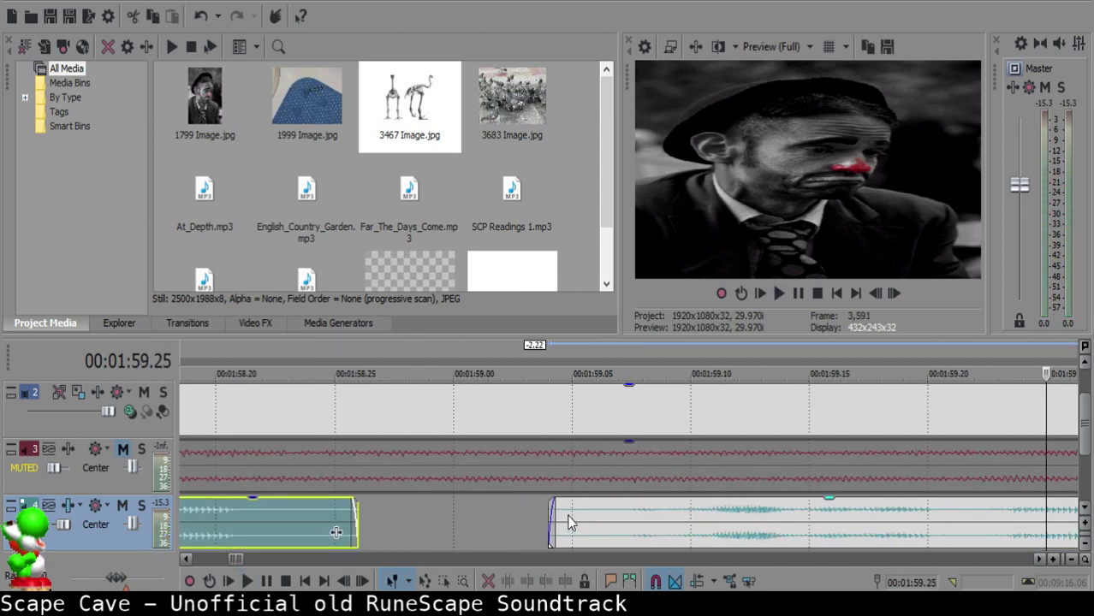
pyautogui.click(571, 522)
pyautogui.scroll(-3, 572, 522)
pyautogui.moveTo(655, 524); pyautogui.dragTo(674, 520)
pyautogui.click(461, 520)
pyautogui.press('space')
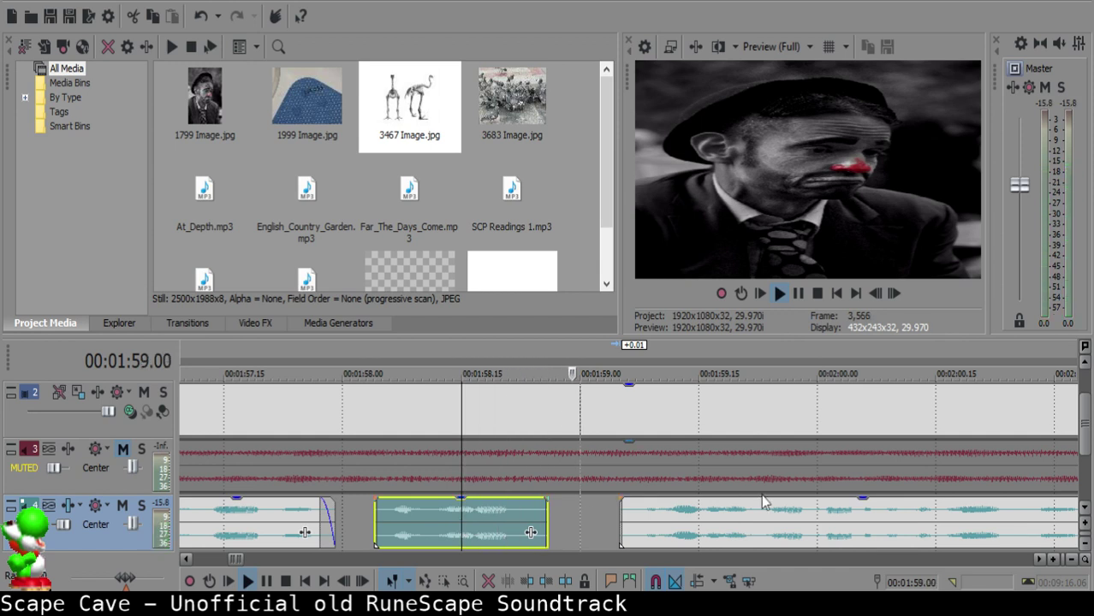
# - Play onward and split the narration in the pause at about 00:02:01.05
pyautogui.scroll(-3, 671, 524)
pyautogui.scroll(1, 661, 516)
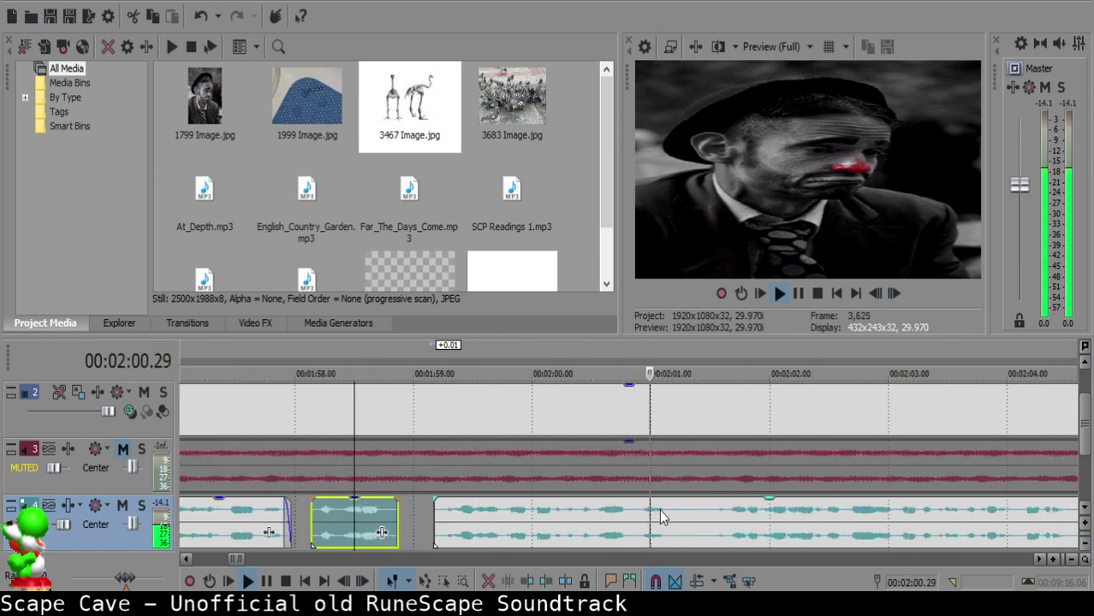
pyautogui.click(668, 512)
pyautogui.press('s')
pyautogui.scroll(-2, 835, 527)
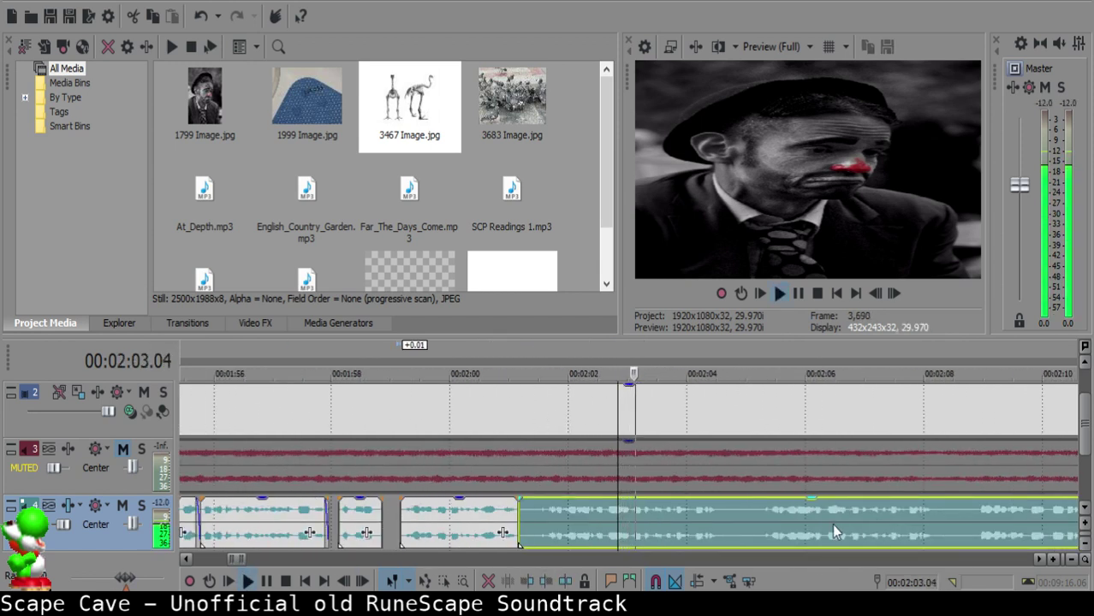
# - Audition the speech that follows and split the narration at 00:02:05.08, before the repeated phrase
pyautogui.click(753, 513)
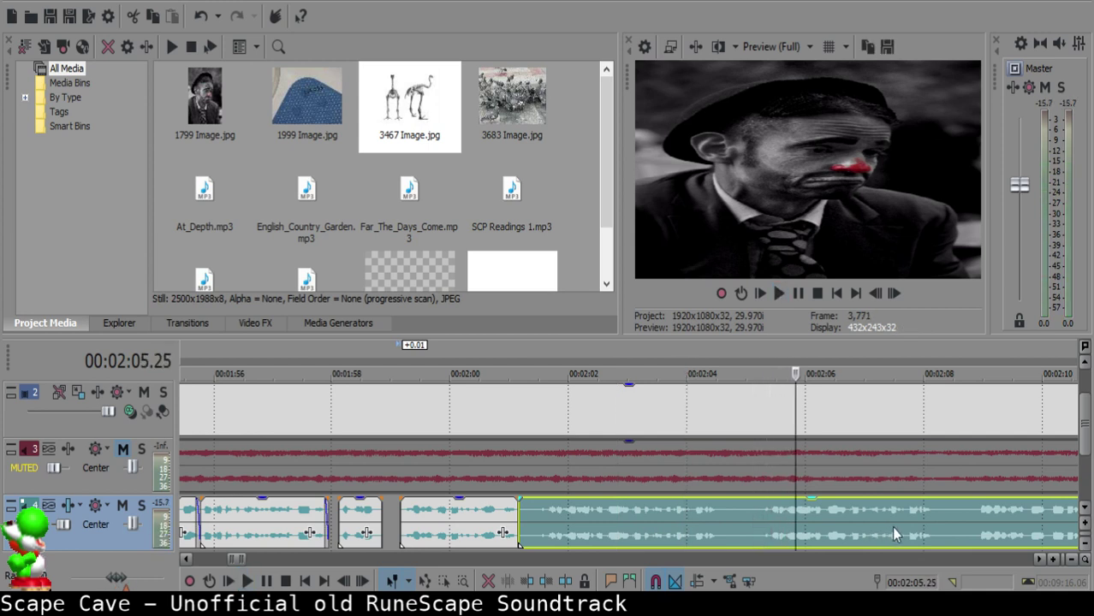
pyautogui.click(891, 527)
pyautogui.click(977, 522)
pyautogui.click(764, 514)
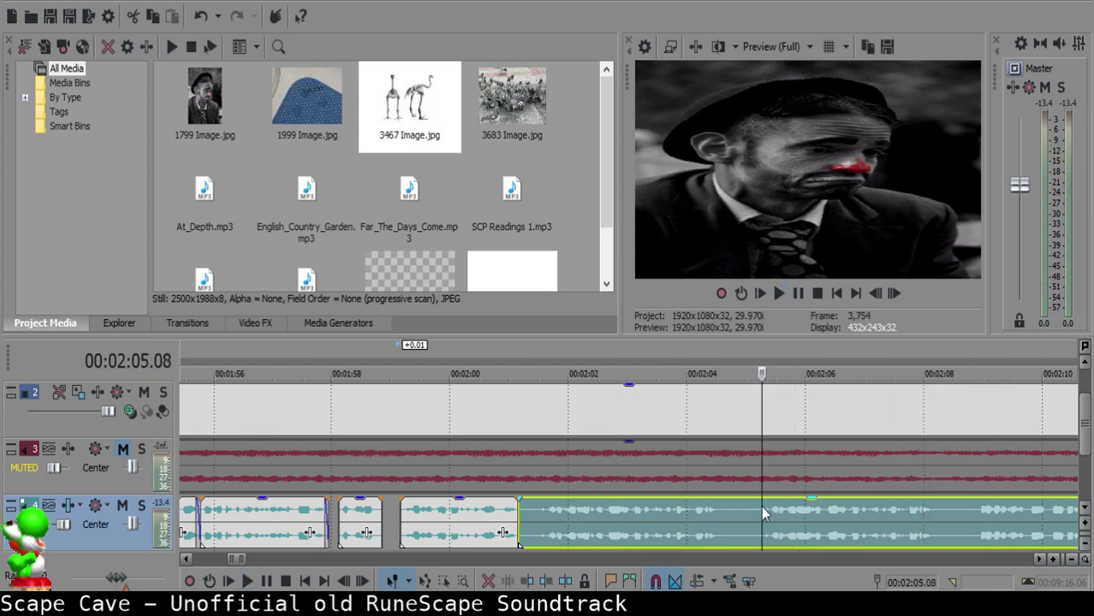
pyautogui.press('s')
# - Delete the piece between 00:02:01.05 and 00:02:05.08 and move the remaining narration earlier to about 00:02:01.14, playing the join
pyautogui.click(536, 512)
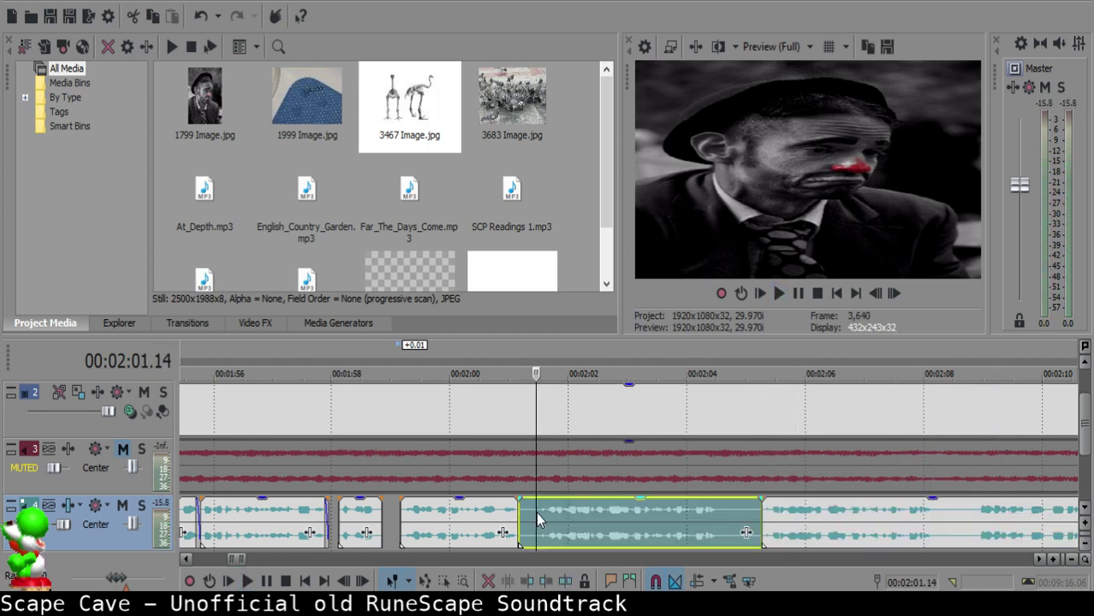
pyautogui.press('Delete')
pyautogui.moveTo(843, 532); pyautogui.dragTo(617, 519)
pyautogui.click(487, 522)
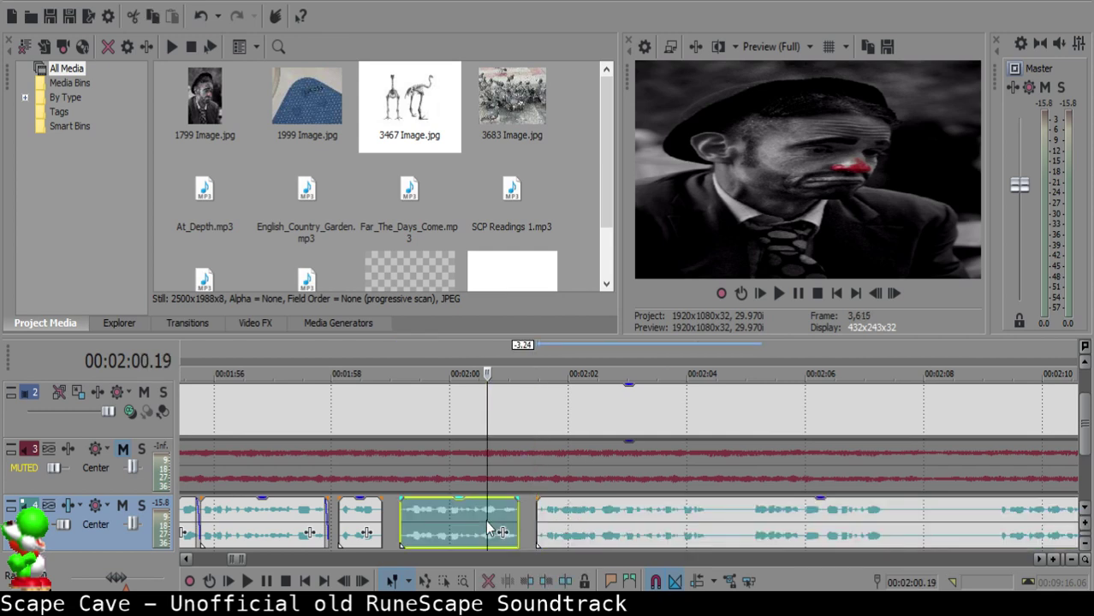
pyautogui.press('space')
pyautogui.scroll(4, 649, 514)
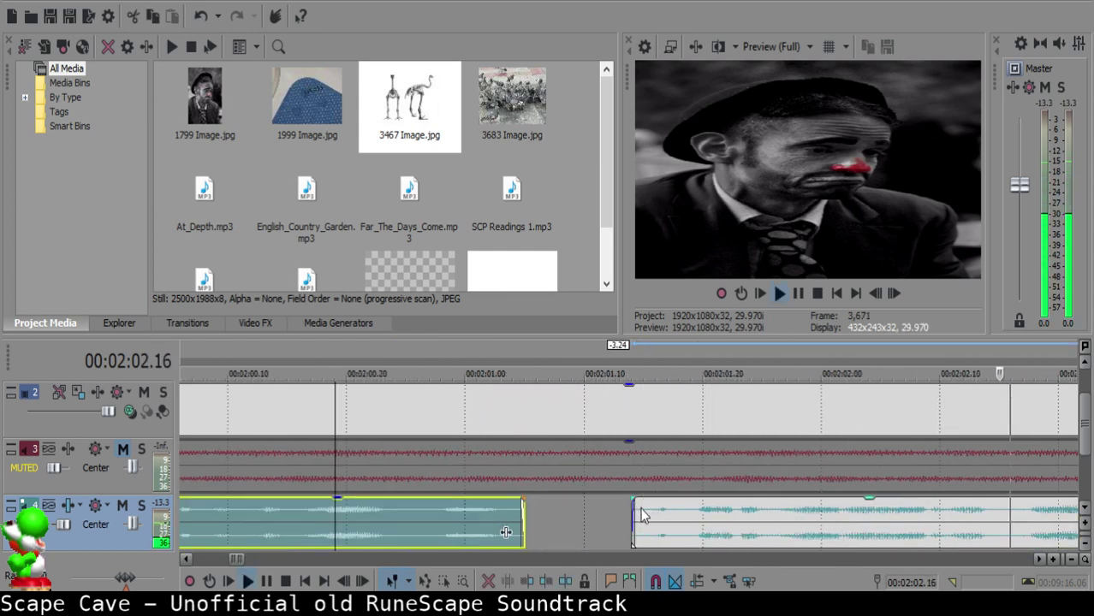
# - Play onward and split the narration at the start of the long pause at about 00:02:04.13
pyautogui.scroll(-4, 655, 514)
pyautogui.scroll(4, 676, 523)
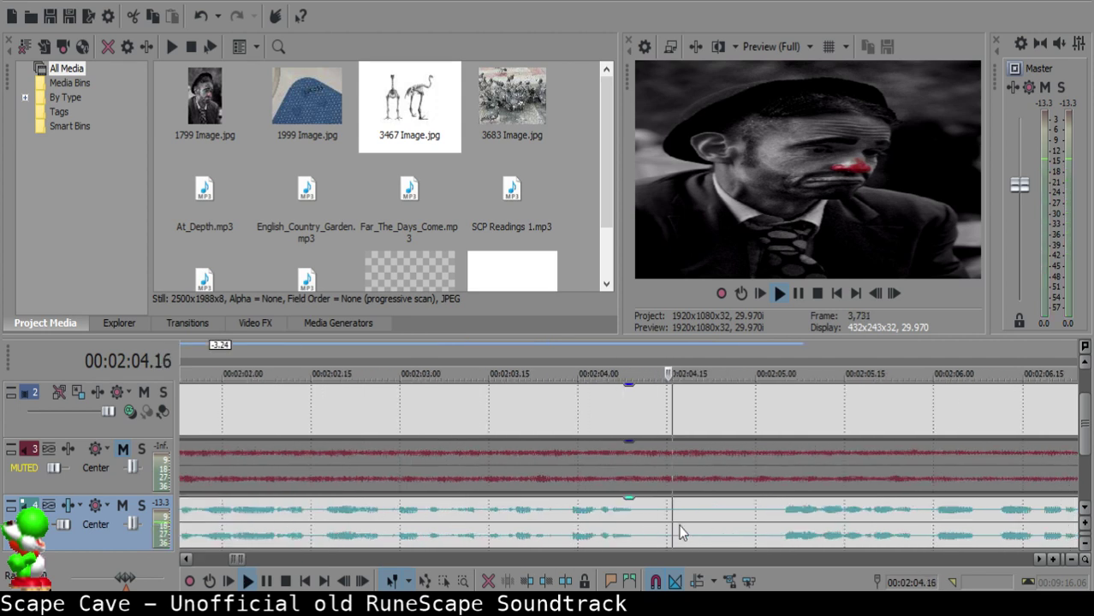
pyautogui.click(657, 514)
pyautogui.press('space')
pyautogui.press('s')
# - Play onward and split the narration just before the next phrase at about 00:02:05.02
pyautogui.click(868, 528)
pyautogui.scroll(-3, 869, 535)
pyautogui.press('space')
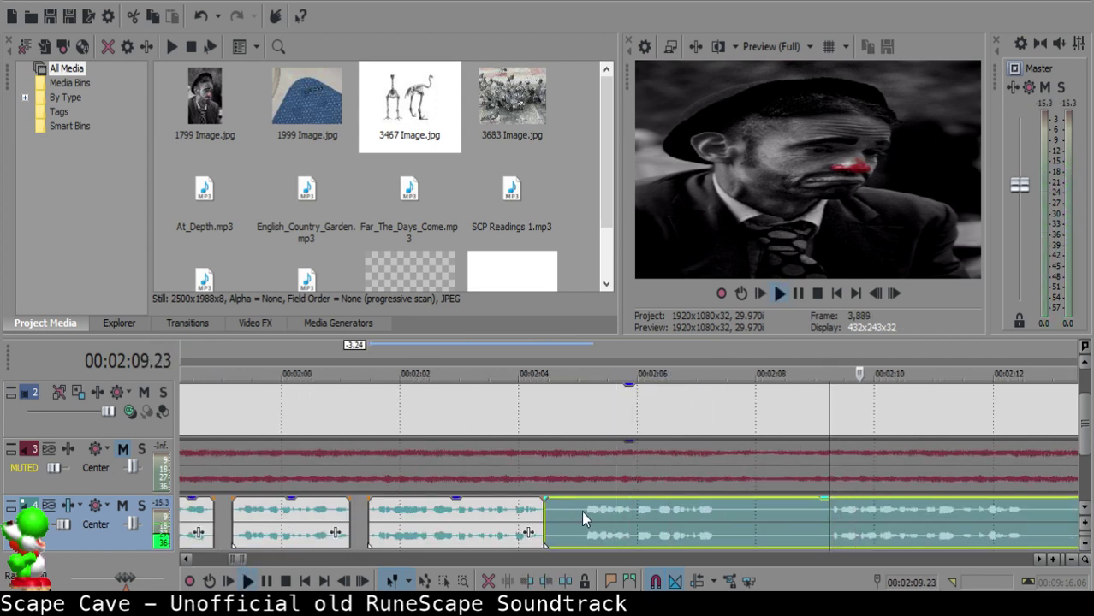
pyautogui.click(581, 511)
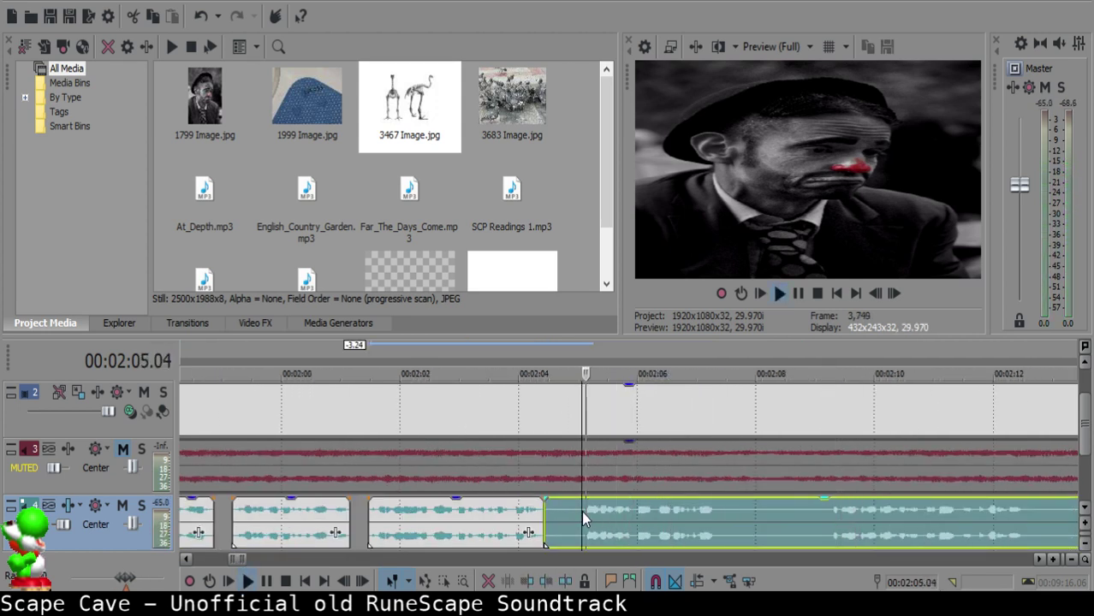
pyautogui.press('s')
# - Delete the silent piece before 00:02:05.02 and move the remaining narration earlier to about 00:02:04.23, playing the join
pyautogui.click(566, 512)
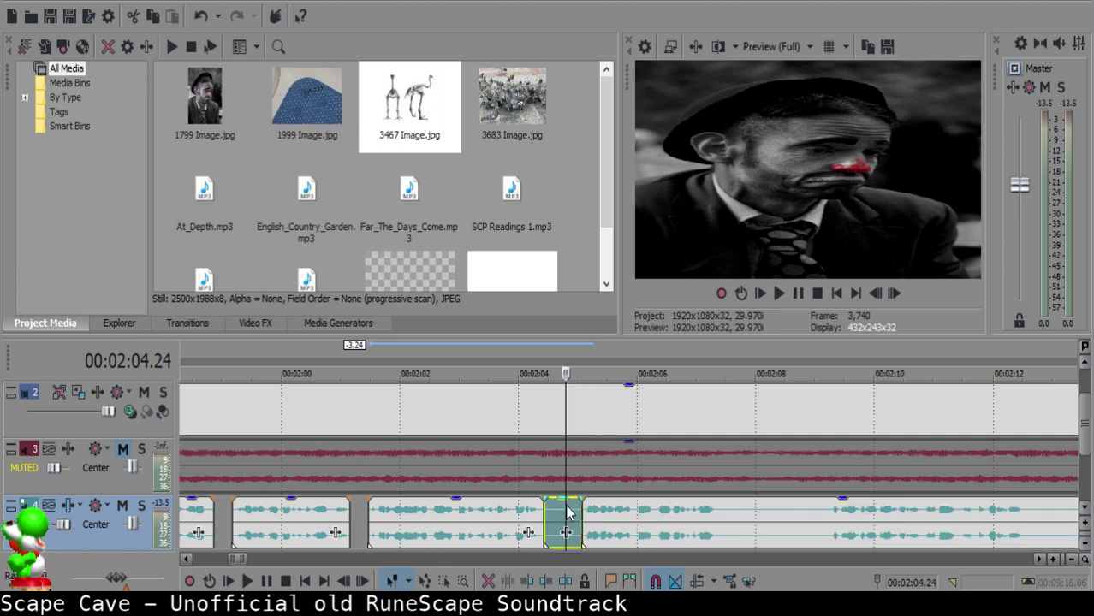
pyautogui.press('Delete')
pyautogui.moveTo(622, 520); pyautogui.dragTo(607, 515)
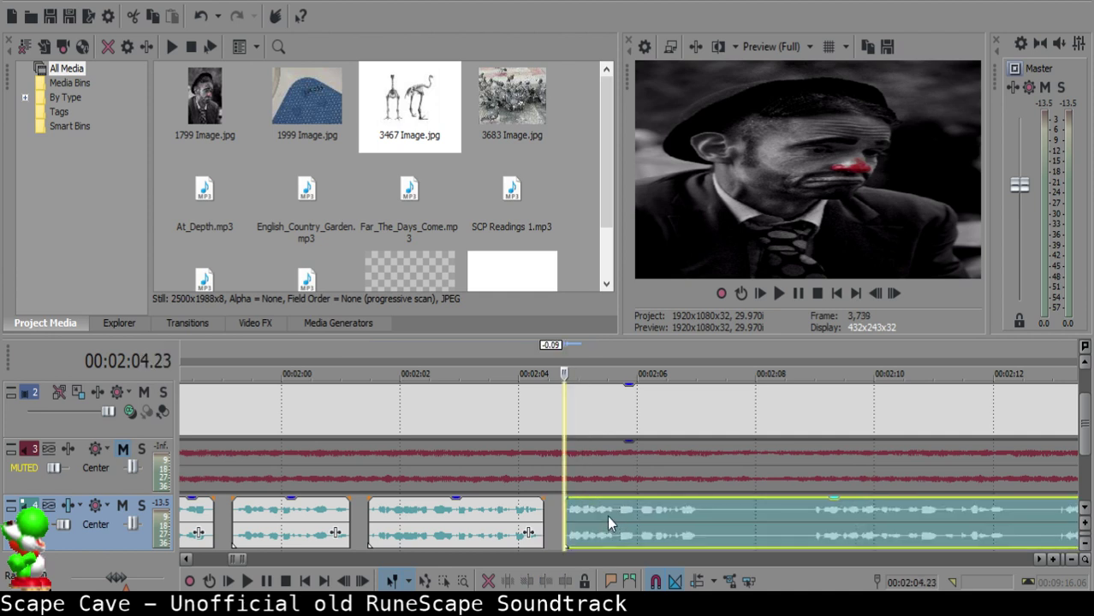
pyautogui.click(502, 515)
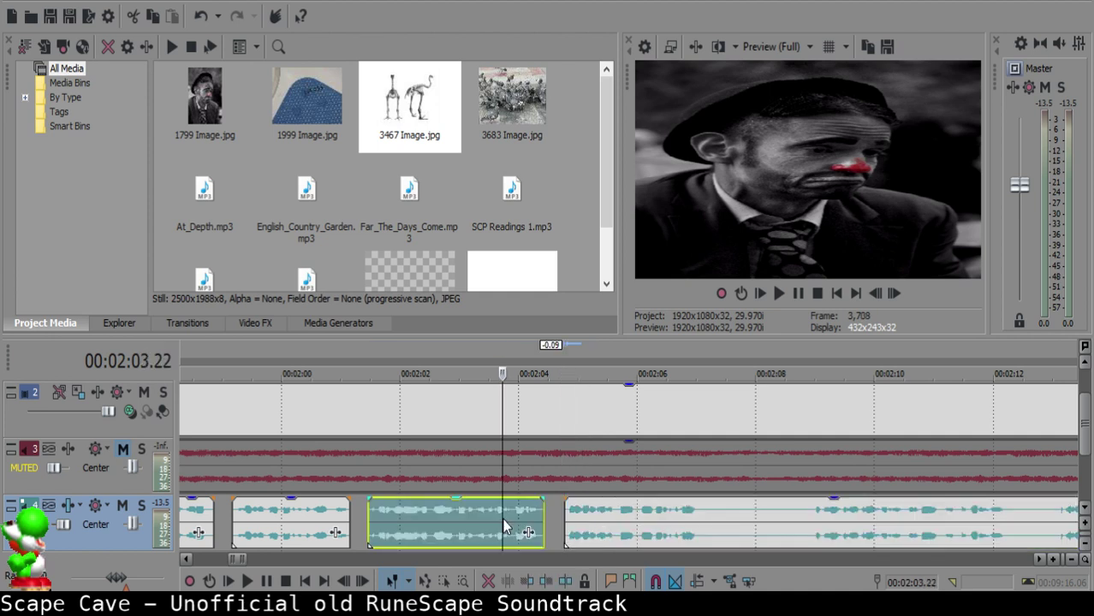
pyautogui.press('space')
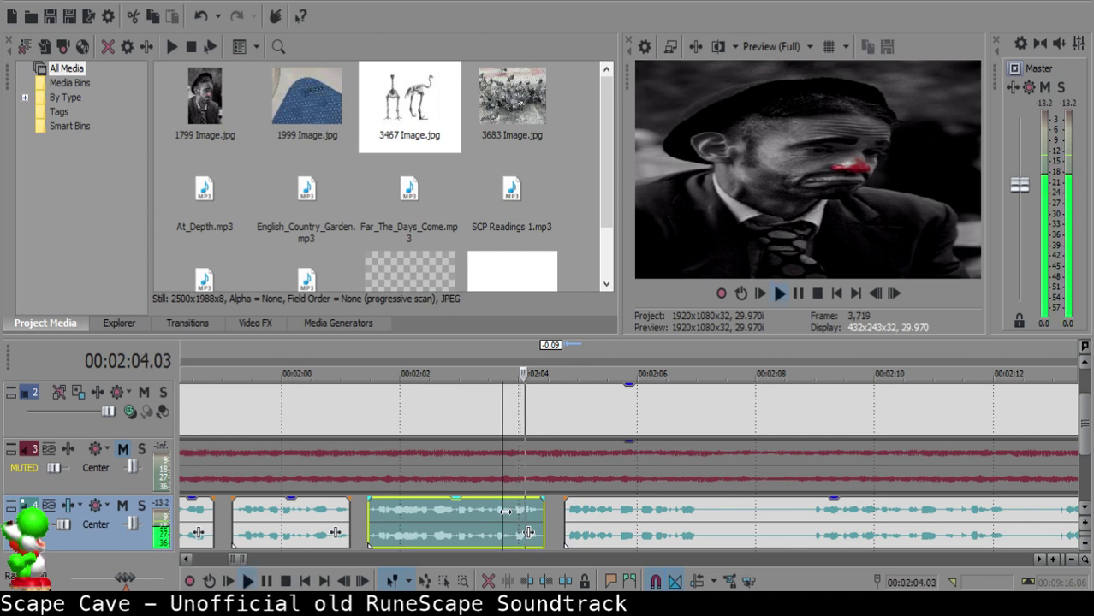
# - Audition the following phrase and split the narration at the start of the pause at about 00:02:07.06
pyautogui.scroll(2, 536, 514)
pyautogui.scroll(-4, 654, 517)
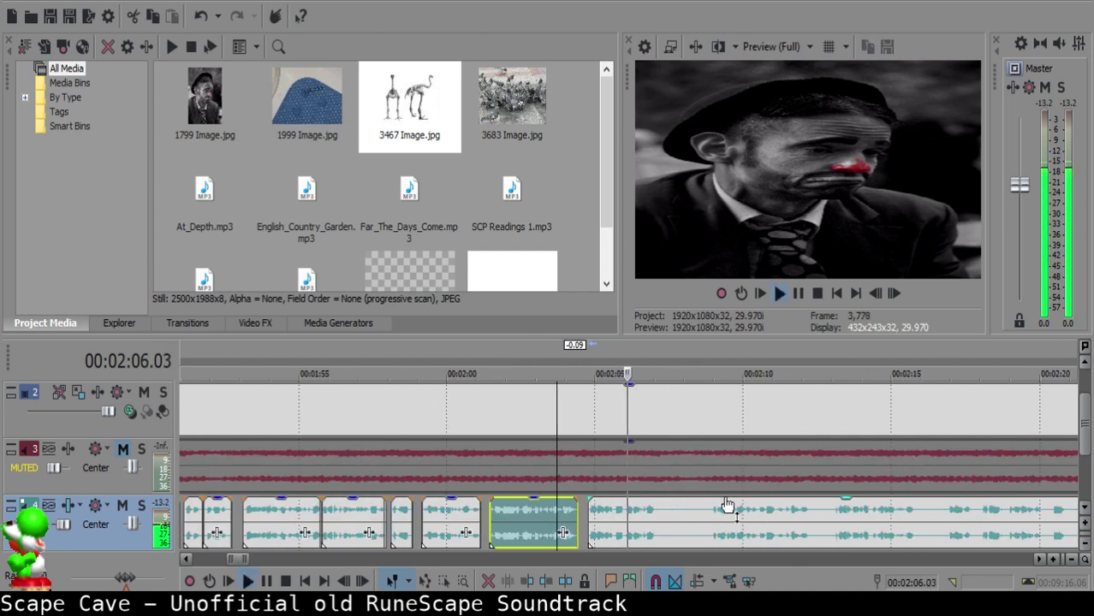
pyautogui.scroll(5, 659, 512)
pyautogui.press('Return')
pyautogui.click(657, 511)
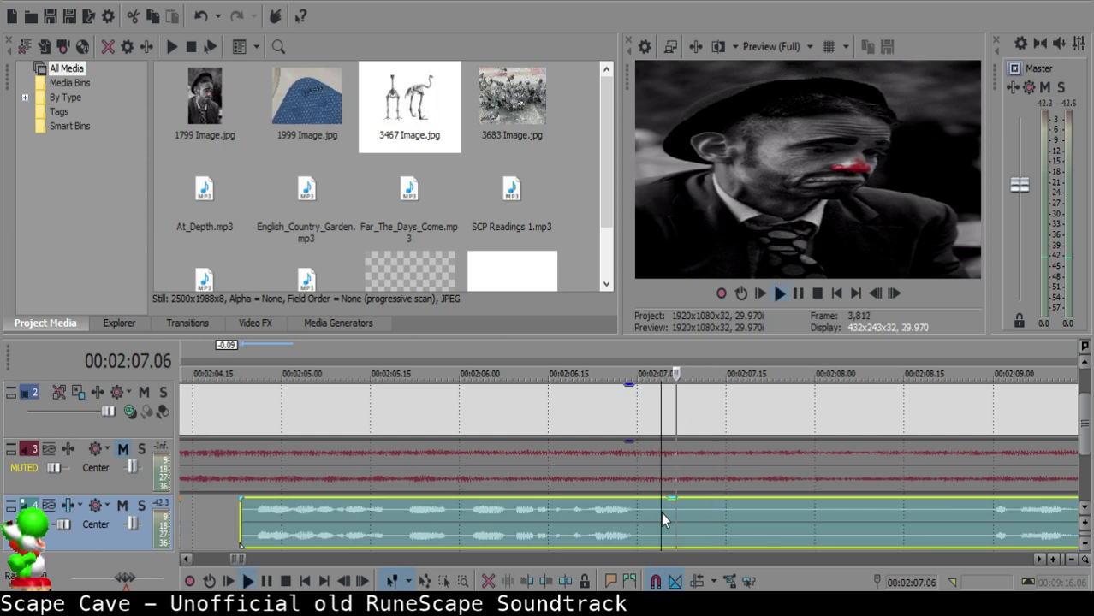
pyautogui.press('space')
pyautogui.press('space')
pyautogui.press('space')
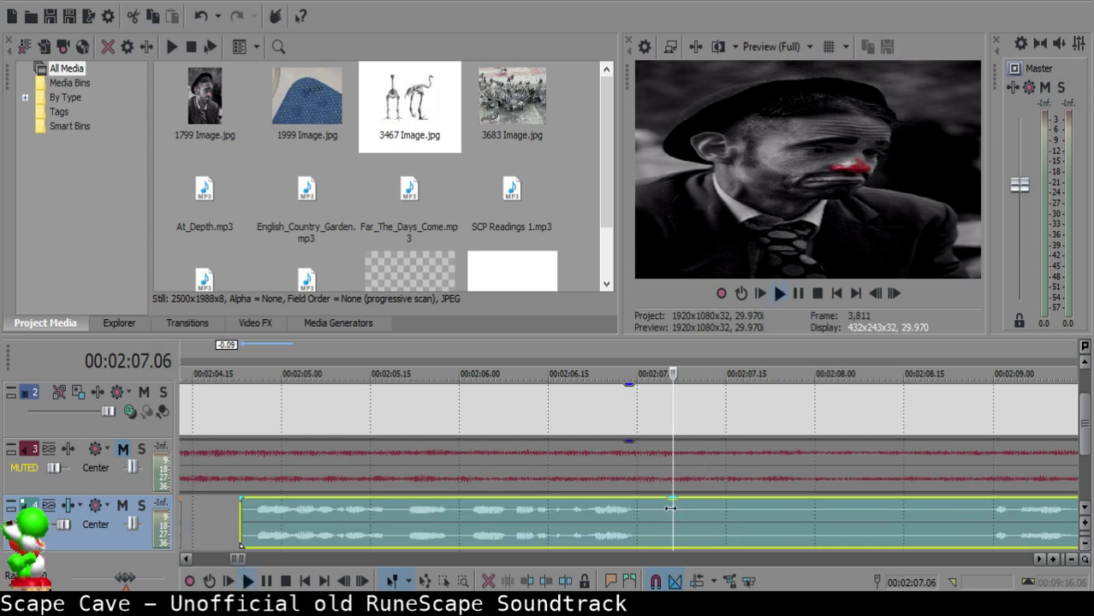
pyautogui.press('space')
pyautogui.press('s')
# - Audition the speech after the pause and split the narration at 00:02:08.26, before the phrase starts
pyautogui.click(985, 518)
pyautogui.scroll(-4, 984, 516)
pyautogui.press('space')
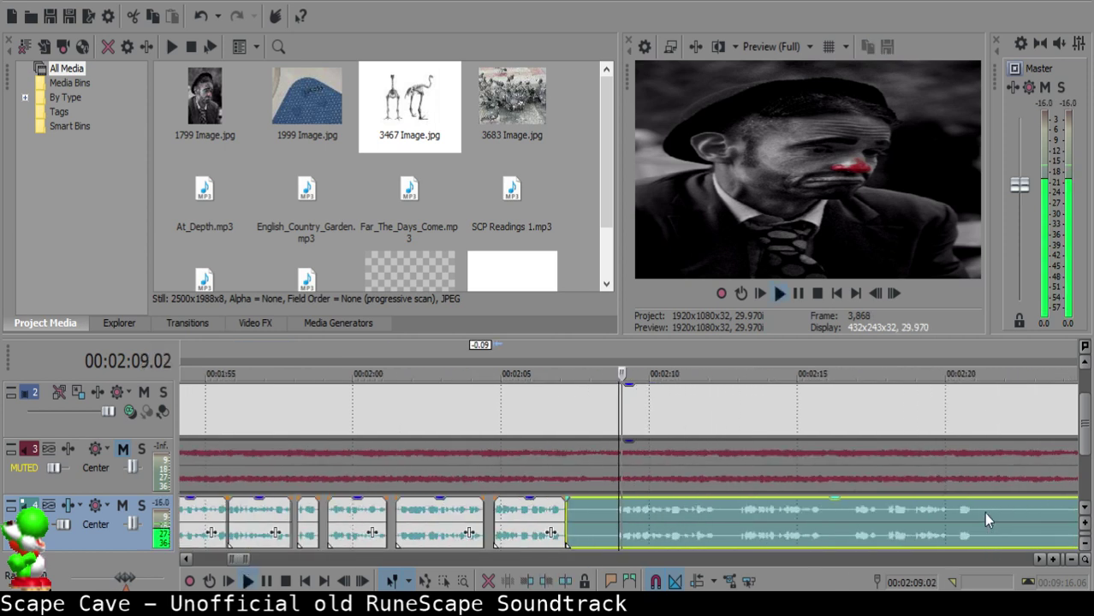
pyautogui.click(743, 524)
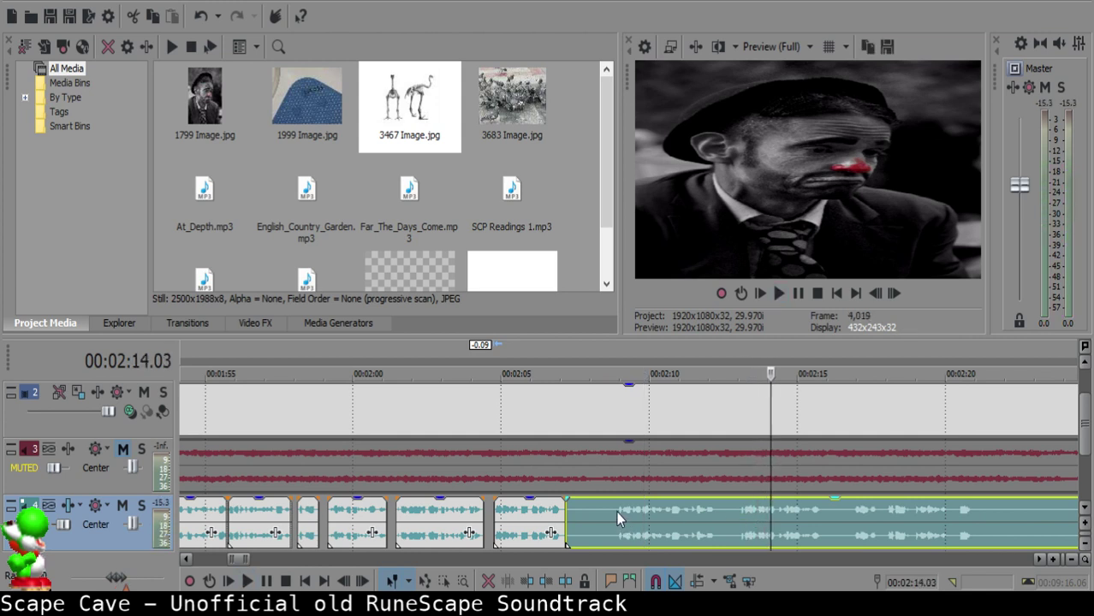
pyautogui.click(614, 511)
pyautogui.press('space')
pyautogui.press('s')
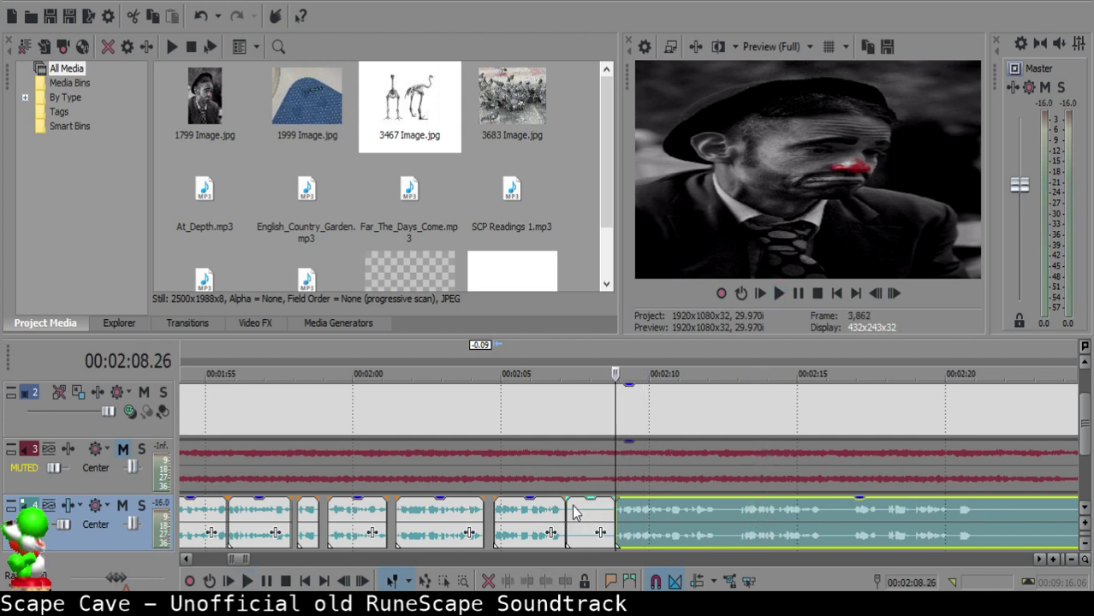
# - Delete the piece between 00:02:07.06 and 00:02:08.26, butt the remaining narration against the previous clip, and play the join
pyautogui.click(573, 511)
pyautogui.scroll(3, 802, 517)
pyautogui.press('Delete')
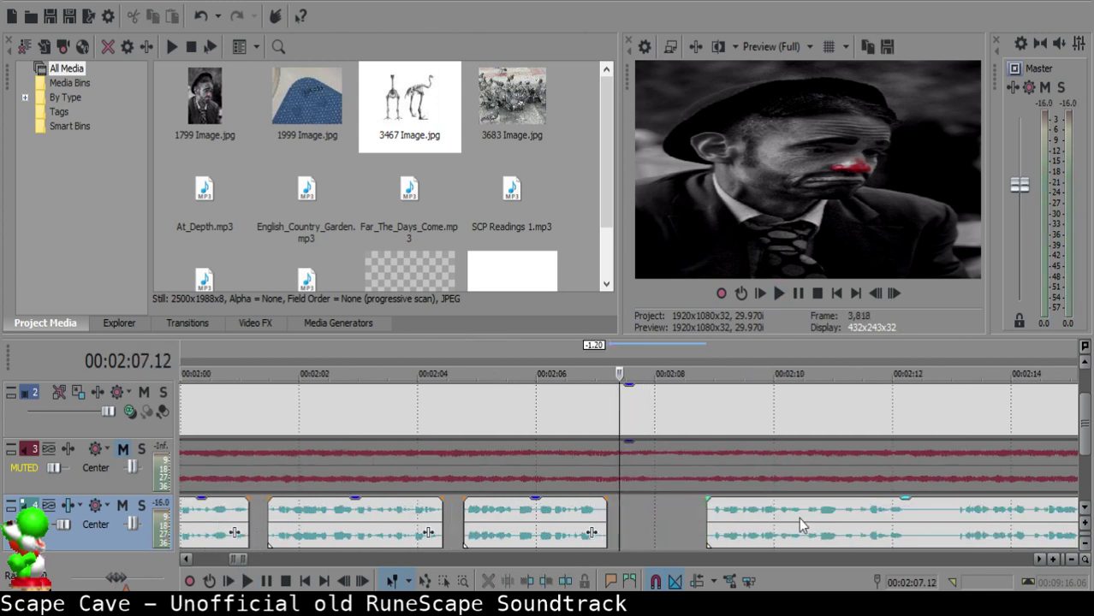
pyautogui.moveTo(799, 518); pyautogui.dragTo(688, 515)
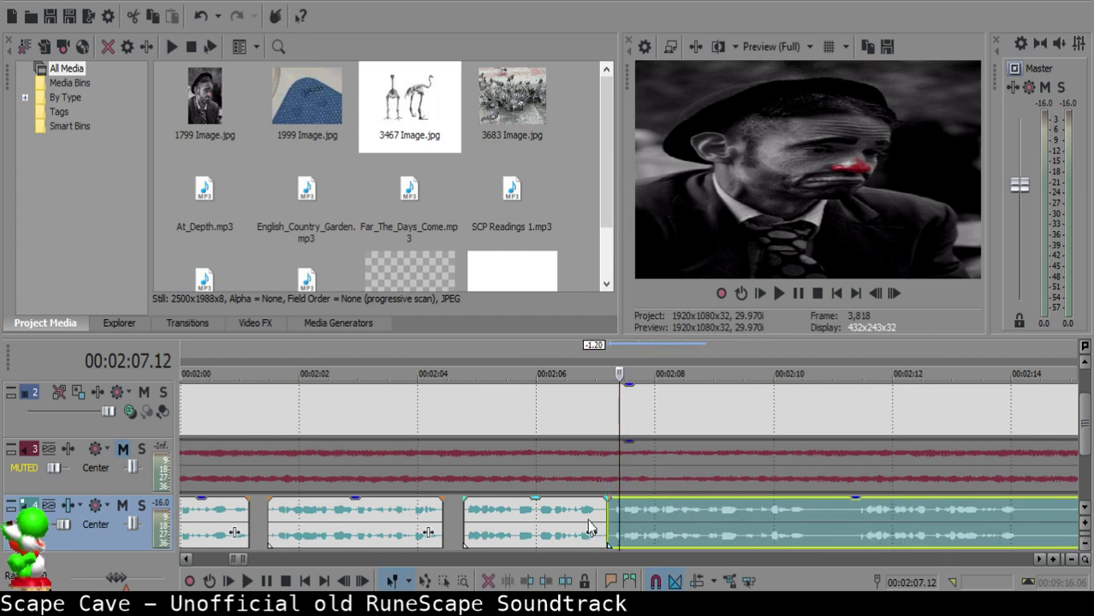
pyautogui.click(583, 513)
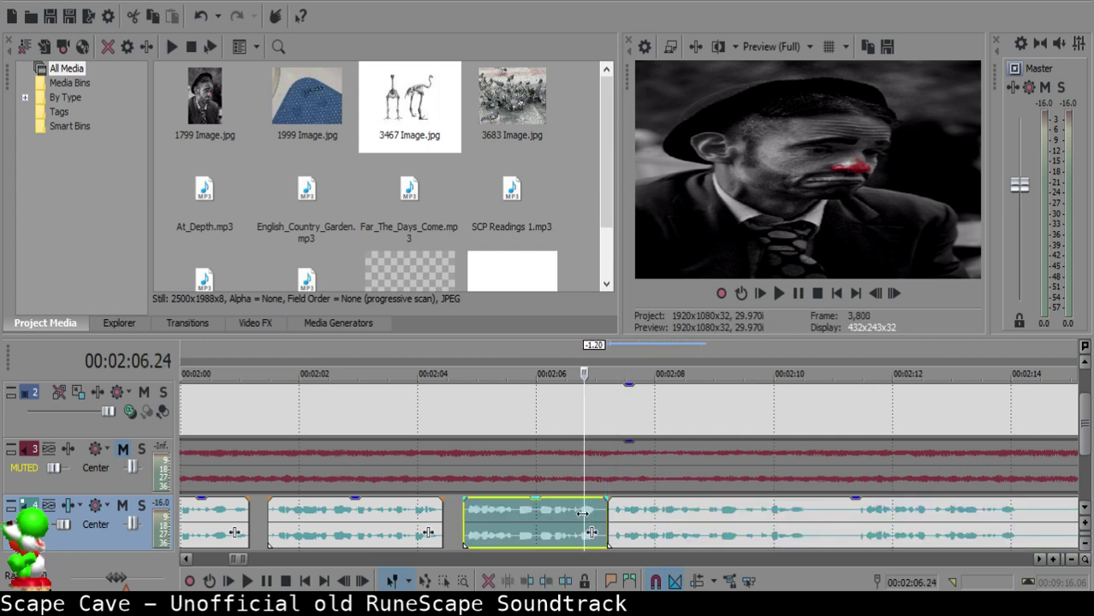
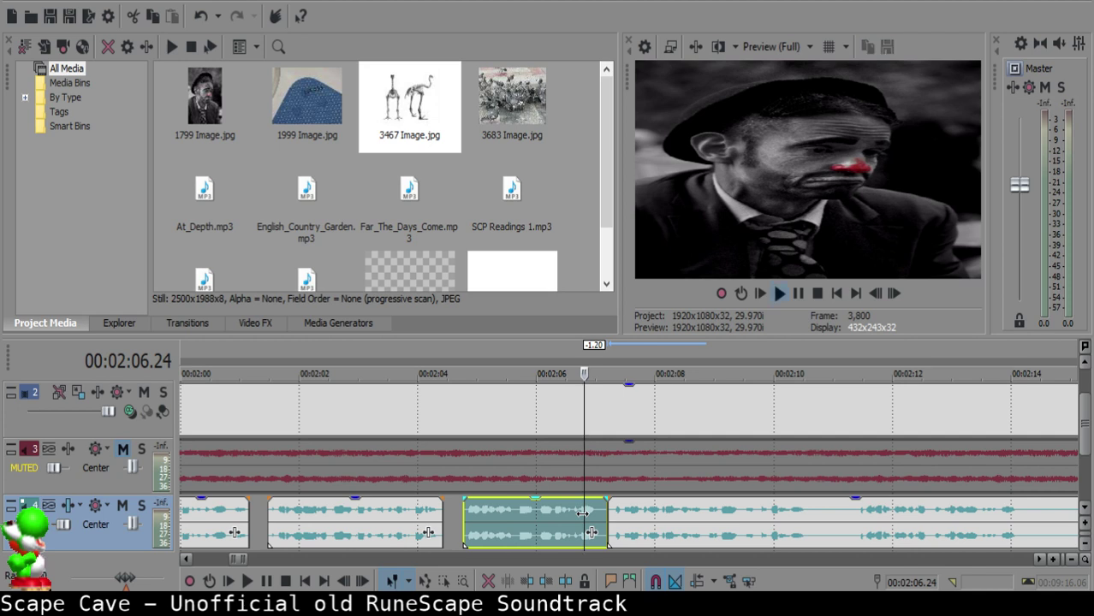
pyautogui.press('space')
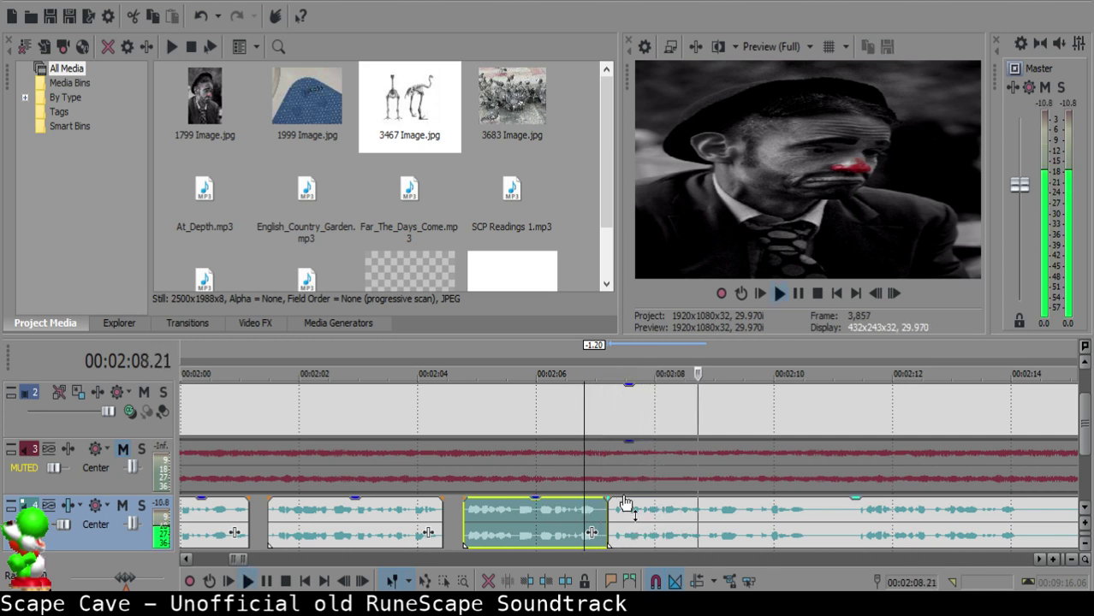
# - Replay the join at about 00:02:07.06 and the speech after it to check the flow
pyautogui.scroll(-1, 628, 507)
pyautogui.scroll(3, 445, 516)
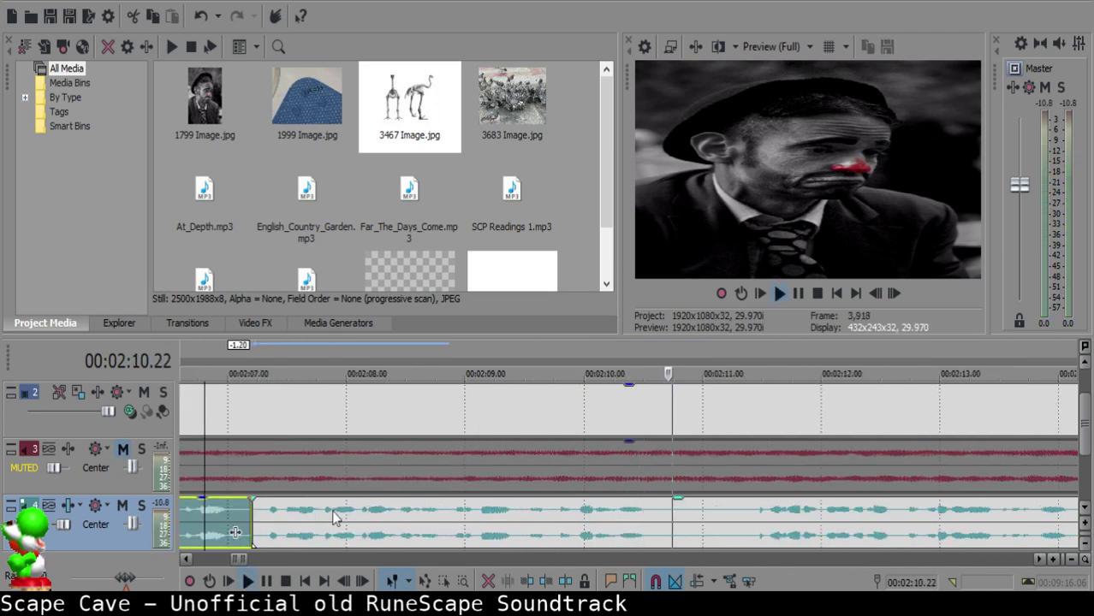
pyautogui.click(240, 512)
pyautogui.press('space')
pyautogui.press('space')
pyautogui.click(382, 520)
pyautogui.press('space')
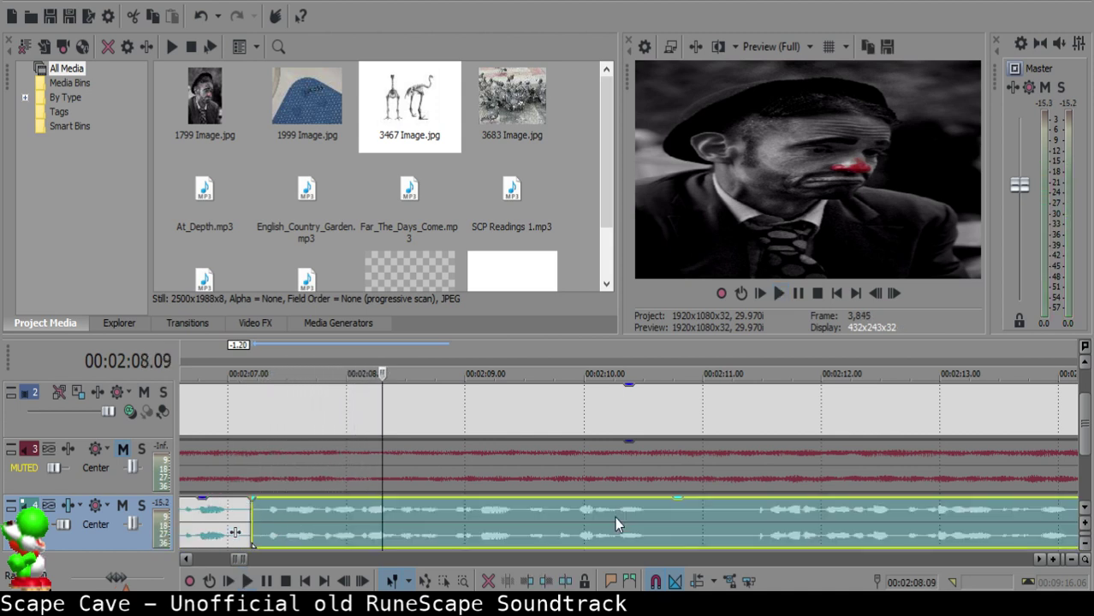
# - Audition the end of the phrase and split the narration at both ends of the pause, at about 00:02:10.17 and 00:02:11.04
pyautogui.click(615, 517)
pyautogui.press('space')
pyautogui.press('space')
pyautogui.click(647, 512)
pyautogui.press('space')
pyautogui.press('space')
pyautogui.click(651, 510)
pyautogui.press('space')
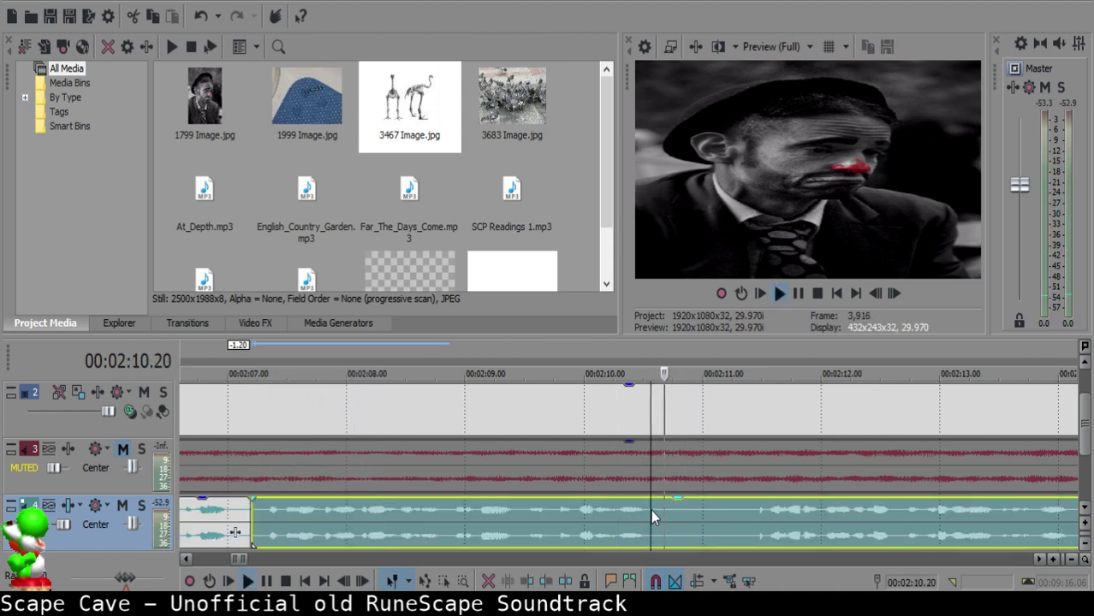
pyautogui.press('space')
pyautogui.press('s')
pyautogui.press('Return')
pyautogui.press('s')
# - Delete the silence between 00:02:10.17 and 00:02:11.04 and give the preceding clip's end a short fade-out, playing it back
pyautogui.click(685, 520)
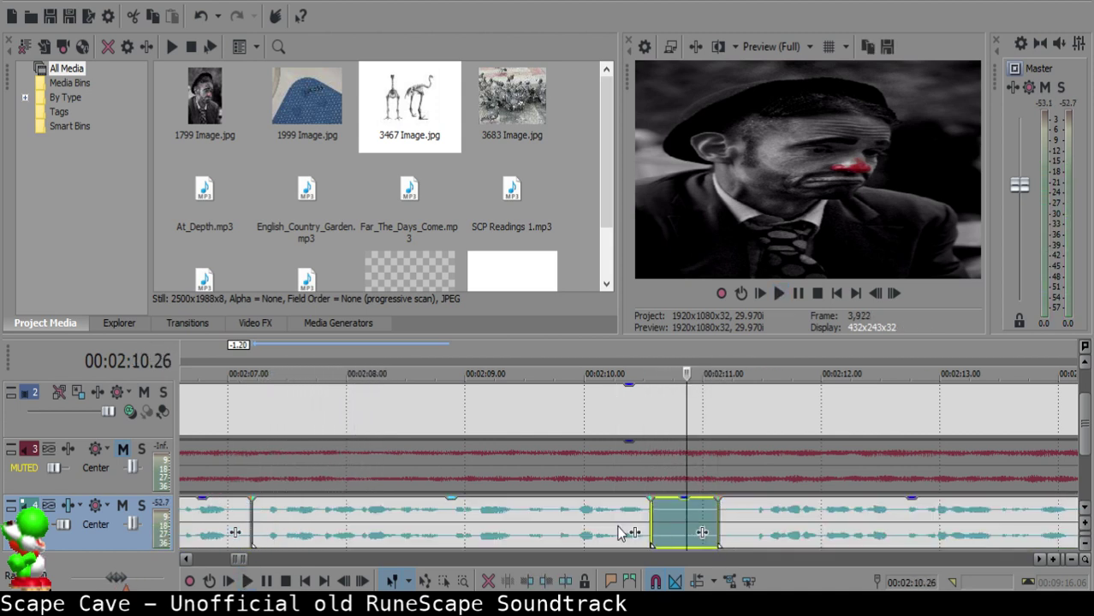
pyautogui.press('Delete')
pyautogui.click(572, 524)
pyautogui.press('space')
pyautogui.press('Return')
pyautogui.moveTo(654, 495); pyautogui.dragTo(650, 497)
pyautogui.click(607, 515)
pyautogui.press('space')
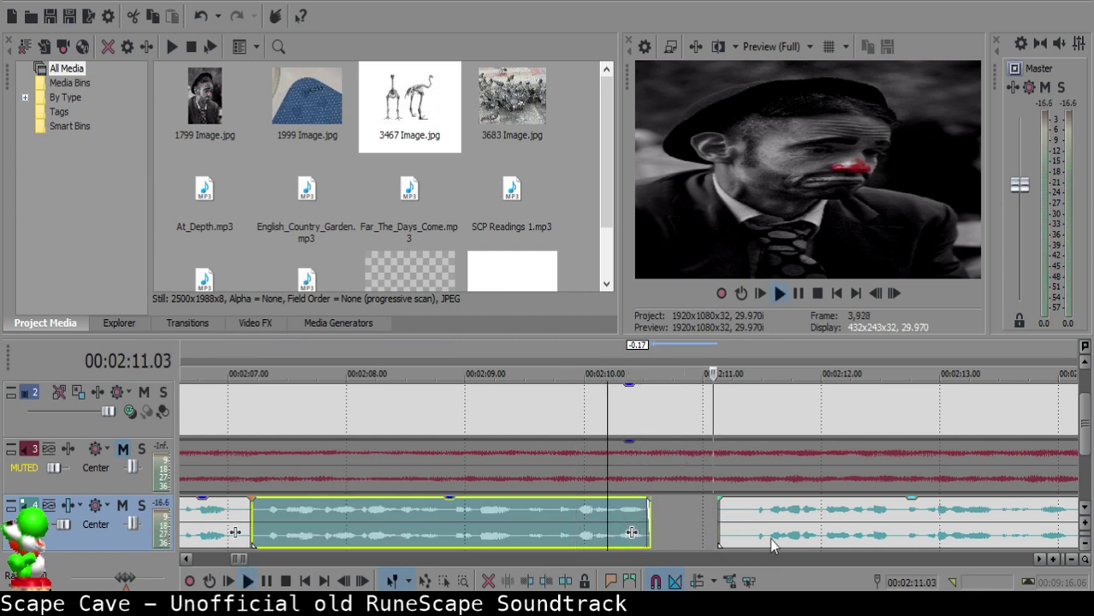
# - Audition the next clip, move the remaining narration earlier to 00:02:11.00, and play across the gap
pyautogui.click(882, 531)
pyautogui.scroll(-3, 882, 524)
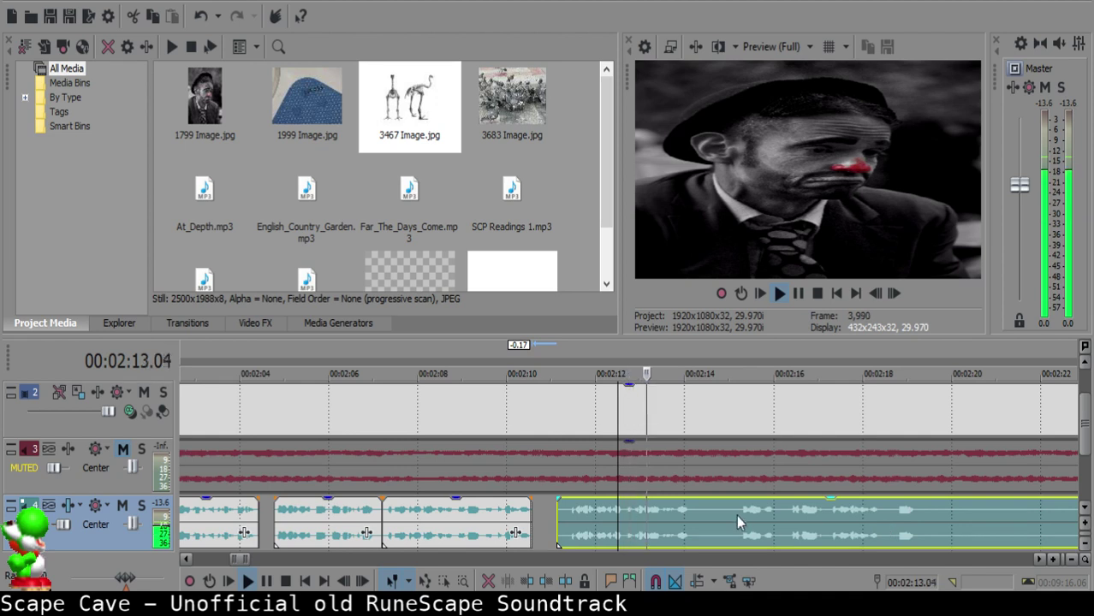
pyautogui.click(559, 509)
pyautogui.moveTo(580, 520); pyautogui.dragTo(568, 512)
pyautogui.click(552, 512)
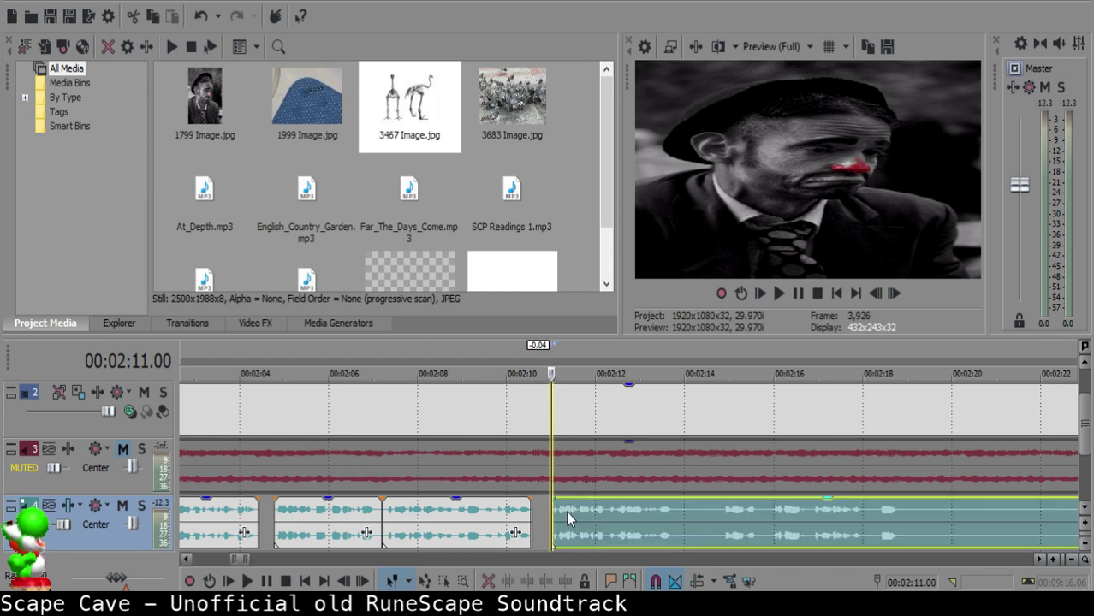
pyautogui.click(489, 524)
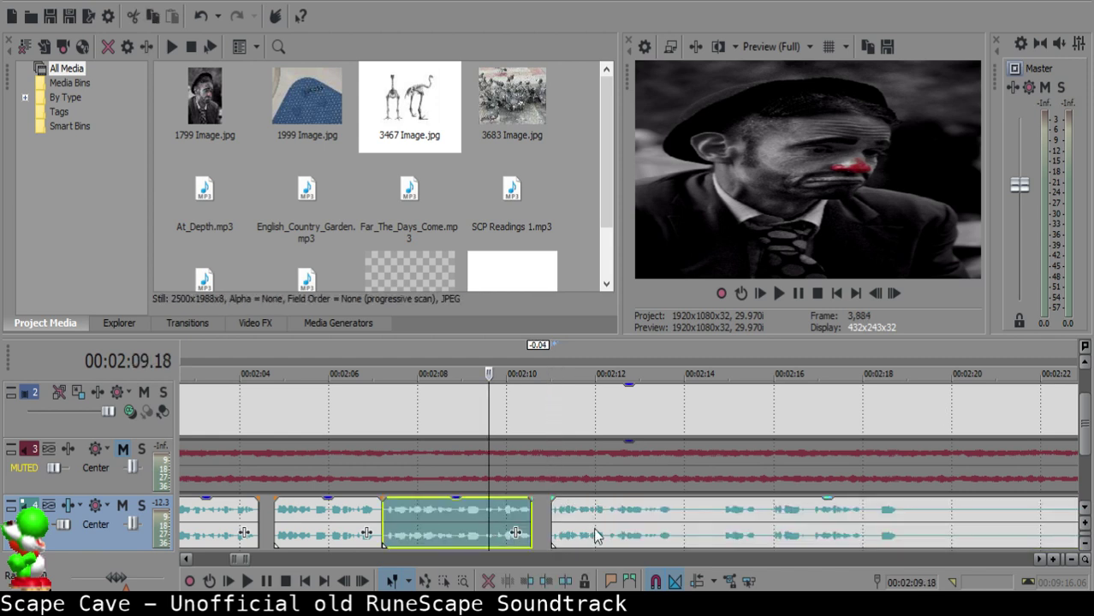
pyautogui.press('space')
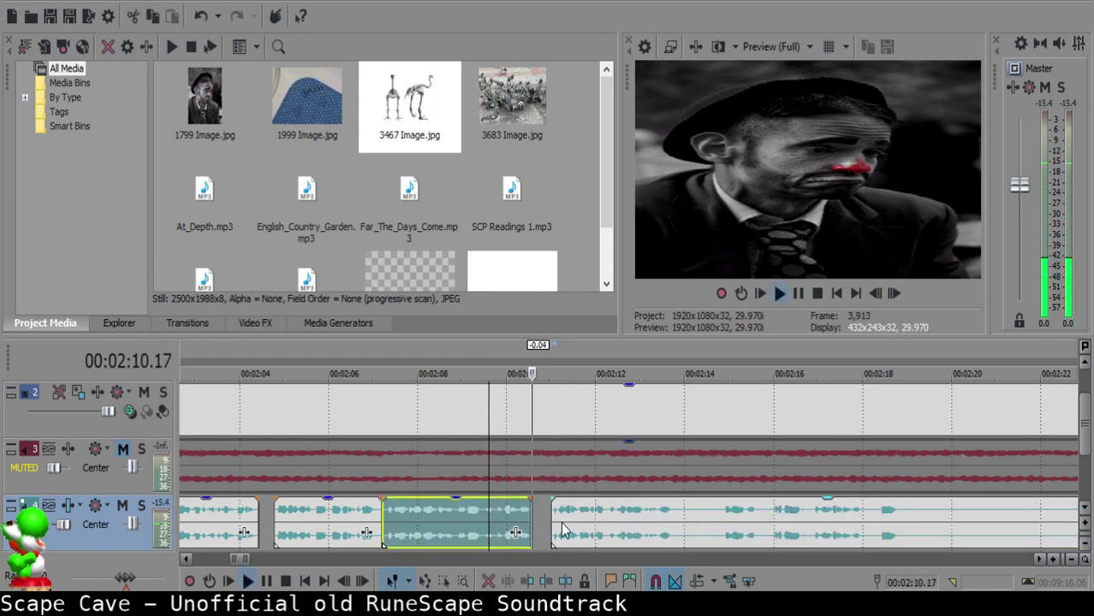
# - Tighten the gap further by moving the remaining narration to 00:02:10.28, and play from the preceding clip
pyautogui.scroll(3, 646, 520)
pyautogui.click(635, 520)
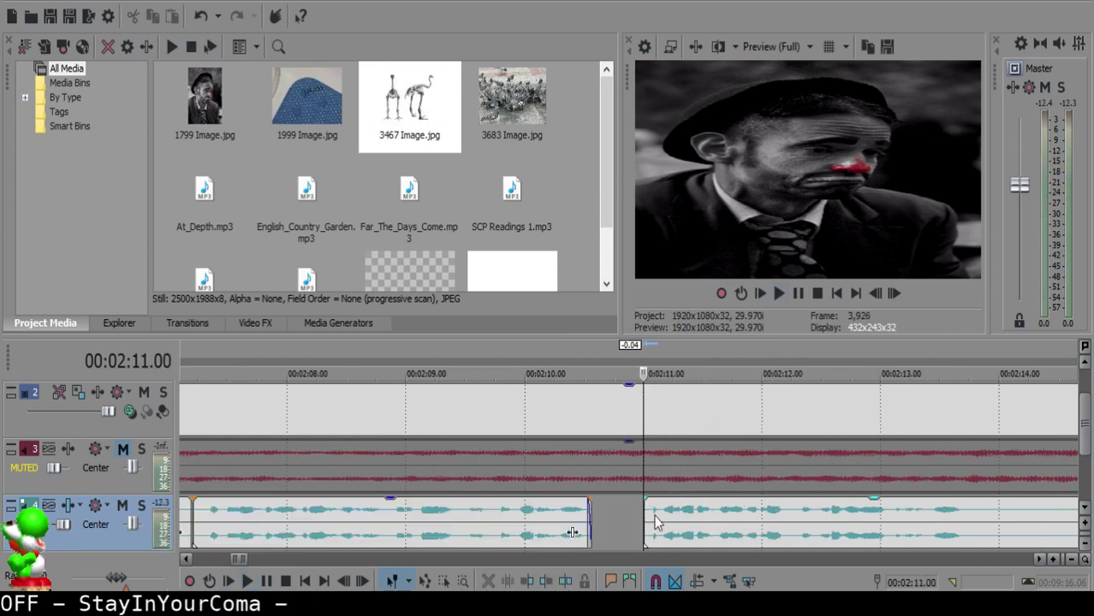
pyautogui.press('space')
pyautogui.moveTo(681, 519); pyautogui.dragTo(675, 520)
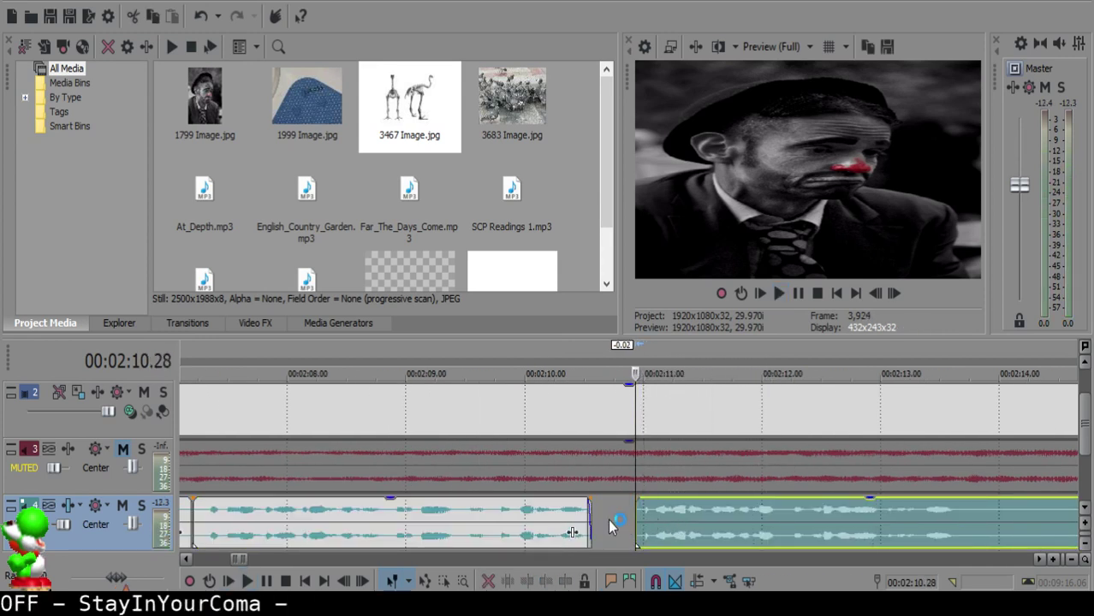
pyautogui.click(473, 521)
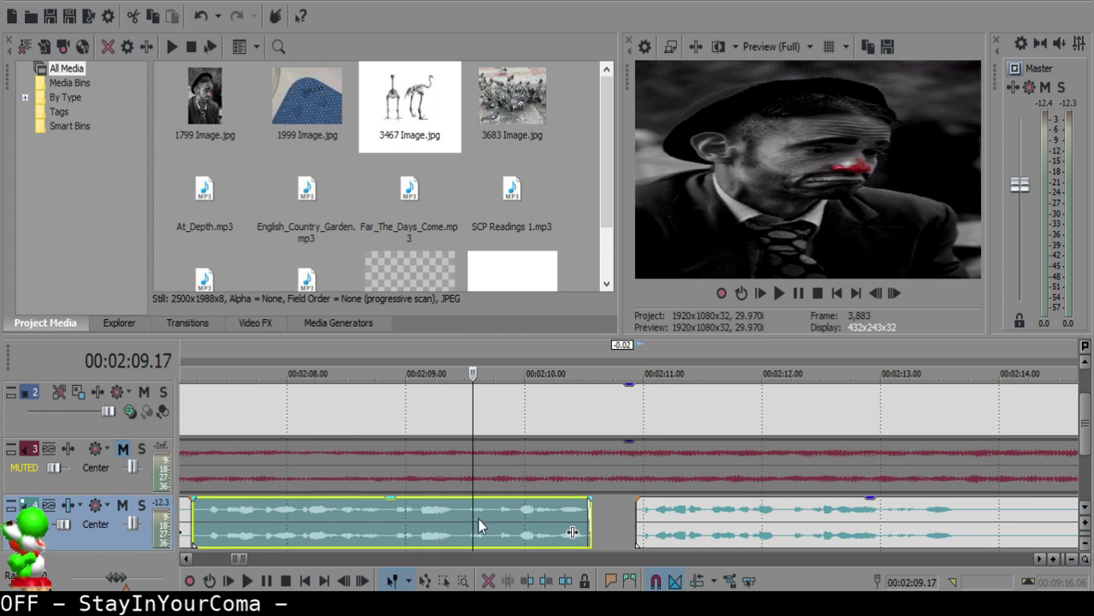
pyautogui.press('space')
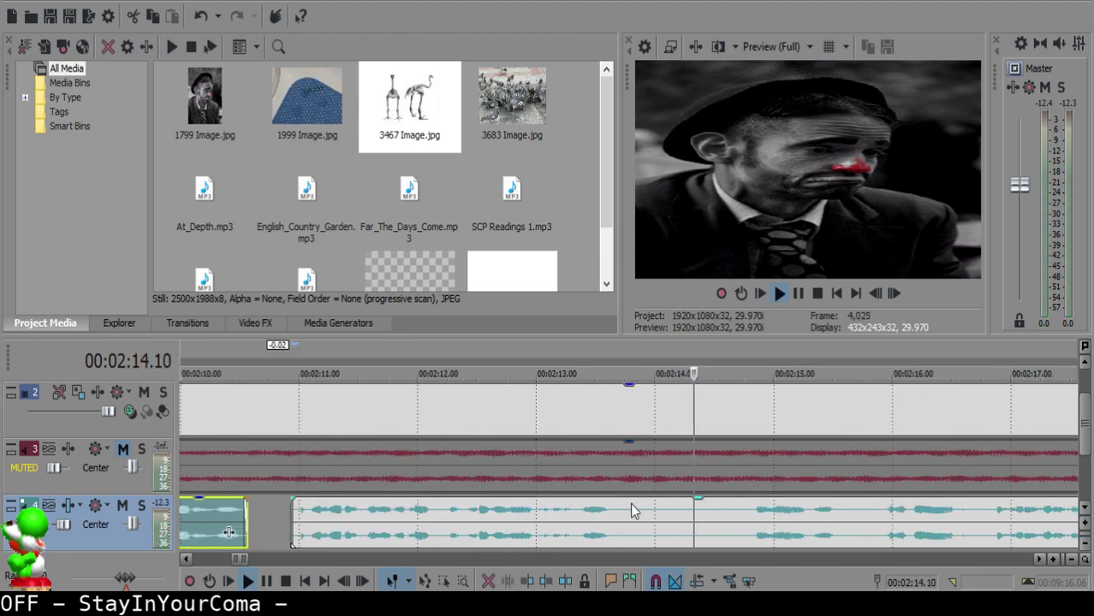
# - Split the narration at both ends of the next pause, at 00:02:13.25 and about 00:02:14.23
pyautogui.click(630, 504)
pyautogui.press('space')
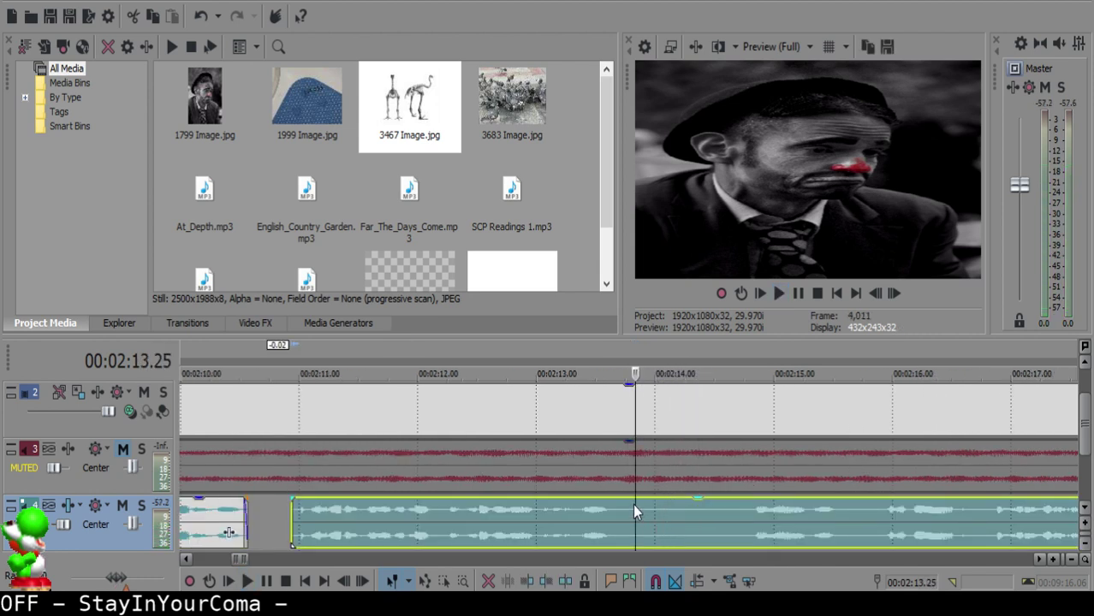
pyautogui.press('s')
pyautogui.click(743, 520)
pyautogui.press('space')
pyautogui.scroll(-1, 742, 520)
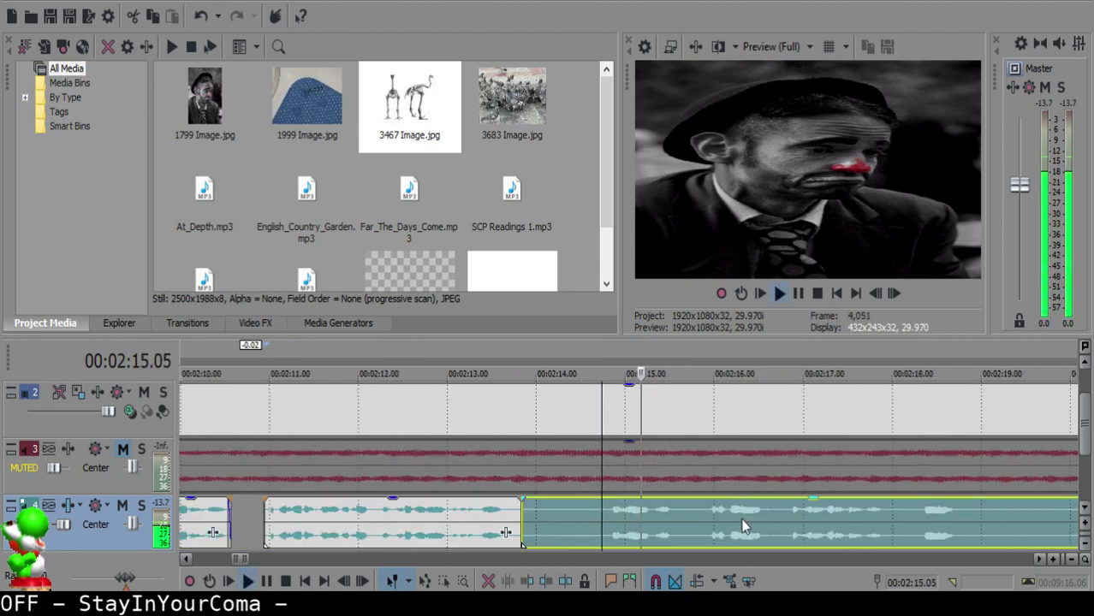
pyautogui.press('space')
pyautogui.press('s')
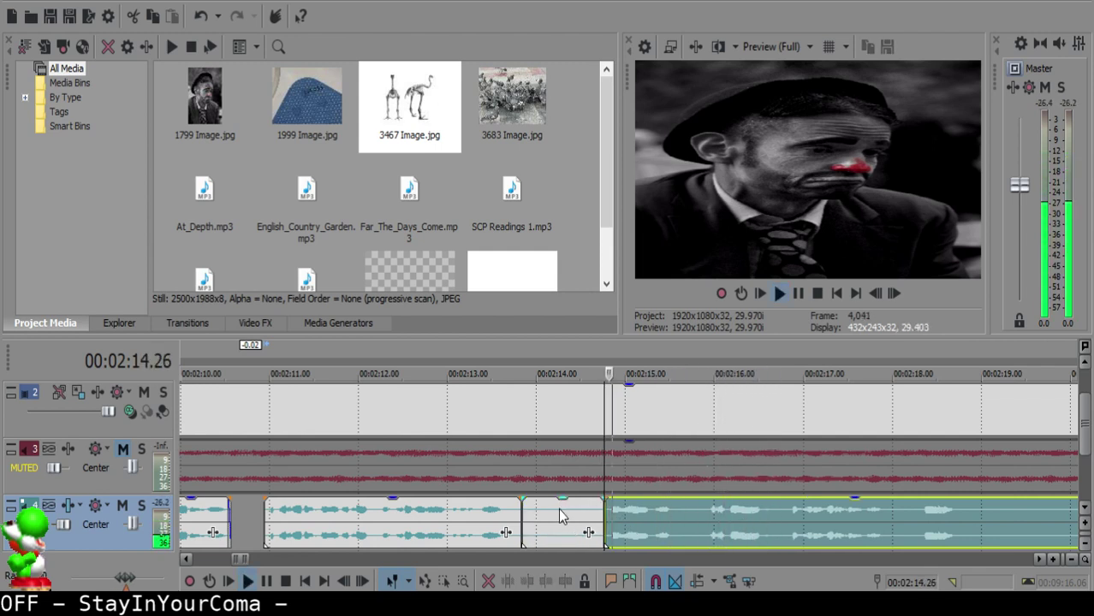
# - Delete the piece between 00:02:13.25 and 00:02:14.23, move the remaining narration earlier to 00:02:14.05, and play the join
pyautogui.click(551, 504)
pyautogui.press('space')
pyautogui.press('Delete')
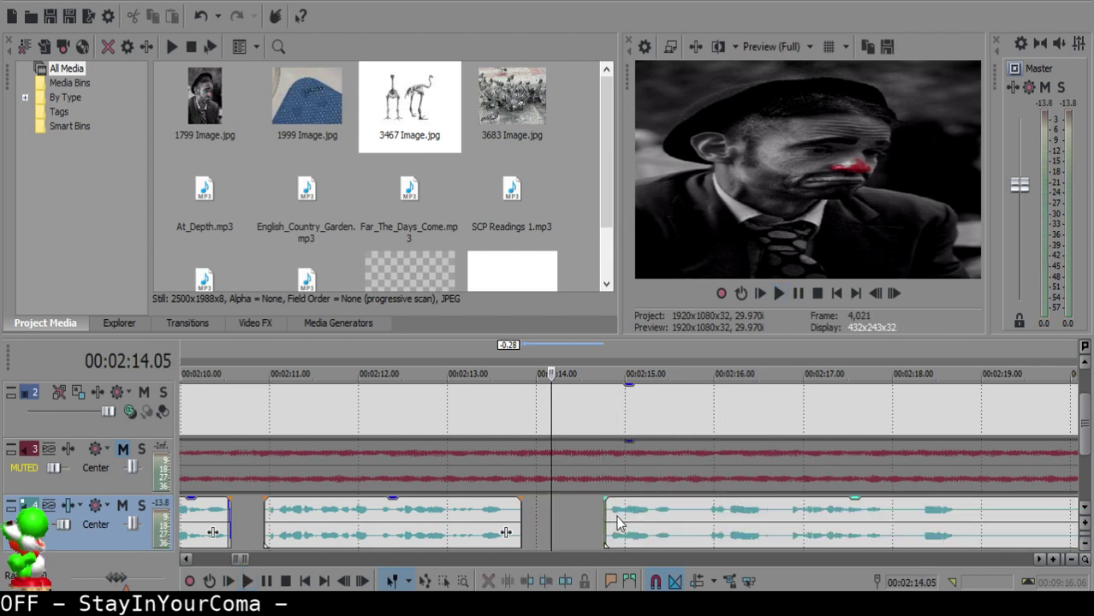
pyautogui.moveTo(619, 523); pyautogui.dragTo(560, 505)
pyautogui.click(492, 511)
pyautogui.press('space')
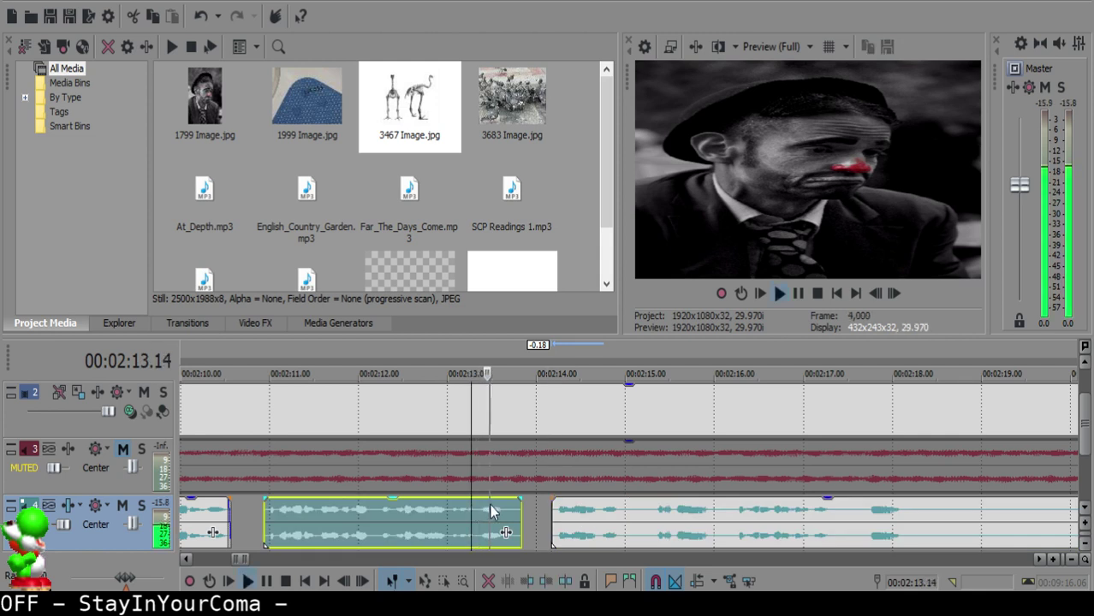
# - Cut the tail off the clip at about 00:02:13.20, play from within it, and add a one-frame fade-out at its end
pyautogui.scroll(1, 492, 511)
pyautogui.click(596, 510)
pyautogui.click(602, 508)
pyautogui.press('Return')
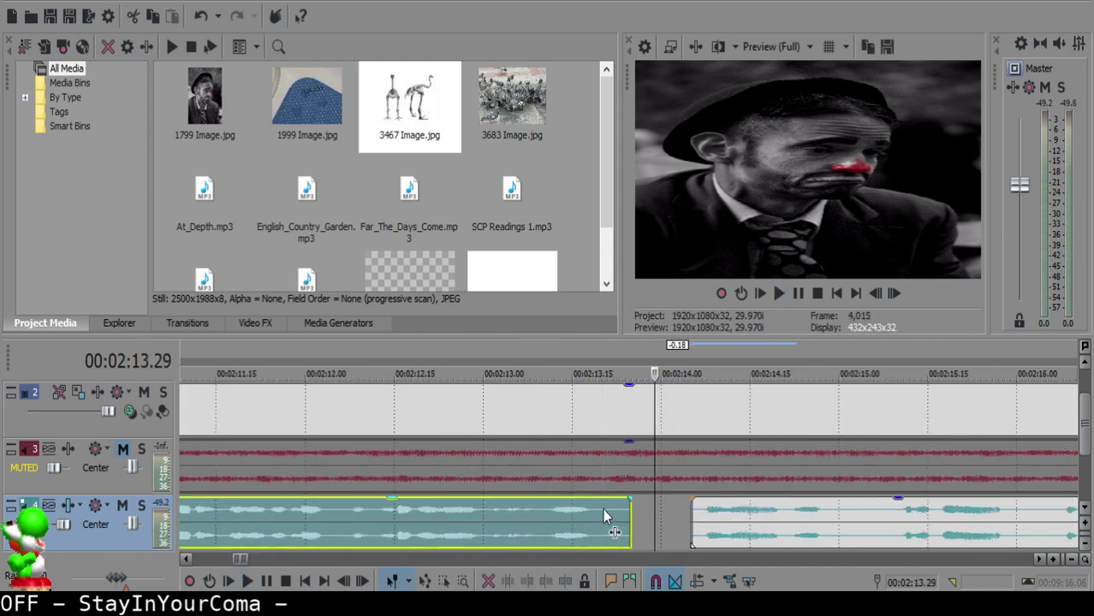
pyautogui.click(603, 509)
pyautogui.press('s')
pyautogui.press('Delete')
pyautogui.click(538, 526)
pyautogui.press('space')
pyautogui.moveTo(606, 499); pyautogui.dragTo(602, 498)
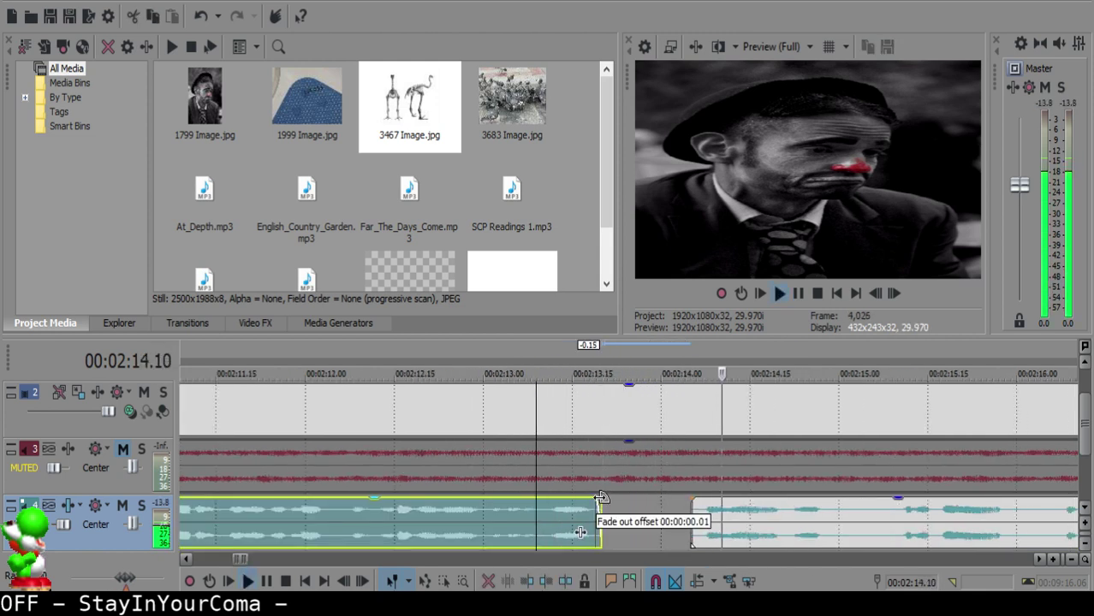
# - Adjust the start of the remaining narration to 00:02:14.06, playing across the gap to check the timing
pyautogui.moveTo(700, 512); pyautogui.dragTo(712, 513)
pyautogui.click(432, 520)
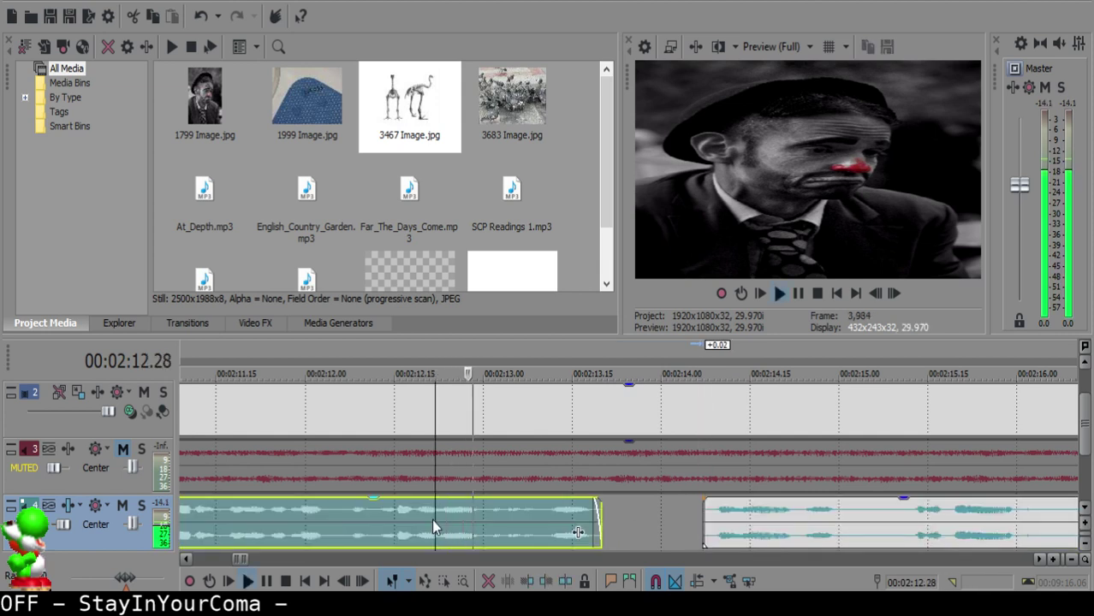
pyautogui.click(693, 510)
pyautogui.click(710, 510)
pyautogui.moveTo(709, 510); pyautogui.dragTo(702, 511)
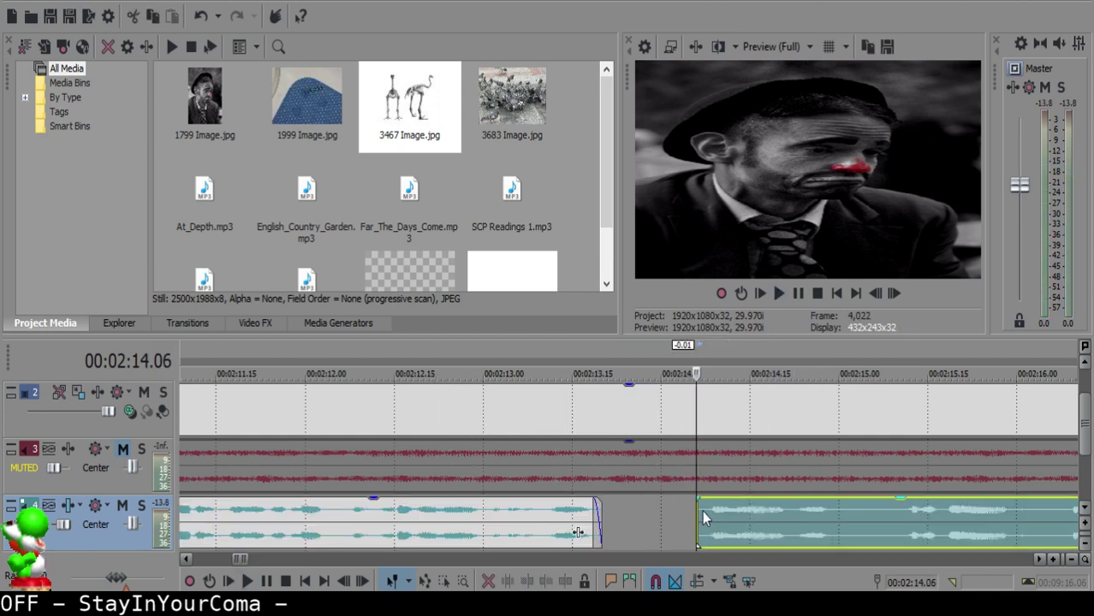
pyautogui.click(448, 511)
pyautogui.press('space')
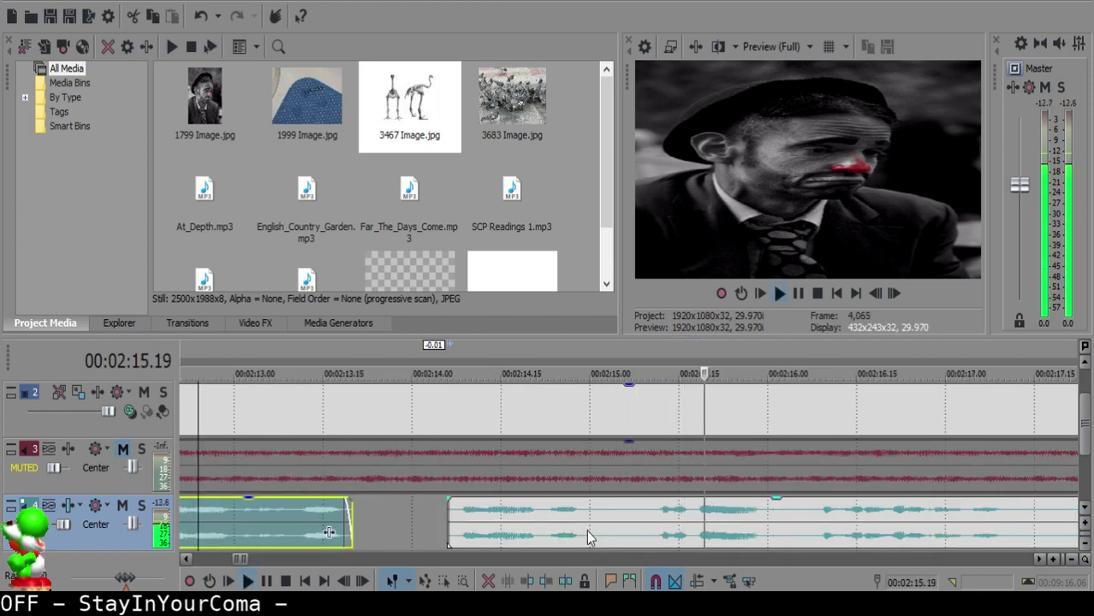
# - Split the narration at both ends of the next pause, at about 00:02:15.00 and 00:02:15.10, auditioning the audio around it
pyautogui.click(589, 529)
pyautogui.press('space')
pyautogui.press('s')
pyautogui.click(732, 529)
pyautogui.press('space')
pyautogui.scroll(-1, 559, 529)
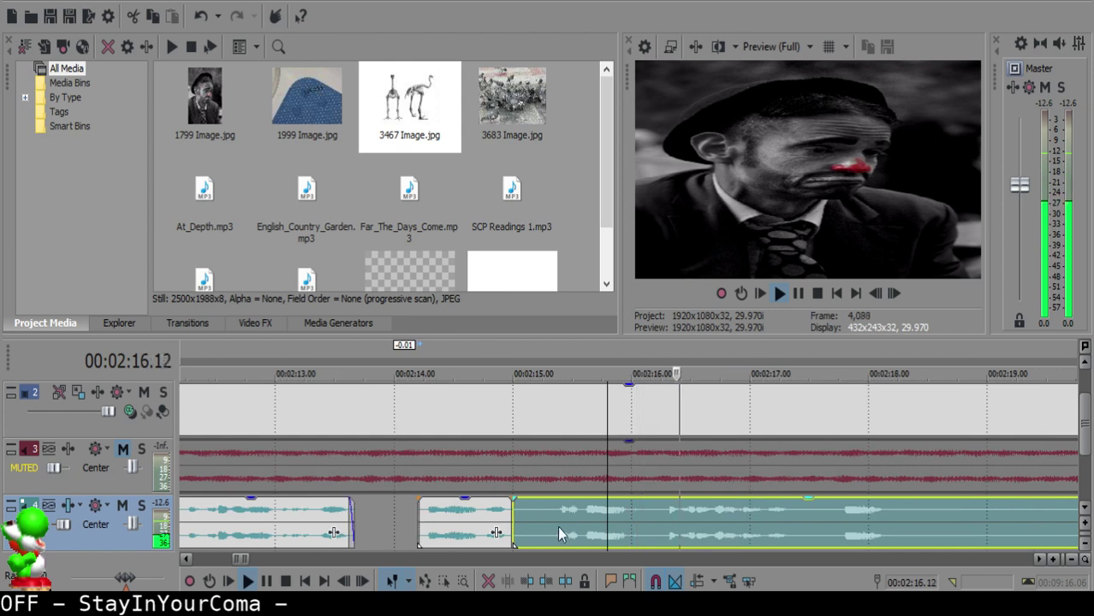
pyautogui.press('space')
pyautogui.click(550, 518)
pyautogui.press('space')
pyautogui.press('space')
pyautogui.click(550, 519)
pyautogui.press('s')
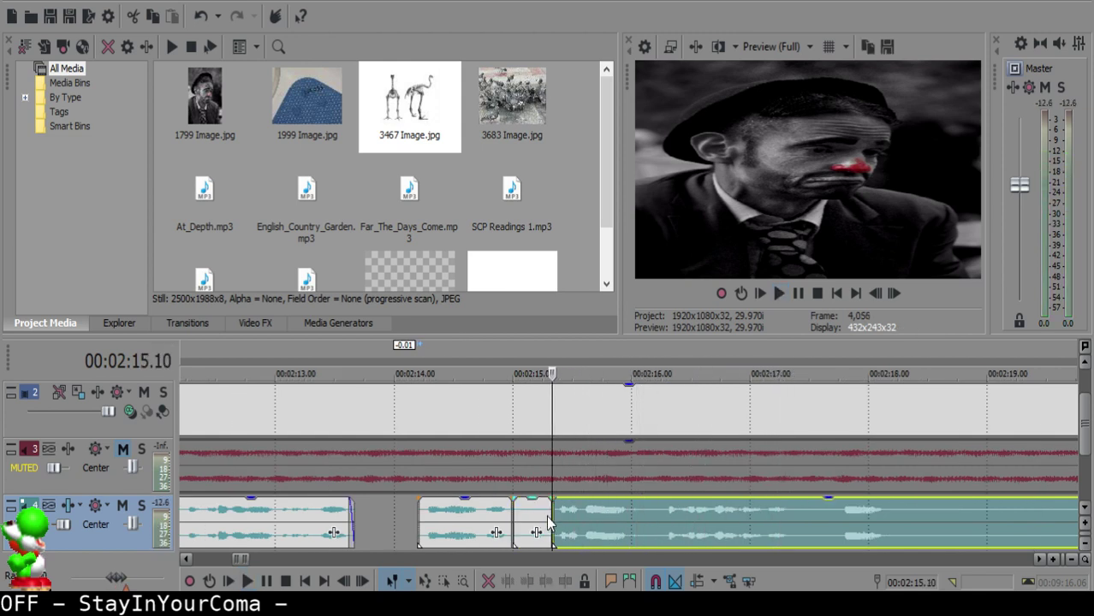
# - Delete the piece between 00:02:15.00 and 00:02:15.10, move the remaining narration earlier to about 00:02:15.05, and play the join
pyautogui.click(531, 509)
pyautogui.press('Delete')
pyautogui.moveTo(589, 519); pyautogui.dragTo(566, 510)
pyautogui.click(469, 521)
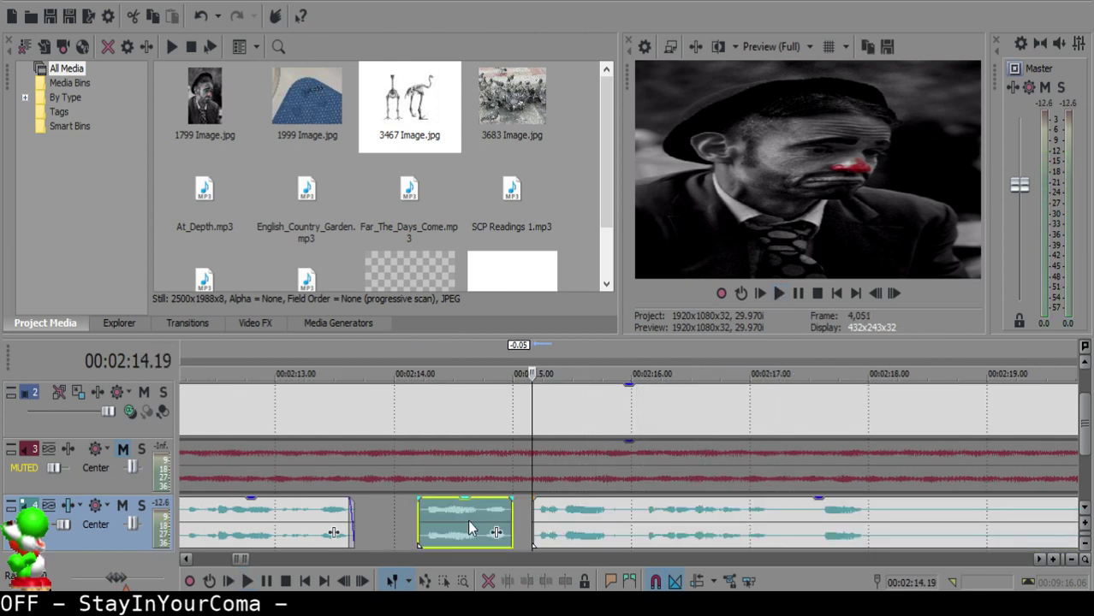
pyautogui.press('space')
pyautogui.scroll(1, 590, 519)
pyautogui.press('space')
# - Tighten the gap by moving the remaining narration to 00:02:15.04, and play from the preceding short clip
pyautogui.click(613, 522)
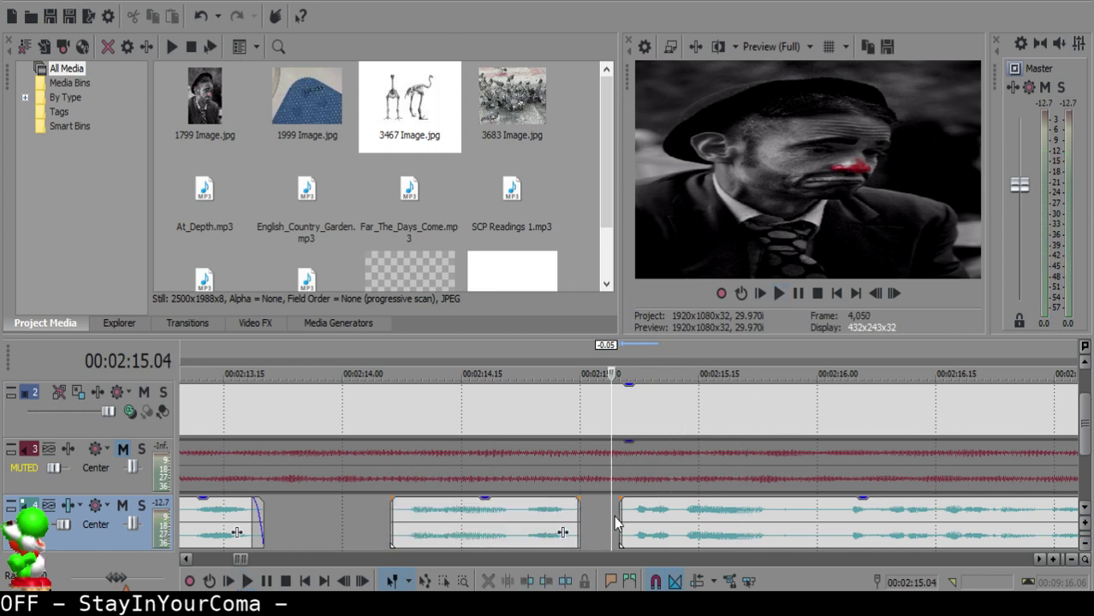
pyautogui.scroll(2, 615, 522)
pyautogui.scroll(-2, 609, 525)
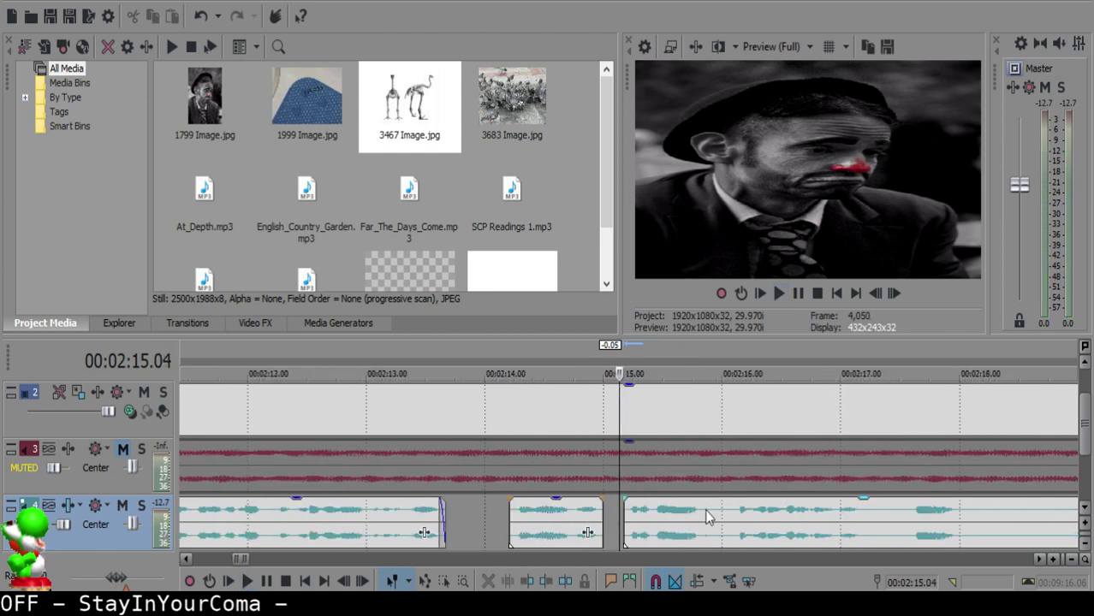
pyautogui.click(708, 516)
pyautogui.click(554, 533)
pyautogui.press('space')
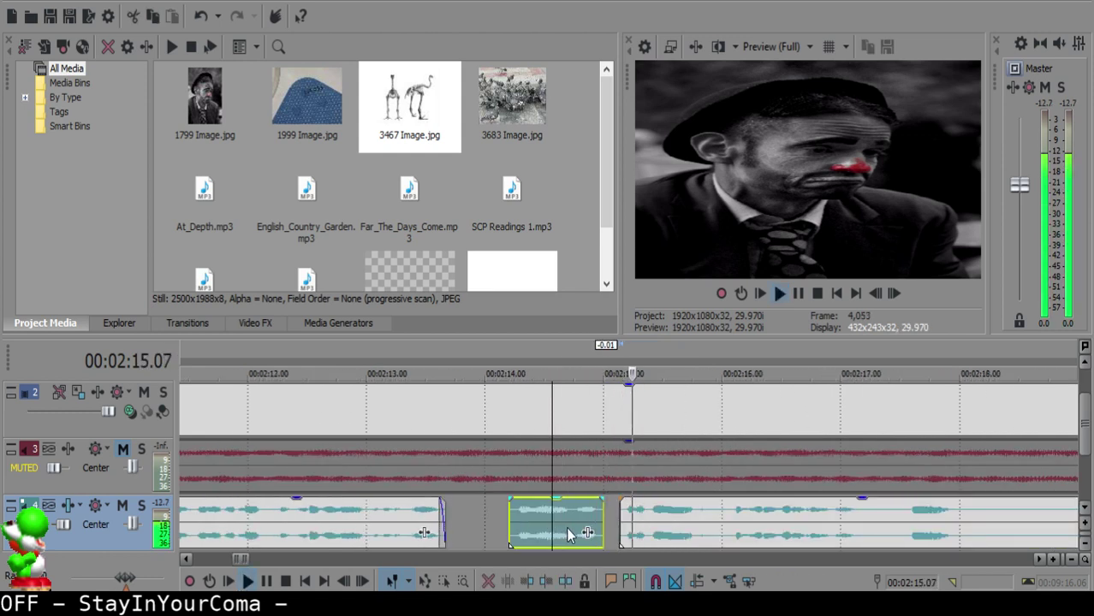
# - Add a short fade-out to the end of the short clip before 00:02:15.00 and play it
pyautogui.press('Return')
pyautogui.moveTo(605, 498); pyautogui.dragTo(599, 498)
pyautogui.click(552, 524)
pyautogui.press('space')
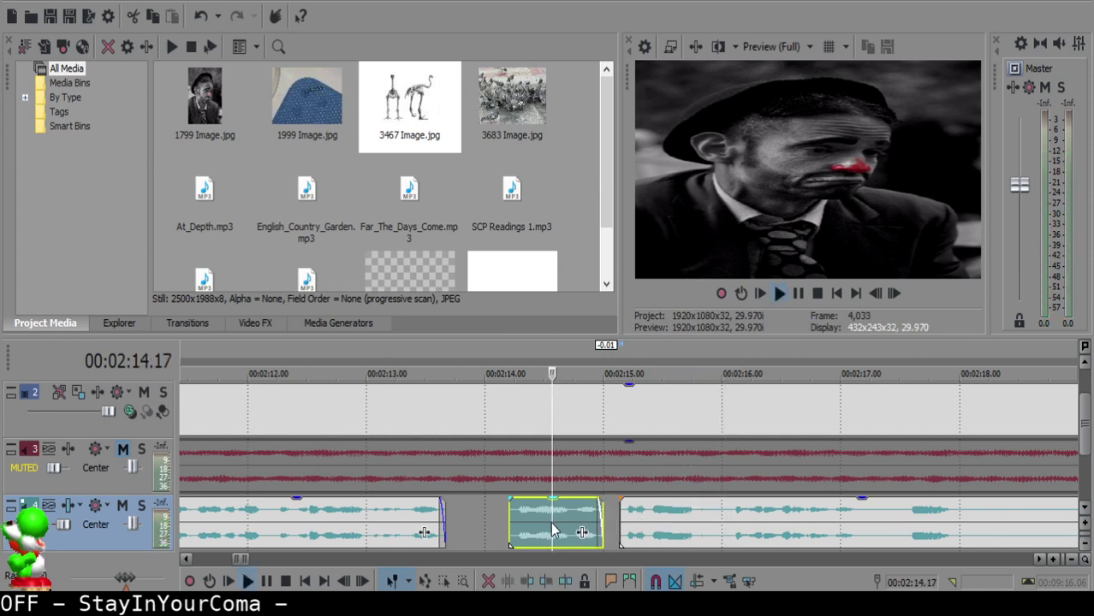
# - Split the narration at both ends of the next pause, at about 00:02:17.05 and 00:02:17.14
pyautogui.scroll(1, 656, 515)
pyautogui.click(656, 515)
pyautogui.press('Return')
pyautogui.click(656, 516)
pyautogui.press('s')
pyautogui.press('space')
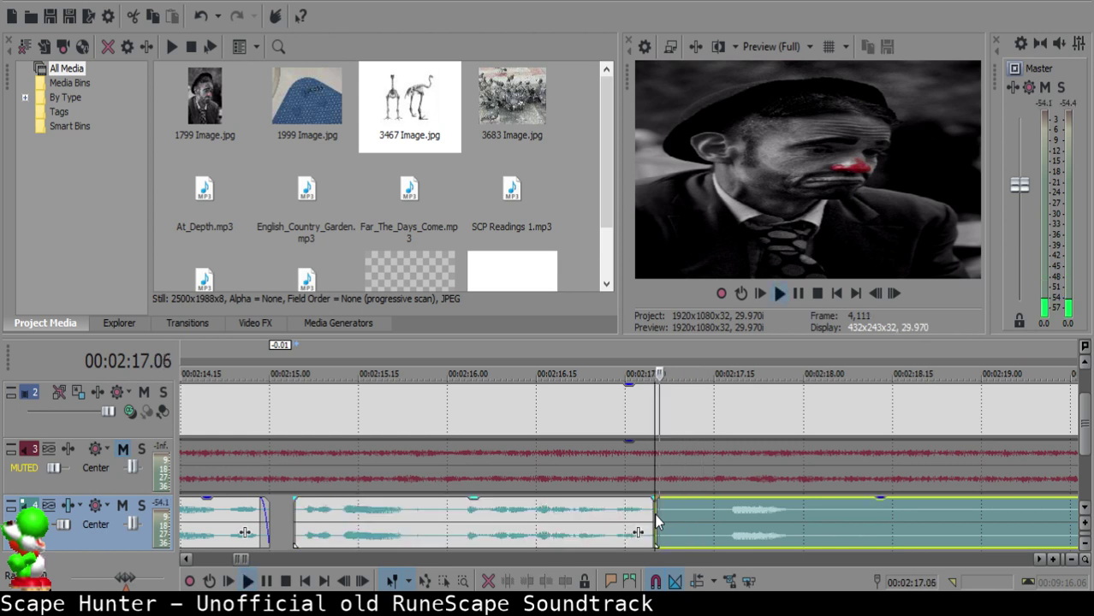
pyautogui.press('Return')
pyautogui.click(709, 512)
pyautogui.press('s')
pyautogui.press('space')
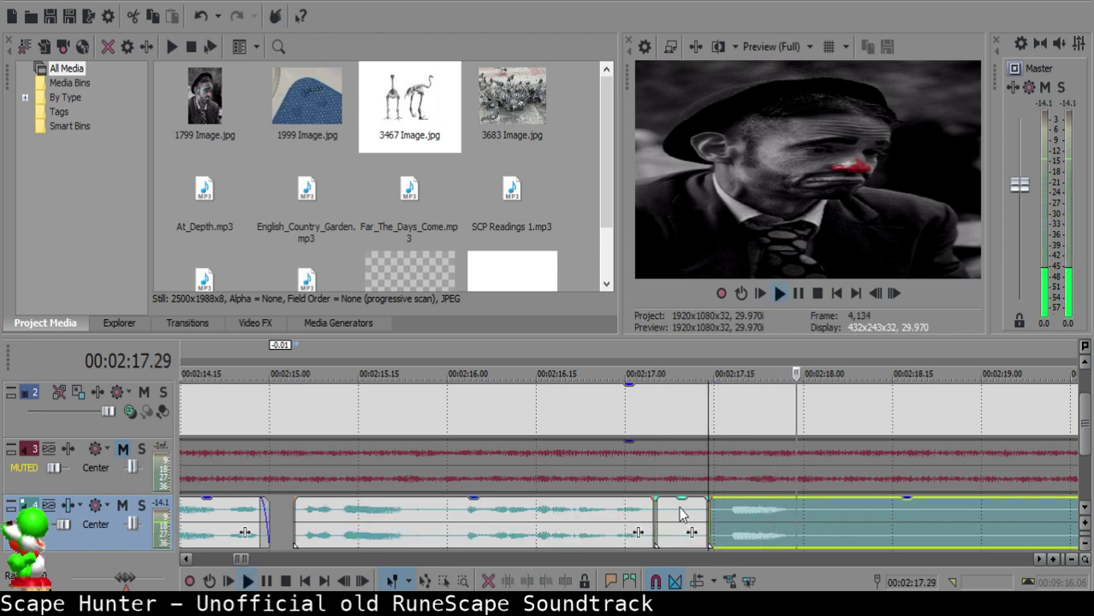
# - Delete the piece between 00:02:17.05 and 00:02:17.14, move the remaining narration earlier to about 00:02:17.08, and play the join
pyautogui.press('Return')
pyautogui.click(673, 507)
pyautogui.press('Delete')
pyautogui.moveTo(748, 515); pyautogui.dragTo(733, 515)
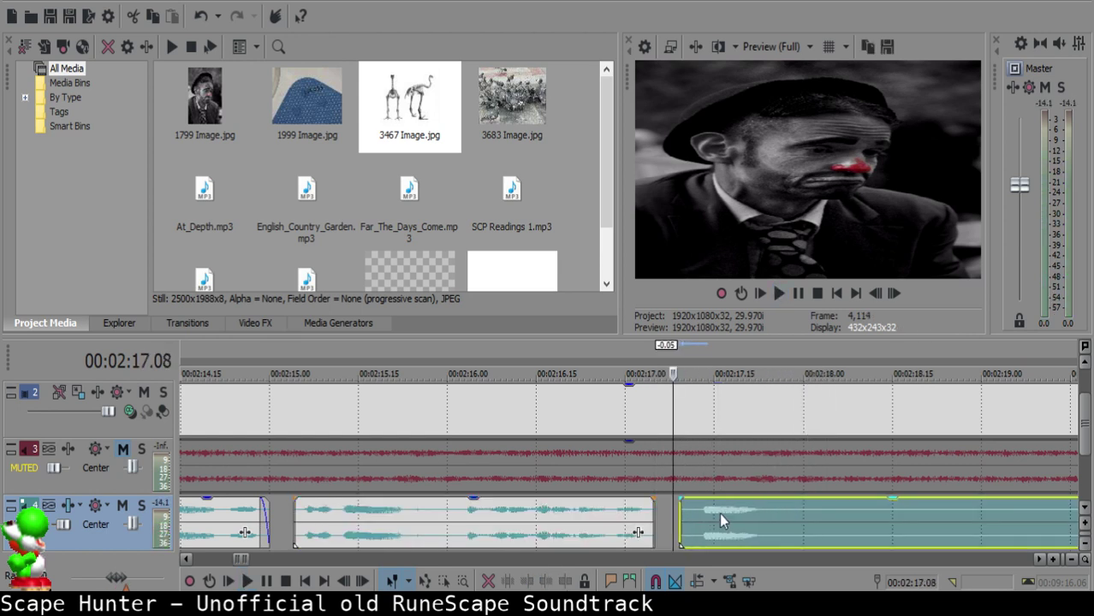
pyautogui.click(553, 528)
pyautogui.press('space')
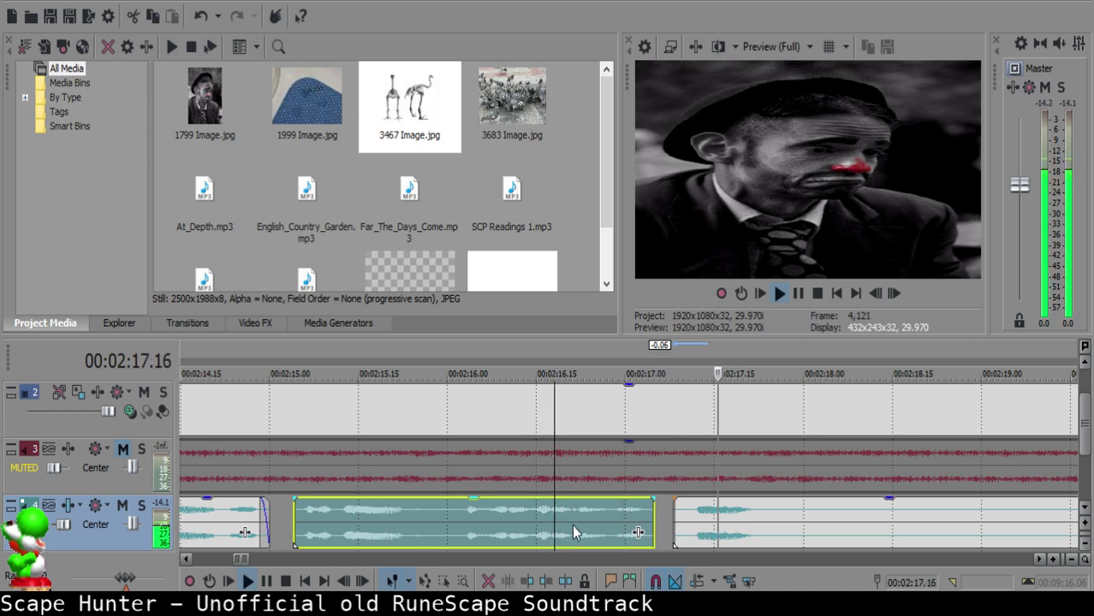
# - Move the remaining narration one frame later, to 00:02:17.09
pyautogui.scroll(1, 582, 527)
pyautogui.click(497, 508)
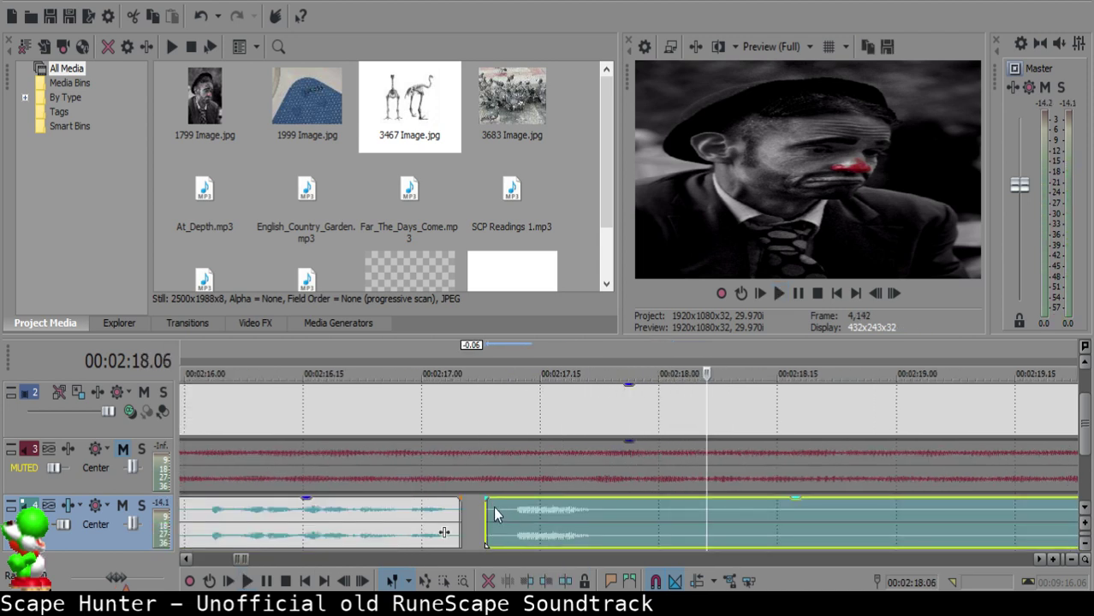
pyautogui.click(393, 518)
# - Split the narration at 00:02:23.06, where speech resumes after the long pause
pyautogui.scroll(-3, 841, 509)
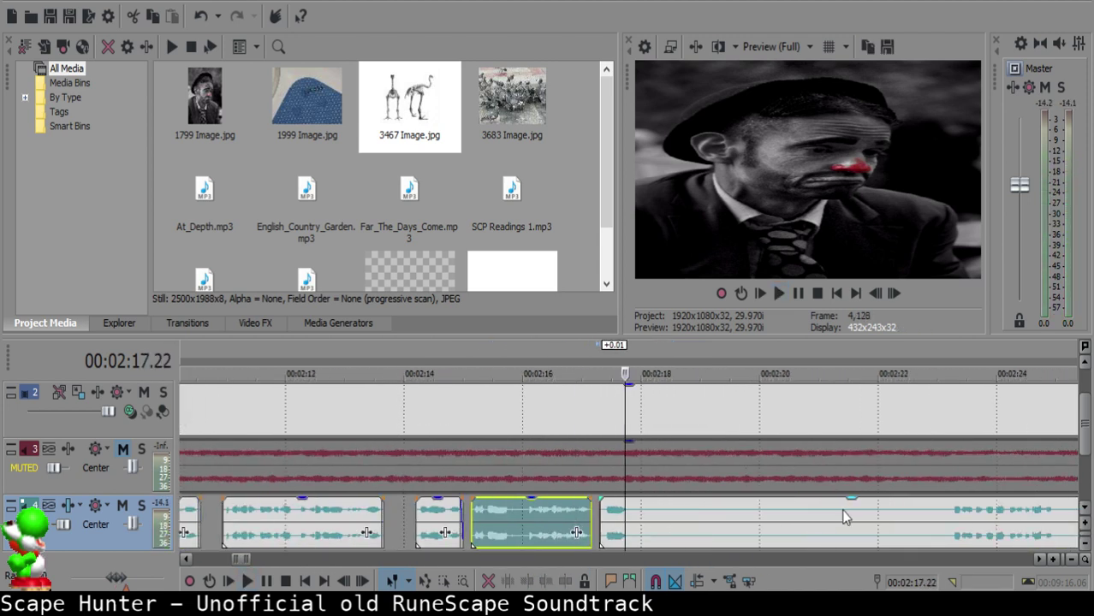
pyautogui.click(765, 537)
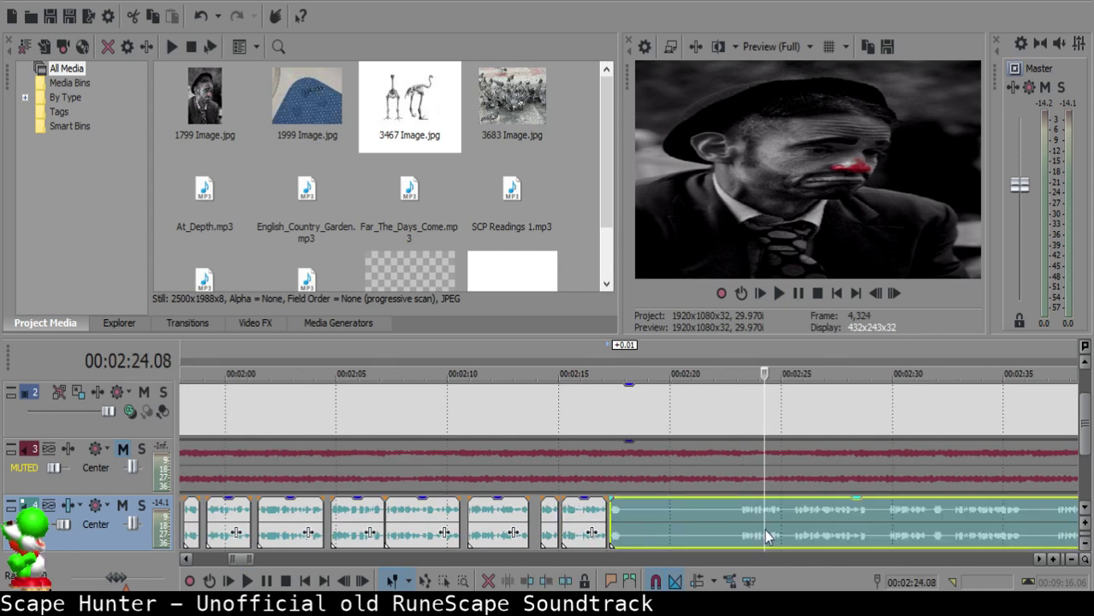
pyautogui.scroll(3, 765, 531)
pyautogui.click(541, 510)
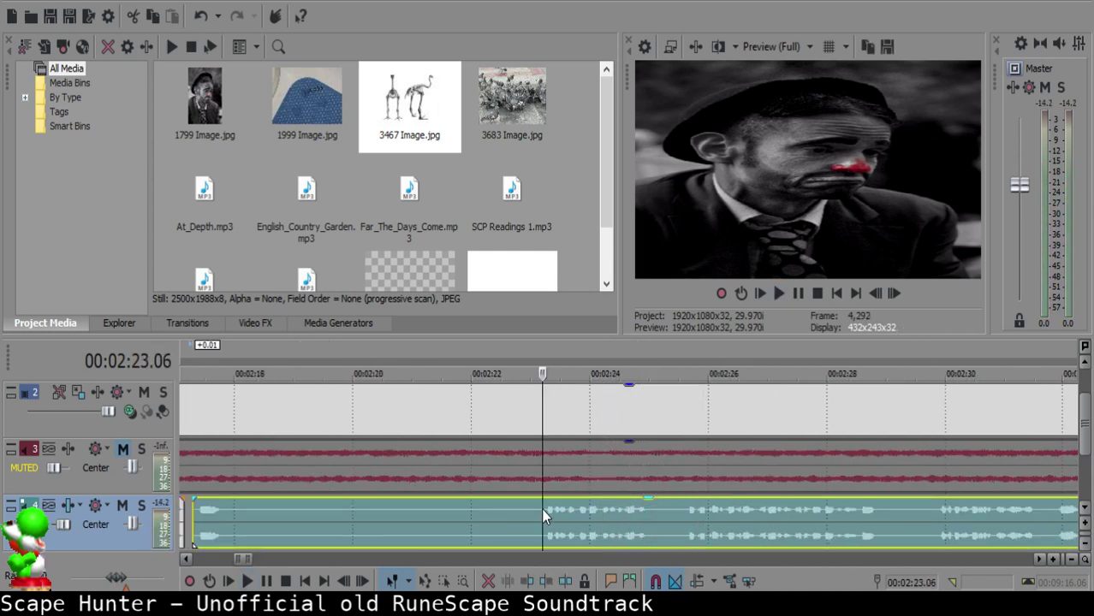
pyautogui.press('space')
pyautogui.press('s')
# - Delete the piece between 00:02:17.09 and 00:02:23.06, move the remaining narration back to 00:02:17.09, and play the join
pyautogui.scroll(-2, 473, 518)
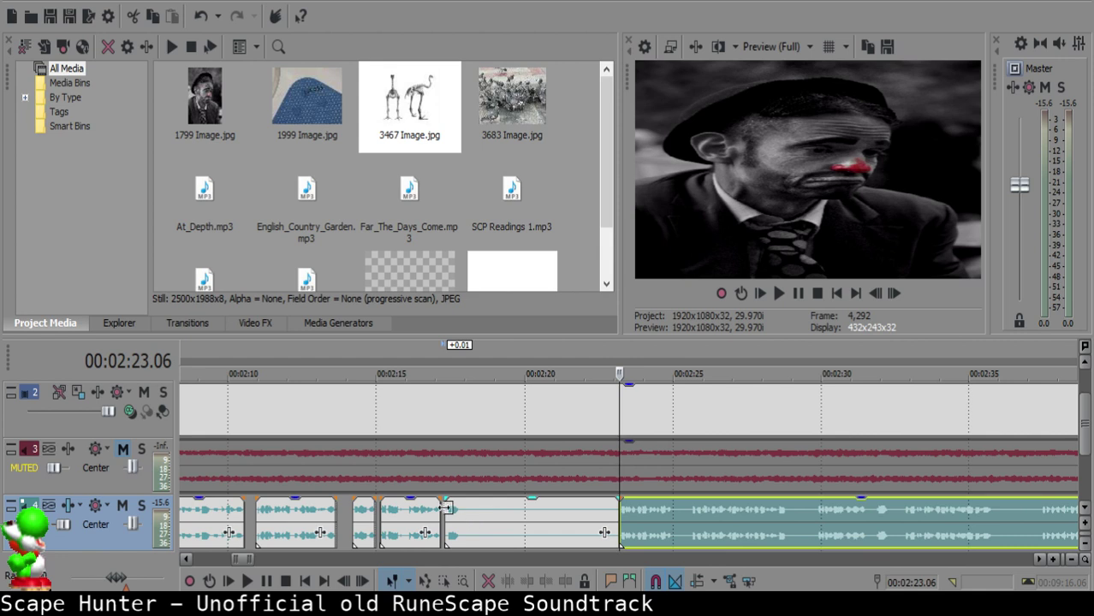
pyautogui.click(446, 509)
pyautogui.moveTo(686, 512); pyautogui.dragTo(514, 512)
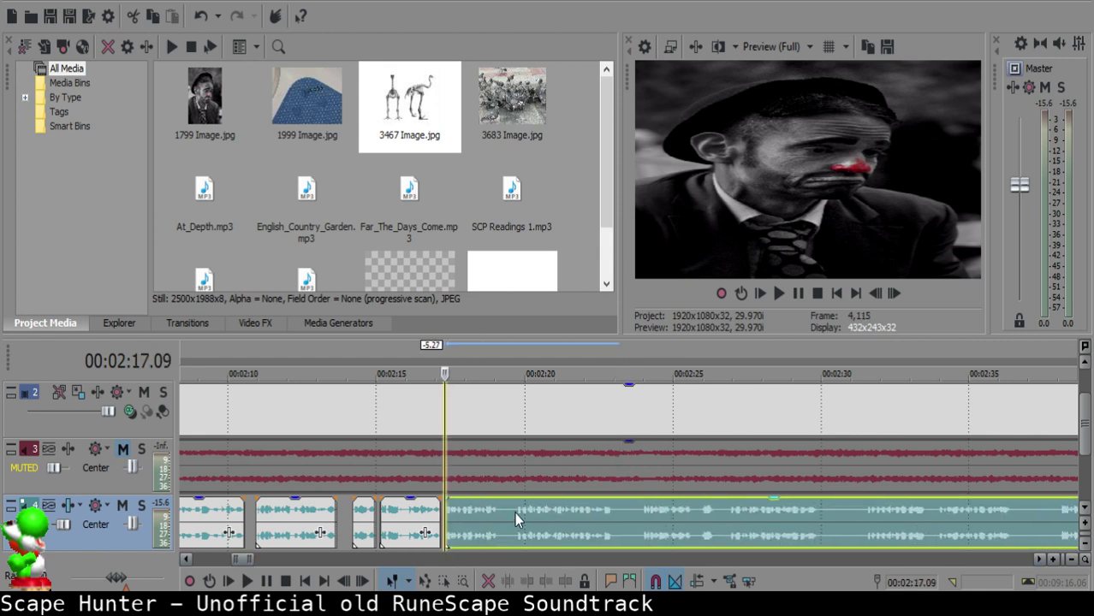
pyautogui.click(432, 513)
pyautogui.press('space')
pyautogui.scroll(4, 548, 516)
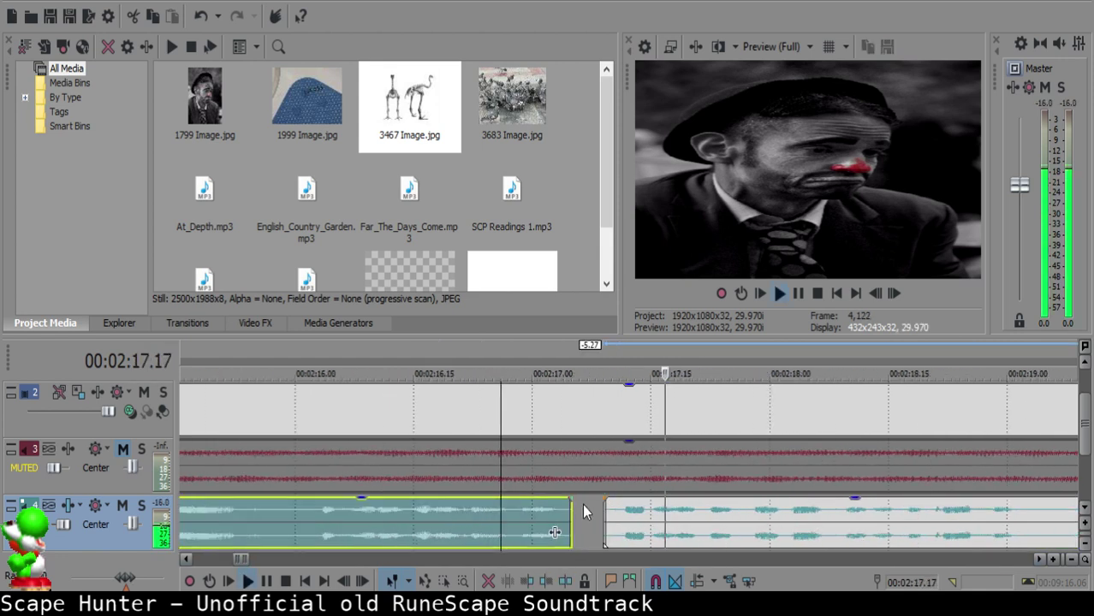
# - Widen the gap by moving the remaining narration one frame later to about 00:02:17.10, and play across it
pyautogui.press('Return')
pyautogui.moveTo(612, 508); pyautogui.dragTo(634, 523)
pyautogui.click(432, 540)
pyautogui.press('space')
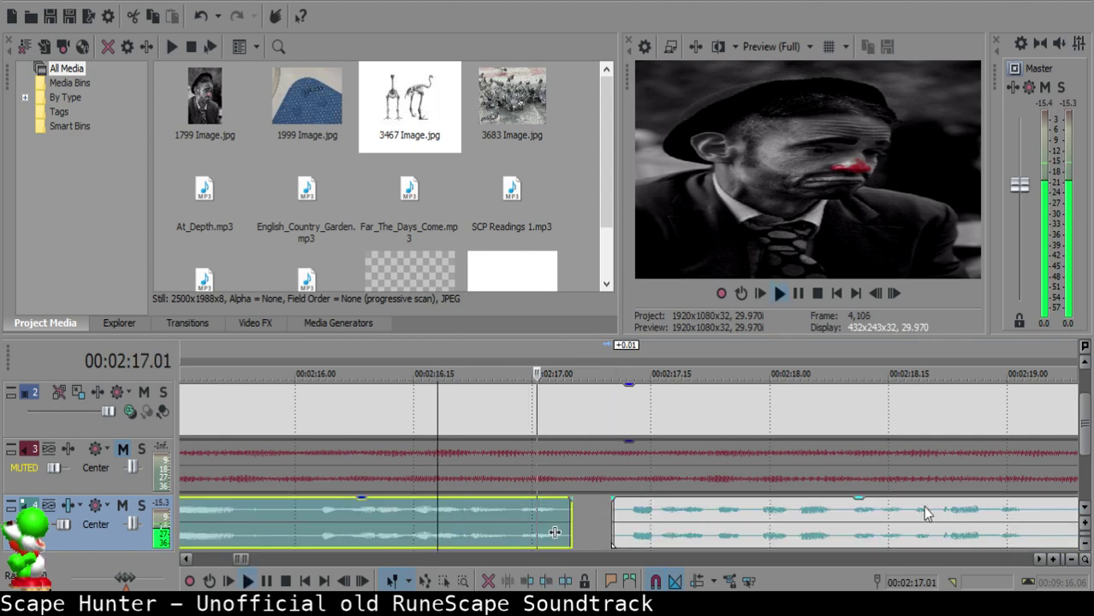
# - Split the narration at both ends of the next pause, at about 00:02:19.08 and 00:02:19.20
pyautogui.scroll(-8, 711, 507)
pyautogui.scroll(-3, 716, 507)
pyautogui.scroll(8, 716, 507)
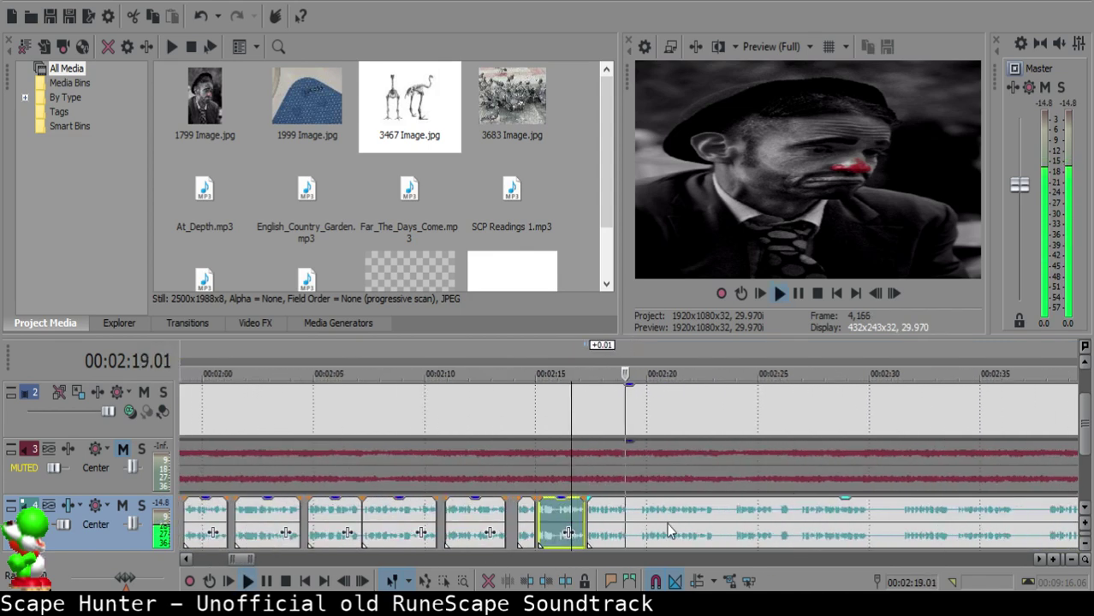
pyautogui.click(640, 519)
pyautogui.press('s')
pyautogui.click(682, 519)
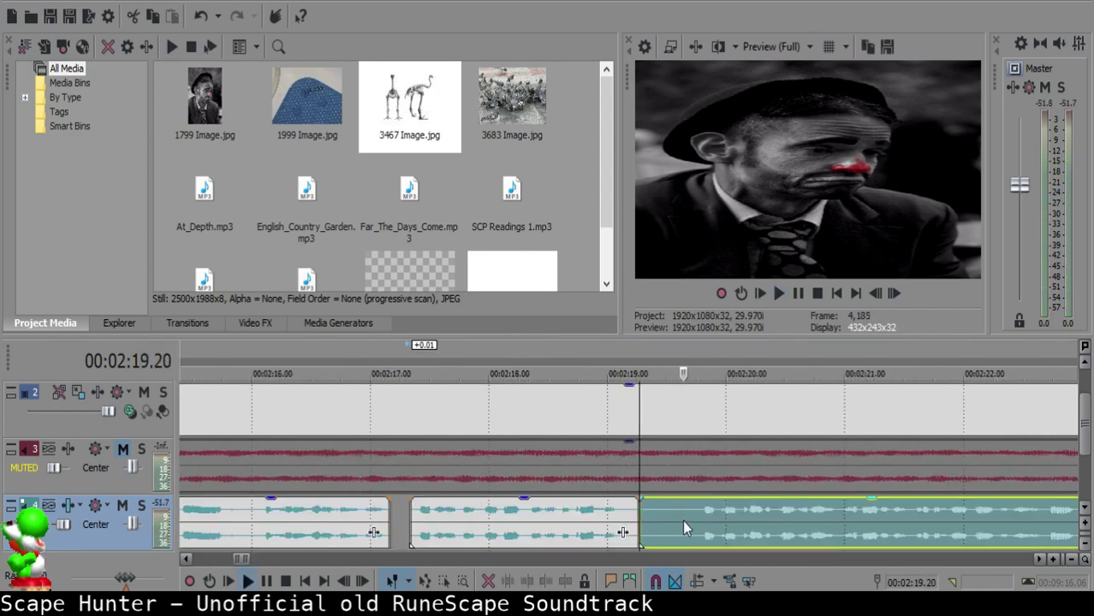
pyautogui.press('s')
# - Delete the piece between 00:02:19.08 and 00:02:19.20, fade out the end of the preceding clip, and play it
pyautogui.click(655, 518)
pyautogui.press('Delete')
pyautogui.moveTo(640, 496); pyautogui.dragTo(617, 499)
pyautogui.click(567, 522)
pyautogui.press('space')
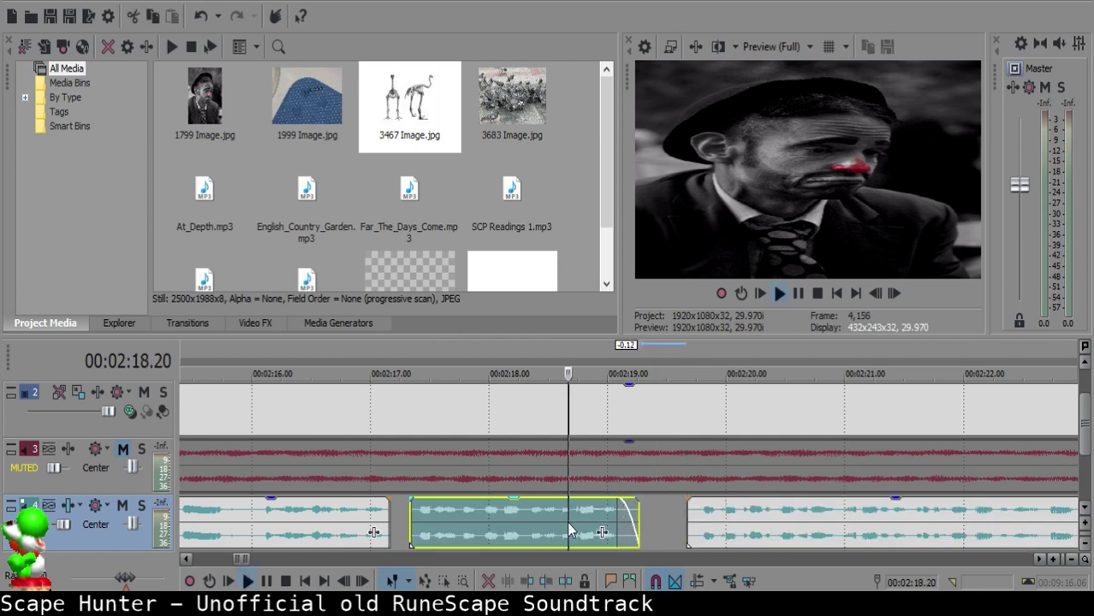
# - Audition the start of the remaining narration and cut off its first three frames, up to about 00:02:19.23
pyautogui.click(695, 524)
pyautogui.scroll(-3, 695, 531)
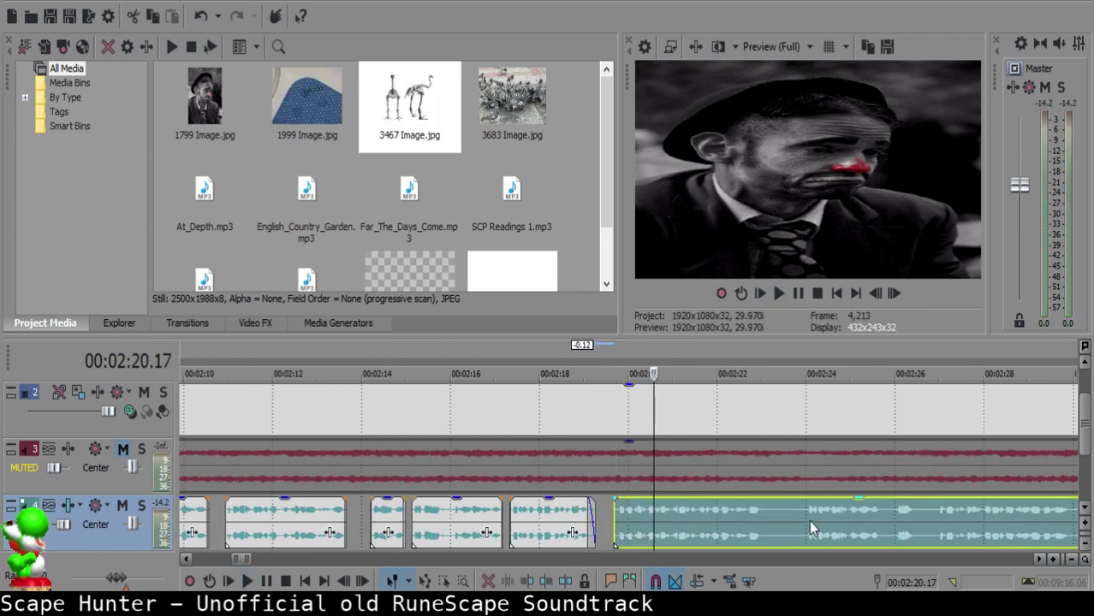
pyautogui.click(808, 518)
pyautogui.click(615, 518)
pyautogui.press('space')
pyautogui.scroll(3, 613, 519)
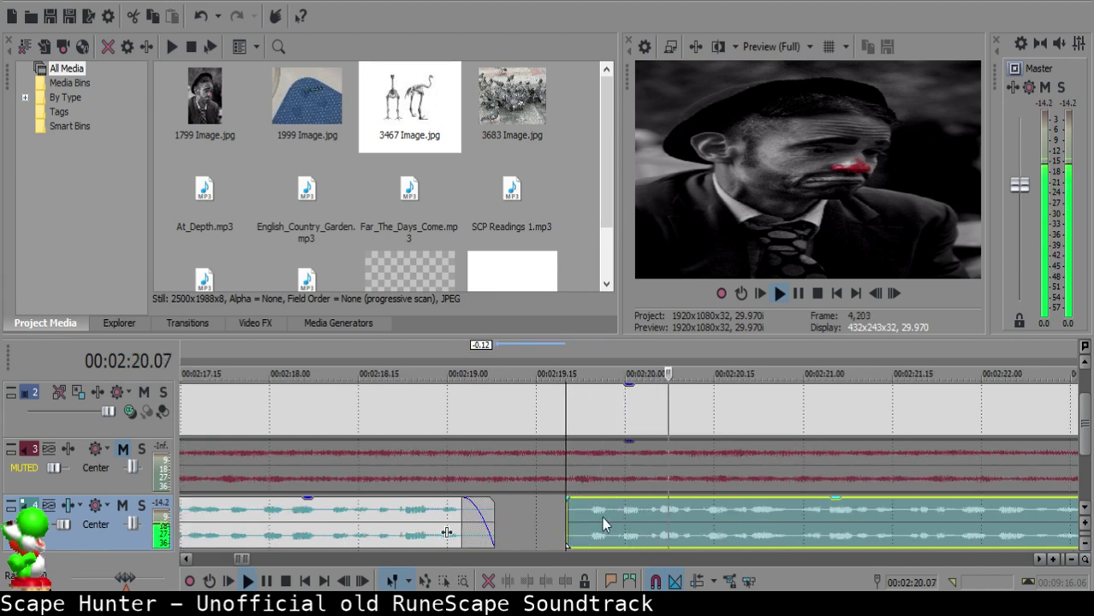
pyautogui.press('space')
pyautogui.click(583, 518)
pyautogui.press('s')
pyautogui.click(576, 518)
pyautogui.press('Delete')
# - Move the remaining narration earlier to 00:02:19.14 and play from the faded clip across the gap
pyautogui.click(530, 517)
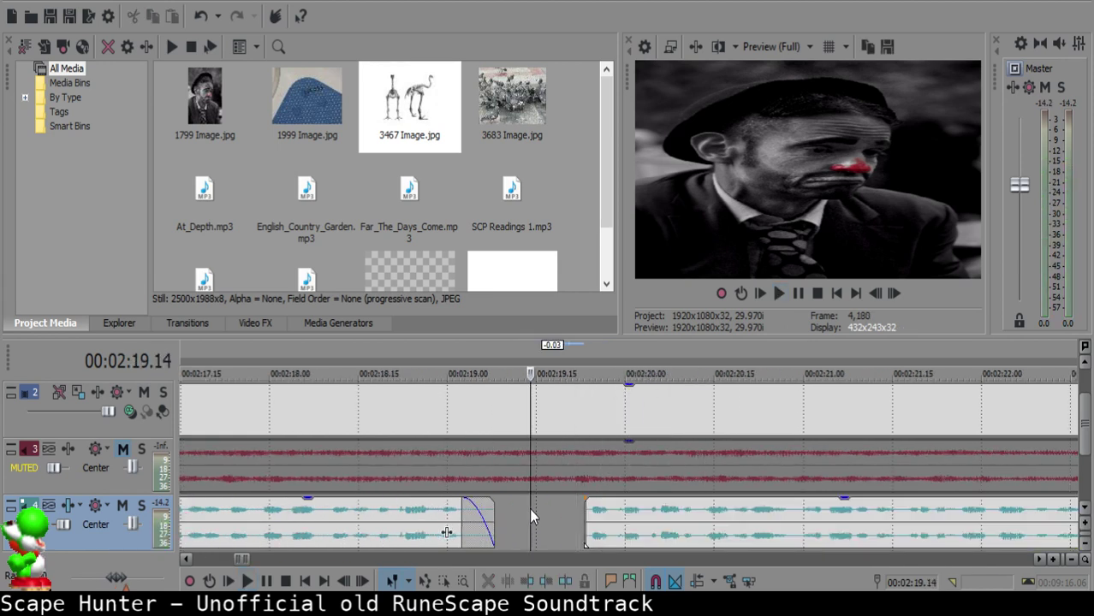
pyautogui.moveTo(601, 520); pyautogui.dragTo(547, 519)
pyautogui.click(408, 517)
pyautogui.press('space')
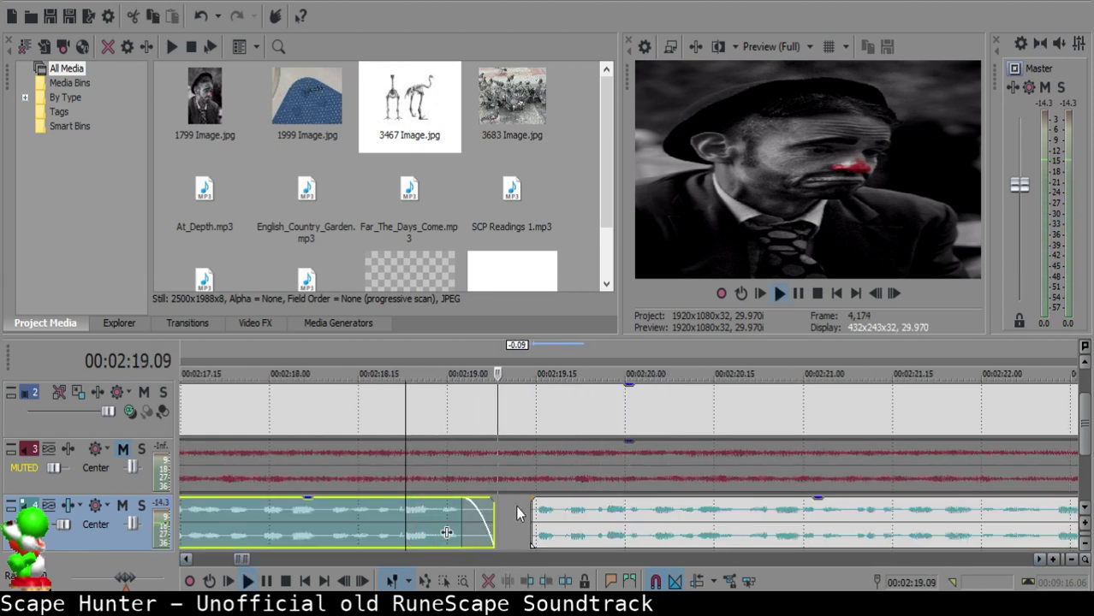
# - Split the narration at both ends of the next pause, at about 00:02:22.25 and 00:02:23.20
pyautogui.scroll(-3, 583, 536)
pyautogui.scroll(-5, 692, 541)
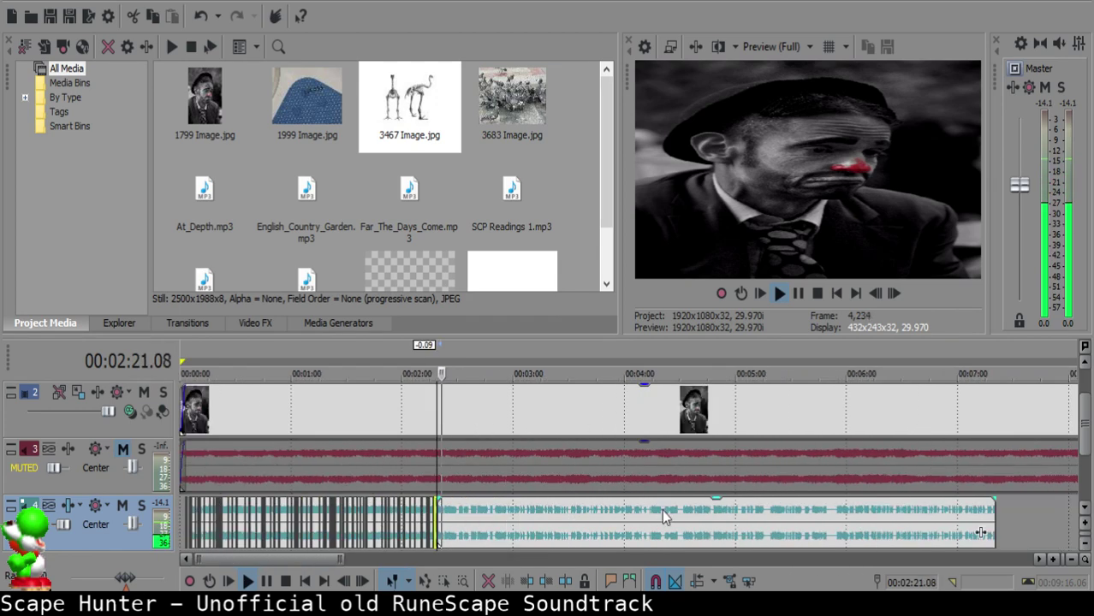
pyautogui.scroll(6, 663, 535)
pyautogui.scroll(1, 662, 532)
pyautogui.click(696, 513)
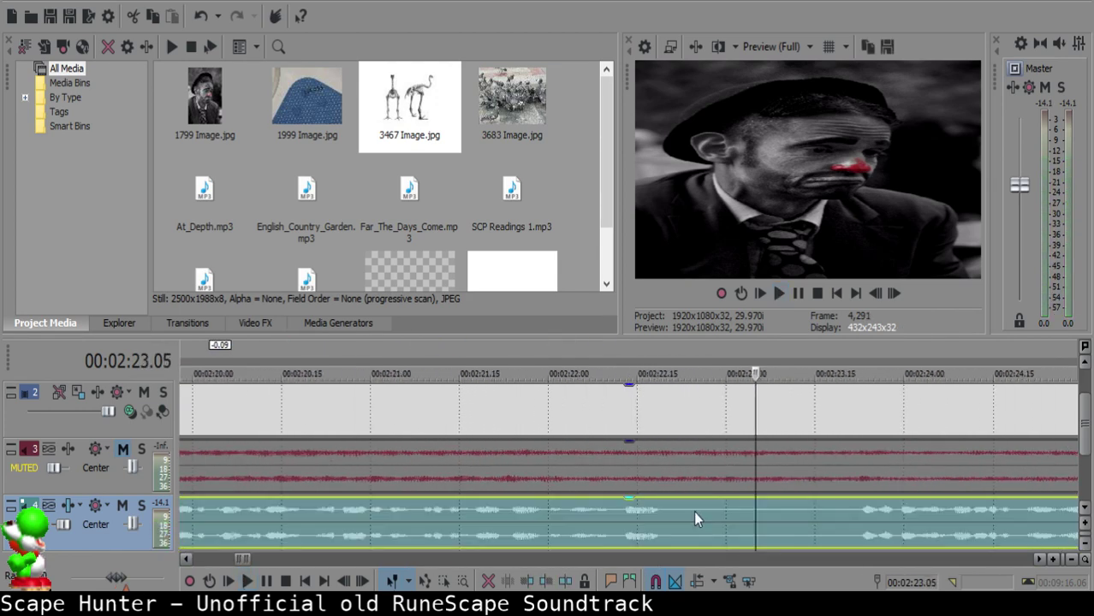
pyautogui.press('space')
pyautogui.press('s')
pyautogui.press('space')
pyautogui.scroll(-5, 854, 524)
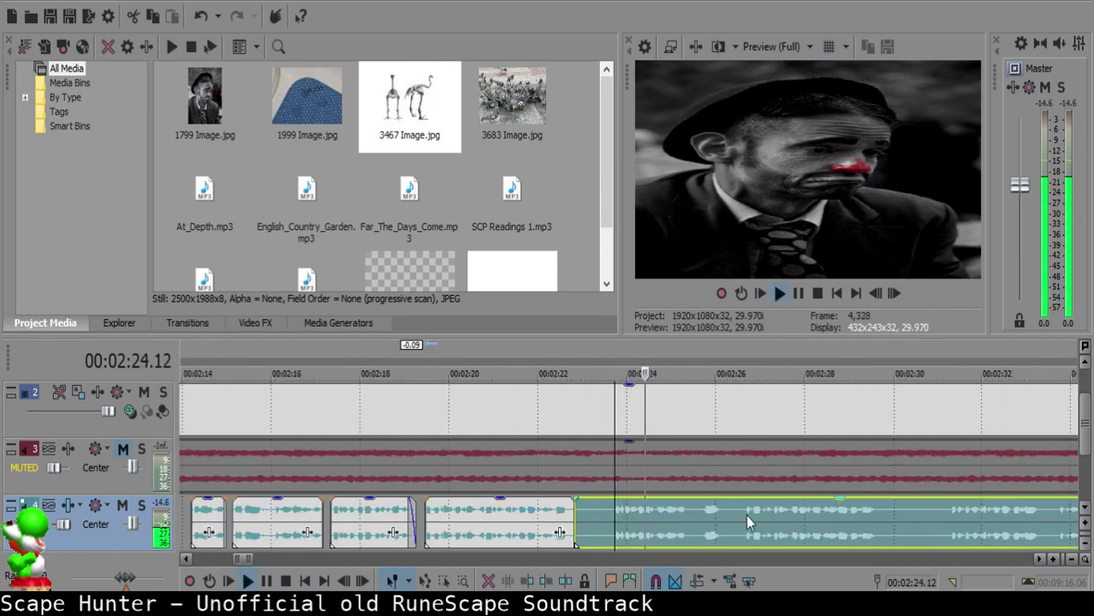
pyautogui.click(610, 511)
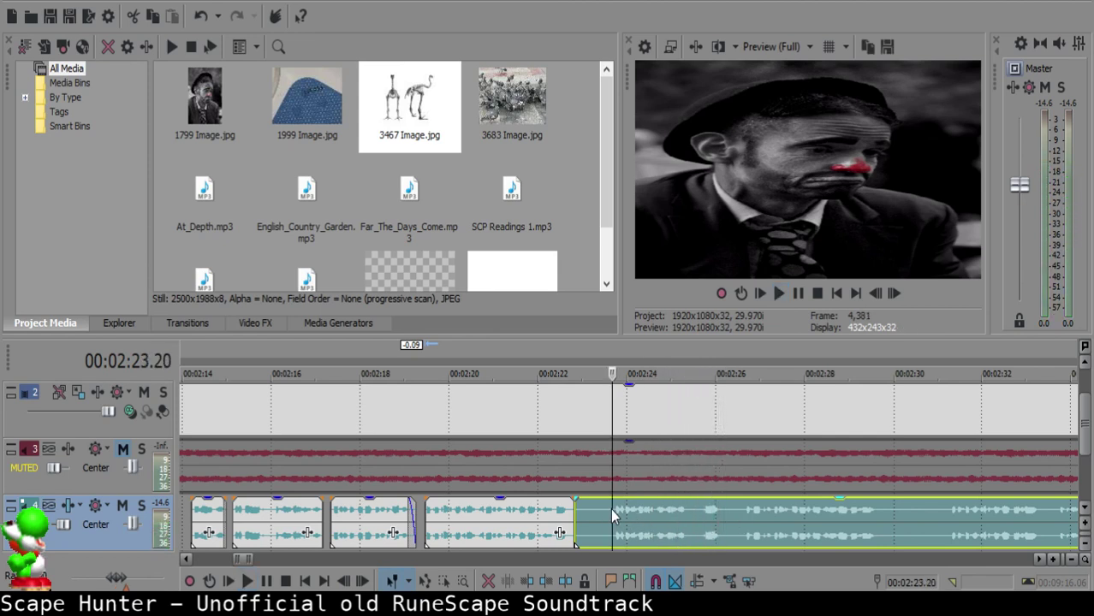
pyautogui.press('space')
pyautogui.press('s')
# - Delete the piece between the splits and move the remaining narration 13 frames earlier, to about 00:02:23.07
pyautogui.click(597, 515)
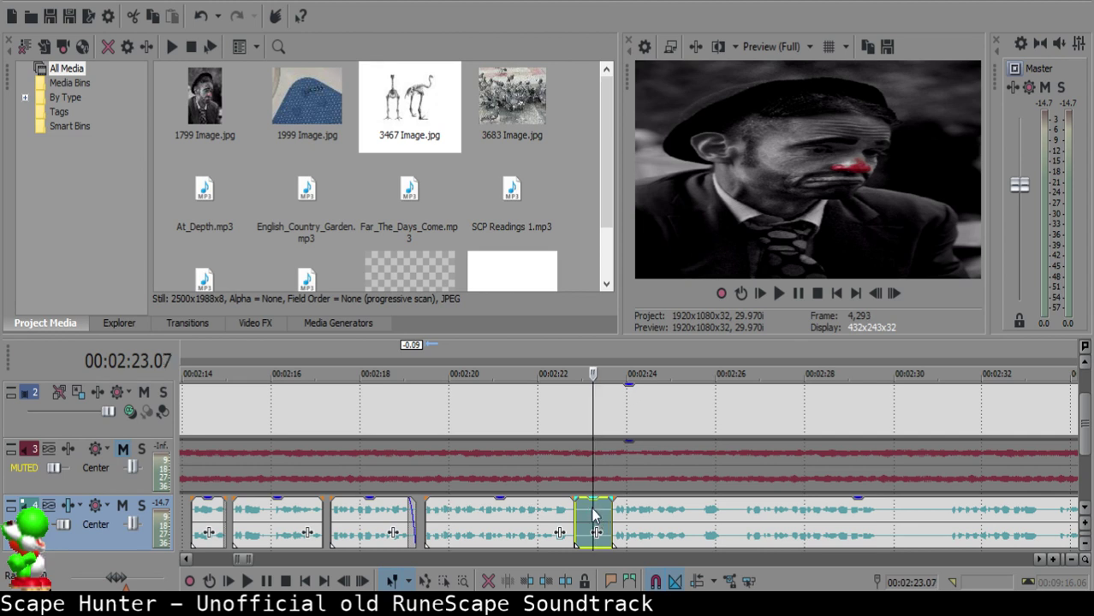
pyautogui.press('Delete')
pyautogui.moveTo(642, 520); pyautogui.dragTo(630, 511)
# - Play the narration from the end of the clip before the 00:02:14 gap through the short clip after it
pyautogui.scroll(-4, 630, 511)
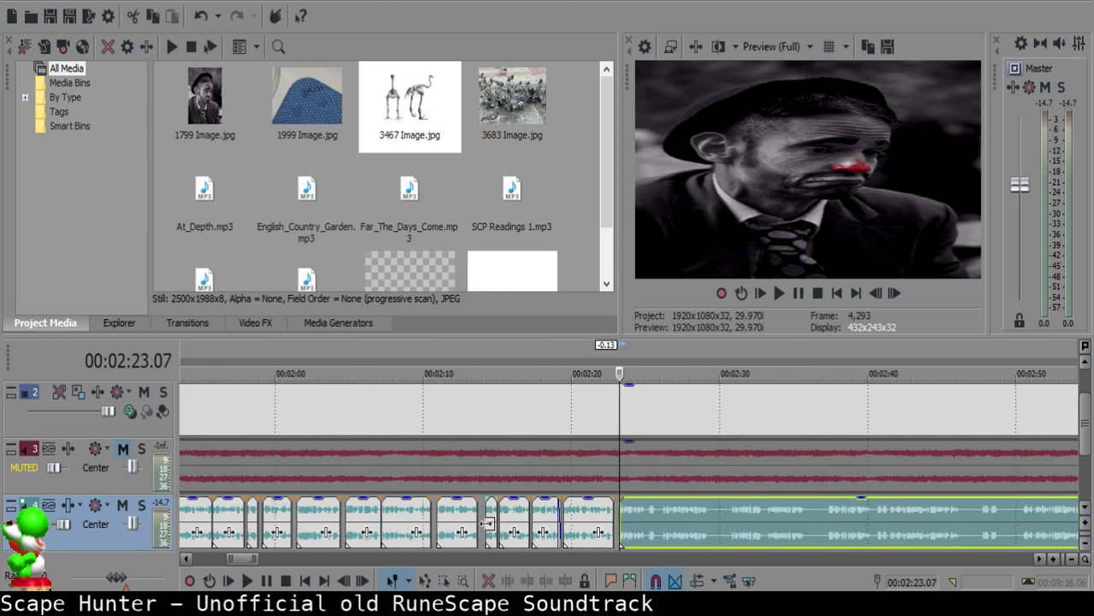
pyautogui.click(486, 524)
pyautogui.press('space')
pyautogui.scroll(4, 631, 522)
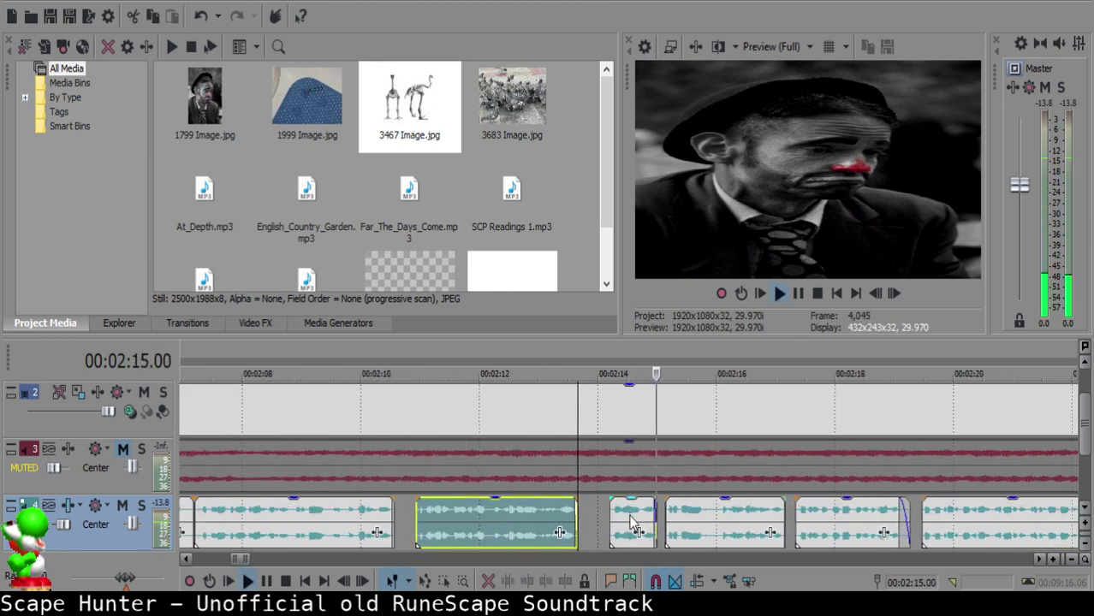
pyautogui.press('Return')
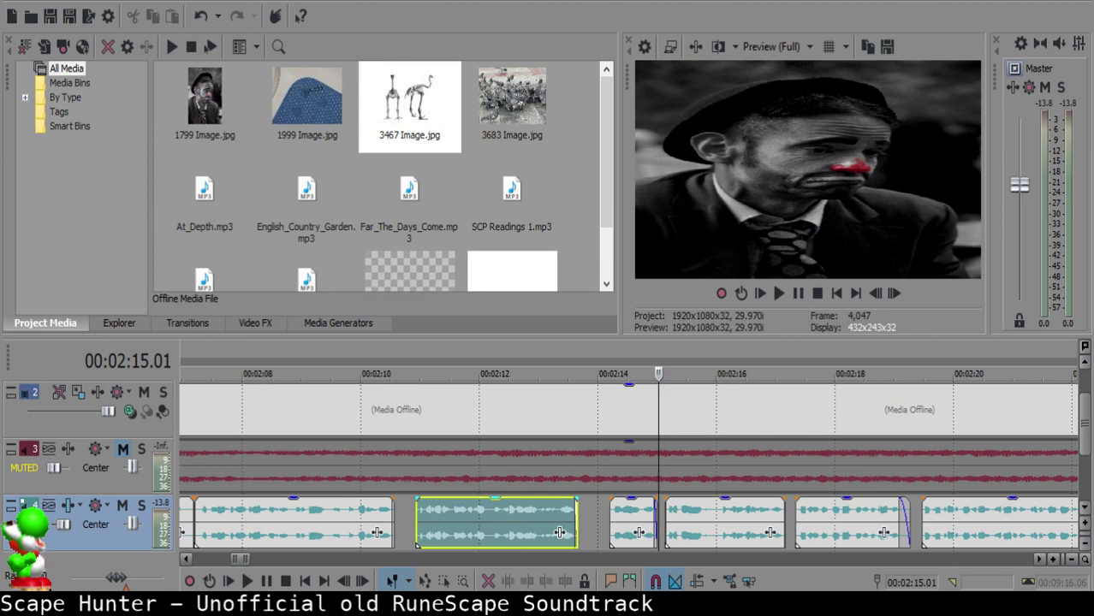
# - Move the short clip after 00:02:14 and all following narration three frames later, and play across the gap from 00:02:13.06
pyautogui.click(621, 518)
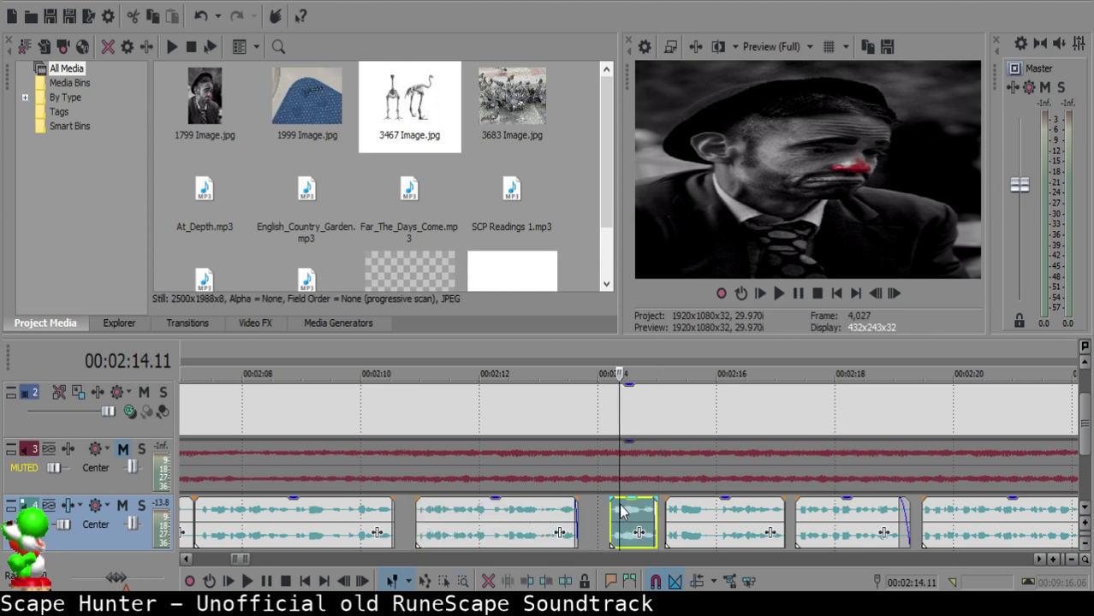
pyautogui.scroll(3, 613, 517)
pyautogui.scroll(-5, 612, 511)
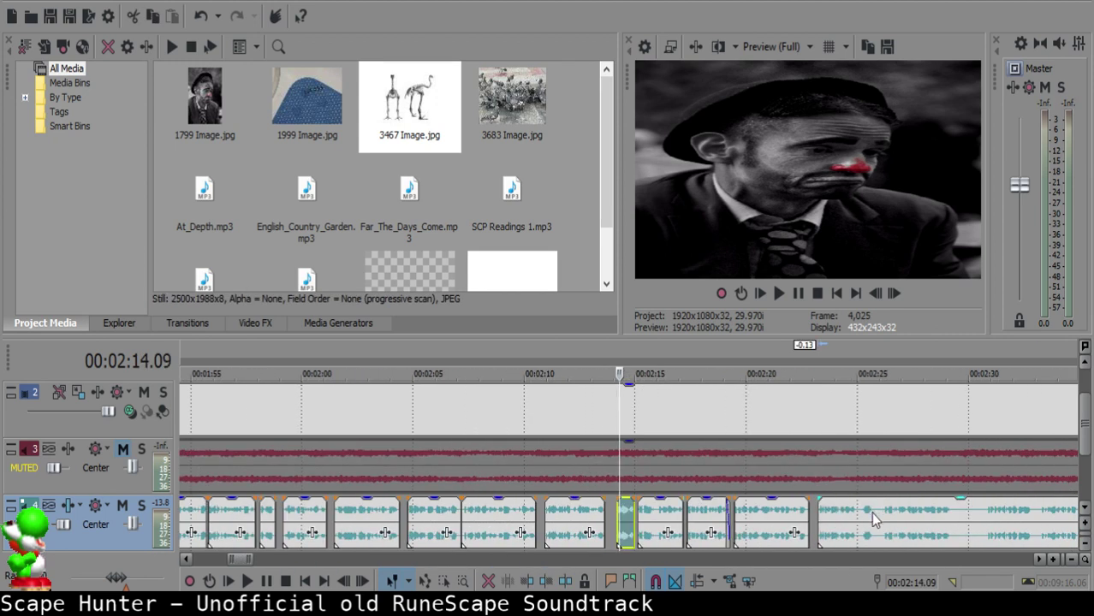
pyautogui.keyDown('shift'); pyautogui.click(871, 513); pyautogui.keyUp('shift')
pyautogui.scroll(4, 654, 518)
pyautogui.moveTo(654, 519); pyautogui.dragTo(665, 514)
pyautogui.click(488, 519)
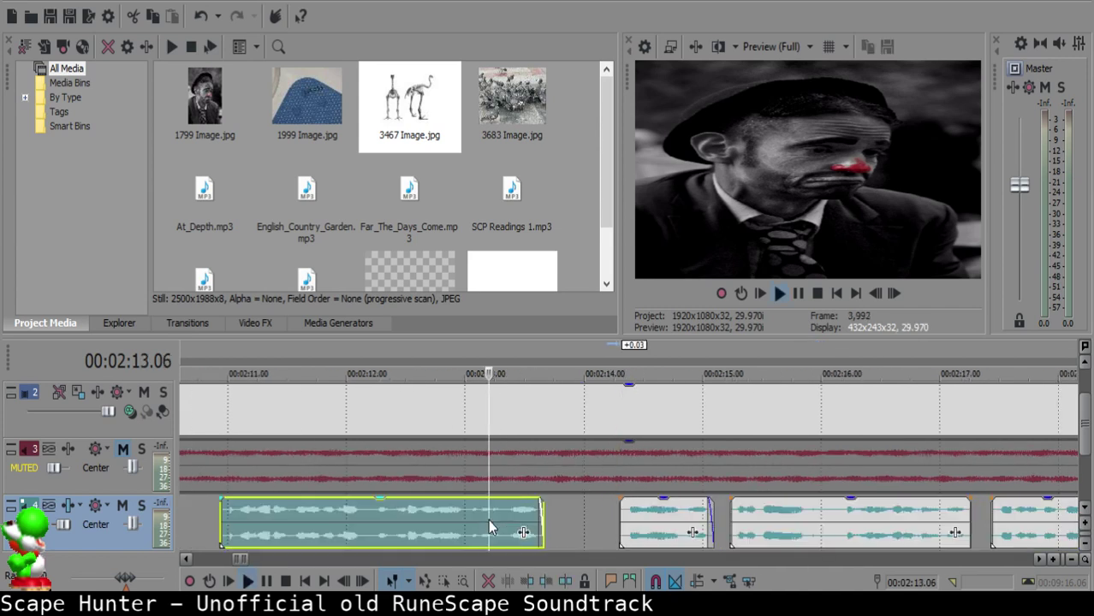
pyautogui.press('space')
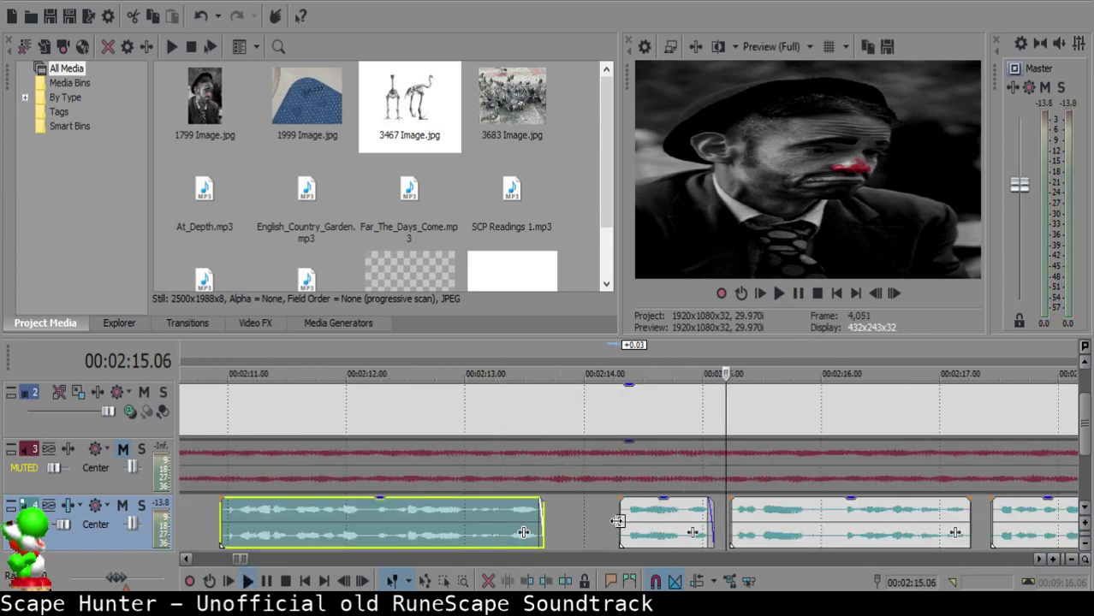
# - Adjust the start of the short clip after 00:02:14, give it a short fade-in, and play it from the gap
pyautogui.click(623, 523)
pyautogui.click(614, 513)
pyautogui.press('space')
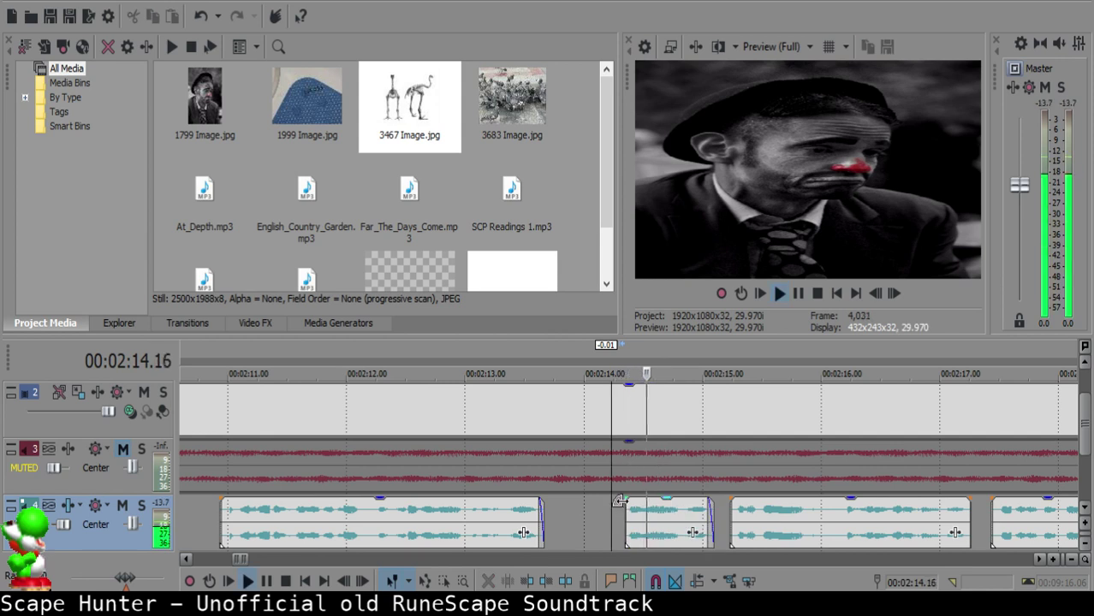
pyautogui.moveTo(627, 501)
pyautogui.mouseDown()
pyautogui.moveTo(624, 517)
pyautogui.moveTo(636, 514)
pyautogui.mouseUp()
pyautogui.click(616, 513)
pyautogui.press('Return')
pyautogui.click(604, 514)
pyautogui.press('space')
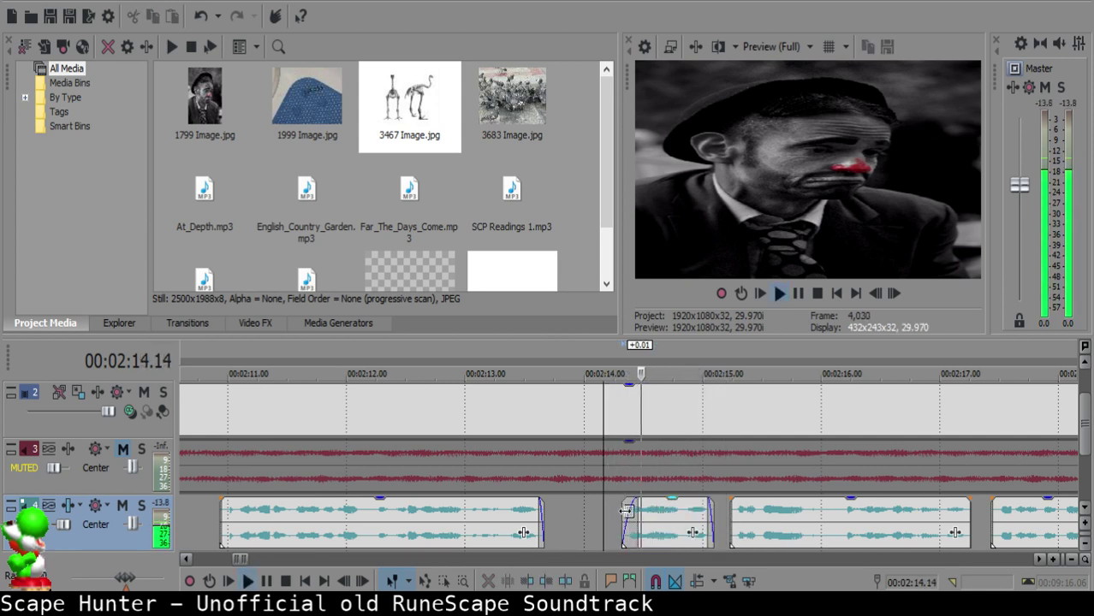
pyautogui.press('Return')
# - Move the faded-in short clip and all following narration two frames later and play from the preceding clip
pyautogui.click(632, 515)
pyautogui.scroll(-1, 680, 535)
pyautogui.scroll(2, 679, 535)
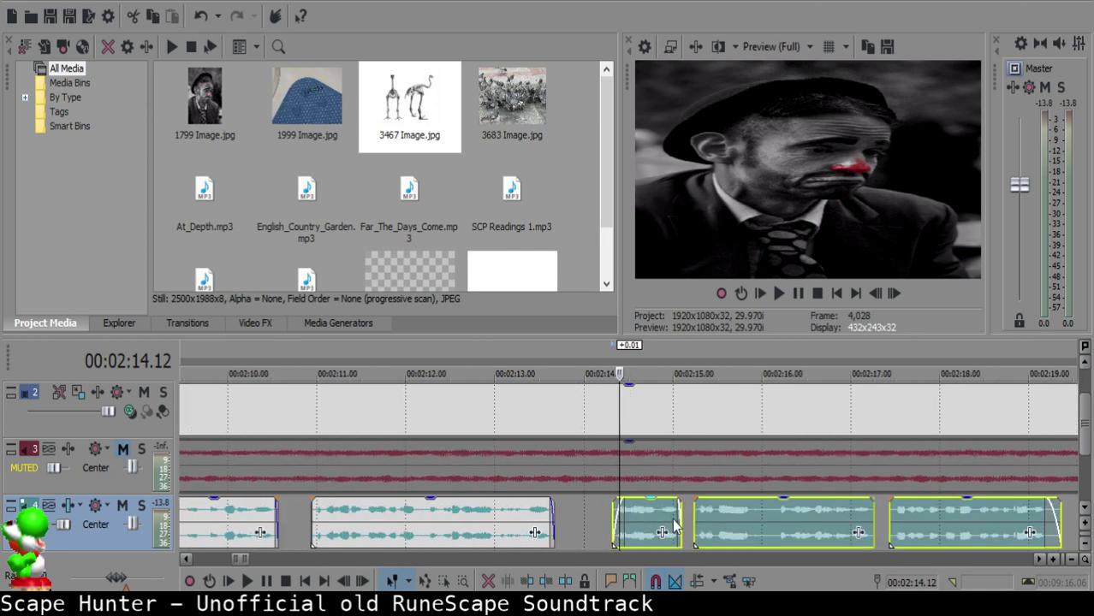
pyautogui.click(425, 532)
pyautogui.press('space')
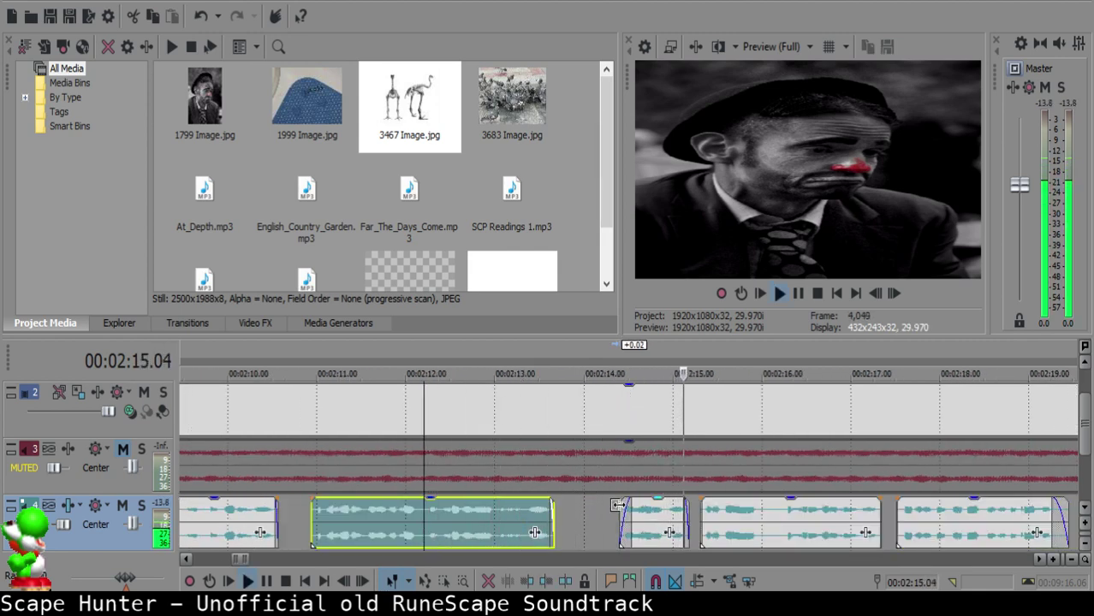
# - Audition the following narration, cut out the piece from about 00:02:25.05 to 00:02:25.09, and close the four-frame gap
pyautogui.scroll(-3, 534, 533)
pyautogui.click(772, 529)
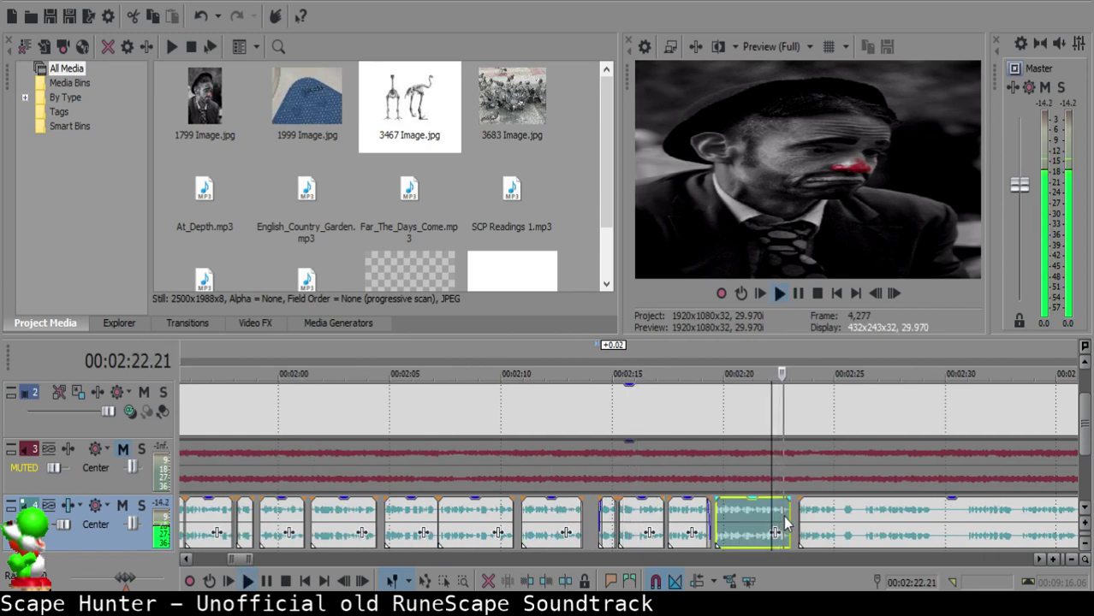
pyautogui.scroll(-5, 803, 496)
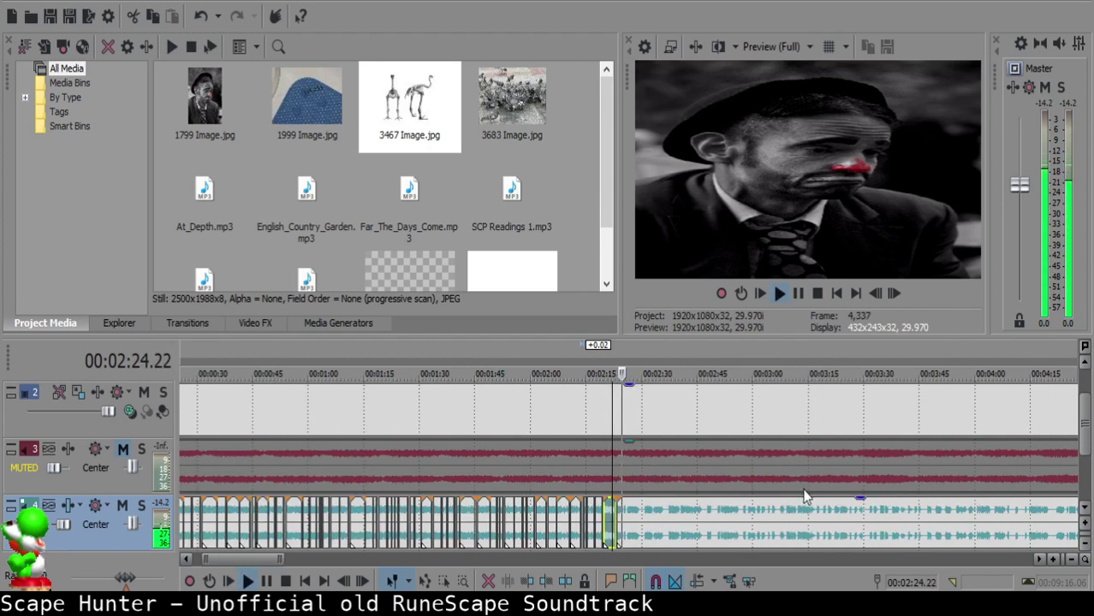
pyautogui.scroll(8, 671, 519)
pyautogui.click(595, 510)
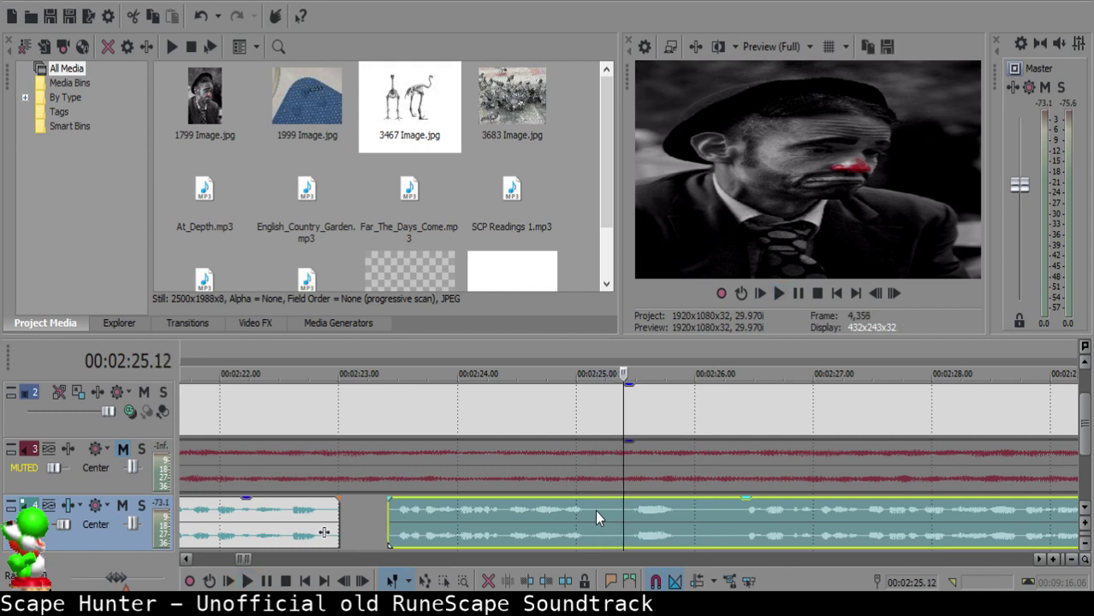
pyautogui.press('s')
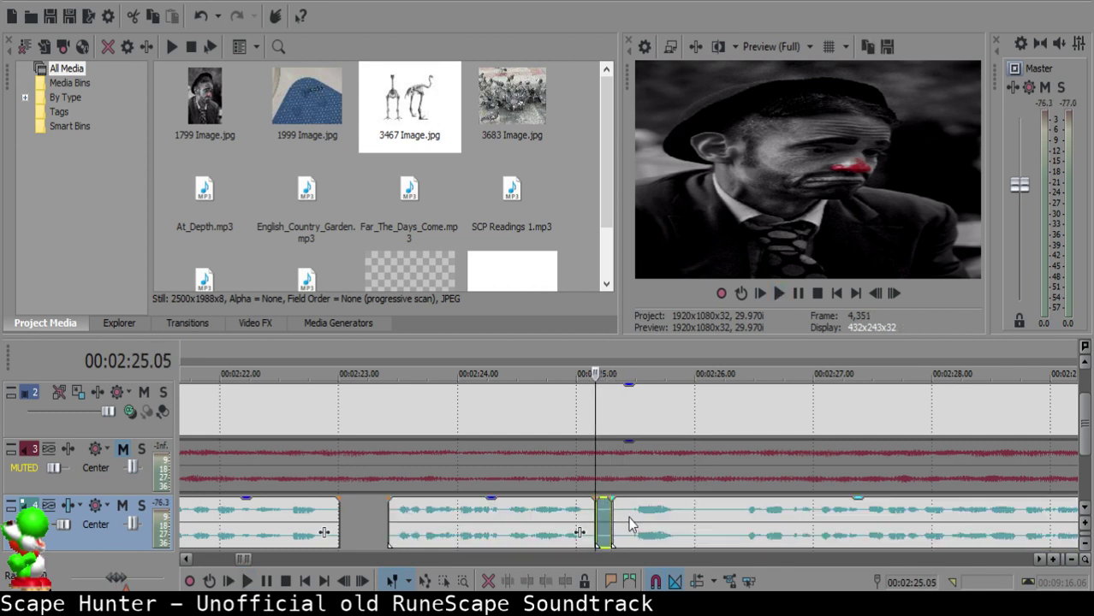
pyautogui.click(537, 517)
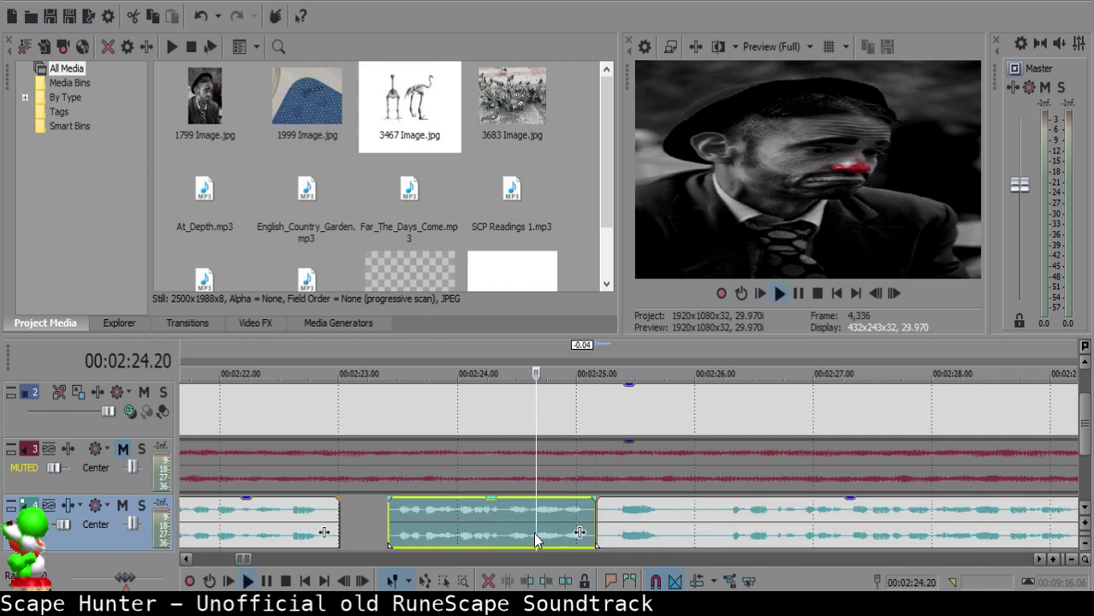
# - Split the narration at both ends of the next pause, at about 00:02:25.26 and 00:02:26.07
pyautogui.click(663, 519)
pyautogui.press('s')
pyautogui.scroll(-3, 662, 519)
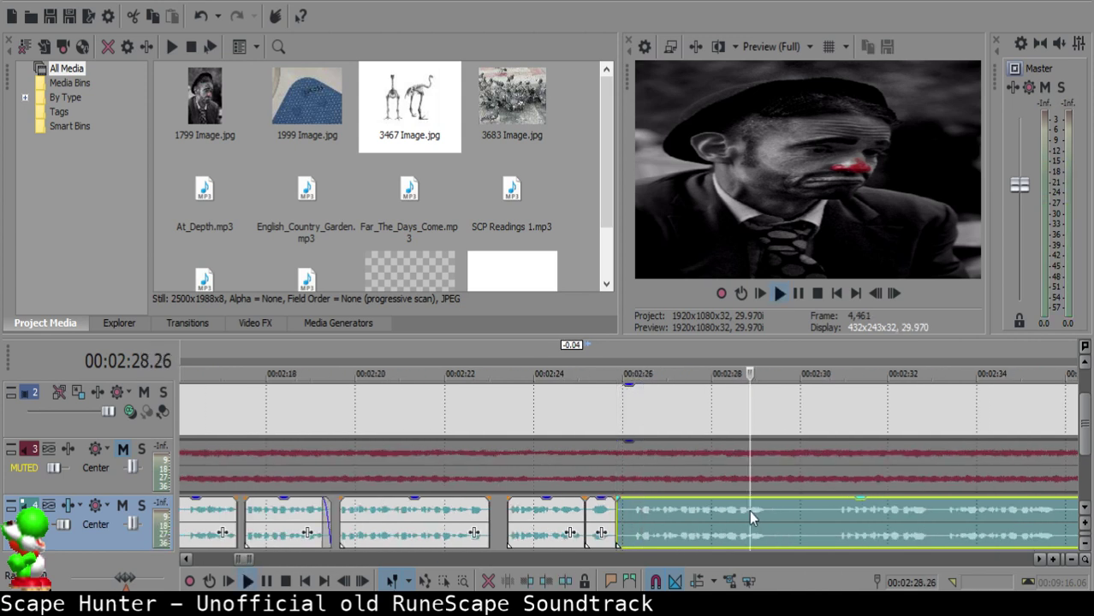
pyautogui.press('space')
pyautogui.press('space')
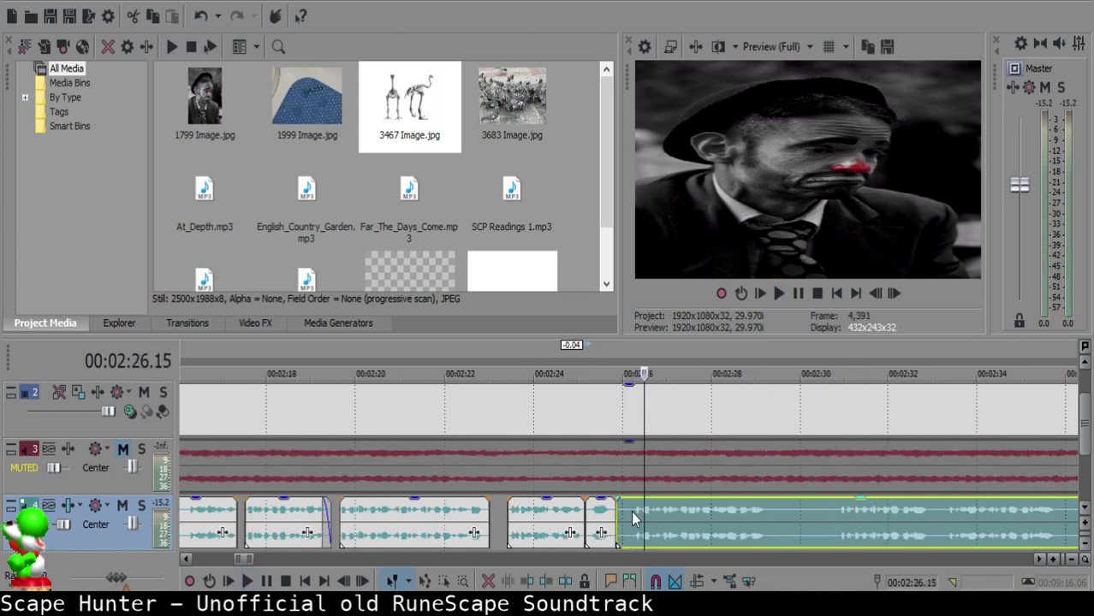
pyautogui.press('space')
pyautogui.press('s')
# - Delete the piece after 00:02:25.26, move the remaining narration eight frames earlier, and play across the gap
pyautogui.click(626, 513)
pyautogui.scroll(3, 632, 514)
pyautogui.click(635, 514)
pyautogui.press('Delete')
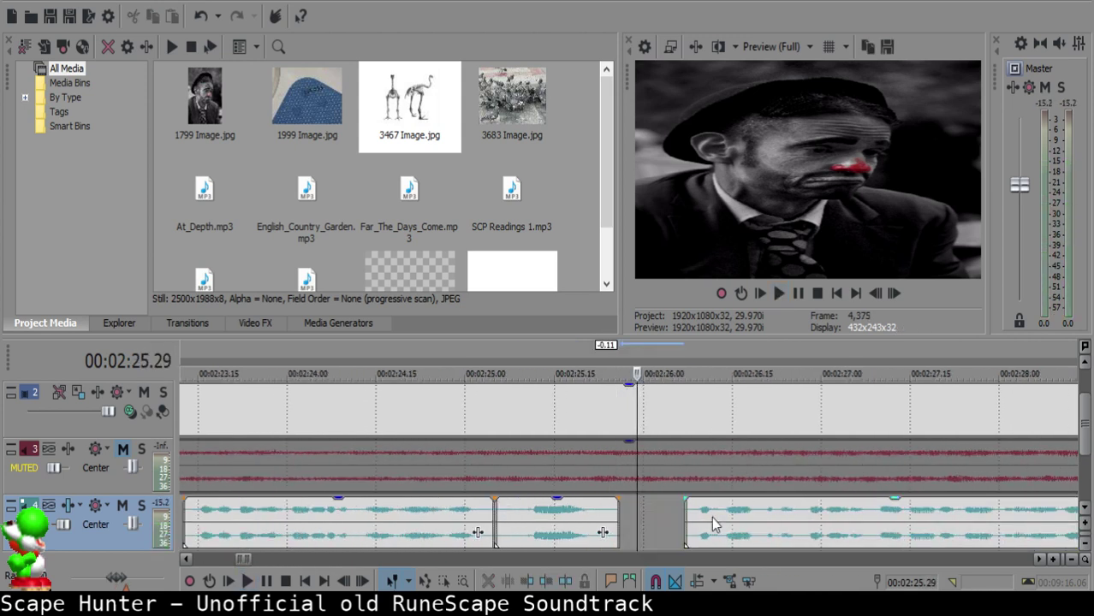
pyautogui.moveTo(719, 518); pyautogui.dragTo(673, 512)
pyautogui.click(513, 527)
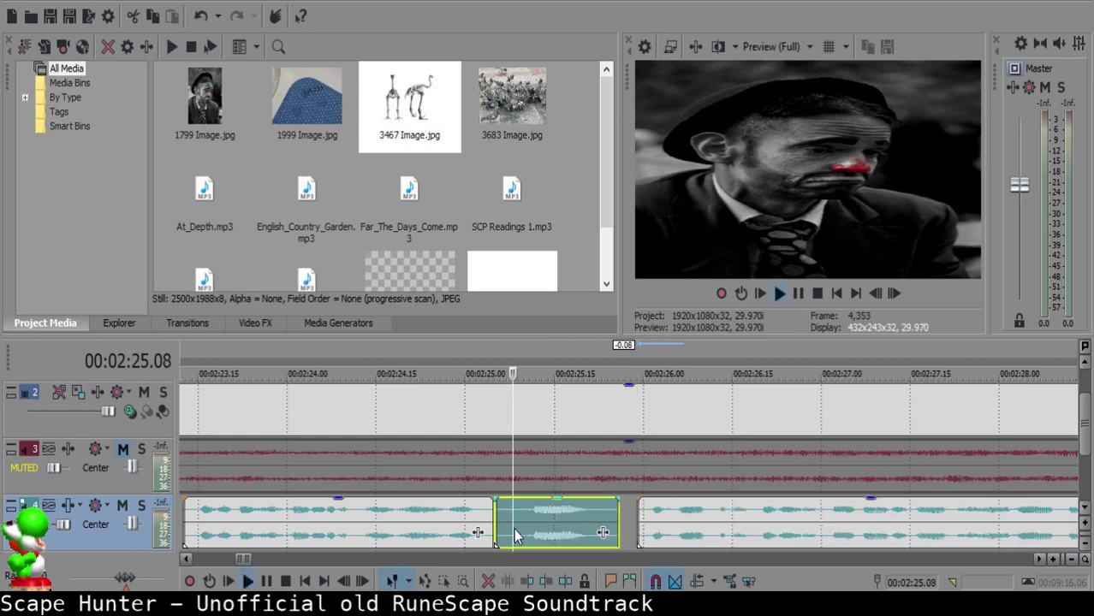
pyautogui.press('space')
pyautogui.press('space')
# - Move the remaining narration one more frame earlier, to 00:02:25.28, and play from the preceding short clip
pyautogui.click(632, 511)
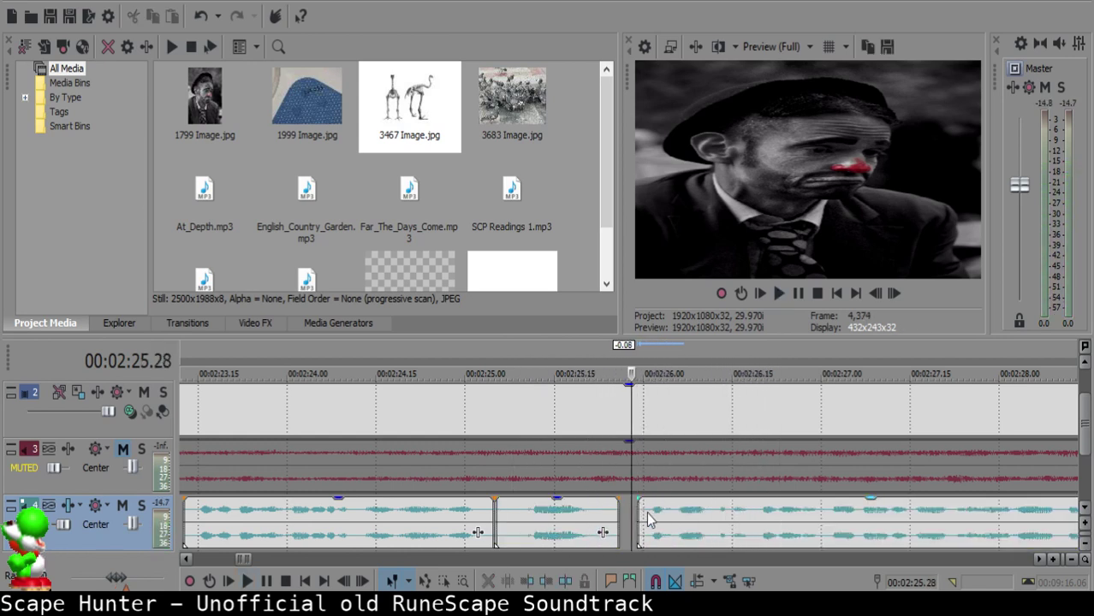
pyautogui.moveTo(649, 512); pyautogui.dragTo(643, 515)
pyautogui.click(514, 529)
pyautogui.press('space')
# - Split the narration at the start of the next pause, at 00:02:29.01
pyautogui.scroll(-10, 675, 509)
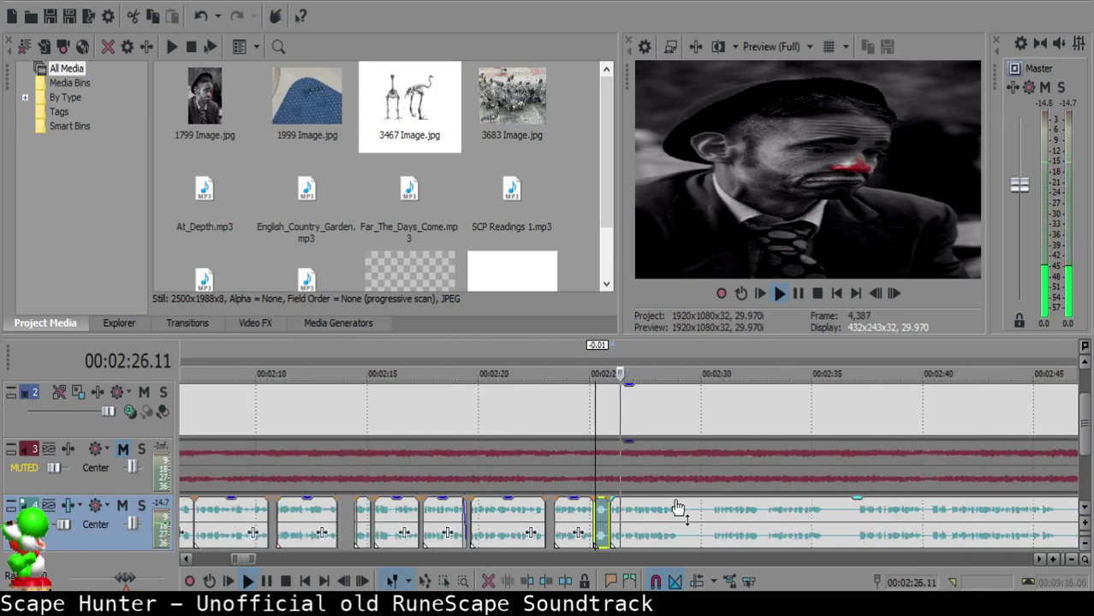
pyautogui.scroll(8, 694, 505)
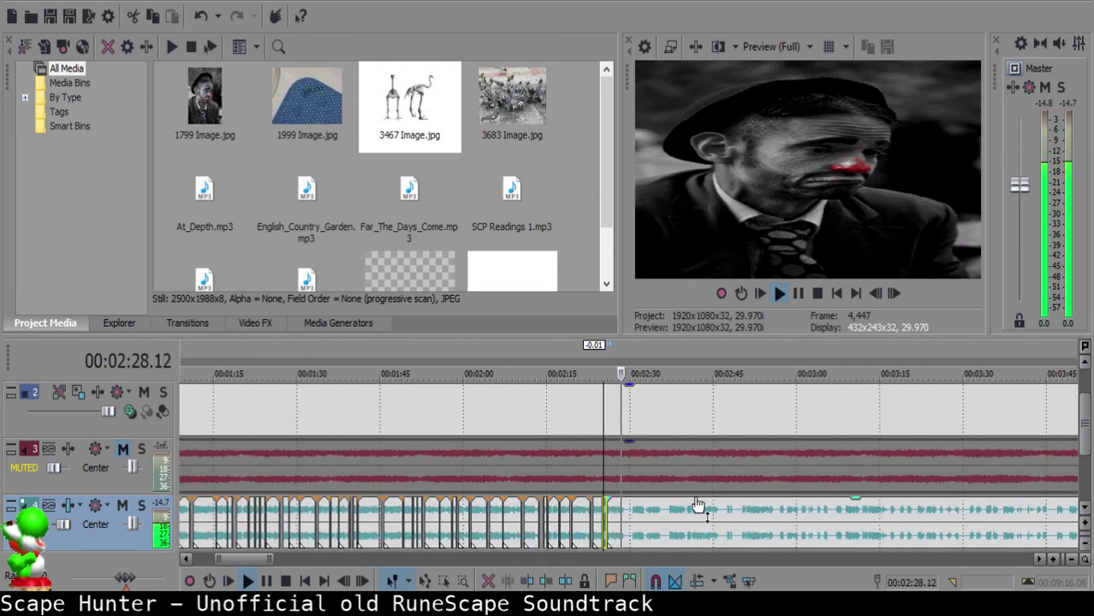
pyautogui.click(630, 508)
pyautogui.press('space')
pyautogui.press('s')
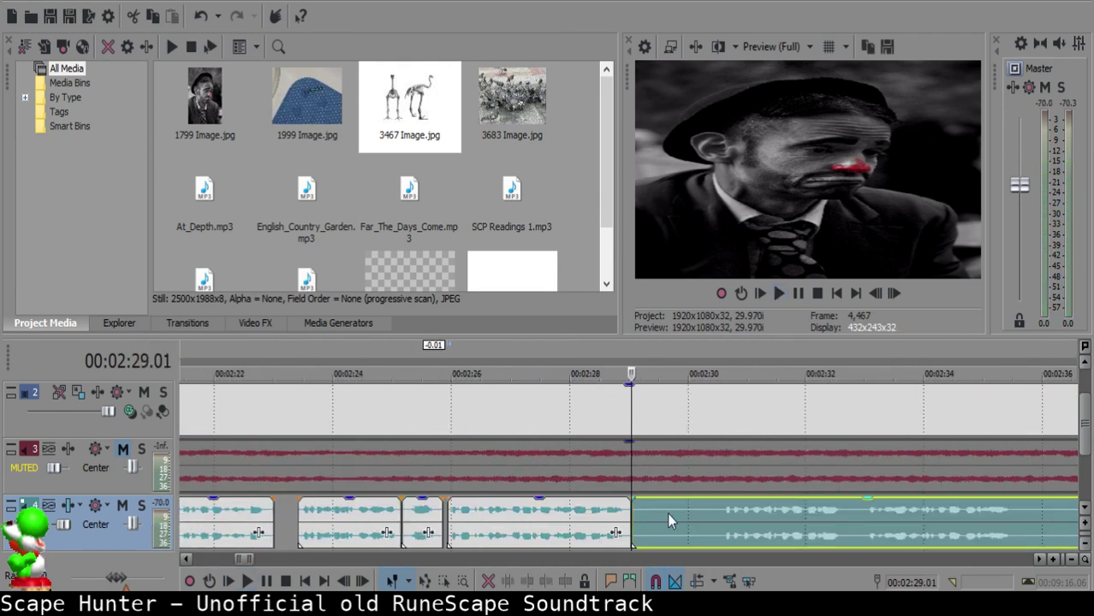
# - Audition the following narration and split it where the speech resumes, at about 00:02:30.15
pyautogui.press('space')
pyautogui.click(792, 535)
pyautogui.scroll(-1, 792, 534)
pyautogui.press('Return')
pyautogui.click(642, 516)
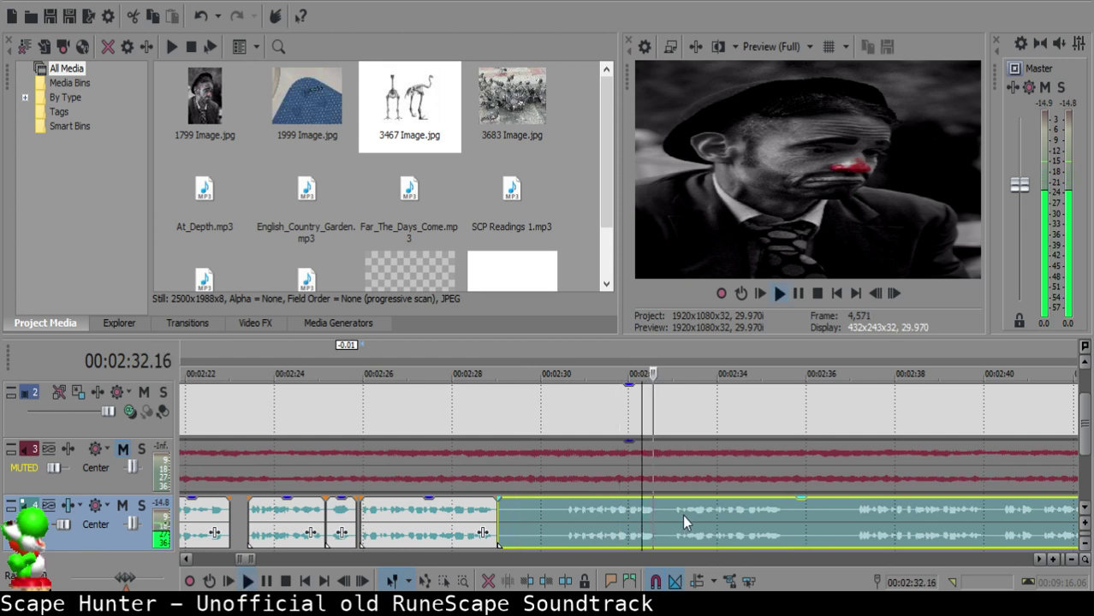
pyautogui.click(765, 524)
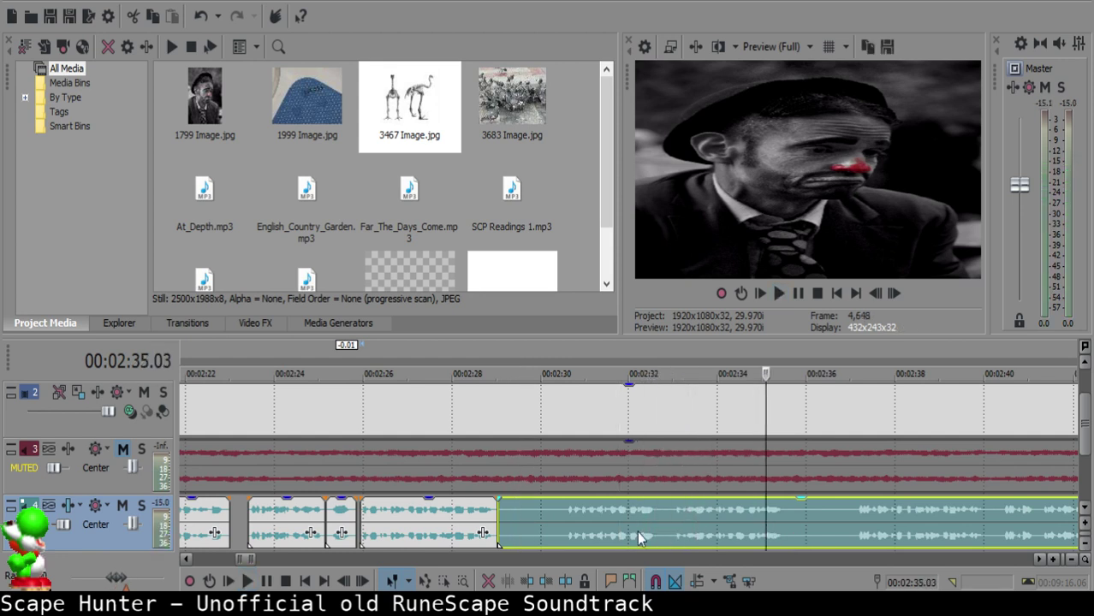
pyautogui.click(561, 508)
pyautogui.press('space')
pyautogui.press('s')
# - Delete the piece between 00:02:29.01 and 00:02:30.15 and move the remaining narration 26 frames earlier, to 00:02:29.19
pyautogui.click(526, 508)
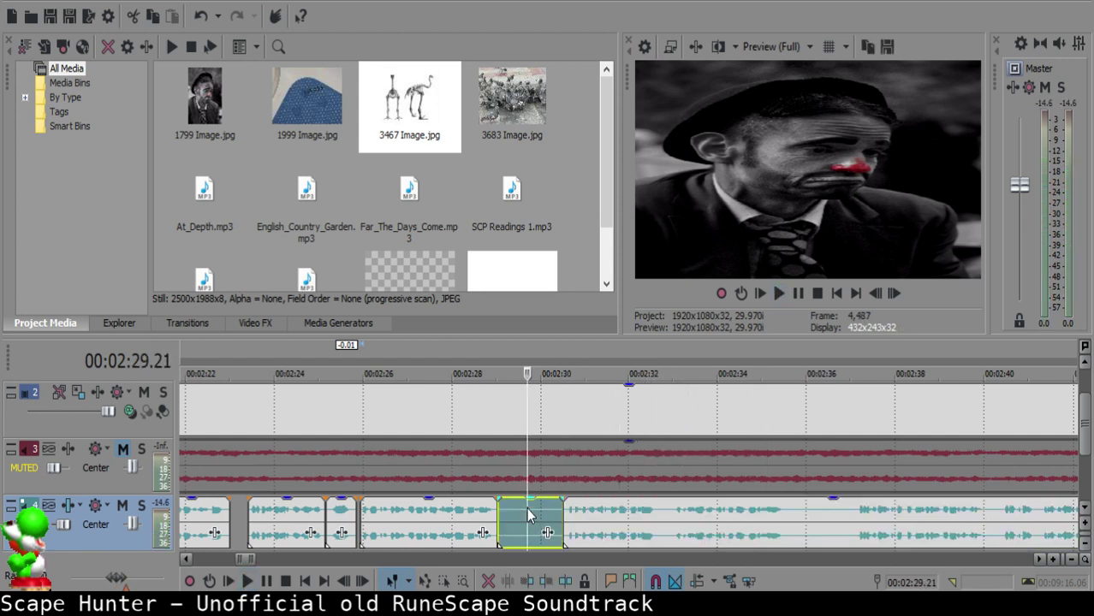
pyautogui.press('Delete')
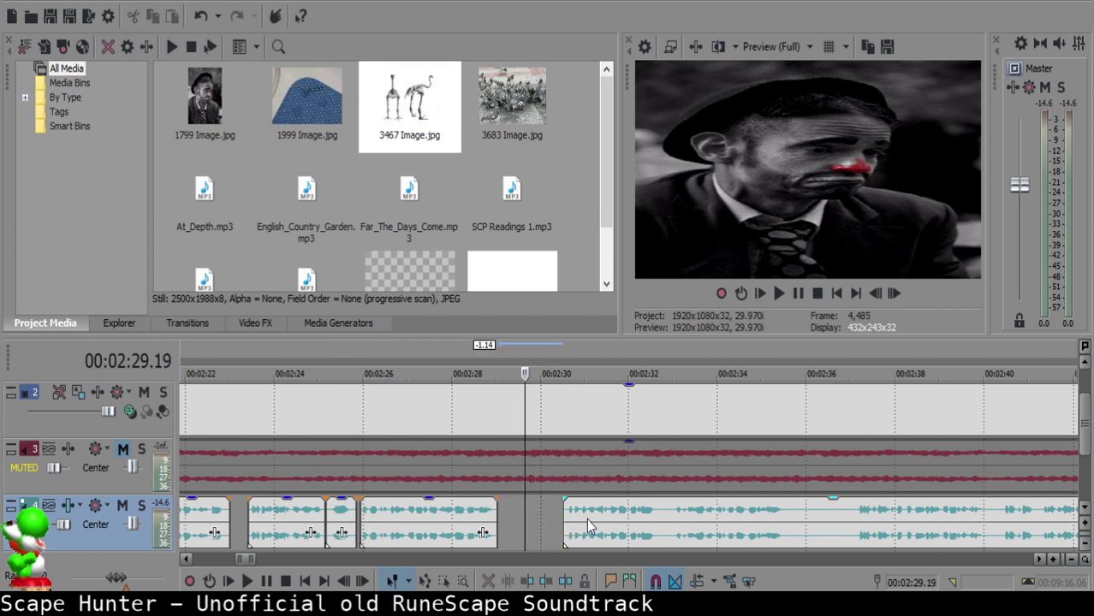
pyautogui.moveTo(572, 529); pyautogui.dragTo(552, 509)
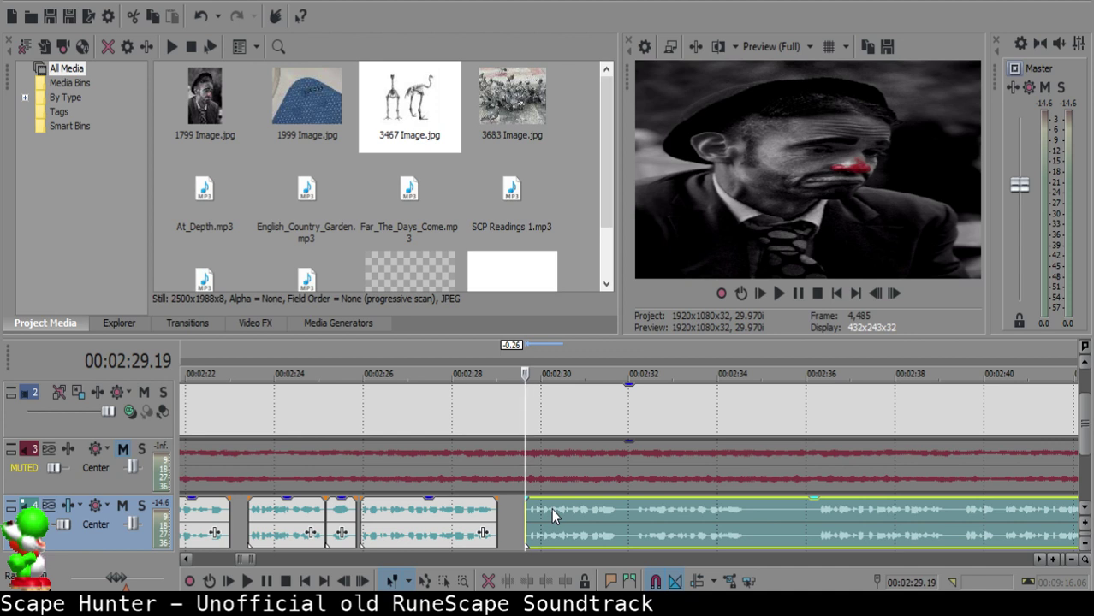
pyautogui.scroll(-3, 577, 505)
pyautogui.scroll(-2, 604, 482)
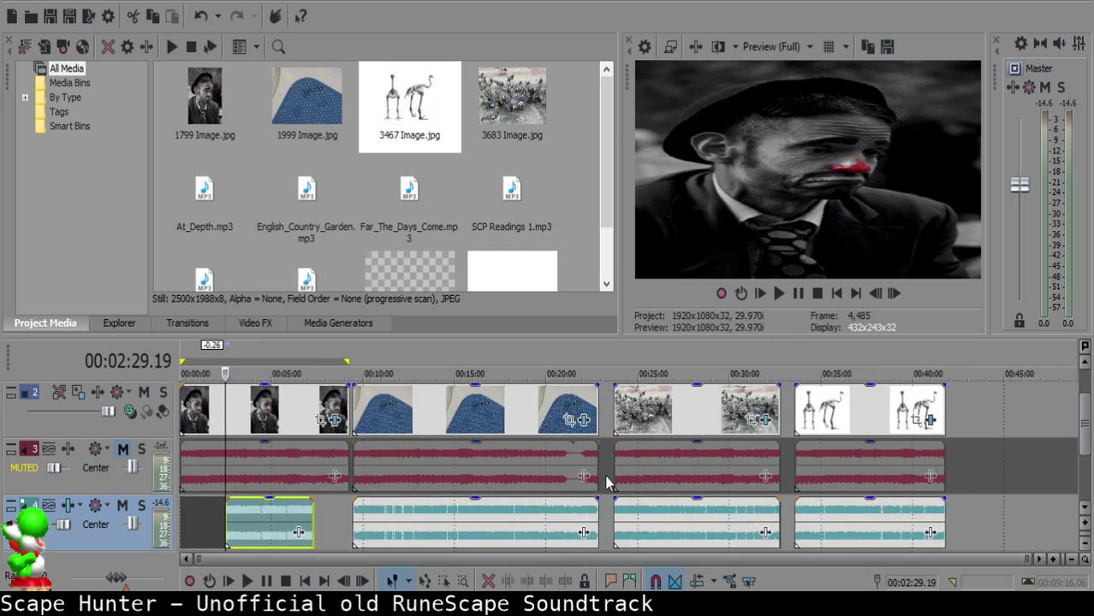
# - Inspect the time range of each long narration clip on the narration track, ending at the edit point at 00:02:29.19
pyautogui.doubleClick(725, 512)
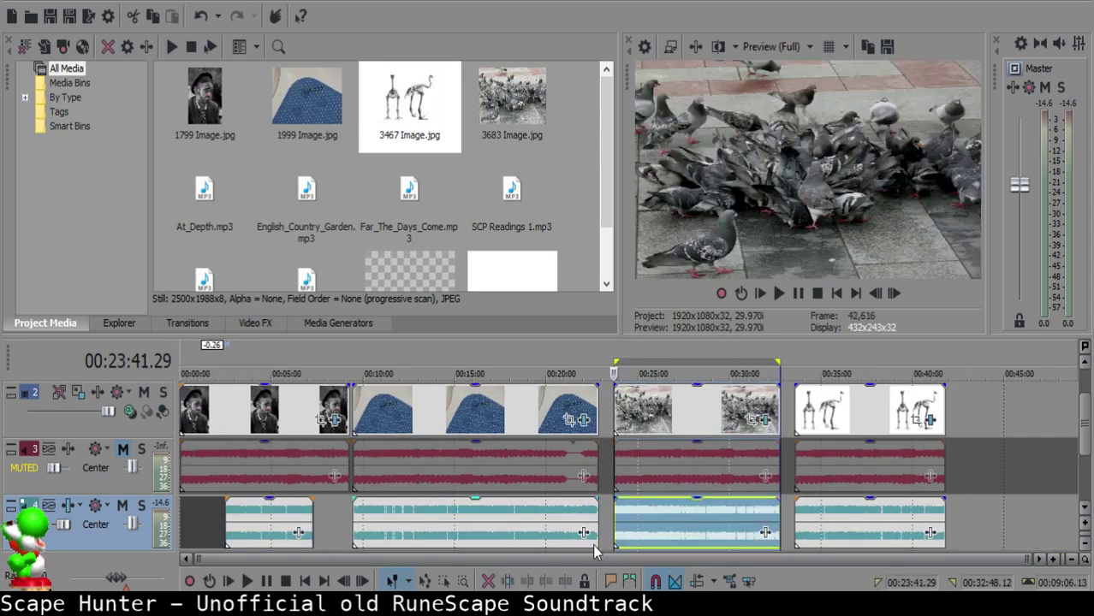
pyautogui.doubleClick(268, 520)
pyautogui.doubleClick(850, 512)
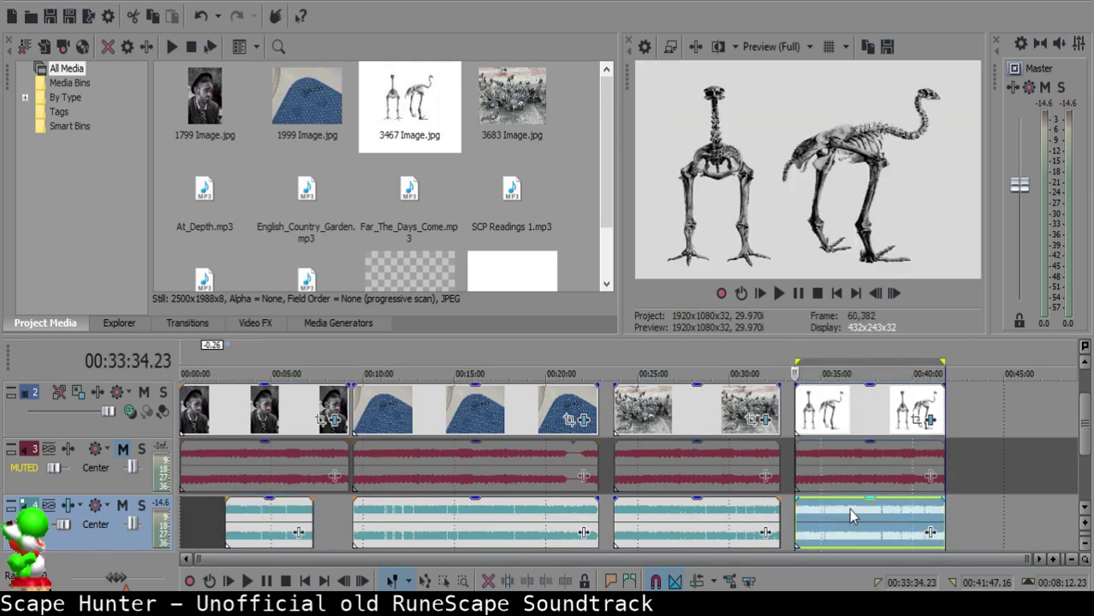
pyautogui.doubleClick(436, 545)
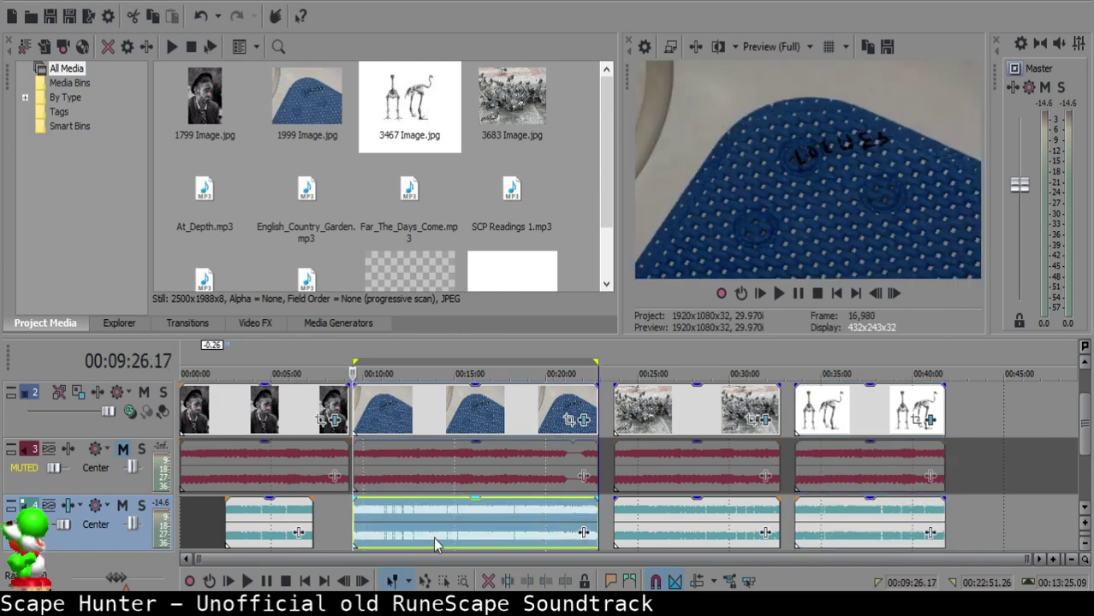
pyautogui.doubleClick(233, 518)
# - Audition the gap before 00:02:29.19, move the remaining narration four frames later to 00:02:29.23, and replay the transition
pyautogui.press('Up')
pyautogui.press('Up')
pyautogui.press('Up')
pyautogui.press('Up')
pyautogui.press('Up')
pyautogui.press('Up')
pyautogui.press('Up')
pyautogui.press('Up')
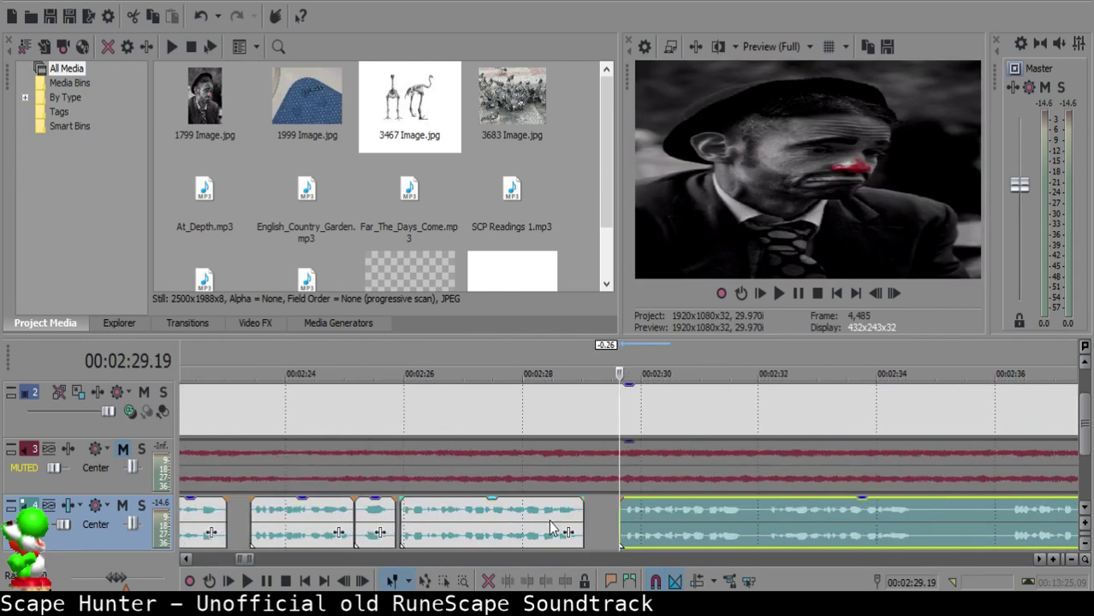
pyautogui.click(552, 529)
pyautogui.press('space')
pyautogui.press('Up')
pyautogui.press('Up')
pyautogui.press('Up')
pyautogui.press('Up')
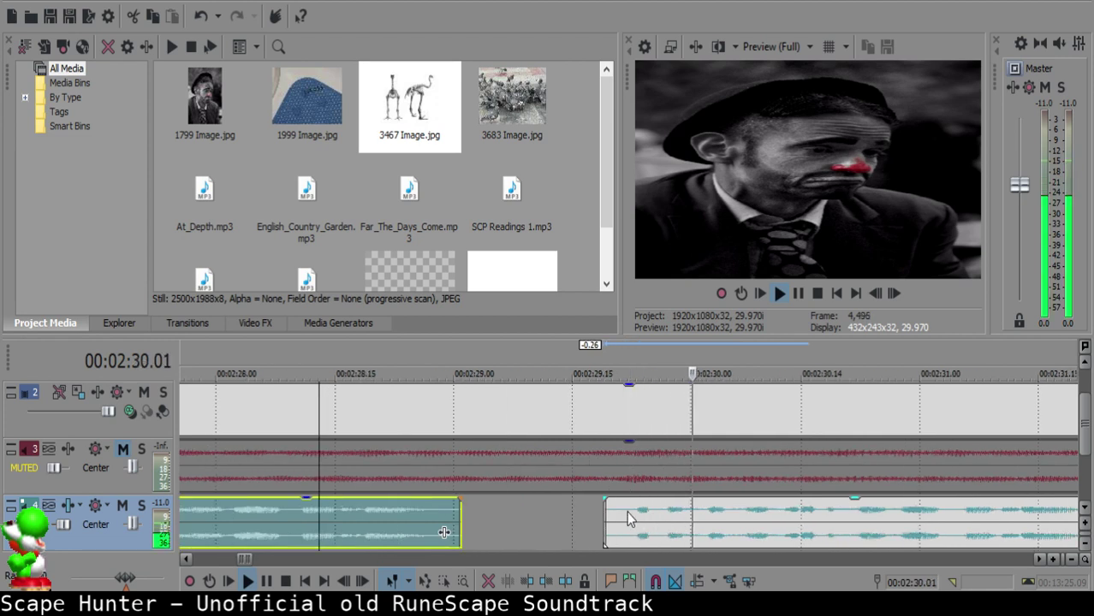
pyautogui.press('space')
pyautogui.click(622, 514)
pyautogui.moveTo(647, 514); pyautogui.dragTo(682, 518)
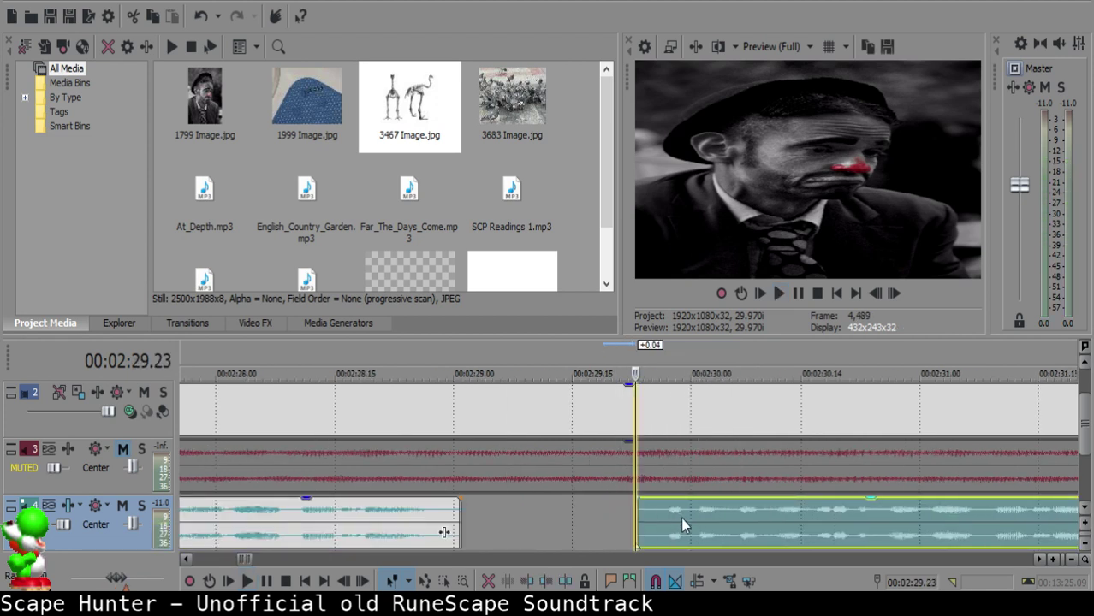
pyautogui.click(324, 518)
pyautogui.press('space')
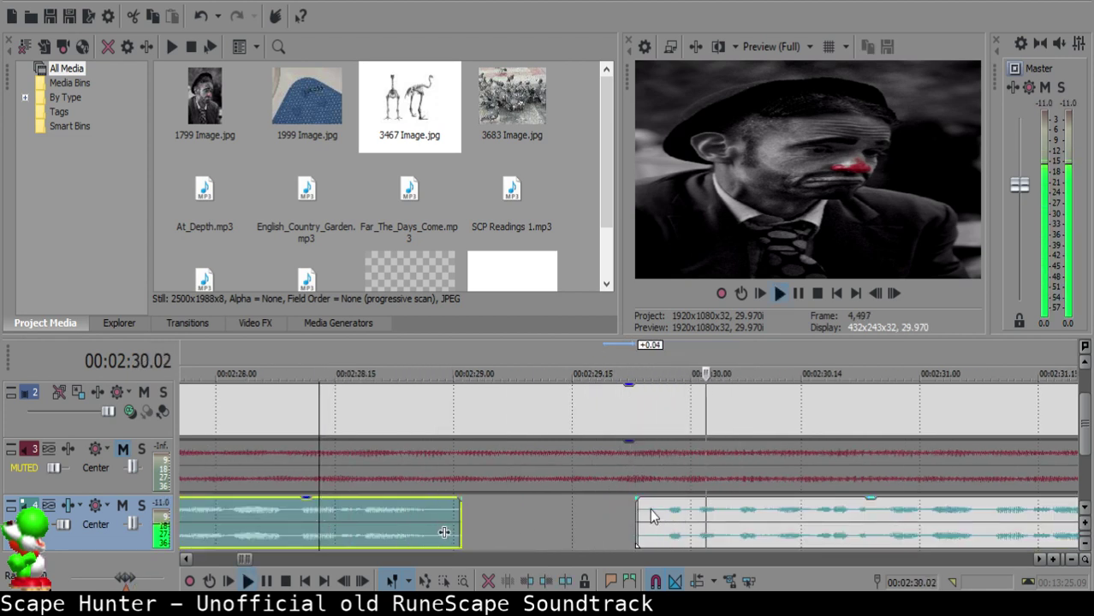
# - Audition the following narration and split it at the start of the next pause, at about 00:02:31.28
pyautogui.scroll(-8, 644, 507)
pyautogui.scroll(8, 645, 510)
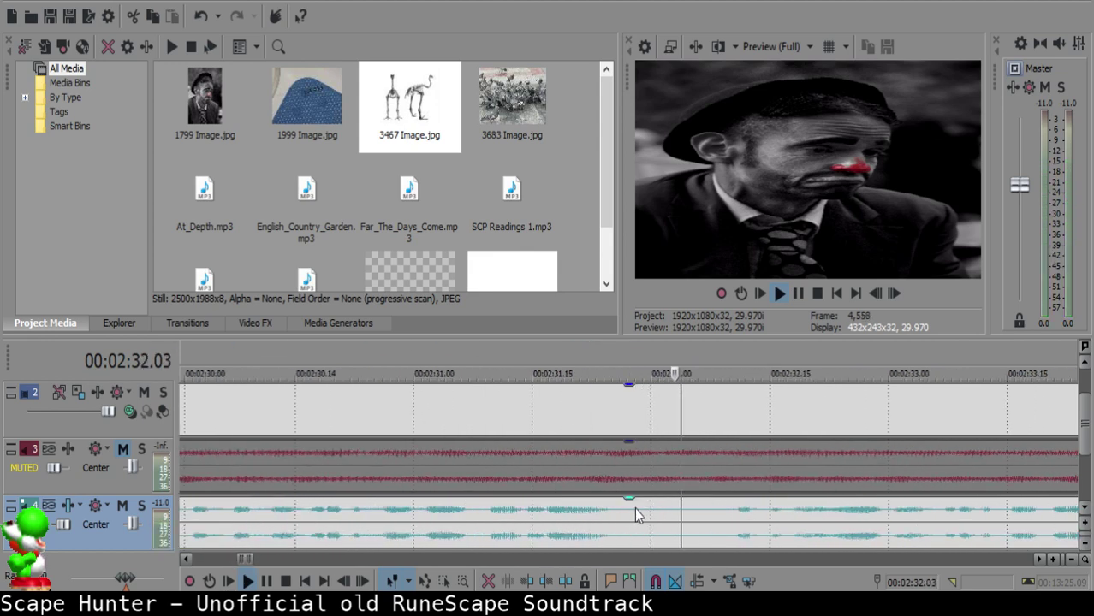
pyautogui.click(626, 512)
pyautogui.press('space')
pyautogui.press('space')
pyautogui.click(635, 515)
pyautogui.press('space')
pyautogui.press('s')
pyautogui.press('space')
# - Split the remaining narration where the speech resumes, at about 00:02:32.08
pyautogui.scroll(-4, 636, 516)
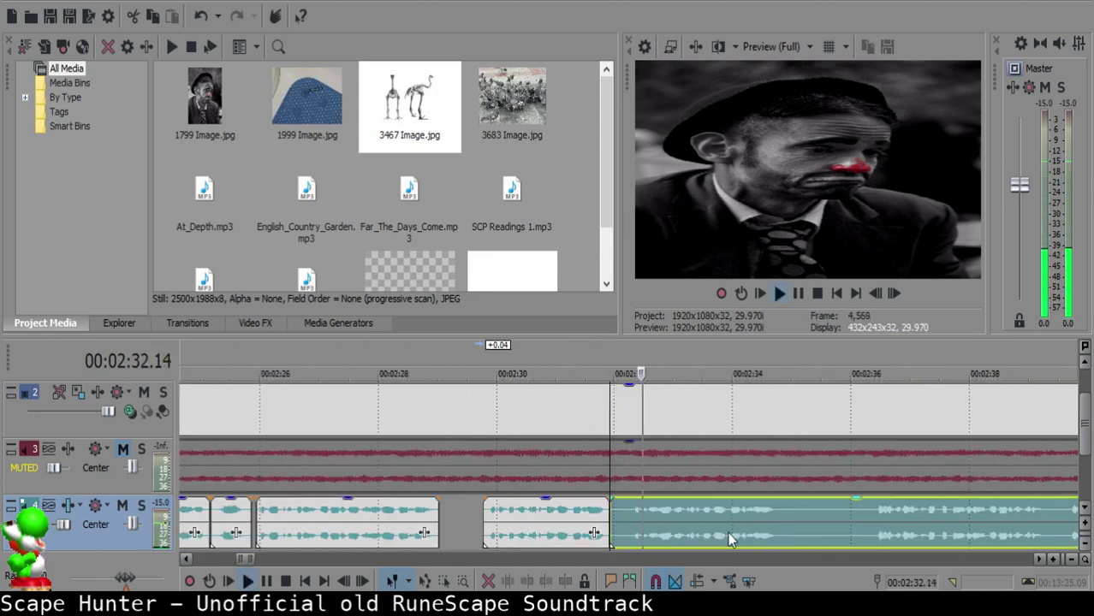
pyautogui.click(742, 529)
pyautogui.press('space')
pyautogui.press('space')
pyautogui.click(629, 514)
pyautogui.press('space')
pyautogui.press('s')
# - Delete the short pause piece after 00:02:31.28 and move the remaining narration six frames earlier, to about 00:02:32.02
pyautogui.click(618, 512)
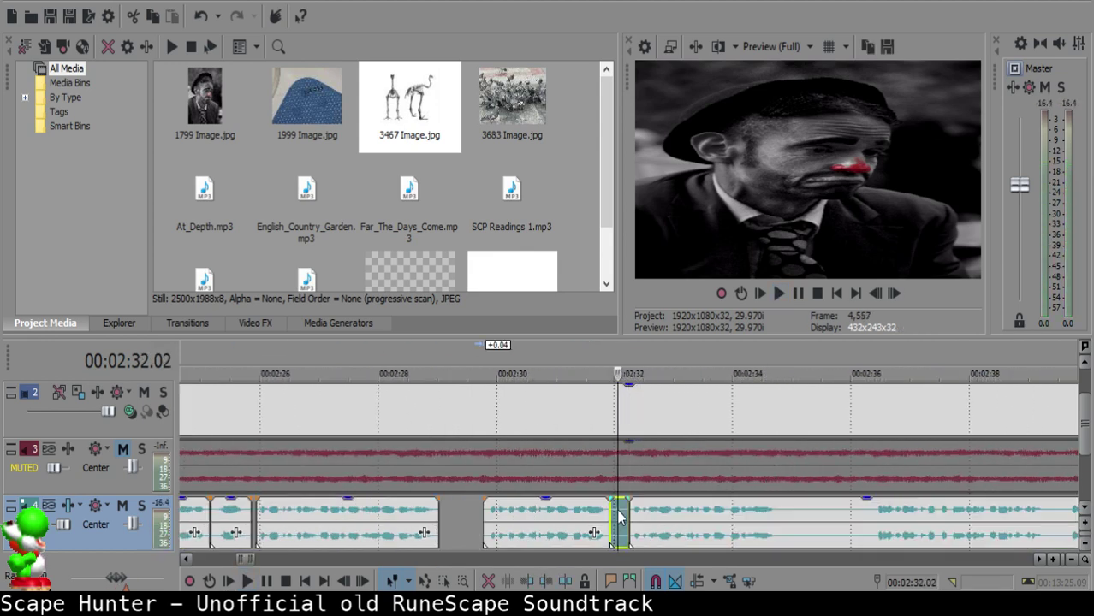
pyautogui.press('Delete')
pyautogui.moveTo(644, 515); pyautogui.dragTo(633, 514)
pyautogui.click(396, 514)
pyautogui.press('space')
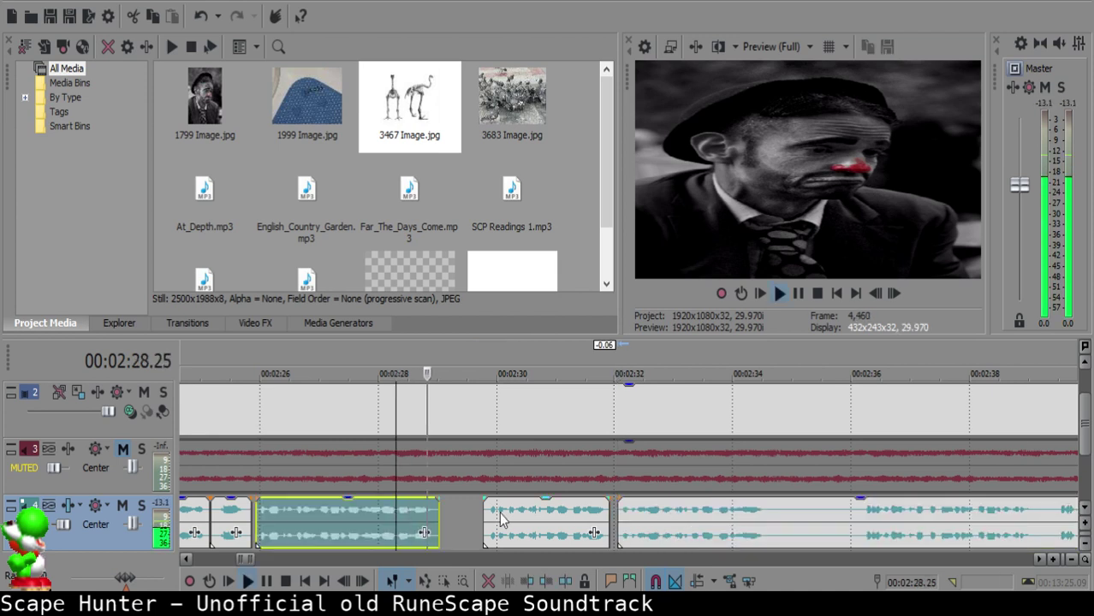
# - Add a fade-out about two frames long to the narration clip ending at 00:02:29.01
pyautogui.scroll(6, 550, 513)
pyautogui.press('Return')
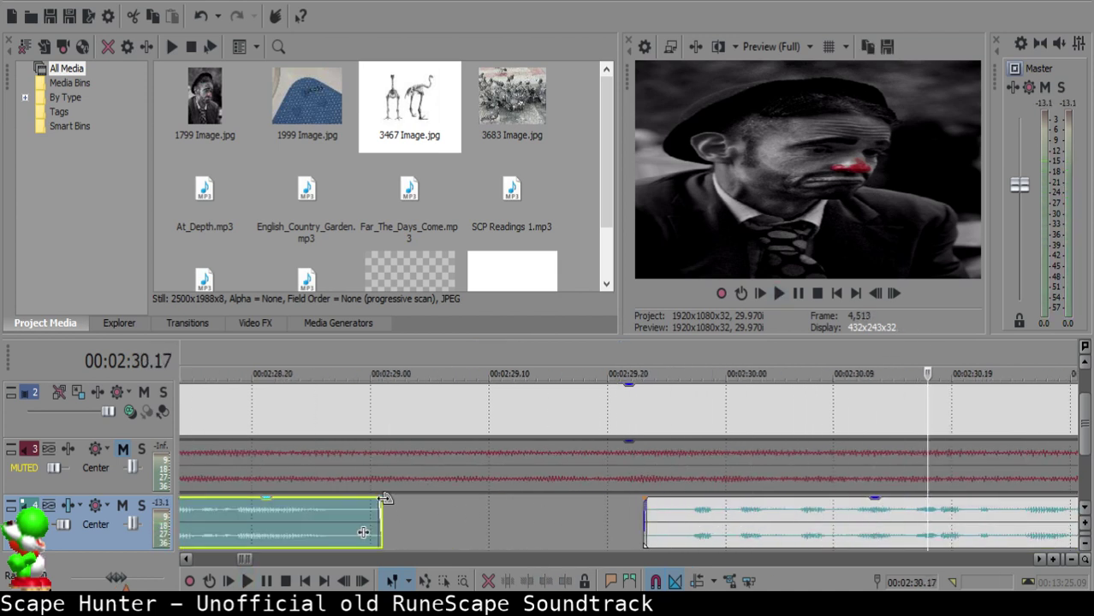
pyautogui.moveTo(381, 499); pyautogui.dragTo(358, 501)
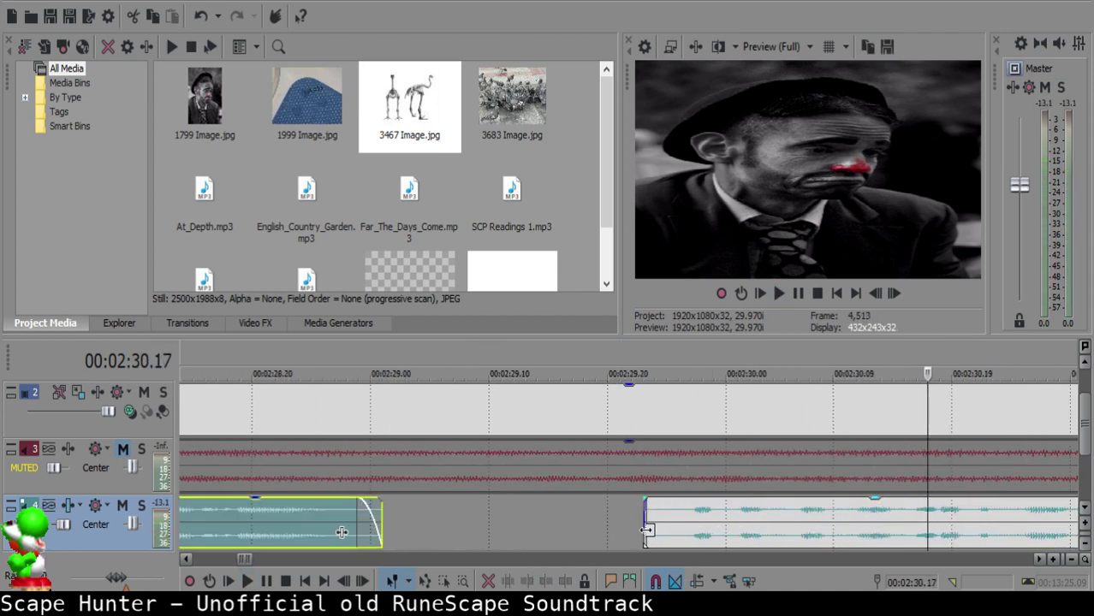
# - Move the narration after the faded clip one frame later, to 00:02:29.24, and play across the gap
pyautogui.keyDown('ctrl'); pyautogui.click(852, 522); pyautogui.keyUp('ctrl')
pyautogui.moveTo(706, 508); pyautogui.dragTo(709, 511)
pyautogui.click(494, 505)
pyautogui.press('space')
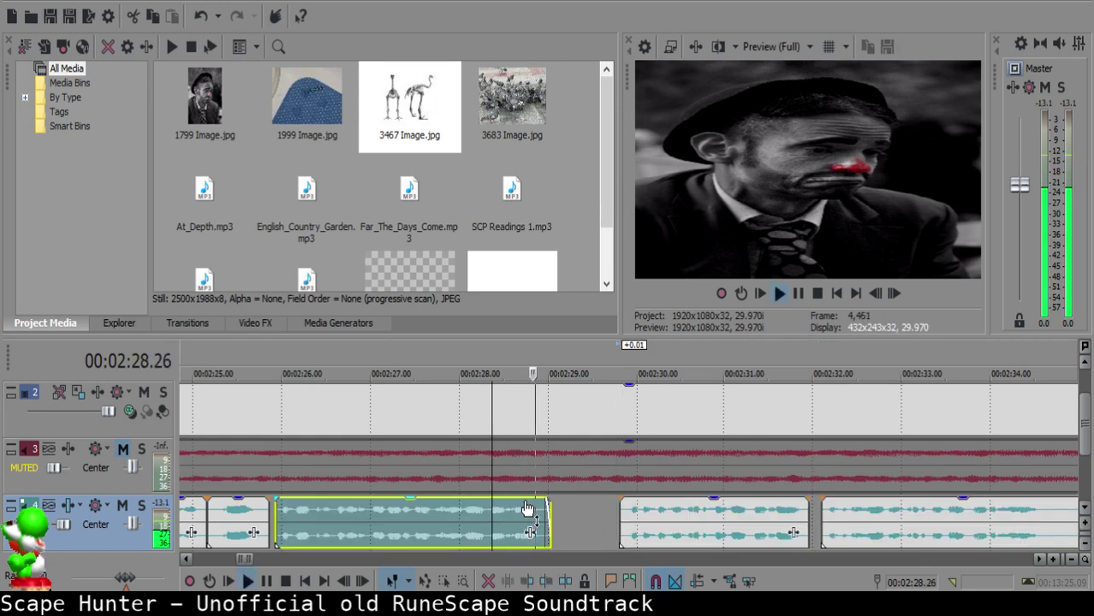
pyautogui.scroll(-7, 667, 517)
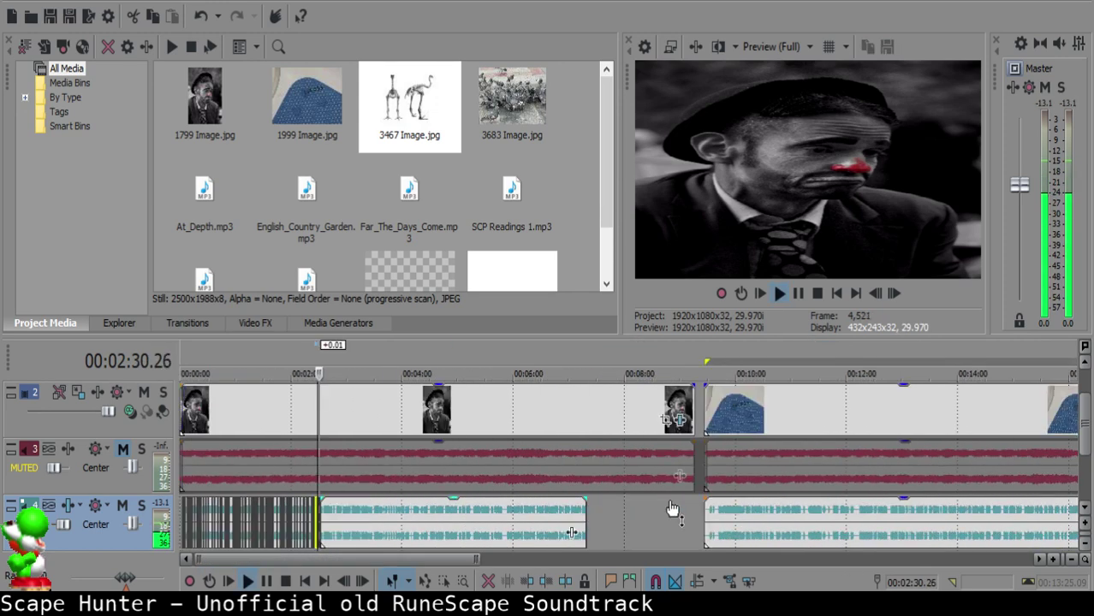
pyautogui.scroll(4, 673, 511)
pyautogui.press('Return')
# - Move the following narration clips two more frames later, to 00:02:29.26, and play from the preceding clip
pyautogui.click(606, 511)
pyautogui.scroll(8, 605, 510)
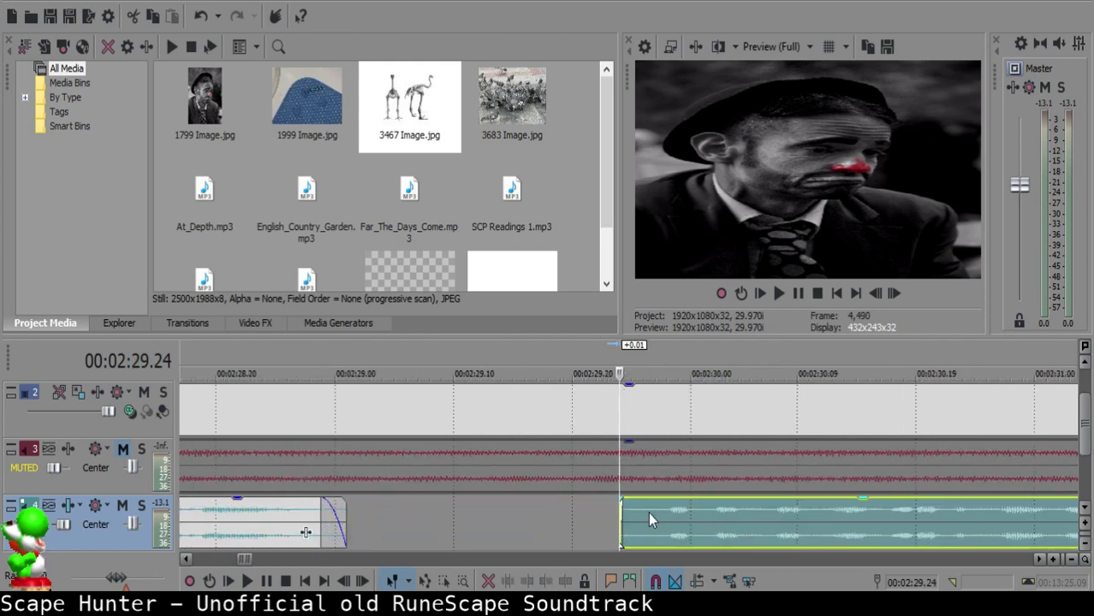
pyautogui.click(648, 512)
pyautogui.scroll(-8, 648, 512)
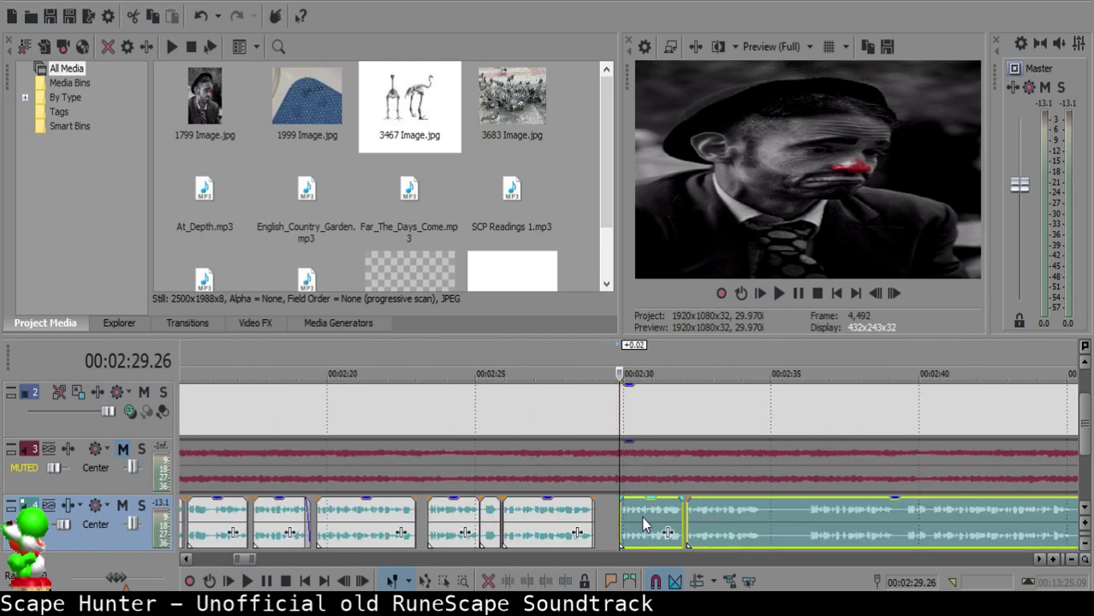
pyautogui.click(562, 525)
pyautogui.press('space')
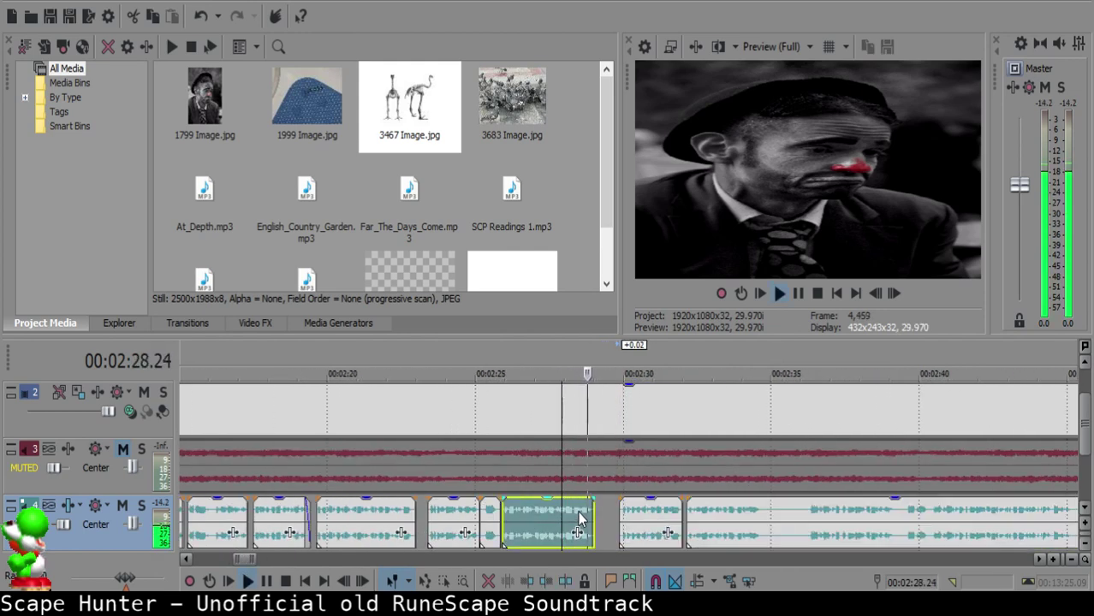
pyautogui.scroll(-10, 672, 518)
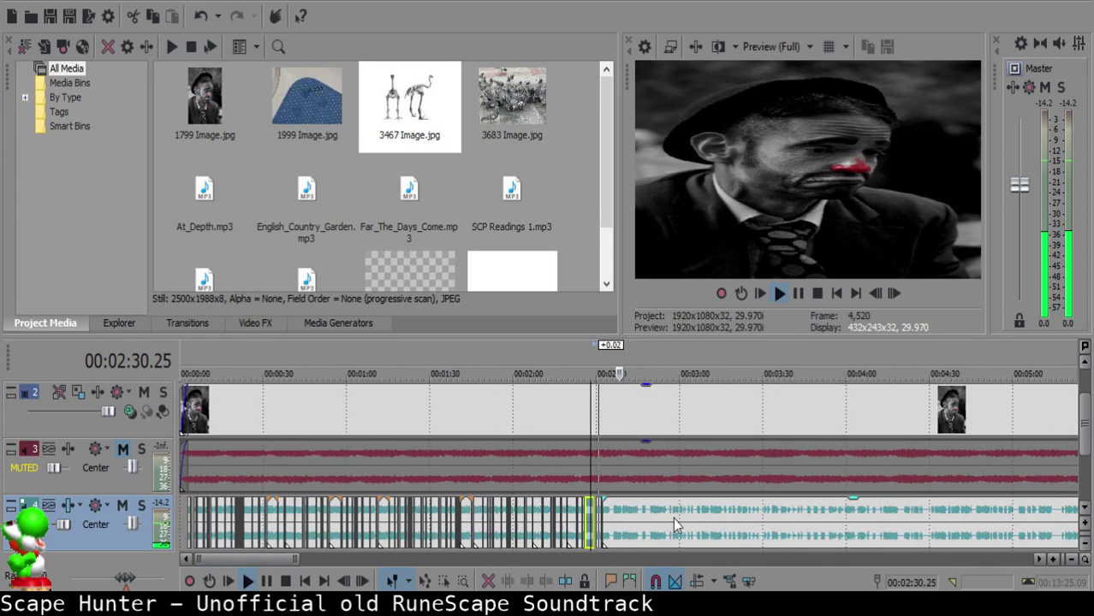
pyautogui.scroll(10, 673, 518)
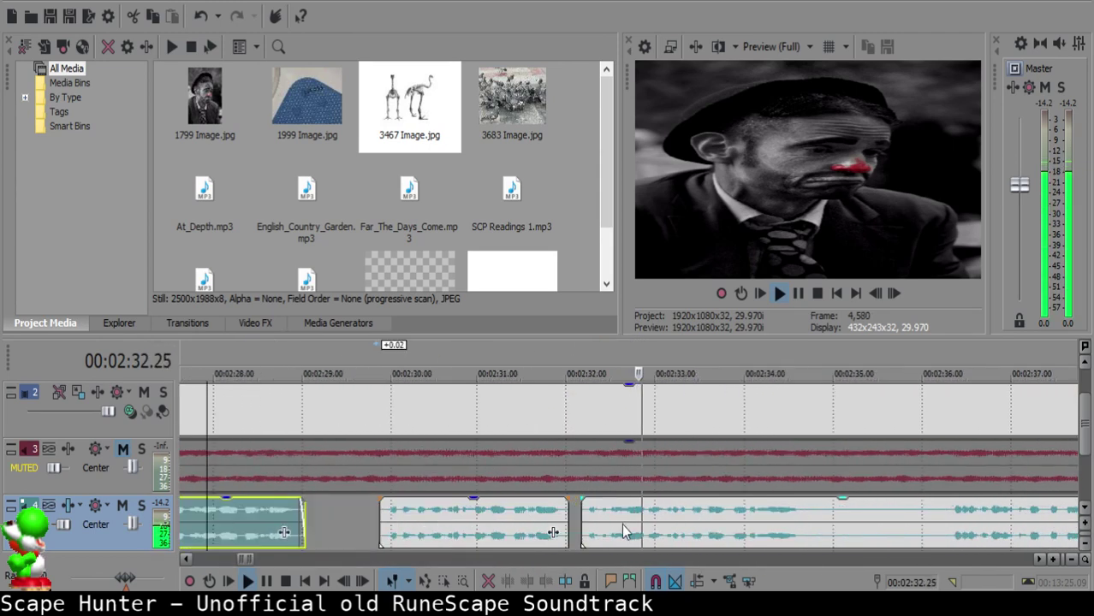
# - Audition the end of the next phrase and split the narration at the start of the pause, at about 00:02:34.21
pyautogui.scroll(-2, 591, 518)
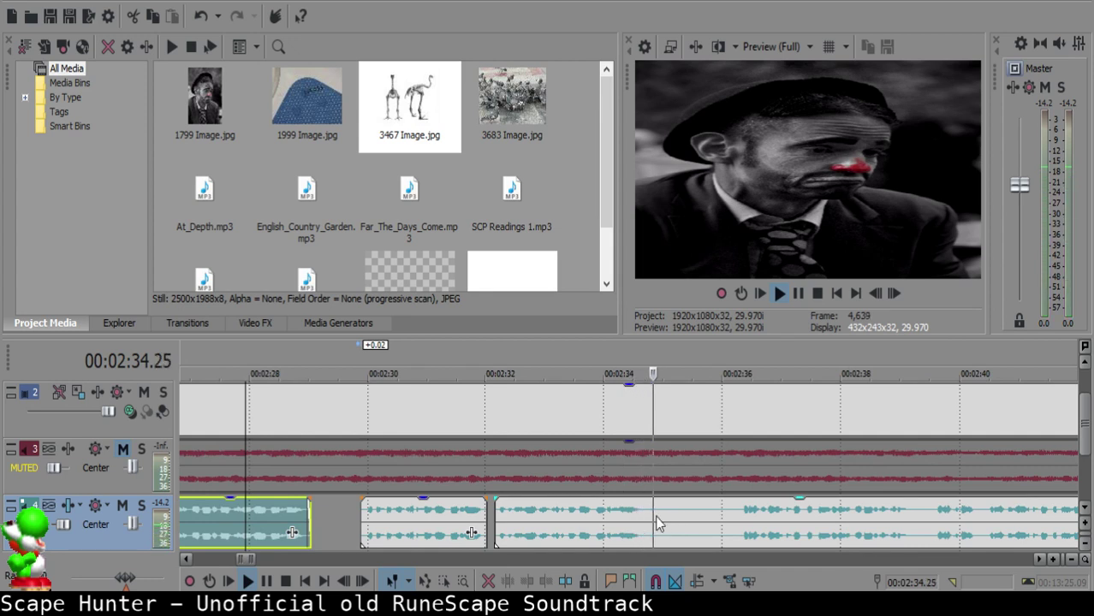
pyautogui.click(649, 515)
pyautogui.click(645, 506)
pyautogui.press('space')
pyautogui.press('space')
pyautogui.click(644, 506)
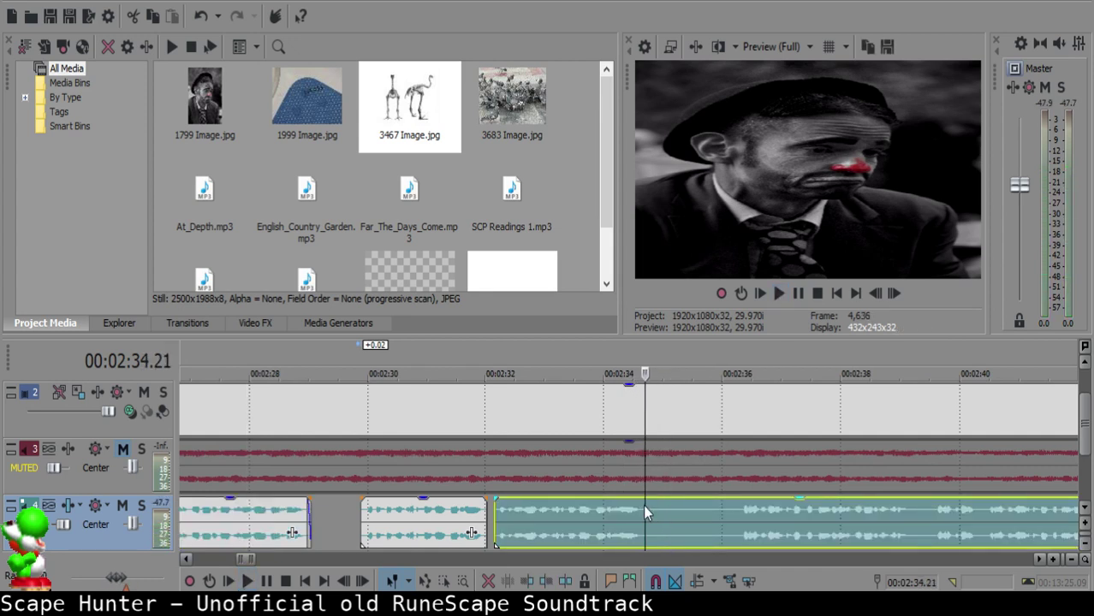
pyautogui.press('space')
pyautogui.press('space')
pyautogui.click(644, 506)
pyautogui.press('space')
pyautogui.press('space')
pyautogui.click(645, 506)
pyautogui.press('s')
# - Split the remaining narration at 00:02:35.03 and delete the pause piece between 00:02:34.21 and that point
pyautogui.press('space')
pyautogui.press('space')
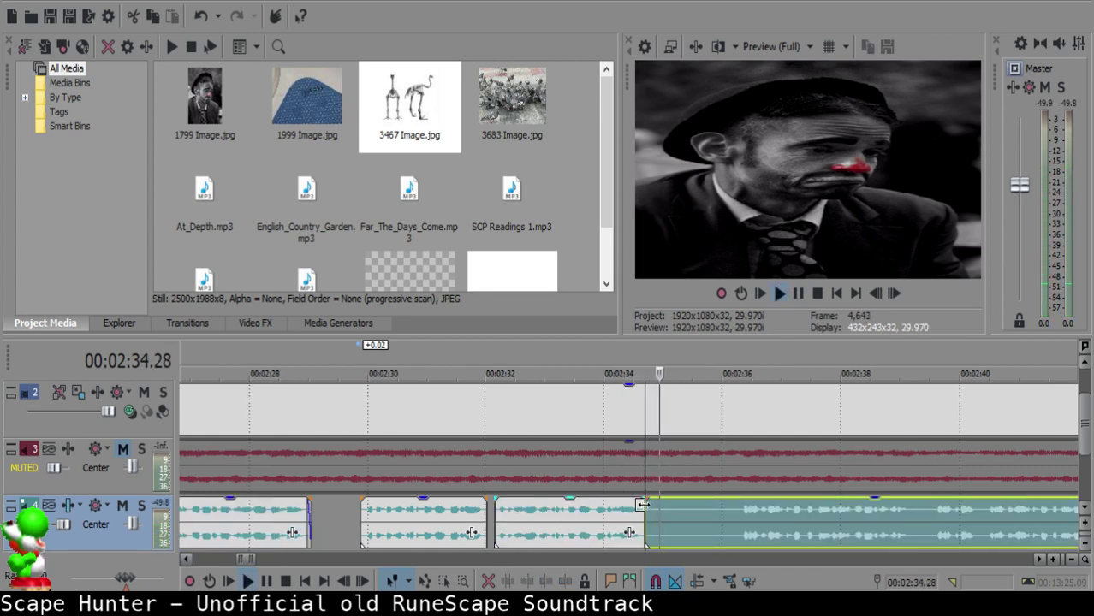
pyautogui.press('s')
pyautogui.click(659, 513)
pyautogui.press('Delete')
# - Audition the end of the clip before the gap and trim one frame off it, to about 00:02:34.20
pyautogui.click(620, 512)
pyautogui.scroll(4, 620, 518)
pyautogui.press('space')
pyautogui.press('space')
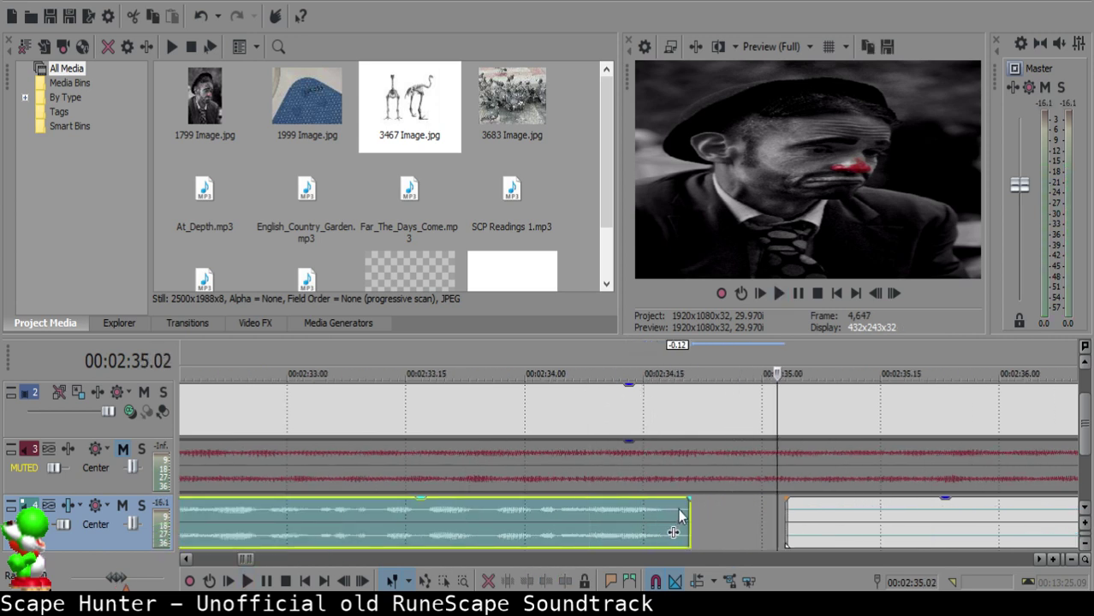
pyautogui.click(682, 516)
pyautogui.press('space')
pyautogui.press('space')
pyautogui.click(682, 517)
pyautogui.click(674, 512)
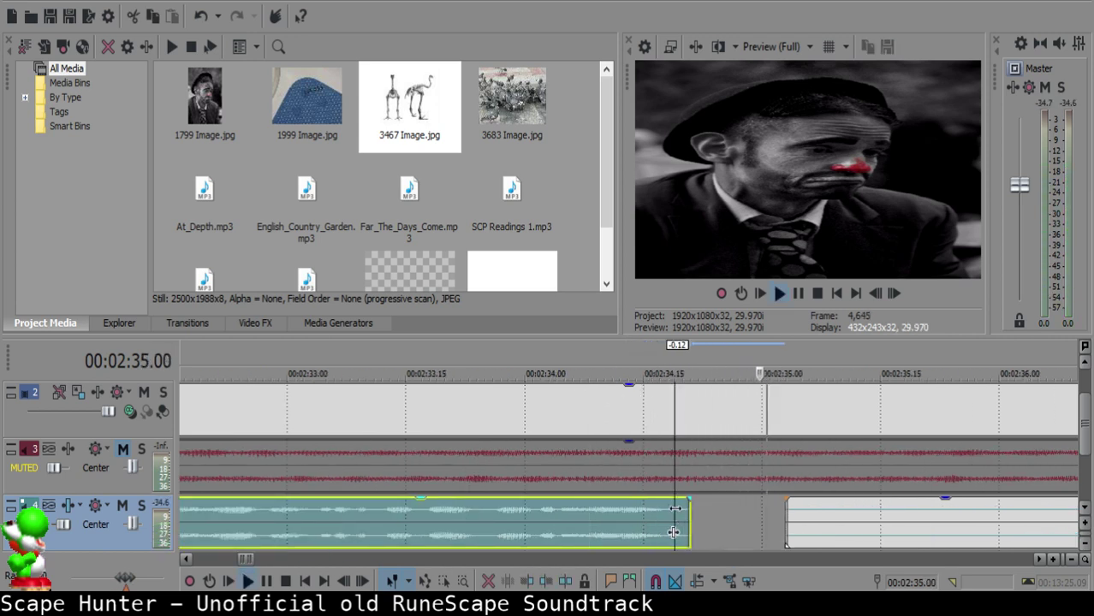
pyautogui.click(683, 516)
pyautogui.press('space')
pyautogui.press('s')
pyautogui.press('Delete')
# - Add a fade-out about four frames long to the clip ending at 00:02:34.20 and replay its ending
pyautogui.click(500, 518)
pyautogui.press('space')
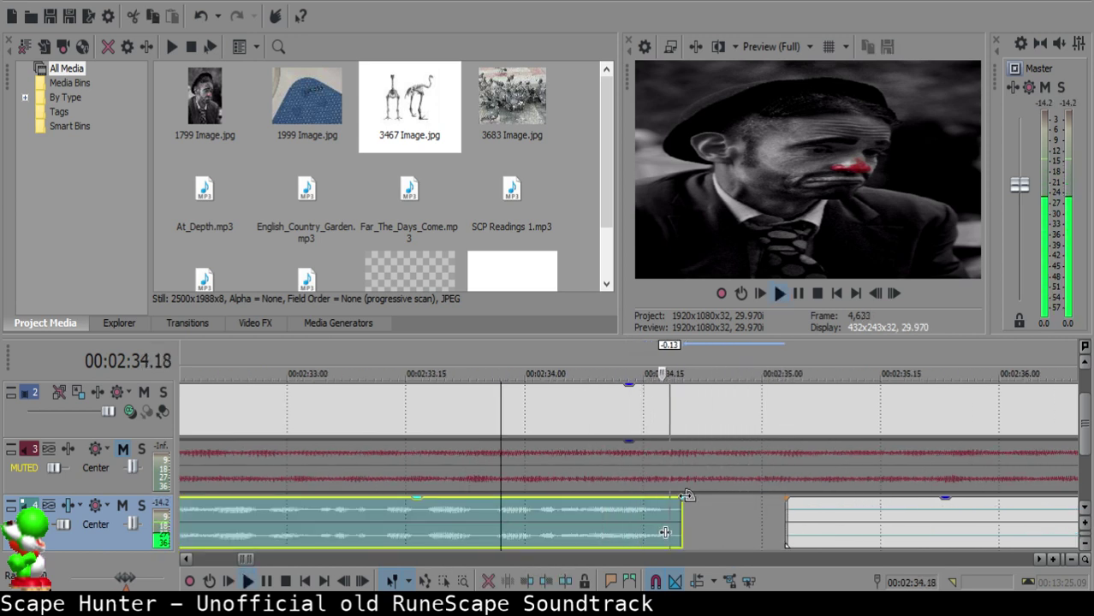
pyautogui.moveTo(685, 495); pyautogui.dragTo(655, 512)
pyautogui.click(461, 517)
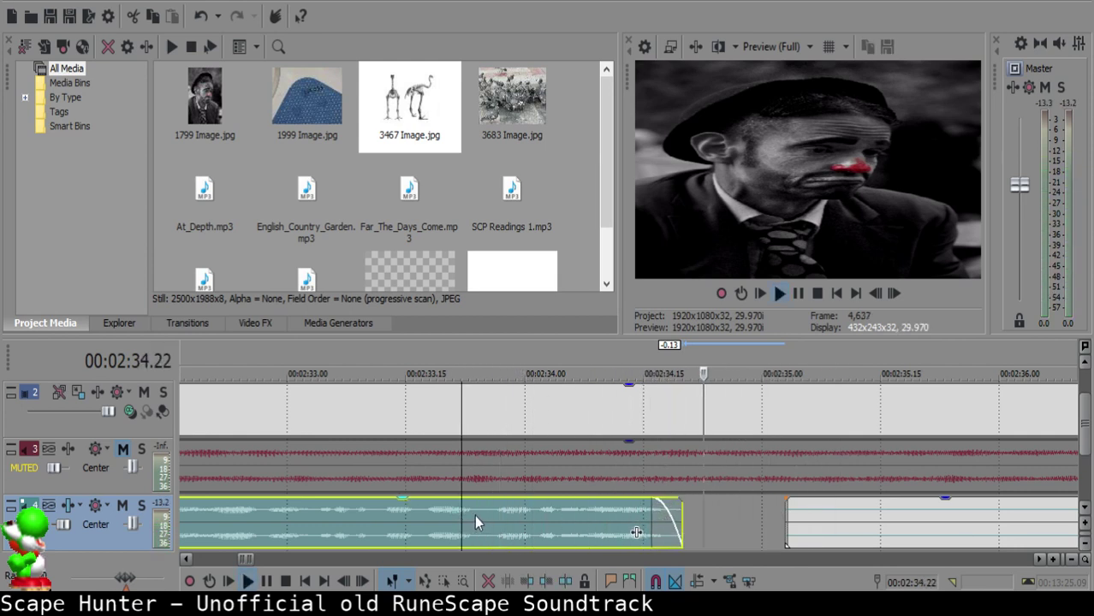
# - Audition the narration after 00:02:35.03 at several spots and split it at 00:02:50.07
pyautogui.scroll(-4, 474, 515)
pyautogui.click(824, 520)
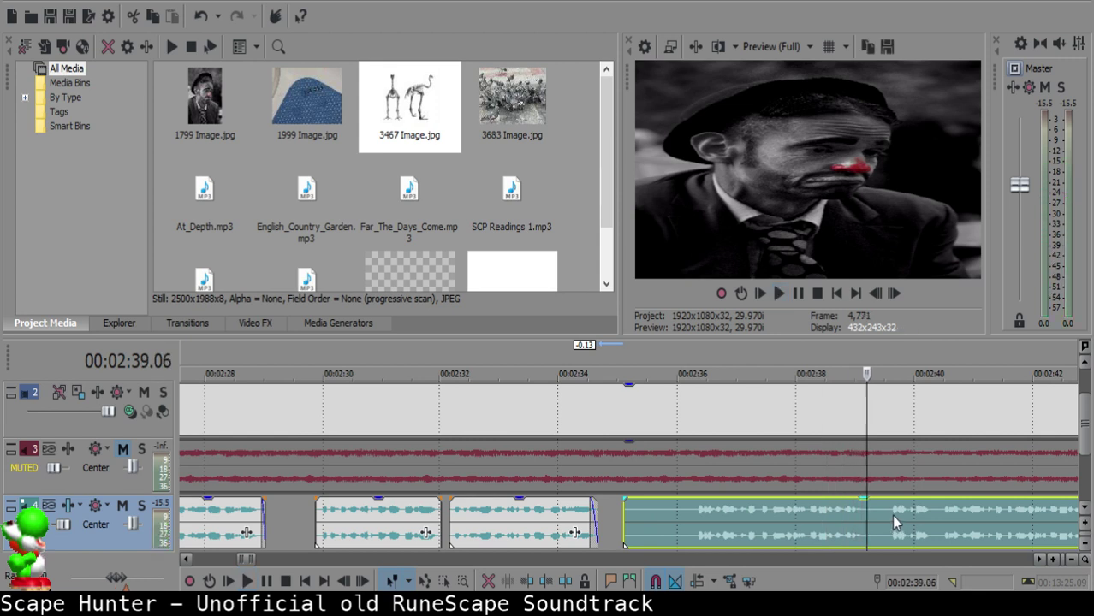
pyautogui.scroll(-2, 843, 538)
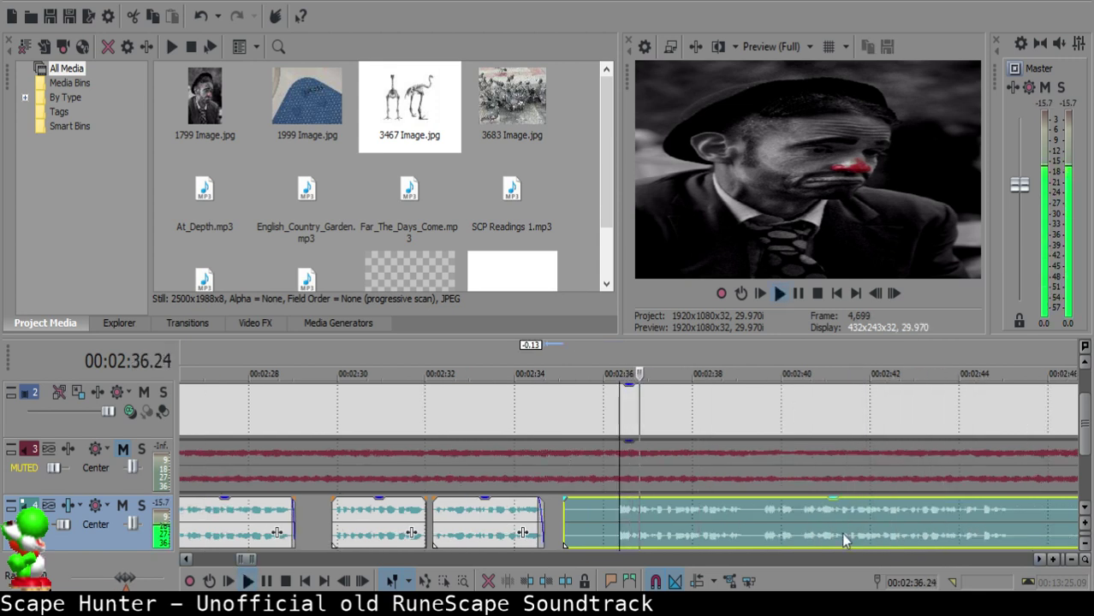
pyautogui.click(982, 528)
pyautogui.scroll(2, 856, 519)
pyautogui.click(903, 519)
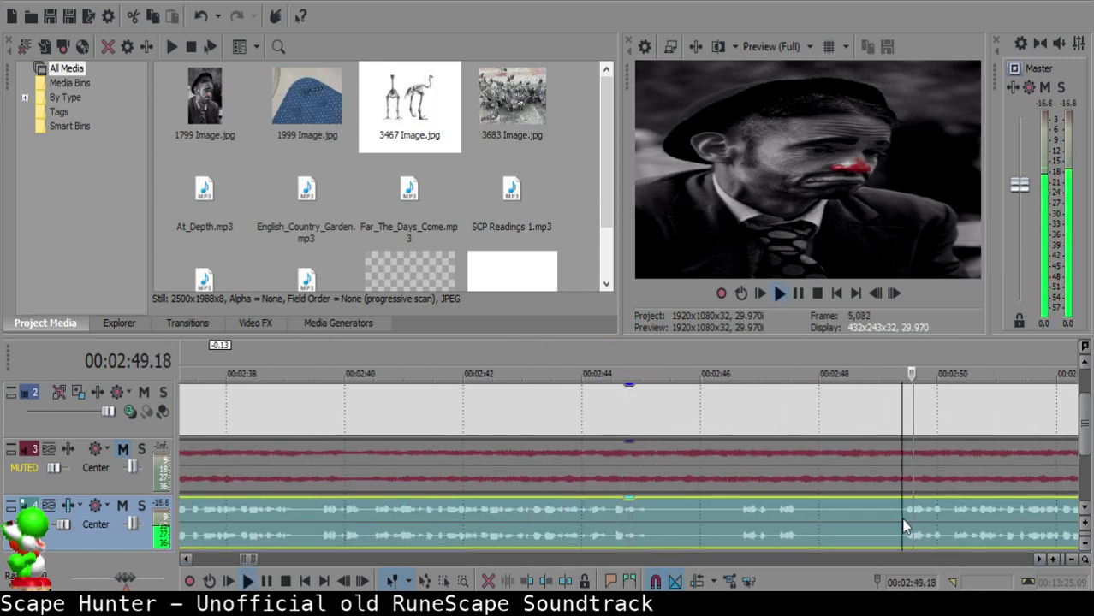
pyautogui.scroll(-2, 891, 521)
pyautogui.click(827, 518)
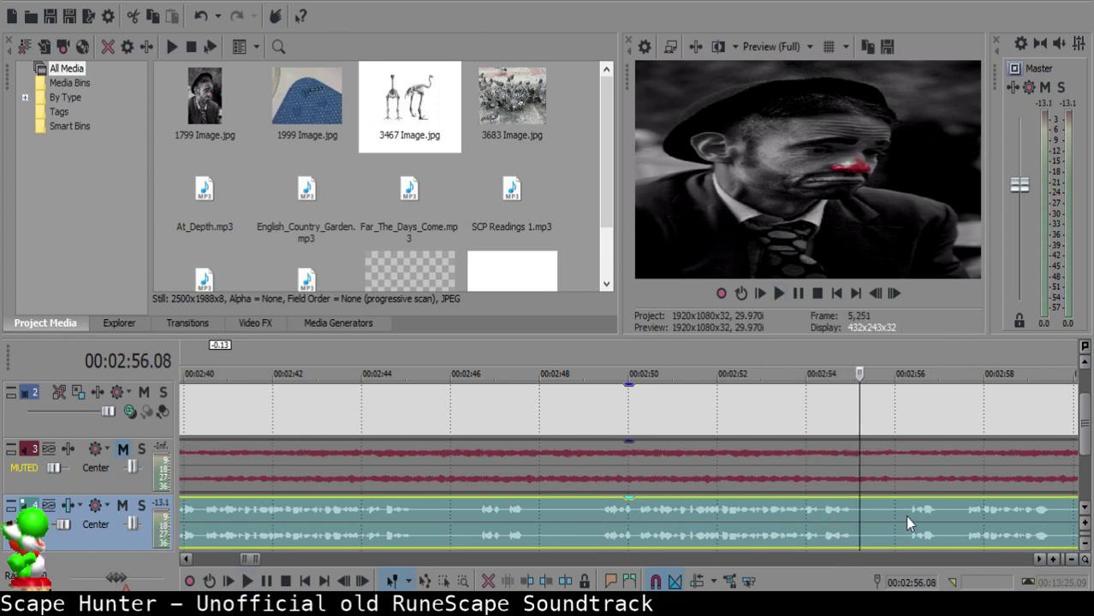
pyautogui.click(908, 516)
pyautogui.click(639, 515)
pyautogui.press('space')
pyautogui.press('s')
# - Delete the unwanted narration piece between 00:02:35.03 and 00:02:50.07
pyautogui.scroll(-3, 604, 516)
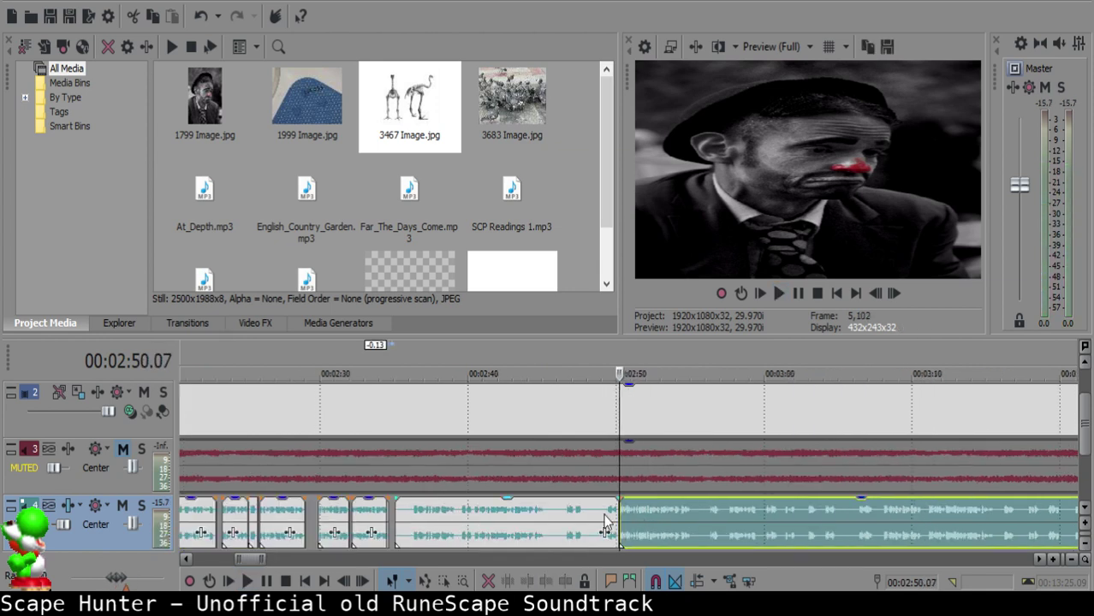
pyautogui.click(392, 522)
pyautogui.scroll(4, 560, 531)
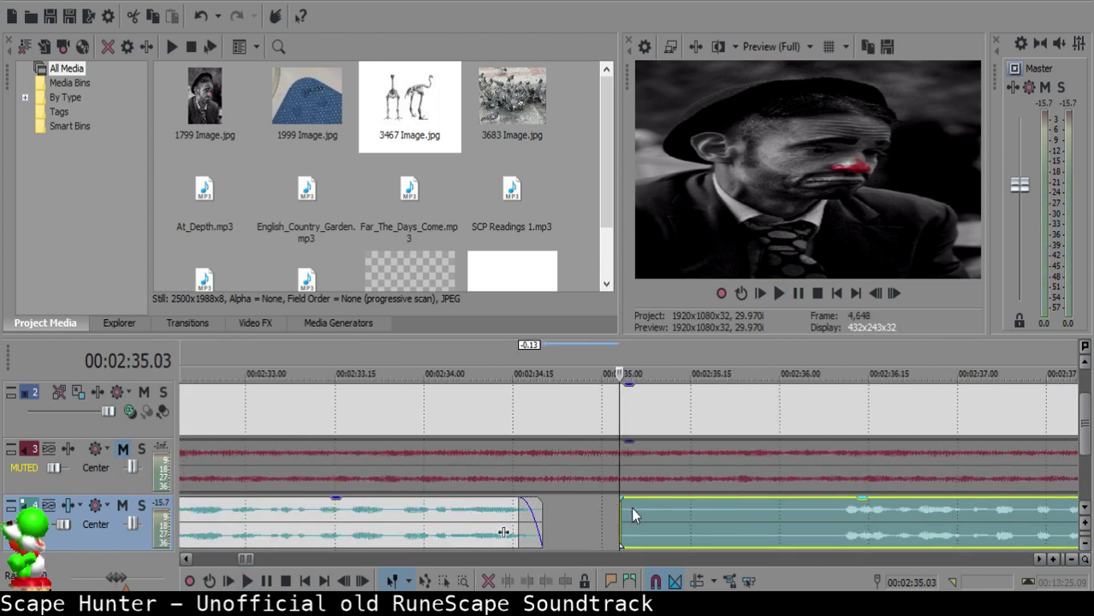
pyautogui.click(631, 508)
pyautogui.scroll(-4, 635, 508)
pyautogui.press('Delete')
# - Move the remaining narration 15 seconds and 2 frames earlier, to 00:02:35.05, and play across the gap
pyautogui.moveTo(964, 519); pyautogui.dragTo(633, 510)
pyautogui.click(580, 518)
pyautogui.press('space')
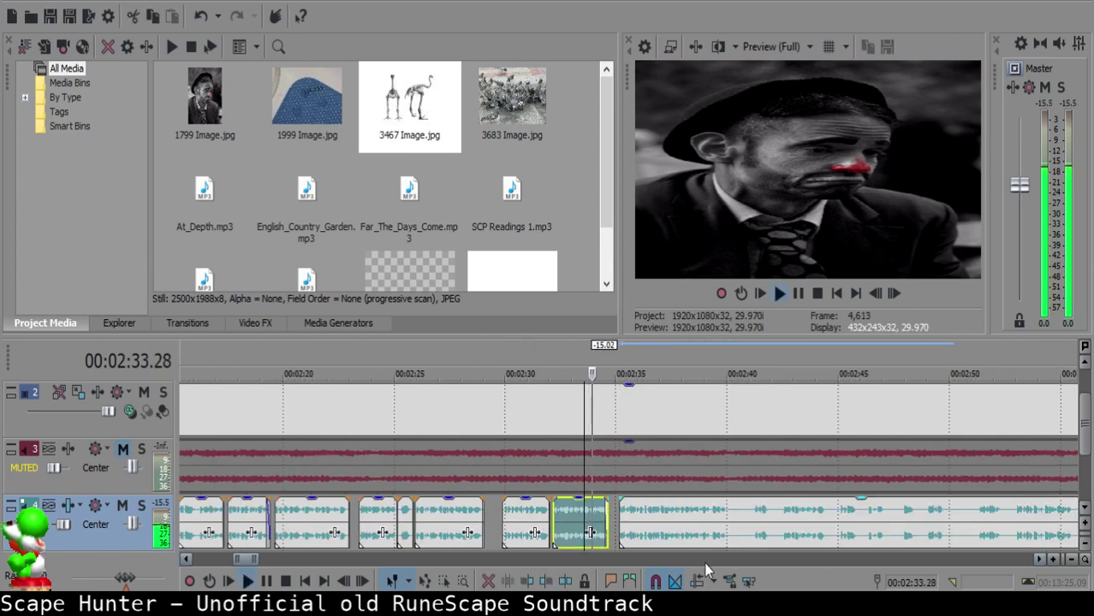
pyautogui.scroll(4, 658, 510)
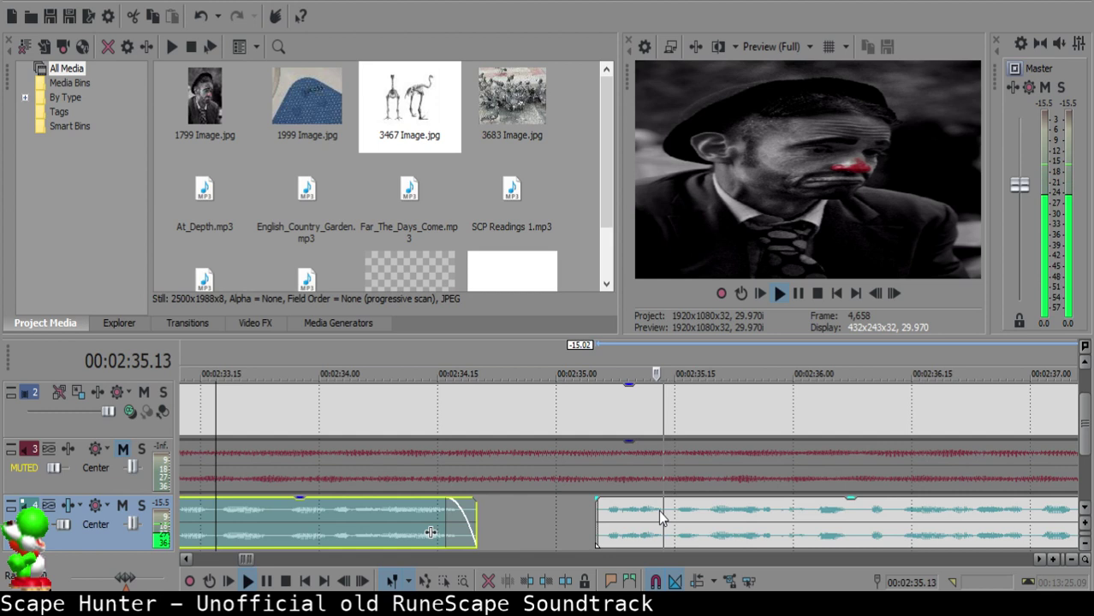
# - Try shifting the narration after the gap one frame later, undo the shift, and replay across the gap
pyautogui.click(602, 511)
pyautogui.moveTo(604, 516); pyautogui.dragTo(616, 519)
pyautogui.click(341, 520)
pyautogui.press('space')
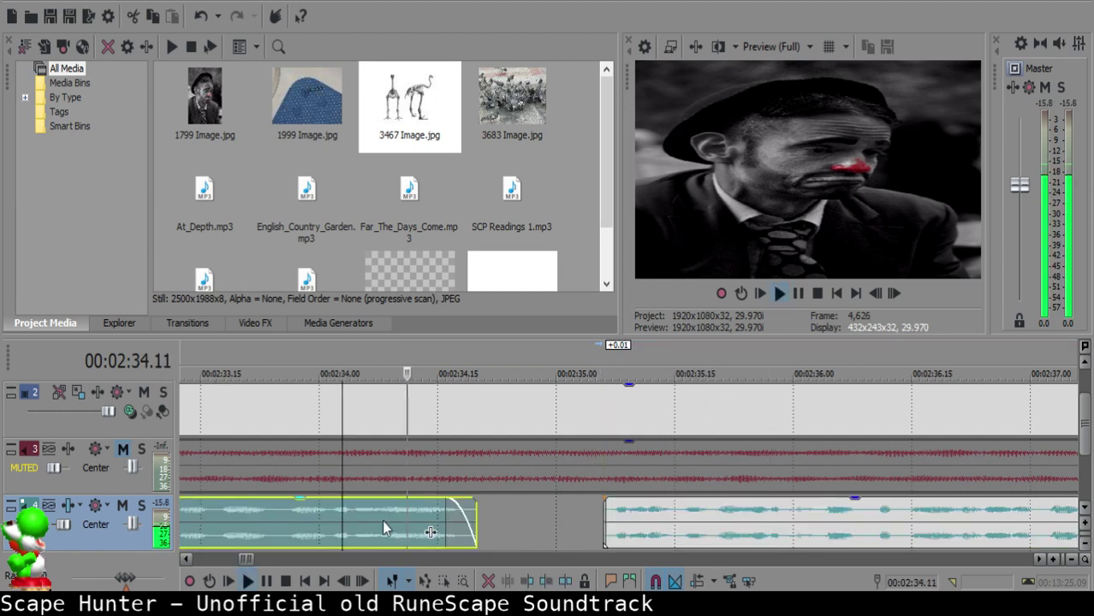
pyautogui.hotkey('ctrl', 'z')
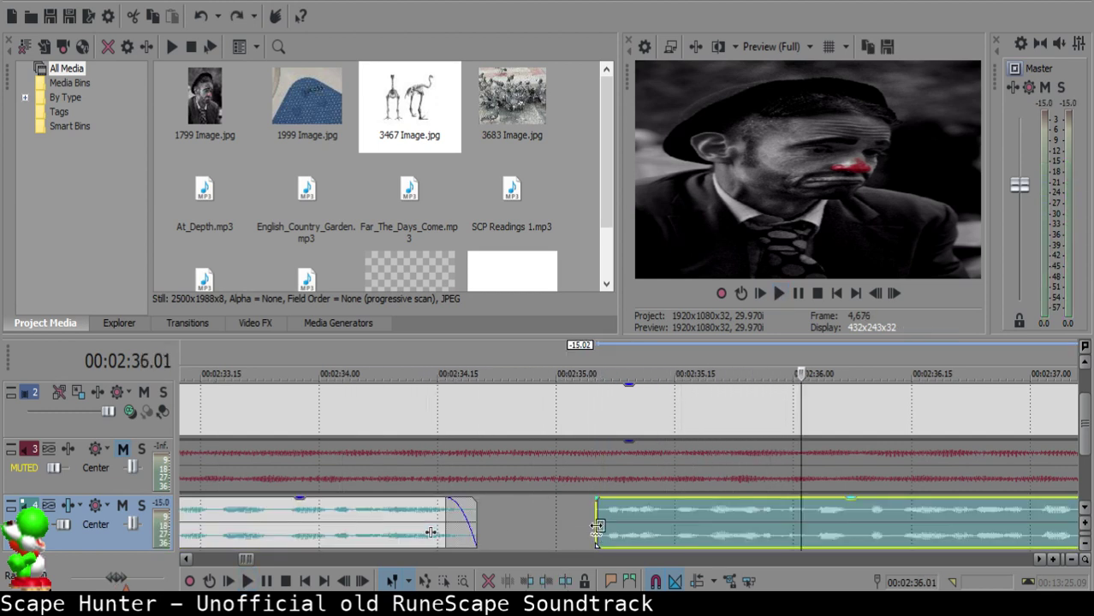
pyautogui.click(312, 512)
pyautogui.press('space')
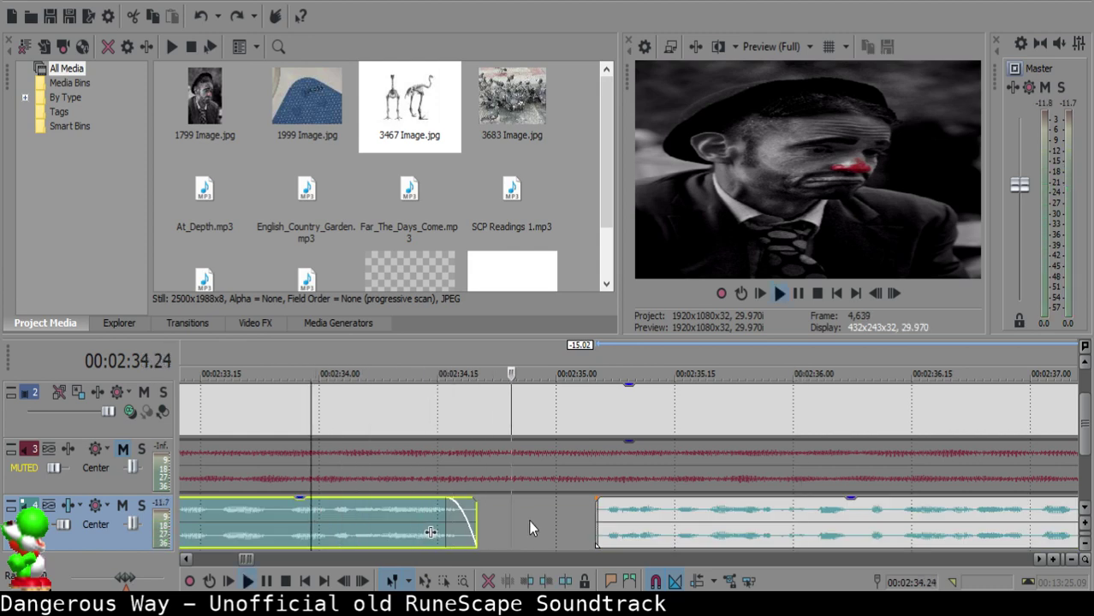
# - Split the narration at about 00:02:40.04 and at 00:02:41.07, and delete the piece between the cuts
pyautogui.scroll(-5, 548, 518)
pyautogui.scroll(-8, 555, 518)
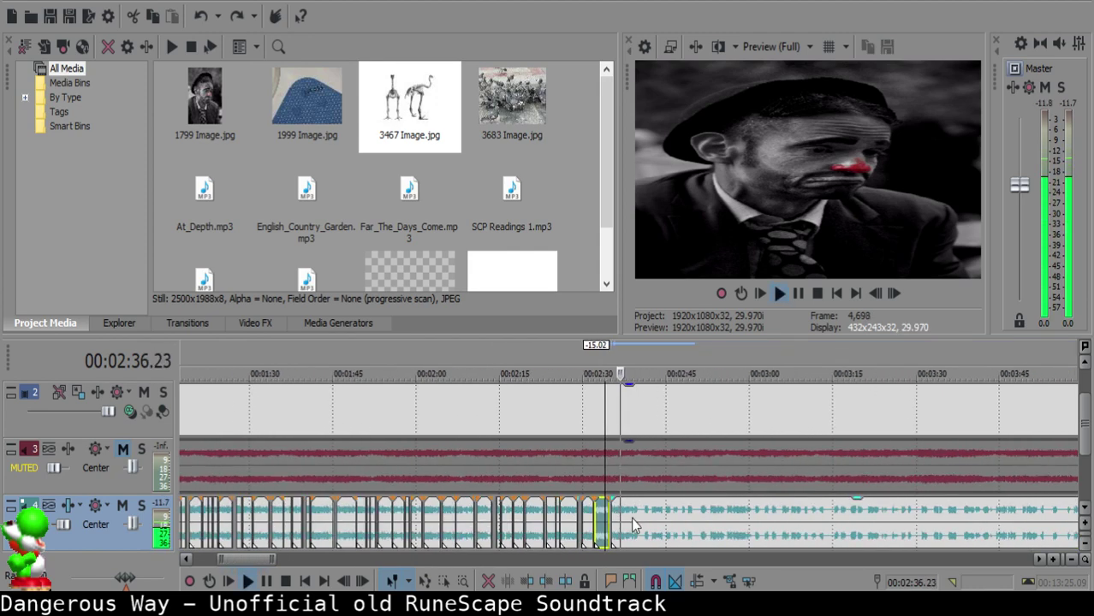
pyautogui.scroll(6, 638, 526)
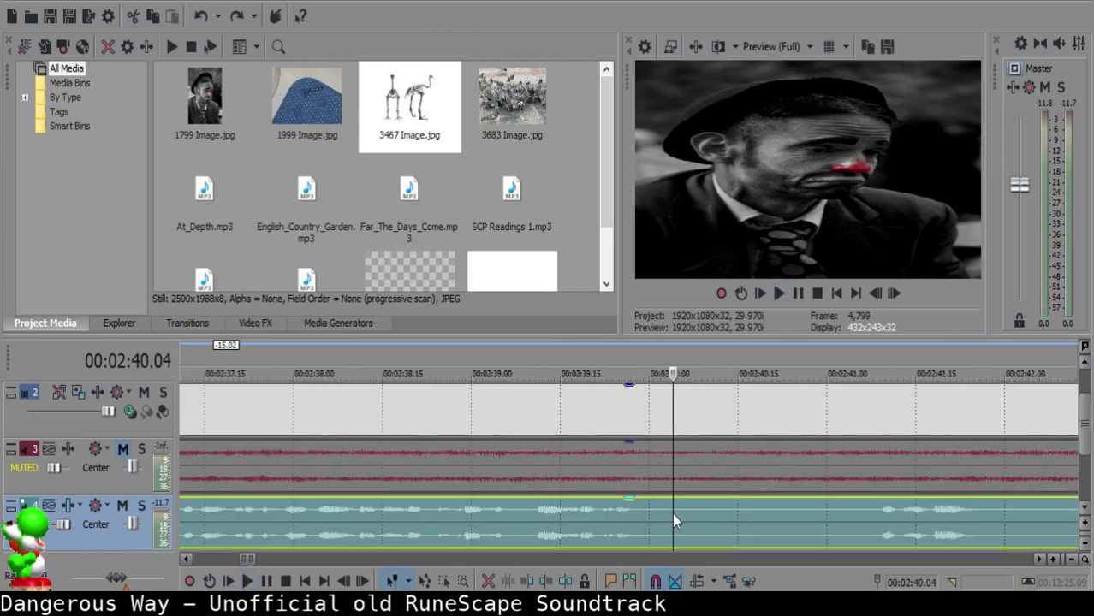
pyautogui.click(685, 518)
pyautogui.scroll(-3, 817, 527)
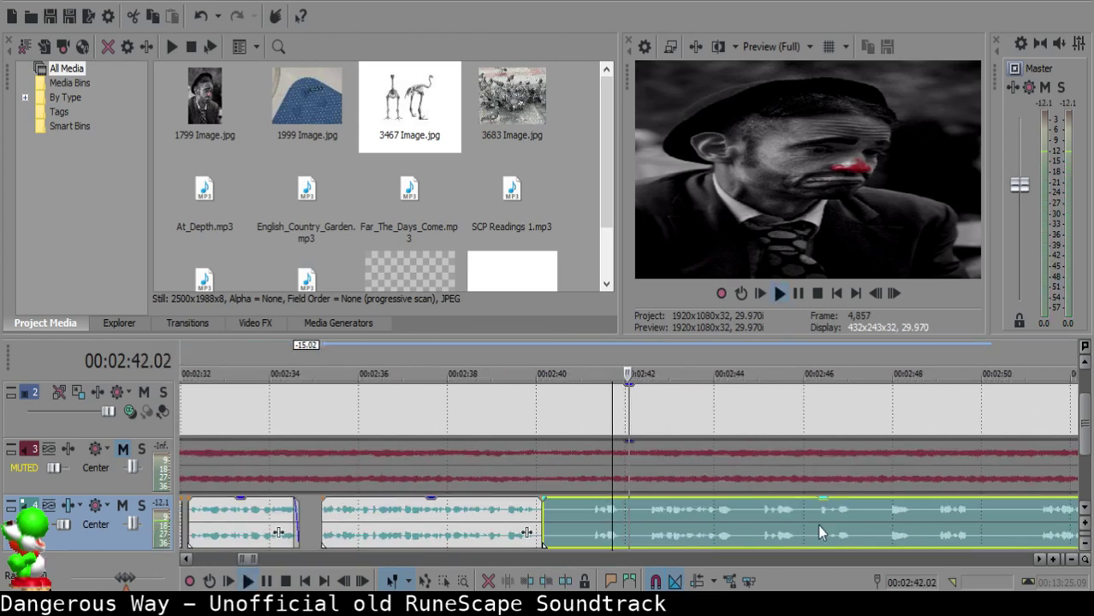
pyautogui.click(591, 518)
pyautogui.press('space')
pyautogui.press('s')
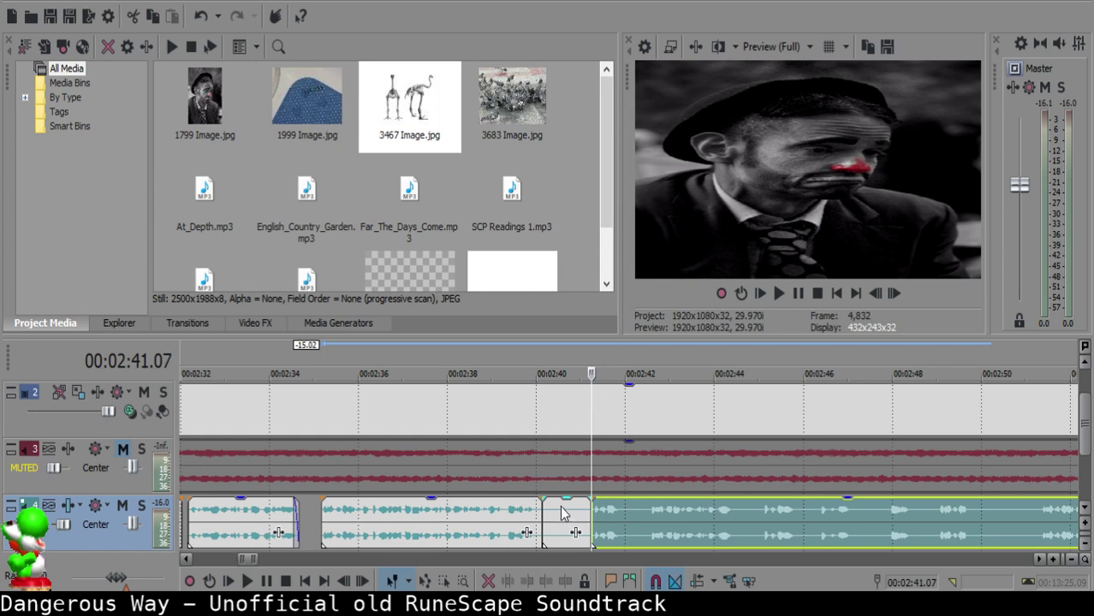
pyautogui.click(562, 512)
pyautogui.press('Delete')
# - Move the remaining narration 21 frames earlier, to about 00:02:40.16, and play across the gap
pyautogui.moveTo(644, 524); pyautogui.dragTo(615, 527)
pyautogui.click(493, 531)
pyautogui.click(495, 538)
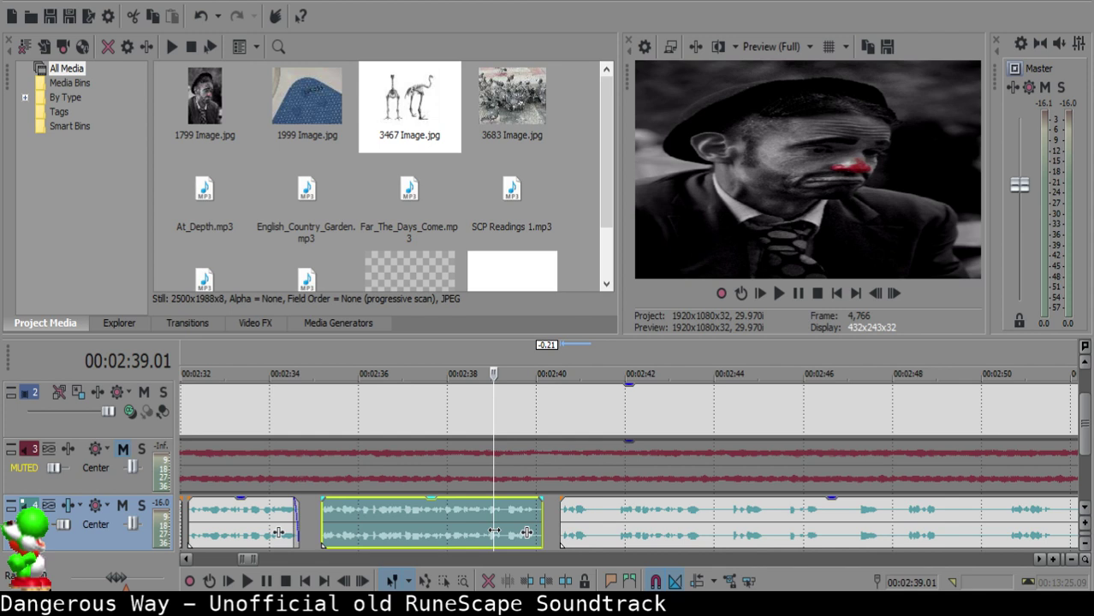
pyautogui.press('space')
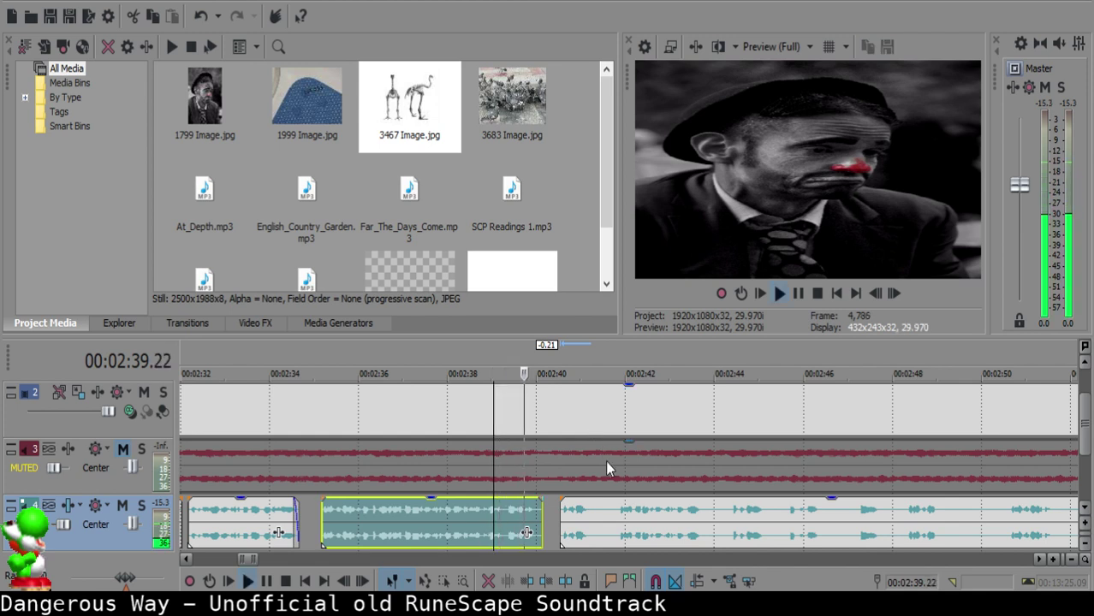
pyautogui.scroll(5, 630, 519)
pyautogui.click(635, 513)
pyautogui.press('space')
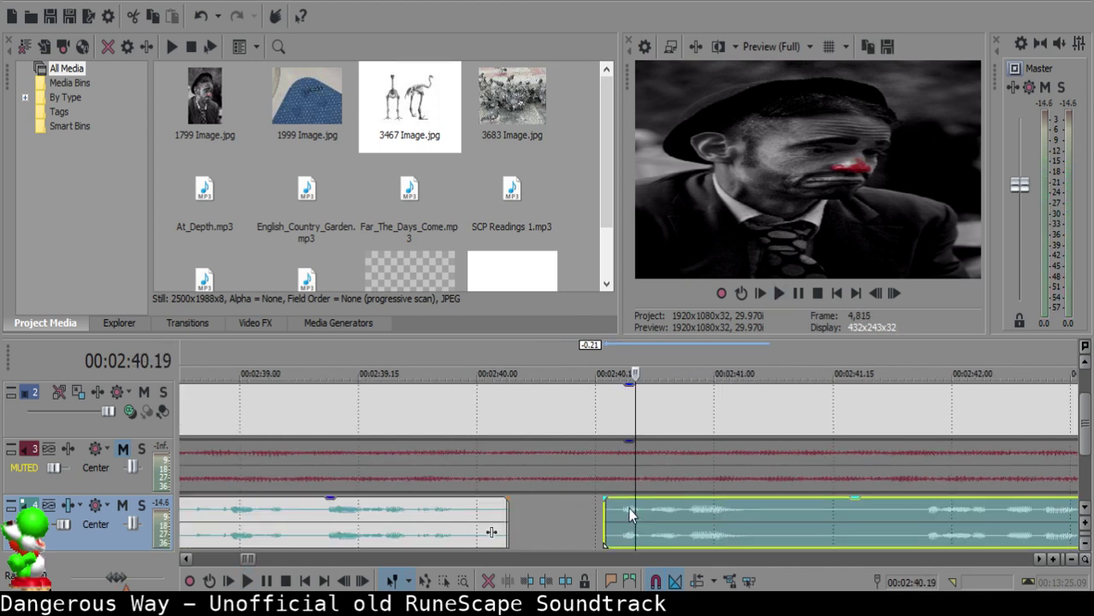
# - Move the remaining narration about seven frames later, to 00:02:40.23, and replay the end of the preceding clip
pyautogui.moveTo(629, 511); pyautogui.dragTo(684, 518)
pyautogui.click(374, 518)
pyautogui.press('space')
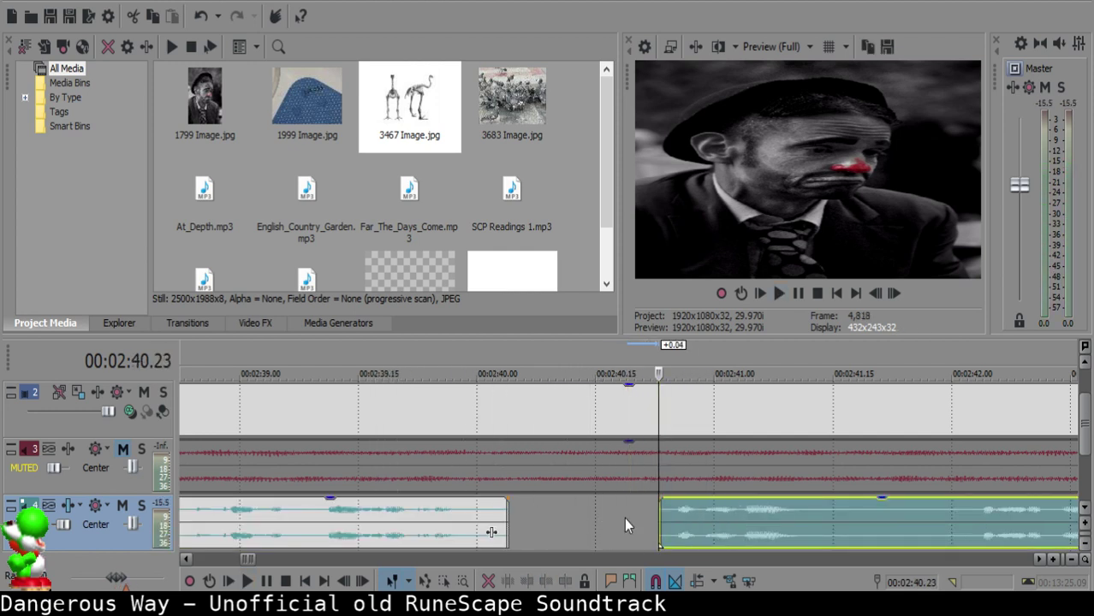
pyautogui.click(241, 518)
pyautogui.press('space')
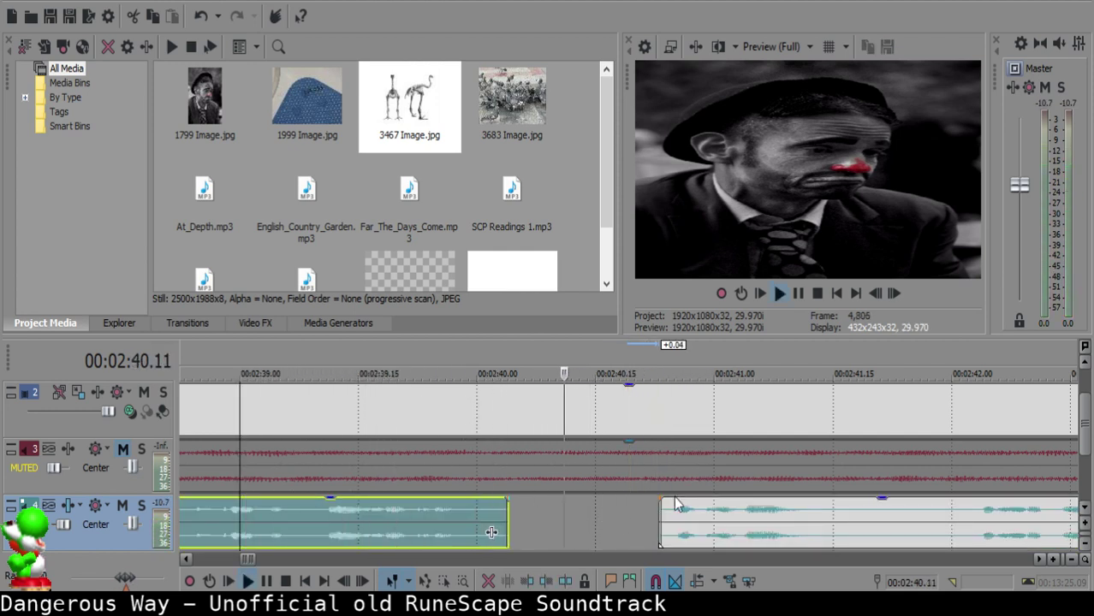
# - Widen the gap by moving the remaining narration three frames later, to 00:02:40.26, and replay it
pyautogui.click(683, 513)
pyautogui.press('space')
pyautogui.moveTo(683, 513); pyautogui.dragTo(730, 511)
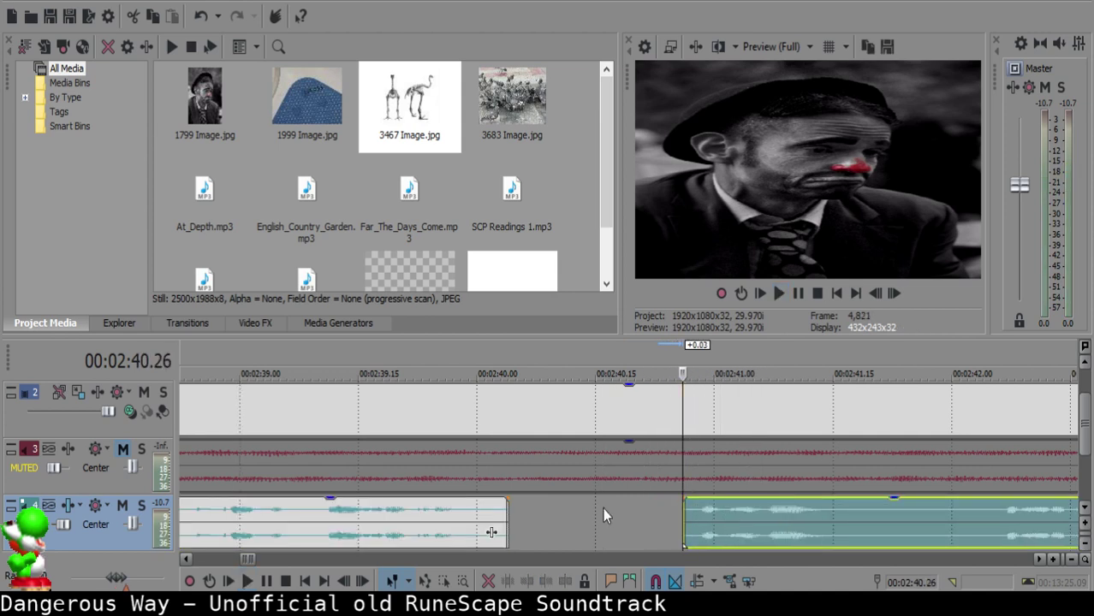
pyautogui.click(319, 513)
pyautogui.press('space')
pyautogui.scroll(-5, 651, 505)
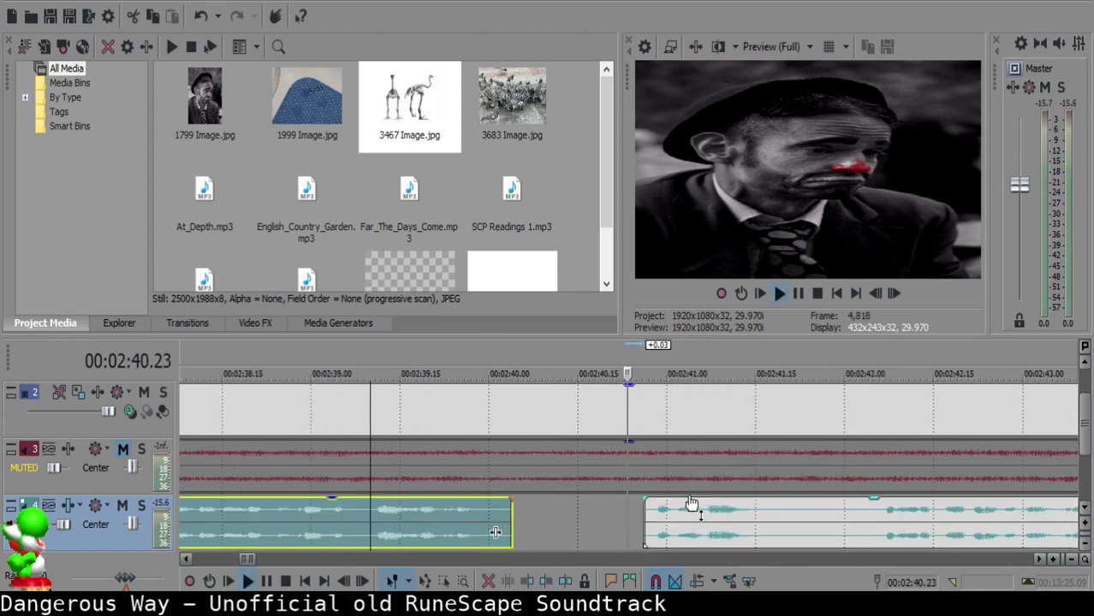
# - Split the narration at about 00:02:41.19 and 00:02:42.04, and delete the piece between the cuts
pyautogui.scroll(4, 676, 514)
pyautogui.click(680, 510)
pyautogui.scroll(-3, 719, 518)
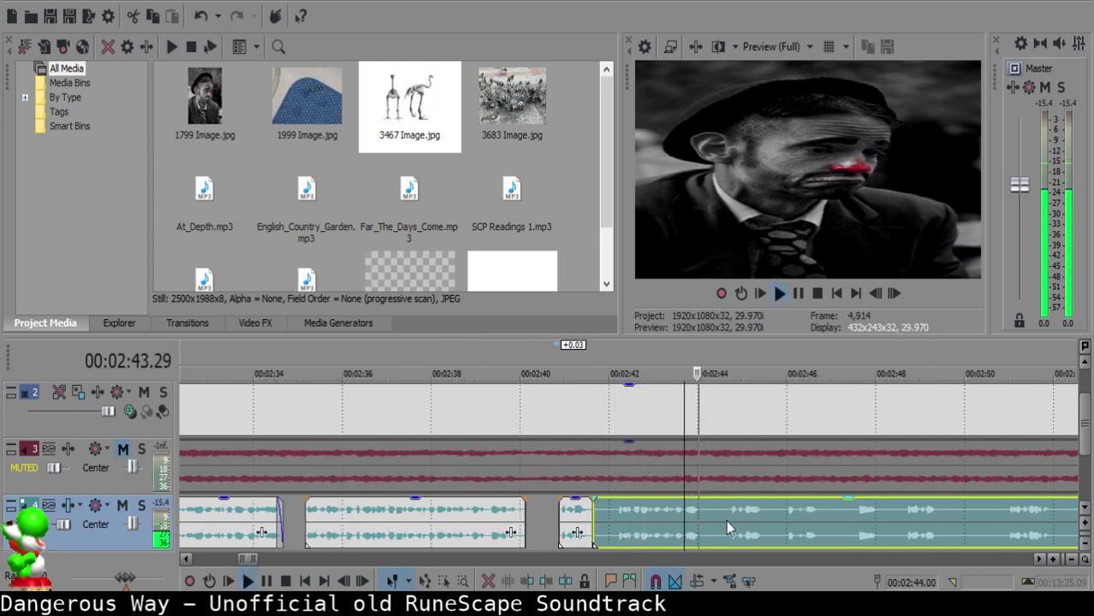
pyautogui.press('space')
pyautogui.click(614, 516)
pyautogui.press('space')
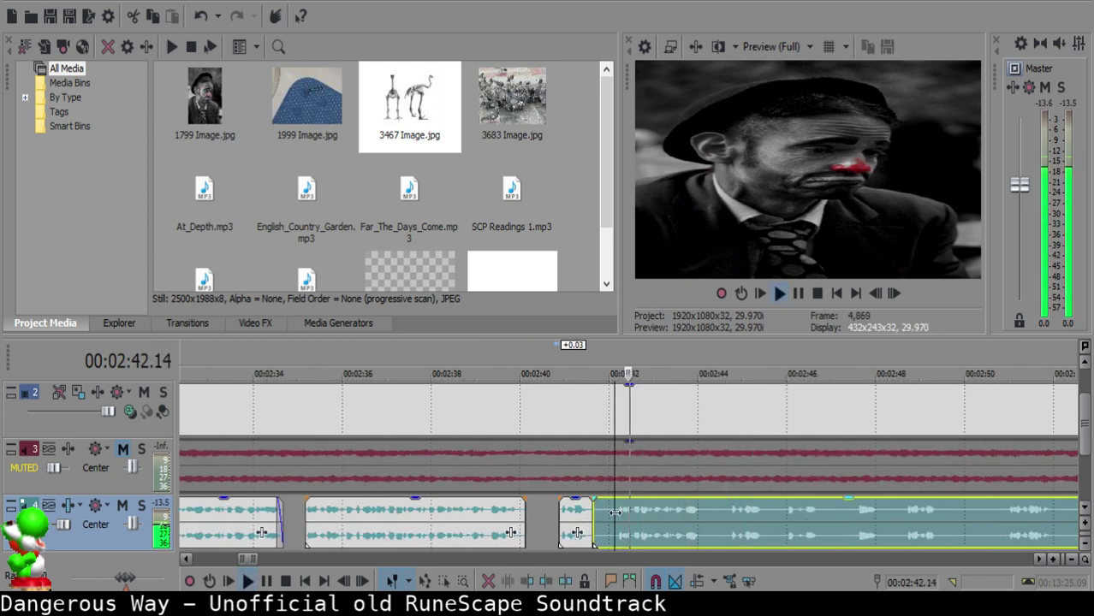
pyautogui.press('space')
pyautogui.press('s')
pyautogui.click(599, 507)
pyautogui.press('Delete')
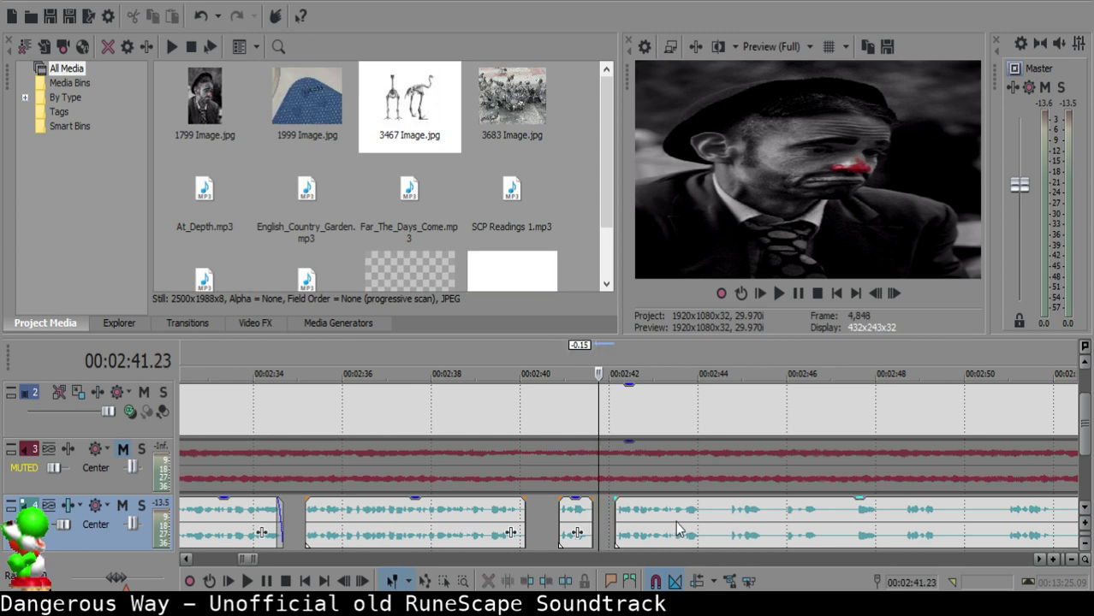
# - Move the remaining narration 11 frames earlier, to about 00:02:41.23, and play across the gap
pyautogui.moveTo(675, 522); pyautogui.dragTo(661, 514)
pyautogui.click(561, 514)
pyautogui.press('space')
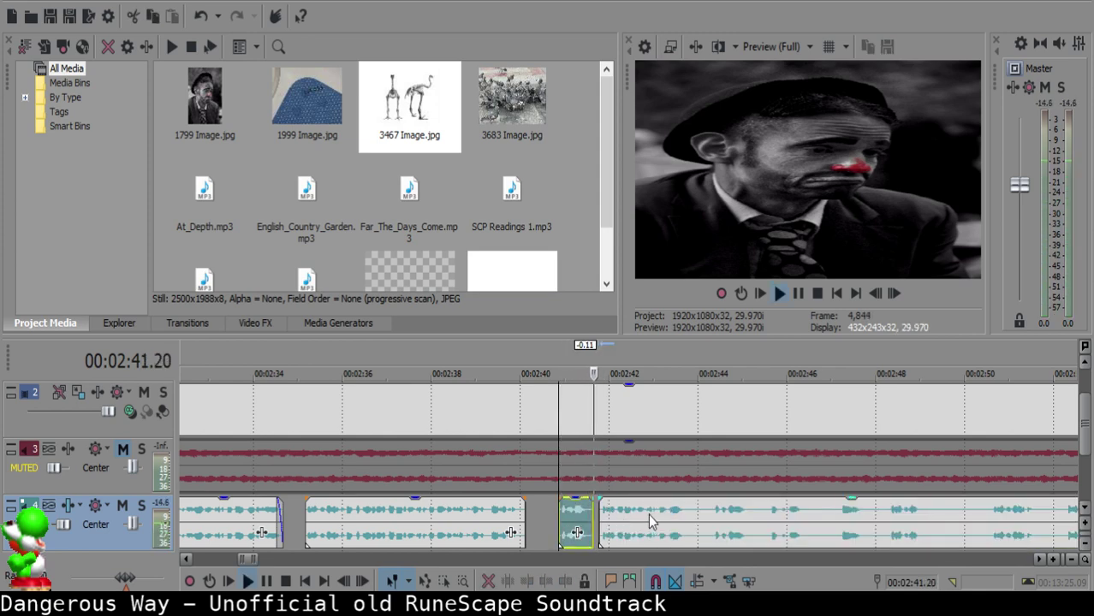
pyautogui.scroll(6, 648, 514)
pyautogui.scroll(-5, 673, 507)
pyautogui.scroll(4, 659, 509)
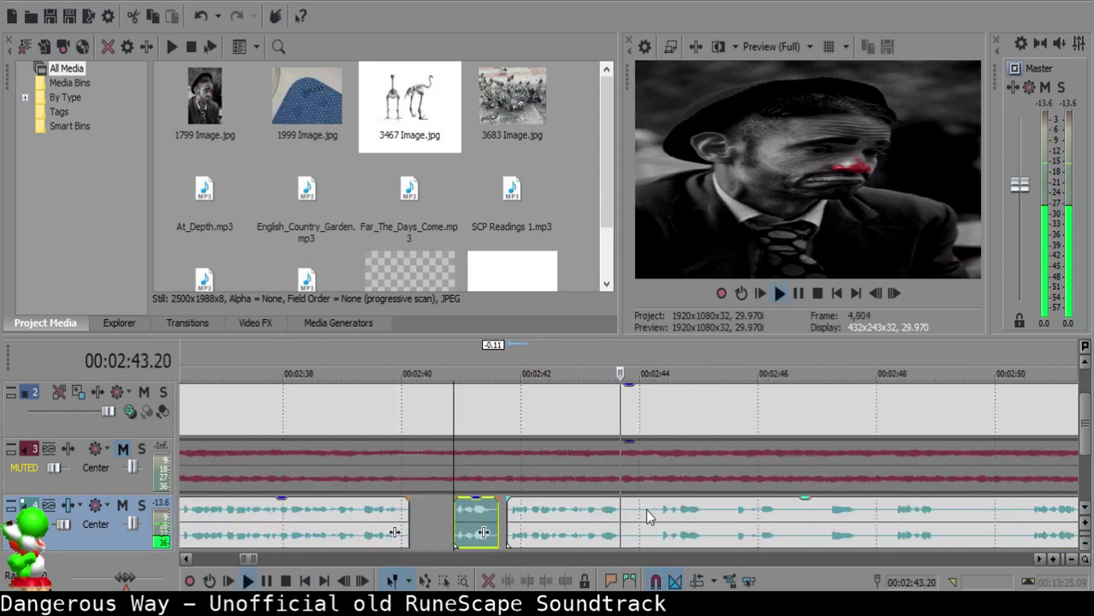
# - Split the narration at about 00:02:43.24 and 00:02:44.08, and delete the piece between the cuts
pyautogui.click(623, 512)
pyautogui.click(629, 513)
pyautogui.press('s')
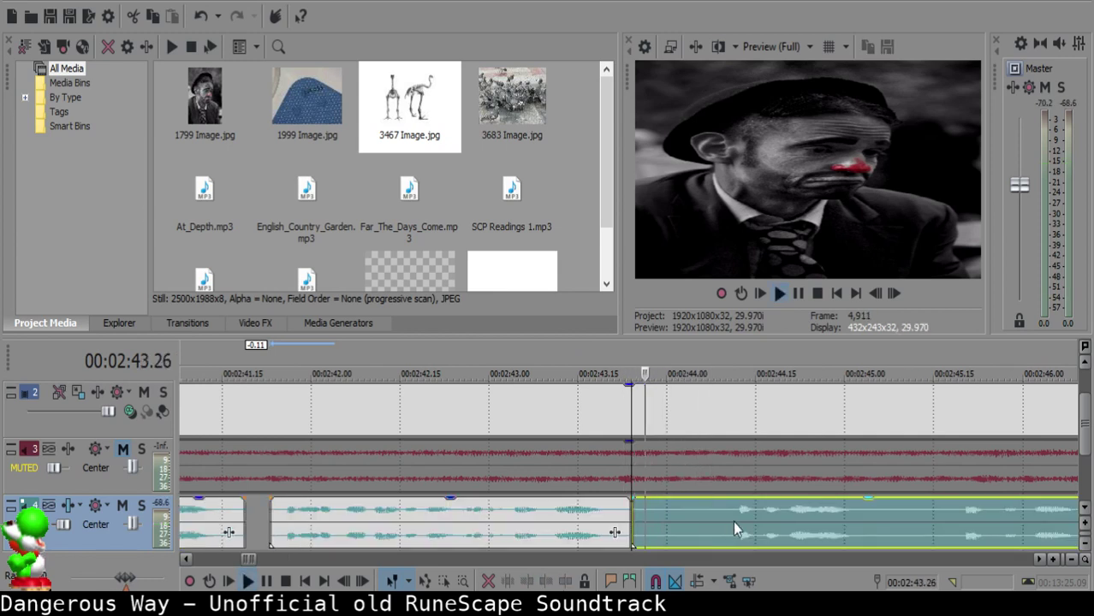
pyautogui.scroll(-4, 757, 516)
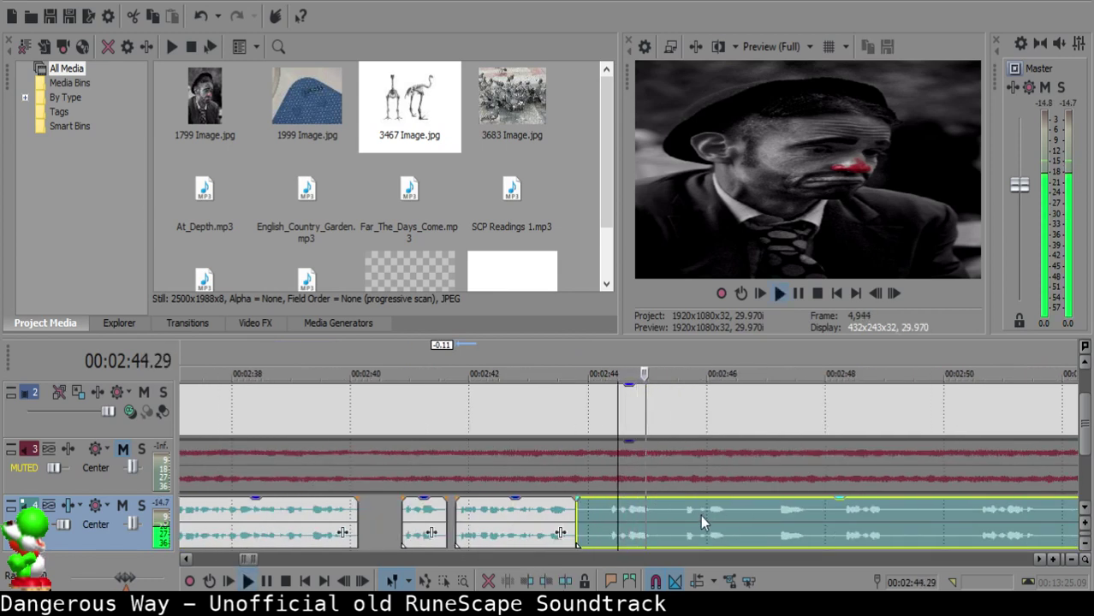
pyautogui.click(603, 509)
pyautogui.press('space')
pyautogui.press('s')
pyautogui.click(597, 511)
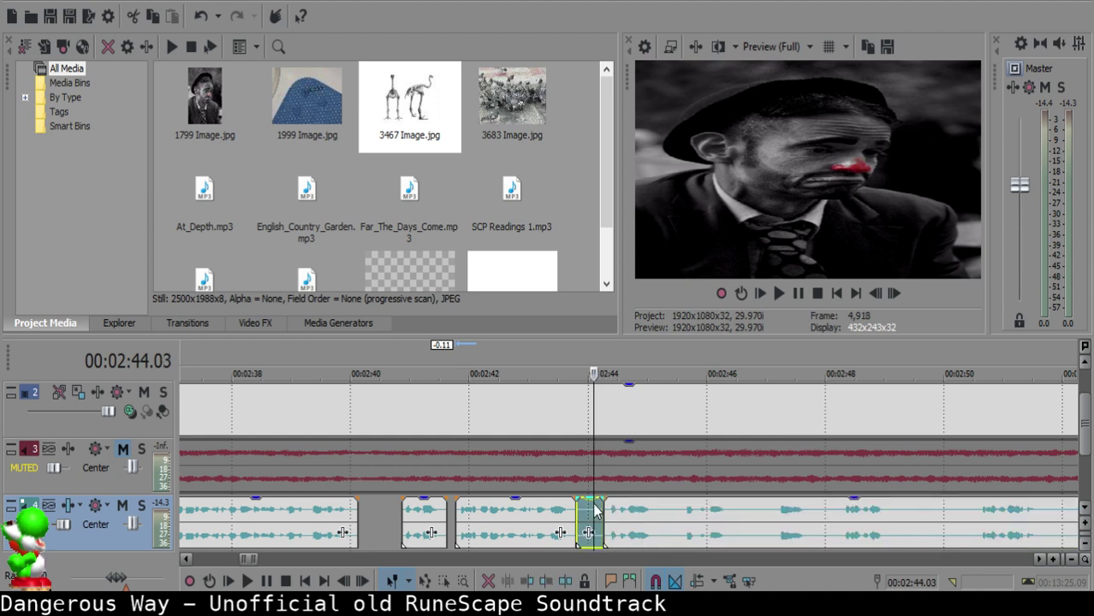
pyautogui.press('Delete')
# - Move the remaining narration earlier to start at about 00:02:44.03, replaying across the gap to fine-tune it by single frames
pyautogui.moveTo(617, 508); pyautogui.dragTo(665, 520)
pyautogui.click(560, 518)
pyautogui.press('space')
pyautogui.scroll(4, 661, 517)
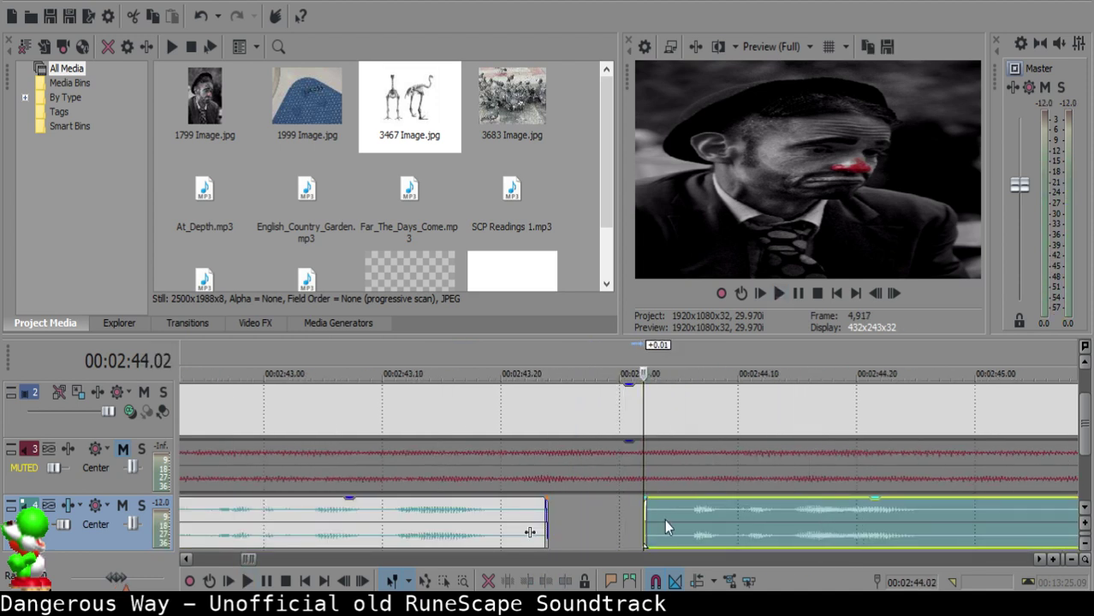
pyautogui.click(356, 519)
pyautogui.press('space')
pyautogui.scroll(-2, 581, 505)
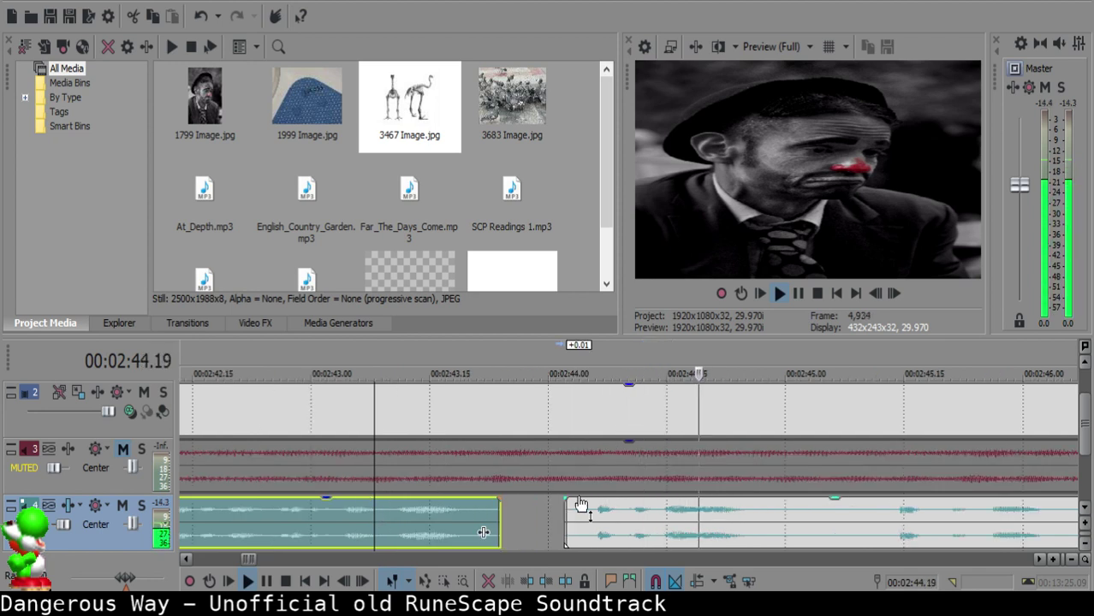
pyautogui.moveTo(582, 505); pyautogui.dragTo(589, 508)
pyautogui.click(355, 522)
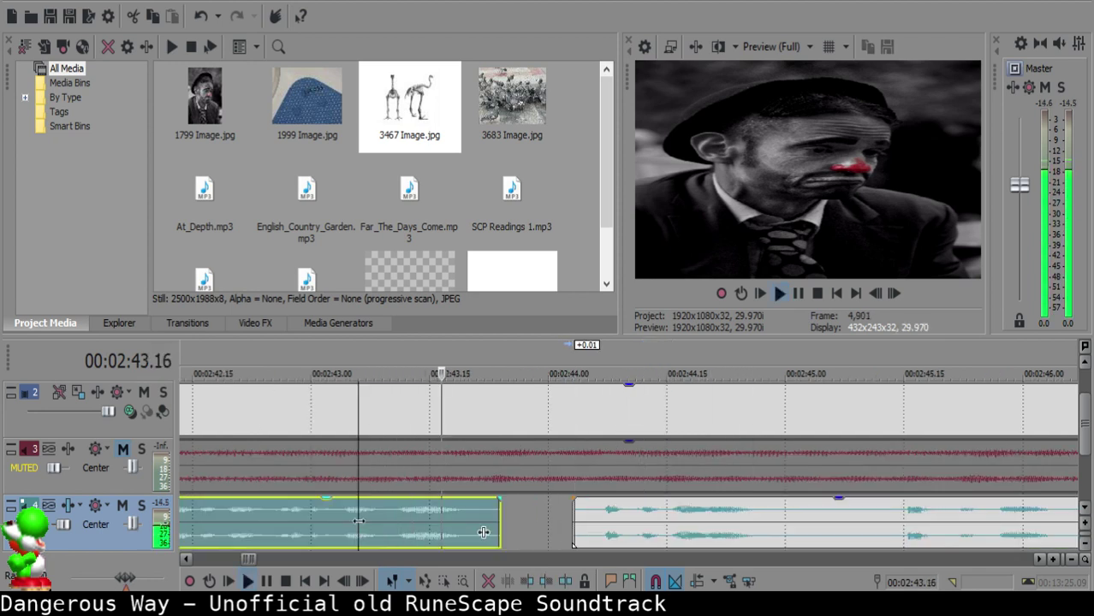
# - Split the narration at about 00:02:45.00 and at 00:02:45.11, and delete the piece between the cuts
pyautogui.click(783, 518)
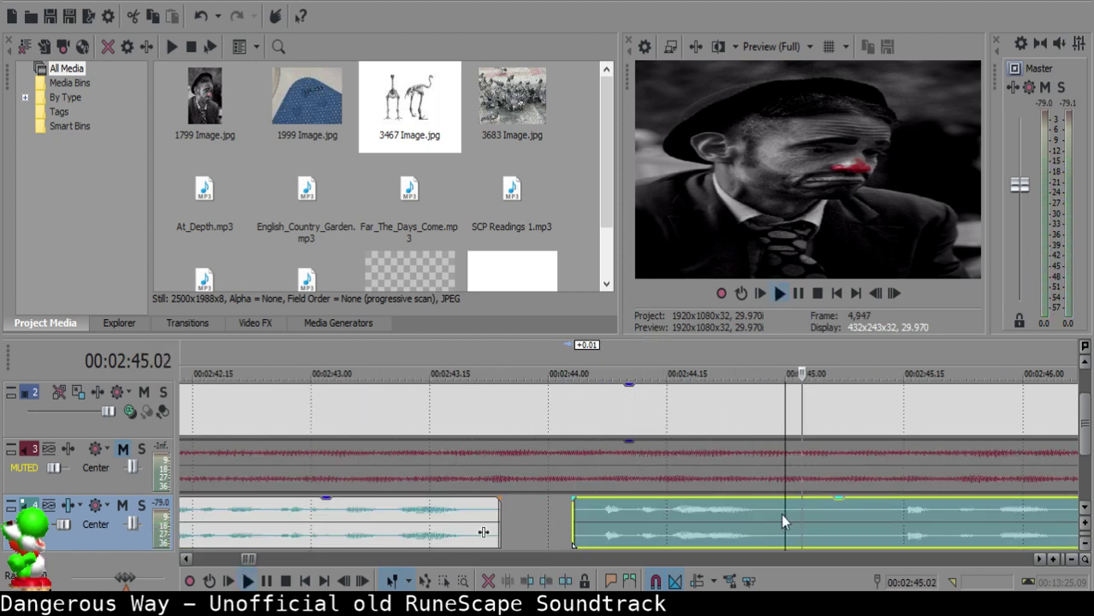
pyautogui.press('s')
pyautogui.scroll(-1, 757, 527)
pyautogui.click(808, 521)
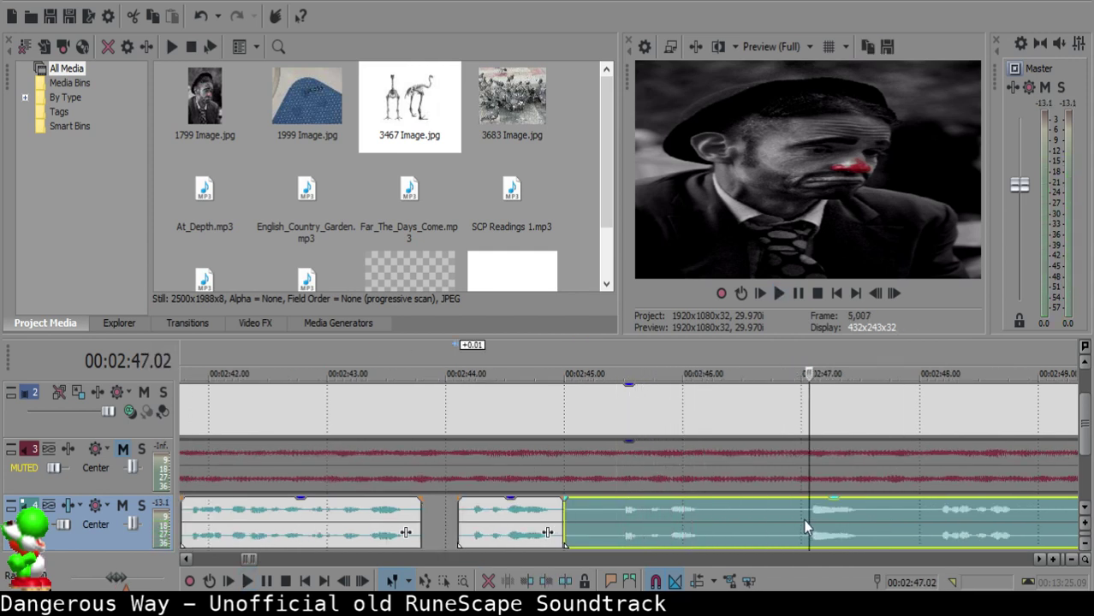
pyautogui.click(608, 512)
pyautogui.press('space')
pyautogui.press('s')
pyautogui.click(582, 513)
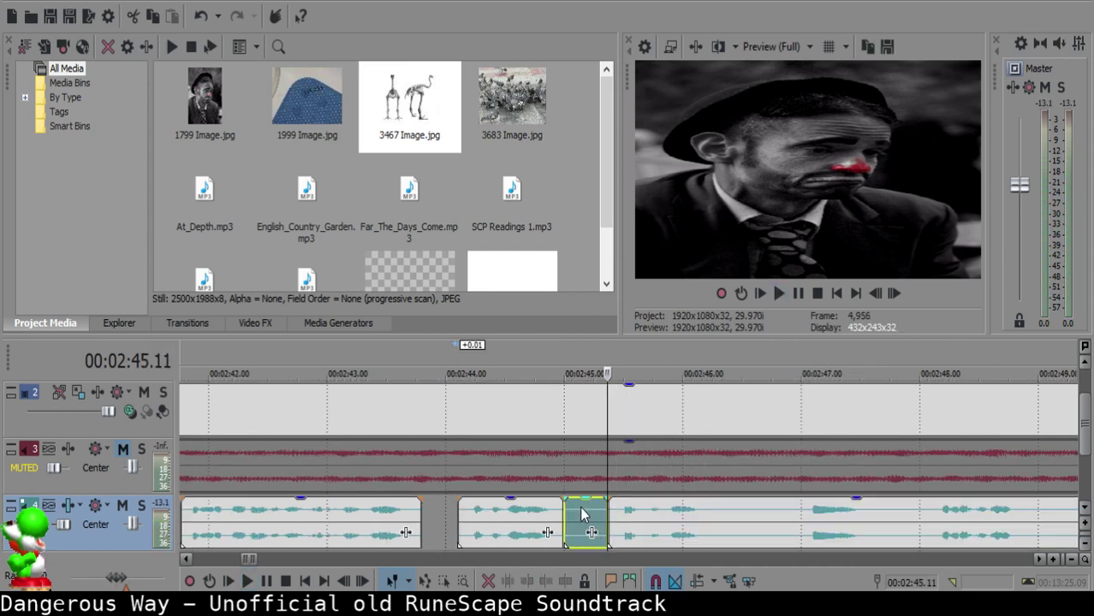
pyautogui.press('Delete')
# - Move the remaining narration seven frames earlier, to 00:02:45.04, and play across the gap
pyautogui.moveTo(631, 523); pyautogui.dragTo(603, 513)
pyautogui.click(517, 513)
pyautogui.press('space')
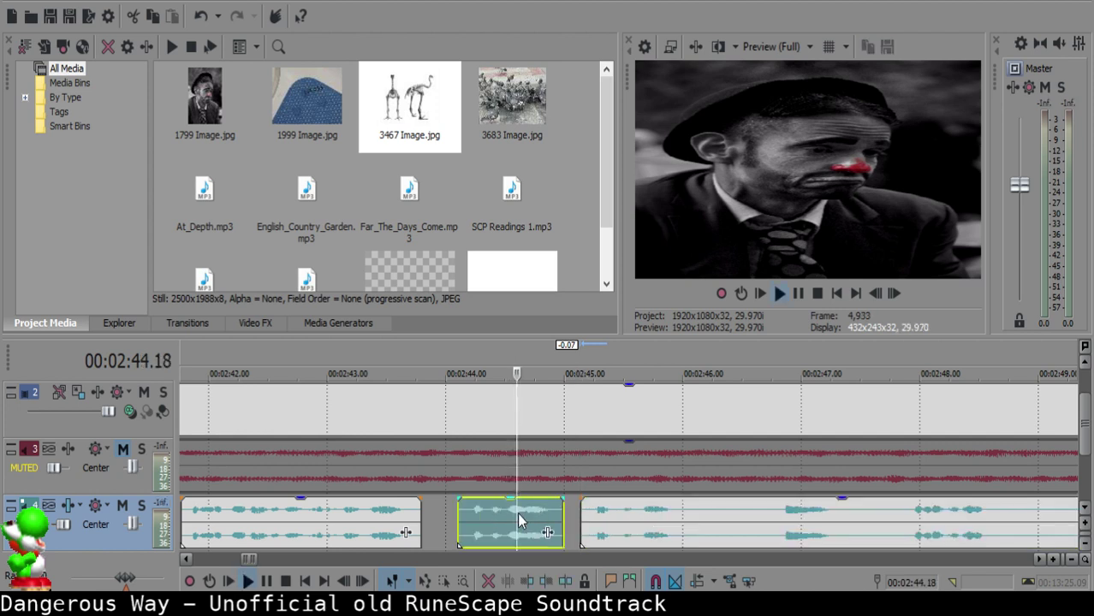
pyautogui.scroll(-1, 612, 516)
pyautogui.scroll(5, 612, 514)
pyautogui.press('space')
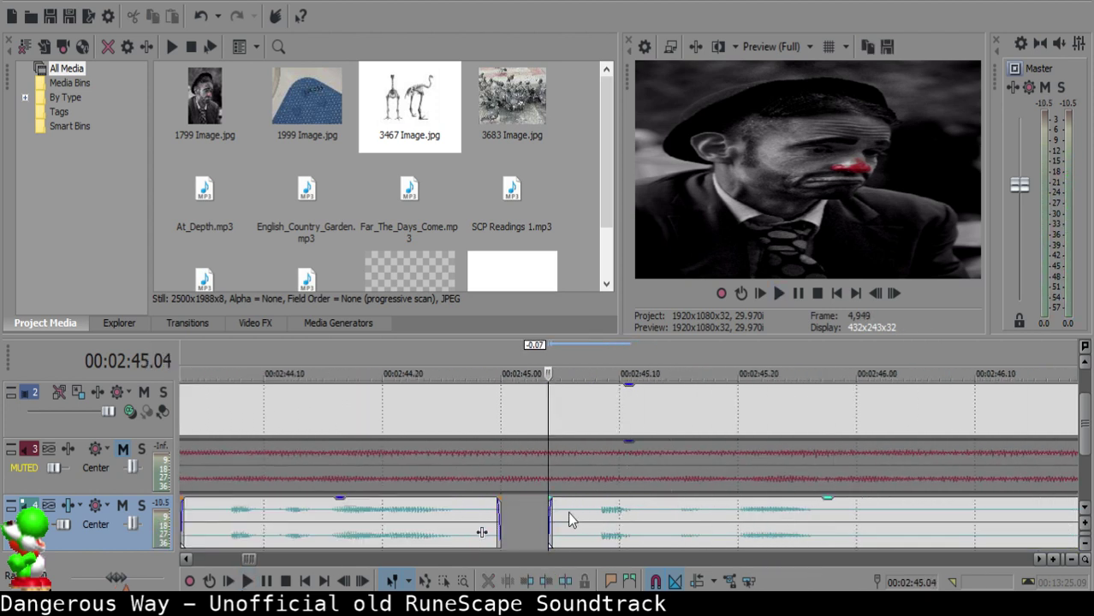
# - Move the remaining narration one more frame earlier, to about 00:02:45.03, and replay from the preceding clip
pyautogui.moveTo(553, 514); pyautogui.dragTo(540, 514)
pyautogui.click(371, 509)
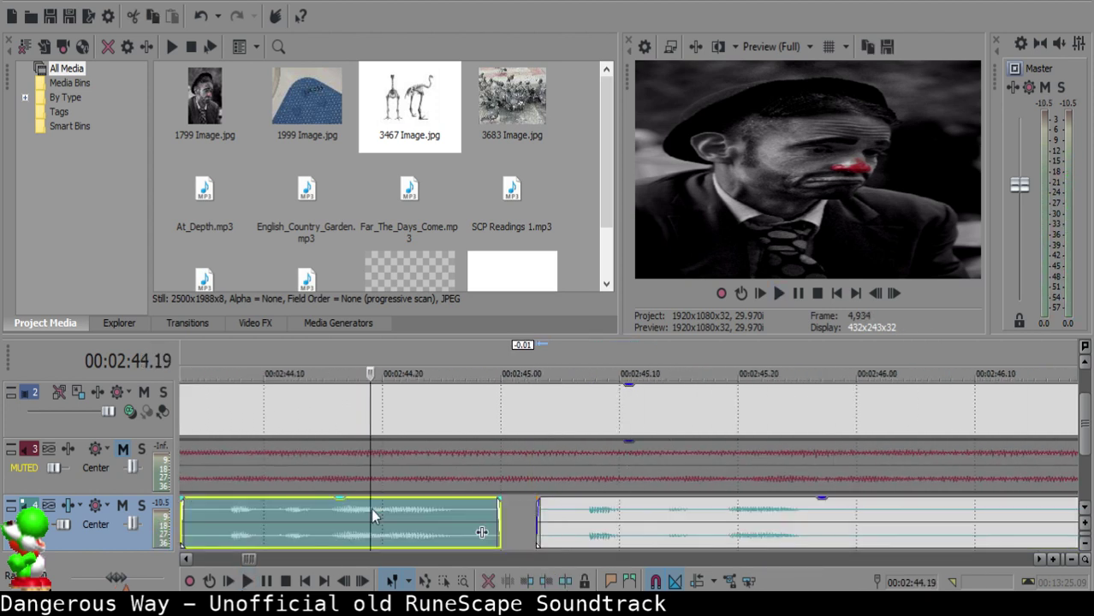
pyautogui.press('space')
# - Play the narration after 00:02:45.03 and split it at about 00:02:45.12
pyautogui.click(632, 511)
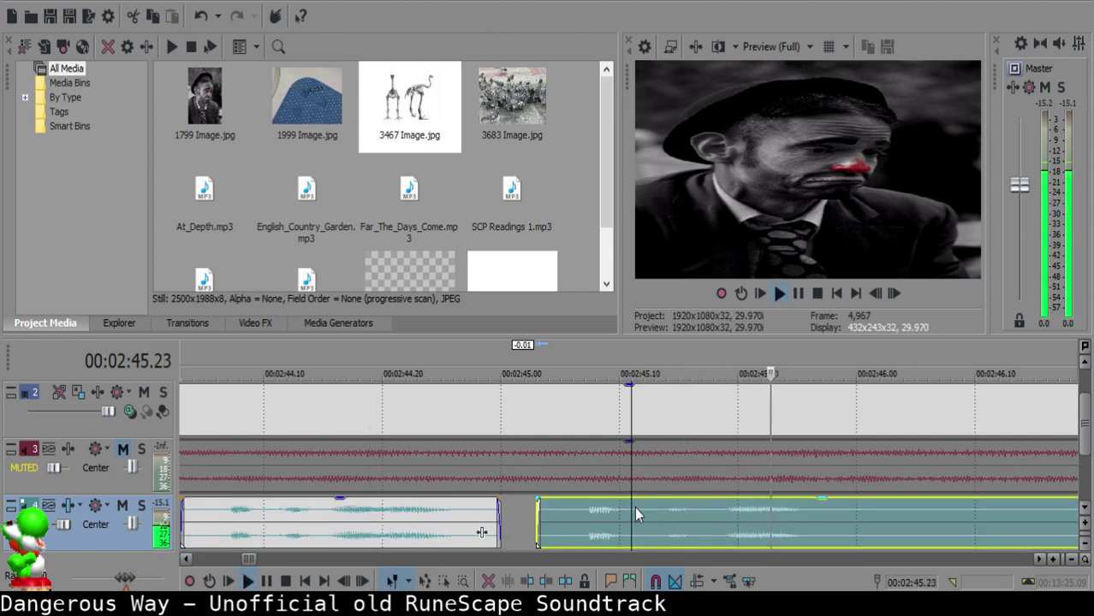
pyautogui.click(638, 507)
pyautogui.press('s')
# - Try shifting the narration after the 00:02:45.12 cut about one frame later, play it, and undo the shift
pyautogui.moveTo(708, 515); pyautogui.dragTo(721, 517)
pyautogui.click(559, 519)
pyautogui.press('space')
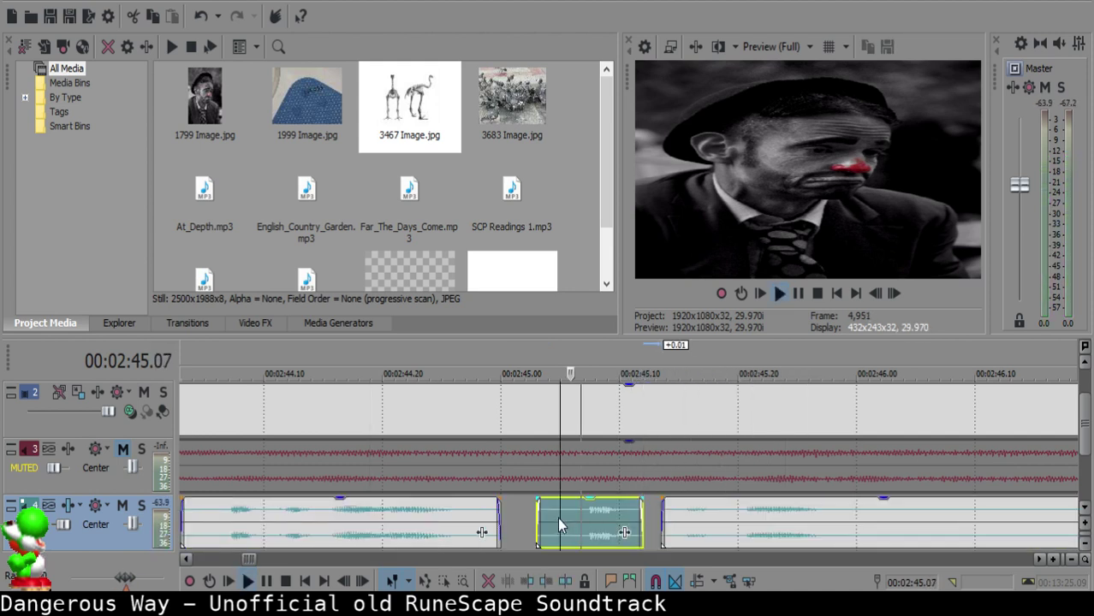
pyautogui.press('space')
pyautogui.hotkey('ctrl', 'z')
# - Add a fade-out about two frames long to the short clip ending at 00:02:45.12 and replay it
pyautogui.moveTo(642, 503); pyautogui.dragTo(622, 500)
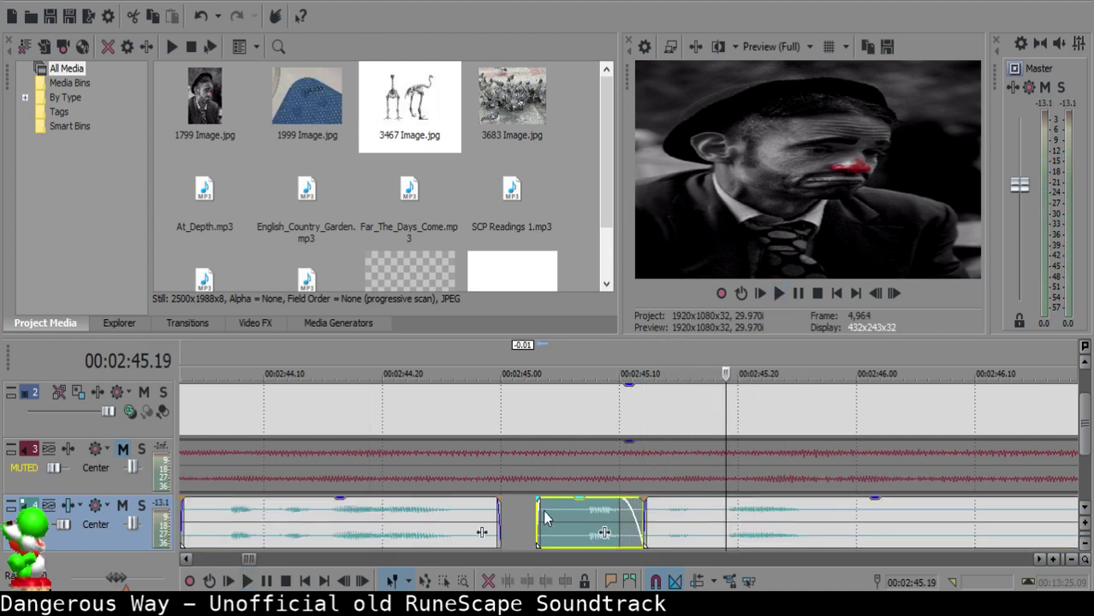
pyautogui.click(548, 517)
pyautogui.press('space')
# - Split the narration at about 00:02:45.29 and 00:02:46.20, and delete the piece between the cuts
pyautogui.click(833, 519)
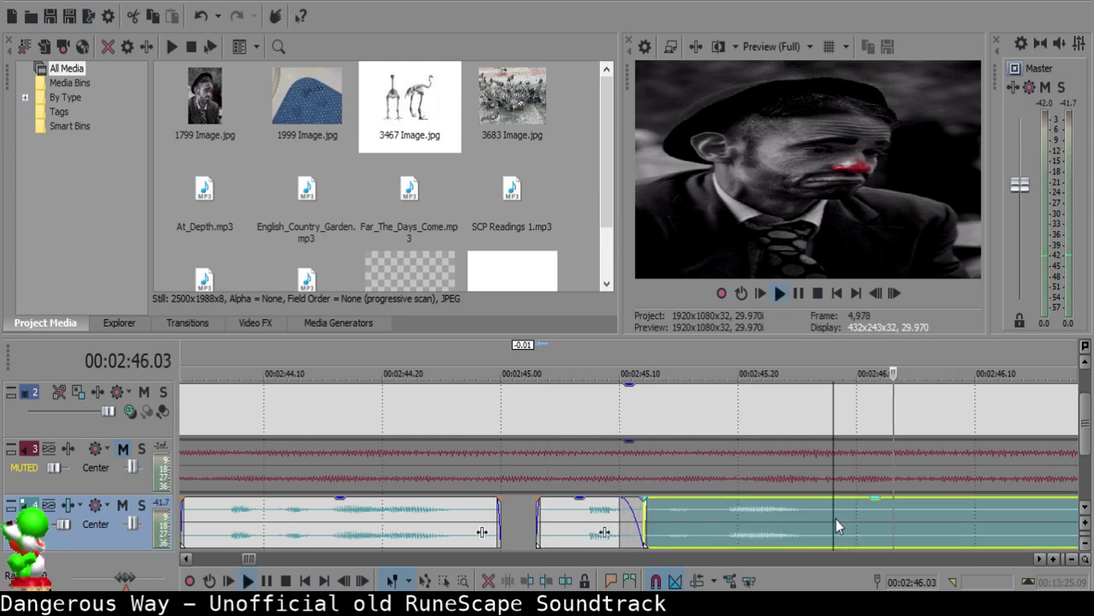
pyautogui.click(847, 519)
pyautogui.press('s')
pyautogui.press('space')
pyautogui.scroll(-1, 846, 515)
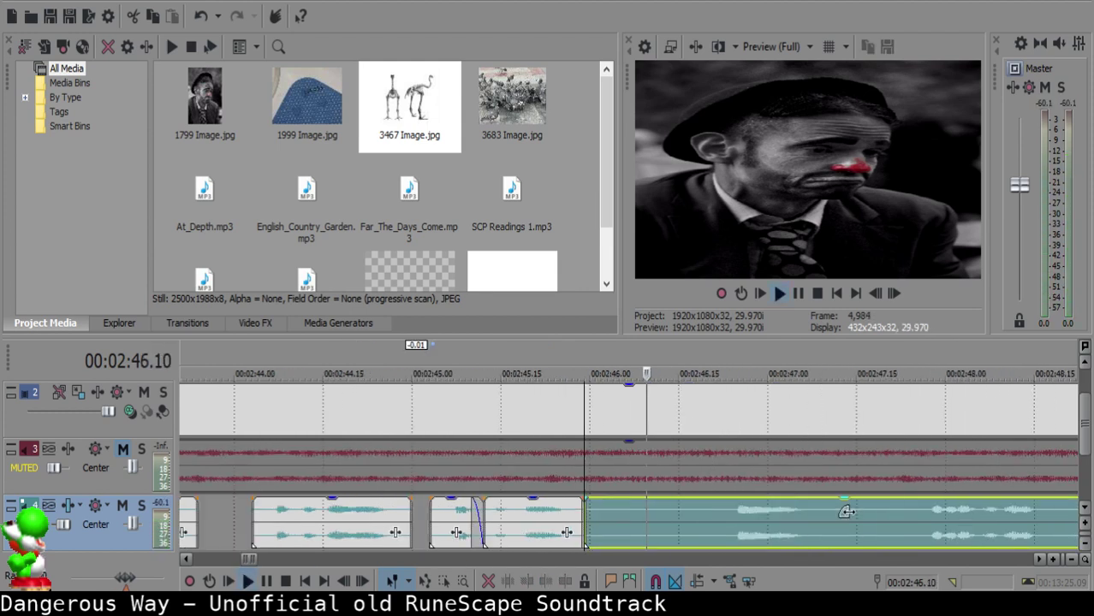
pyautogui.click(708, 518)
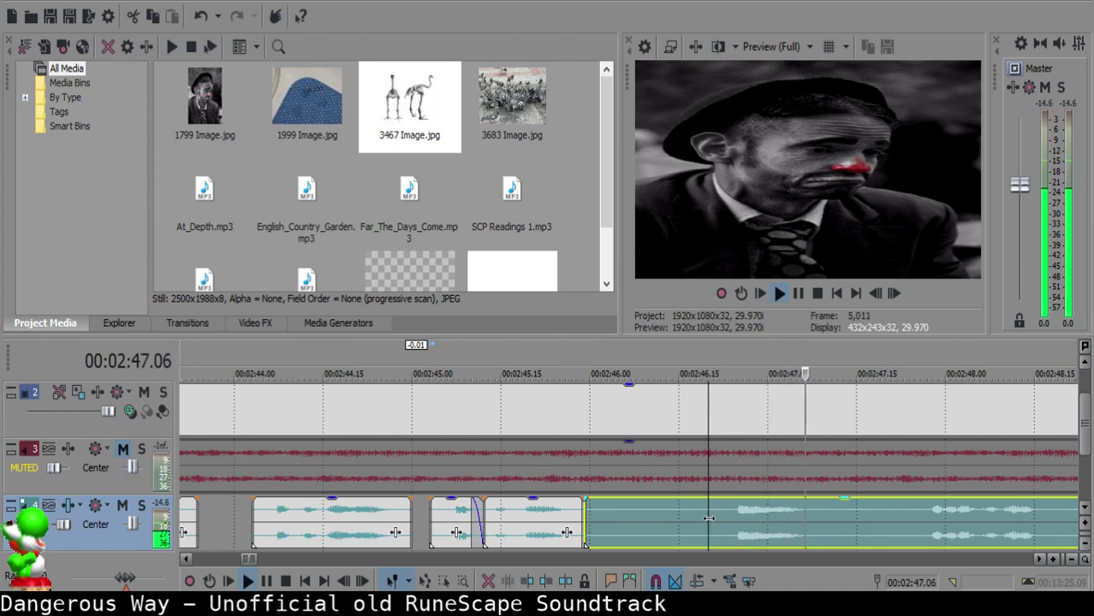
pyautogui.press('space')
pyautogui.press('s')
pyautogui.click(660, 508)
pyautogui.press('Delete')
# - Move the remaining narration earlier to start at about 00:02:46.15, and replay from the preceding short clips
pyautogui.moveTo(756, 510); pyautogui.dragTo(705, 511)
pyautogui.click(493, 519)
pyautogui.press('space')
pyautogui.click(442, 527)
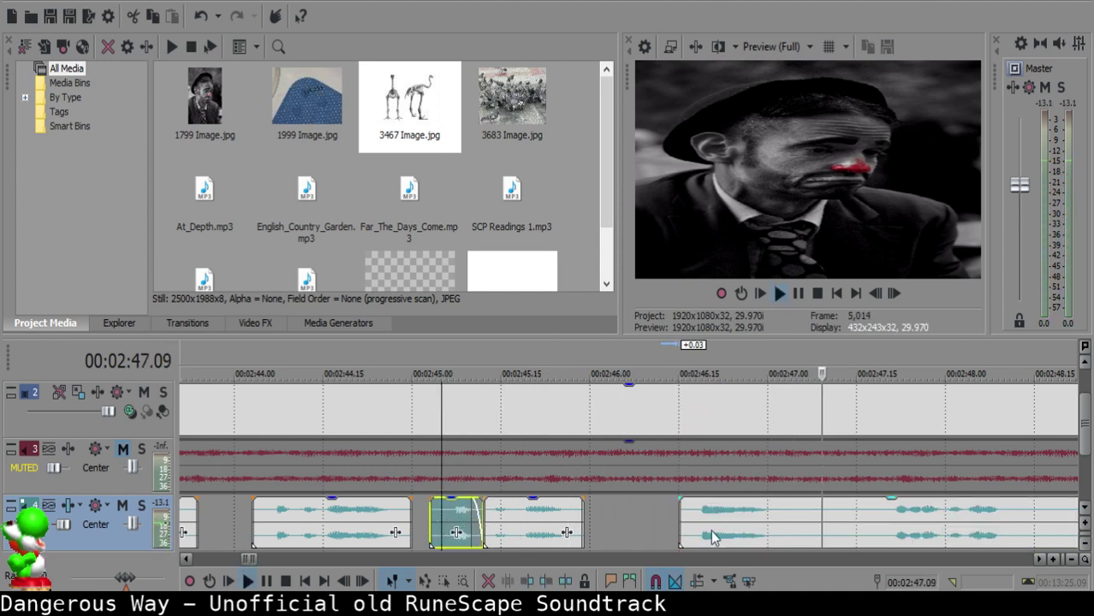
# - Move the remaining narration three frames later, to 00:02:46.18, and return to the faded short clip
pyautogui.click(701, 517)
pyautogui.moveTo(701, 517); pyautogui.dragTo(719, 518)
pyautogui.click(458, 533)
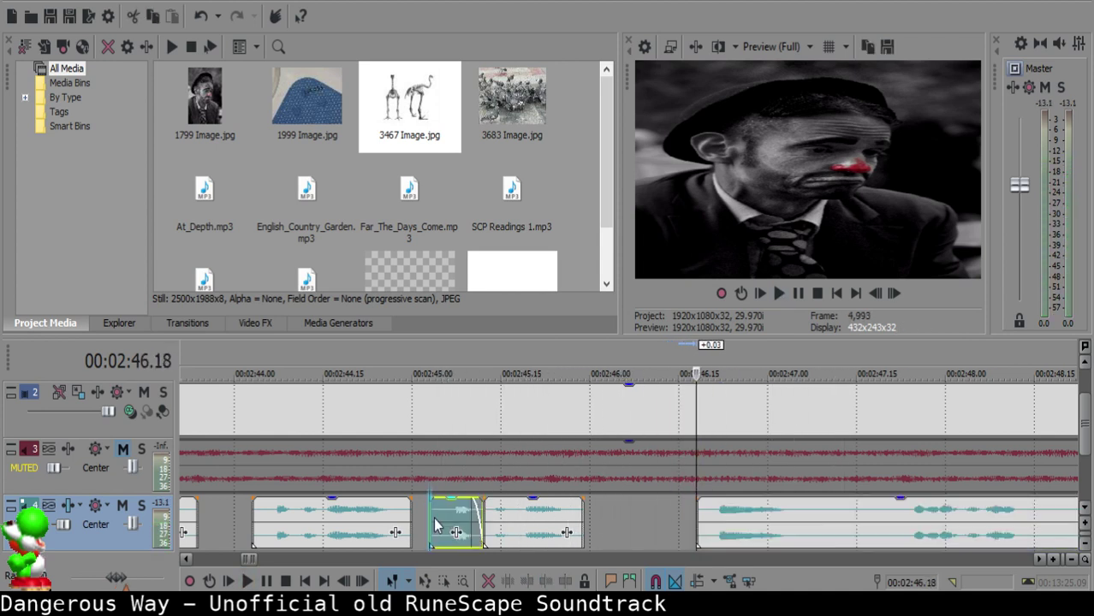
# - Lengthen the fade-out on the short narration clip just after 00:02:45.00 on track 4
pyautogui.press('space')
pyautogui.press('Return')
pyautogui.moveTo(477, 512); pyautogui.dragTo(472, 512)
# - Try to move the narration clip that follows the short one 11 frames later
pyautogui.moveTo(517, 520); pyautogui.dragTo(584, 517)
pyautogui.click(537, 514)
pyautogui.press('space')
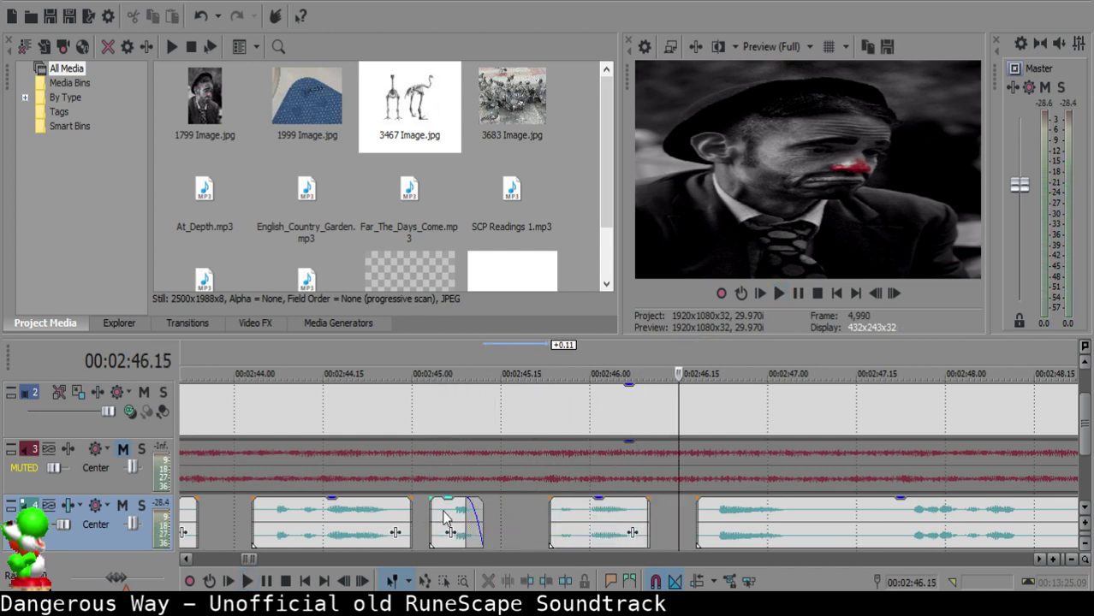
pyautogui.hotkey('ctrl', 'z')
# - Trim a fraction of a frame off the short clip's end near 00:02:45.12 and play back the cut
pyautogui.click(441, 517)
pyautogui.press('Return')
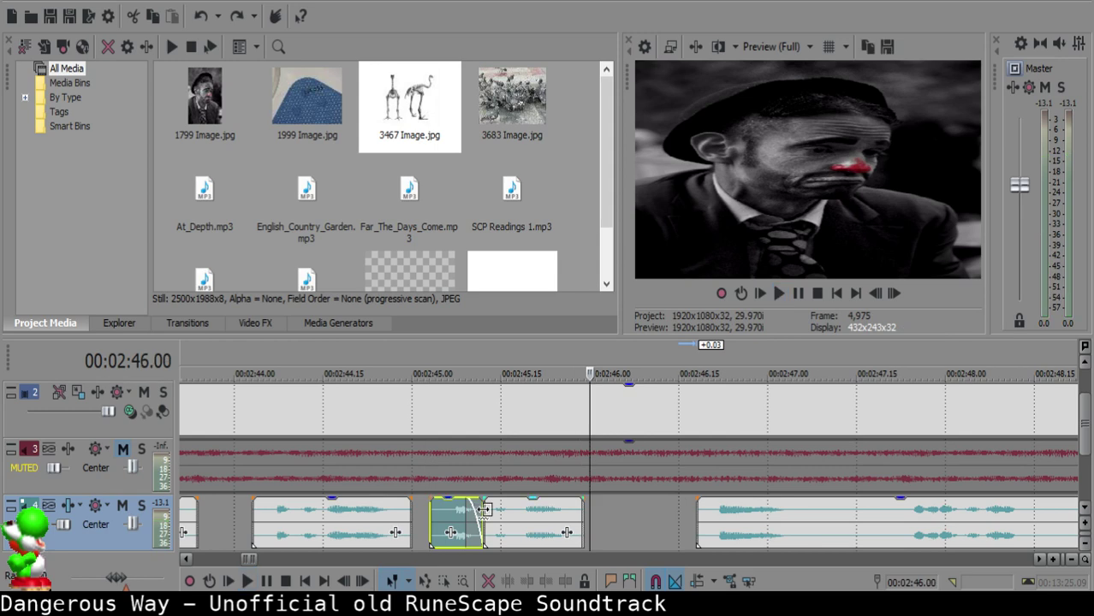
pyautogui.click(484, 510)
pyautogui.scroll(5, 595, 536)
pyautogui.click(614, 524)
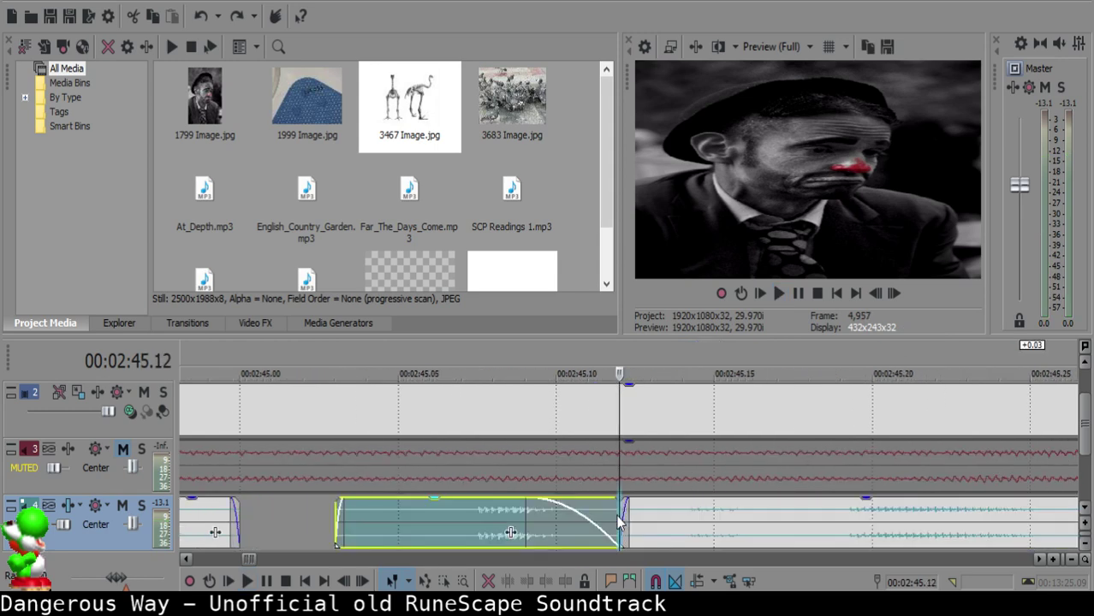
pyautogui.moveTo(610, 534); pyautogui.dragTo(601, 534)
pyautogui.click(254, 503)
pyautogui.press('space')
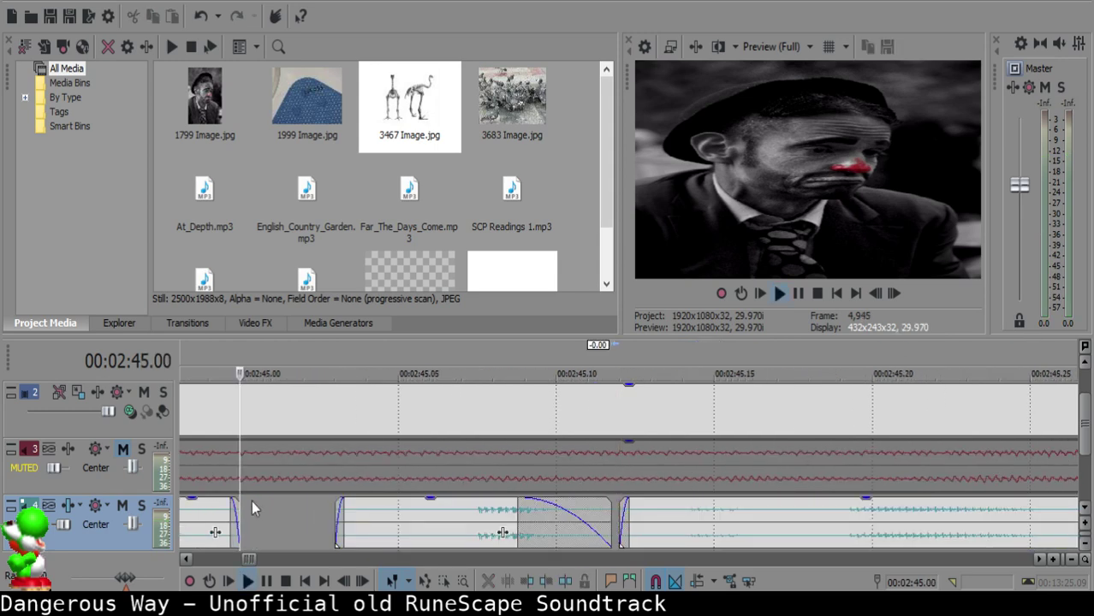
# - Fine-tune the short clip's end with further tiny trims and play the transition into the following clip
pyautogui.scroll(-4, 428, 526)
pyautogui.press('Return')
pyautogui.click(590, 515)
pyautogui.scroll(4, 590, 514)
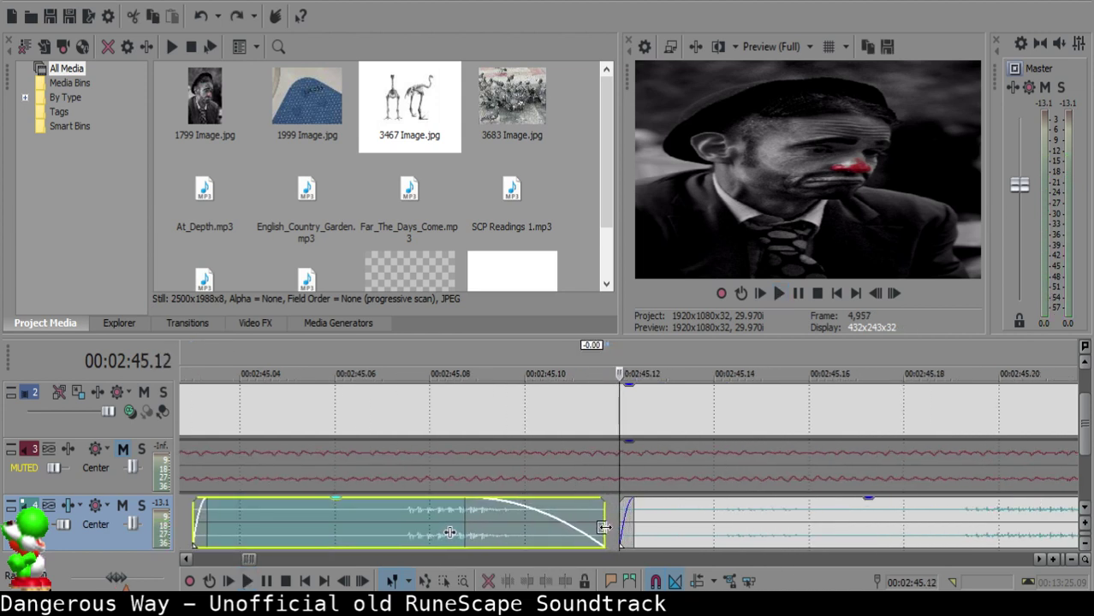
pyautogui.scroll(-3, 599, 531)
pyautogui.press('space')
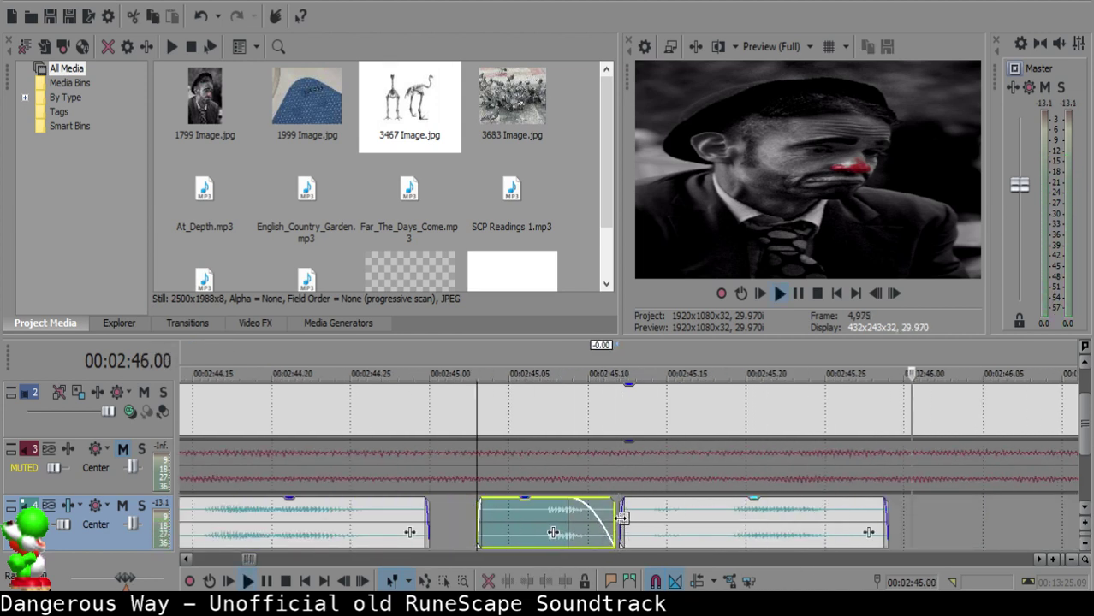
pyautogui.click(503, 532)
pyautogui.press('space')
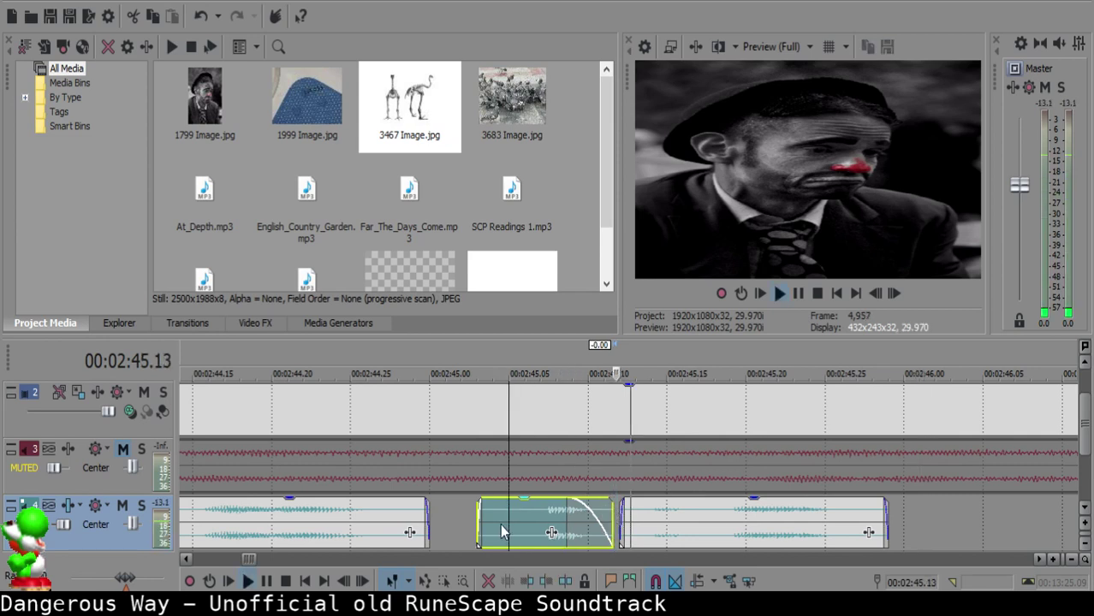
pyautogui.press('Return')
pyautogui.moveTo(610, 519); pyautogui.dragTo(607, 520)
pyautogui.click(505, 531)
pyautogui.press('space')
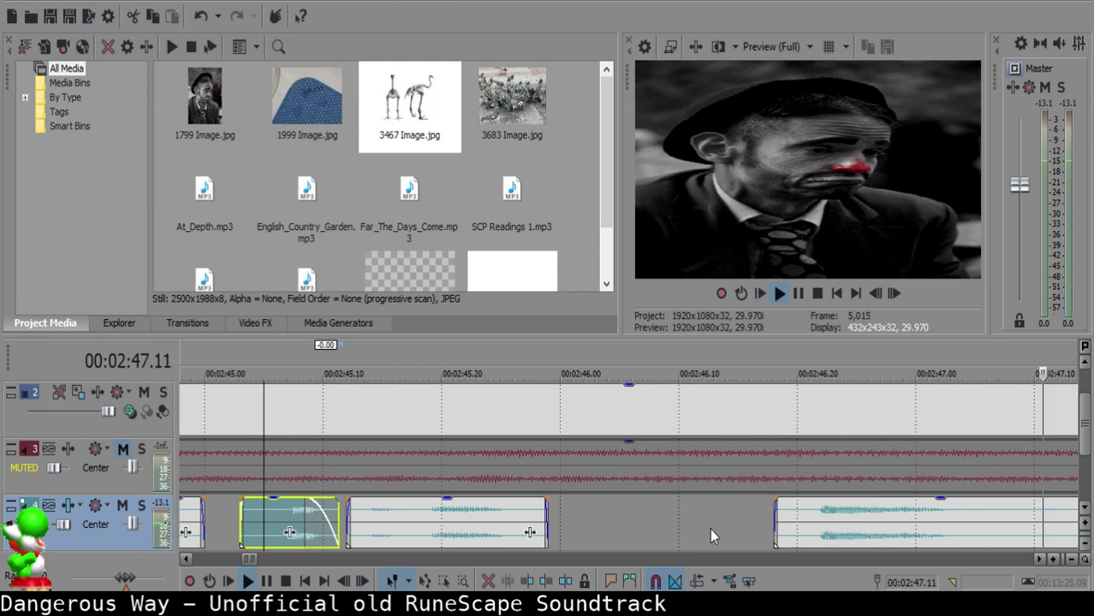
# - Move the remaining long narration clip 2 frames later to start at 00:02:46.20 and play the join
pyautogui.scroll(-2, 710, 528)
pyautogui.press('Return')
pyautogui.click(476, 511)
pyautogui.scroll(5, 634, 517)
pyautogui.scroll(-1, 631, 515)
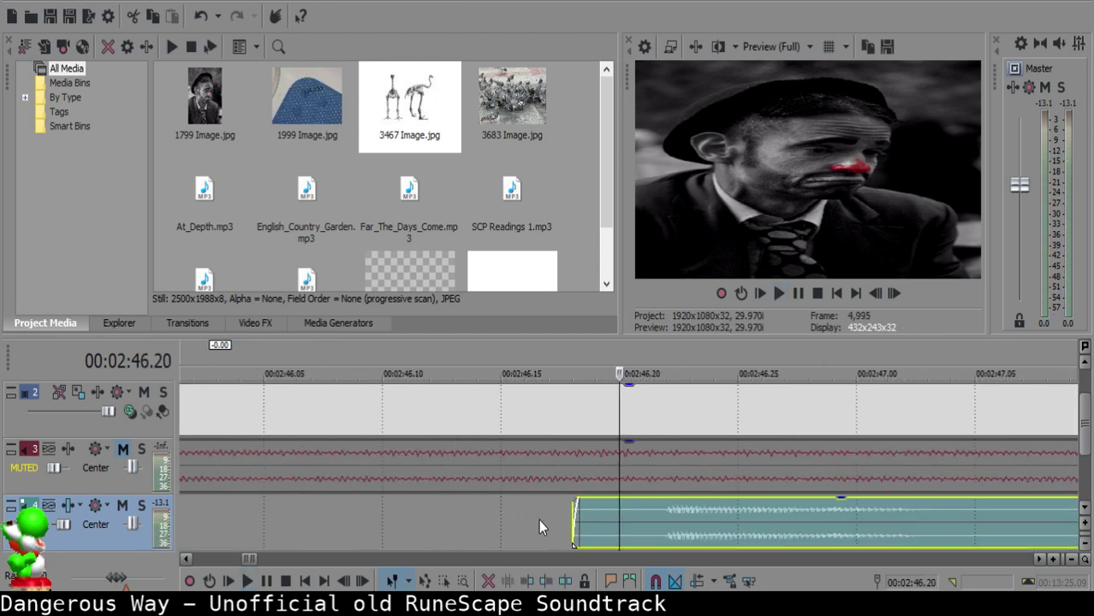
pyautogui.moveTo(625, 514); pyautogui.dragTo(684, 522)
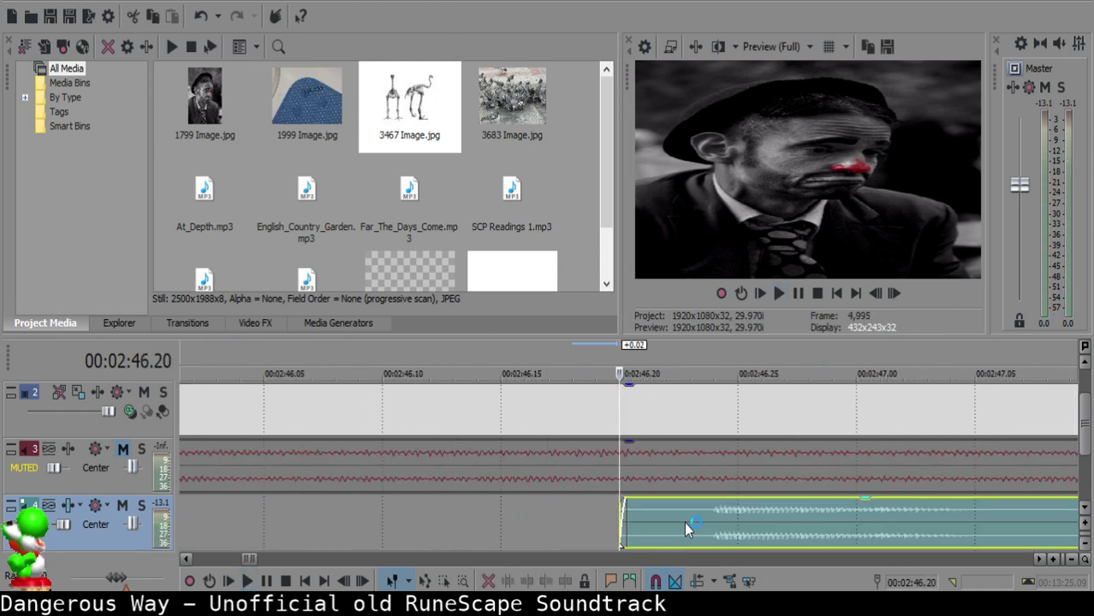
pyautogui.scroll(-5, 683, 522)
pyautogui.click(551, 519)
pyautogui.press('space')
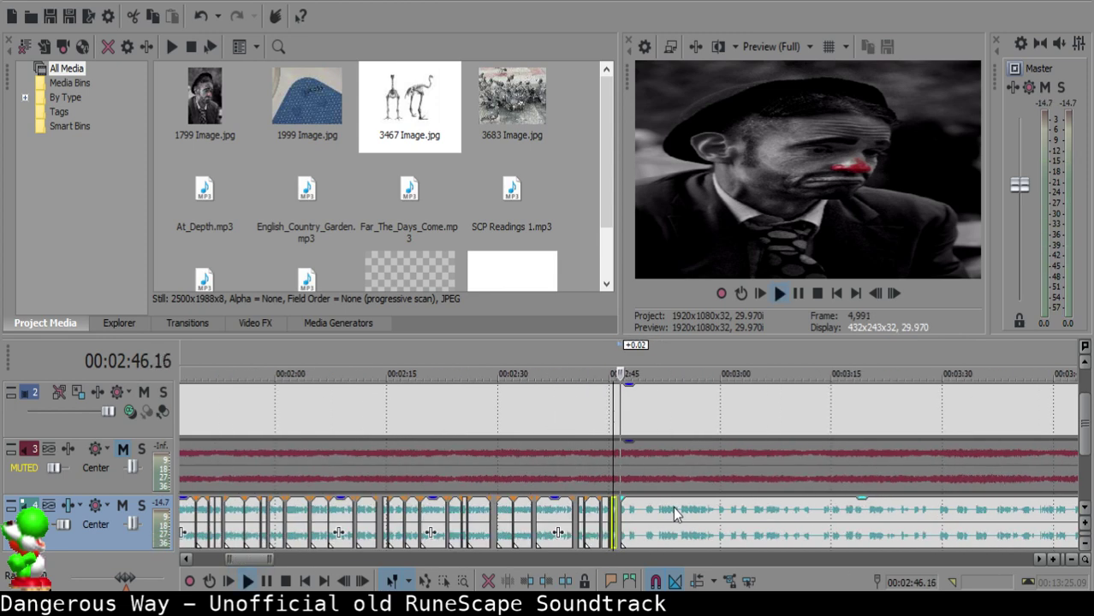
# - Split the long narration clip at 00:02:47.10 and again at 00:02:54.22
pyautogui.scroll(3, 648, 523)
pyautogui.click(686, 521)
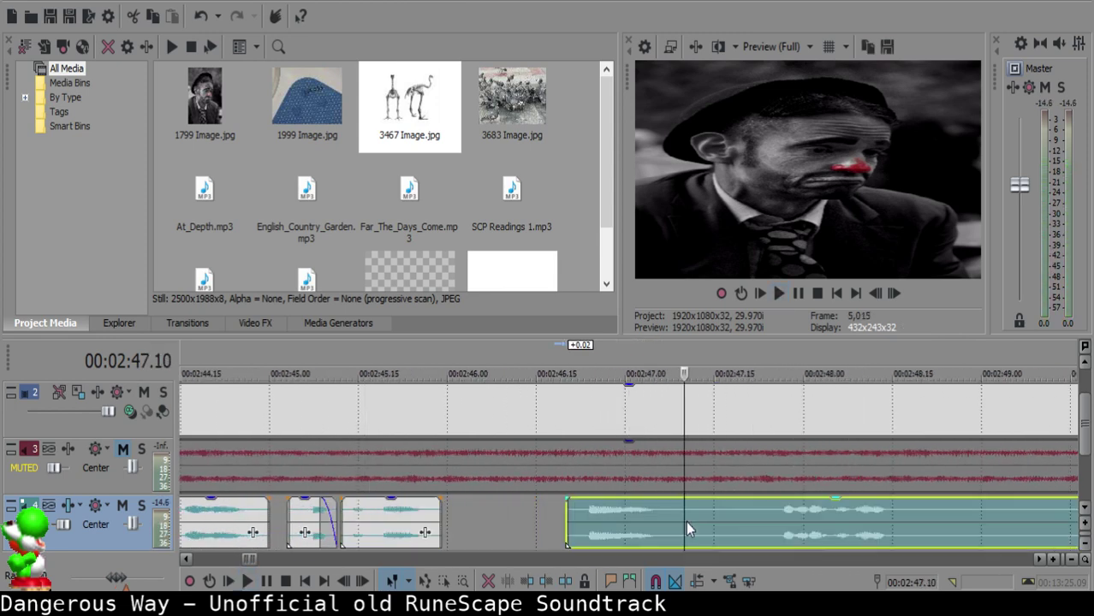
pyautogui.scroll(-3, 685, 522)
pyautogui.click(899, 524)
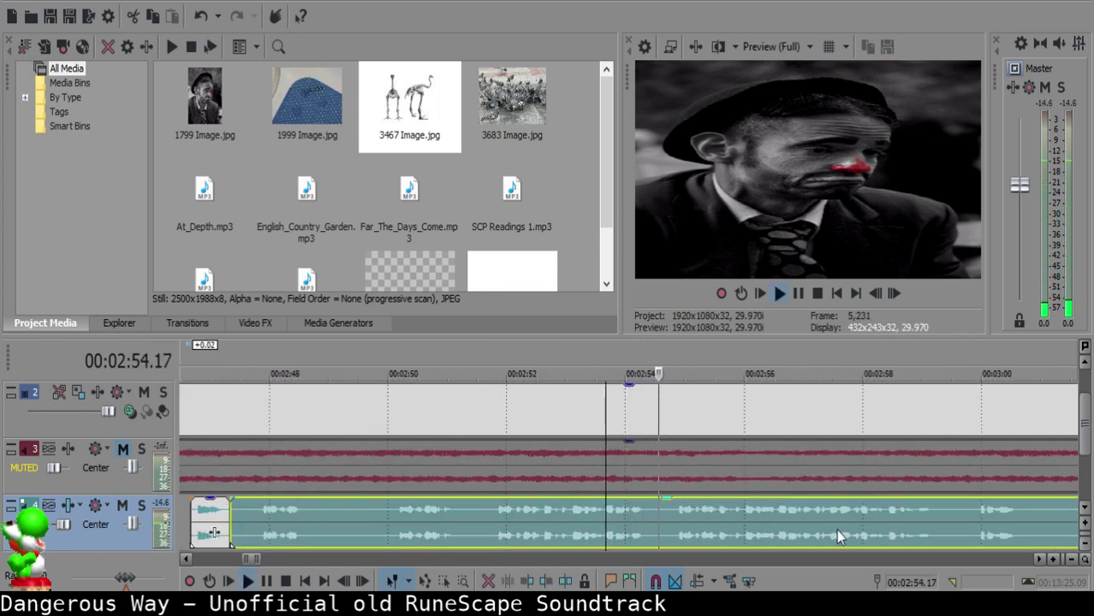
pyautogui.click(974, 524)
pyautogui.scroll(-3, 936, 523)
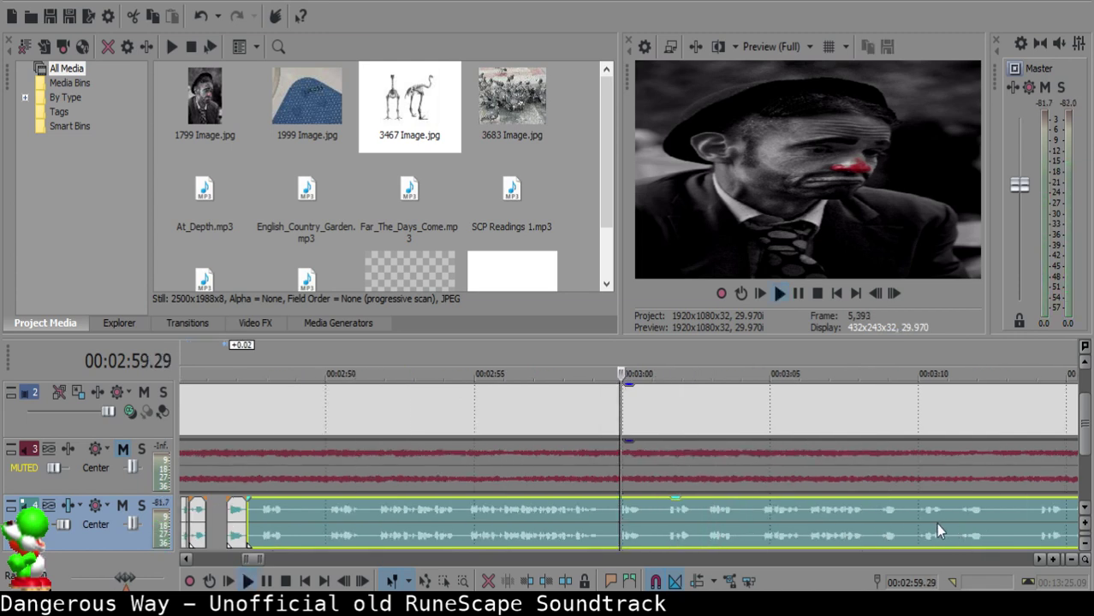
pyautogui.click(464, 515)
pyautogui.press('space')
pyautogui.press('s')
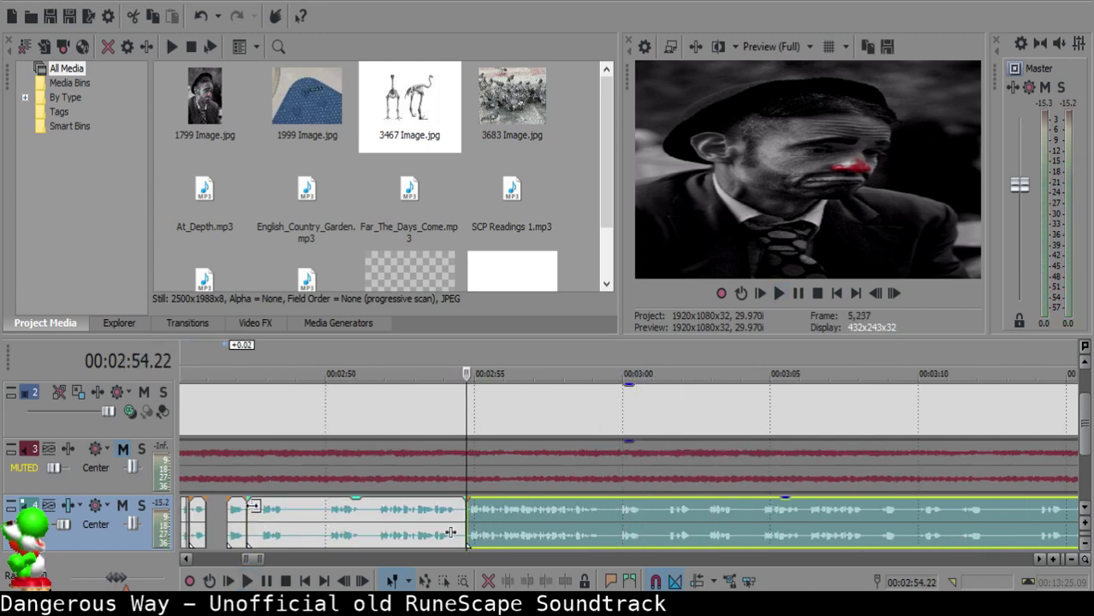
# - Delete the section between the two cuts, move the remaining narration to start at 00:02:47.15, and play the join
pyautogui.click(255, 513)
pyautogui.scroll(3, 462, 526)
pyautogui.click(593, 507)
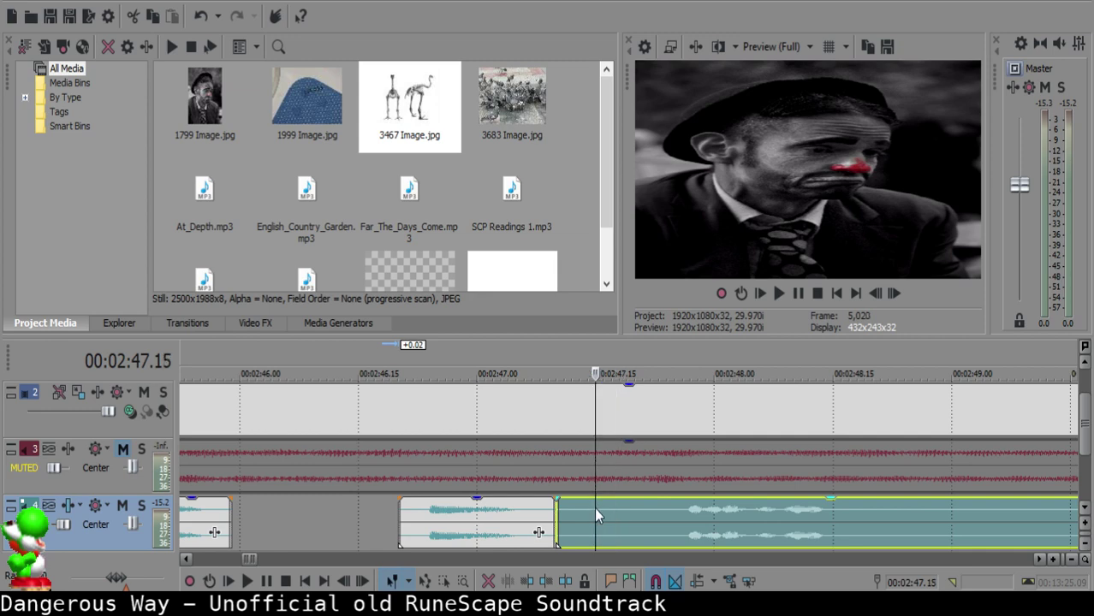
pyautogui.scroll(-5, 594, 508)
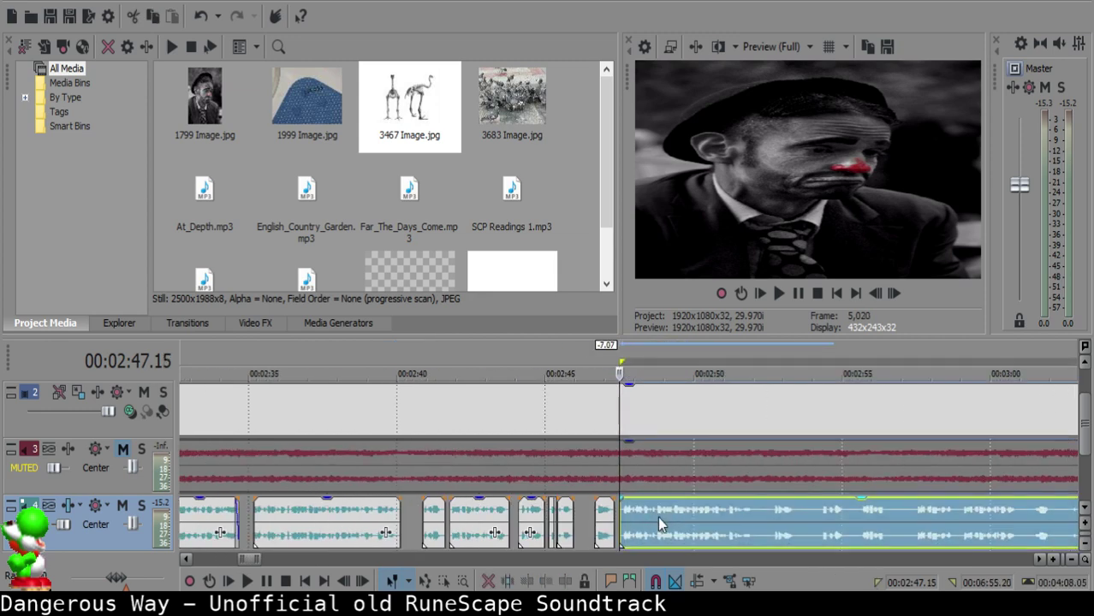
pyautogui.scroll(5, 658, 516)
pyautogui.click(516, 516)
pyautogui.press('space')
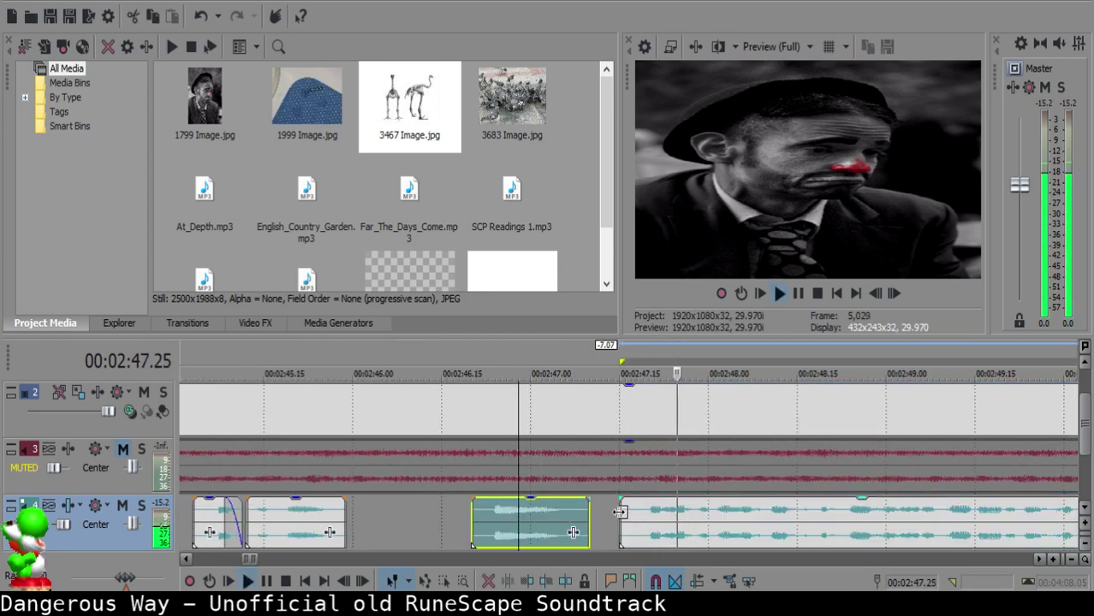
# - Split the narration at the pause just before 00:02:52.00
pyautogui.scroll(-8, 621, 512)
pyautogui.scroll(4, 629, 511)
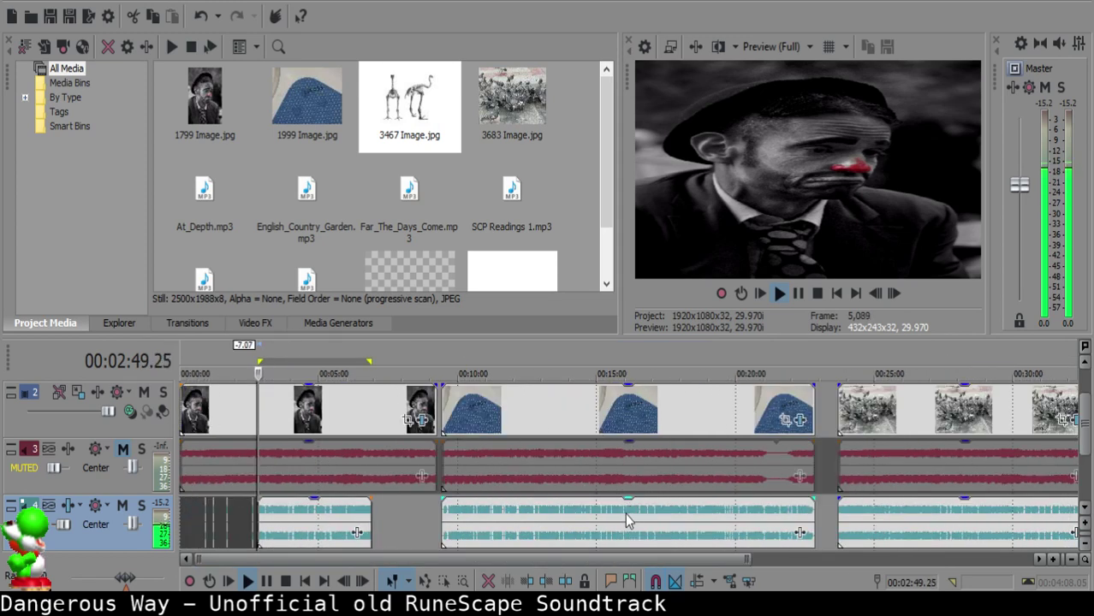
pyautogui.scroll(5, 644, 535)
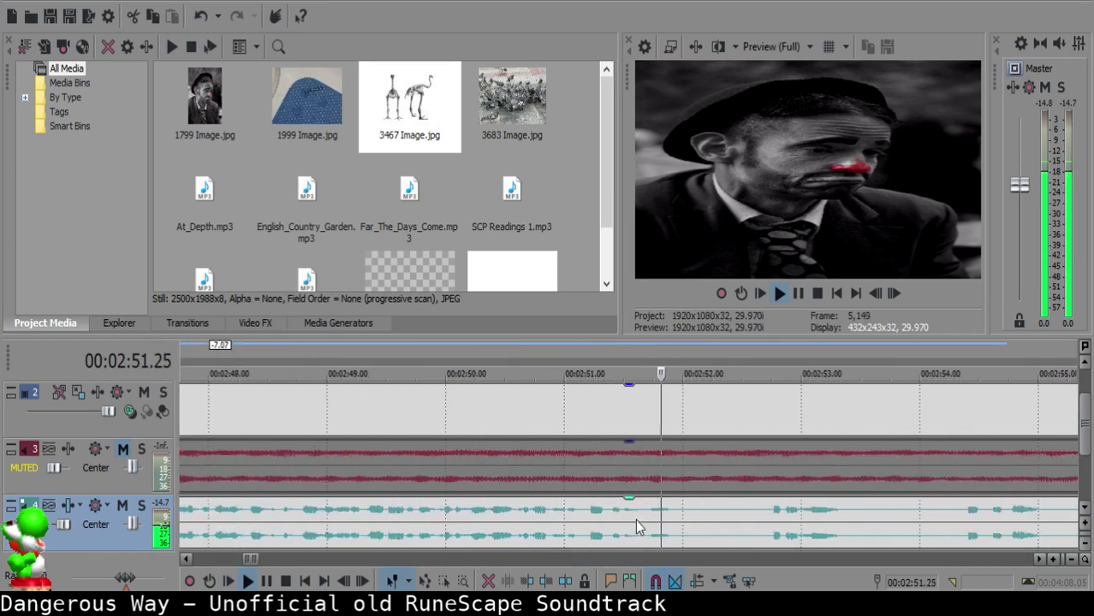
pyautogui.click(676, 512)
pyautogui.press('s')
# - Cut out the quiet section before the next phrase after 00:02:52.00 and move the remaining narration 10 frames earlier
pyautogui.click(772, 513)
pyautogui.scroll(-2, 772, 513)
pyautogui.press('space')
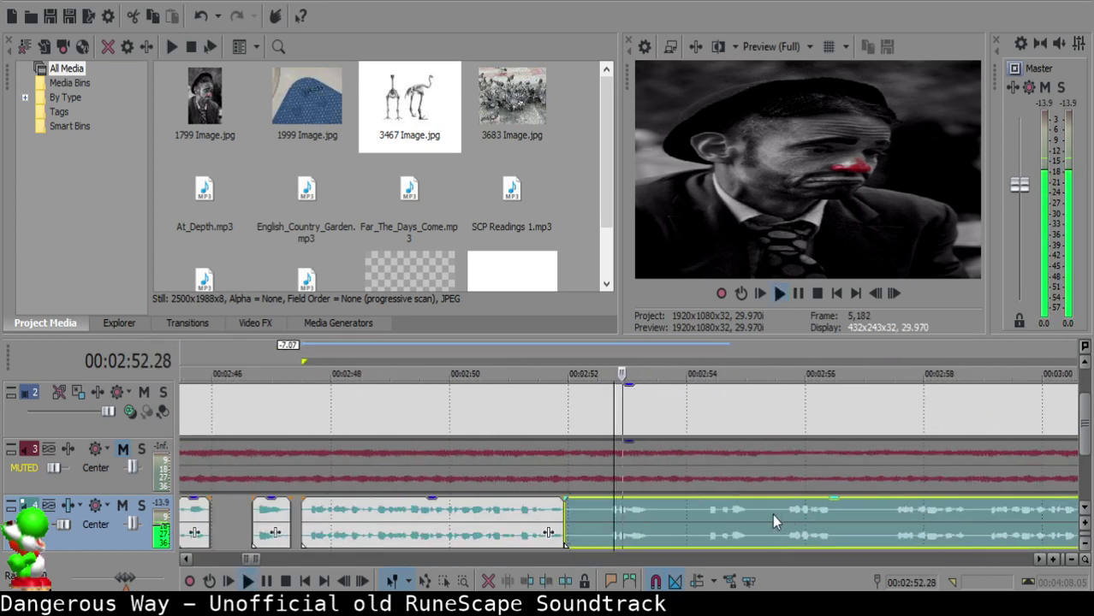
pyautogui.click(708, 509)
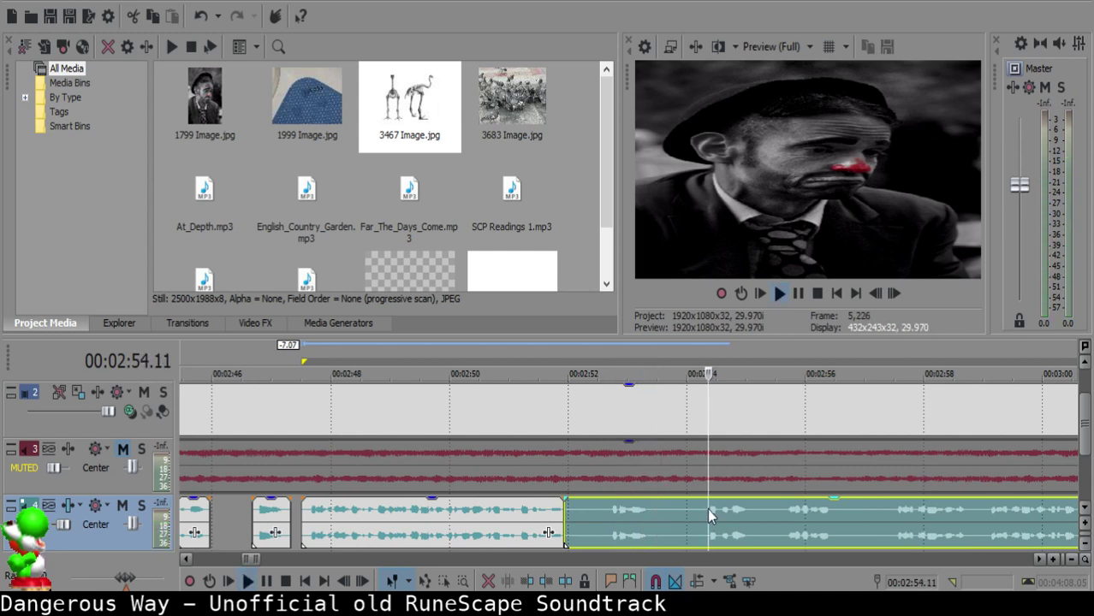
pyautogui.click(610, 511)
pyautogui.press('space')
pyautogui.press('s')
pyautogui.click(589, 512)
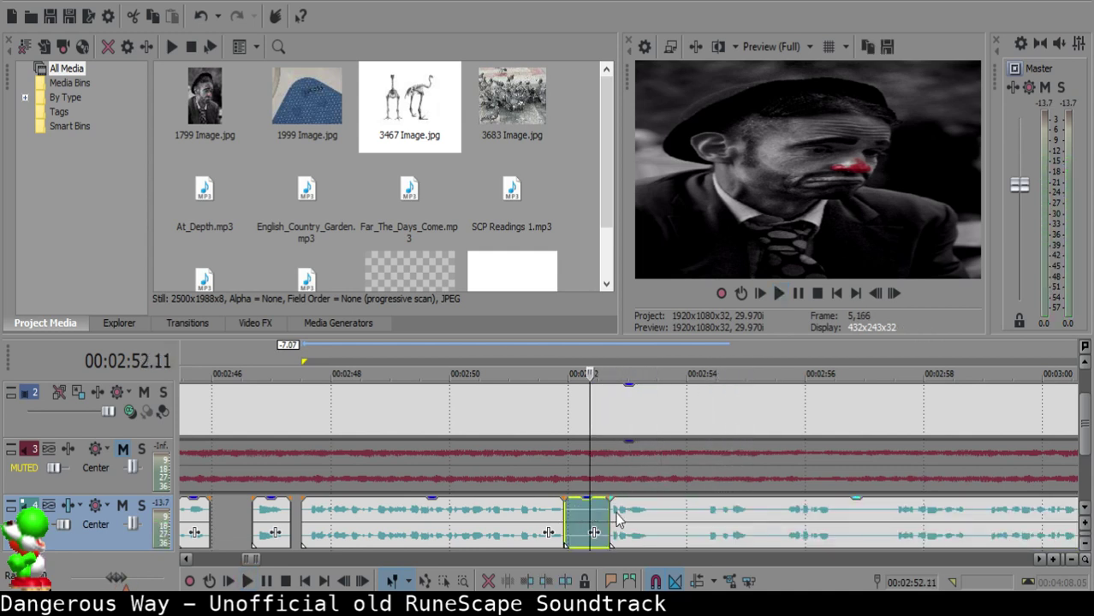
pyautogui.press('Delete')
pyautogui.click(513, 523)
pyautogui.press('space')
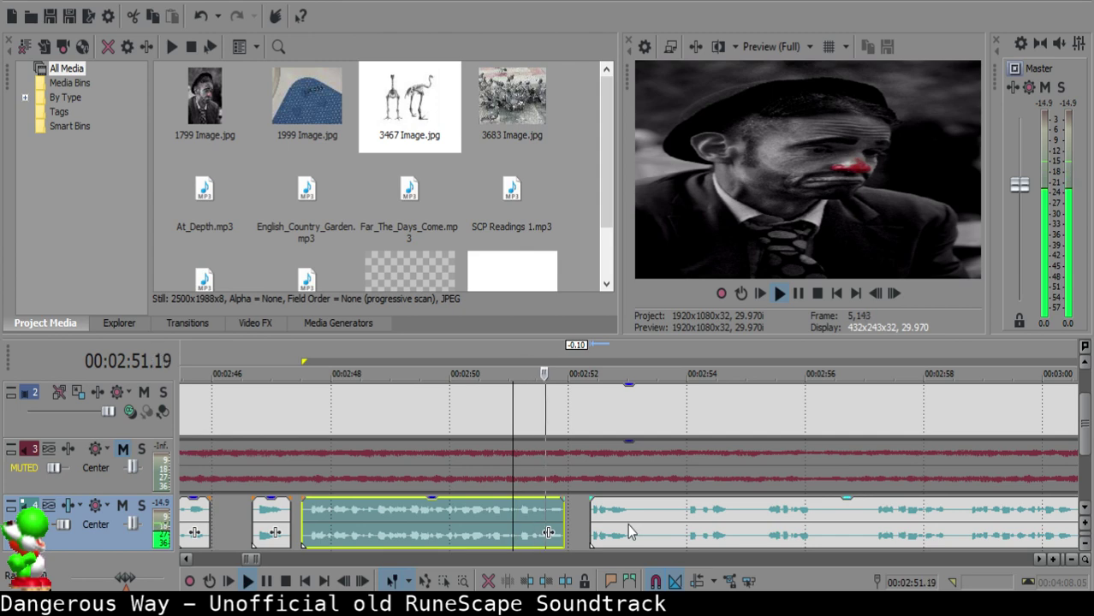
# - Nudge the remaining narration 1 frame later to start at 00:02:52.12 and play across the gap
pyautogui.scroll(3, 628, 522)
pyautogui.click(628, 522)
pyautogui.press('space')
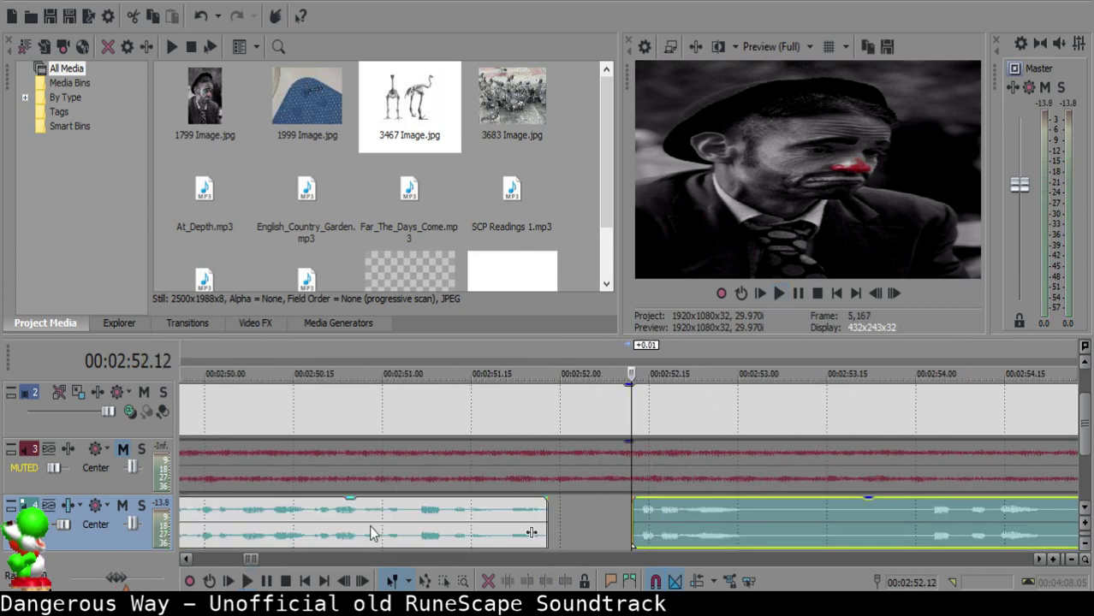
pyautogui.click(369, 526)
pyautogui.press('space')
# - Split the narration at 00:02:53.07, after the short phrase
pyautogui.scroll(-10, 622, 518)
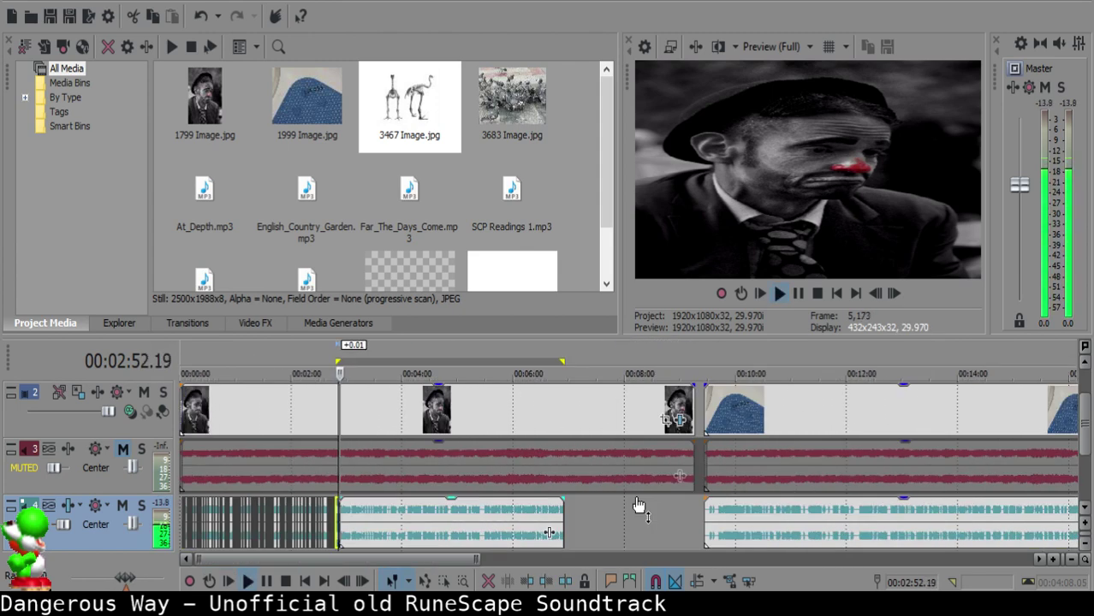
pyautogui.scroll(10, 633, 514)
pyautogui.click(631, 520)
pyautogui.press('s')
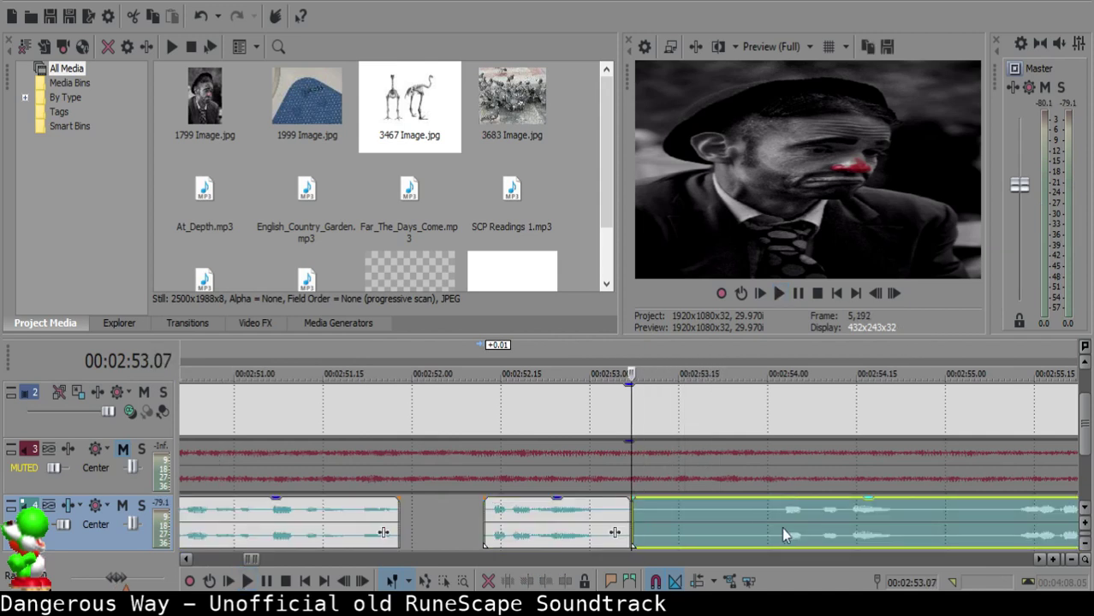
# - Split the narration again at 00:02:53.28 and delete the quiet section between the two cuts
pyautogui.click(782, 527)
pyautogui.press('space')
pyautogui.scroll(-3, 775, 529)
pyautogui.click(604, 513)
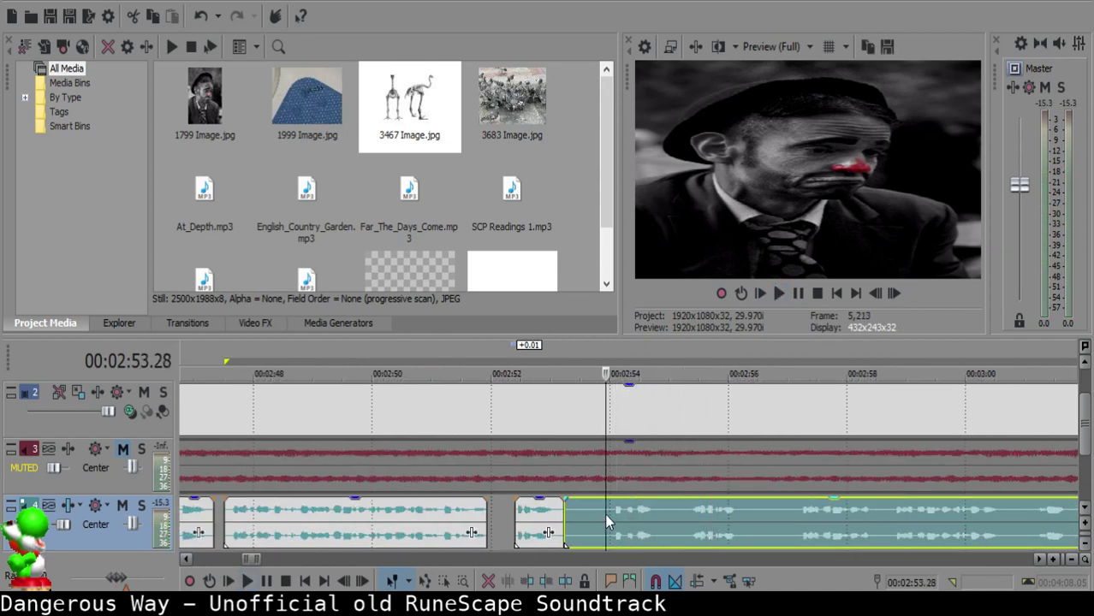
pyautogui.press('space')
pyautogui.press('s')
pyautogui.click(592, 517)
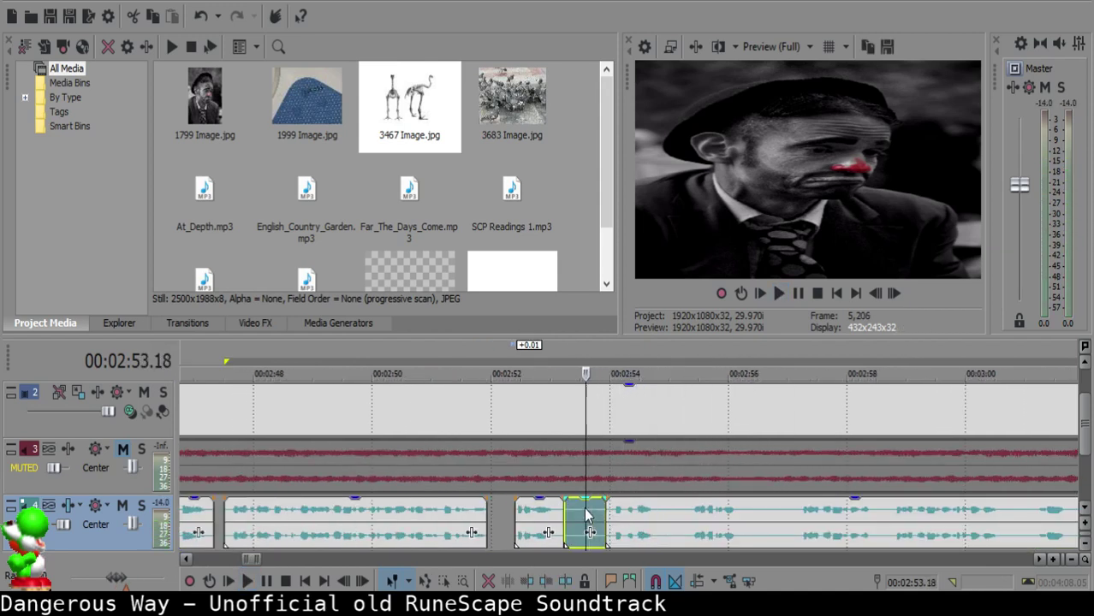
pyautogui.press('Delete')
# - Move the remaining narration 10 frames earlier to start at 00:02:53.18 and play from the preceding phrase
pyautogui.moveTo(656, 520); pyautogui.dragTo(637, 516)
pyautogui.click(523, 518)
pyautogui.press('space')
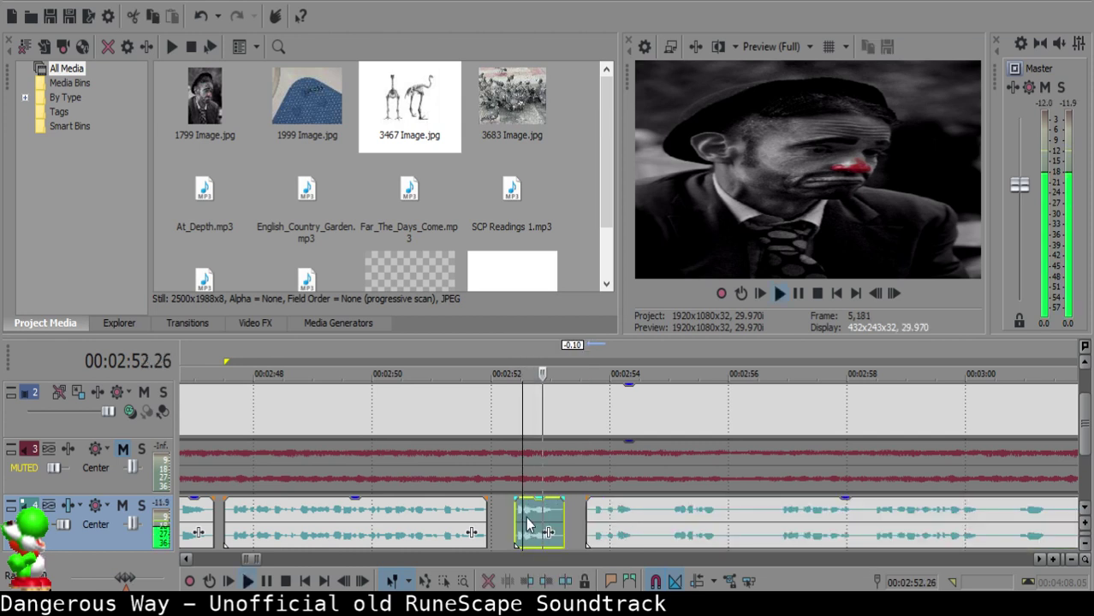
pyautogui.scroll(3, 599, 524)
pyautogui.press('space')
# - Nudge the remaining narration 1 frame later, just past 00:02:53.18, and play the transition
pyautogui.click(635, 507)
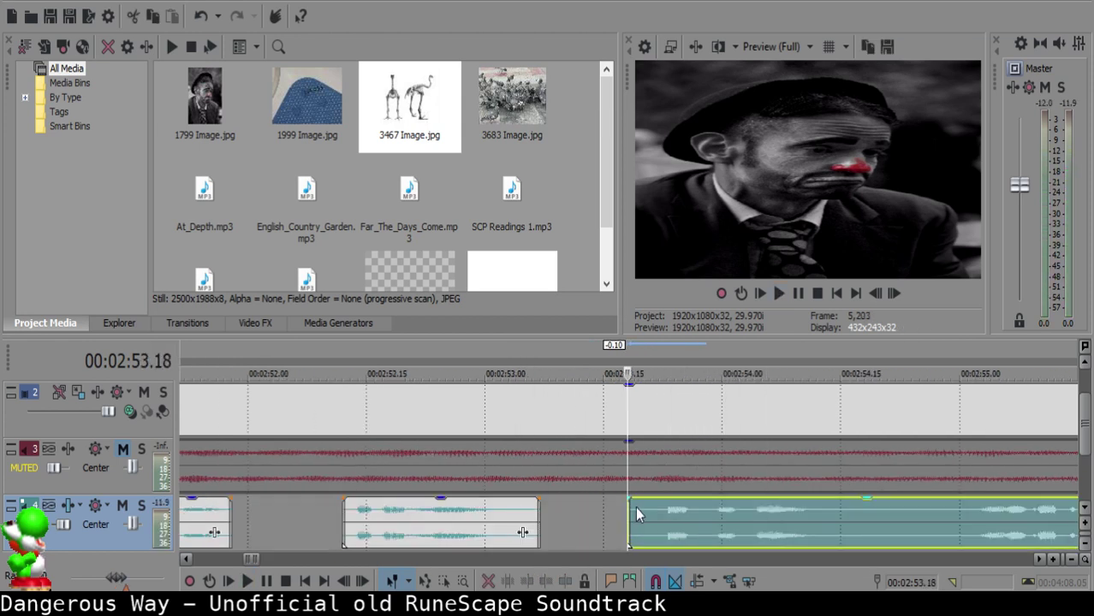
pyautogui.moveTo(635, 507); pyautogui.dragTo(650, 515)
pyautogui.click(382, 518)
pyautogui.press('space')
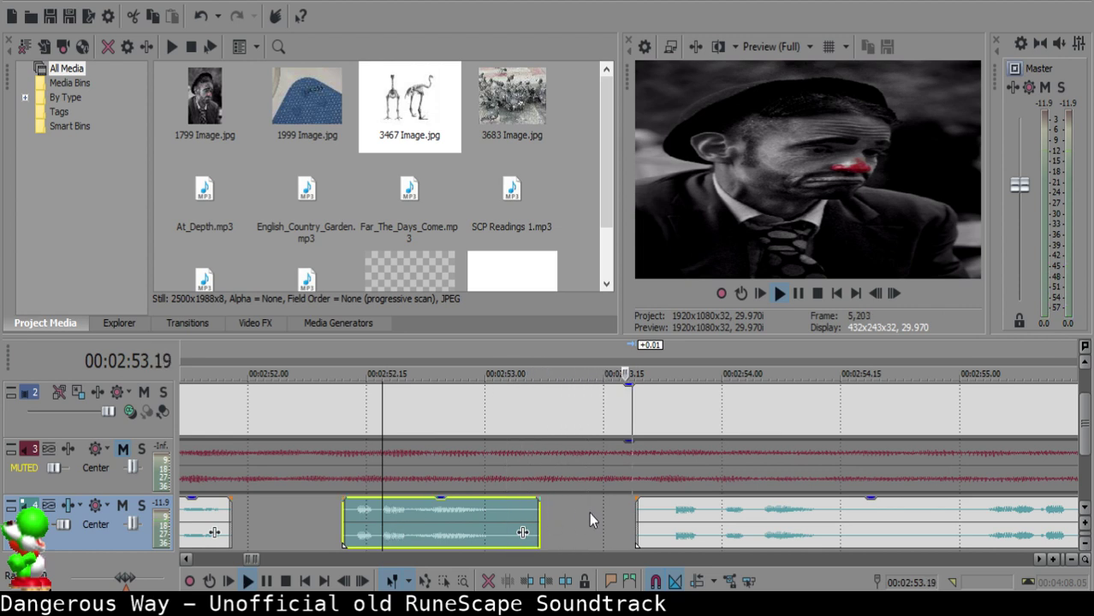
# - Nudge the remaining narration another frame later to start at about 00:02:53.20 and play from the preceding phrase
pyautogui.press('space')
pyautogui.scroll(3, 599, 517)
pyautogui.click(603, 516)
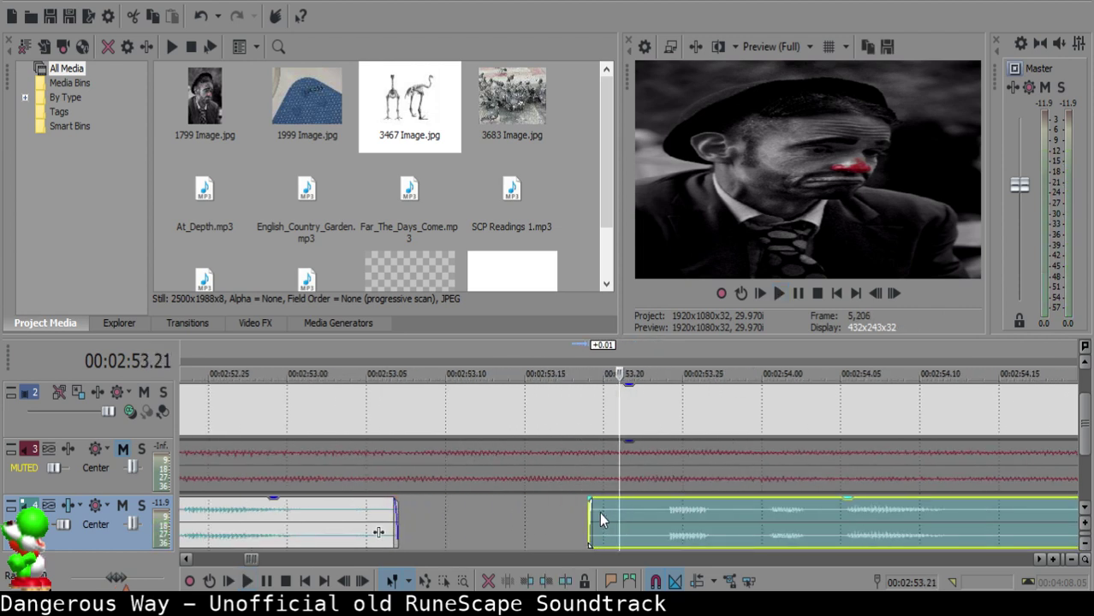
pyautogui.click(605, 511)
pyautogui.scroll(-2, 683, 529)
pyautogui.click(310, 535)
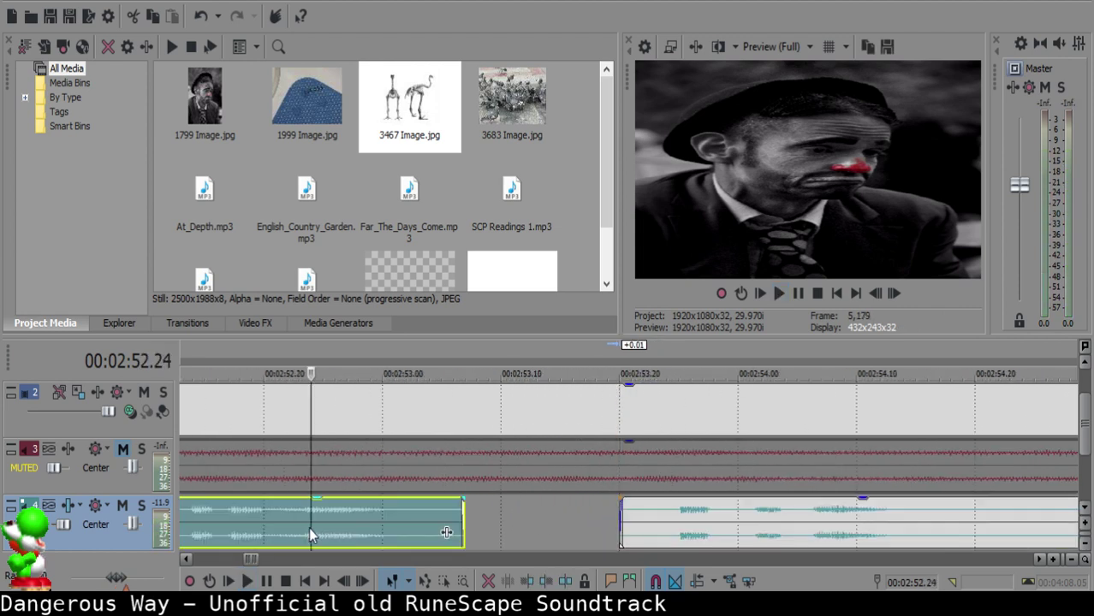
pyautogui.press('space')
pyautogui.scroll(-2, 604, 531)
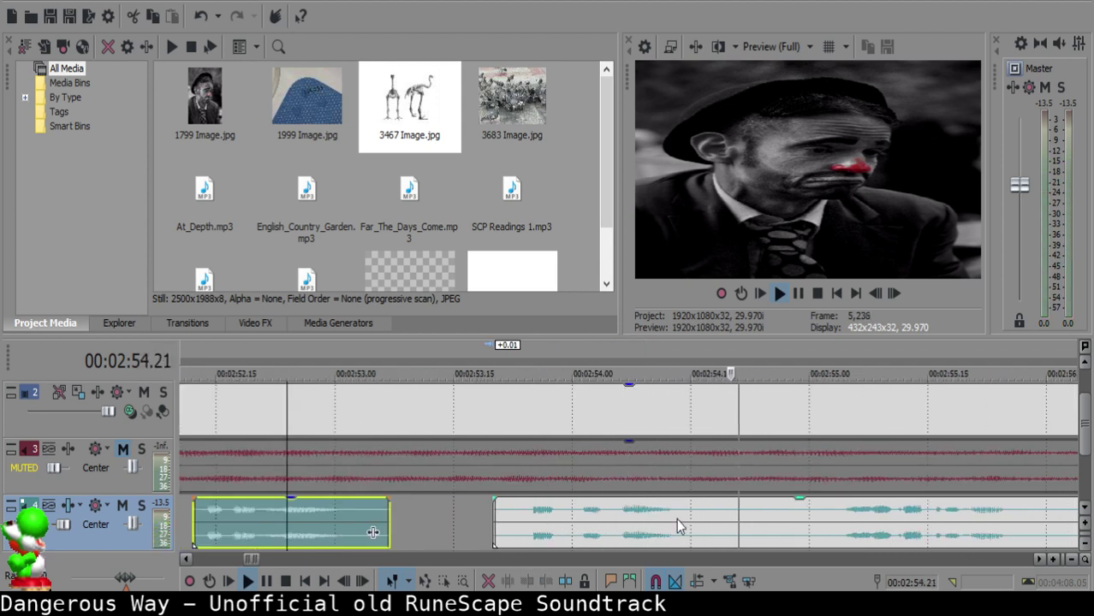
# - Split the narration at 00:02:54.15 and 00:02:55.02 and delete the quiet section between the two cuts
pyautogui.click(684, 518)
pyautogui.press('space')
pyautogui.press('s')
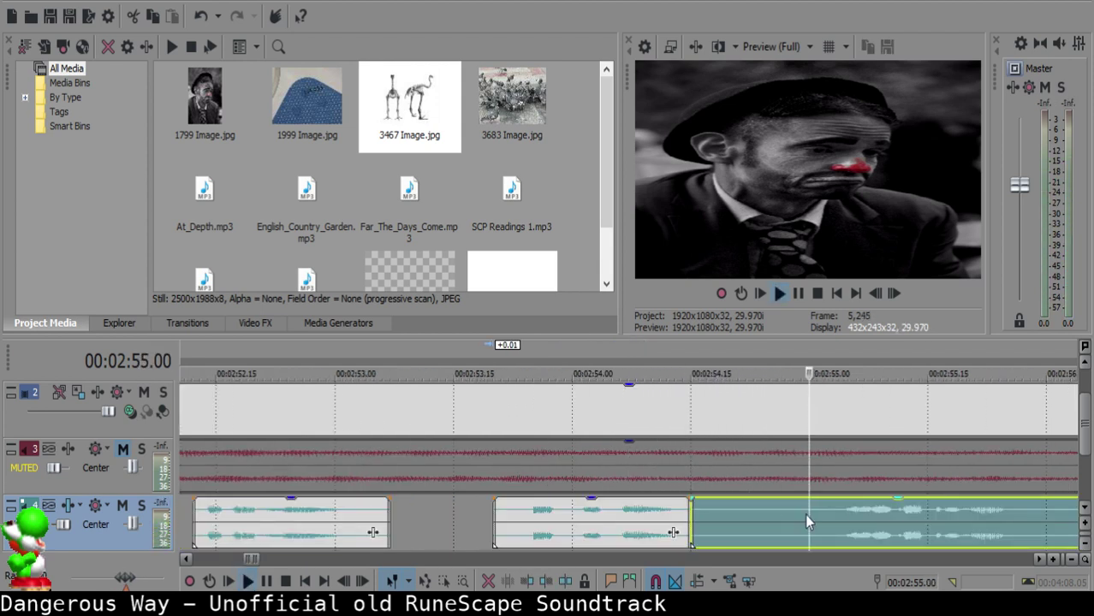
pyautogui.scroll(-3, 804, 514)
pyautogui.click(612, 507)
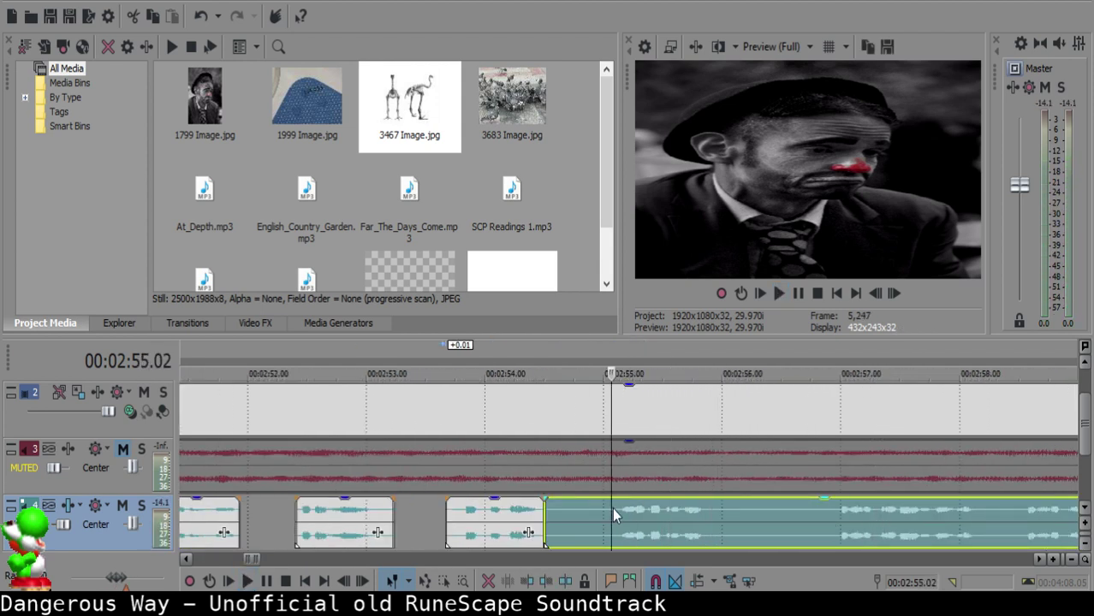
pyautogui.press('space')
pyautogui.press('s')
pyautogui.click(571, 509)
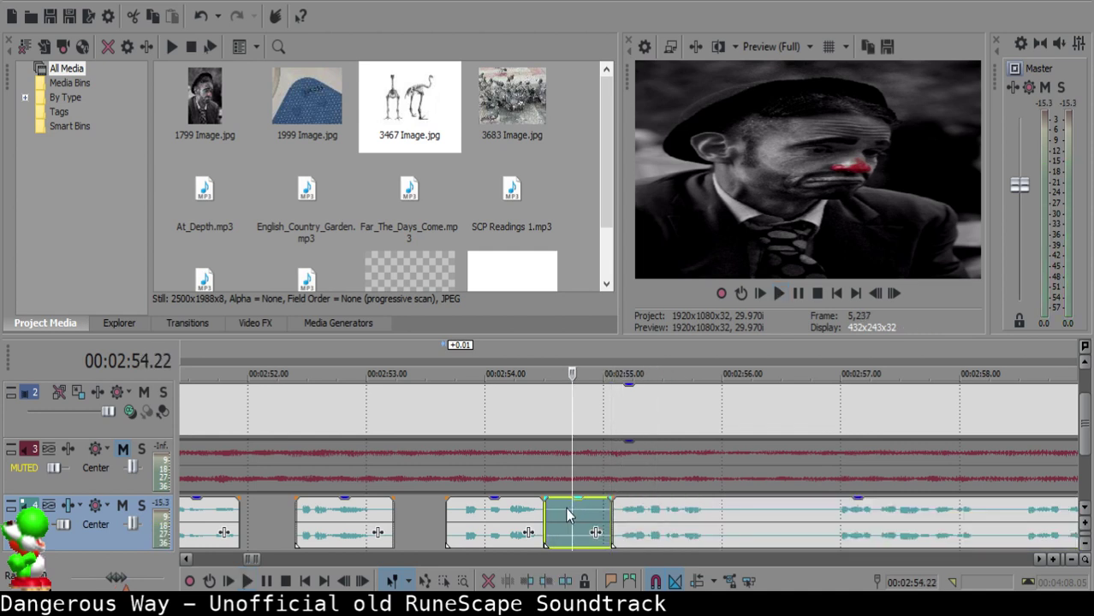
pyautogui.click(568, 507)
pyautogui.press('Delete')
# - Move the remaining narration earlier to start at about 00:02:54.21 and play from the preceding phrase
pyautogui.moveTo(630, 511); pyautogui.dragTo(658, 510)
pyautogui.click(493, 521)
pyautogui.press('space')
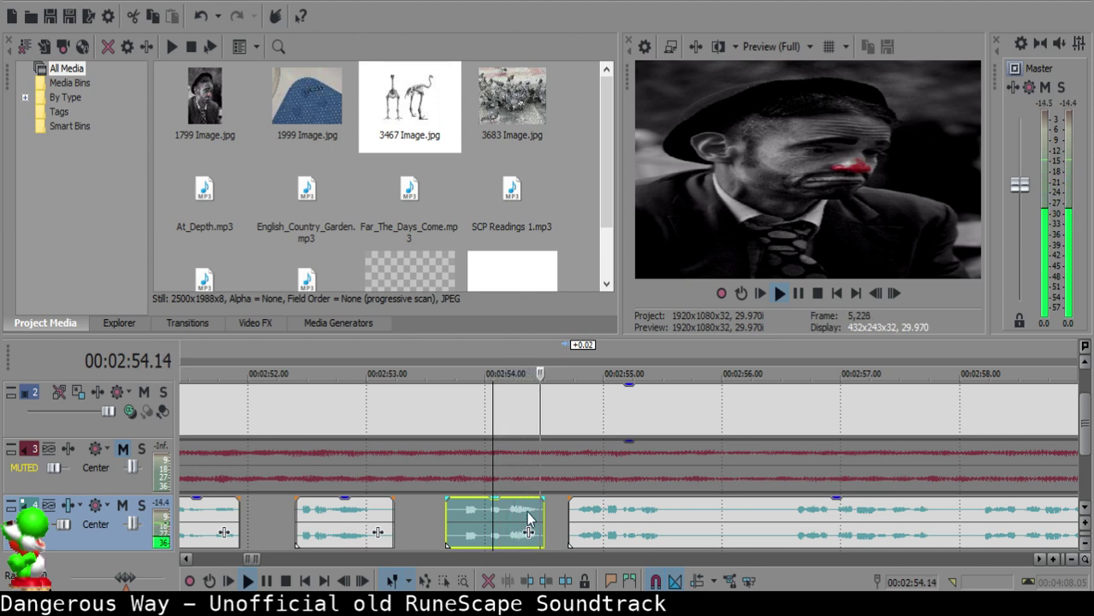
# - Shift the remaining narration slightly later to start at about 00:02:54.25 and play the transition from the preceding phrase
pyautogui.scroll(3, 567, 516)
pyautogui.press('Return')
pyautogui.moveTo(597, 521); pyautogui.dragTo(639, 509)
pyautogui.click(603, 513)
pyautogui.click(210, 516)
pyautogui.press('space')
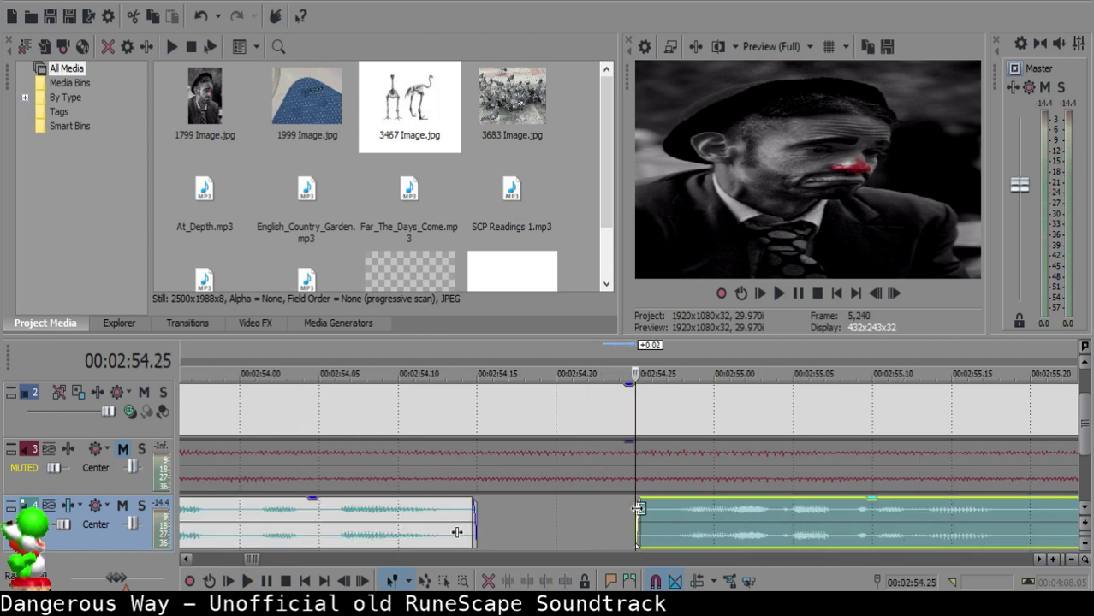
pyautogui.click(217, 519)
pyautogui.press('space')
# - Split the narration at about 00:02:55.22, at the end of the phrase, and play on from there
pyautogui.scroll(-2, 706, 501)
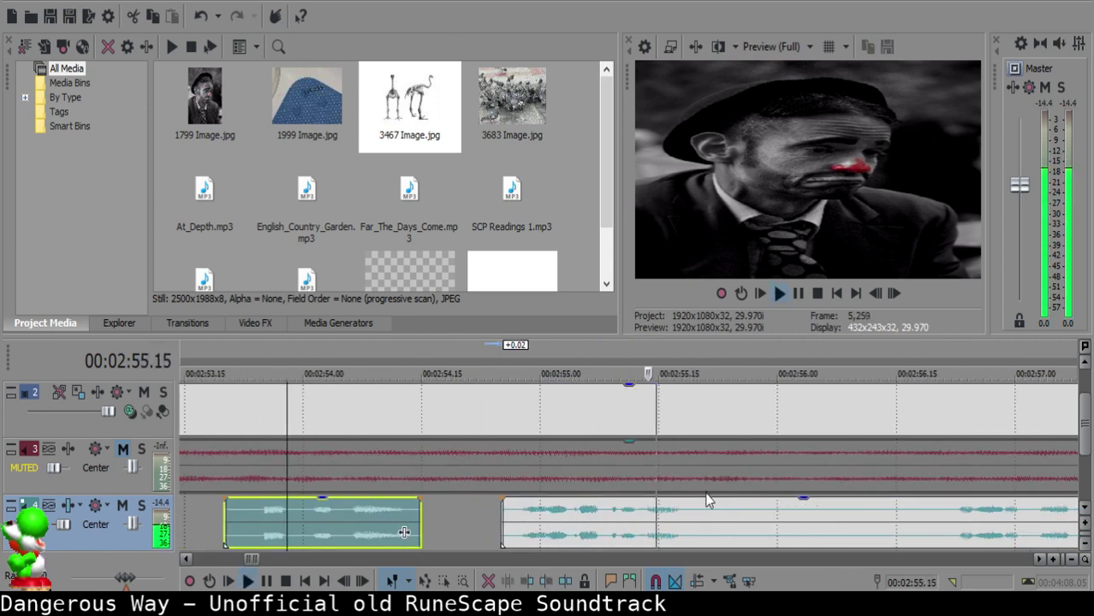
pyautogui.click(710, 513)
pyautogui.press('s')
pyautogui.press('space')
pyautogui.scroll(-3, 903, 526)
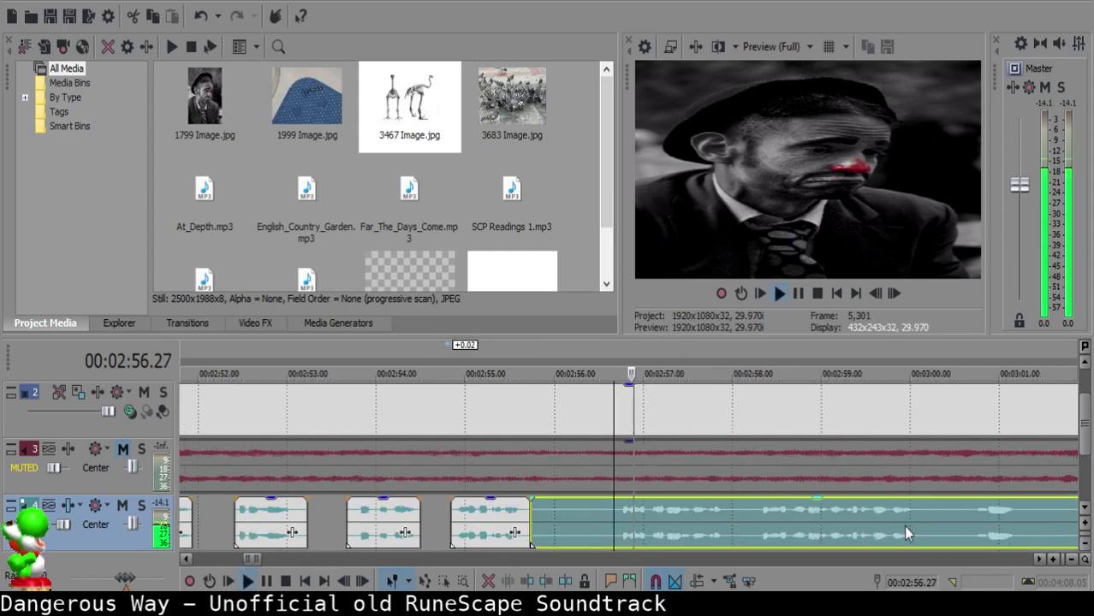
# - Split the narration again at 00:02:58.08 and delete the unwanted section between this cut and the one at 00:02:55.22
pyautogui.click(866, 515)
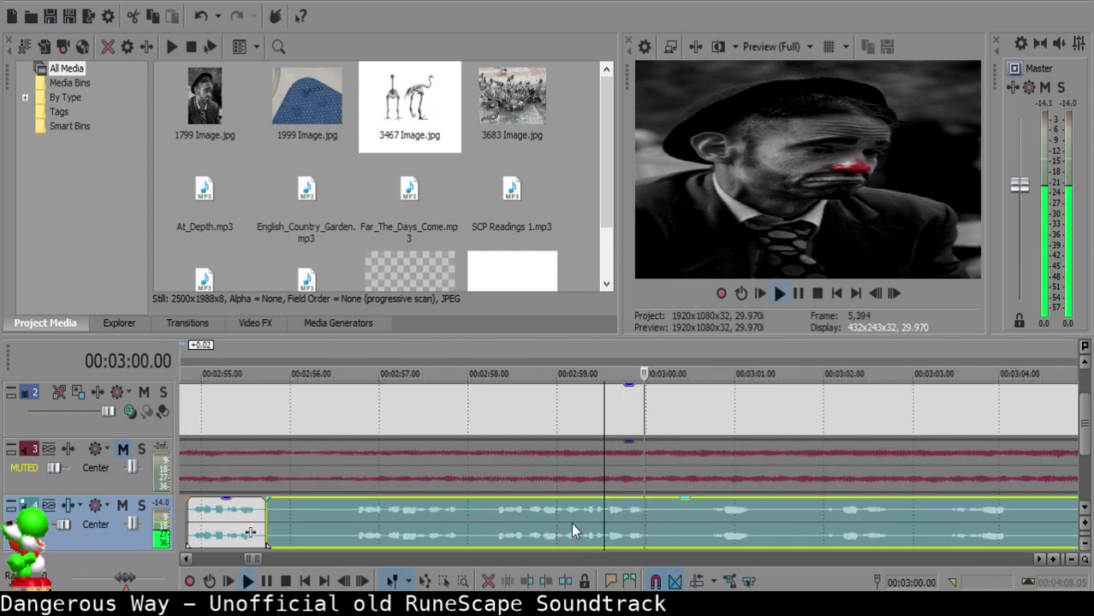
pyautogui.click(489, 512)
pyautogui.press('space')
pyautogui.press('s')
pyautogui.click(319, 521)
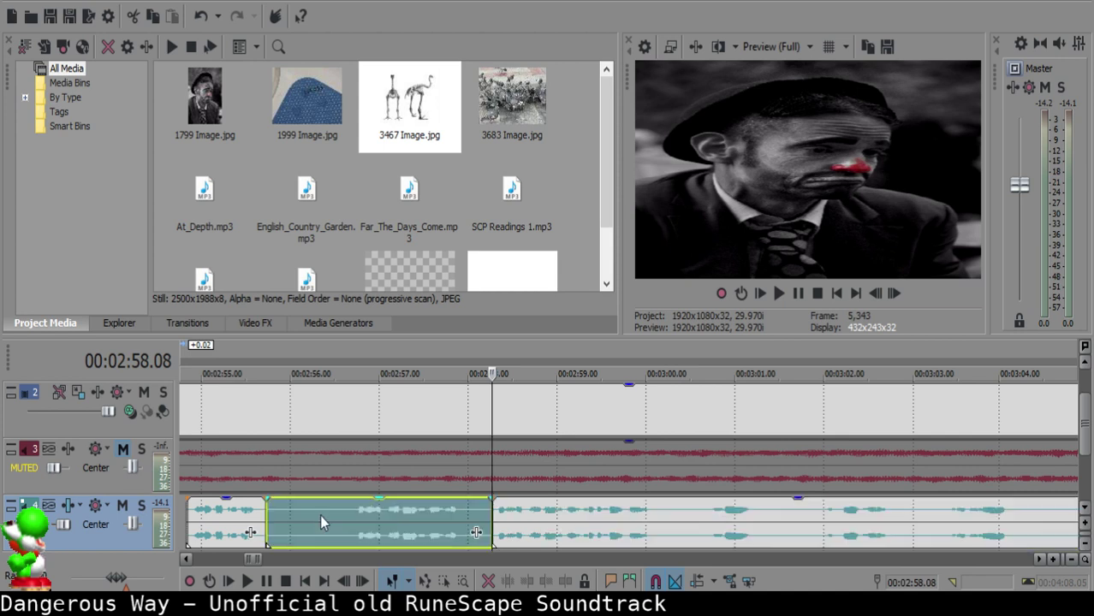
pyautogui.click(319, 514)
pyautogui.scroll(-2, 514, 515)
pyautogui.click(616, 505)
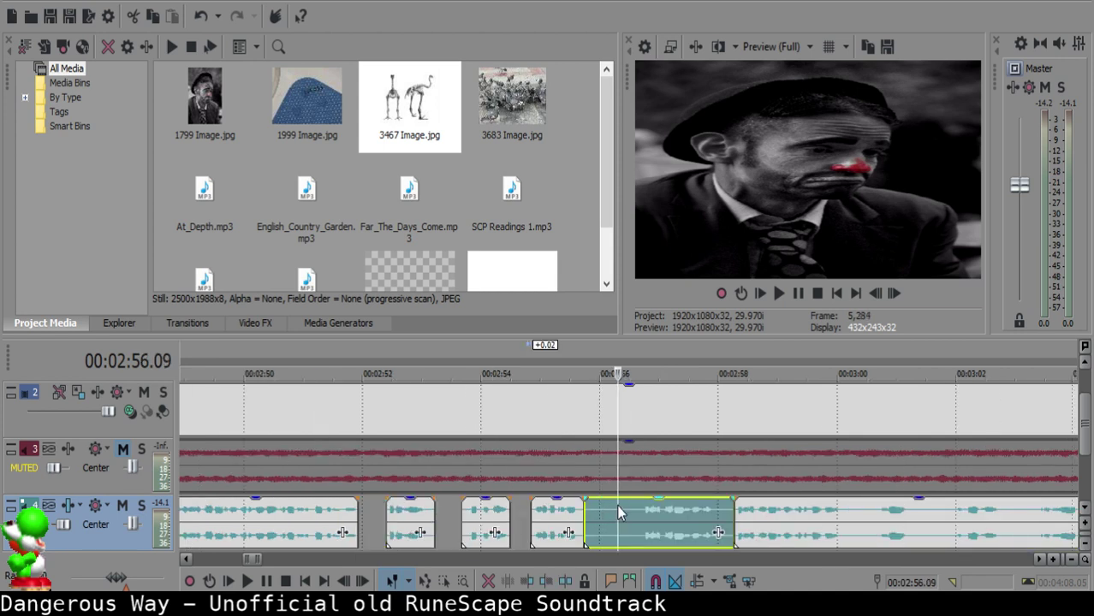
pyautogui.press('Delete')
# - Move the remaining narration 2 seconds and 1 frame earlier to start at 00:02:56.07 and play from the preceding phrase
pyautogui.moveTo(757, 516); pyautogui.dragTo(639, 511)
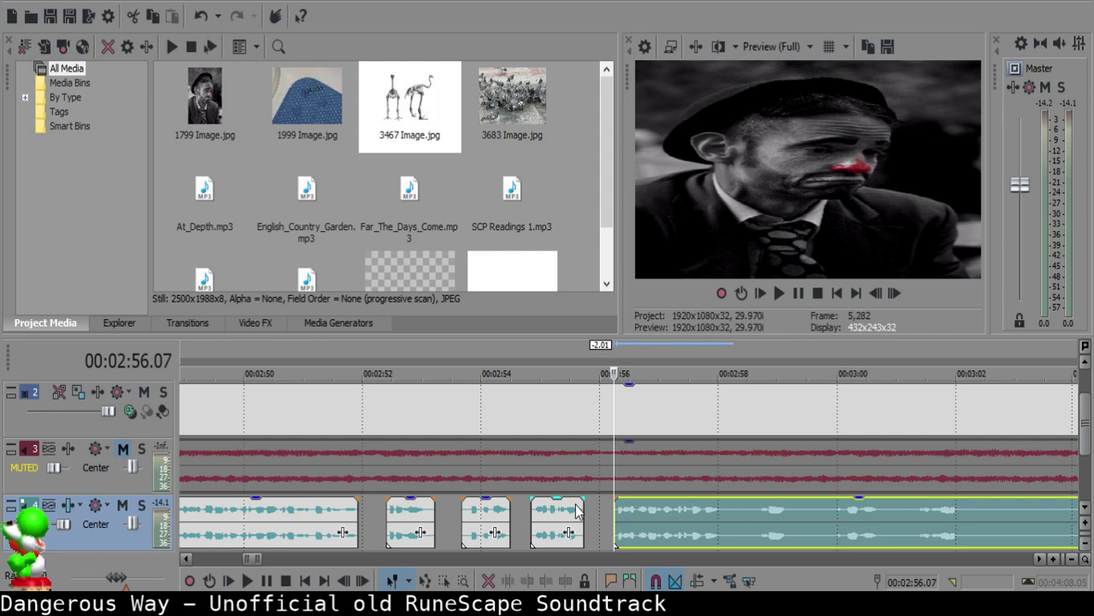
pyautogui.click(560, 518)
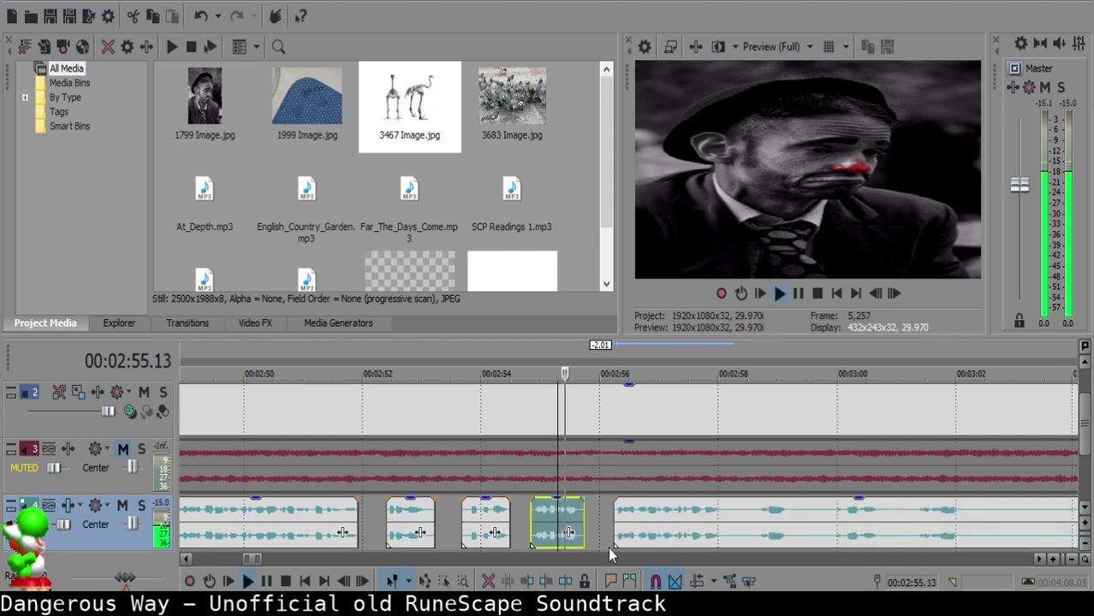
pyautogui.scroll(2, 639, 517)
pyautogui.scroll(-6, 671, 516)
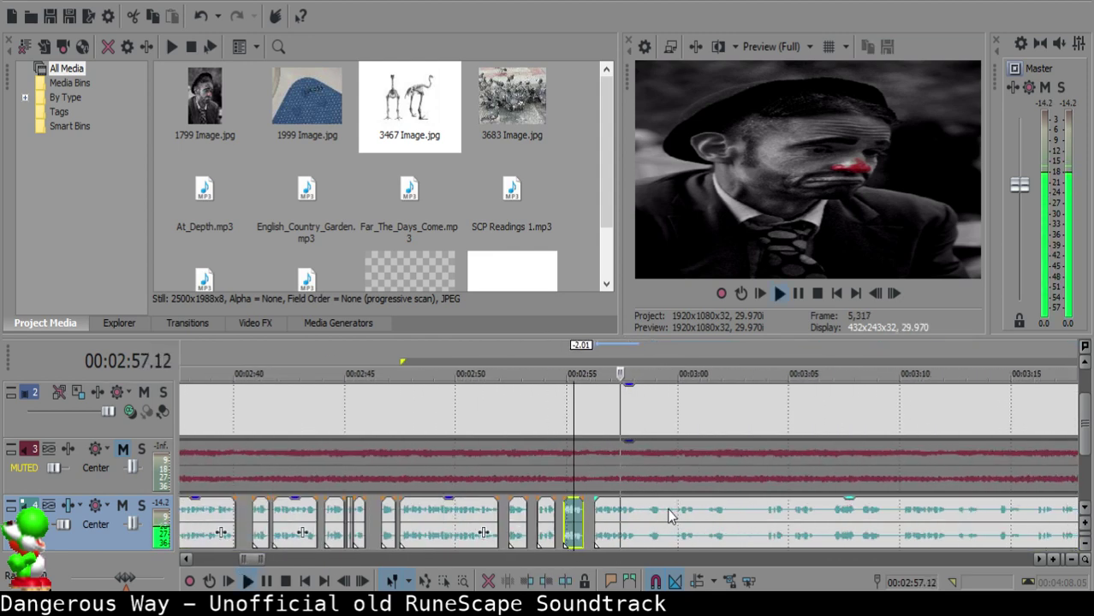
# - Split the narration at about 00:02:58.03 and 00:02:58.19 and delete the quiet section between the two cuts
pyautogui.scroll(7, 607, 521)
pyautogui.click(608, 516)
pyautogui.click(615, 511)
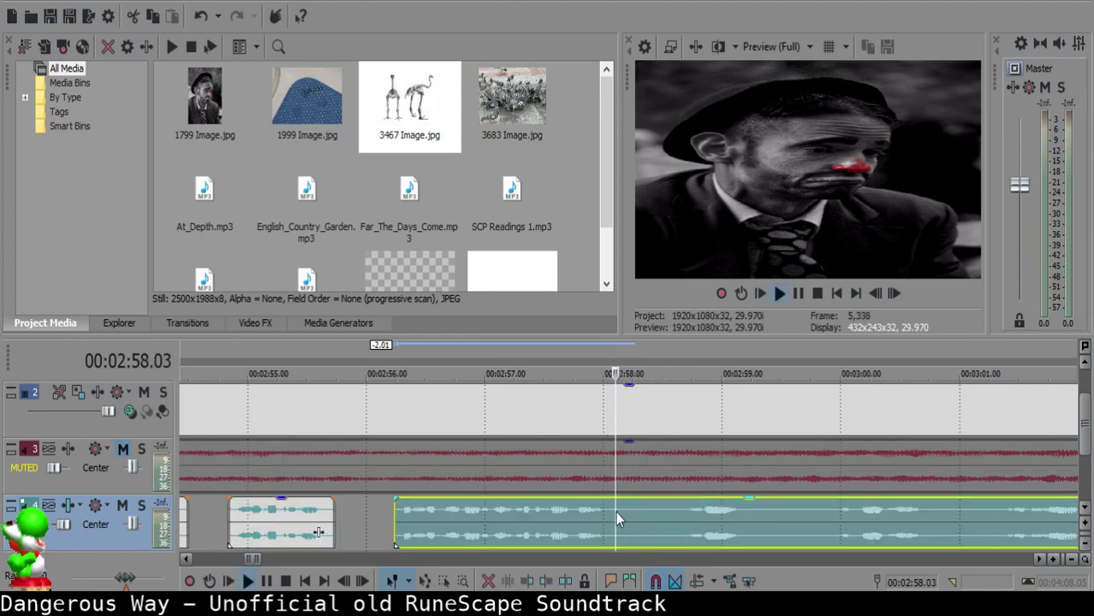
pyautogui.click(611, 508)
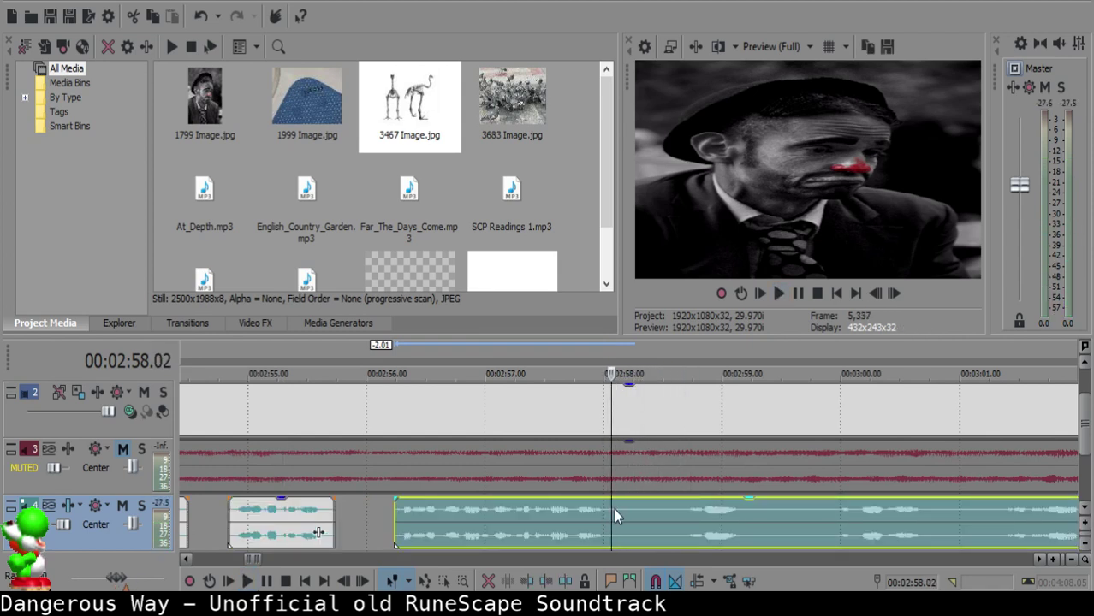
pyautogui.press('s')
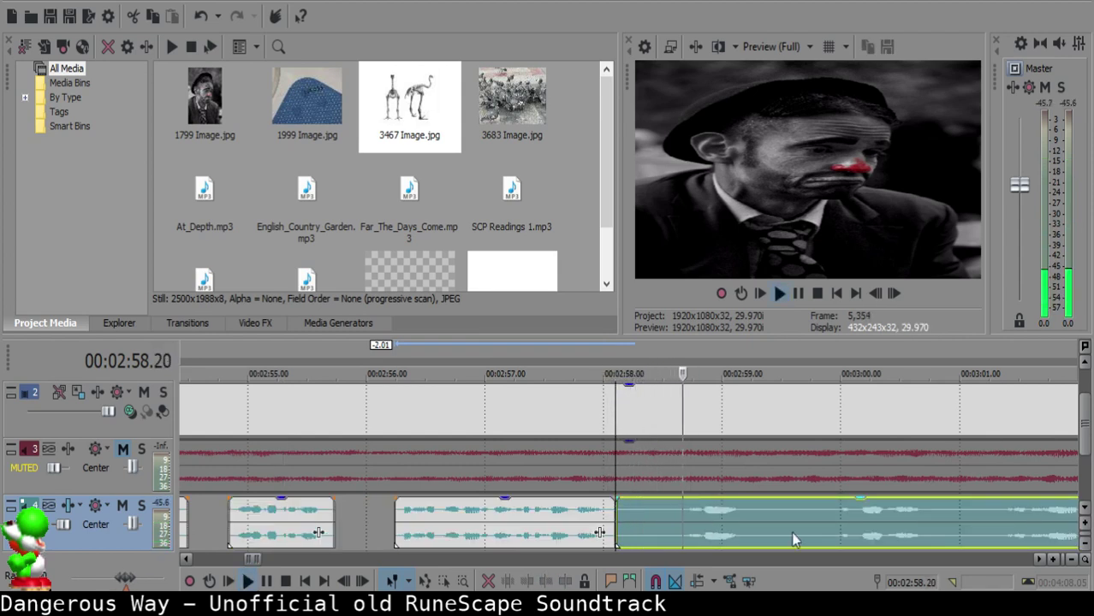
pyautogui.click(679, 511)
pyautogui.press('s')
pyautogui.click(662, 512)
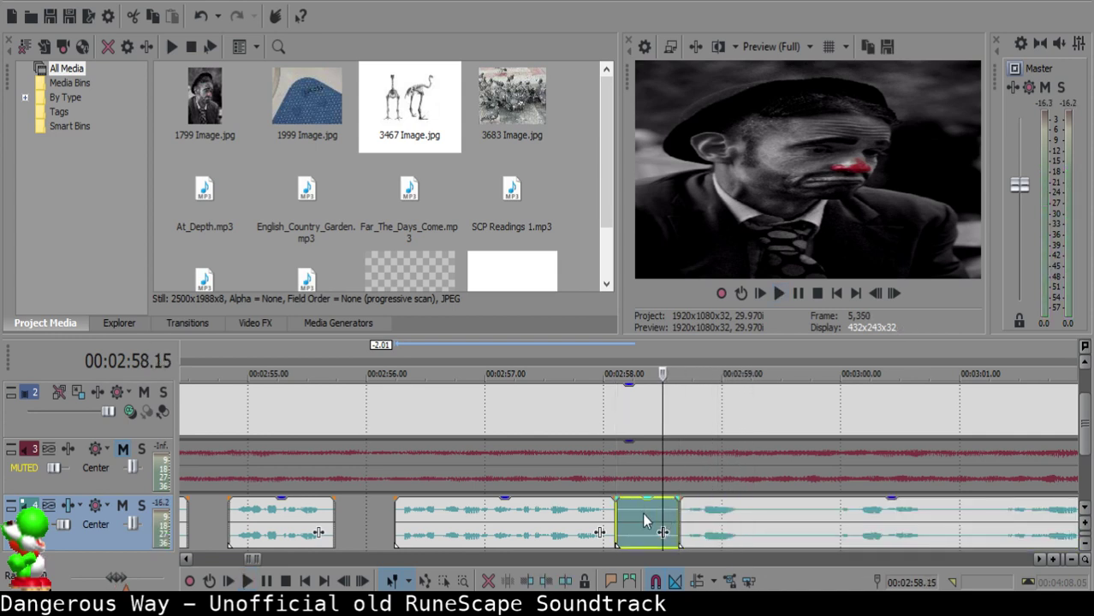
pyautogui.press('Delete')
# - Add a fade-out of about 2 frames to the end of the phrase before the gap at 00:02:58.03
pyautogui.click(561, 515)
pyautogui.press('space')
pyautogui.scroll(2, 685, 523)
pyautogui.click(792, 512)
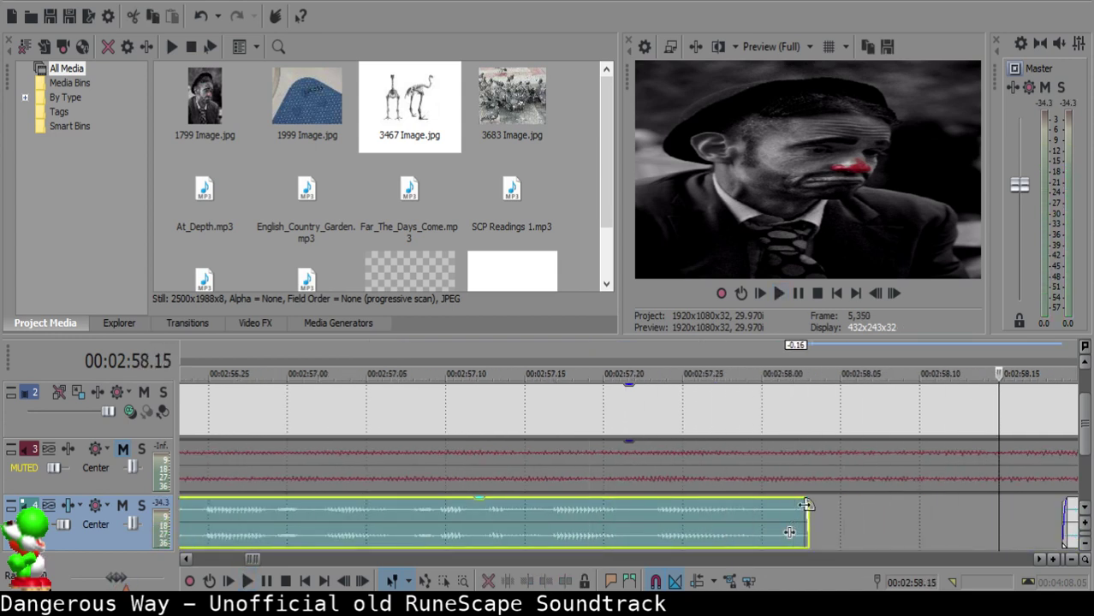
pyautogui.moveTo(803, 501); pyautogui.dragTo(775, 504)
pyautogui.click(591, 521)
pyautogui.scroll(-2, 756, 532)
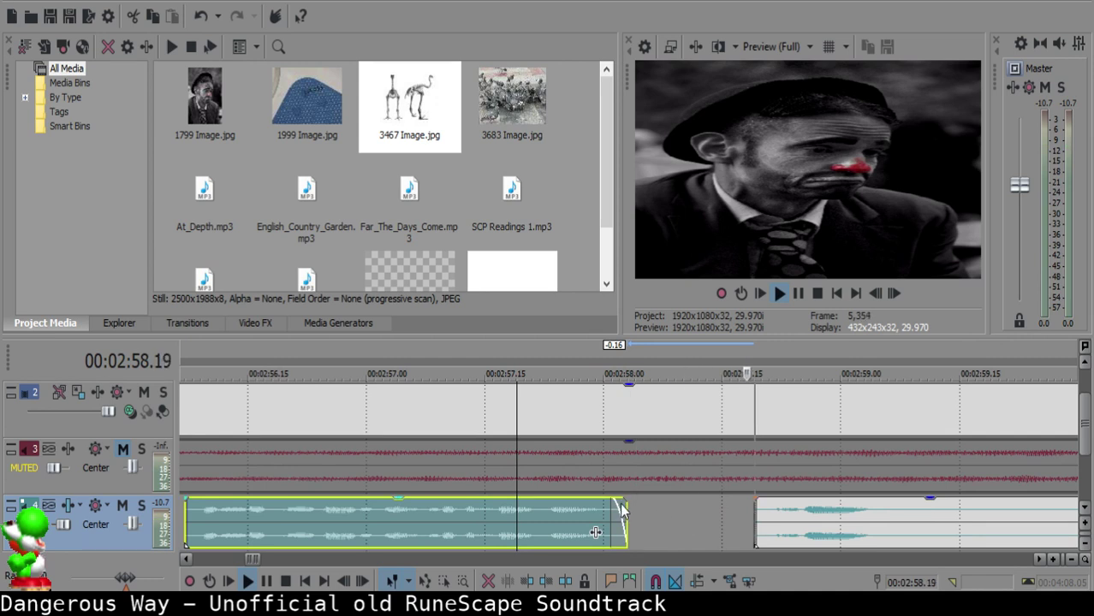
# - Replay the phrase's faded ending around 00:02:58.03 and the pause that follows it
pyautogui.press('Return')
pyautogui.press('space')
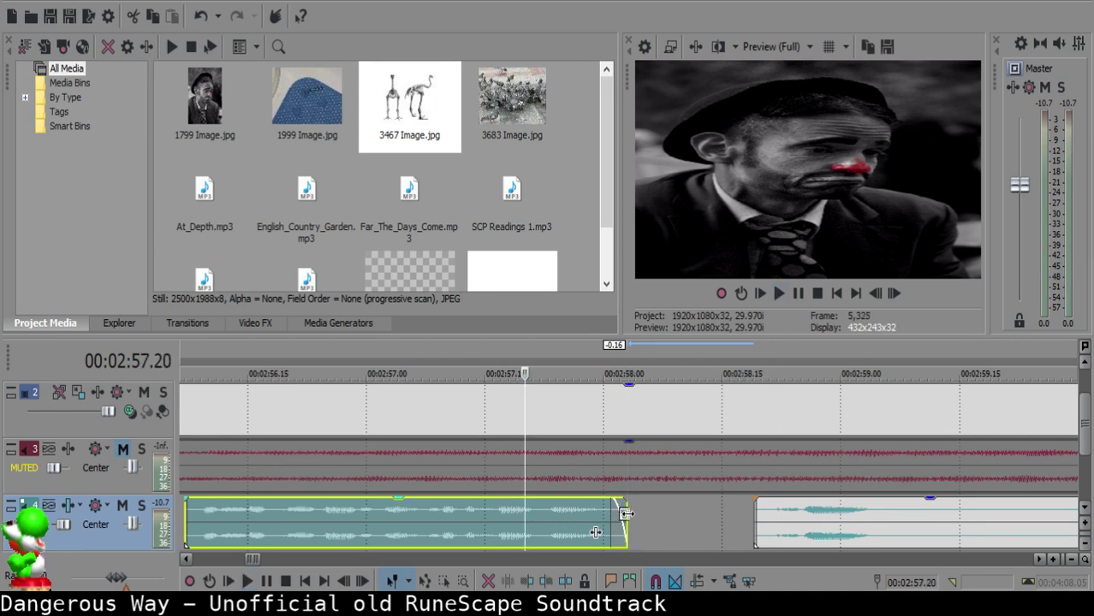
pyautogui.press('space')
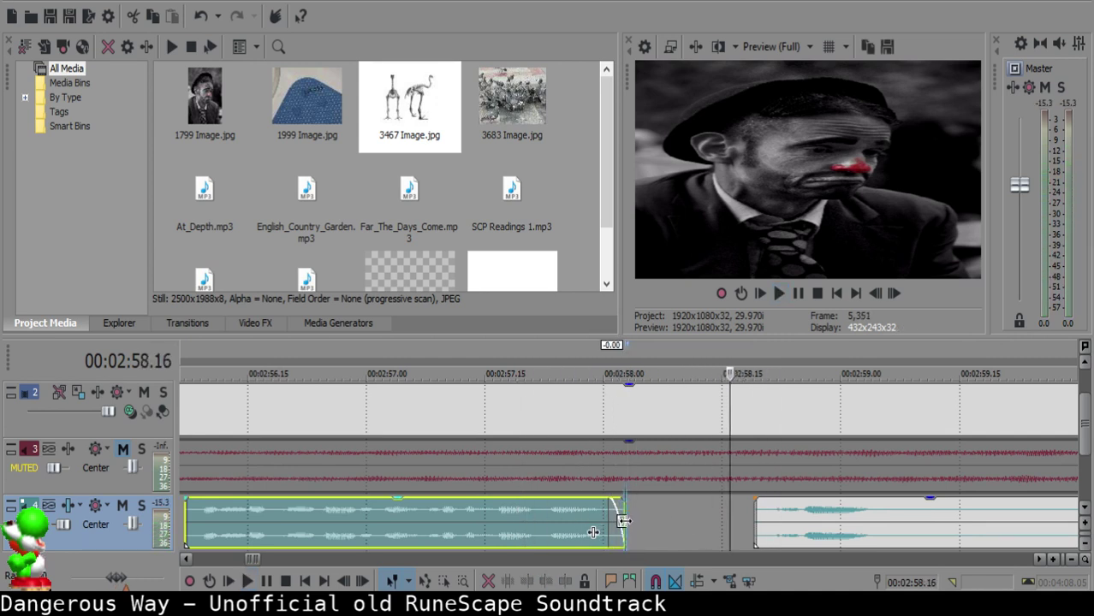
pyautogui.click(483, 528)
pyautogui.press('space')
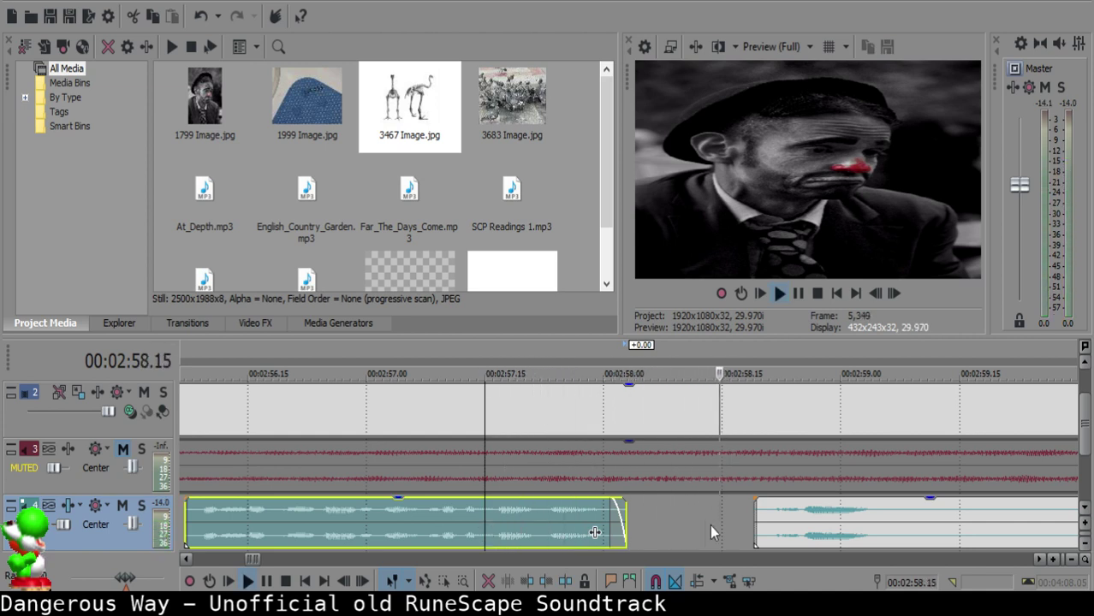
pyautogui.click(434, 518)
pyautogui.press('space')
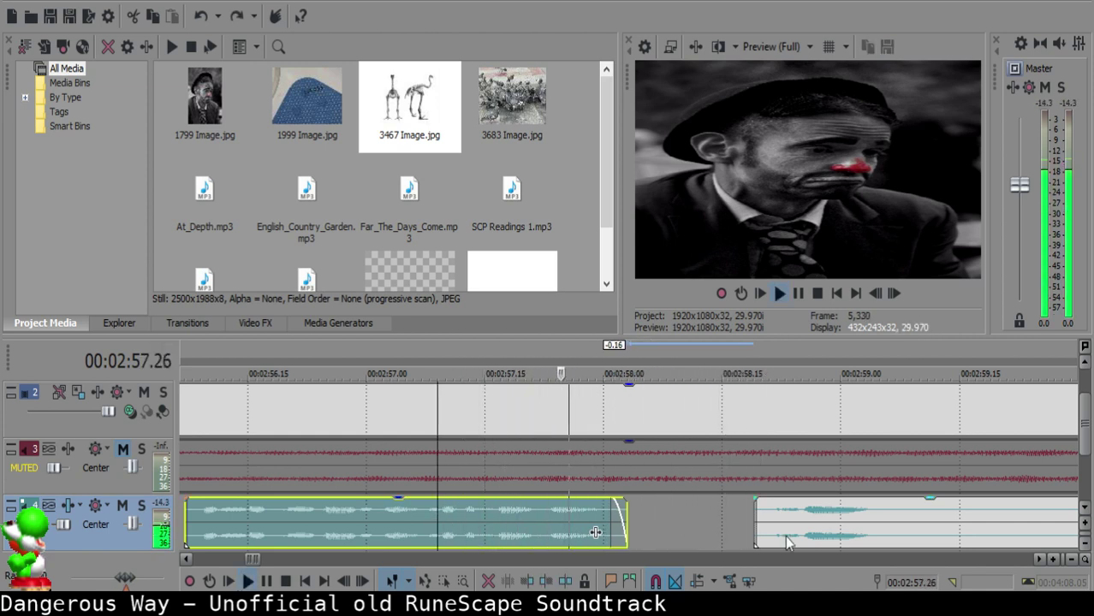
# - Move the remaining narration 6 frames earlier to start at about 00:02:58.13 and play from the preceding phrase
pyautogui.press('space')
pyautogui.click(706, 511)
pyautogui.moveTo(810, 519); pyautogui.dragTo(761, 518)
pyautogui.click(429, 511)
pyautogui.press('space')
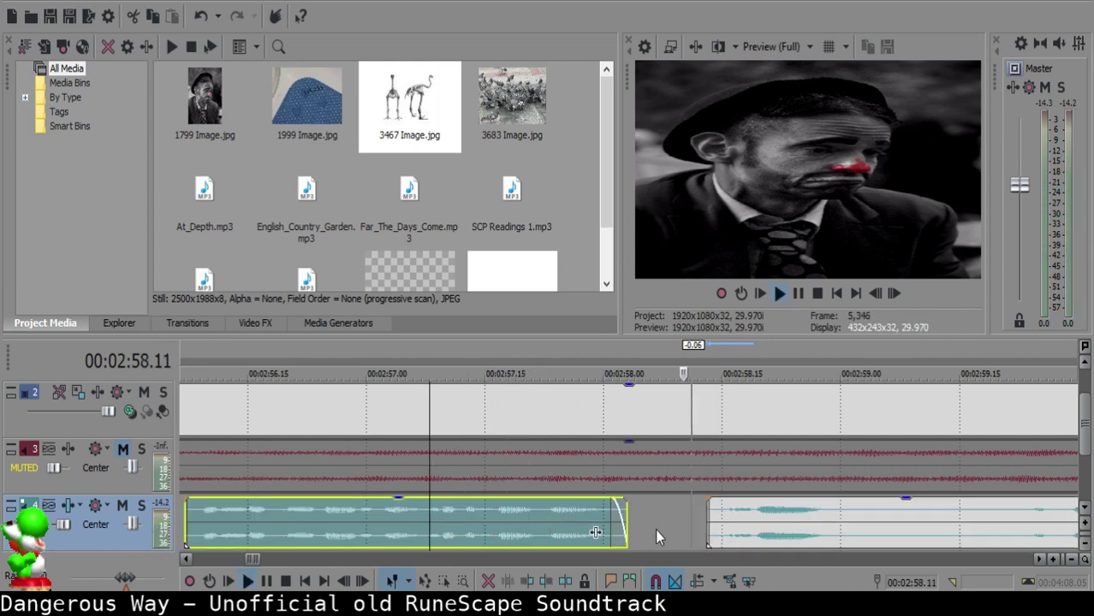
# - Split the narration at 00:02:59.02 and 00:02:59.21 and delete the quiet section between the two cuts
pyautogui.scroll(-2, 654, 536)
pyautogui.click(655, 524)
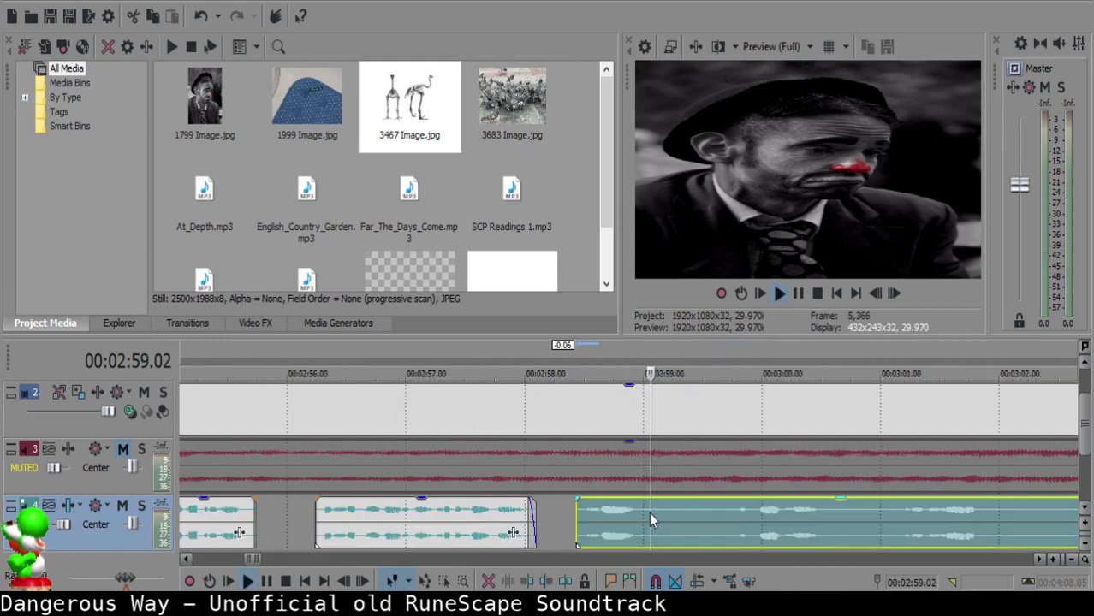
pyautogui.press('s')
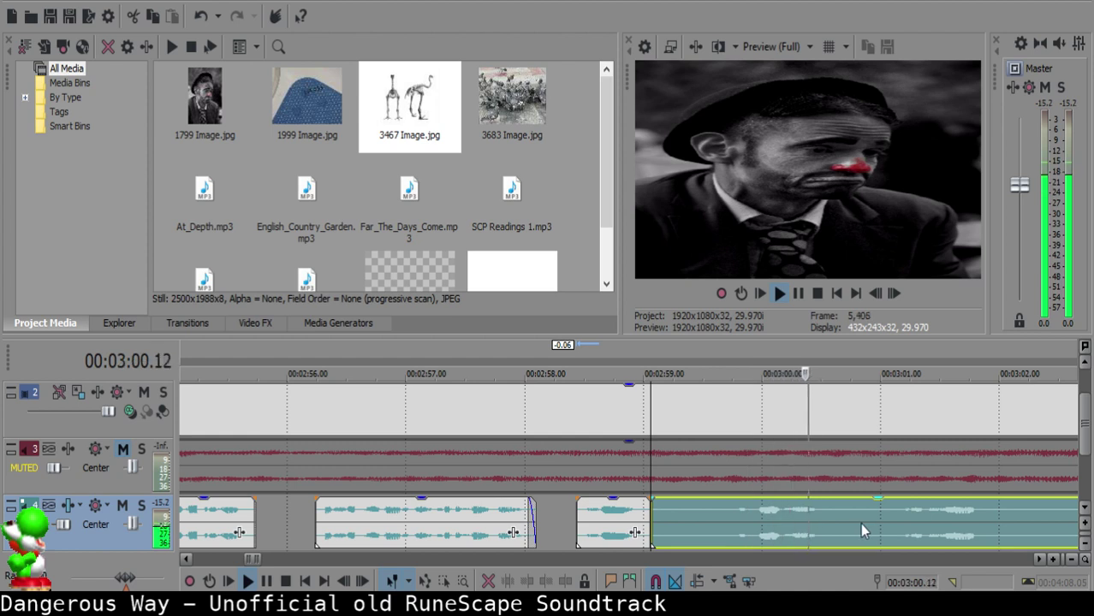
pyautogui.click(726, 513)
pyautogui.press('space')
pyautogui.press('s')
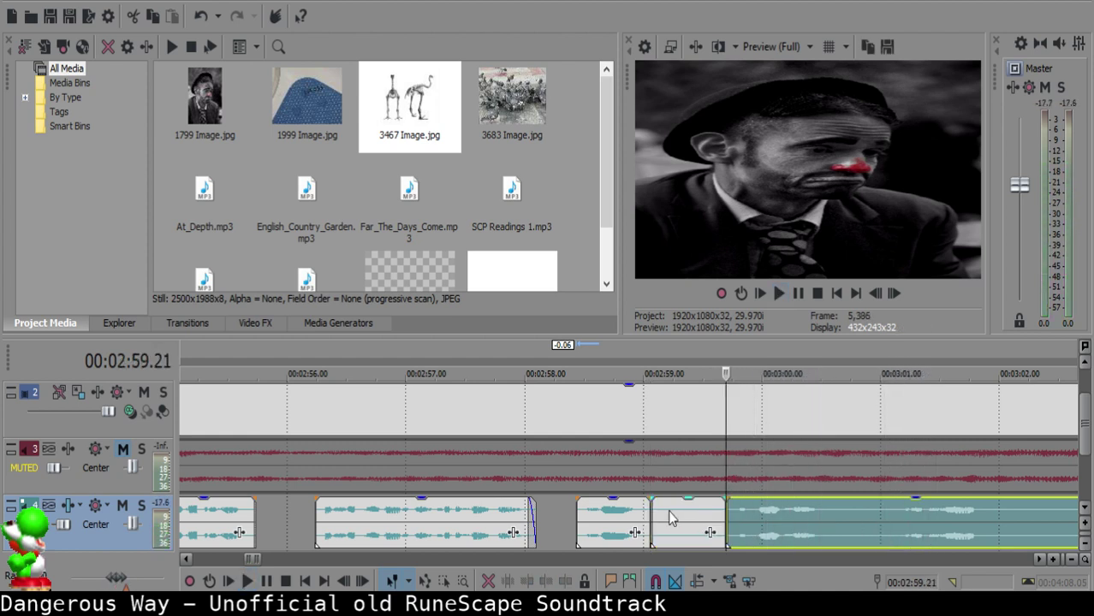
pyautogui.click(670, 518)
pyautogui.press('Delete')
# - Play the short phrase ending at 00:02:59.02 and add a fade-out of about 4 frames to its end
pyautogui.click(578, 511)
pyautogui.press('space')
pyautogui.moveTo(651, 498); pyautogui.dragTo(635, 501)
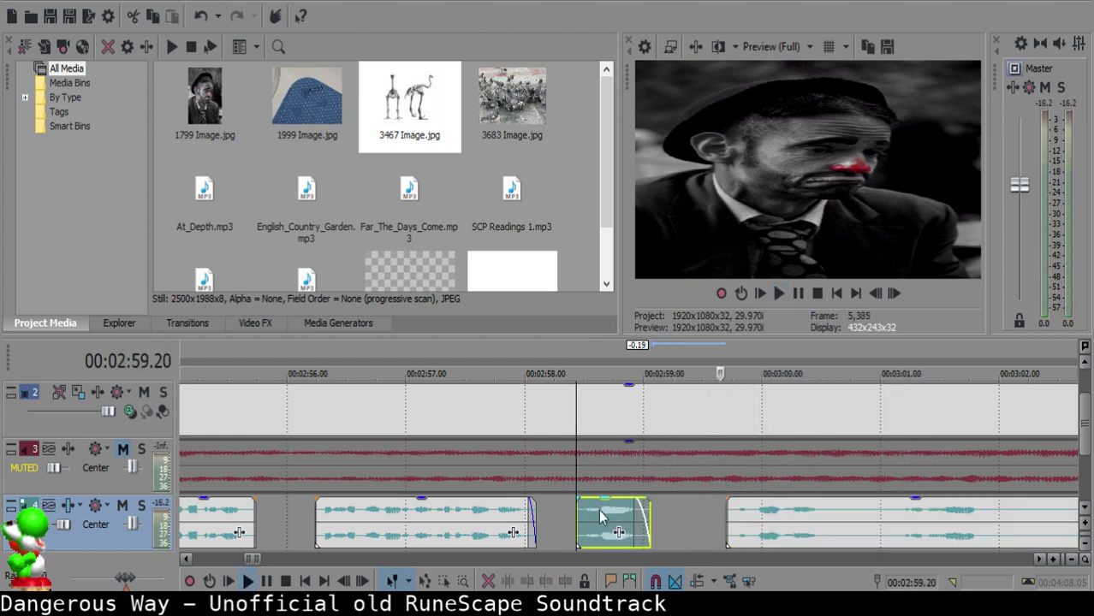
# - Move the remaining narration 12 frames earlier to start at about 00:02:59.09 and play from just before the short phrase
pyautogui.click(678, 504)
pyautogui.moveTo(787, 517); pyautogui.dragTo(739, 510)
pyautogui.click(560, 519)
pyautogui.press('space')
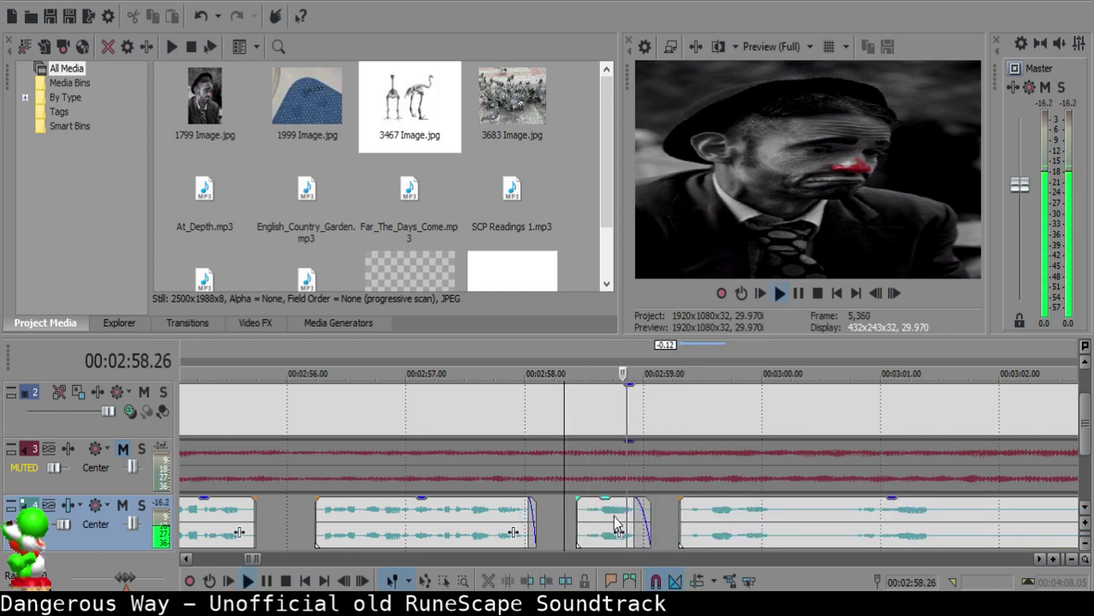
# - Split the narration at 00:03:00.05 and about 00:03:00.16 and delete the quiet section between the two cuts
pyautogui.scroll(2, 643, 513)
pyautogui.click(779, 513)
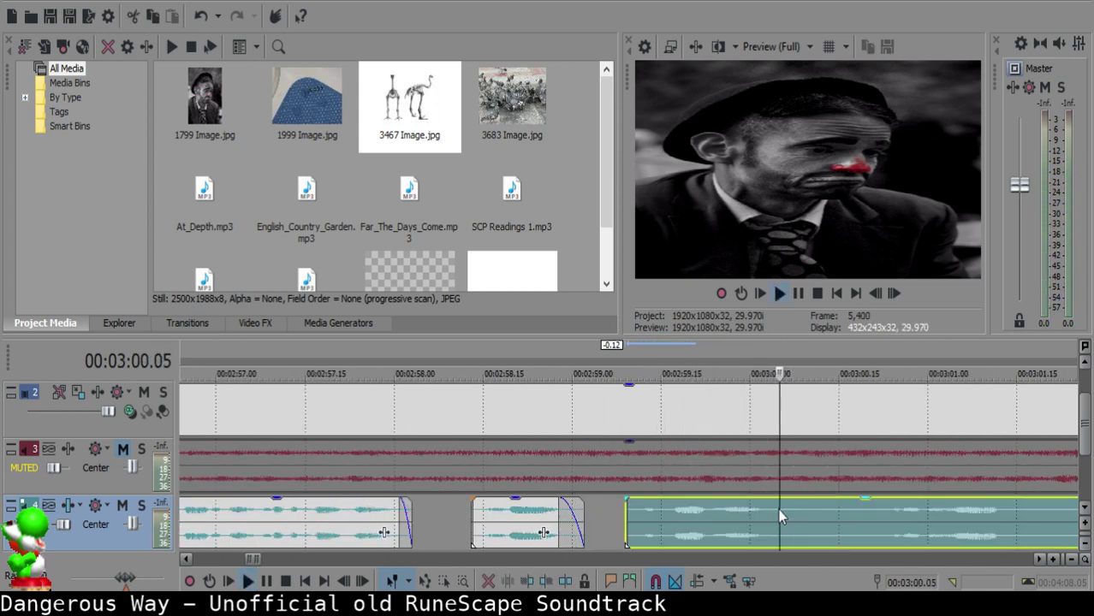
pyautogui.press('s')
pyautogui.press('s')
pyautogui.click(807, 511)
pyautogui.press('Delete')
# - Add a fade-out of about 3 frames to the phrase ending at 00:03:00.05 and play it
pyautogui.click(735, 512)
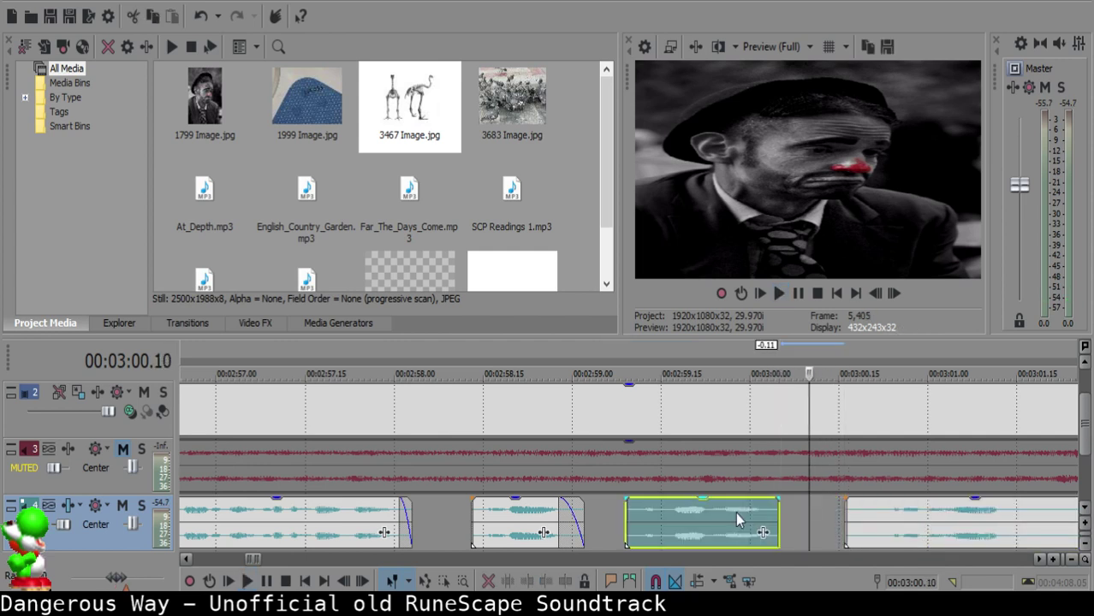
pyautogui.moveTo(779, 500); pyautogui.dragTo(762, 500)
pyautogui.click(649, 518)
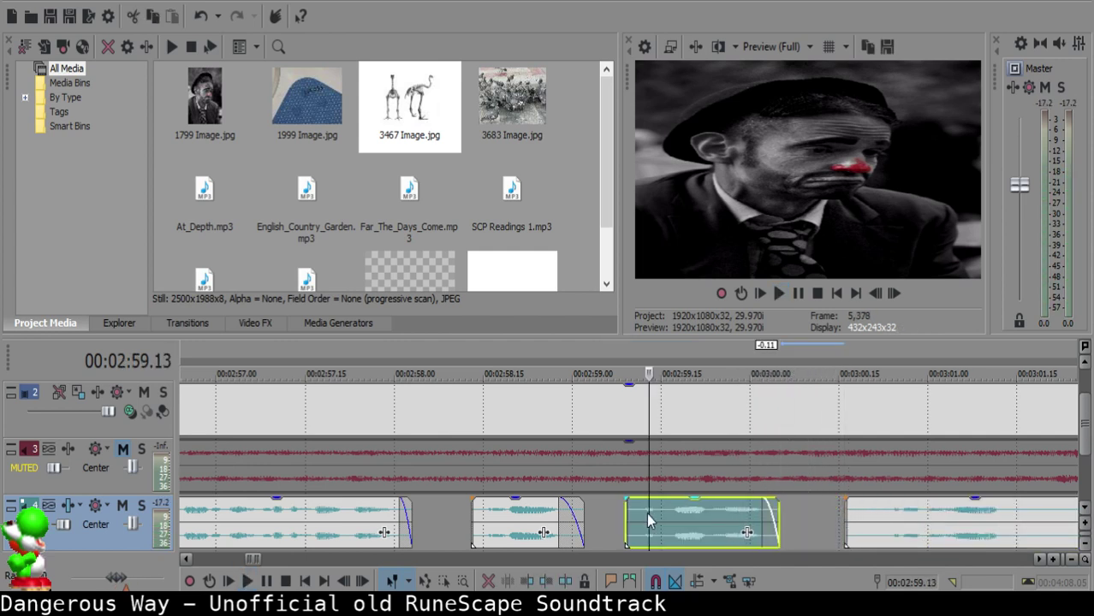
pyautogui.press('space')
# - Cut off the remaining narration's quiet lead-in before about 00:03:00.21 and move the rest 9 frames earlier to start at 00:03:00.12
pyautogui.click(866, 512)
pyautogui.scroll(-2, 866, 512)
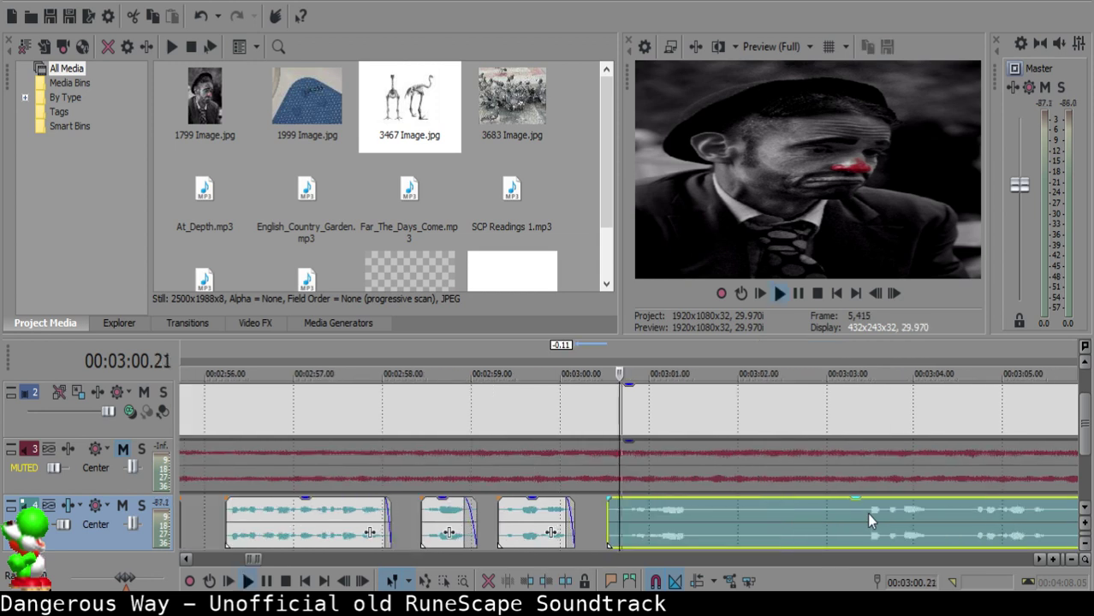
pyautogui.press('space')
pyautogui.click(623, 510)
pyautogui.press('s')
pyautogui.press('space')
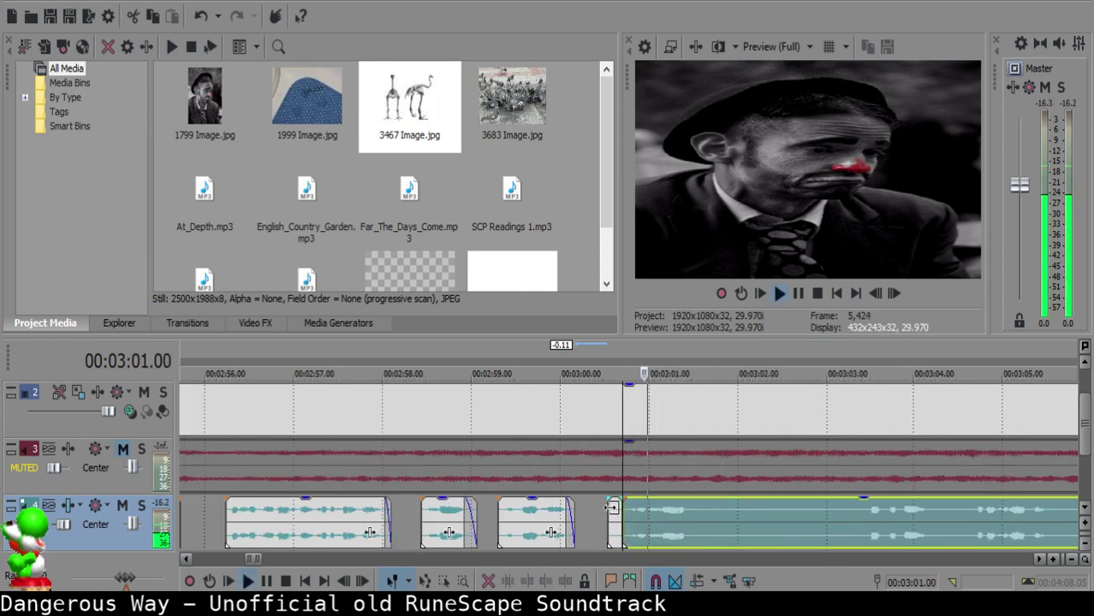
pyautogui.press('space')
pyautogui.click(608, 508)
pyautogui.press('Delete')
pyautogui.click(596, 506)
pyautogui.moveTo(623, 514); pyautogui.dragTo(604, 511)
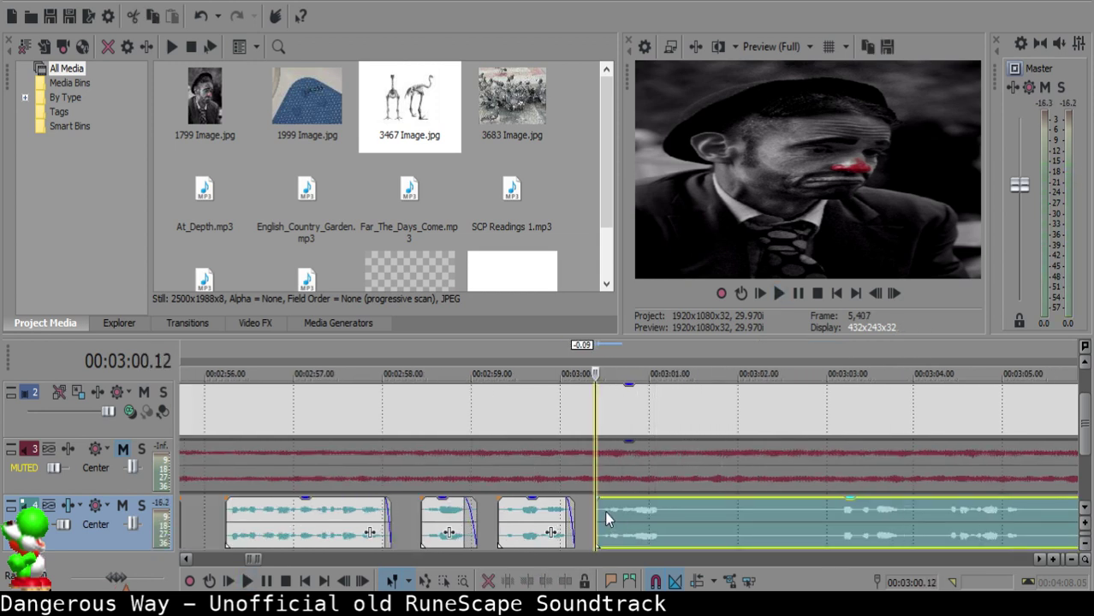
# - Play from the short phrase before the gap and move the remaining narration 2 frames later to start at 00:03:00.14
pyautogui.click(501, 516)
pyautogui.press('space')
pyautogui.scroll(-1, 592, 517)
pyautogui.scroll(3, 651, 514)
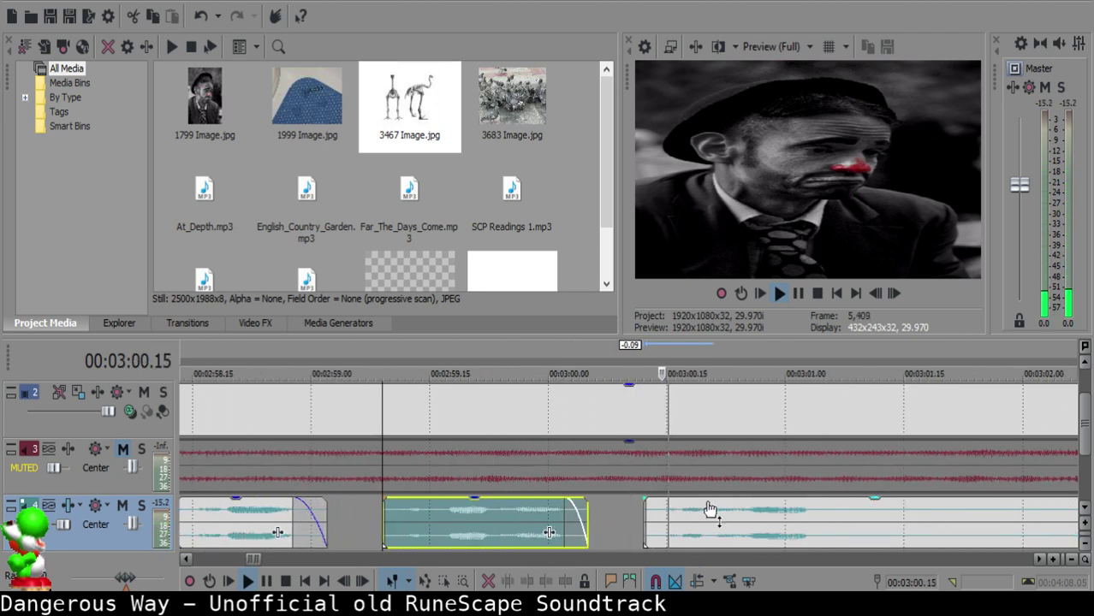
pyautogui.moveTo(645, 521); pyautogui.dragTo(659, 521)
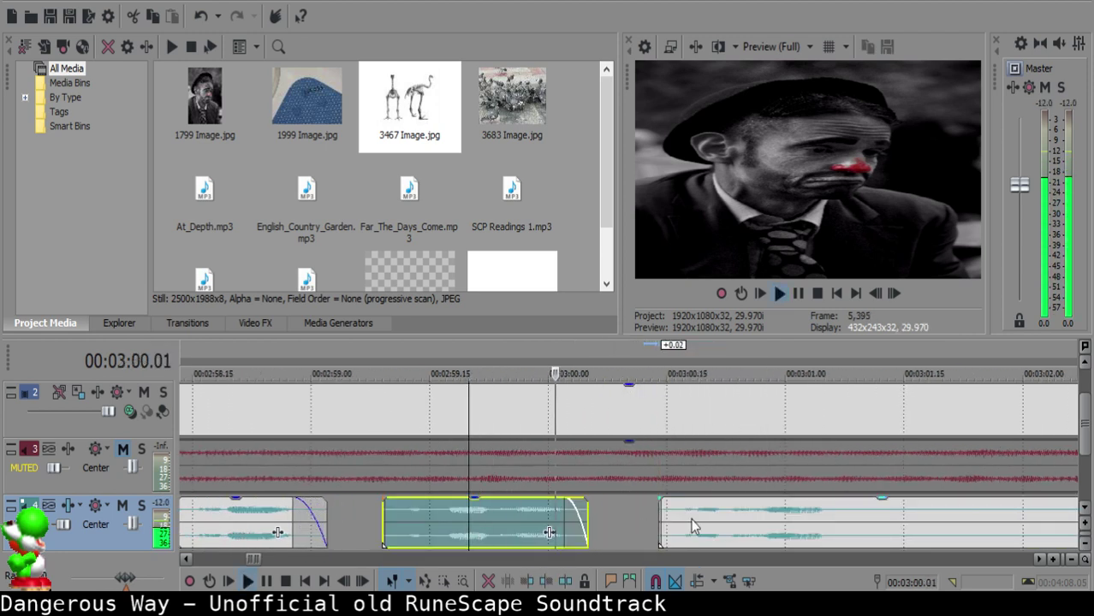
# - Split the narration at 00:03:01.13 and about 00:03:01.24 and delete the quiet section between the two cuts
pyautogui.click(661, 511)
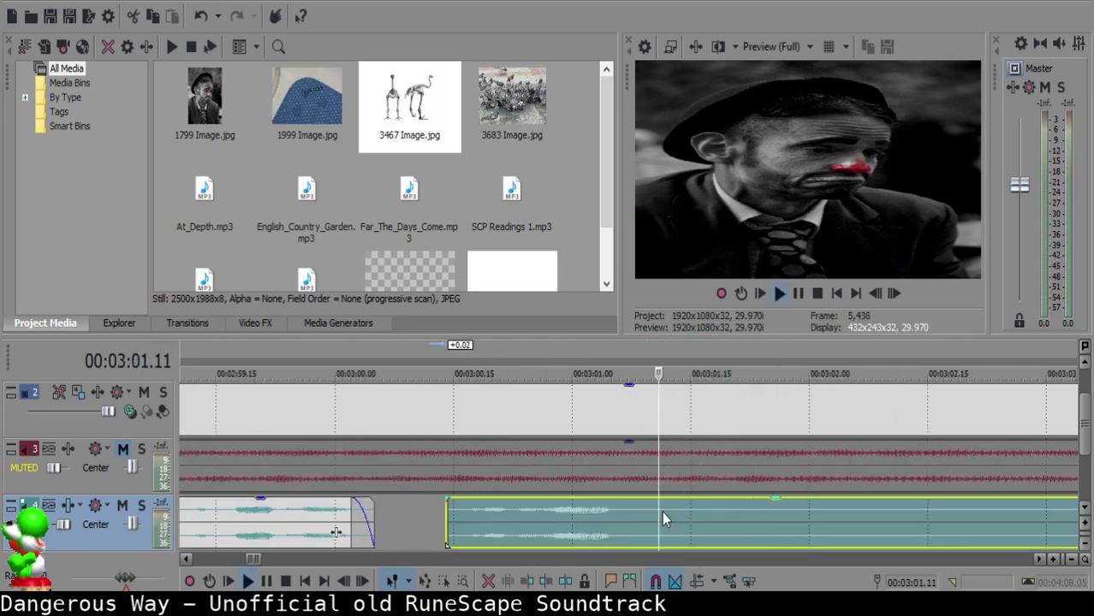
pyautogui.press('space')
pyautogui.press('space')
pyautogui.click(674, 512)
pyautogui.press('space')
pyautogui.press('space')
pyautogui.press('space')
pyautogui.press('s')
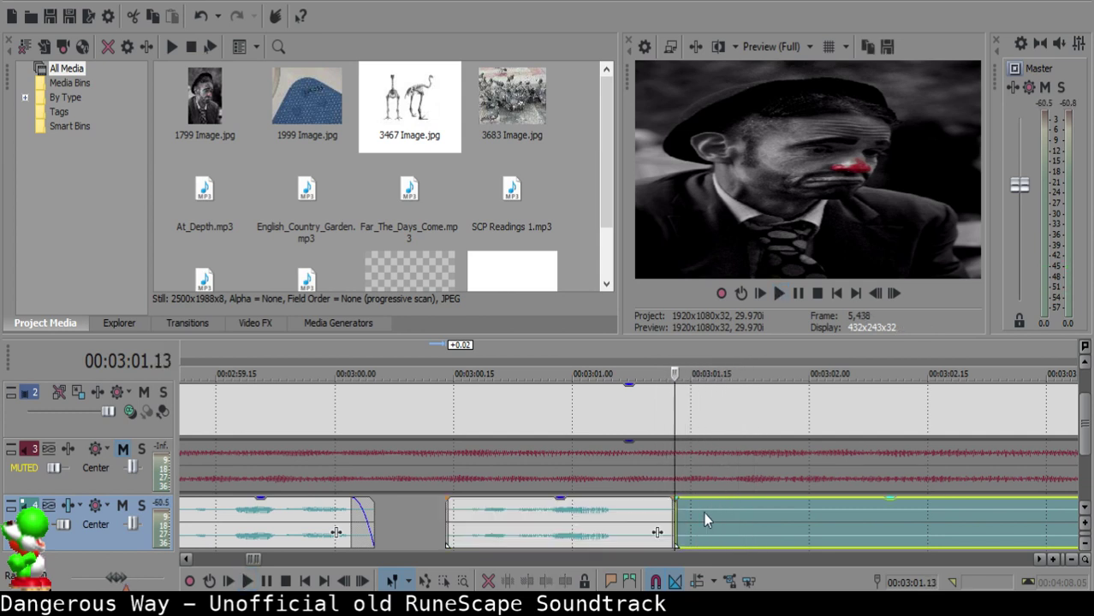
pyautogui.press('space')
pyautogui.press('s')
pyautogui.click(712, 513)
pyautogui.press('Delete')
# - Add a fade-out of about 2 frames to the phrase ending at 00:03:01.13 and play it
pyautogui.click(578, 515)
pyautogui.press('space')
pyautogui.moveTo(674, 500); pyautogui.dragTo(657, 501)
pyautogui.press('space')
pyautogui.click(461, 518)
pyautogui.press('space')
pyautogui.scroll(-4, 777, 514)
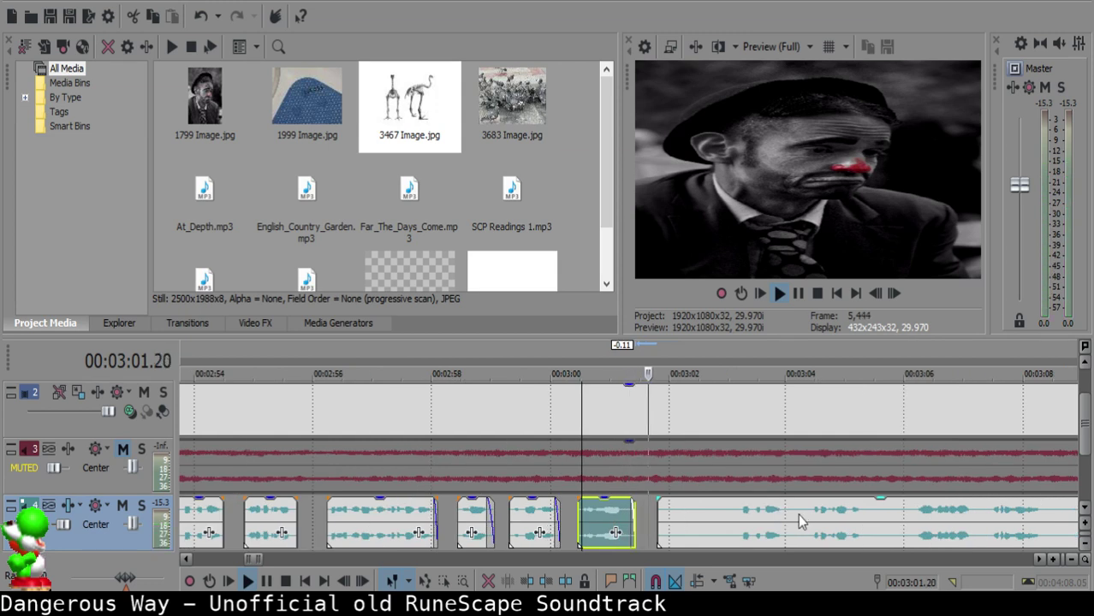
# - Split the remaining narration at about 00:03:03.06 and delete its quiet lead-in before the cut
pyautogui.click(759, 516)
pyautogui.press('space')
pyautogui.press('space')
pyautogui.scroll(2, 760, 516)
pyautogui.click(563, 514)
pyautogui.press('space')
pyautogui.press('space')
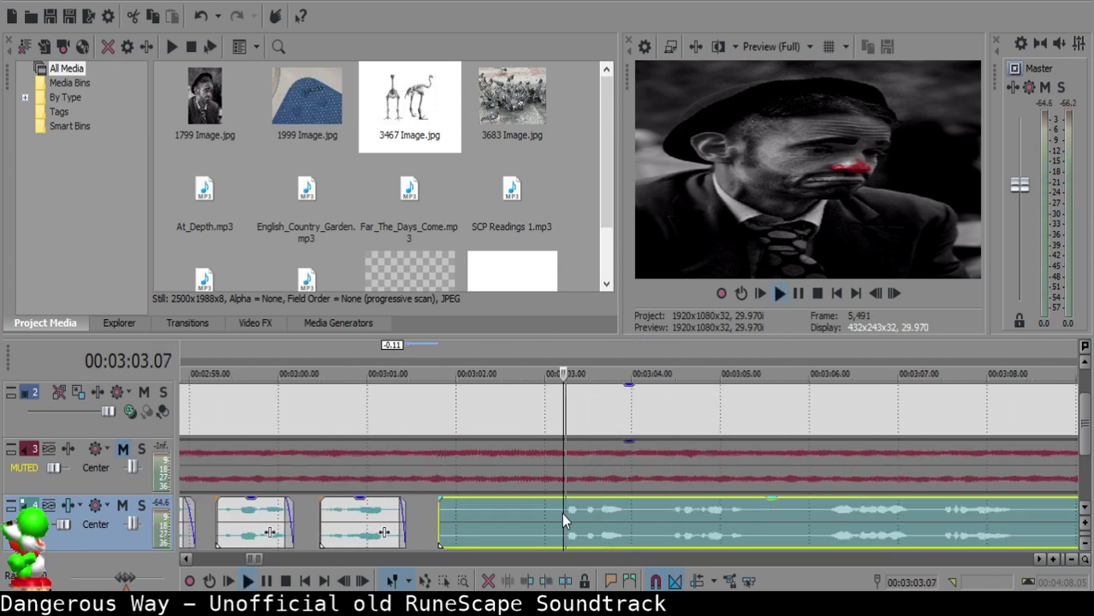
pyautogui.press('space')
pyautogui.press('s')
pyautogui.click(441, 513)
pyautogui.scroll(-2, 492, 511)
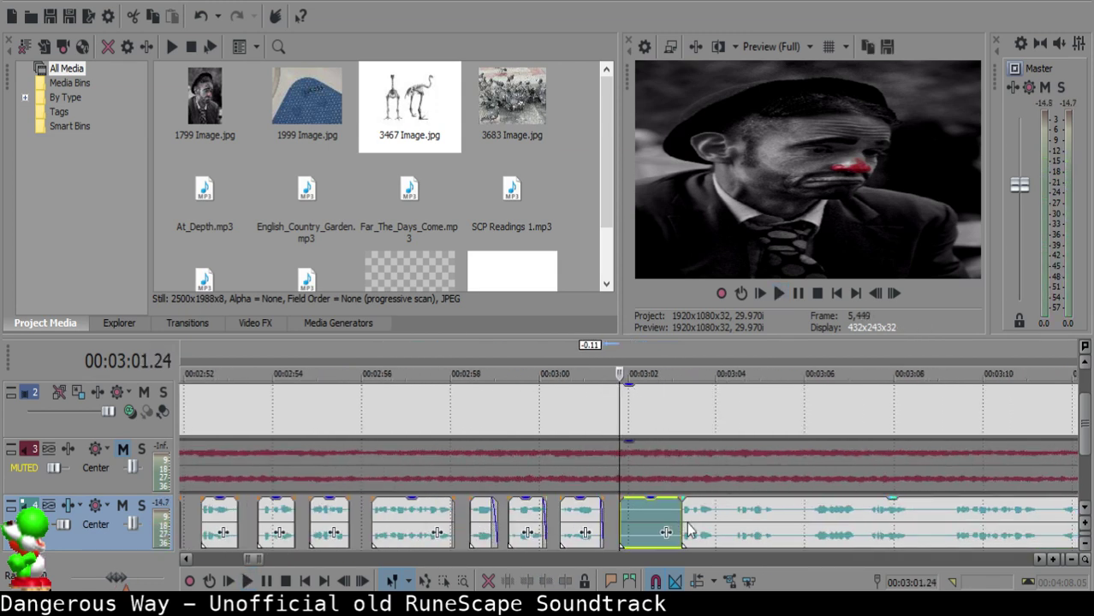
pyautogui.scroll(4, 653, 524)
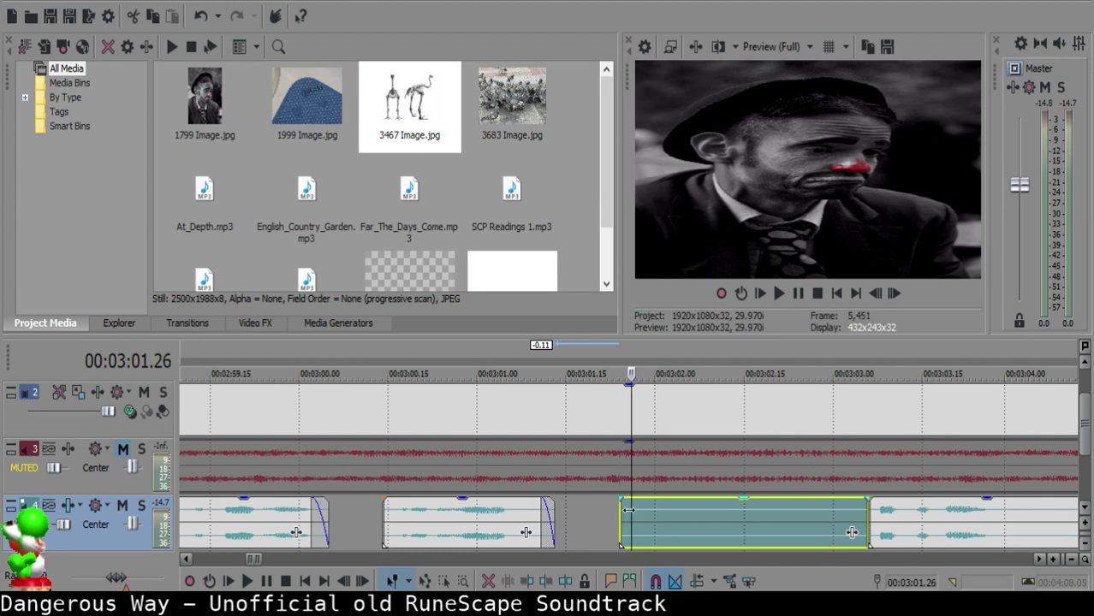
pyautogui.press('Delete')
# - Move the remaining narration 1 second 10 frames earlier to start at 00:03:01.26 and play from the preceding phrase
pyautogui.moveTo(946, 529); pyautogui.dragTo(709, 510)
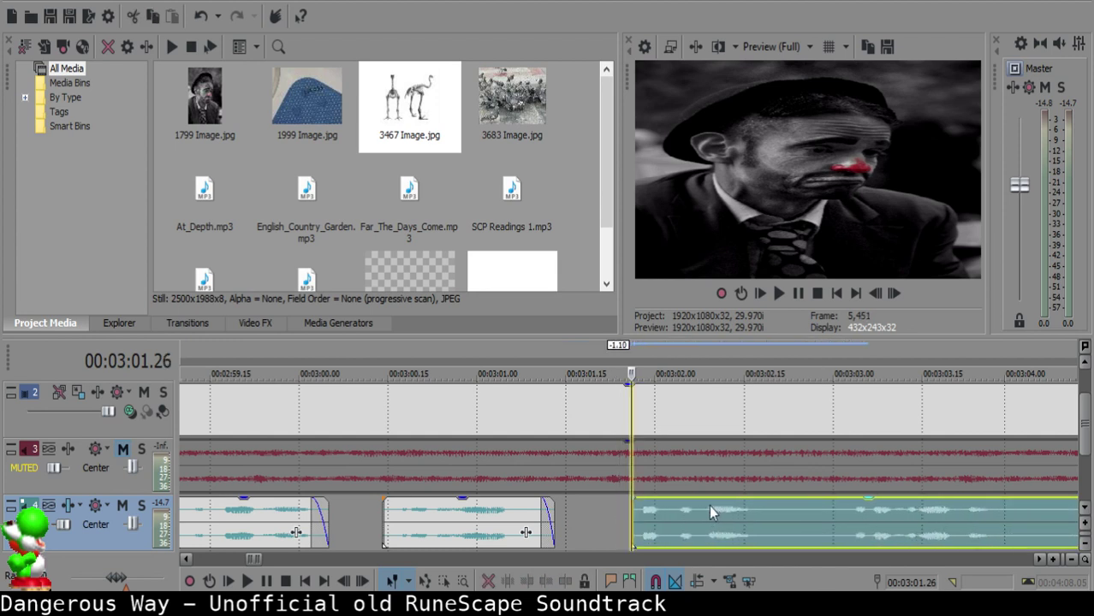
pyautogui.click(485, 517)
pyautogui.scroll(2, 691, 514)
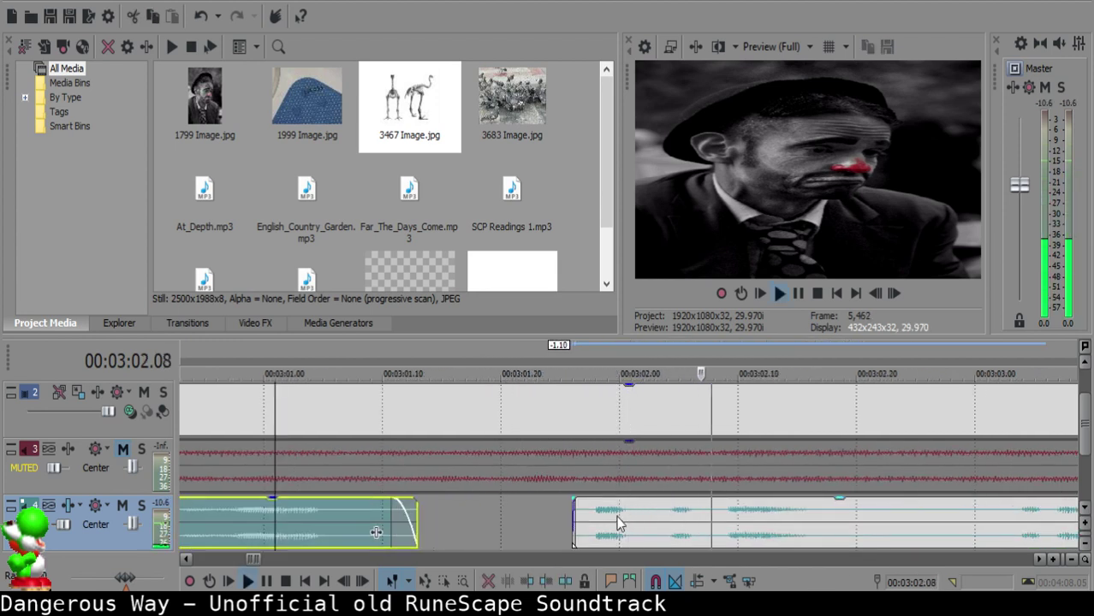
# - Shift the remaining narration later to start at 00:03:02.00 and replay the transition from the preceding phrase
pyautogui.click(593, 511)
pyautogui.moveTo(592, 511); pyautogui.dragTo(663, 510)
pyautogui.click(235, 514)
pyautogui.press('space')
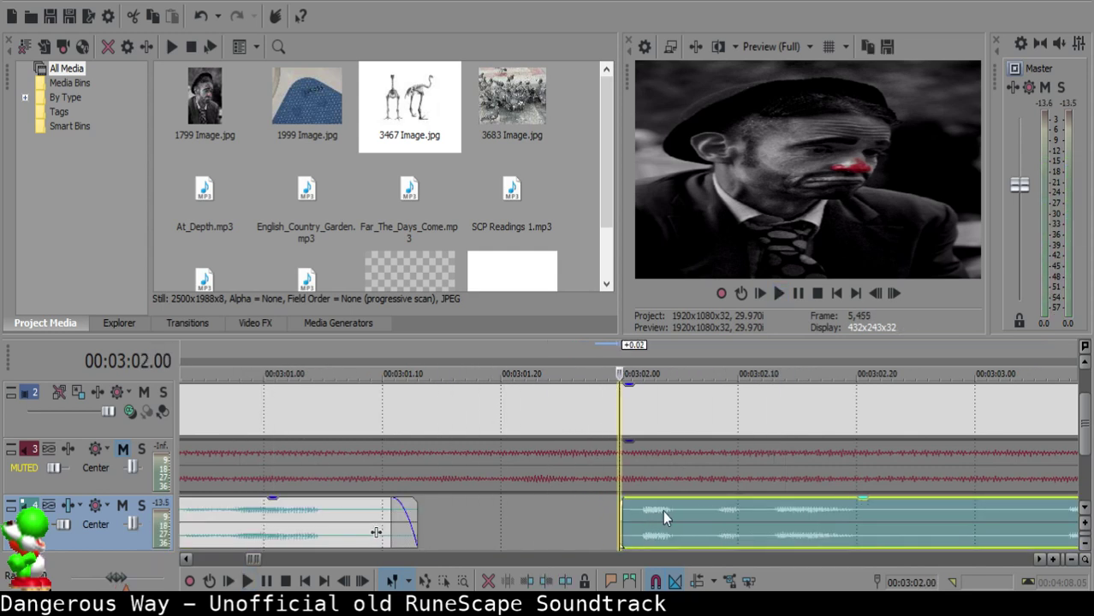
pyautogui.scroll(-3, 667, 509)
pyautogui.click(470, 512)
pyautogui.press('space')
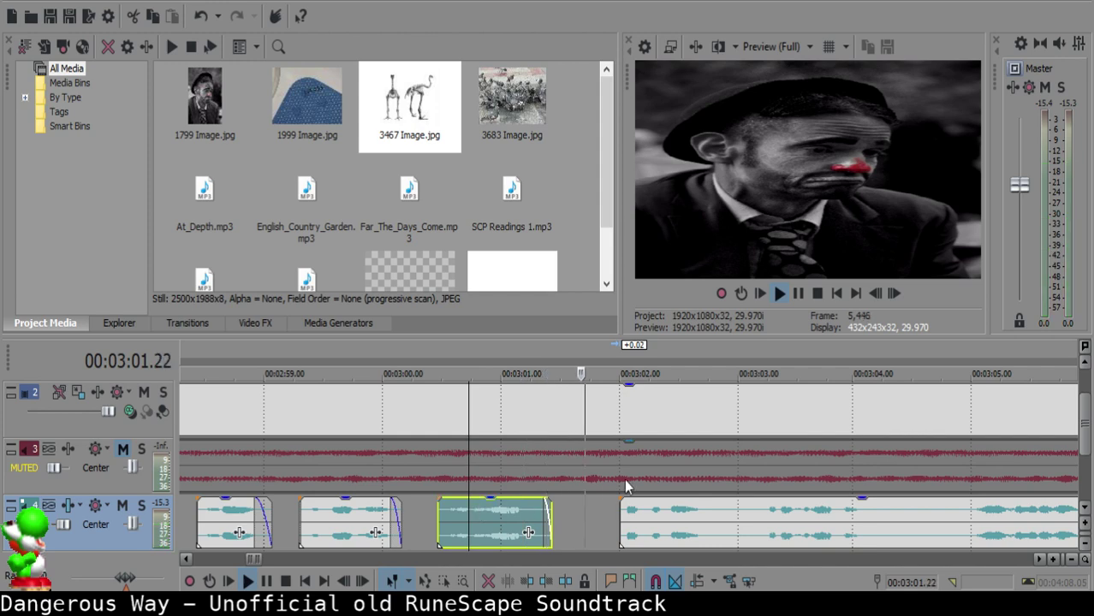
# - Split the narration at about 00:03:02.23 and 00:03:03.05 and delete the quiet section between the two cuts
pyautogui.scroll(-3, 656, 503)
pyautogui.scroll(4, 656, 503)
pyautogui.click(664, 514)
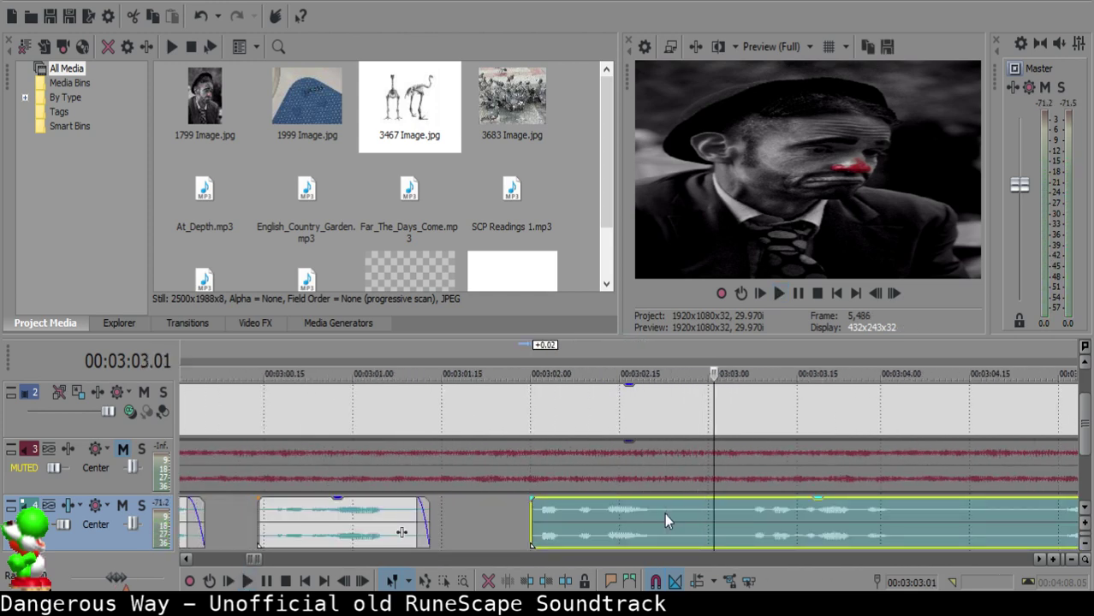
pyautogui.scroll(-2, 834, 509)
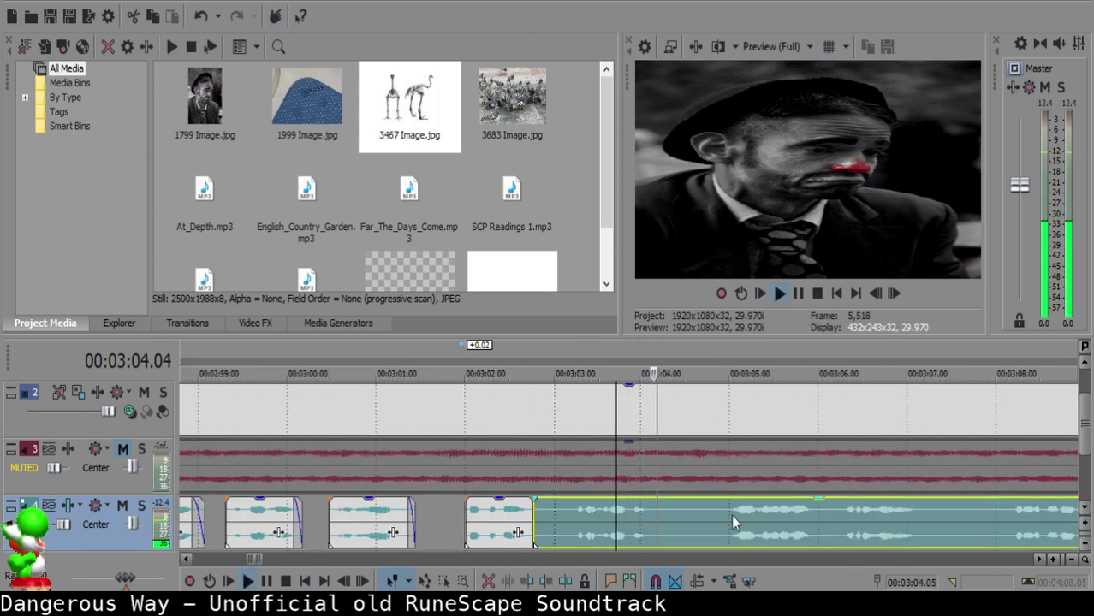
pyautogui.click(568, 506)
pyautogui.press('space')
pyautogui.press('s')
pyautogui.click(556, 514)
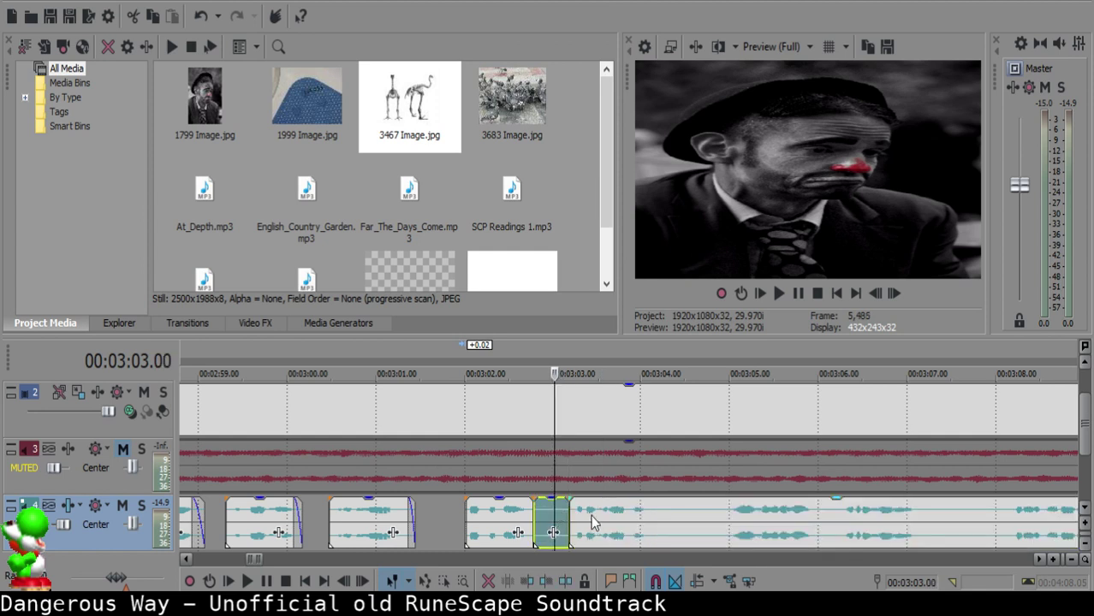
pyautogui.press('Delete')
# - Move the remaining narration 5 frames earlier to start at 00:03:03.00 and play from the preceding phrase
pyautogui.moveTo(594, 513); pyautogui.dragTo(582, 505)
pyautogui.click(496, 512)
pyautogui.press('space')
pyautogui.scroll(-2, 599, 519)
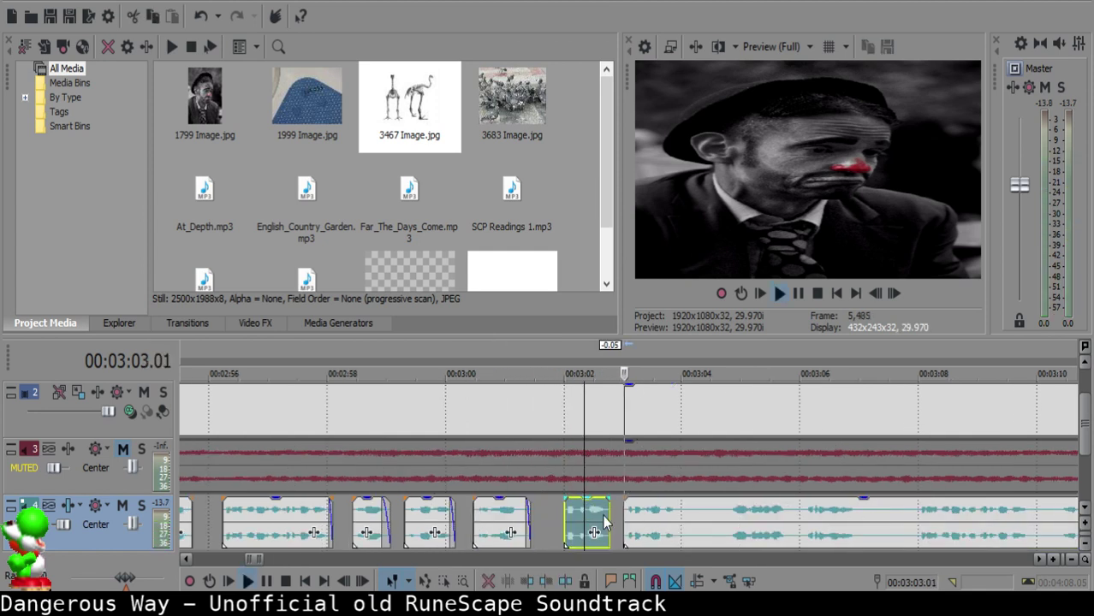
# - Split the narration at about 00:03:04.00 and 00:03:04.17, delete the quiet section between, and play the phrase before the gap
pyautogui.scroll(5, 625, 517)
pyautogui.click(629, 513)
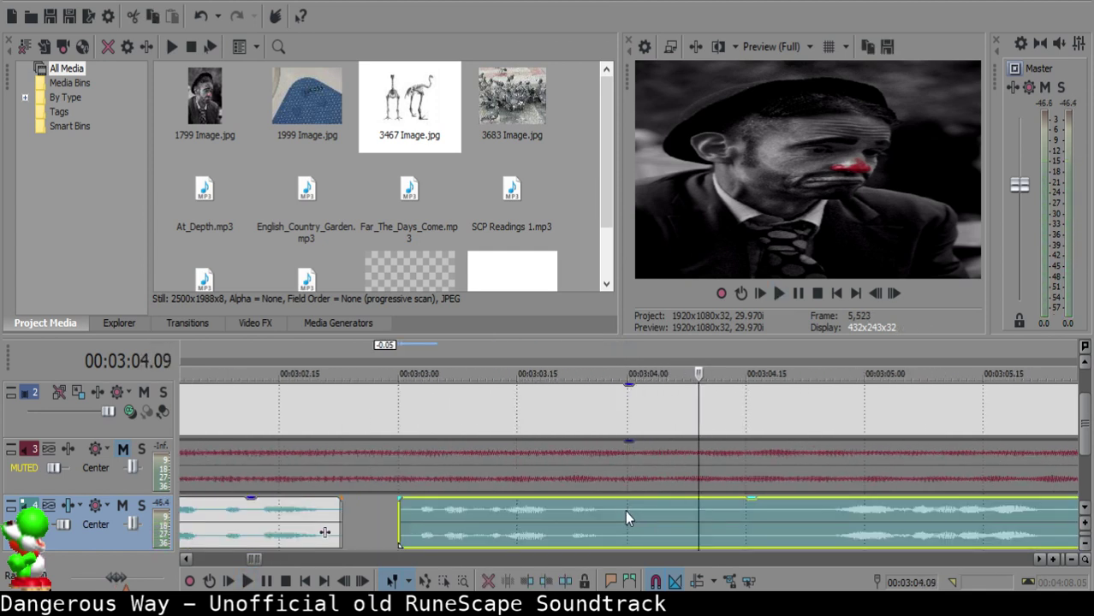
pyautogui.press('s')
pyautogui.press('s')
pyautogui.click(652, 513)
pyautogui.press('Delete')
pyautogui.click(501, 515)
pyautogui.press('space')
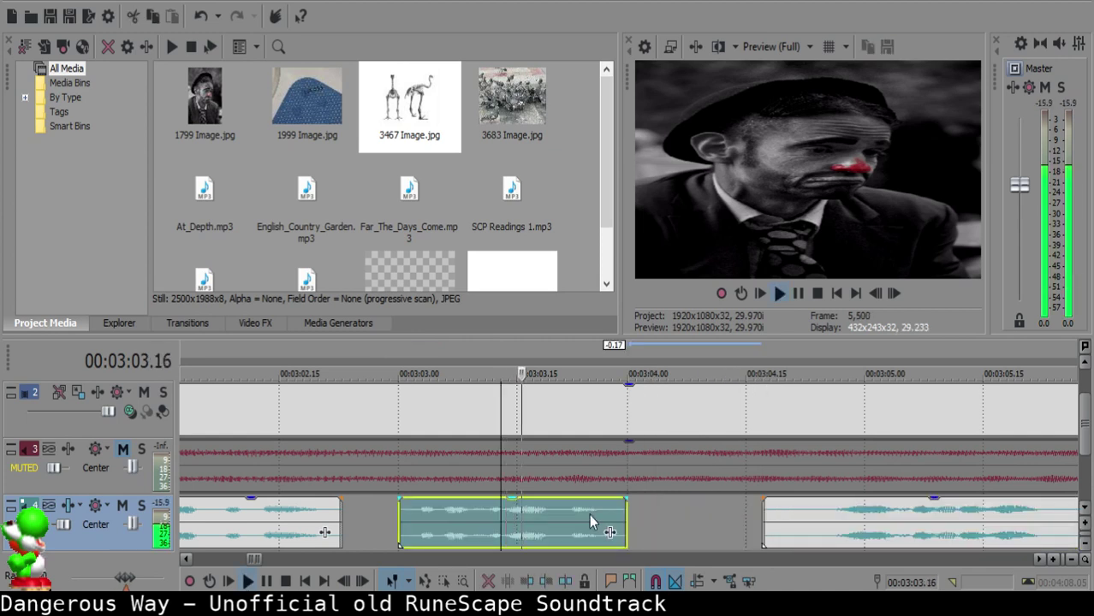
# - Split the remaining narration at about 00:03:04.23 and delete the short lead-in before the cut
pyautogui.click(861, 515)
pyautogui.scroll(-2, 785, 515)
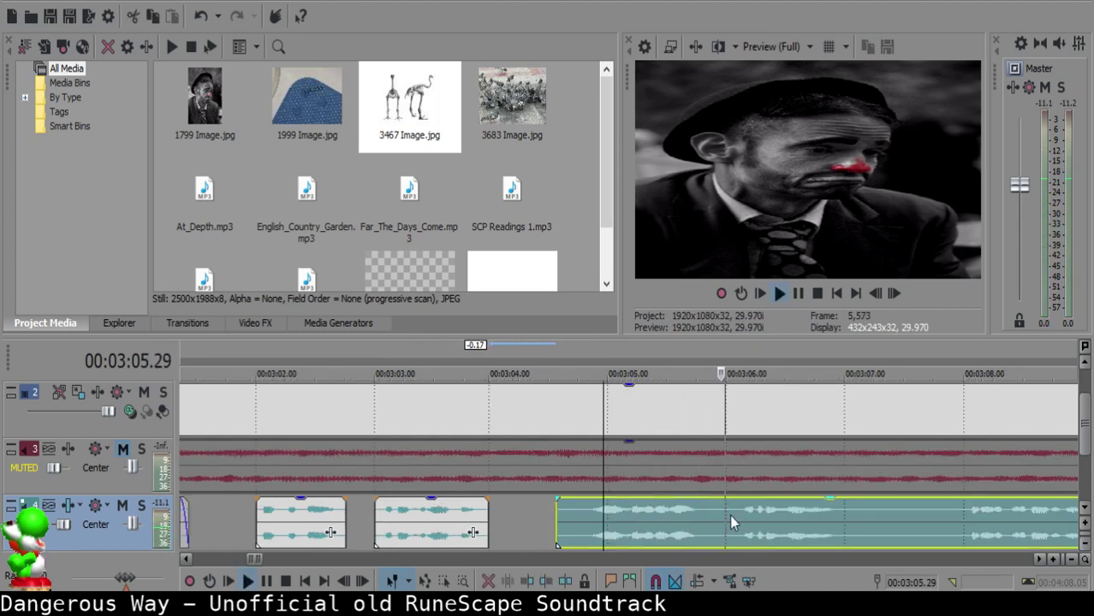
pyautogui.scroll(-2, 678, 514)
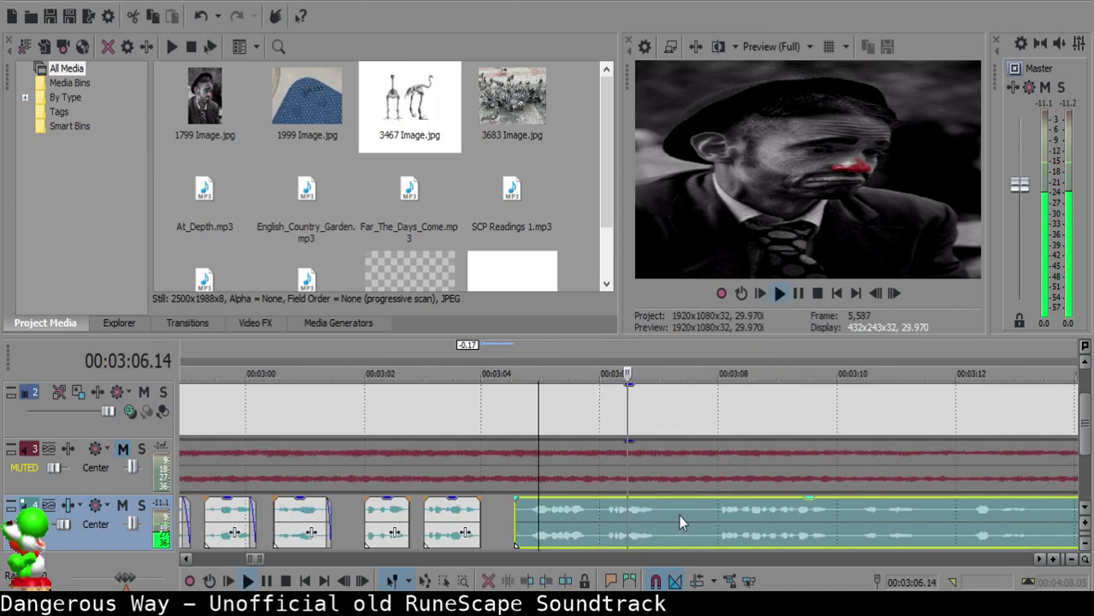
pyautogui.click(520, 510)
pyautogui.click(521, 509)
pyautogui.press('space')
pyautogui.press('space')
pyautogui.click(525, 507)
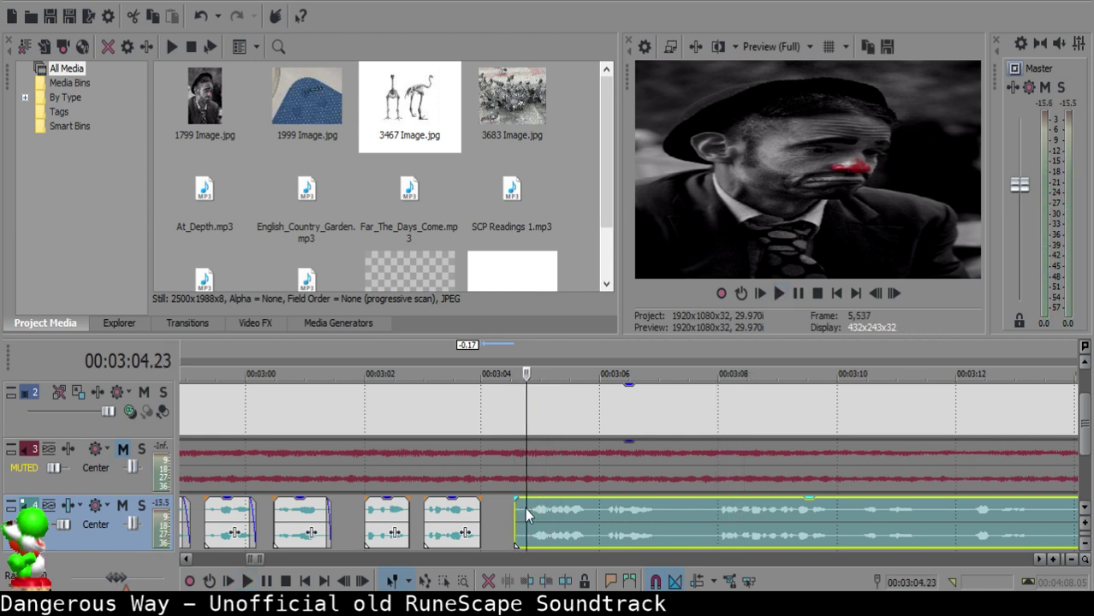
pyautogui.press('s')
pyautogui.press('space')
pyautogui.press('space')
pyautogui.click(519, 509)
pyautogui.scroll(2, 519, 509)
pyautogui.press('Delete')
# - Add a fade-in of about 11 frames to the remaining narration, trim its start by about 1 frame and play it
pyautogui.moveTo(658, 497); pyautogui.dragTo(725, 499)
pyautogui.press('space')
pyautogui.moveTo(655, 512); pyautogui.dragTo(664, 511)
pyautogui.click(649, 507)
pyautogui.press('space')
pyautogui.press('space')
pyautogui.press('space')
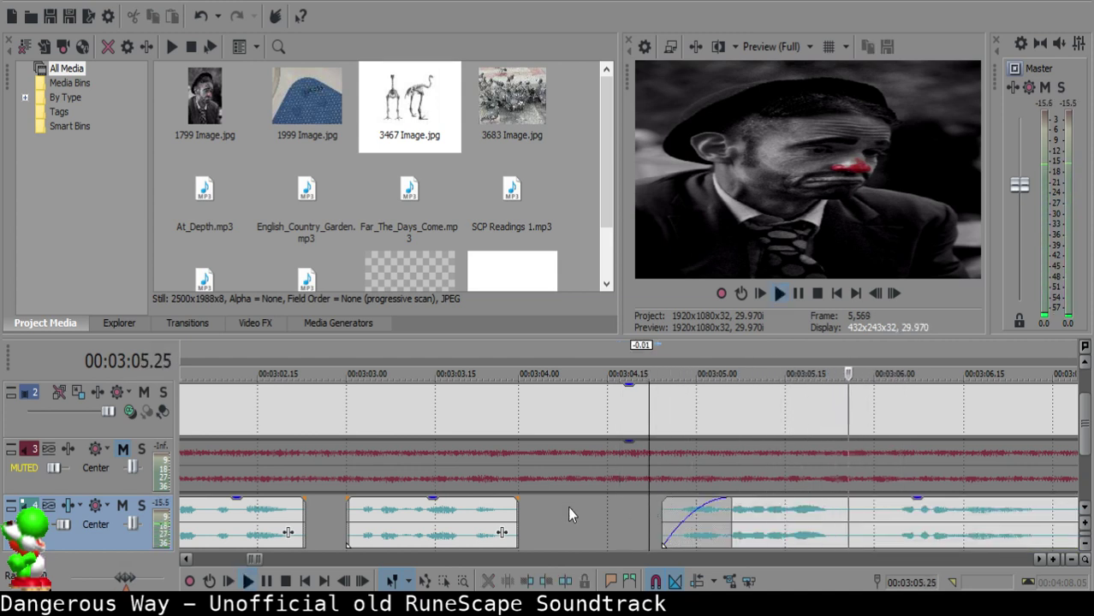
# - Move the remaining narration 15 frames earlier to start at 00:03:04.09 and play from the preceding phrase
pyautogui.click(571, 505)
pyautogui.moveTo(753, 520); pyautogui.dragTo(665, 489)
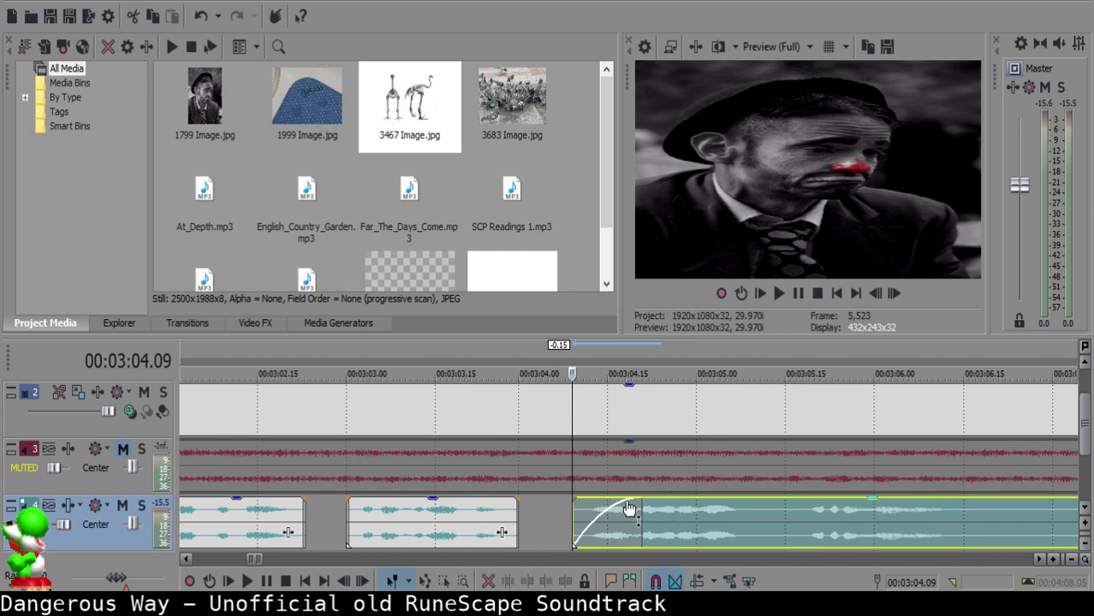
pyautogui.click(432, 524)
pyautogui.press('space')
pyautogui.scroll(3, 505, 532)
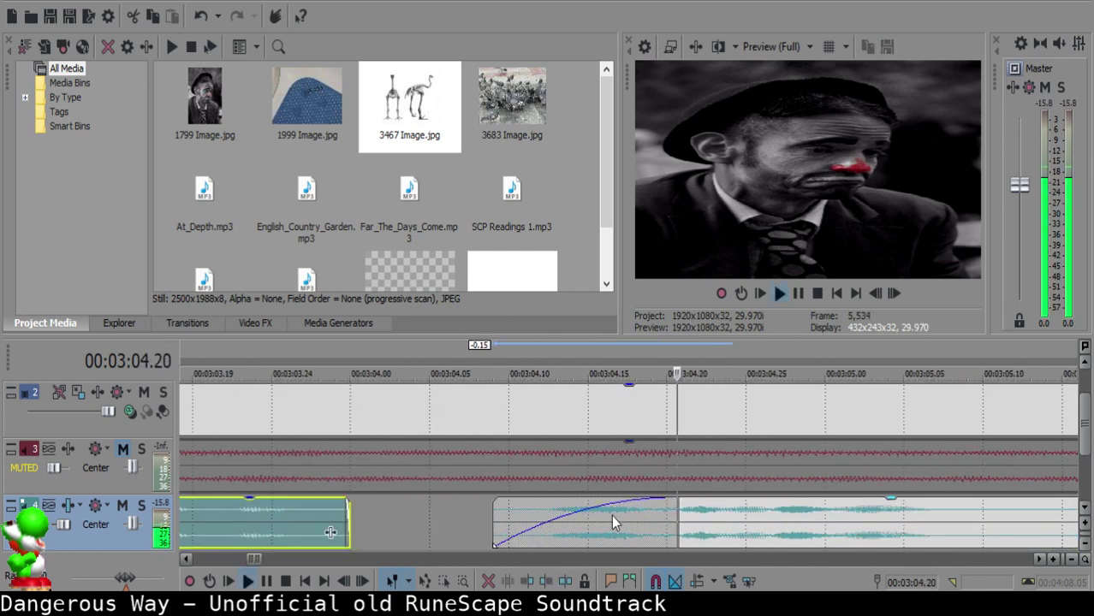
# - Move the remaining narration 1 frame later to start at 00:03:04.10 and play it
pyautogui.click(511, 518)
pyautogui.moveTo(513, 520); pyautogui.dragTo(532, 520)
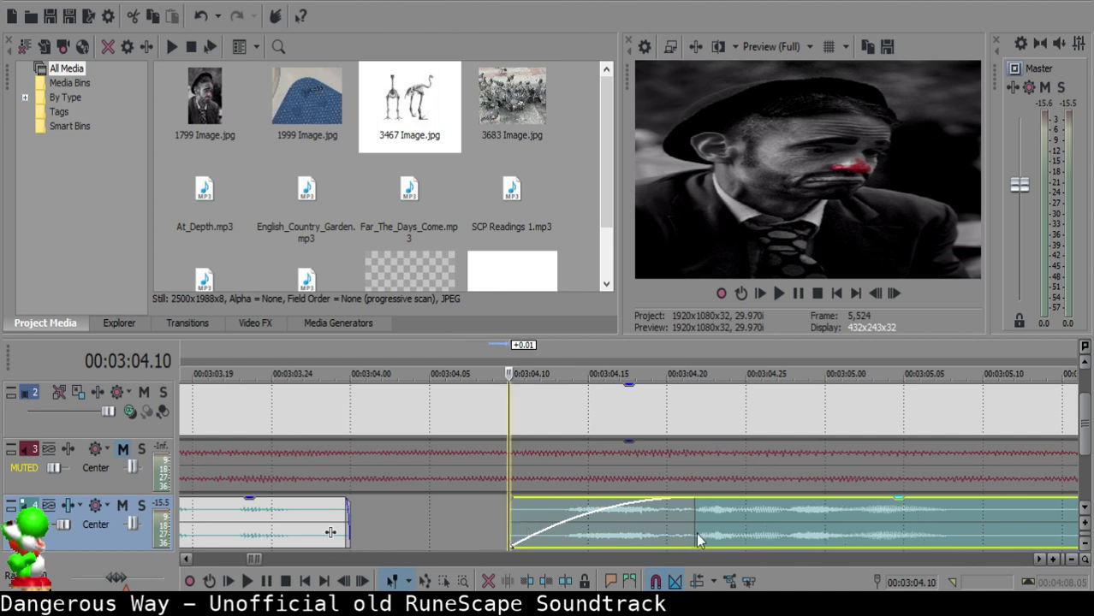
pyautogui.press('space')
pyautogui.scroll(-2, 781, 518)
pyautogui.press('space')
# - Split the narration at about 00:03:05.11 and 00:03:05.17 and delete the quiet section between the two cuts
pyautogui.click(620, 509)
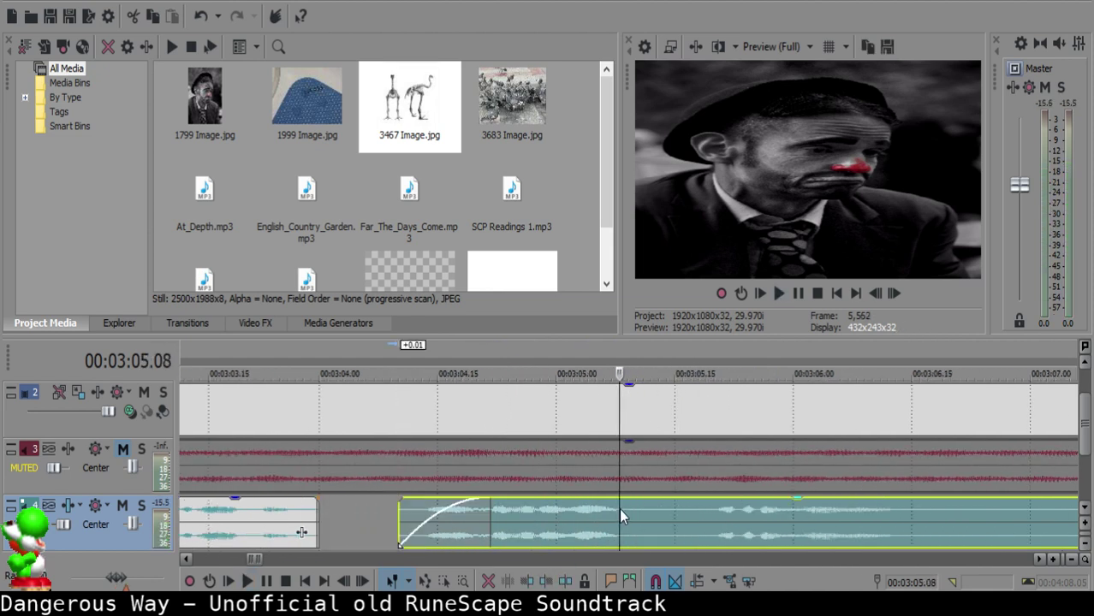
pyautogui.press('space')
pyautogui.click(628, 513)
pyautogui.click(635, 513)
pyautogui.press('space')
pyautogui.click(636, 514)
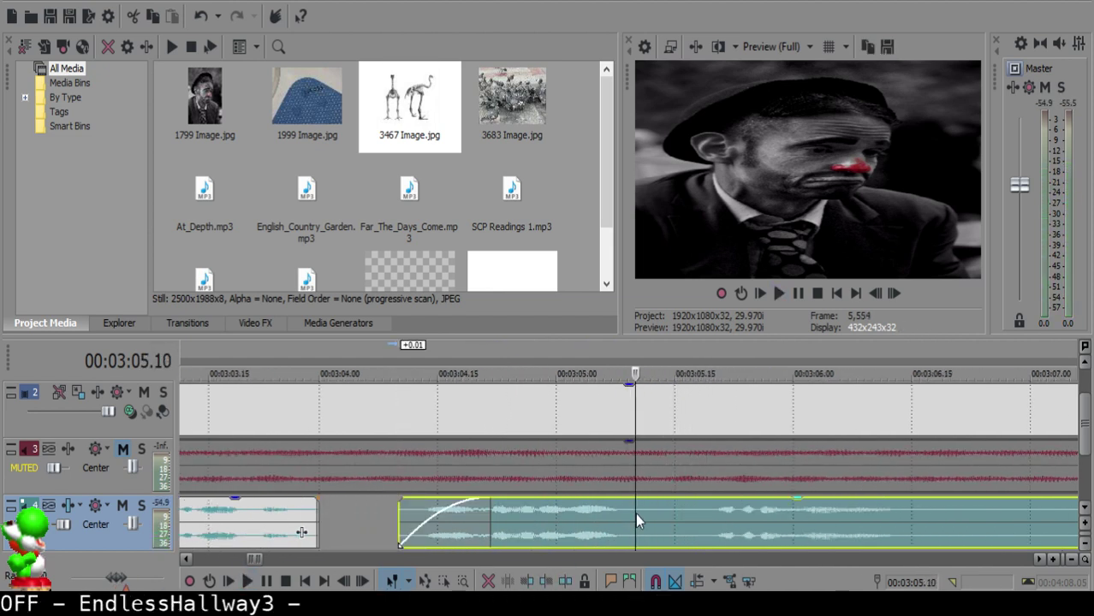
pyautogui.press('space')
pyautogui.press('space')
pyautogui.click(640, 512)
pyautogui.press('s')
pyautogui.press('space')
pyautogui.press('space')
pyautogui.press('s')
pyautogui.click(668, 512)
pyautogui.press('Delete')
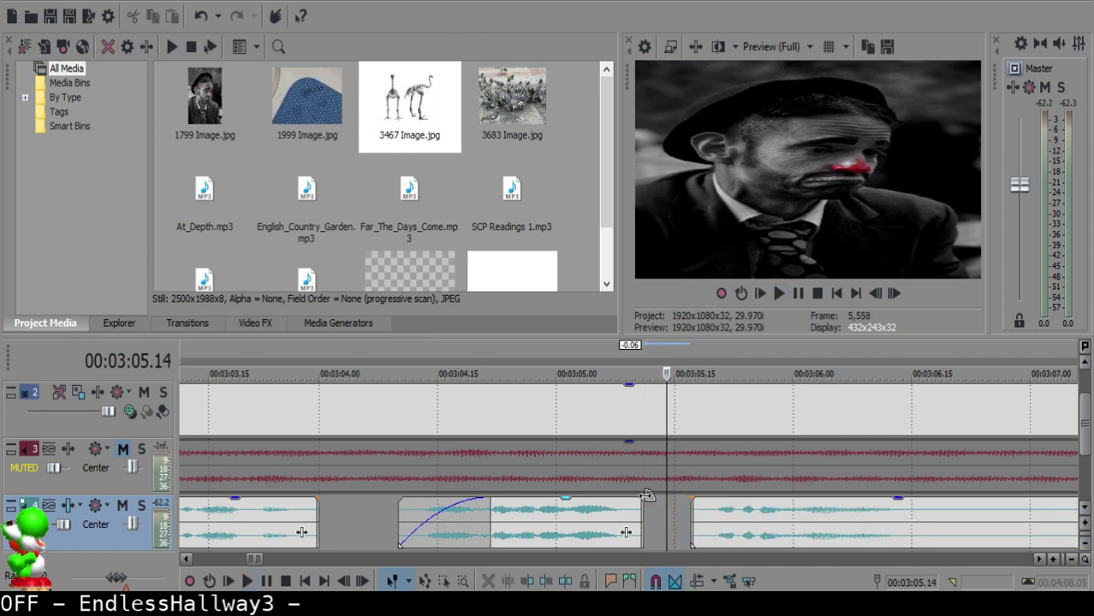
# - Add a fade-out of about 2 frames to the phrase ending at about 00:03:05.11 and play it
pyautogui.moveTo(642, 499); pyautogui.dragTo(625, 500)
pyautogui.click(564, 512)
pyautogui.press('space')
pyautogui.press('space')
pyautogui.click(657, 512)
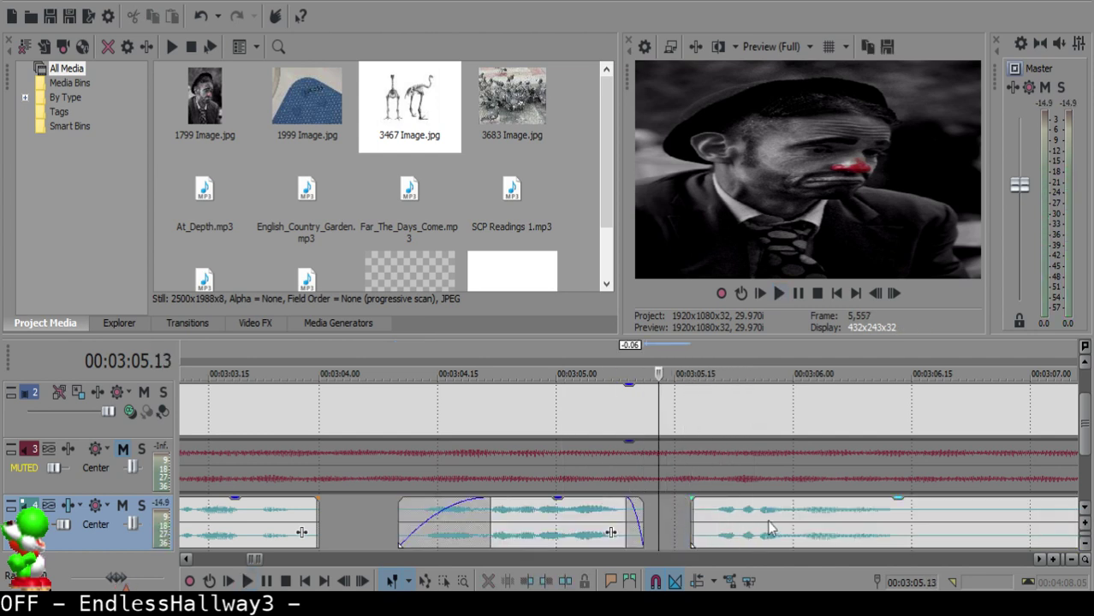
# - Move the remaining narration 4 frames earlier to start at about 00:03:05.13 and play from the preceding phrase
pyautogui.moveTo(770, 518); pyautogui.dragTo(741, 513)
pyautogui.click(523, 513)
pyautogui.press('space')
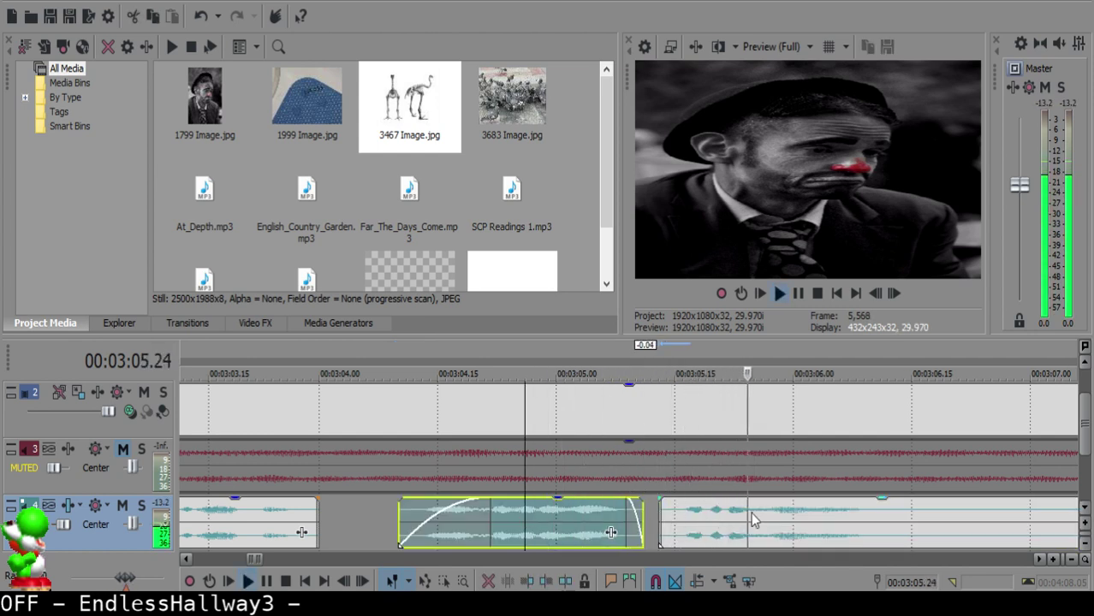
# - Split the remaining narration at about 00:03:06.16 and at 00:03:07.11, around the quiet section
pyautogui.click(709, 520)
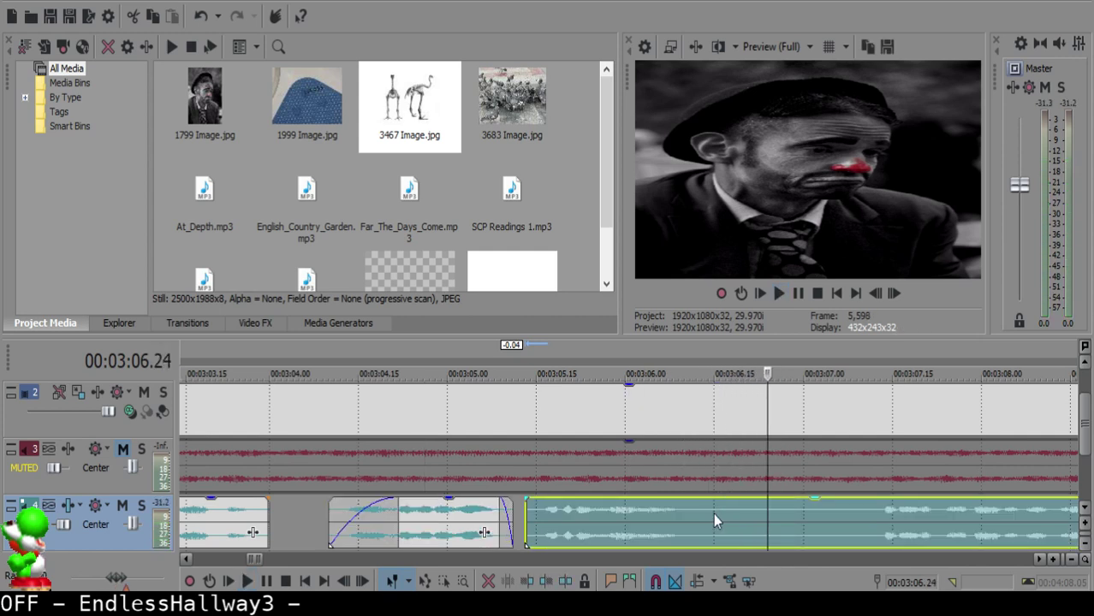
pyautogui.click(716, 514)
pyautogui.click(720, 511)
pyautogui.press('space')
pyautogui.press('space')
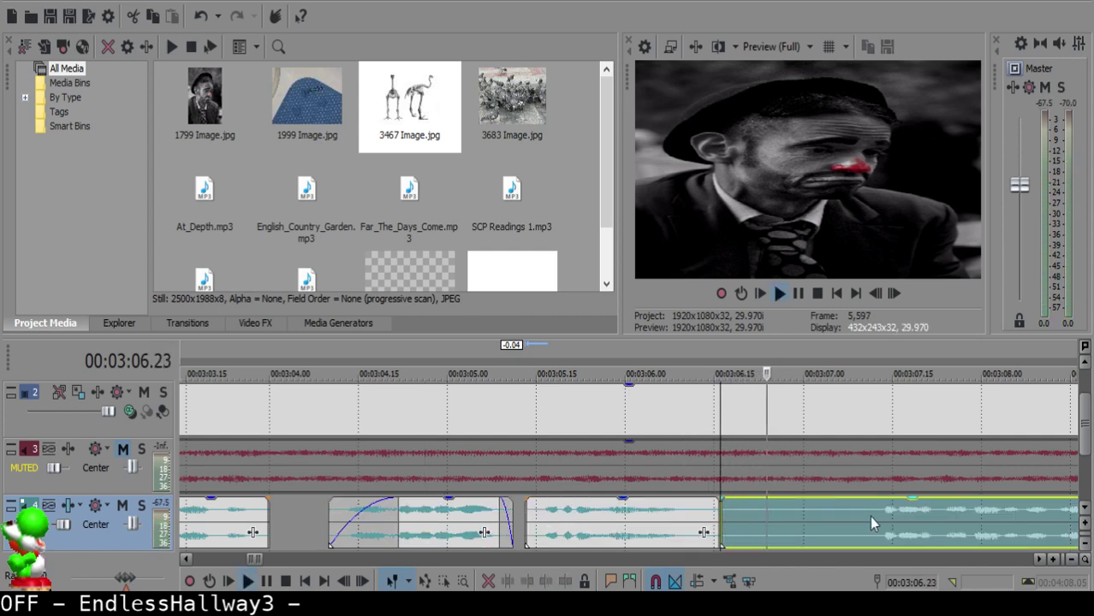
pyautogui.scroll(-3, 870, 517)
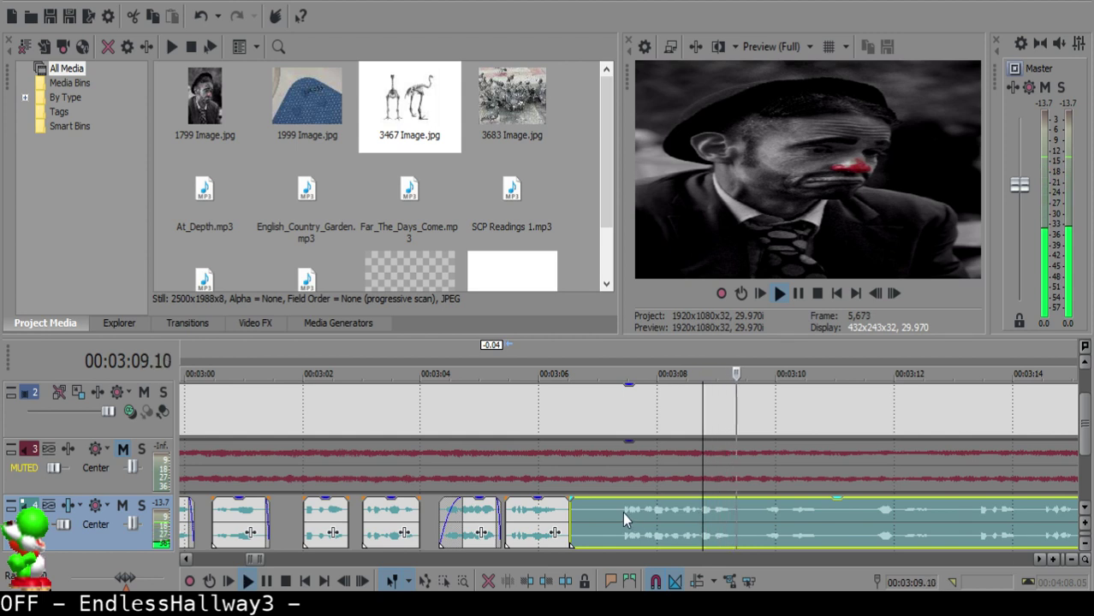
pyautogui.press('space')
pyautogui.press('s')
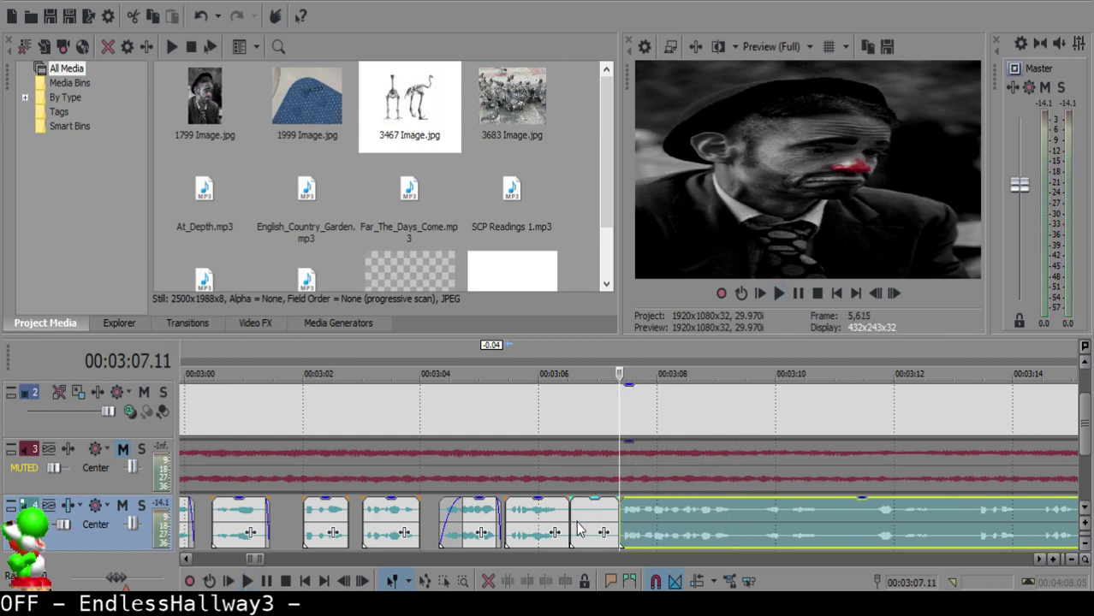
# - Delete the quiet section between the two cuts and move the remaining narration 17 frames earlier to start at 00:03:06.24
pyautogui.click(585, 516)
pyautogui.press('Delete')
pyautogui.moveTo(642, 524); pyautogui.dragTo(610, 517)
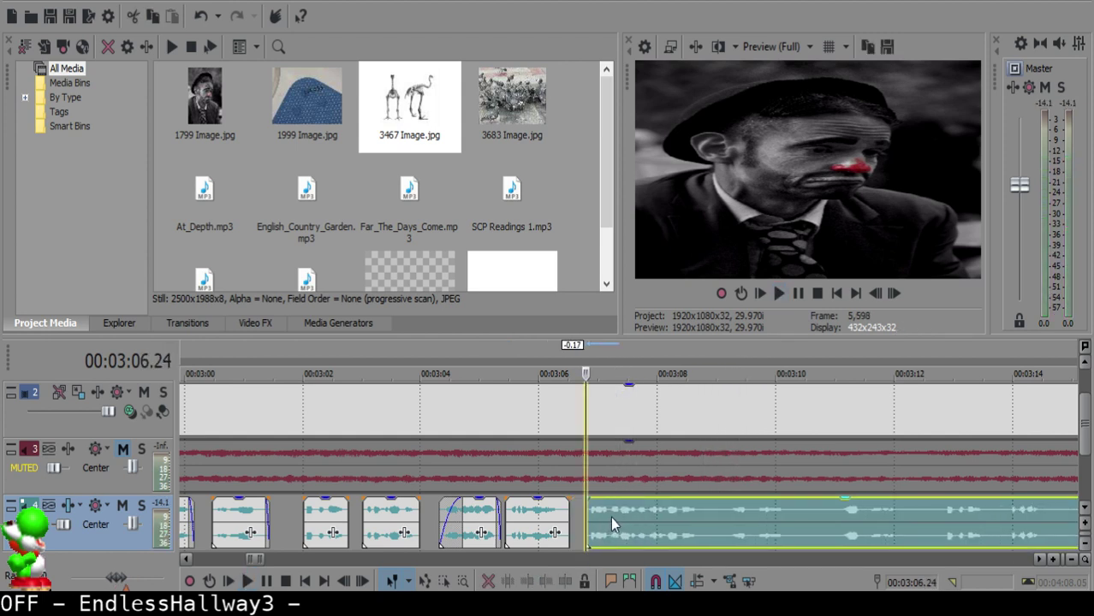
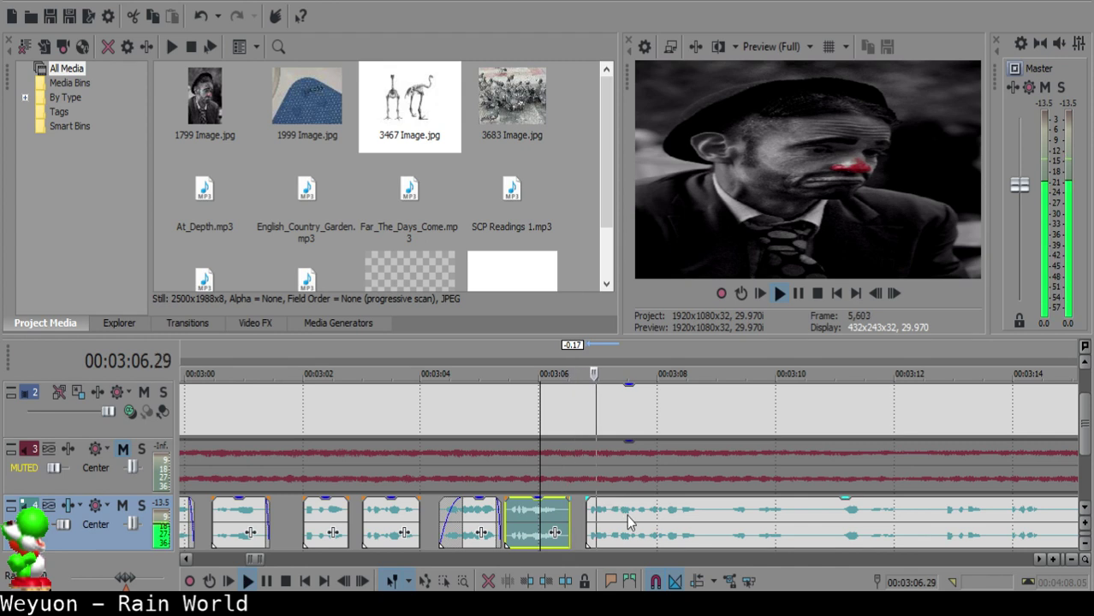
# - Move the remaining narration 2 frames later to start at 00:03:06.26 and play from the preceding phrase
pyautogui.scroll(4, 627, 507)
pyautogui.click(501, 518)
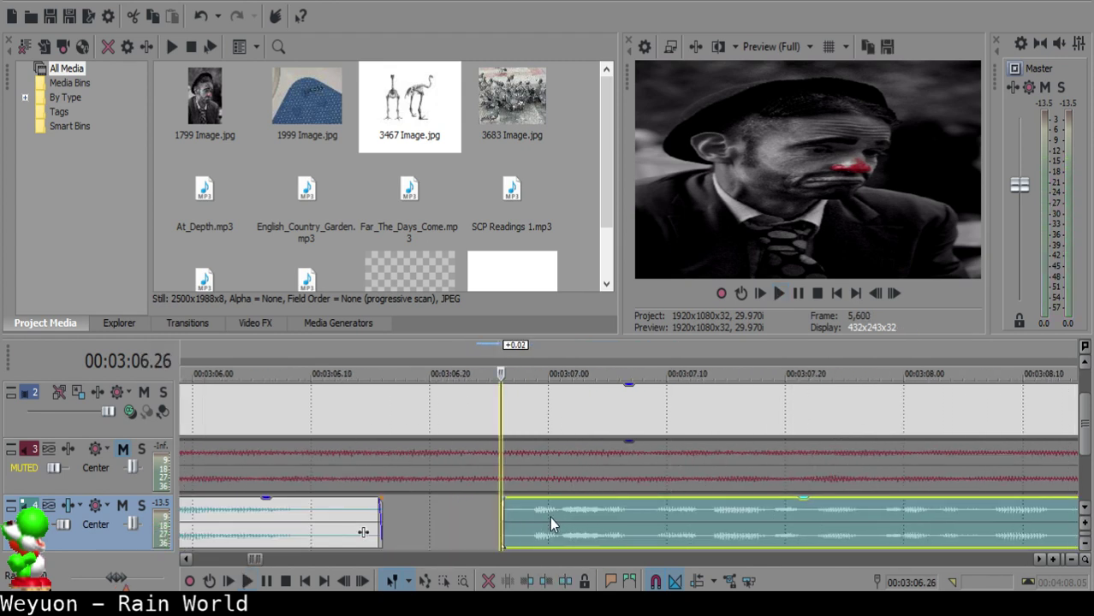
pyautogui.scroll(-3, 546, 516)
pyautogui.click(473, 527)
pyautogui.press('space')
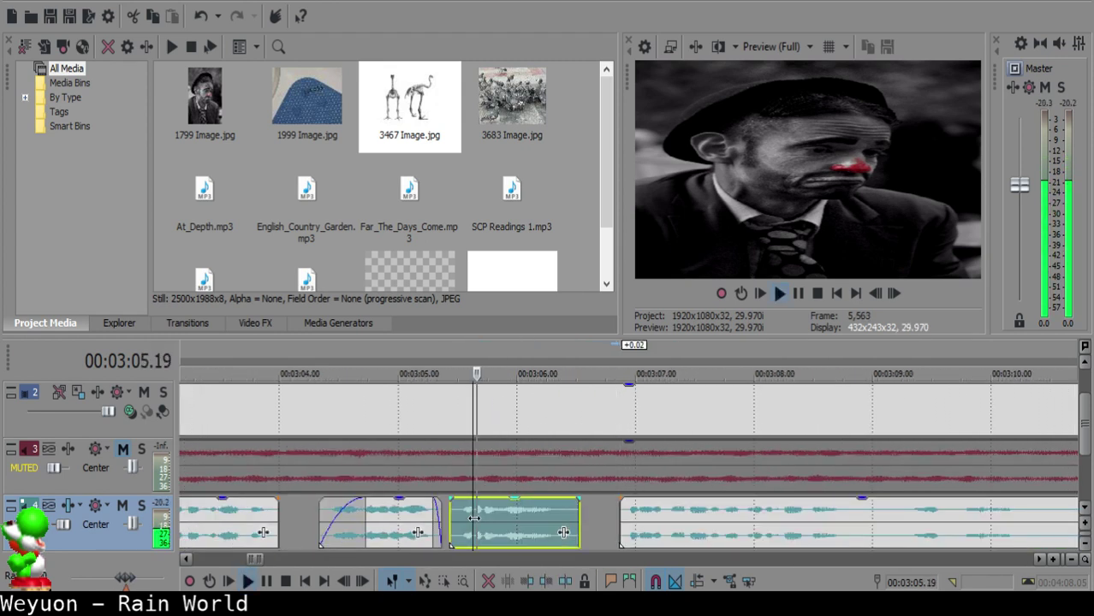
# - Move the remaining narration 2 more frames later to start at about 00:03:06.28 and play across the pause
pyautogui.click(649, 521)
pyautogui.click(485, 520)
pyautogui.press('space')
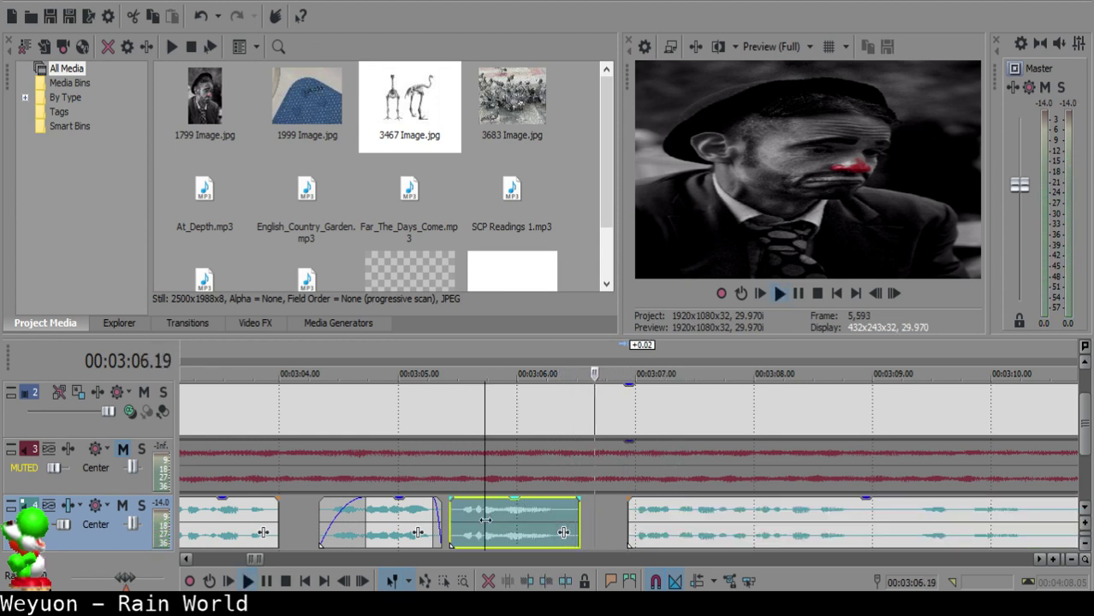
pyautogui.scroll(-2, 556, 510)
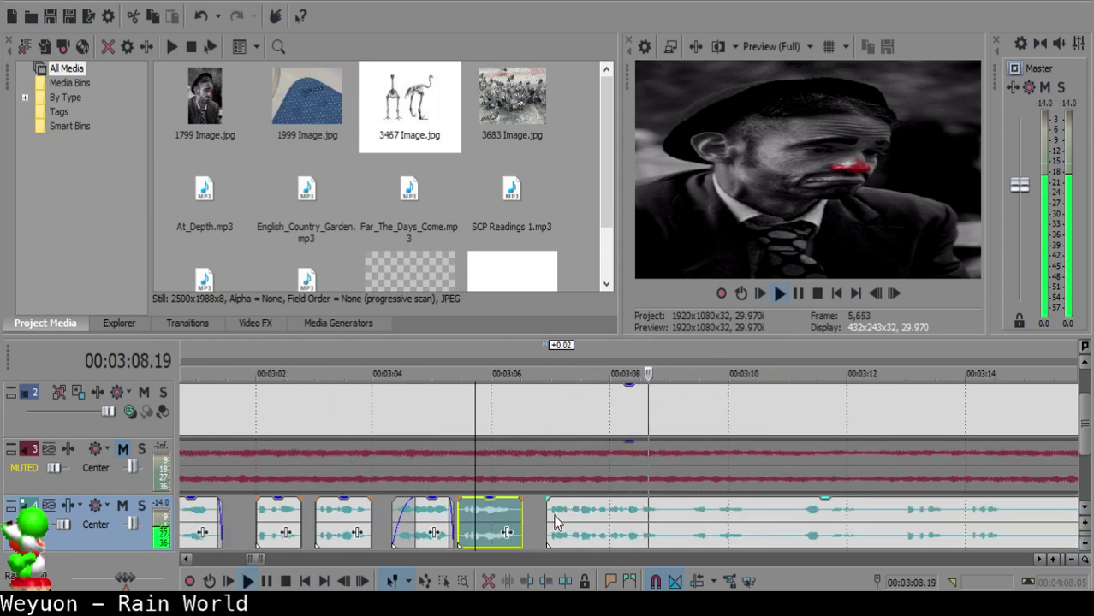
# - Move the remaining narration 2 frames later to start at 00:03:07.00 and play from the preceding phrase
pyautogui.press('space')
pyautogui.click(557, 520)
pyautogui.scroll(6, 566, 510)
pyautogui.moveTo(651, 518); pyautogui.dragTo(725, 535)
pyautogui.scroll(-4, 686, 523)
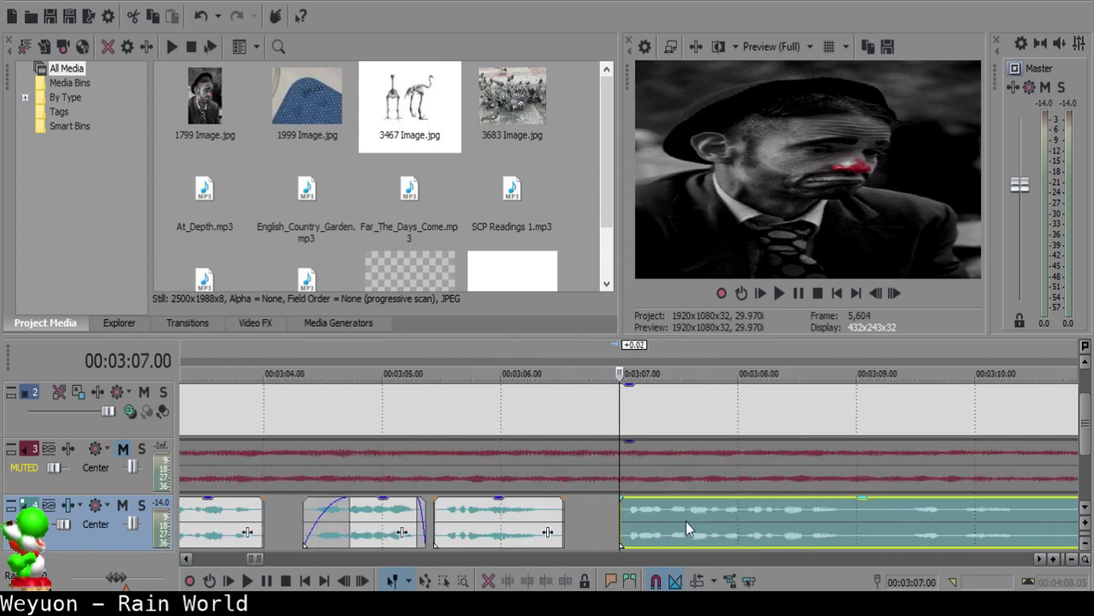
pyautogui.click(439, 522)
pyautogui.press('space')
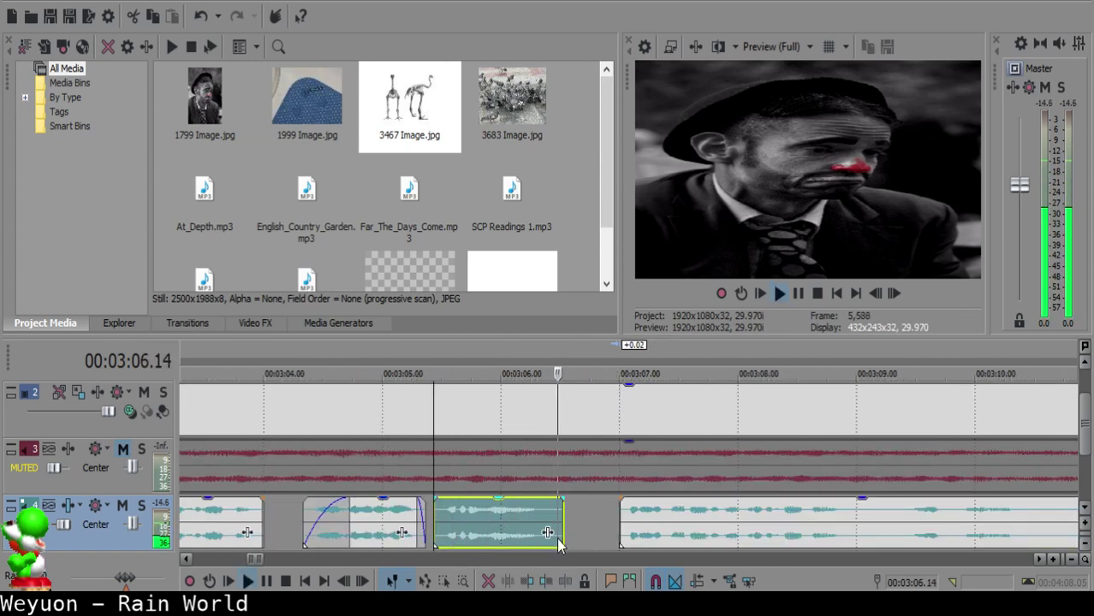
pyautogui.scroll(-8, 600, 514)
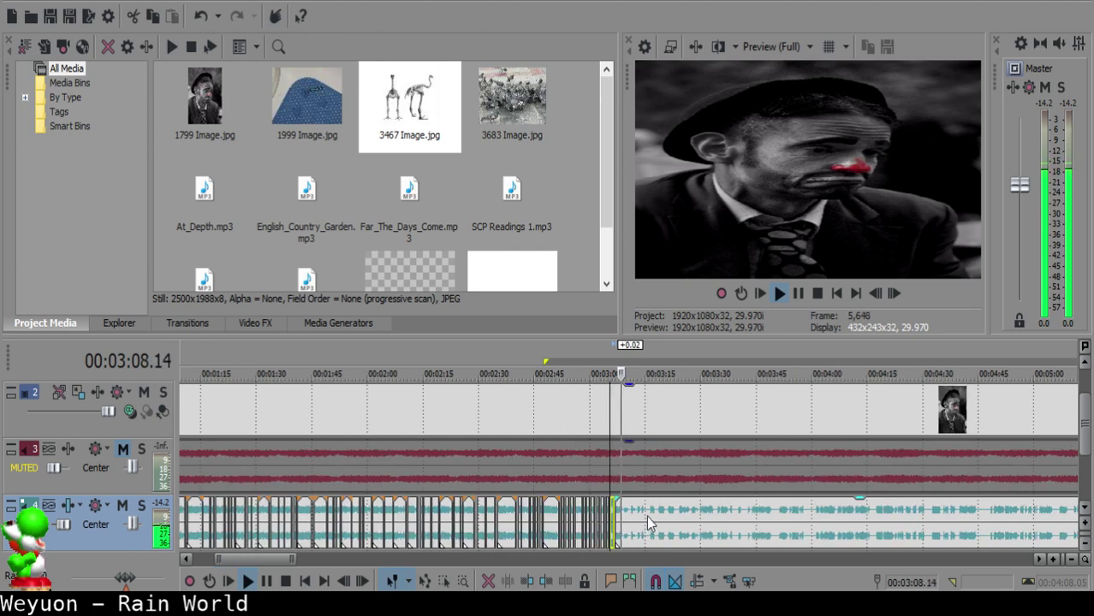
# - Play up to the end of the phrase and split the remaining narration at about 00:03:08.29
pyautogui.scroll(8, 648, 517)
pyautogui.press('space')
pyautogui.click(612, 512)
pyautogui.press('space')
pyautogui.press('space')
pyautogui.click(618, 513)
pyautogui.press('space')
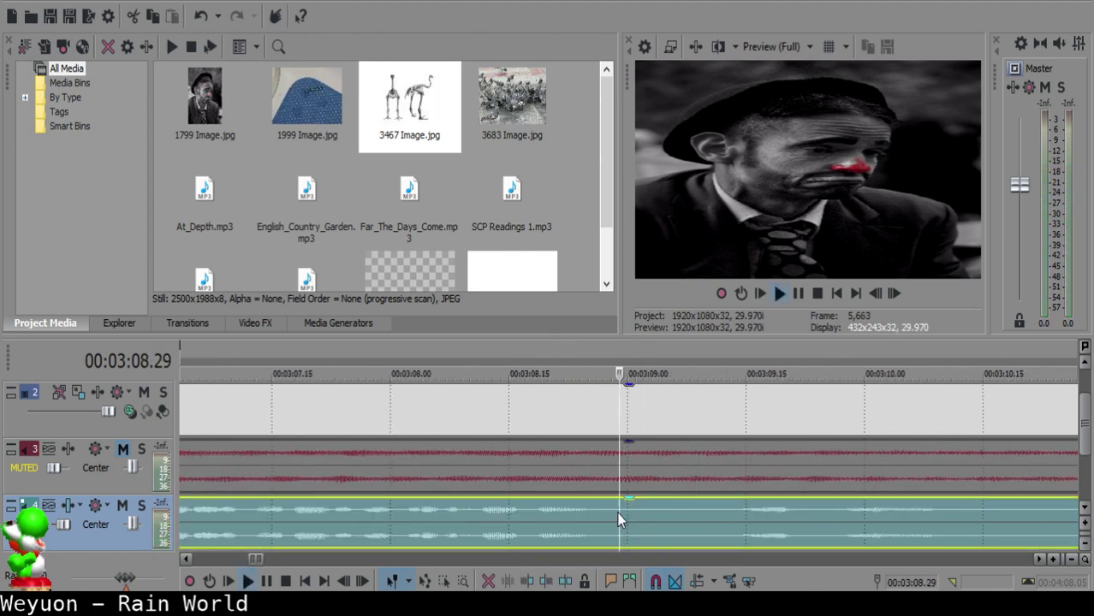
pyautogui.press('s')
# - Play past the quiet section and split the remaining narration at 00:03:09.11, just before the next word
pyautogui.press('space')
pyautogui.scroll(-2, 685, 513)
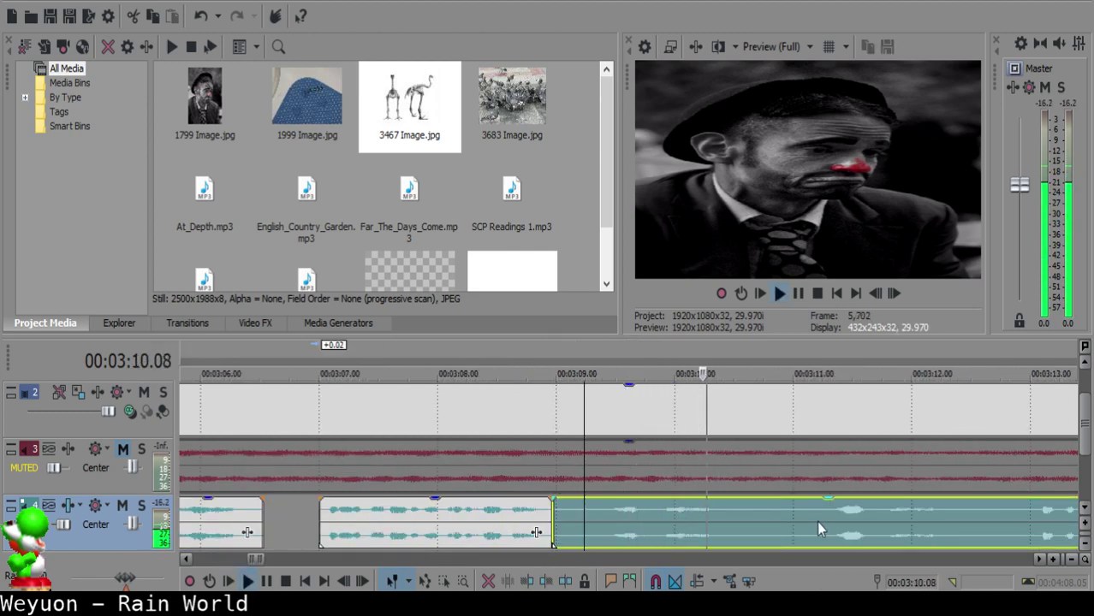
pyautogui.click(599, 517)
pyautogui.press('space')
pyautogui.press('s')
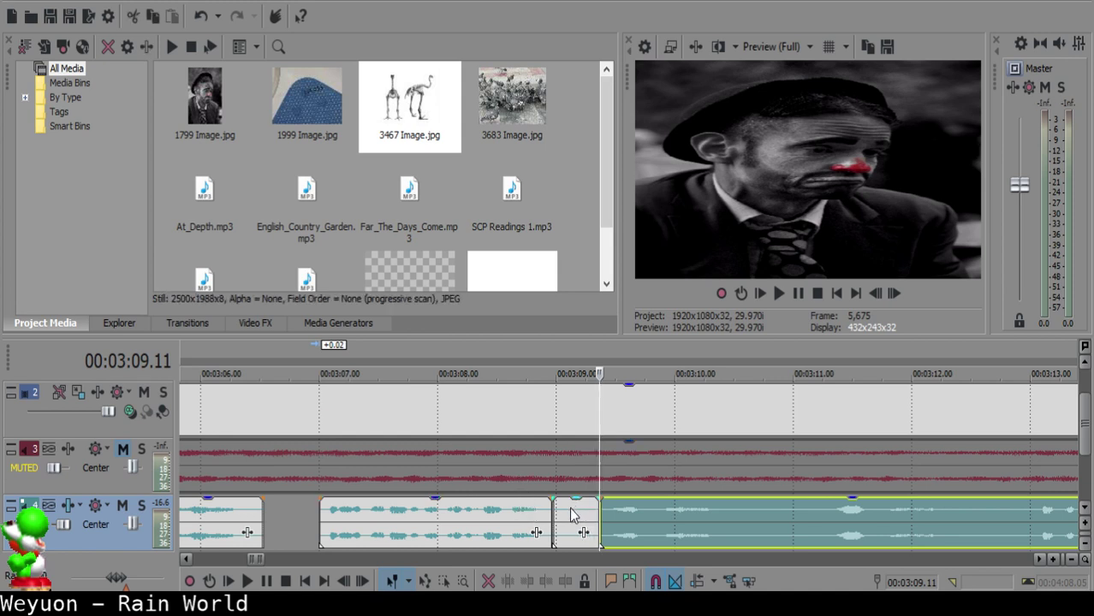
# - Delete the quiet section between the two cuts and move the remaining narration earlier to start at about 00:03:09.09
pyautogui.moveTo(595, 508); pyautogui.dragTo(600, 520)
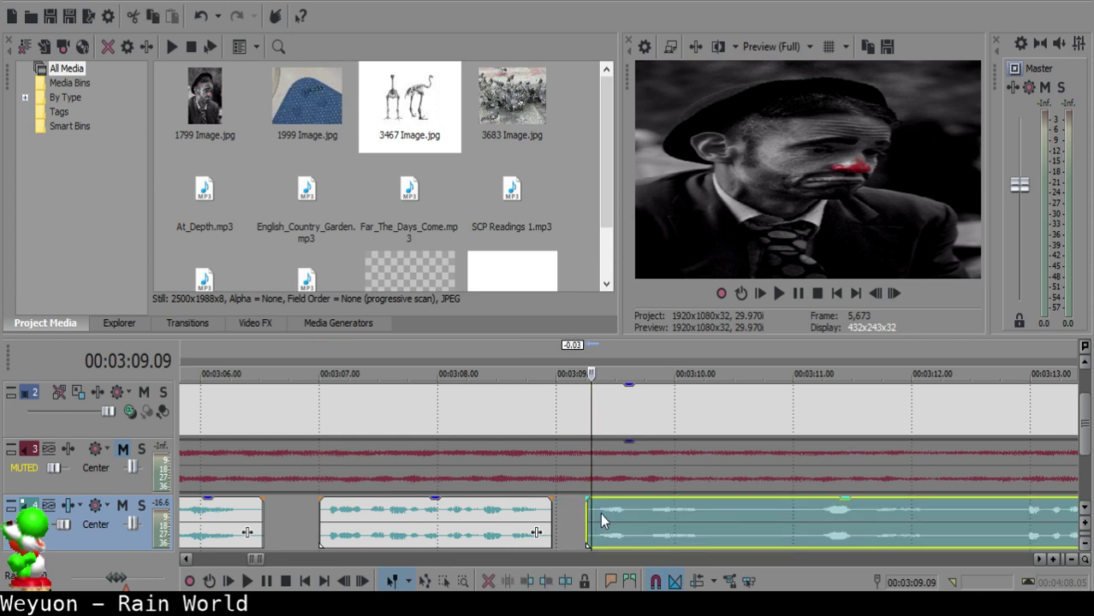
pyautogui.click(478, 518)
pyautogui.press('space')
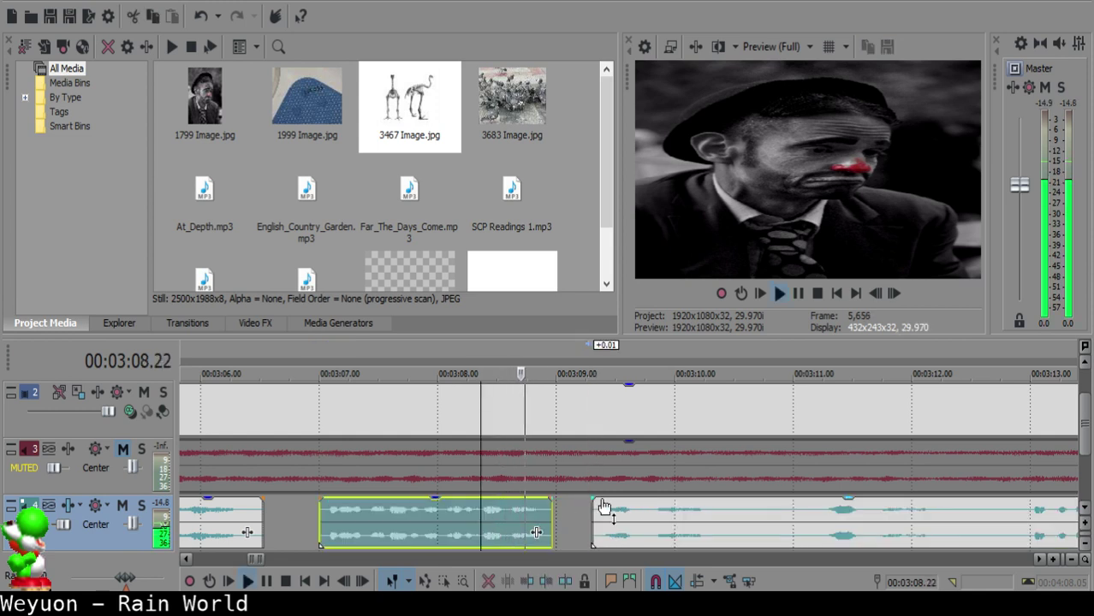
# - Move the remaining narration 1 frame later to start at about 00:03:09.10 and play from the preceding phrase
pyautogui.scroll(3, 612, 513)
pyautogui.press('space')
pyautogui.click(586, 520)
pyautogui.scroll(-2, 668, 516)
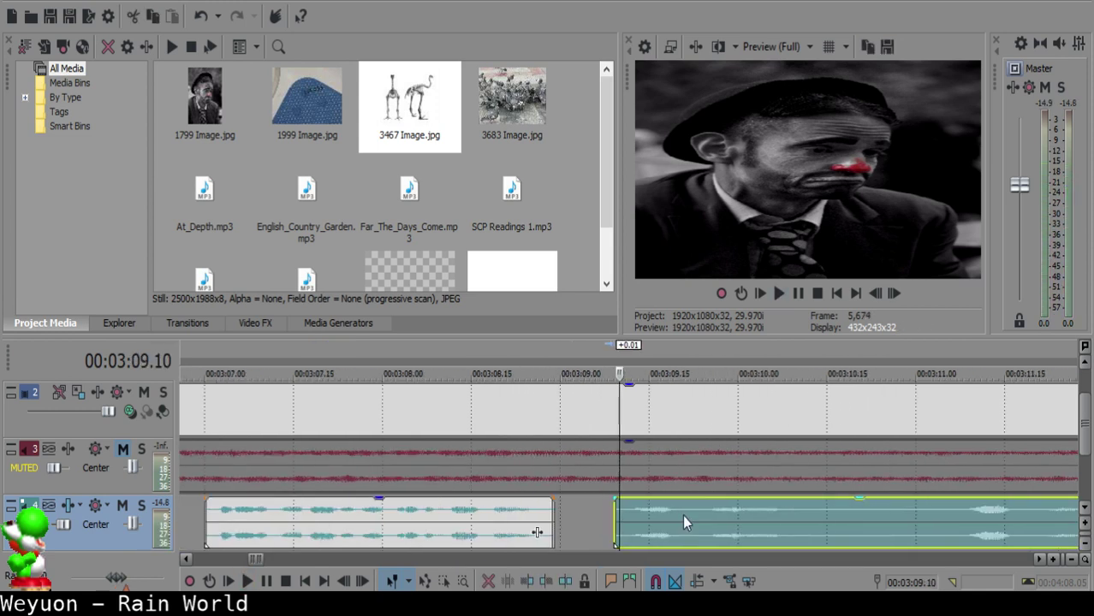
pyautogui.moveTo(618, 528); pyautogui.dragTo(624, 530)
pyautogui.click(351, 526)
pyautogui.press('space')
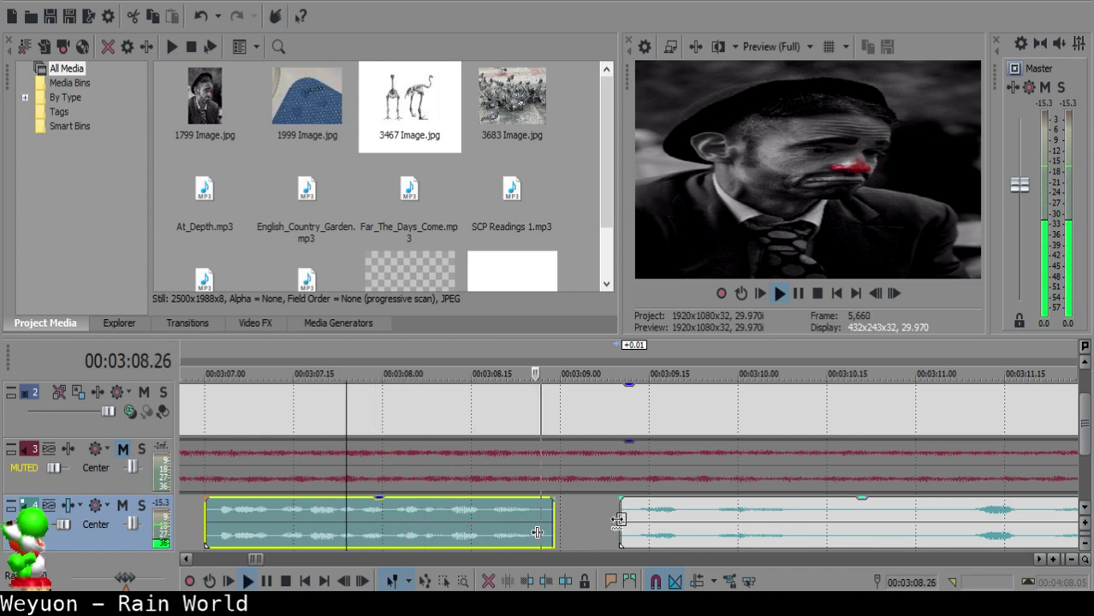
# - Split the narration at 00:03:09.21 and 2 frames after it, and delete the short section between the cuts
pyautogui.click(603, 511)
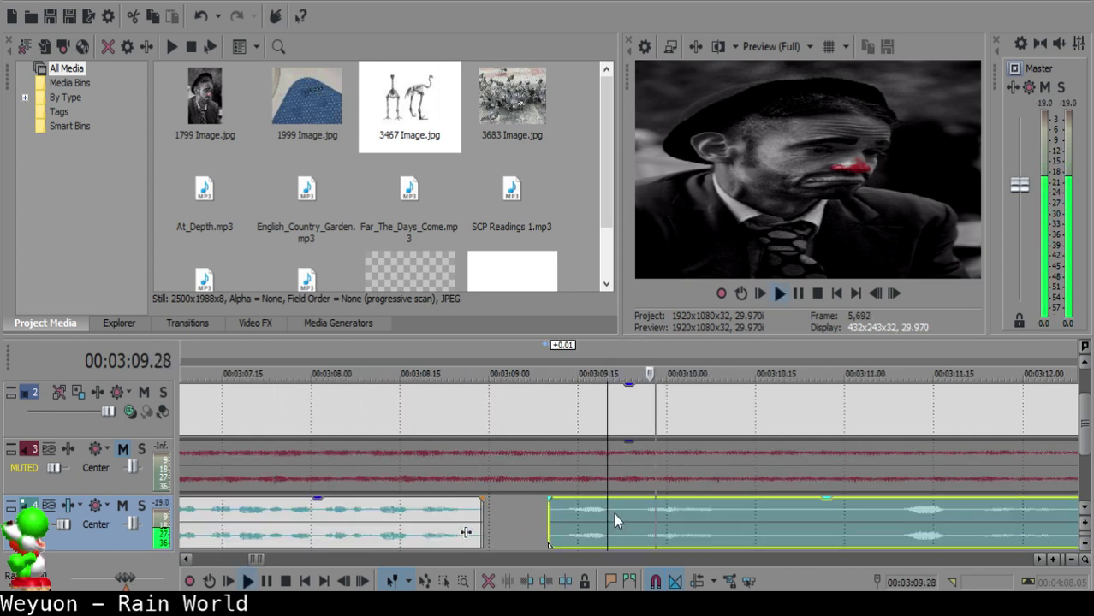
pyautogui.press('space')
pyautogui.press('s')
pyautogui.press('Right')
pyautogui.press('Right')
pyautogui.press('s')
pyautogui.click(617, 512)
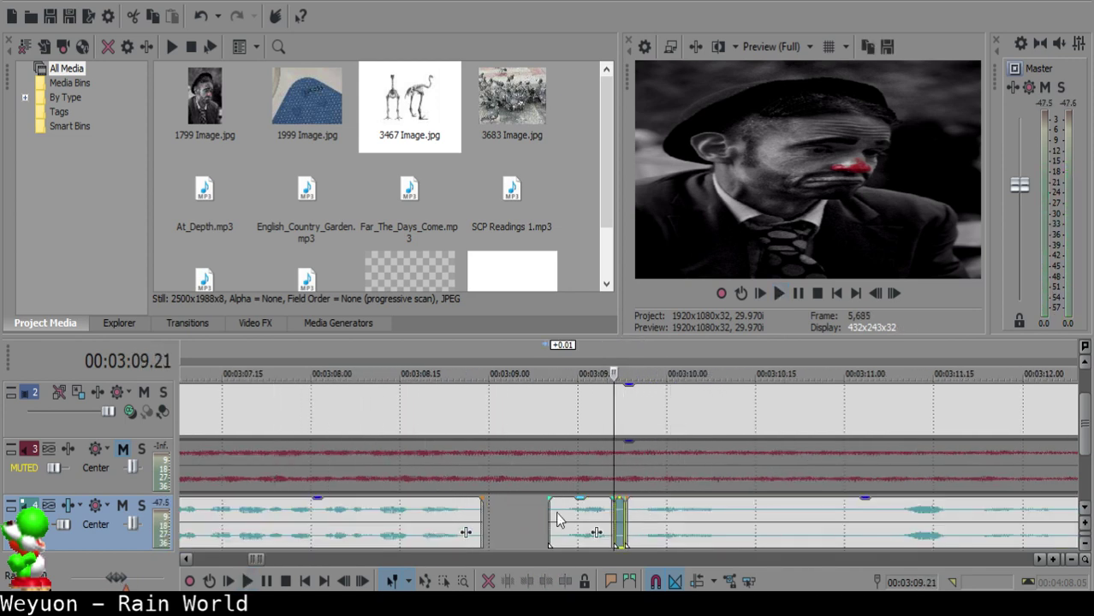
pyautogui.press('Delete')
# - Add a fade-in of about 2 frames to the remaining narration starting at about 00:03:09.23
pyautogui.click(556, 512)
pyautogui.press('space')
pyautogui.moveTo(628, 499); pyautogui.dragTo(638, 500)
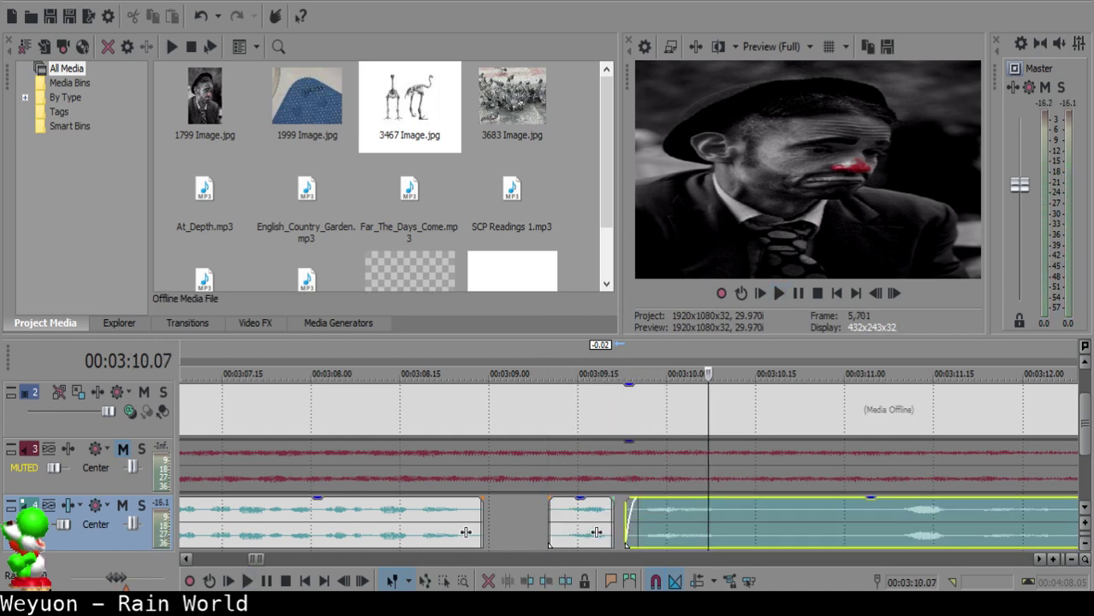
# - Add a fade-out of about 1 frame to the short phrase ending at about 00:03:09.21 and play it
pyautogui.click(560, 532)
pyautogui.press('space')
pyautogui.press('space')
pyautogui.moveTo(612, 501); pyautogui.dragTo(607, 502)
pyautogui.click(608, 502)
pyautogui.click(527, 522)
pyautogui.press('space')
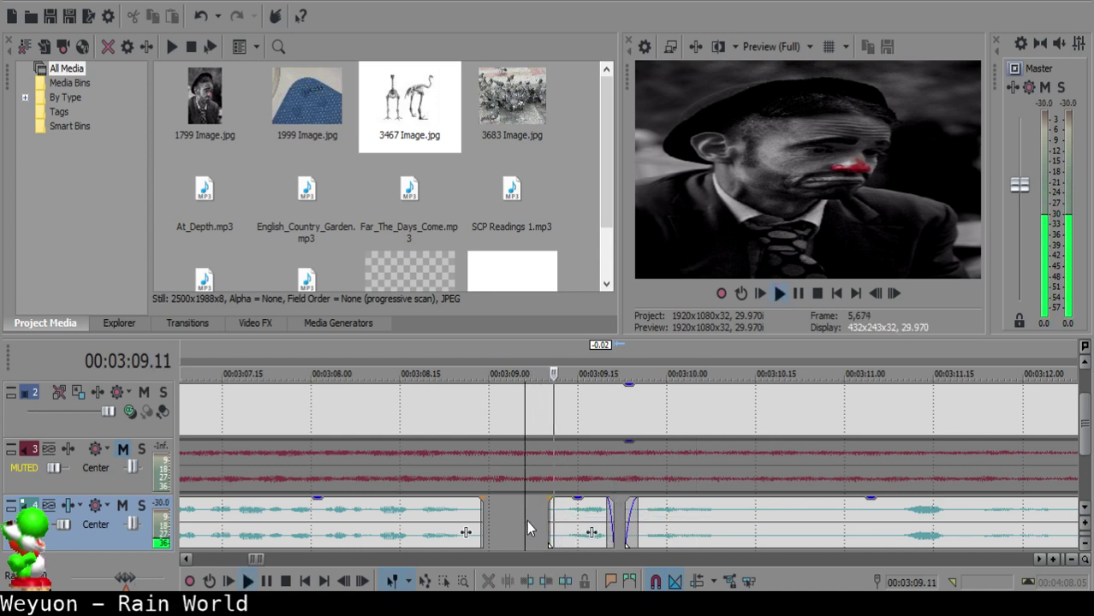
# - Split the remaining narration at 00:03:10.12 and at about 00:03:13.00, around the unwanted section
pyautogui.click(738, 519)
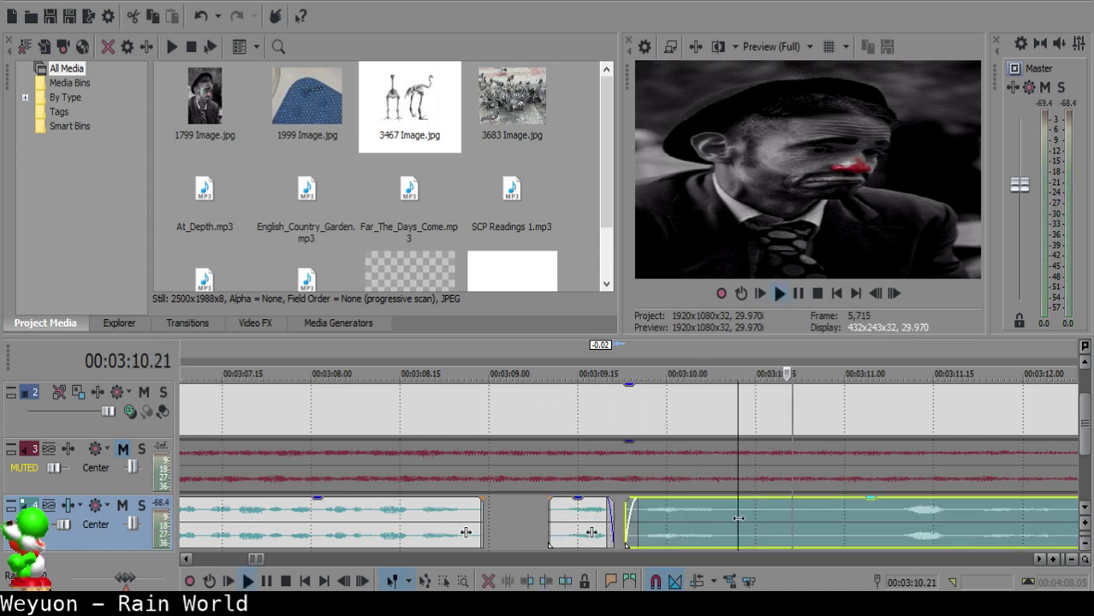
pyautogui.press('space')
pyautogui.press('s')
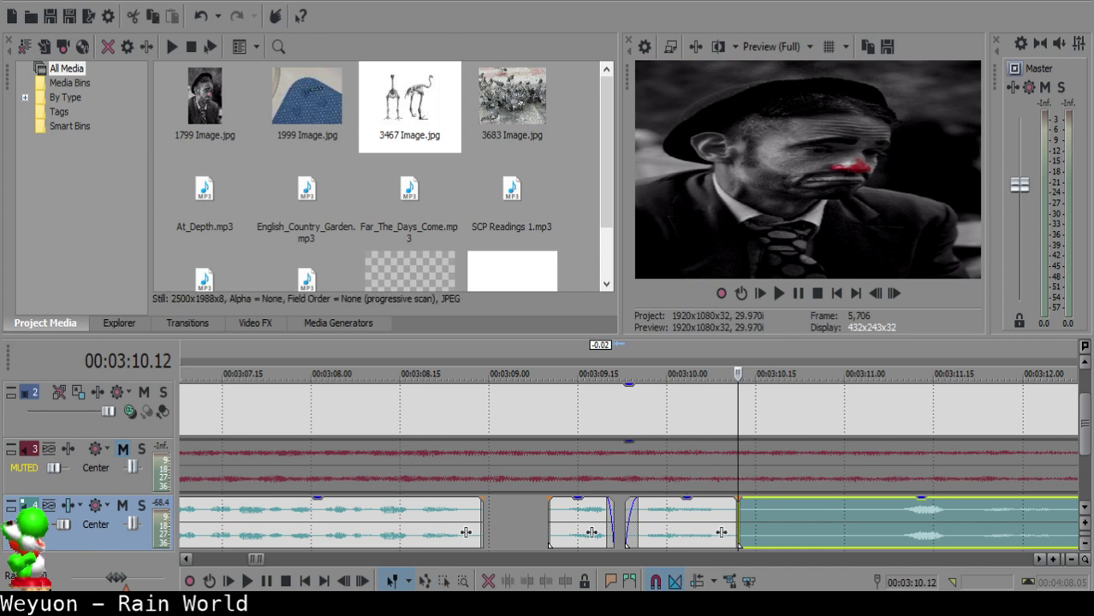
pyautogui.press('space')
pyautogui.scroll(-2, 804, 489)
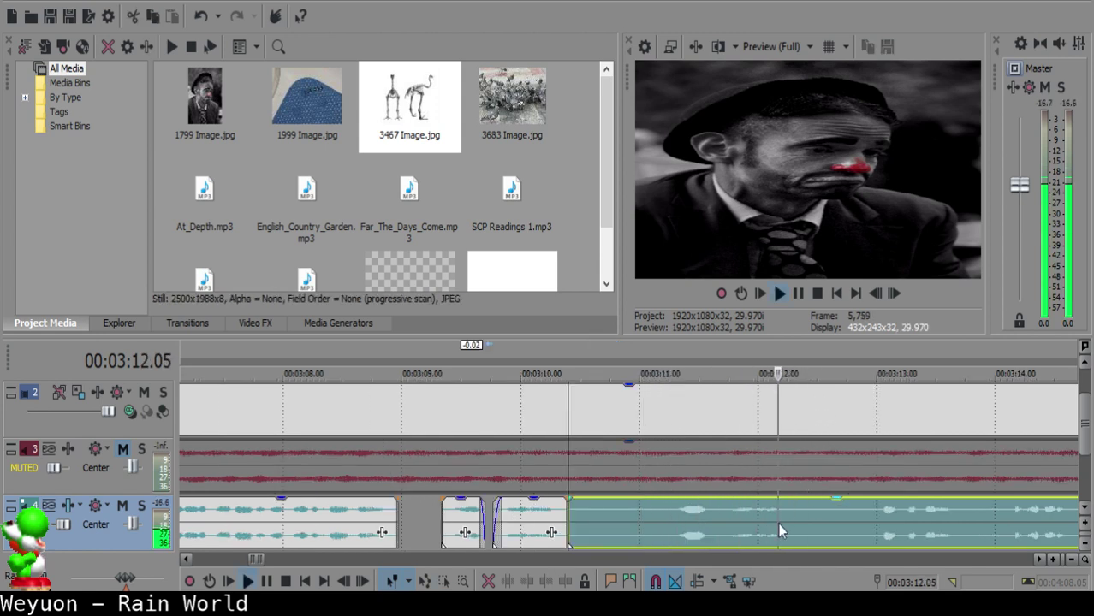
pyautogui.click(649, 512)
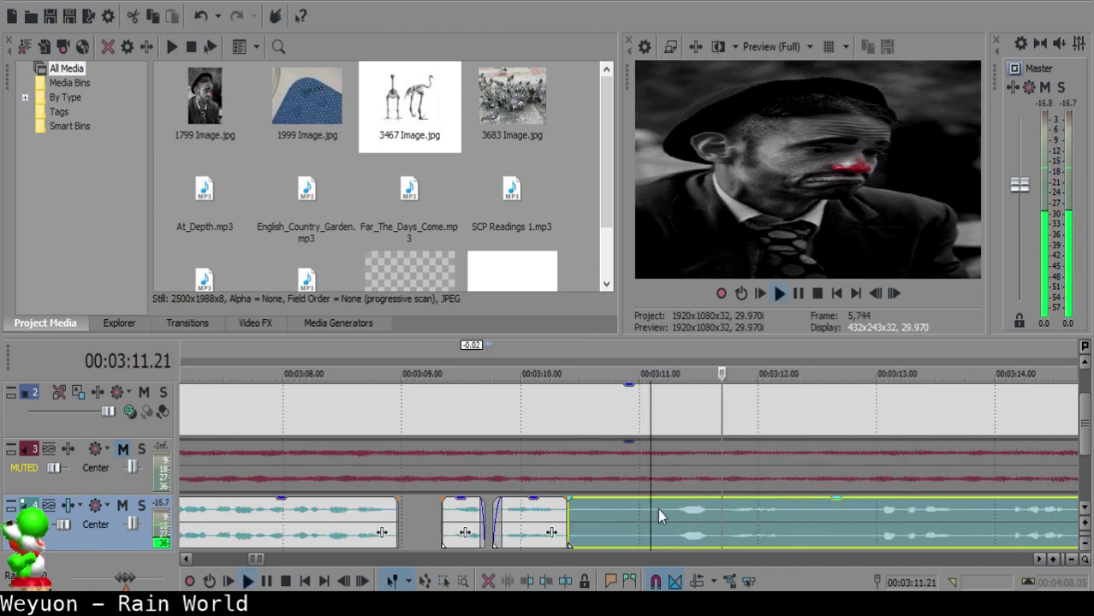
pyautogui.click(425, 525)
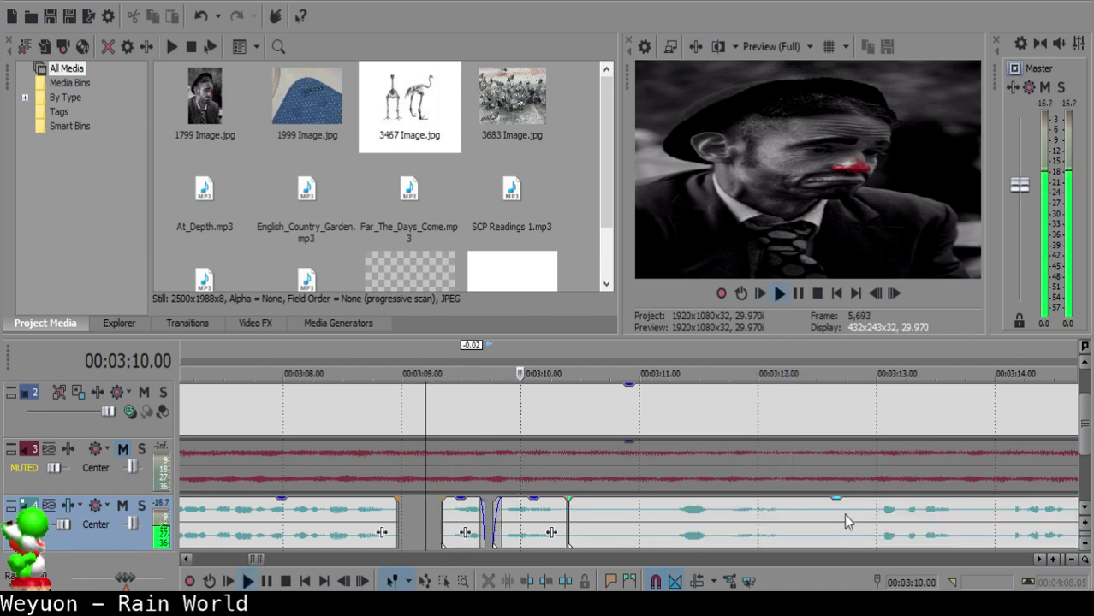
pyautogui.click(873, 511)
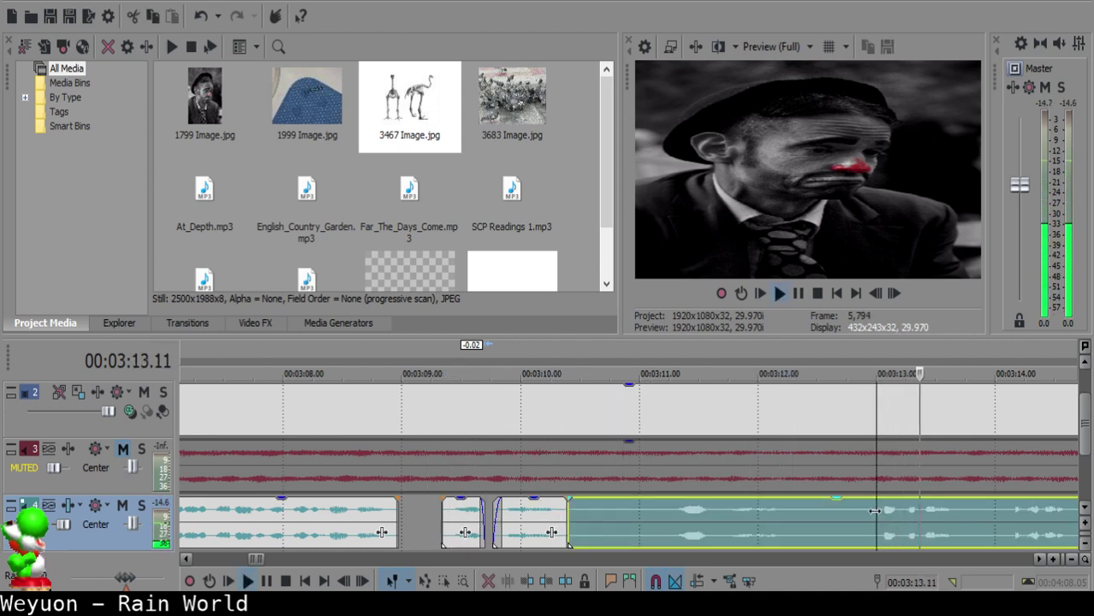
pyautogui.press('s')
# - Delete the unwanted section between the two cuts and move the remaining narration 2 seconds earlier to start at 00:03:11.00
pyautogui.scroll(-2, 666, 516)
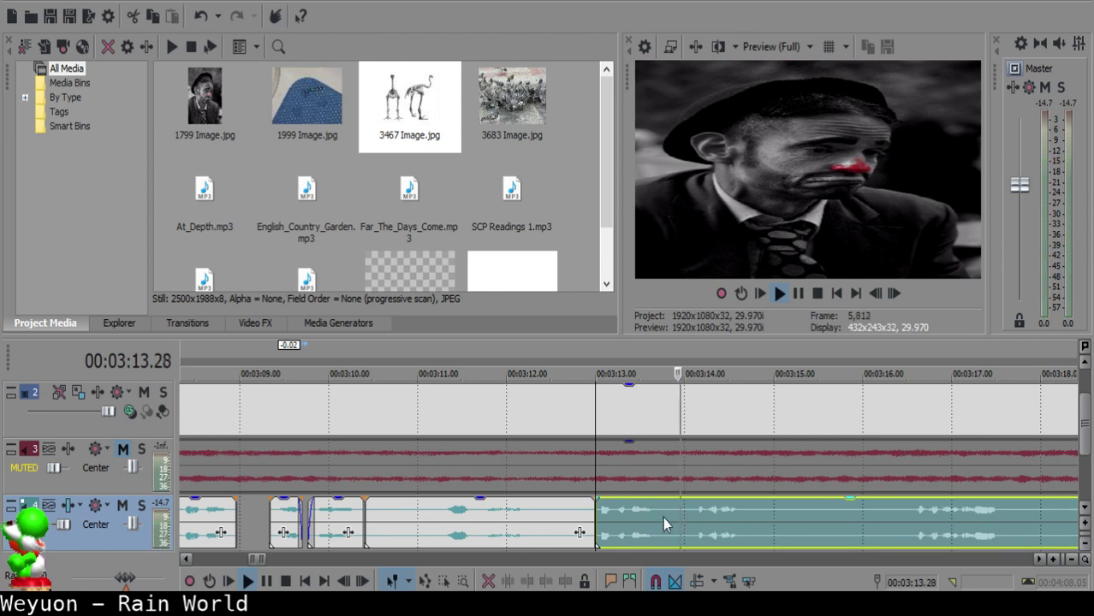
pyautogui.click(418, 514)
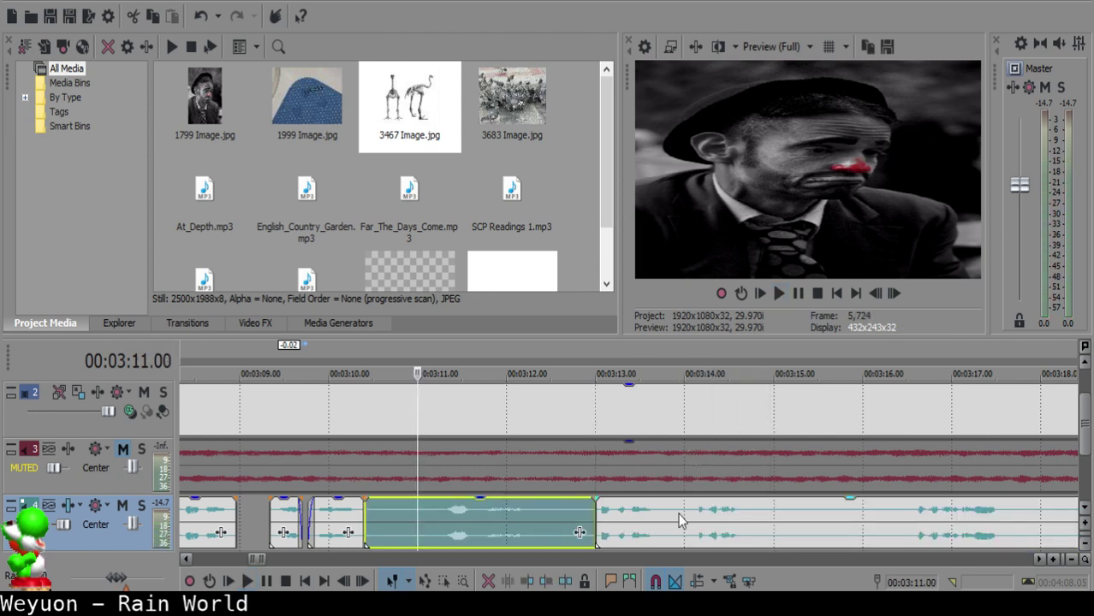
pyautogui.press('Delete')
pyautogui.moveTo(679, 519); pyautogui.dragTo(484, 523)
# - Move the phrase with the 2-frame fade-in 1 frame later to start at 00:03:09.24 and play from before the preceding phrase
pyautogui.click(312, 505)
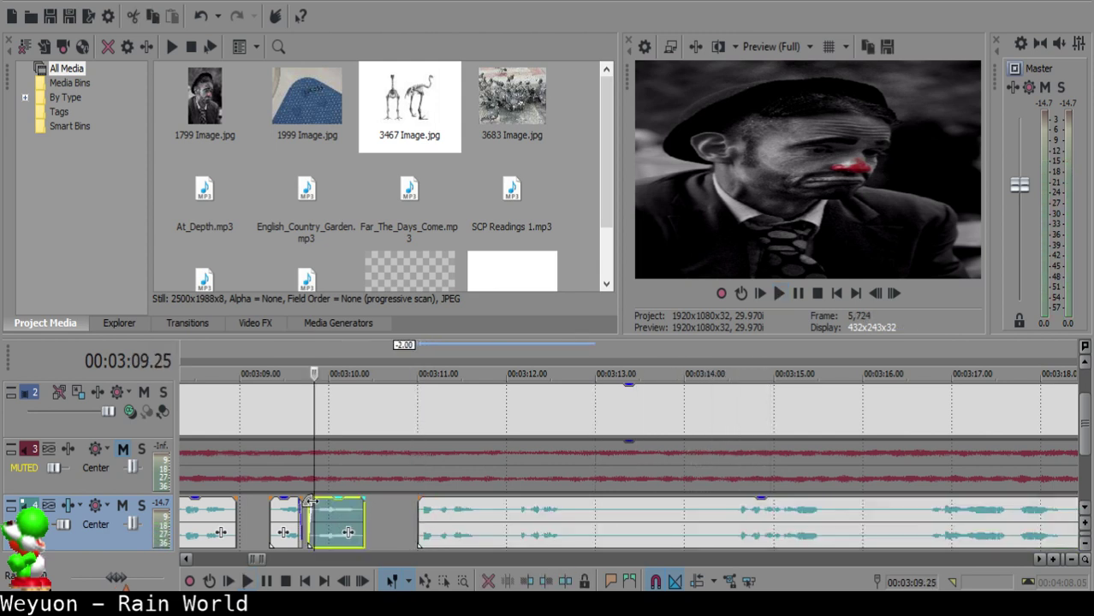
pyautogui.scroll(4, 660, 529)
pyautogui.moveTo(613, 517); pyautogui.dragTo(625, 518)
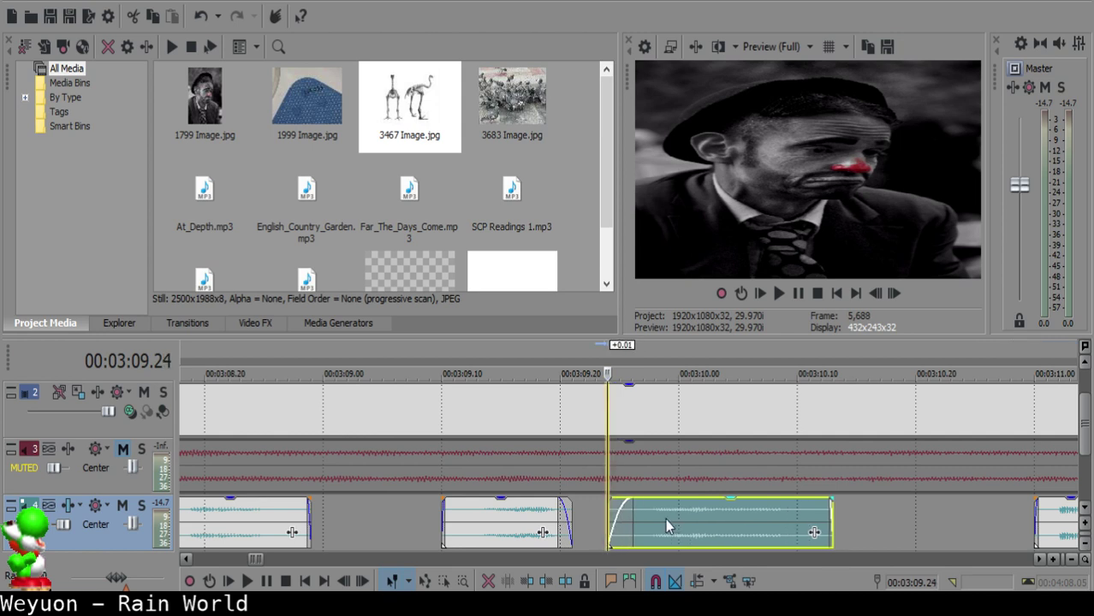
pyautogui.click(435, 531)
pyautogui.press('space')
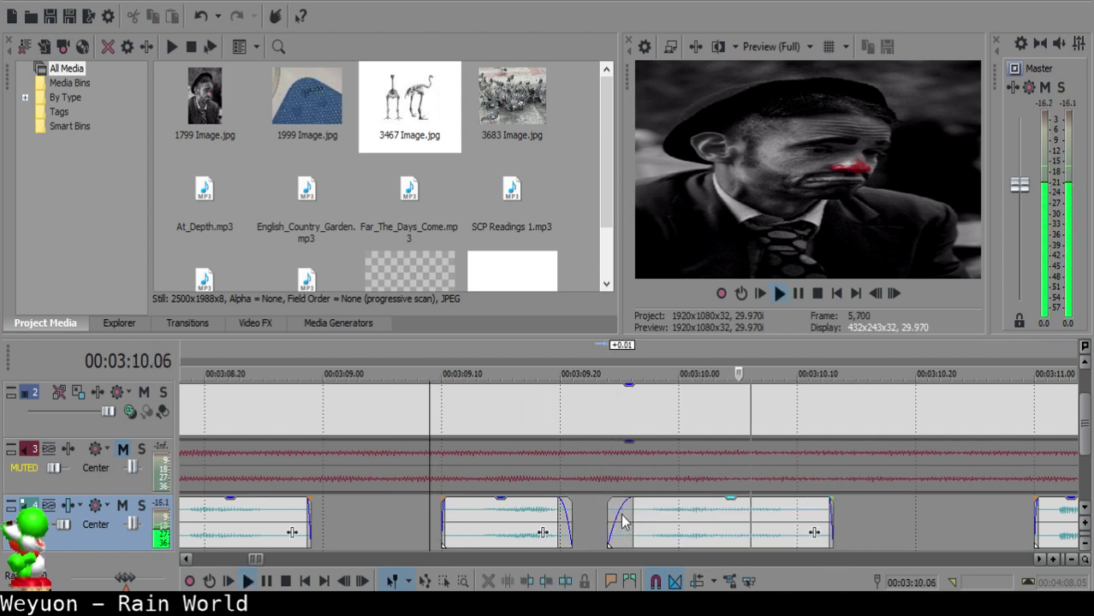
# - Move the faded-in phrase 1 more frame later to start at about 00:03:09.25 and play both short phrases
pyautogui.press('space')
pyautogui.click(621, 518)
pyautogui.moveTo(655, 526); pyautogui.dragTo(670, 527)
pyautogui.press('space')
pyautogui.click(425, 525)
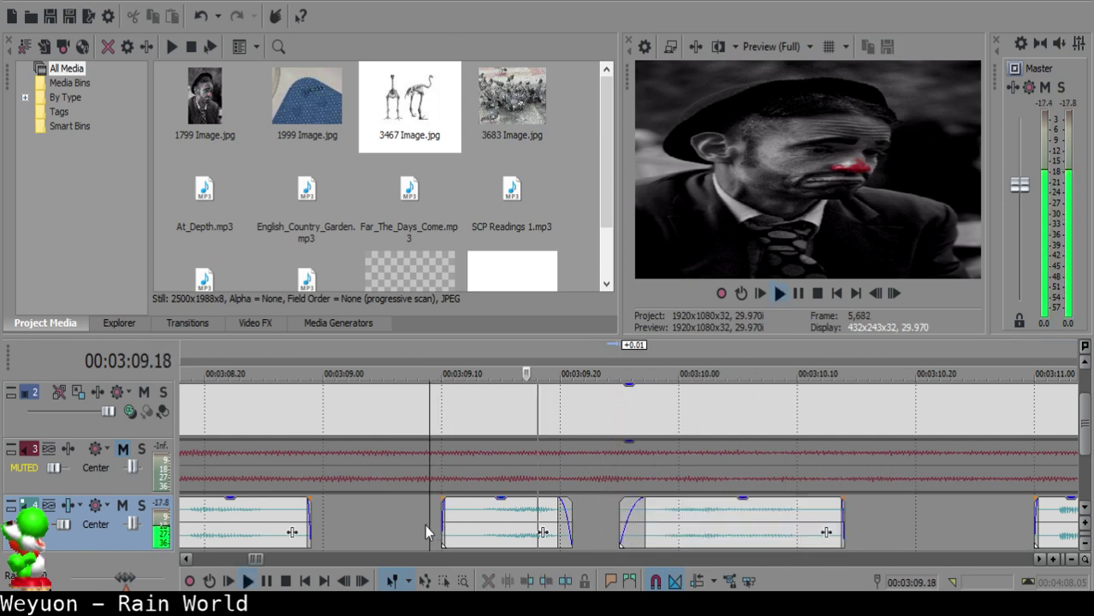
pyautogui.press('Return')
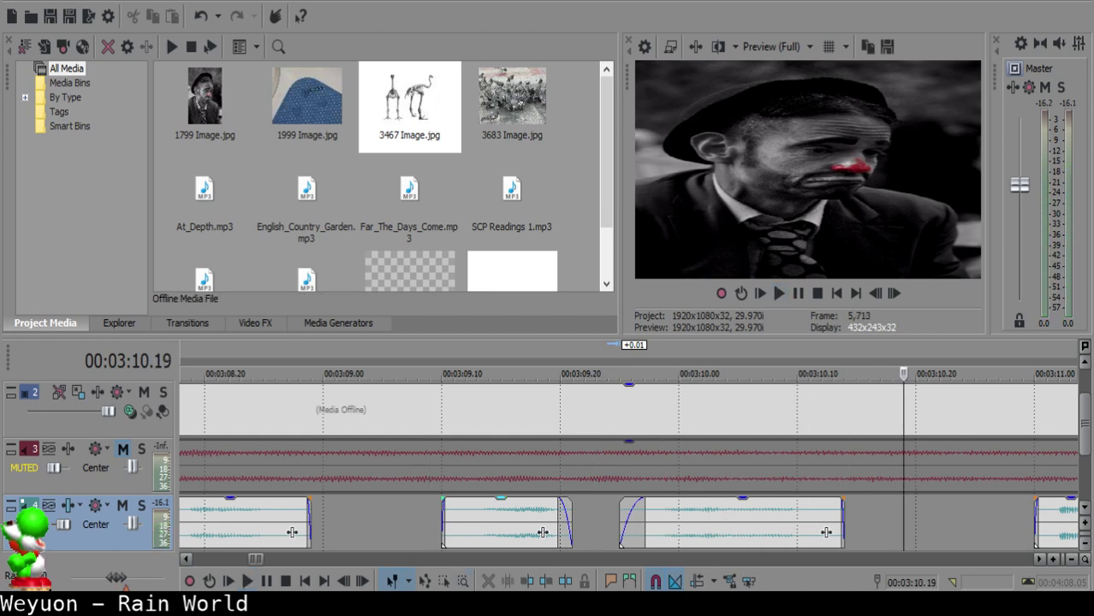
pyautogui.press('space')
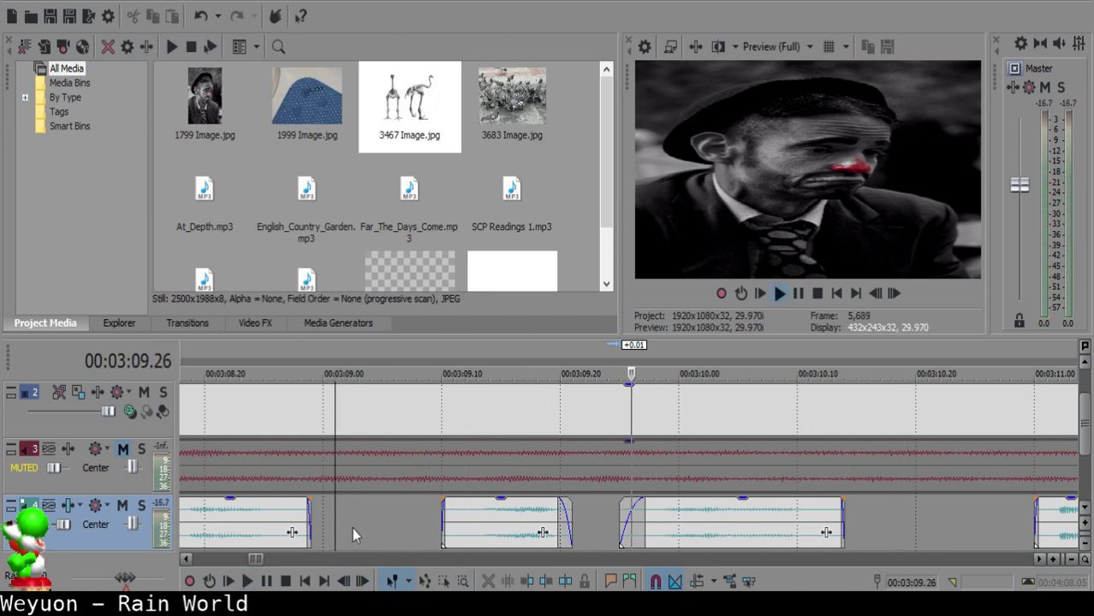
# - Extend the end of the short phrase starting at about 00:03:09.10 by about half a frame and play it
pyautogui.moveTo(567, 510); pyautogui.dragTo(573, 510)
pyautogui.click(431, 517)
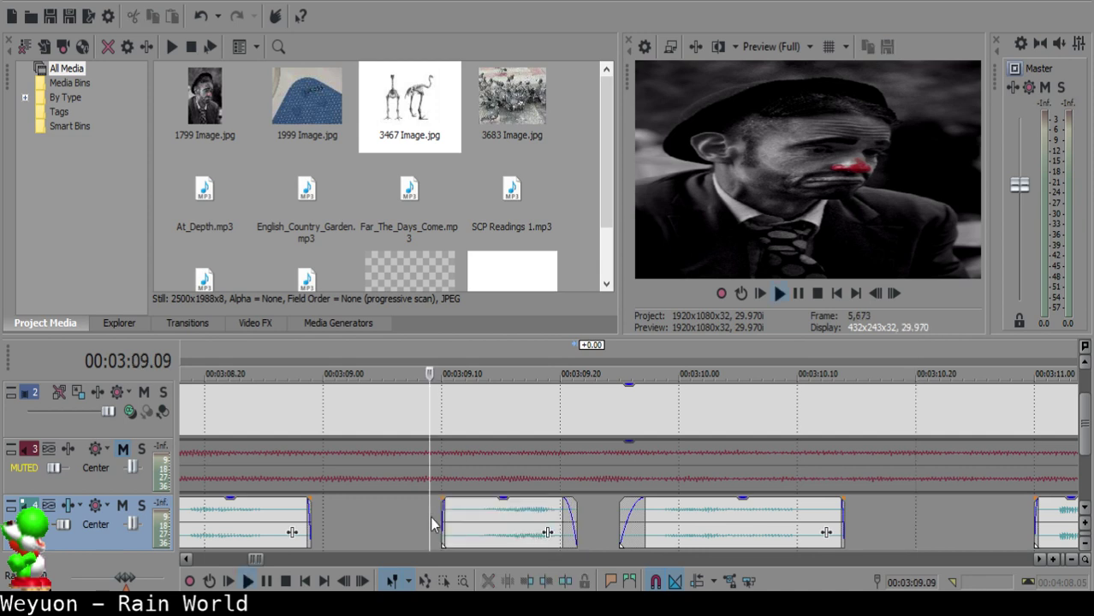
pyautogui.press('space')
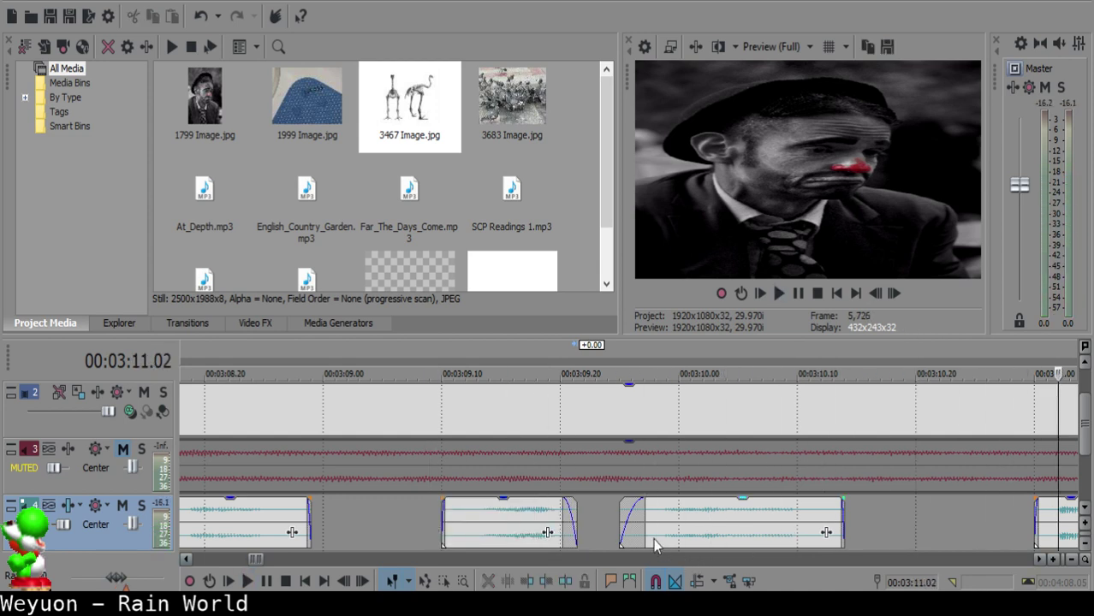
# - Move the faded-in phrase 3 frames later to start at about 00:03:09.28 and extend the preceding short phrase's end by 1 frame
pyautogui.moveTo(732, 531); pyautogui.dragTo(768, 533)
pyautogui.moveTo(576, 522)
pyautogui.mouseDown()
pyautogui.moveTo(588, 522)
pyautogui.moveTo(560, 524)
pyautogui.mouseUp()
pyautogui.click(390, 524)
pyautogui.press('space')
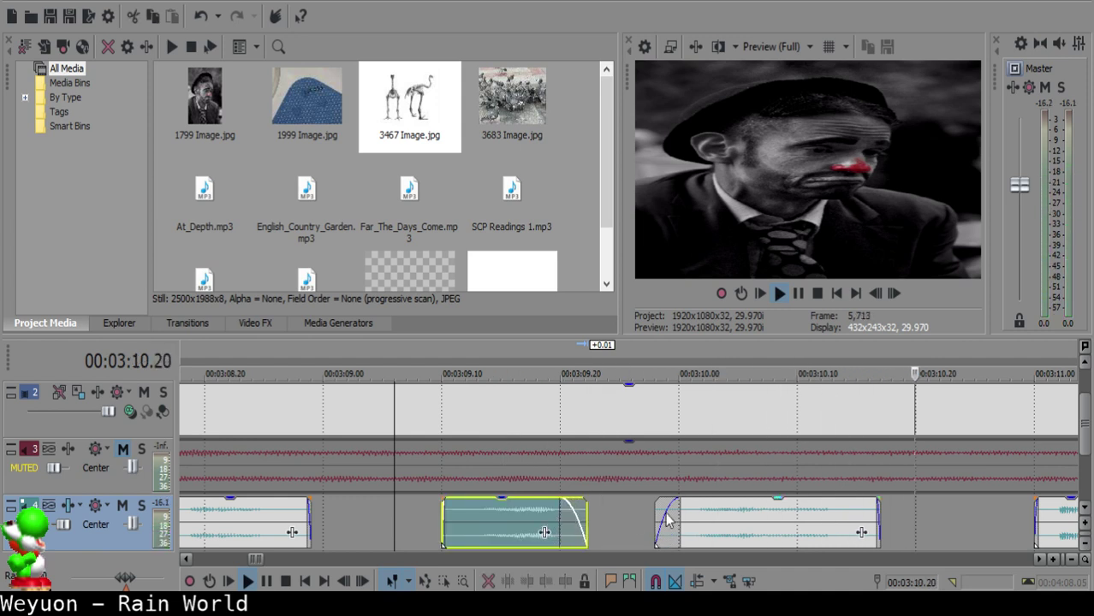
# - Trim the start of the faded-in phrase by about 1 frame and play it together with the preceding short phrase
pyautogui.click(672, 522)
pyautogui.moveTo(659, 514); pyautogui.dragTo(674, 513)
pyautogui.click(642, 514)
pyautogui.press('space')
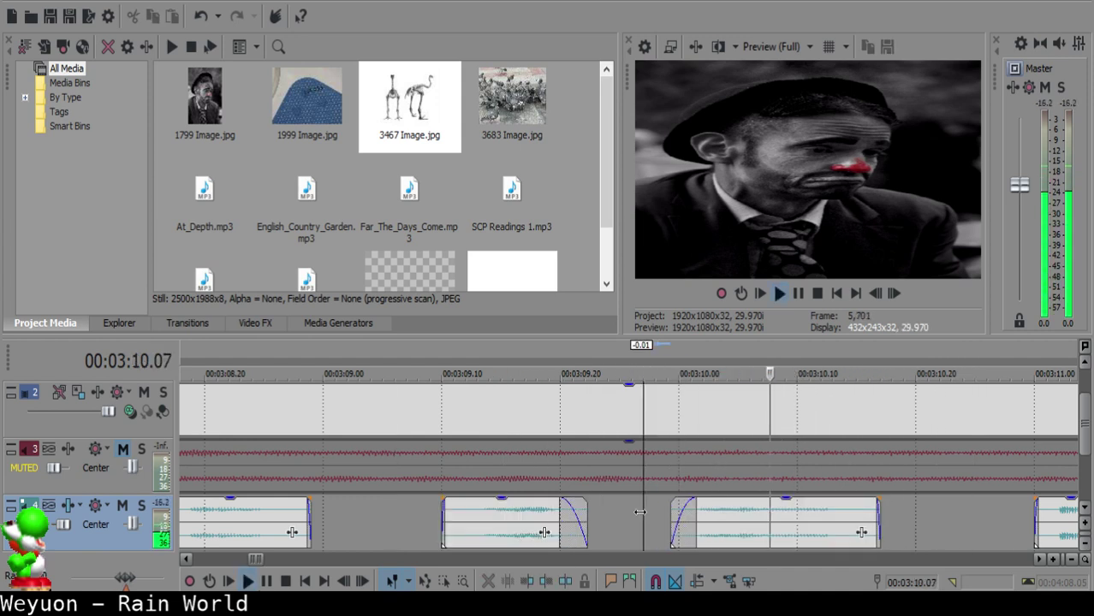
pyautogui.press('space')
pyautogui.click(428, 522)
pyautogui.press('space')
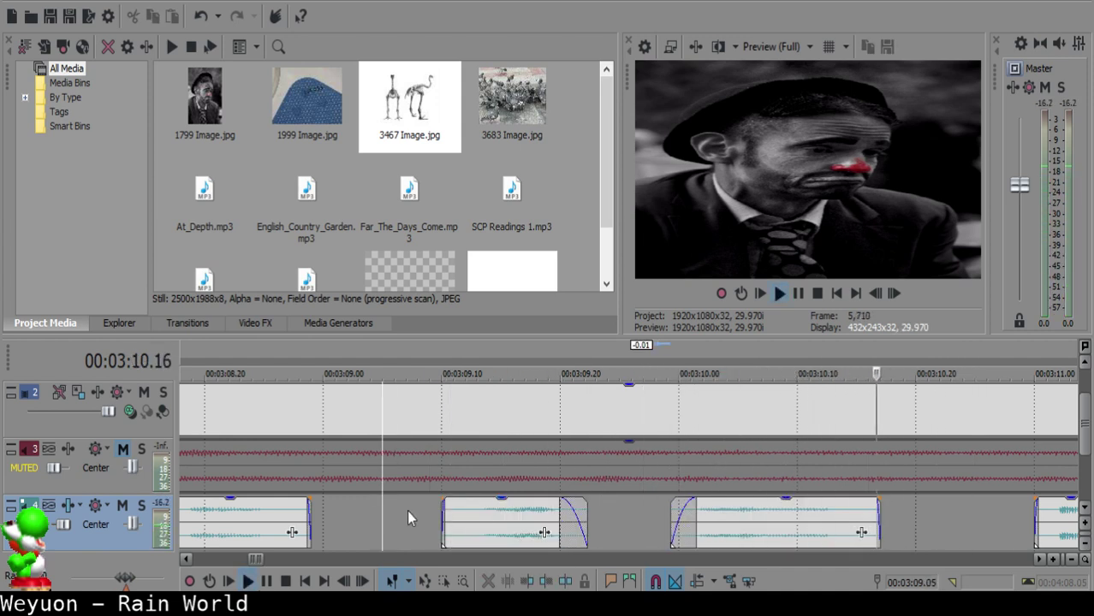
# - Move the faded-in phrase slightly earlier to start at 00:03:09.29 and play from the end of the long phrase before the pause
pyautogui.click(667, 517)
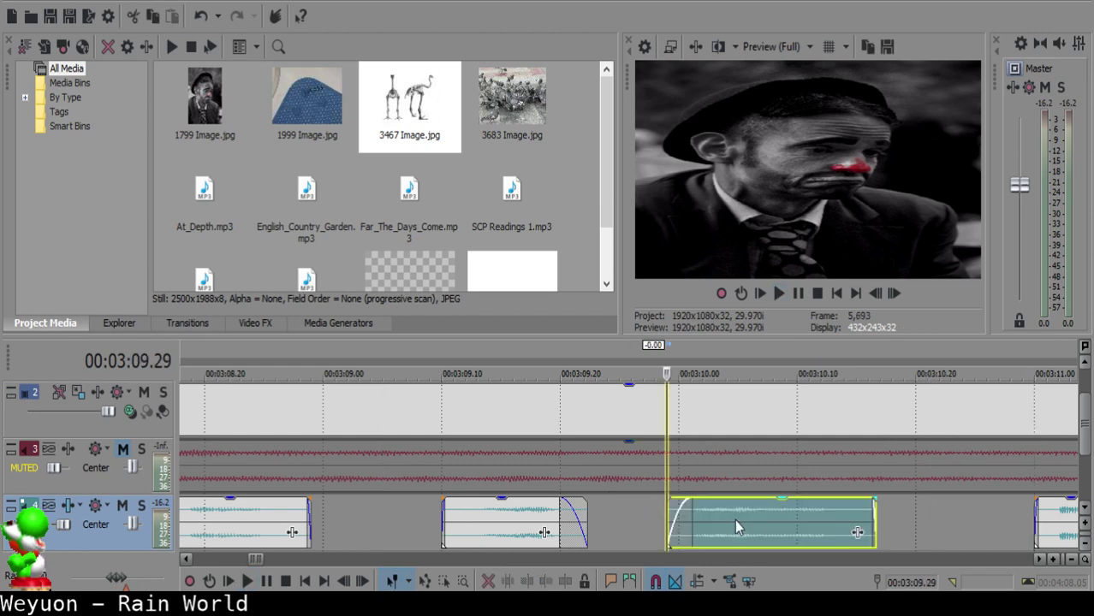
pyautogui.click(268, 535)
pyautogui.press('space')
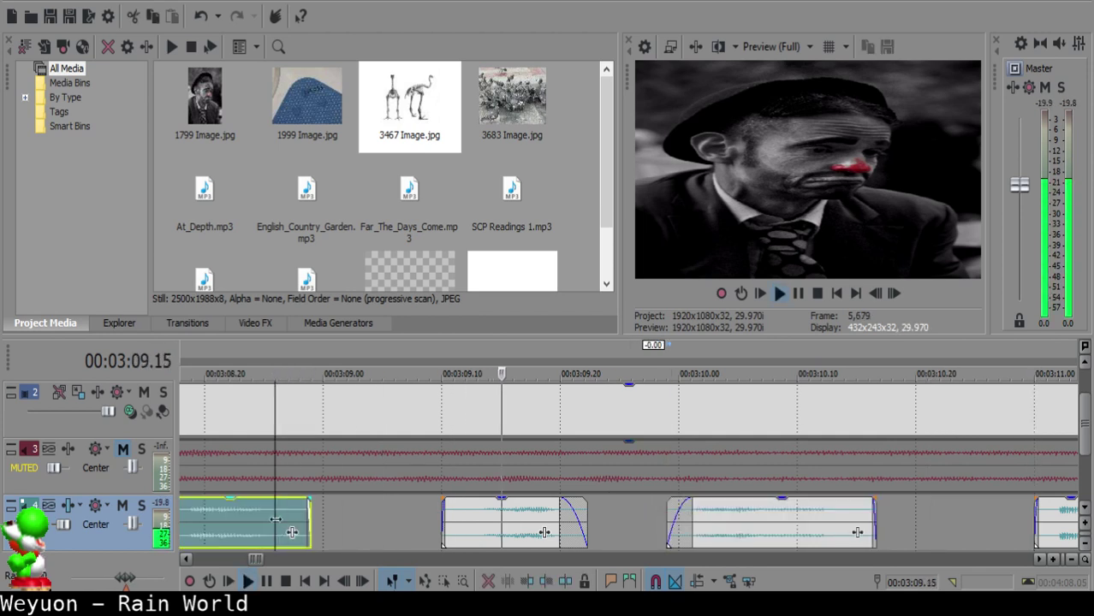
# - Extend the start of the short phrase at 00:03:09.10 by 1 frame to about 00:03:09.09 and play its beginning
pyautogui.moveTo(444, 509); pyautogui.dragTo(433, 508)
pyautogui.click(401, 501)
pyautogui.press('space')
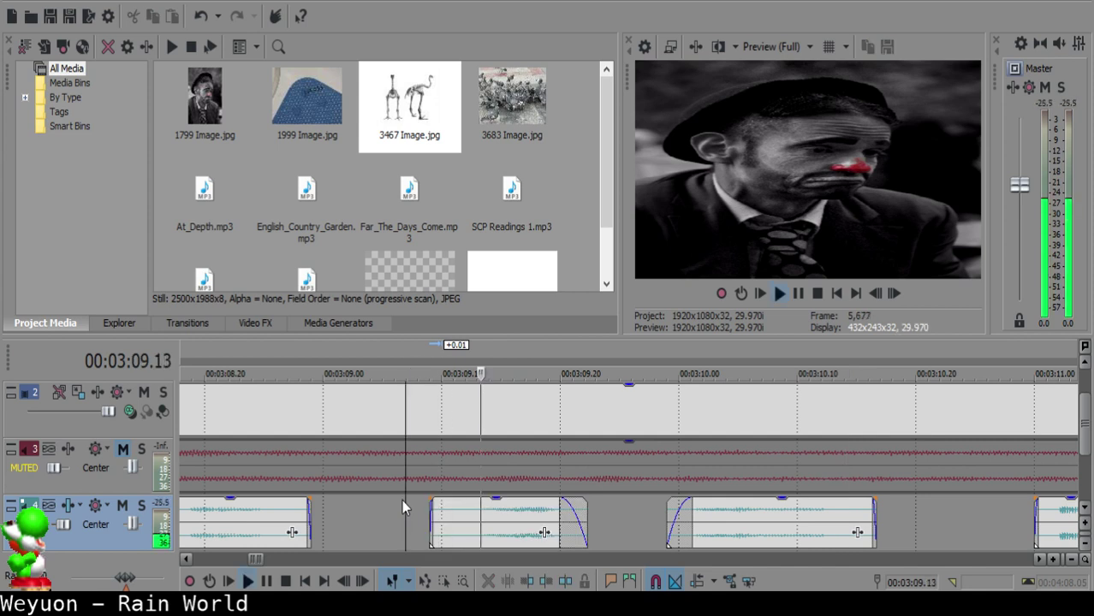
pyautogui.press('Return')
pyautogui.click(431, 508)
pyautogui.press('space')
pyautogui.click(436, 509)
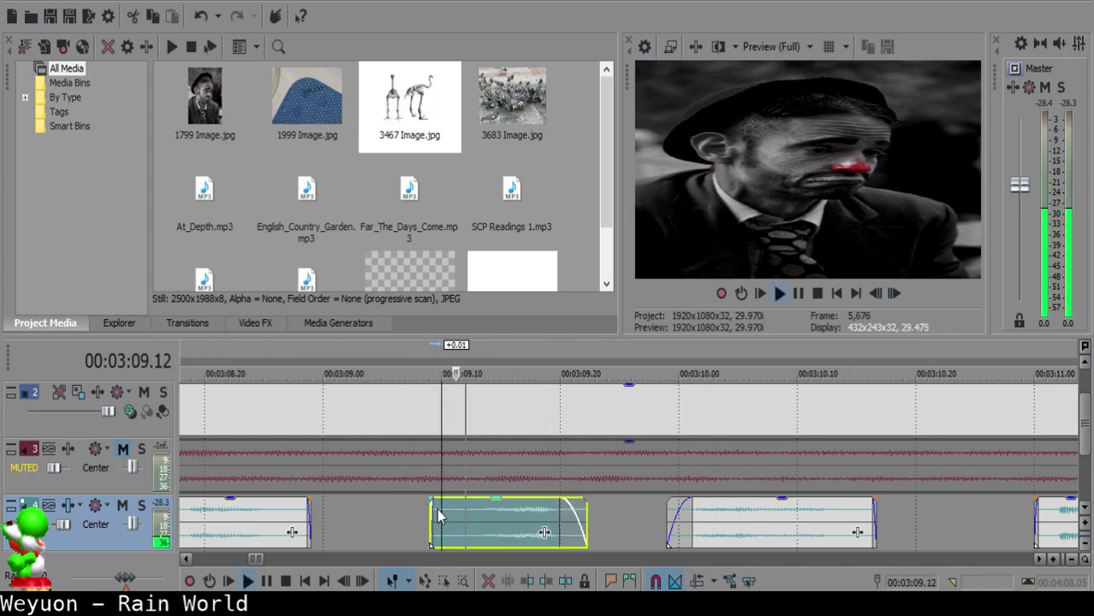
pyautogui.press('Return')
# - Extend both the start and the end of the short phrase by about half a frame each and play it
pyautogui.moveTo(431, 507); pyautogui.dragTo(427, 507)
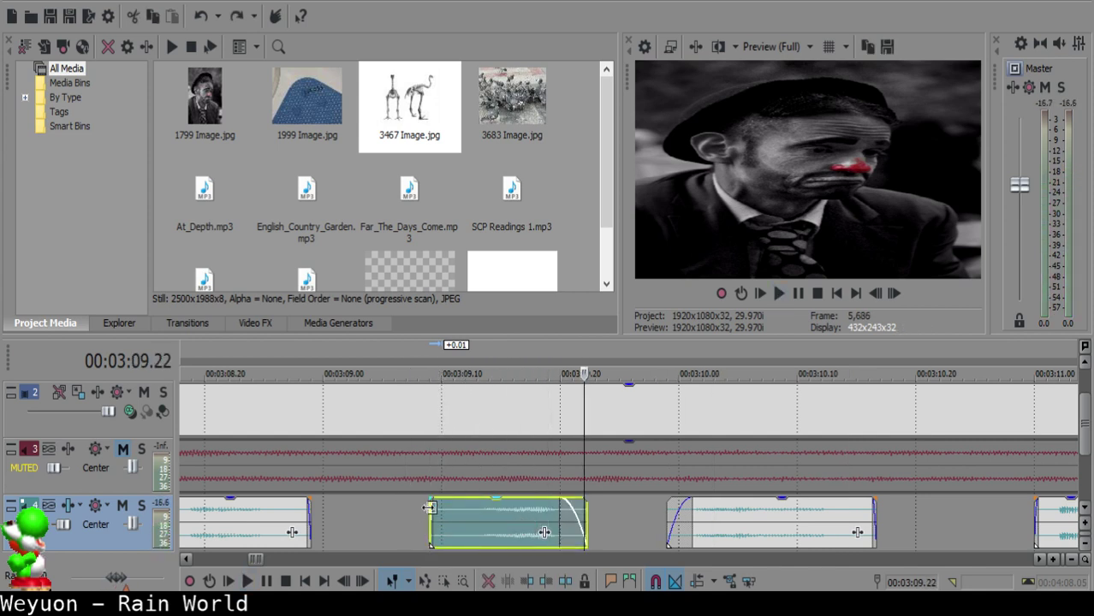
pyautogui.click(329, 506)
pyautogui.press('space')
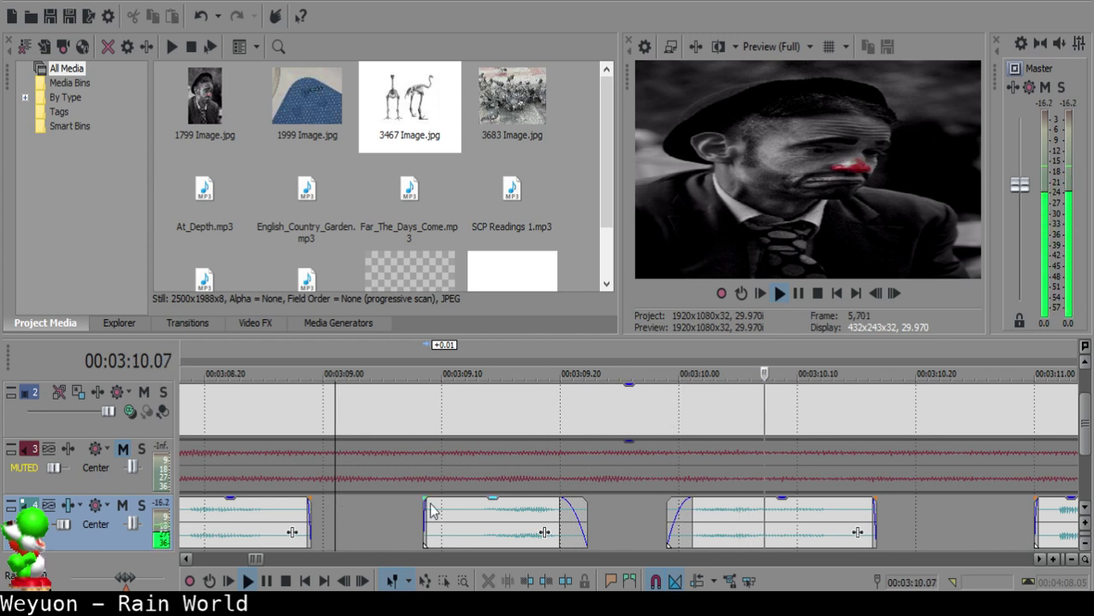
pyautogui.moveTo(591, 520); pyautogui.dragTo(594, 519)
pyautogui.click(381, 511)
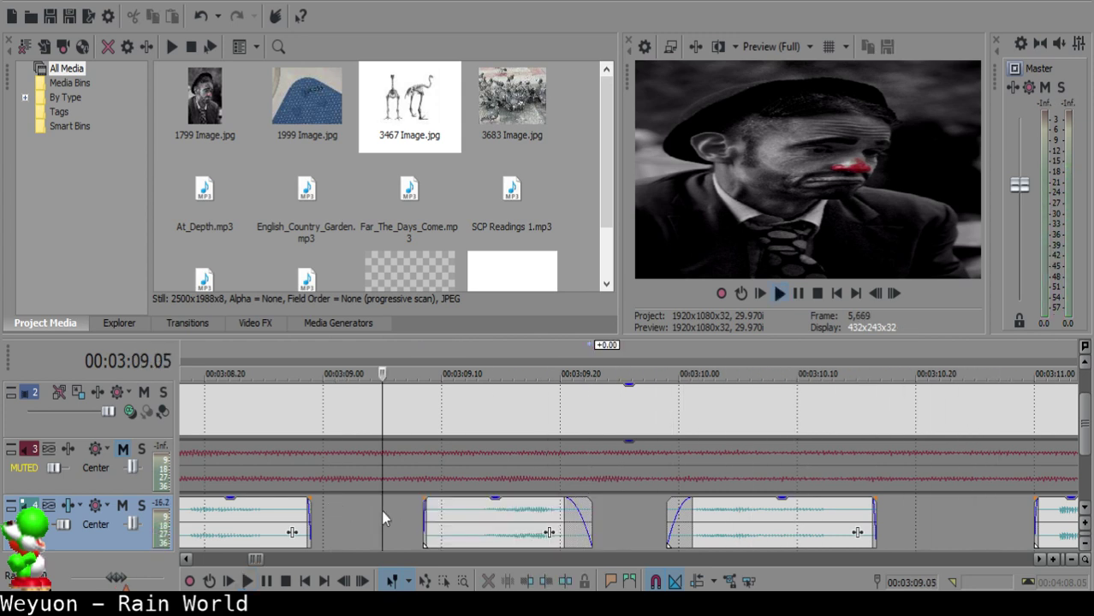
pyautogui.press('space')
pyautogui.scroll(-3, 782, 501)
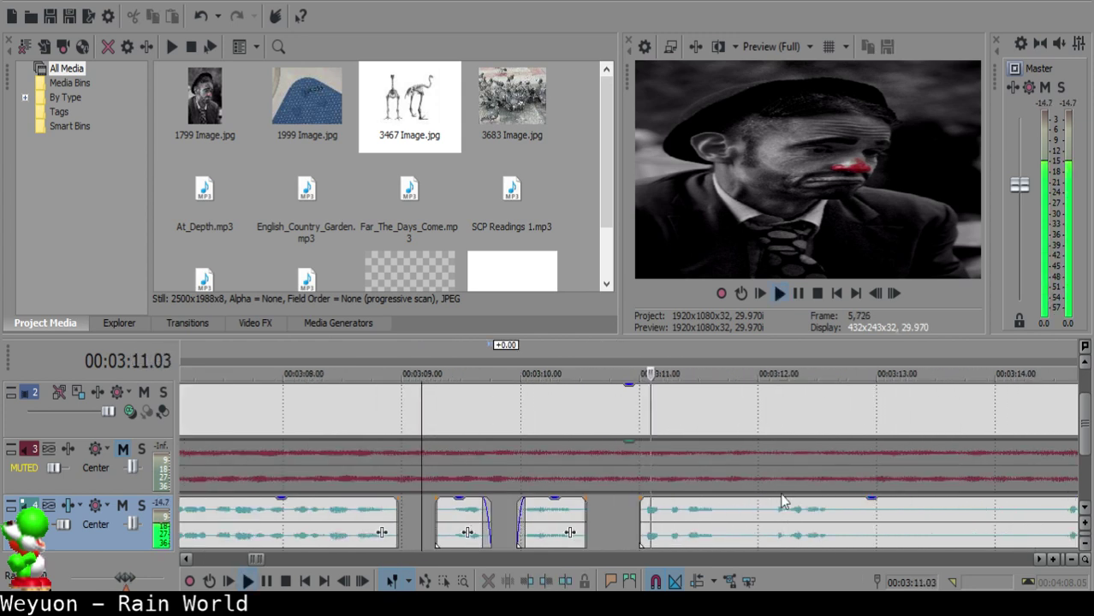
pyautogui.press('Return')
# - Move the remaining narration 4 frames later to start at 00:03:11.04 and play from the preceding phrase
pyautogui.moveTo(653, 512); pyautogui.dragTo(679, 508)
pyautogui.click(534, 512)
pyautogui.press('space')
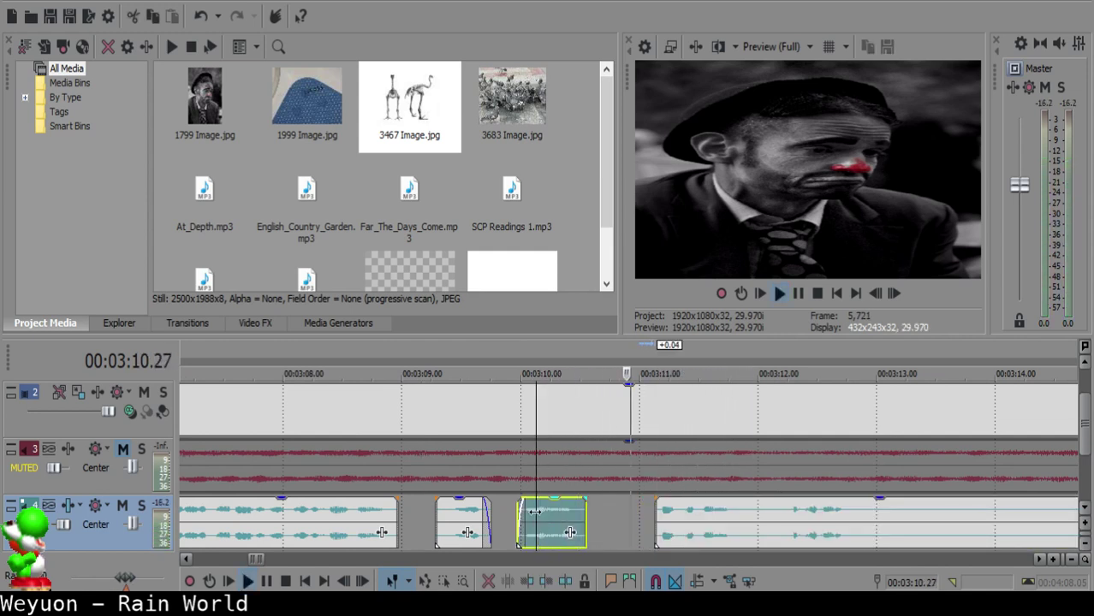
pyautogui.press('Return')
# - Add a fade-out of about 4 frames to the end of the phrase starting at 00:03:09.29 and play it
pyautogui.click(578, 515)
pyautogui.press('space')
pyautogui.press('Return')
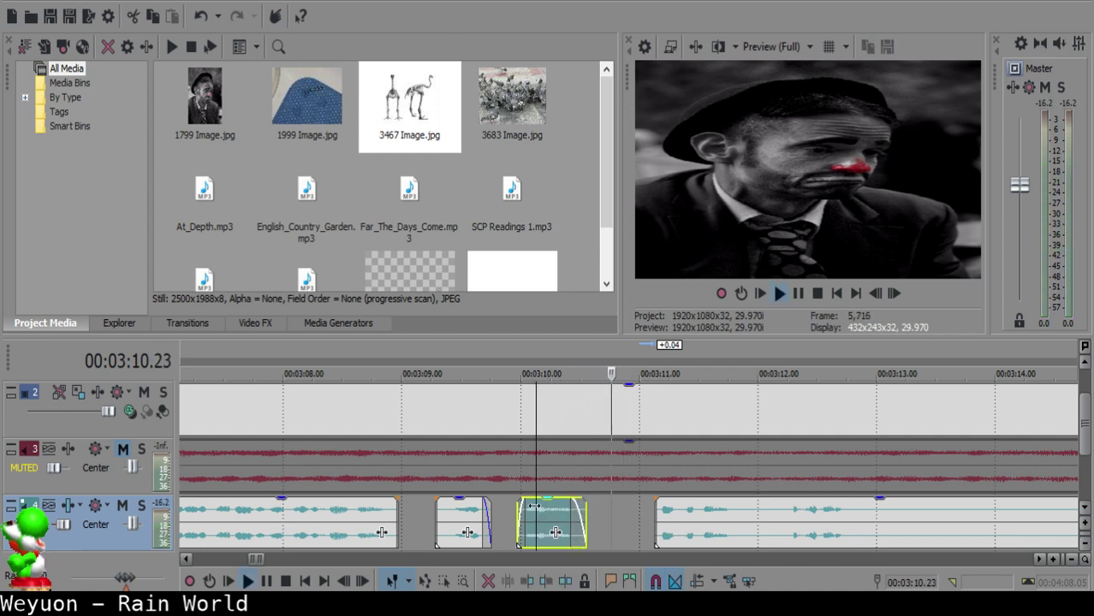
# - Move the remaining narration 3 more frames later to start at 00:03:11.07 and play across the pause
pyautogui.click(664, 516)
pyautogui.click(512, 514)
pyautogui.press('space')
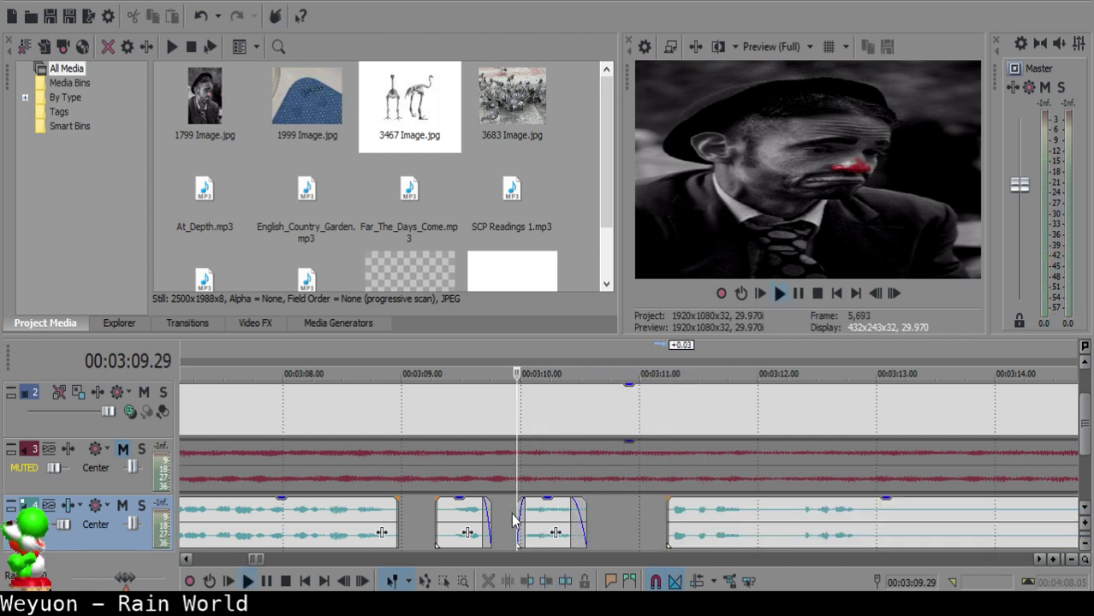
pyautogui.press('Return')
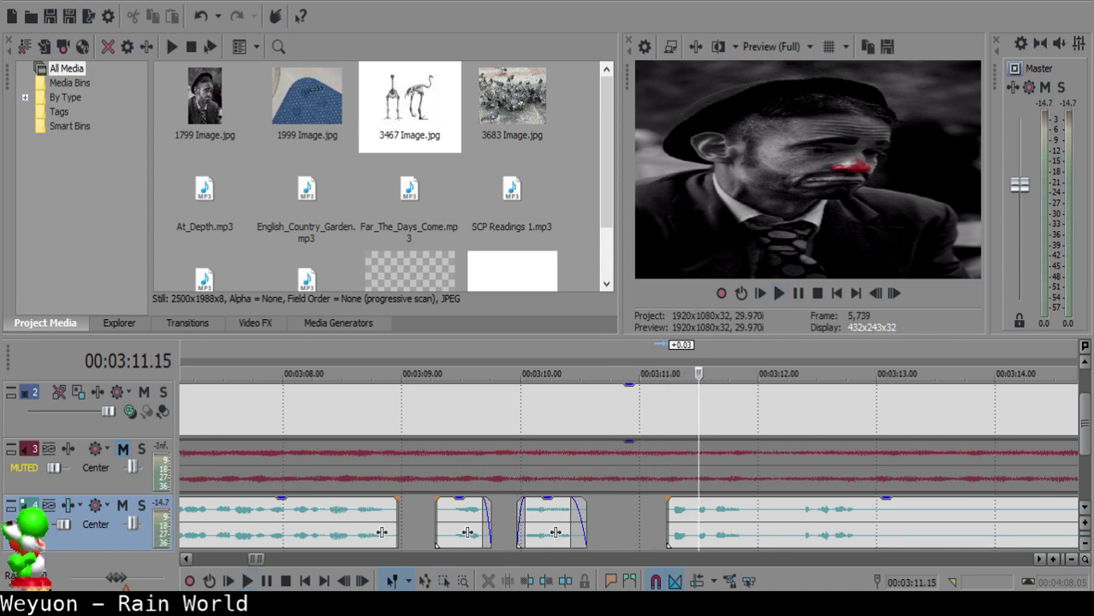
# - Play the remaining narration to find where its first phrase ends and split it at 00:03:11.29
pyautogui.click(718, 519)
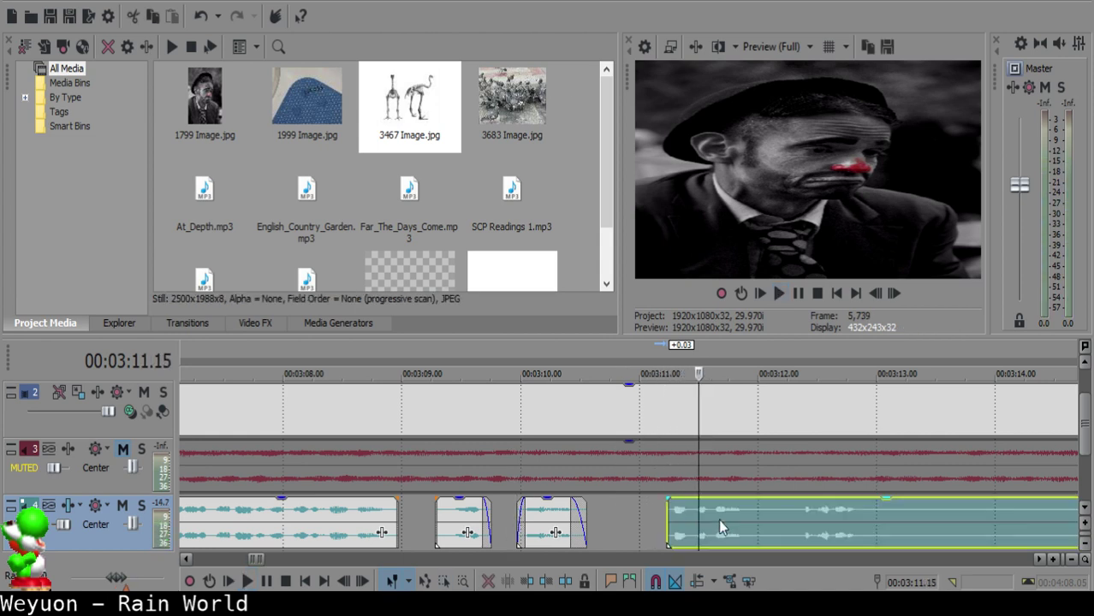
pyautogui.press('space')
pyautogui.click(756, 518)
pyautogui.press('space')
pyautogui.press('space')
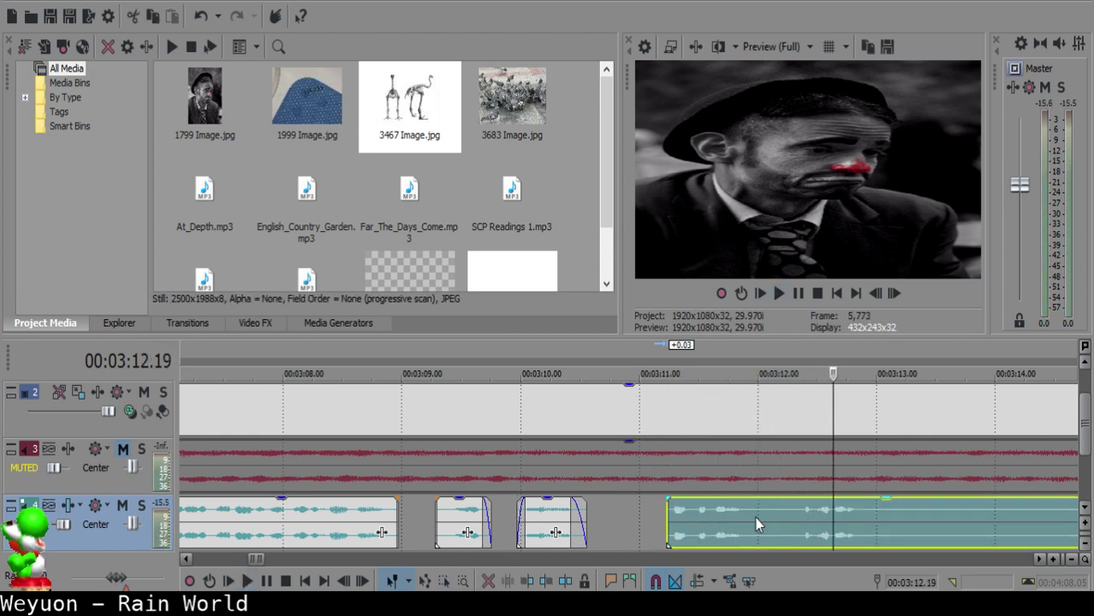
pyautogui.scroll(-3, 755, 520)
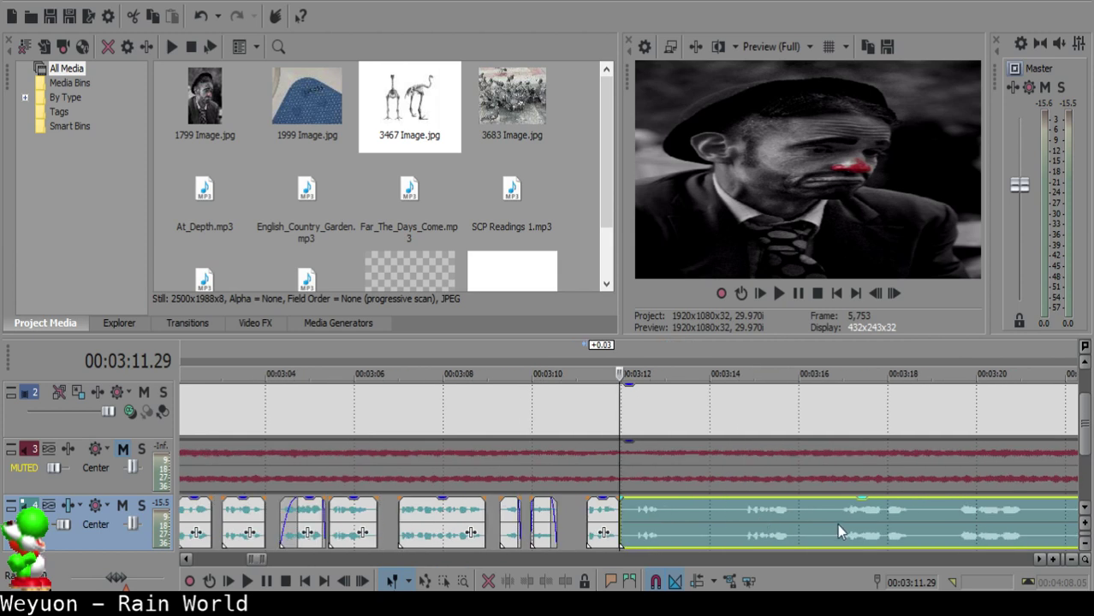
# - Split the narration at 00:03:14.22 and delete the unwanted section between the two cuts
pyautogui.click(739, 509)
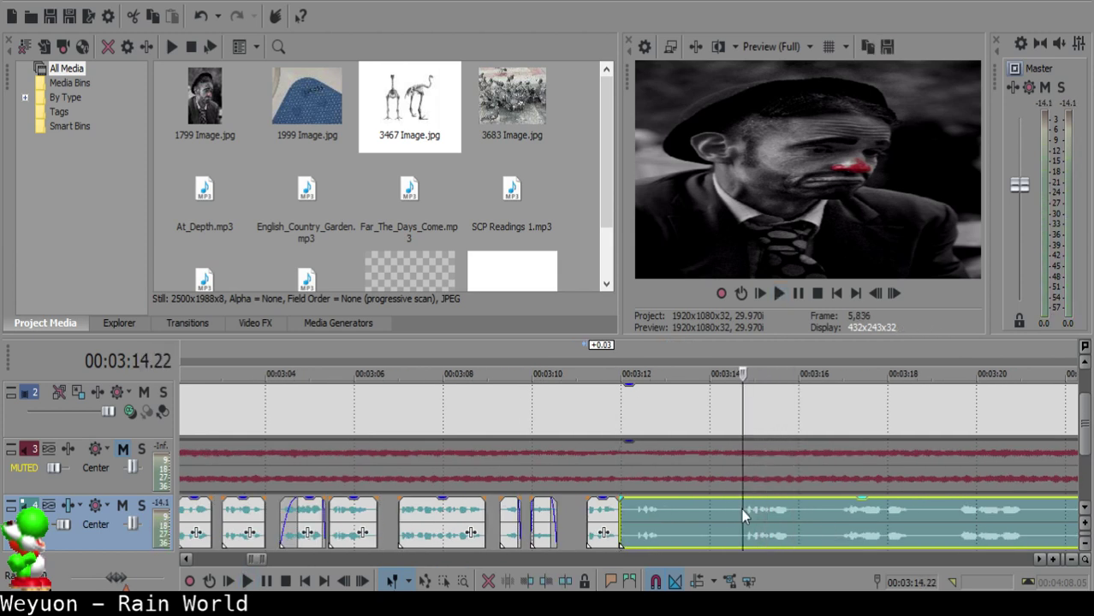
pyautogui.press('s')
pyautogui.click(629, 514)
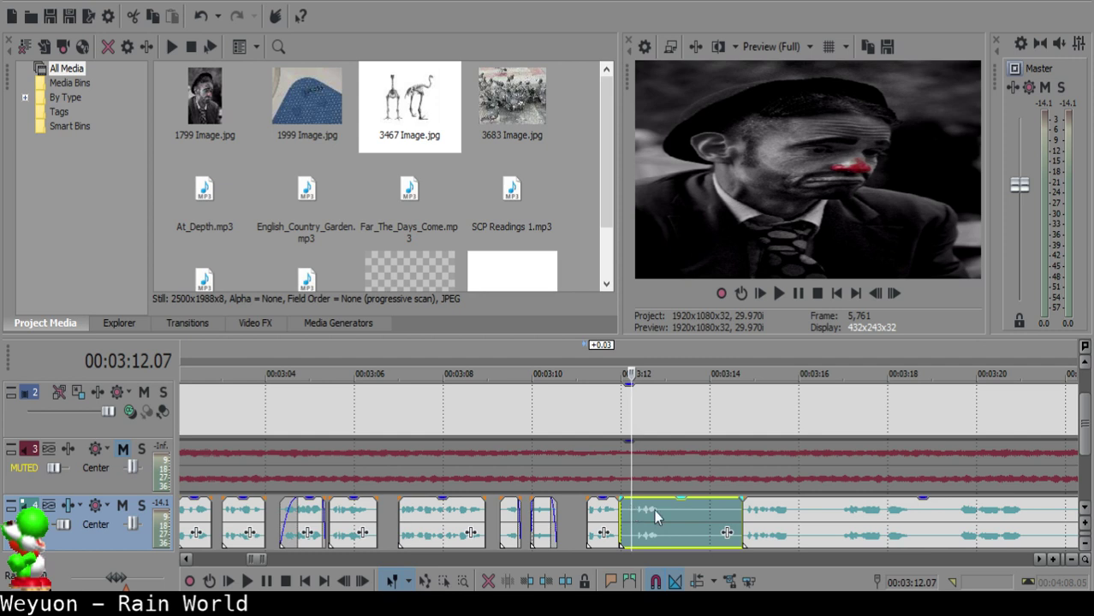
pyautogui.press('Delete')
# - Move the remaining narration earlier to start at about 00:03:12.08 and play from the preceding phrase across the pause
pyautogui.click(604, 513)
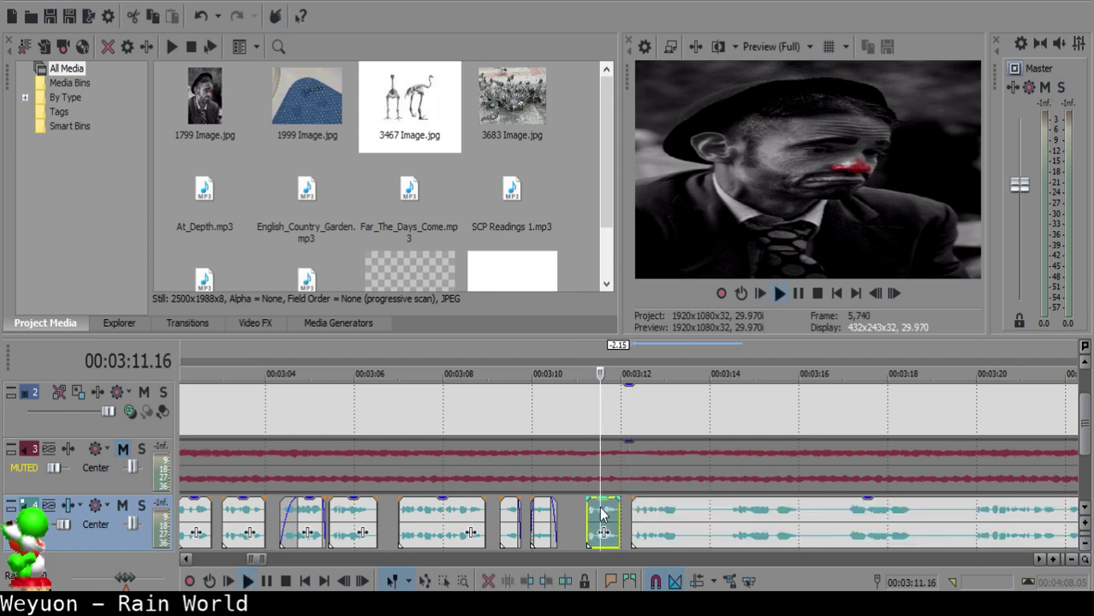
pyautogui.press('space')
pyautogui.scroll(5, 688, 525)
pyautogui.moveTo(680, 518); pyautogui.dragTo(695, 517)
pyautogui.click(396, 525)
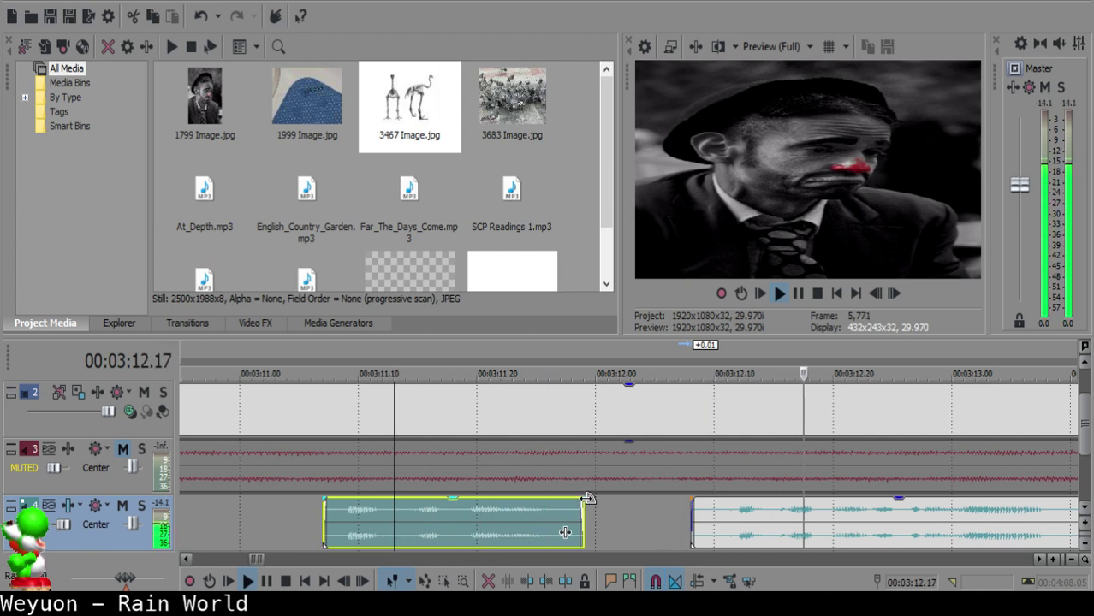
# - Split the narration at 00:03:13.14 and trim the start of the following part by 24 frames to 00:03:14.08
pyautogui.scroll(-3, 616, 511)
pyautogui.scroll(1, 646, 513)
pyautogui.click(630, 511)
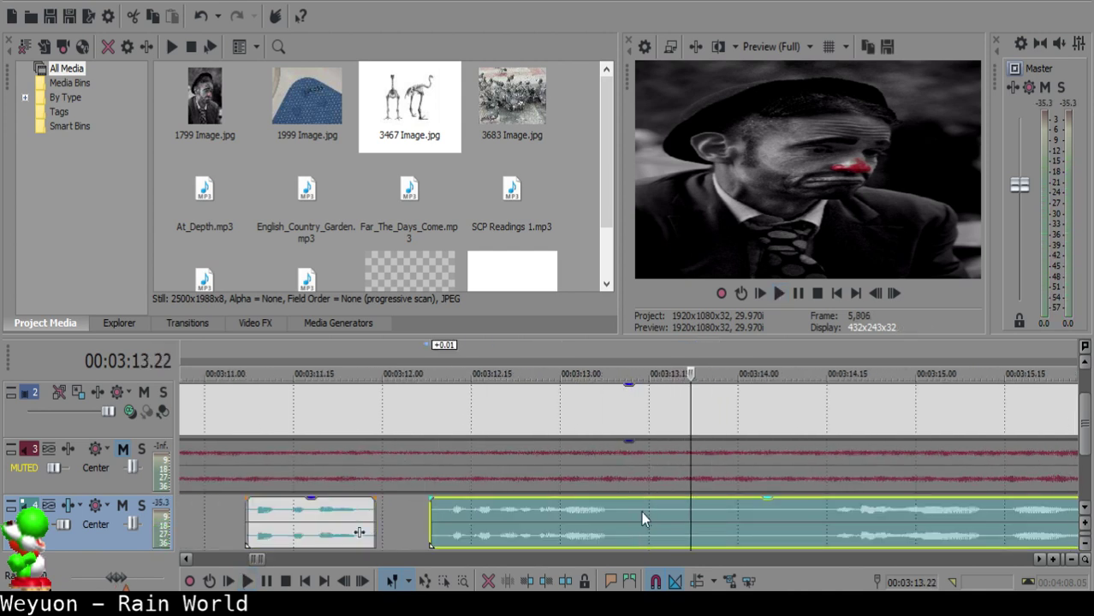
pyautogui.click(644, 514)
pyautogui.press('s')
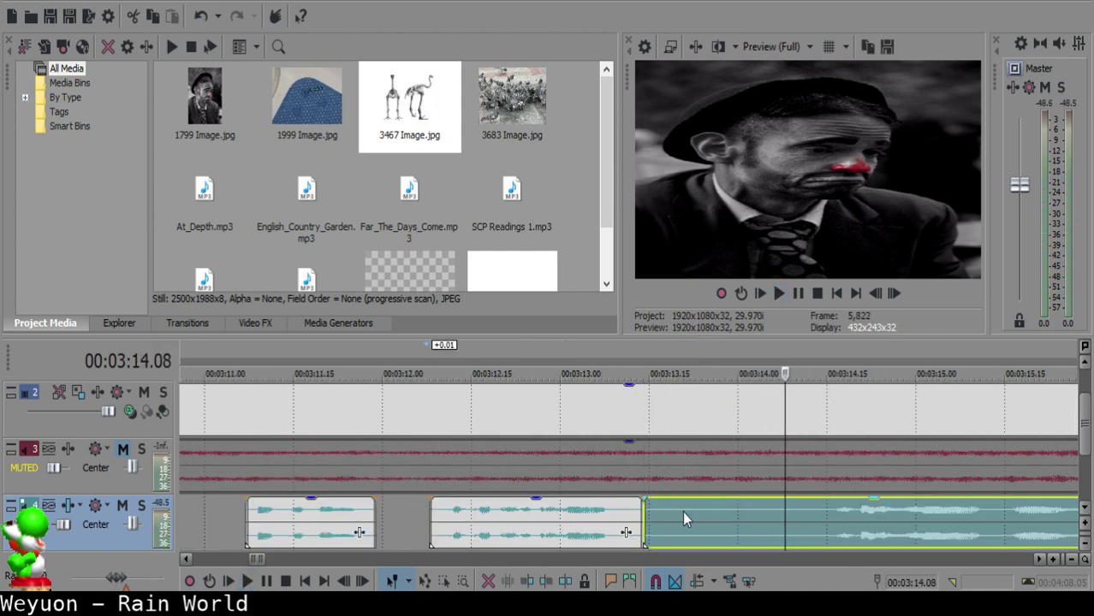
pyautogui.moveTo(682, 511); pyautogui.dragTo(825, 511)
# - Play the end of the phrase ending at 00:03:13.14 and add a fade-out of about 3 frames to it
pyautogui.click(611, 514)
pyautogui.press('space')
pyautogui.click(629, 511)
pyautogui.press('space')
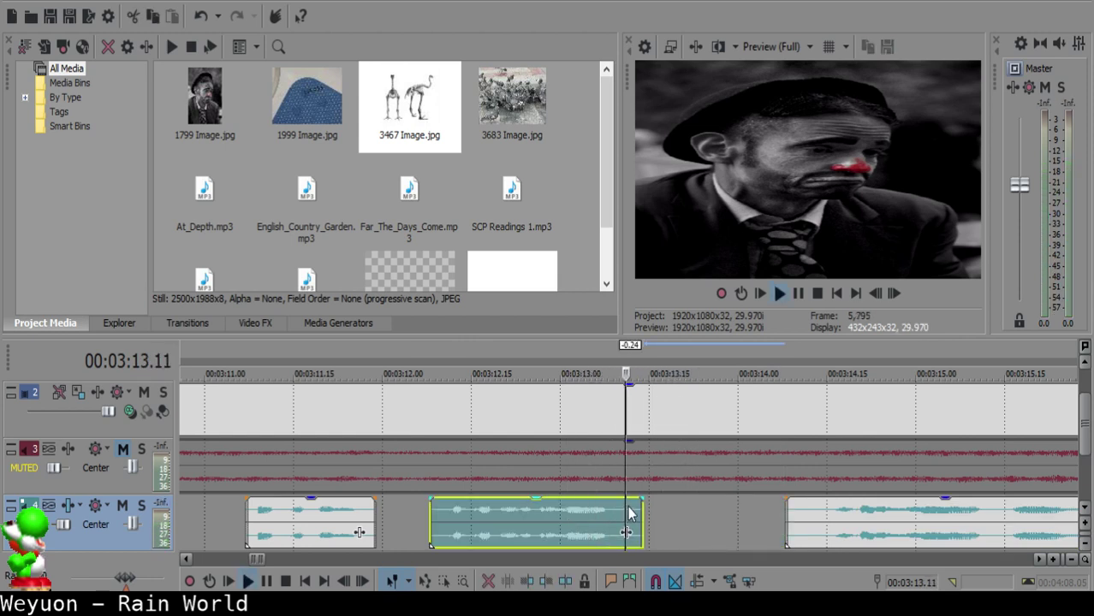
pyautogui.press('space')
pyautogui.click(638, 509)
pyautogui.press('space')
pyautogui.press('space')
pyautogui.click(644, 499)
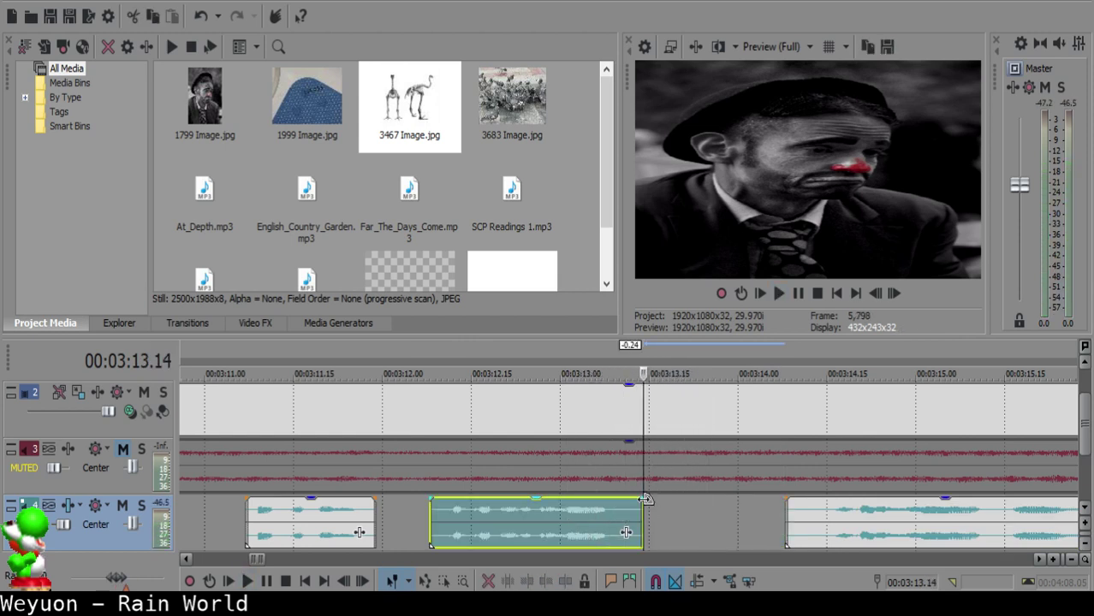
pyautogui.click(585, 516)
# - Play the remaining narration, split it at about 00:03:17.03, and delete the unwanted section before the cut
pyautogui.click(841, 513)
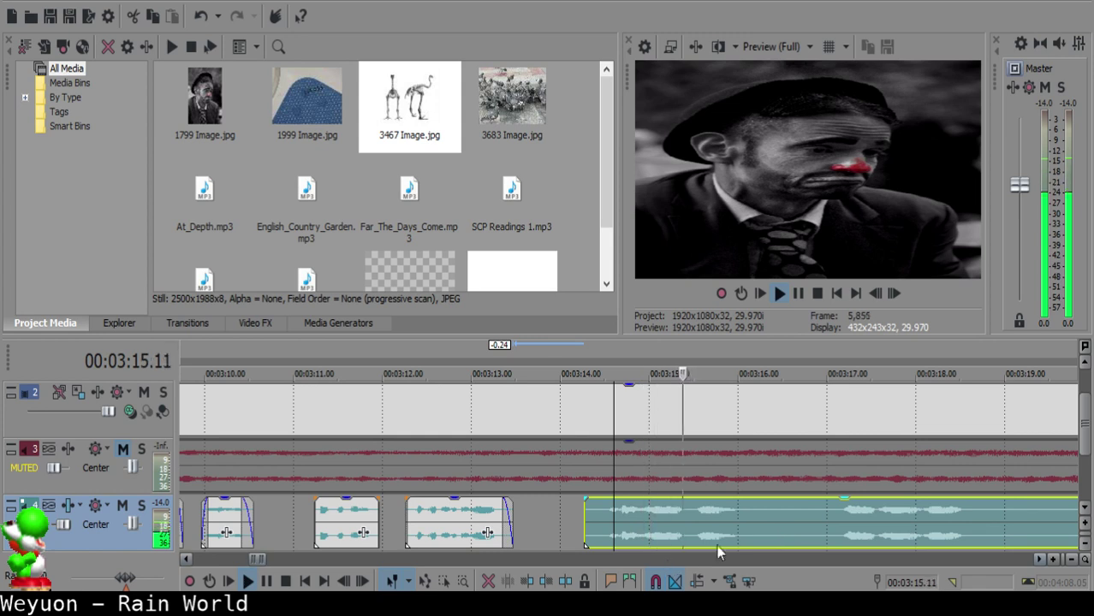
pyautogui.scroll(-2, 847, 513)
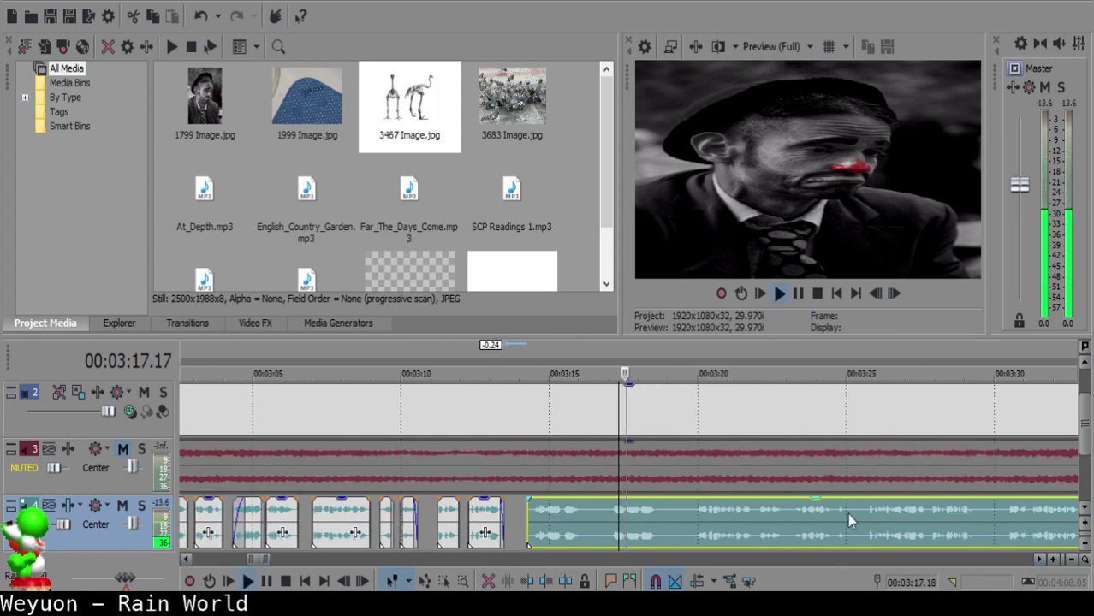
pyautogui.click(574, 506)
pyautogui.press('space')
pyautogui.press('space')
pyautogui.press('space')
pyautogui.press('s')
pyautogui.click(417, 518)
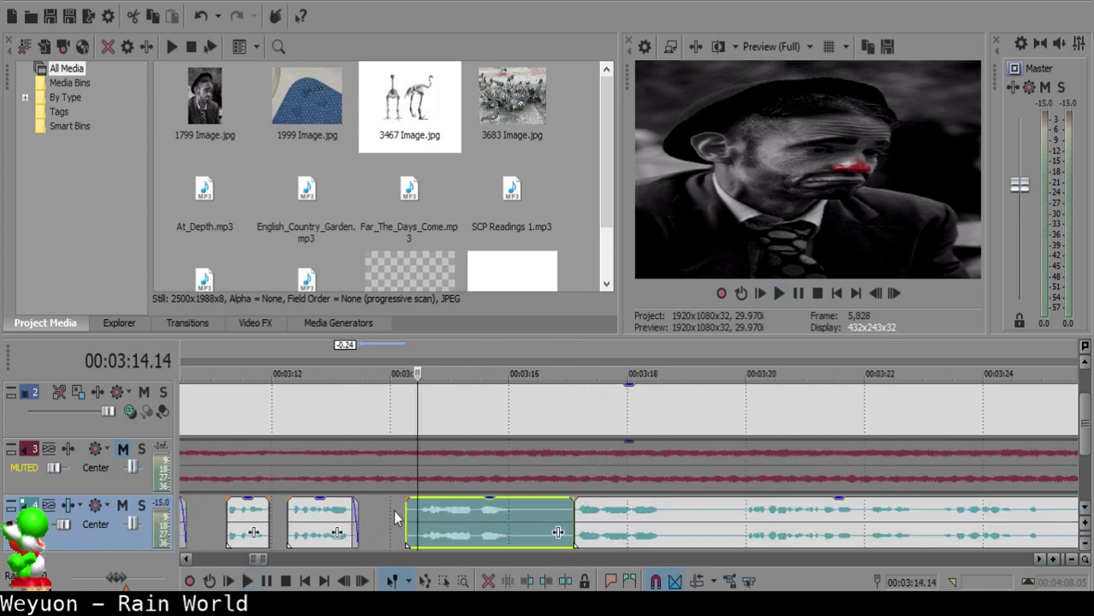
pyautogui.press('Delete')
# - Move the remaining narration 3 seconds 5 frames earlier to start at 00:03:13.28 and play from the preceding phrase
pyautogui.click(386, 502)
pyautogui.moveTo(610, 524); pyautogui.dragTo(426, 514)
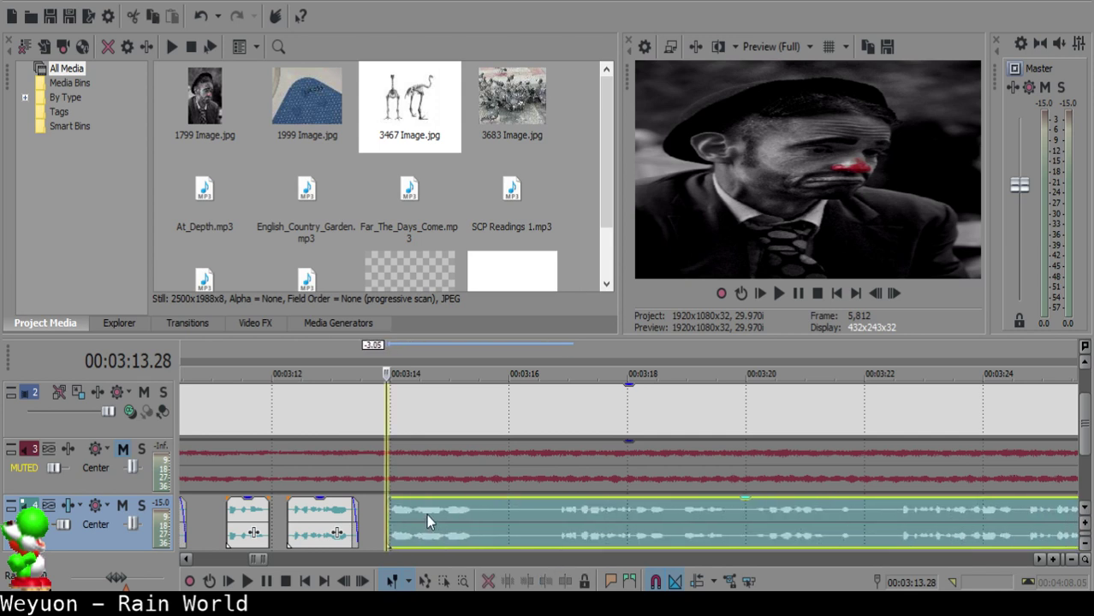
pyautogui.scroll(3, 445, 513)
pyautogui.click(456, 521)
pyautogui.press('space')
pyautogui.scroll(1, 652, 491)
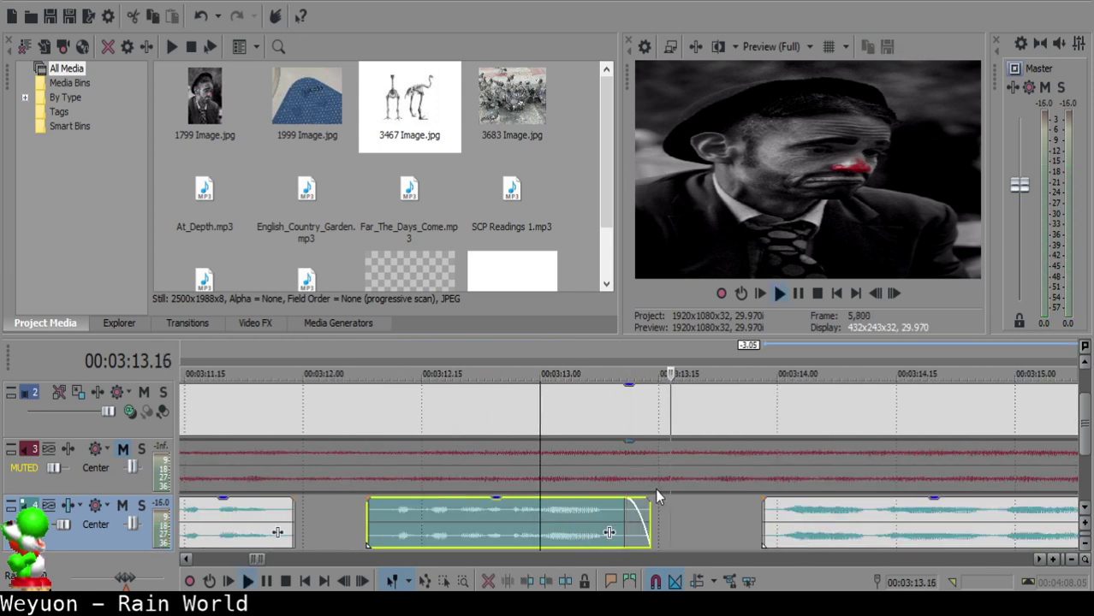
pyautogui.scroll(1, 655, 490)
pyautogui.press('space')
# - Move the remaining narration 2 frames earlier to start at 00:03:13.26 and play from the preceding phrase
pyautogui.click(731, 524)
pyautogui.moveTo(832, 532); pyautogui.dragTo(798, 519)
pyautogui.scroll(-2, 798, 520)
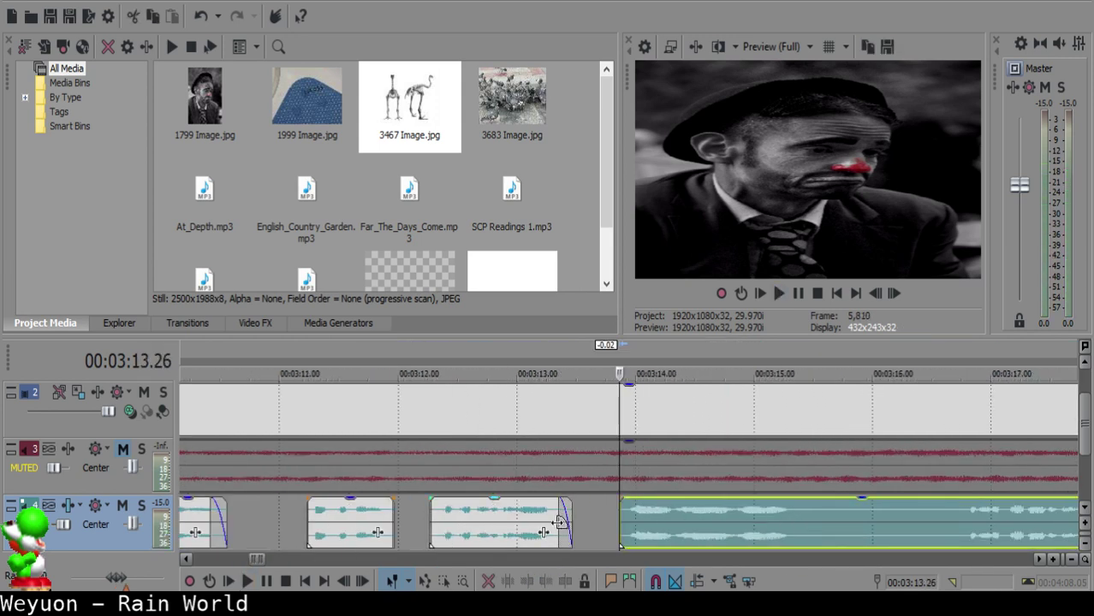
pyautogui.click(466, 522)
pyautogui.press('space')
pyautogui.scroll(-3, 667, 520)
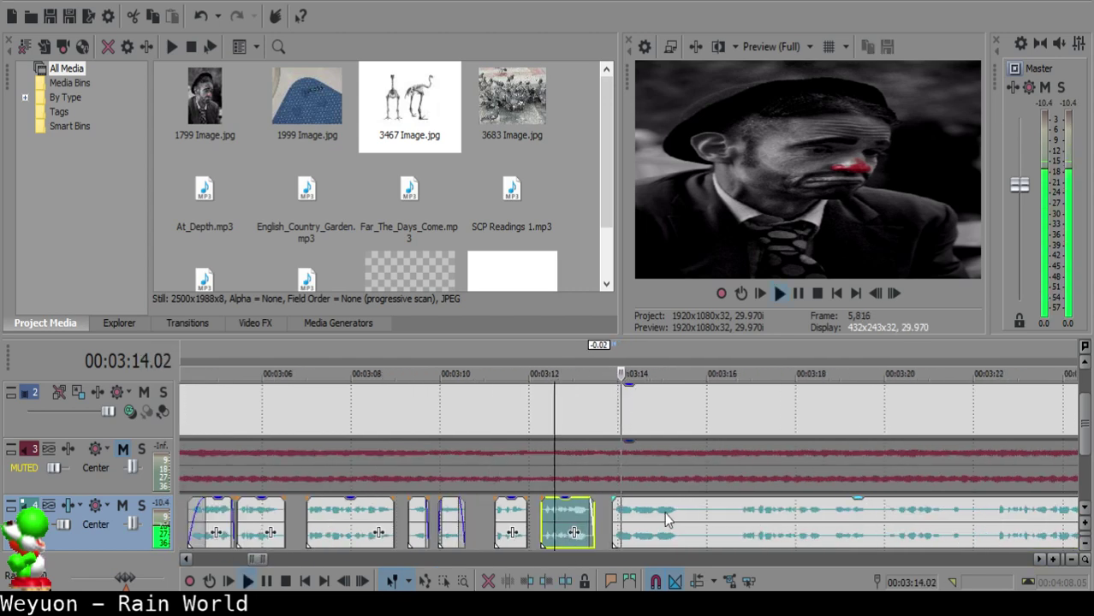
# - Play the start of the remaining narration at 00:03:13.26 to check how it begins after the pause
pyautogui.scroll(3, 666, 519)
pyautogui.click(423, 508)
pyautogui.press('space')
pyautogui.scroll(2, 653, 519)
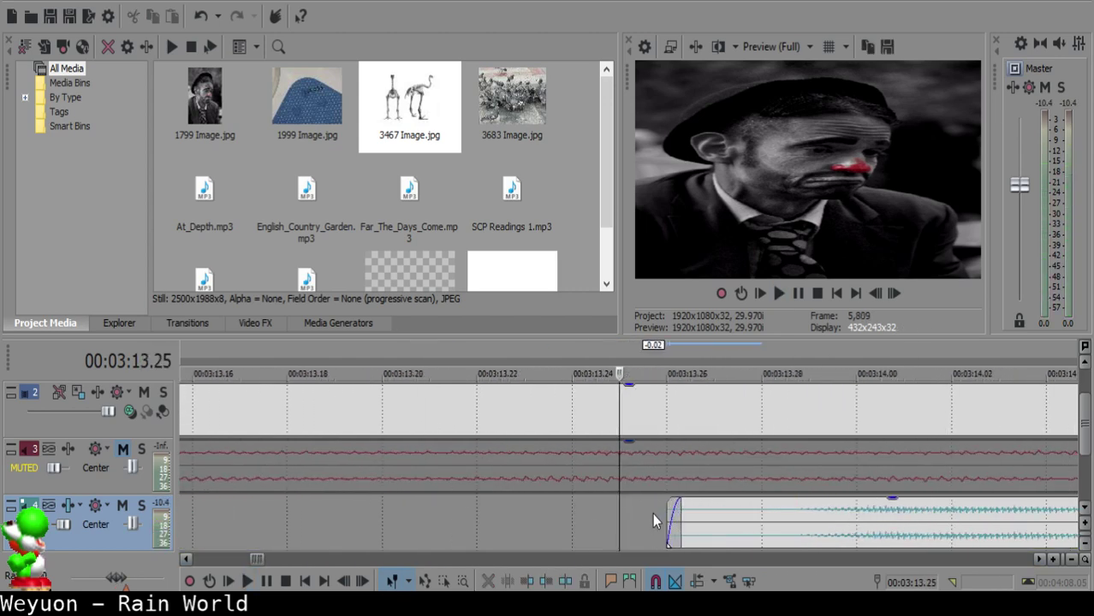
pyautogui.click(653, 514)
pyautogui.scroll(-5, 657, 510)
pyautogui.press('space')
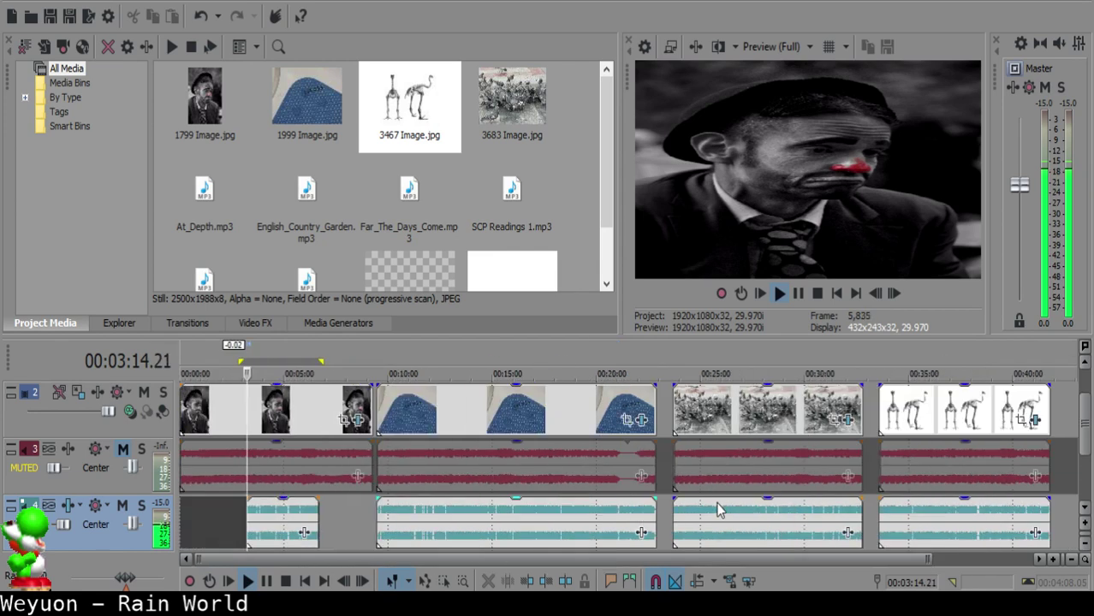
# - Play the narration on track 4 around 00:03:15.10 to locate where the phrase ends
pyautogui.scroll(5, 684, 514)
pyautogui.click(617, 510)
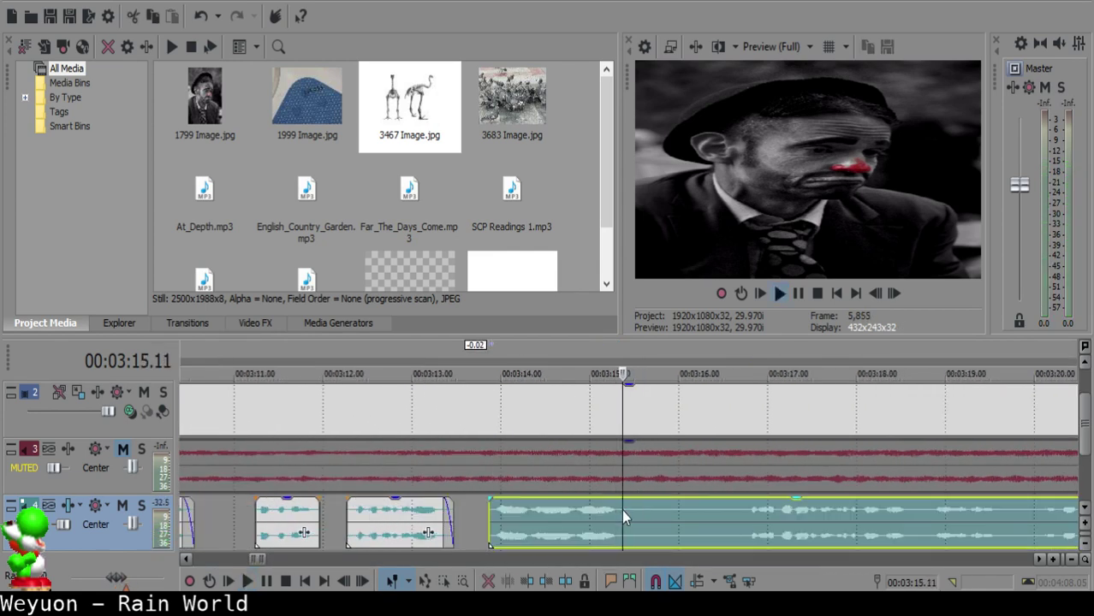
pyautogui.press('space')
pyautogui.press('space')
pyautogui.press('space')
pyautogui.click(618, 507)
pyautogui.press('space')
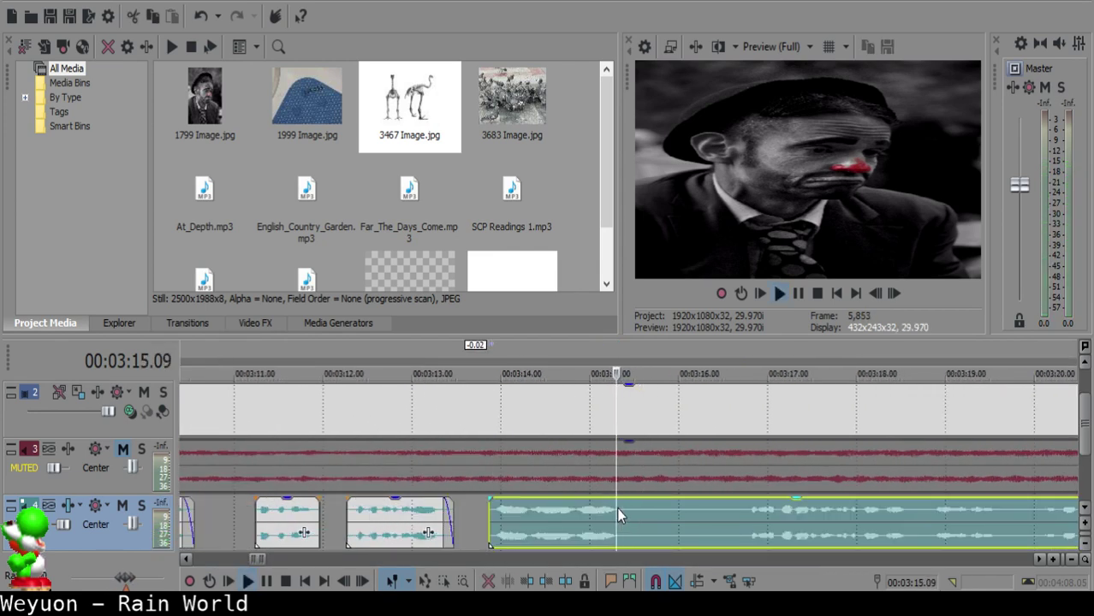
pyautogui.press('space')
pyautogui.click(619, 507)
pyautogui.press('space')
pyautogui.press('space')
# - Split the narration at about 00:03:15.10 and 00:03:15.15, and delete the short section between the cuts
pyautogui.click(619, 507)
pyautogui.press('s')
pyautogui.press('space')
pyautogui.press('space')
pyautogui.press('s')
pyautogui.click(622, 508)
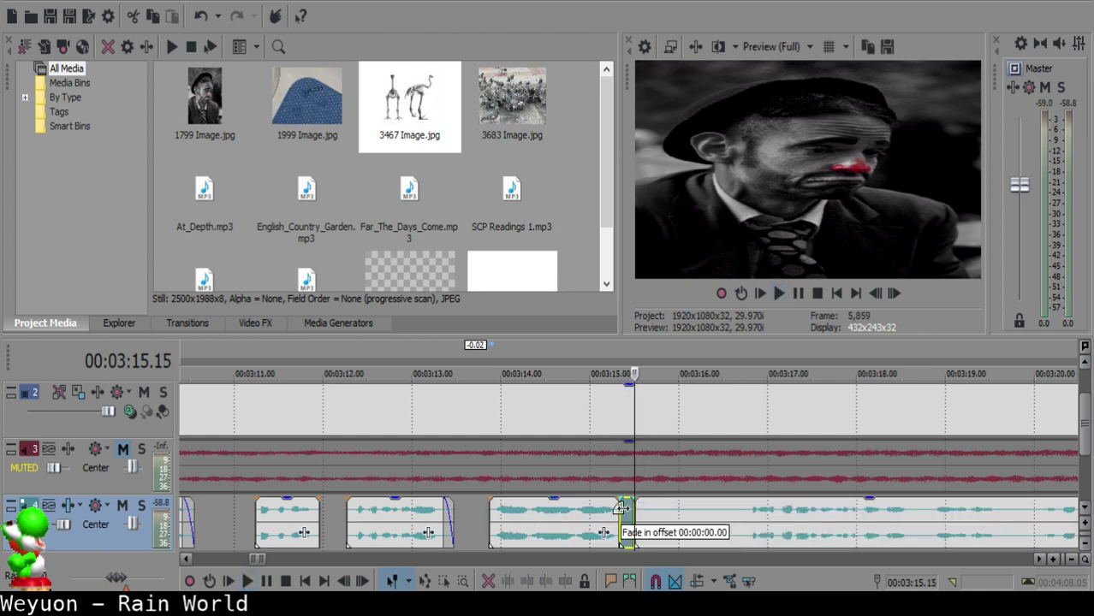
pyautogui.press('Delete')
# - Add a fade-out of about 2 frames to the phrase ending at 00:03:15.10 and play it back
pyautogui.click(555, 524)
pyautogui.press('space')
pyautogui.scroll(3, 557, 524)
pyautogui.press('space')
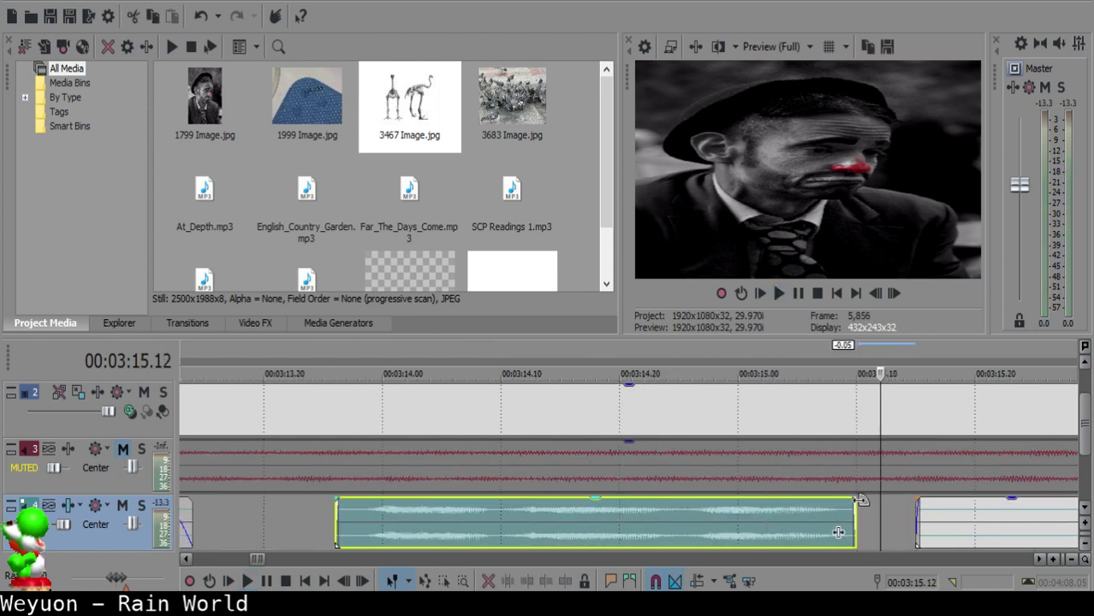
pyautogui.moveTo(857, 500); pyautogui.dragTo(843, 501)
pyautogui.click(560, 537)
pyautogui.press('space')
pyautogui.scroll(-1, 783, 529)
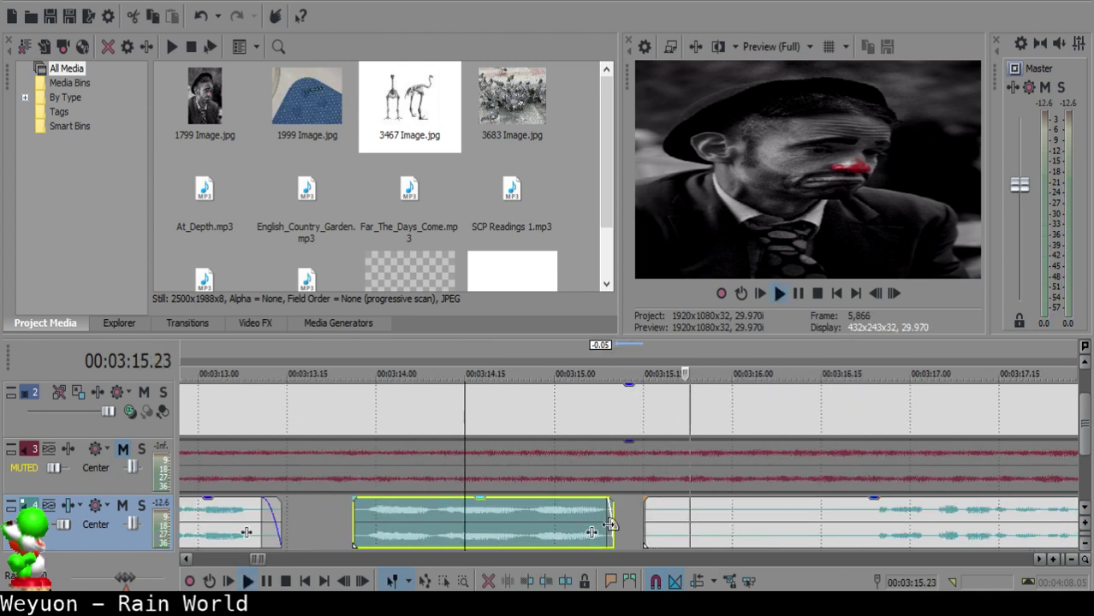
pyautogui.moveTo(609, 524); pyautogui.dragTo(606, 505)
pyautogui.click(494, 518)
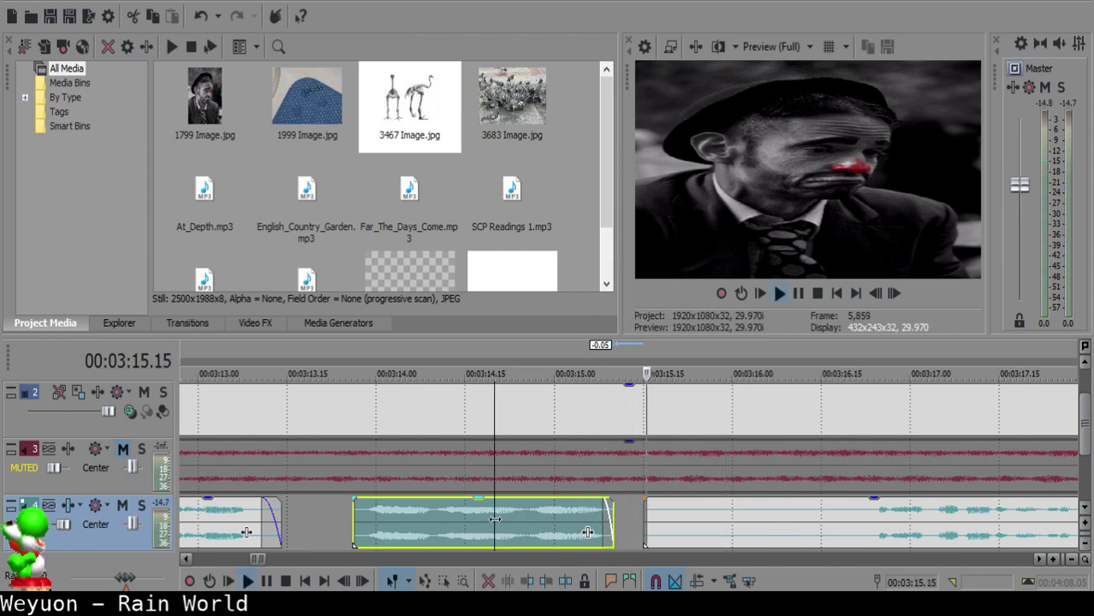
# - Play the remaining narration, split it at 00:03:16.21, and delete the section before the cut
pyautogui.scroll(-3, 841, 525)
pyautogui.click(686, 516)
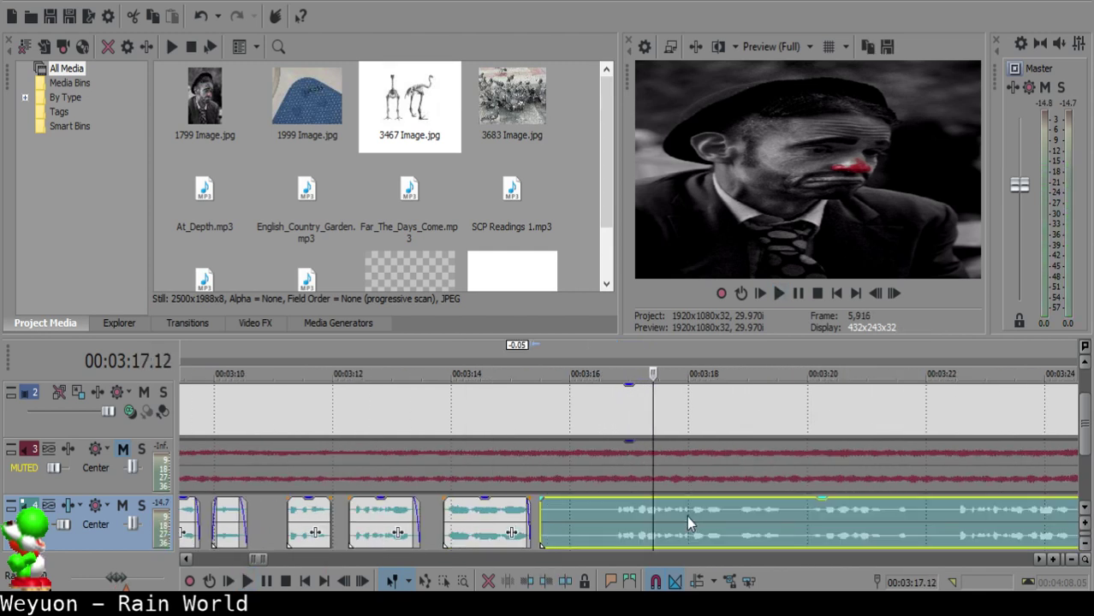
pyautogui.click(610, 507)
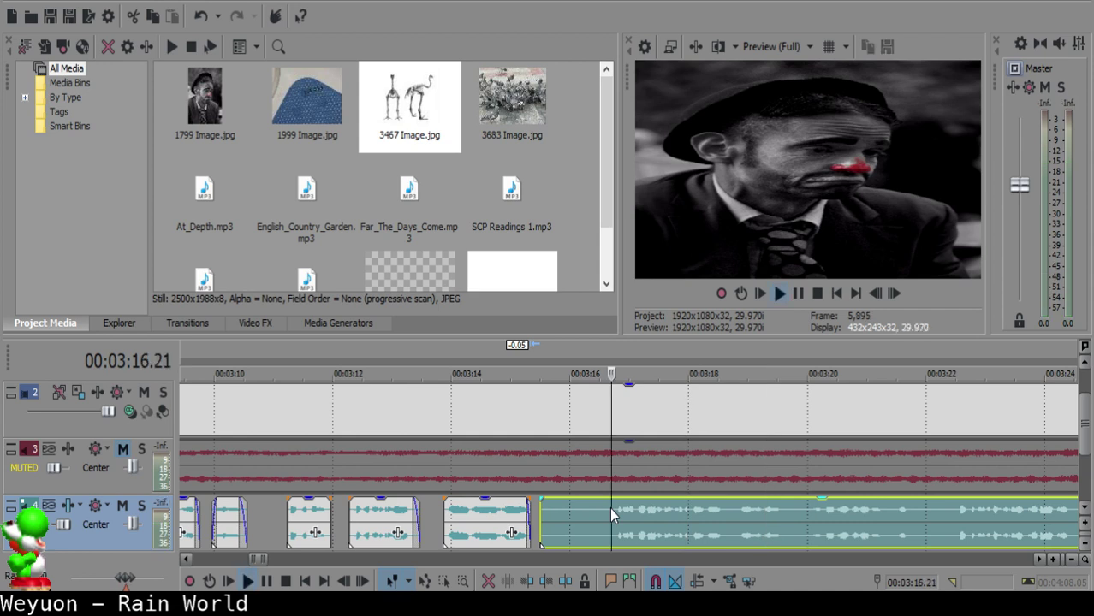
pyautogui.press('s')
pyautogui.click(562, 511)
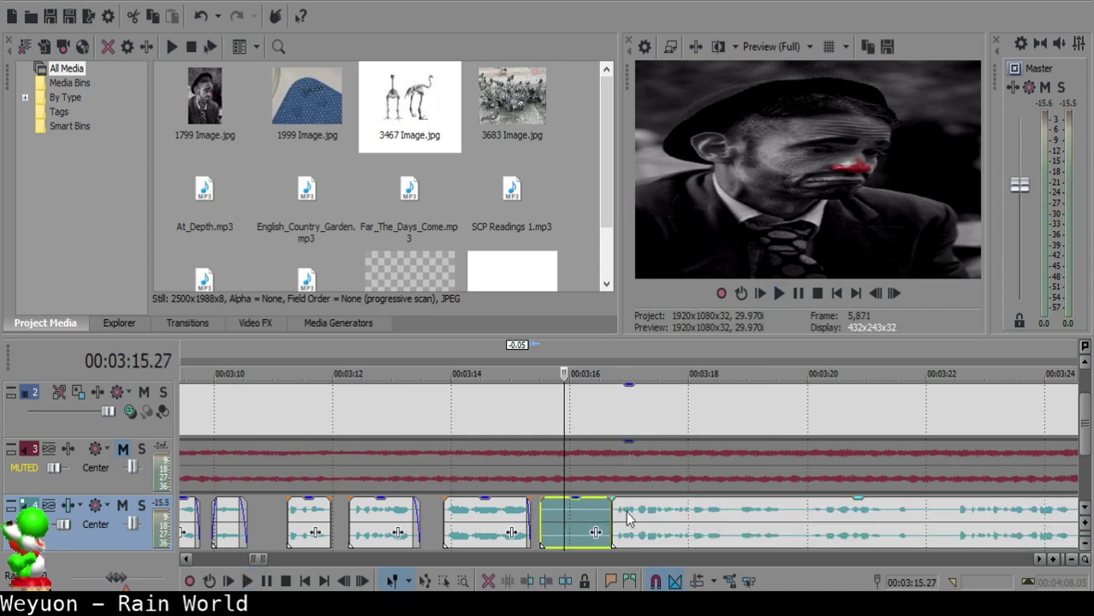
pyautogui.press('Delete')
# - Move the remaining narration 24 frames earlier to start at 00:03:15.27 and play from the preceding phrase
pyautogui.moveTo(630, 516); pyautogui.dragTo(595, 506)
pyautogui.click(501, 511)
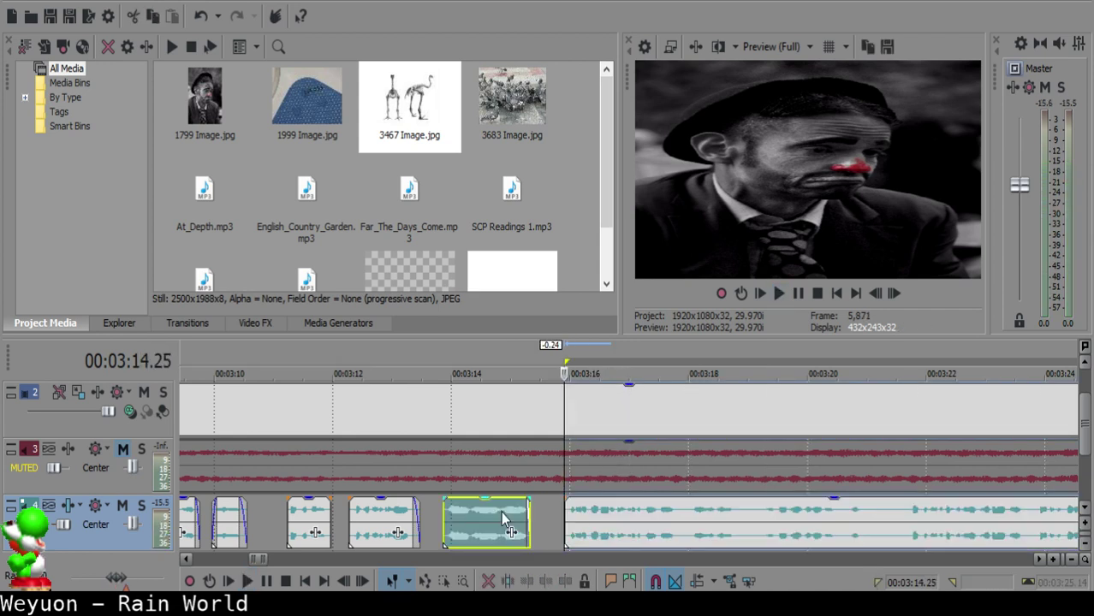
pyautogui.press('space')
pyautogui.scroll(5, 527, 532)
pyautogui.press('Return')
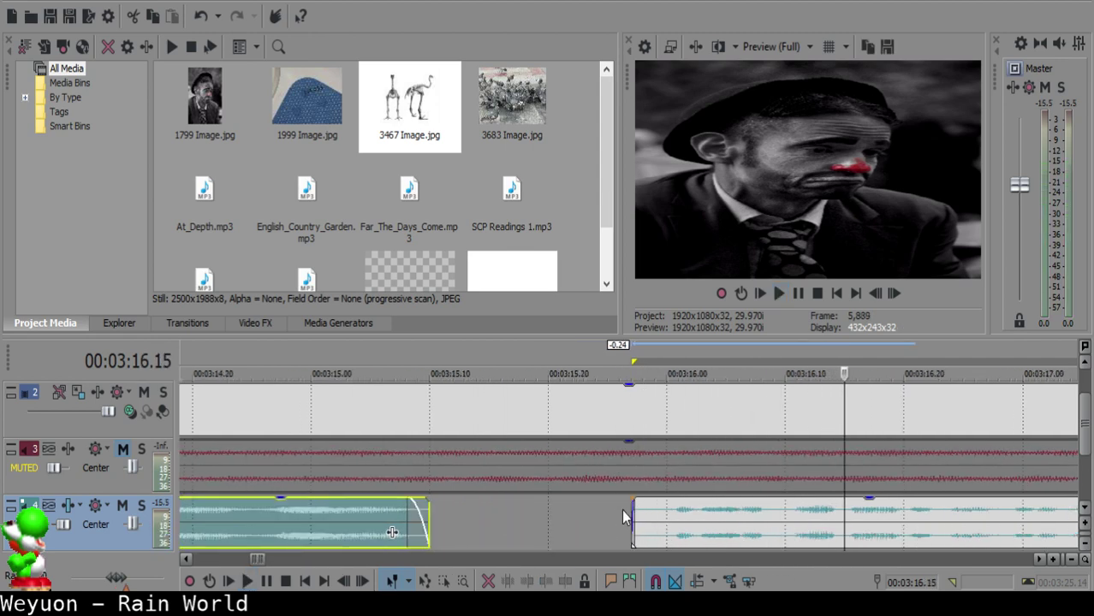
# - Fine-tune the remaining narration's position to start at about 00:03:15.26 and play from the preceding phrase
pyautogui.click(620, 517)
pyautogui.moveTo(690, 511); pyautogui.dragTo(673, 511)
pyautogui.scroll(-4, 692, 512)
pyautogui.click(505, 535)
pyautogui.press('space')
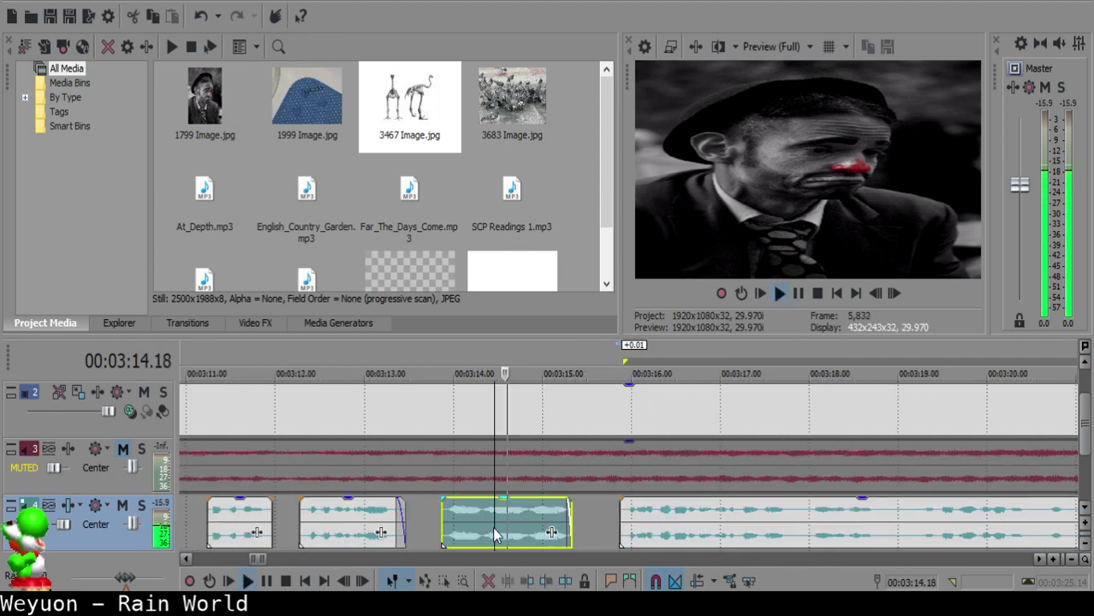
# - Play the following narration, split it at about 00:03:17.25 and 00:03:17.28, and delete the short section between the cuts
pyautogui.scroll(-8, 714, 481)
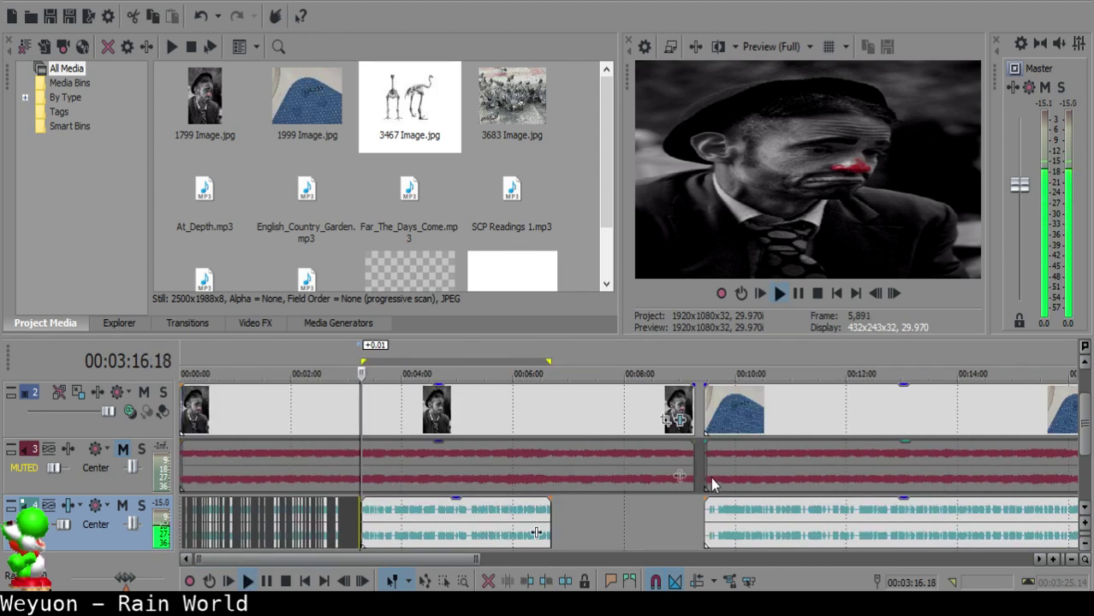
pyautogui.scroll(10, 707, 477)
pyautogui.click(668, 515)
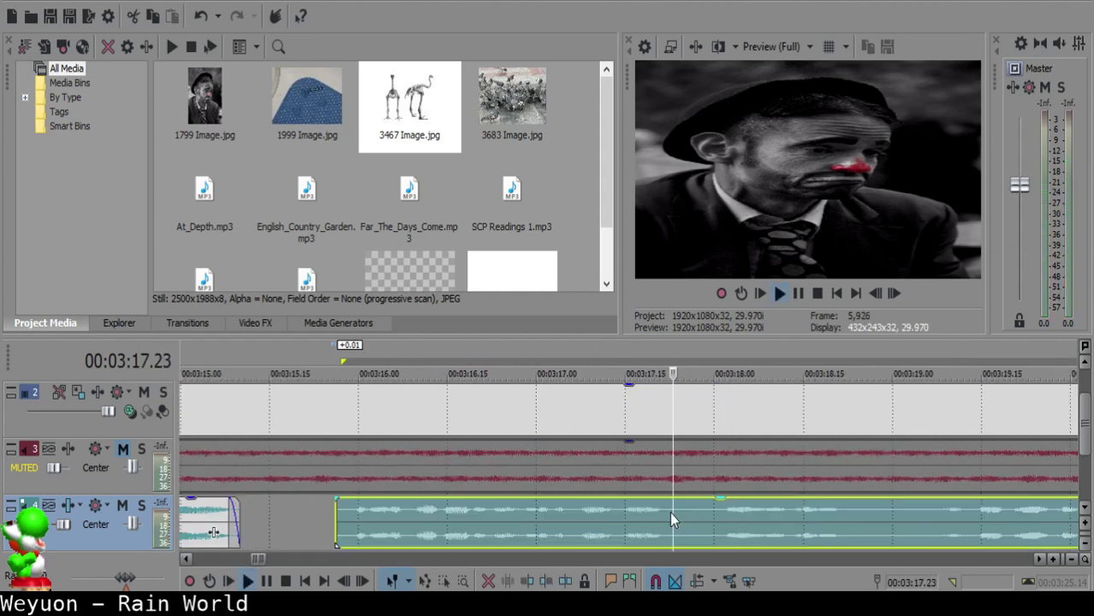
pyautogui.click(684, 518)
pyautogui.press('s')
pyautogui.scroll(-2, 684, 518)
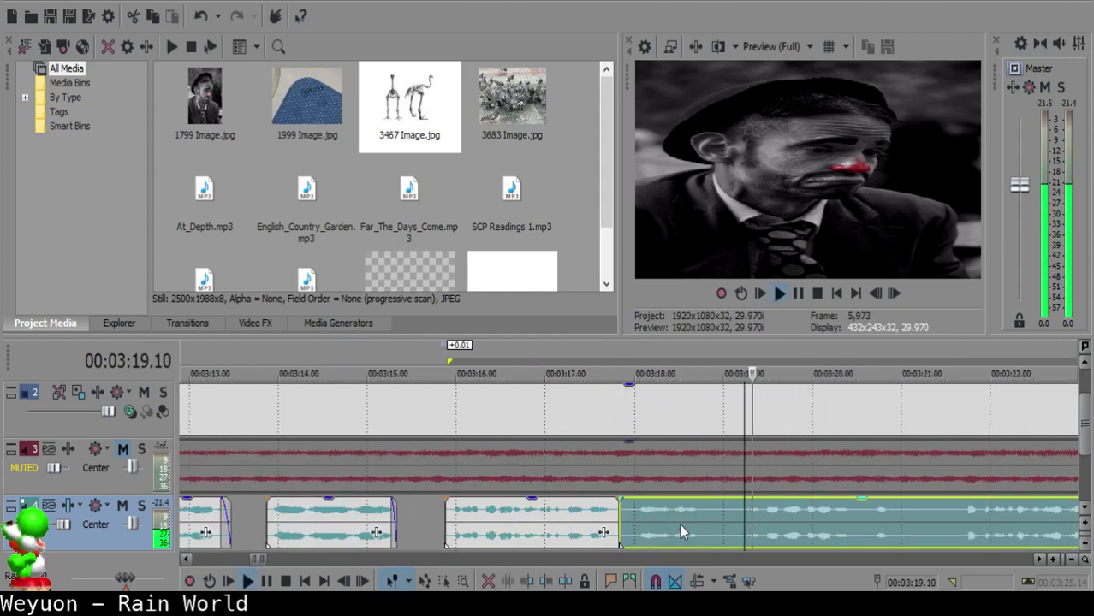
pyautogui.click(629, 521)
pyautogui.press('space')
pyautogui.press('space')
pyautogui.press('s')
pyautogui.press('Delete')
# - Move the remaining narration 2 frames later to start at 00:03:18.00 and play from the preceding phrase
pyautogui.moveTo(635, 513); pyautogui.dragTo(642, 515)
pyautogui.click(572, 524)
pyautogui.press('space')
pyautogui.scroll(4, 602, 529)
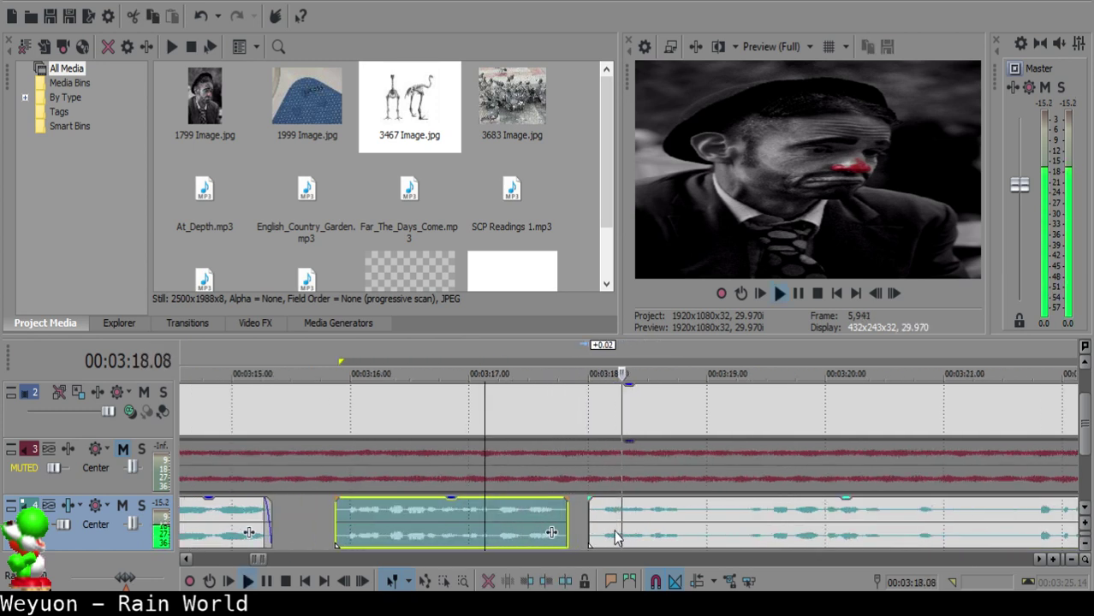
pyautogui.press('space')
# - Fade out about 3 frames of the phrase ending at 00:03:17.25 and move the remaining narration 2 frames later to 00:03:18.02
pyautogui.moveTo(560, 513); pyautogui.dragTo(572, 506)
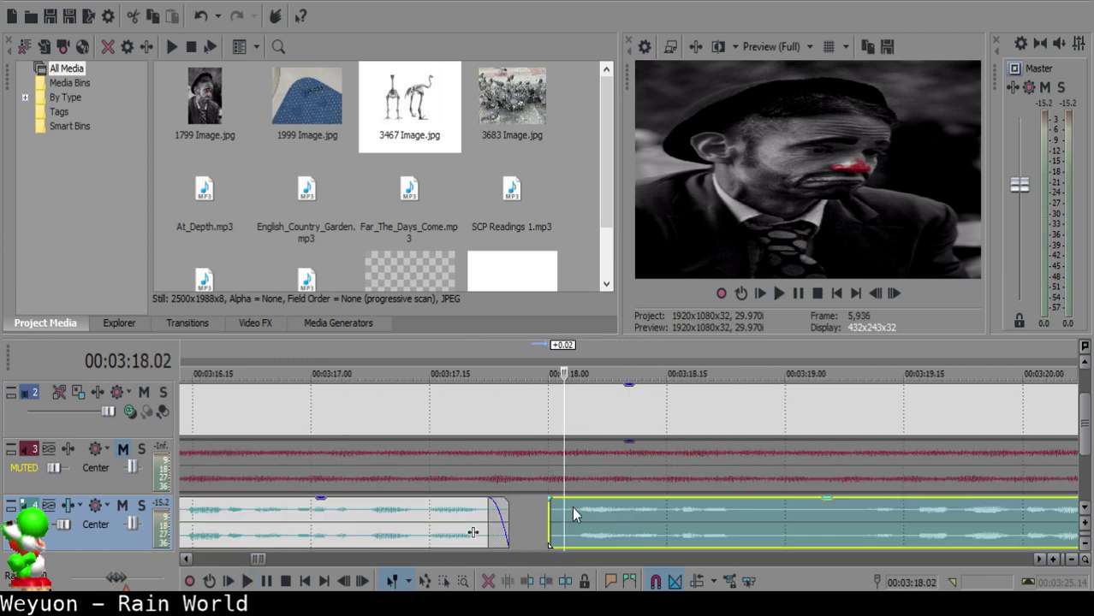
pyautogui.click(344, 547)
pyautogui.press('space')
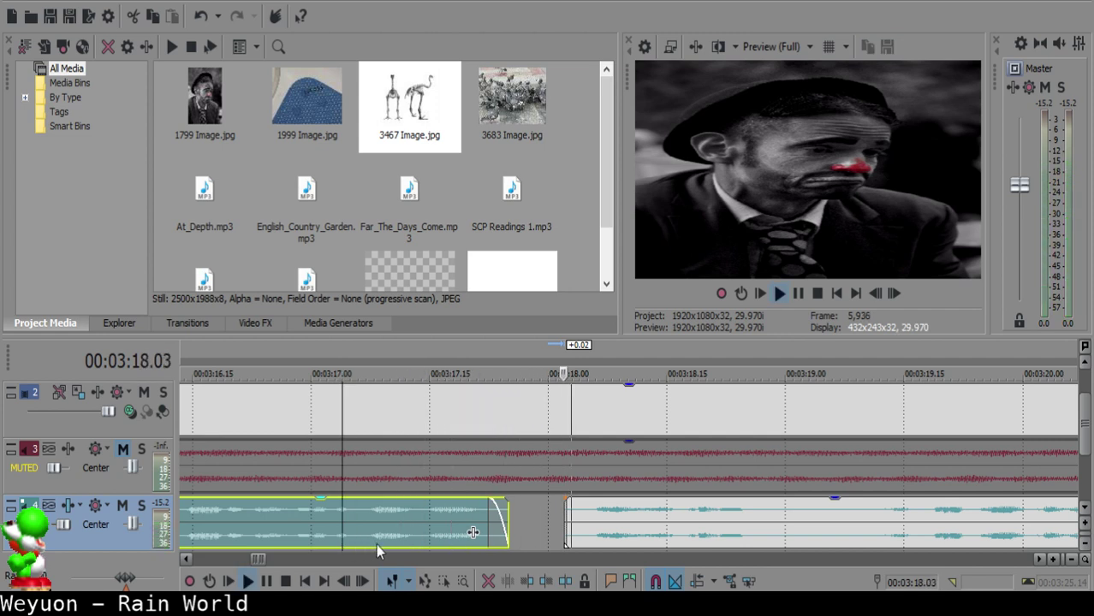
# - Move the remaining narration 1 frame later to start at 00:03:18.03 and play from the preceding phrase
pyautogui.press('space')
pyautogui.moveTo(572, 518); pyautogui.dragTo(581, 516)
pyautogui.click(378, 532)
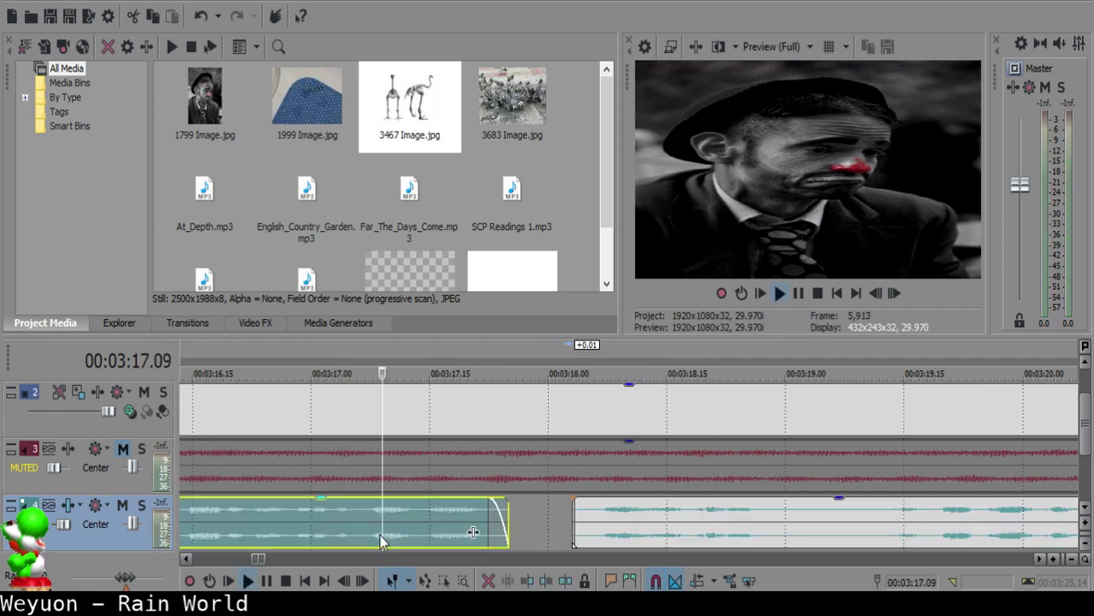
pyautogui.press('space')
# - Move the remaining narration 2 frames later to start at 00:03:18.05 and play from the preceding phrase
pyautogui.click(590, 509)
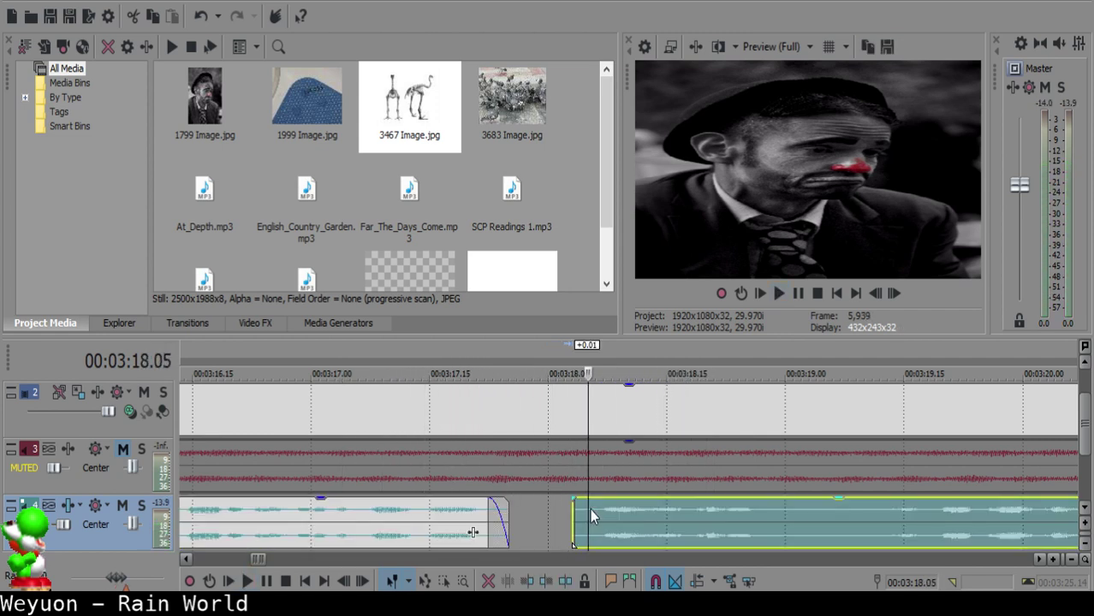
pyautogui.moveTo(590, 508)
pyautogui.mouseDown()
pyautogui.moveTo(633, 514)
pyautogui.moveTo(605, 514)
pyautogui.mouseUp()
pyautogui.click(282, 539)
pyautogui.press('space')
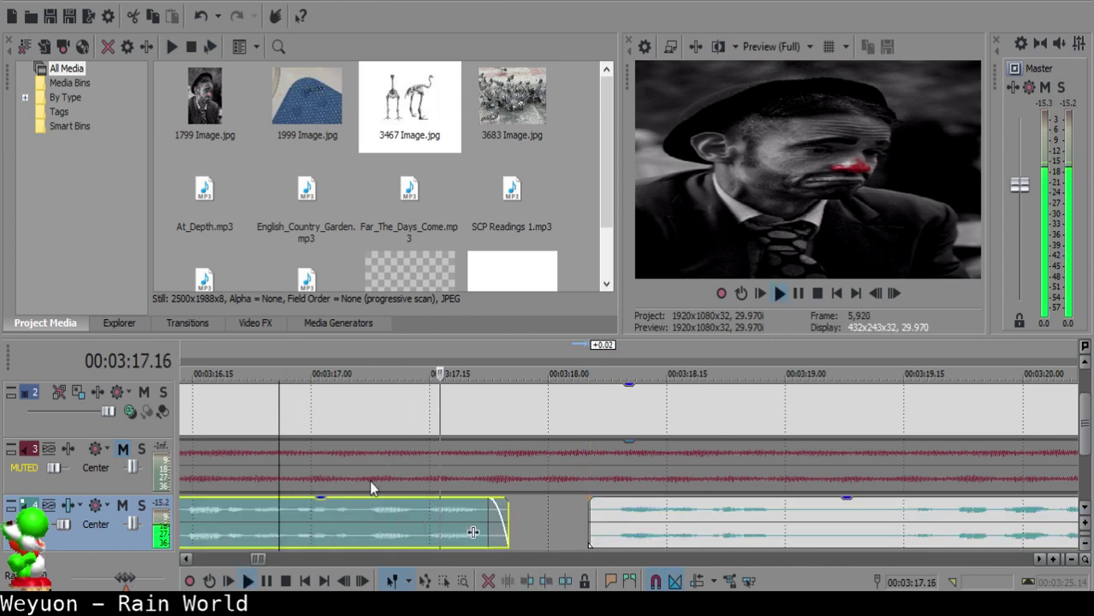
# - Play the following narration, split it at about 00:03:19.02 and 00:03:19.11, and delete the section between the cuts
pyautogui.scroll(-2, 697, 538)
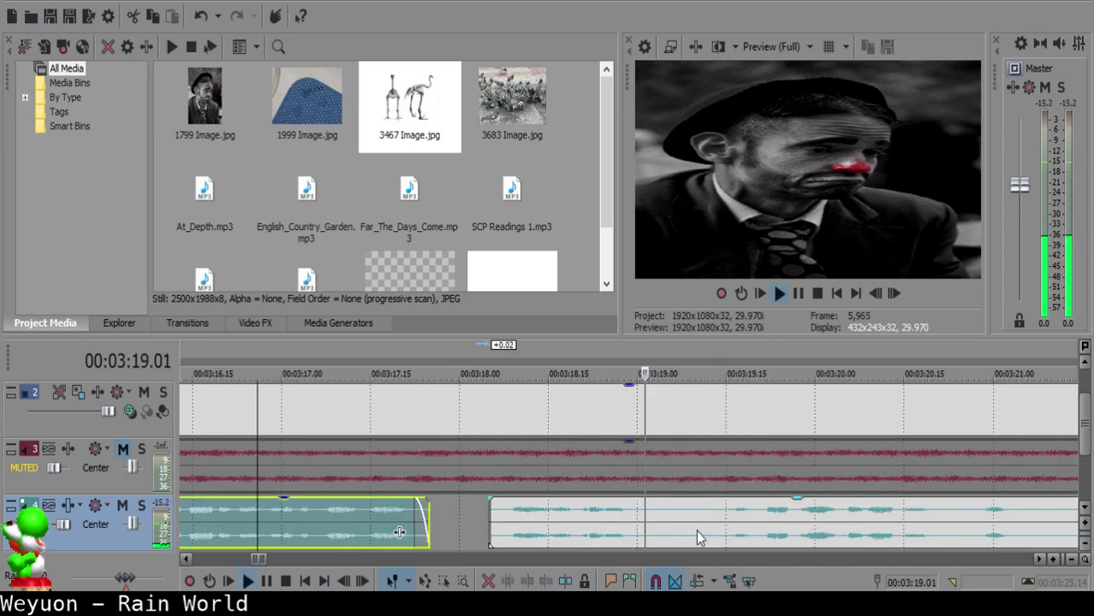
pyautogui.click(626, 515)
pyautogui.press('s')
pyautogui.scroll(-2, 856, 520)
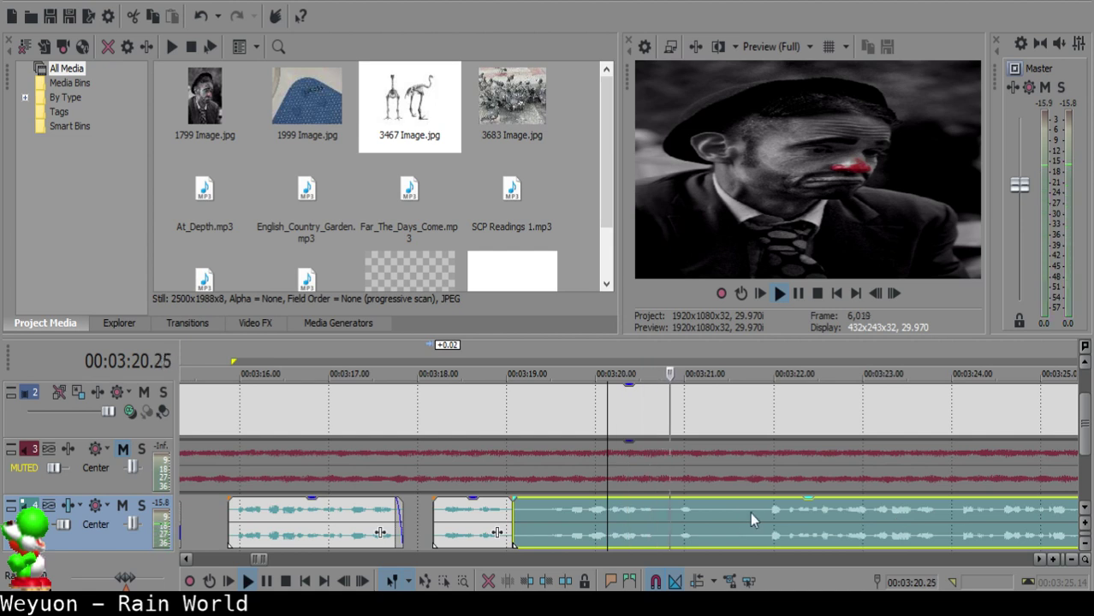
pyautogui.click(538, 513)
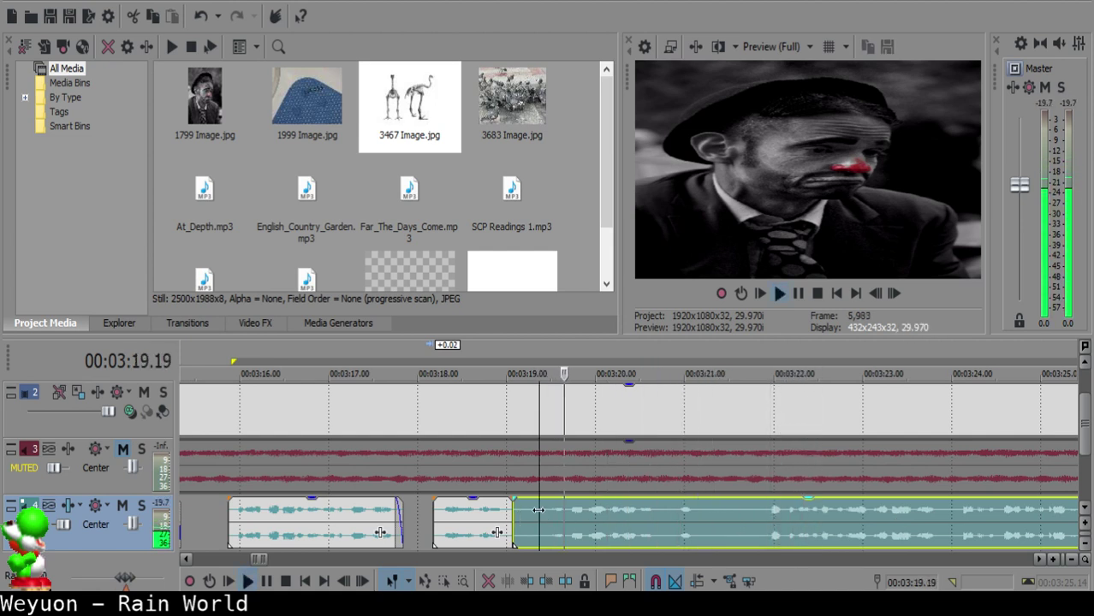
pyautogui.press('s')
pyautogui.click(527, 510)
pyautogui.press('Delete')
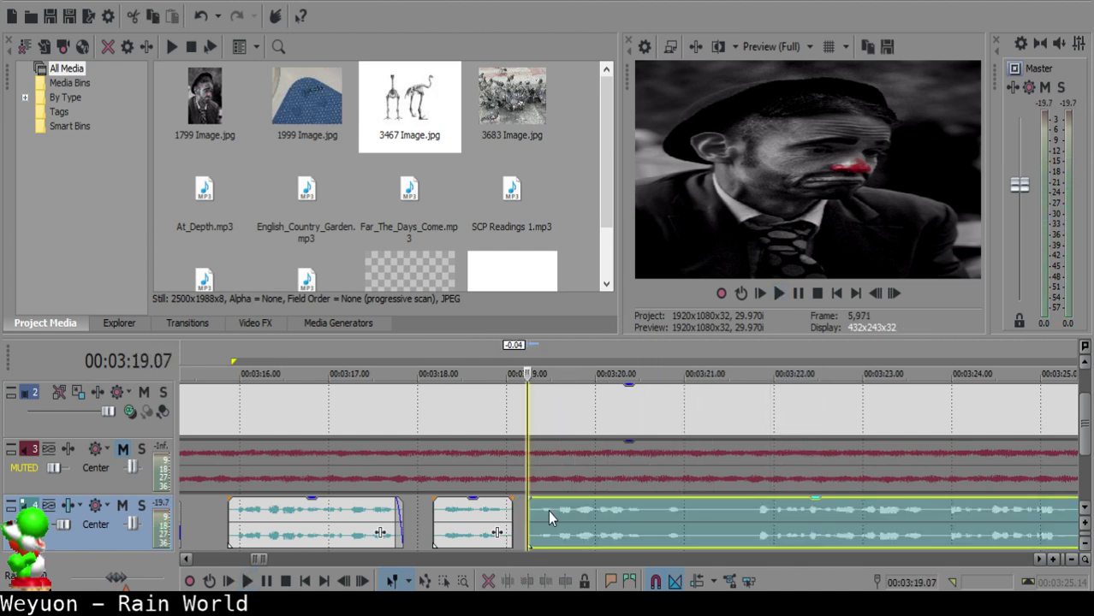
# - Move the remaining narration 4 frames earlier to start at 00:03:19.07 and play from the preceding phrase
pyautogui.click(483, 512)
pyautogui.press('space')
pyautogui.scroll(3, 580, 526)
pyautogui.press('Return')
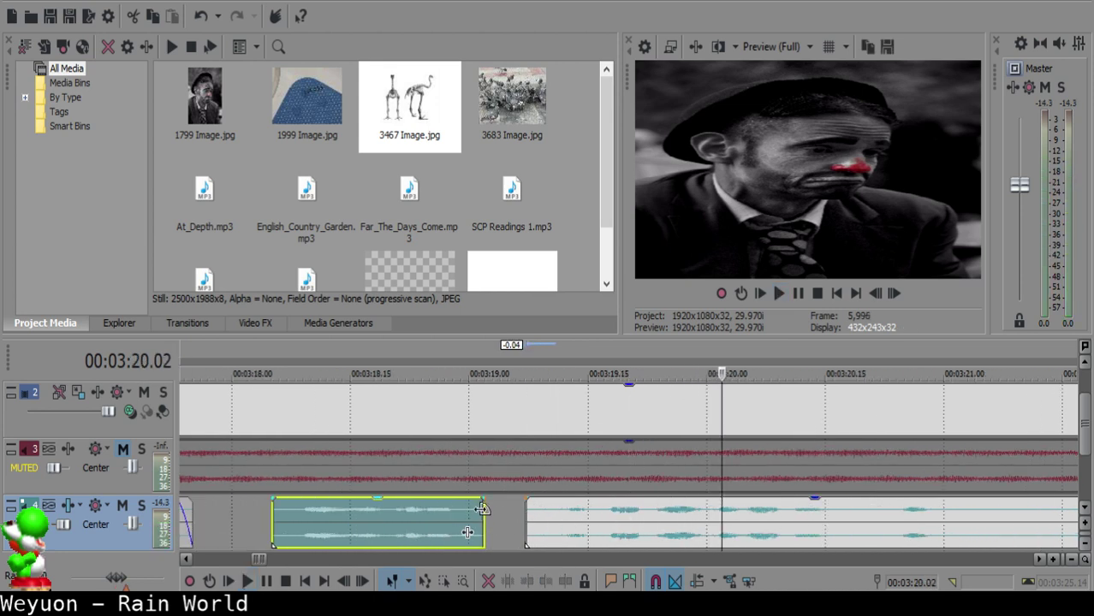
pyautogui.click(470, 512)
pyautogui.click(408, 512)
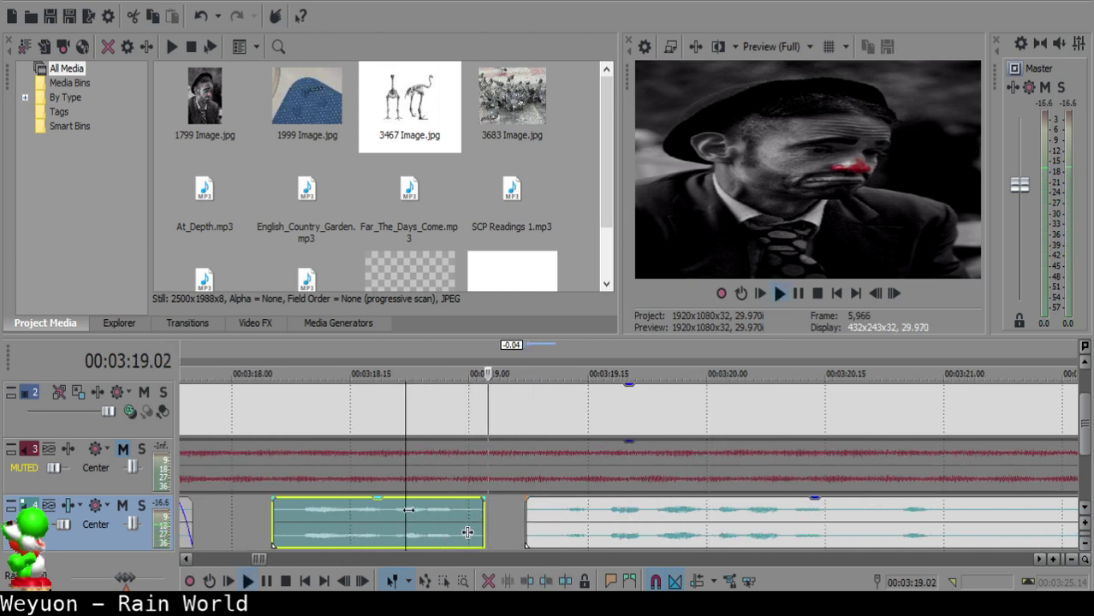
# - Play the following narration, split it at about 00:03:20.19 and 00:03:20.22, and delete the short section between the cuts
pyautogui.scroll(-1, 535, 525)
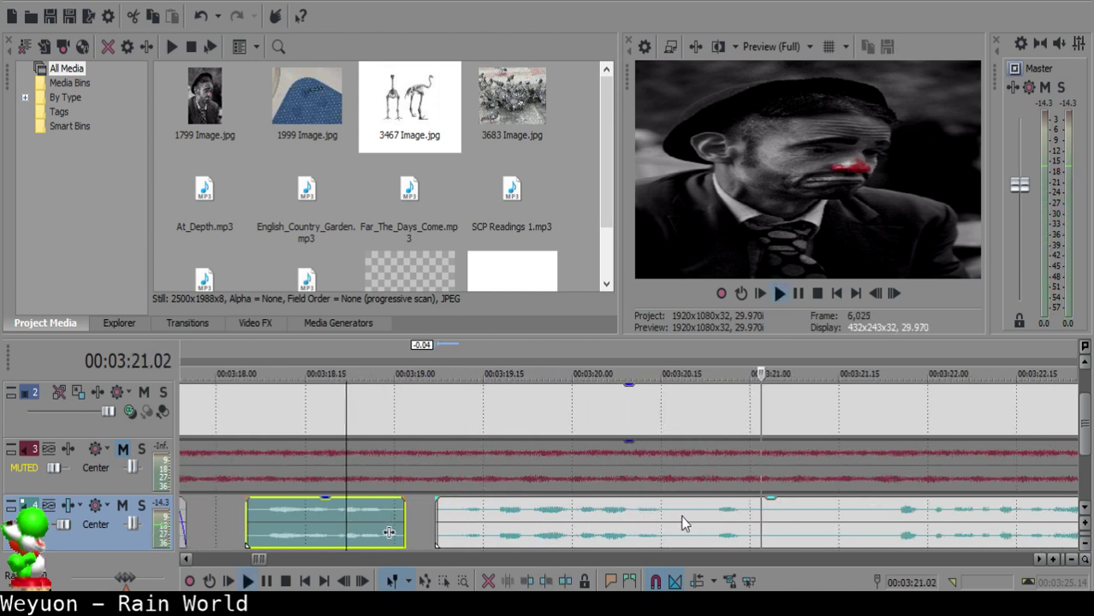
pyautogui.click(684, 520)
pyautogui.press('space')
pyautogui.press('s')
pyautogui.click(704, 519)
pyautogui.press('s')
pyautogui.click(691, 516)
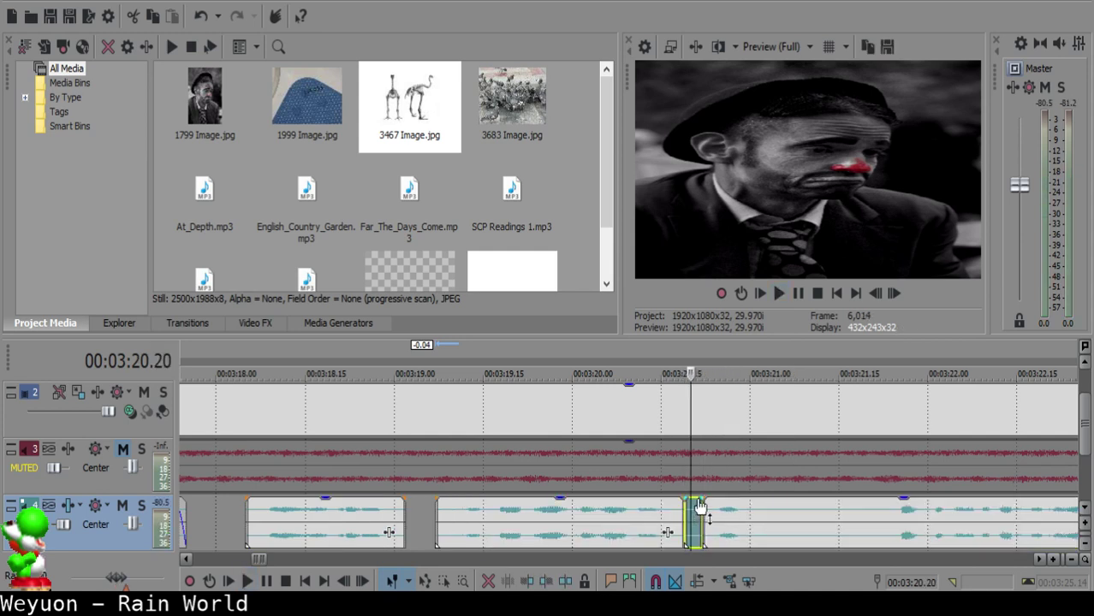
pyautogui.press('Delete')
# - Add a fade-in of about 3 frames to the start of the remaining narration and play from the preceding phrase
pyautogui.moveTo(705, 499); pyautogui.dragTo(719, 501)
pyautogui.press('space')
pyautogui.click(627, 514)
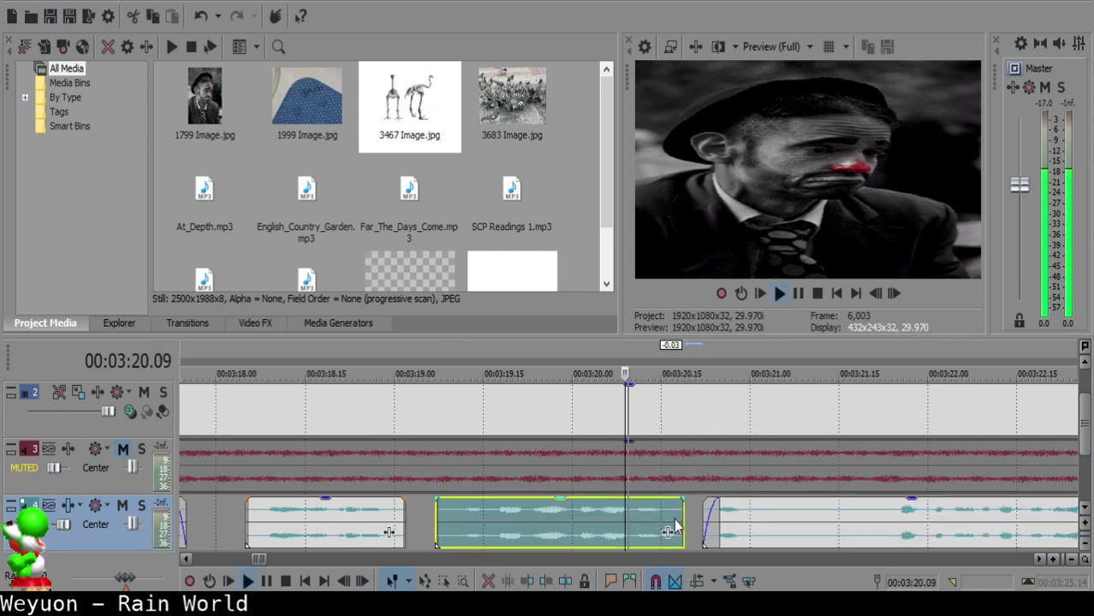
# - Move the remaining narration about 2 frames later to start at 00:03:20.24 and play from the preceding phrase
pyautogui.click(703, 519)
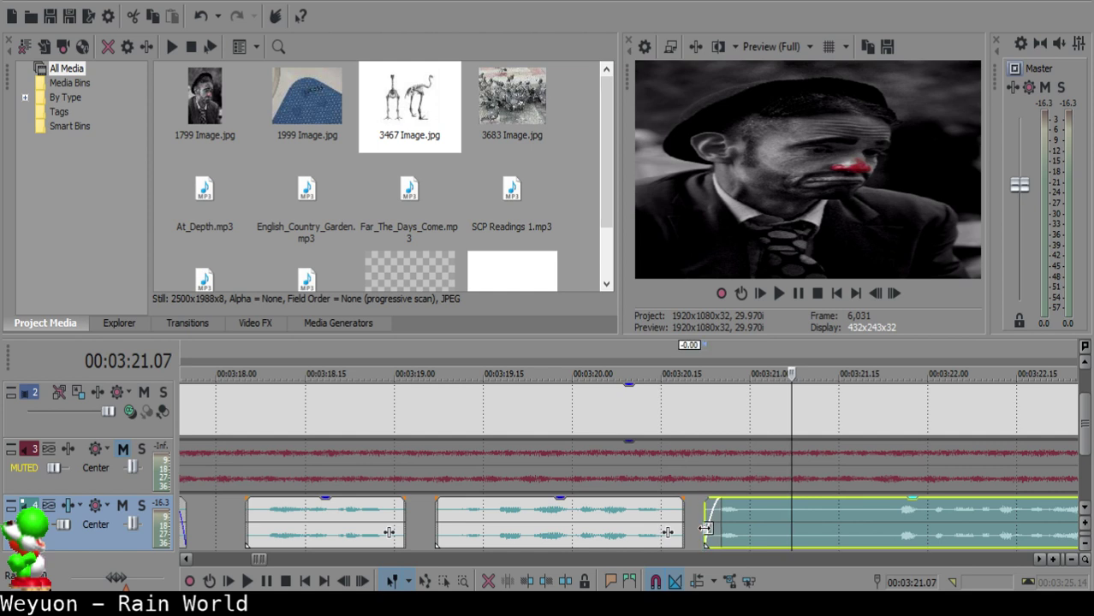
pyautogui.click(694, 521)
pyautogui.click(710, 516)
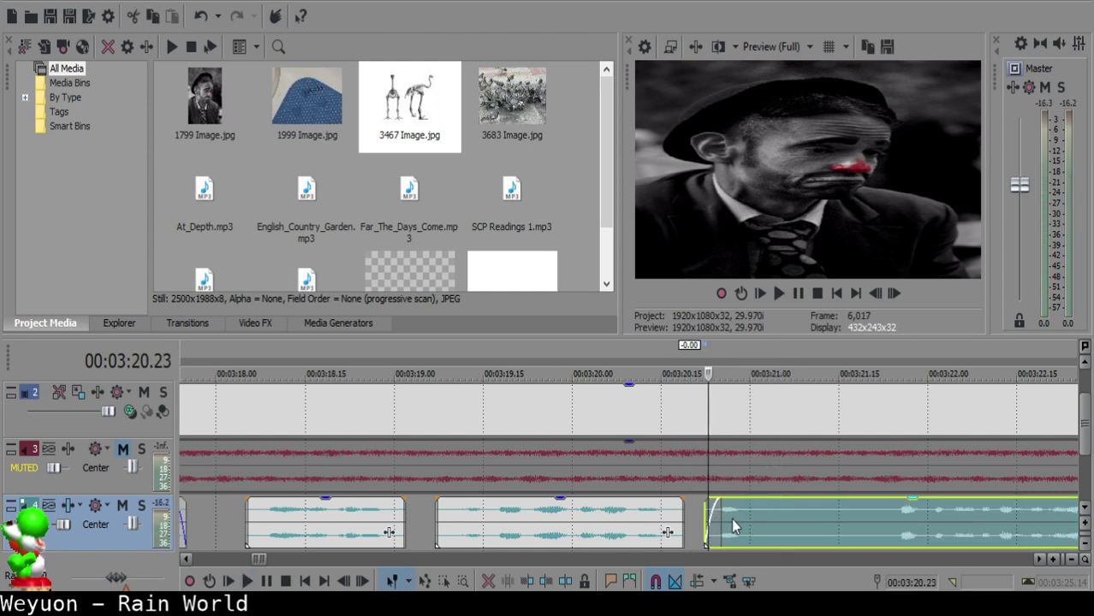
pyautogui.click(565, 522)
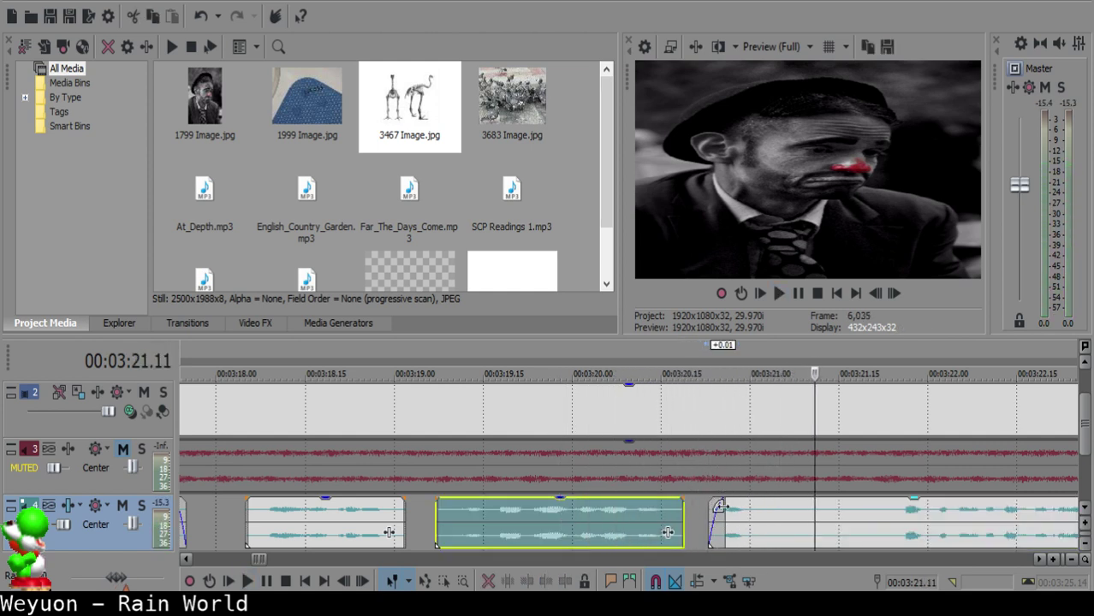
pyautogui.click(717, 513)
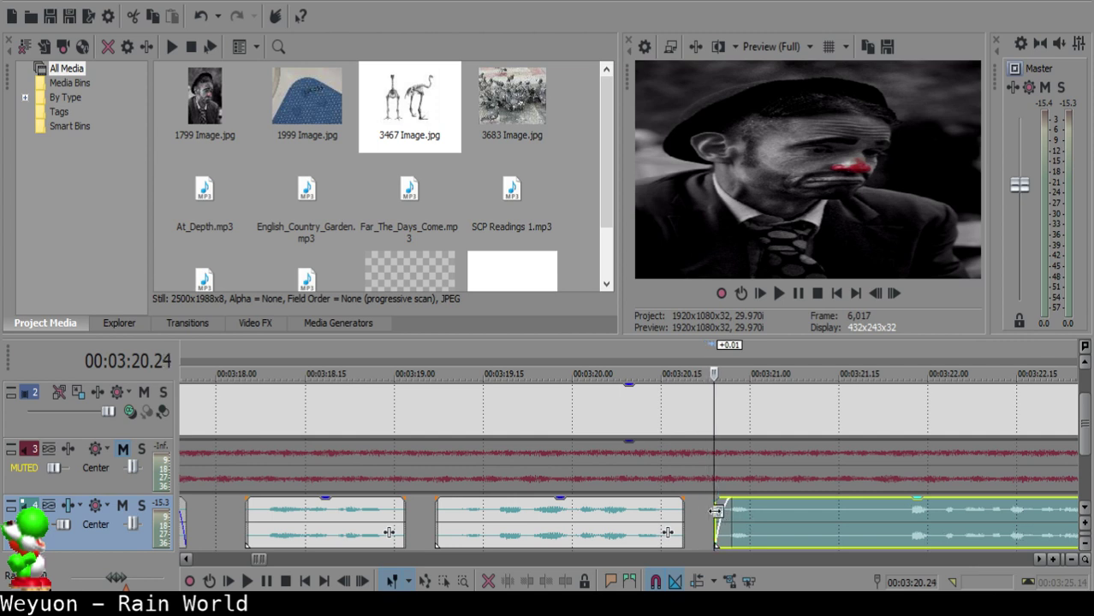
pyautogui.click(612, 518)
pyautogui.press('space')
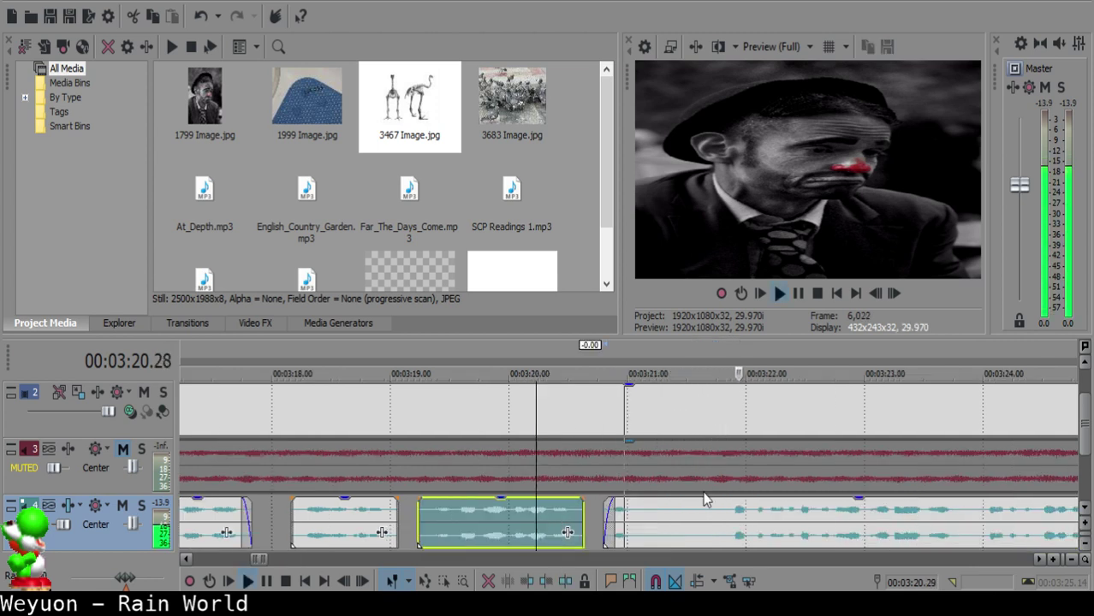
# - Play the narration, split it at about 00:03:21.04 and 00:03:21.25, and delete the section between the cuts
pyautogui.click(610, 511)
pyautogui.scroll(-6, 685, 514)
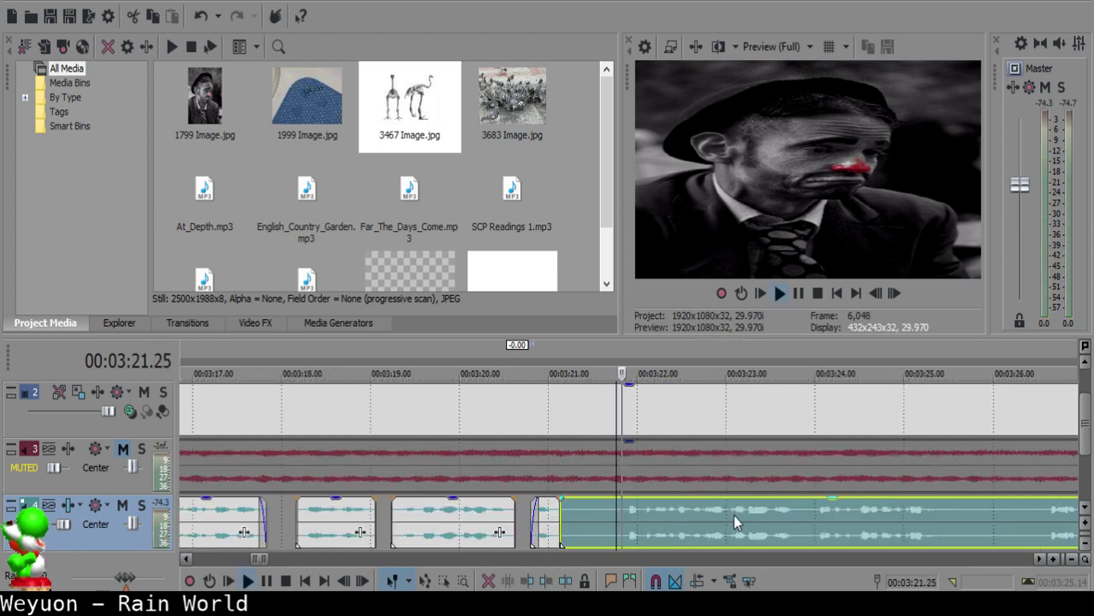
pyautogui.click(720, 517)
pyautogui.click(618, 514)
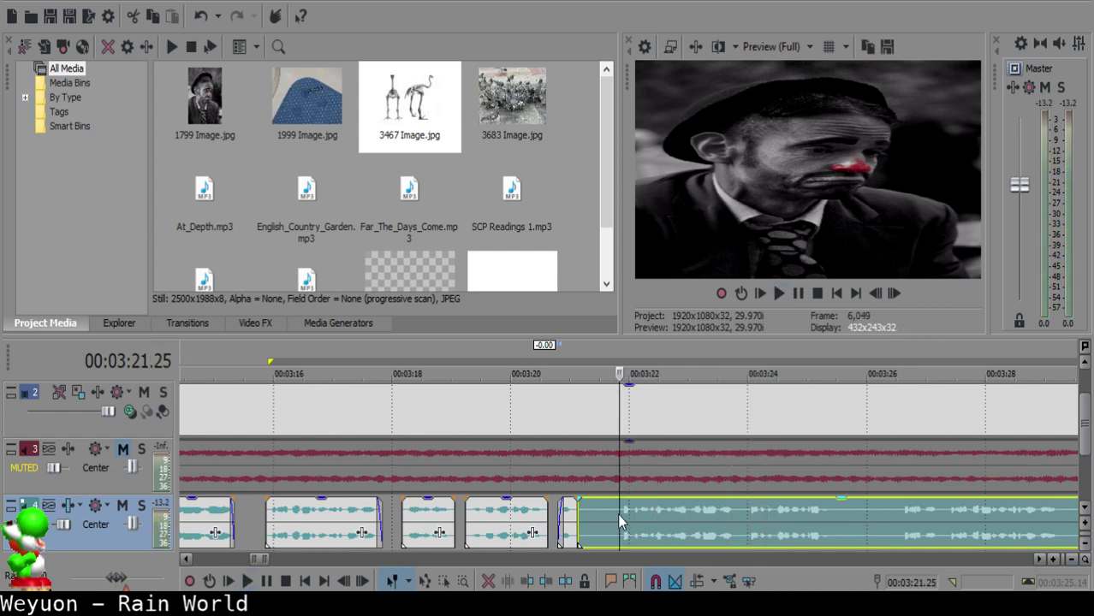
pyautogui.press('Return')
pyautogui.press('space')
pyautogui.press('s')
pyautogui.click(604, 513)
pyautogui.press('Delete')
# - Move the remaining narration 8 frames earlier to start at 00:03:21.17 and play from the preceding short phrase
pyautogui.moveTo(649, 515); pyautogui.dragTo(632, 510)
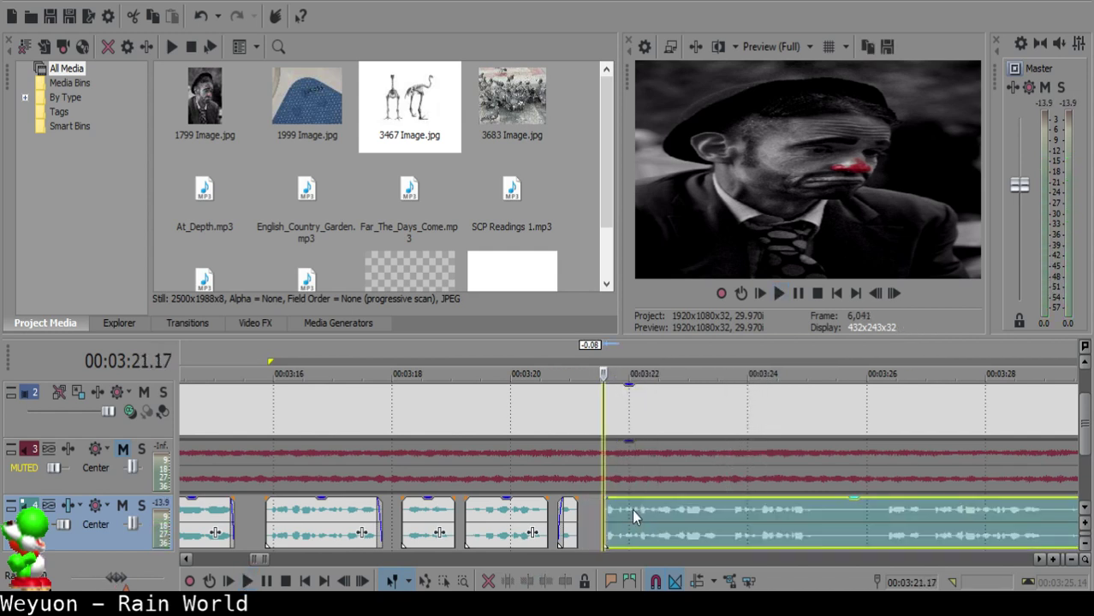
pyautogui.click(560, 509)
pyautogui.press('space')
pyautogui.scroll(3, 691, 522)
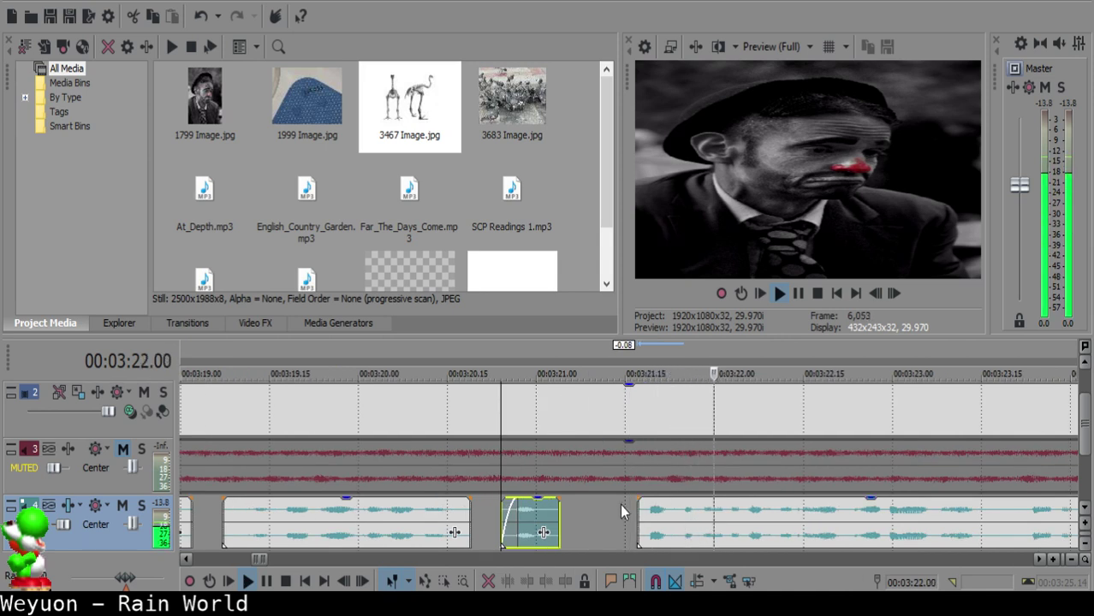
pyautogui.scroll(-3, 642, 508)
pyautogui.scroll(2, 644, 513)
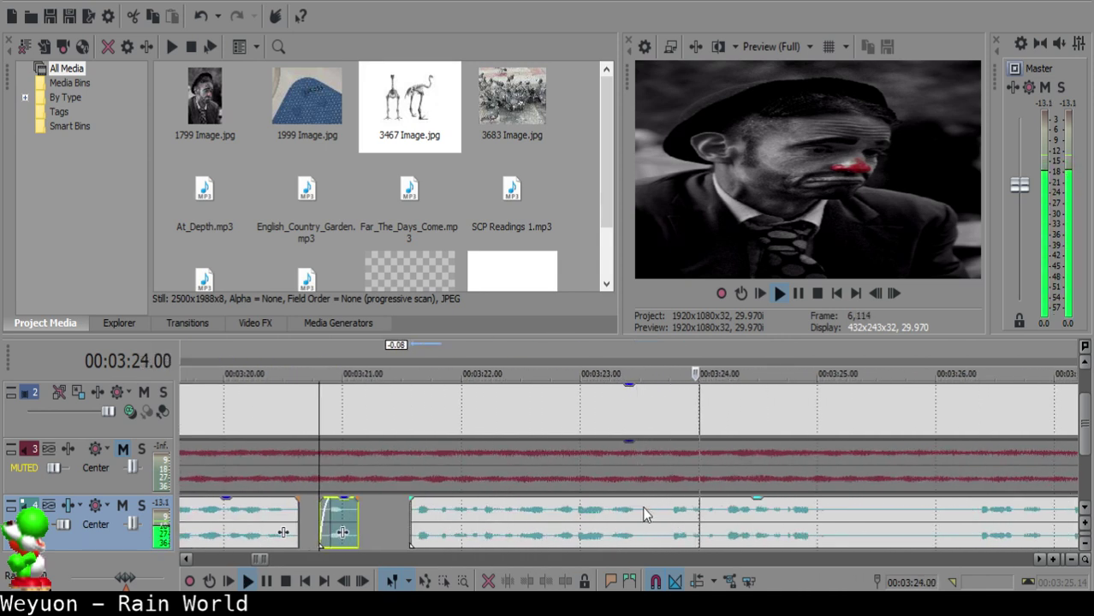
# - Split the narration at about 00:03:23.16 and 00:03:23.19, delete the short section between the cuts, and play across the gap
pyautogui.click(644, 513)
pyautogui.press('s')
pyautogui.press('Return')
pyautogui.press('s')
pyautogui.click(647, 507)
pyautogui.press('Delete')
pyautogui.click(612, 518)
pyautogui.press('space')
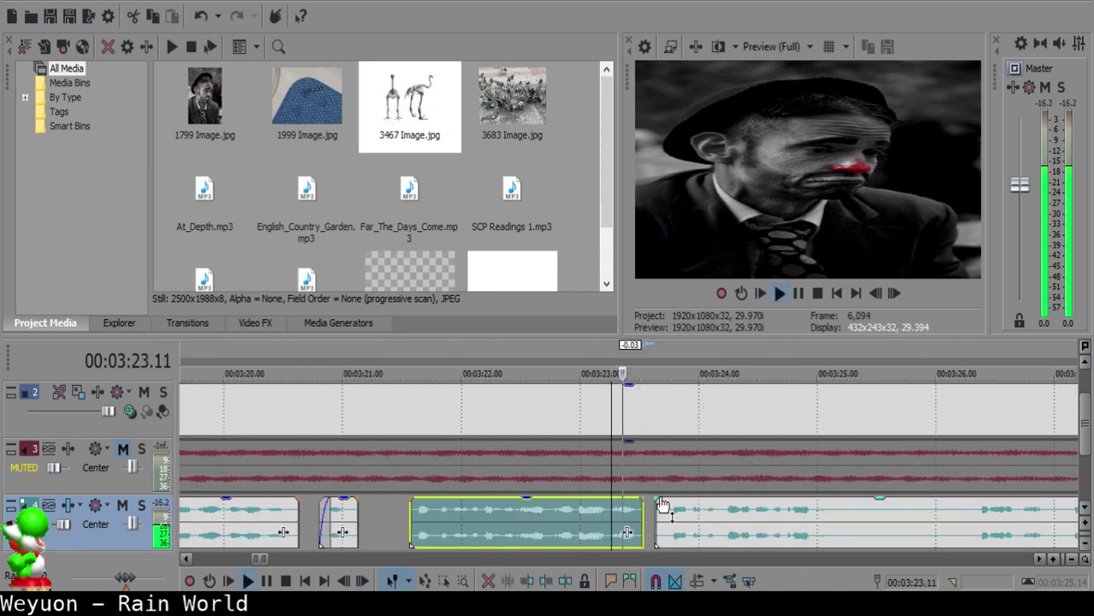
# - Fade out the phrase ending at 00:03:23.16, fade in the remaining narration, and move it 1 frame earlier to 00:03:23.18
pyautogui.press('Return')
pyautogui.click(656, 518)
pyautogui.scroll(3, 603, 514)
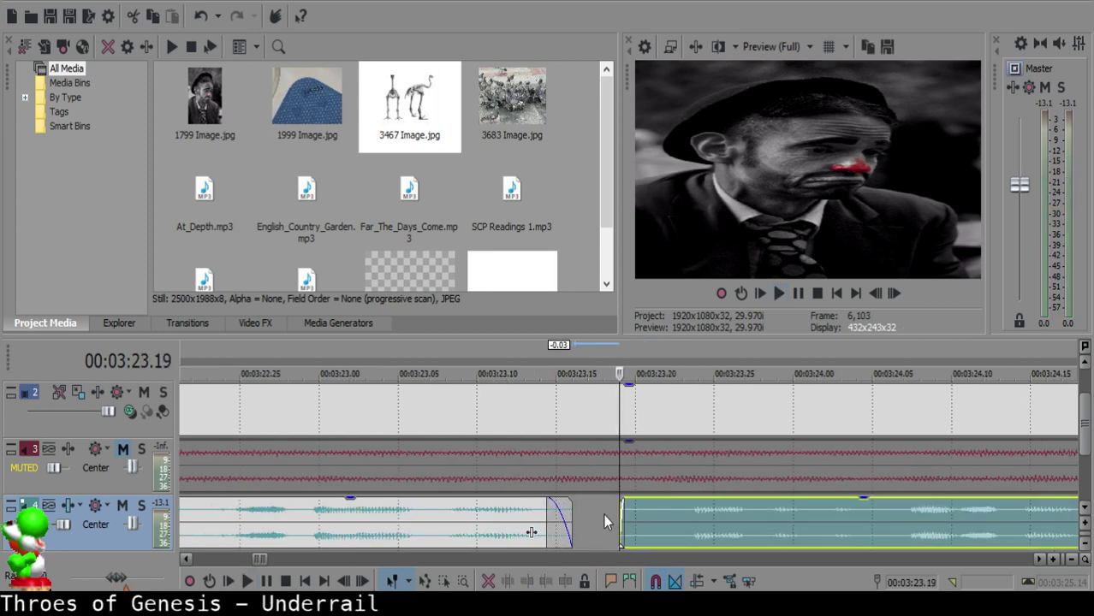
pyautogui.click(431, 507)
pyautogui.press('Return')
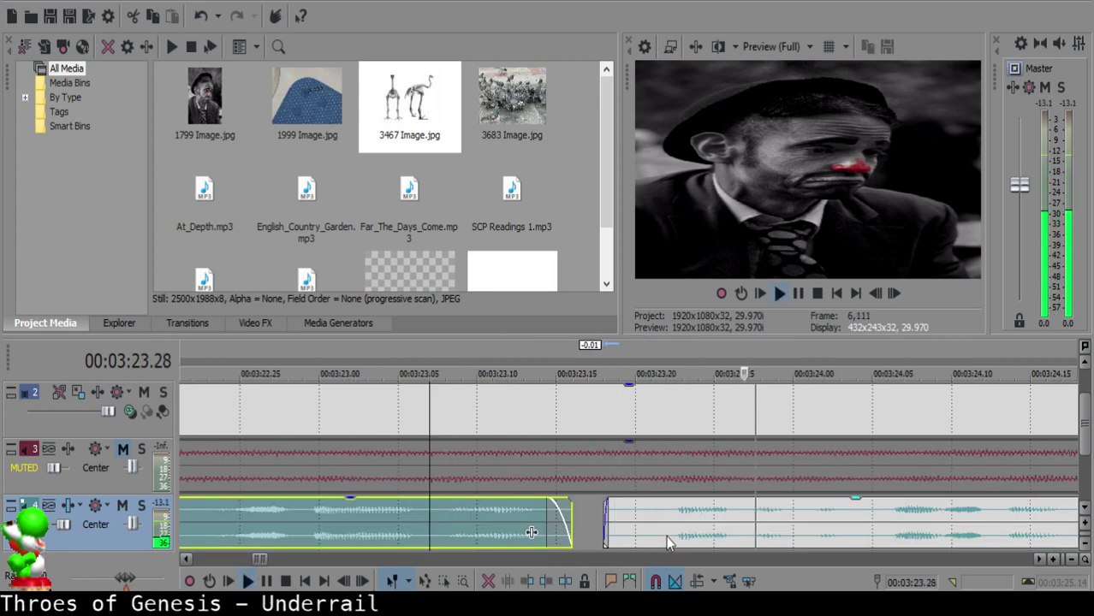
# - Play the following narration, split it at about 00:03:25.05 and 00:03:27.02, and delete the section between the cuts
pyautogui.scroll(-3, 690, 522)
pyautogui.scroll(3, 690, 522)
pyautogui.click(636, 520)
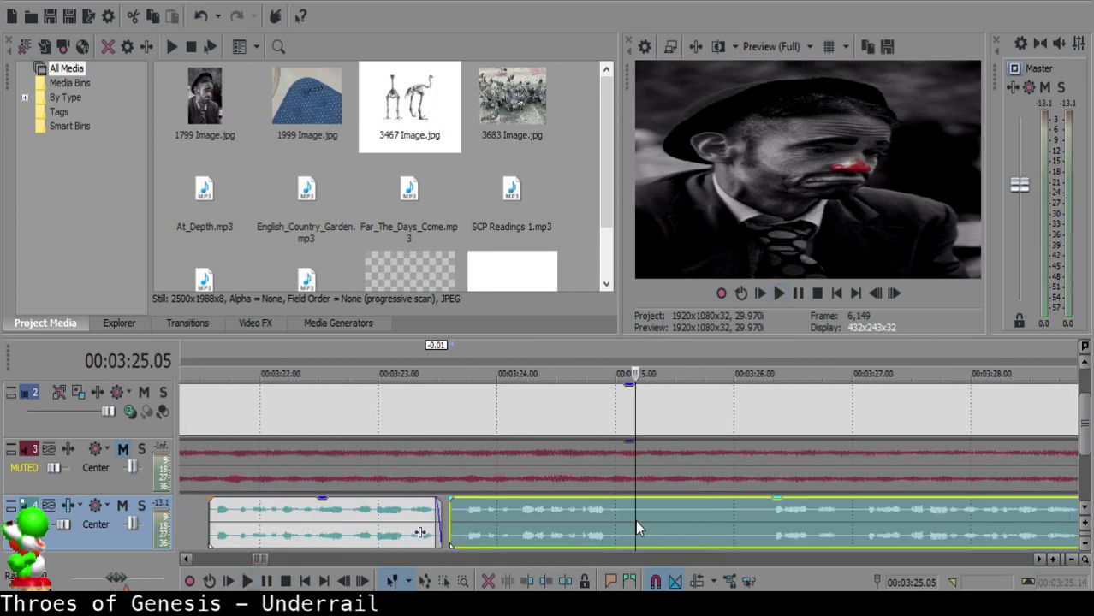
pyautogui.press('Return')
pyautogui.press('s')
pyautogui.scroll(-3, 775, 517)
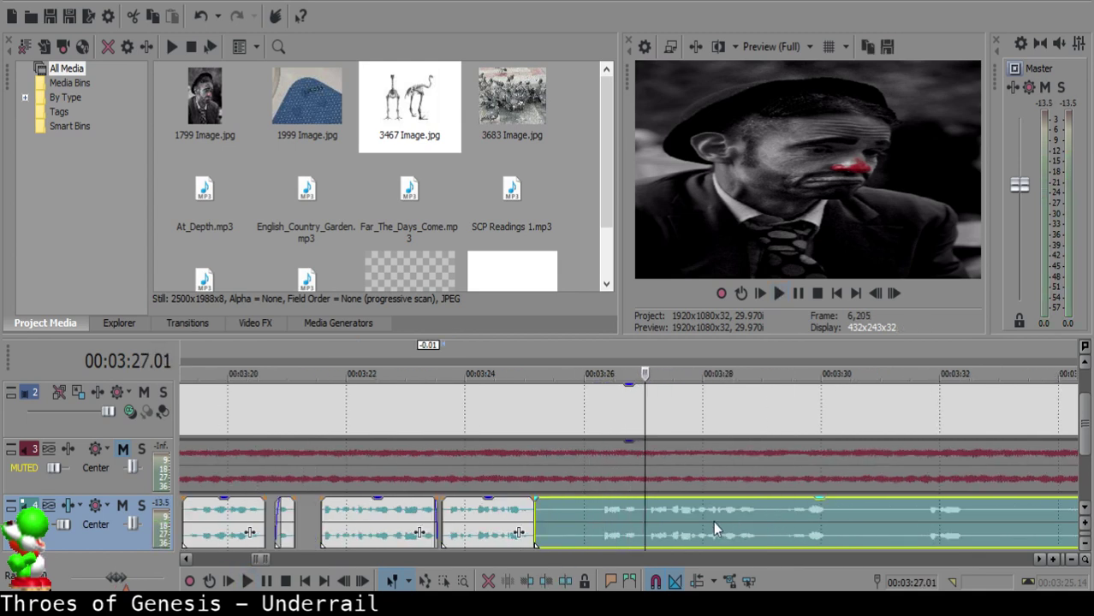
pyautogui.click(646, 513)
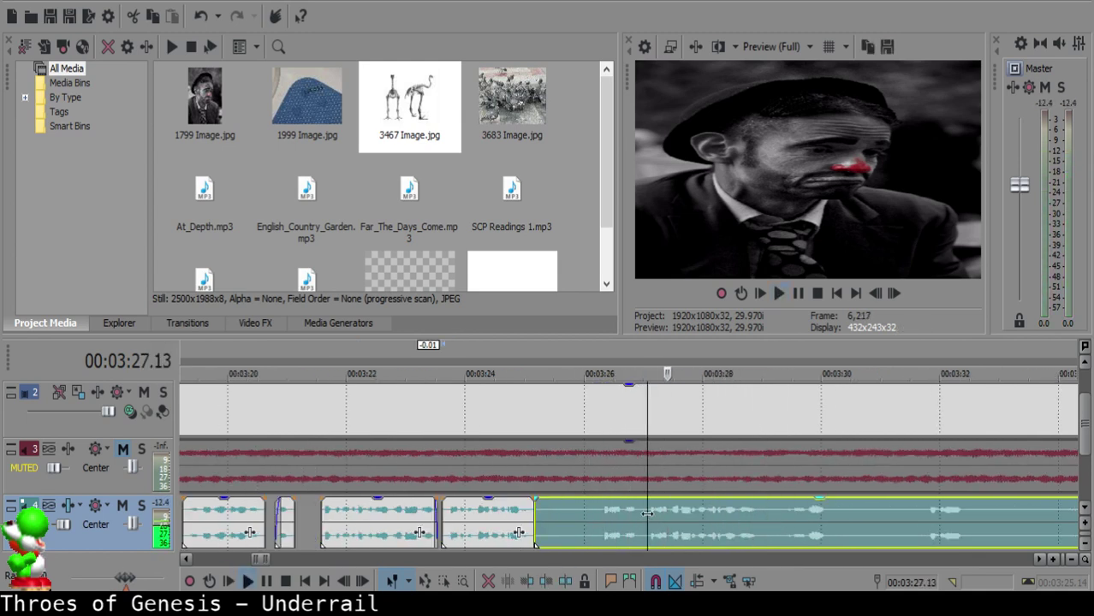
pyautogui.press('s')
pyautogui.click(553, 512)
pyautogui.press('Delete')
# - Move the remaining narration 1 second 17 frames earlier to start at 00:03:25.15 and play from the preceding phrase
pyautogui.moveTo(696, 516); pyautogui.dragTo(607, 512)
pyautogui.click(517, 517)
pyautogui.press('space')
pyautogui.scroll(3, 599, 509)
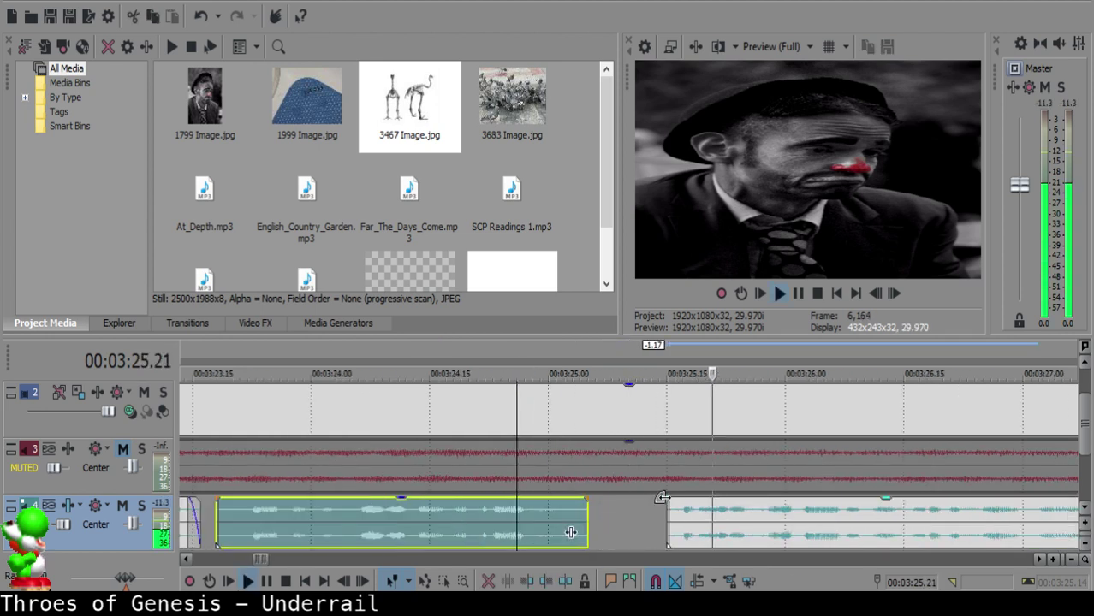
pyautogui.press('space')
# - Move the remaining narration 3 frames later to start at 00:03:25.18 and play from the preceding phrase
pyautogui.click(689, 505)
pyautogui.moveTo(688, 511); pyautogui.dragTo(720, 511)
pyautogui.click(423, 531)
pyautogui.press('space')
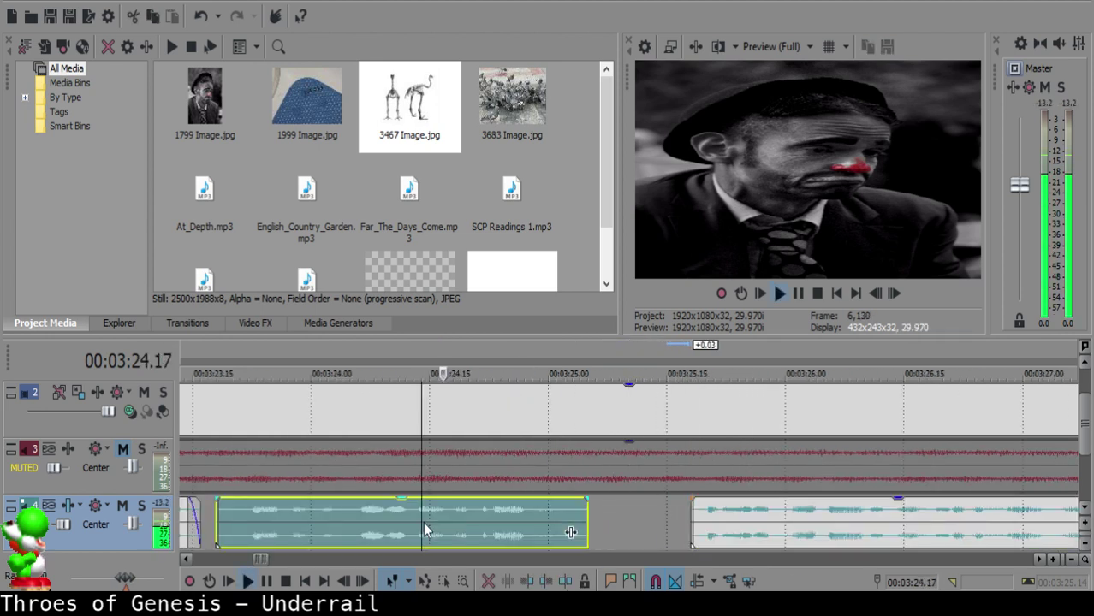
# - Move the remaining narration about 5 frames later to start at 00:03:25.23 and play from the preceding phrase
pyautogui.moveTo(731, 517); pyautogui.dragTo(750, 521)
pyautogui.click(388, 524)
pyautogui.press('space')
pyautogui.press('space')
pyautogui.click(390, 539)
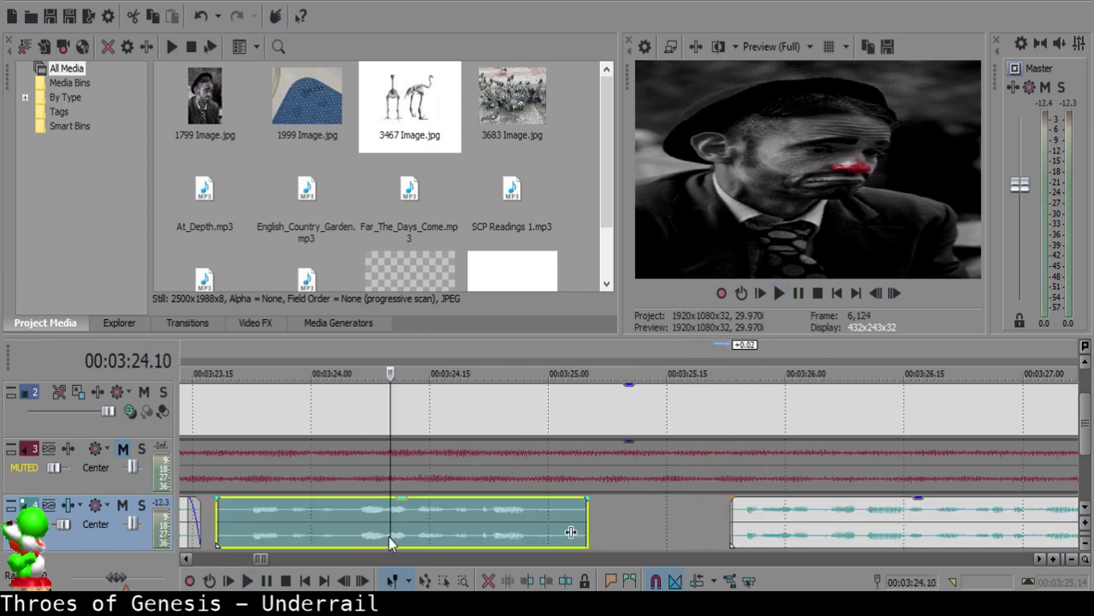
pyautogui.press('space')
pyautogui.scroll(-5, 756, 486)
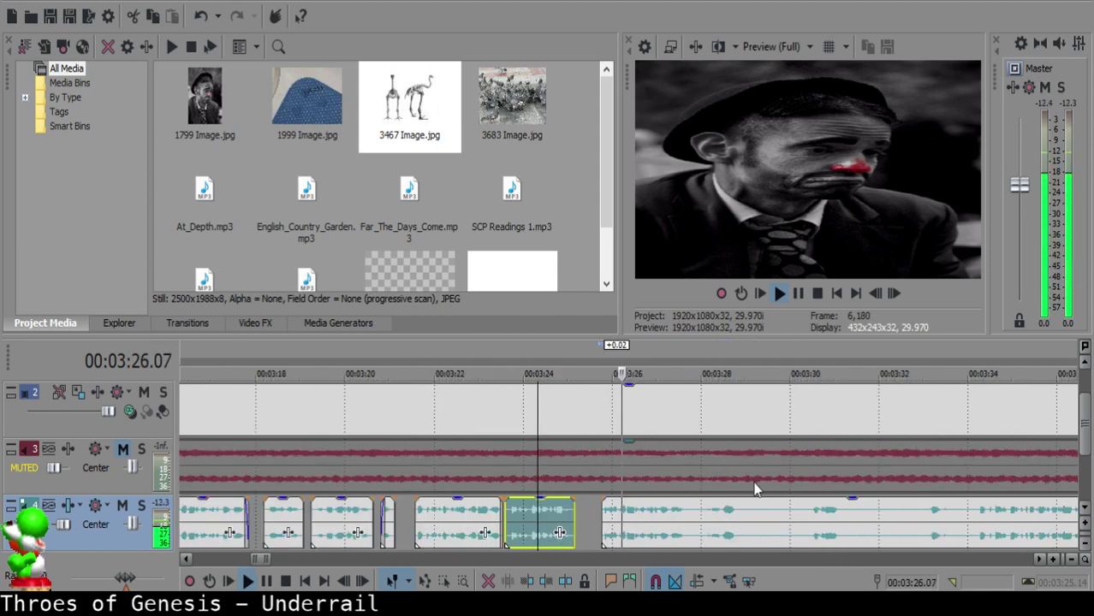
# - Split the narration at about 00:03:27.22 and 00:03:28.00, delete the short section between the cuts, and play across the gap
pyautogui.scroll(4, 662, 539)
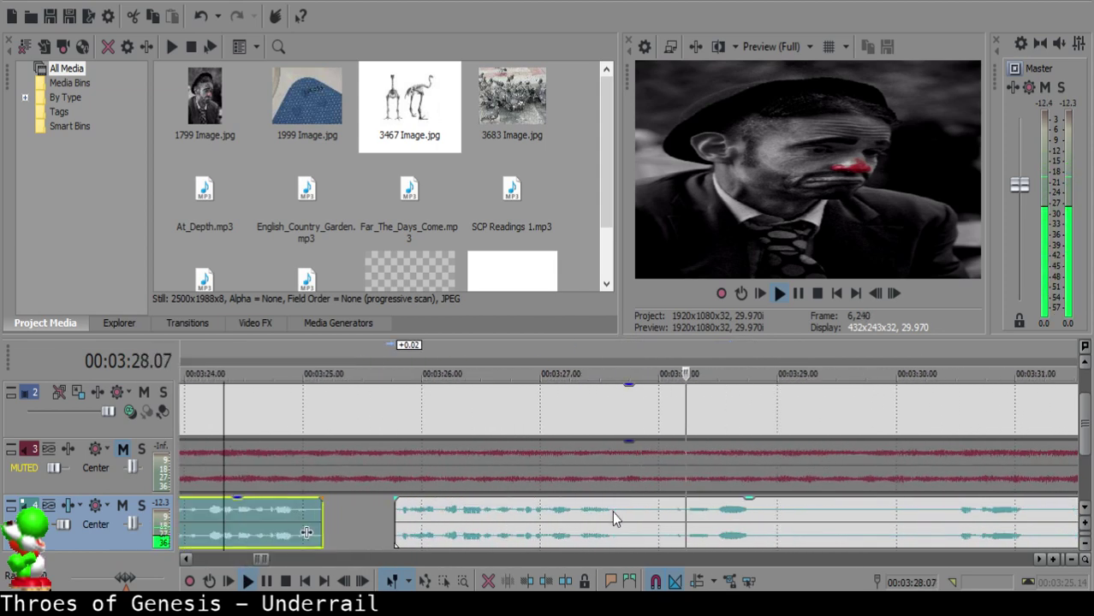
pyautogui.click(628, 521)
pyautogui.press('space')
pyautogui.press('s')
pyautogui.press('space')
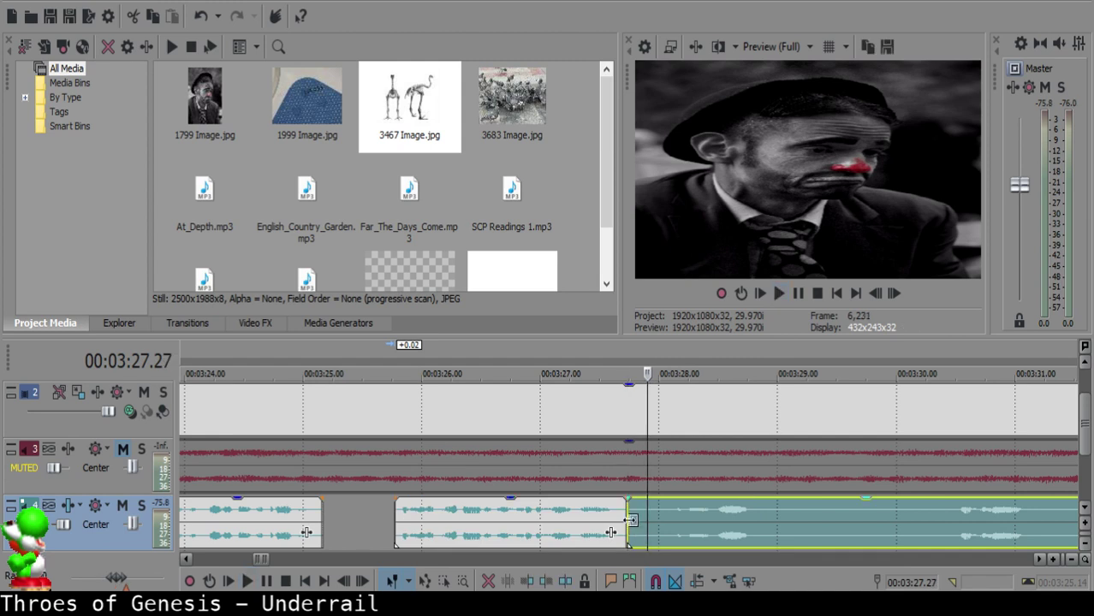
pyautogui.click(659, 514)
pyautogui.press('s')
pyautogui.press('space')
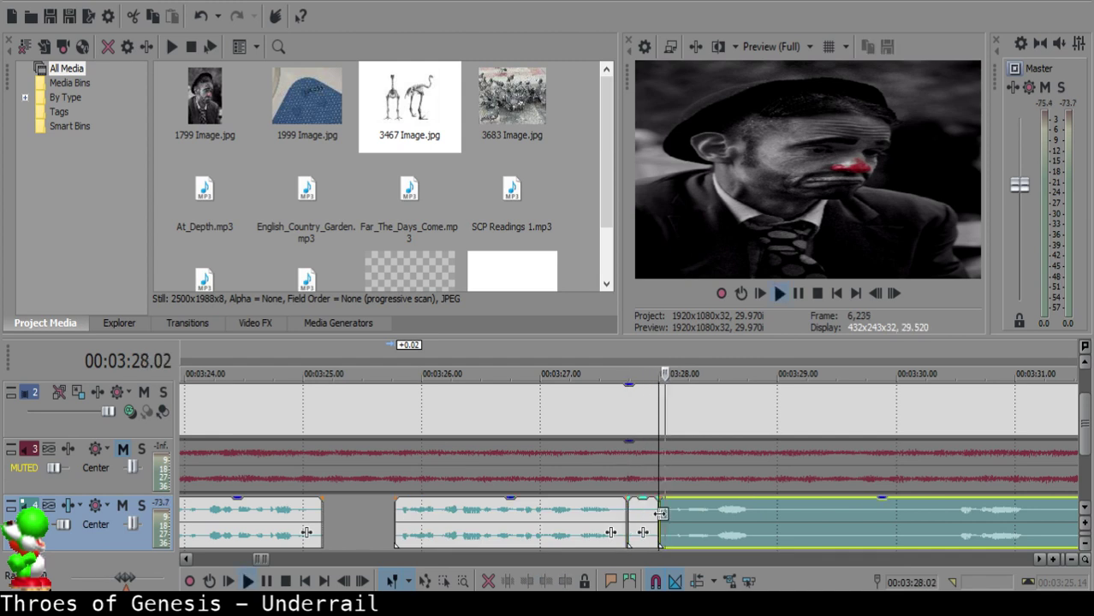
pyautogui.press('space')
pyautogui.click(646, 515)
pyautogui.press('Delete')
pyautogui.click(553, 517)
pyautogui.press('space')
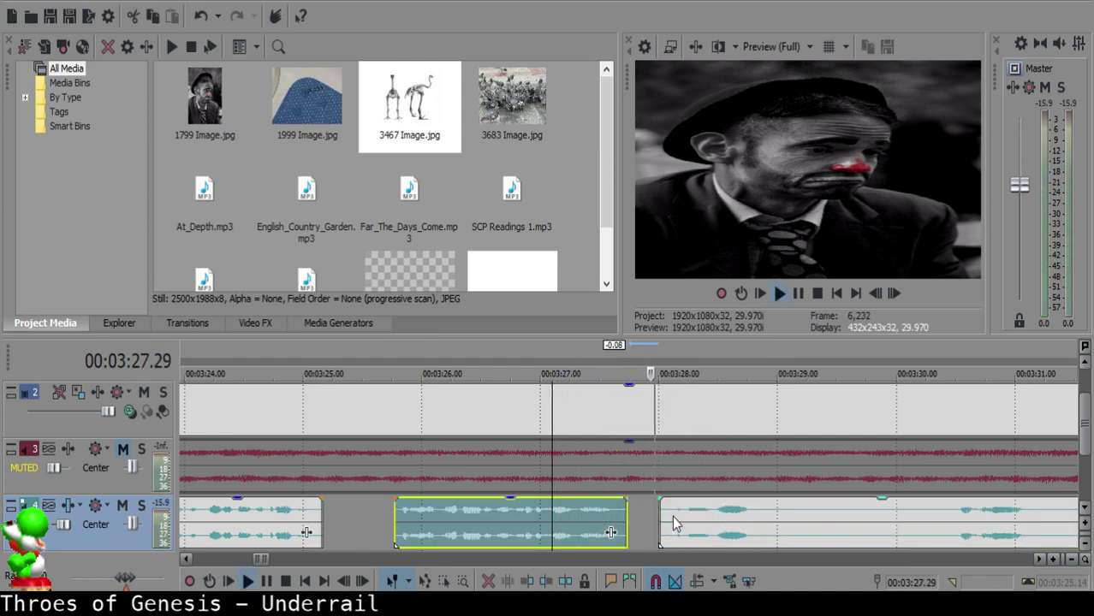
# - Move the remaining narration 2 frames later to start at 00:03:28.02 and play from the preceding phrase
pyautogui.scroll(3, 669, 530)
pyautogui.press('space')
pyautogui.click(524, 511)
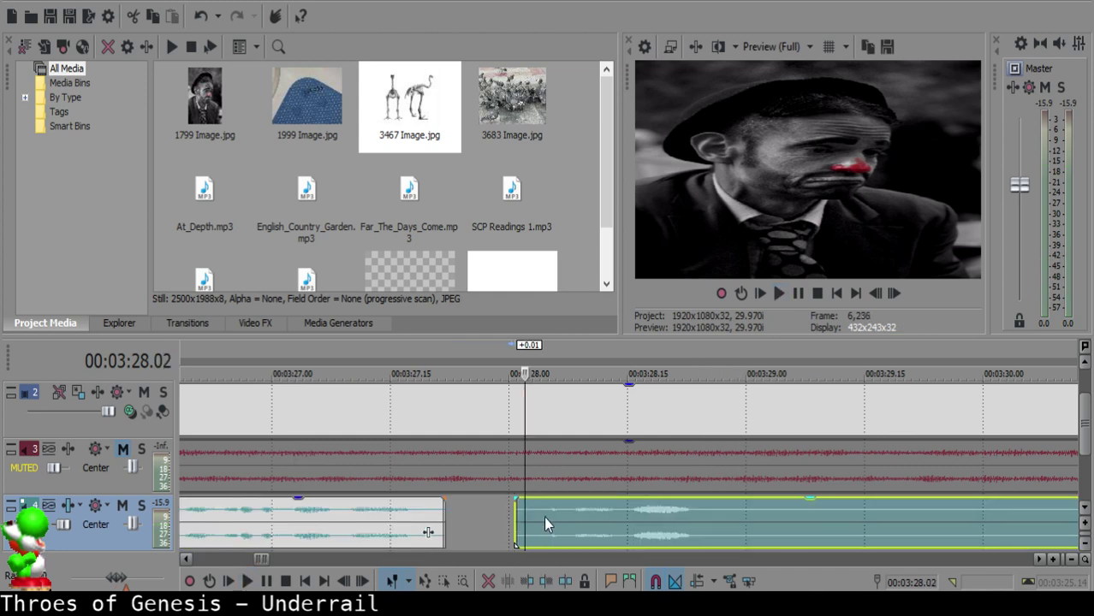
pyautogui.click(275, 517)
pyautogui.press('space')
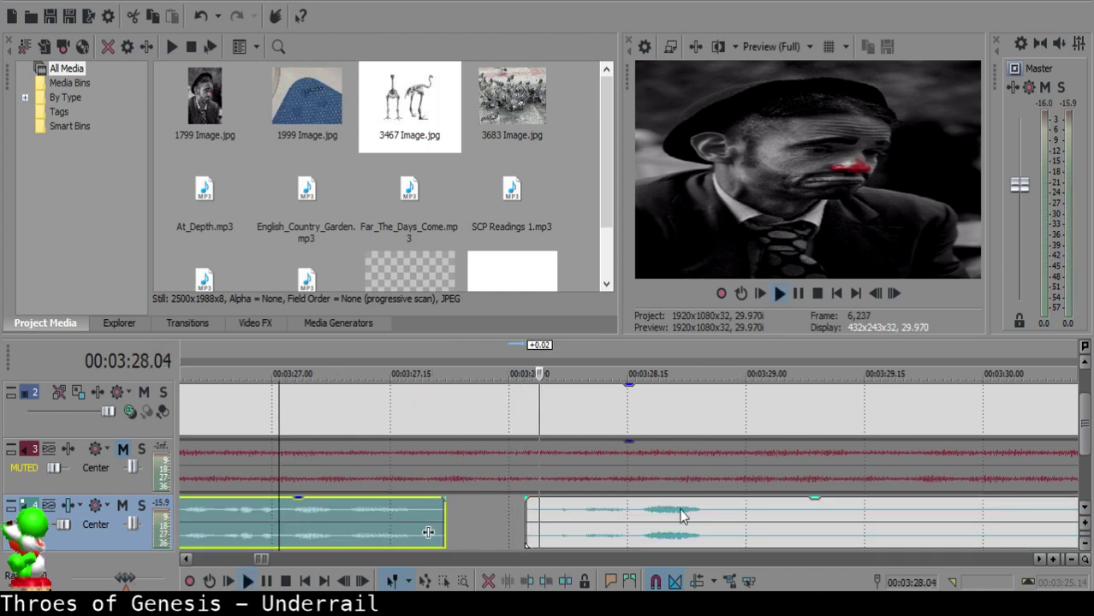
# - Split the narration at about 00:03:28.27 and 00:03:29.08, delete the section between the cuts, and play the remaining audio
pyautogui.click(722, 514)
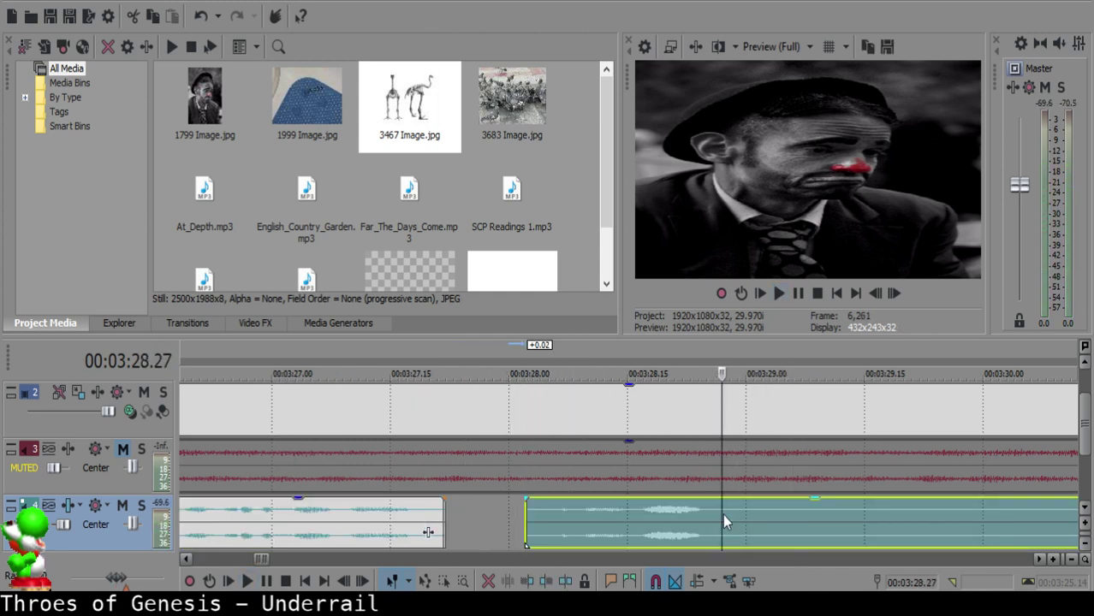
pyautogui.press('s')
pyautogui.press('space')
pyautogui.press('s')
pyautogui.click(732, 521)
pyautogui.press('Delete')
pyautogui.click(612, 522)
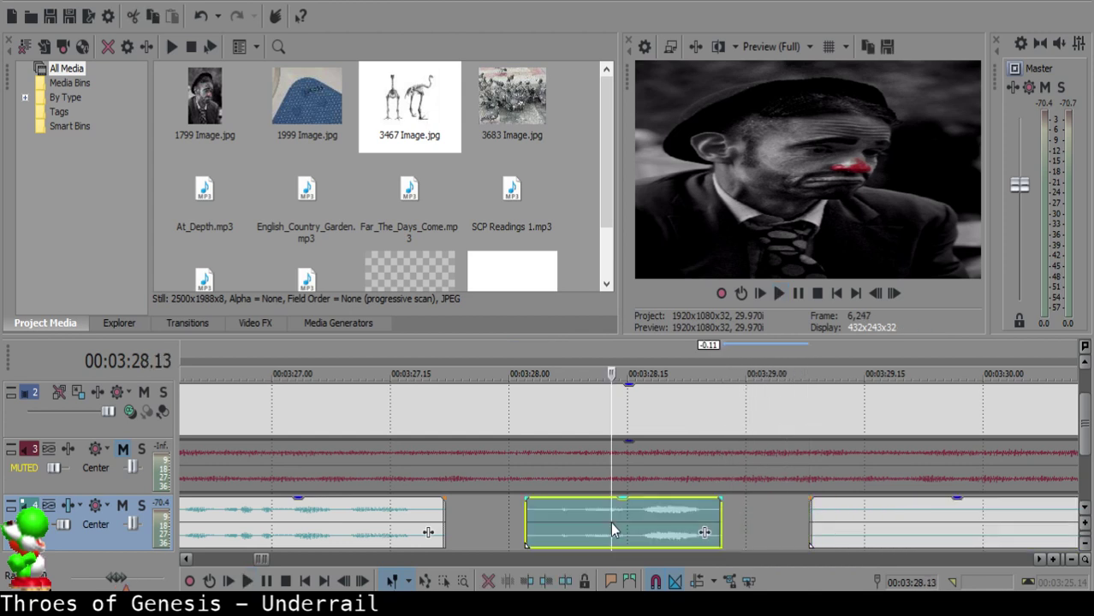
pyautogui.press('space')
pyautogui.scroll(-2, 610, 522)
# - Split the remaining narration at about 00:03:30.17 and delete the silent section before the cut
pyautogui.click(826, 518)
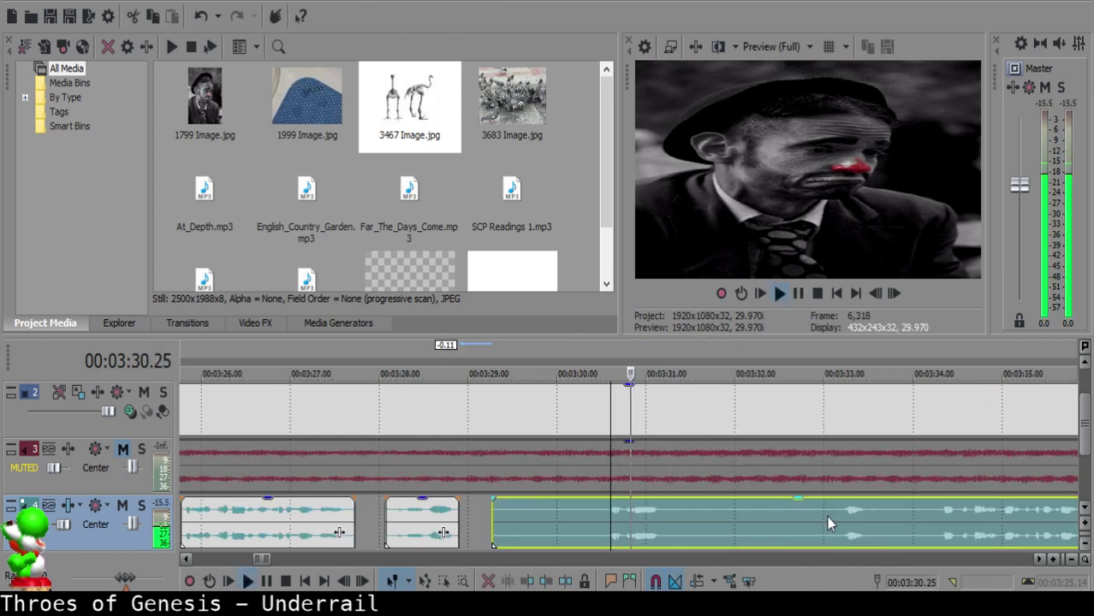
pyautogui.click(564, 512)
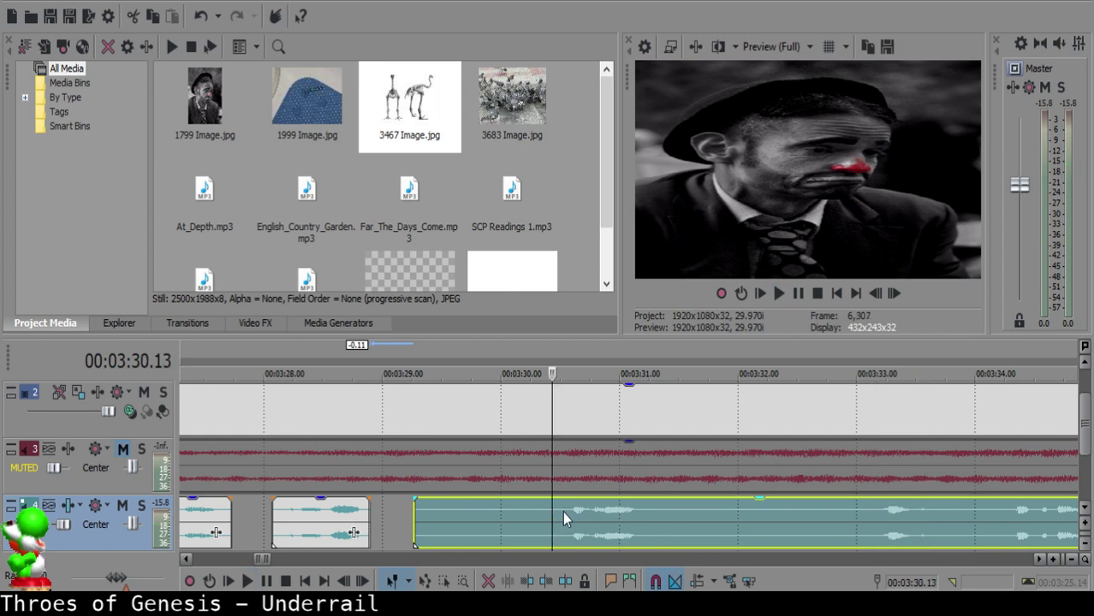
pyautogui.press('space')
pyautogui.press('s')
pyautogui.click(447, 522)
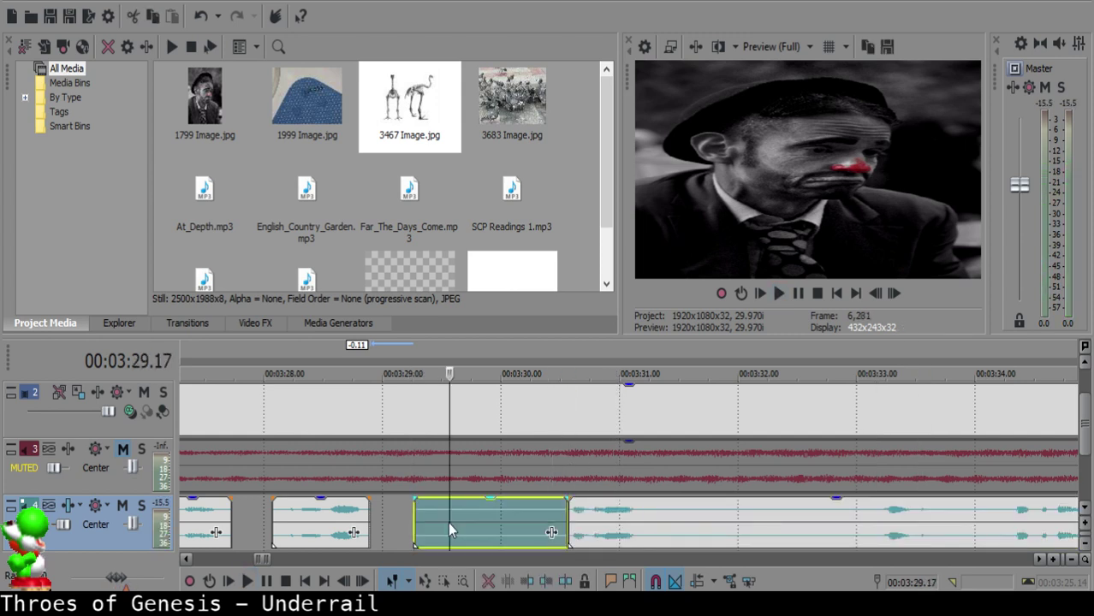
pyautogui.press('Delete')
# - Move the remaining narration 28 frames earlier to start at 00:03:29.19 and play from the preceding phrase
pyautogui.moveTo(659, 539); pyautogui.dragTo(554, 535)
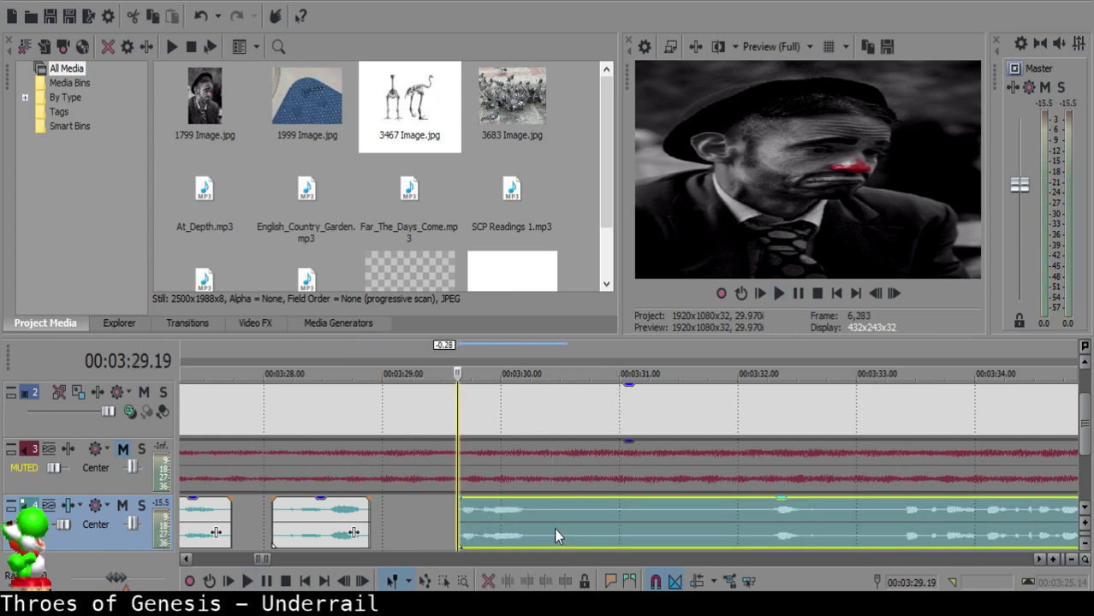
pyautogui.click(285, 533)
pyautogui.press('space')
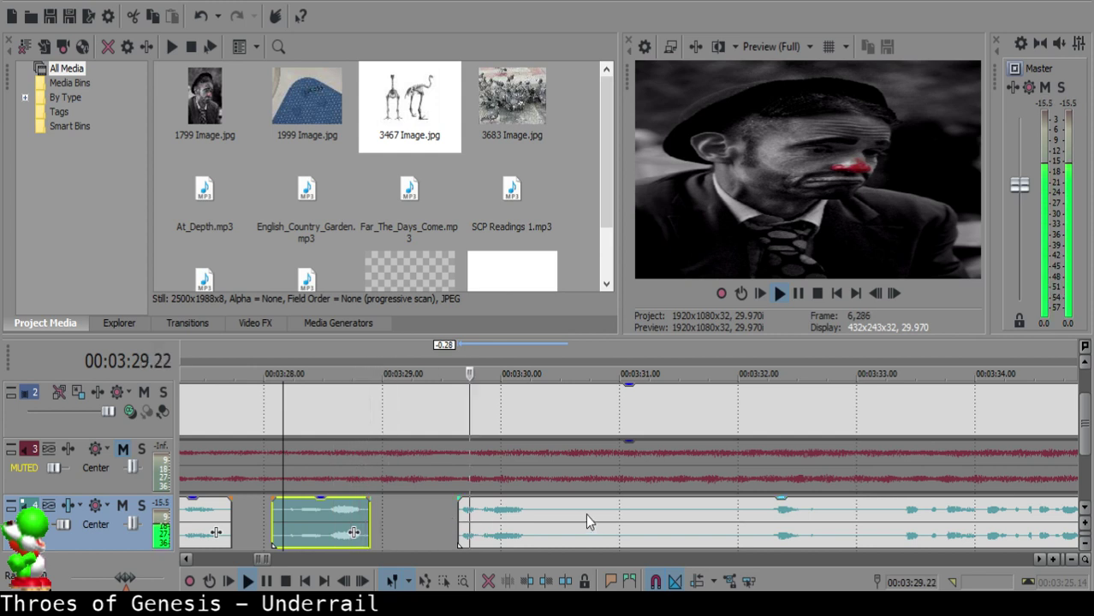
pyautogui.scroll(2, 585, 515)
# - Move the remaining narration 1 frame later to start at 00:03:29.20 and play from the preceding phrase
pyautogui.press('Return')
pyautogui.click(565, 524)
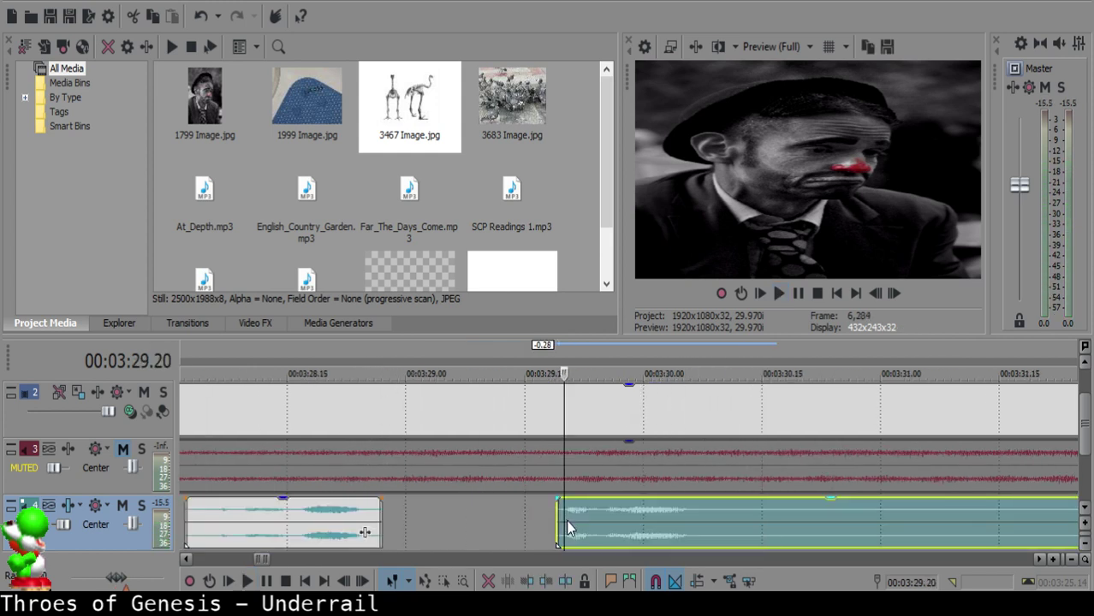
pyautogui.click(295, 522)
pyautogui.press('space')
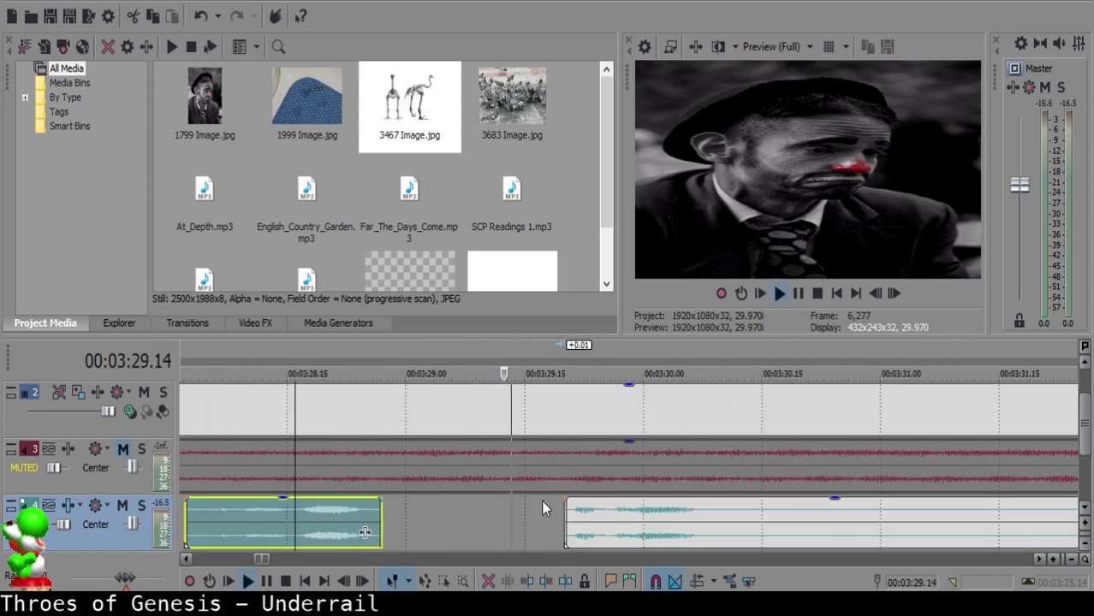
# - Play around the end of the phrase, split it at about 00:03:30.12 and 00:03:30.17, and delete the section between the cuts
pyautogui.click(737, 538)
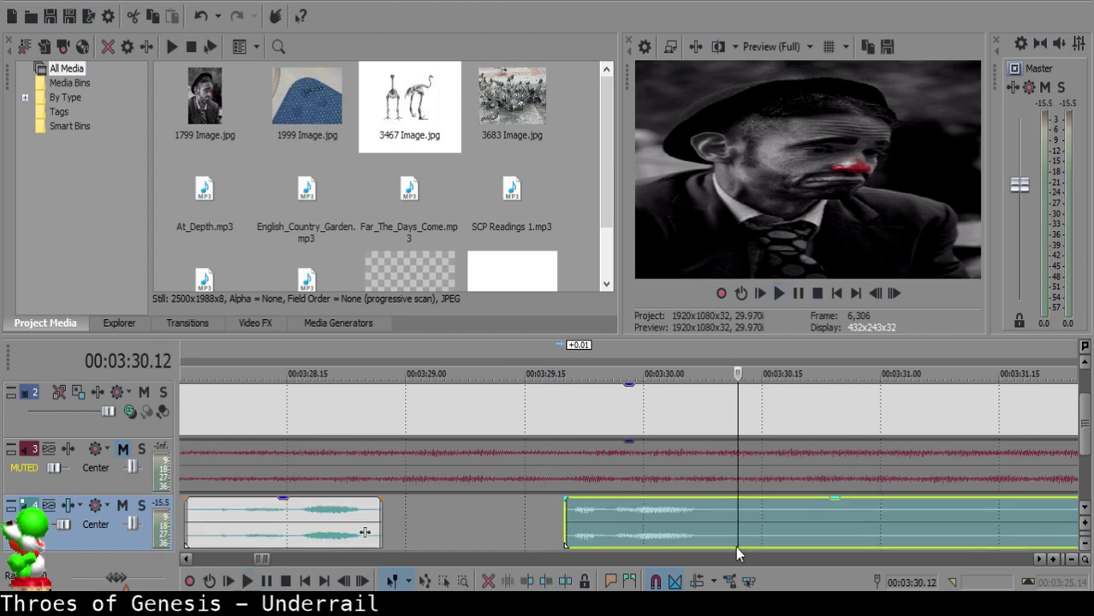
pyautogui.click(712, 508)
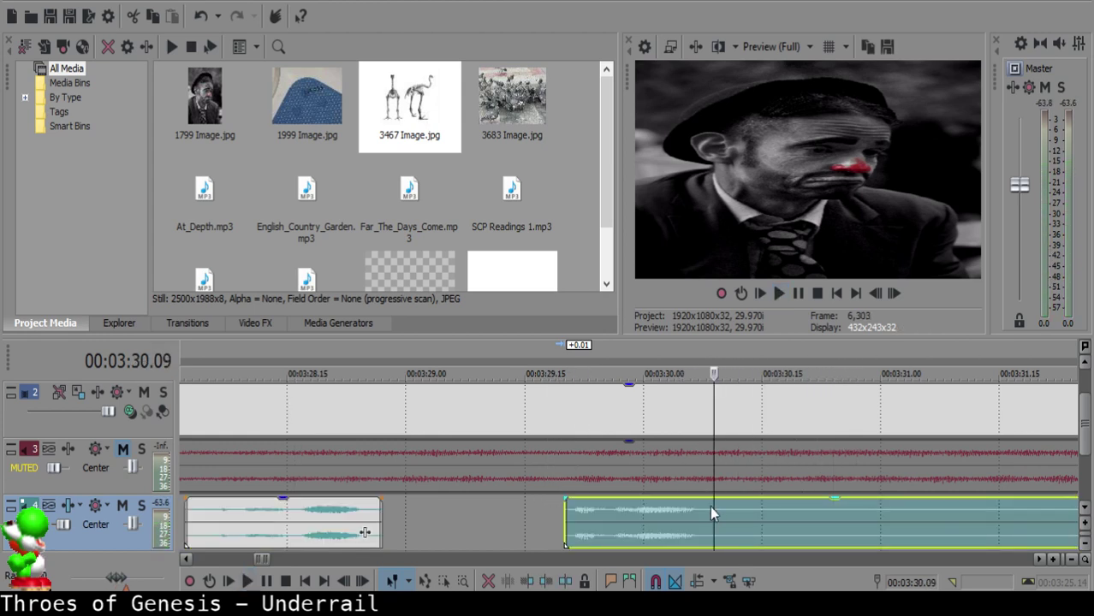
pyautogui.click(720, 511)
pyautogui.press('space')
pyautogui.click(729, 515)
pyautogui.press('space')
pyautogui.press('space')
pyautogui.press('space')
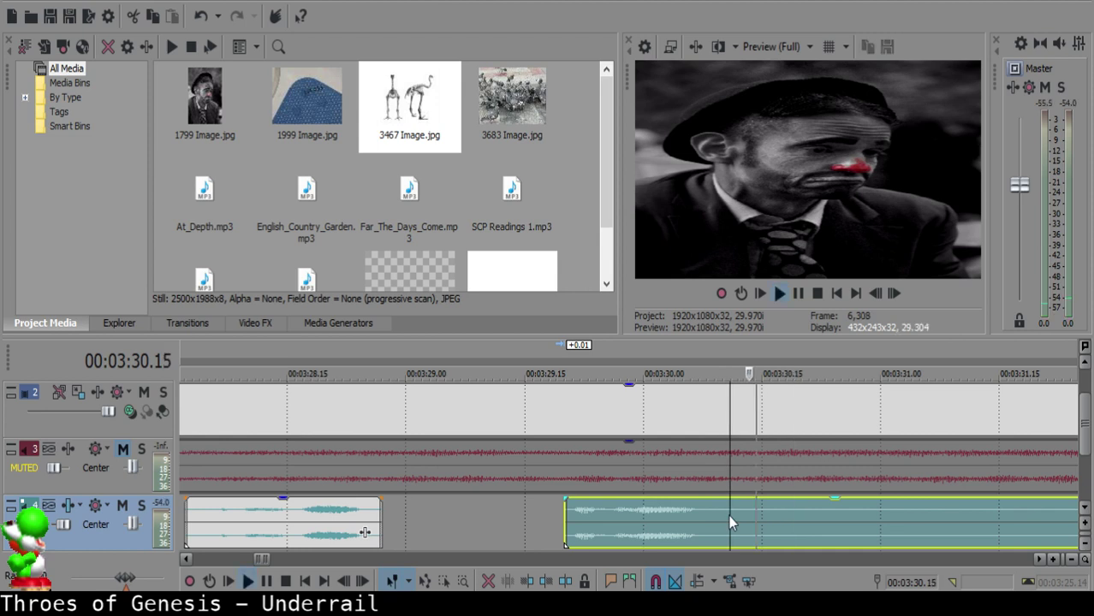
pyautogui.press('space')
pyautogui.click(738, 516)
pyautogui.press('s')
pyautogui.click(776, 519)
pyautogui.press('s')
pyautogui.click(746, 519)
pyautogui.press('Delete')
# - Add a fade-out of about 2 frames to the phrase ending at 00:03:30.12 and play it
pyautogui.moveTo(736, 501); pyautogui.dragTo(723, 506)
pyautogui.click(651, 523)
pyautogui.press('space')
# - Play past the fade, split the narration at 00:03:32.06, and delete the silent section before the cut
pyautogui.scroll(-3, 811, 522)
pyautogui.click(778, 516)
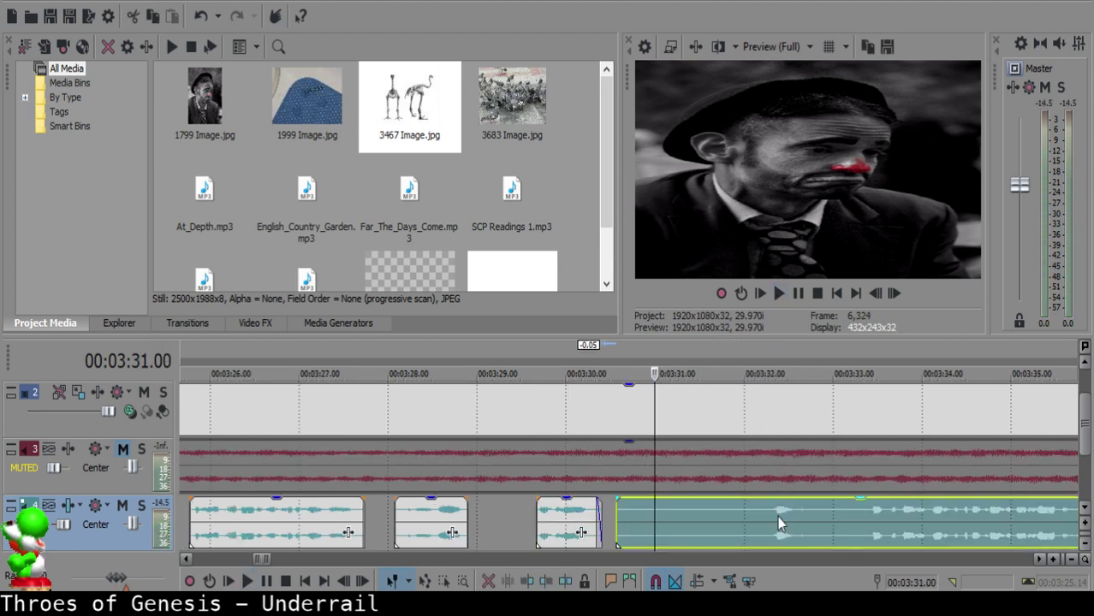
pyautogui.press('space')
pyautogui.click(762, 506)
pyautogui.press('space')
pyautogui.press('s')
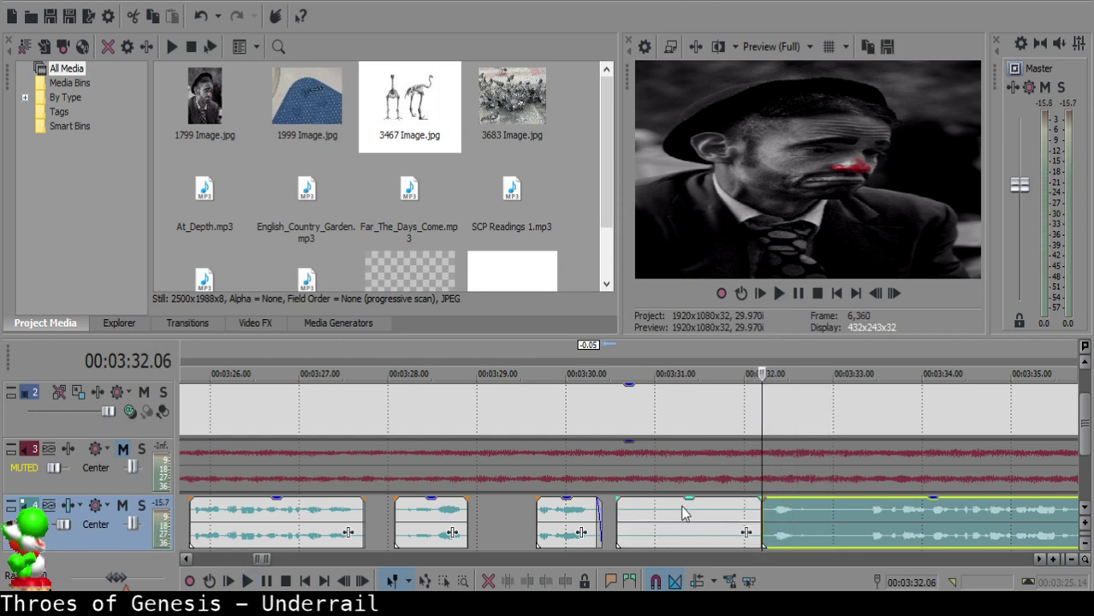
pyautogui.click(684, 512)
pyautogui.press('Delete')
# - Move the remaining narration 26 frames earlier to start at 00:03:31.10 and play from the preceding phrase
pyautogui.moveTo(865, 526); pyautogui.dragTo(770, 524)
pyautogui.click(556, 515)
pyautogui.press('space')
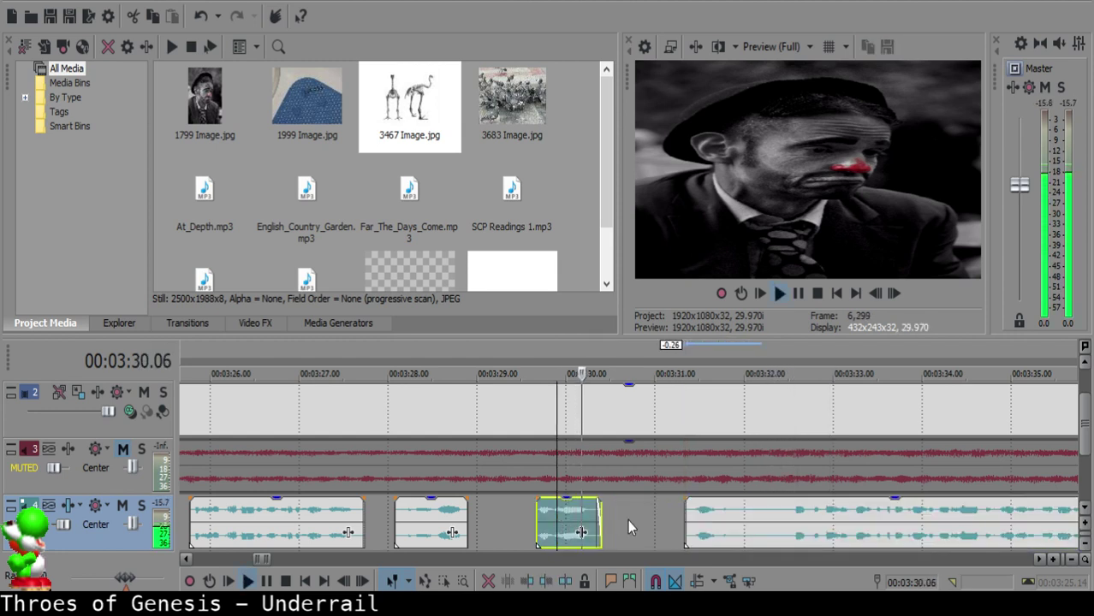
# - Lengthen the preceding phrase's fade-out to about 3 frames and move the remaining narration 1 frame later to start at 00:03:31.11
pyautogui.scroll(2, 658, 519)
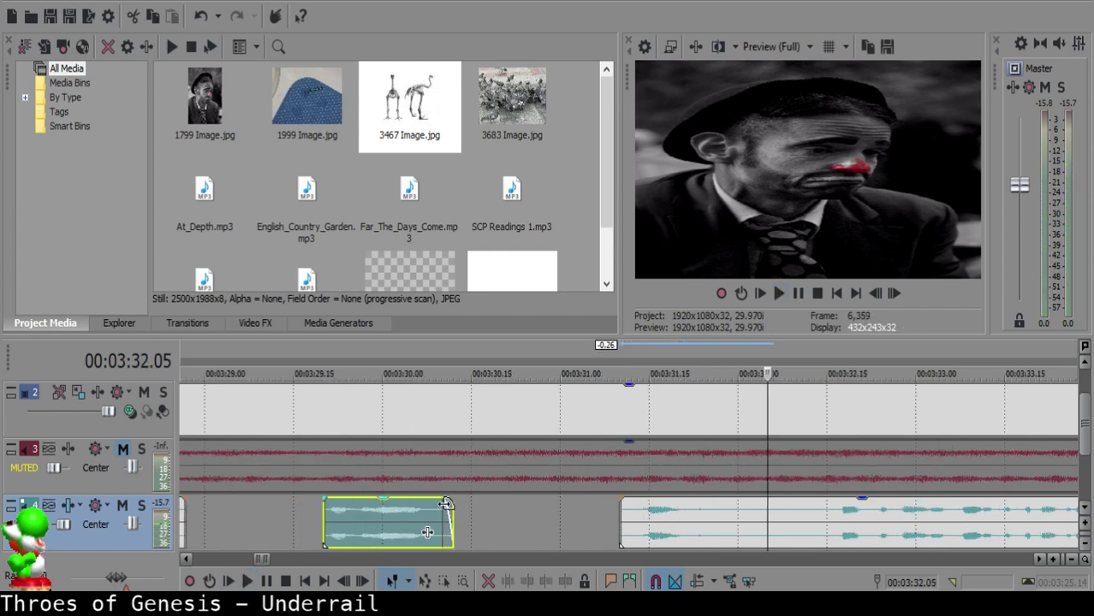
pyautogui.click(342, 511)
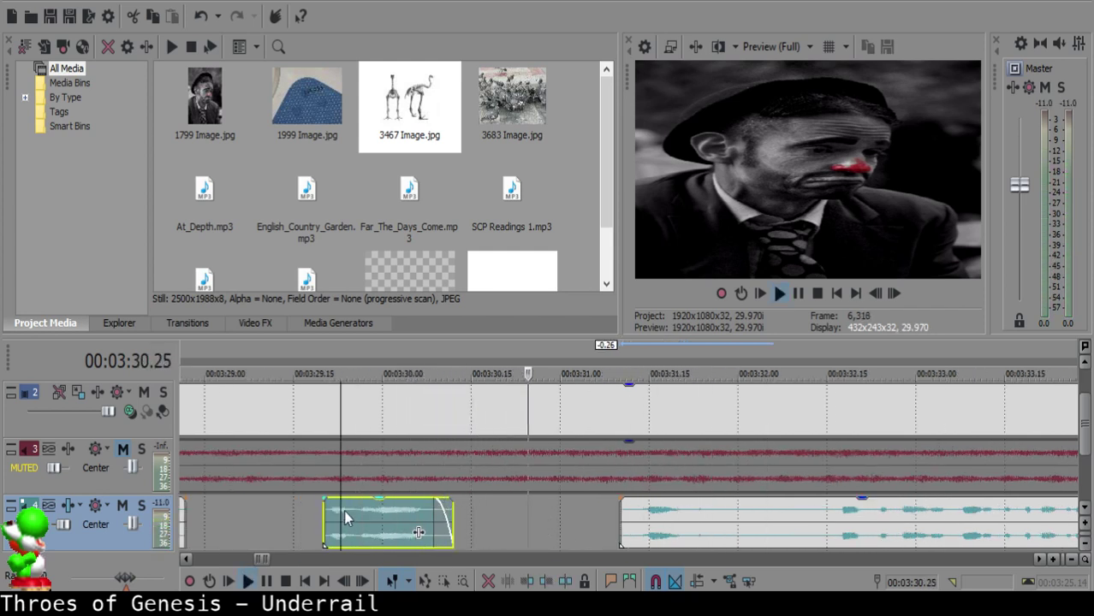
pyautogui.click(635, 514)
pyautogui.moveTo(636, 514); pyautogui.dragTo(828, 510)
pyautogui.press('Return')
pyautogui.press('Return')
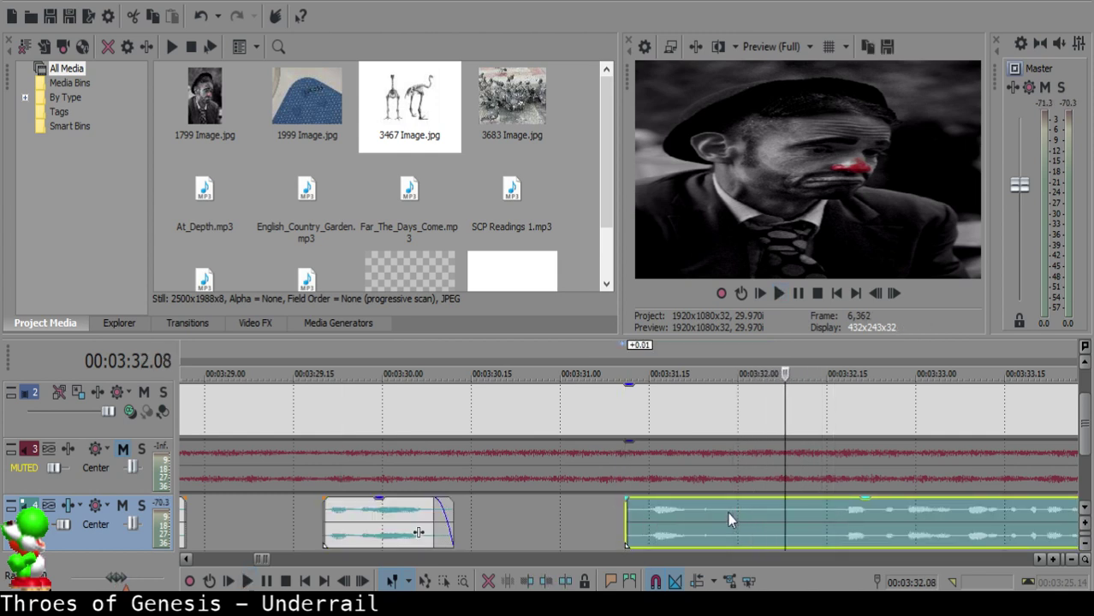
# - Split the narration at about 00:03:31.28 and 00:03:32.14, and delete the section between the cuts
pyautogui.click(728, 513)
pyautogui.press('Return')
pyautogui.press('Return')
pyautogui.click(727, 512)
pyautogui.press('s')
pyautogui.press('Return')
pyautogui.press('Return')
pyautogui.press('s')
pyautogui.click(750, 516)
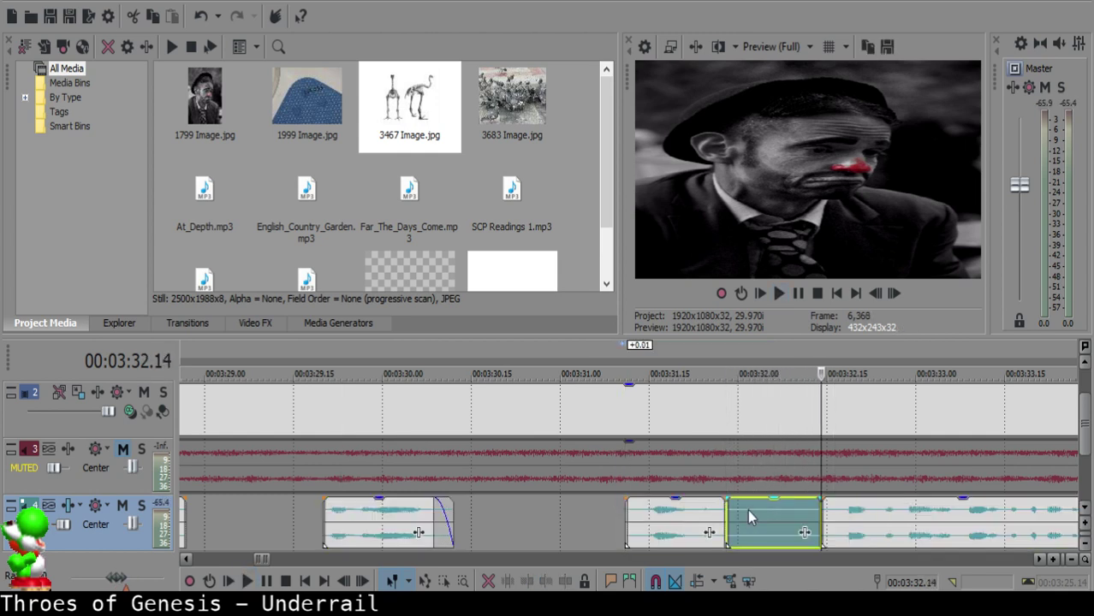
pyautogui.press('Delete')
# - Add a fade-out of about 5 frames to the short phrase starting at 00:03:31.11 and play it
pyautogui.moveTo(726, 498); pyautogui.dragTo(702, 497)
pyautogui.click(628, 515)
pyautogui.press('Return')
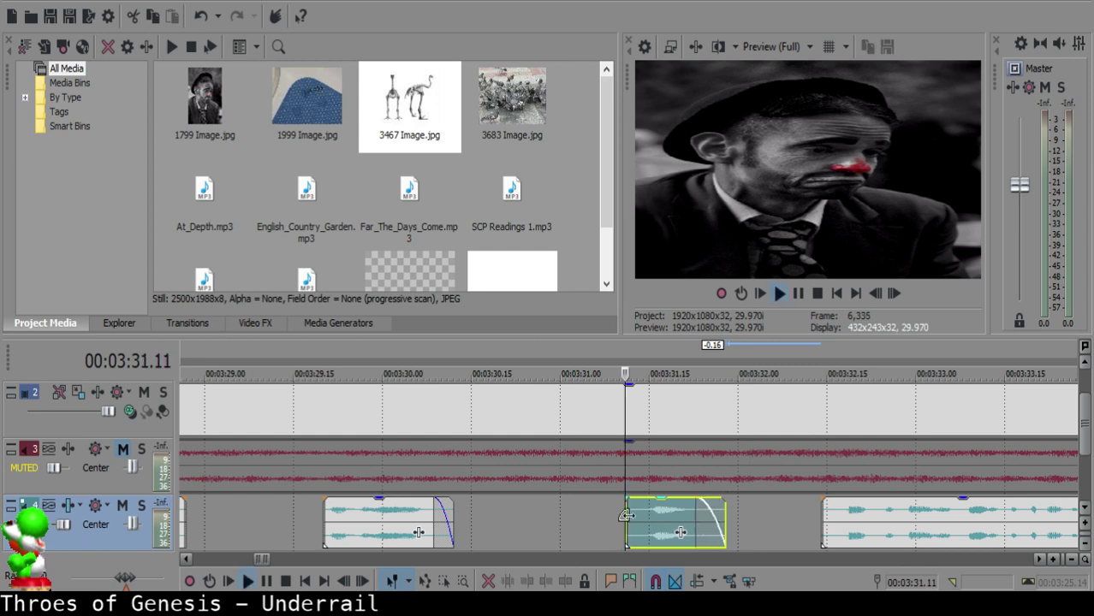
pyautogui.press('Return')
# - Check the following narration, move it 11 frames earlier to start at 00:03:32.03, and play from the preceding short phrase
pyautogui.click(831, 516)
pyautogui.press('Return')
pyautogui.scroll(-3, 831, 516)
pyautogui.click(904, 514)
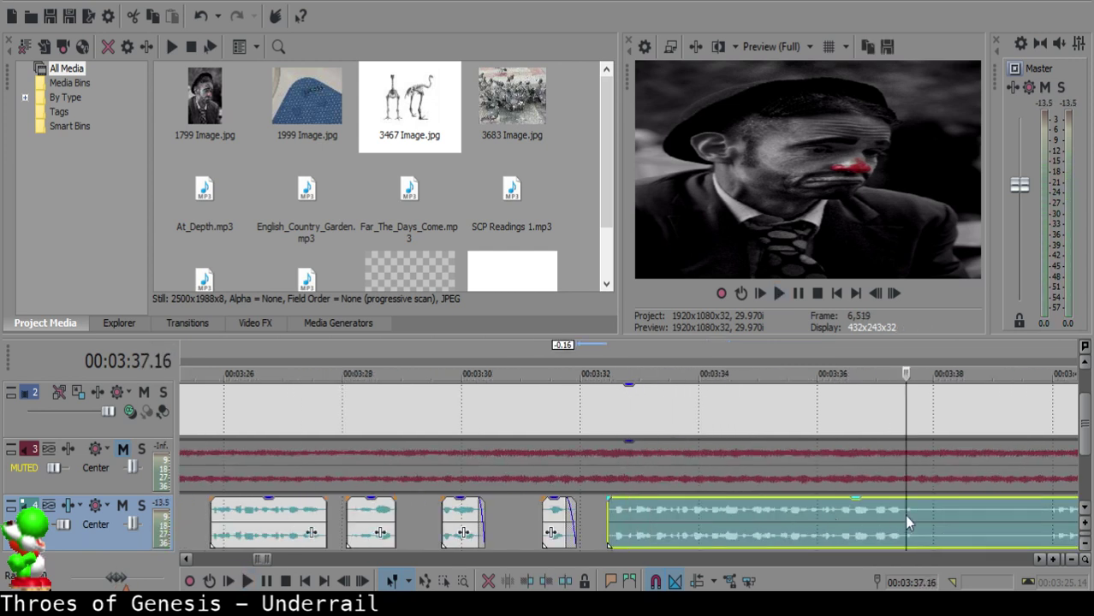
pyautogui.scroll(-2, 718, 511)
pyautogui.press('space')
pyautogui.scroll(4, 544, 517)
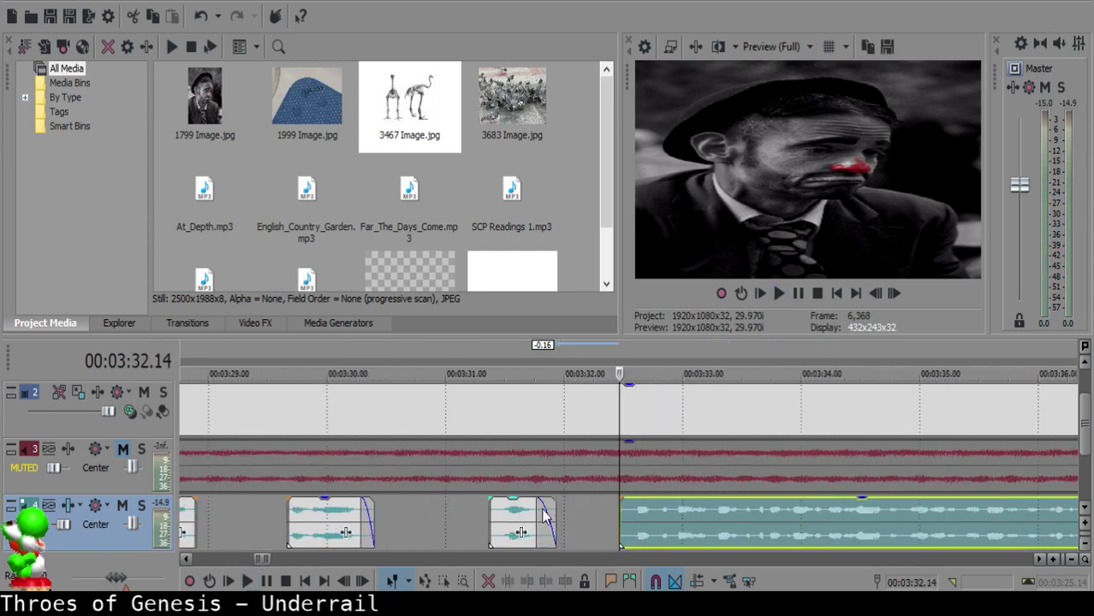
pyautogui.click(568, 510)
pyautogui.click(576, 512)
pyautogui.moveTo(662, 511); pyautogui.dragTo(618, 504)
pyautogui.click(509, 504)
pyautogui.press('space')
pyautogui.press('Return')
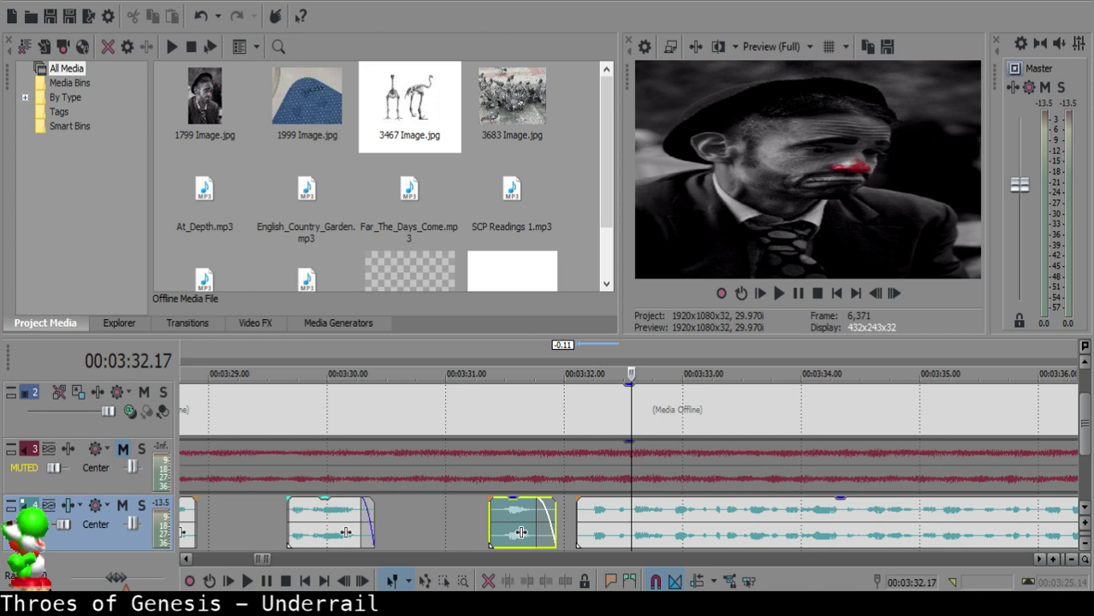
# - Move the short phrase and the remaining narration together 11 frames earlier, starting the phrase at 00:03:31.00, and play the transition
pyautogui.hotkey('alt', 'Tab')
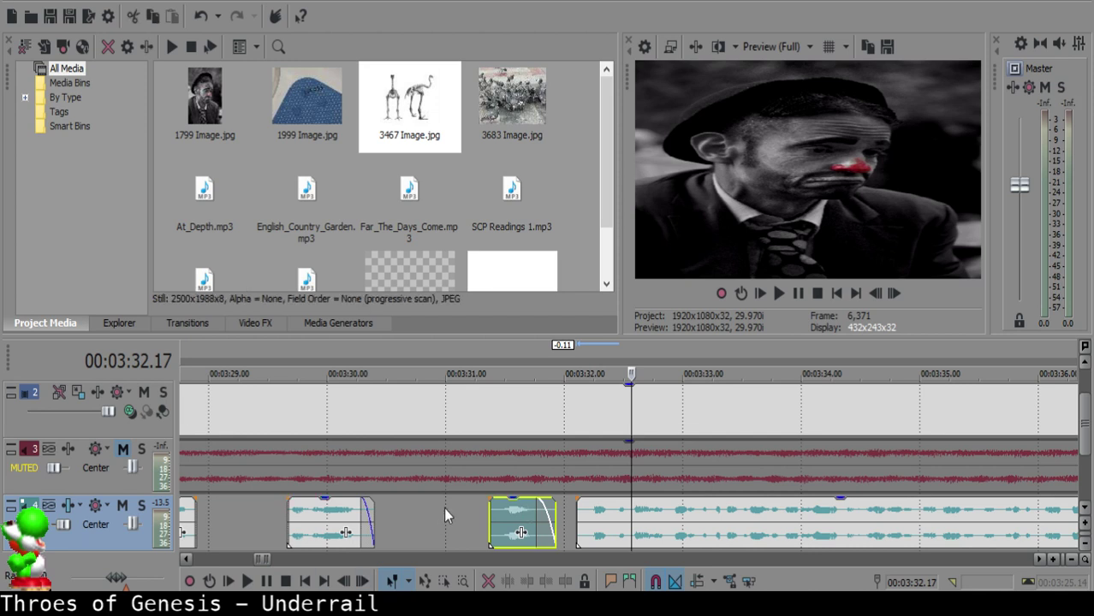
pyautogui.click(445, 509)
pyautogui.keyDown('shift'); pyautogui.click(617, 515); pyautogui.keyUp('shift')
pyautogui.moveTo(617, 515); pyautogui.dragTo(574, 504)
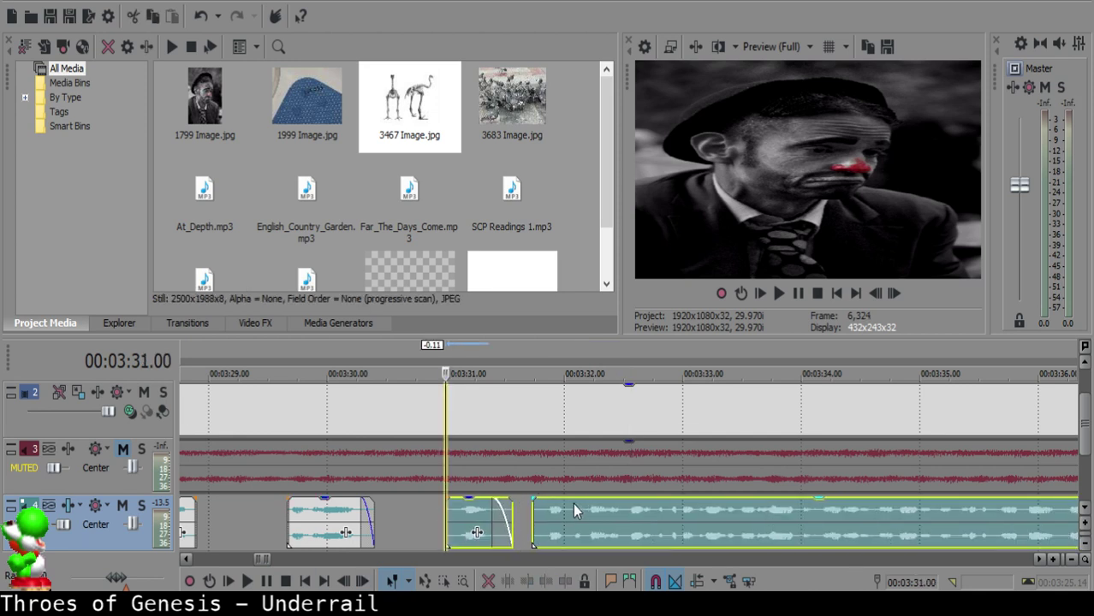
pyautogui.click(325, 544)
pyautogui.press('space')
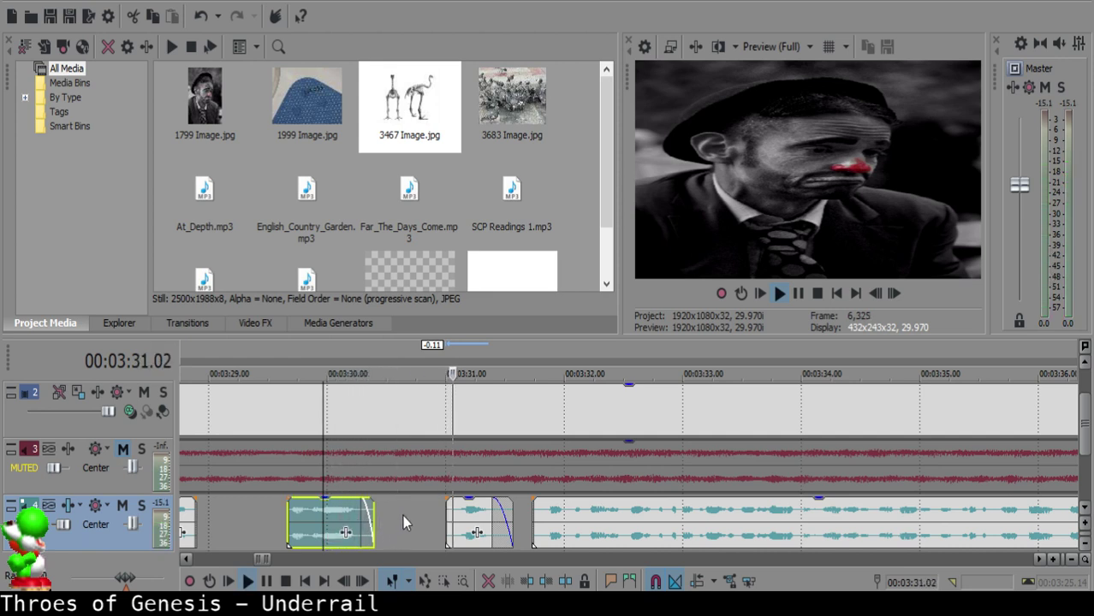
# - Move the remaining narration 1 frame earlier to start at 00:03:31.21 and play from the short phrase before it
pyautogui.click(529, 514)
pyautogui.press('space')
pyautogui.scroll(2, 556, 514)
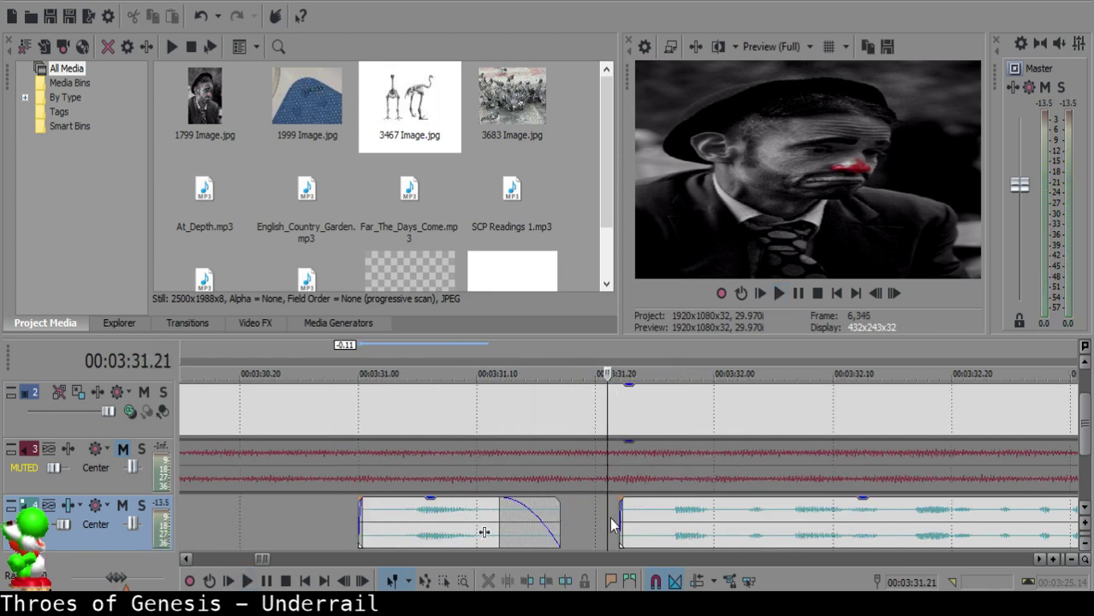
pyautogui.moveTo(644, 523); pyautogui.dragTo(632, 524)
pyautogui.click(417, 524)
pyautogui.press('space')
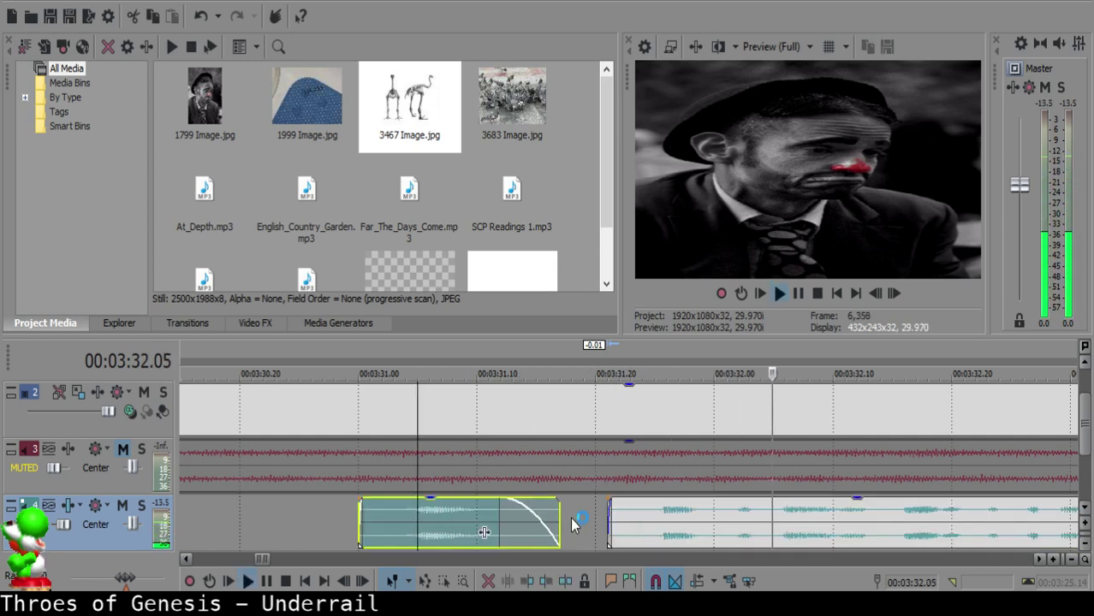
# - Play the remaining narration repeatedly around 00:03:34 to 00:03:36 to locate the boundaries of the word near 00:03:35
pyautogui.scroll(-10, 574, 521)
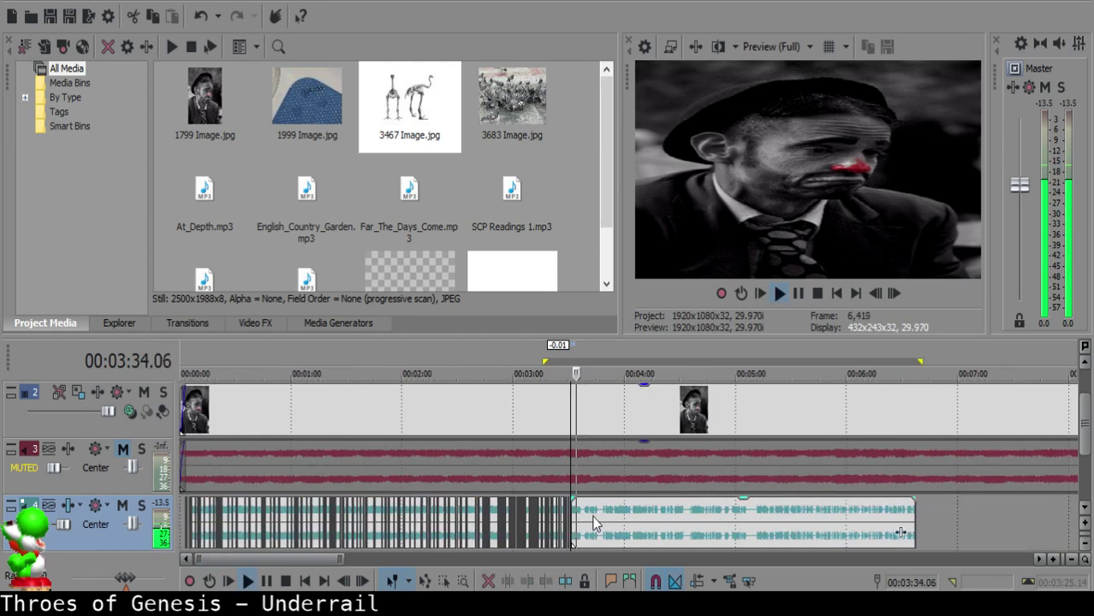
pyautogui.scroll(-5, 599, 524)
pyautogui.scroll(5, 642, 524)
pyautogui.press('space')
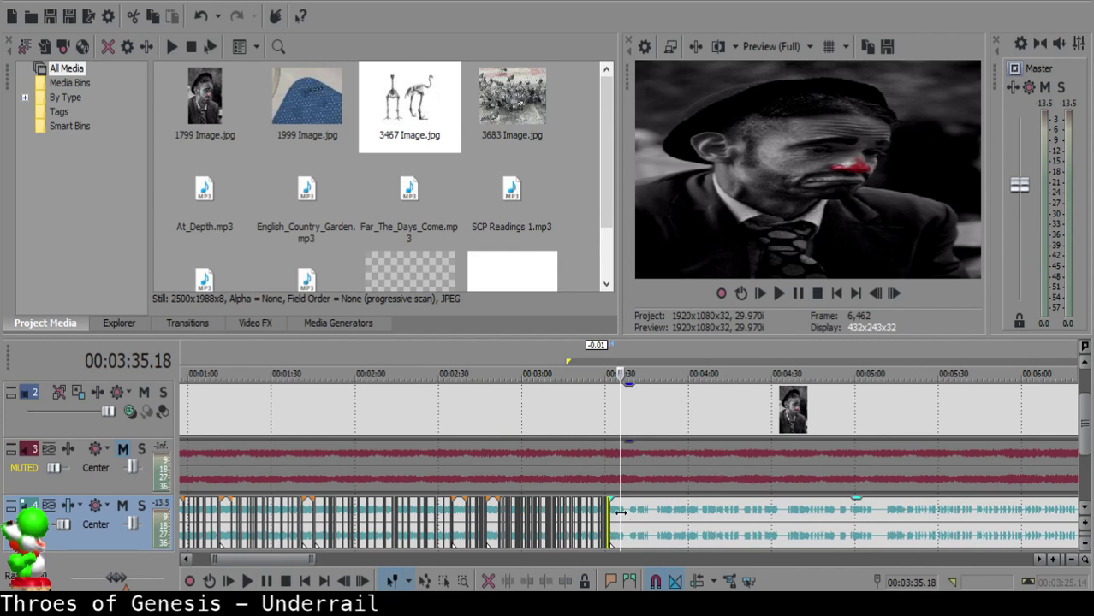
pyautogui.scroll(4, 621, 512)
pyautogui.click(591, 512)
pyautogui.press('space')
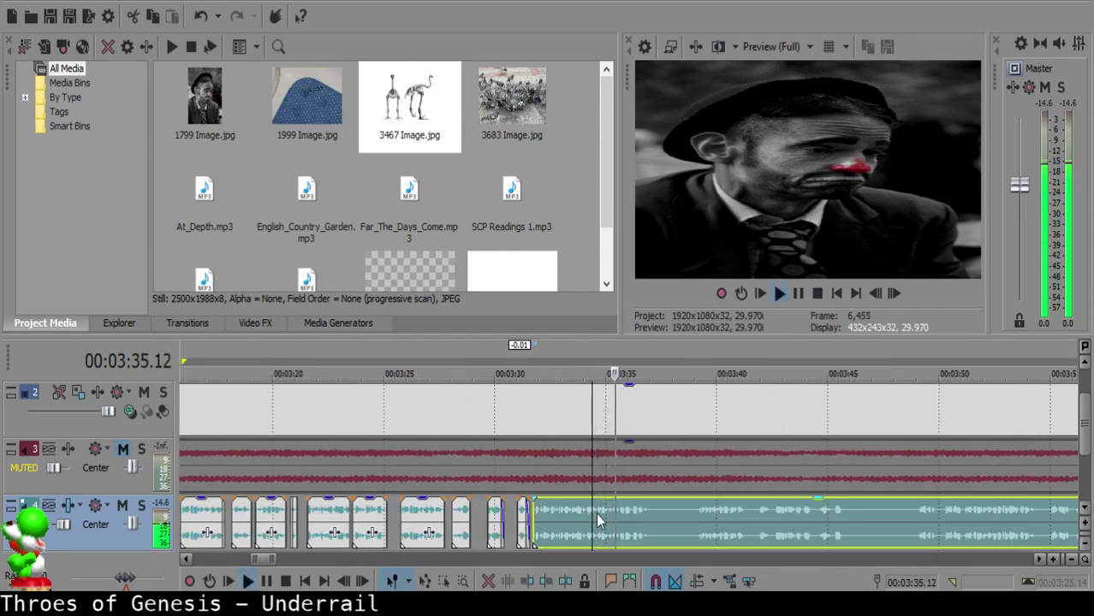
pyautogui.click(598, 518)
pyautogui.scroll(3, 595, 513)
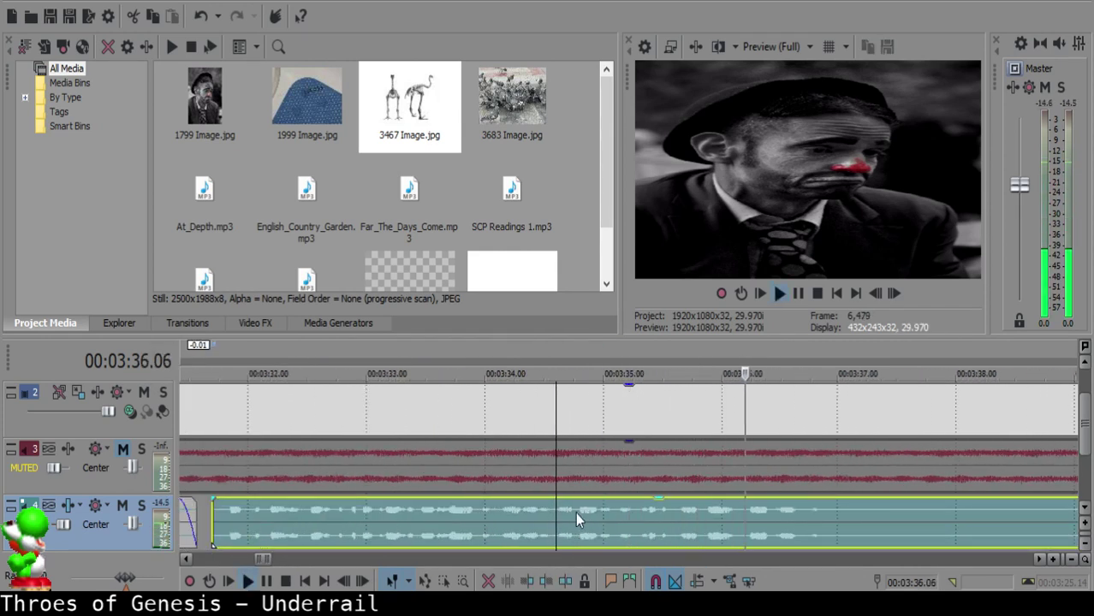
pyautogui.scroll(3, 581, 513)
pyautogui.click(594, 513)
pyautogui.click(571, 512)
pyautogui.click(587, 511)
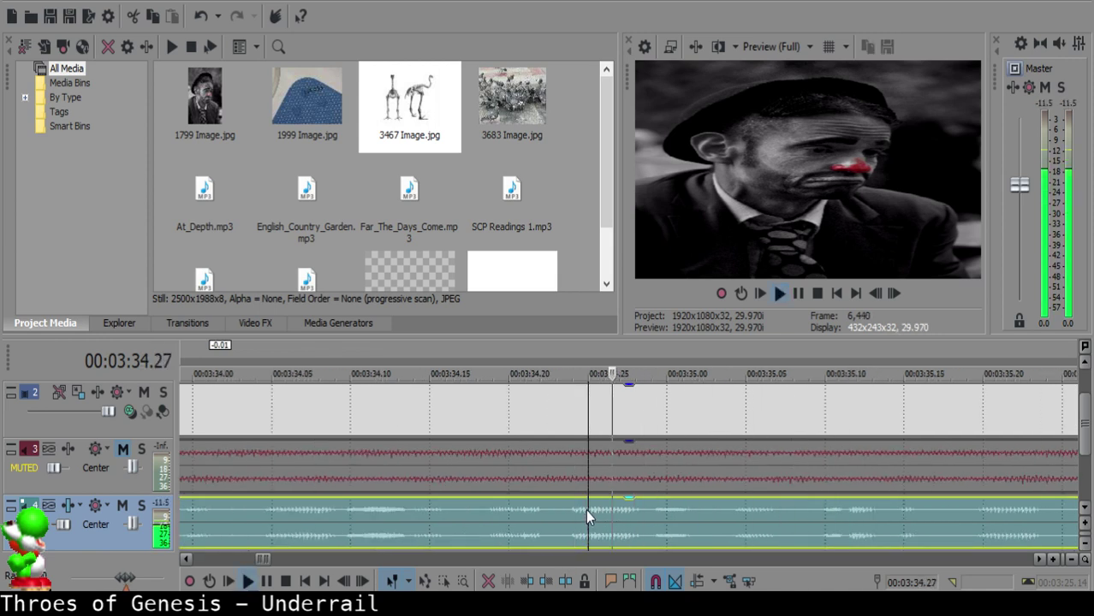
# - Isolate the word by splitting the narration at 00:03:34.23 and 00:03:35.03
pyautogui.click(556, 509)
pyautogui.press('space')
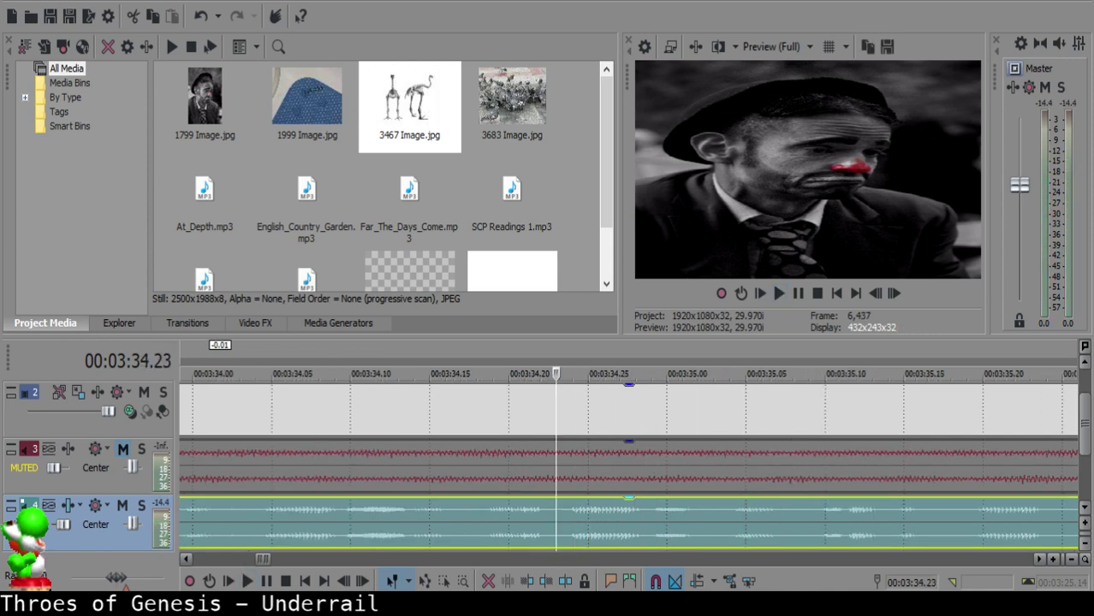
pyautogui.press('space')
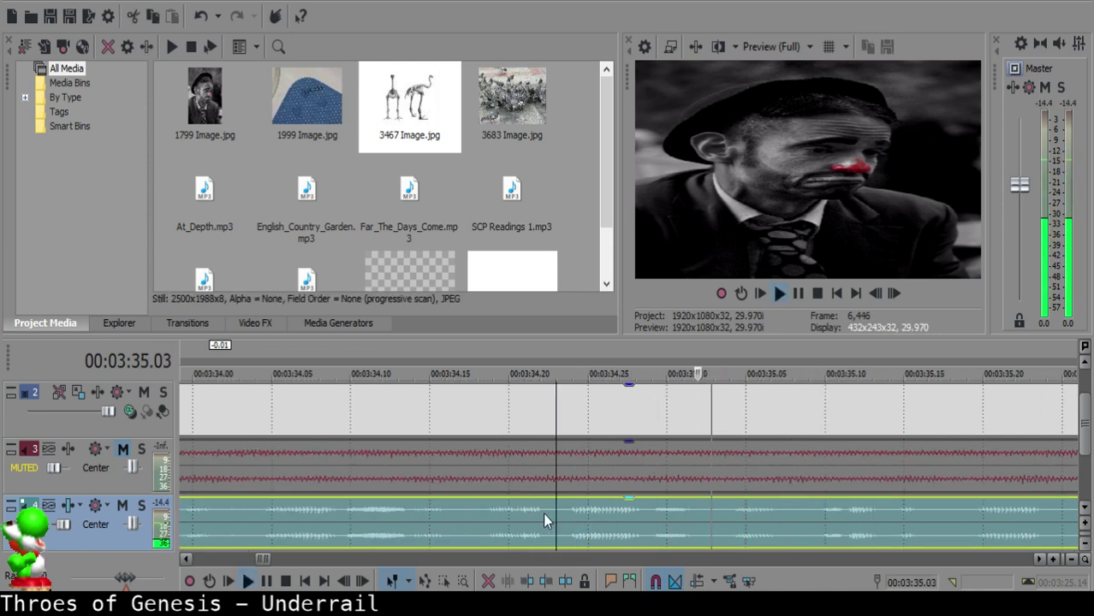
pyautogui.press('space')
pyautogui.press('s')
pyautogui.press('space')
pyautogui.press('Return')
pyautogui.press('Return')
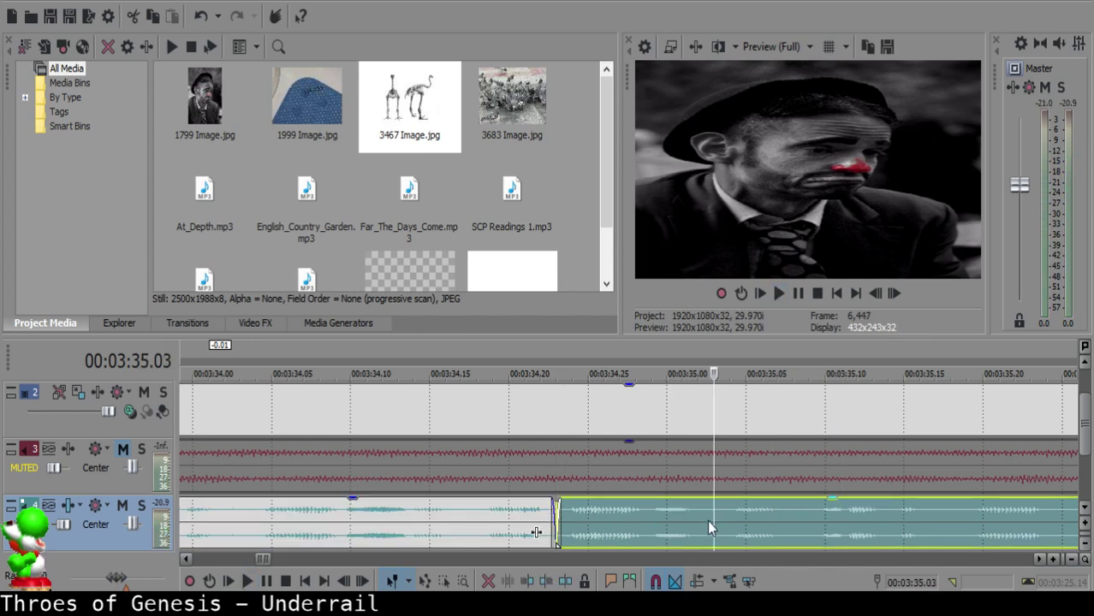
pyautogui.press('s')
# - Play the earlier phrases, isolate and copy the section from 00:03:16.14 to about 00:03:16.21, and undo both splits
pyautogui.scroll(-10, 707, 514)
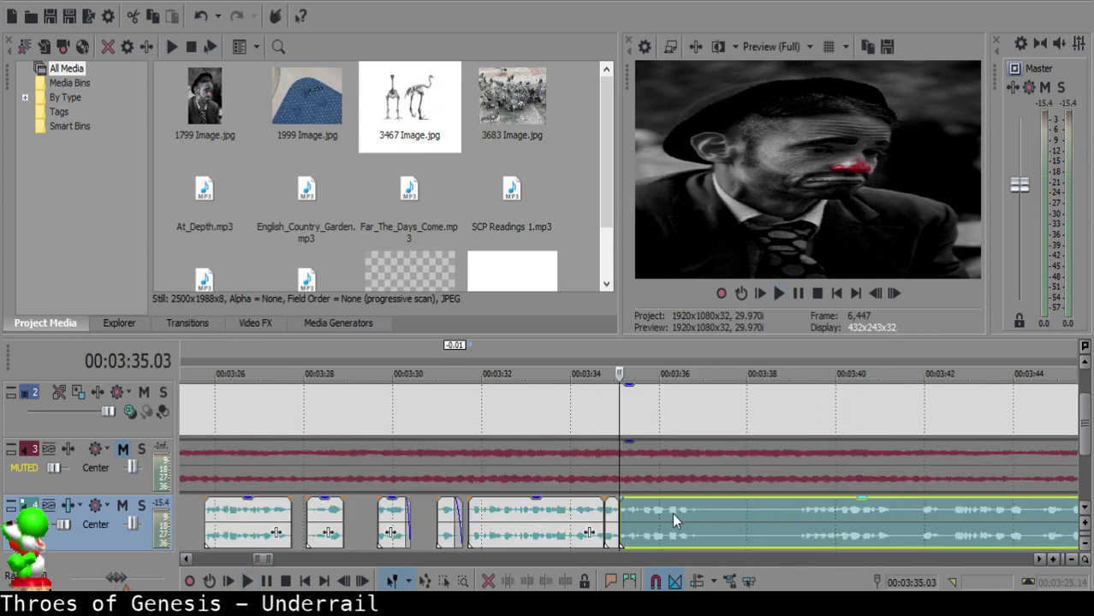
pyautogui.click(397, 513)
pyautogui.press('space')
pyautogui.scroll(10, 411, 514)
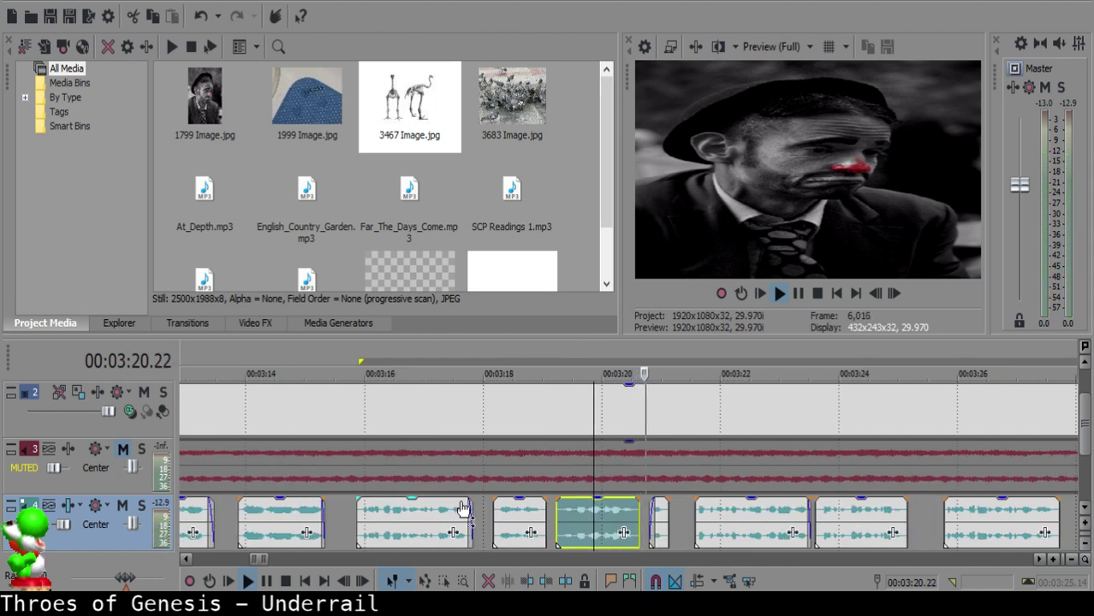
pyautogui.click(562, 513)
pyautogui.click(526, 513)
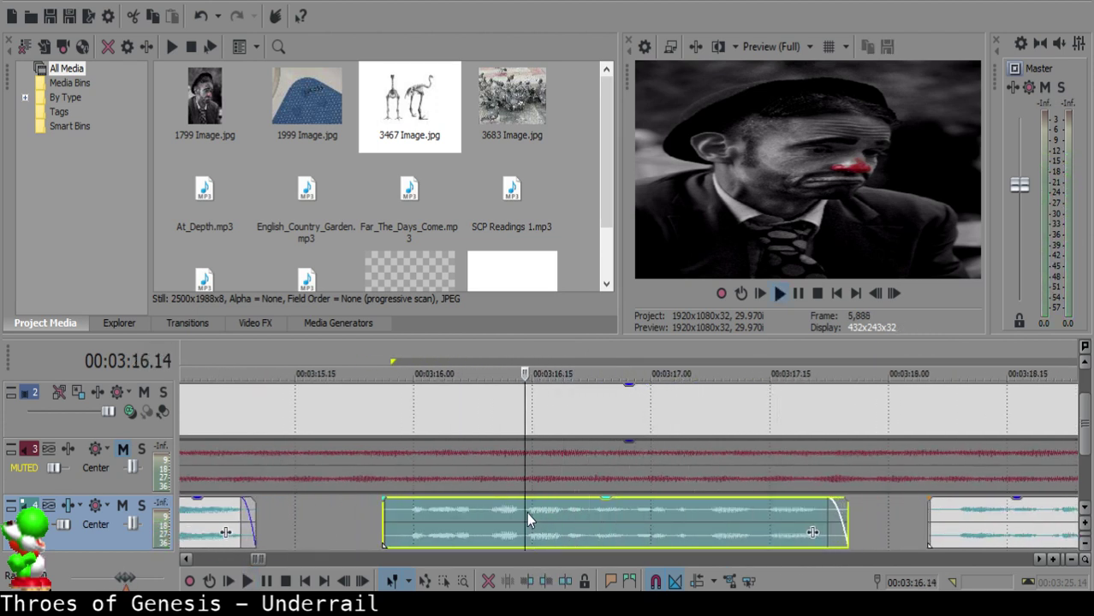
pyautogui.press('s')
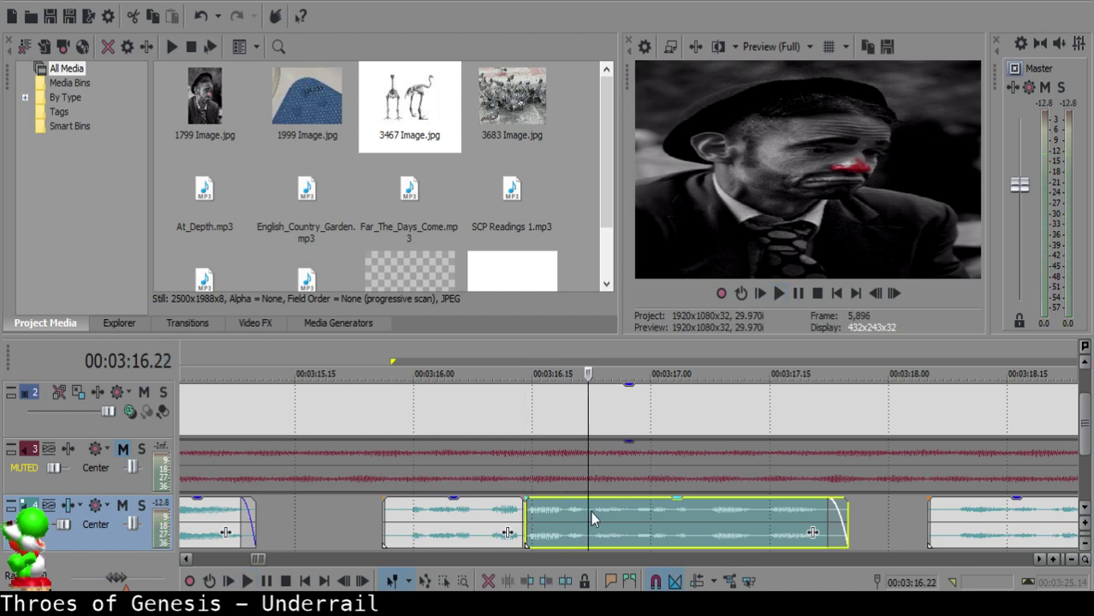
pyautogui.click(582, 517)
pyautogui.press('s')
pyautogui.hotkey('ctrl', 'z')
pyautogui.hotkey('ctrl', 'z')
pyautogui.scroll(-6, 632, 513)
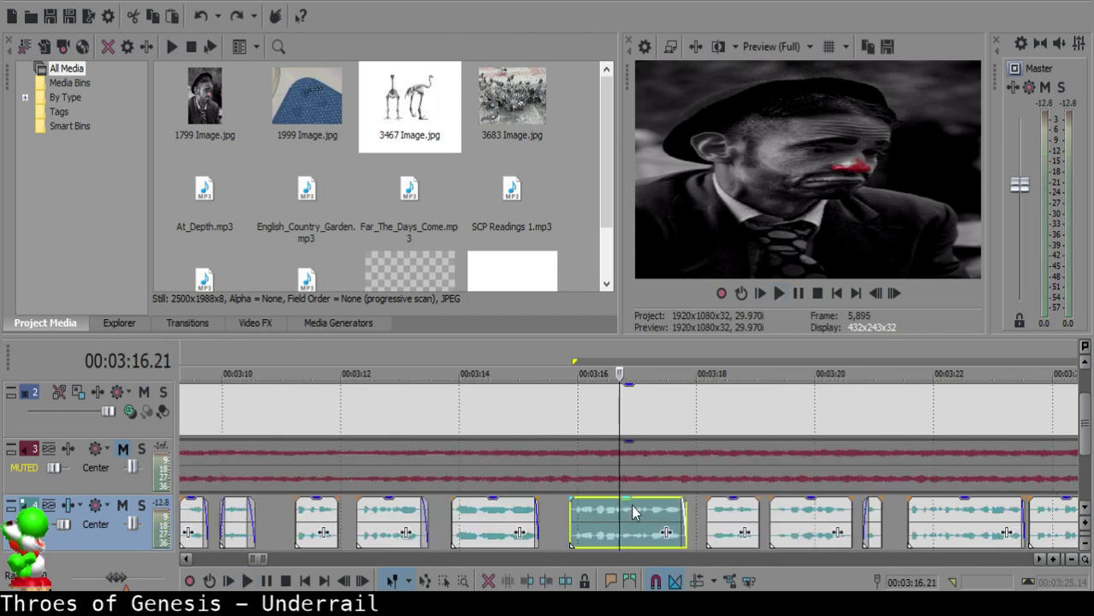
# - Replace the section between 00:03:34.23 and 00:03:35.03 with the copied narration piece and play the result
pyautogui.click(820, 518)
pyautogui.press('space')
pyautogui.scroll(4, 820, 521)
pyautogui.press('Return')
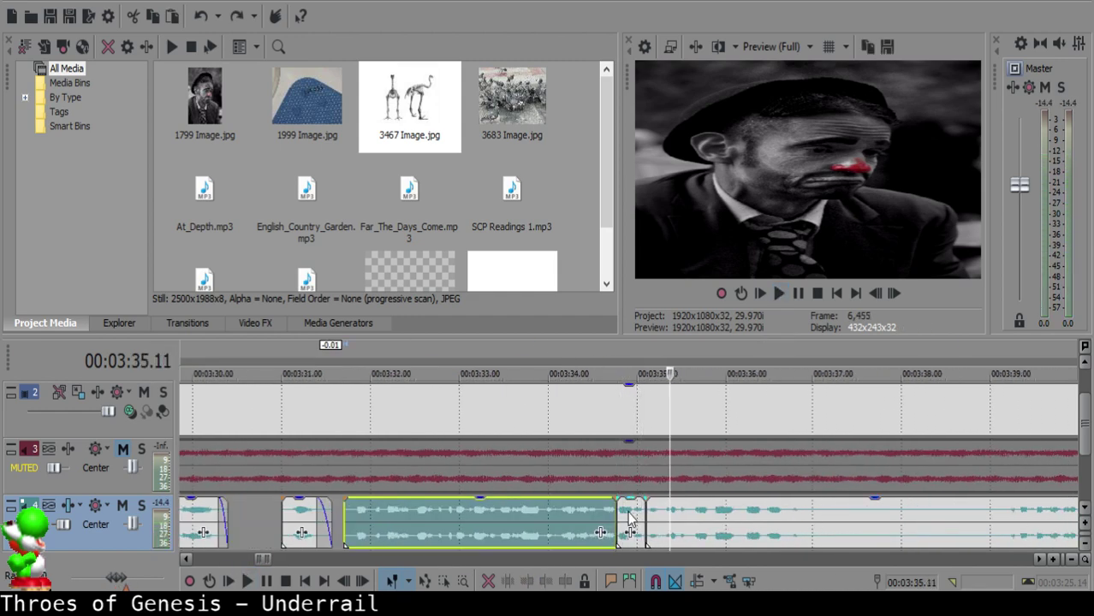
pyautogui.click(623, 517)
pyautogui.press('Delete')
pyautogui.click(615, 512)
pyautogui.hotkey('ctrl', 'v')
pyautogui.click(579, 514)
pyautogui.press('space')
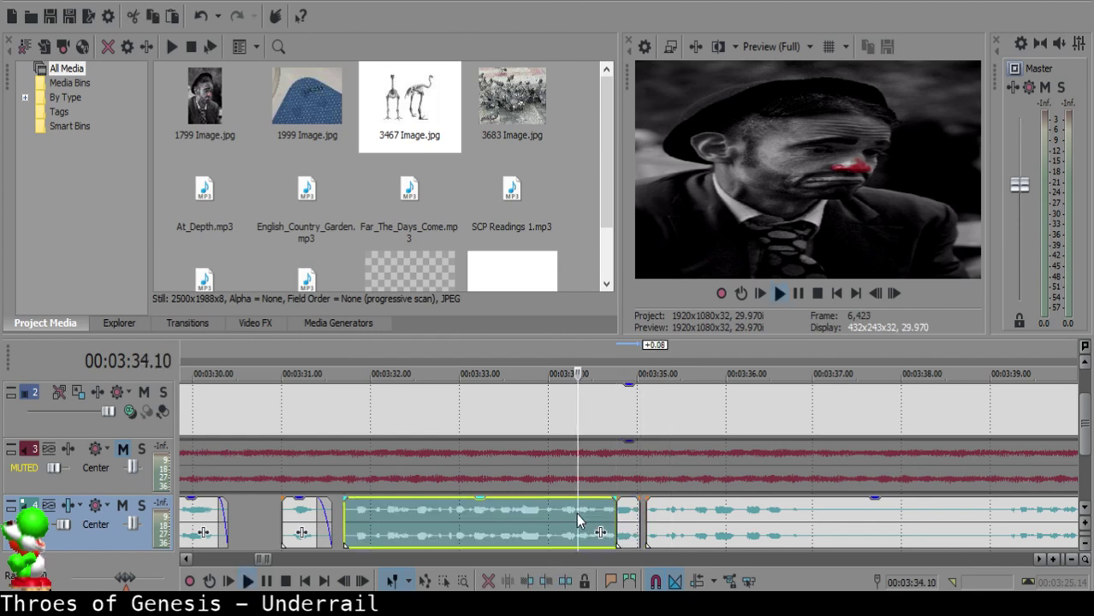
# - Move the remaining narration 2 frames earlier to close the gap after the pasted piece, and play the transition
pyautogui.scroll(4, 601, 515)
pyautogui.press('Return')
pyautogui.moveTo(746, 510); pyautogui.dragTo(735, 508)
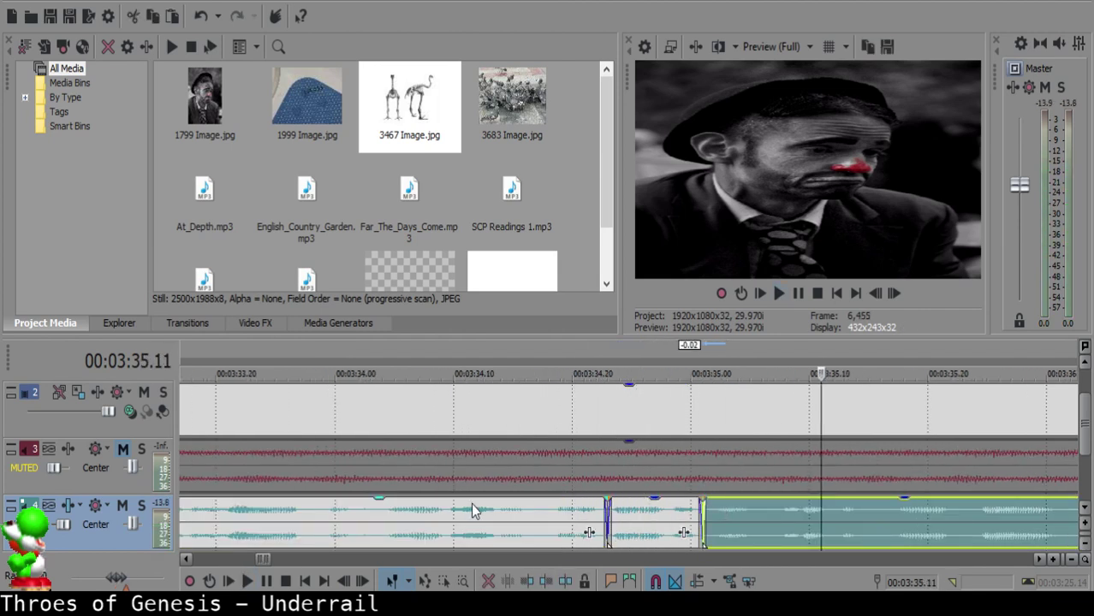
pyautogui.click(471, 503)
pyautogui.press('space')
# - Create a crossfade of about 1 frame between the preceding phrase and the pasted piece, and play the joined narration
pyautogui.click(610, 514)
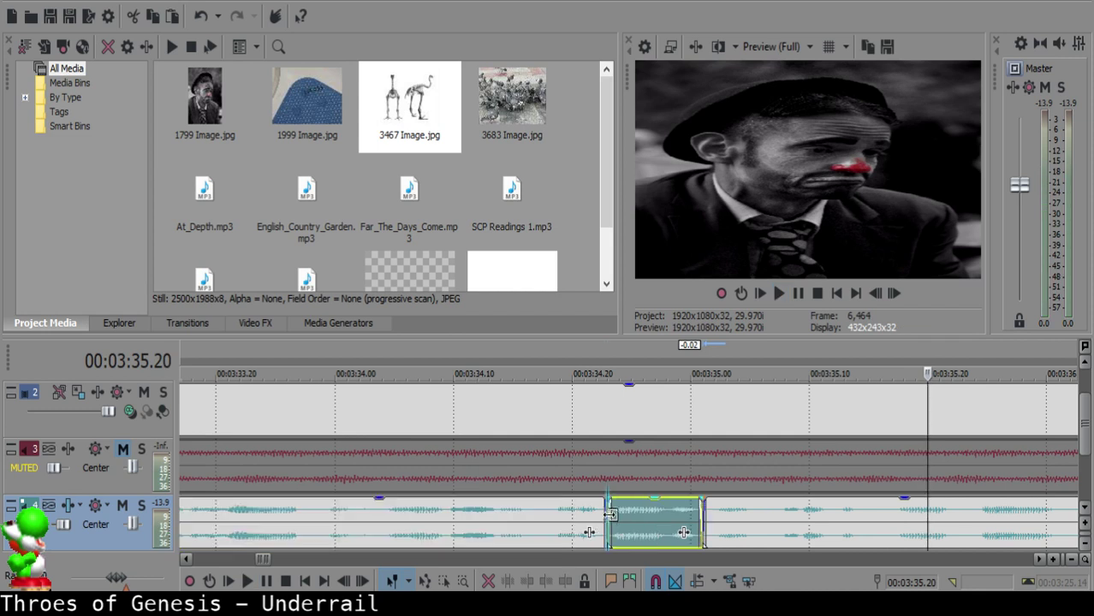
pyautogui.click(358, 533)
pyautogui.press('space')
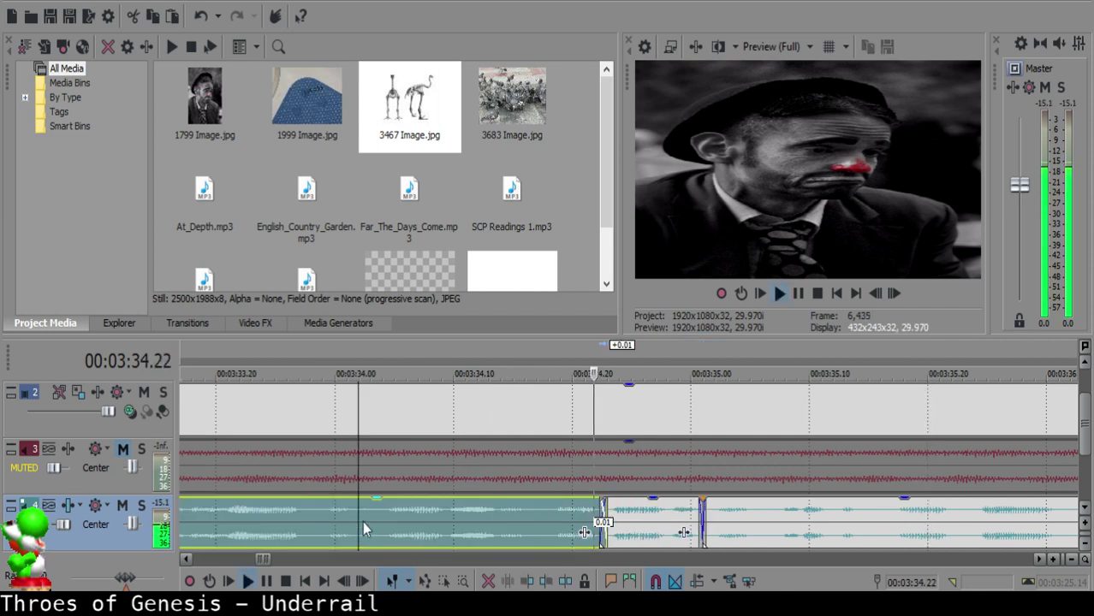
pyautogui.scroll(-4, 571, 516)
pyautogui.click(392, 526)
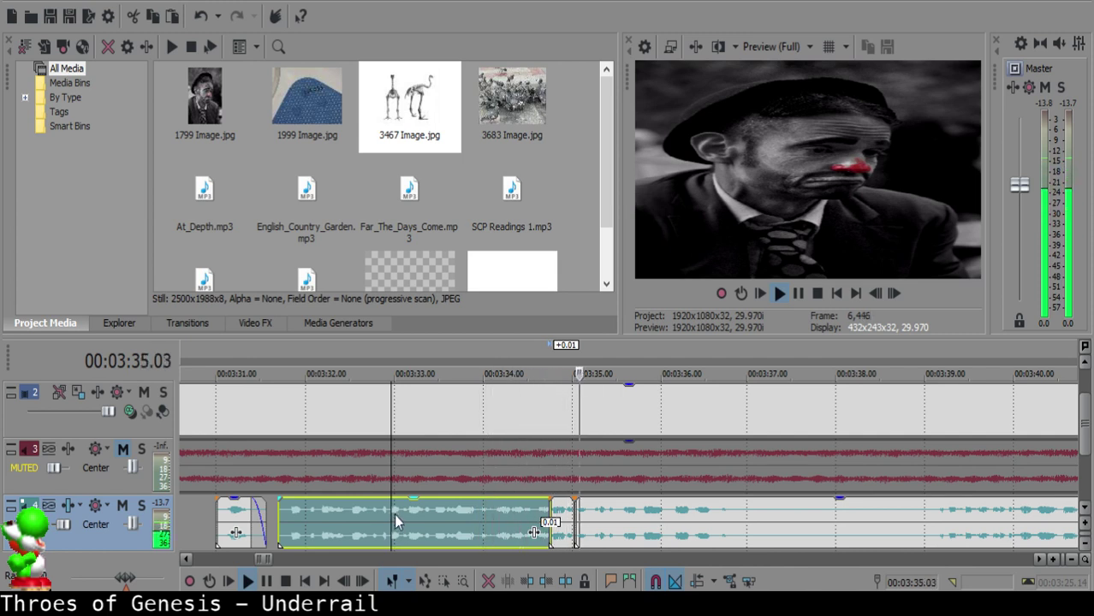
# - Split the track 4 narration at about 00:03:37.00 and 00:03:39.02 and delete the silent section between the splits
pyautogui.scroll(-3, 533, 532)
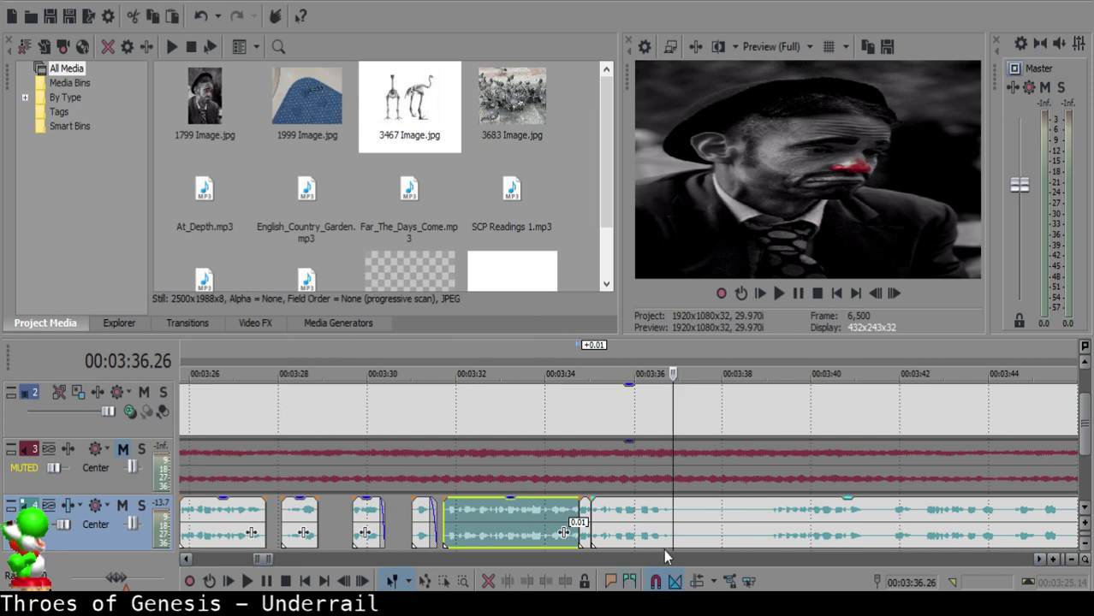
pyautogui.click(672, 519)
pyautogui.press('space')
pyautogui.click(675, 520)
pyautogui.press('s')
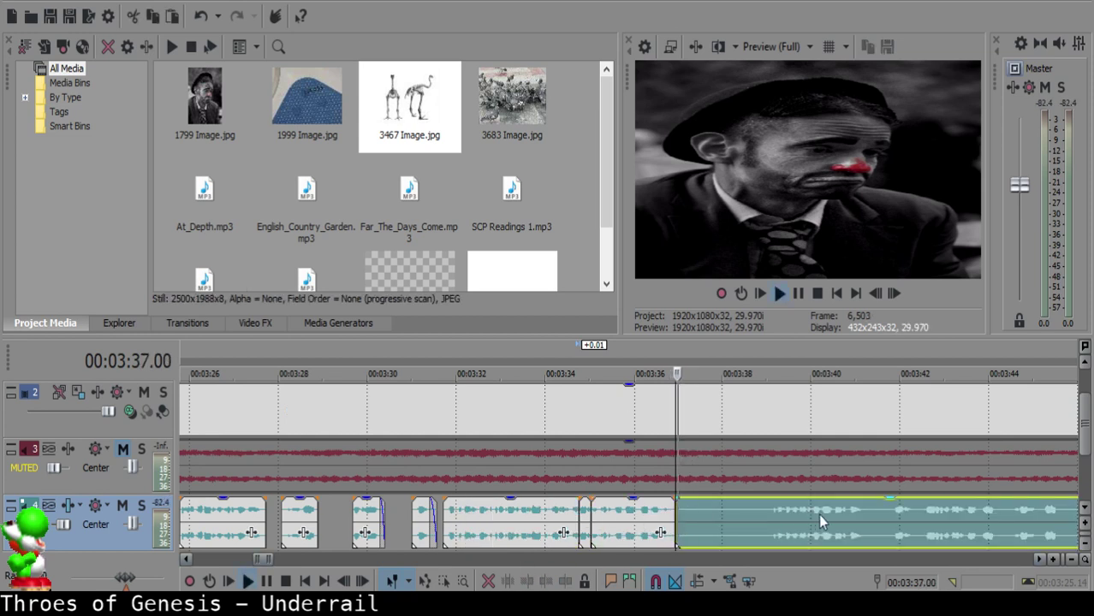
pyautogui.click(850, 515)
pyautogui.scroll(2, 691, 535)
pyautogui.click(428, 516)
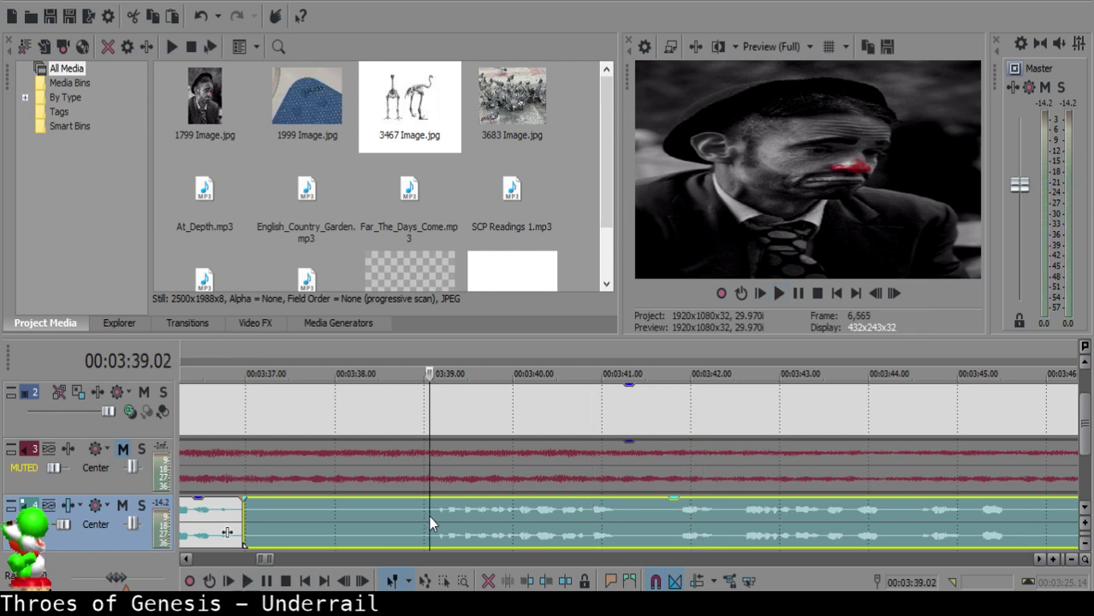
pyautogui.press('space')
pyautogui.press('s')
pyautogui.click(340, 517)
pyautogui.scroll(-2, 428, 530)
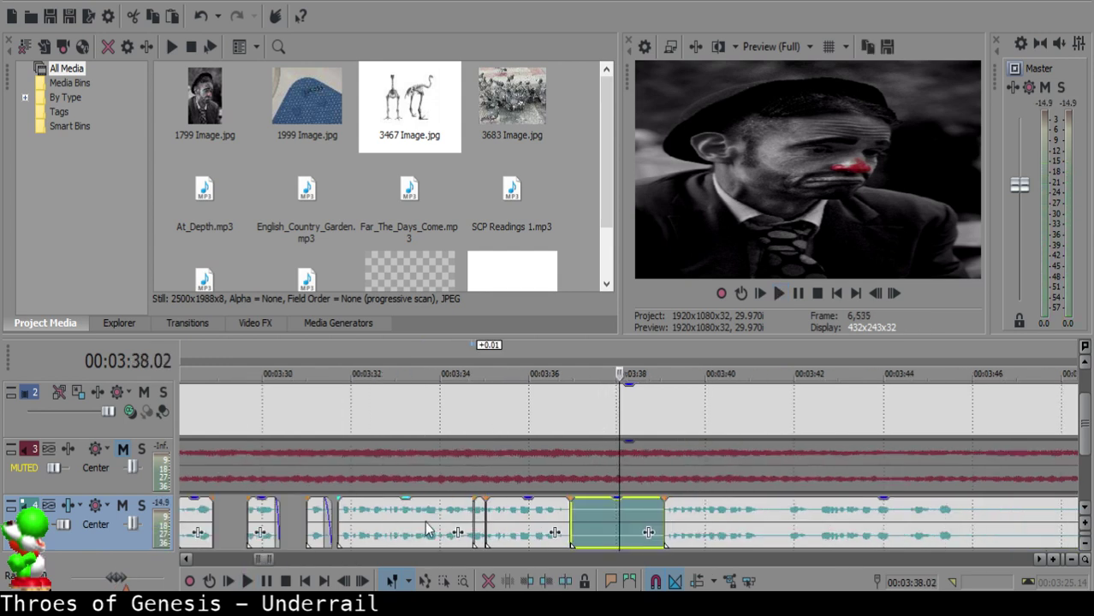
pyautogui.press('Delete')
# - Move the remaining narration 1 second earlier to shorten the gap after the cut, and play the transition
pyautogui.moveTo(702, 523); pyautogui.dragTo(658, 508)
pyautogui.click(534, 534)
pyautogui.press('space')
# - Add a fade-out of about 4 frames to the end of the phrase ending near 00:03:37.00
pyautogui.scroll(4, 695, 522)
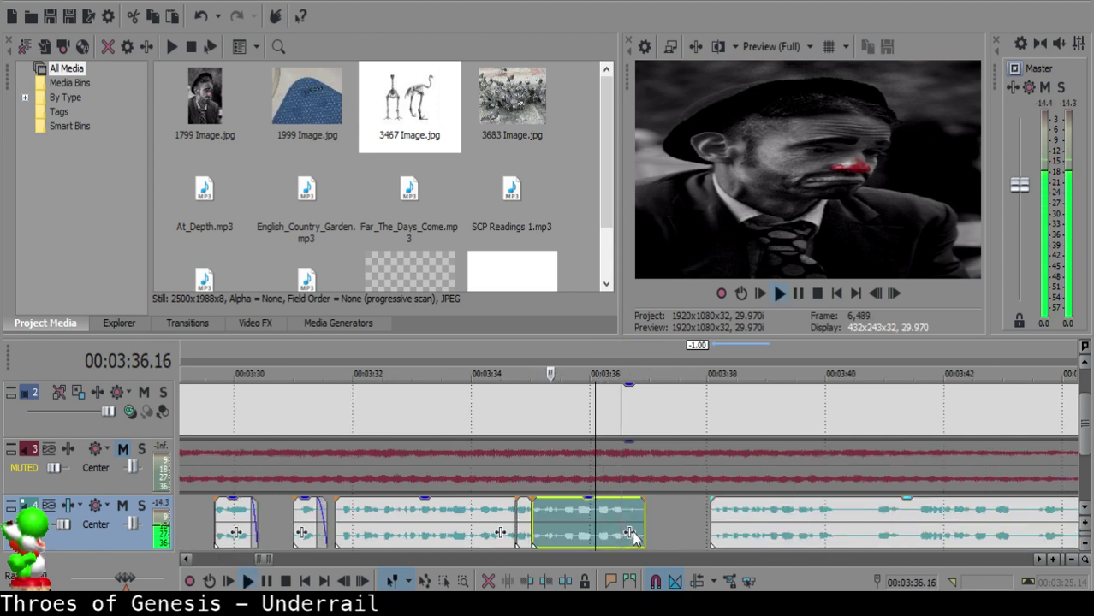
pyautogui.moveTo(673, 501); pyautogui.dragTo(654, 502)
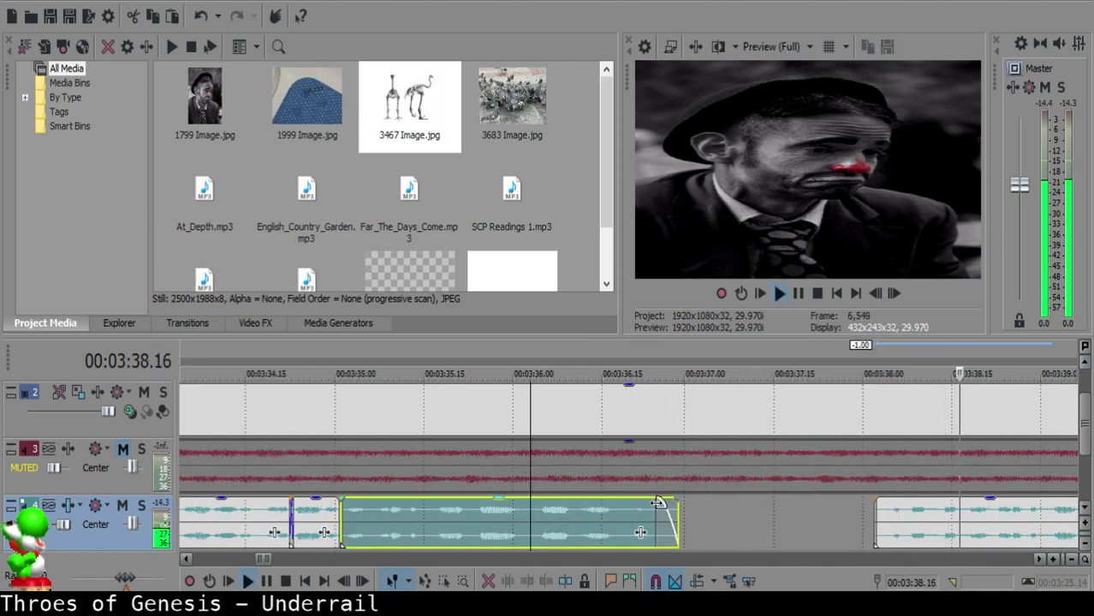
pyautogui.scroll(-2, 655, 514)
pyautogui.hotkey('alt', 'Tab')
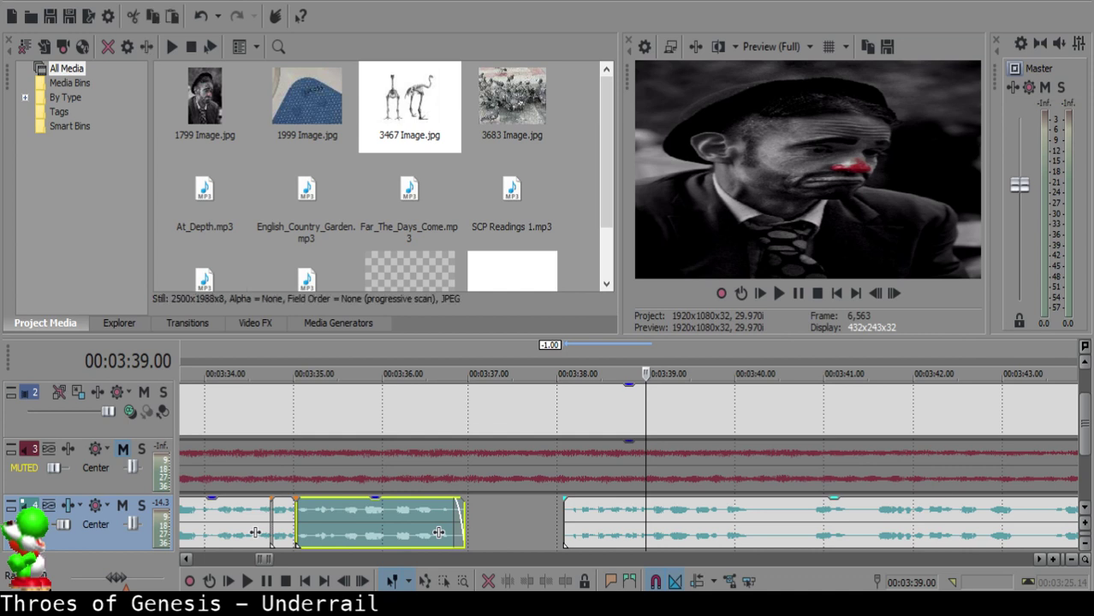
# - Move the remaining narration 2 frames earlier to start at 00:03:38.00, and play the transition from the preceding phrase
pyautogui.click(554, 511)
pyautogui.moveTo(606, 517); pyautogui.dragTo(599, 517)
pyautogui.click(363, 515)
pyautogui.press('space')
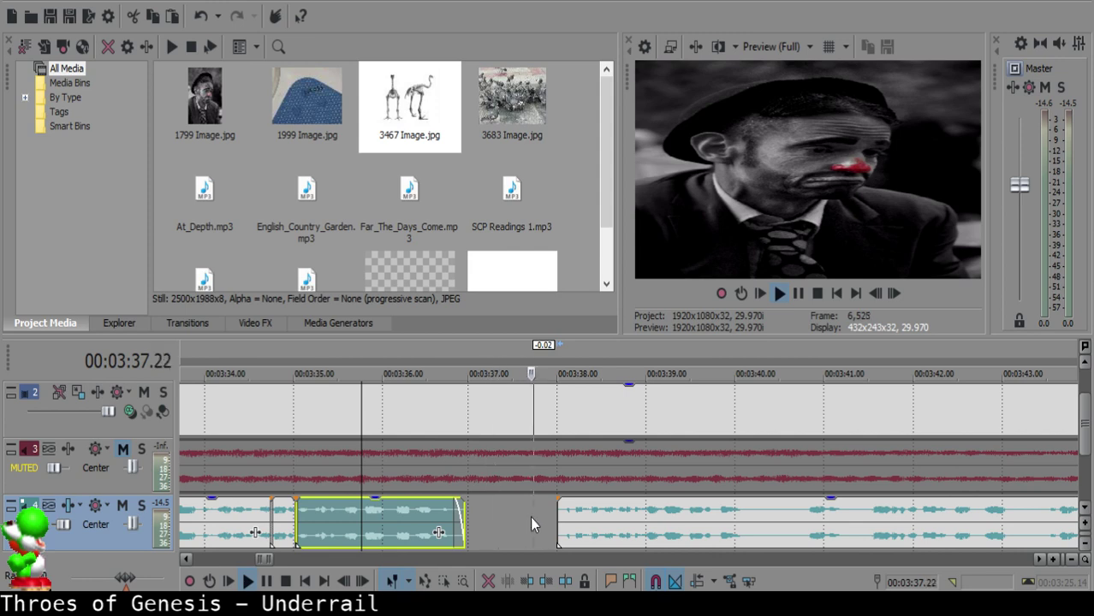
# - Move the remaining narration another 5 frames earlier to start at about 00:03:37.25, and replay the pause
pyautogui.scroll(-5, 582, 507)
pyautogui.scroll(-2, 650, 517)
pyautogui.scroll(5, 654, 519)
pyautogui.press('Return')
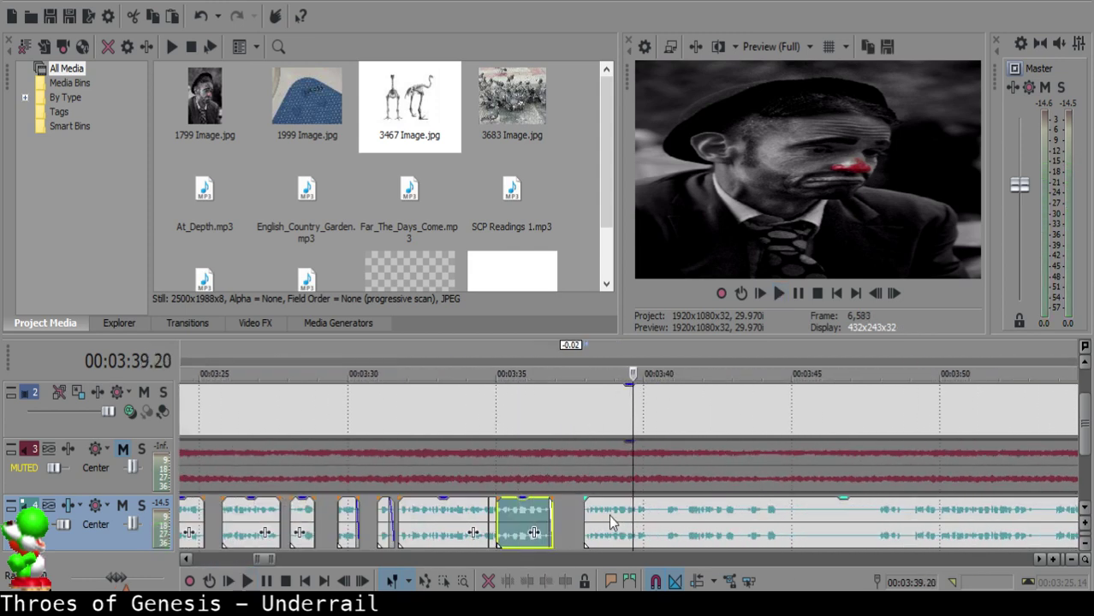
pyautogui.click(593, 516)
pyautogui.scroll(8, 605, 512)
pyautogui.click(597, 512)
pyautogui.scroll(4, 597, 512)
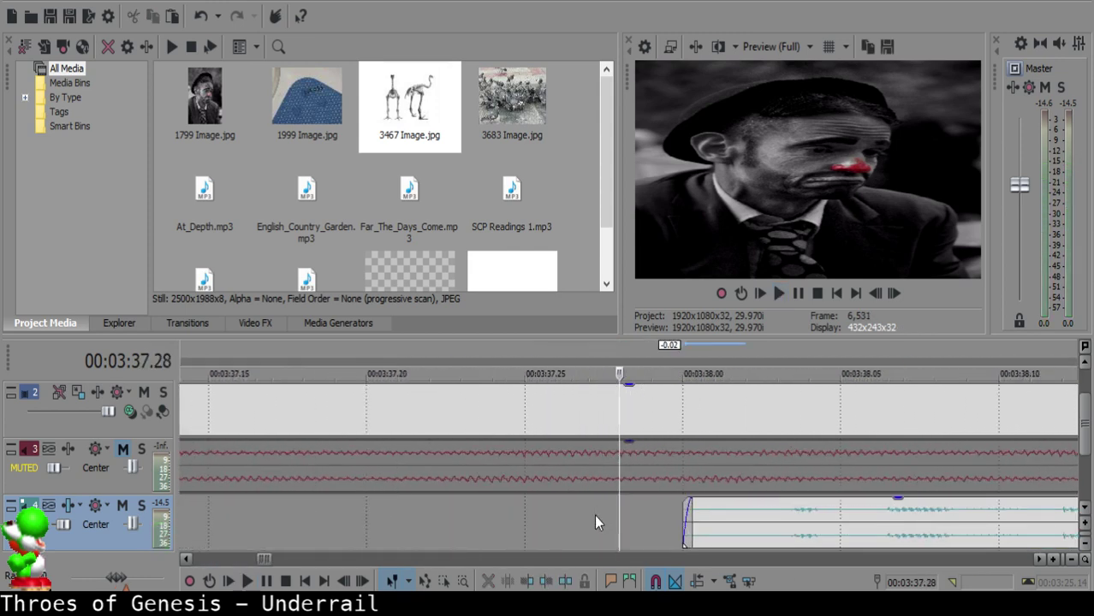
pyautogui.click(549, 528)
pyautogui.scroll(-4, 548, 527)
pyautogui.click(689, 523)
pyautogui.click(291, 524)
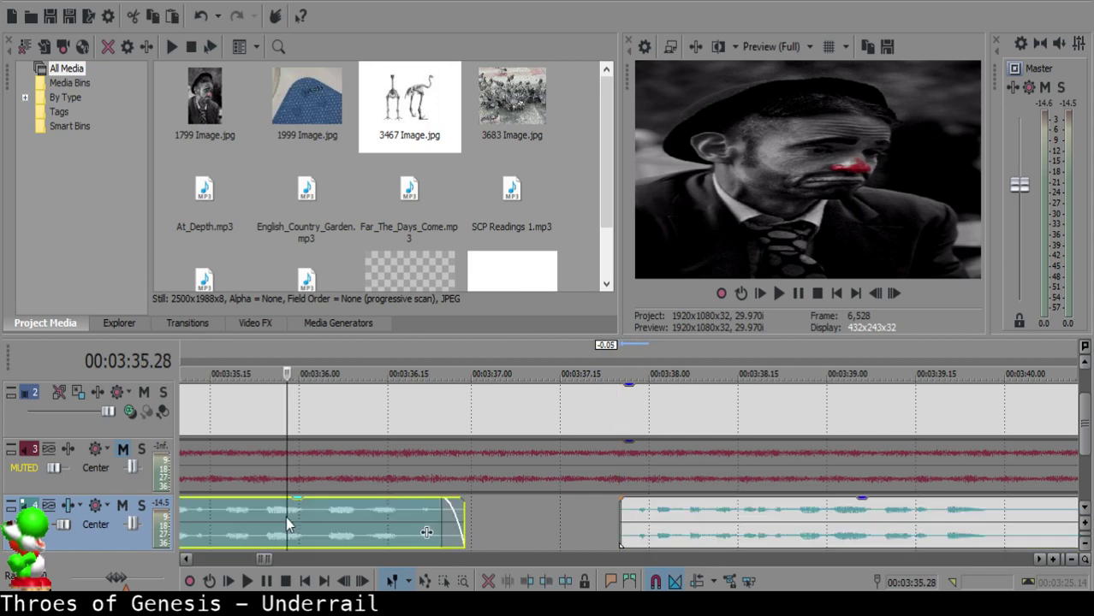
pyautogui.press('space')
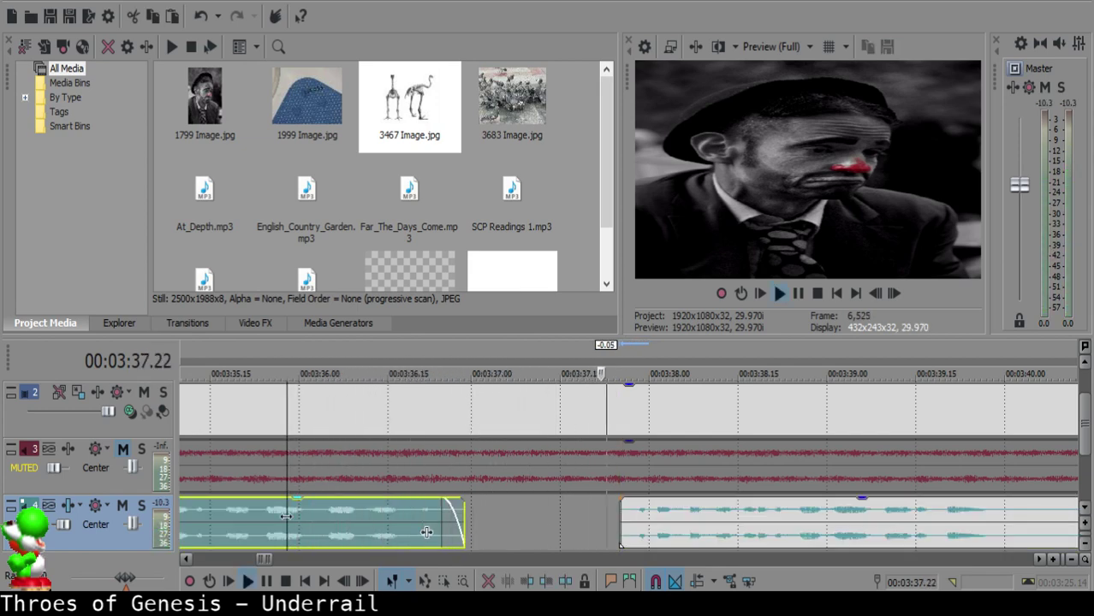
# - Play the following phrase, then cut out the narration section from about 00:03:40.01 to 00:03:41.07
pyautogui.scroll(-5, 599, 522)
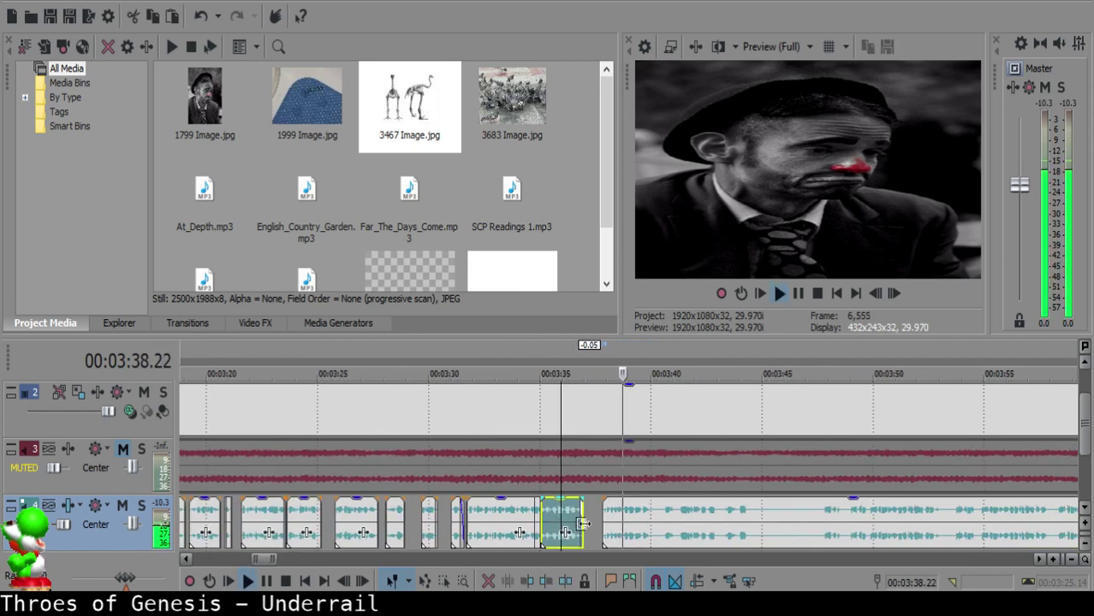
pyautogui.click(637, 518)
pyautogui.press('s')
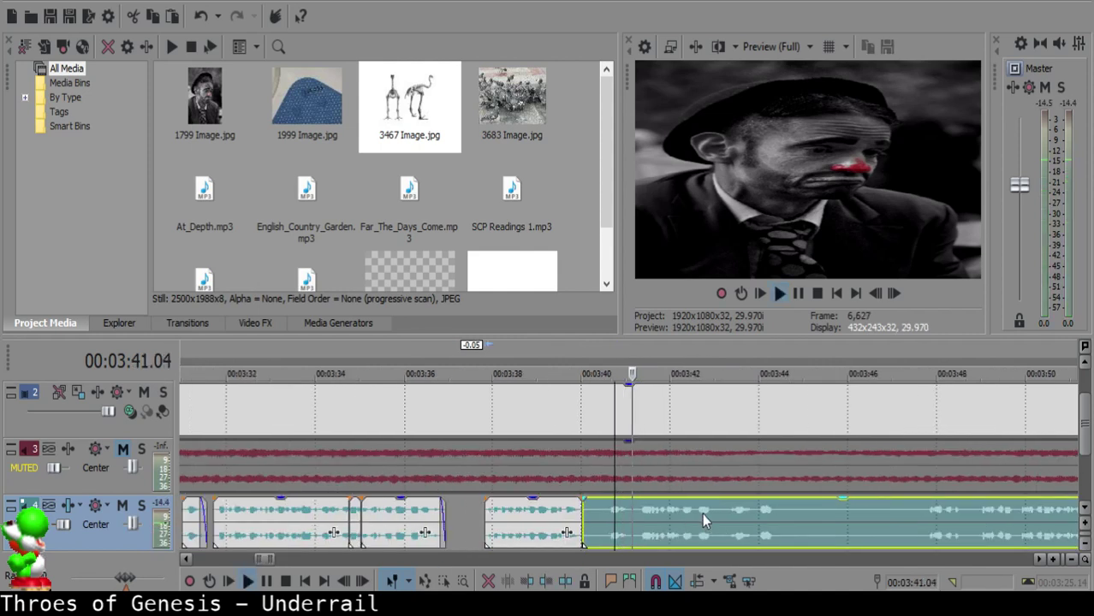
pyautogui.press('Return')
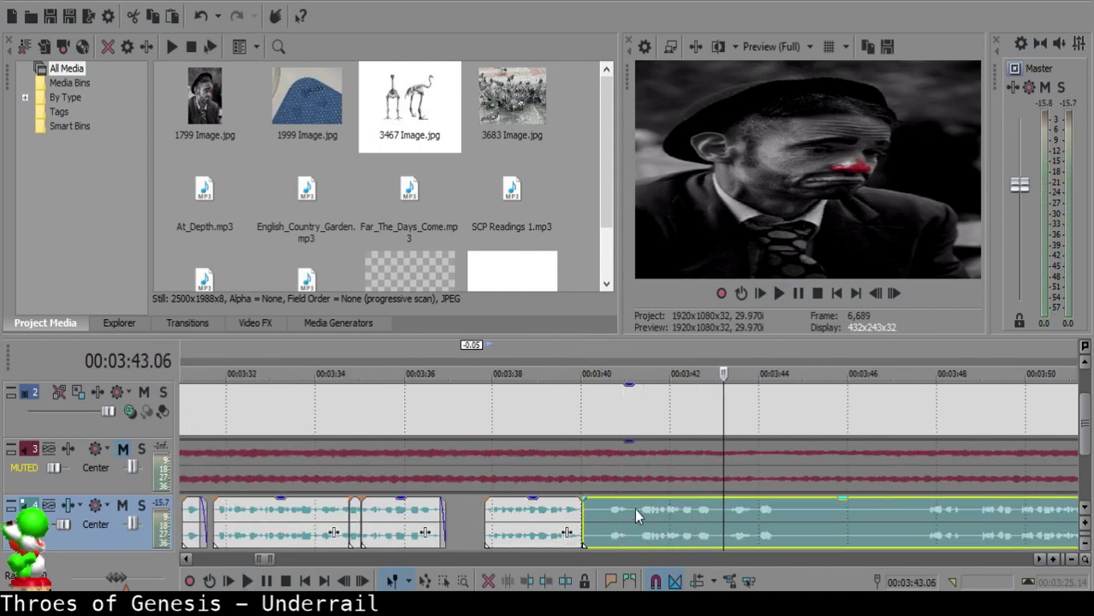
pyautogui.click(634, 509)
pyautogui.press('space')
pyautogui.press('space')
pyautogui.press('s')
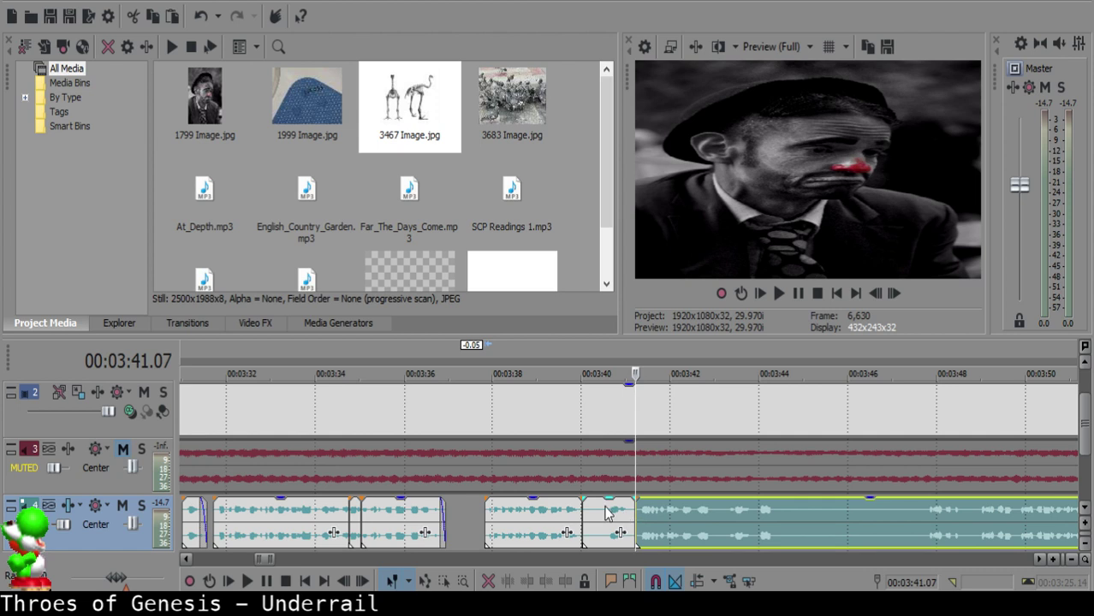
pyautogui.click(597, 512)
pyautogui.press('Delete')
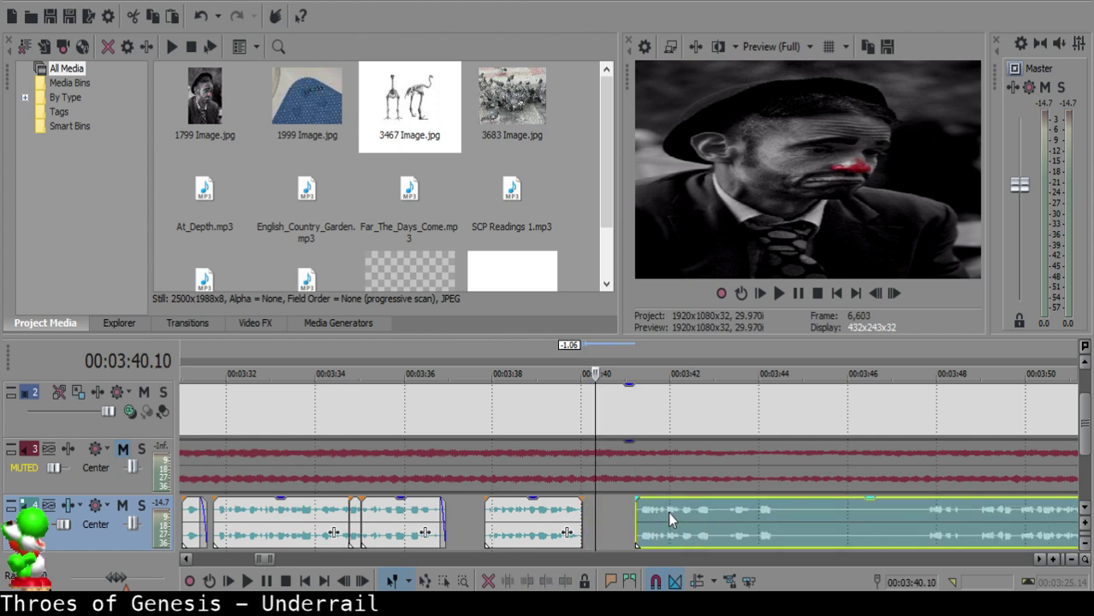
# - Move the remaining narration 27 frames earlier to shorten the gap after 00:03:40.01, and play the transition
pyautogui.moveTo(668, 512); pyautogui.dragTo(632, 509)
pyautogui.click(553, 518)
pyautogui.press('space')
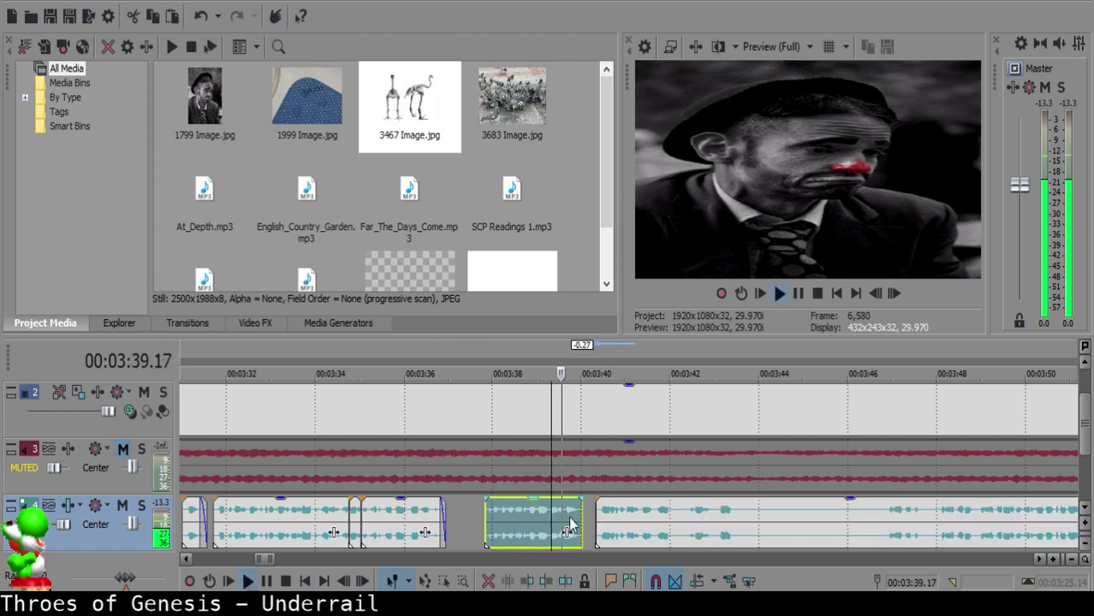
pyautogui.scroll(3, 599, 535)
pyautogui.press('space')
pyautogui.click(526, 532)
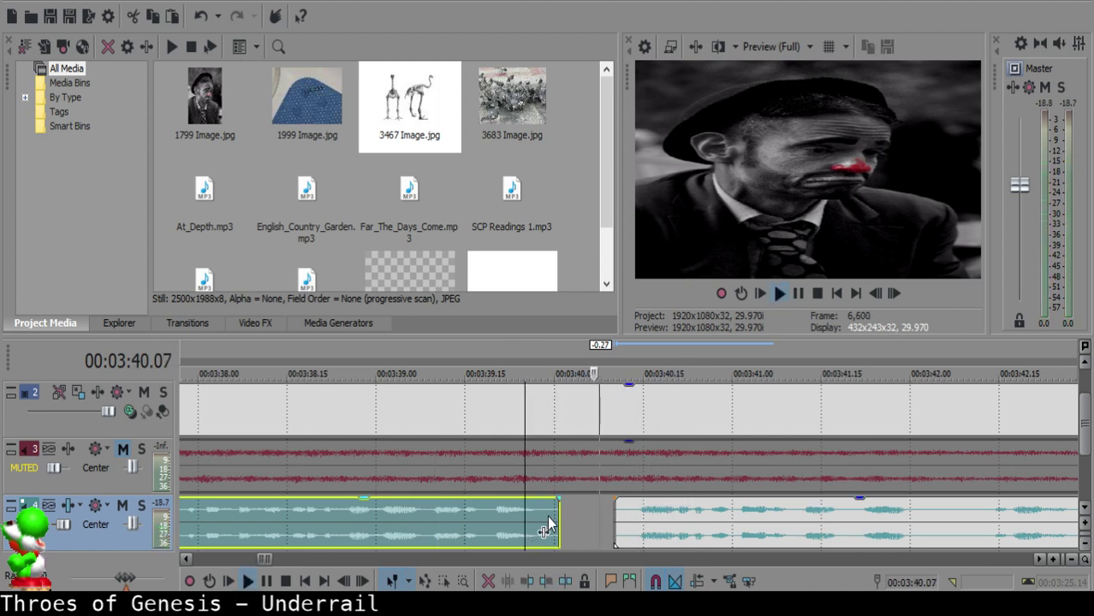
# - Trim the end of the preceding phrase to 00:03:40.00 and play its ending
pyautogui.click(553, 520)
pyautogui.moveTo(552, 520); pyautogui.dragTo(546, 520)
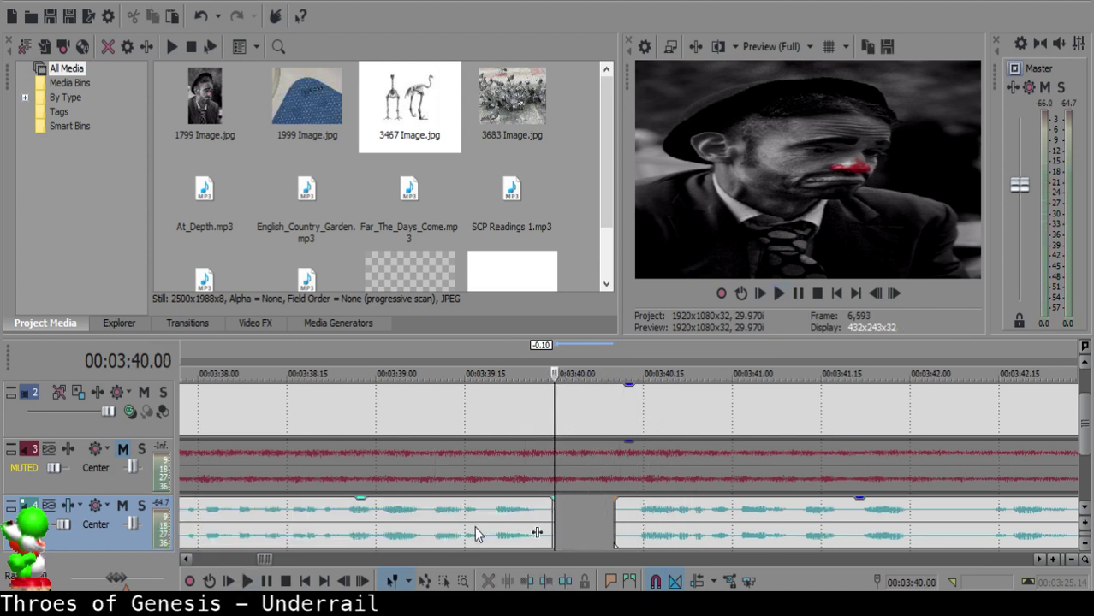
pyautogui.click(474, 527)
pyautogui.press('space')
pyautogui.press('space')
# - Adjust the pause so the remaining narration starts at about 00:03:40.11, playing the transition to check the timing
pyautogui.moveTo(632, 517)
pyautogui.mouseDown()
pyautogui.moveTo(611, 517)
pyautogui.moveTo(642, 516)
pyautogui.mouseUp()
pyautogui.click(619, 515)
pyautogui.click(626, 514)
pyautogui.scroll(1, 625, 513)
pyautogui.click(328, 525)
pyautogui.press('space')
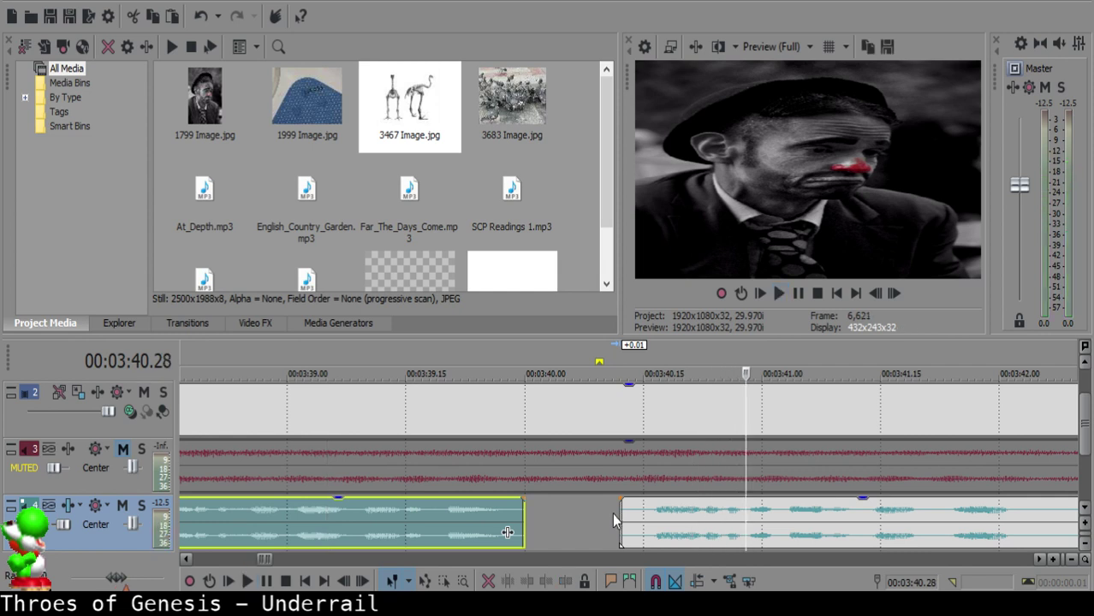
pyautogui.click(660, 512)
pyautogui.click(432, 516)
pyautogui.press('space')
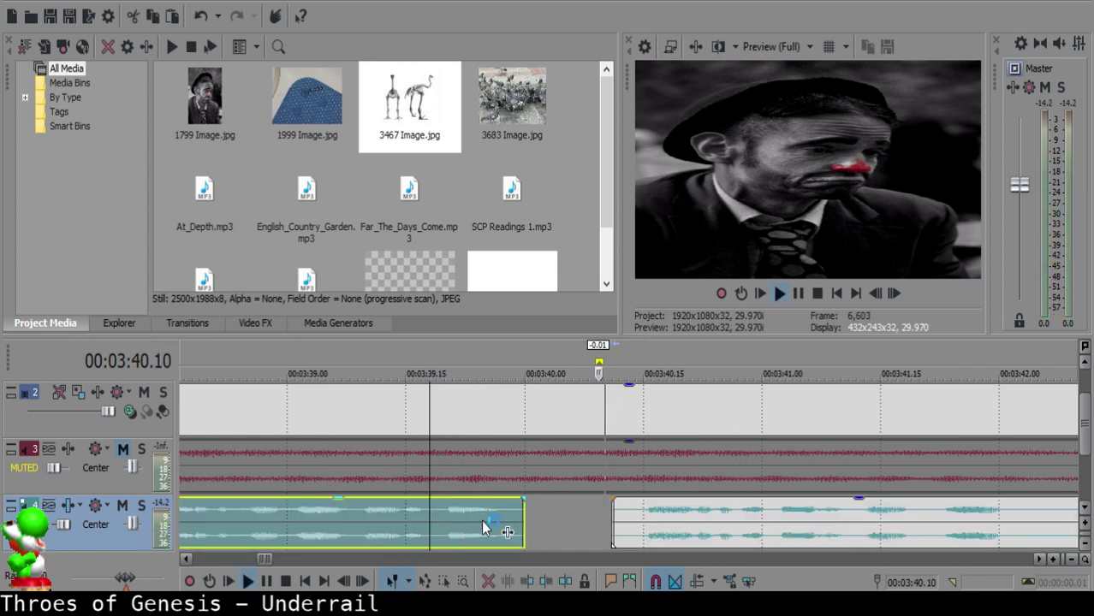
# - Split the narration at about 00:03:42.05 and 00:03:42.11 and delete the short section between the splits
pyautogui.scroll(-3, 654, 528)
pyautogui.scroll(4, 656, 525)
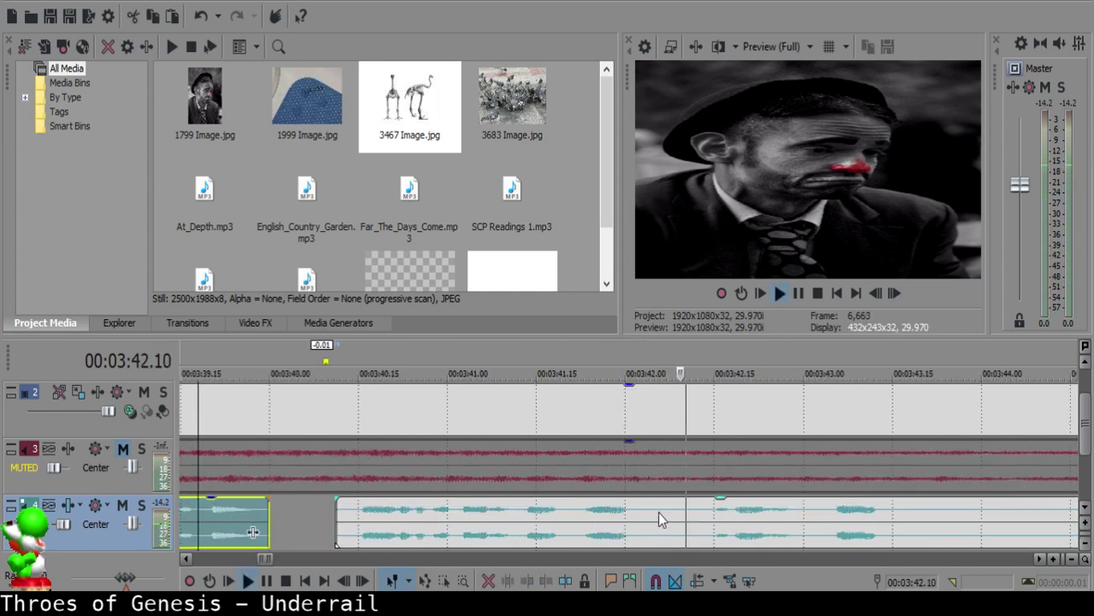
pyautogui.click(645, 510)
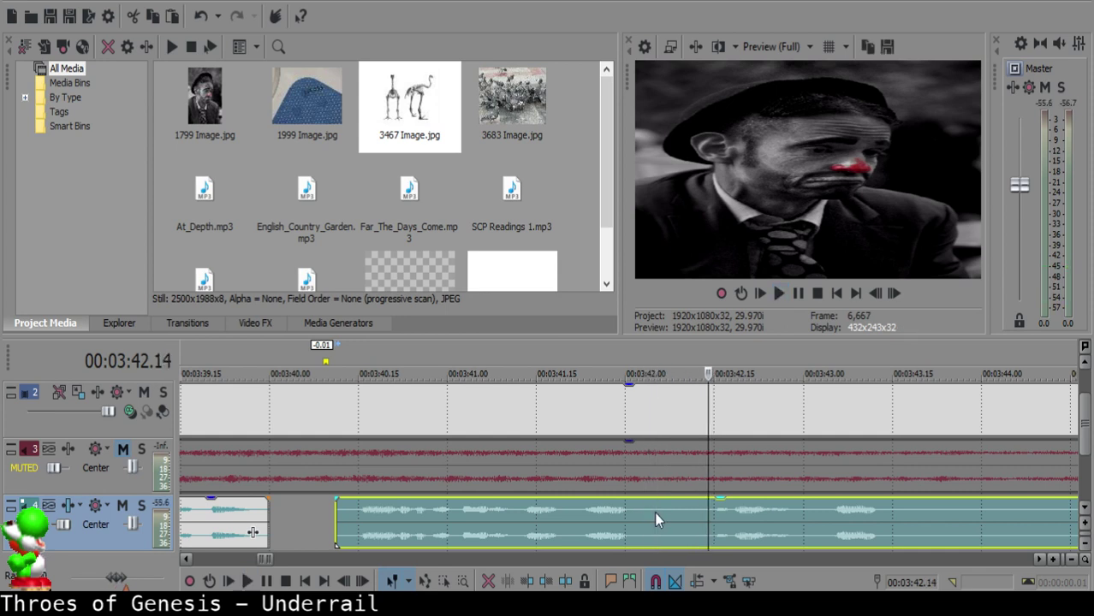
pyautogui.press('s')
pyautogui.click(690, 512)
pyautogui.press('s')
pyautogui.press('space')
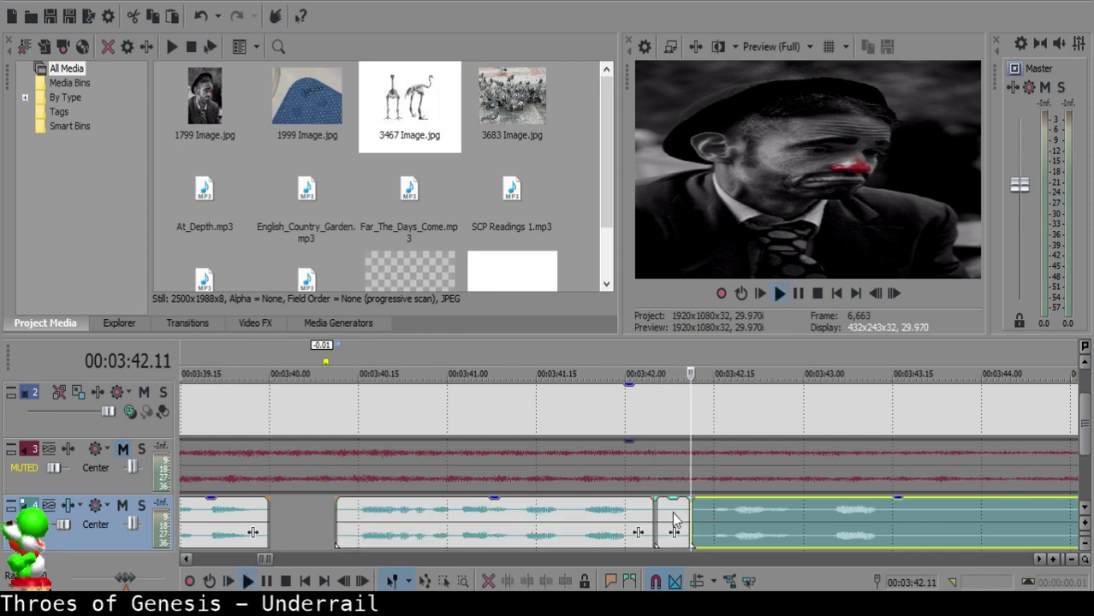
pyautogui.click(668, 513)
pyautogui.press('space')
pyautogui.press('Delete')
# - Move the remaining narration 4 frames earlier to tighten the gap after 00:03:42.05, and play the transition
pyautogui.moveTo(717, 521); pyautogui.dragTo(693, 520)
pyautogui.click(557, 524)
pyautogui.press('space')
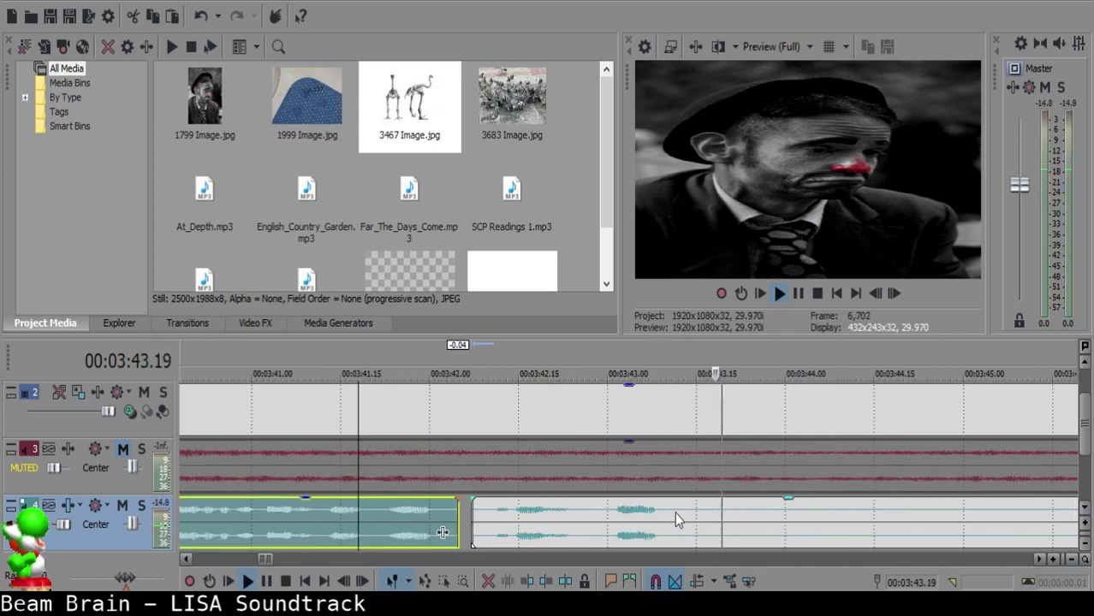
# - Split the narration at about 00:03:43.13 and 00:03:43.19 and delete the short section between the splits
pyautogui.click(677, 512)
pyautogui.press('space')
pyautogui.press('s')
pyautogui.press('space')
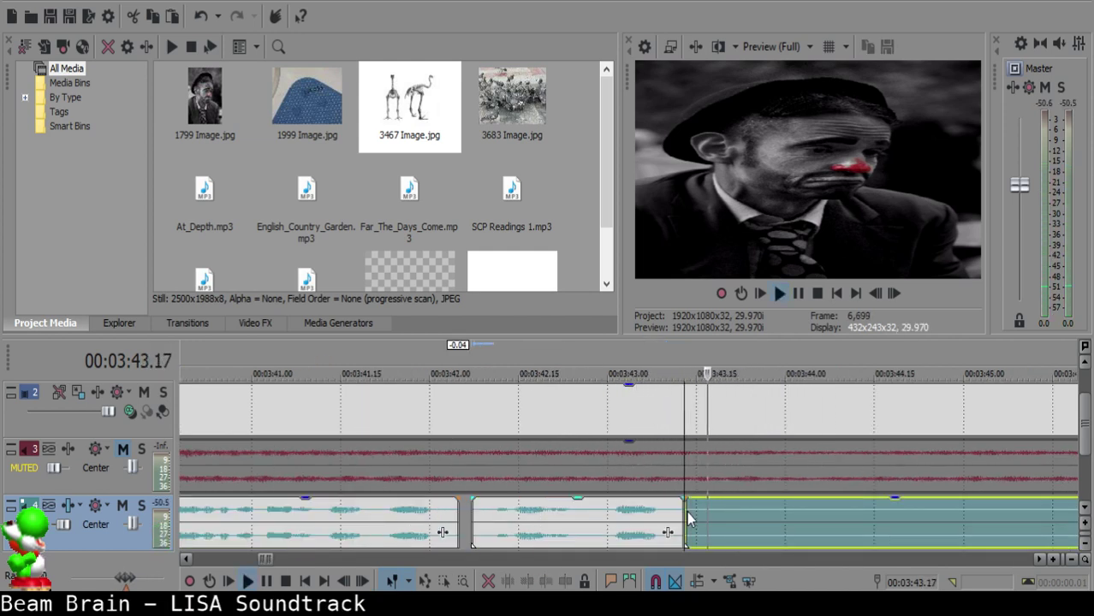
pyautogui.press('s')
pyautogui.press('space')
pyautogui.click(701, 516)
pyautogui.press('Delete')
# - Add a fade-out of about 1 frame to the phrase ending near 00:03:43.13, and play its ending
pyautogui.click(582, 515)
pyautogui.click(580, 514)
pyautogui.press('space')
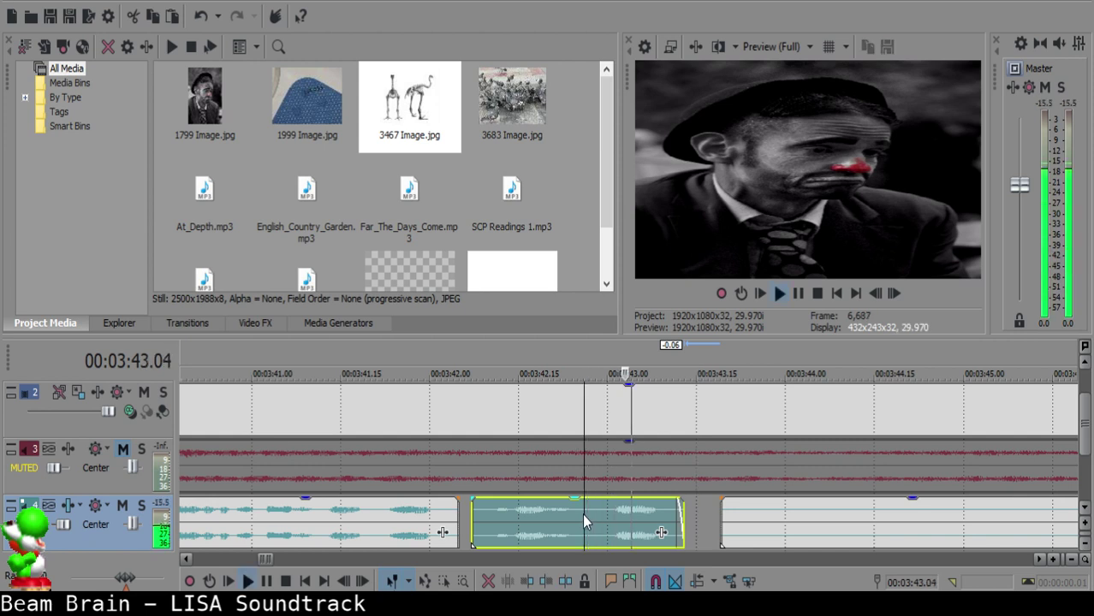
# - Play ahead, delete the narration from 00:03:43.19 to about 00:03:57.09, and move the remainder 13 seconds 20 frames earlier to close the gap
pyautogui.scroll(-5, 792, 519)
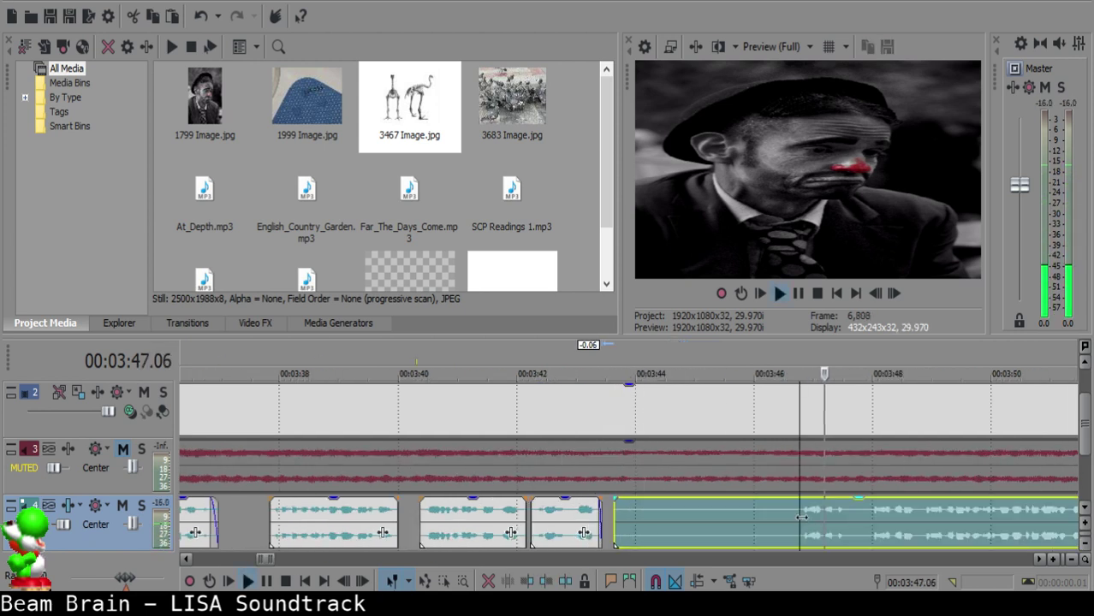
pyautogui.scroll(-3, 774, 520)
pyautogui.scroll(2, 744, 518)
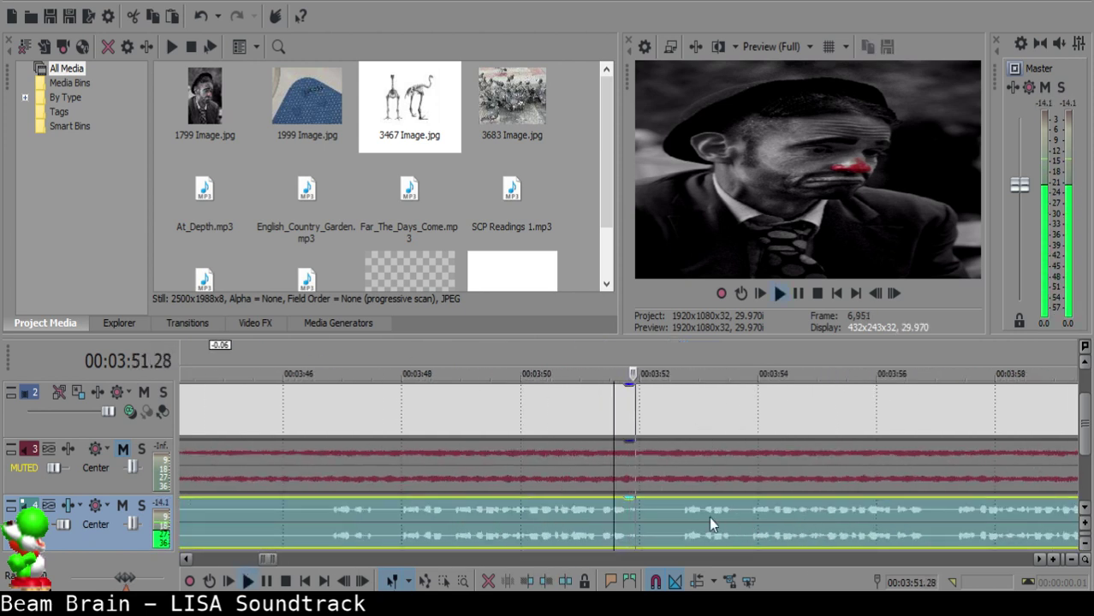
pyautogui.scroll(-1, 864, 523)
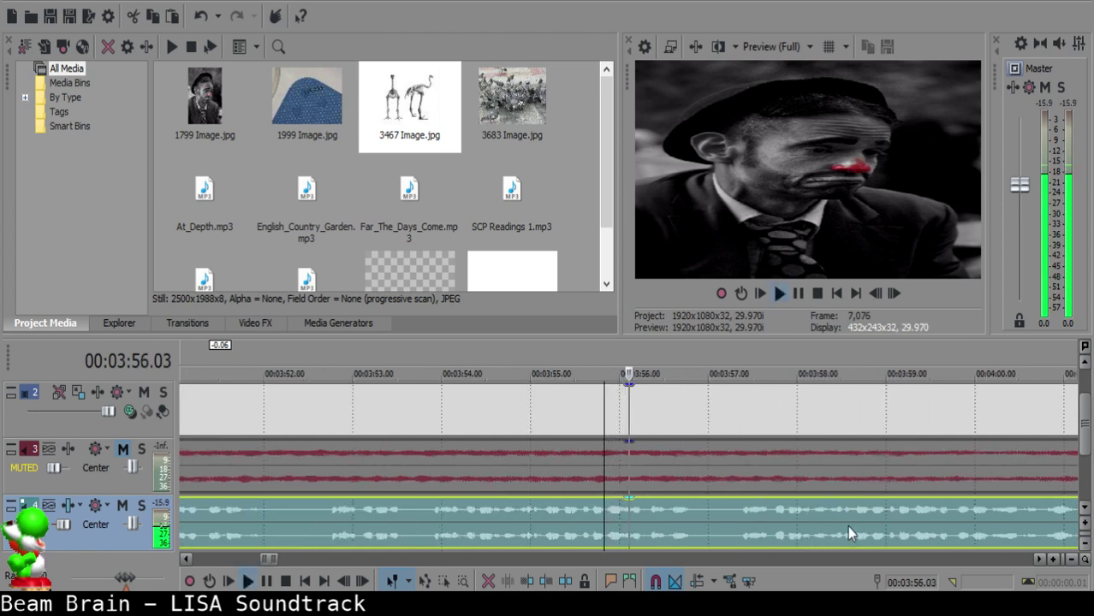
pyautogui.click(860, 514)
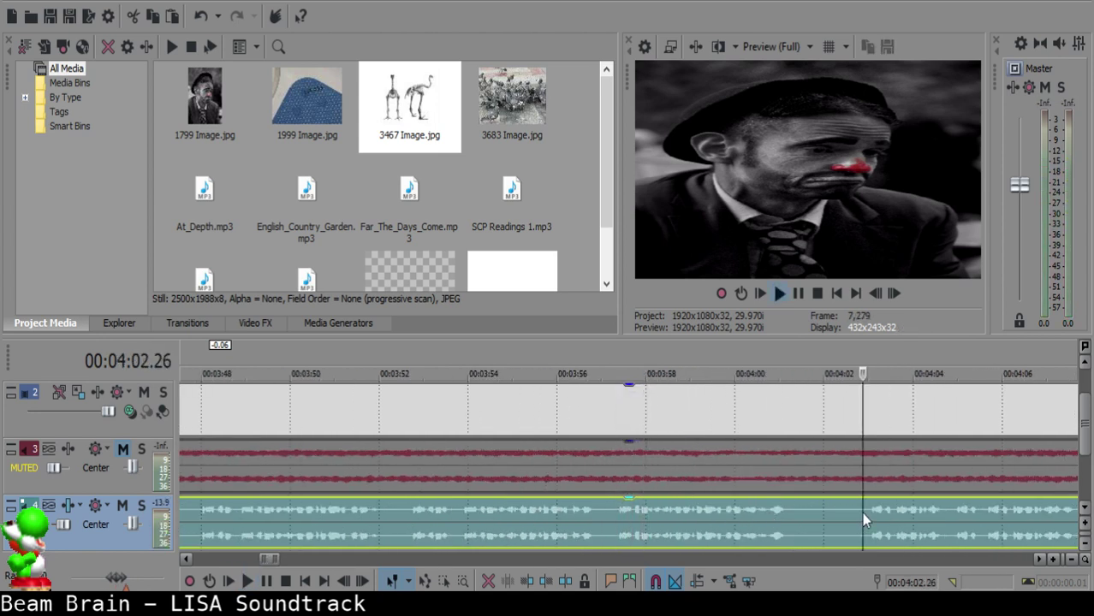
pyautogui.click(758, 512)
pyautogui.click(614, 508)
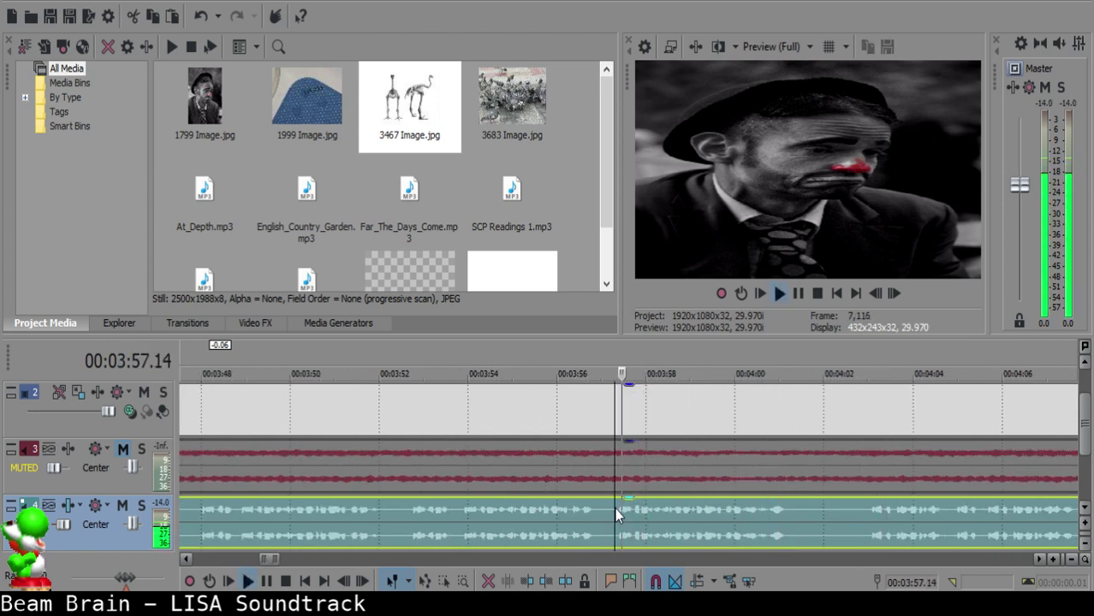
pyautogui.press('space')
pyautogui.scroll(-3, 612, 513)
pyautogui.click(469, 514)
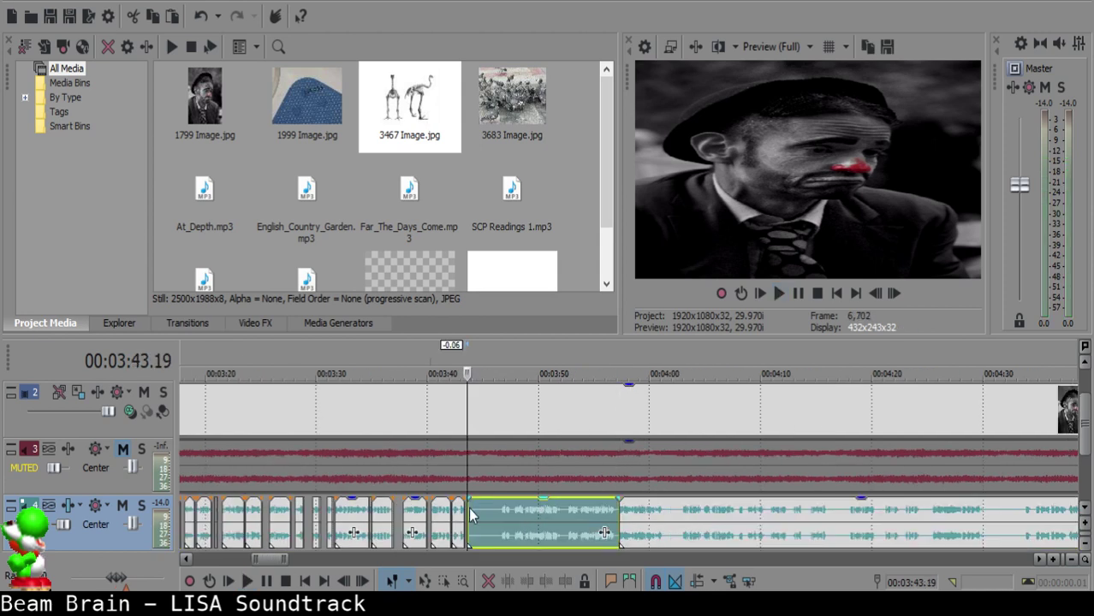
pyautogui.moveTo(646, 525); pyautogui.dragTo(498, 518)
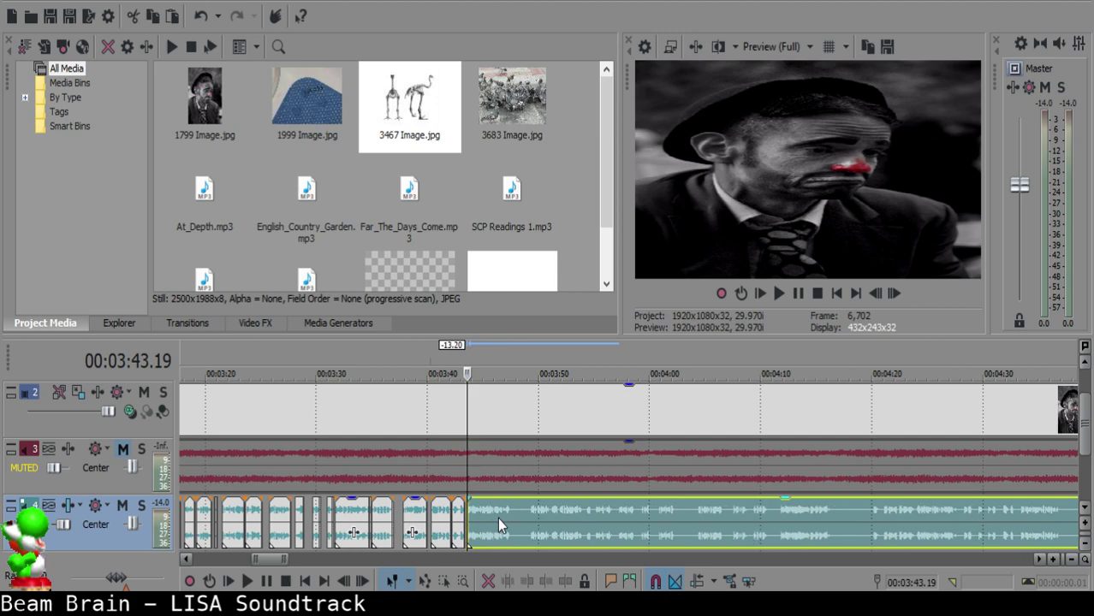
# - Play the transition around 00:03:43.19, move the remaining narration 1 frame later, and play the adjusted pause
pyautogui.scroll(3, 499, 519)
pyautogui.click(567, 524)
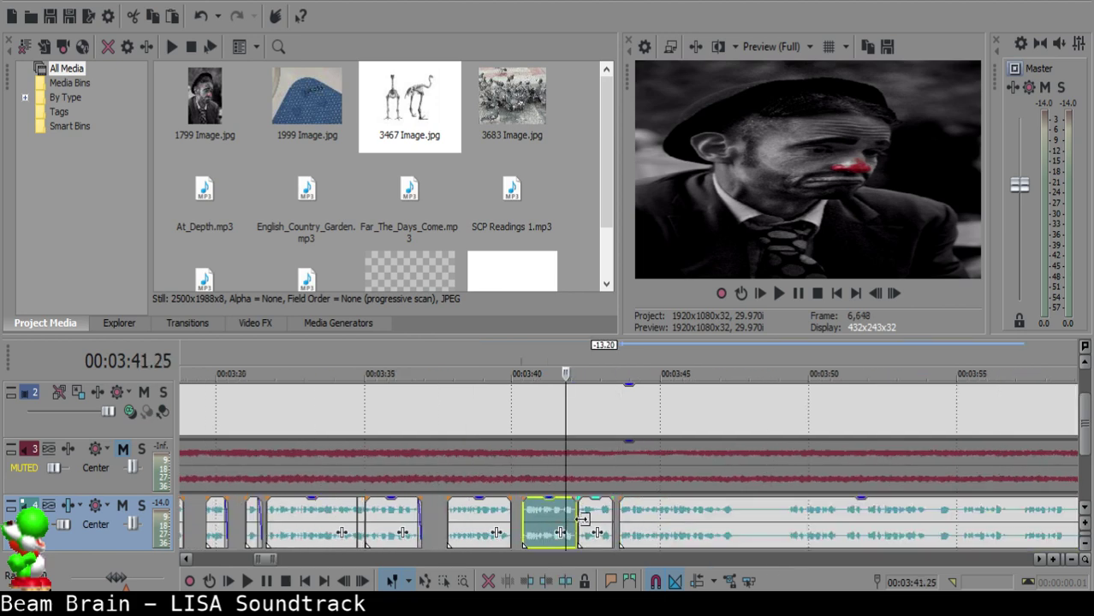
pyautogui.click(597, 523)
pyautogui.press('space')
pyautogui.scroll(3, 617, 517)
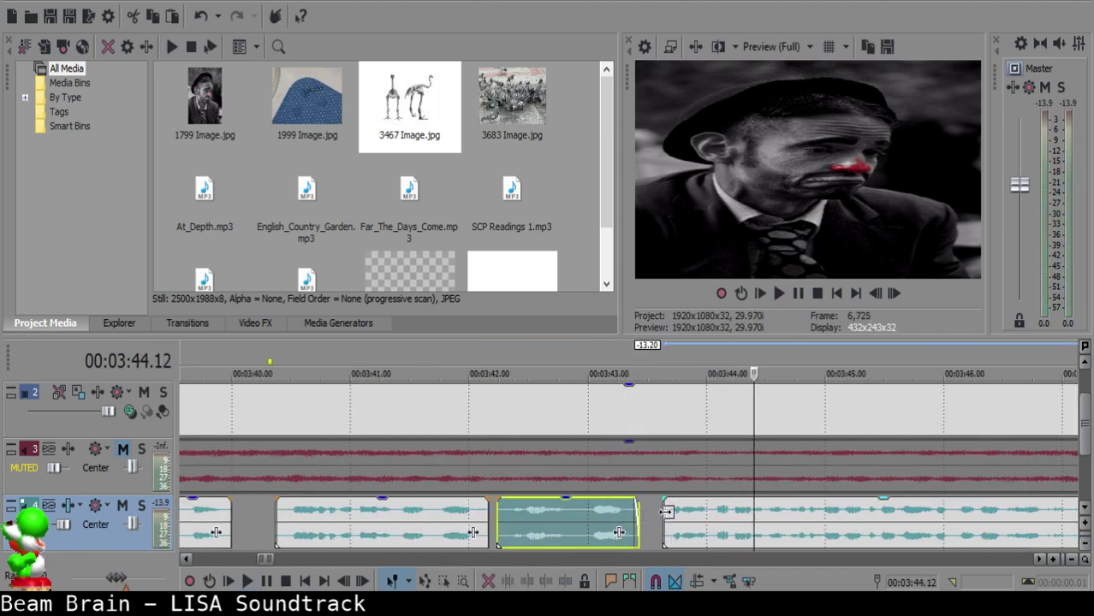
pyautogui.click(667, 515)
pyautogui.press('space')
pyautogui.scroll(3, 668, 515)
pyautogui.click(636, 514)
pyautogui.moveTo(648, 517); pyautogui.dragTo(661, 516)
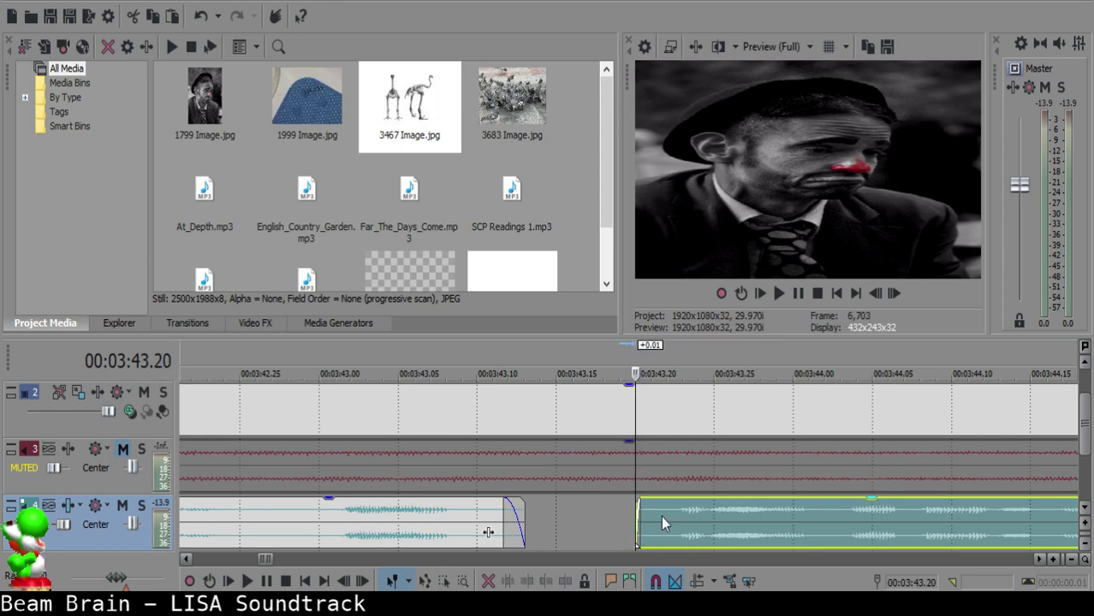
pyautogui.click(251, 516)
pyautogui.press('space')
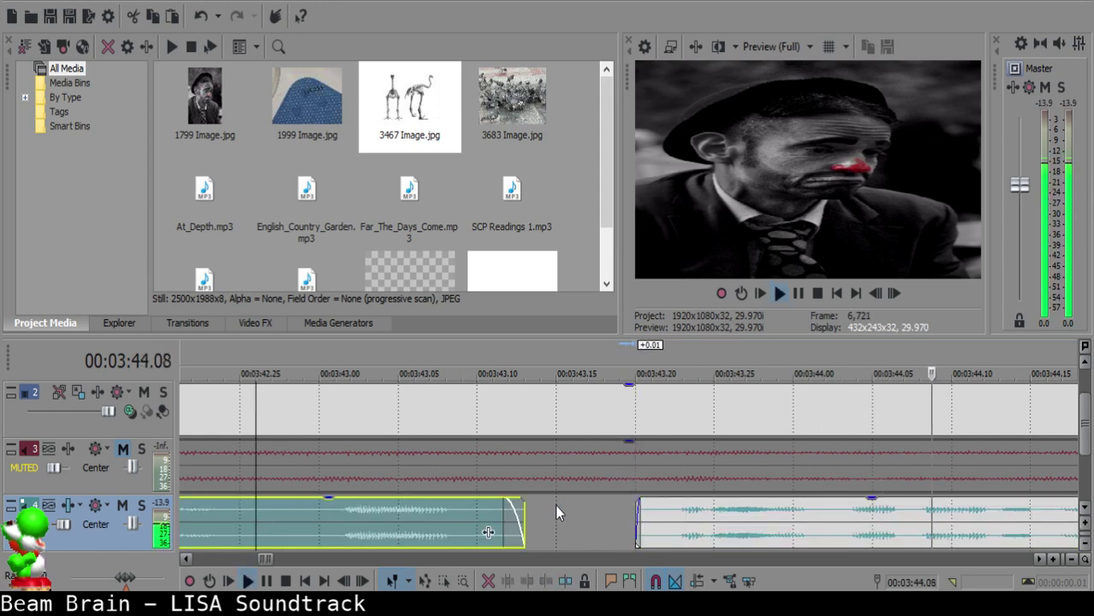
# - Play ahead, split the narration at about 00:03:47.16 and 00:03:48.03, and delete the short section between the splits
pyautogui.scroll(-8, 559, 510)
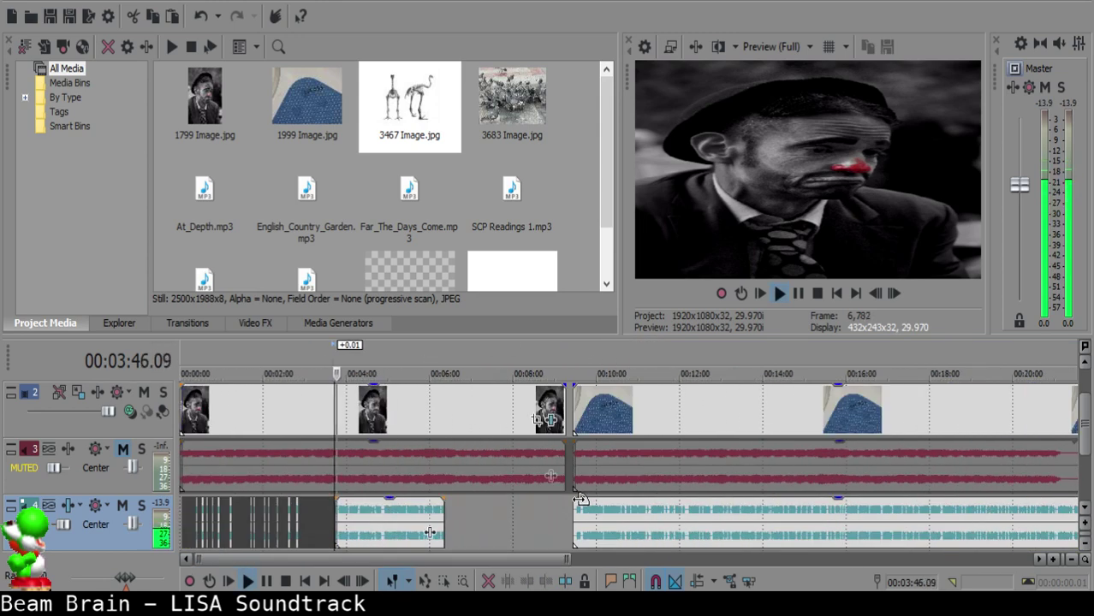
pyautogui.scroll(5, 617, 510)
pyautogui.click(635, 518)
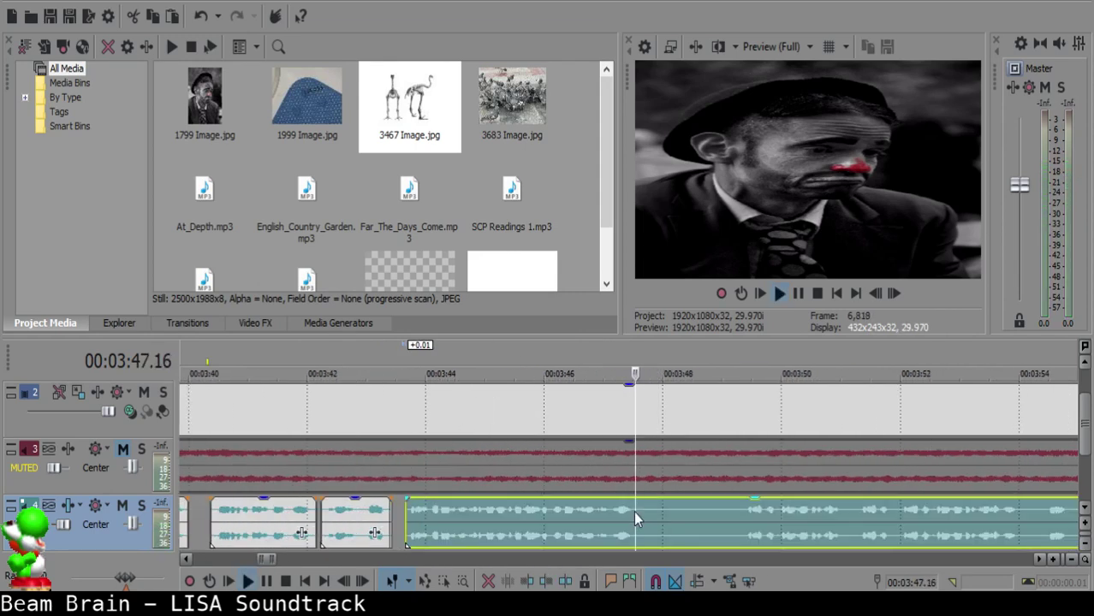
pyautogui.press('Right')
pyautogui.press('Right')
pyautogui.press('Right')
pyautogui.press('s')
pyautogui.press('Return')
pyautogui.press('s')
pyautogui.click(651, 516)
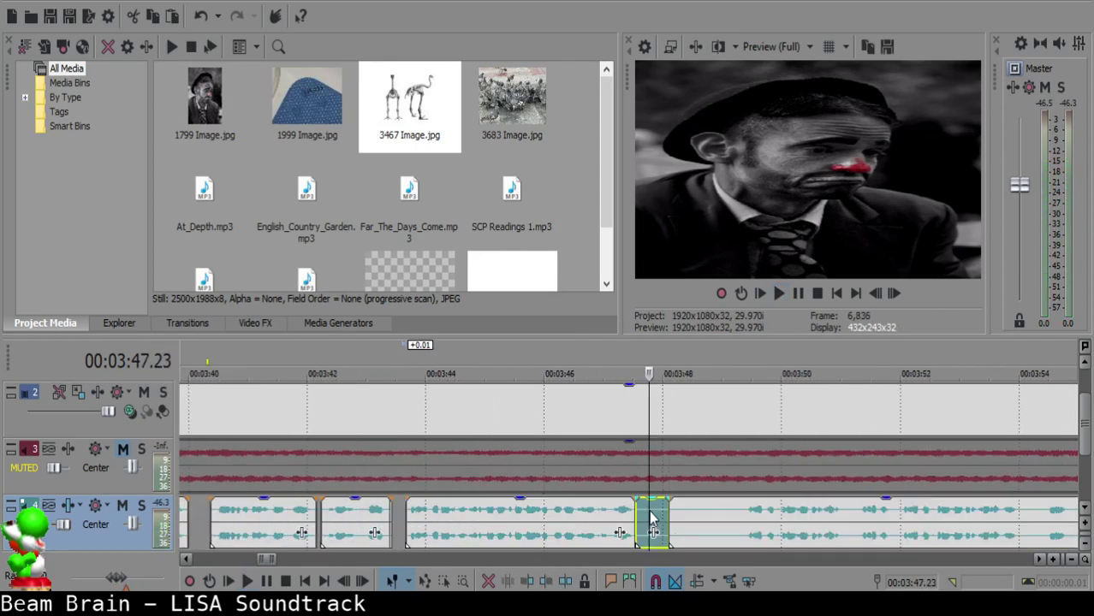
pyautogui.press('Delete')
# - Add a fade-out of about 1 frame to the phrase ending near 00:03:47.16, and play its ending
pyautogui.click(610, 516)
pyautogui.press('space')
pyautogui.scroll(4, 617, 515)
pyautogui.press('Return')
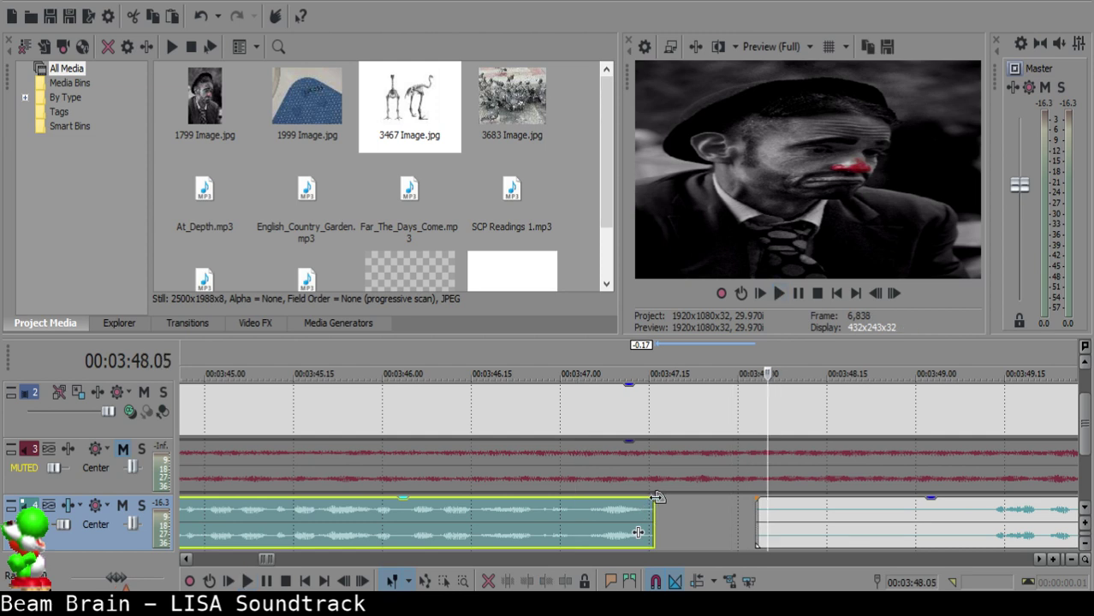
pyautogui.moveTo(654, 499); pyautogui.dragTo(649, 501)
pyautogui.click(520, 519)
pyautogui.press('space')
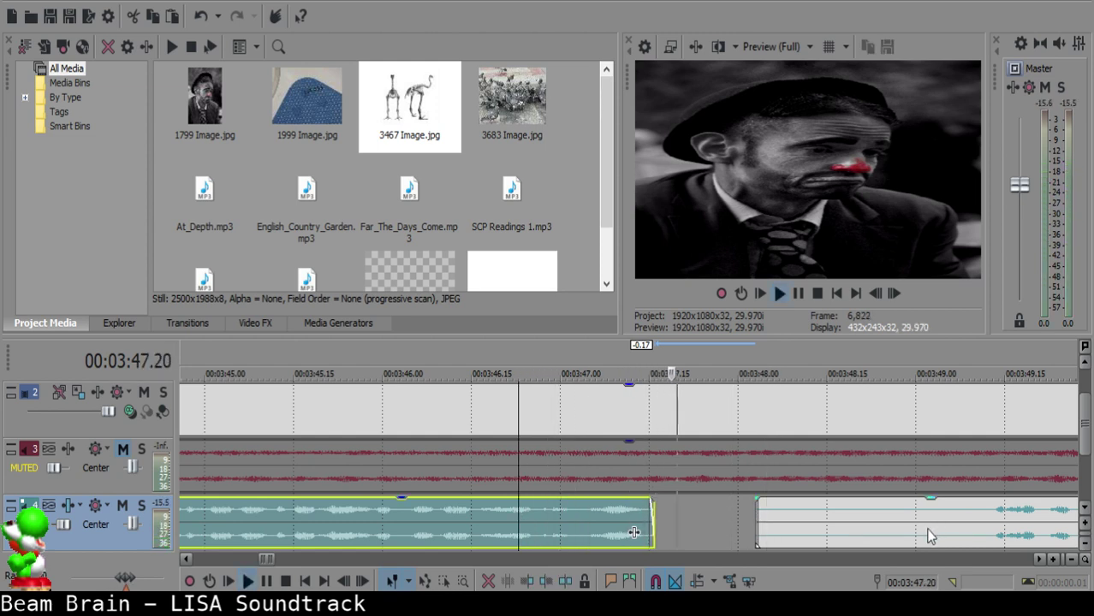
# - Play ahead, delete the narration from about 00:03:48.03 to 00:03:52.00, and move the remainder 4 seconds 1 frame earlier to close the gap
pyautogui.click(979, 533)
pyautogui.scroll(-4, 817, 522)
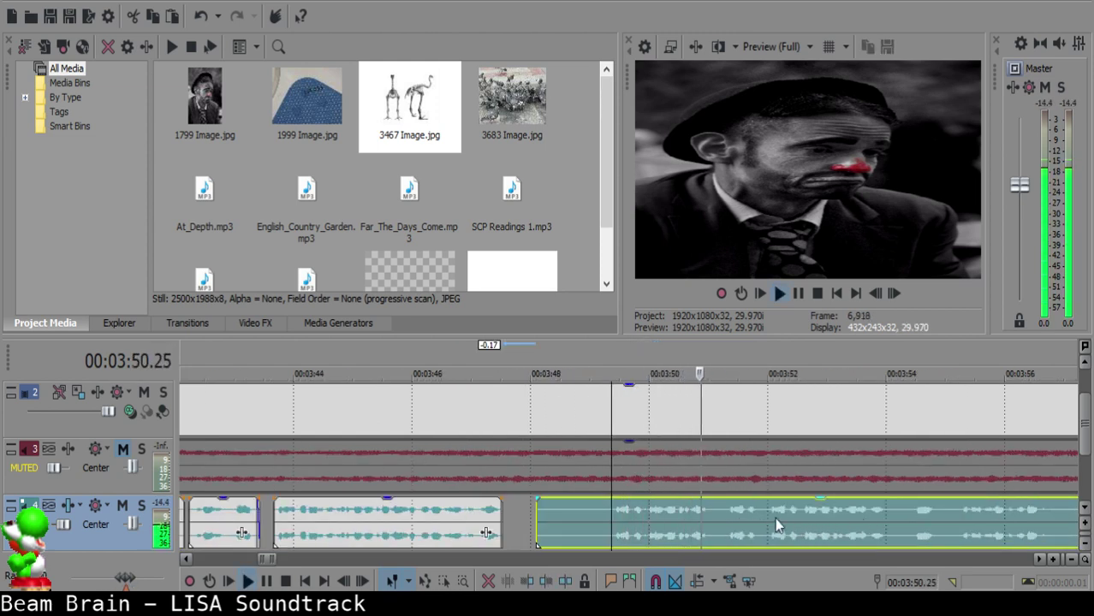
pyautogui.click(843, 524)
pyautogui.scroll(4, 822, 526)
pyautogui.click(815, 521)
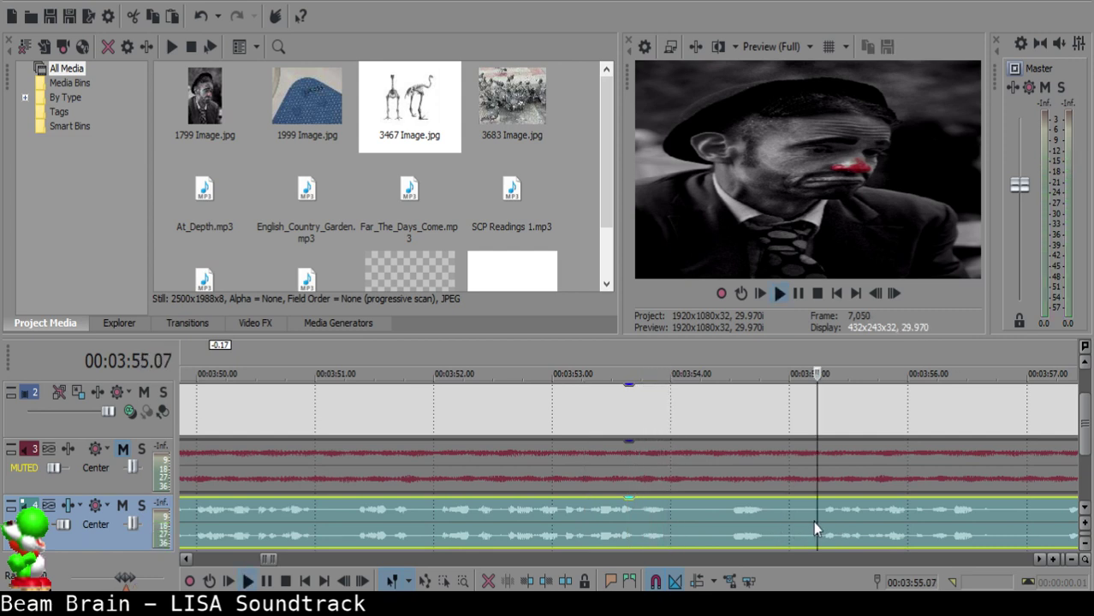
pyautogui.click(433, 511)
pyautogui.scroll(-3, 432, 510)
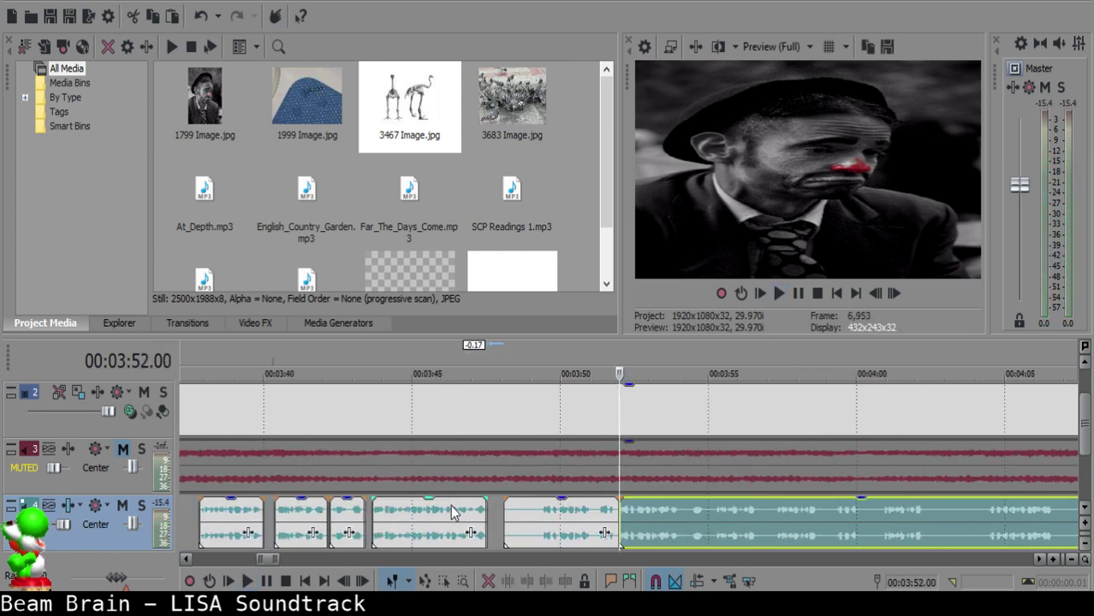
pyautogui.click(504, 510)
pyautogui.press('Delete')
pyautogui.click(494, 505)
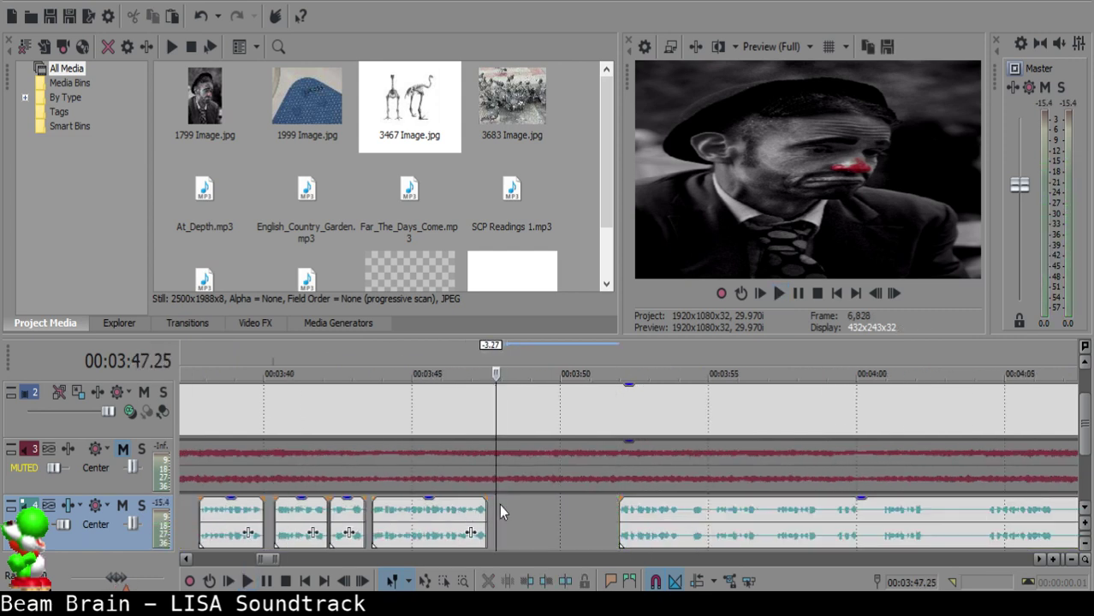
pyautogui.click(499, 505)
pyautogui.moveTo(698, 511); pyautogui.dragTo(574, 513)
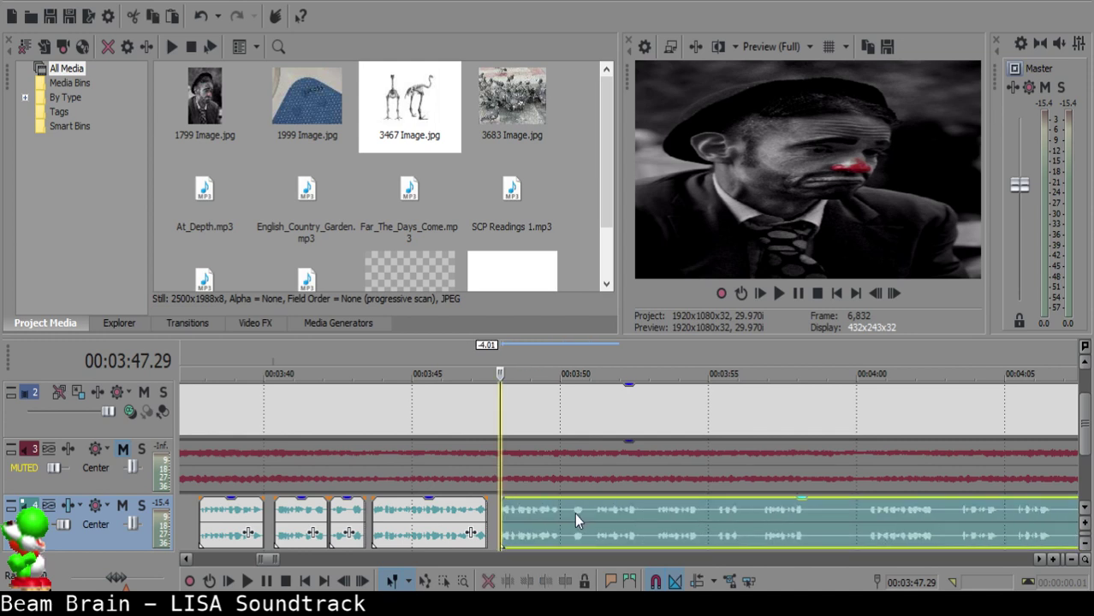
# - Play the transition after 00:03:47.16, move the remaining narration 3 frames later, and play the adjusted pause
pyautogui.click(442, 534)
pyautogui.press('space')
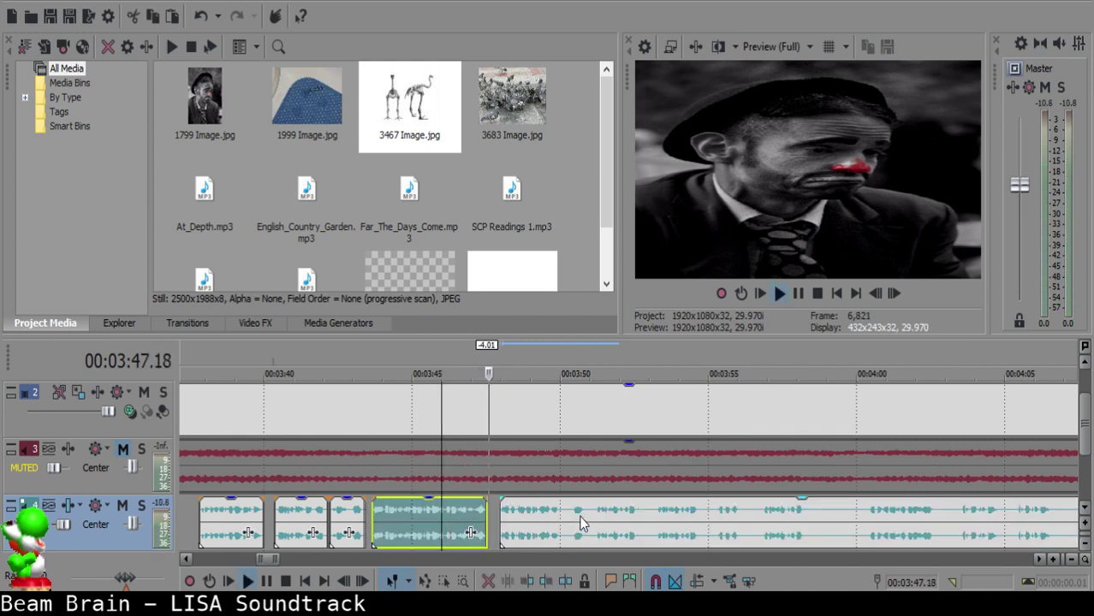
pyautogui.scroll(2, 581, 519)
pyautogui.press('Return')
pyautogui.click(658, 517)
pyautogui.moveTo(683, 526); pyautogui.dragTo(694, 526)
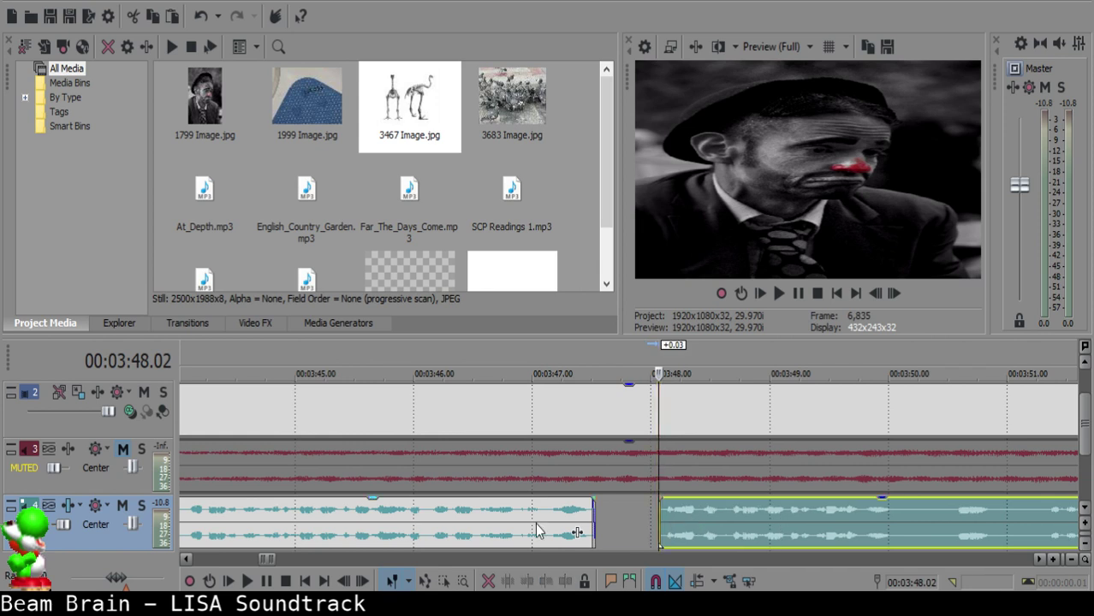
pyautogui.click(539, 526)
pyautogui.press('space')
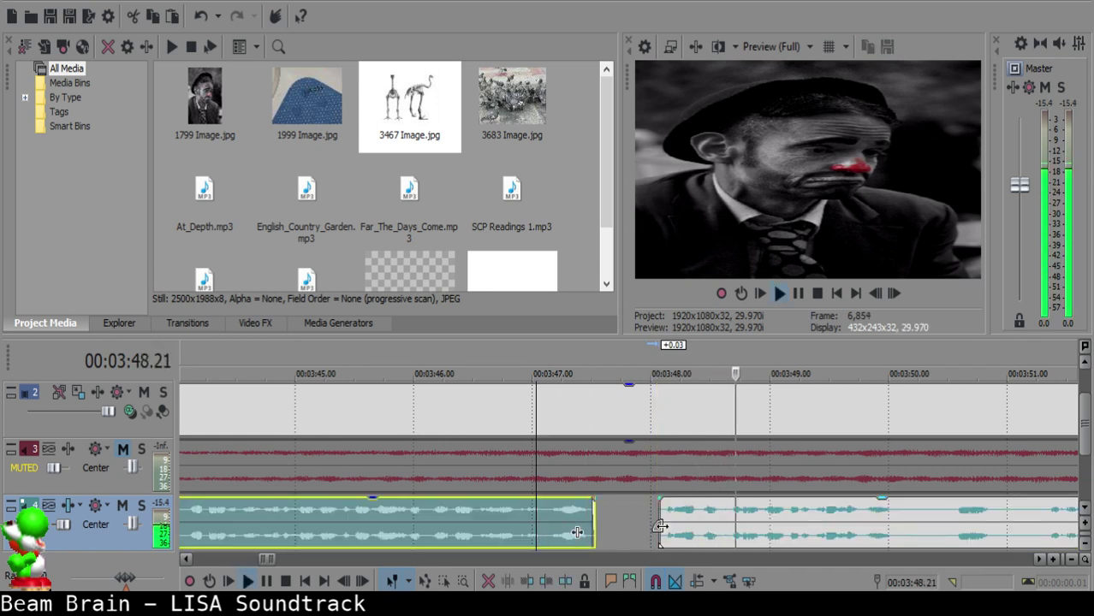
# - Locate the silence by playback, split the narration at 00:03:50.03 and about 00:03:50.15, and delete the section between the splits
pyautogui.scroll(-4, 717, 531)
pyautogui.scroll(4, 668, 529)
pyautogui.press('Return')
pyautogui.click(659, 518)
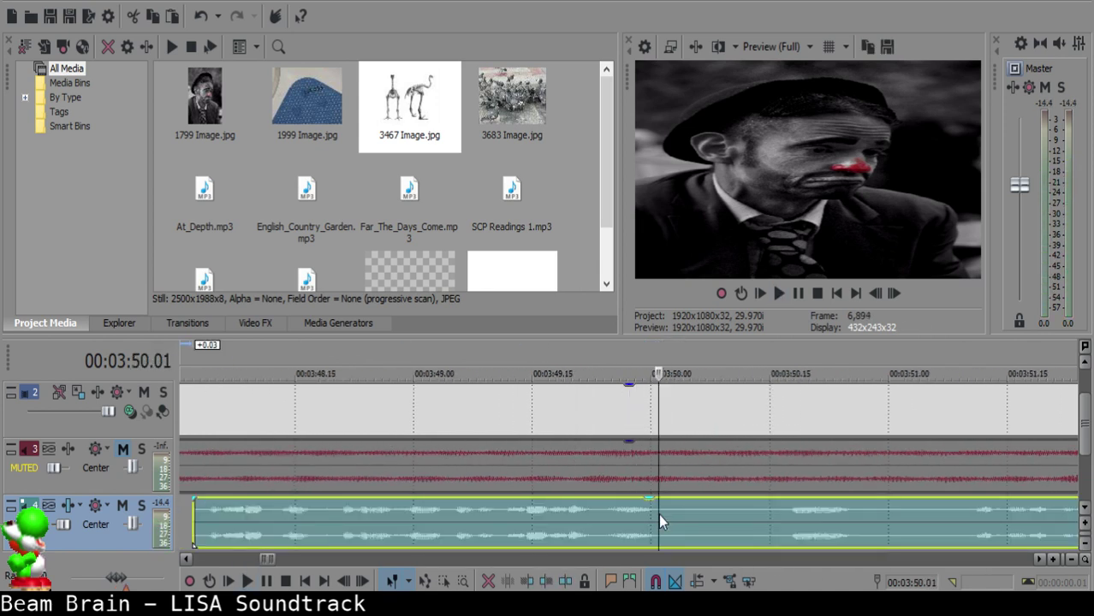
pyautogui.press('space')
pyautogui.press('space')
pyautogui.press('space')
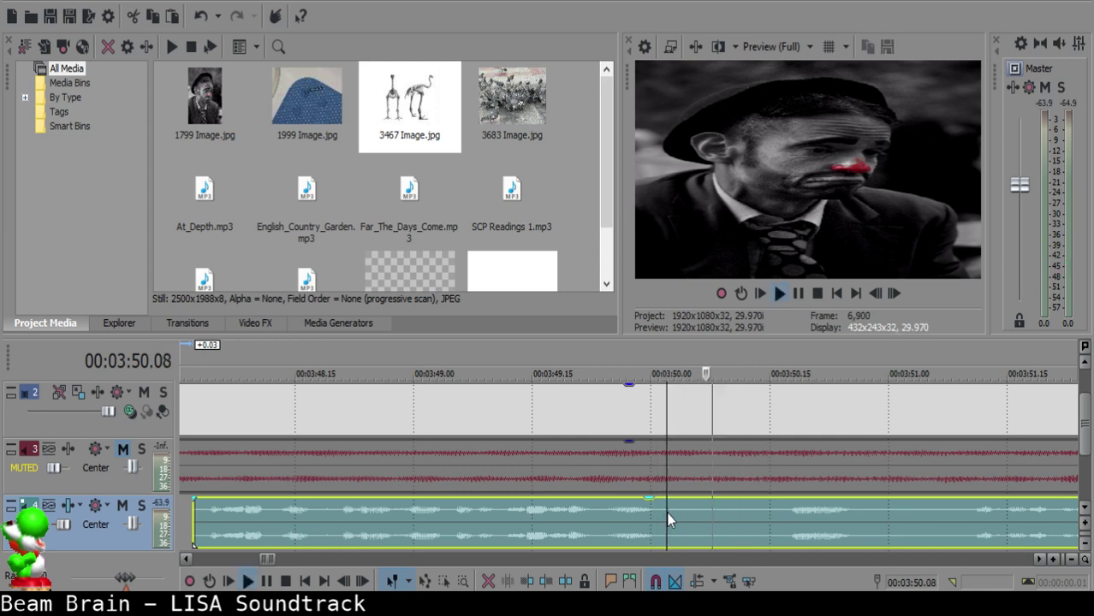
pyautogui.press('space')
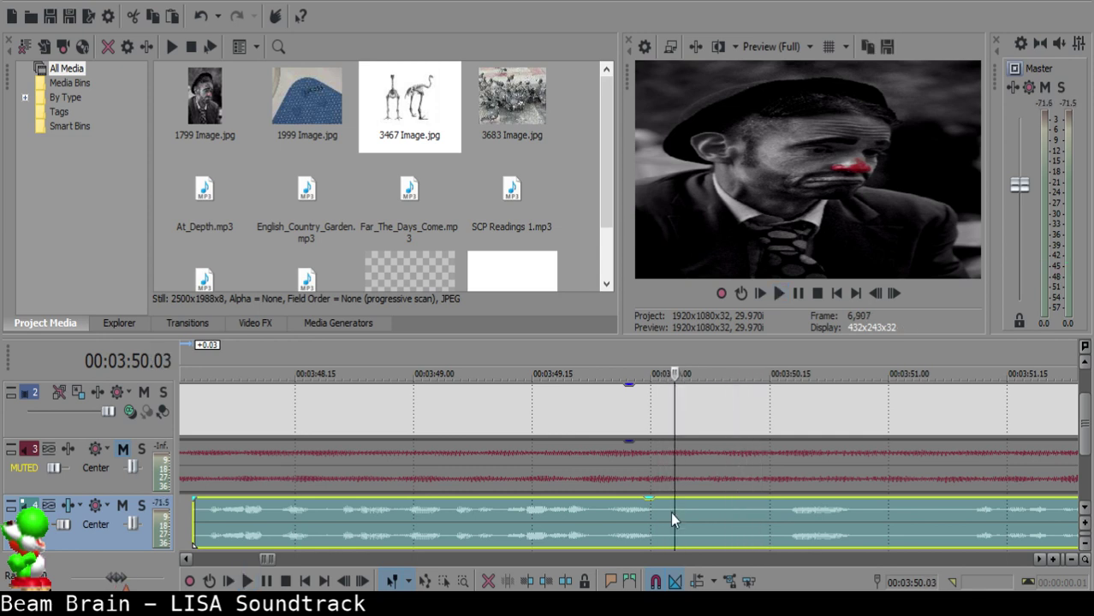
pyautogui.press('s')
pyautogui.press('space')
pyautogui.scroll(-3, 777, 523)
pyautogui.press('Return')
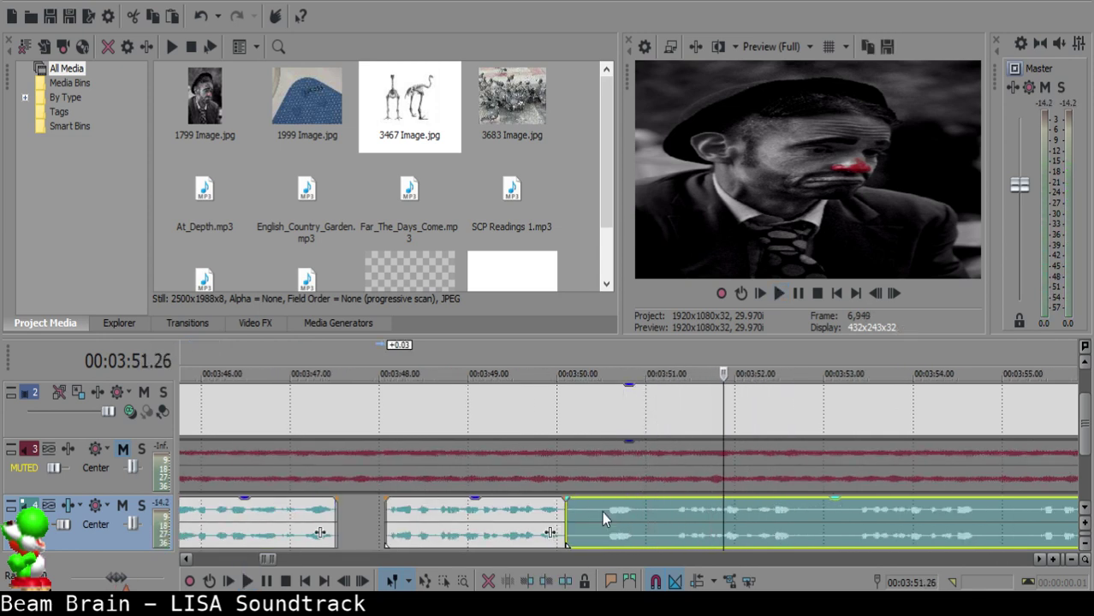
pyautogui.click(602, 512)
pyautogui.press('s')
pyautogui.click(577, 506)
pyautogui.press('Delete')
# - Play the phrase ending near 00:03:50.03, move the remaining narration 10 frames earlier to tighten the gap, and play the transition
pyautogui.click(537, 511)
pyautogui.press('space')
pyautogui.scroll(3, 590, 513)
pyautogui.press('Return')
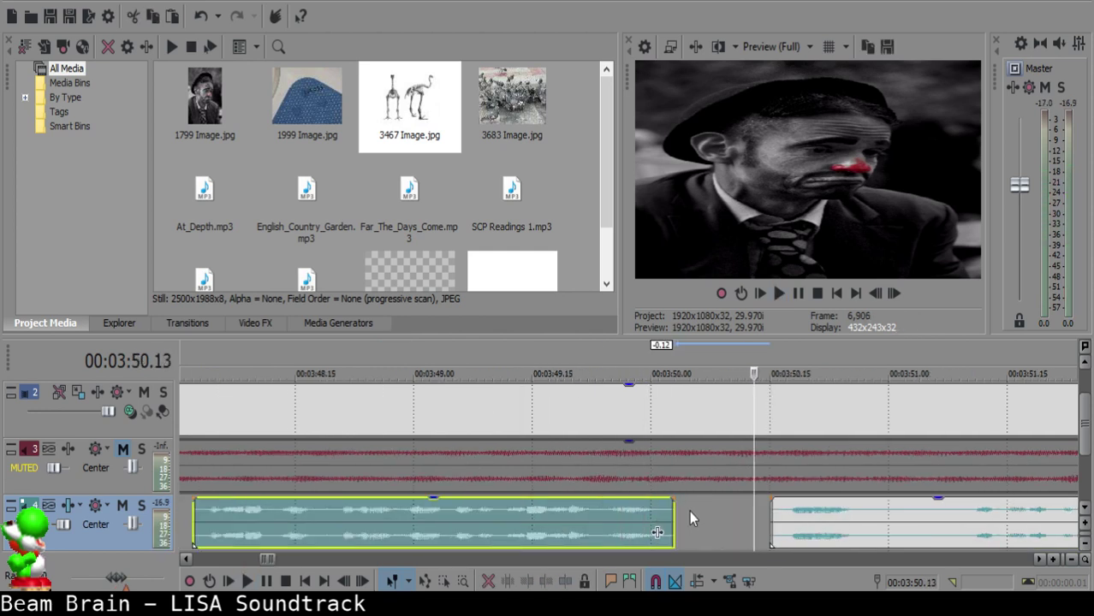
pyautogui.click(689, 510)
pyautogui.moveTo(799, 522); pyautogui.dragTo(713, 516)
pyautogui.click(551, 520)
pyautogui.press('space')
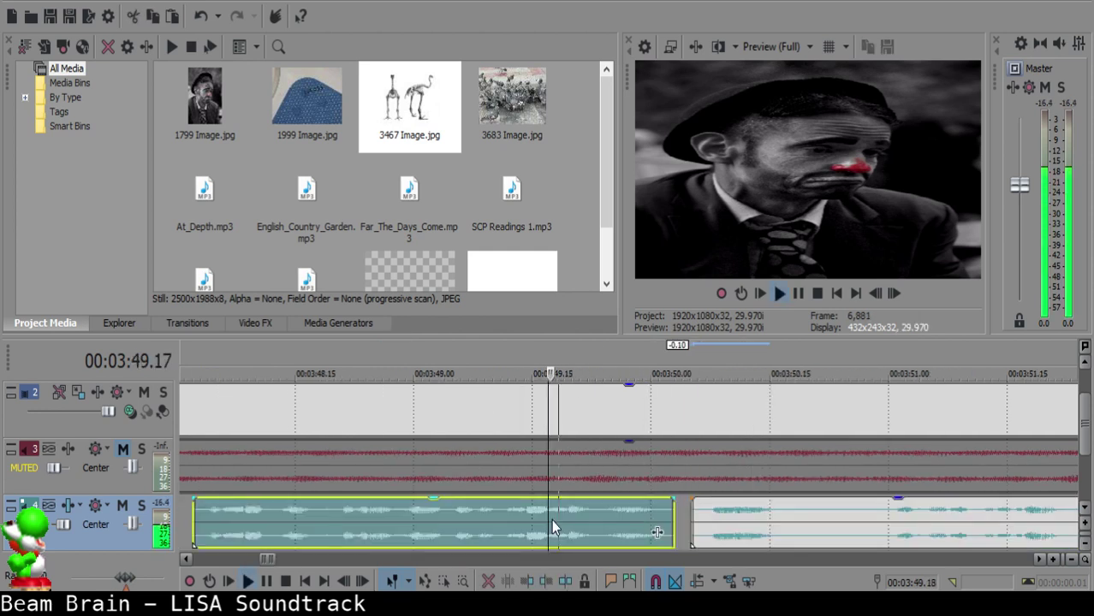
# - Move the remaining narration after 00:03:50.03 back 2 frames later, and play the transition
pyautogui.press('Return')
pyautogui.click(704, 514)
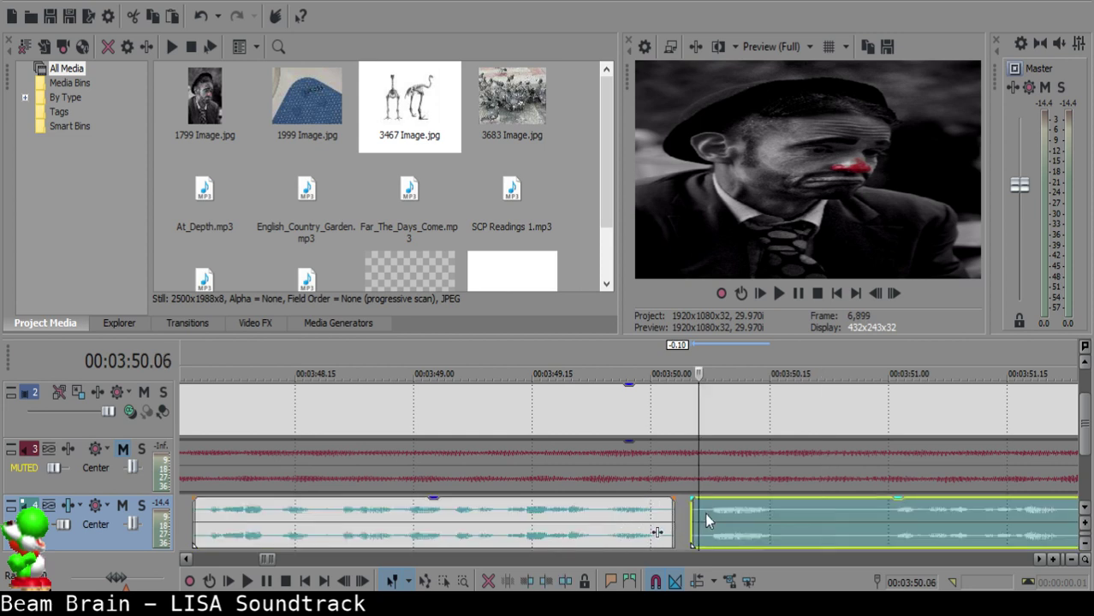
pyautogui.click(708, 514)
pyautogui.moveTo(725, 516); pyautogui.dragTo(737, 516)
pyautogui.click(564, 524)
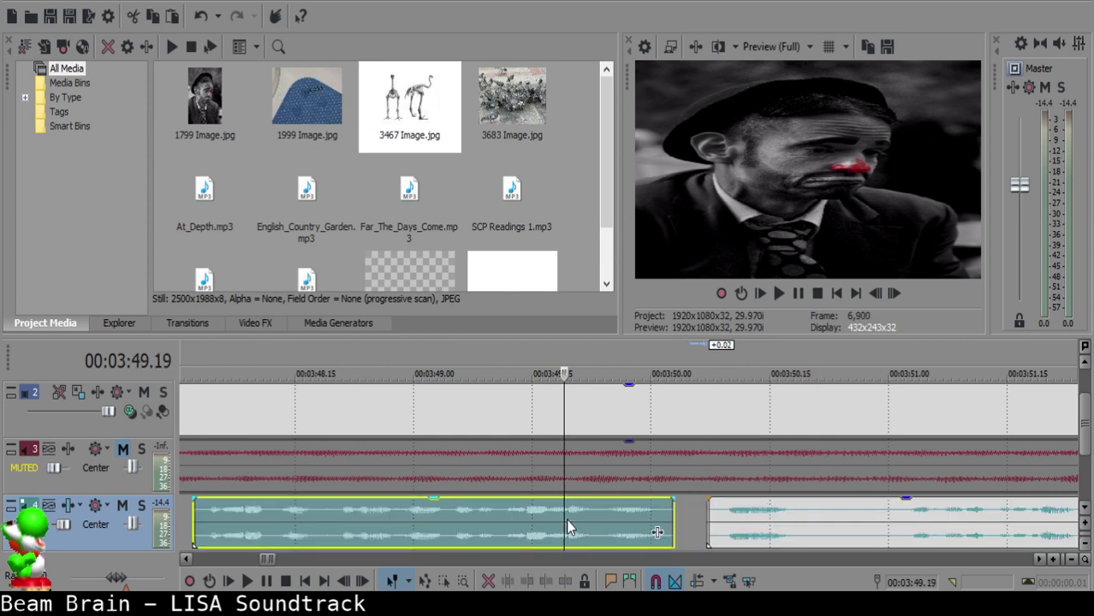
pyautogui.press('space')
# - Lengthen the pause after 00:03:50.03 by moving the remaining narration later in two 1-frame shifts, playing the transition each time
pyautogui.click(713, 512)
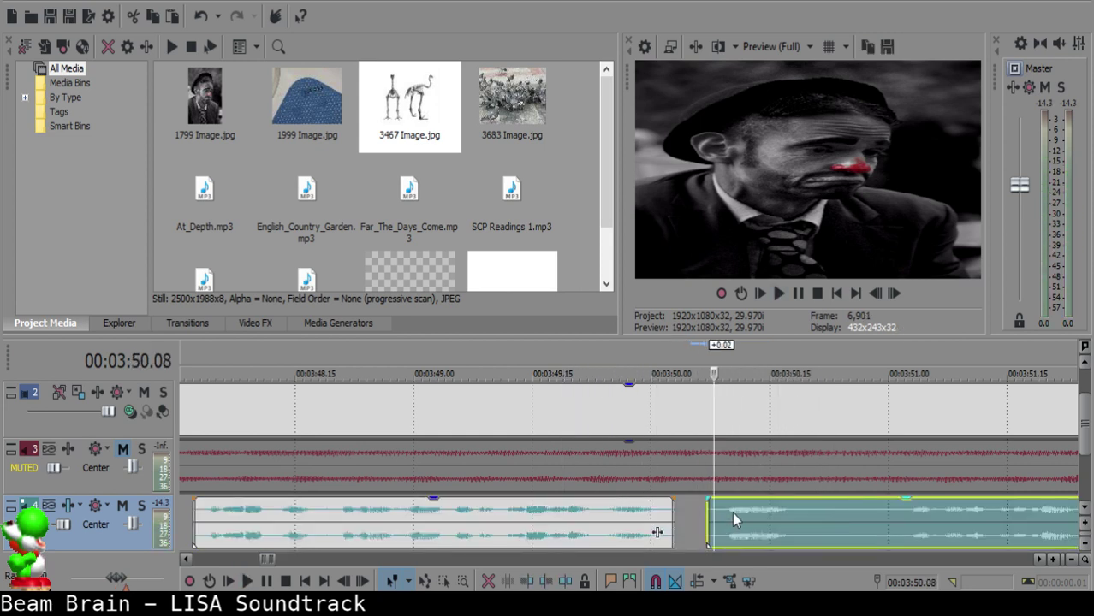
pyautogui.moveTo(731, 512); pyautogui.dragTo(741, 512)
pyautogui.click(550, 511)
pyautogui.press('space')
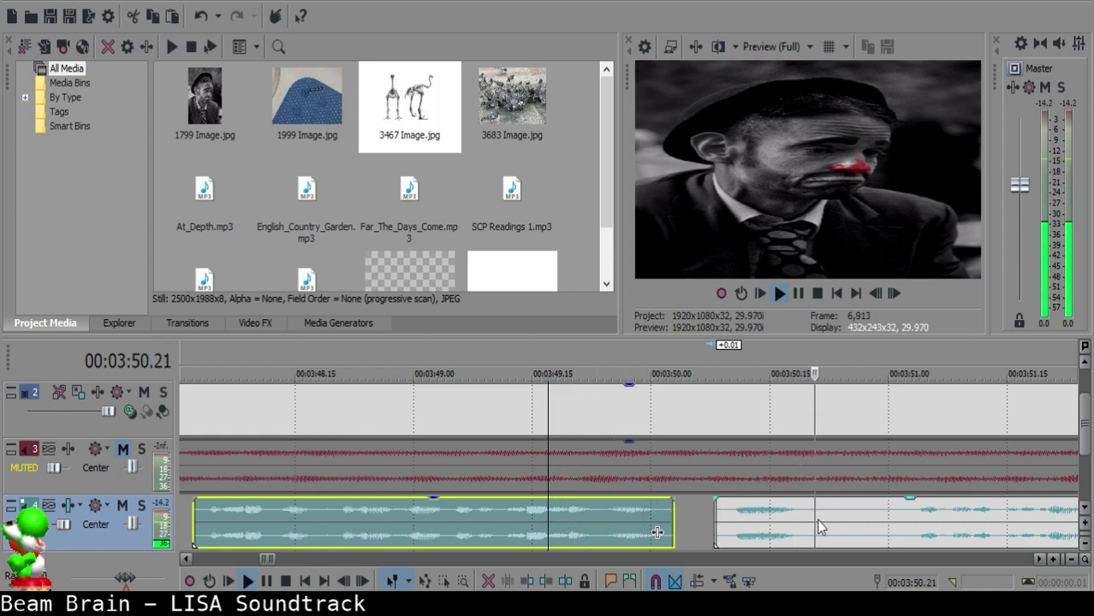
pyautogui.click(721, 514)
pyautogui.moveTo(720, 512); pyautogui.dragTo(739, 512)
pyautogui.click(550, 522)
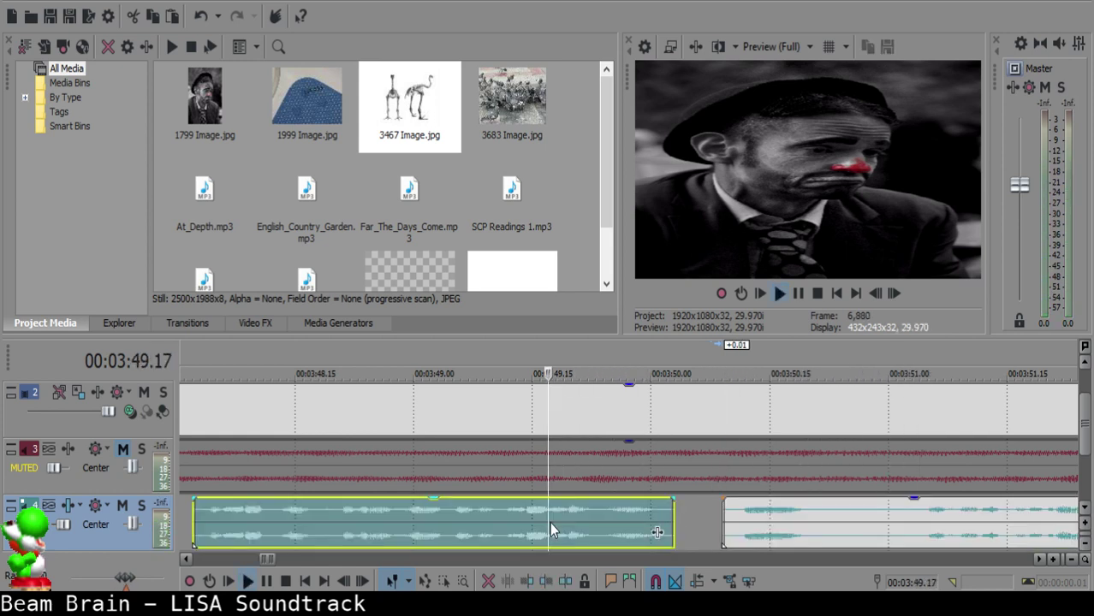
pyautogui.press('space')
# - Split the narration at about 00:03:50.24, play ahead, and split it again at about 00:03:56.21
pyautogui.click(833, 511)
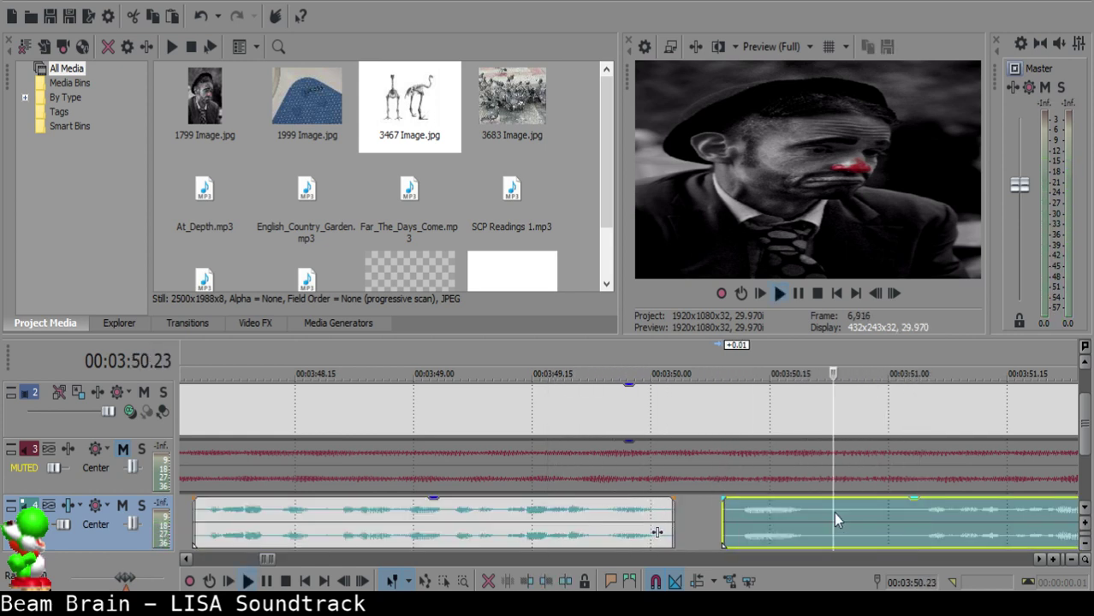
pyautogui.press('space')
pyautogui.press('s')
pyautogui.press('space')
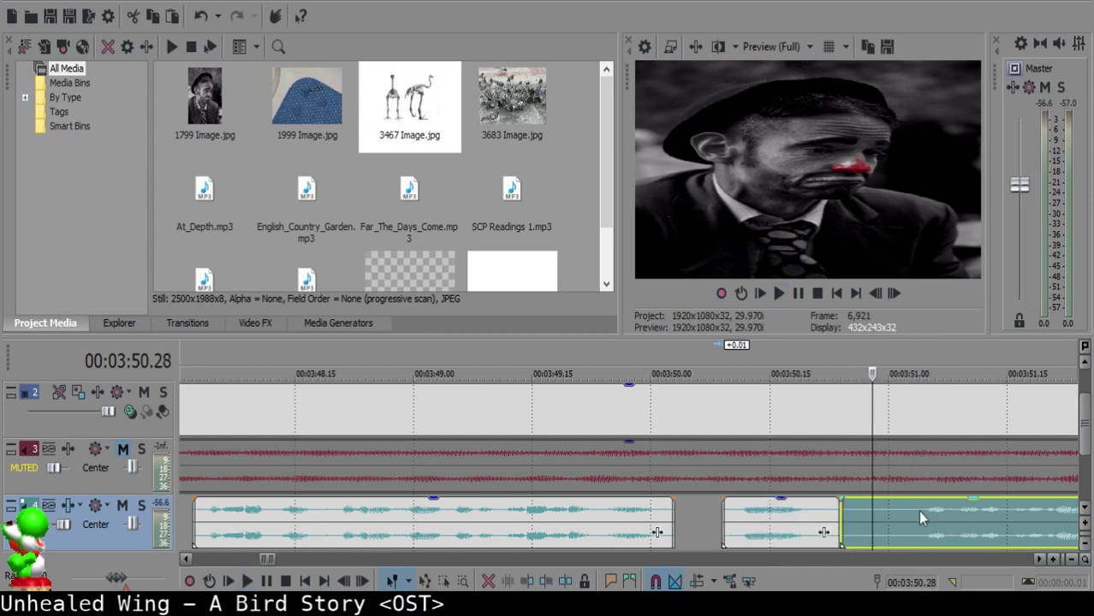
pyautogui.scroll(-4, 912, 510)
pyautogui.click(731, 511)
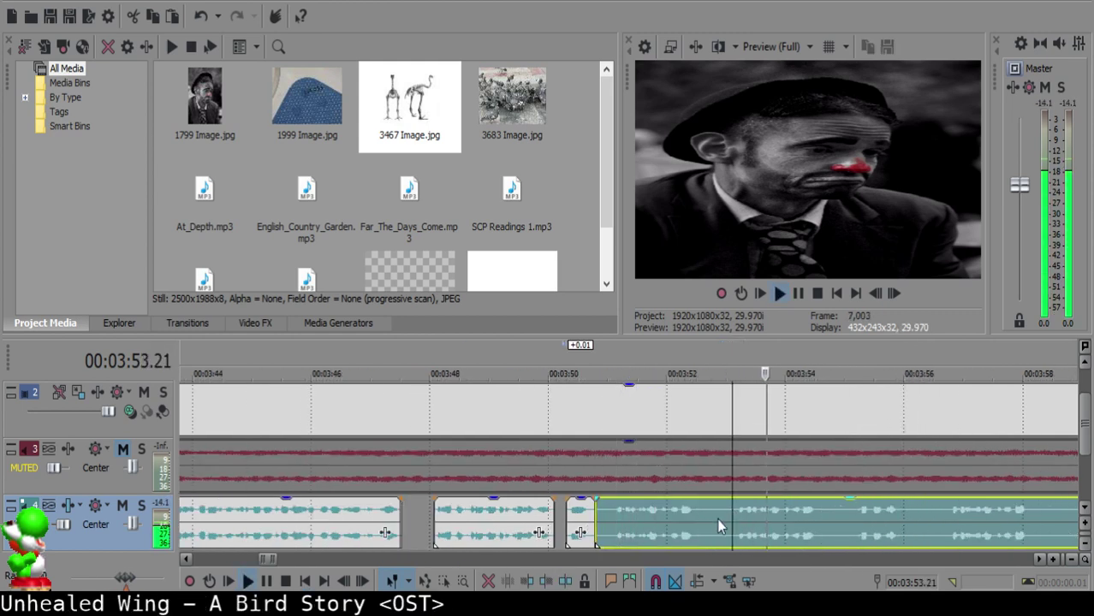
pyautogui.click(939, 522)
pyautogui.scroll(2, 939, 520)
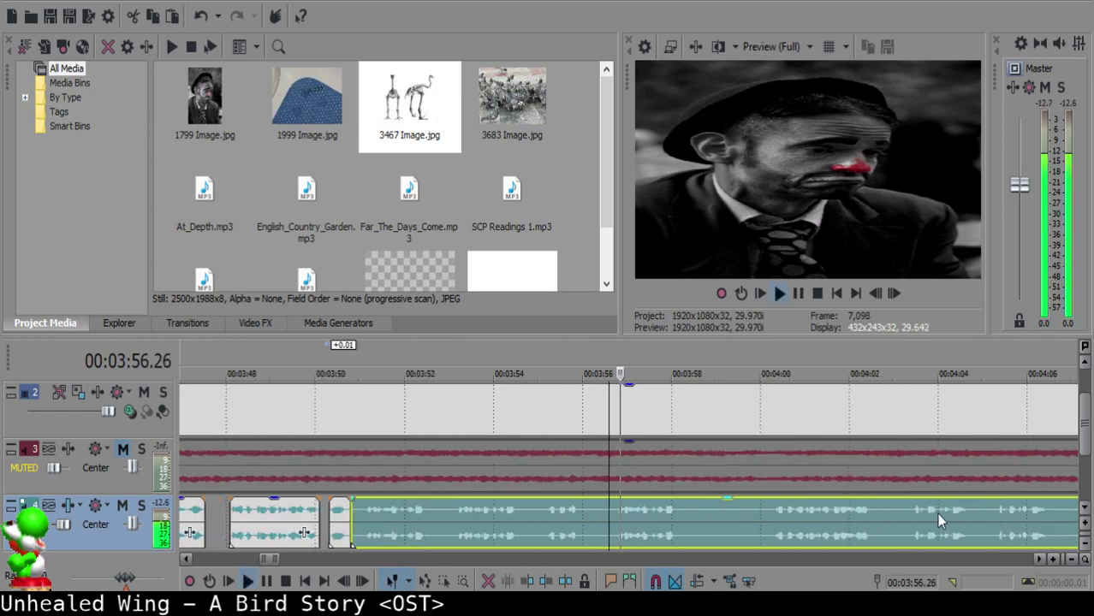
pyautogui.press('space')
pyautogui.press('s')
pyautogui.press('space')
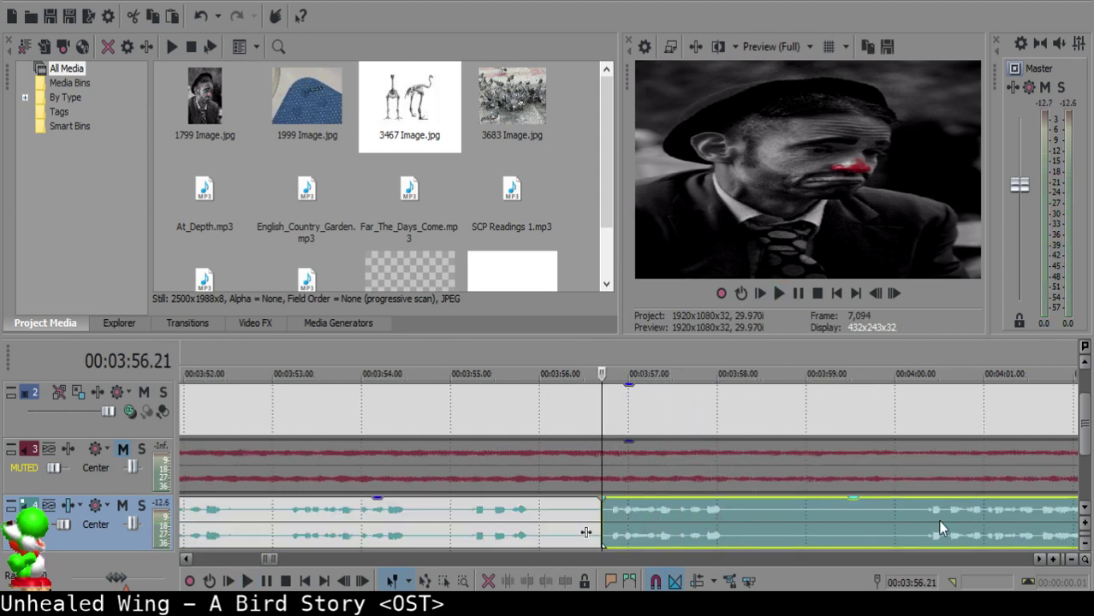
# - Play the narration following the 00:03:56.21 split, and return to the split at 00:03:50.24
pyautogui.click(935, 520)
pyautogui.scroll(-4, 928, 520)
pyautogui.press('space')
pyautogui.click(411, 516)
pyautogui.scroll(4, 412, 517)
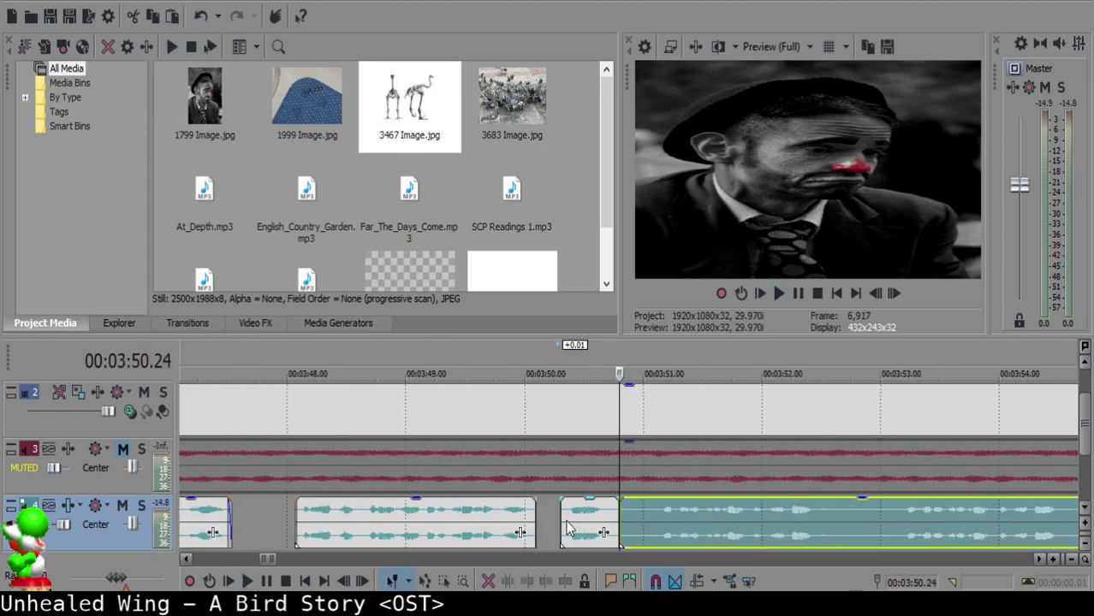
# - Cut out the narration after the short clip ending at 3:50.24 and pull the following clip back to about 3:50.28
pyautogui.click(629, 511)
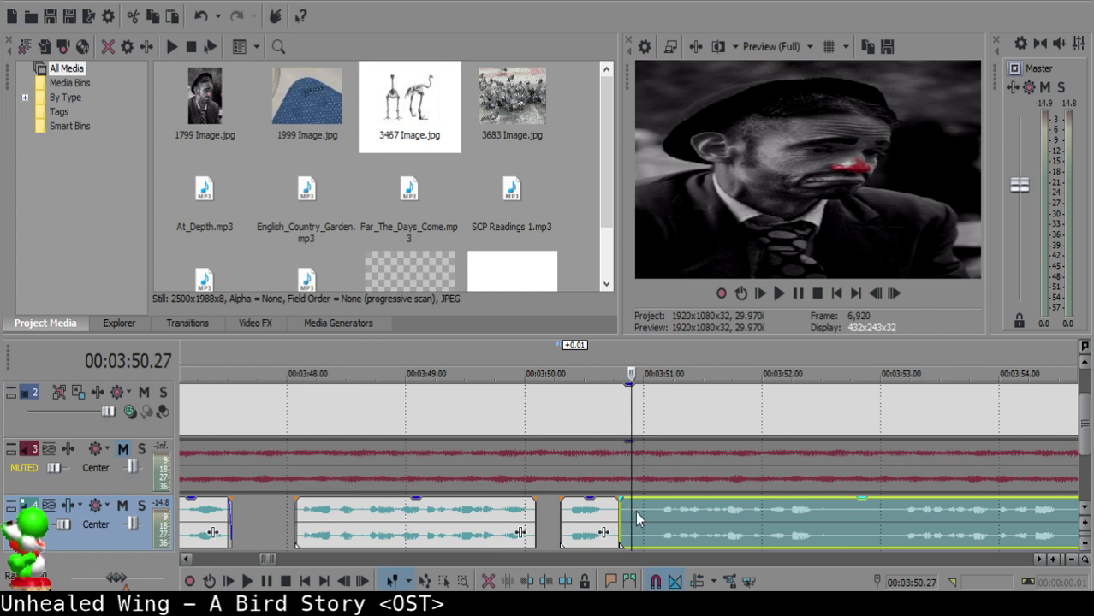
pyautogui.click(635, 511)
pyautogui.scroll(-3, 728, 486)
pyautogui.moveTo(794, 521); pyautogui.dragTo(635, 514)
pyautogui.scroll(3, 635, 514)
pyautogui.click(555, 521)
pyautogui.press('space')
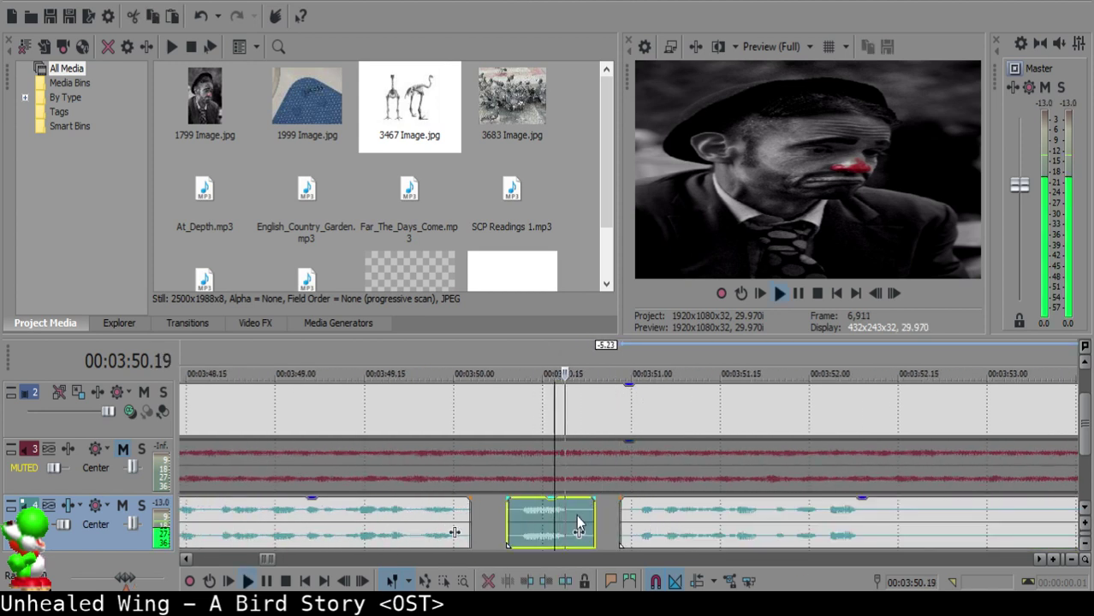
# - Listen to the join around 3:50.24 and add a fade-out of about one frame to the end of the short clip
pyautogui.scroll(1, 614, 525)
pyautogui.press('space')
pyautogui.click(509, 515)
pyautogui.click(501, 516)
pyautogui.press('space')
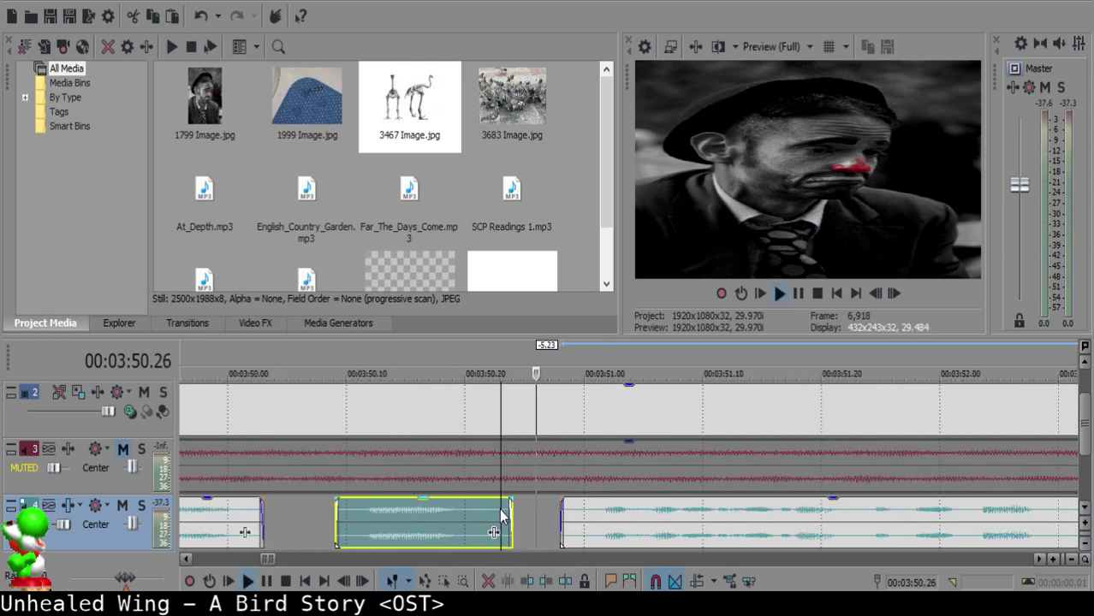
pyautogui.press('space')
pyautogui.click(368, 517)
pyautogui.press('space')
pyautogui.click(515, 497)
pyautogui.press('space')
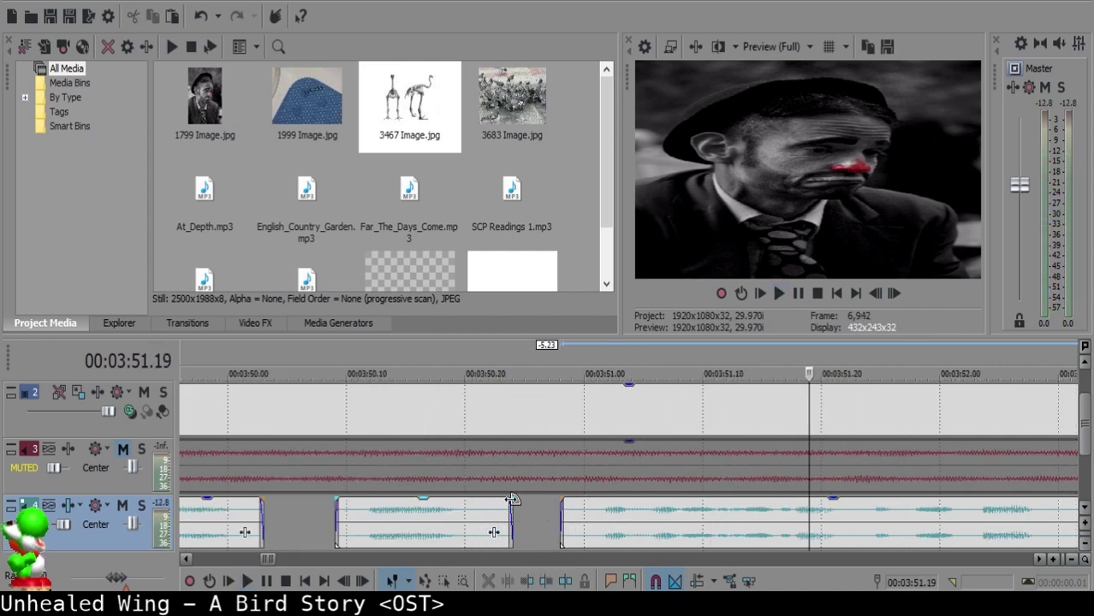
pyautogui.moveTo(512, 498); pyautogui.dragTo(501, 499)
# - Move the following narration clip one frame earlier to 3:50.27 and play across the join
pyautogui.click(557, 516)
pyautogui.click(584, 515)
pyautogui.click(556, 516)
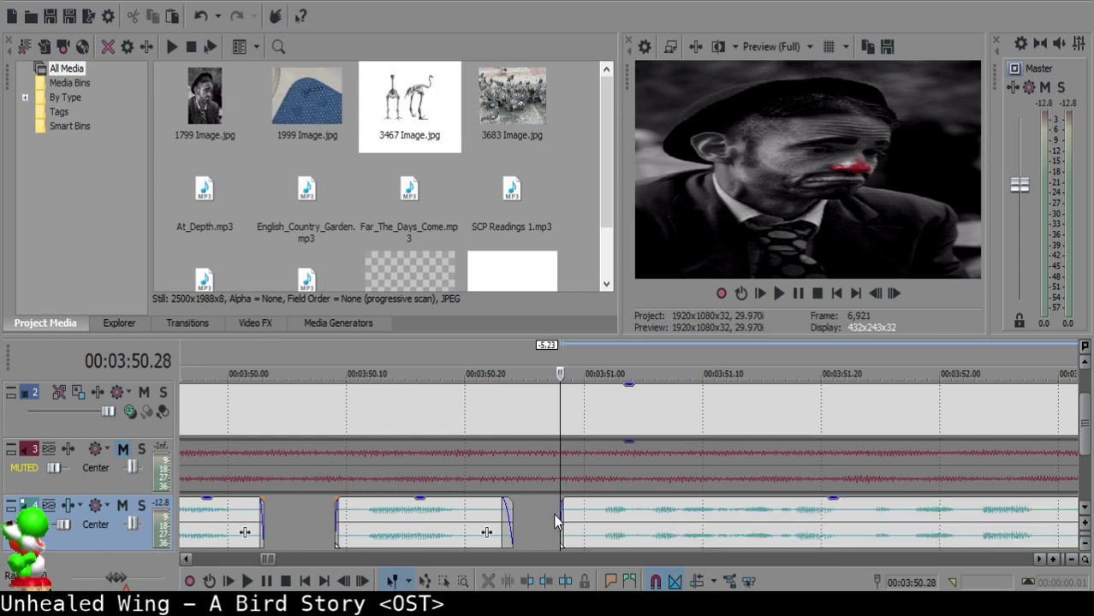
pyautogui.click(552, 515)
pyautogui.click(607, 517)
pyautogui.click(298, 514)
pyautogui.press('space')
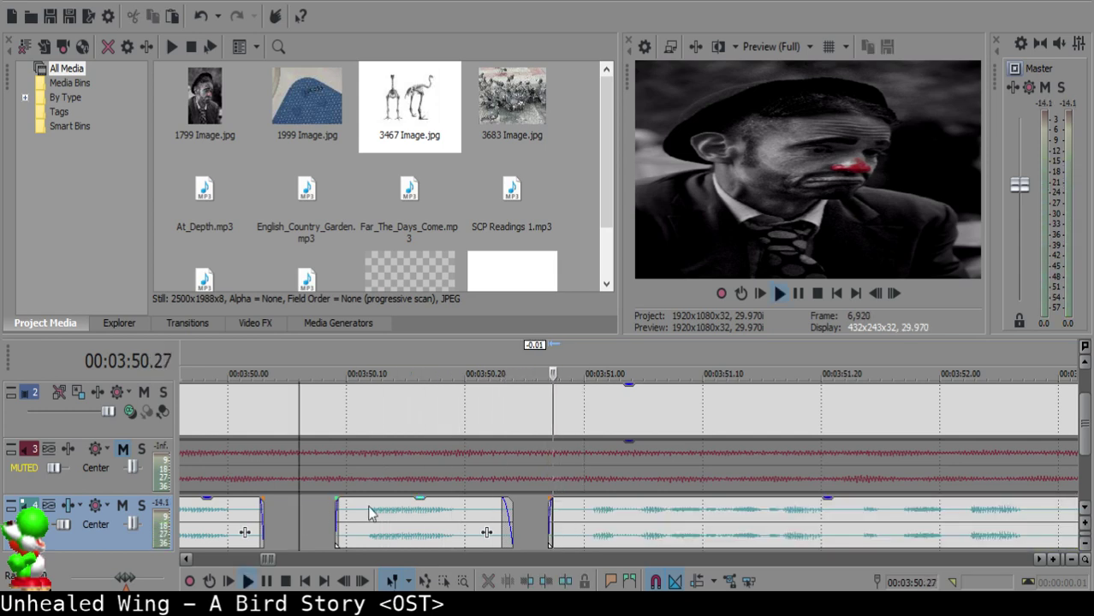
# - Split the narration at about 3:52.12 and 3:52.25, and delete the silent piece between the splits
pyautogui.scroll(-2, 672, 502)
pyautogui.scroll(-3, 672, 502)
pyautogui.scroll(2, 628, 524)
pyautogui.click(640, 510)
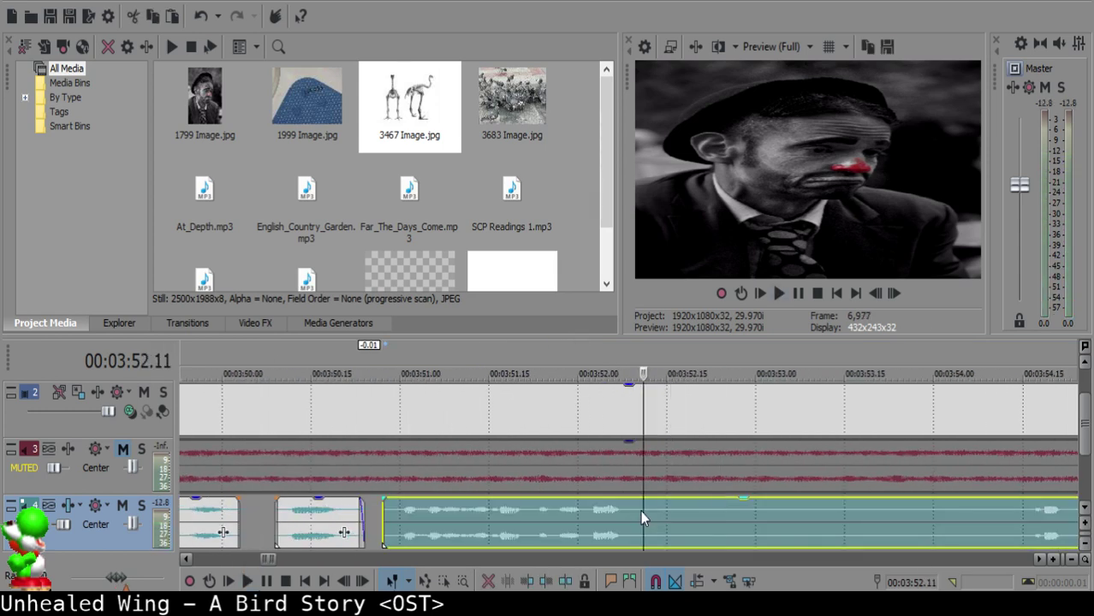
pyautogui.click(648, 511)
pyautogui.press('space')
pyautogui.press('s')
pyautogui.click(727, 518)
pyautogui.press('s')
pyautogui.click(690, 516)
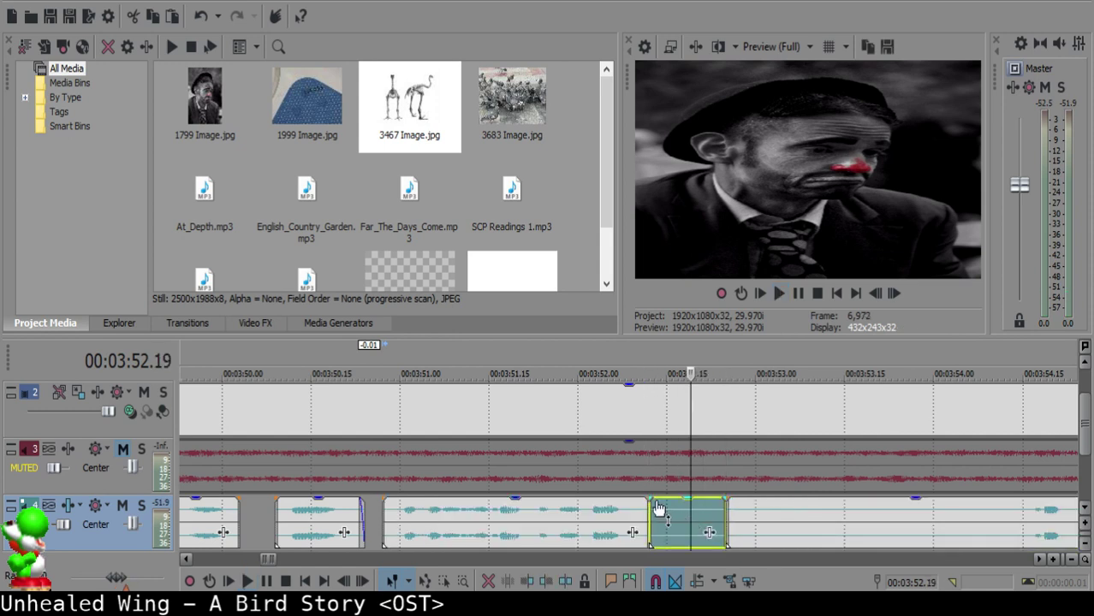
pyautogui.press('Delete')
# - Add a fade-out of about two frames to the end of the clip ending at 3:52.12 and play it back
pyautogui.moveTo(649, 499); pyautogui.dragTo(646, 500)
pyautogui.click(527, 526)
pyautogui.press('space')
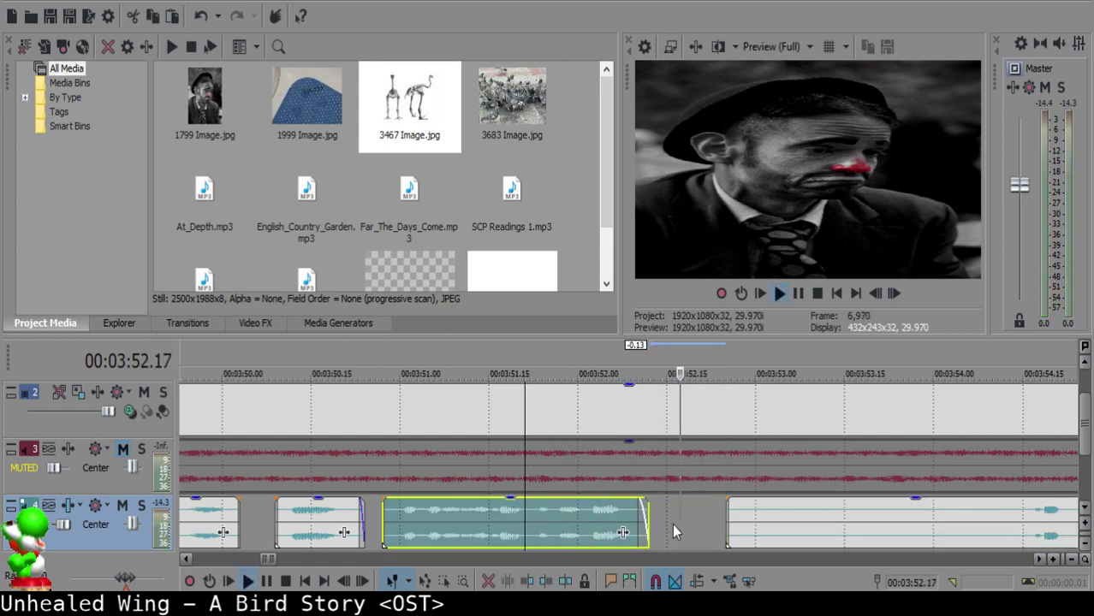
# - Split the narration at 3:54.14, just before the next phrase, and delete the silent piece in front of it
pyautogui.scroll(-3, 710, 523)
pyautogui.click(750, 526)
pyautogui.scroll(2, 749, 514)
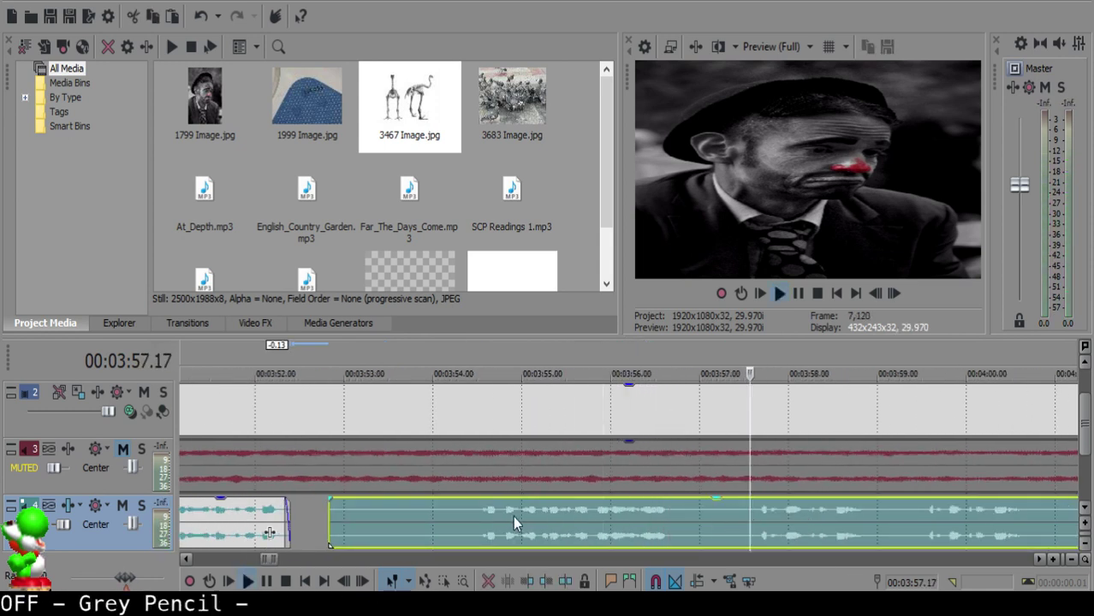
pyautogui.click(476, 509)
pyautogui.press('space')
pyautogui.press('space')
pyautogui.click(475, 511)
pyautogui.press('s')
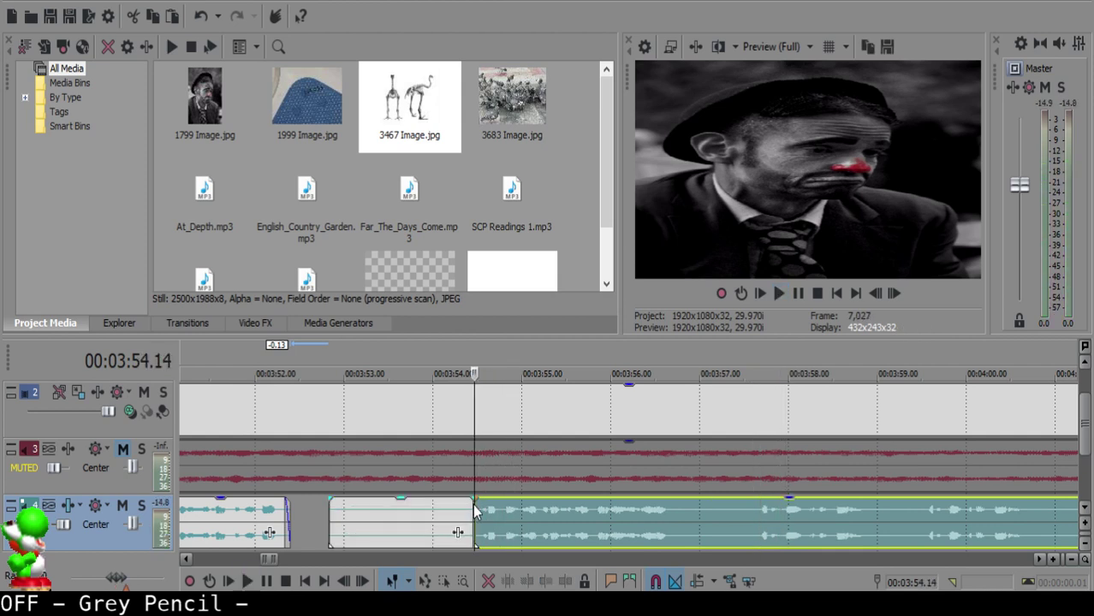
pyautogui.press('space')
pyautogui.click(327, 517)
pyautogui.press('Delete')
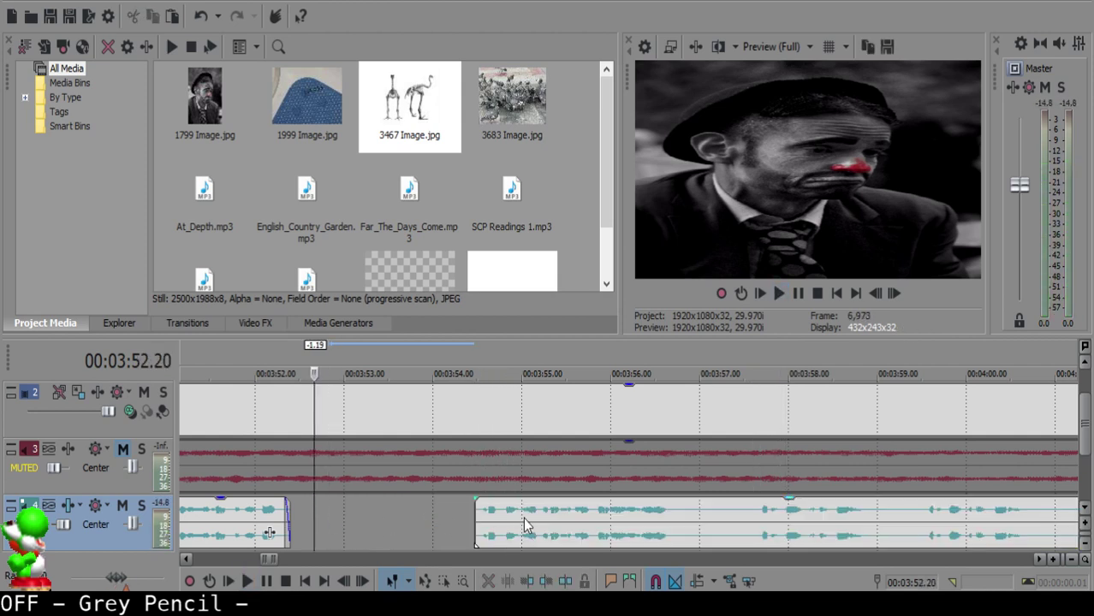
# - Move the narration clip after the deleted silence back to about 3:52.19 and play the join
pyautogui.moveTo(525, 525); pyautogui.dragTo(363, 506)
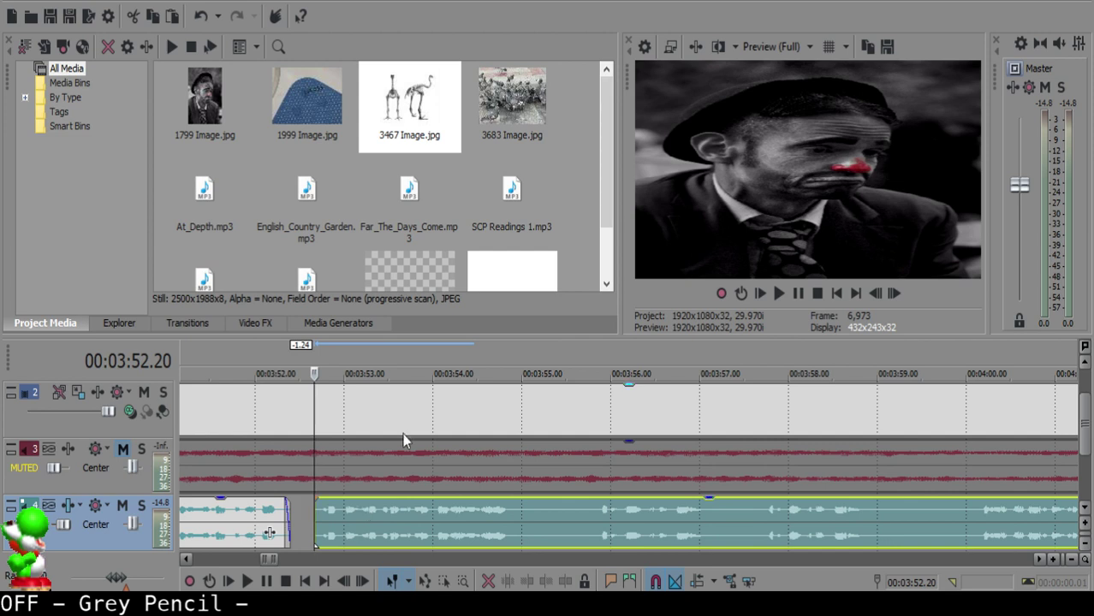
pyautogui.click(221, 512)
pyautogui.press('space')
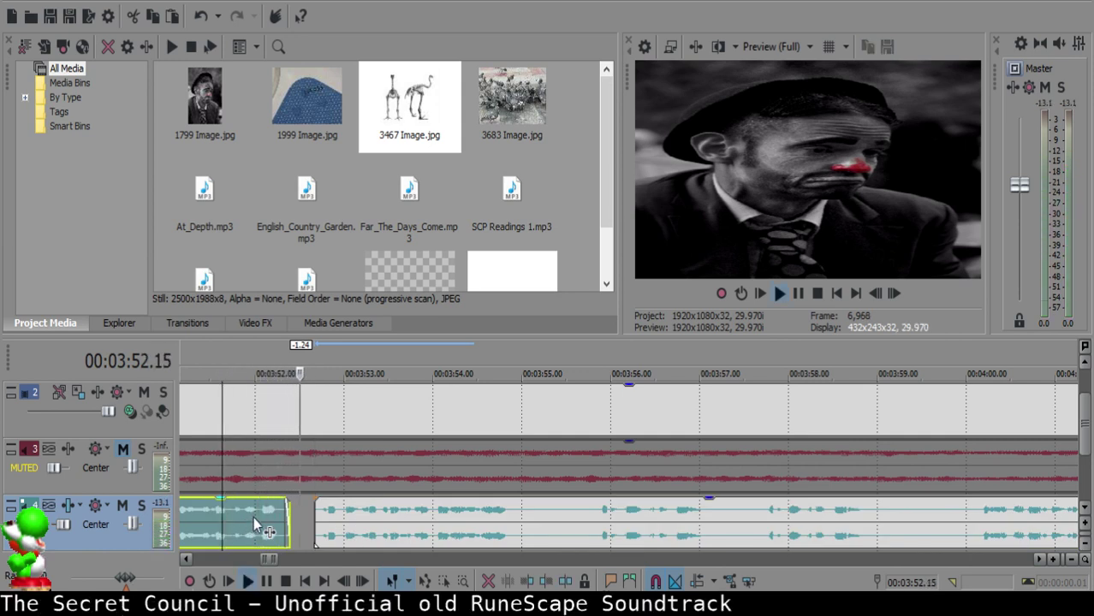
pyautogui.scroll(3, 253, 519)
pyautogui.moveTo(518, 516); pyautogui.dragTo(530, 517)
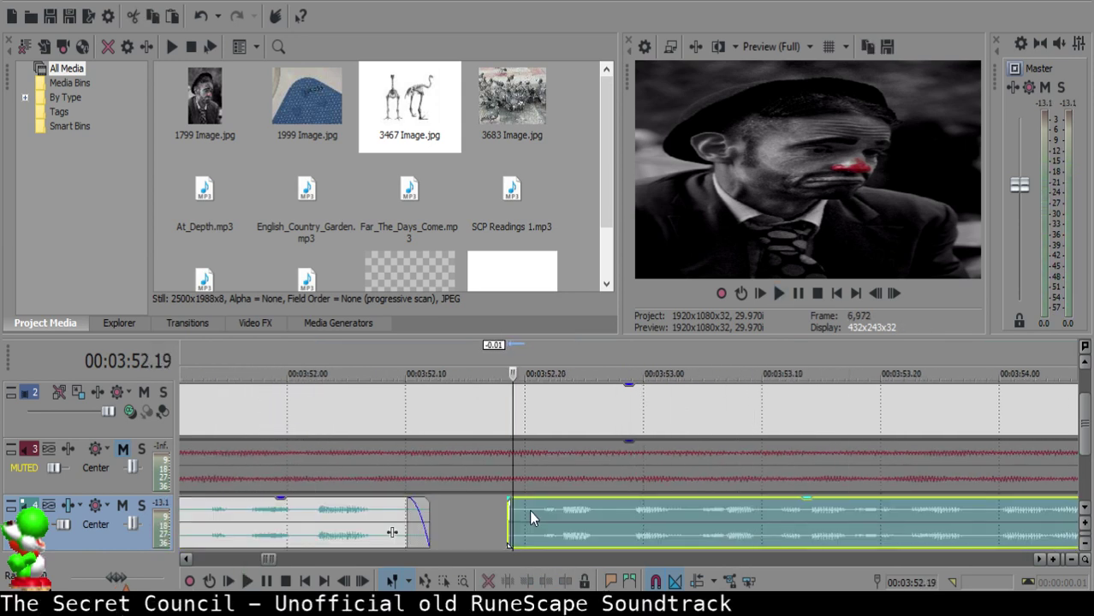
pyautogui.click(203, 527)
pyautogui.press('space')
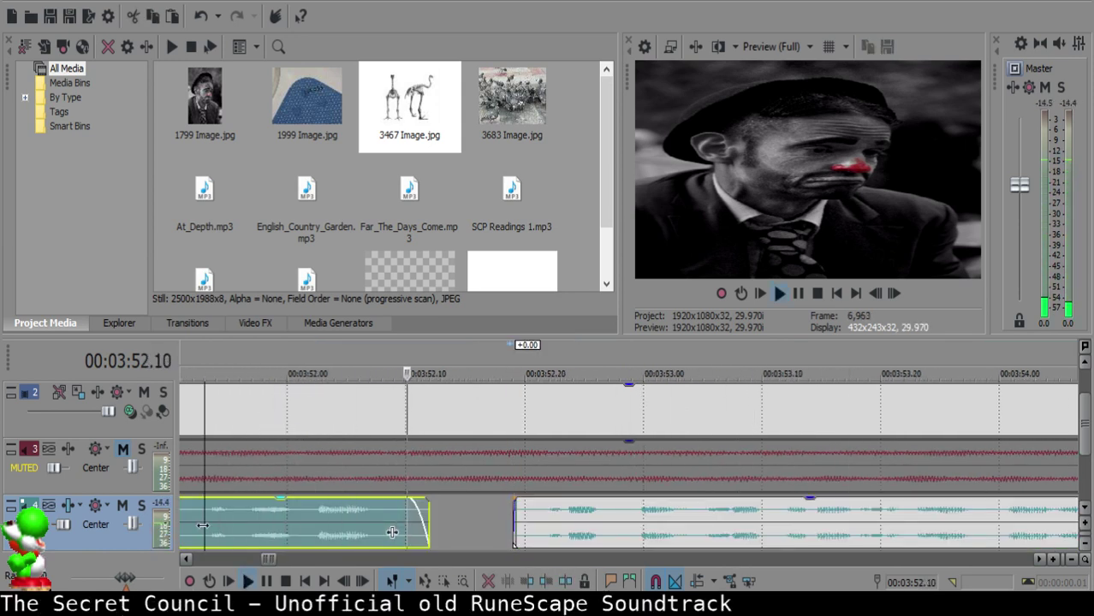
# - Move the following narration clip one frame earlier to 3:52.18 and listen to the join again
pyautogui.press('Return')
pyautogui.click(502, 519)
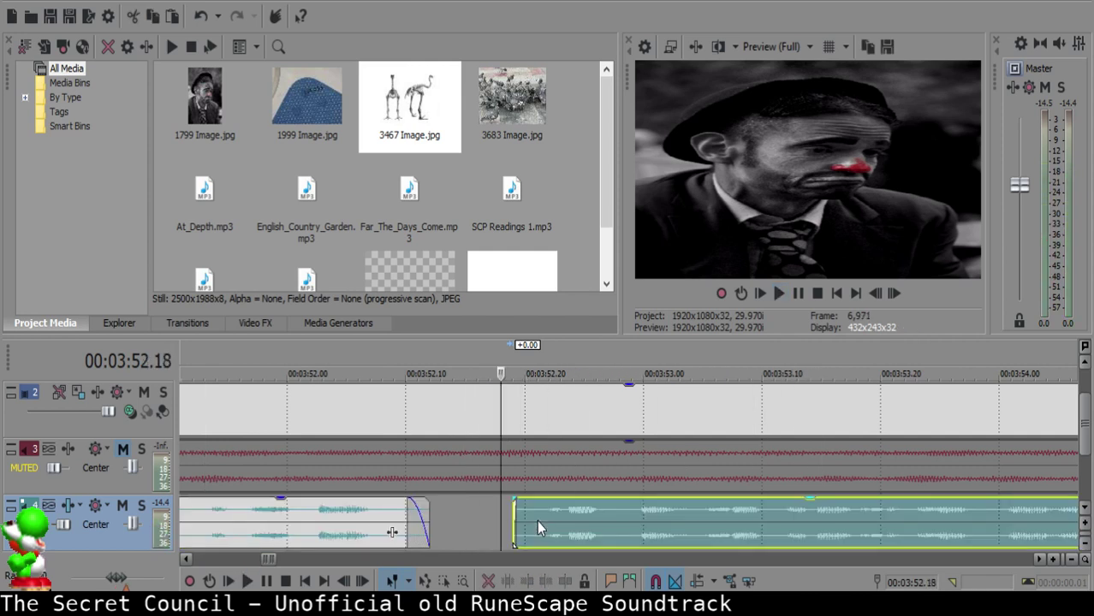
pyautogui.moveTo(537, 521); pyautogui.dragTo(521, 514)
pyautogui.click(240, 512)
pyautogui.press('space')
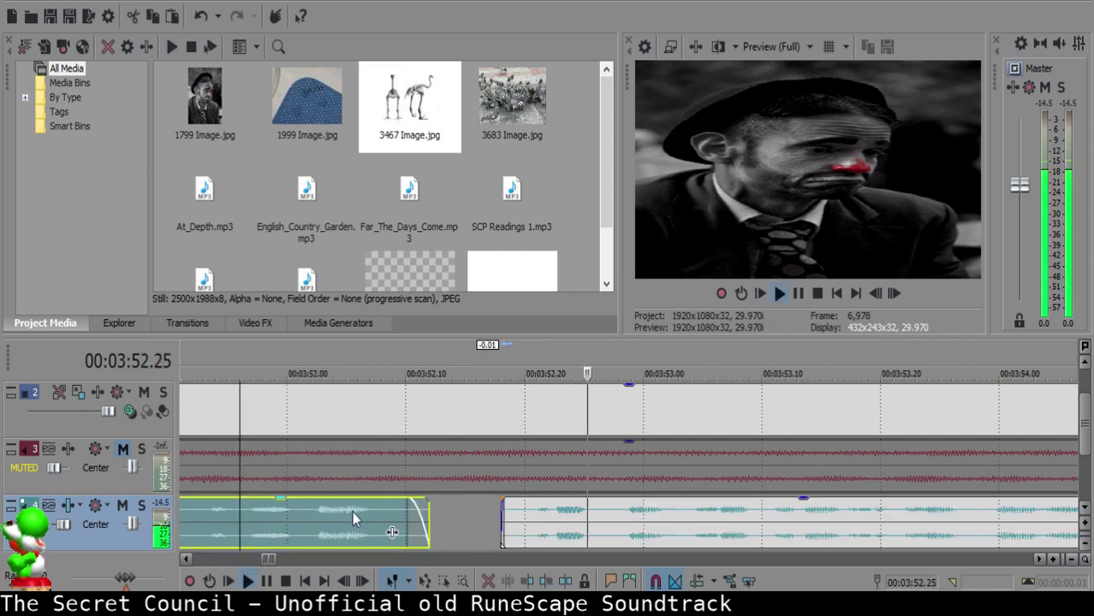
pyautogui.click(274, 516)
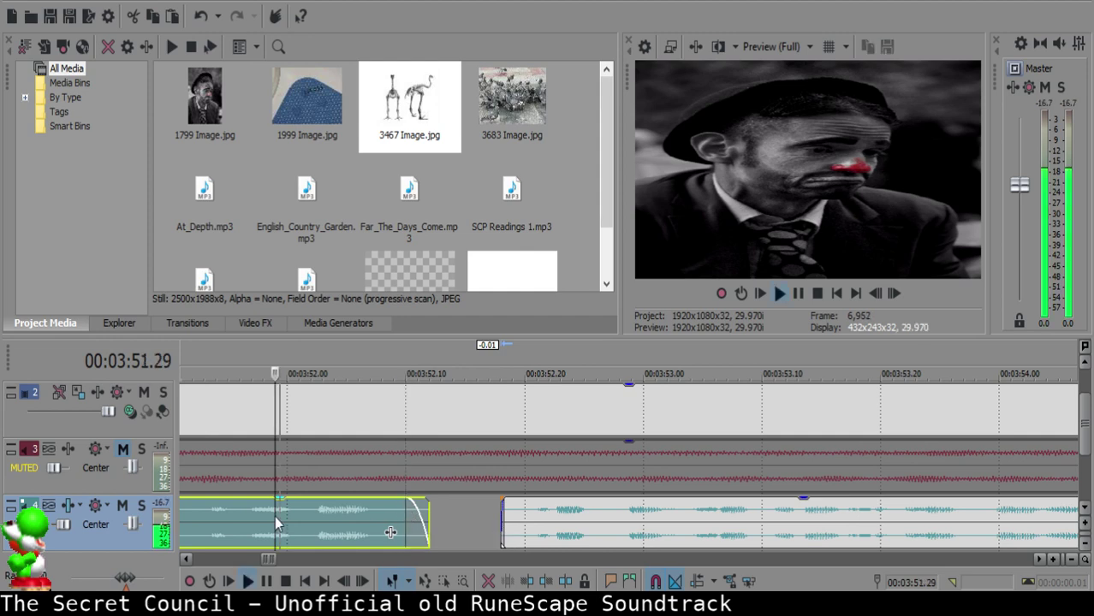
pyautogui.press('space')
# - Split the narration at about 3:54.26, at the end of the spoken phrase
pyautogui.scroll(-6, 769, 474)
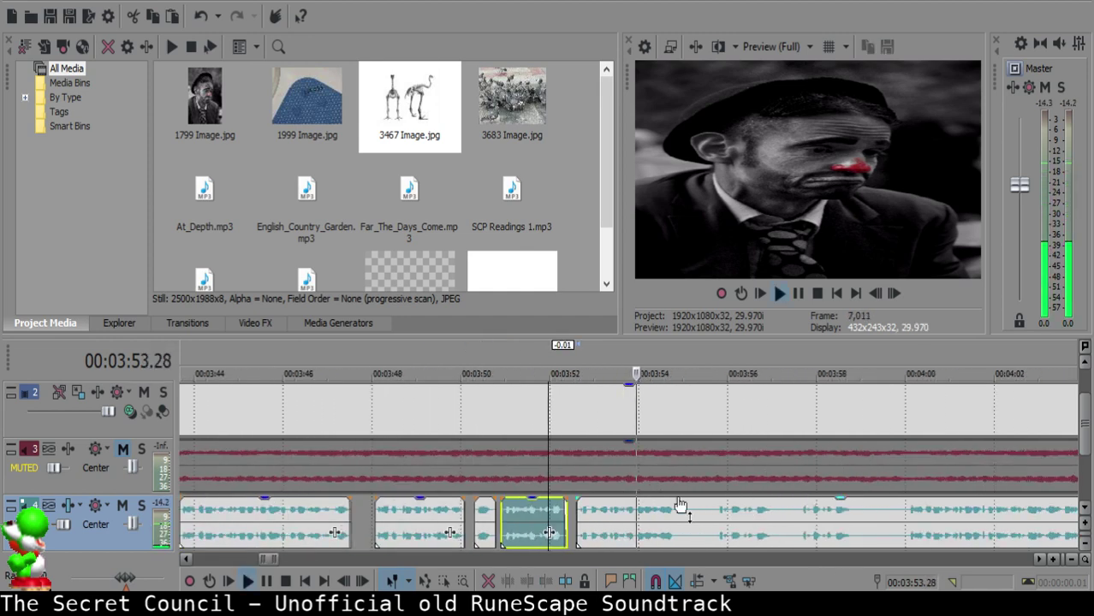
pyautogui.scroll(5, 663, 521)
pyautogui.press('space')
pyautogui.click(643, 517)
pyautogui.press('s')
# - Listen to the narration after the split and split it again at 3:57.19, before the next usable phrase
pyautogui.click(871, 511)
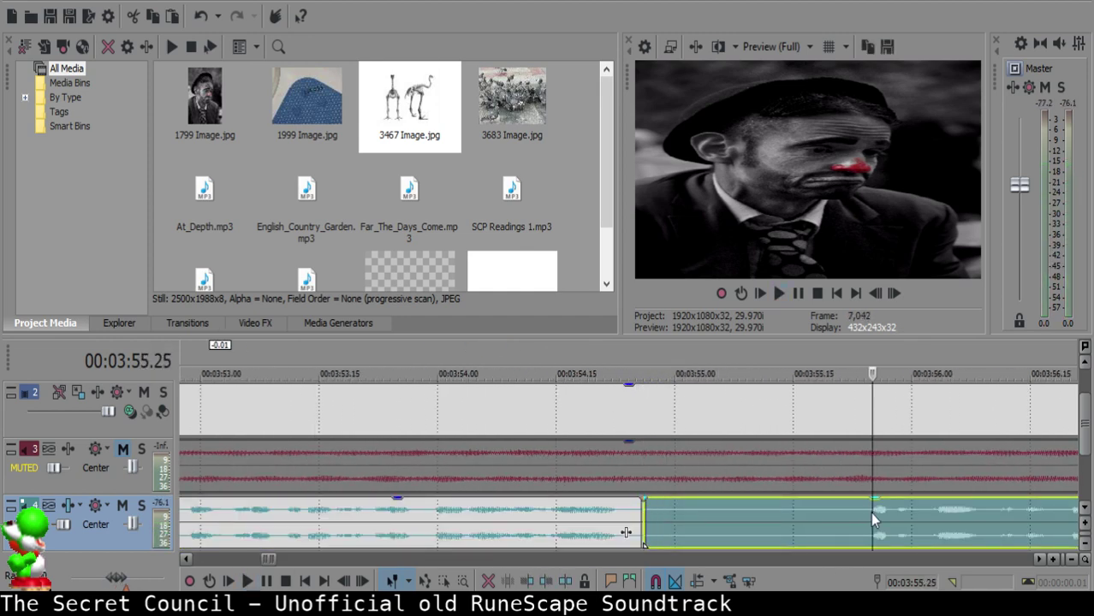
pyautogui.press('space')
pyautogui.scroll(-3, 870, 511)
pyautogui.scroll(-2, 846, 516)
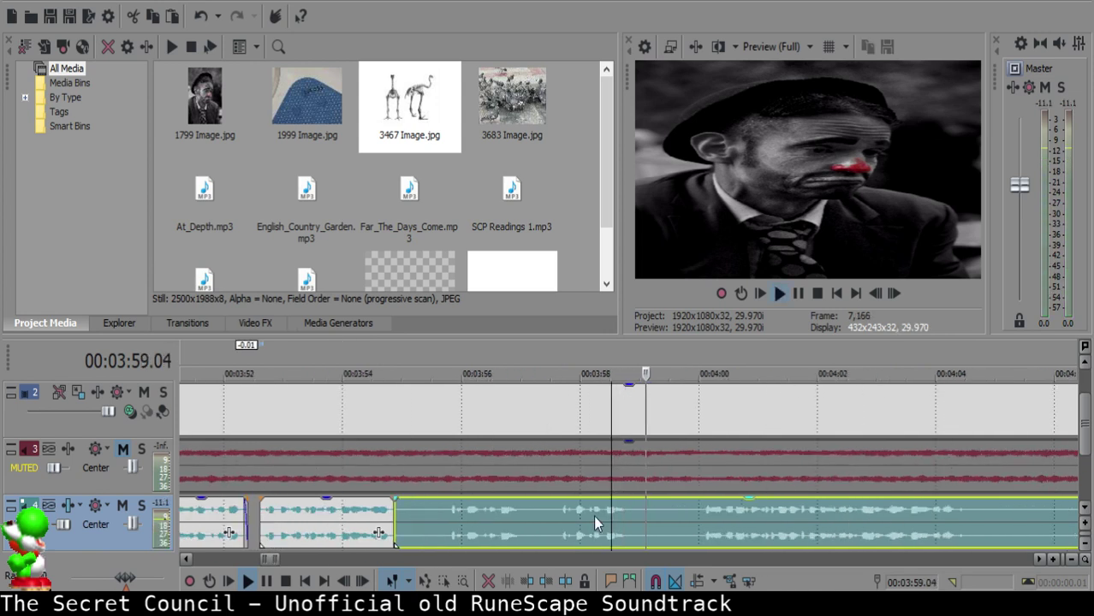
pyautogui.click(558, 511)
pyautogui.press('space')
pyautogui.press('s')
# - Delete the piece between 3:54.26 and 3:57.19, pull the following clip back to about 3:54.29, and play the join
pyautogui.click(403, 514)
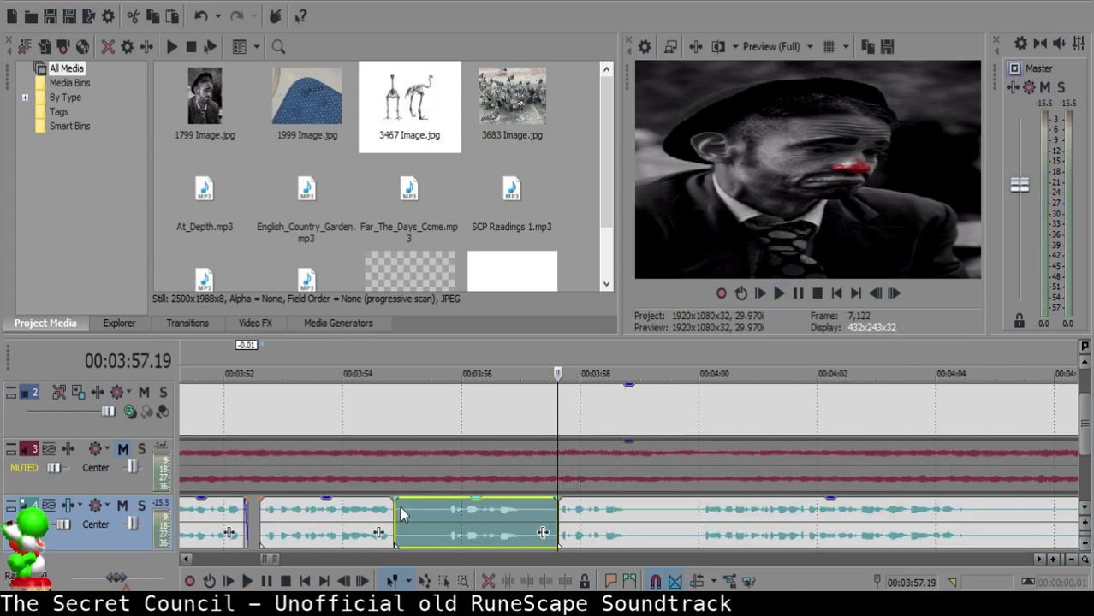
pyautogui.press('Delete')
pyautogui.click(371, 514)
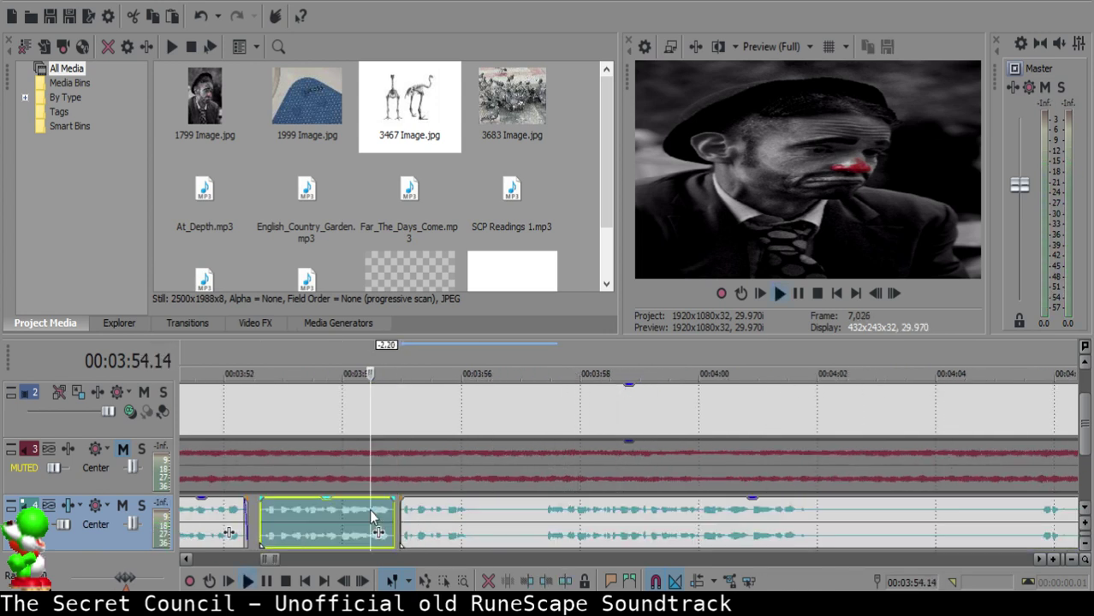
pyautogui.press('space')
pyautogui.scroll(3, 445, 512)
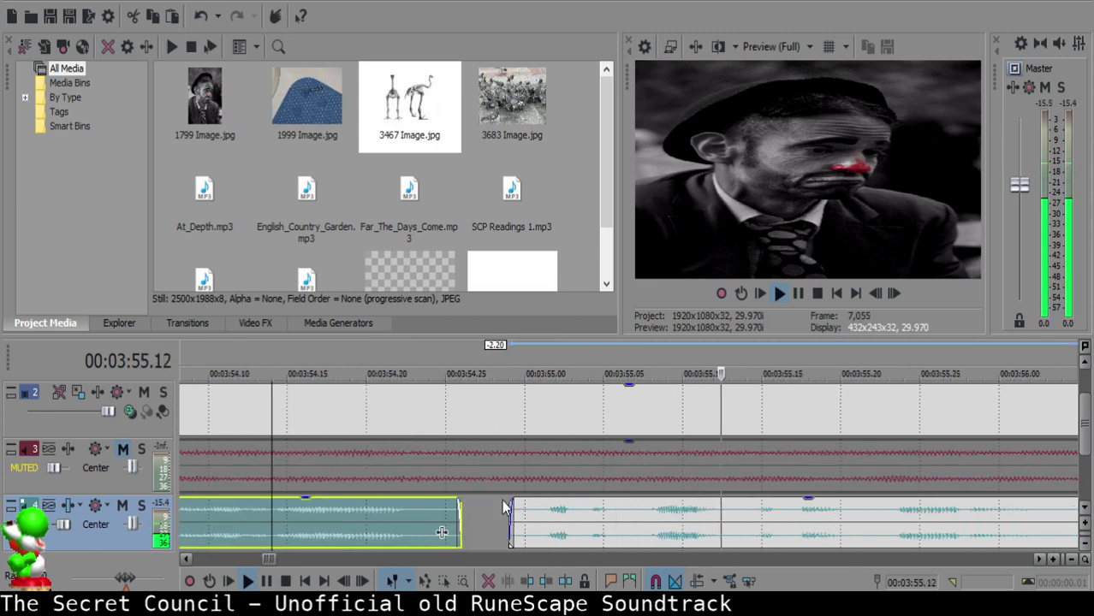
# - Split the narration at the end of the phrase at about 3:56.07 and play the material that follows
pyautogui.click(671, 513)
pyautogui.press('s')
pyautogui.click(876, 520)
pyautogui.press('space')
pyautogui.scroll(-3, 856, 519)
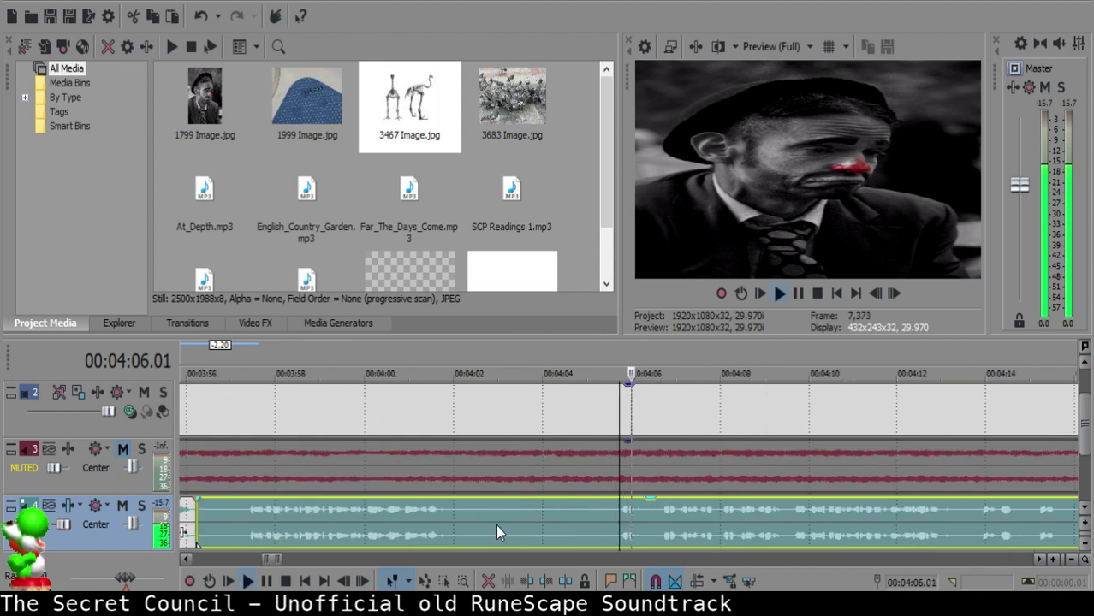
# - Split the narration at about 3:57.10, where the next phrase starts, and delete the piece before it
pyautogui.press('Return')
pyautogui.click(245, 517)
pyautogui.press('space')
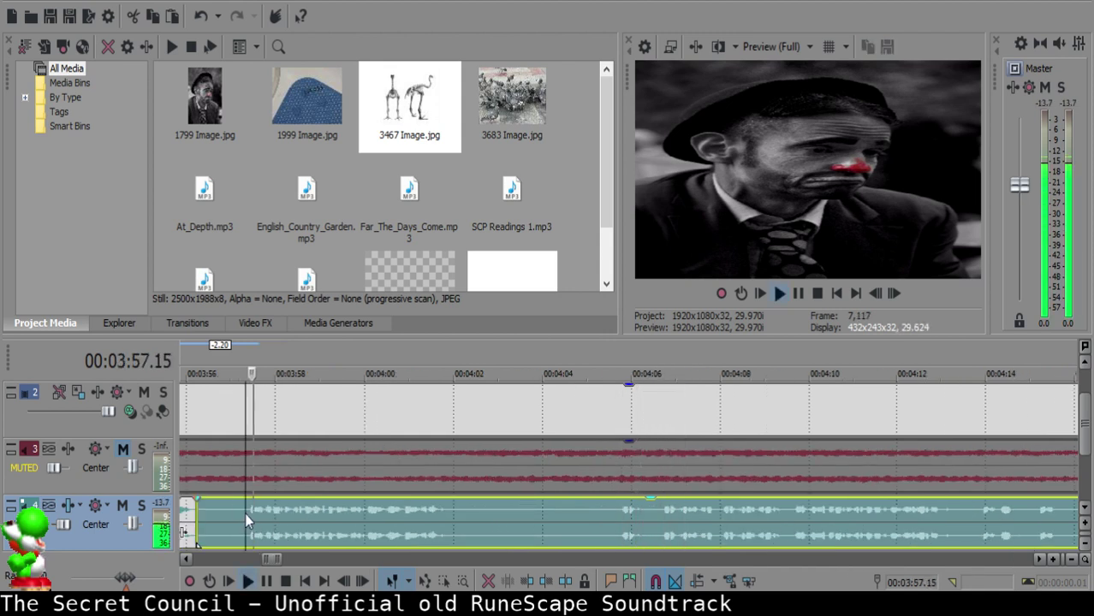
pyautogui.press('space')
pyautogui.press('s')
pyautogui.click(218, 512)
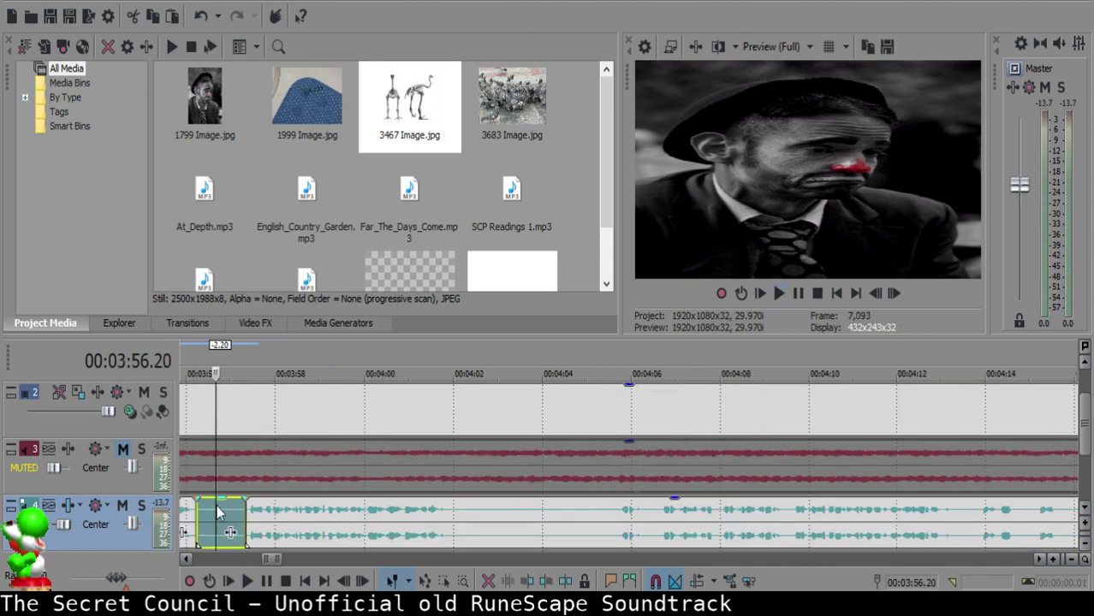
pyautogui.press('Delete')
# - Move the remaining narration clip back to start at 3:56.20 and play across the join
pyautogui.moveTo(304, 512); pyautogui.dragTo(274, 509)
pyautogui.scroll(-1, 274, 509)
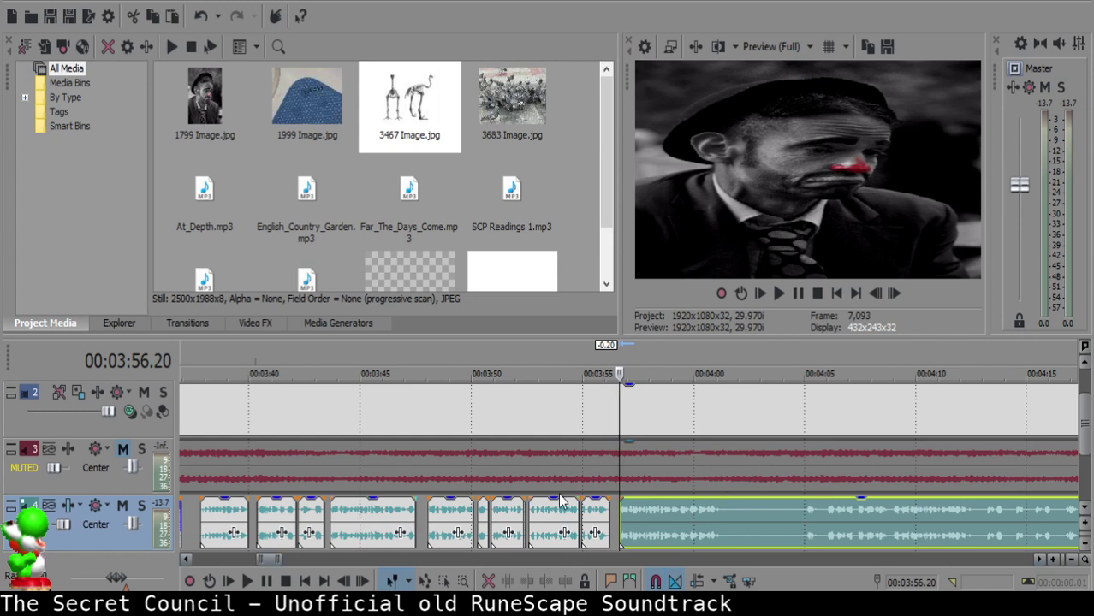
pyautogui.click(595, 514)
pyautogui.press('space')
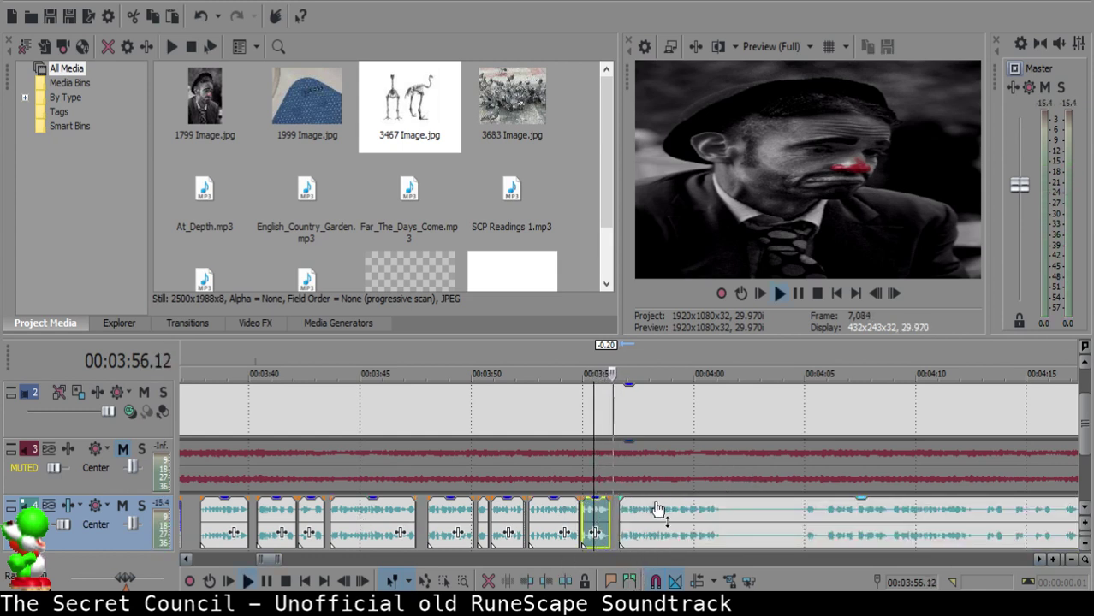
pyautogui.scroll(4, 667, 522)
pyautogui.click(653, 516)
pyautogui.press('space')
# - Move the narration clip one frame later to 3:56.21 and listen to the join and the phrase that follows
pyautogui.scroll(3, 656, 511)
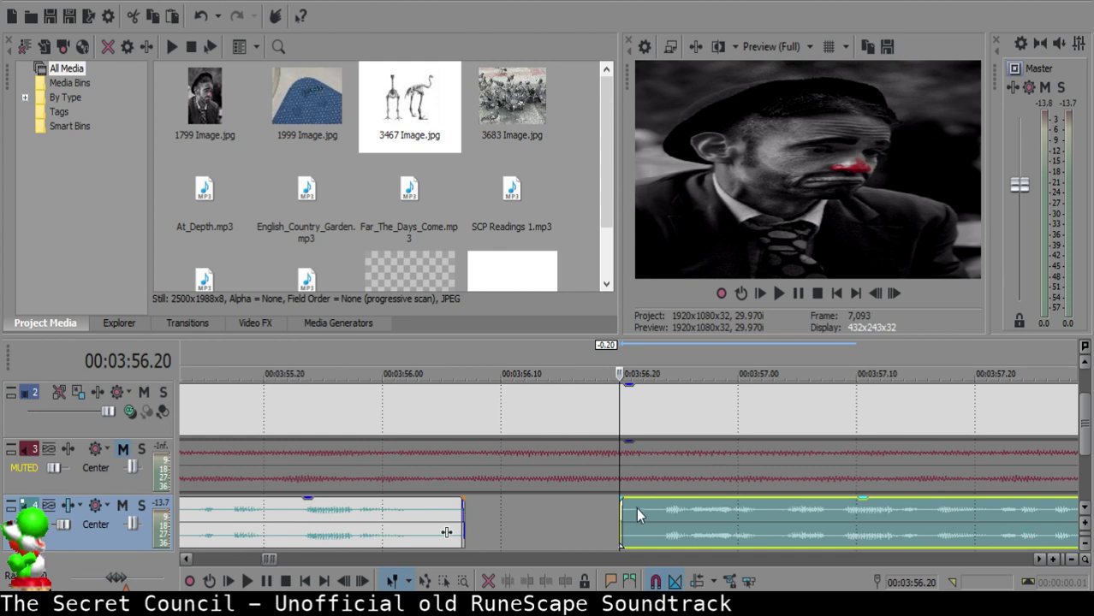
pyautogui.click(637, 512)
pyautogui.moveTo(637, 514); pyautogui.dragTo(649, 518)
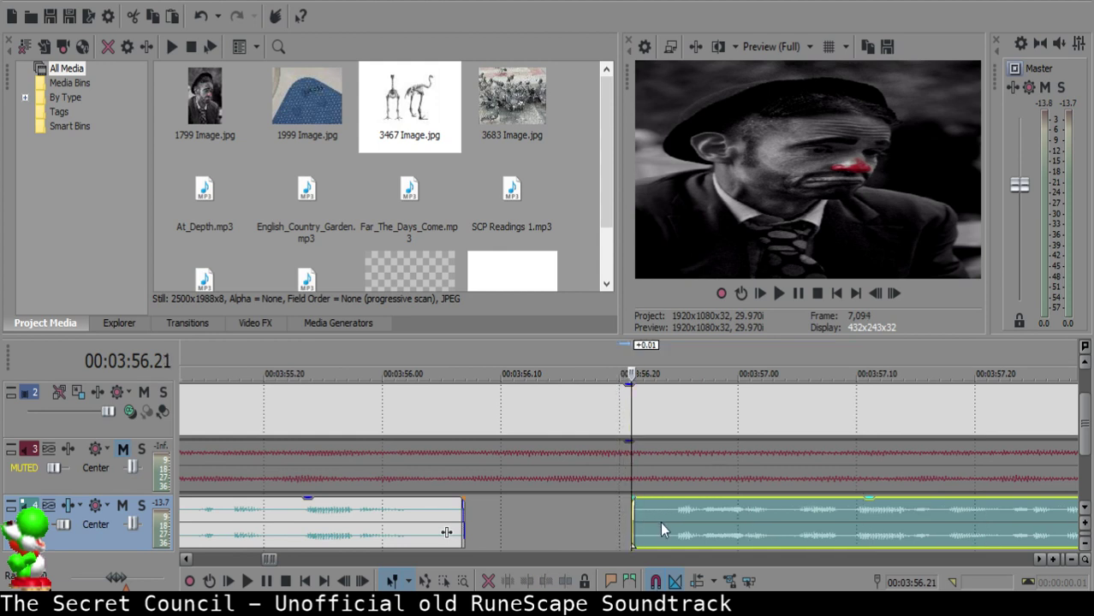
pyautogui.click(297, 535)
pyautogui.press('space')
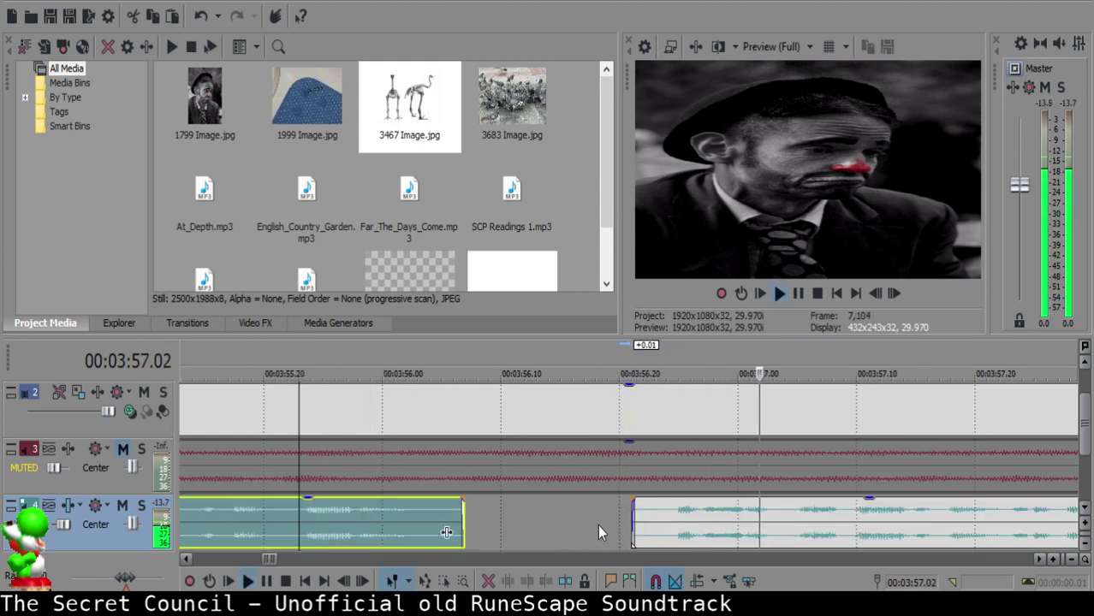
pyautogui.scroll(-4, 612, 510)
pyautogui.scroll(-5, 627, 494)
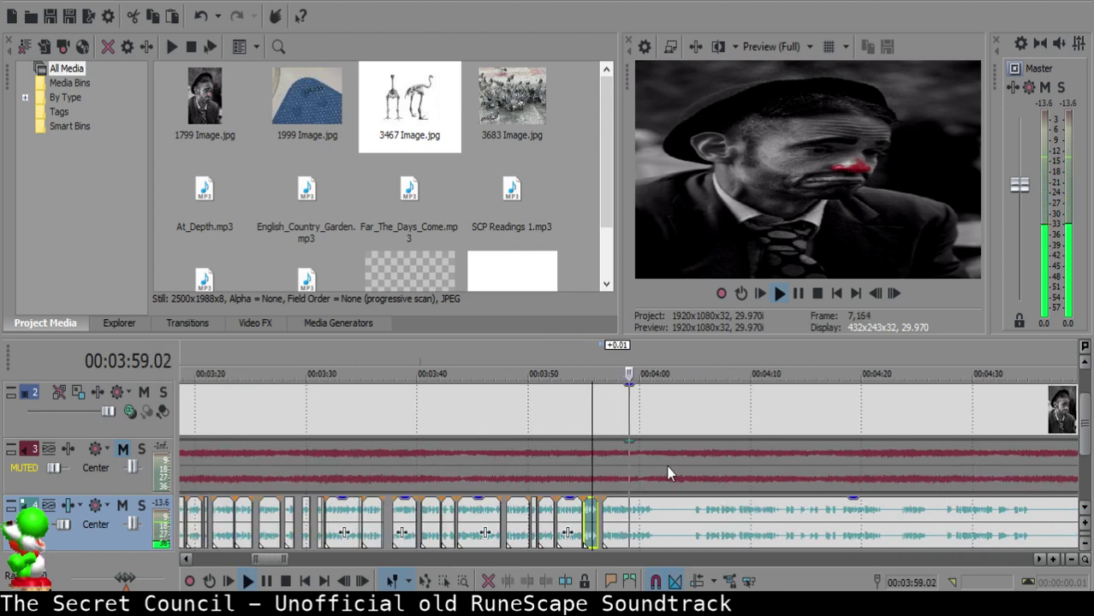
pyautogui.scroll(8, 642, 505)
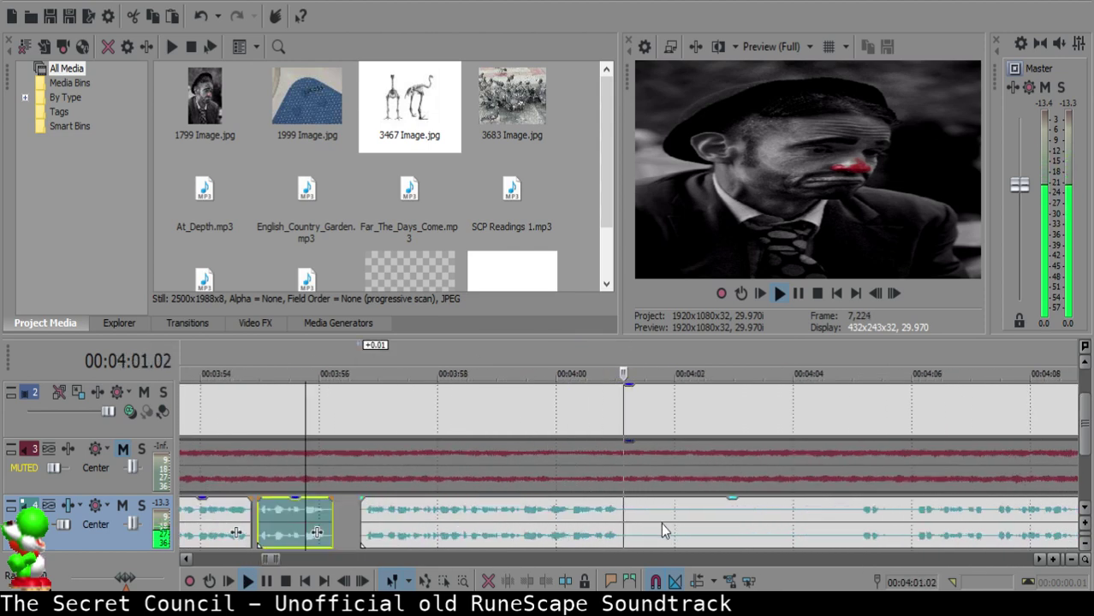
# - Play to the end of the phrase and split the narration at 4:01.08
pyautogui.click(643, 511)
pyautogui.press('space')
pyautogui.press('s')
pyautogui.scroll(-4, 644, 510)
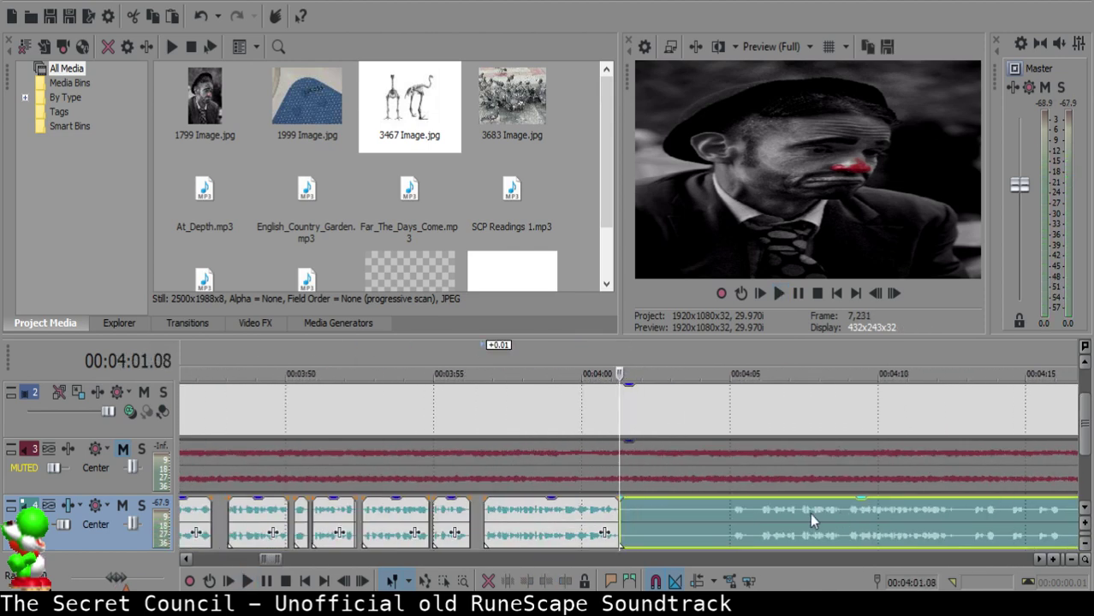
# - Listen through the material after the split and split the narration at about 4:08.26, where the wanted take starts
pyautogui.click(738, 513)
pyautogui.press('space')
pyautogui.scroll(2, 738, 514)
pyautogui.click(776, 527)
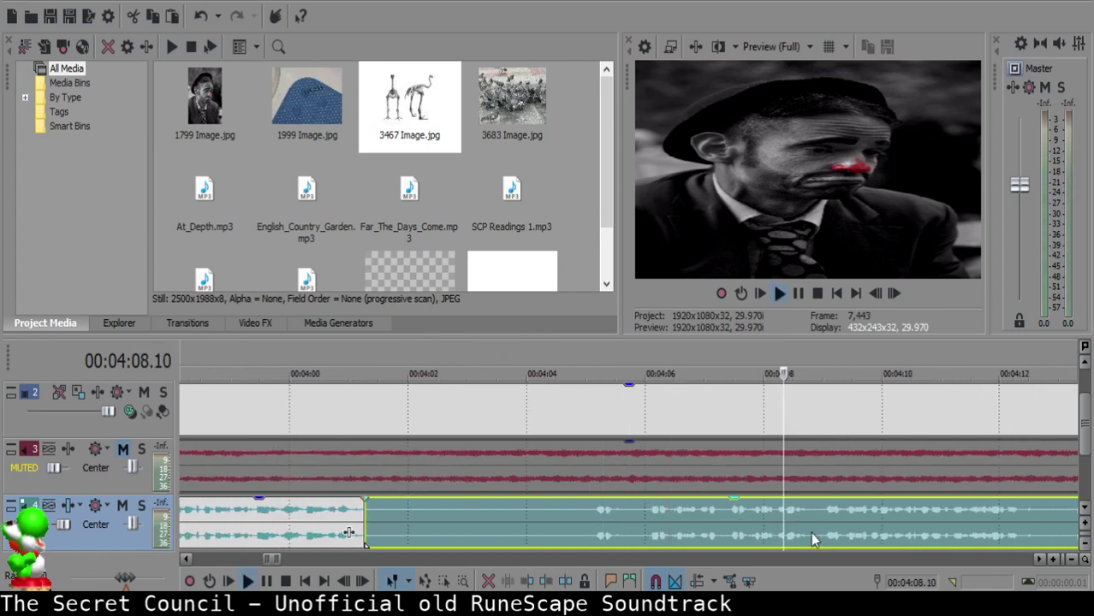
pyautogui.click(823, 523)
pyautogui.press('space')
pyautogui.scroll(-1, 822, 522)
pyautogui.click(811, 517)
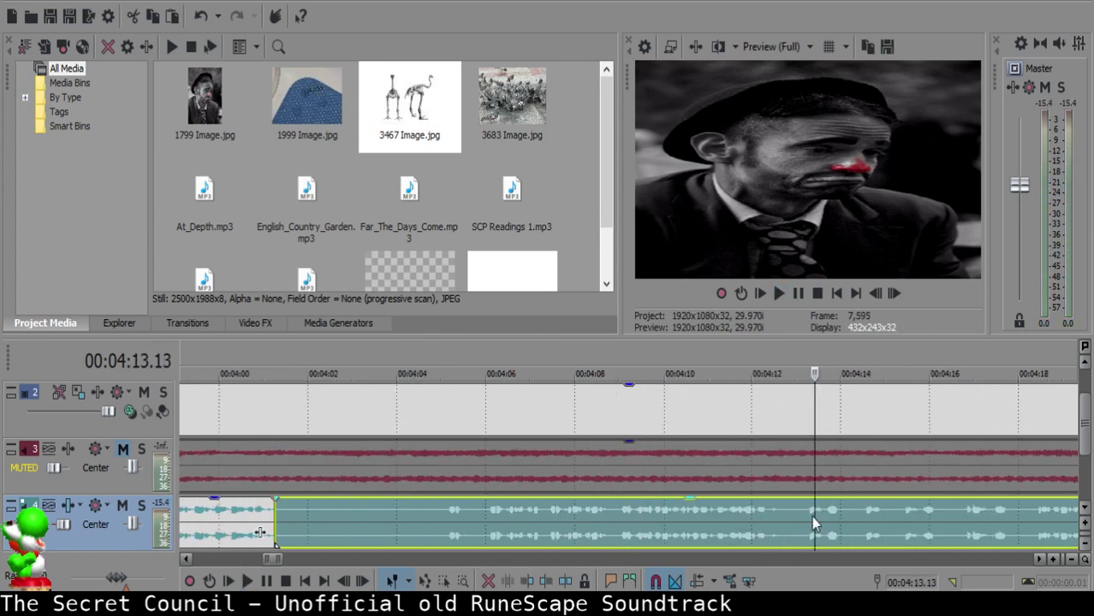
pyautogui.click(621, 513)
pyautogui.click(615, 511)
pyautogui.press('space')
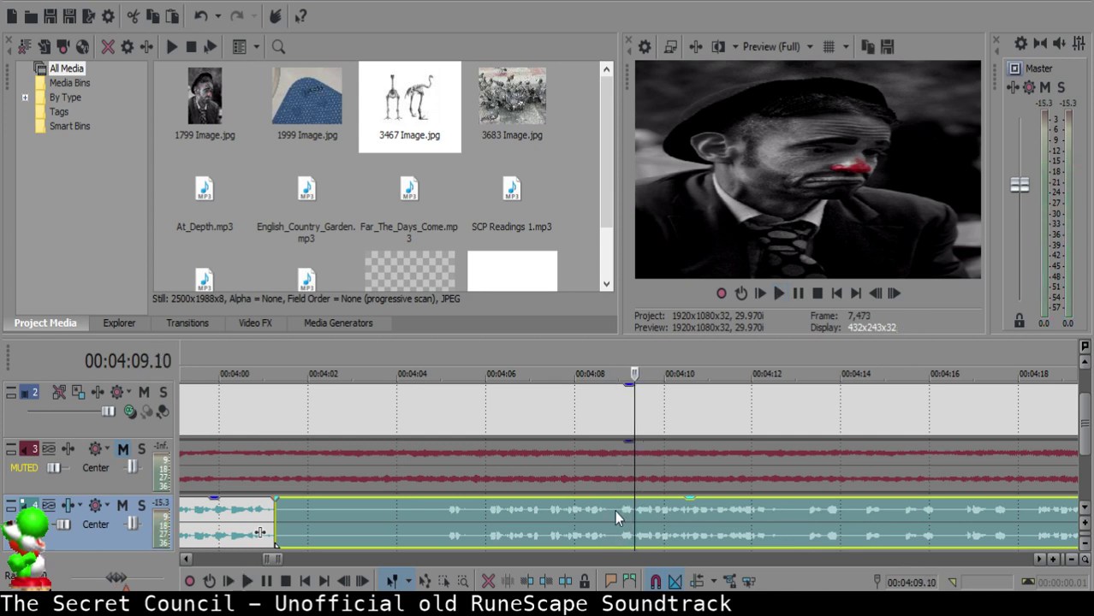
pyautogui.press('s')
# - Delete the unwanted take after 4:01.08, move the remaining narration clip back to start there, and play the join
pyautogui.click(276, 524)
pyautogui.scroll(3, 559, 525)
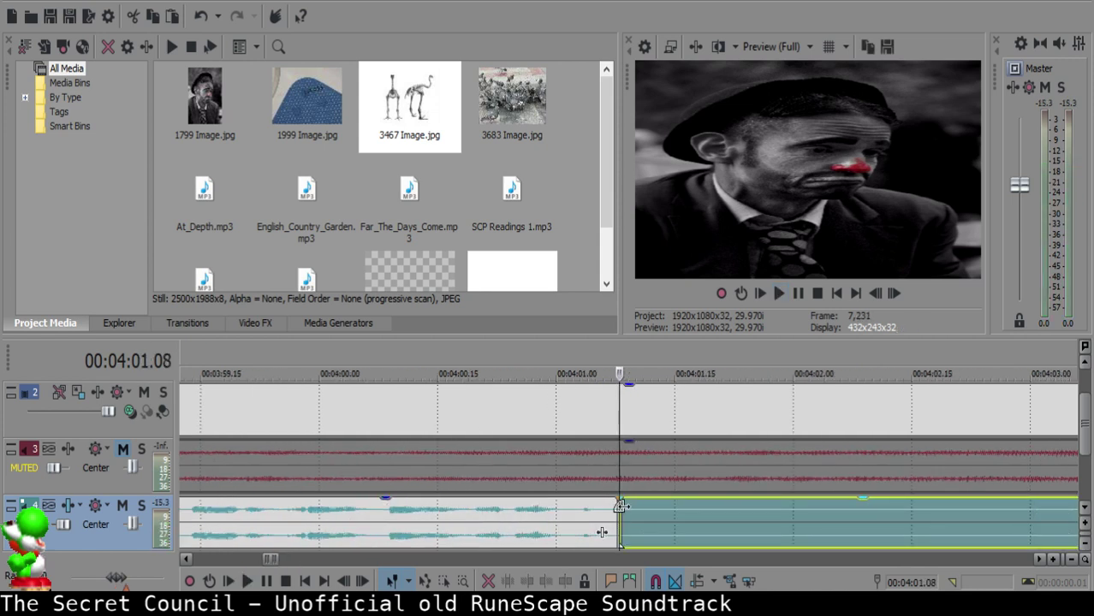
pyautogui.scroll(-4, 628, 507)
pyautogui.moveTo(655, 514)
pyautogui.mouseDown()
pyautogui.moveTo(810, 517)
pyautogui.moveTo(656, 517)
pyautogui.mouseUp()
pyautogui.click(577, 517)
pyautogui.press('space')
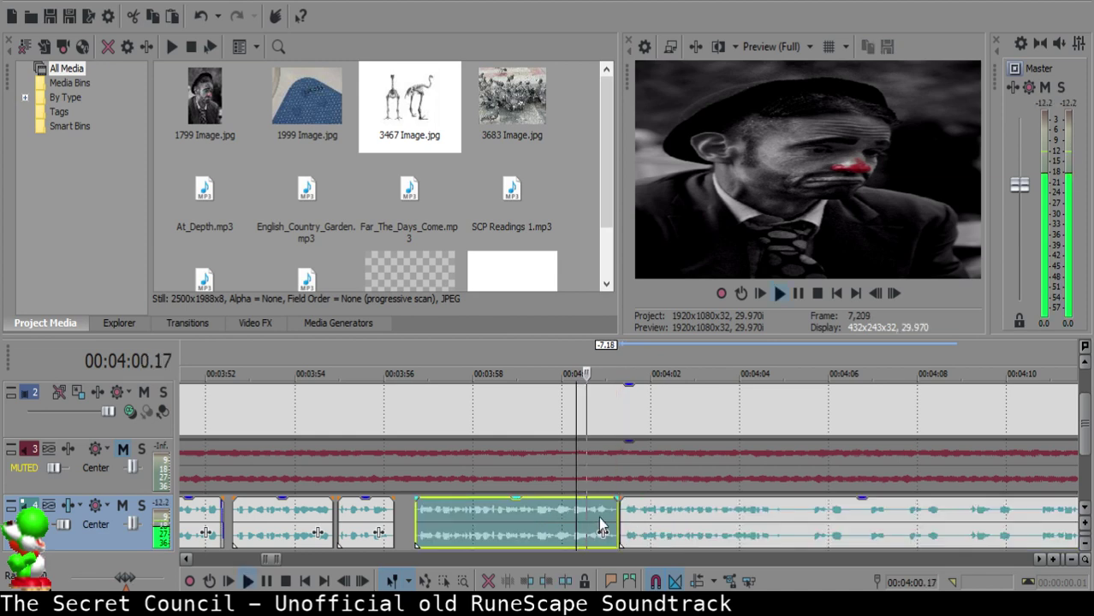
# - Move the narration clip one frame earlier at the 4:01 join and listen across it into the following phrase
pyautogui.scroll(4, 598, 517)
pyautogui.press('Return')
pyautogui.moveTo(517, 521); pyautogui.dragTo(503, 521)
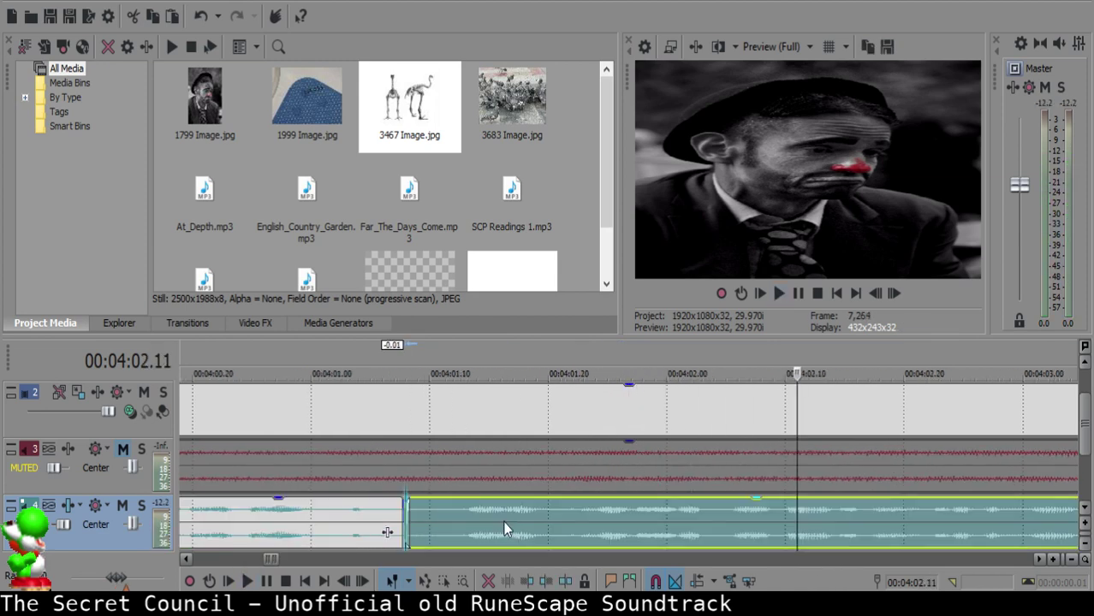
pyautogui.click(254, 522)
pyautogui.press('space')
pyautogui.scroll(-8, 780, 489)
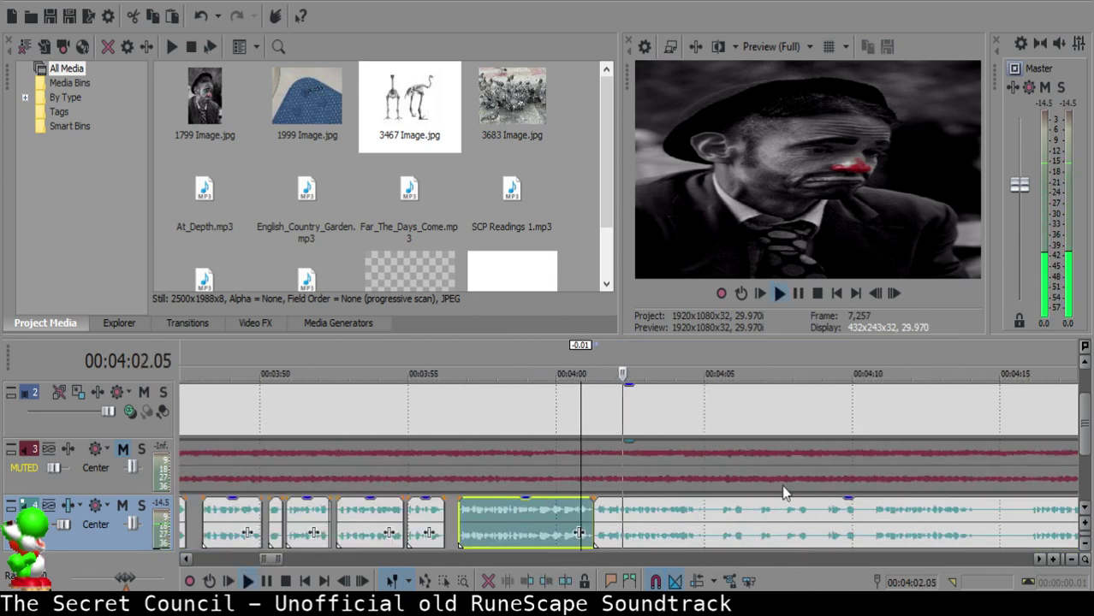
pyautogui.scroll(-4, 781, 489)
pyautogui.scroll(11, 549, 517)
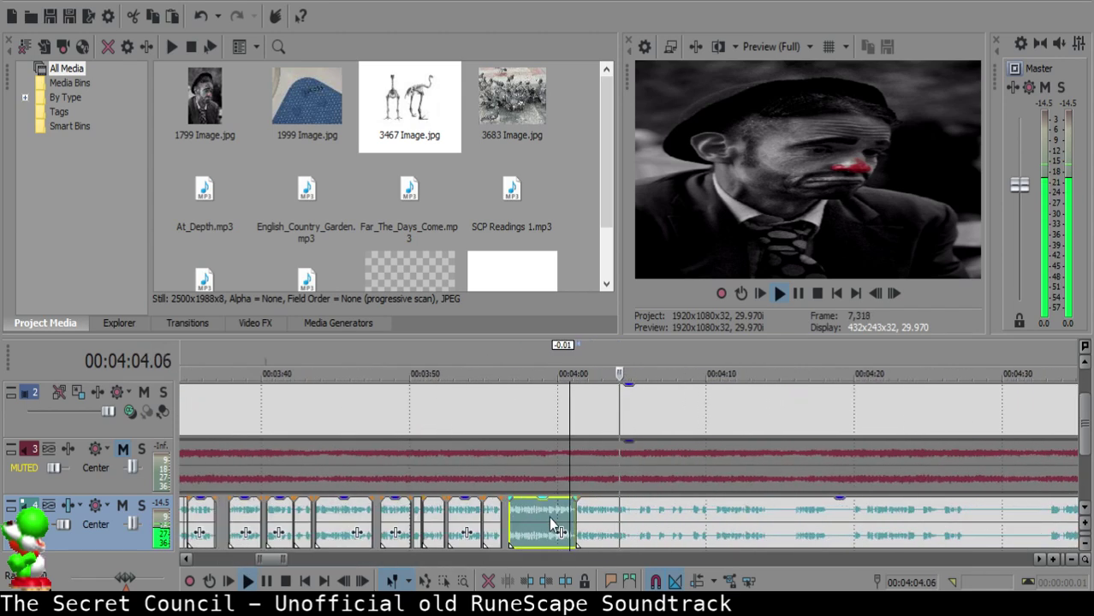
# - Split the narration at 4:04.21 and about 4:04.23 and delete the tiny piece between the cuts
pyautogui.click(600, 517)
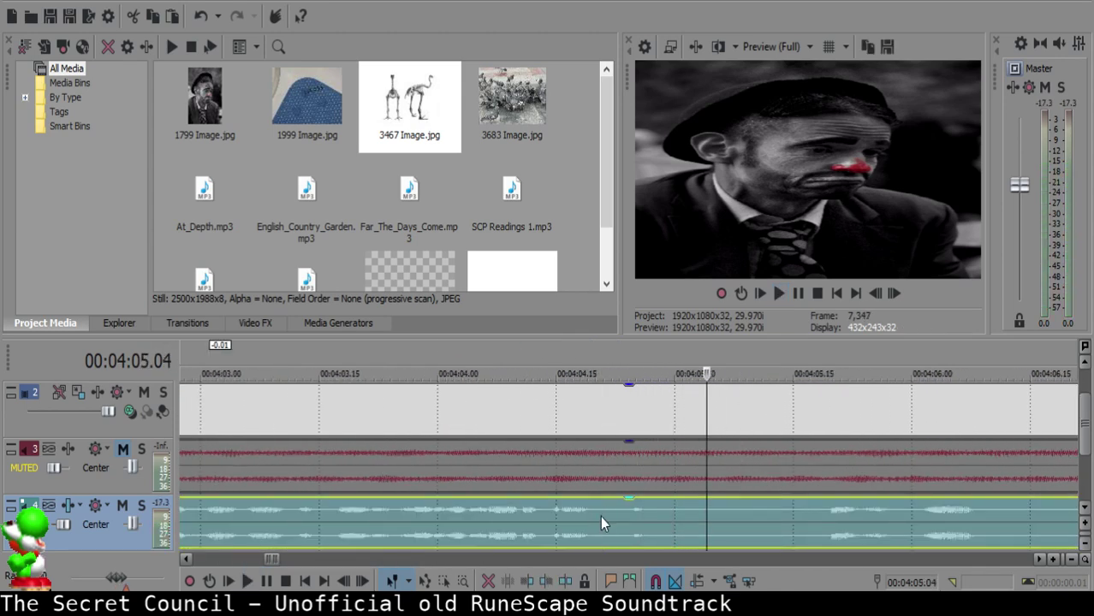
pyautogui.press('space')
pyautogui.press('s')
pyautogui.click(619, 515)
pyautogui.press('space')
pyautogui.press('space')
pyautogui.press('s')
pyautogui.click(603, 513)
pyautogui.click(612, 519)
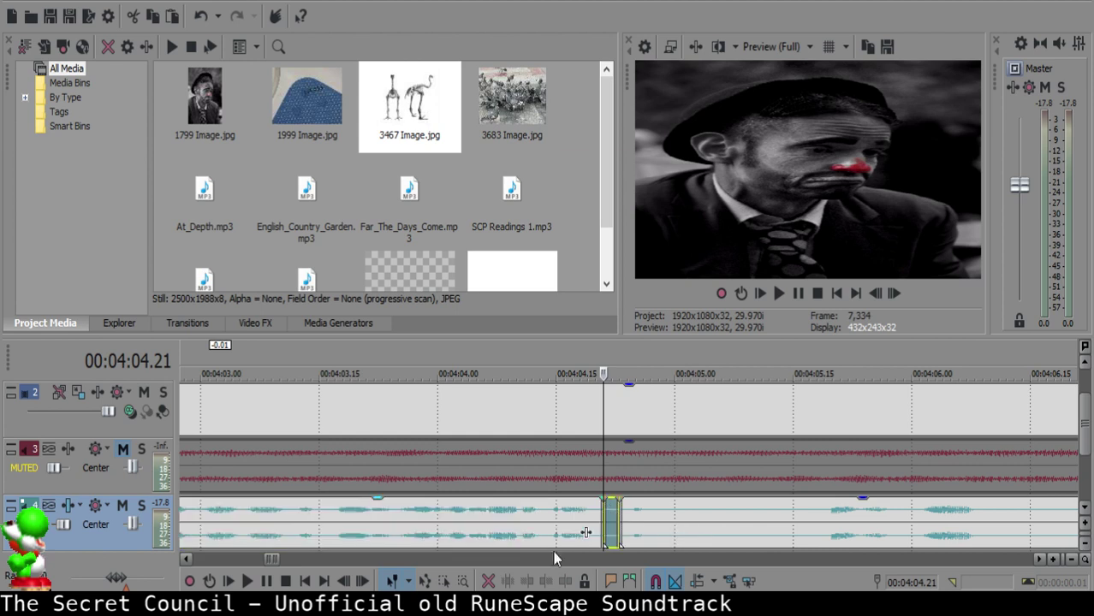
pyautogui.press('Delete')
# - Play the end of the phrase across the small gap at 4:04.21 to check it by ear
pyautogui.click(585, 533)
pyautogui.press('space')
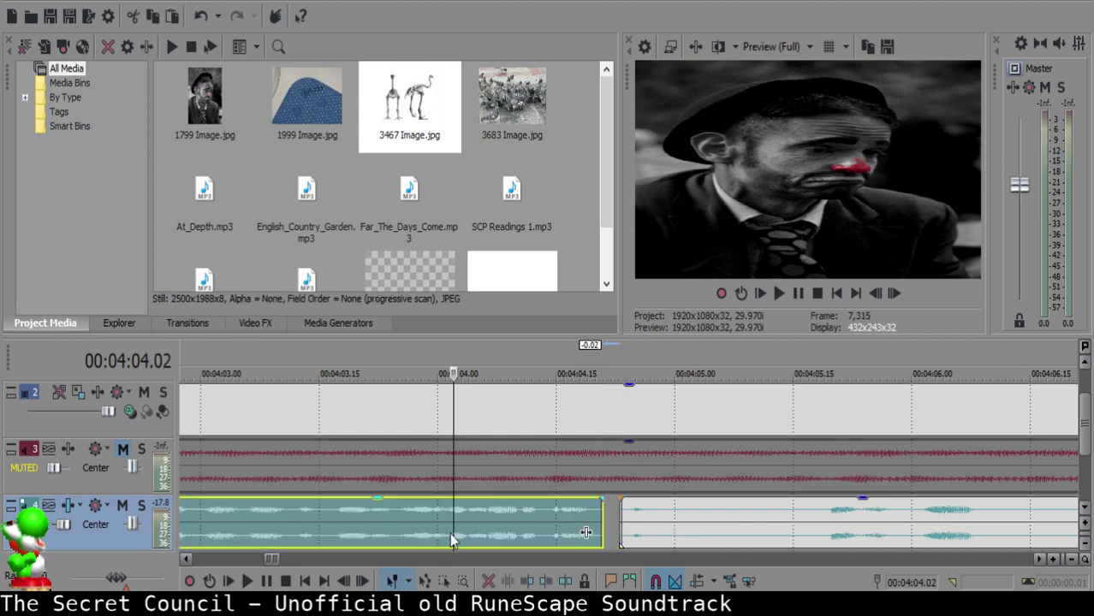
pyautogui.press('space')
pyautogui.click(380, 519)
pyautogui.press('space')
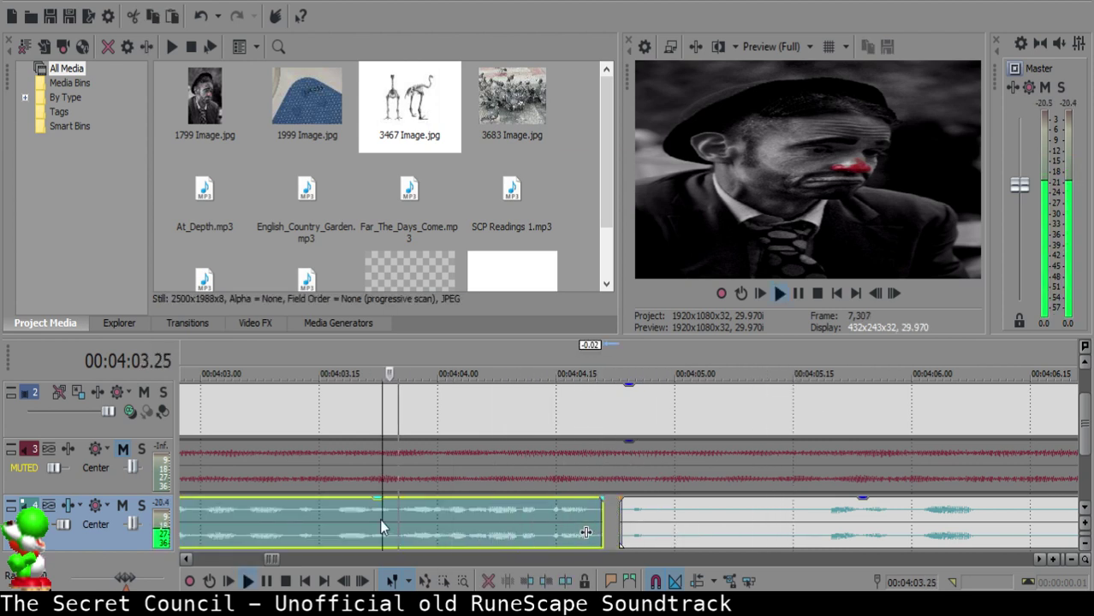
pyautogui.press('space')
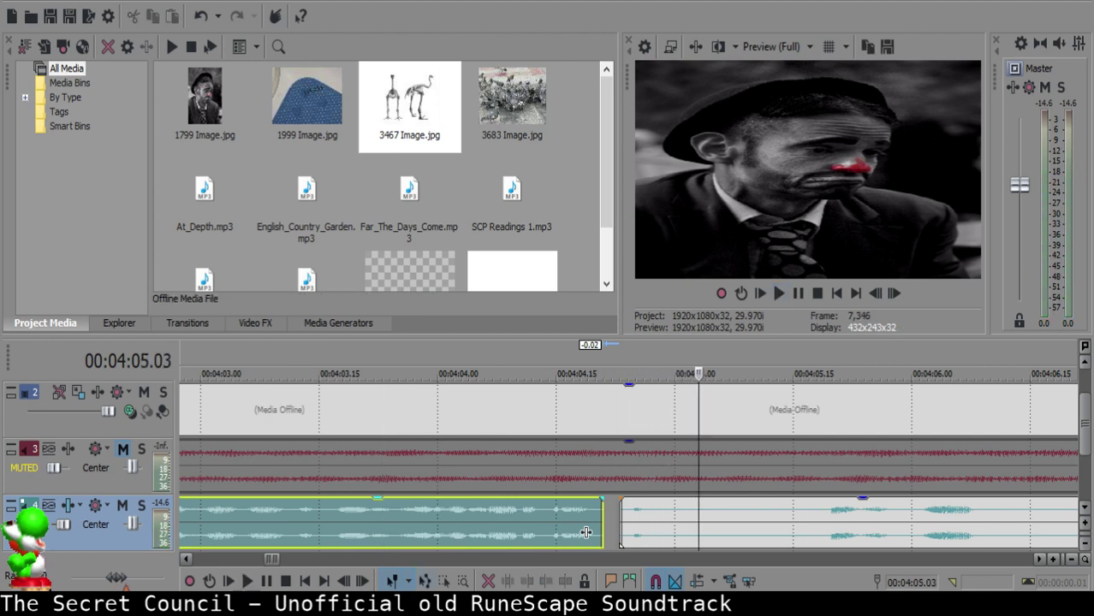
# - Split the narration at about 4:05.00 and 4:05.16 and delete the silent piece between the cuts
pyautogui.click(675, 528)
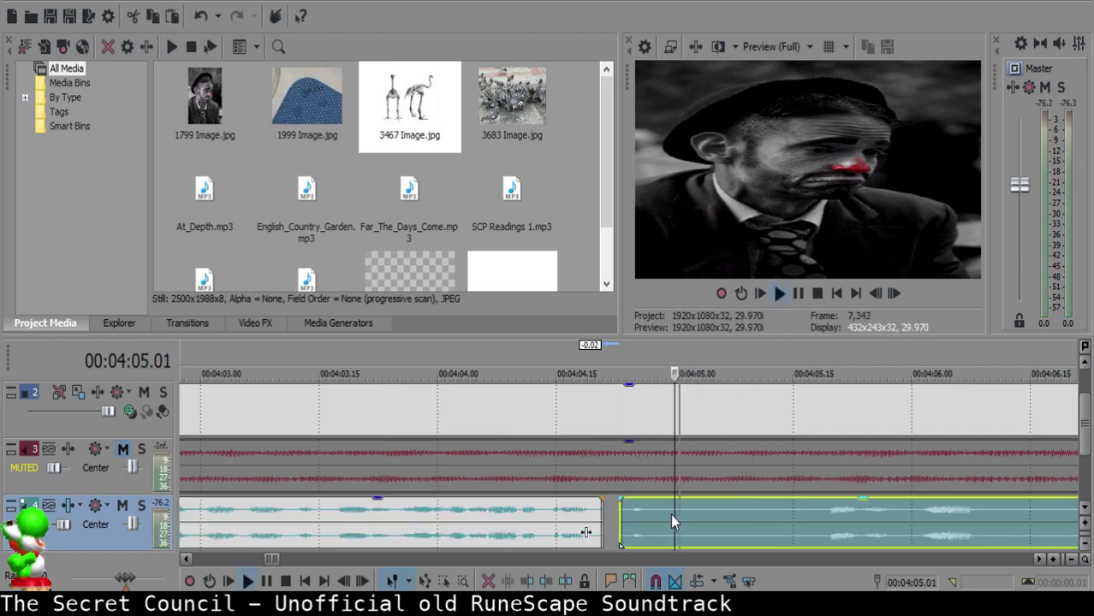
pyautogui.press('space')
pyautogui.press('s')
pyautogui.press('space')
pyautogui.press('Return')
pyautogui.press('s')
pyautogui.click(700, 527)
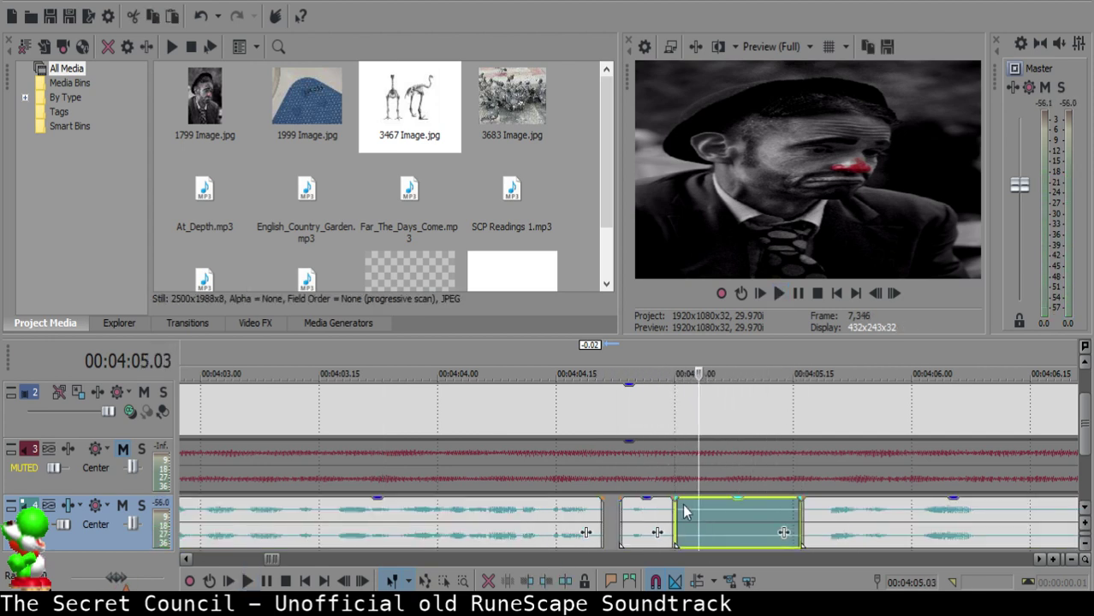
pyautogui.press('Delete')
# - Fade out the short narration clip from about 4:04.23 to 4:05.00 and play the result
pyautogui.moveTo(674, 500); pyautogui.dragTo(622, 510)
pyautogui.click(616, 517)
pyautogui.press('space')
pyautogui.click(476, 520)
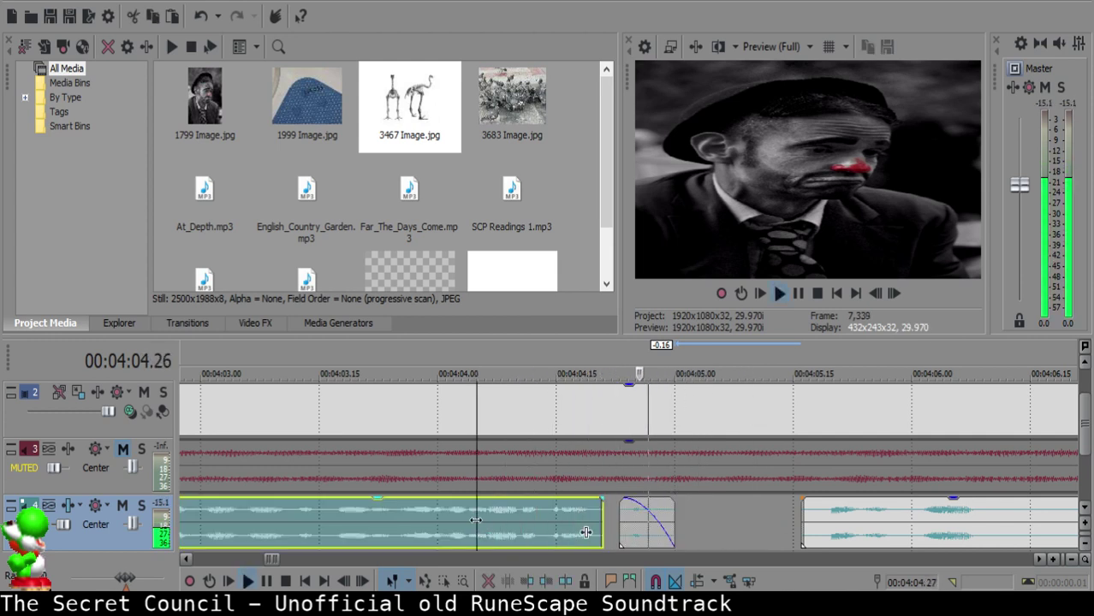
# - Listen to the following words and split the narration at about 4:07.23, where the phrase restarts
pyautogui.click(861, 506)
pyautogui.scroll(-2, 767, 510)
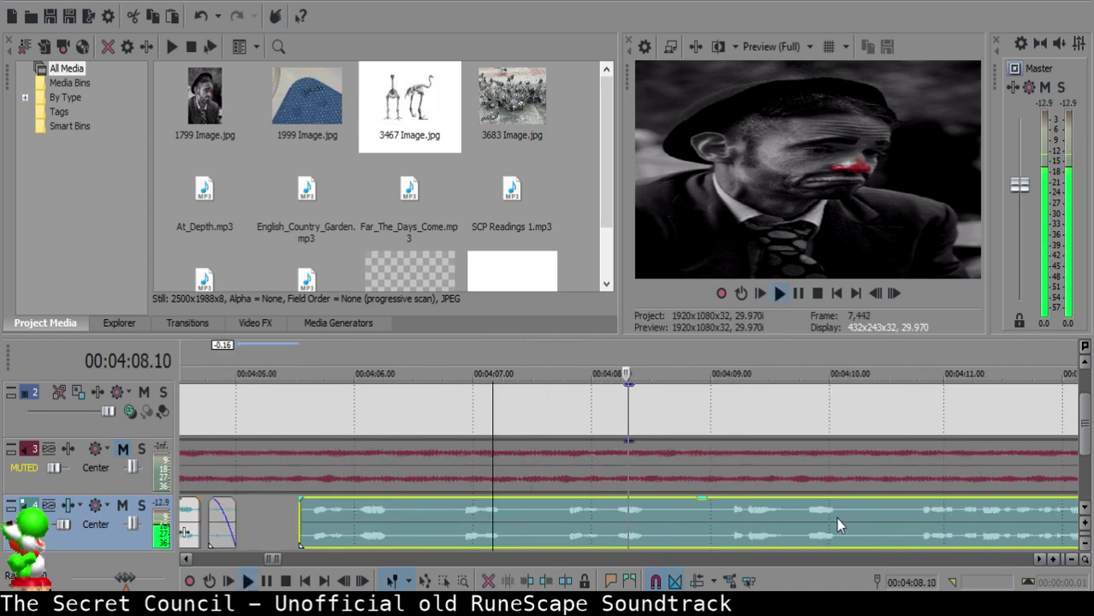
pyautogui.click(730, 517)
pyautogui.click(567, 520)
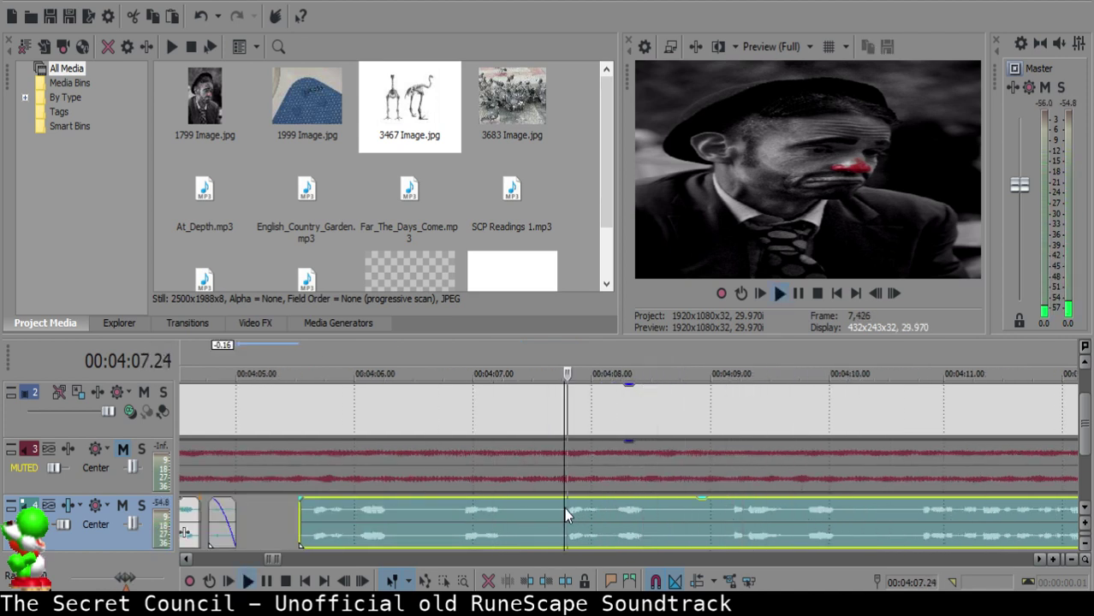
pyautogui.press('space')
pyautogui.press('s')
# - Play the start of the narration piece from 4:05.16 to 4:07.23 and delete that piece
pyautogui.click(318, 534)
pyautogui.press('space')
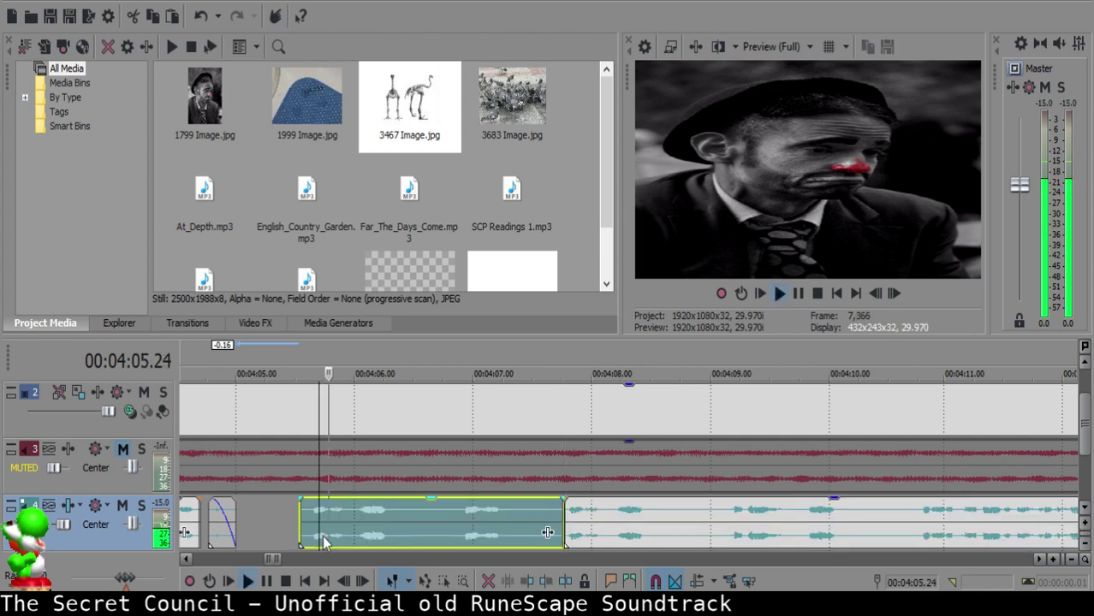
pyautogui.press('Return')
pyautogui.click(298, 518)
pyautogui.click(301, 518)
pyautogui.press('Delete')
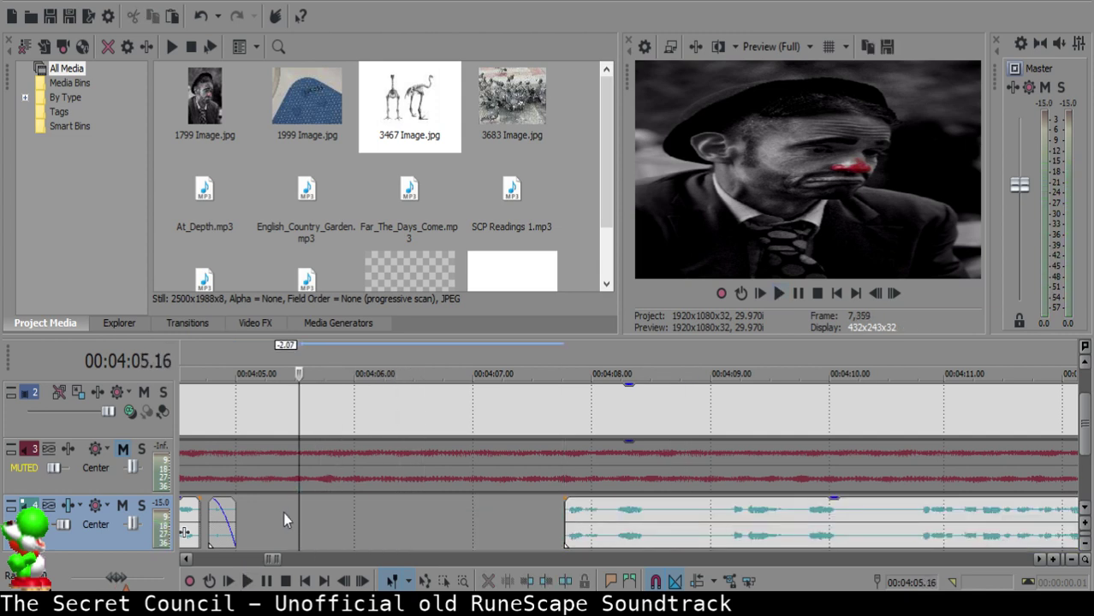
# - Move the remaining narration clip back to start at 4:05.12 and play across the gap before it
pyautogui.click(283, 515)
pyautogui.moveTo(665, 520); pyautogui.dragTo(390, 519)
pyautogui.scroll(-4, 389, 517)
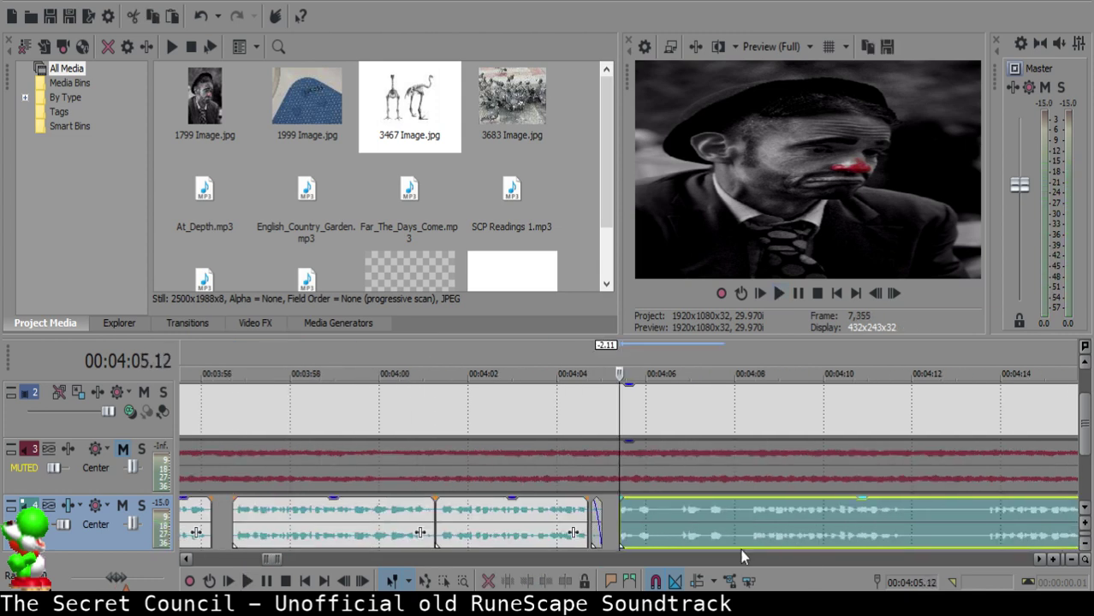
pyautogui.click(542, 522)
pyautogui.press('space')
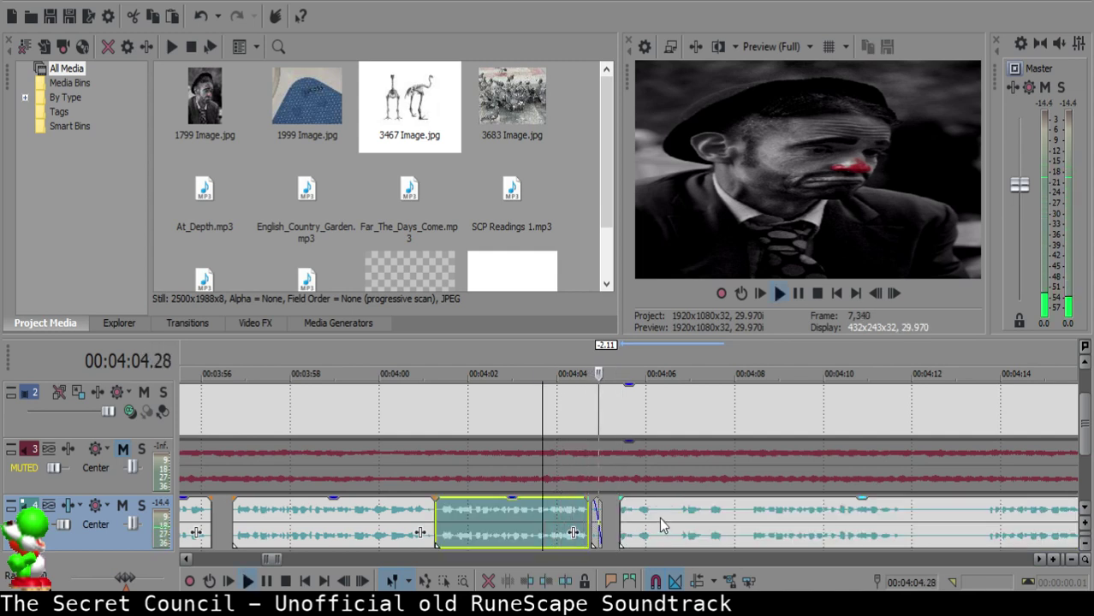
# - Shift the narration clip later in small steps to start at about 4:05.18, replaying the pause before it
pyautogui.click(661, 524)
pyautogui.scroll(3, 661, 524)
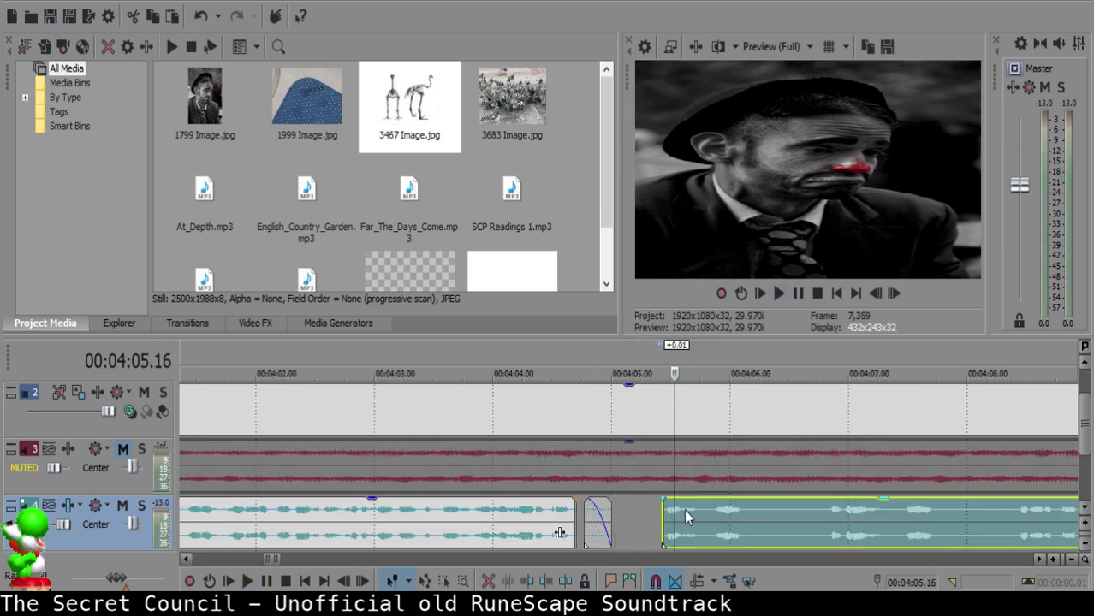
pyautogui.click(469, 509)
pyautogui.press('space')
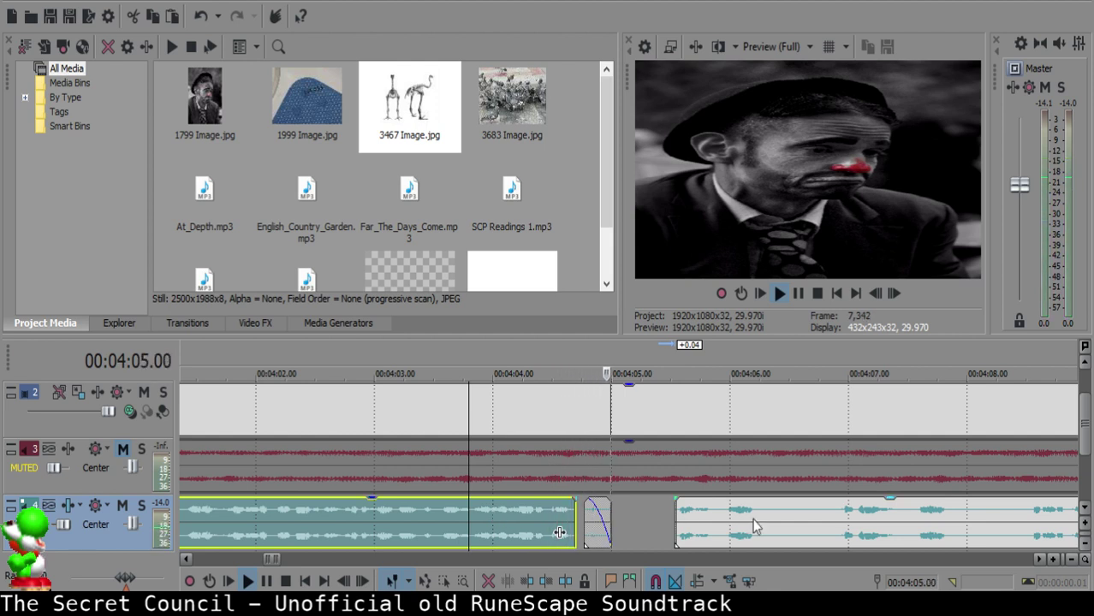
pyautogui.click(685, 512)
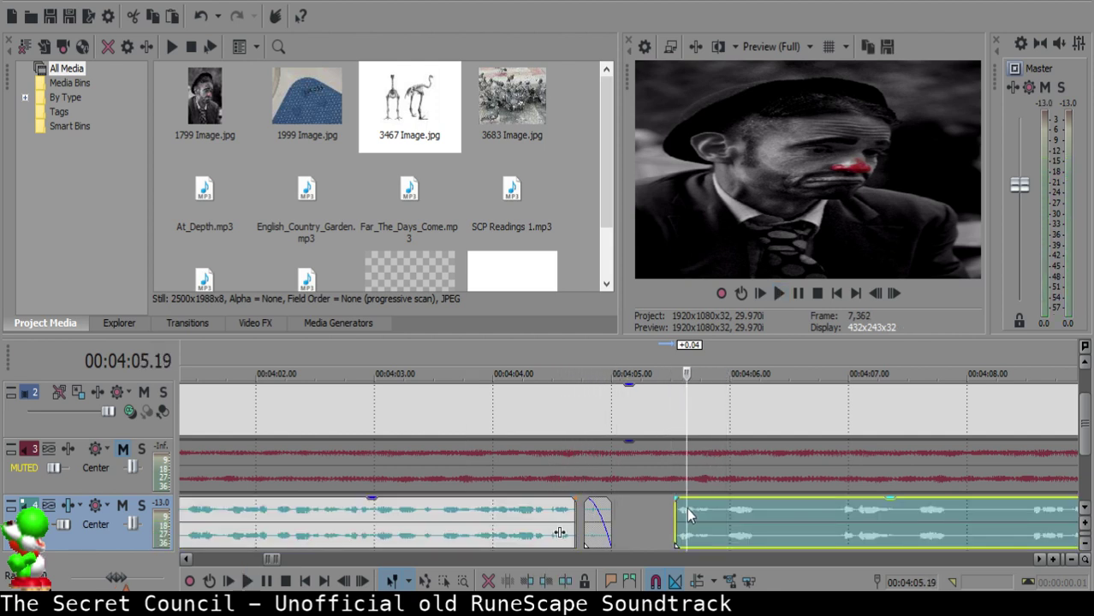
pyautogui.click(507, 511)
pyautogui.press('space')
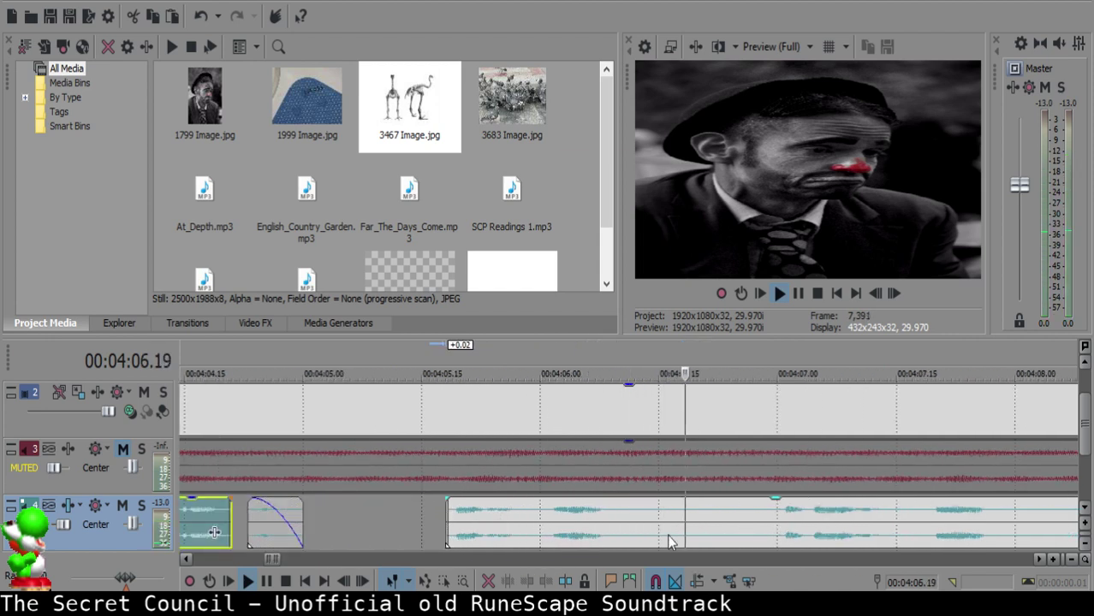
# - Split the narration at about 4:06.09, give the following clip a fade-in up to about 4:06.16, and play it
pyautogui.click(614, 515)
pyautogui.press('space')
pyautogui.press('s')
pyautogui.moveTo(613, 499); pyautogui.dragTo(667, 501)
pyautogui.click(532, 537)
pyautogui.press('space')
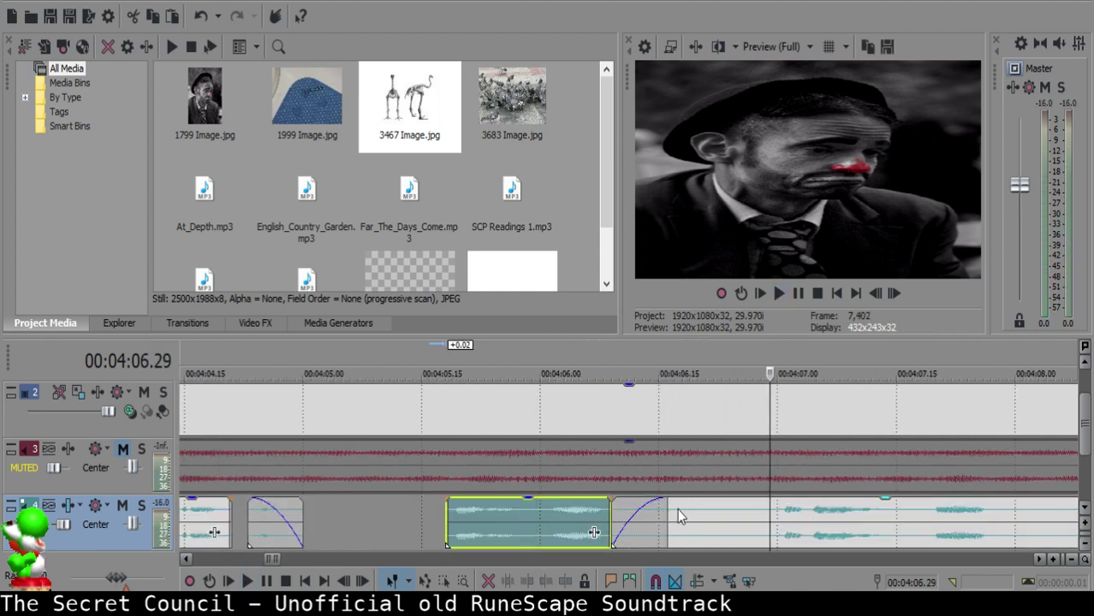
# - Split the narration at 4:06.16 and about 4:06.28 and delete the silent piece between the cuts
pyautogui.click(672, 507)
pyautogui.press('space')
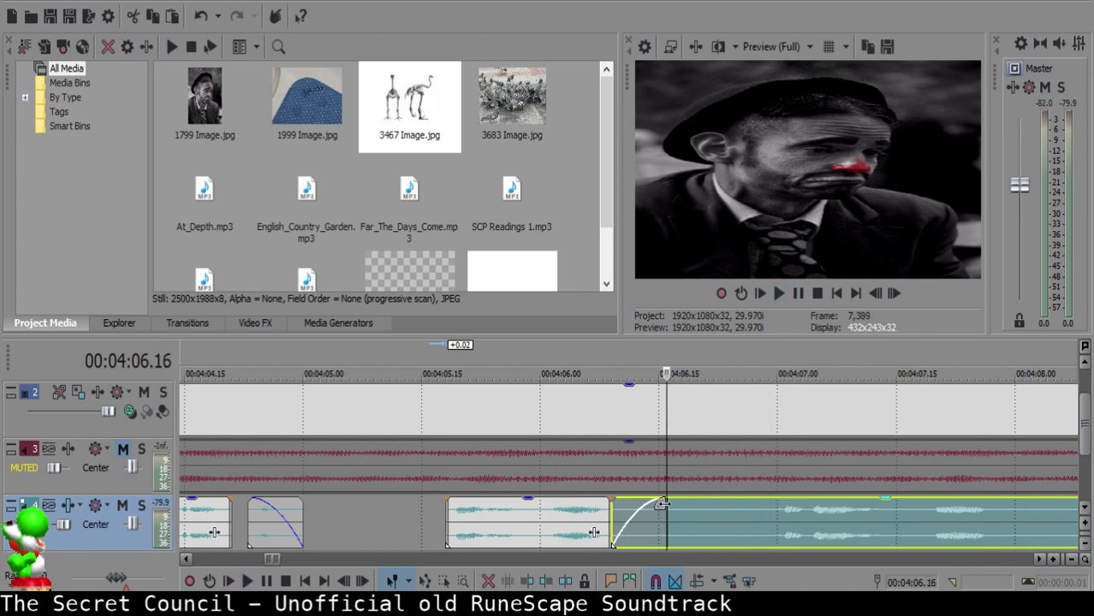
pyautogui.scroll(-3, 809, 519)
pyautogui.click(589, 517)
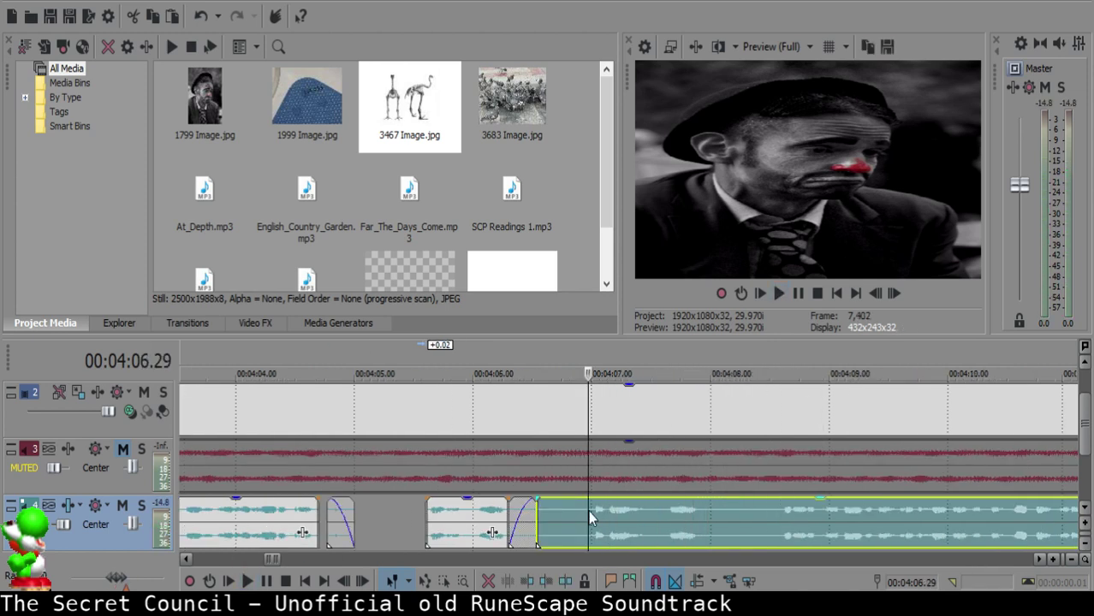
pyautogui.click(585, 512)
pyautogui.press('space')
pyautogui.press('space')
pyautogui.press('s')
pyautogui.click(560, 515)
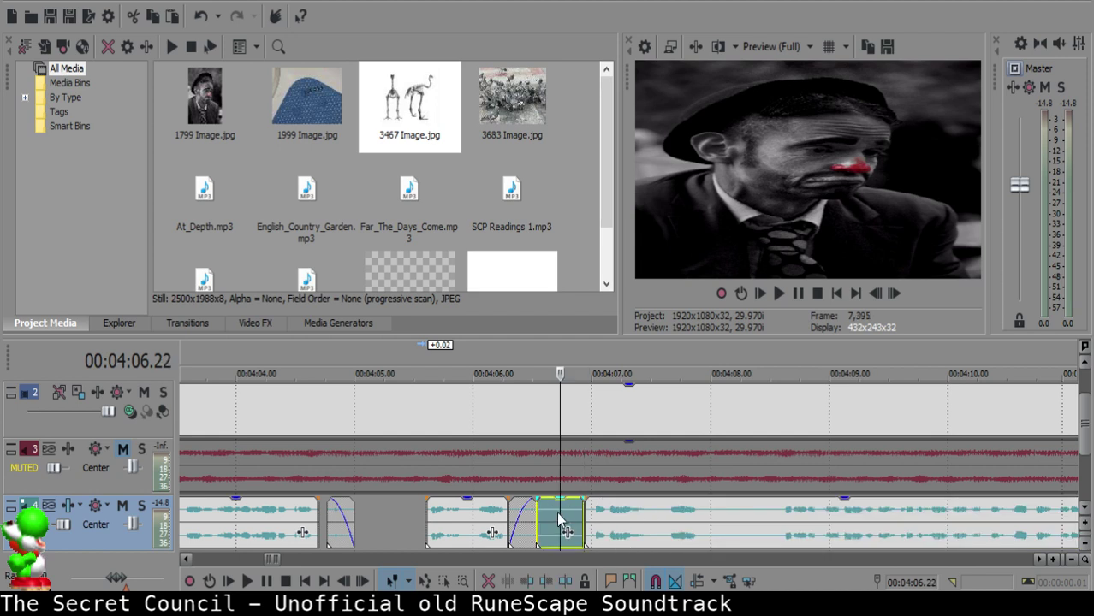
pyautogui.press('Delete')
# - Move the remaining narration clip back to start at about 4:06.18 and play across the join
pyautogui.moveTo(628, 524); pyautogui.dragTo(567, 513)
pyautogui.click(485, 517)
pyautogui.press('space')
pyautogui.press('space')
pyautogui.click(543, 513)
pyautogui.click(474, 518)
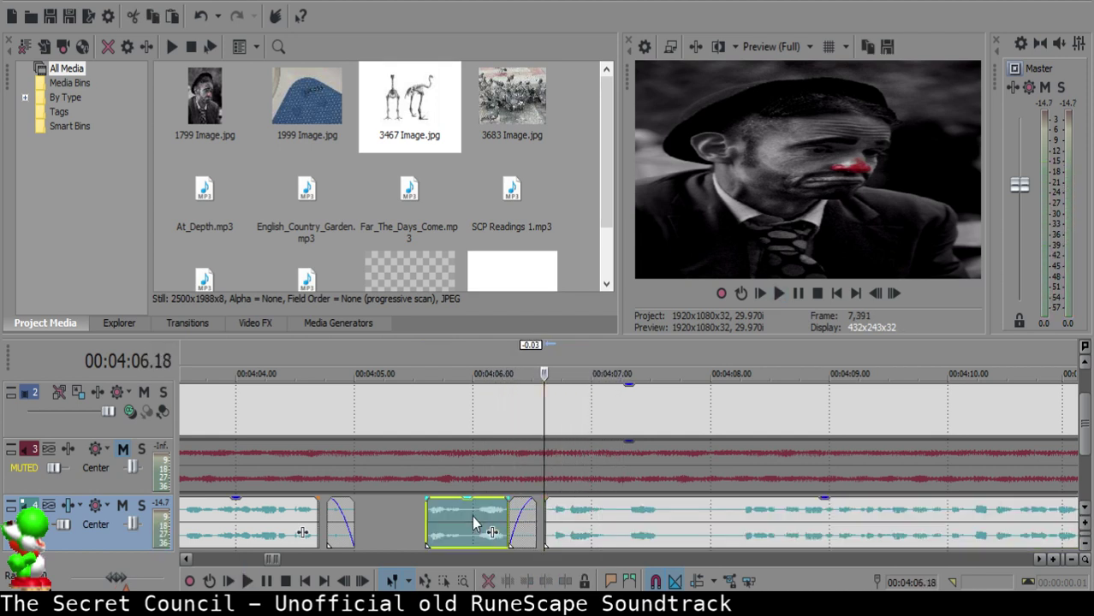
pyautogui.press('space')
pyautogui.scroll(2, 599, 524)
pyautogui.press('space')
# - Move the narration clip two frames earlier to meet the faded-in piece at 4:06.16 and listen across the join
pyautogui.click(607, 516)
pyautogui.scroll(-1, 684, 519)
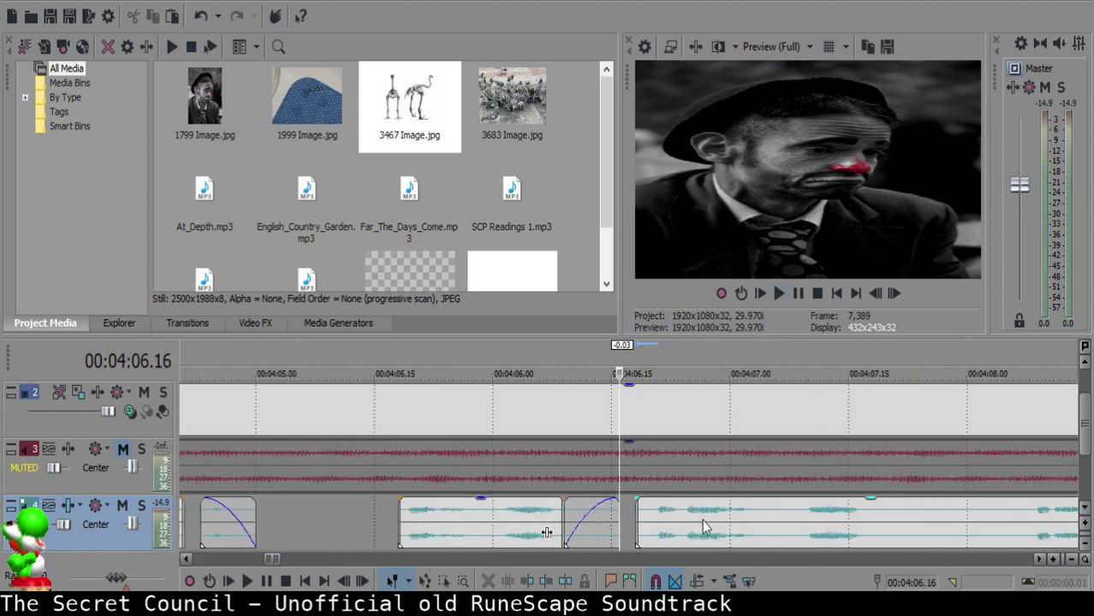
pyautogui.click(692, 516)
pyautogui.click(458, 513)
pyautogui.press('space')
pyautogui.scroll(-2, 648, 501)
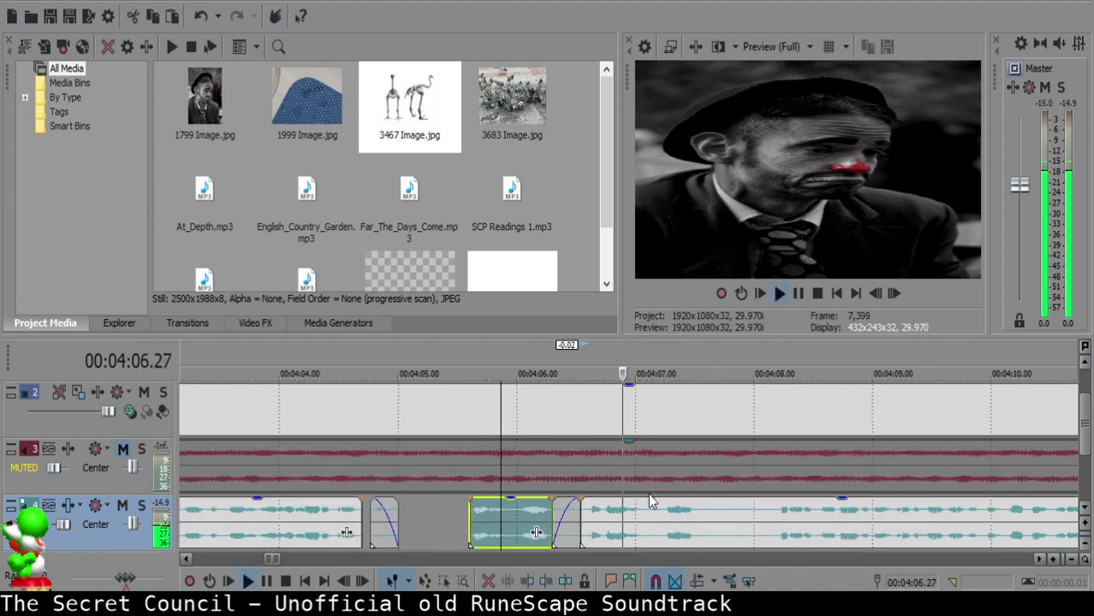
pyautogui.scroll(2, 648, 502)
pyautogui.click(654, 514)
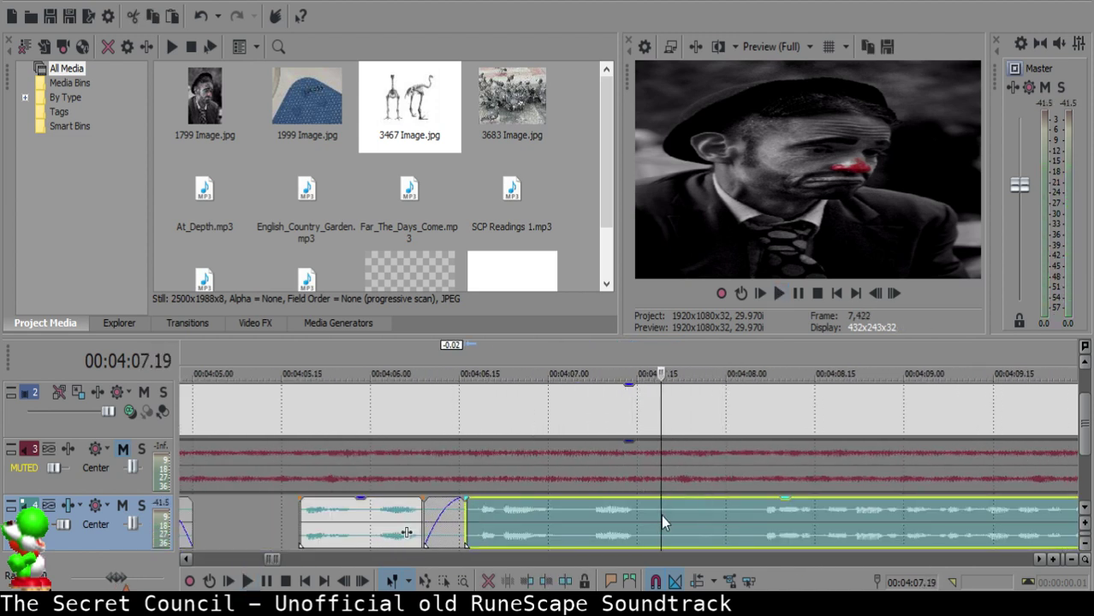
# - Split the narration at 4:07.19 and about 4:08.04 and delete the silent piece between the cuts
pyautogui.press('space')
pyautogui.press('s')
pyautogui.scroll(-4, 750, 515)
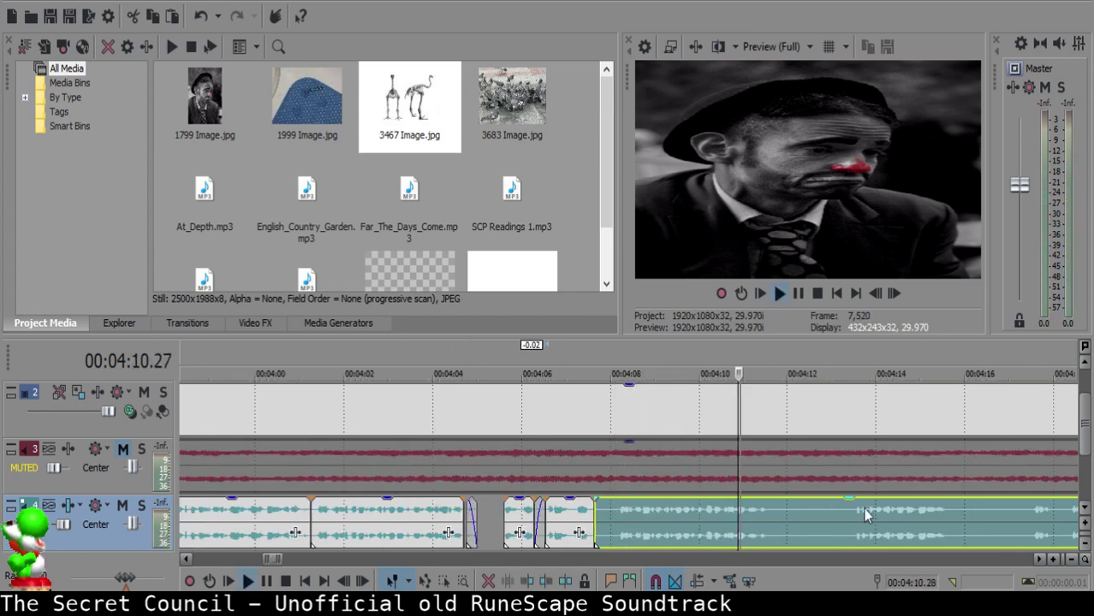
pyautogui.click(613, 513)
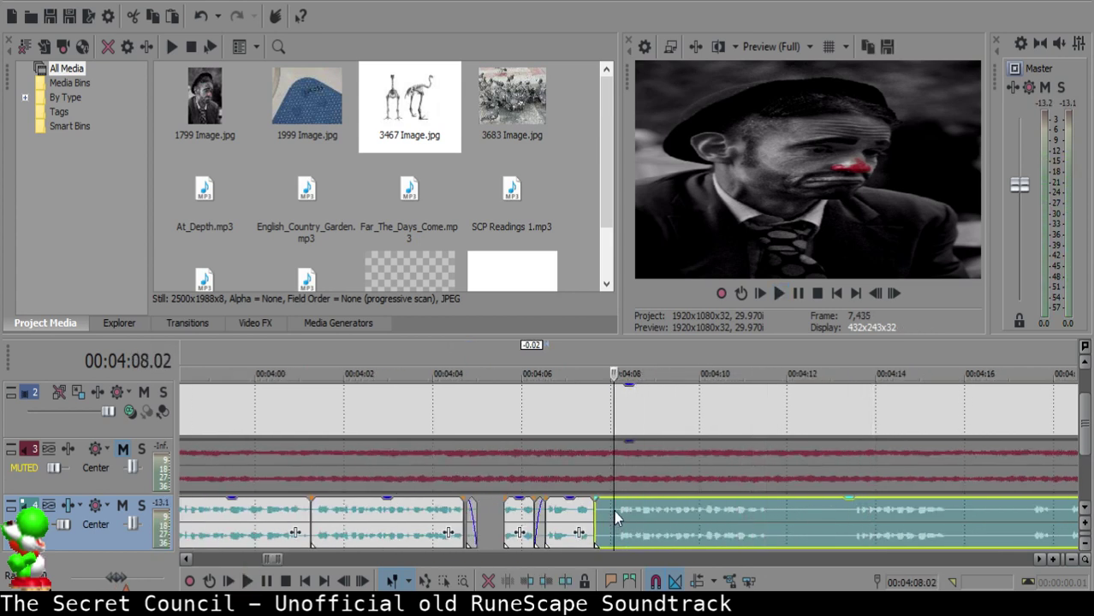
pyautogui.click(616, 511)
pyautogui.press('space')
pyautogui.press('space')
pyautogui.press('s')
pyautogui.click(606, 507)
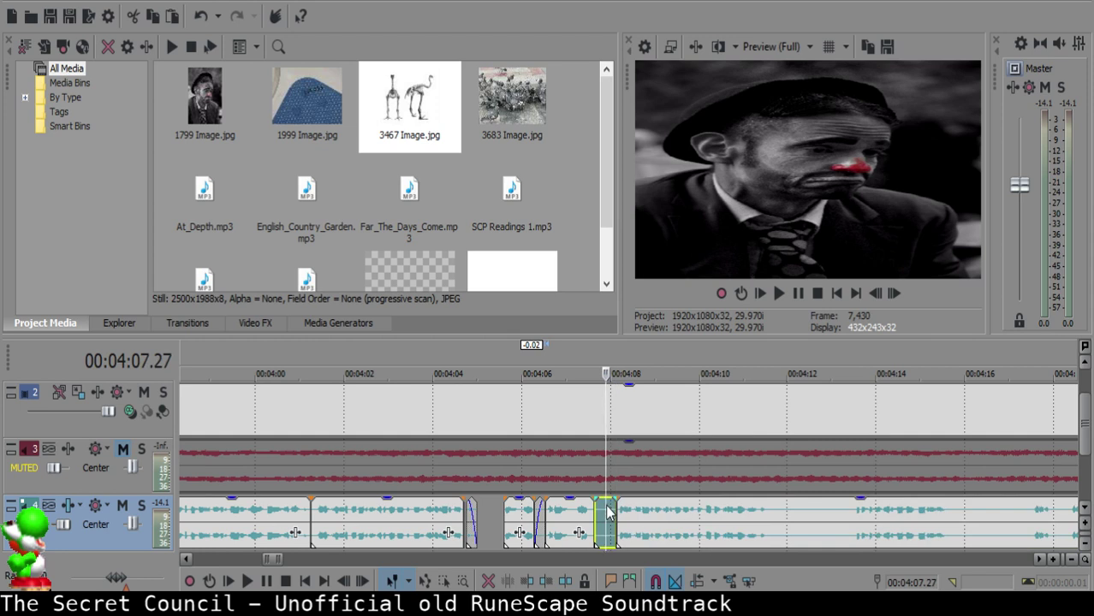
pyautogui.press('Delete')
# - Move the remaining narration clip back to start at 4:07.27 and play across the join
pyautogui.moveTo(649, 513); pyautogui.dragTo(635, 513)
pyautogui.click(584, 513)
pyautogui.press('space')
pyautogui.scroll(4, 651, 525)
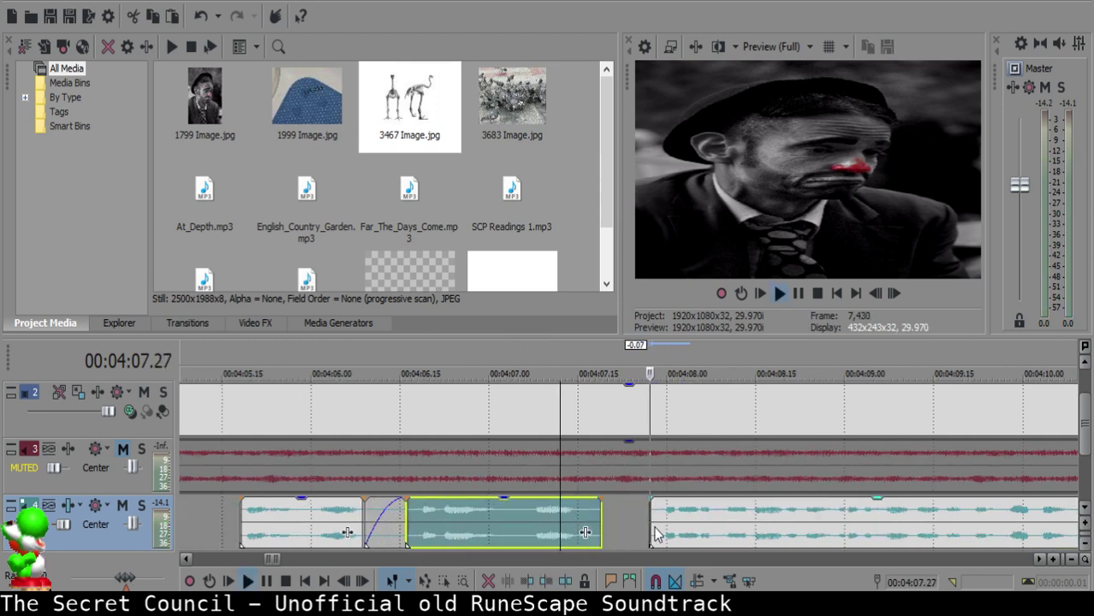
pyautogui.press('space')
pyautogui.press('space')
pyautogui.click(595, 514)
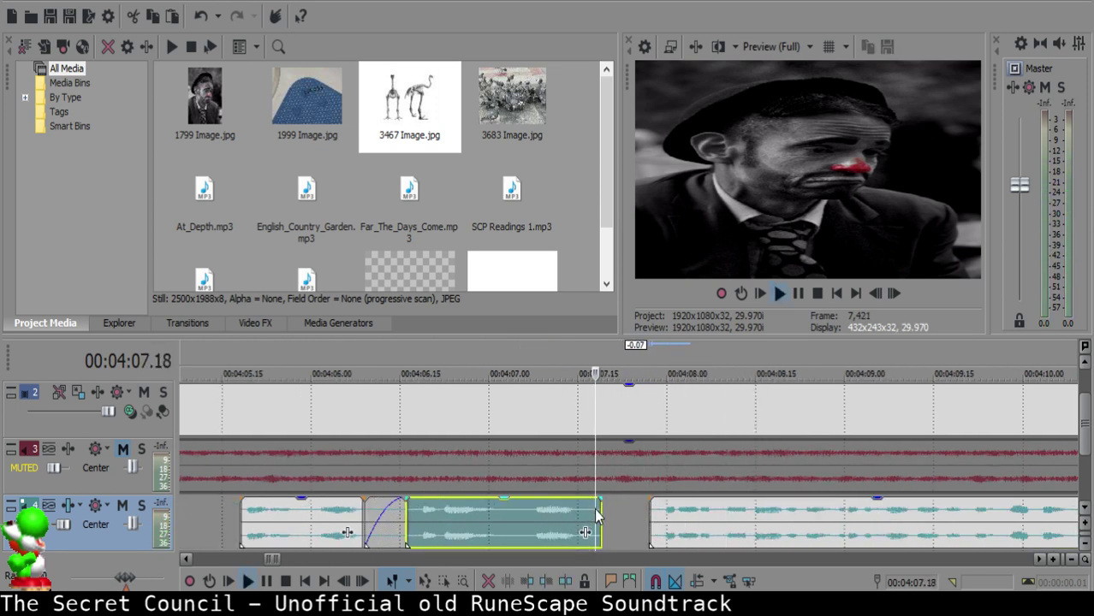
# - Narrow the gap at 4:07.20 by extending the earlier clip's end one frame and moving the following clip one frame earlier, and listen across it
pyautogui.press('Return')
pyautogui.moveTo(601, 499); pyautogui.dragTo(606, 498)
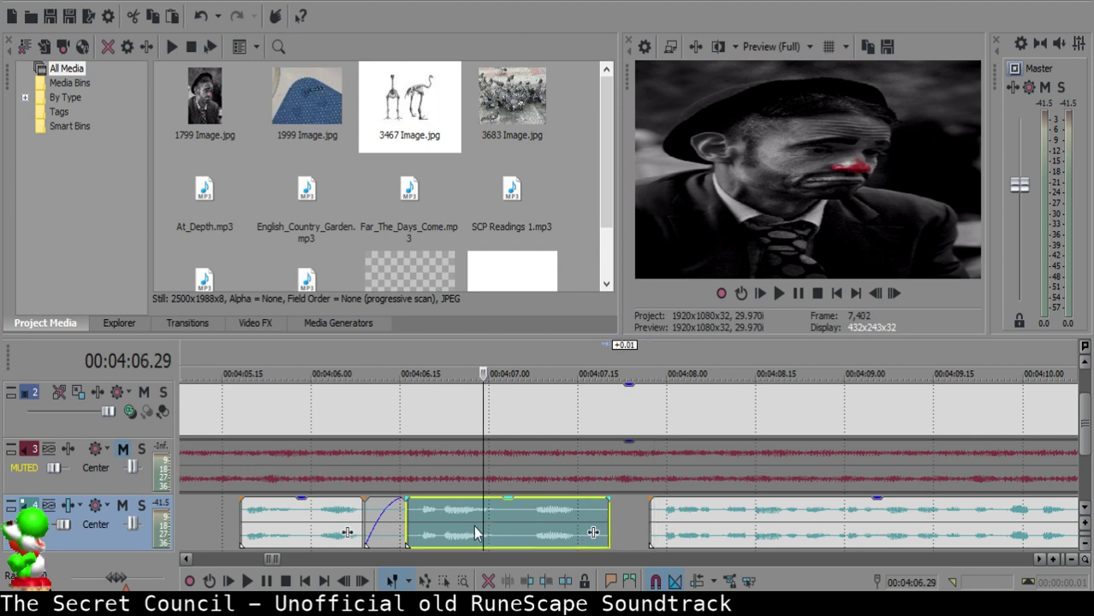
pyautogui.click(646, 524)
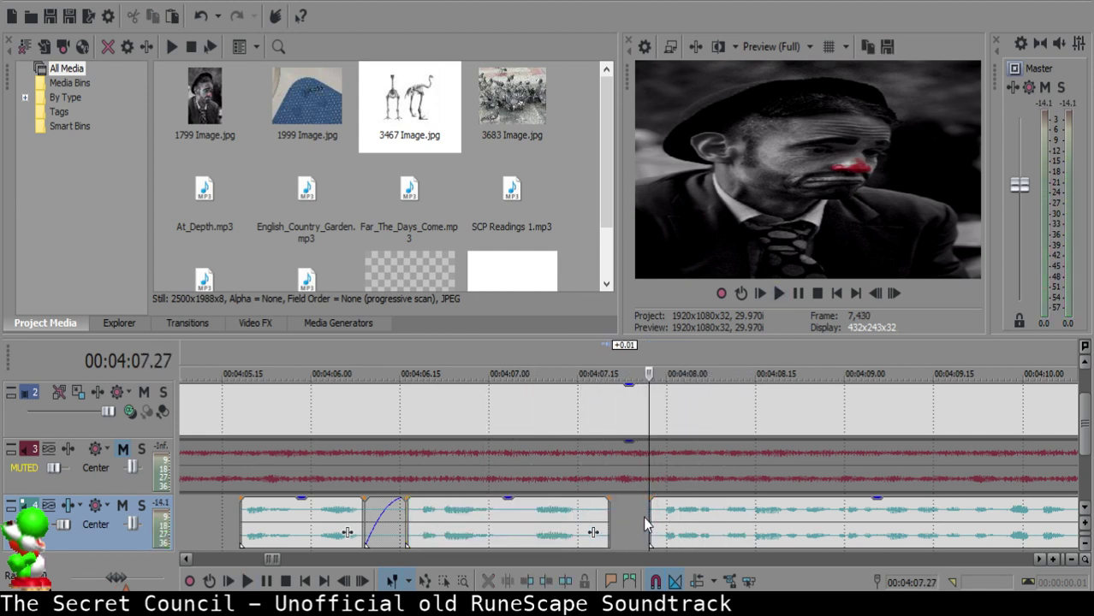
pyautogui.moveTo(691, 524); pyautogui.dragTo(684, 524)
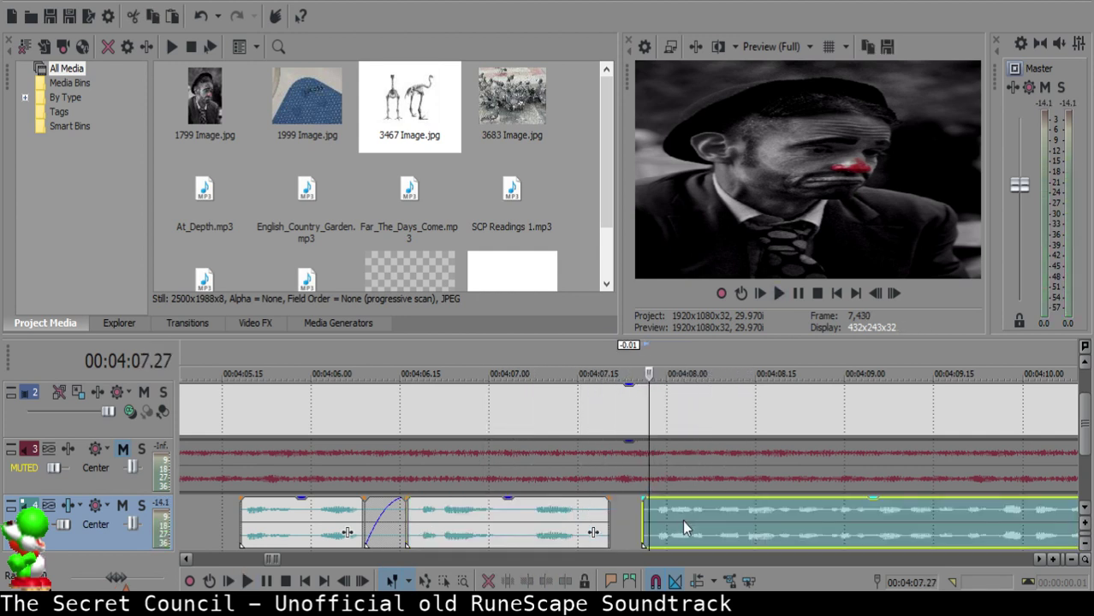
pyautogui.click(503, 519)
pyautogui.press('space')
pyautogui.scroll(-1, 671, 538)
pyautogui.scroll(-4, 669, 538)
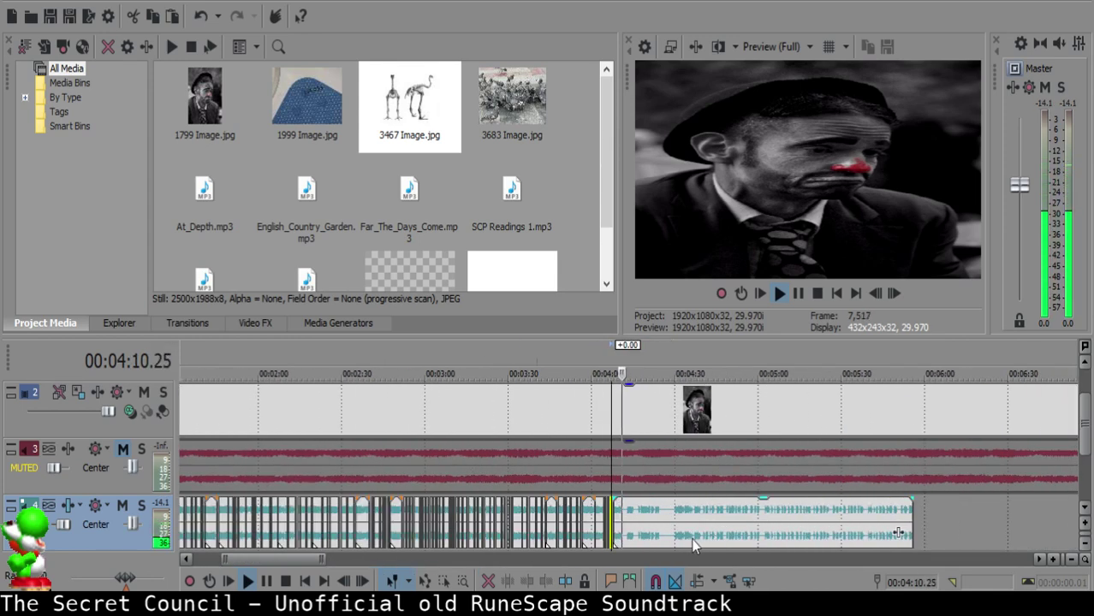
# - Split the narration at 4:11.12 and 4:13.06 and delete the silent piece between the cuts
pyautogui.scroll(6, 672, 539)
pyautogui.click(634, 510)
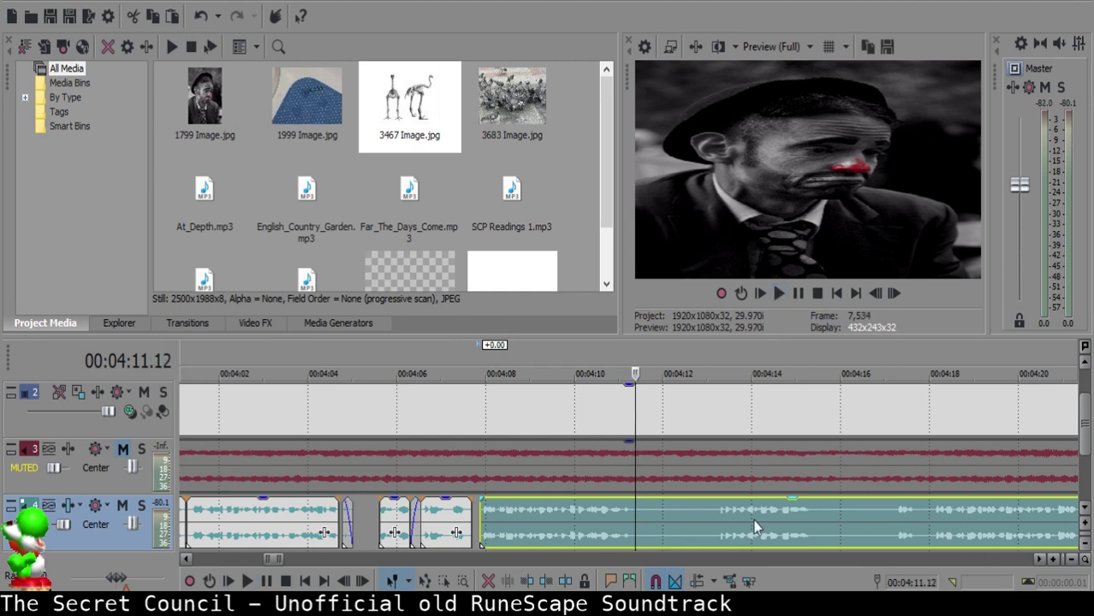
pyautogui.press('s')
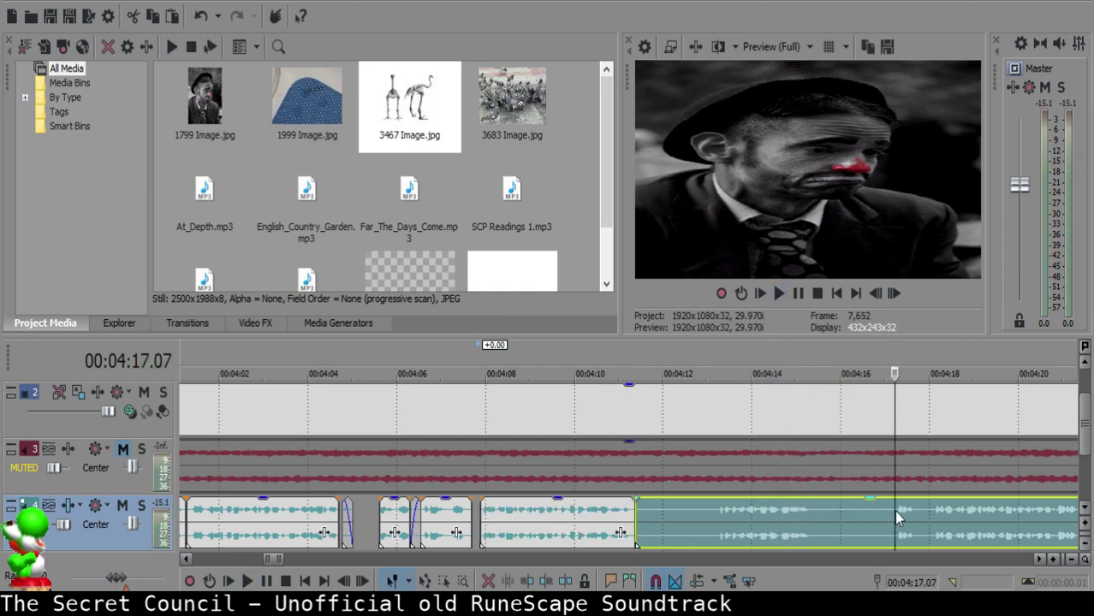
pyautogui.click(715, 514)
pyautogui.press('space')
pyautogui.press('s')
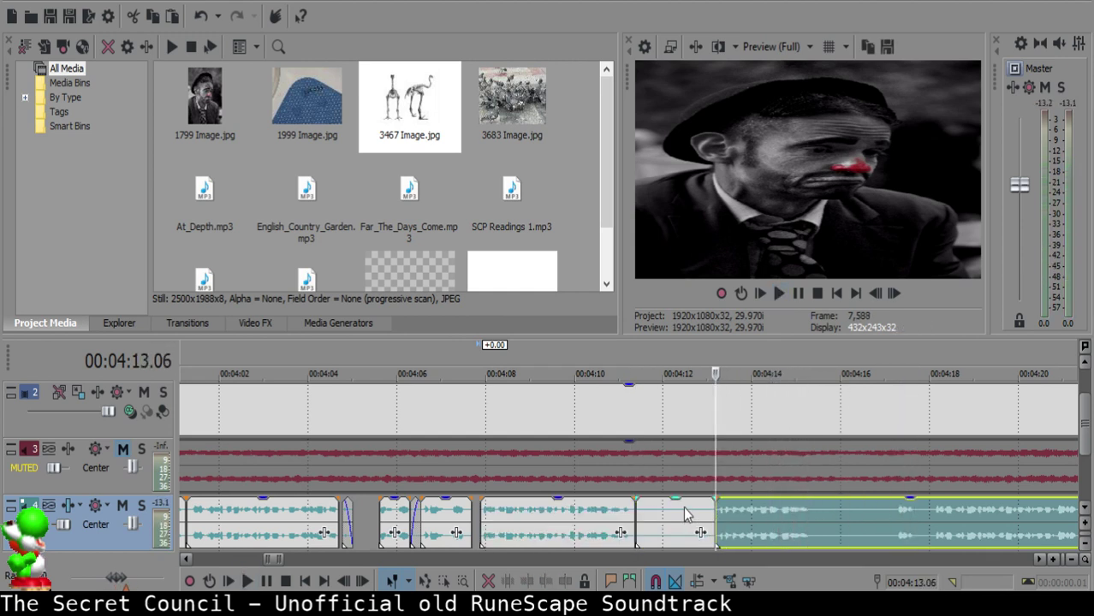
pyautogui.click(682, 506)
pyautogui.press('Delete')
# - Move the remaining narration clip back to start at about 4:12.12 and play across the join
pyautogui.moveTo(730, 519); pyautogui.dragTo(687, 510)
pyautogui.click(576, 522)
pyautogui.press('space')
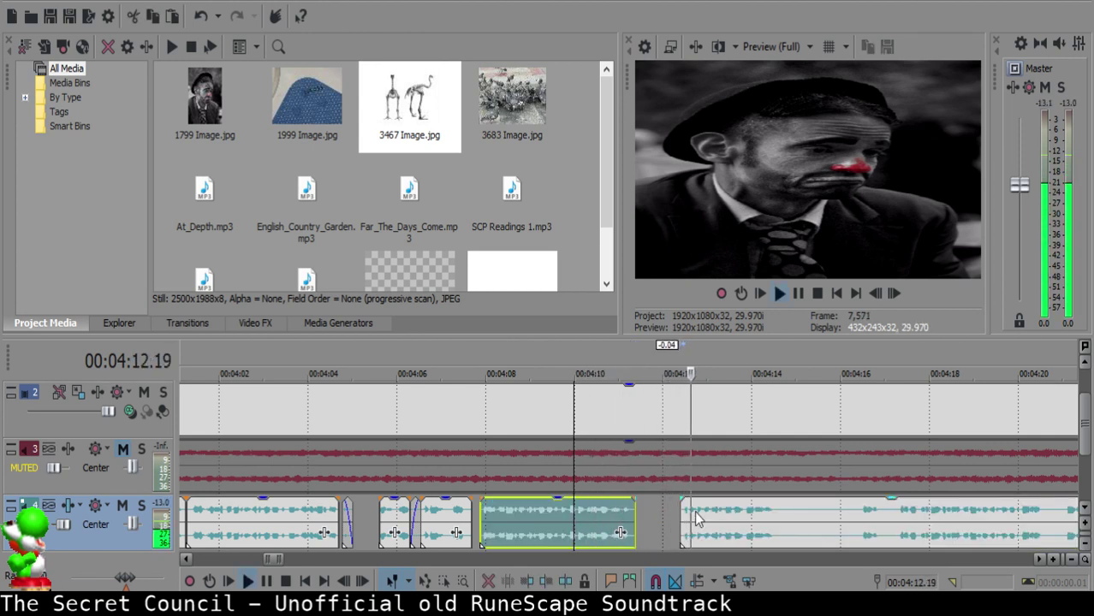
pyautogui.scroll(3, 696, 517)
pyautogui.scroll(4, 694, 517)
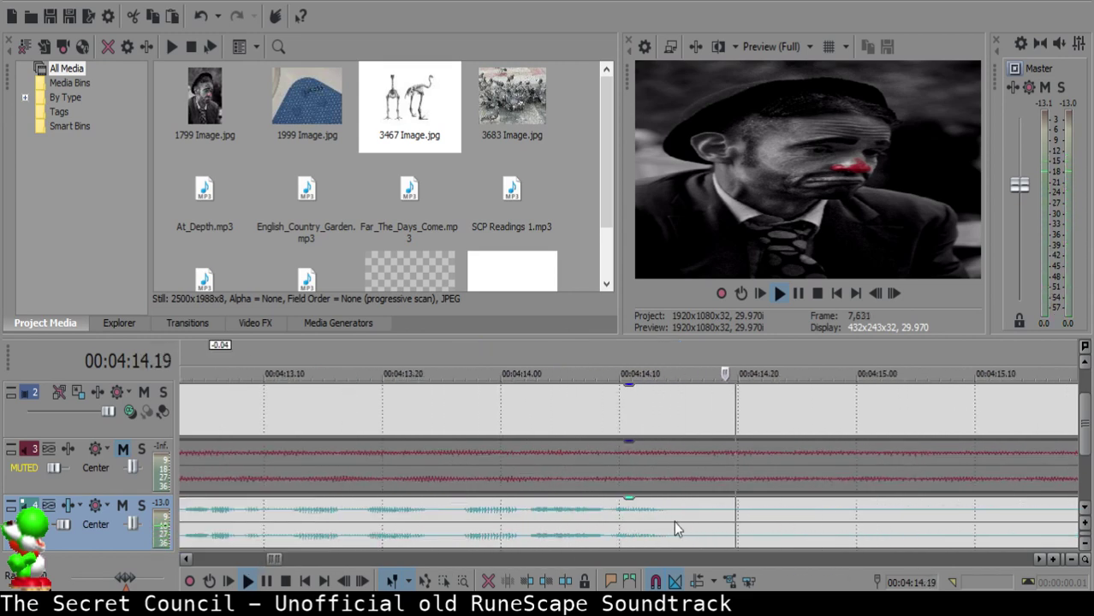
# - Split the narration at 4:14.18 and 4:17.08 and delete the piece between the cuts
pyautogui.click(714, 518)
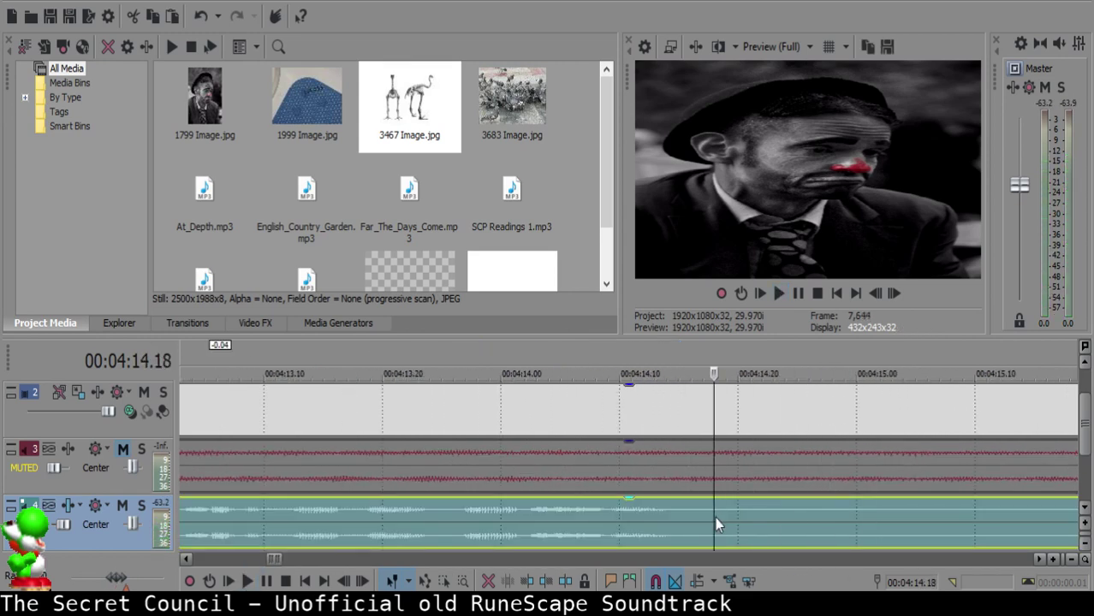
pyautogui.scroll(-6, 715, 517)
pyautogui.click(759, 522)
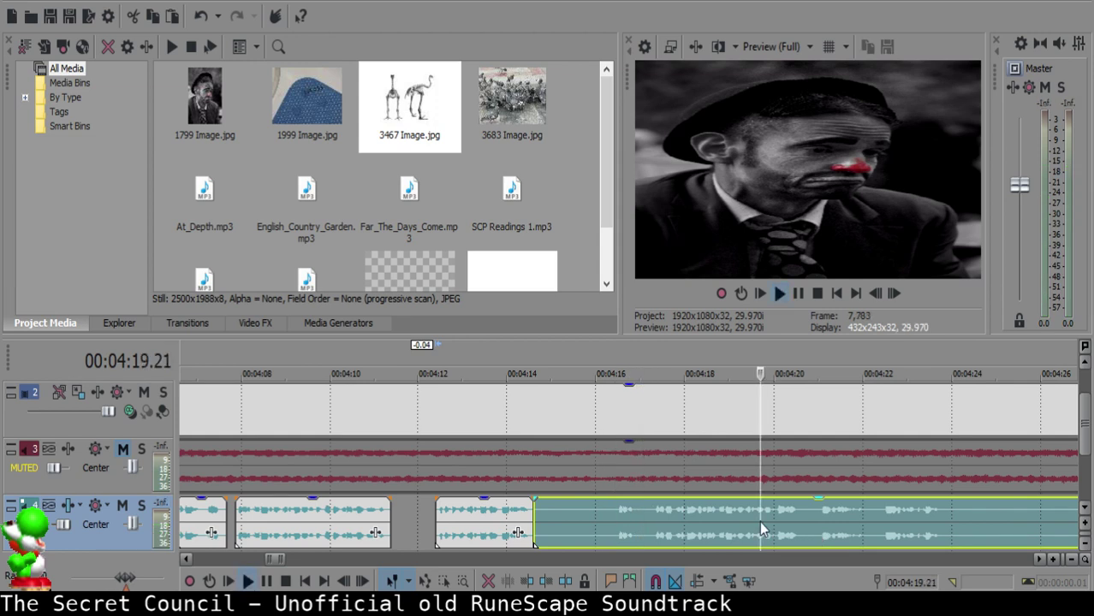
pyautogui.press('space')
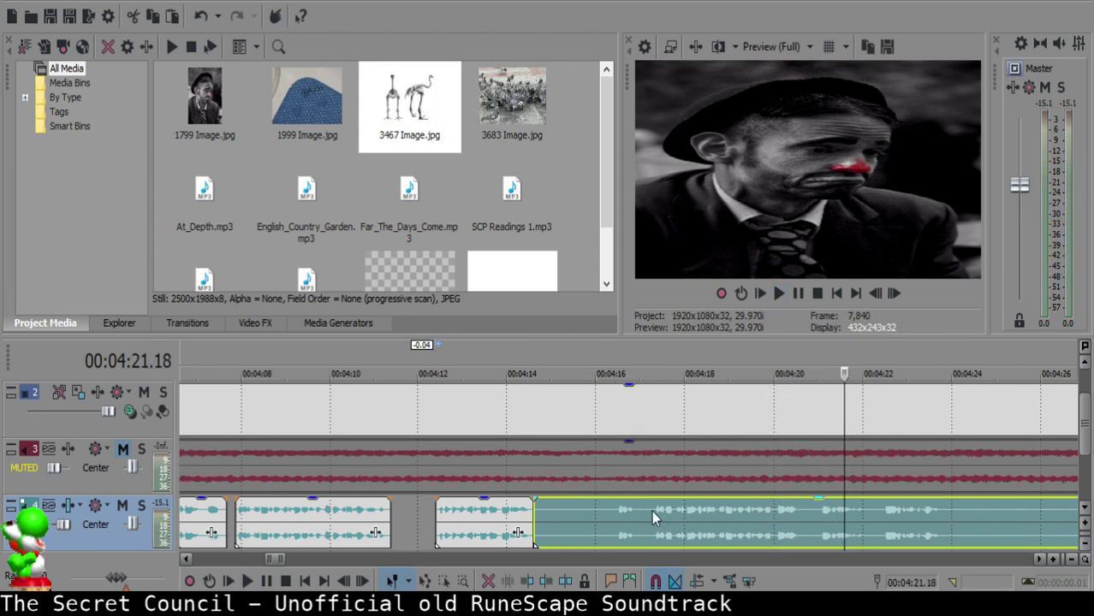
pyautogui.click(651, 510)
pyautogui.press('s')
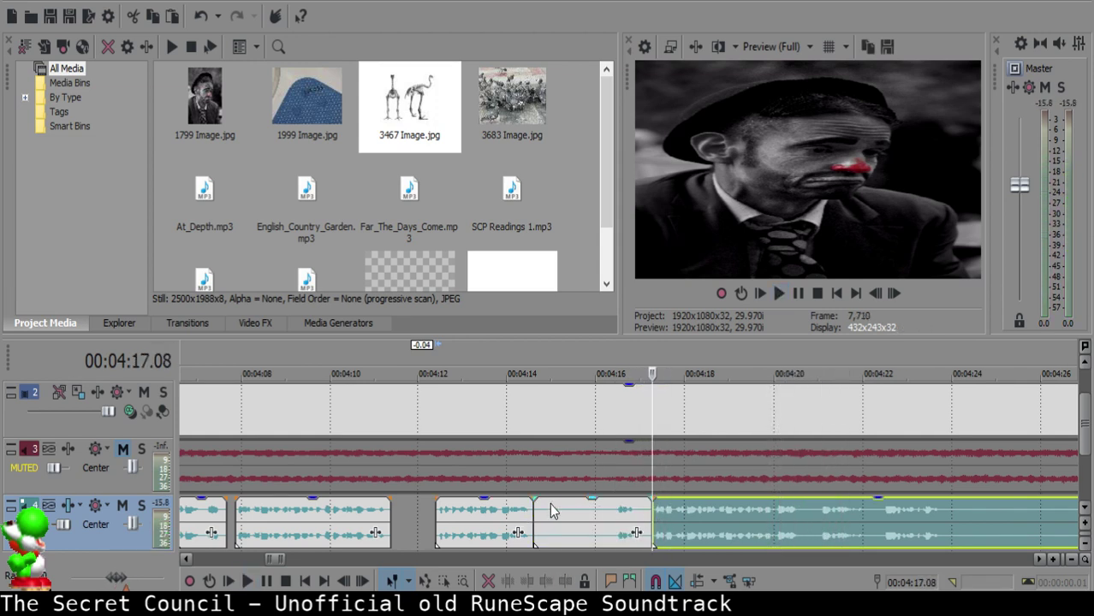
pyautogui.click(546, 513)
pyautogui.press('Delete')
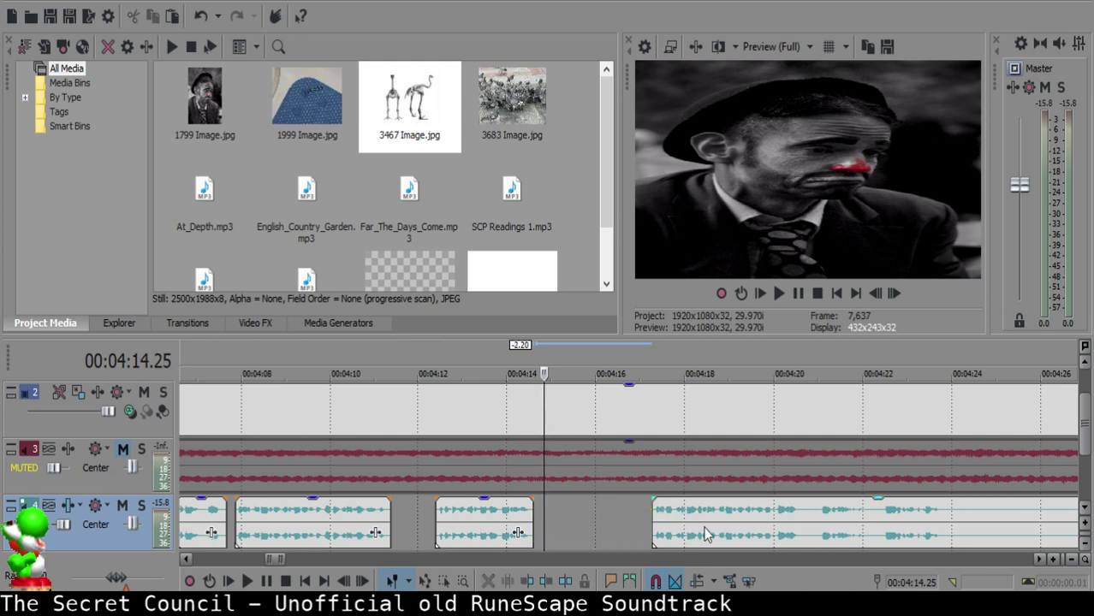
# - Move the remaining narration clip back to start at about 4:14.26 and listen across the join
pyautogui.moveTo(709, 535); pyautogui.dragTo(650, 511)
pyautogui.click(519, 515)
pyautogui.press('space')
pyautogui.scroll(4, 637, 511)
pyautogui.press('space')
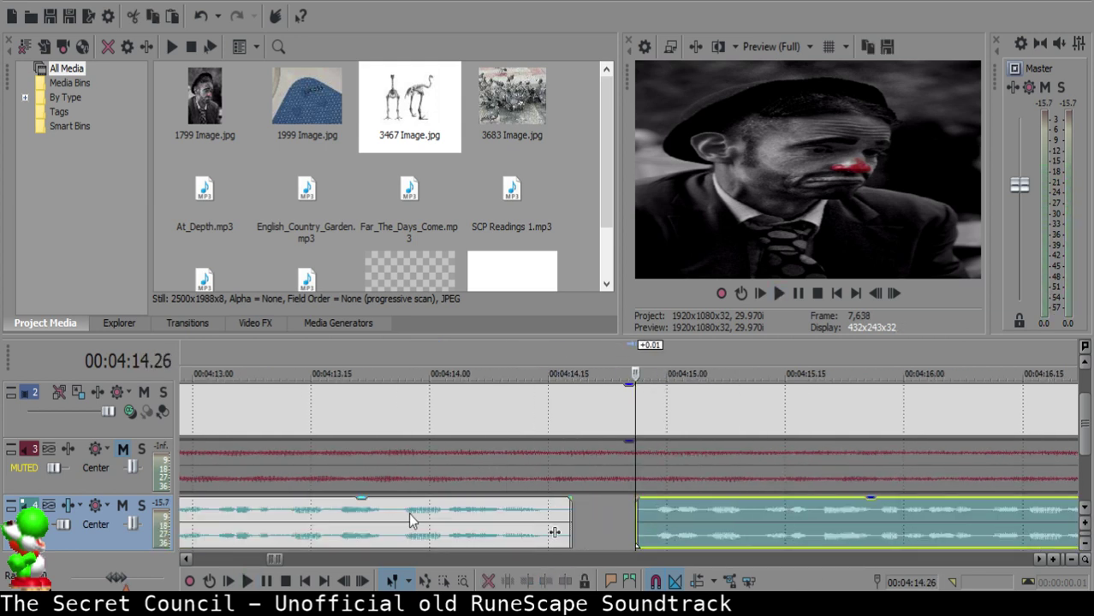
pyautogui.click(408, 513)
pyautogui.press('space')
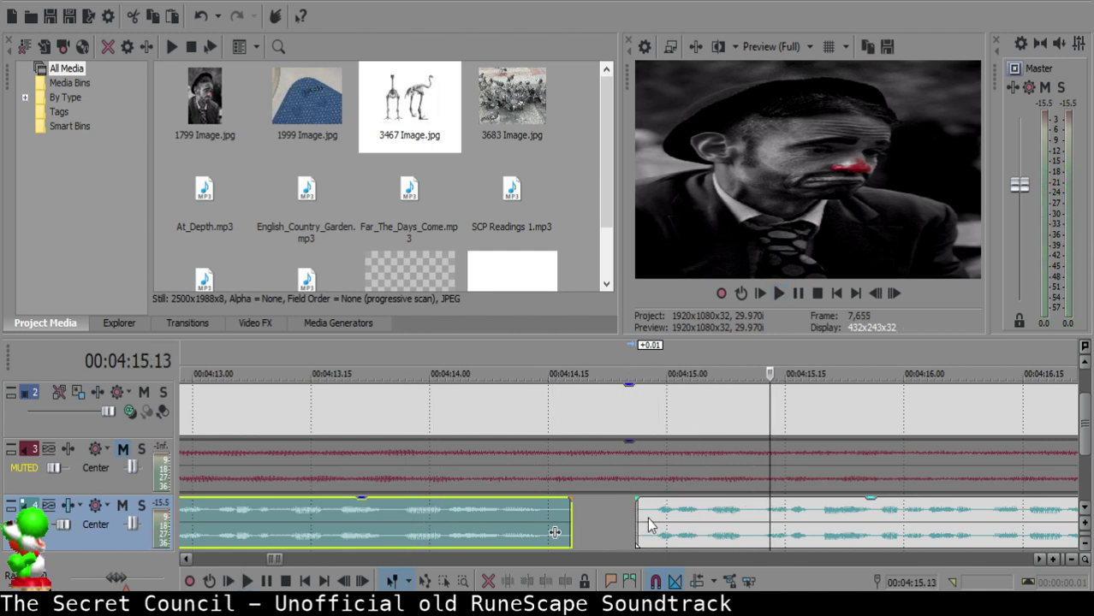
# - Move the following narration clip two frames forward to start at about 4:14.28 and play across the join again
pyautogui.moveTo(649, 525); pyautogui.dragTo(665, 514)
pyautogui.click(433, 510)
pyautogui.press('space')
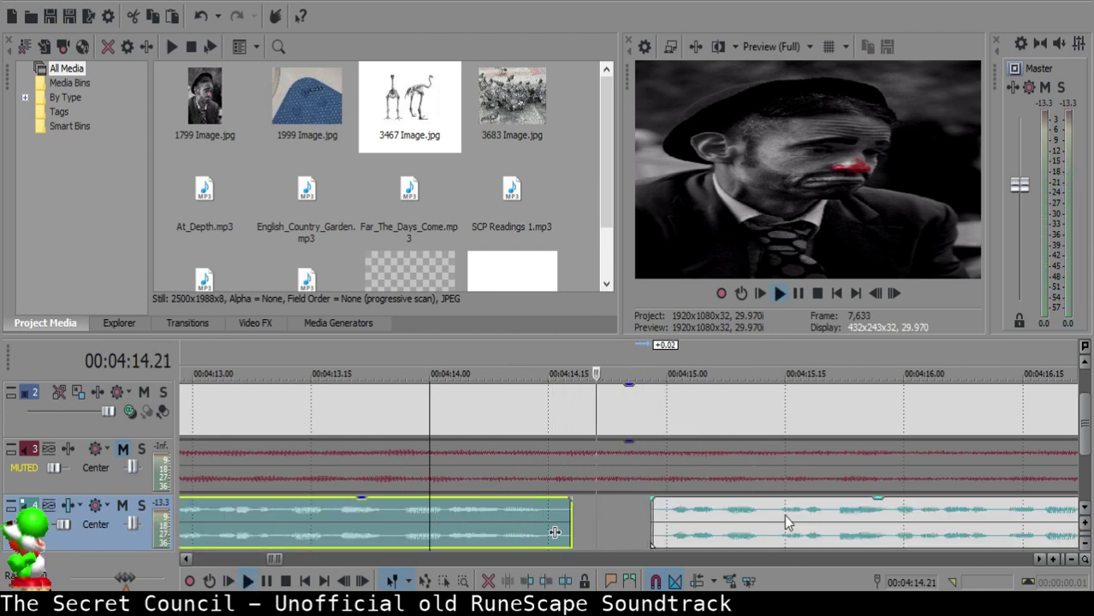
pyautogui.scroll(-8, 672, 512)
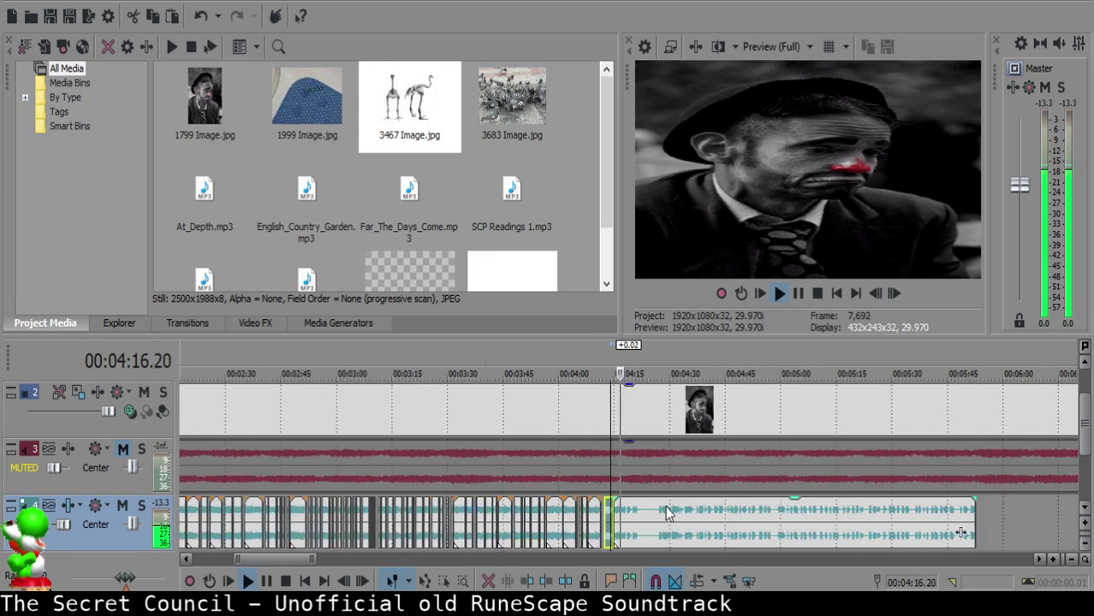
# - Split the narration at 4:18.09, in the pause after the phrase
pyautogui.scroll(8, 667, 509)
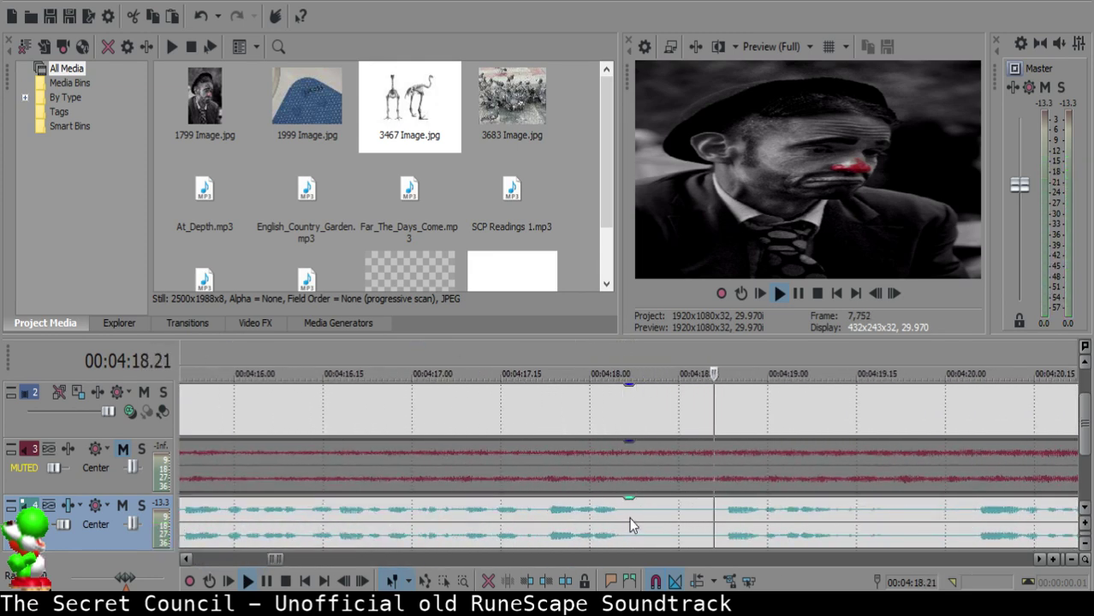
pyautogui.click(631, 517)
pyautogui.click(644, 516)
pyautogui.press('space')
pyautogui.press('s')
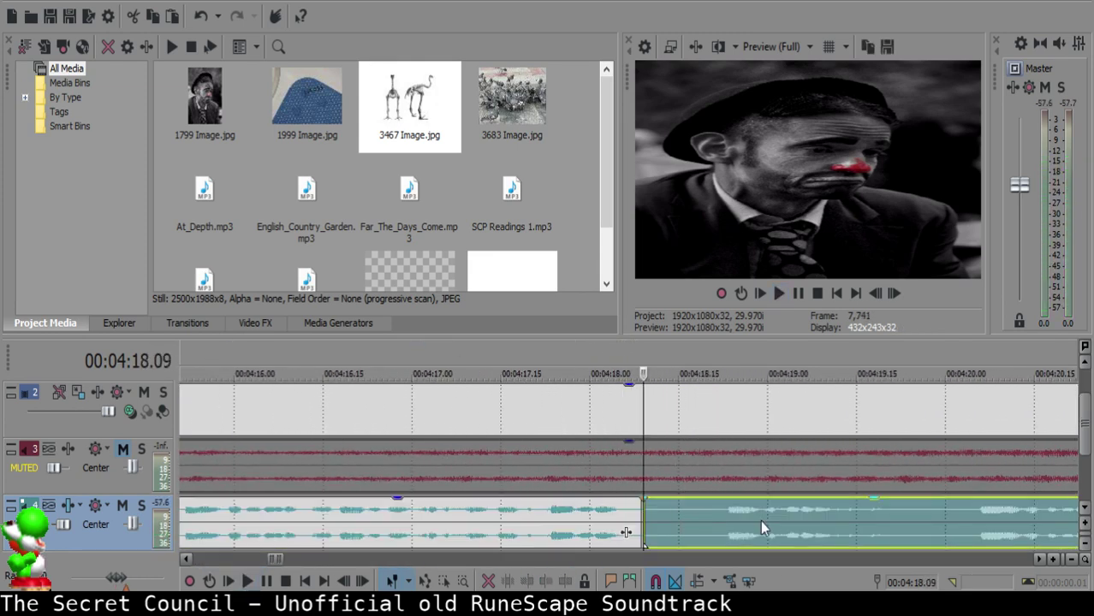
# - Cut out the take between 4:18.09 and 4:20.03 and move the remaining narration back to start at about 4:18.12
pyautogui.press('space')
pyautogui.scroll(-4, 760, 524)
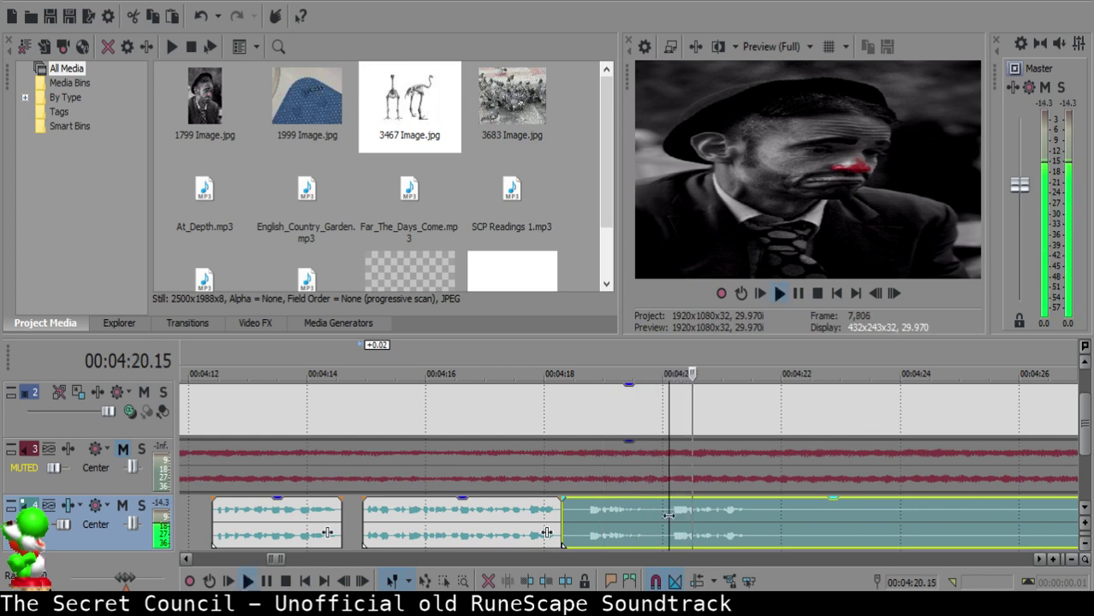
pyautogui.click(668, 515)
pyautogui.press('space')
pyautogui.press('s')
pyautogui.click(568, 512)
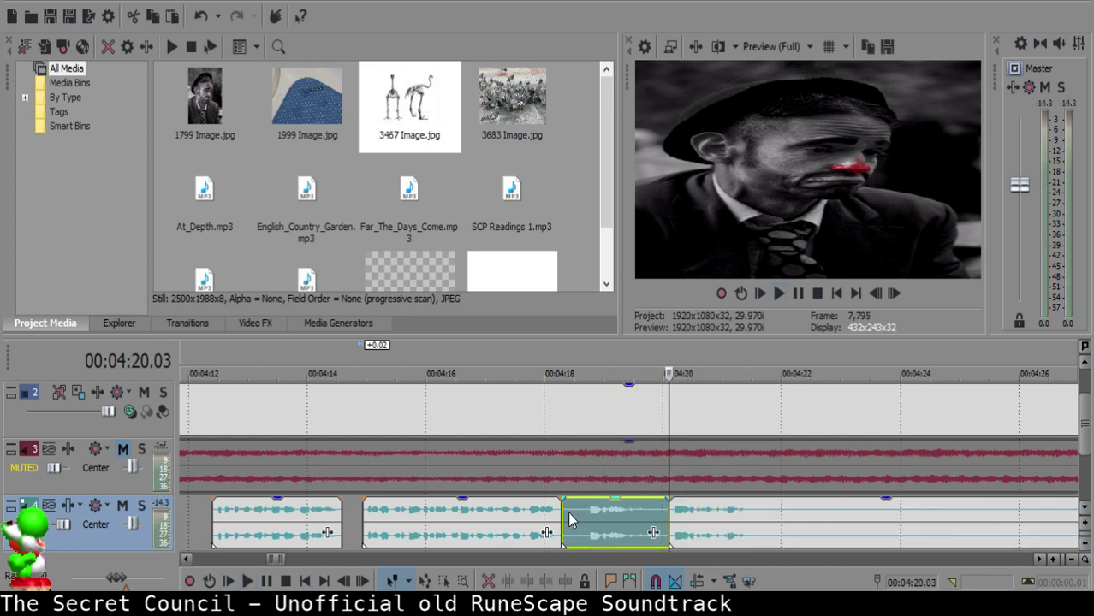
pyautogui.press('Delete')
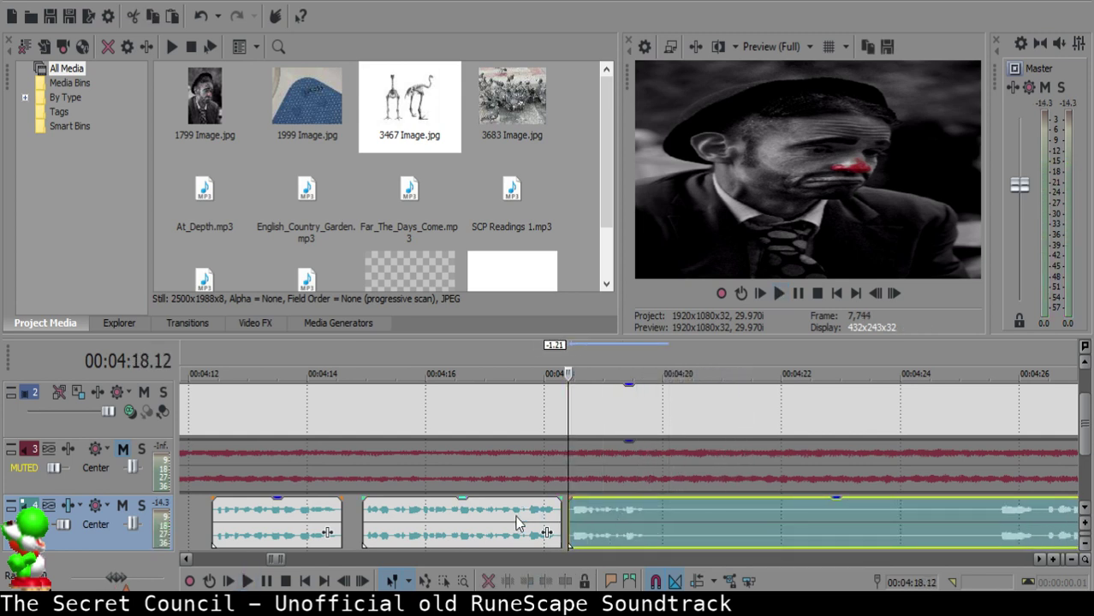
# - Listen across the join at 4:18.12 and cut out the silent narration between about 4:19.26 and 4:20.03
pyautogui.click(517, 524)
pyautogui.press('space')
pyautogui.scroll(2, 607, 524)
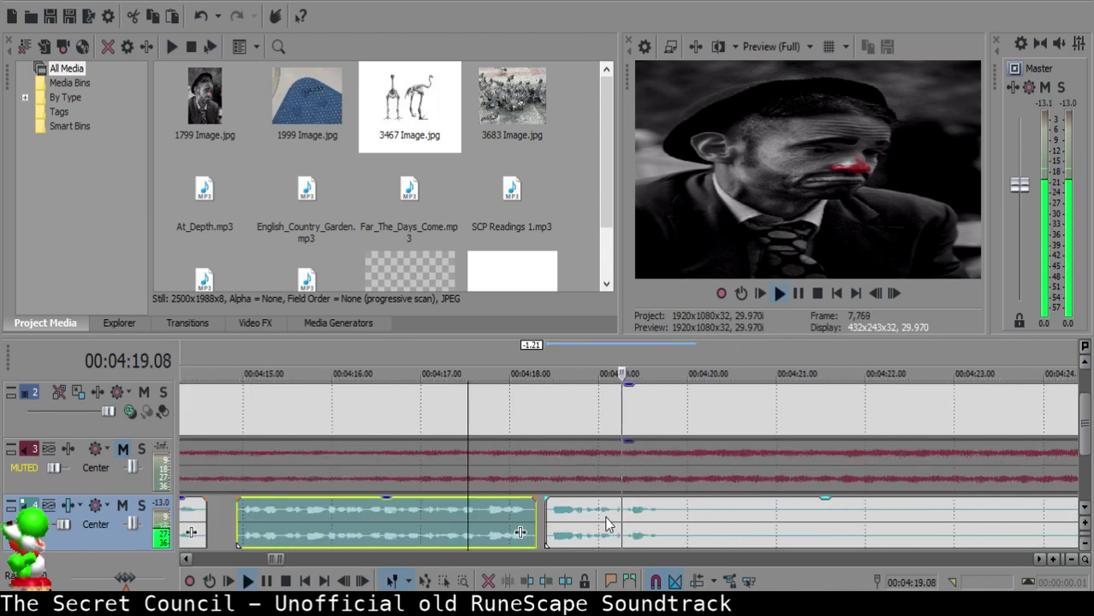
pyautogui.scroll(1, 606, 524)
pyautogui.click(674, 516)
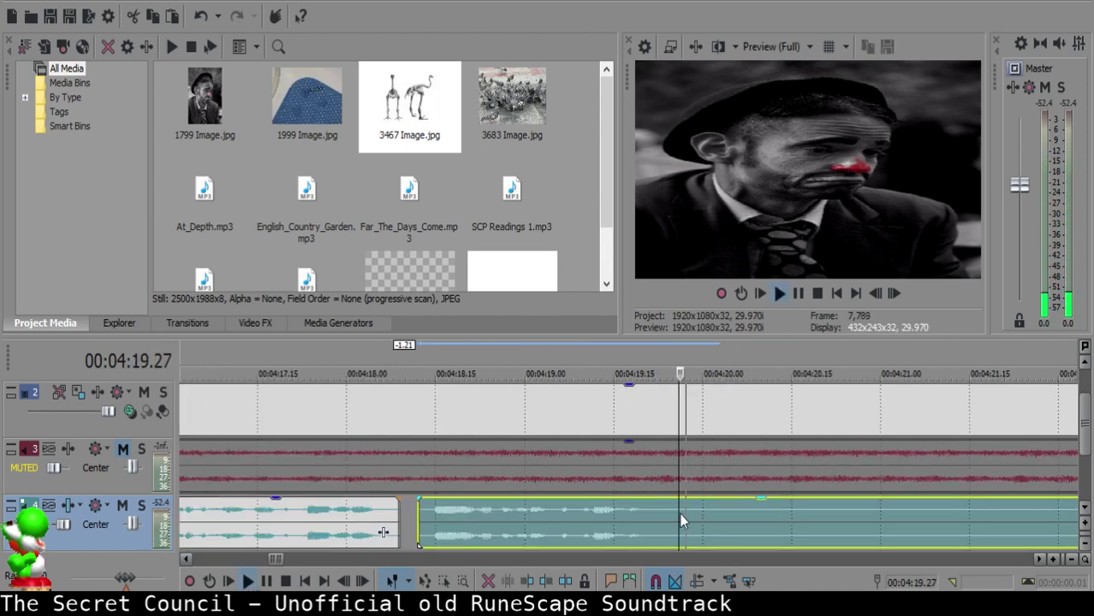
pyautogui.press('space')
pyautogui.press('s')
pyautogui.click(721, 514)
pyautogui.press('s')
pyautogui.click(713, 514)
# - Give the narration clip ending at about 4:19.26 a short fade-out and play its ending
pyautogui.moveTo(676, 497); pyautogui.dragTo(656, 500)
pyautogui.click(554, 521)
pyautogui.press('space')
# - Split the narration at about 4:25.18 and delete the long silent piece before the cut
pyautogui.scroll(-3, 732, 516)
pyautogui.click(873, 522)
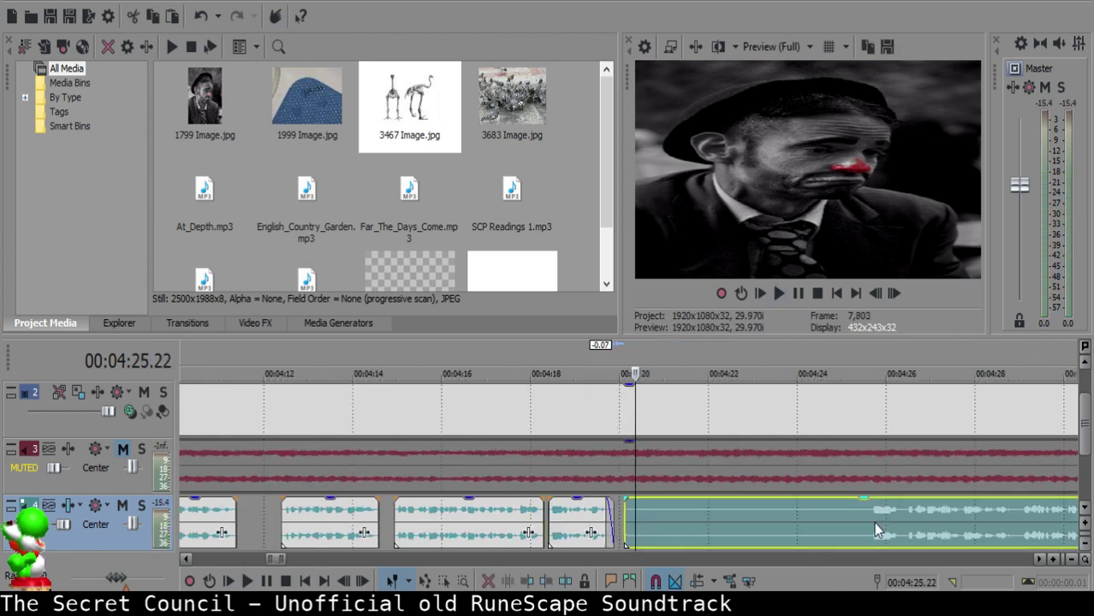
pyautogui.scroll(3, 874, 523)
pyautogui.click(583, 514)
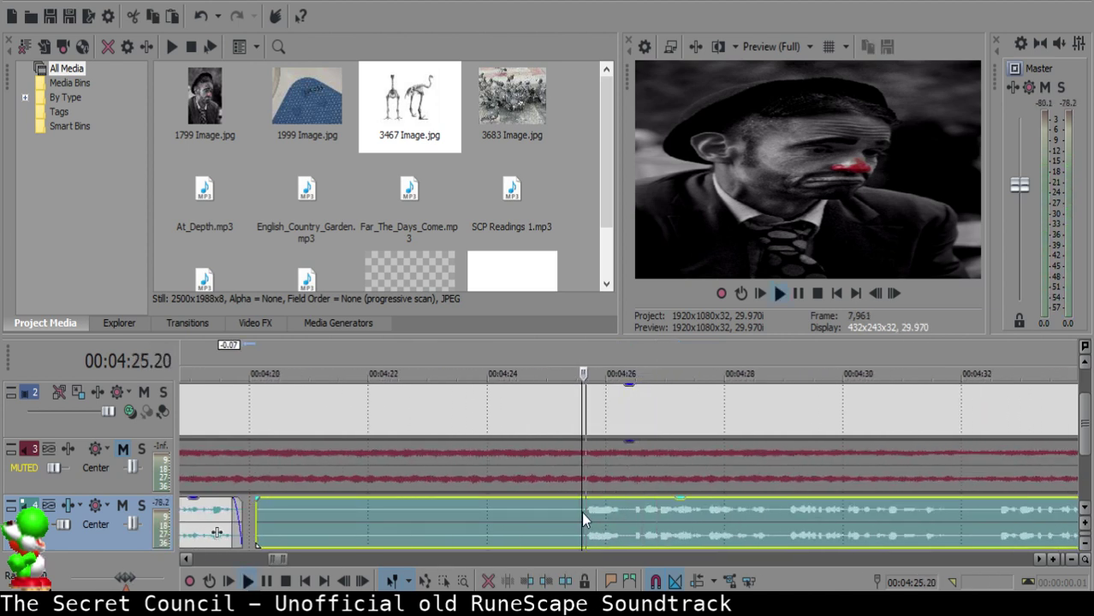
pyautogui.press('space')
pyautogui.press('s')
pyautogui.click(282, 511)
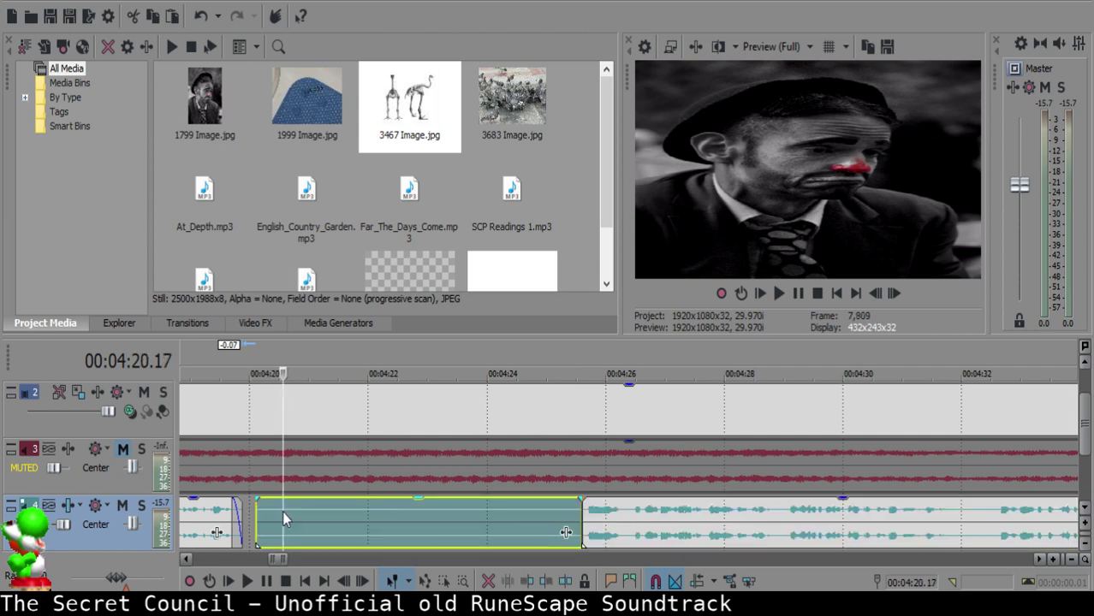
pyautogui.scroll(-3, 282, 511)
pyautogui.press('Delete')
# - Move the remaining narration clip back to start at 4:20.17 and play across the join
pyautogui.moveTo(786, 514); pyautogui.dragTo(624, 507)
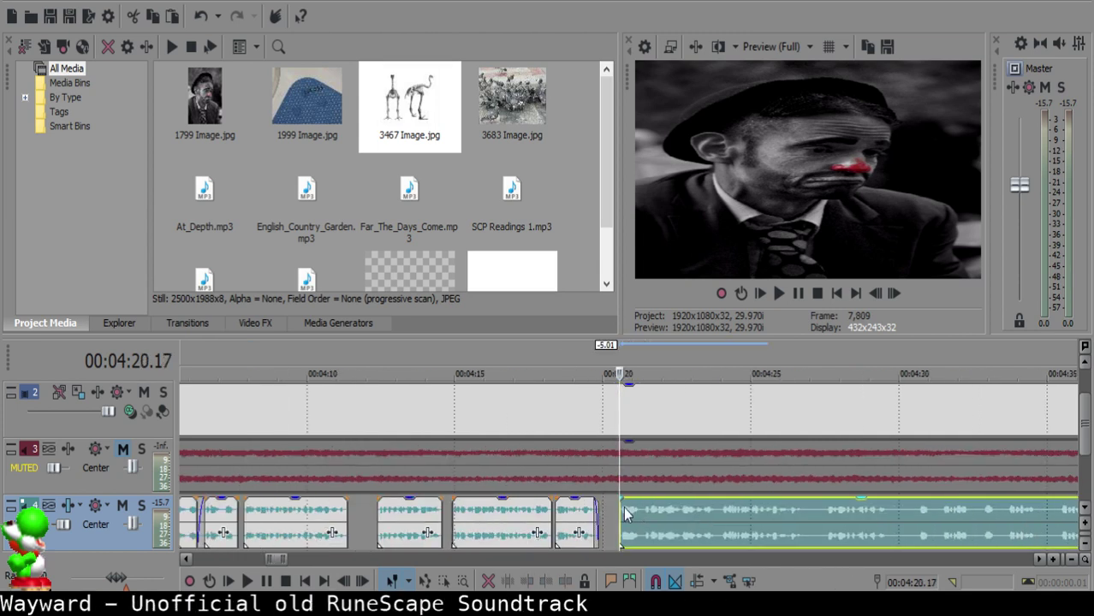
pyautogui.click(577, 514)
pyautogui.press('space')
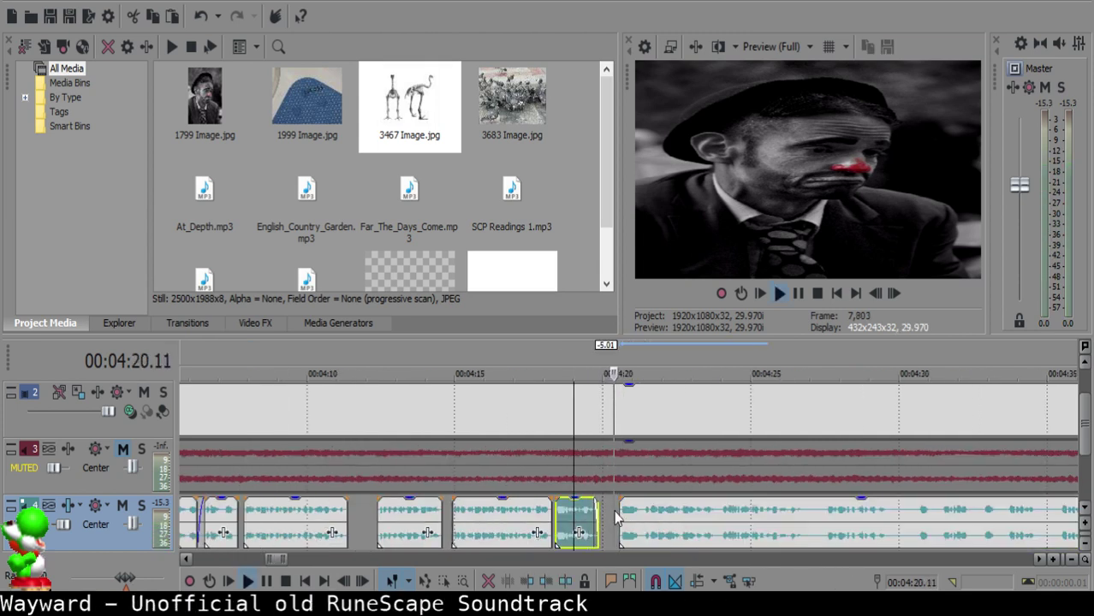
# - Cut out the short pause in the narration between about 4:21.07 and 4:21.10
pyautogui.scroll(4, 616, 517)
pyautogui.click(749, 516)
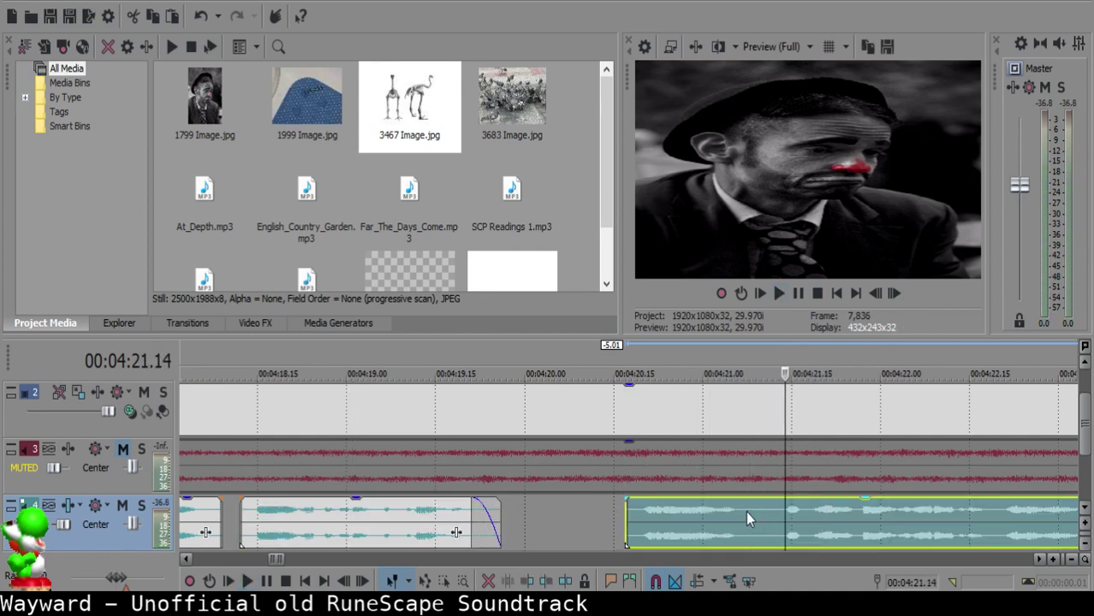
pyautogui.press('s')
pyautogui.click(762, 515)
pyautogui.press('s')
pyautogui.click(751, 515)
pyautogui.press('Delete')
# - Give the narration clip ending at about 4:21.07 a short fade-out and play across its join
pyautogui.click(663, 513)
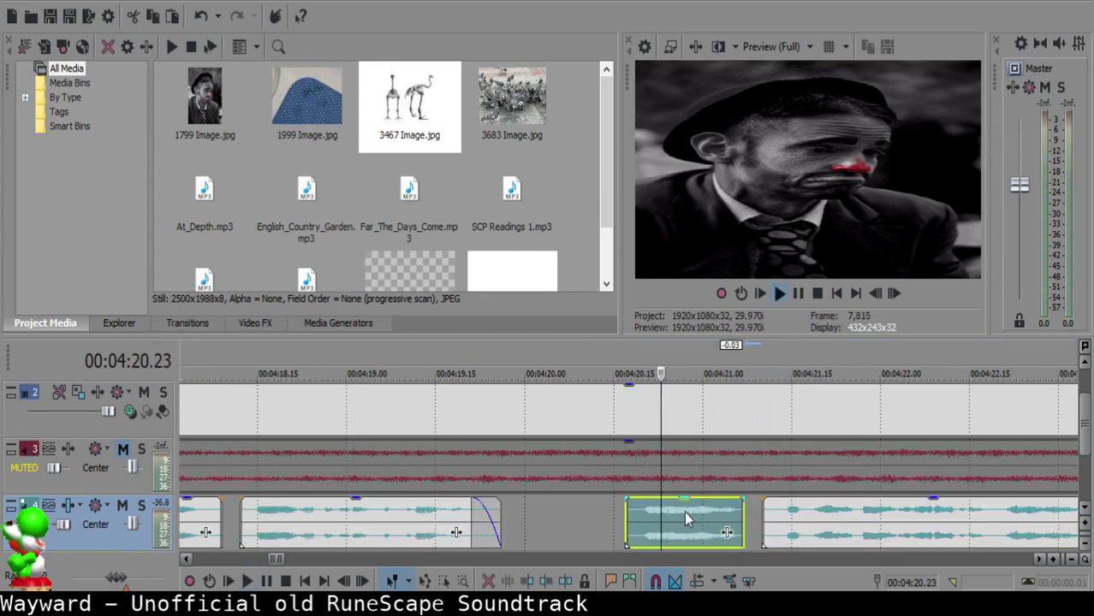
pyautogui.moveTo(742, 499); pyautogui.dragTo(734, 499)
pyautogui.click(621, 512)
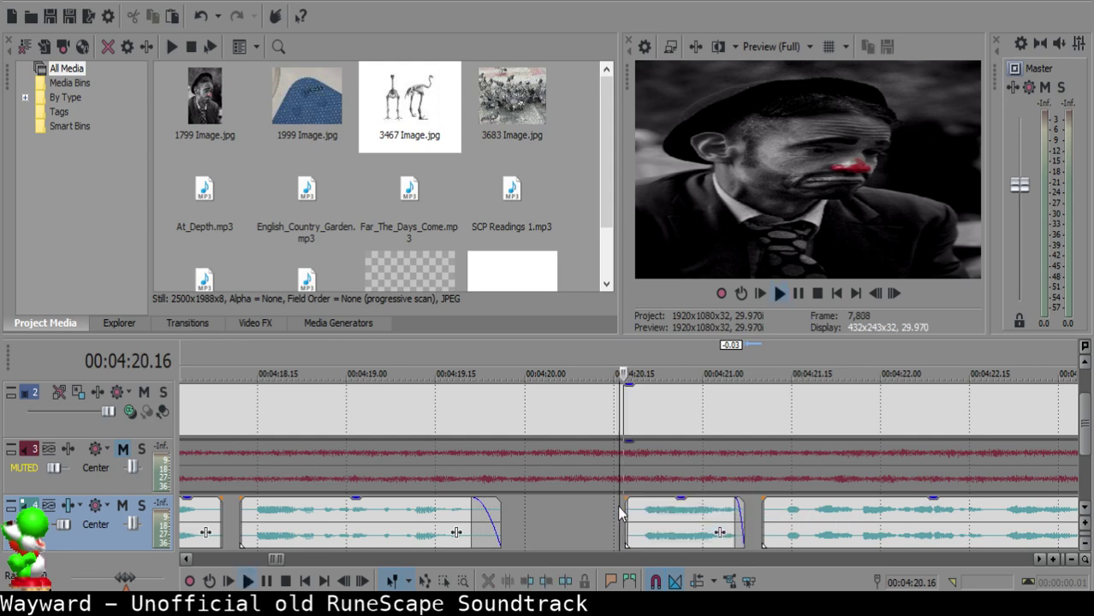
pyautogui.scroll(-4, 619, 518)
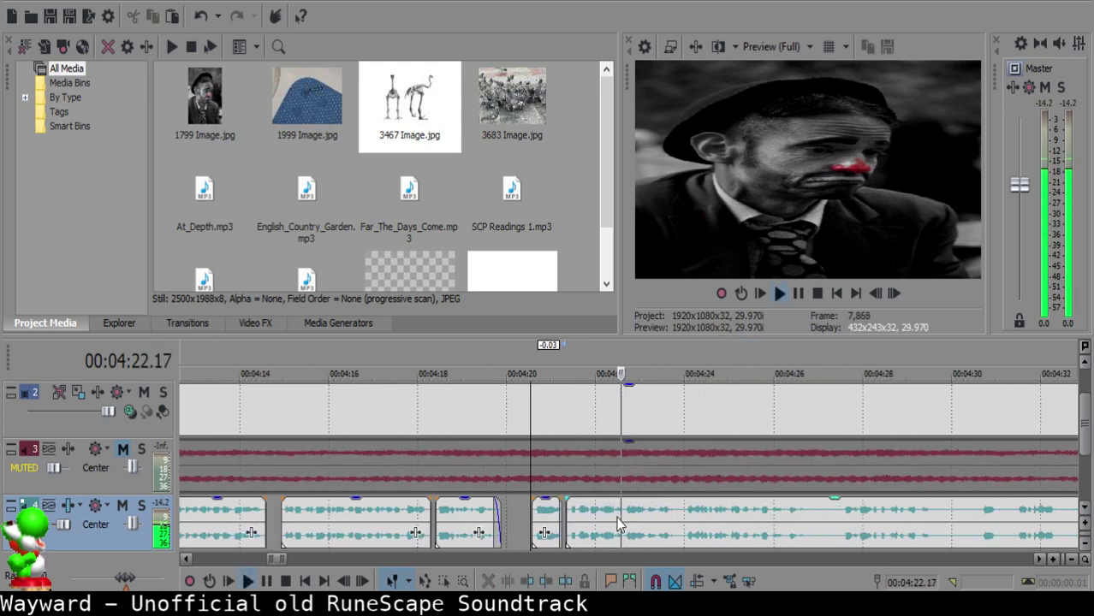
pyautogui.scroll(-2, 625, 524)
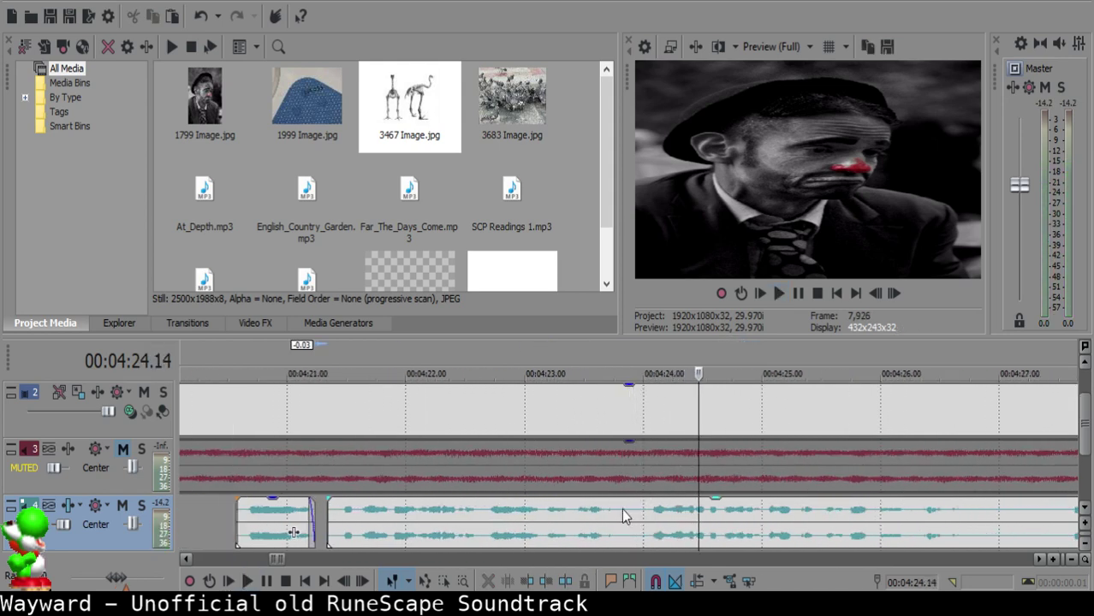
# - Locate the pause just before 4:24.00 and cut out the narration between about 4:23.27 and 4:24.00
pyautogui.scroll(5, 617, 506)
pyautogui.click(617, 506)
pyautogui.click(625, 507)
pyautogui.press('space')
pyautogui.press('space')
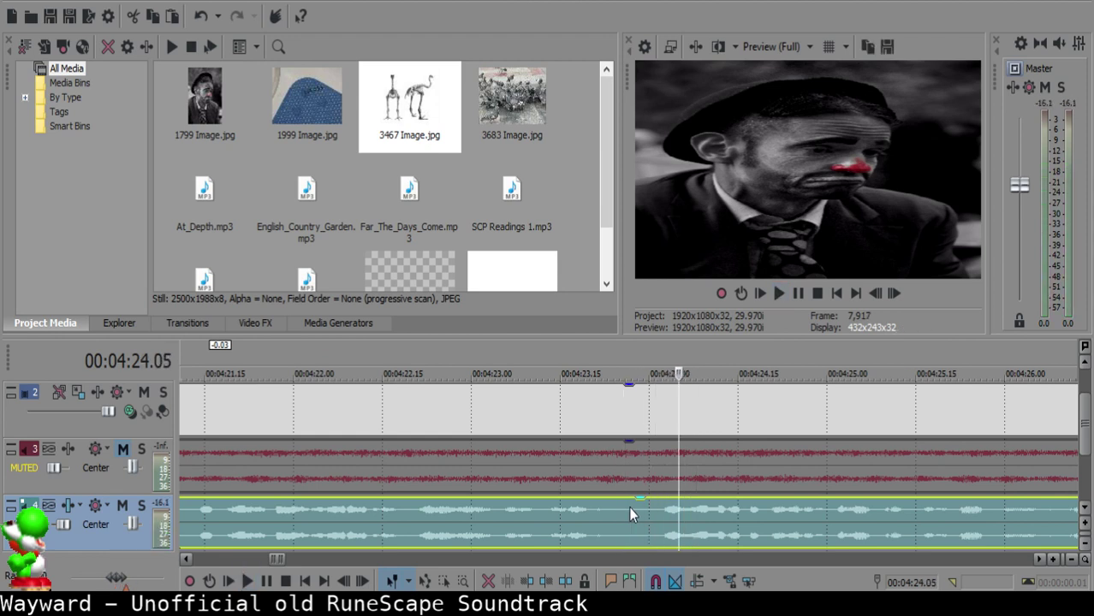
pyautogui.click(631, 507)
pyautogui.press('s')
pyautogui.click(648, 509)
pyautogui.press('s')
pyautogui.click(637, 509)
pyautogui.press('Delete')
# - Listen across the cut at about 4:23.27 and split the narration at about 4:26.28, where the phrase ends
pyautogui.click(531, 514)
pyautogui.press('space')
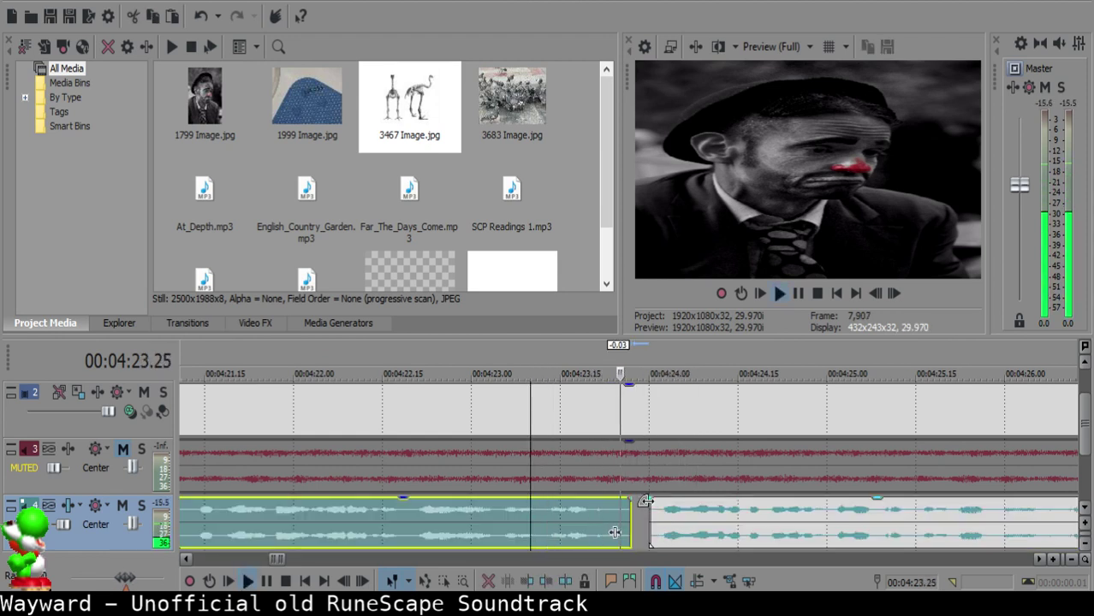
pyautogui.scroll(-3, 633, 496)
pyautogui.click(532, 520)
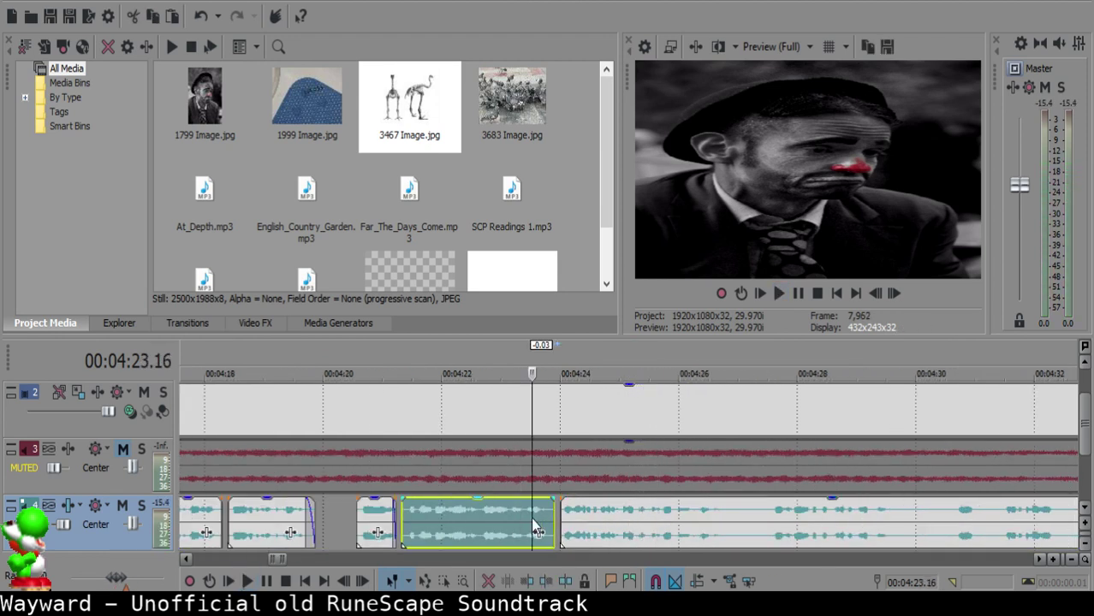
pyautogui.scroll(-3, 650, 523)
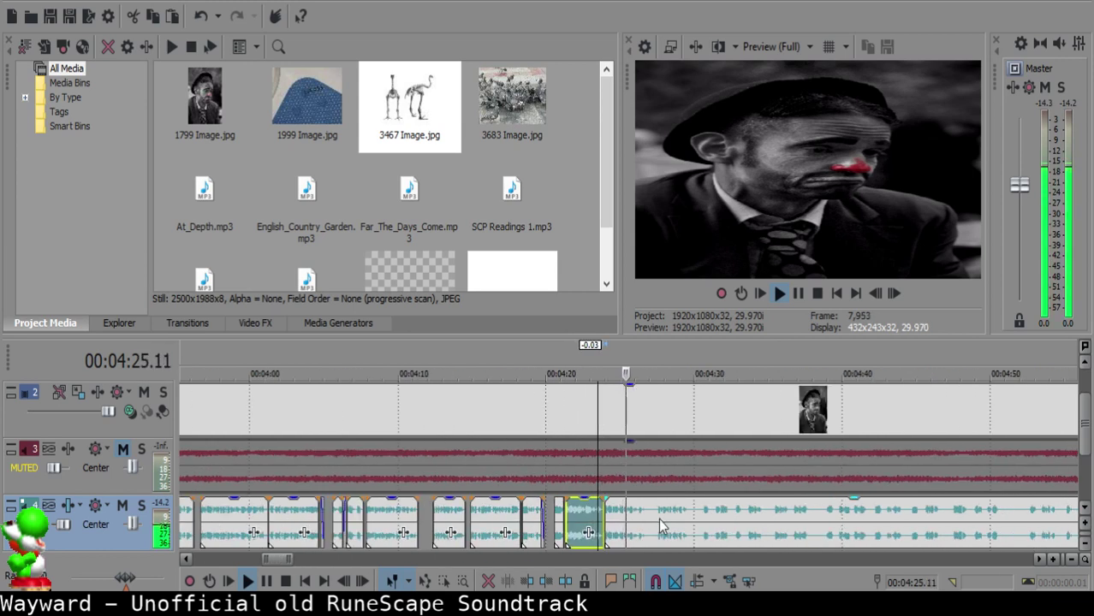
pyautogui.scroll(5, 654, 525)
pyautogui.scroll(2, 654, 522)
pyautogui.click(669, 514)
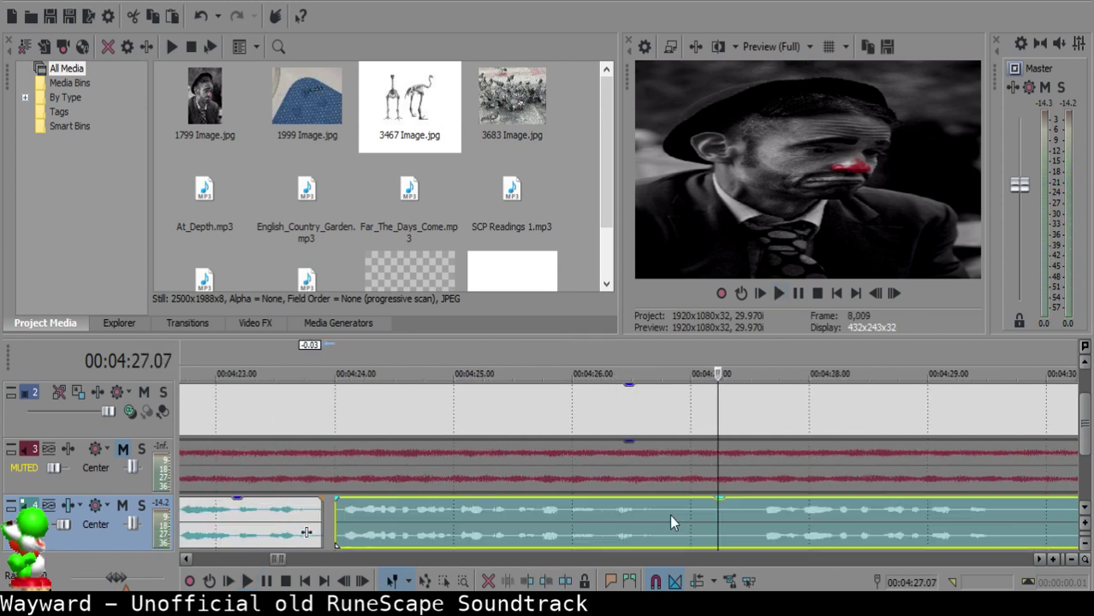
pyautogui.click(670, 515)
pyautogui.click(680, 512)
pyautogui.press('s')
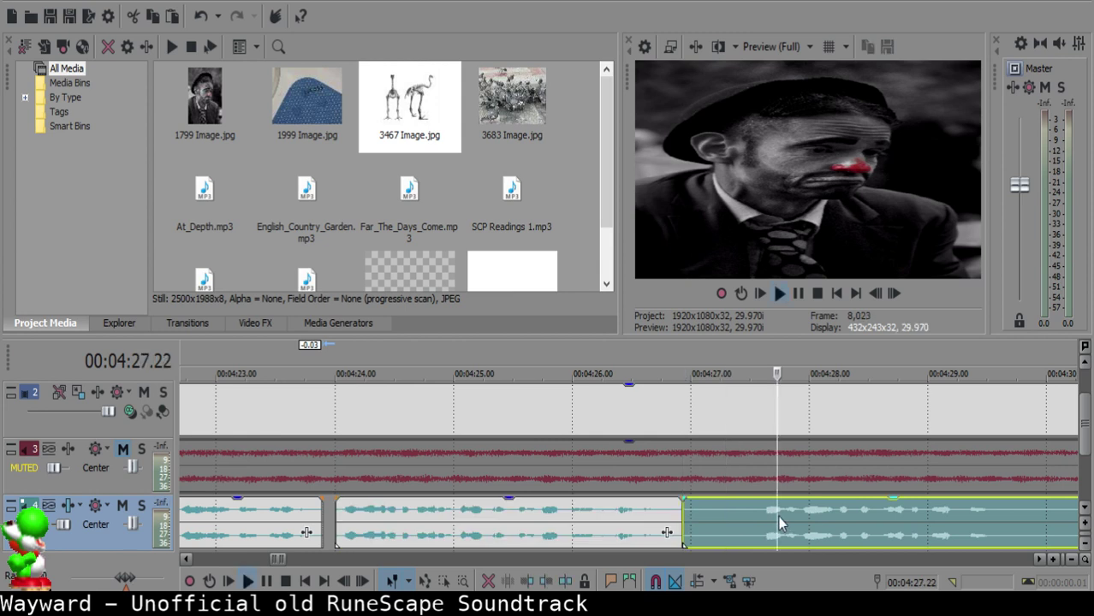
# - Find the start of the next phrase, split the narration at 4:27.15 and delete the silent piece before the cut
pyautogui.scroll(-3, 778, 516)
pyautogui.click(741, 515)
pyautogui.click(660, 517)
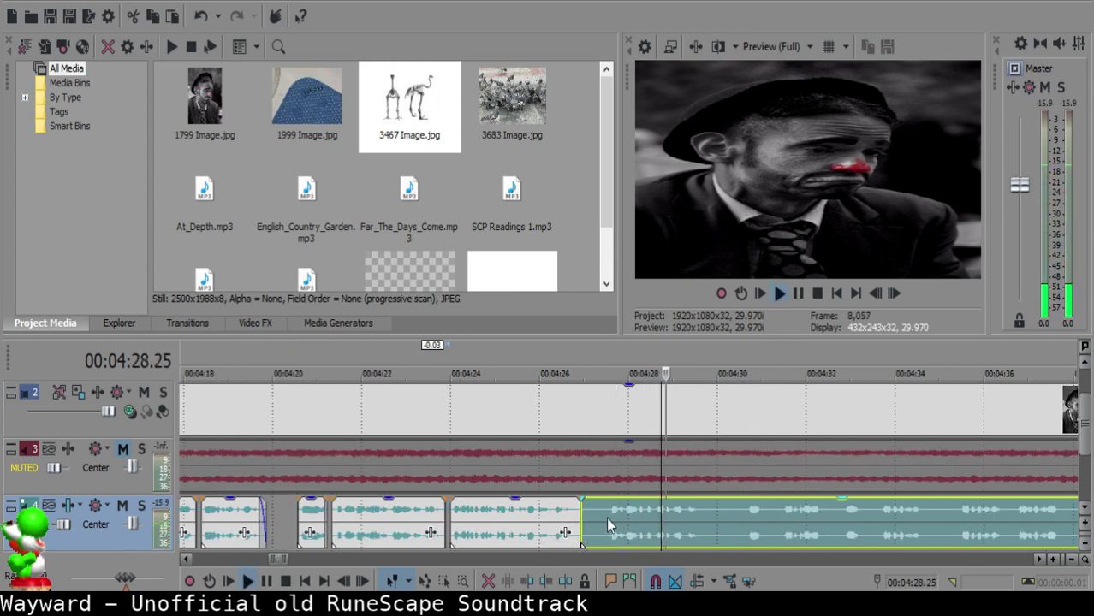
pyautogui.click(606, 515)
pyautogui.press('space')
pyautogui.press('space')
pyautogui.press('s')
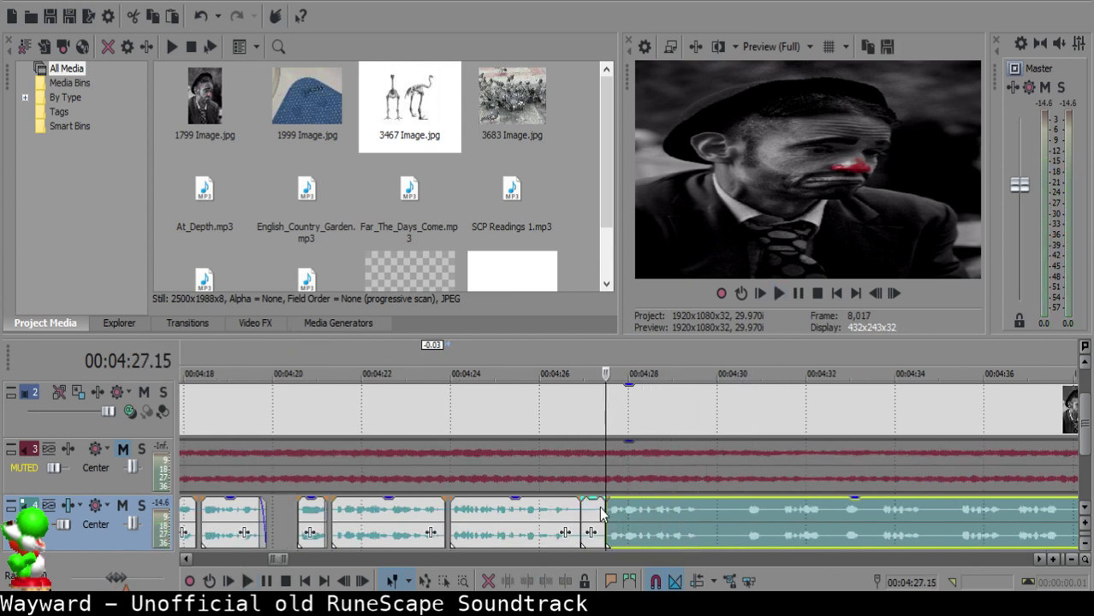
pyautogui.click(600, 512)
pyautogui.press('Delete')
# - Move the narration clip after the gap back to start at about 4:27.10 and play across the join
pyautogui.click(567, 515)
pyautogui.press('space')
pyautogui.scroll(3, 621, 526)
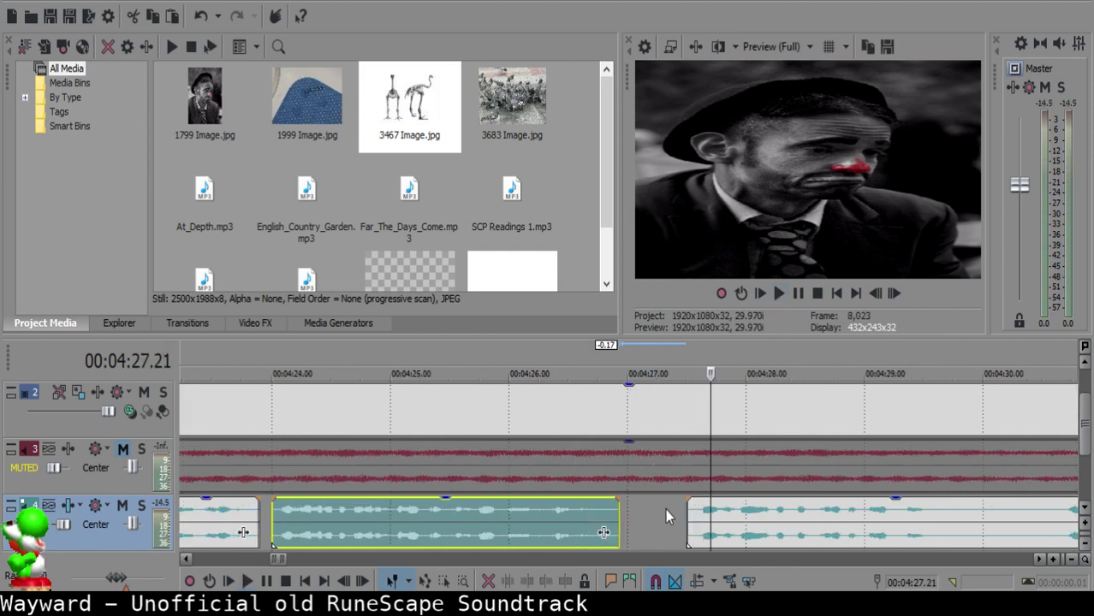
pyautogui.click(665, 514)
pyautogui.click(477, 520)
pyautogui.press('space')
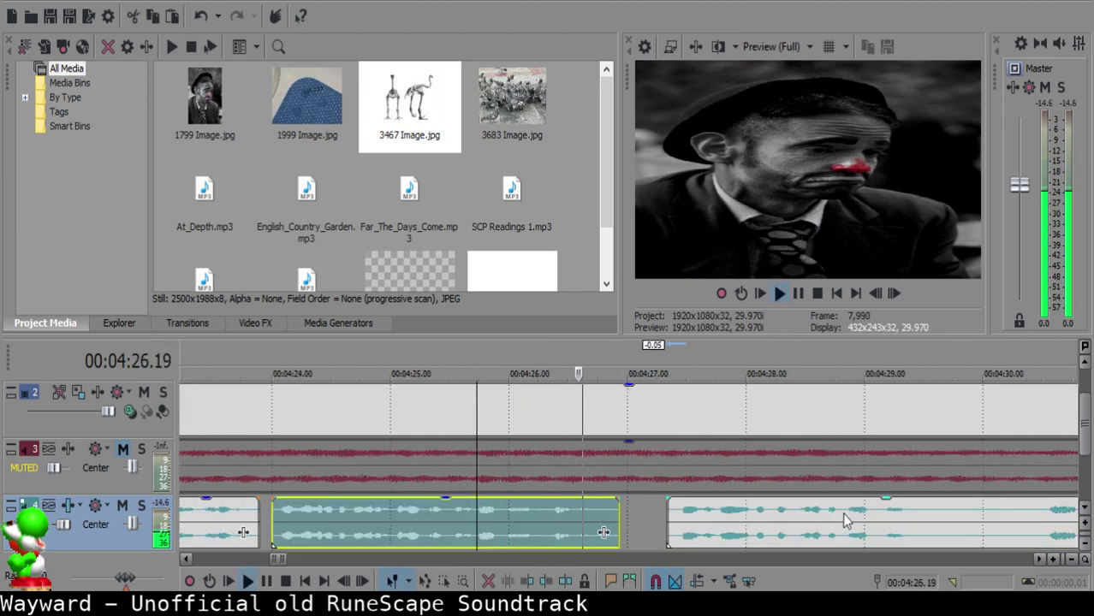
# - Tighten the same gap by moving the clip back to about 4:27.06, and replay the join
pyautogui.press('space')
pyautogui.click(656, 505)
pyautogui.moveTo(686, 505); pyautogui.dragTo(660, 507)
pyautogui.click(551, 511)
pyautogui.press('space')
pyautogui.click(648, 507)
pyautogui.click(516, 516)
pyautogui.press('space')
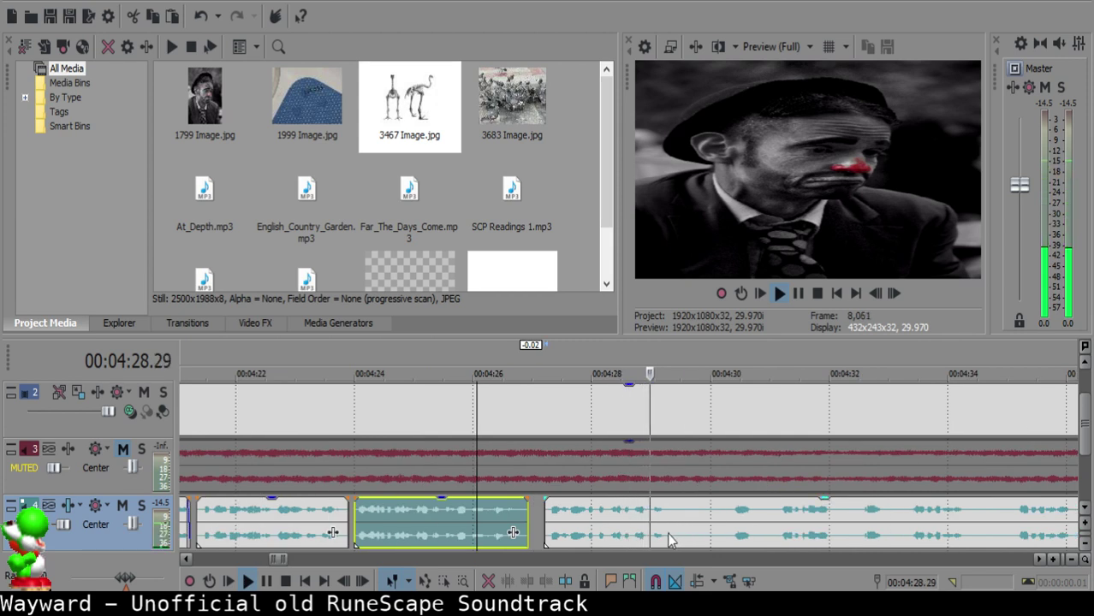
# - Split the narration at 4:29.09 and about 4:30.07, and delete the silent piece between the cuts
pyautogui.click(647, 531)
pyautogui.press('s')
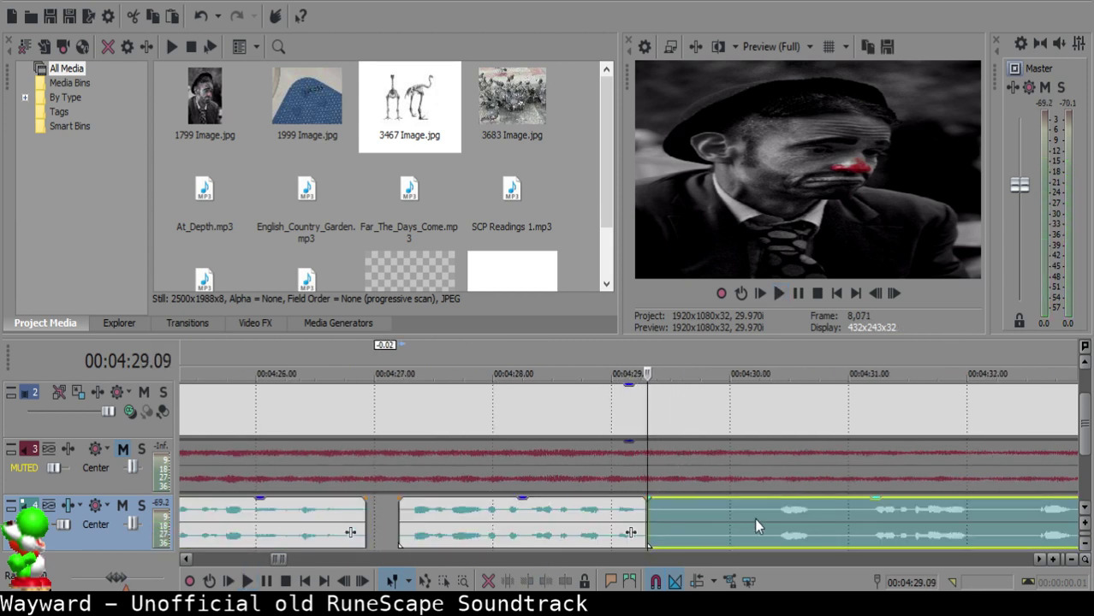
pyautogui.click(757, 524)
pyautogui.press('s')
pyautogui.click(721, 519)
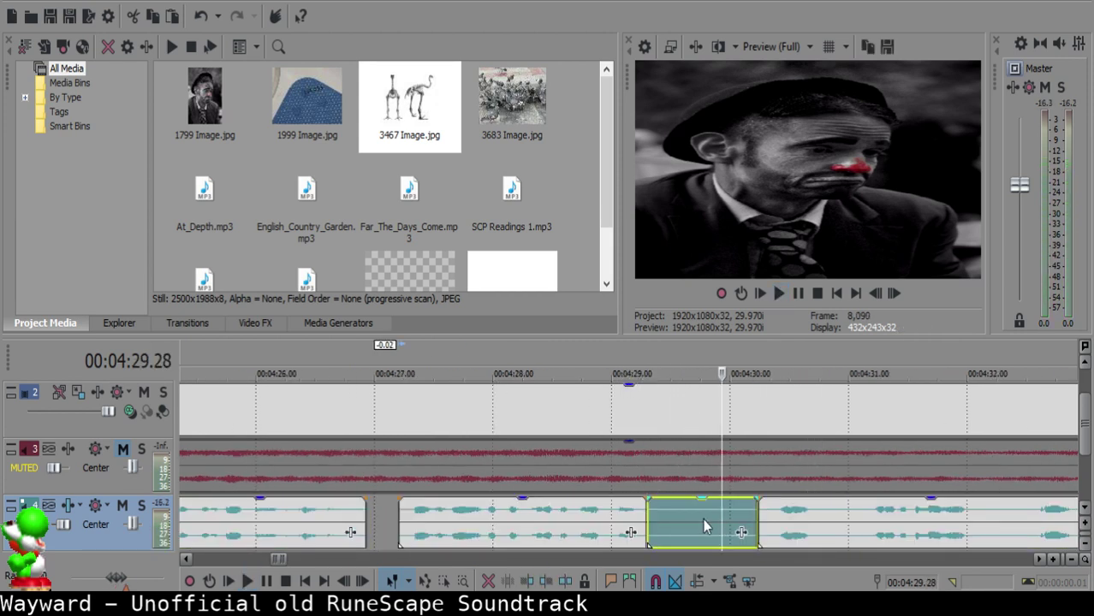
pyautogui.click(702, 519)
pyautogui.click(706, 516)
pyautogui.press('Delete')
# - Move the remaining narration clip back to start at about 4:29.24 and play across the join
pyautogui.moveTo(810, 526); pyautogui.dragTo(760, 516)
pyautogui.click(615, 535)
pyautogui.press('space')
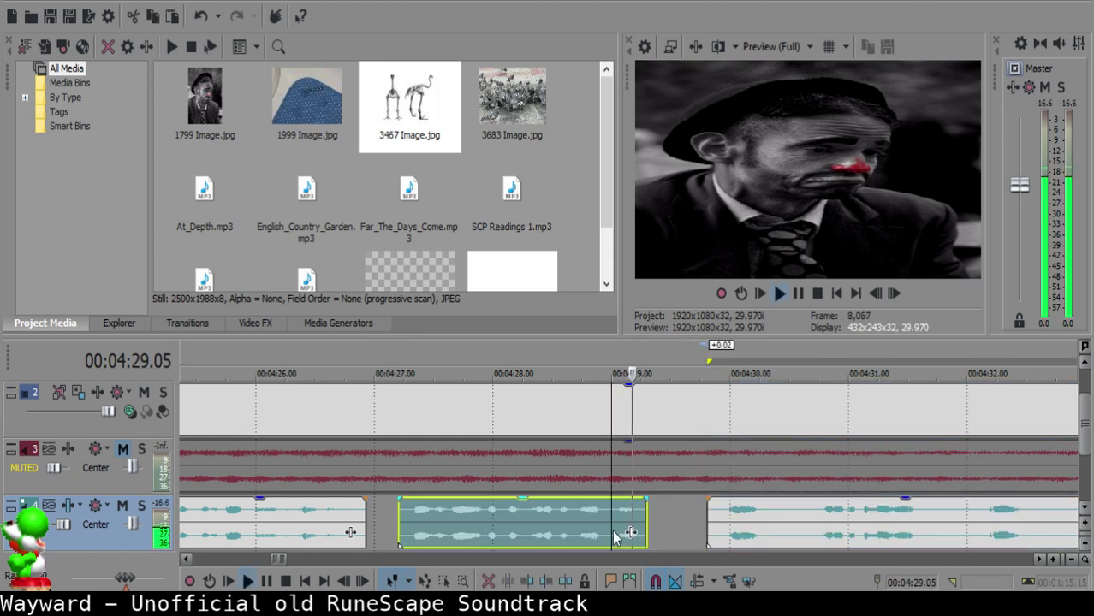
# - Find the end of the short word after 4:30.00 and cut out the pause between about 4:30.12 and 4:30.20
pyautogui.click(767, 517)
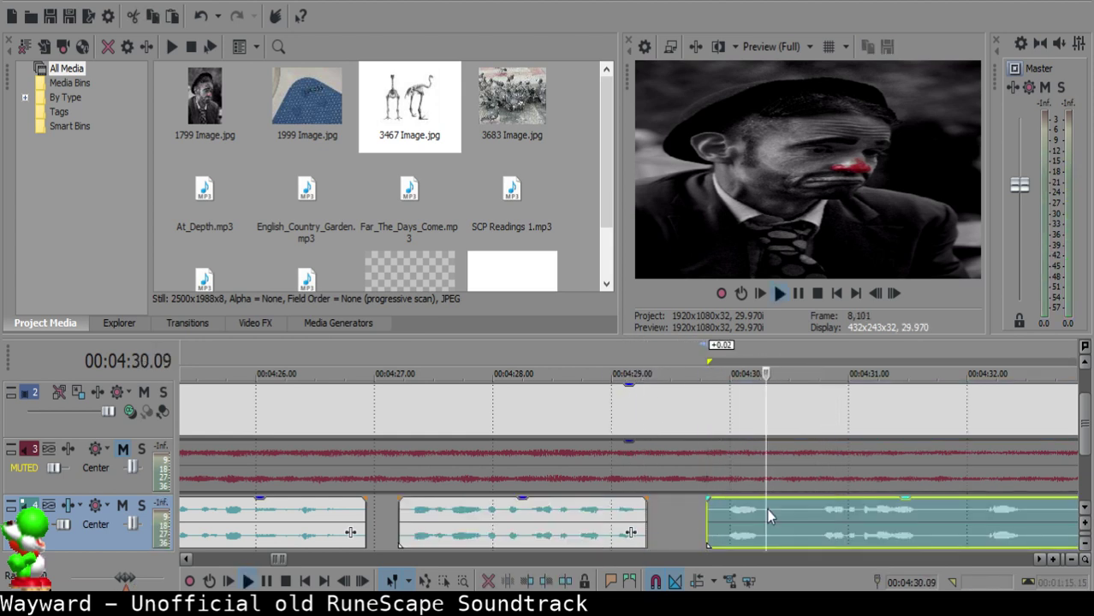
pyautogui.click(770, 508)
pyautogui.click(773, 508)
pyautogui.click(777, 508)
pyautogui.press('space')
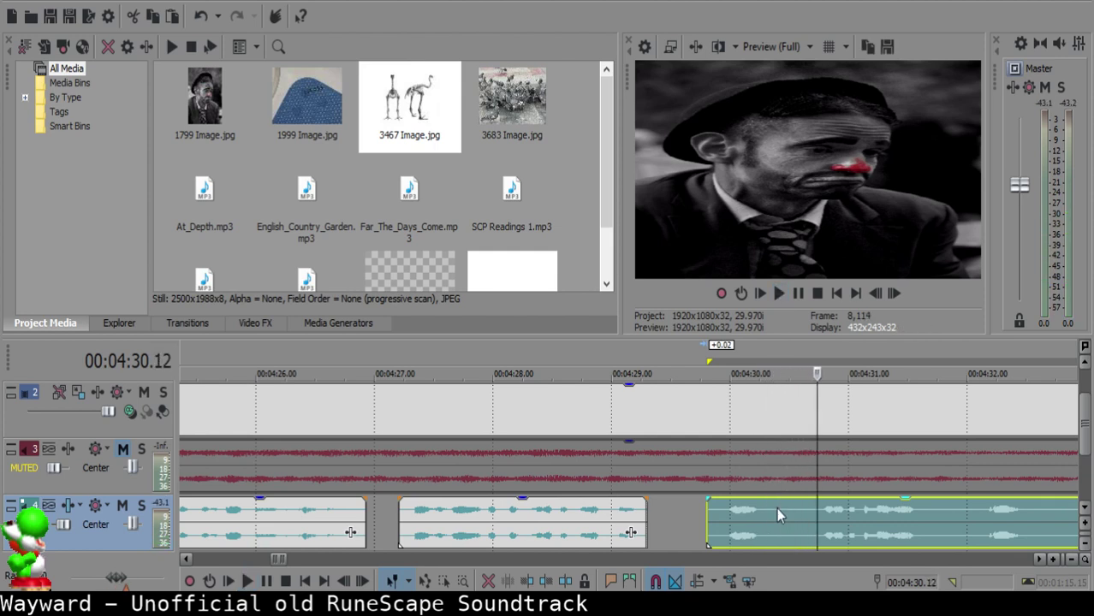
pyautogui.press('s')
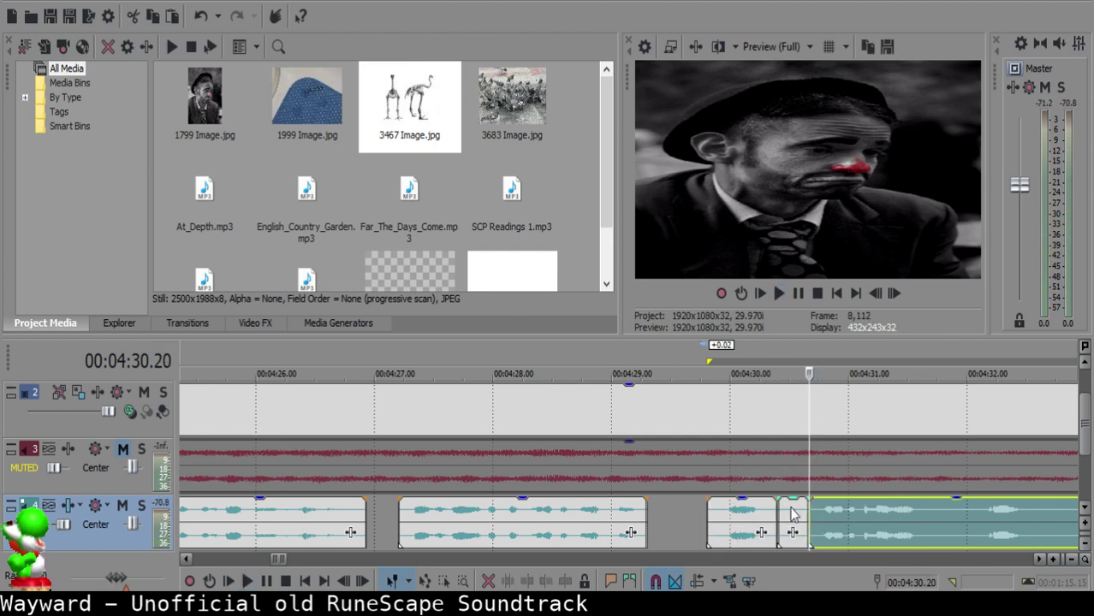
pyautogui.click(790, 508)
pyautogui.press('Delete')
# - Move the following narration clip back to start at about 4:30.15 and play across the join
pyautogui.moveTo(845, 512); pyautogui.dragTo(826, 513)
pyautogui.click(730, 512)
pyautogui.press('space')
pyautogui.scroll(-1, 728, 513)
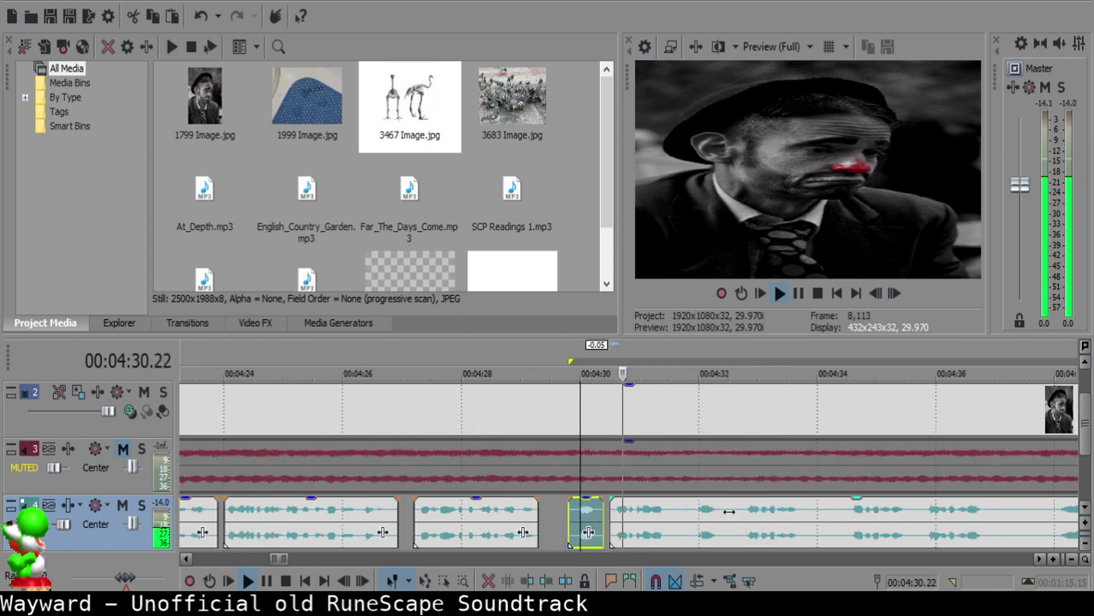
# - Cut out the silence between about 4:31.17 and 4:31.26, and move the next narration clip back to about 4:31.23
pyautogui.scroll(3, 728, 512)
pyautogui.click(719, 519)
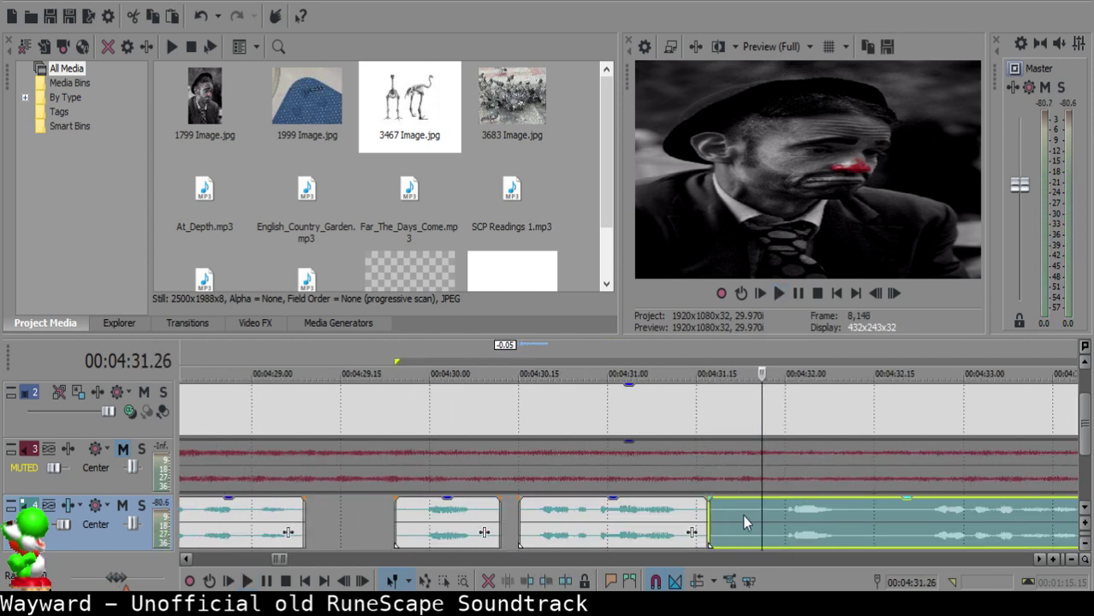
pyautogui.moveTo(743, 522); pyautogui.dragTo(776, 516)
pyautogui.click(636, 523)
pyautogui.press('space')
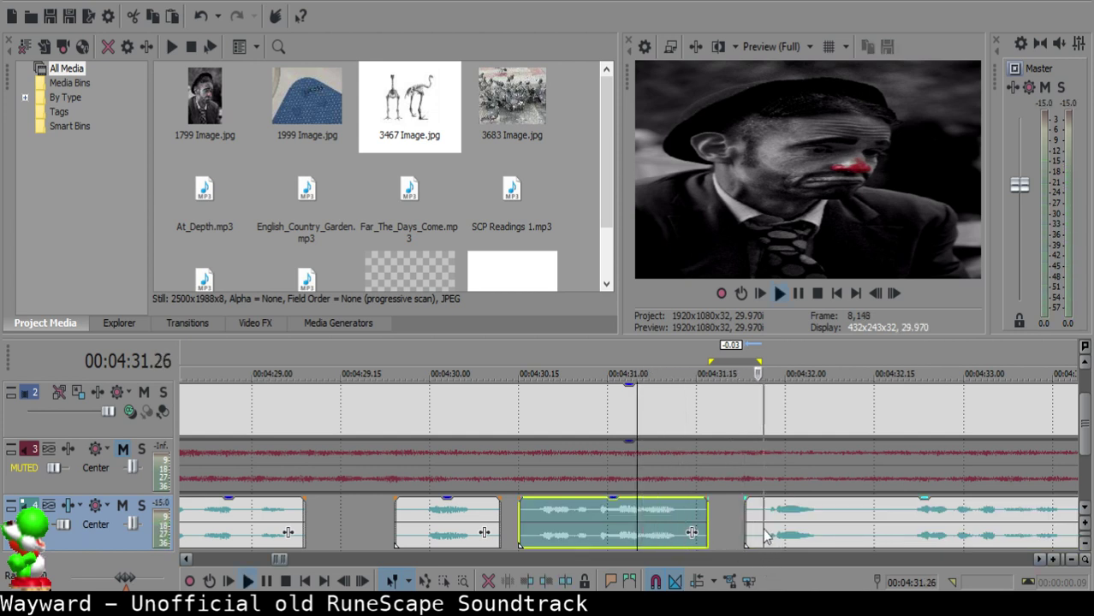
# - Split the narration at about 4:32.09 and 4:32.13, and delete the short piece between the cuts
pyautogui.press('Return')
pyautogui.click(840, 516)
pyautogui.press('s')
pyautogui.click(863, 515)
pyautogui.press('s')
pyautogui.click(850, 513)
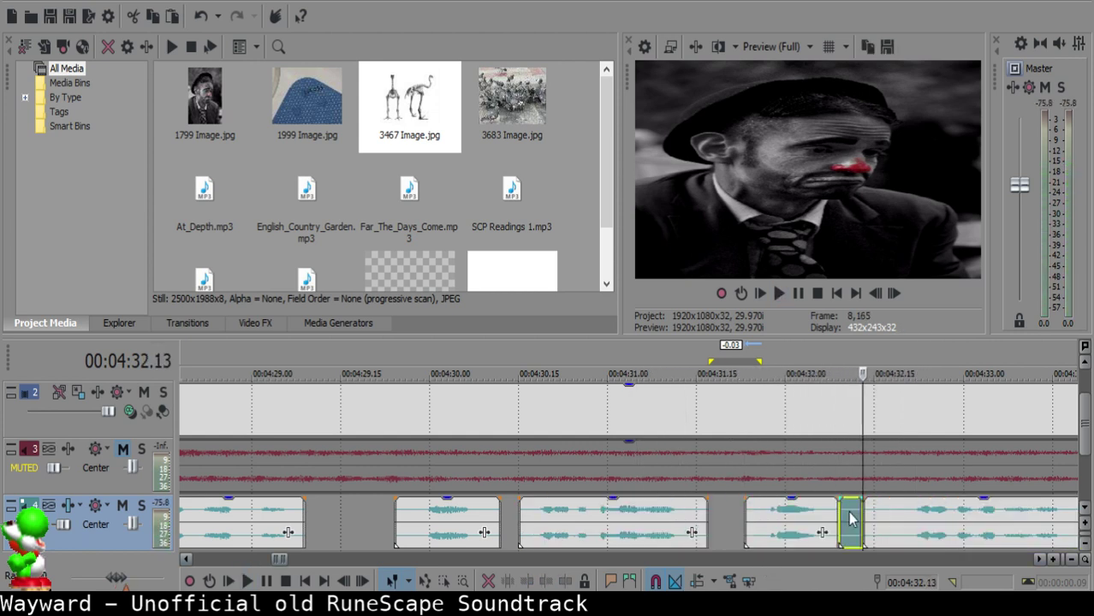
pyautogui.press('Delete')
# - Close the gap by moving the following narration clip back to about 4:32.09, and play across the join
pyautogui.moveTo(897, 520); pyautogui.dragTo(875, 529)
pyautogui.click(779, 524)
pyautogui.press('space')
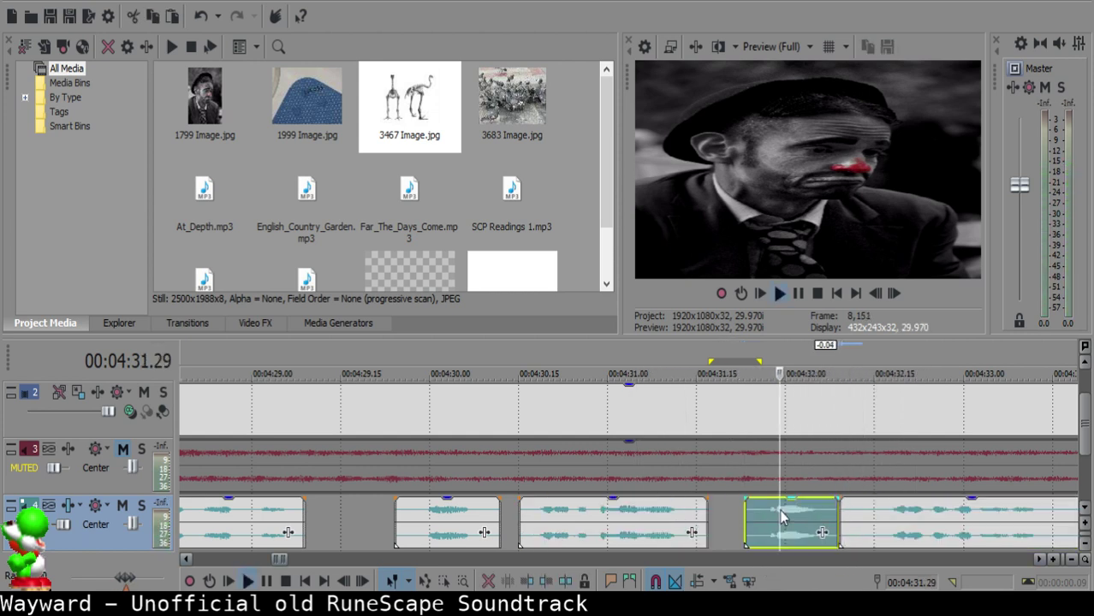
pyautogui.click(865, 523)
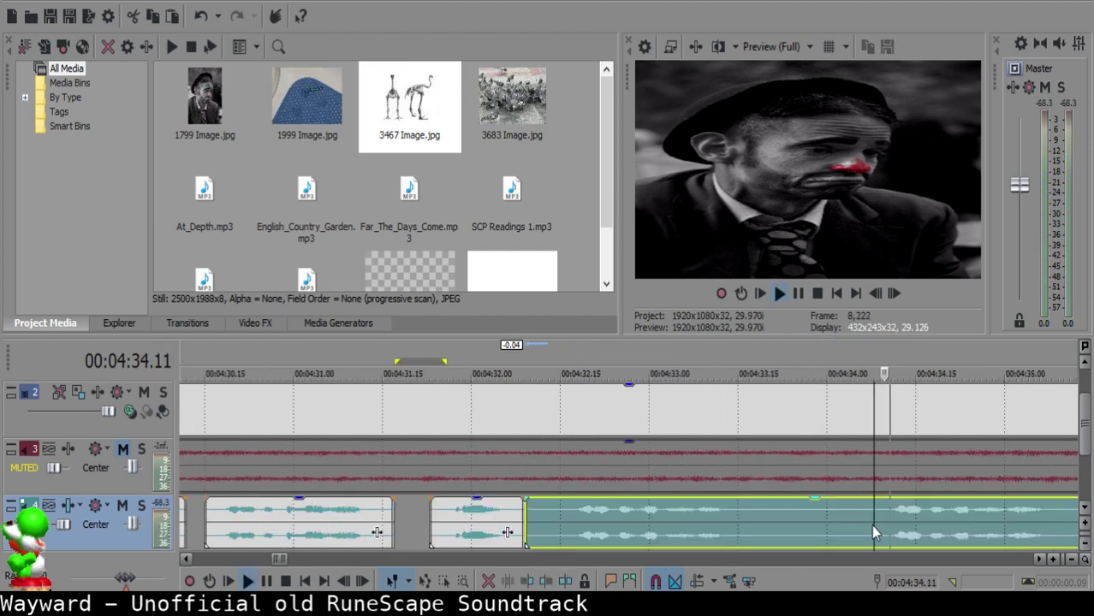
# - Split the narration at about 4:35.17 and delete the unwanted take between 4:32.09 and the cut
pyautogui.click(751, 512)
pyautogui.press('s')
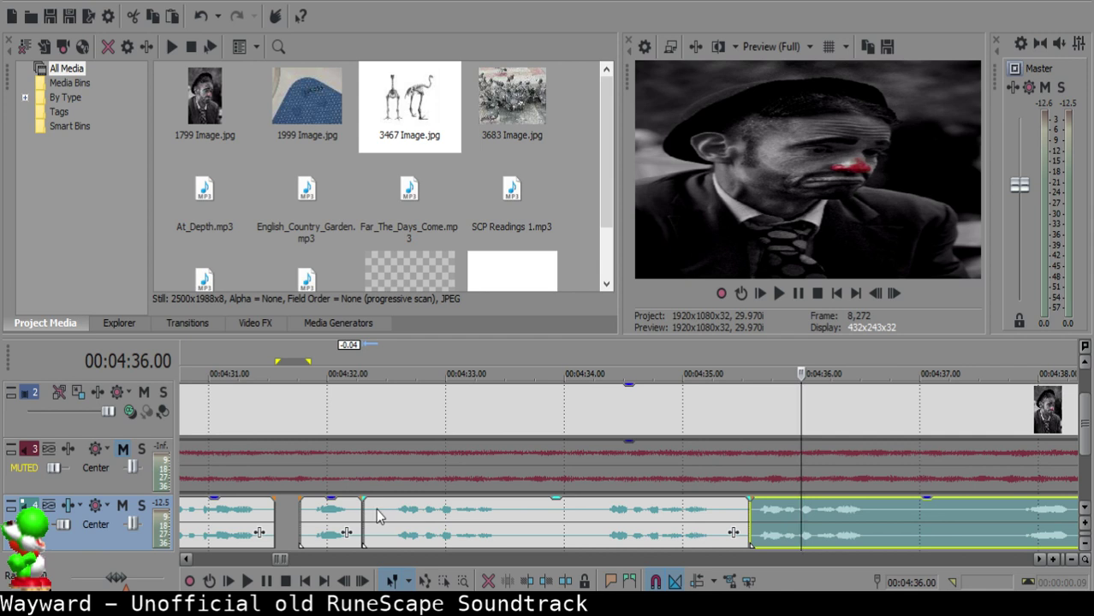
pyautogui.click(371, 513)
pyautogui.press('Delete')
# - Move the remaining narration clip back to start at about 4:32.11 and play across the join
pyautogui.moveTo(819, 523); pyautogui.dragTo(439, 517)
pyautogui.click(332, 517)
pyautogui.press('space')
pyautogui.scroll(2, 505, 522)
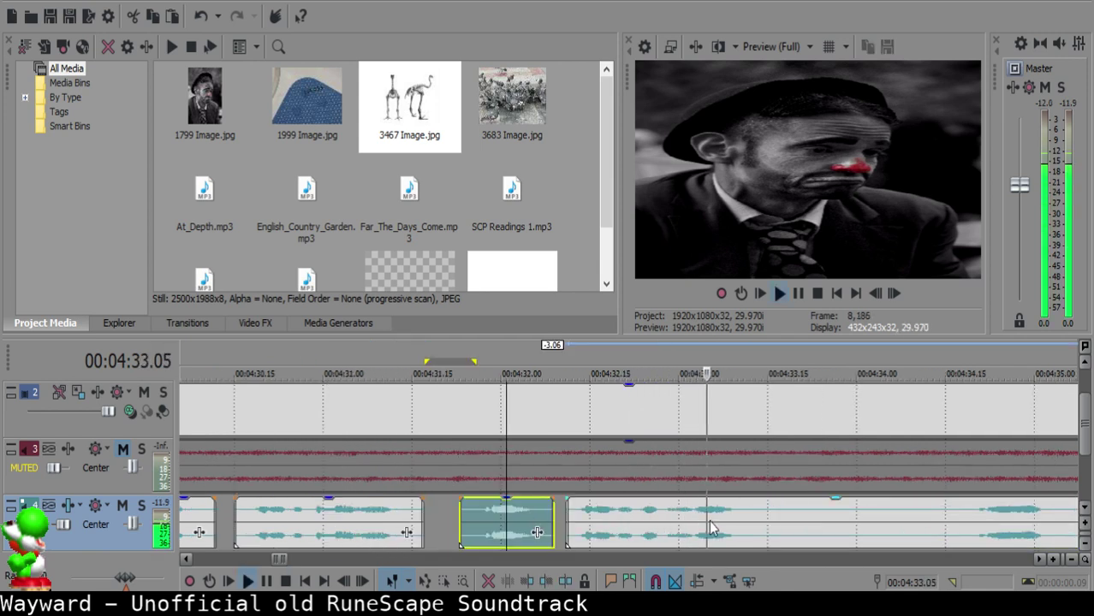
# - Split the narration at about 4:33.13 and play the pause that follows from about 4:34
pyautogui.click(754, 518)
pyautogui.press('s')
pyautogui.click(906, 526)
pyautogui.press('space')
pyautogui.scroll(-2, 905, 527)
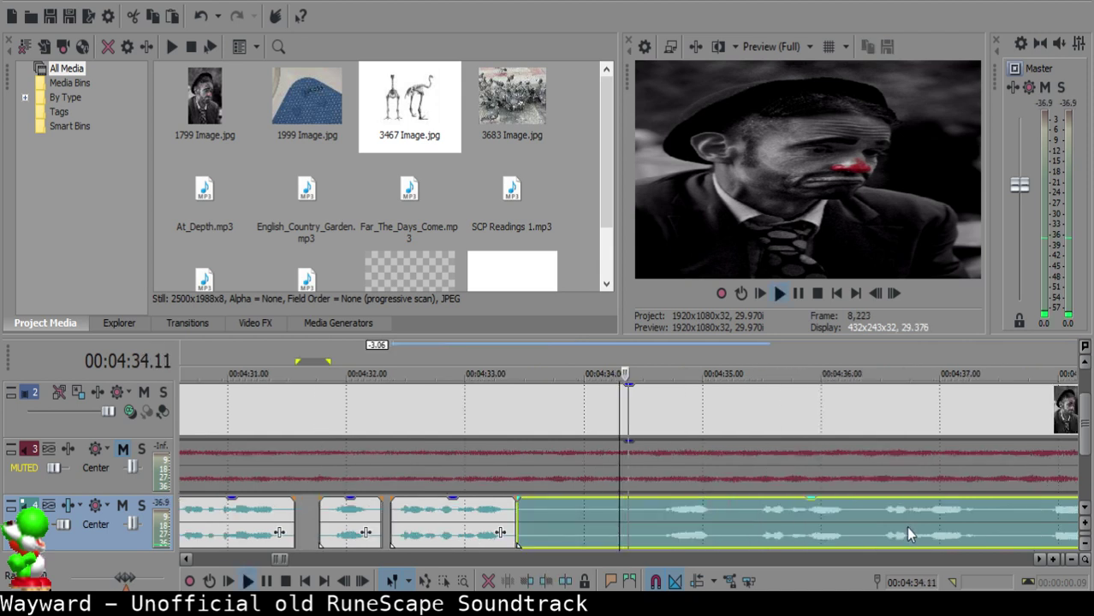
pyautogui.press('space')
# - Locate the next phrase by ear, split the narration at 4:34.20 and delete the silent piece before the cut
pyautogui.click(634, 514)
pyautogui.press('space')
pyautogui.press('space')
pyautogui.click(645, 514)
pyautogui.press('s')
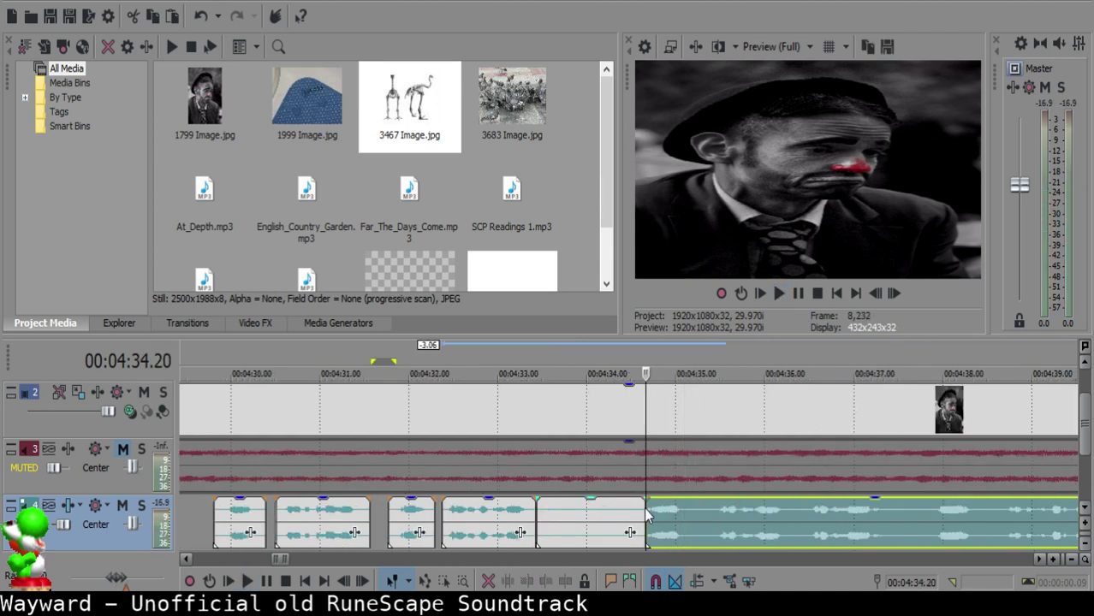
pyautogui.press('space')
pyautogui.press('space')
pyautogui.click(632, 515)
pyautogui.press('Delete')
# - Give the narration clip after the gap a short fade-in and move it back to start at 4:33.21
pyautogui.moveTo(647, 496); pyautogui.dragTo(652, 493)
pyautogui.press('space')
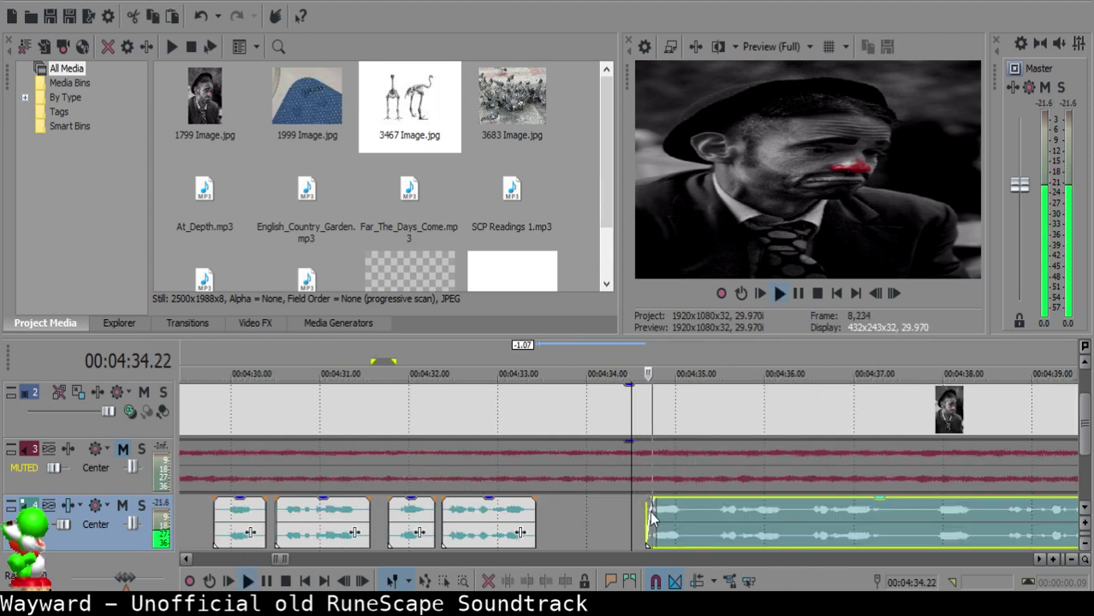
pyautogui.click(565, 511)
pyautogui.click(559, 508)
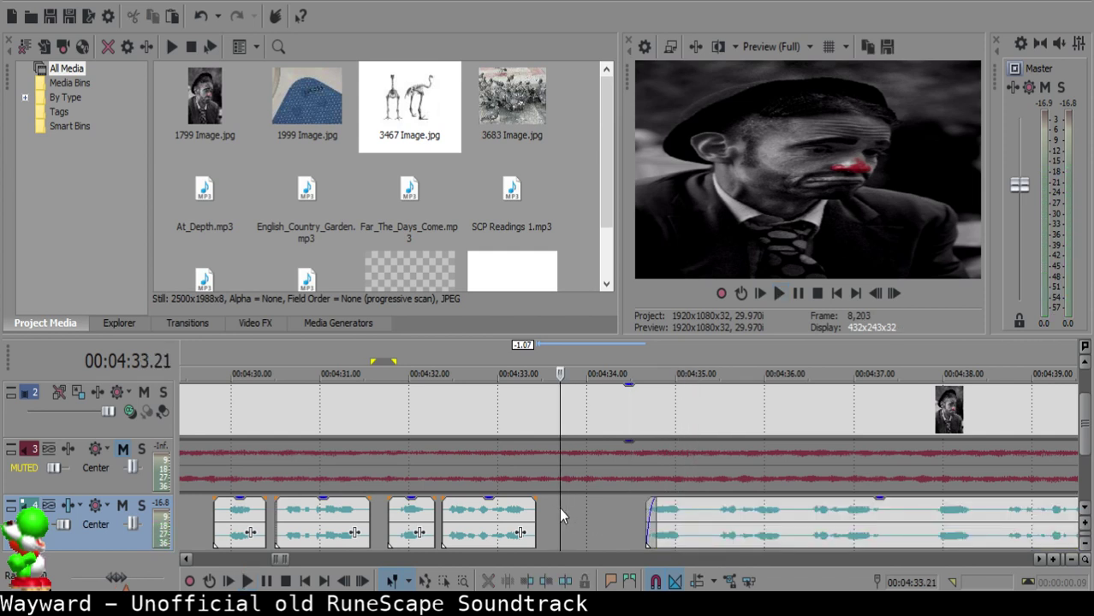
pyautogui.moveTo(679, 516); pyautogui.dragTo(576, 524)
pyautogui.click(512, 530)
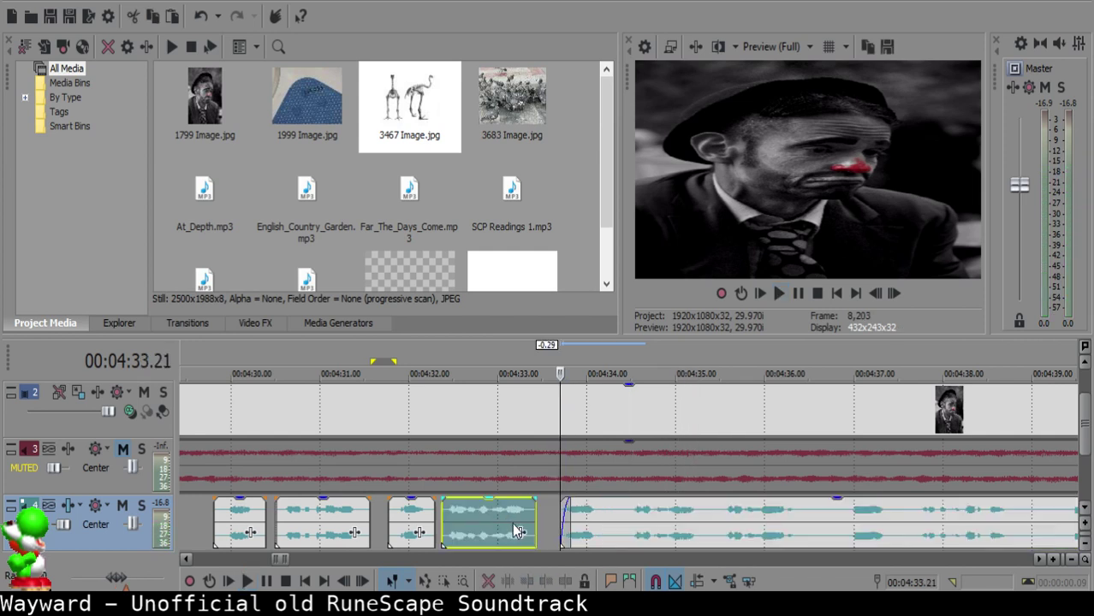
# - Move the faded-in narration clip two frames forward to start at about 4:33.23 and play across the join
pyautogui.press('space')
pyautogui.scroll(3, 532, 528)
pyautogui.press('space')
pyautogui.click(604, 512)
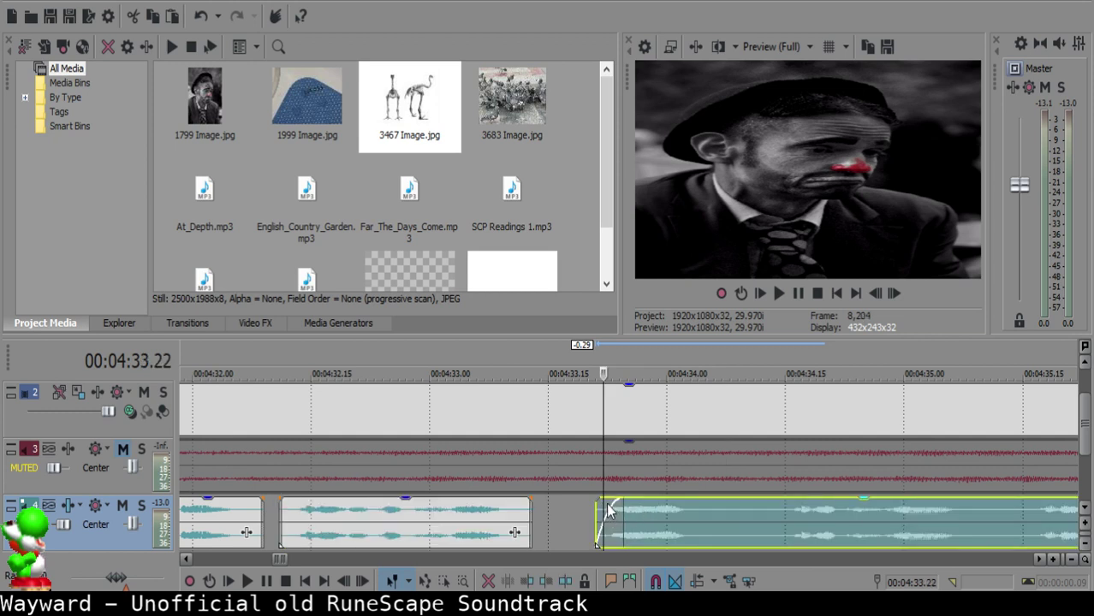
pyautogui.moveTo(643, 520); pyautogui.dragTo(659, 517)
pyautogui.click(445, 518)
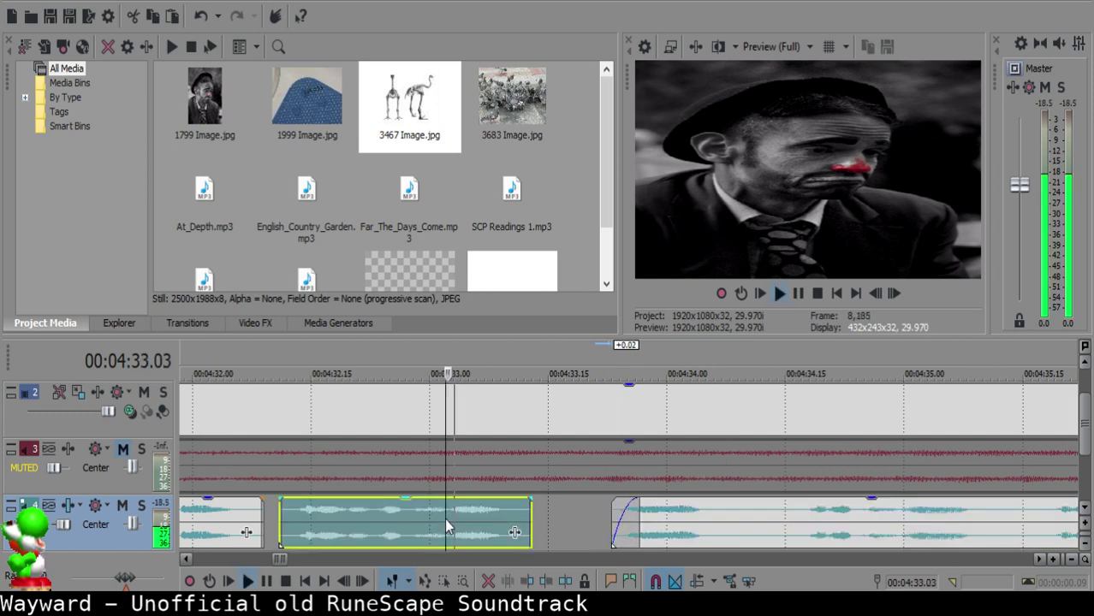
pyautogui.press('space')
# - Find the unwanted stretch of narration by ear and split the clip at about 4:34.08 and 4:35.17
pyautogui.click(729, 517)
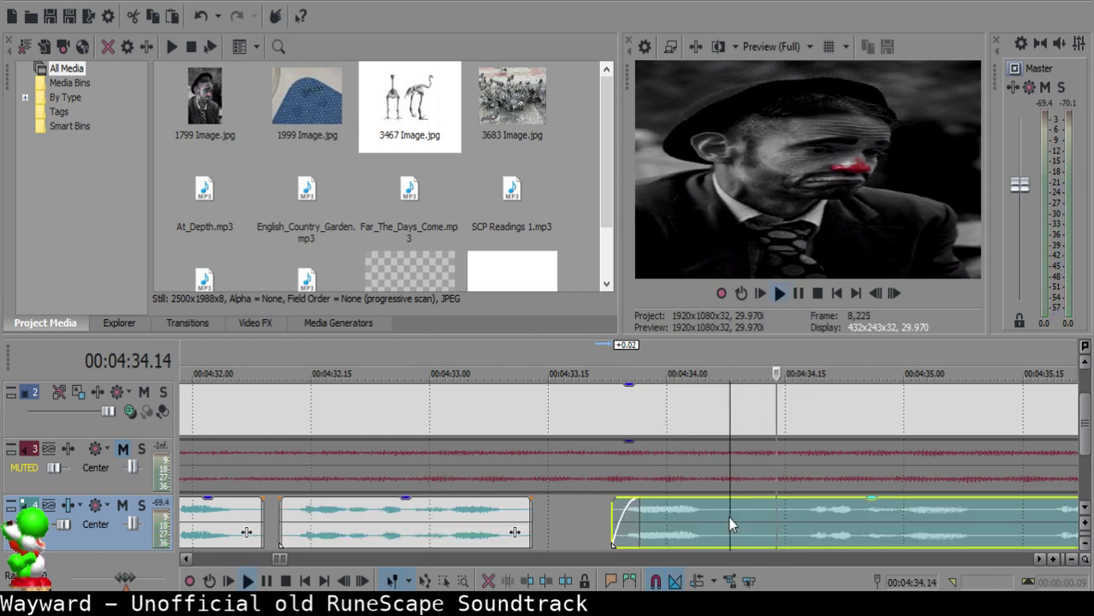
pyautogui.press('s')
pyautogui.scroll(-2, 746, 528)
pyautogui.hscroll(2, 711, 522)
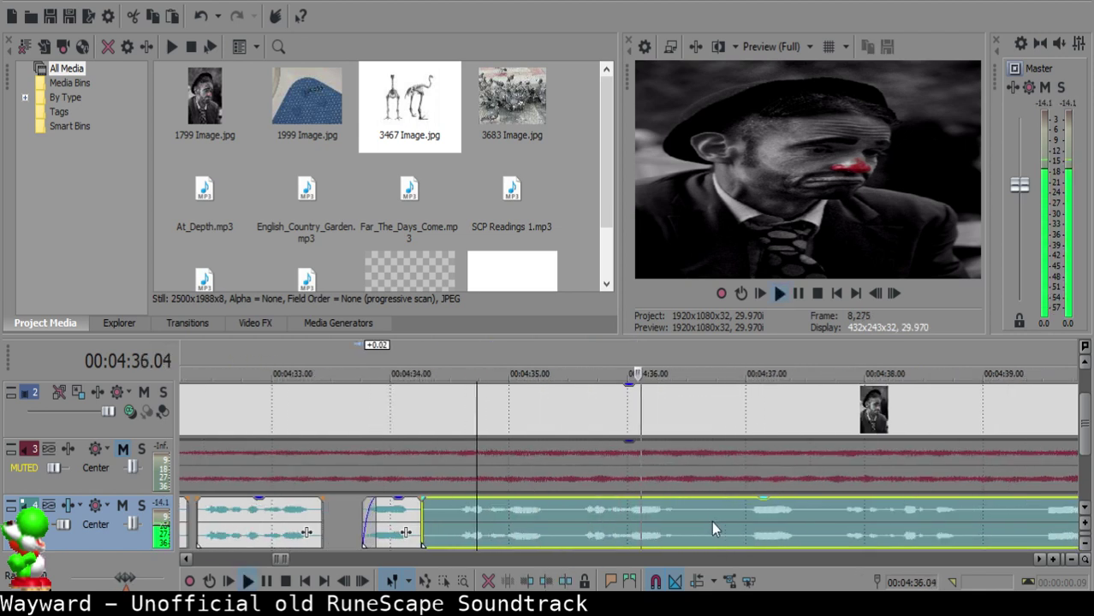
pyautogui.press('Return')
pyautogui.click(575, 506)
pyautogui.press('space')
pyautogui.press('space')
pyautogui.press('s')
# - Delete the piece between the two cuts and move the remaining narration back to start at 4:34.12
pyautogui.click(445, 510)
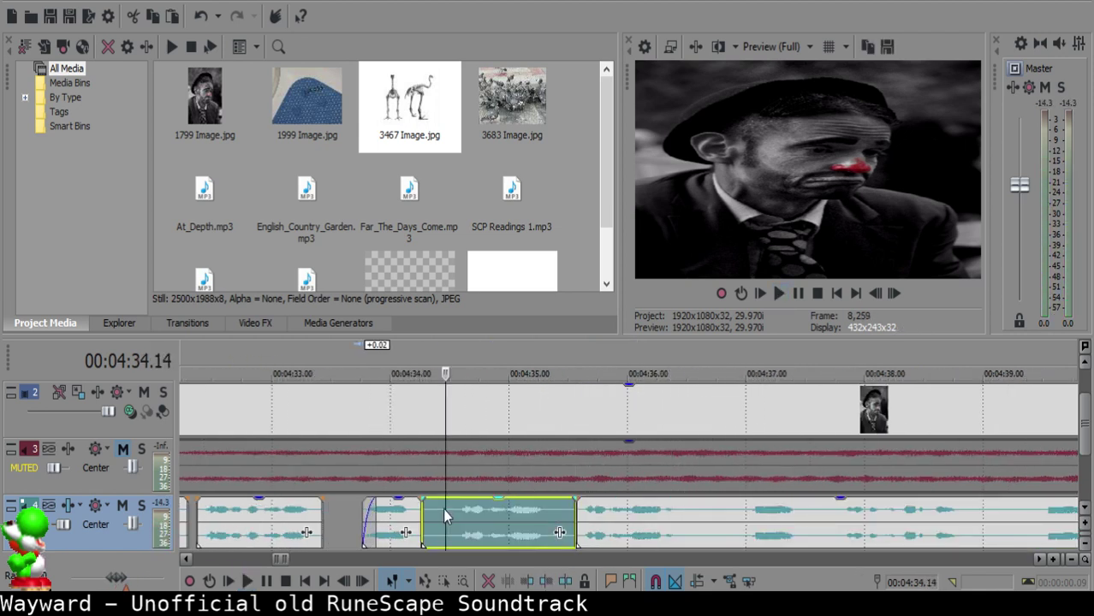
pyautogui.click(437, 507)
pyautogui.press('Delete')
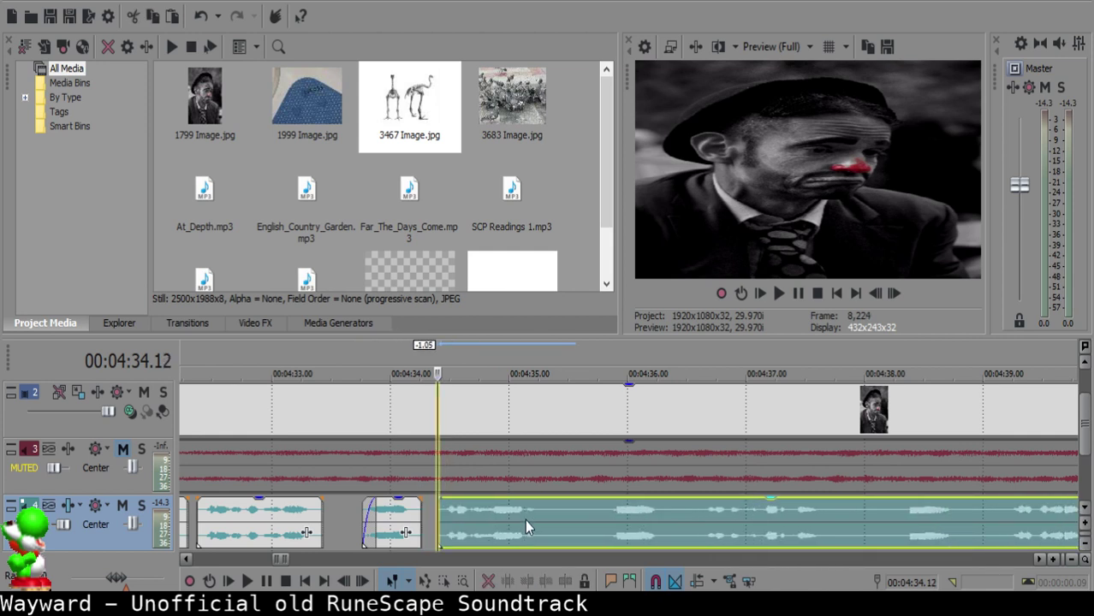
pyautogui.click(395, 527)
pyautogui.press('space')
pyautogui.scroll(3, 591, 508)
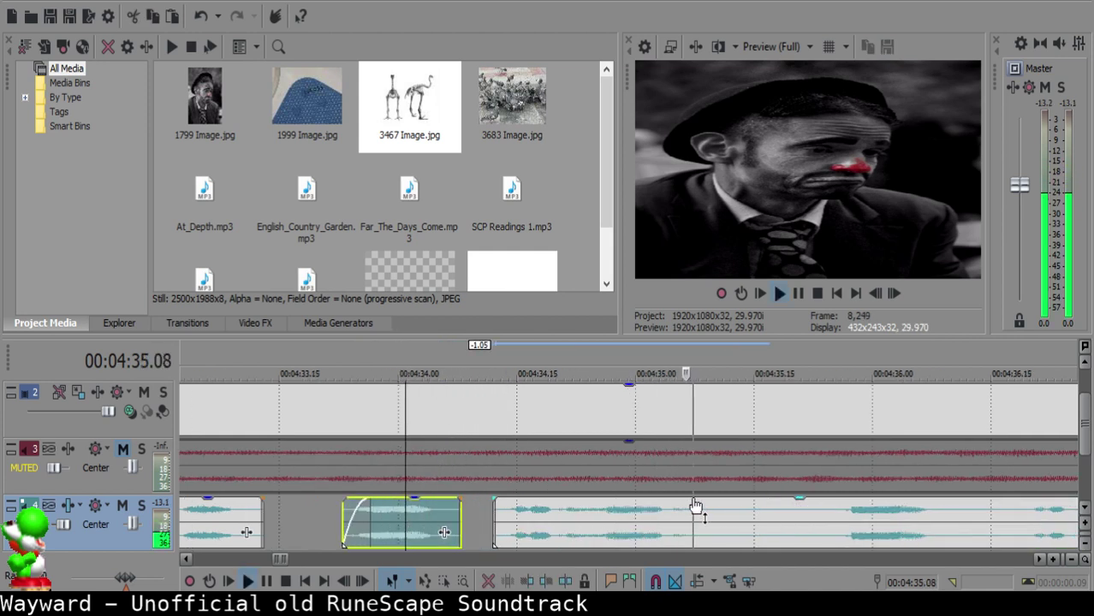
# - Locate the end of the phrase by ear and cut the pause between about 4:35.11 and 4:35.20 out of the narration
pyautogui.click(729, 512)
pyautogui.press('space')
pyautogui.click(723, 511)
pyautogui.press('space')
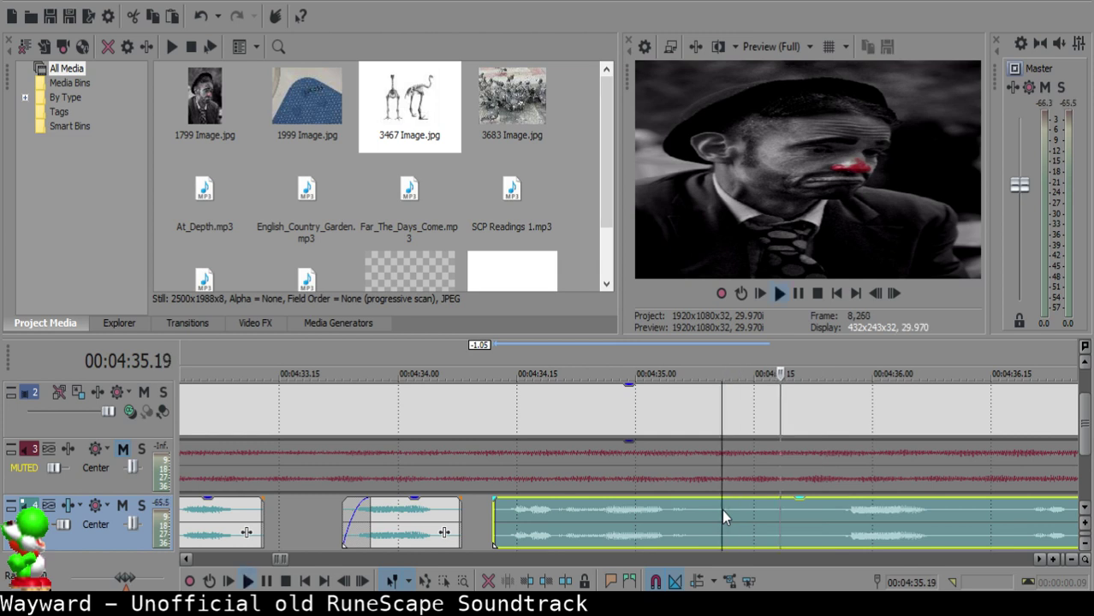
pyautogui.press('space')
pyautogui.click(723, 511)
pyautogui.press('s')
pyautogui.press('space')
pyautogui.press('space')
pyautogui.press('s')
pyautogui.click(754, 517)
pyautogui.press('Delete')
# - Give the narration clip ending at about 4:35.11 a fade-out of about four frames and play it back
pyautogui.click(675, 521)
pyautogui.press('space')
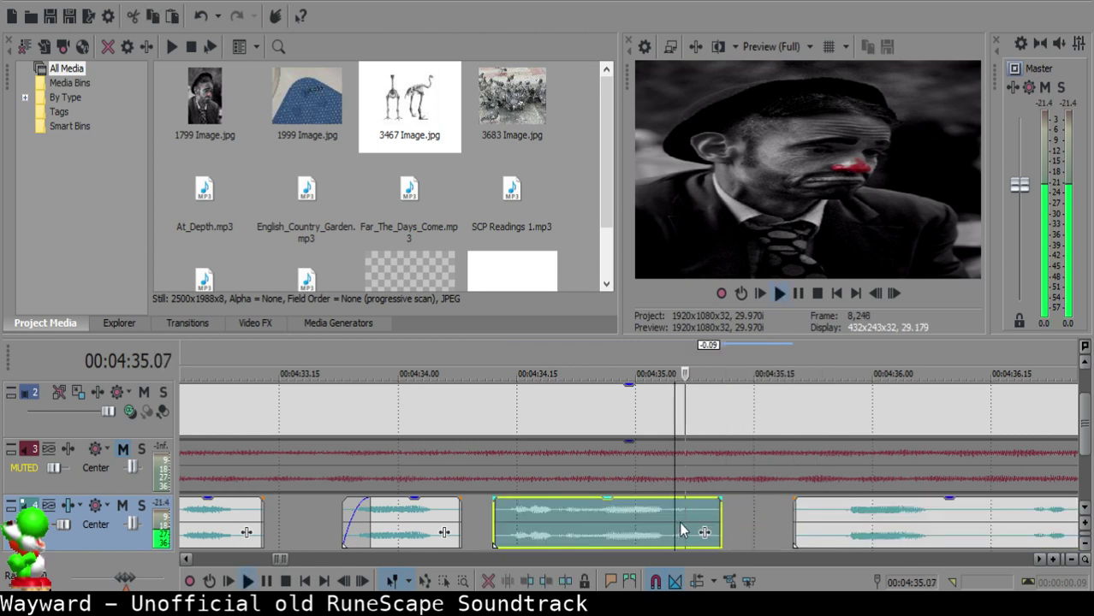
pyautogui.press('space')
pyautogui.moveTo(722, 498); pyautogui.dragTo(692, 498)
pyautogui.click(591, 512)
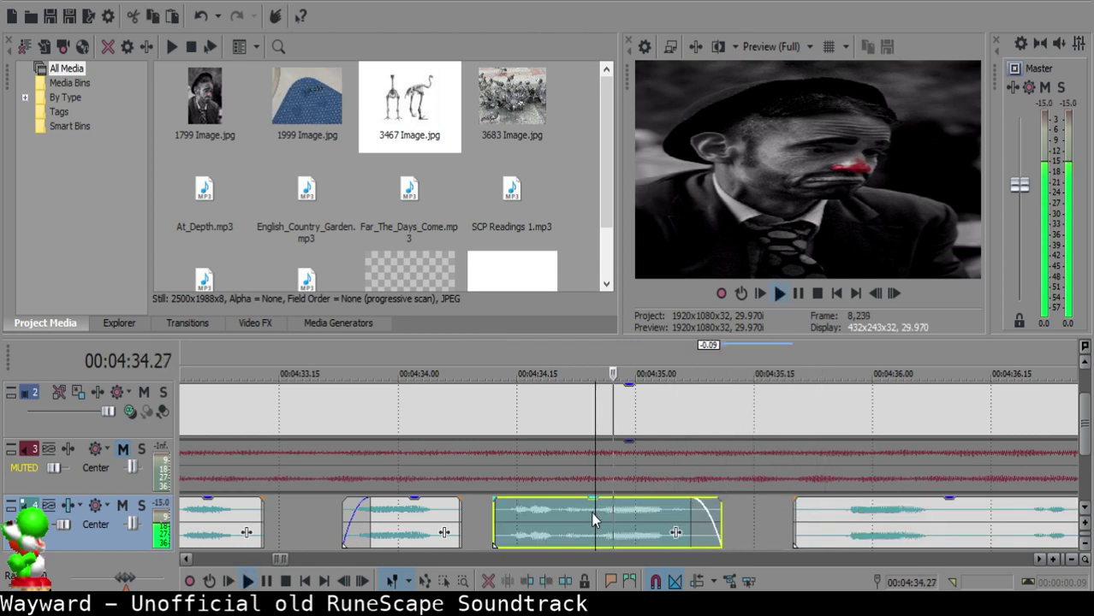
pyautogui.press('space')
# - Move the following narration clip one frame back to start at about 4:35.19 and play it
pyautogui.click(786, 518)
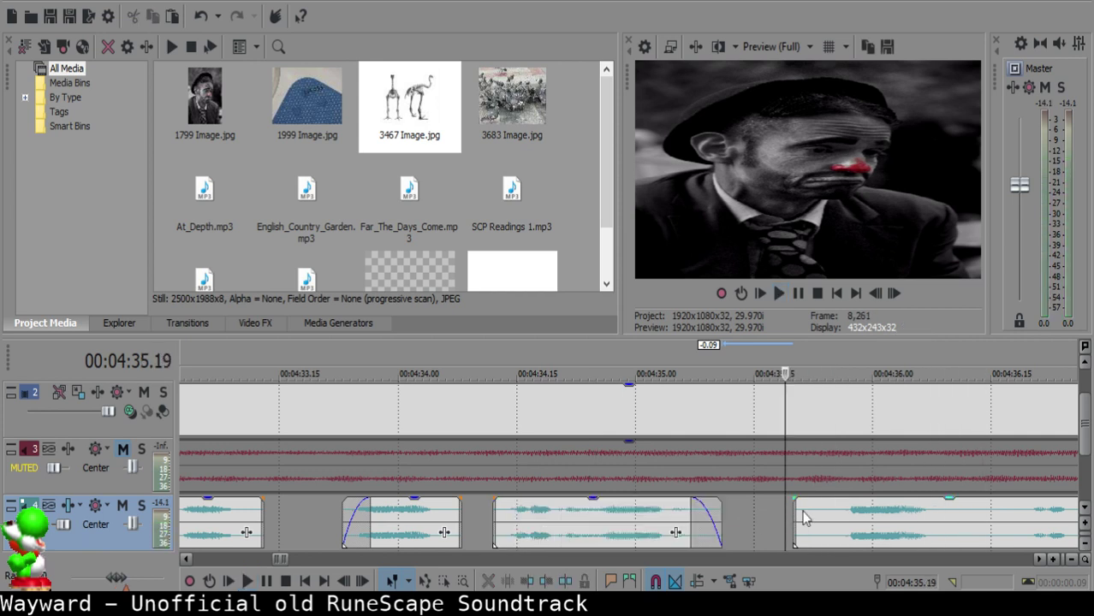
pyautogui.click(816, 514)
pyautogui.moveTo(823, 509); pyautogui.dragTo(814, 510)
pyautogui.press('space')
pyautogui.scroll(2, 796, 508)
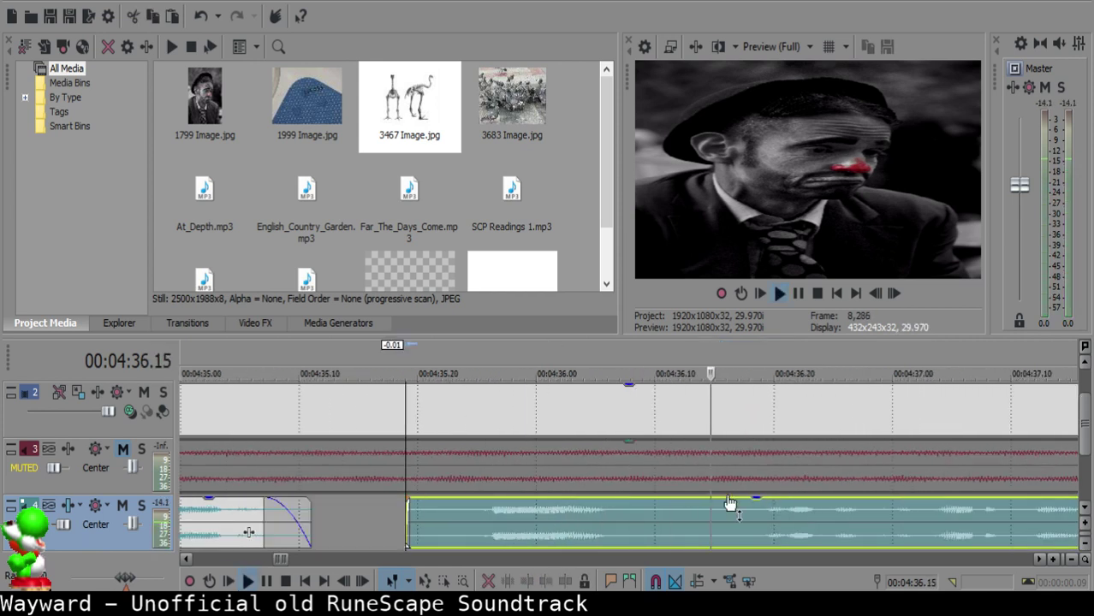
pyautogui.press('space')
# - Cut the short pause between about 4:36.11 and 4:36.15 out of the narration
pyautogui.click(665, 519)
pyautogui.press('s')
pyautogui.scroll(-6, 685, 521)
pyautogui.press('space')
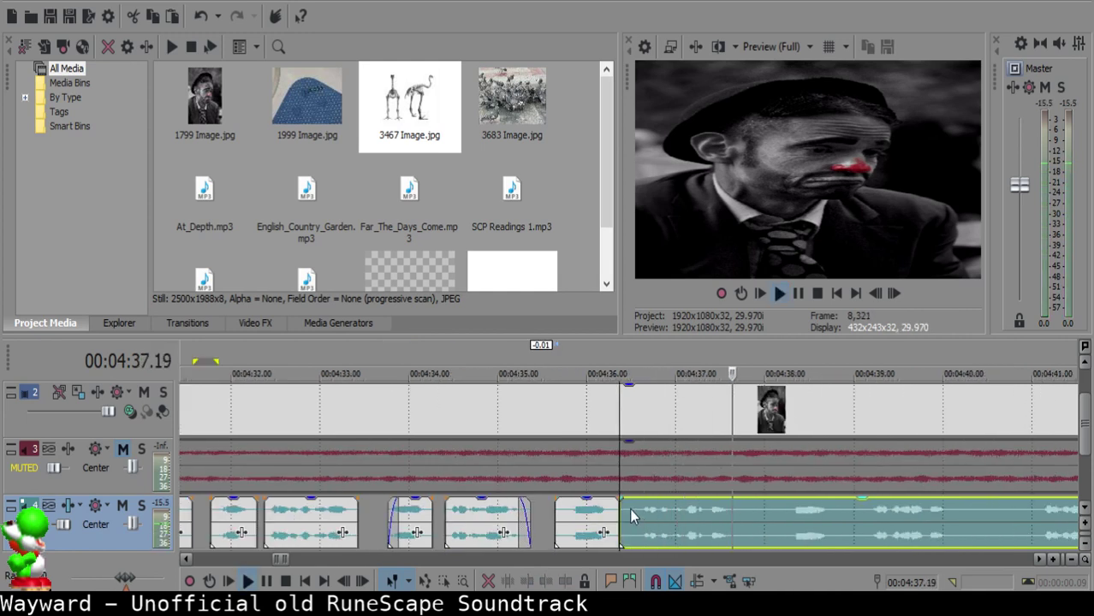
pyautogui.press('space')
pyautogui.click(631, 509)
pyautogui.press('s')
pyautogui.click(628, 507)
pyautogui.scroll(4, 634, 511)
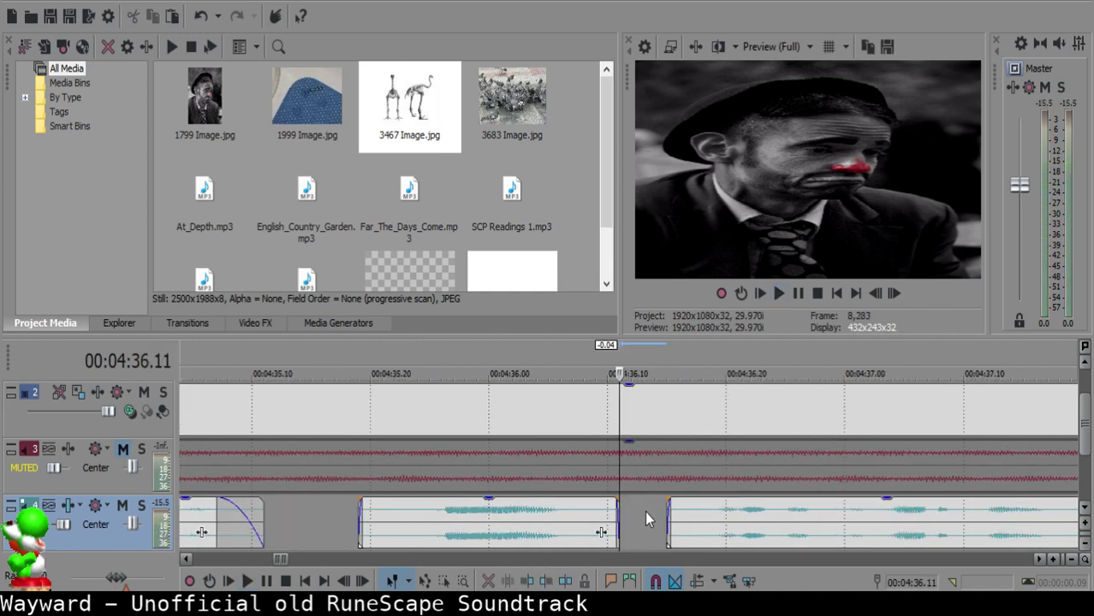
# - Move the narration clip after the gap back to start at about 4:36.13 and play across the join
pyautogui.click(646, 511)
pyautogui.click(503, 539)
pyautogui.press('space')
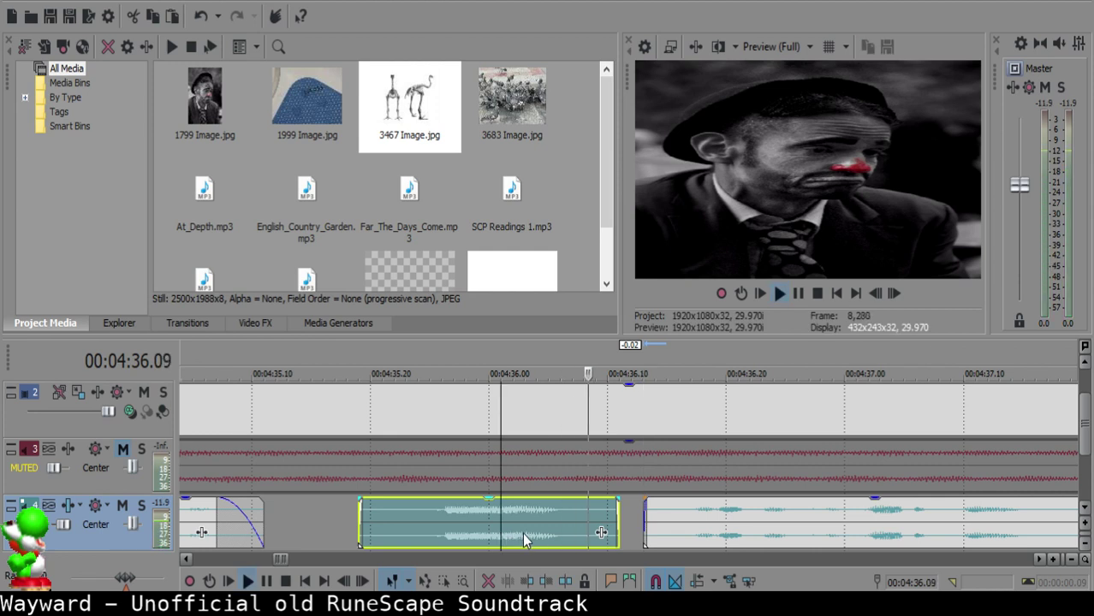
pyautogui.scroll(-3, 661, 528)
pyautogui.scroll(2, 660, 525)
# - Cut the pause between 4:37.18 and 4:38.07 out of the narration
pyautogui.click(659, 518)
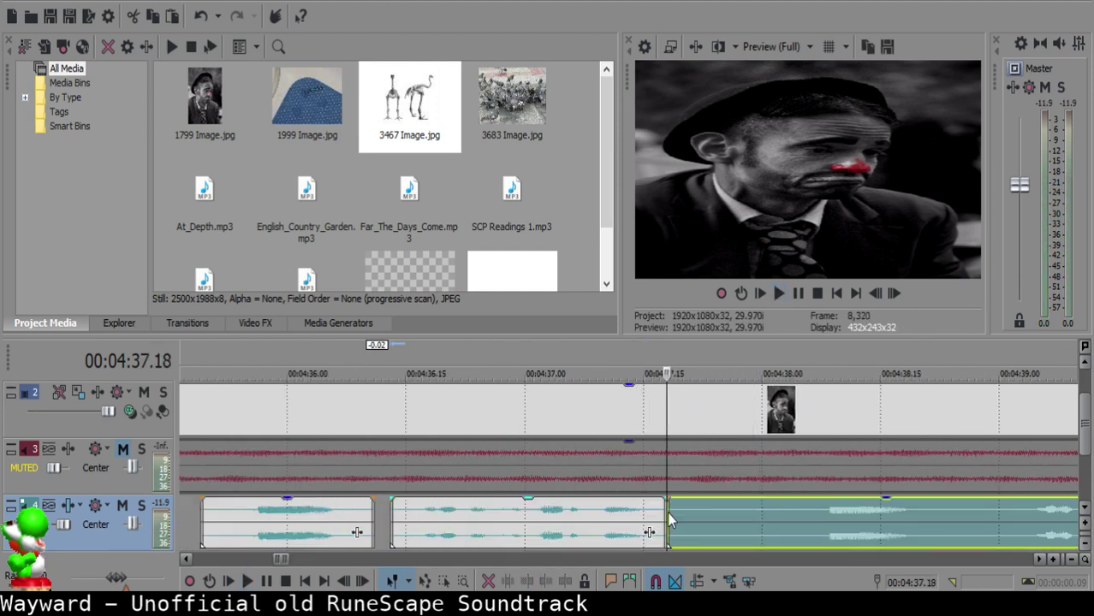
pyautogui.scroll(-3, 821, 522)
pyautogui.click(587, 512)
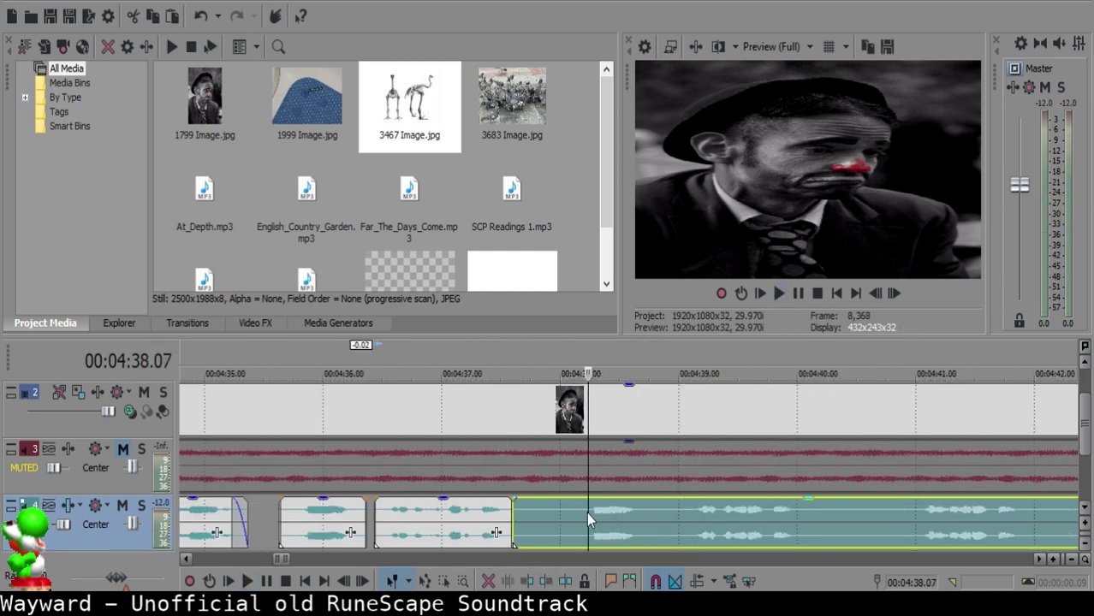
pyautogui.press('space')
pyautogui.press('s')
pyautogui.click(558, 513)
pyautogui.press('Delete')
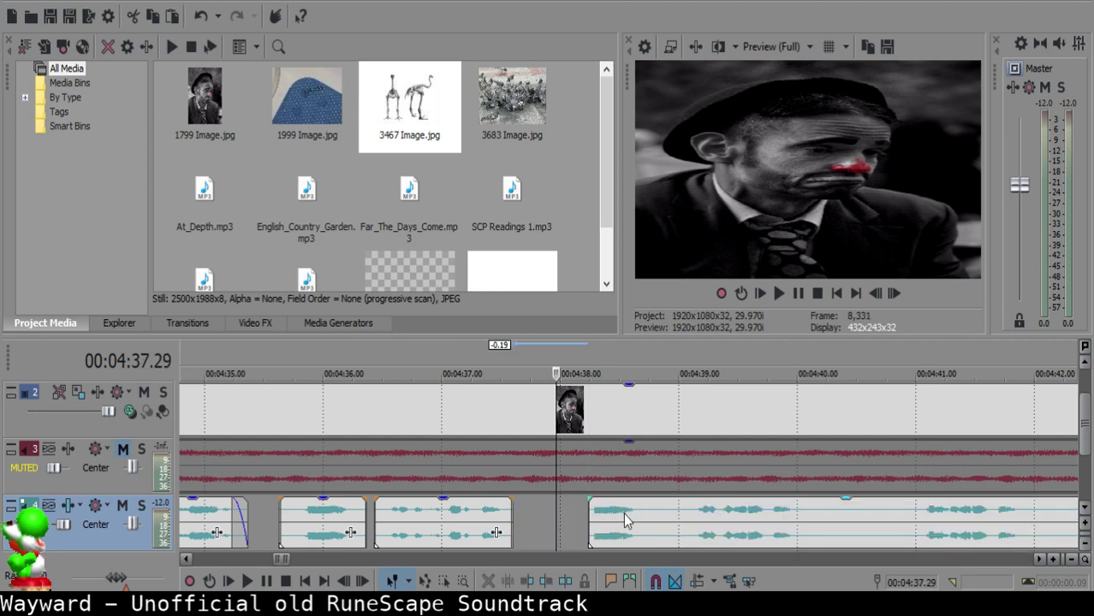
# - Move the remaining narration clip back to start at 4:37.29 and play across the join
pyautogui.moveTo(623, 518); pyautogui.dragTo(592, 514)
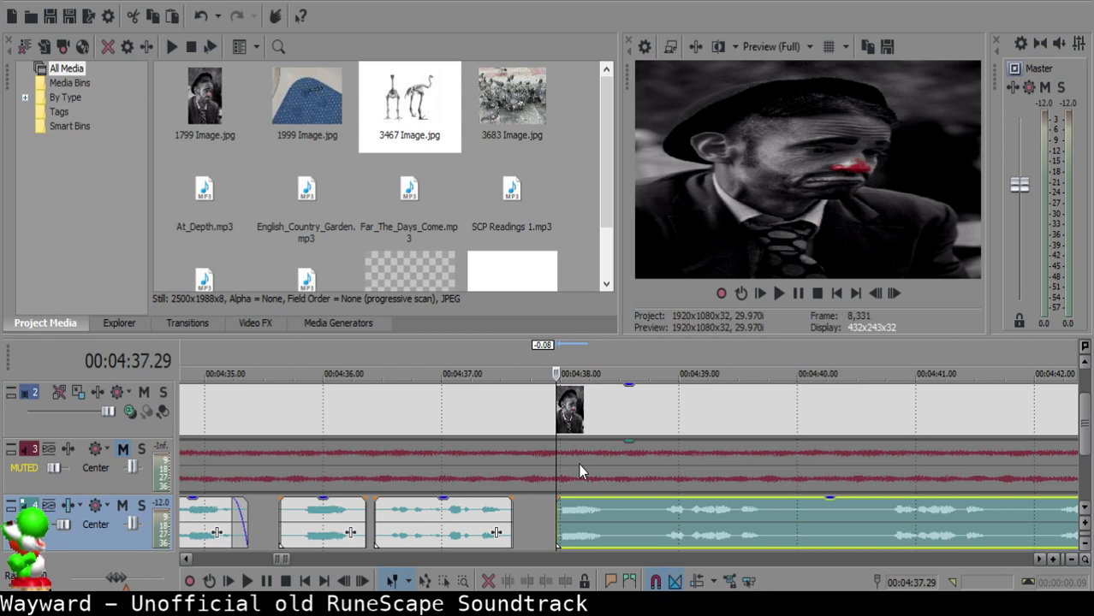
pyautogui.click(485, 524)
pyautogui.press('space')
pyautogui.scroll(3, 614, 480)
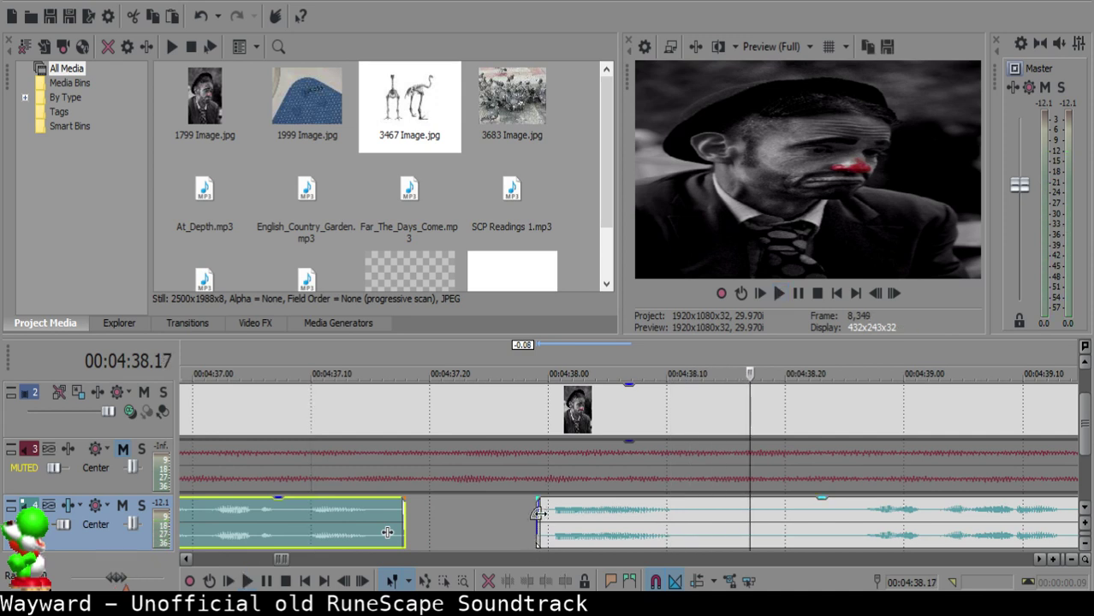
# - Nudge the narration clip forward frame by frame to start at about 4:38.01, playing the join after each move
pyautogui.moveTo(550, 513); pyautogui.dragTo(565, 514)
pyautogui.press('space')
pyautogui.click(200, 520)
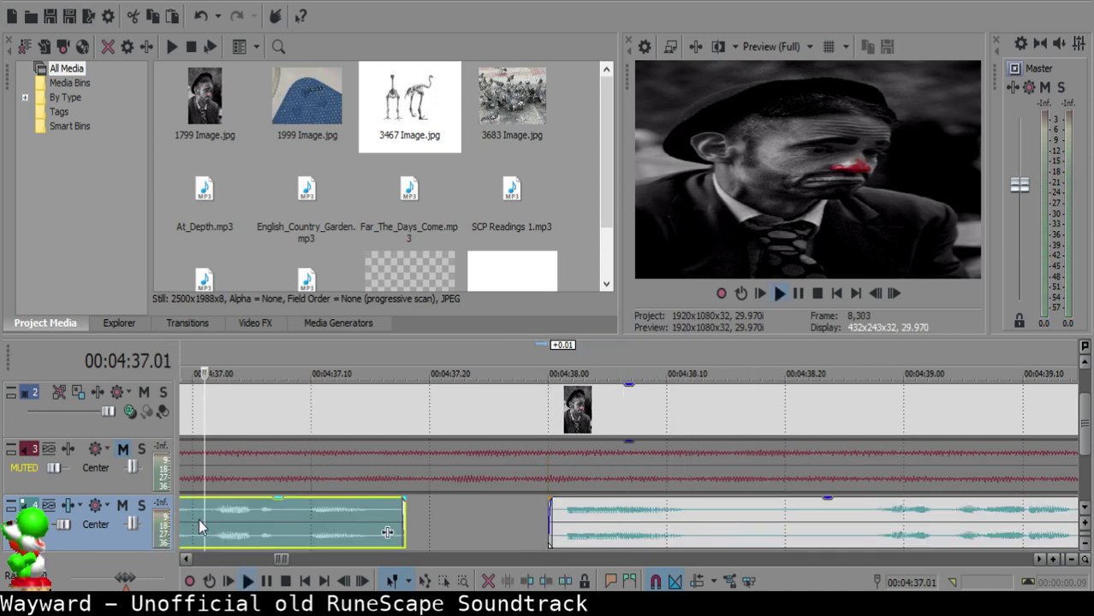
pyautogui.click(619, 512)
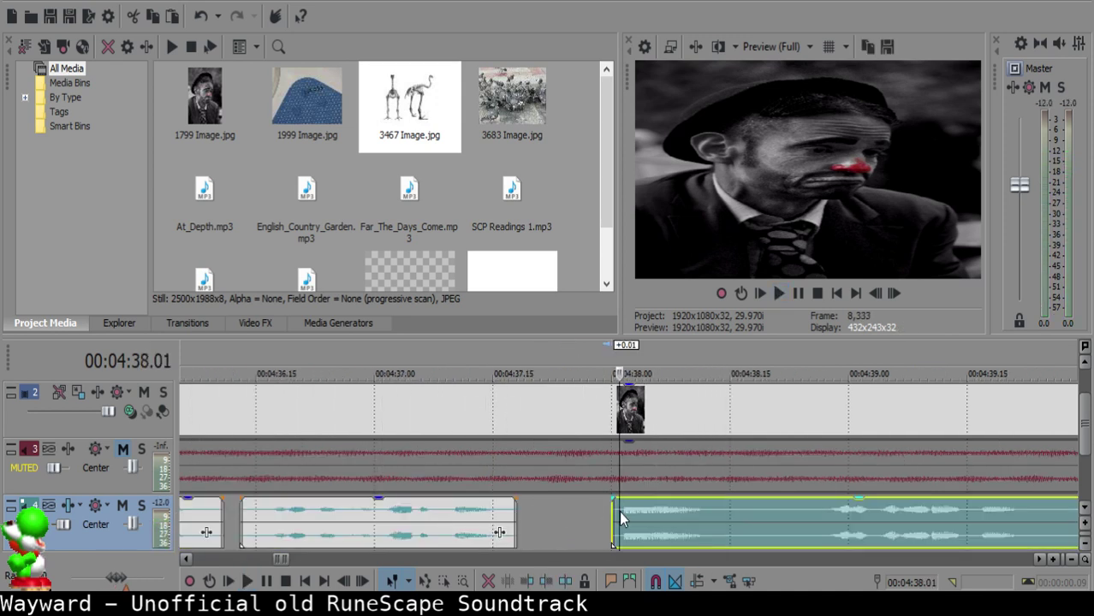
pyautogui.click(368, 528)
pyautogui.press('space')
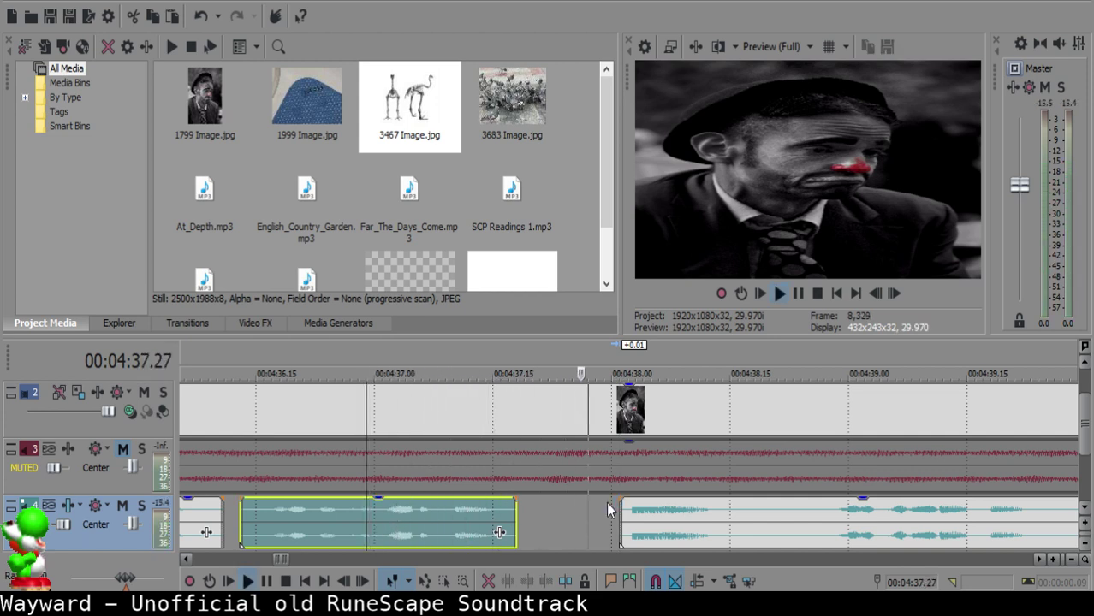
# - Cut the unwanted stretch between about 4:38.18 and 4:40.23 out of the narration
pyautogui.click(689, 515)
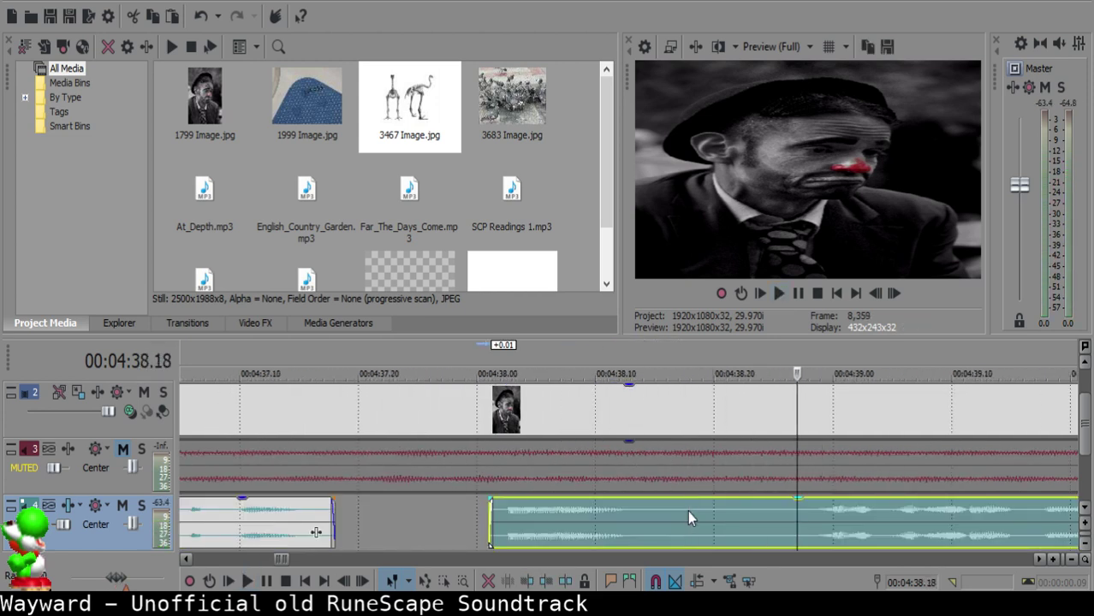
pyautogui.press('space')
pyautogui.scroll(-3, 694, 510)
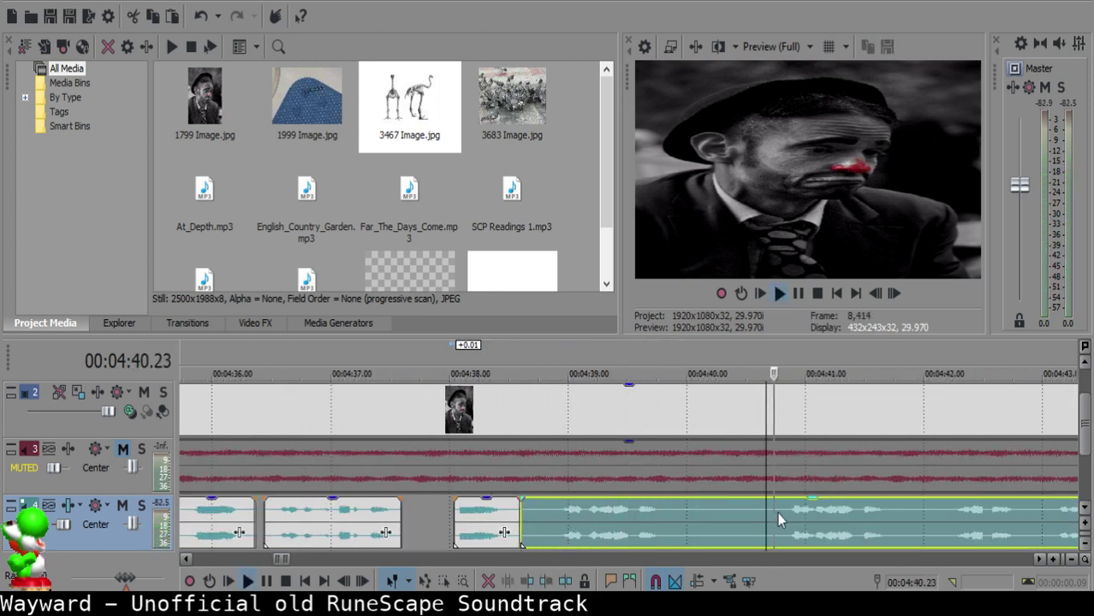
pyautogui.click(552, 510)
pyautogui.press('s')
pyautogui.click(316, 511)
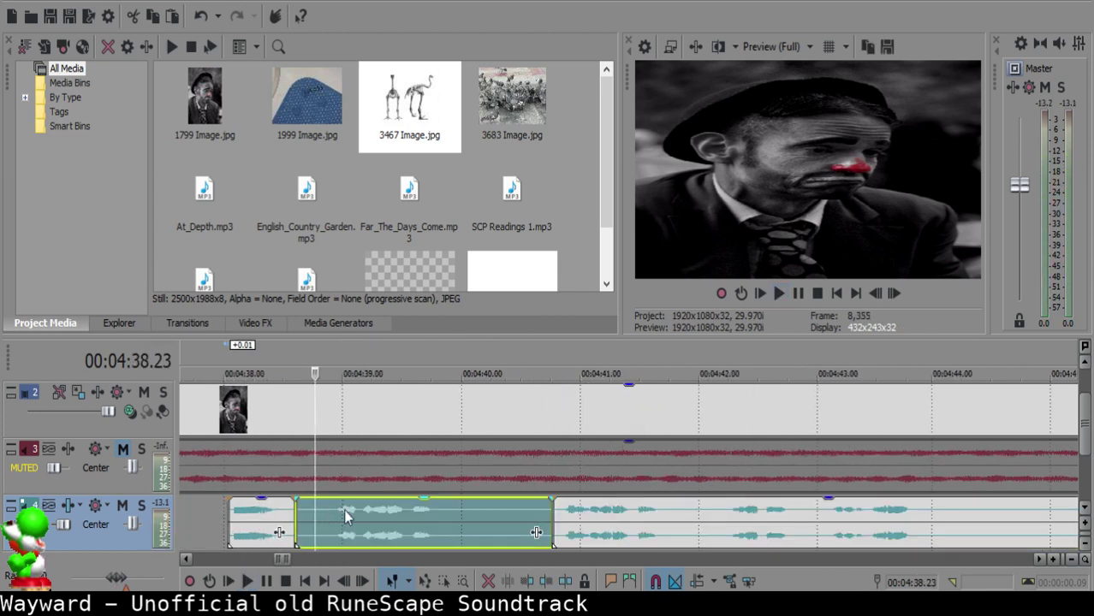
pyautogui.press('Delete')
# - Move the remaining narration clip back to start at about 4:38.21 and play across the join
pyautogui.moveTo(610, 514); pyautogui.dragTo(362, 504)
pyautogui.click(229, 517)
pyautogui.press('space')
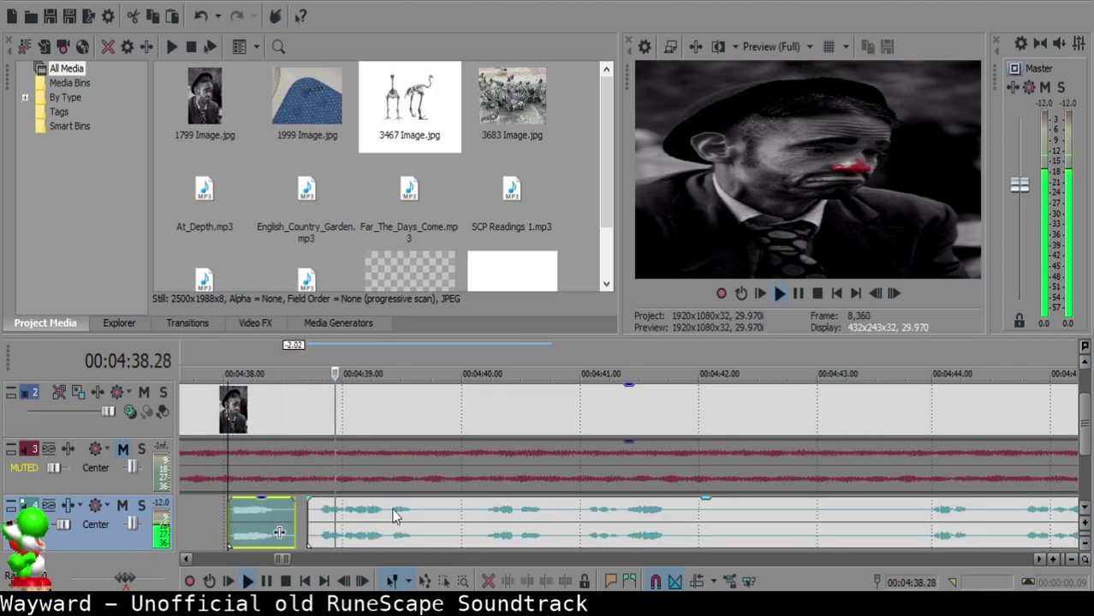
pyautogui.scroll(2, 255, 541)
# - Split the narration at 4:39.19 and about 4:40.02 and delete the silent piece between the cuts
pyautogui.click(657, 524)
pyautogui.click(666, 517)
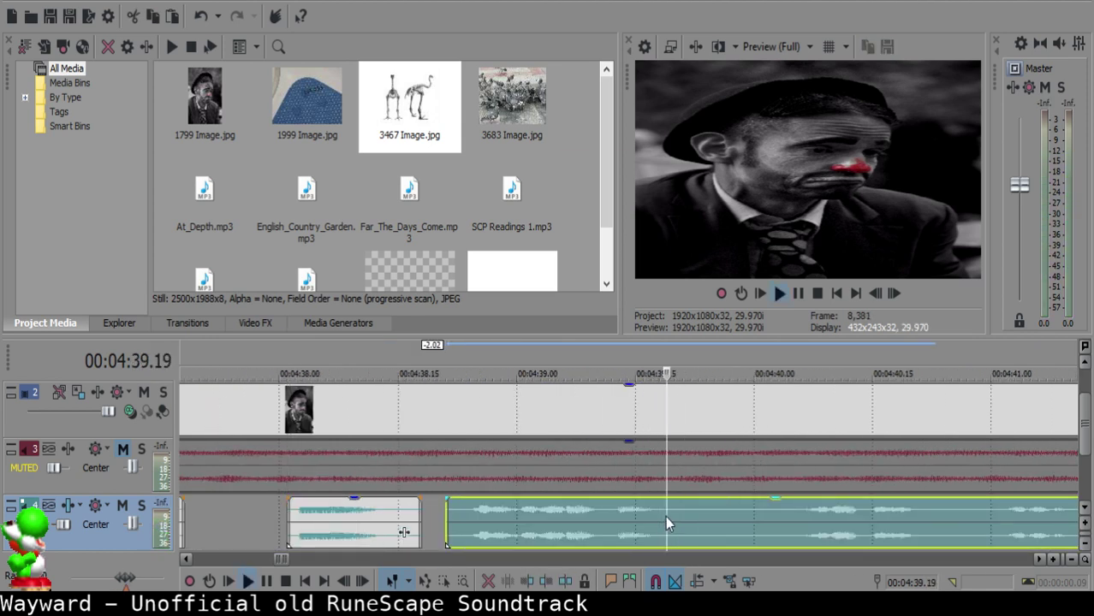
pyautogui.press('space')
pyautogui.press('s')
pyautogui.press('space')
pyautogui.scroll(-1, 666, 517)
pyautogui.press('space')
pyautogui.press('s')
pyautogui.click(649, 516)
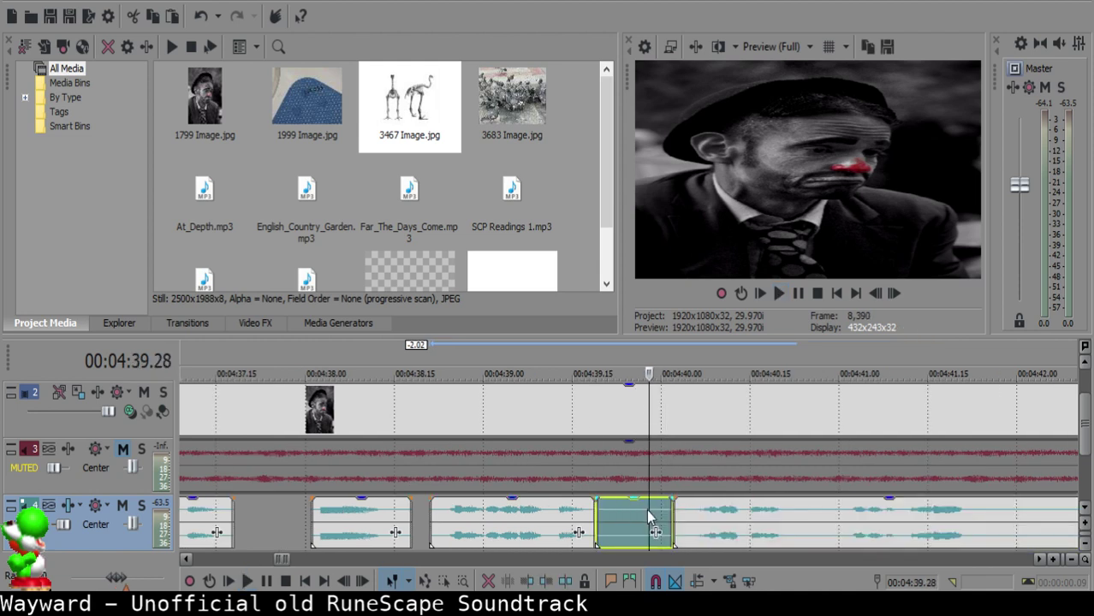
pyautogui.press('Delete')
# - Move the narration clip after the gap back to start at about 4:39.26 and play across the join
pyautogui.click(637, 513)
pyautogui.moveTo(713, 523); pyautogui.dragTo(676, 527)
pyautogui.click(548, 517)
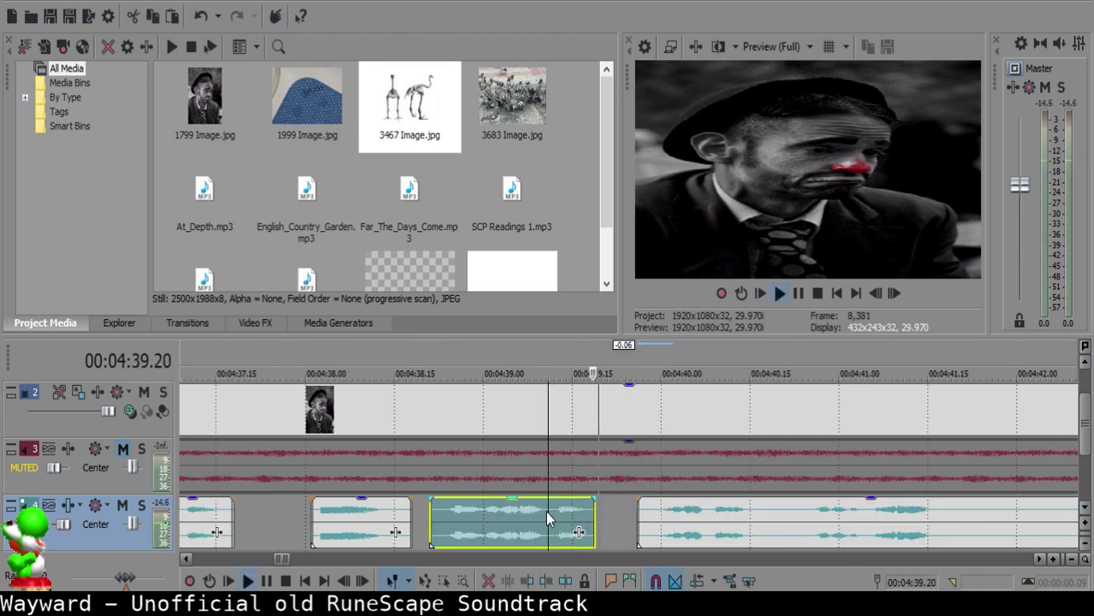
pyautogui.scroll(1, 546, 512)
# - Nudge the narration clip one frame forward to start at about 4:39.27 and play from 4:39.02
pyautogui.click(604, 515)
pyautogui.click(390, 517)
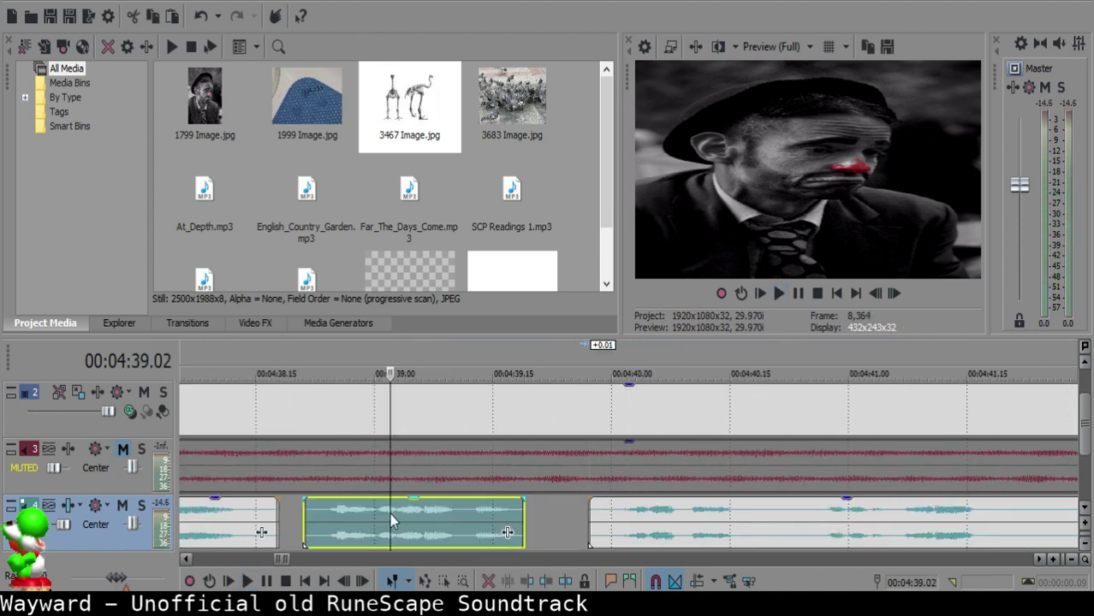
pyautogui.press('space')
pyautogui.scroll(-1, 600, 512)
pyautogui.scroll(1, 644, 531)
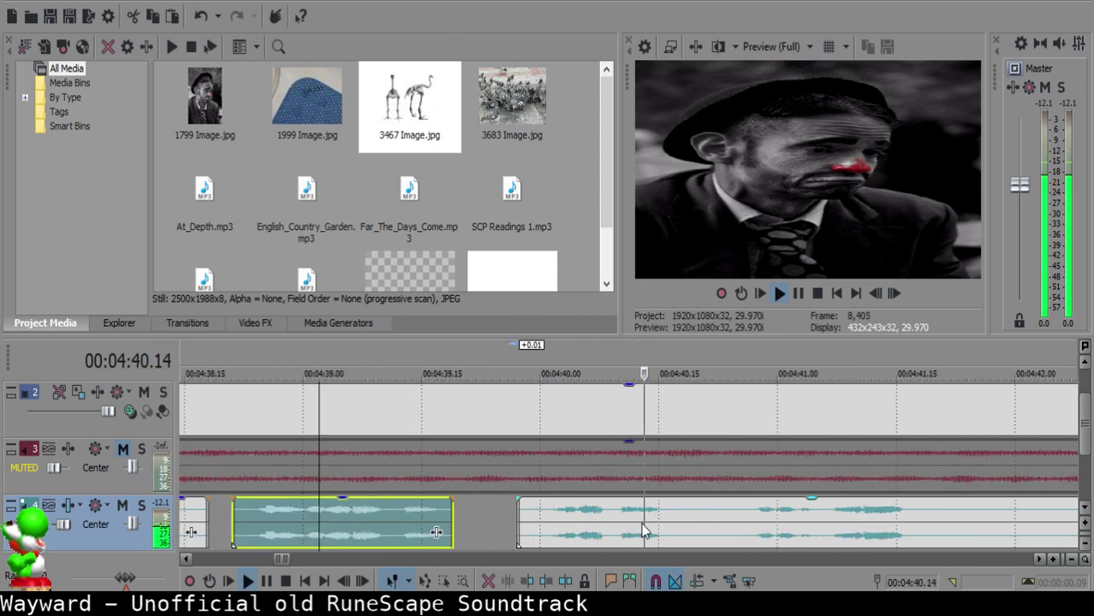
# - Split the narration at about 4:40.19 and 4:40.21 and delete the two-frame piece between the cuts
pyautogui.click(693, 512)
pyautogui.press('s')
pyautogui.press('space')
pyautogui.click(706, 514)
pyautogui.press('s')
pyautogui.click(696, 514)
pyautogui.press('Delete')
# - Move the remaining narration back against the clip ending at about 4:40.19 and play across the join
pyautogui.moveTo(755, 515); pyautogui.dragTo(740, 514)
pyautogui.click(596, 529)
pyautogui.press('space')
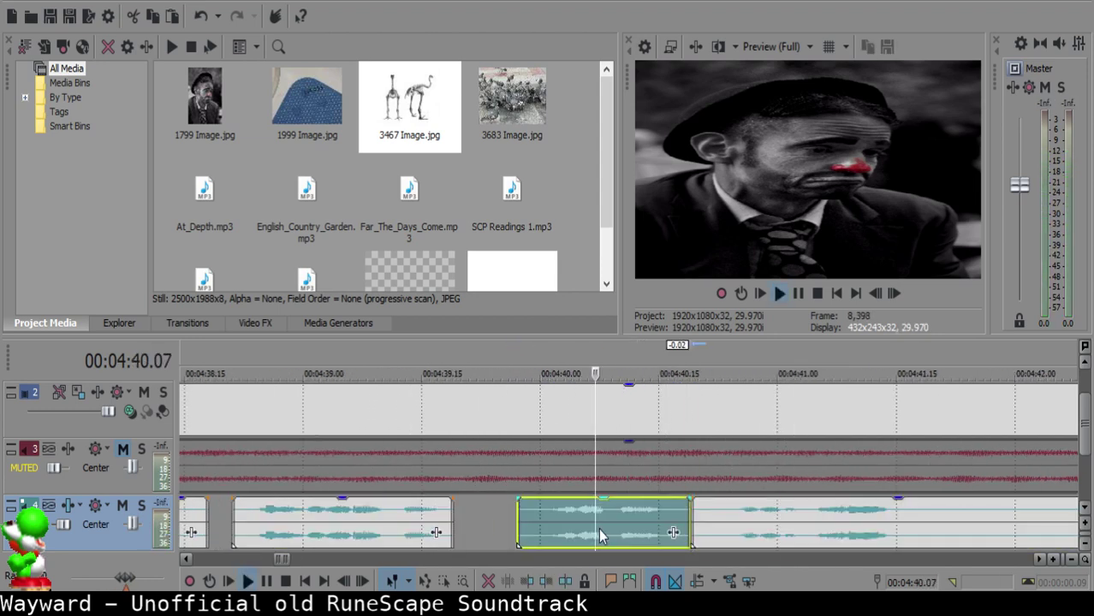
pyautogui.scroll(-5, 618, 530)
pyautogui.scroll(4, 640, 529)
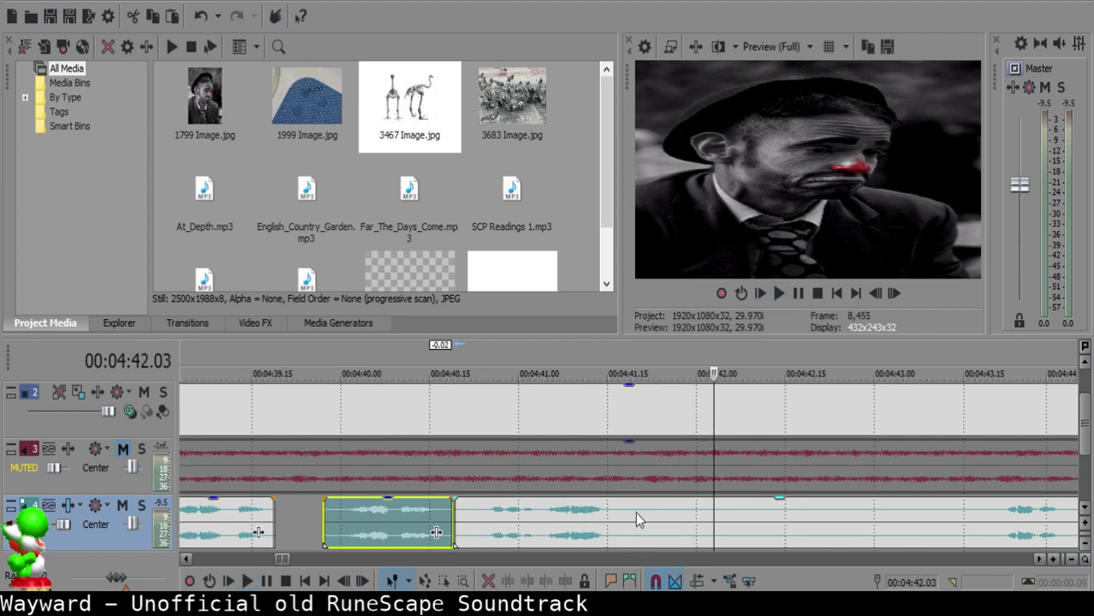
# - Split the narration at about 4:41.20 and play from about 4:43.16 to locate the next phrase
pyautogui.click(636, 513)
pyautogui.press('space')
pyautogui.press('s')
pyautogui.click(968, 513)
pyautogui.press('space')
pyautogui.scroll(-2, 744, 516)
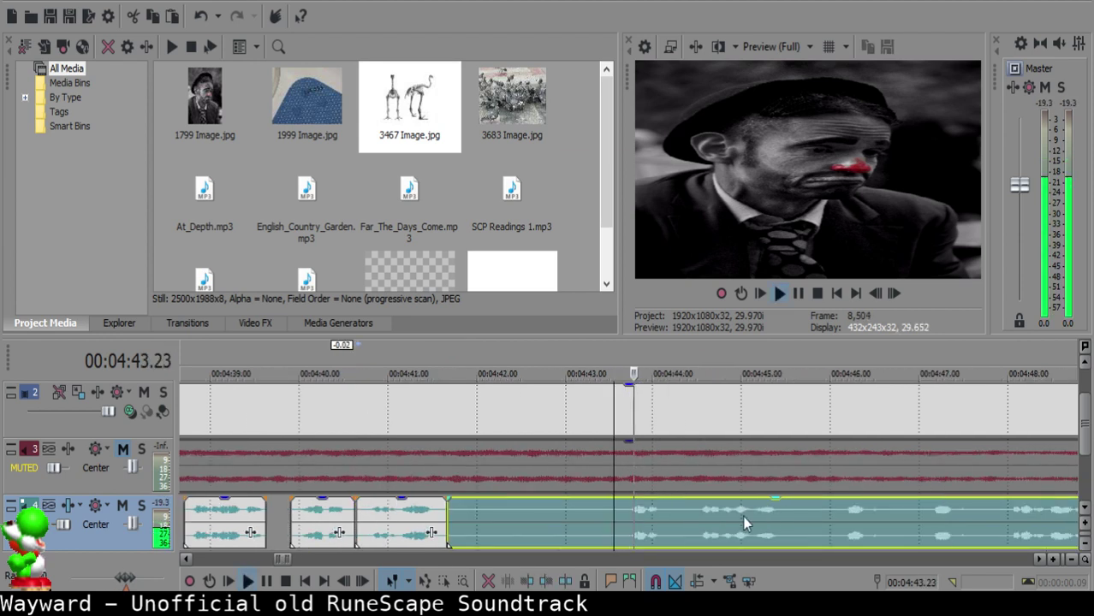
# - Split the narration at about 4:43.21 and delete the silent piece back to the cut at about 4:41.20
pyautogui.click(570, 515)
pyautogui.press('s')
pyautogui.click(299, 512)
pyautogui.scroll(1, 275, 505)
pyautogui.click(274, 505)
pyautogui.scroll(-2, 275, 505)
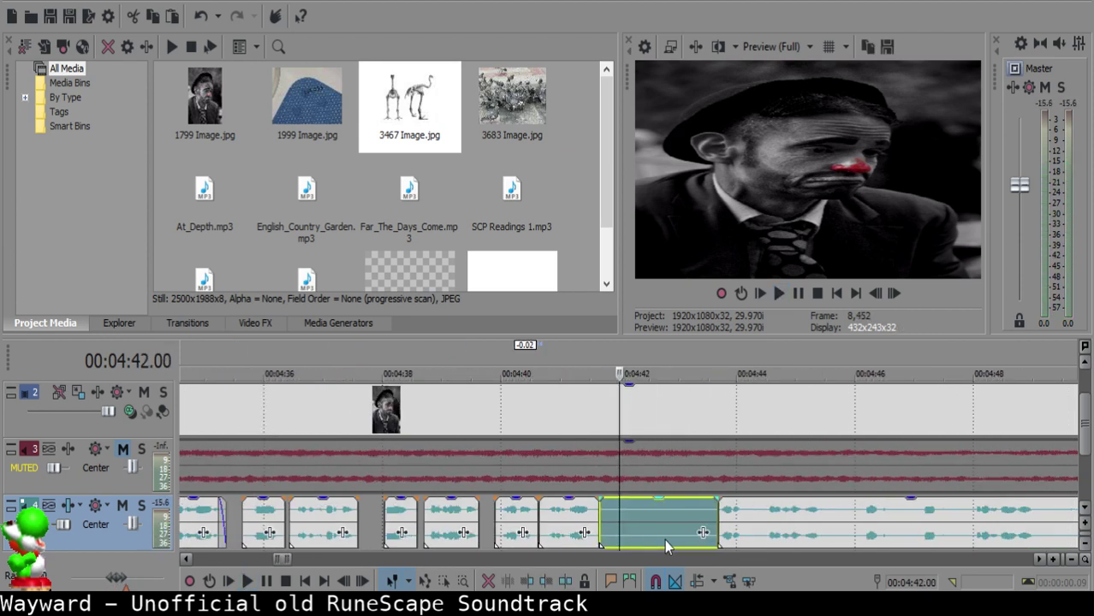
pyautogui.press('Delete')
# - Move the remaining narration back to start at about 4:42.01 with a short fade-in, and play across the join
pyautogui.moveTo(809, 531); pyautogui.dragTo(719, 504)
pyautogui.click(562, 517)
pyautogui.press('space')
pyautogui.scroll(3, 681, 514)
pyautogui.press('space')
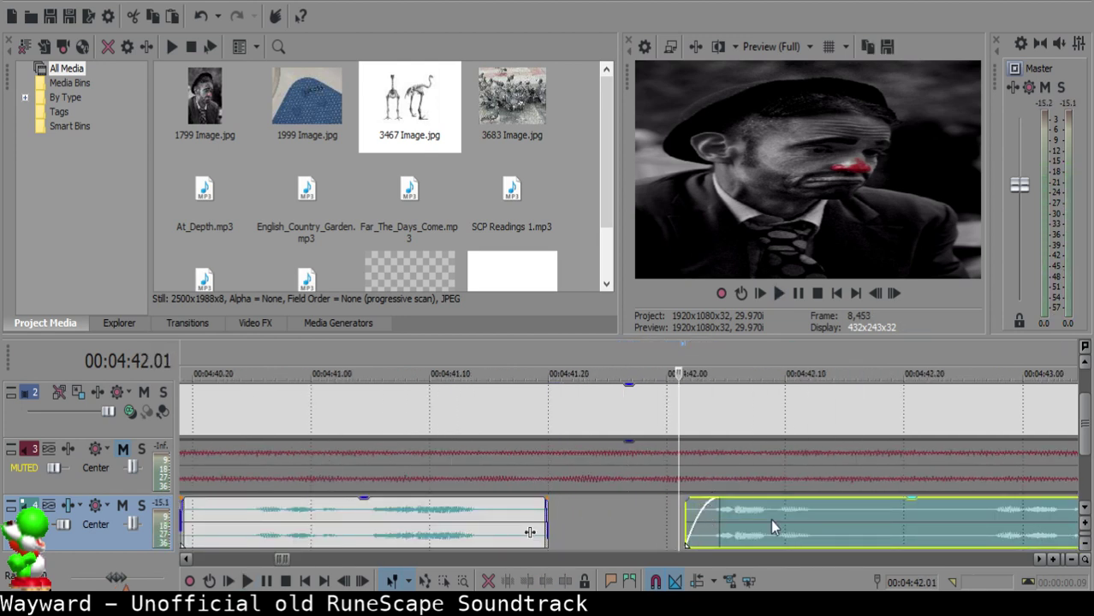
pyautogui.press('space')
pyautogui.scroll(-2, 766, 519)
pyautogui.click(664, 515)
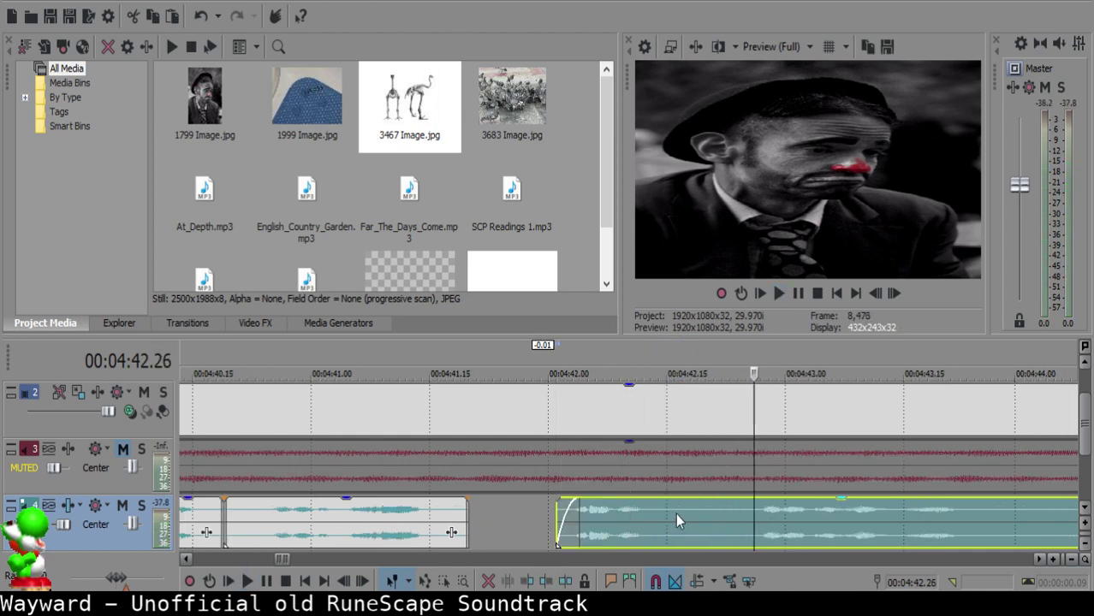
# - Split the narration at about 4:42.16 and 4:42.24 and delete the pause between the cuts
pyautogui.click(676, 514)
pyautogui.press('s')
pyautogui.press('space')
pyautogui.scroll(-2, 679, 512)
pyautogui.press('space')
pyautogui.click(629, 506)
pyautogui.press('s')
pyautogui.press('space')
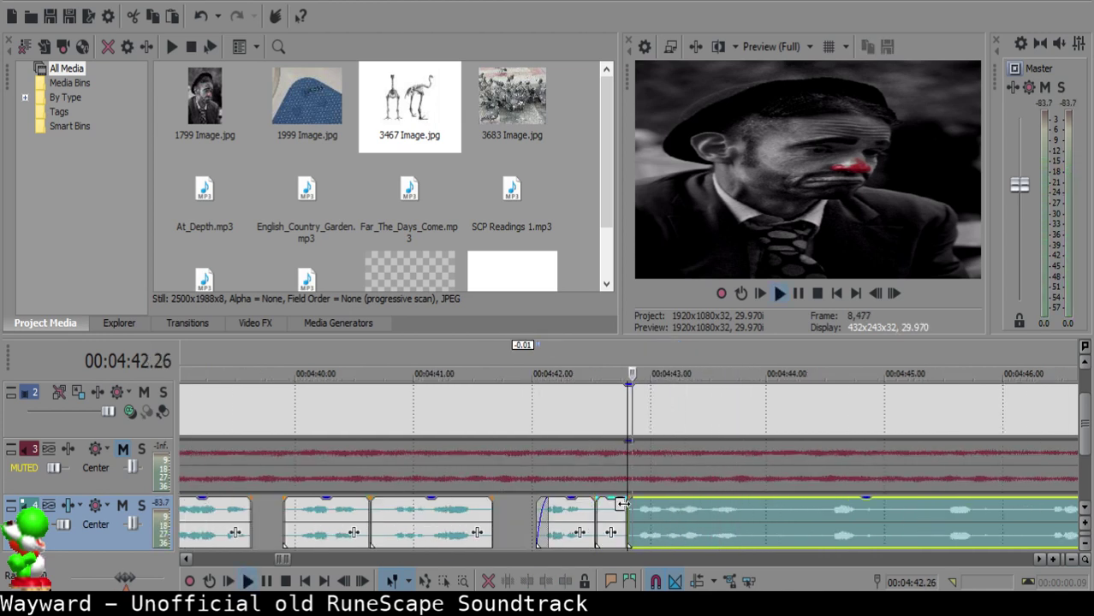
pyautogui.press('space')
pyautogui.click(611, 510)
pyautogui.press('Delete')
# - Move the remaining narration back to start at about 4:42.20 and play across the join
pyautogui.moveTo(664, 520); pyautogui.dragTo(649, 522)
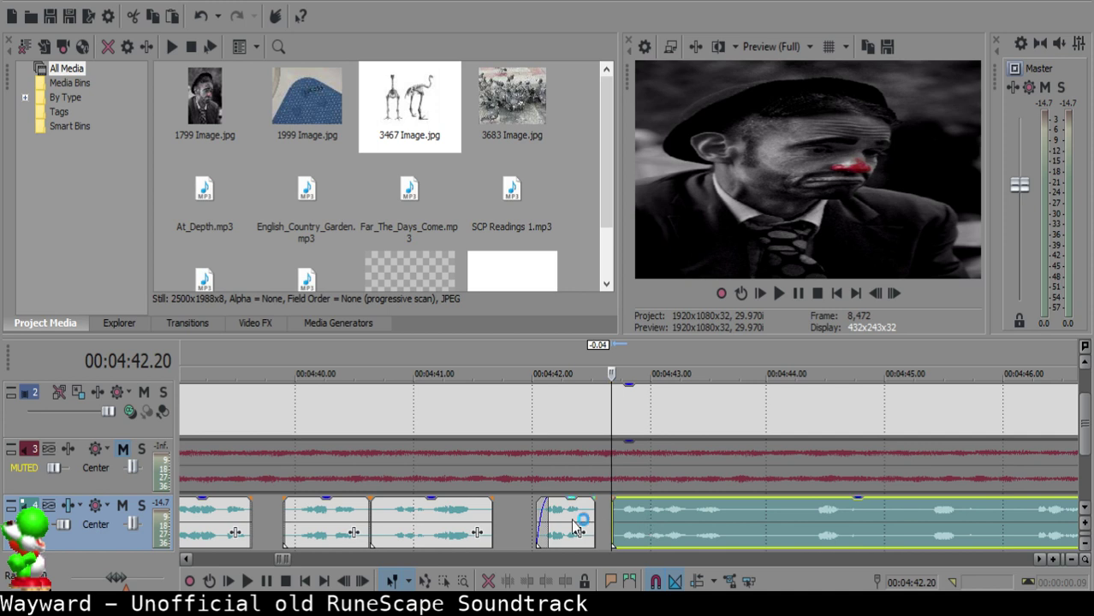
pyautogui.click(579, 526)
pyautogui.press('space')
pyautogui.scroll(-2, 599, 521)
pyautogui.scroll(3, 656, 514)
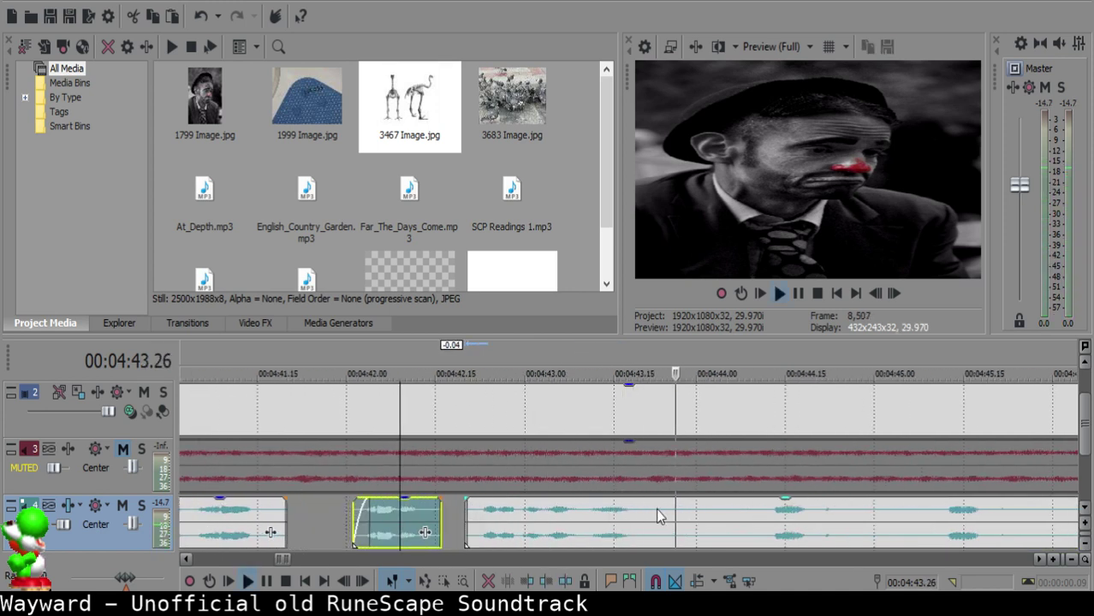
pyautogui.press('space')
# - Split the narration at about 4:43.22 and 4:45.09 and delete the unwanted take between the cuts
pyautogui.click(655, 510)
pyautogui.press('s')
pyautogui.press('space')
pyautogui.click(755, 524)
pyautogui.scroll(-2, 736, 525)
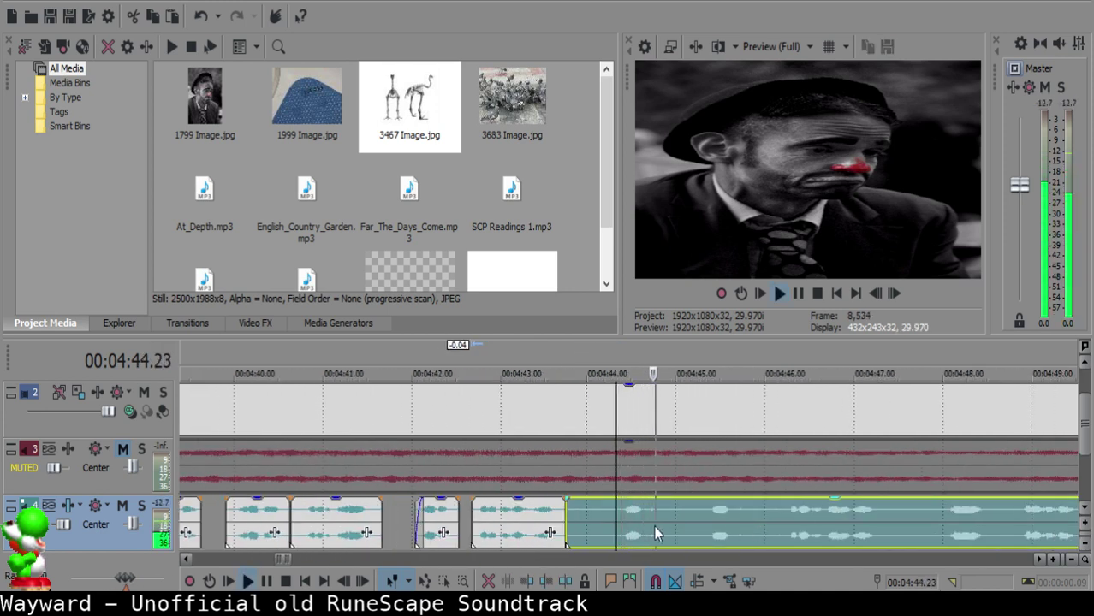
pyautogui.click(702, 516)
pyautogui.press('space')
pyautogui.press('s')
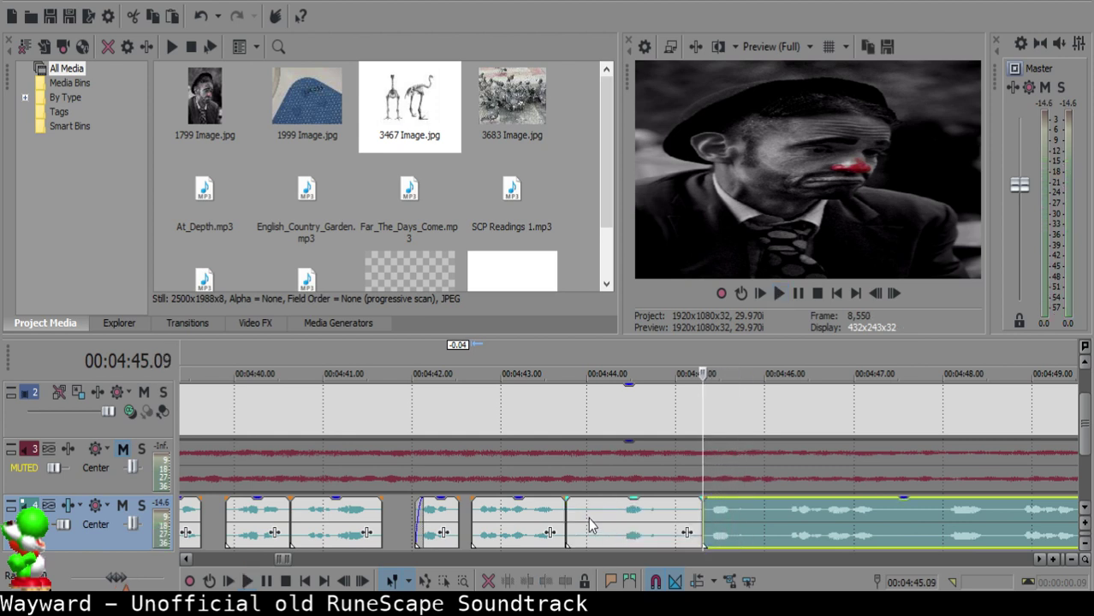
pyautogui.click(589, 519)
pyautogui.press('Delete')
# - Move the remaining narration back to start at about 4:44.01 and play across the join
pyautogui.moveTo(721, 526); pyautogui.dragTo(675, 527)
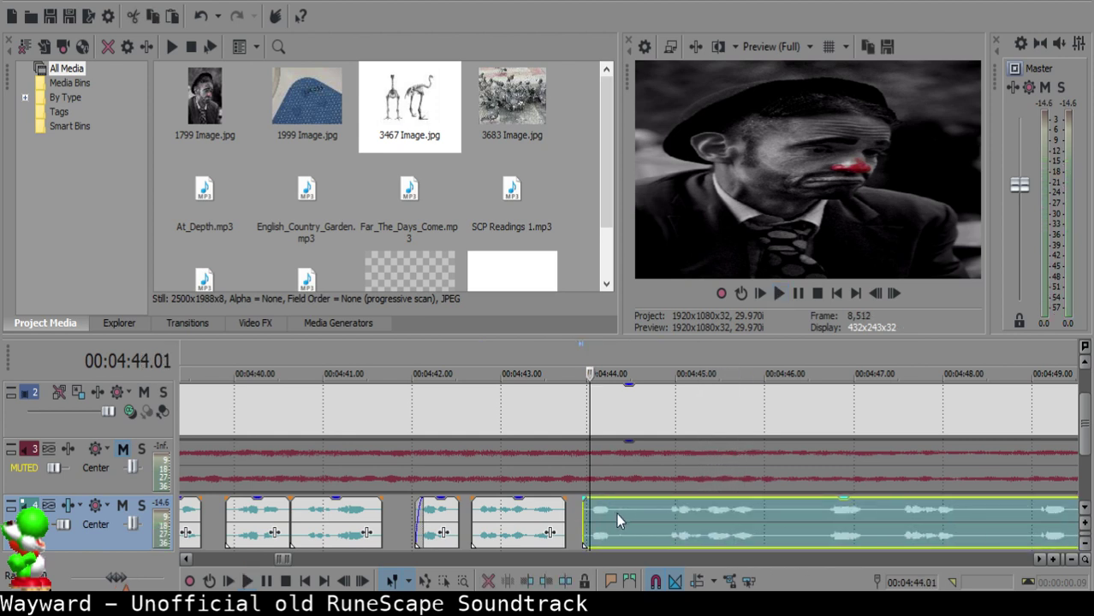
pyautogui.click(536, 513)
pyautogui.press('space')
pyautogui.scroll(-3, 534, 512)
pyautogui.scroll(3, 536, 512)
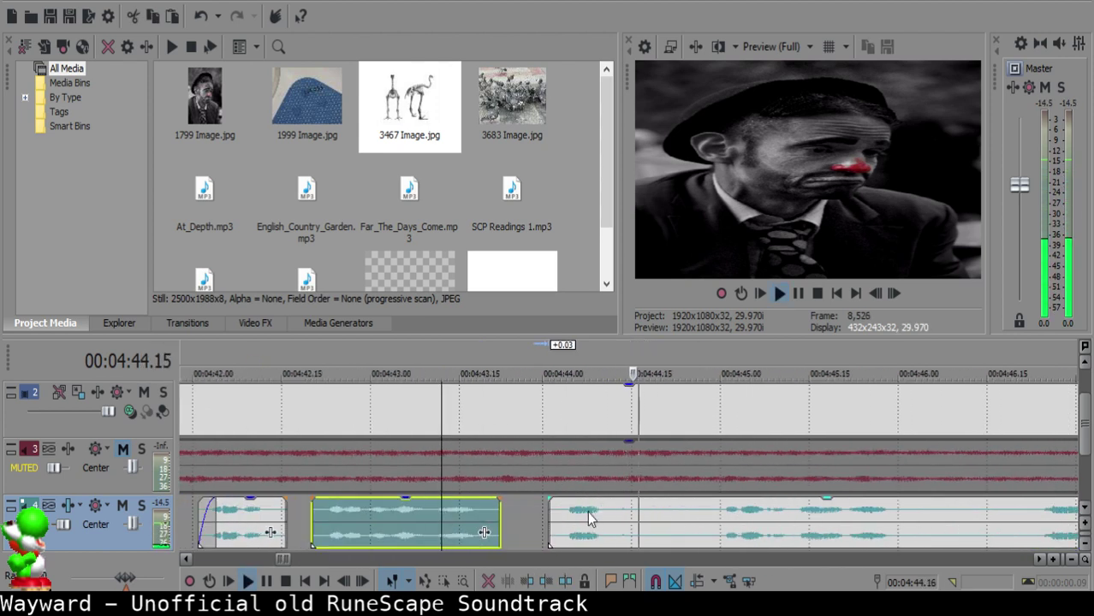
# - Nudge the narration forward one frame twice to start at about 4:44.03, playing the join after each move
pyautogui.press('Return')
pyautogui.moveTo(555, 513); pyautogui.dragTo(562, 516)
pyautogui.click(445, 521)
pyautogui.press('space')
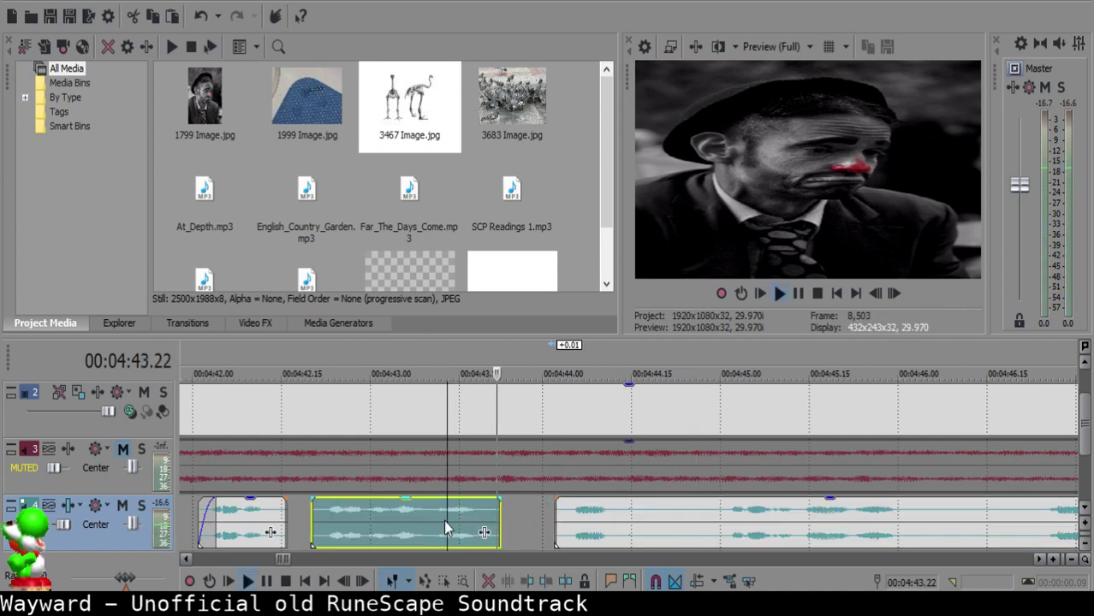
pyautogui.scroll(-1, 551, 518)
pyautogui.scroll(3, 553, 517)
pyautogui.press('Return')
pyautogui.moveTo(522, 512); pyautogui.dragTo(535, 512)
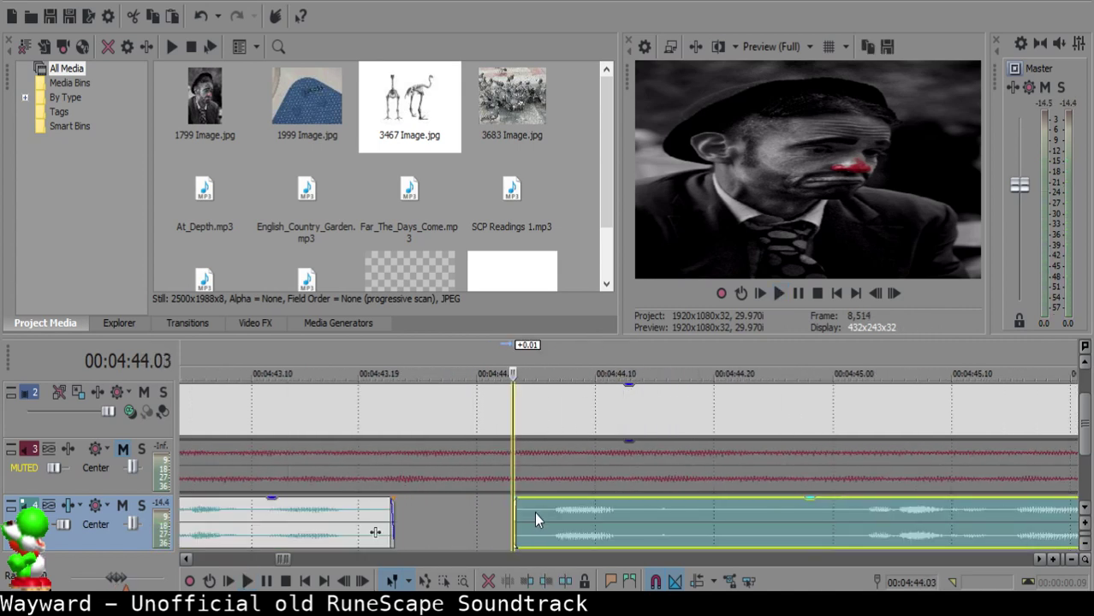
pyautogui.press('space')
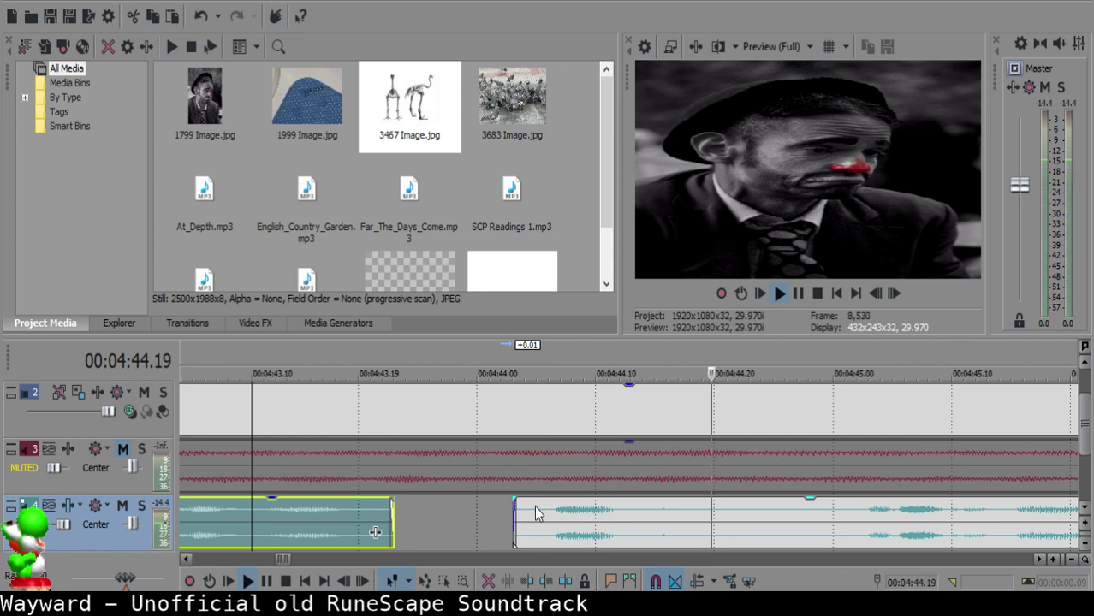
# - Nudge the narration one more frame forward to start at about 4:44.04 and replay the join from about 4:43.10
pyautogui.press('space')
pyautogui.click(524, 514)
pyautogui.click(250, 519)
pyautogui.press('space')
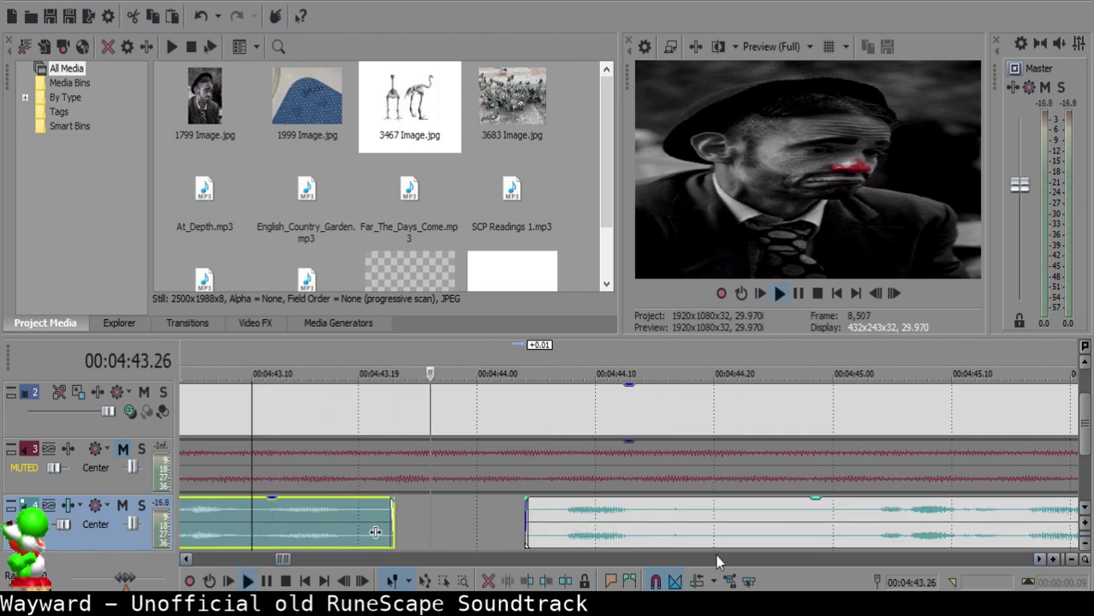
pyautogui.hscroll(-1, 702, 547)
# - Split the narration at about 4:44.19 and 4:45.02 and delete the pause between the cuts
pyautogui.click(725, 526)
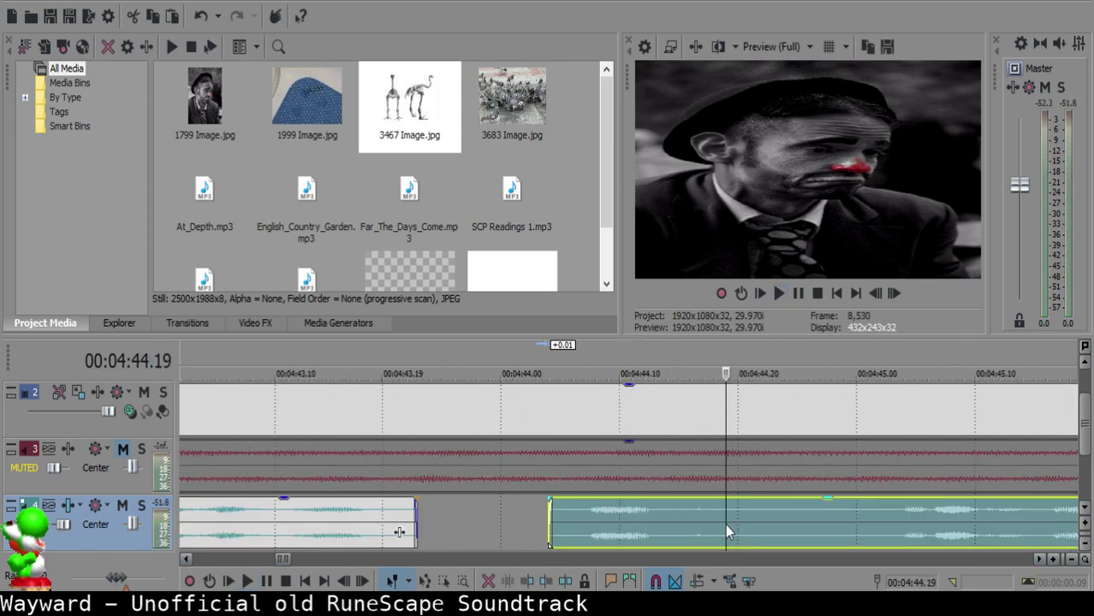
pyautogui.scroll(-3, 792, 537)
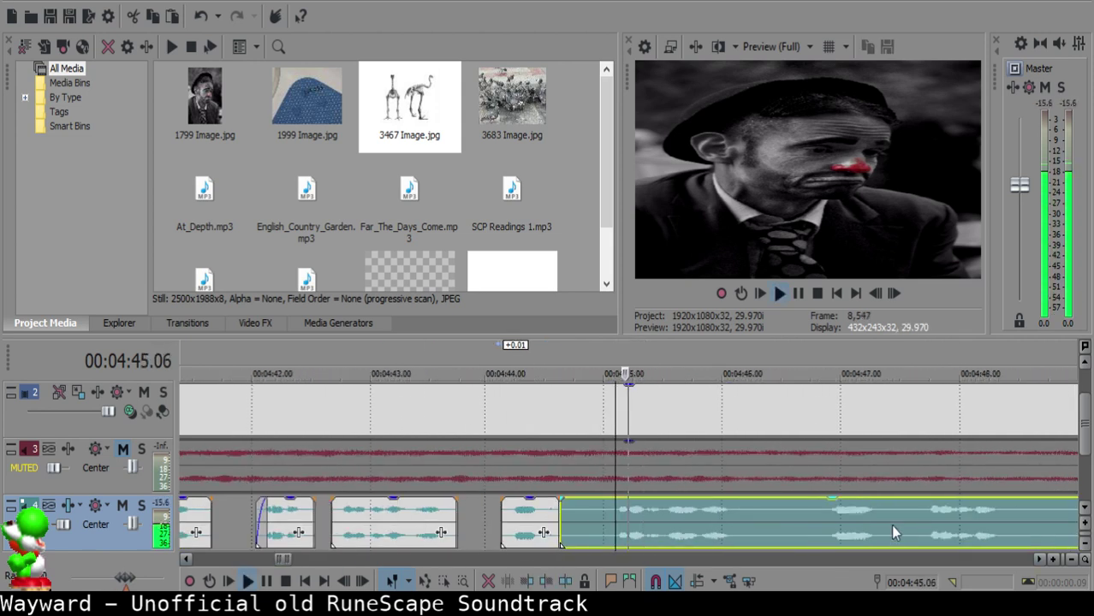
pyautogui.click(611, 510)
pyautogui.press('space')
pyautogui.press('s')
pyautogui.click(589, 513)
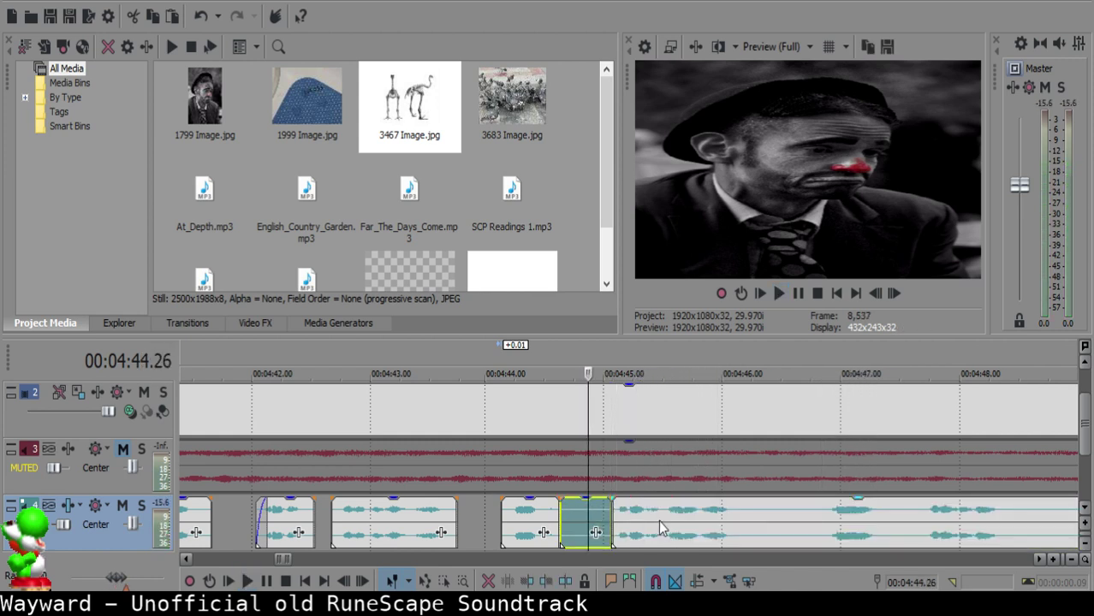
pyautogui.press('Delete')
# - Move the remaining narration back to start at about 4:44.26 and play across the join
pyautogui.moveTo(660, 521); pyautogui.dragTo(635, 517)
pyautogui.click(509, 515)
pyautogui.press('space')
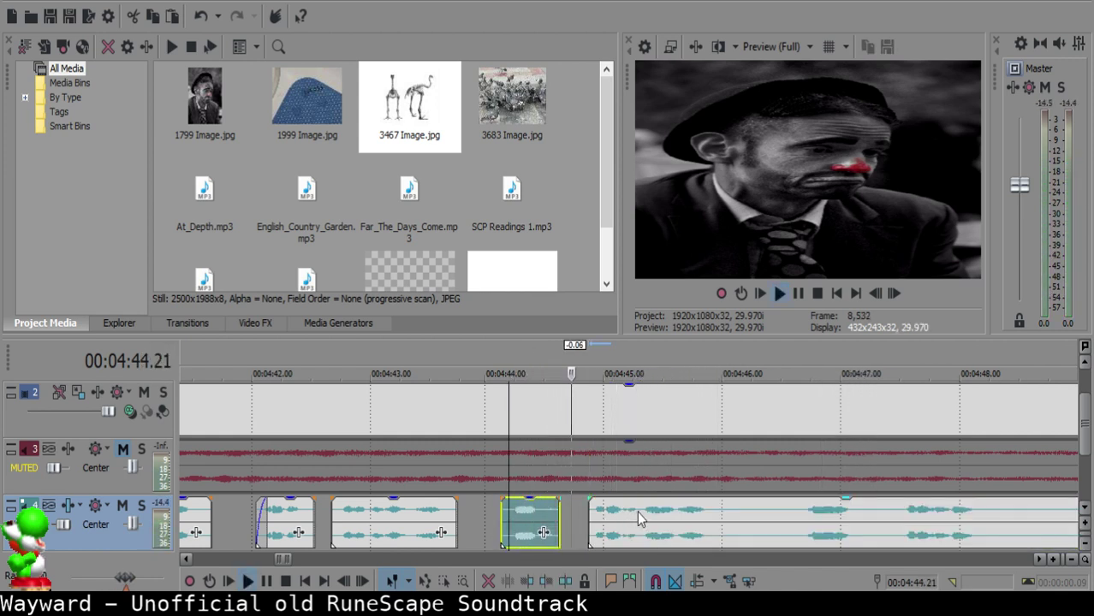
pyautogui.scroll(3, 638, 512)
# - Split the narration at about 4:45.27 and 4:46.18 and delete the piece between the cuts
pyautogui.click(727, 519)
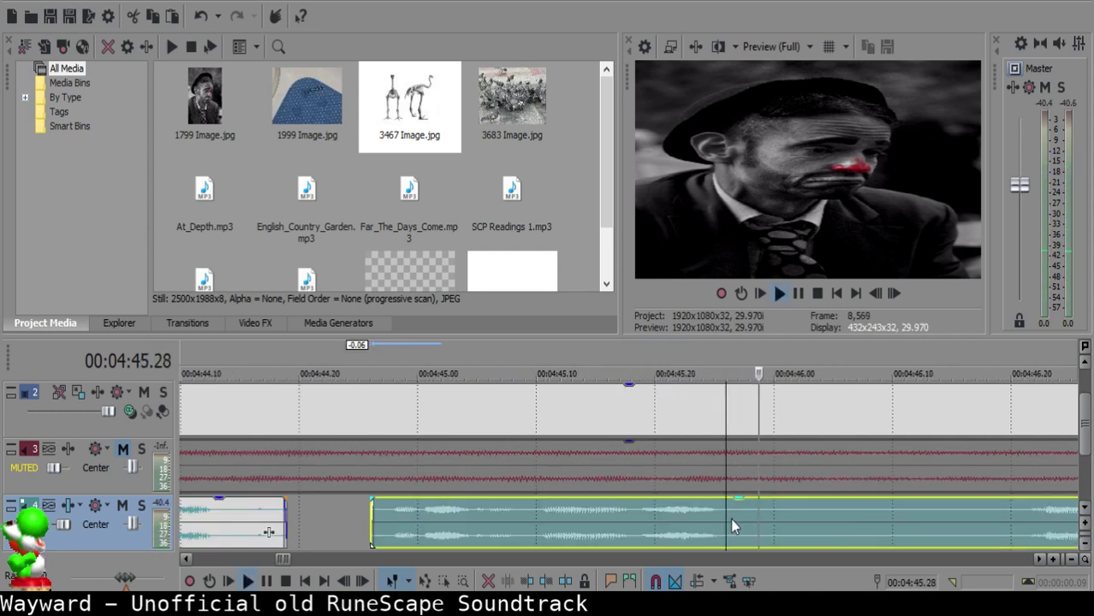
pyautogui.click(739, 516)
pyautogui.press('space')
pyautogui.press('s')
pyautogui.press('space')
pyautogui.scroll(-2, 739, 516)
pyautogui.click(738, 516)
pyautogui.press('space')
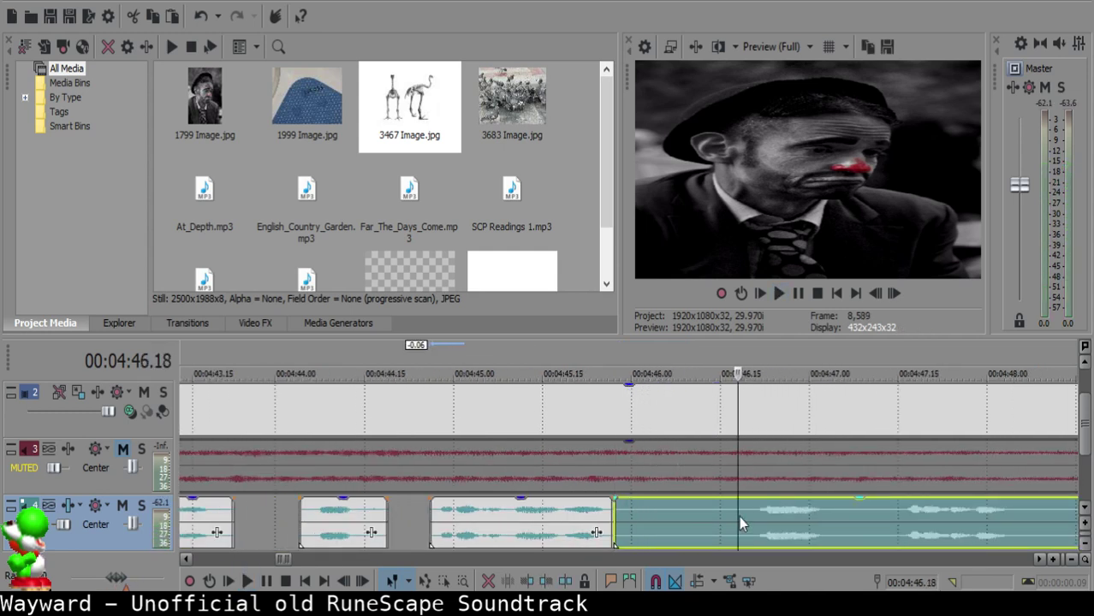
pyautogui.press('s')
pyautogui.click(688, 519)
pyautogui.press('Delete')
# - Add a very short fade-out to the narration clip ending at about 4:45.27 and play its ending
pyautogui.click(577, 525)
pyautogui.press('Return')
pyautogui.moveTo(613, 500); pyautogui.dragTo(609, 503)
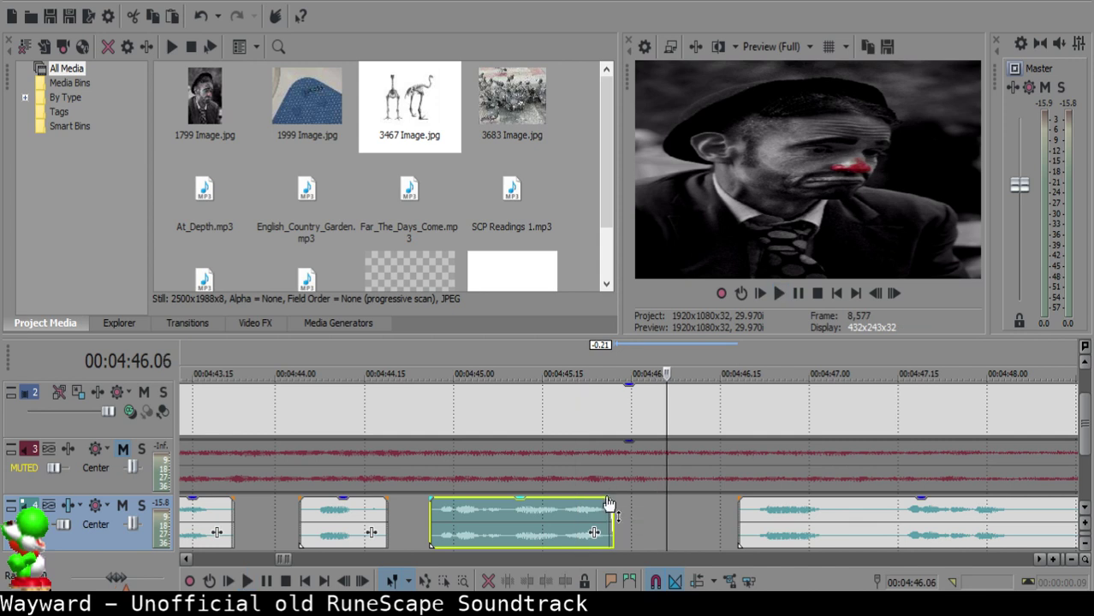
pyautogui.click(531, 518)
pyautogui.press('space')
pyautogui.click(742, 515)
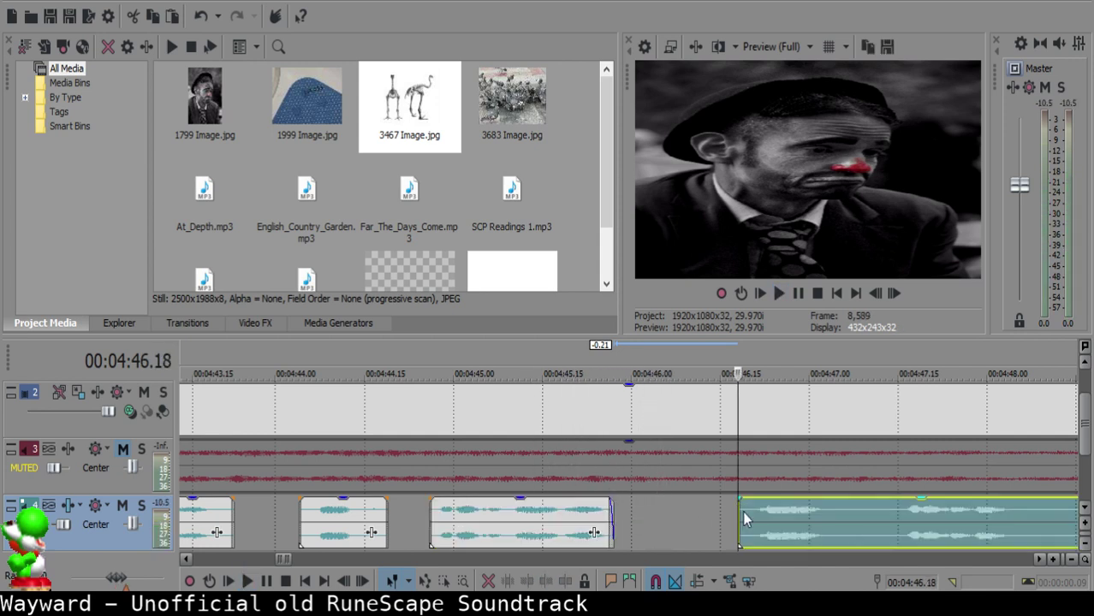
pyautogui.press('space')
# - Move the remaining narration back 11 frames to start at about 4:46.07 and play from 4:45.14
pyautogui.click(673, 509)
pyautogui.moveTo(778, 533); pyautogui.dragTo(724, 522)
pyautogui.click(537, 518)
pyautogui.press('space')
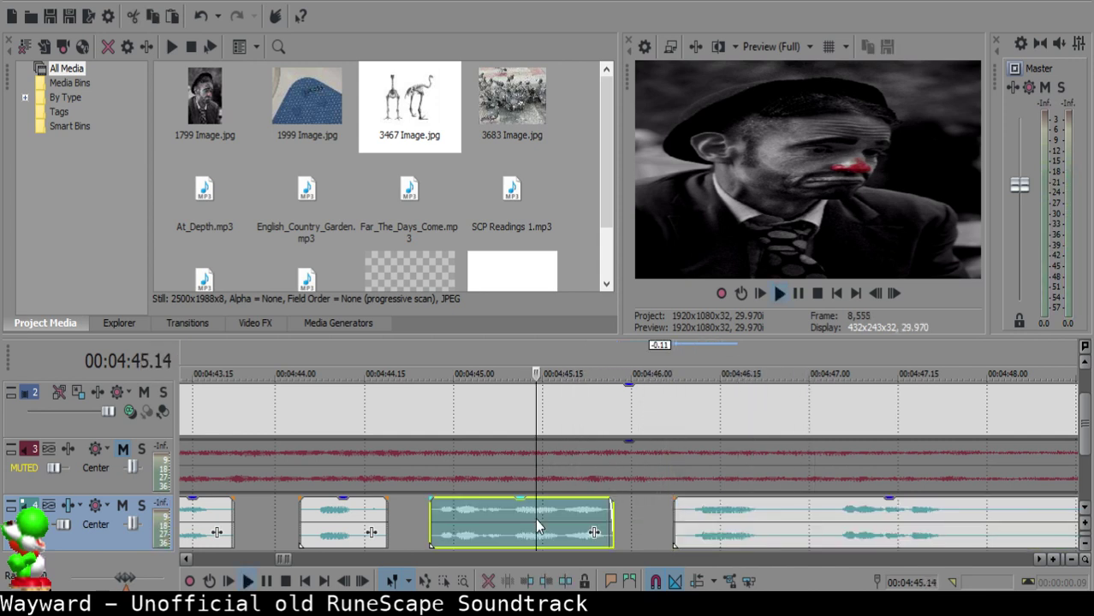
# - Nudge the narration one frame forward to start at about 4:46.08 and replay the join
pyautogui.click(677, 503)
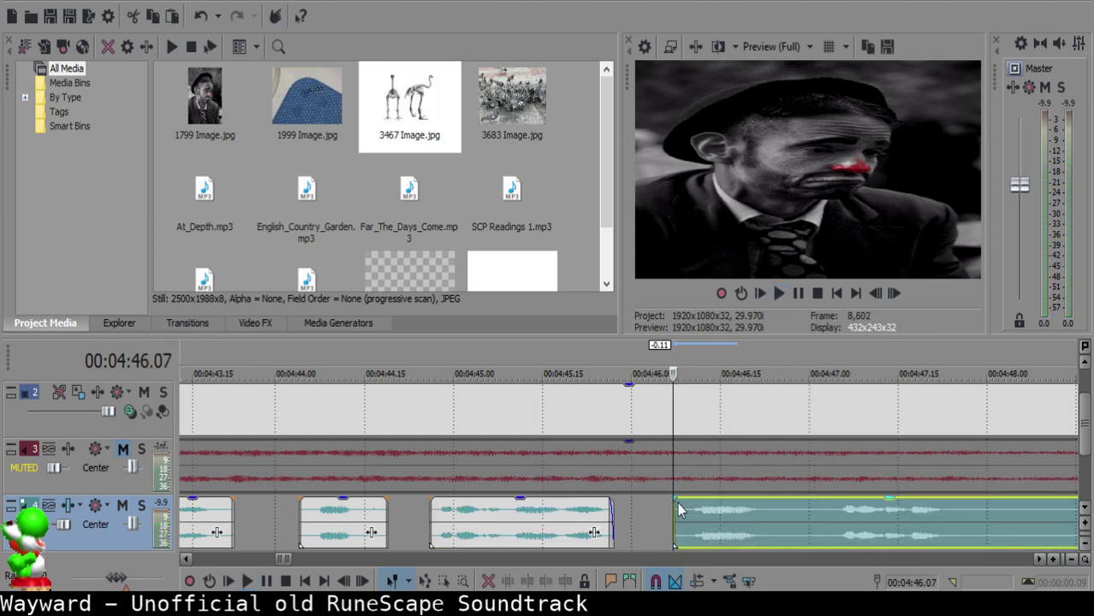
pyautogui.moveTo(679, 507); pyautogui.dragTo(693, 509)
pyautogui.click(538, 529)
pyautogui.press('space')
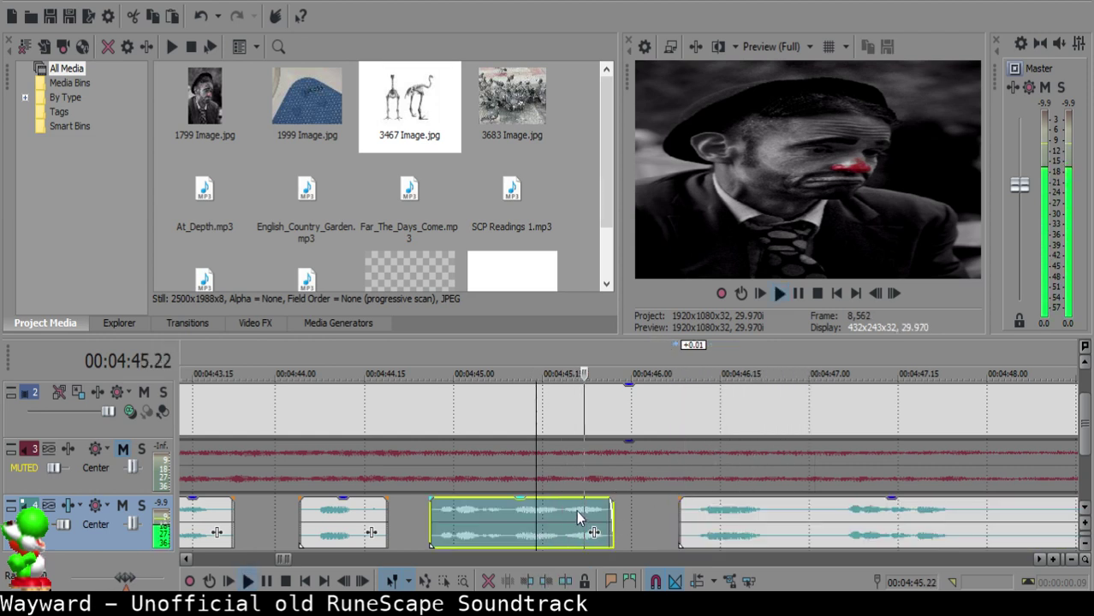
# - Lengthen the fade-out of the clip ending at about 4:45.27, move the following narration two frames forward to about 4:46.10, and play the join
pyautogui.moveTo(613, 501); pyautogui.dragTo(606, 501)
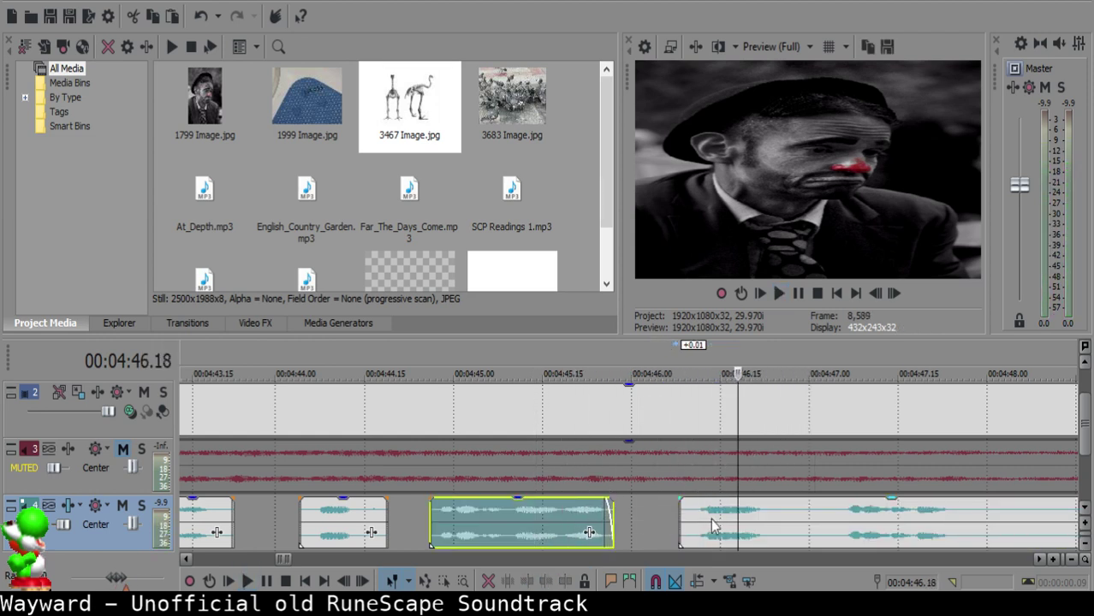
pyautogui.click(689, 514)
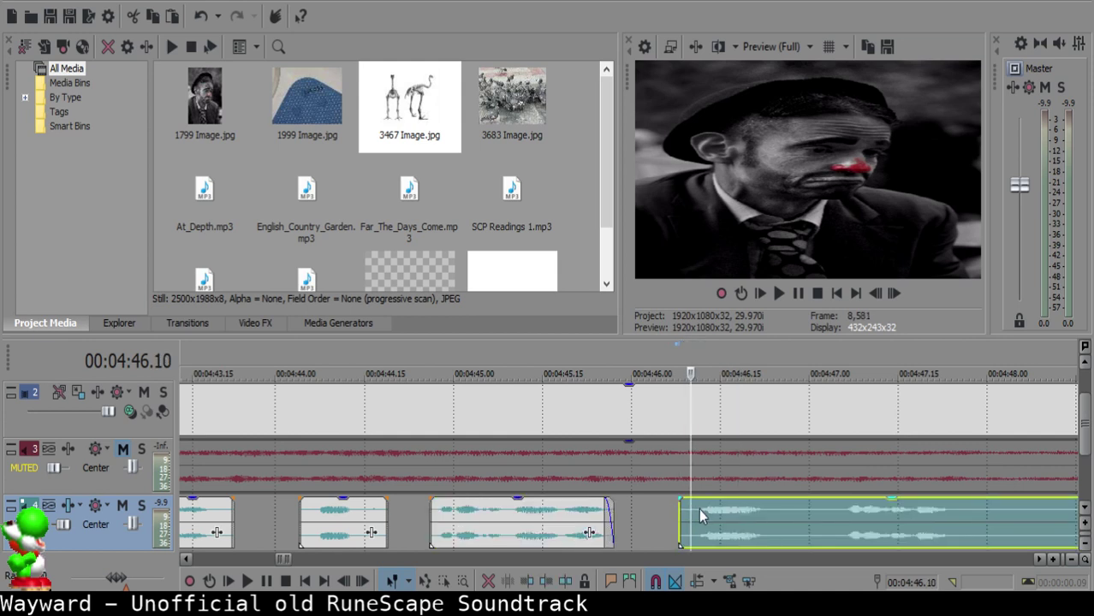
pyautogui.click(487, 528)
pyautogui.press('space')
pyautogui.scroll(-2, 719, 527)
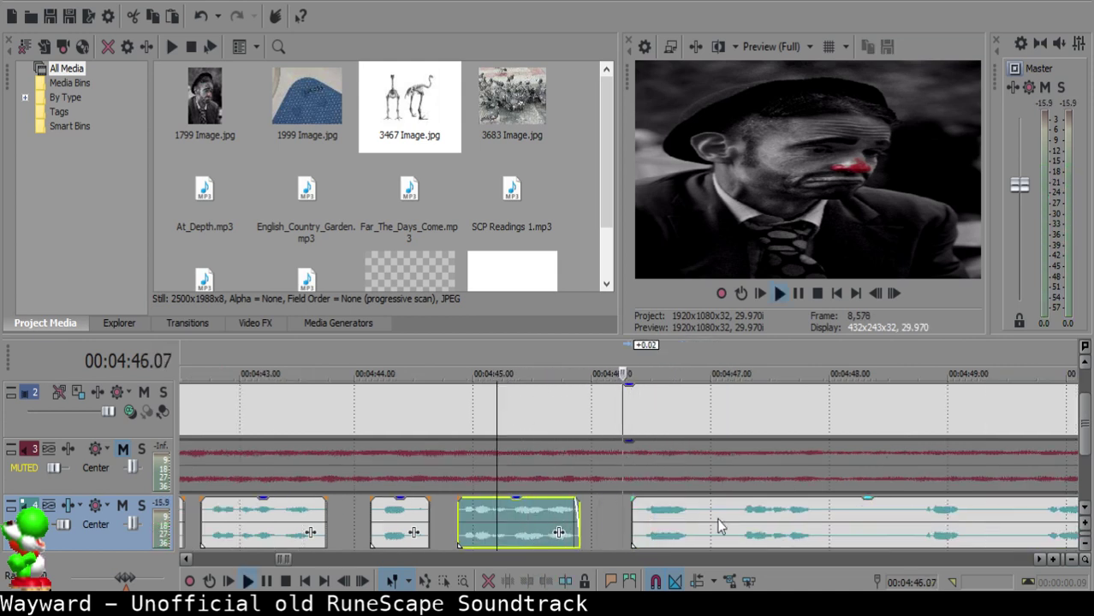
pyautogui.scroll(2, 719, 526)
# - Split the narration at about 4:47.01 and three frames further on, and delete the short piece between the cuts
pyautogui.click(684, 514)
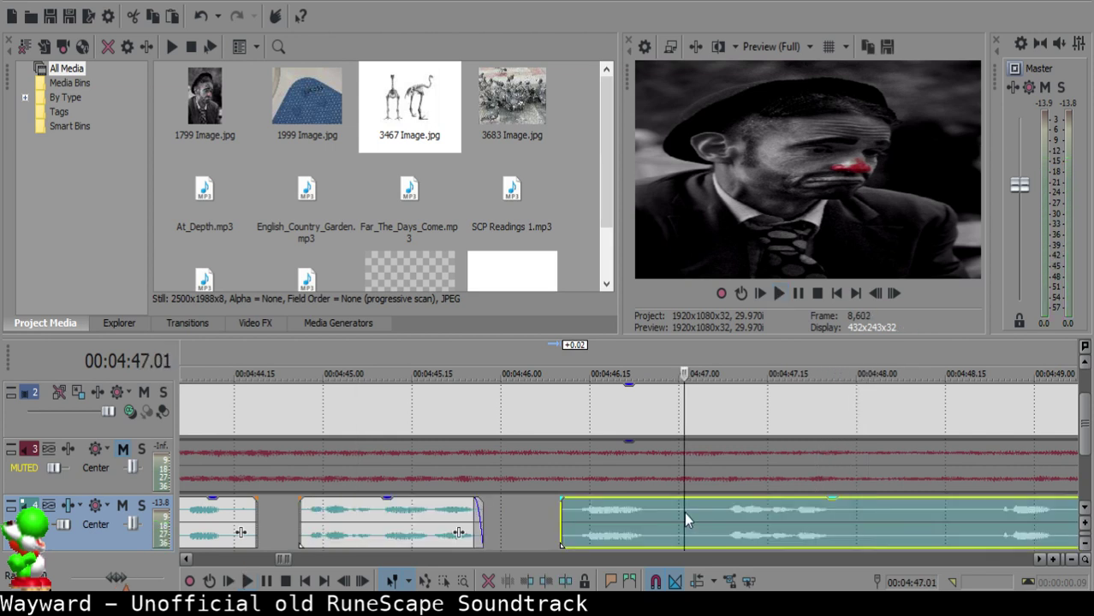
pyautogui.press('s')
pyautogui.press('Right')
pyautogui.press('Right')
pyautogui.press('Right')
pyautogui.press('s')
pyautogui.click(686, 513)
pyautogui.press('Delete')
# - Move the remaining narration back two frames to start at about 4:47.02 and play across the join from about 4:46.18
pyautogui.moveTo(741, 517); pyautogui.dragTo(727, 515)
pyautogui.click(609, 514)
pyautogui.press('space')
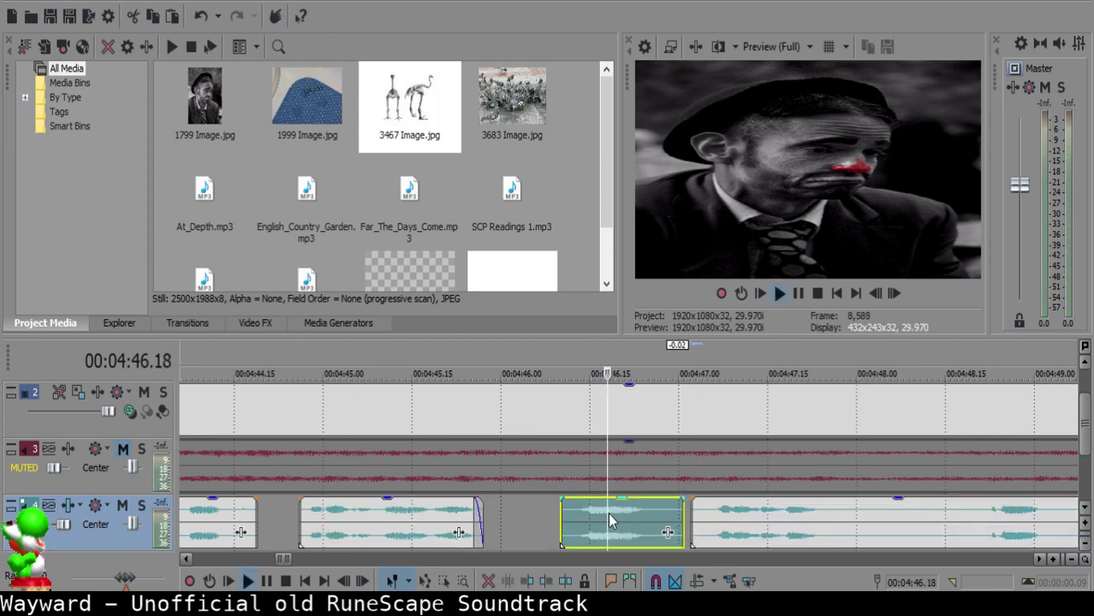
pyautogui.click(707, 518)
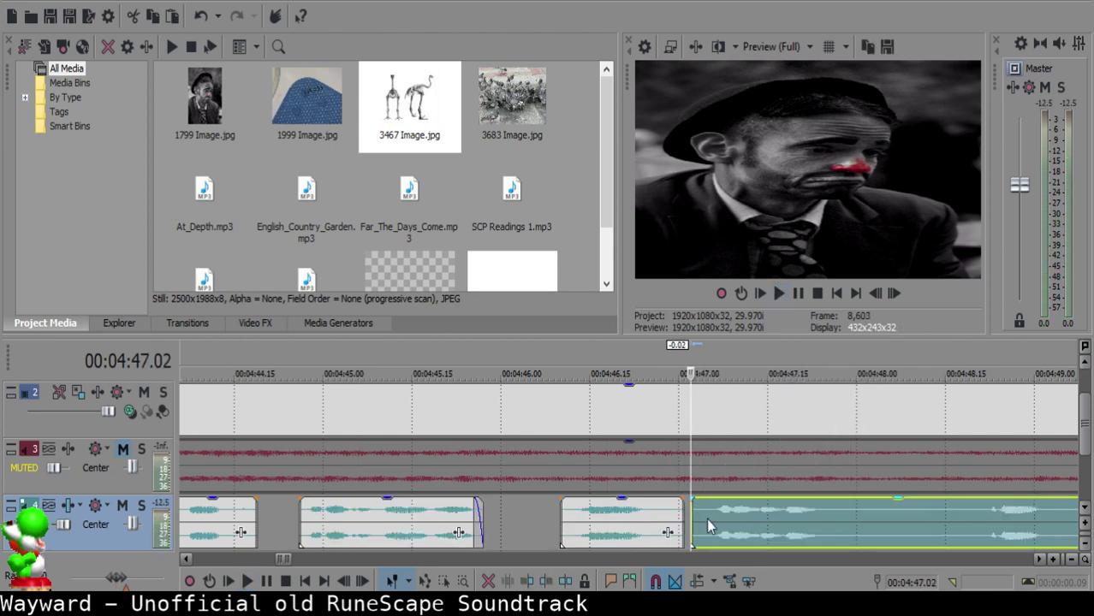
pyautogui.click(618, 522)
pyautogui.press('space')
pyautogui.scroll(-10, 620, 524)
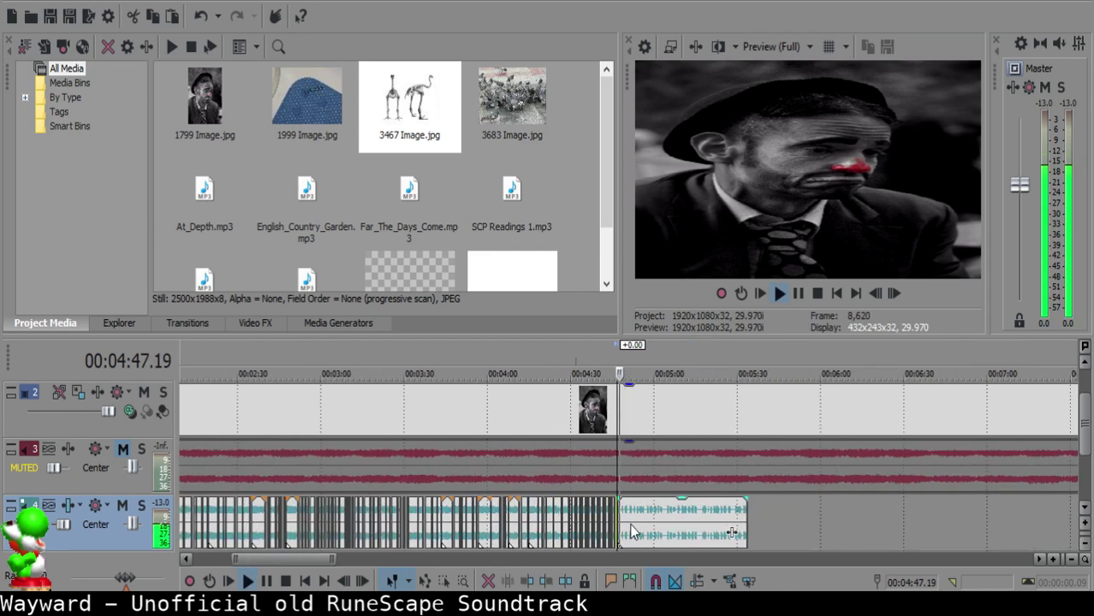
pyautogui.scroll(8, 599, 523)
# - Split the narration at about 4:47.29 and 4:48.19, and delete the piece between the cuts
pyautogui.click(568, 516)
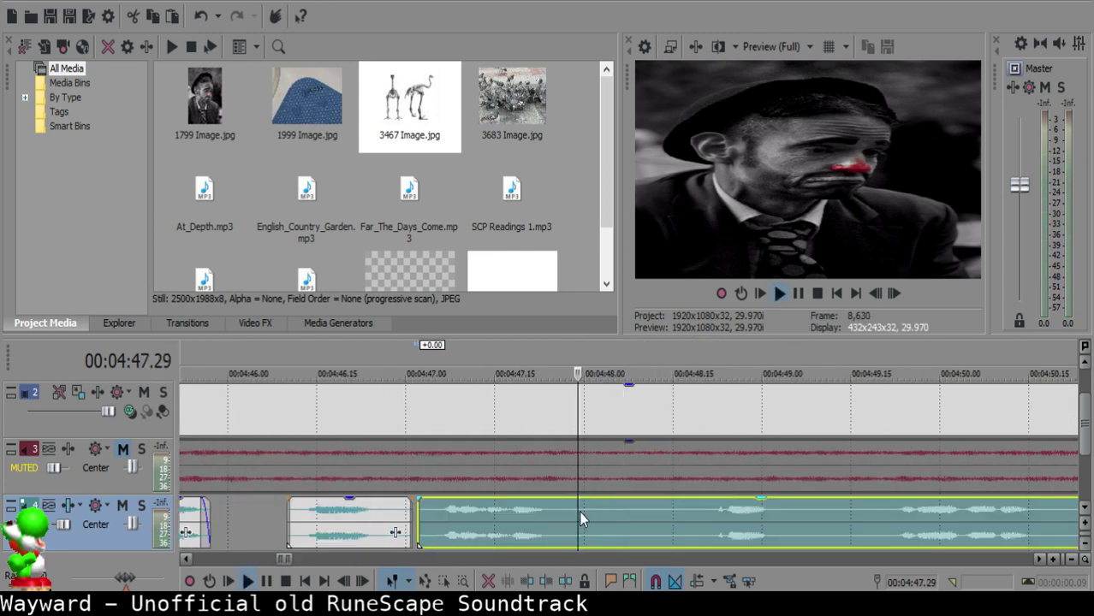
pyautogui.press('s')
pyautogui.press('space')
pyautogui.scroll(-3, 642, 513)
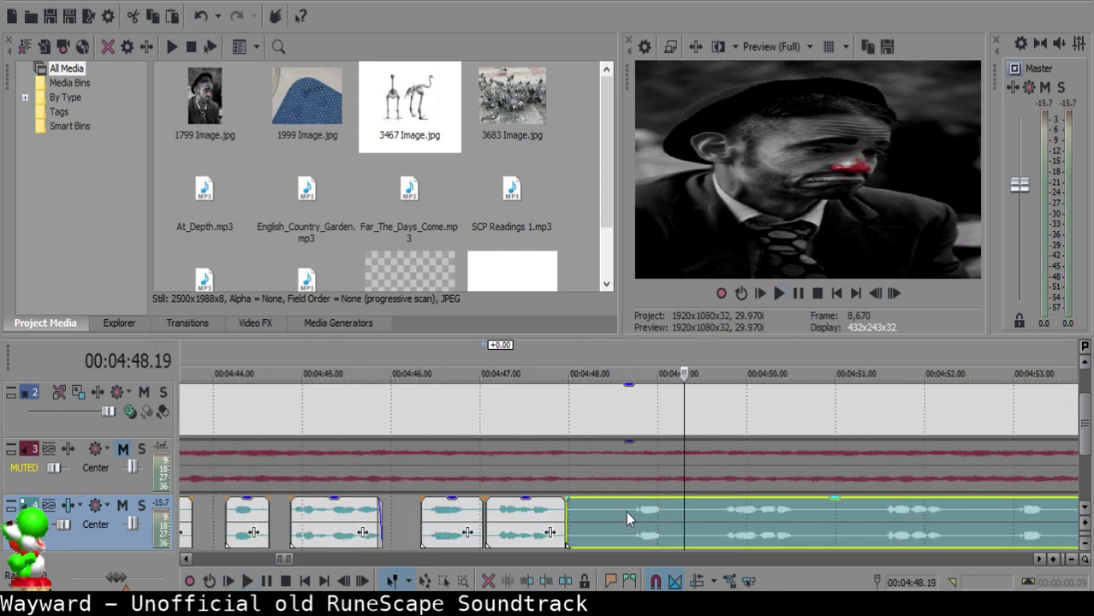
pyautogui.press('s')
pyautogui.click(599, 517)
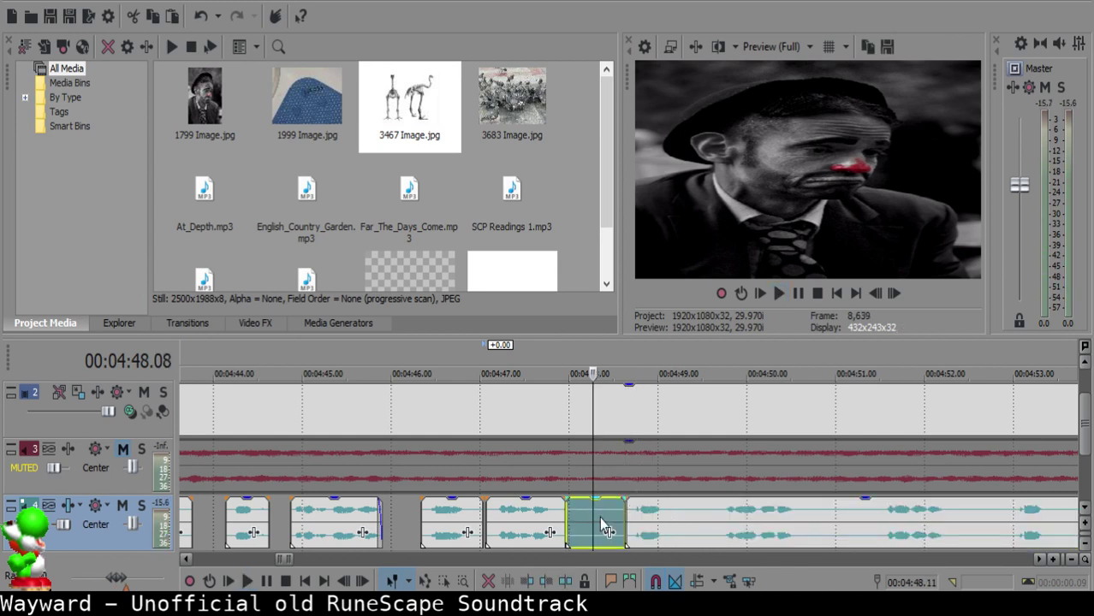
pyautogui.press('Delete')
# - Move the remaining narration back 10 frames to start at about 4:48.09 and play across the join
pyautogui.moveTo(691, 513); pyautogui.dragTo(661, 509)
pyautogui.click(522, 517)
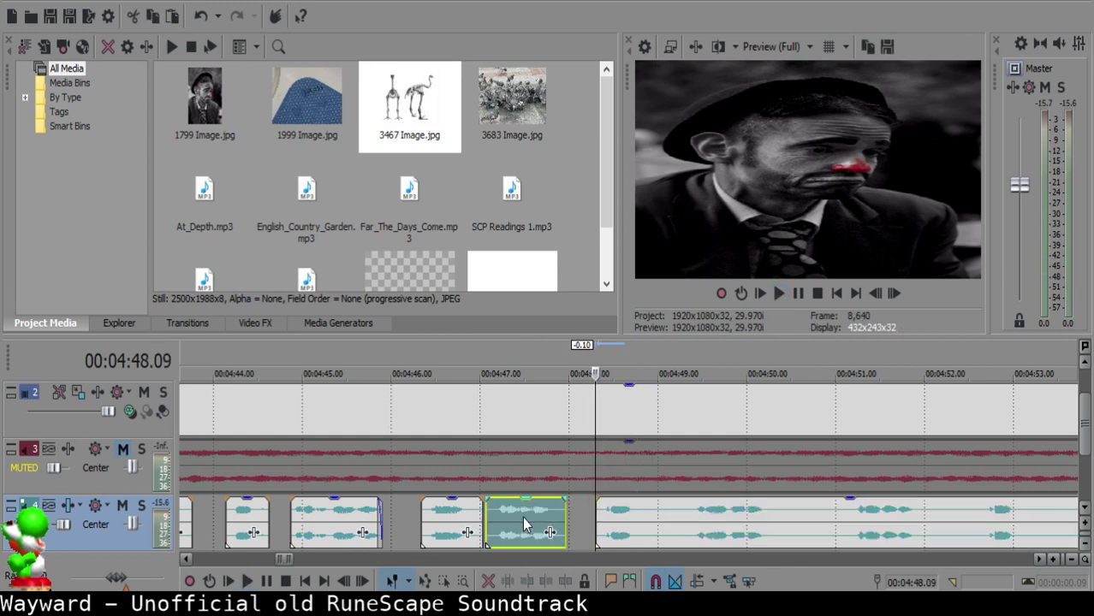
pyautogui.press('space')
pyautogui.scroll(3, 671, 512)
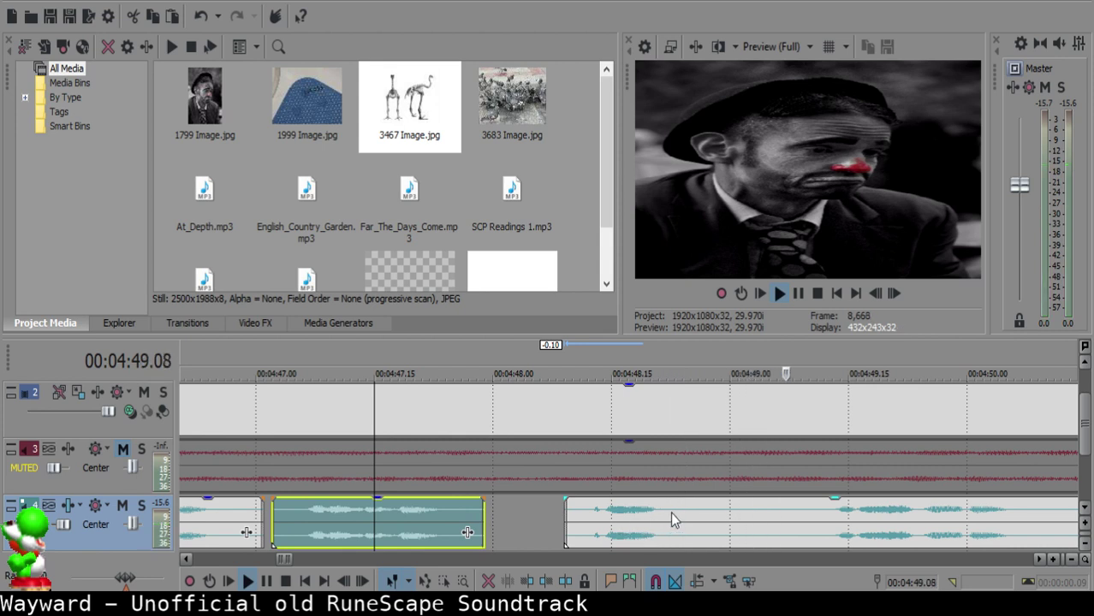
# - Locate the end of the spoken phrase by ear and split the narration at about 4:48.25
pyautogui.click(671, 512)
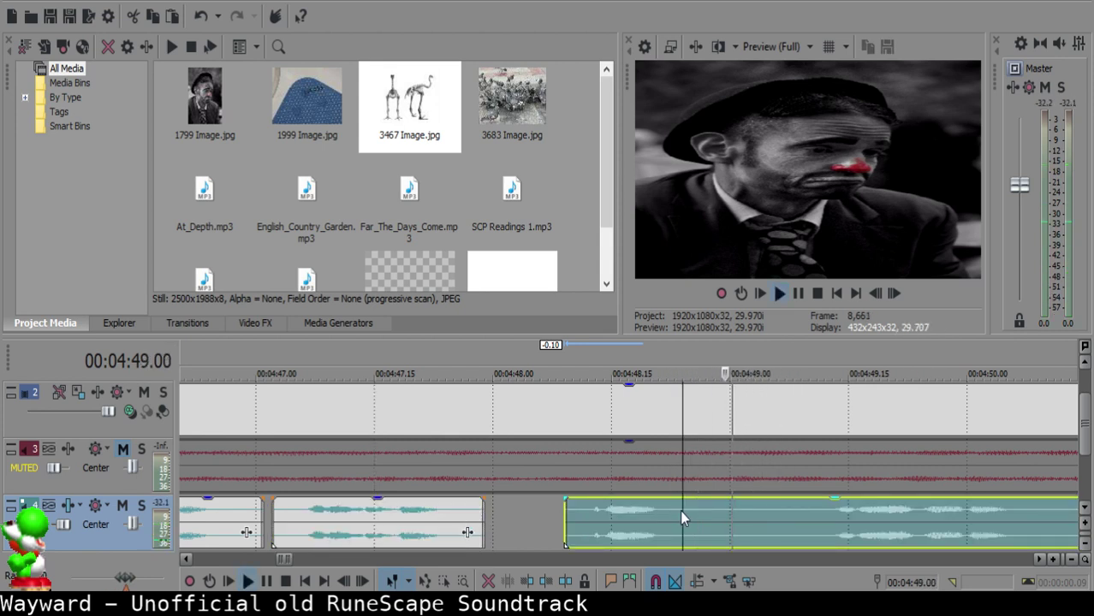
pyautogui.press('space')
pyautogui.press('space')
pyautogui.press('space')
pyautogui.press('space')
pyautogui.press('space')
pyautogui.click(690, 515)
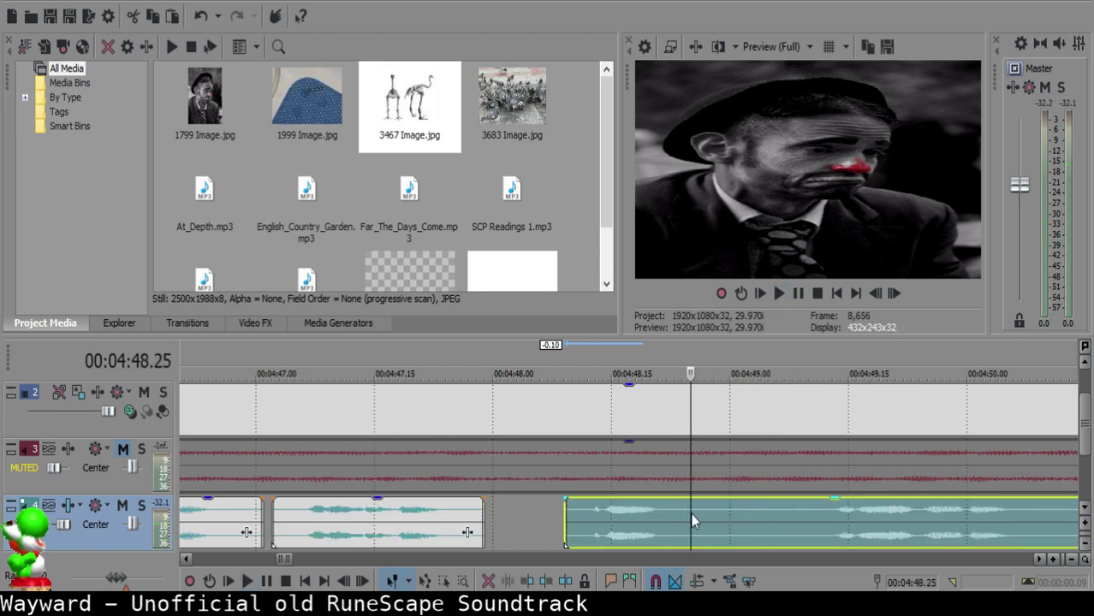
pyautogui.press('space')
pyautogui.press('space')
pyautogui.press('space')
pyautogui.press('space')
pyautogui.press('s')
pyautogui.press('space')
pyautogui.press('space')
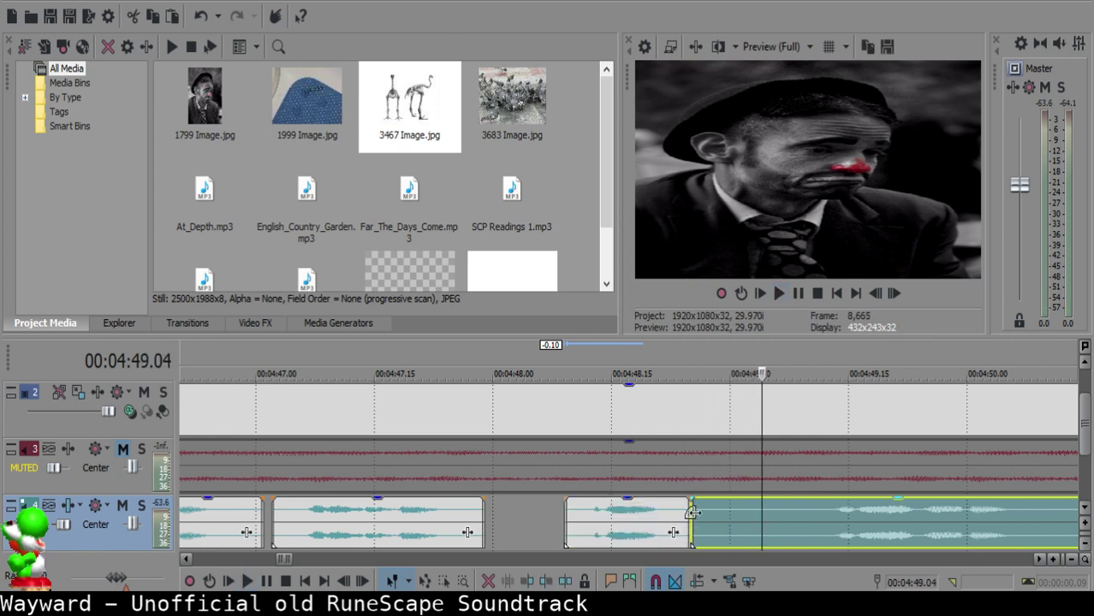
# - Trim the following narration's start to about 4:49.04, give the clip ending at 4:48.25 a one-frame fade-out, and play the join
pyautogui.moveTo(691, 512); pyautogui.dragTo(763, 511)
pyautogui.click(580, 518)
pyautogui.press('space')
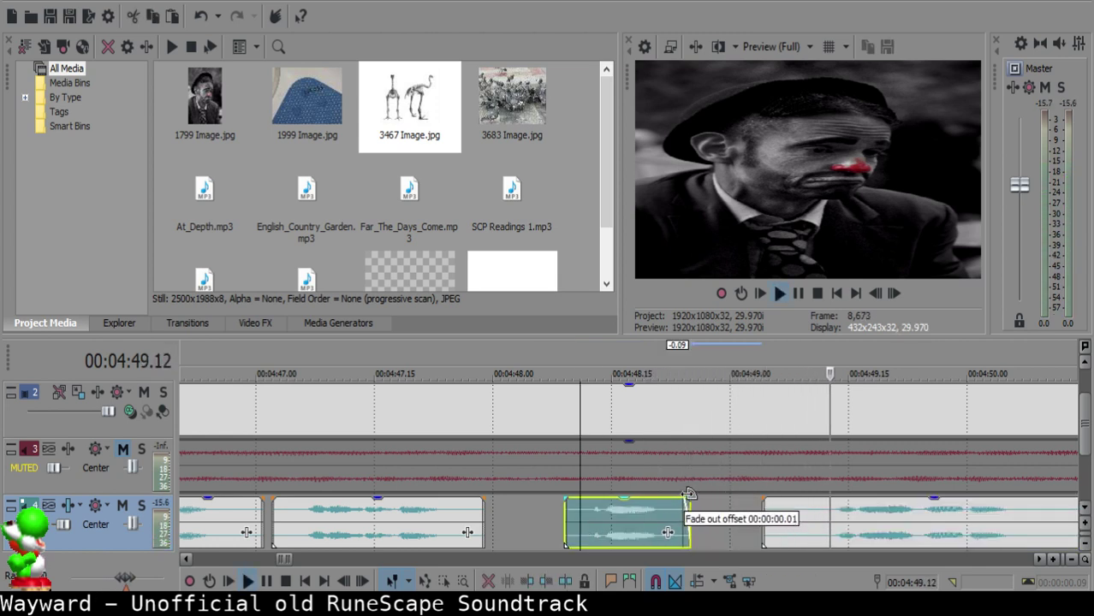
# - Split the narration at about 4:51.05 and delete the piece from about 4:49.04 up to the cut
pyautogui.click(851, 538)
pyautogui.scroll(-3, 850, 537)
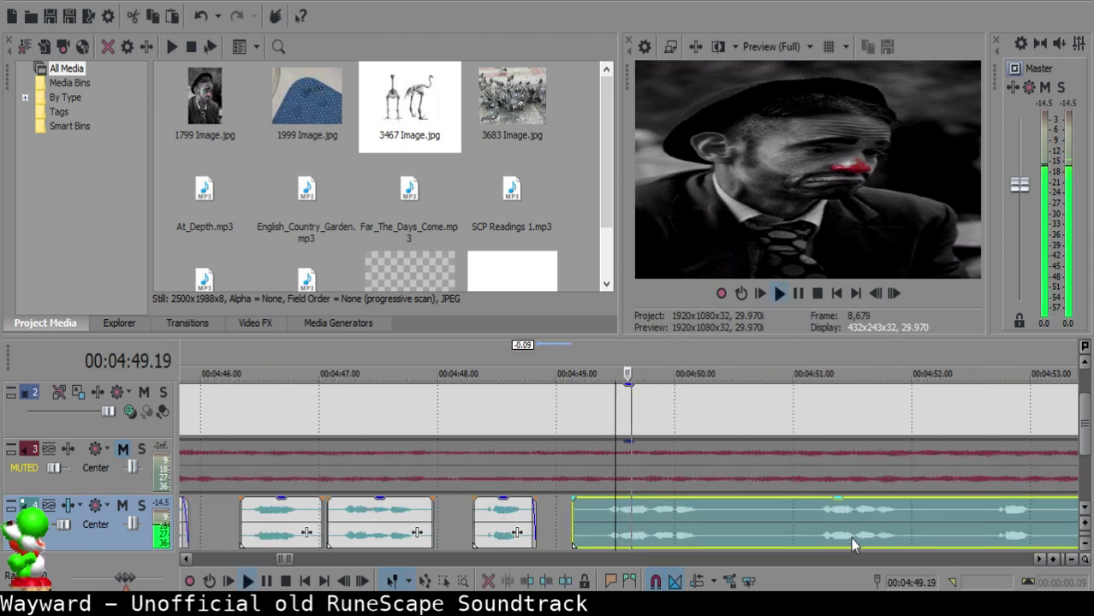
pyautogui.click(814, 516)
pyautogui.press('s')
pyautogui.press('Delete')
# - Move the remaining narration back to start at about 4:49.04 and play across the join
pyautogui.moveTo(832, 519); pyautogui.dragTo(623, 518)
pyautogui.click(481, 514)
pyautogui.press('space')
pyautogui.scroll(2, 612, 522)
pyautogui.press('Return')
# - Nudge the narration back one frame at a time to start at about 4:49.02, replaying the join after each nudge
pyautogui.click(584, 516)
pyautogui.click(347, 515)
pyautogui.press('space')
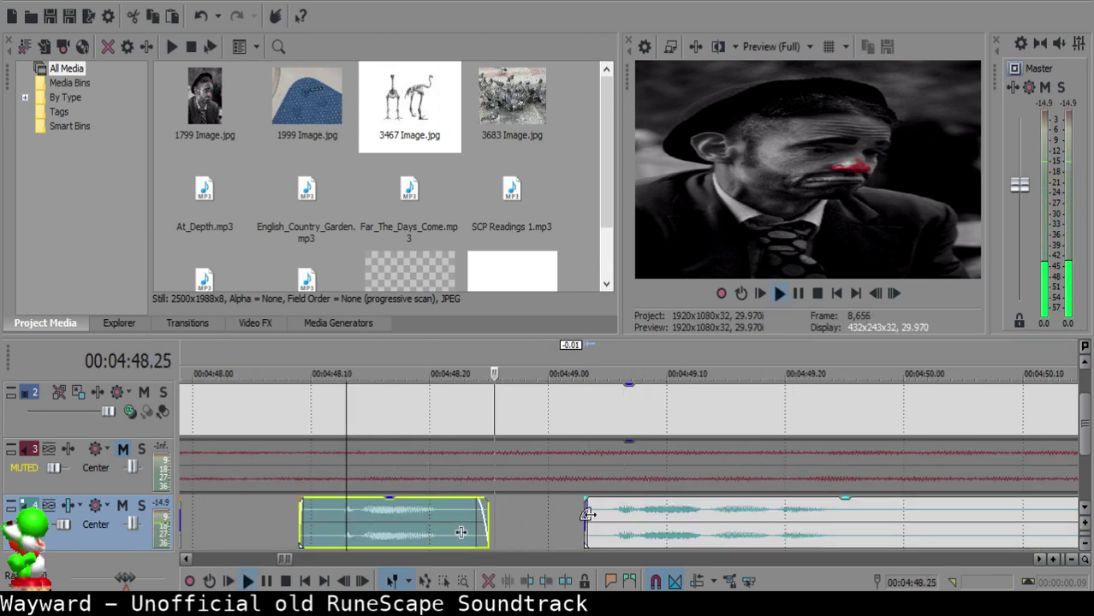
pyautogui.click(599, 520)
pyautogui.click(387, 514)
pyautogui.press('space')
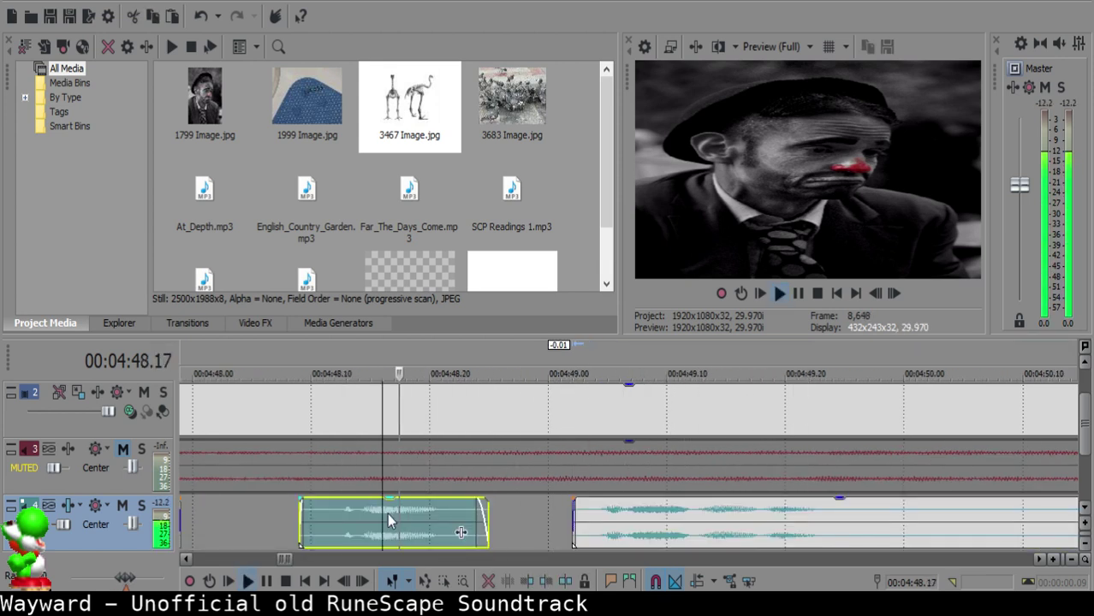
# - Play the end of the next phrase to locate the cut point and split the narration at about 4:49.25
pyautogui.scroll(-1, 589, 494)
pyautogui.scroll(1, 634, 503)
pyautogui.click(710, 519)
pyautogui.press('space')
pyautogui.press('space')
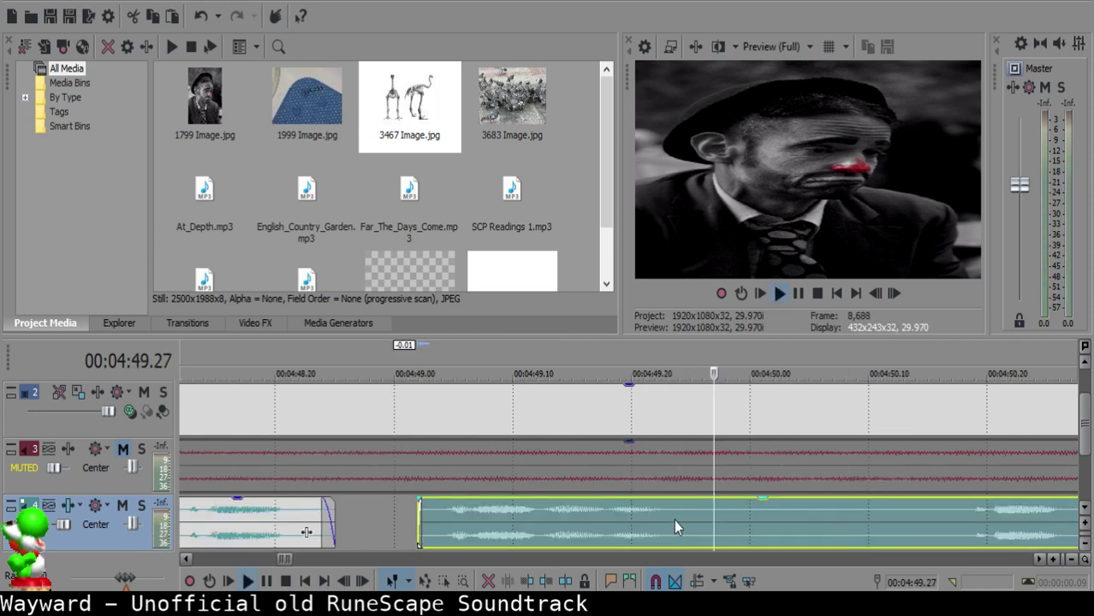
pyautogui.click(675, 520)
pyautogui.press('space')
pyautogui.press('space')
pyautogui.click(689, 515)
pyautogui.press('space')
pyautogui.press('space')
pyautogui.press('space')
pyautogui.press('s')
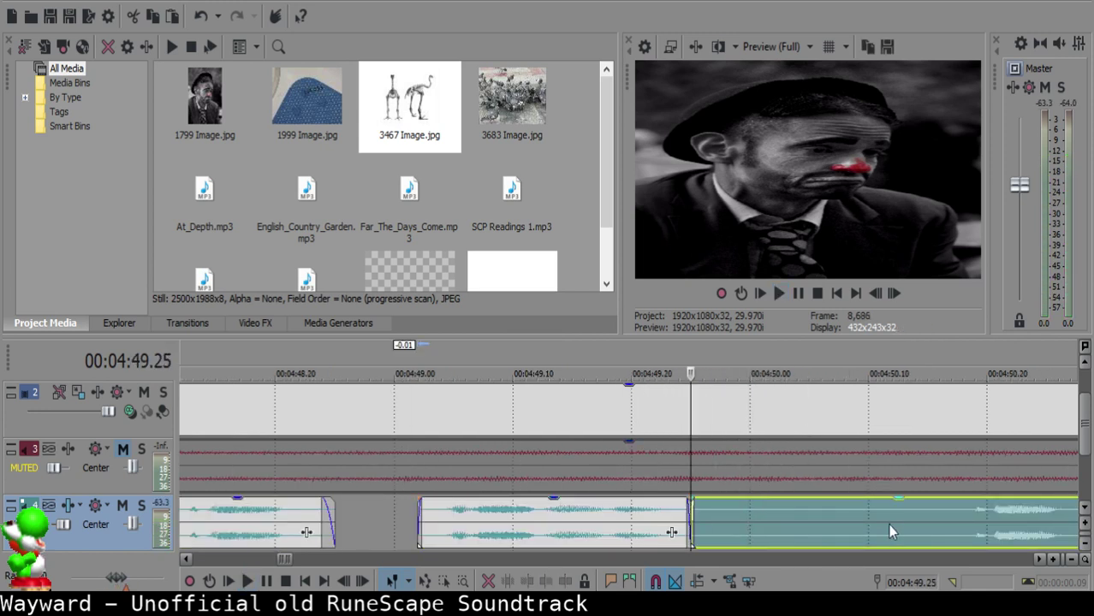
# - Split the narration at about 4:51.19 and delete the piece between 4:49.25 and the new cut
pyautogui.click(890, 524)
pyautogui.press('space')
pyautogui.scroll(-2, 674, 524)
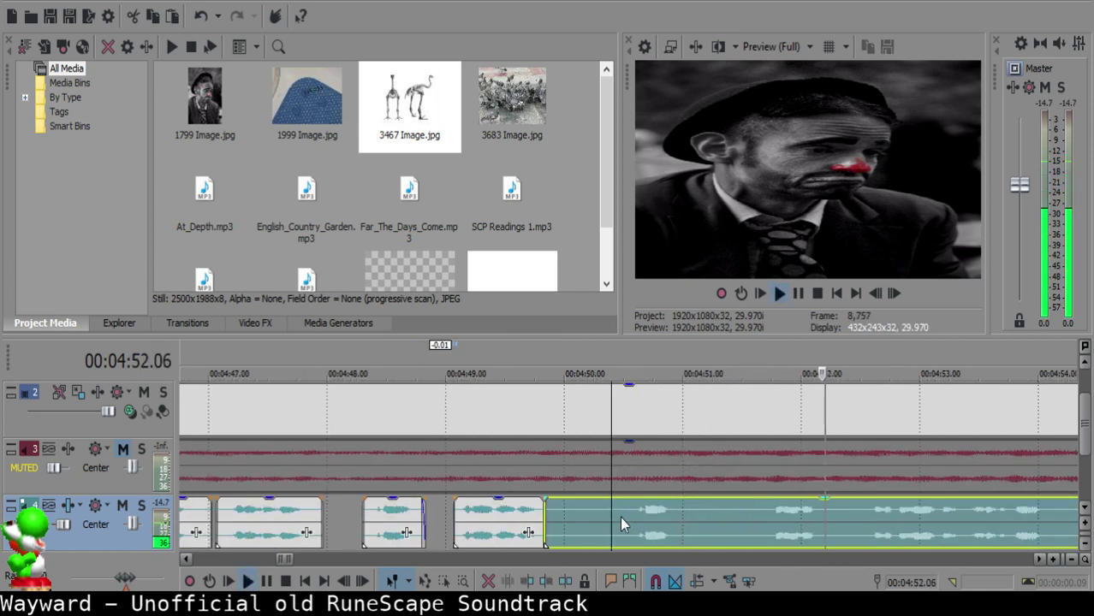
pyautogui.click(756, 511)
pyautogui.press('s')
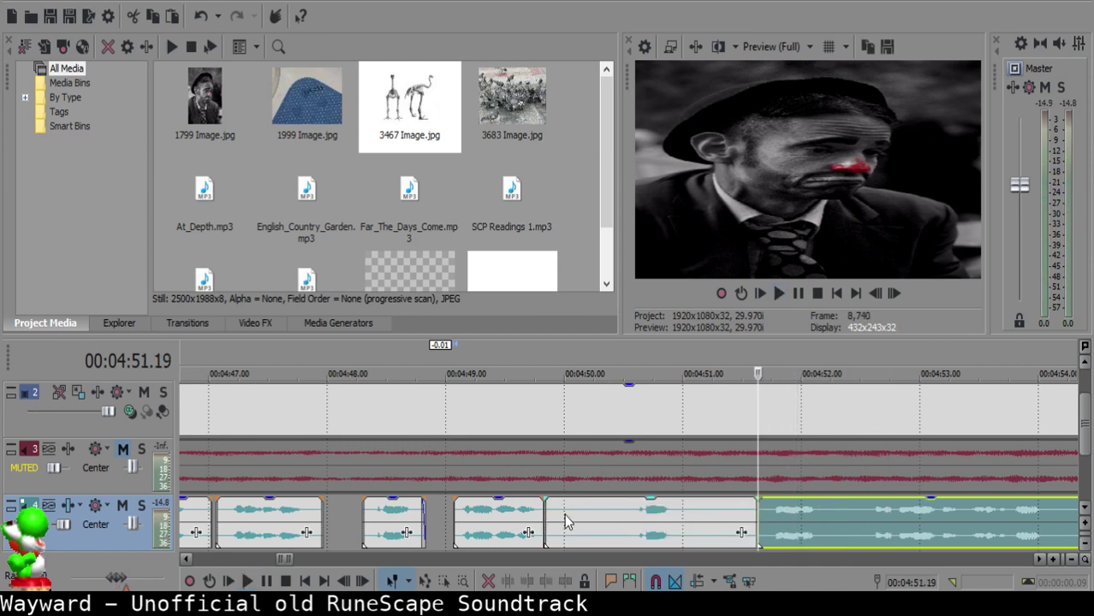
pyautogui.doubleClick(587, 510)
pyautogui.click(583, 508)
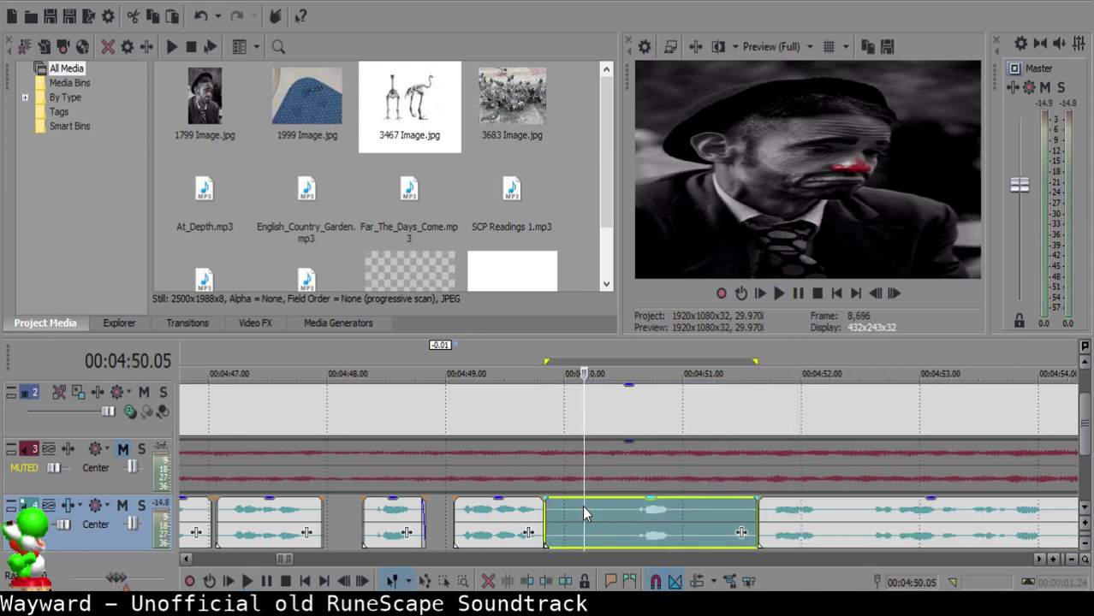
pyautogui.press('Delete')
# - Move the remaining narration back 1 second 14 frames to start at about 4:50.05 and play across the join
pyautogui.moveTo(784, 515); pyautogui.dragTo(631, 512)
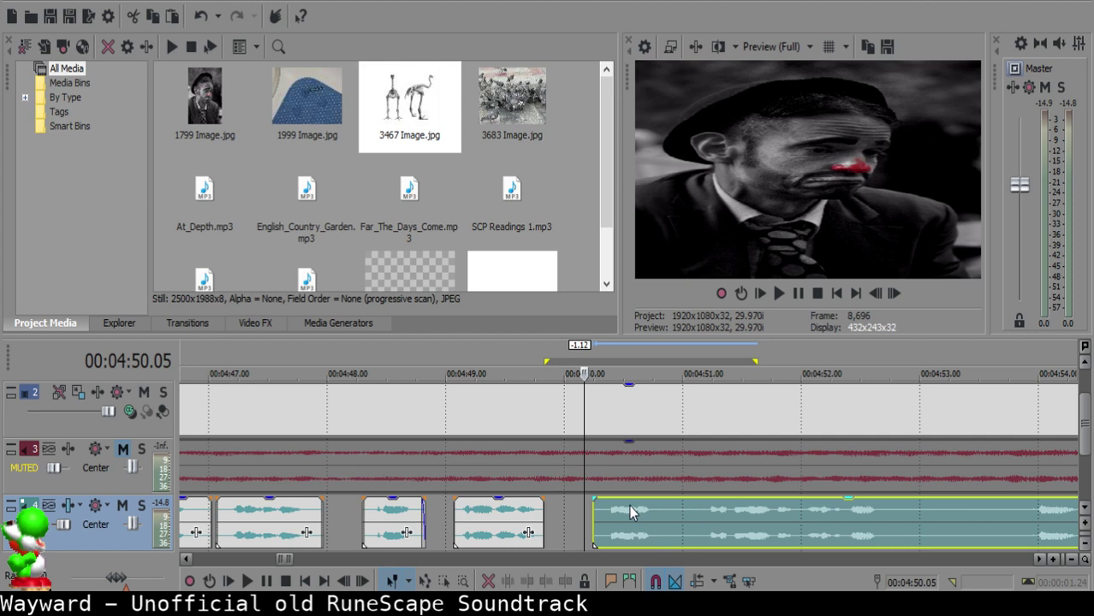
pyautogui.click(495, 511)
pyautogui.press('space')
pyautogui.scroll(3, 542, 522)
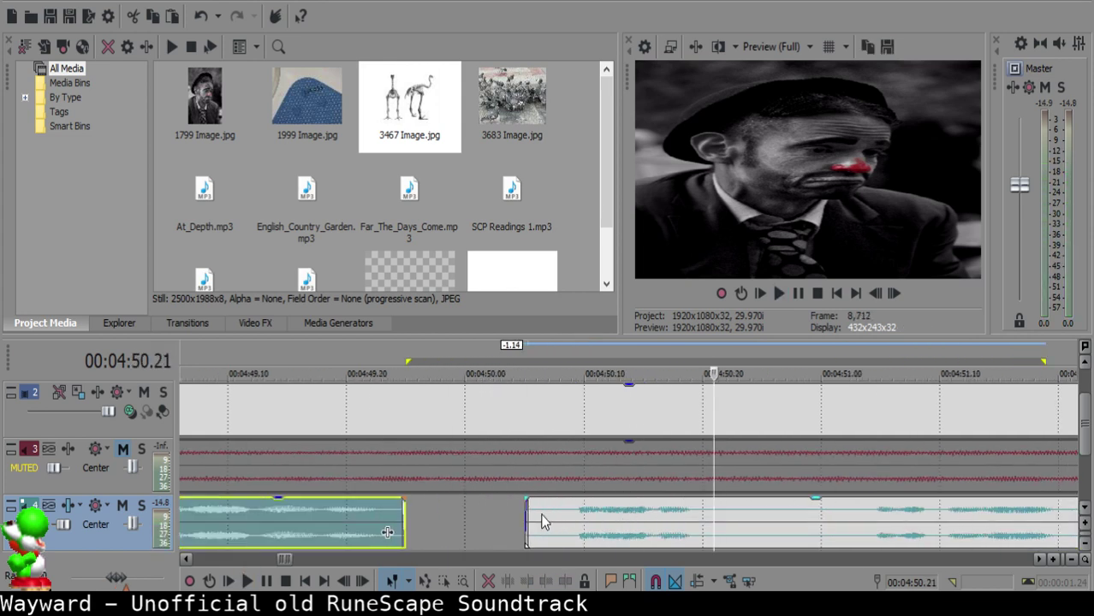
# - Nudge the narration one frame forward to start at about 4:50.06 and replay the join
pyautogui.moveTo(544, 522); pyautogui.dragTo(568, 520)
pyautogui.click(258, 528)
pyautogui.press('space')
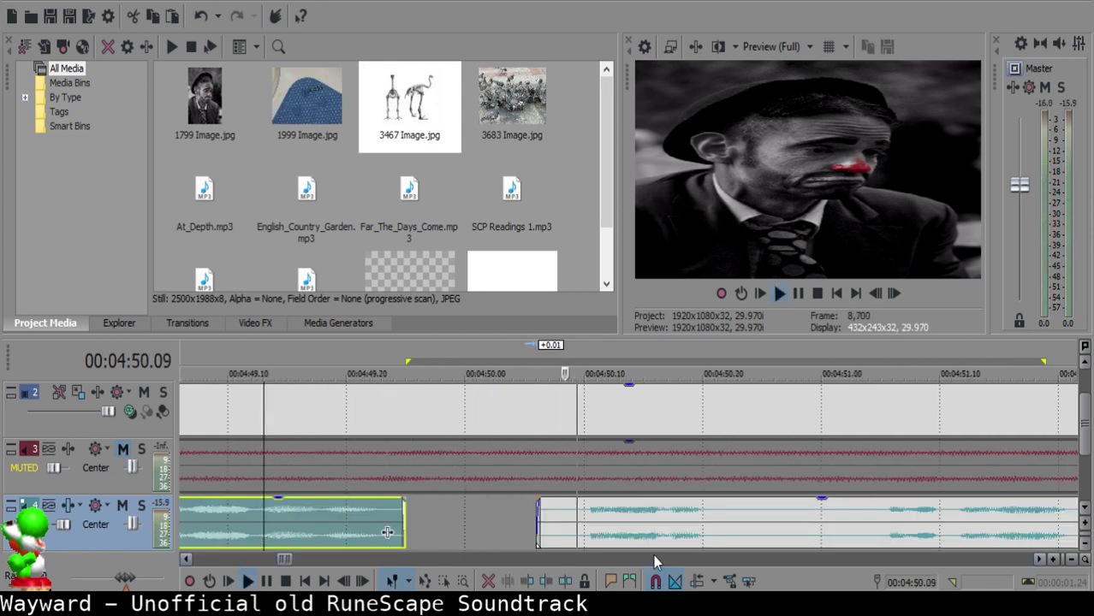
# - Split the narration at about 4:50.25 and 4:51.01, and delete the short piece between the cuts
pyautogui.click(738, 525)
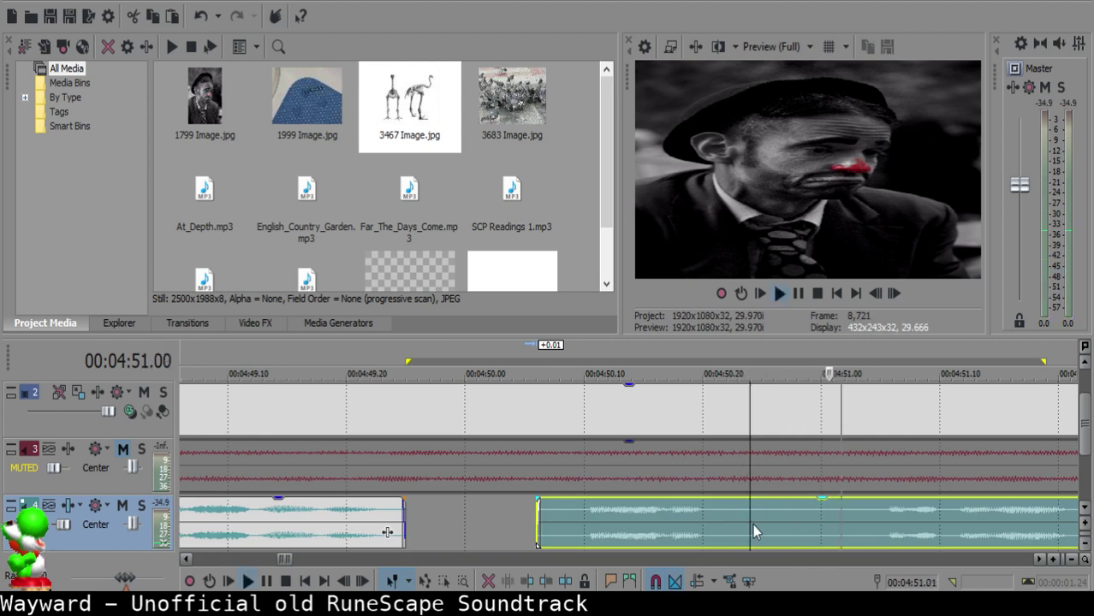
pyautogui.click(761, 524)
pyautogui.press('s')
pyautogui.scroll(-4, 824, 524)
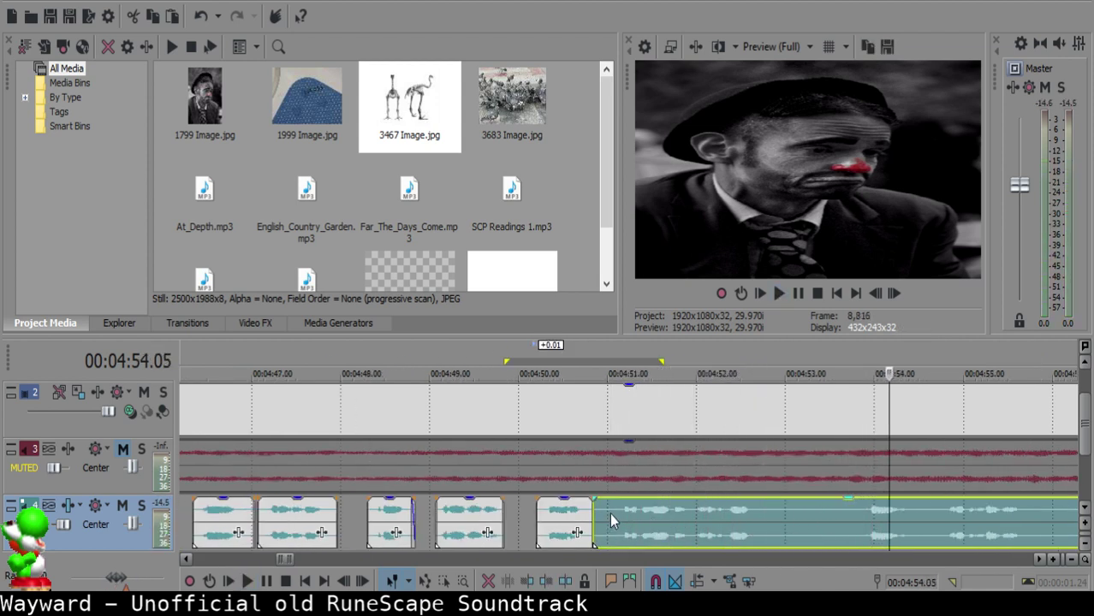
pyautogui.click(610, 513)
pyautogui.press('space')
pyautogui.press('s')
pyautogui.click(602, 514)
pyautogui.press('Delete')
# - Move the remaining narration back to start at about 4:50.28 and play across the join
pyautogui.moveTo(633, 515); pyautogui.dragTo(619, 520)
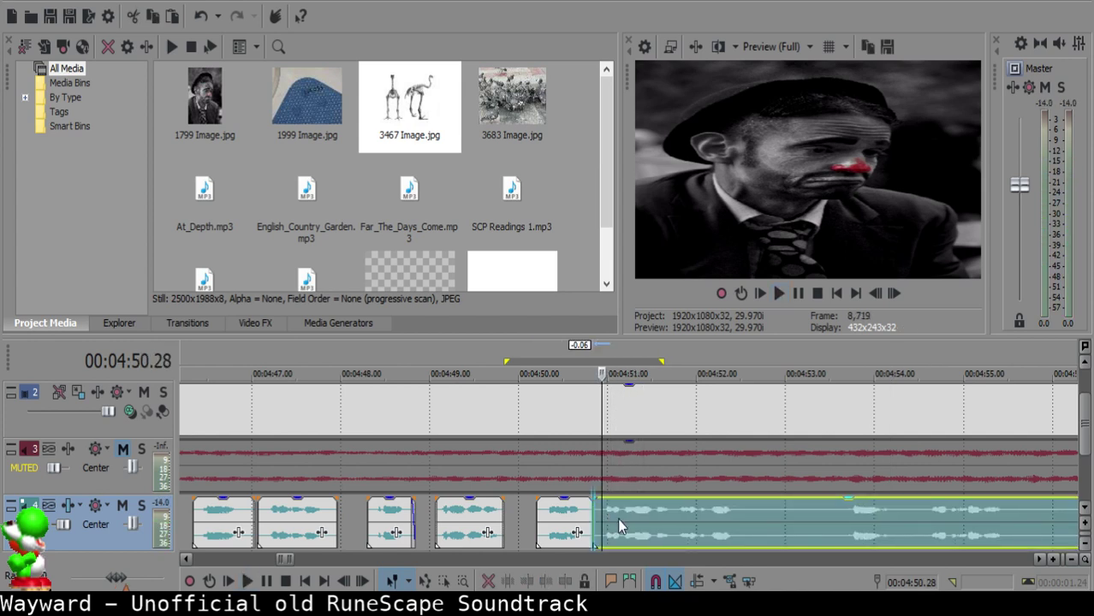
pyautogui.click(565, 520)
pyautogui.press('space')
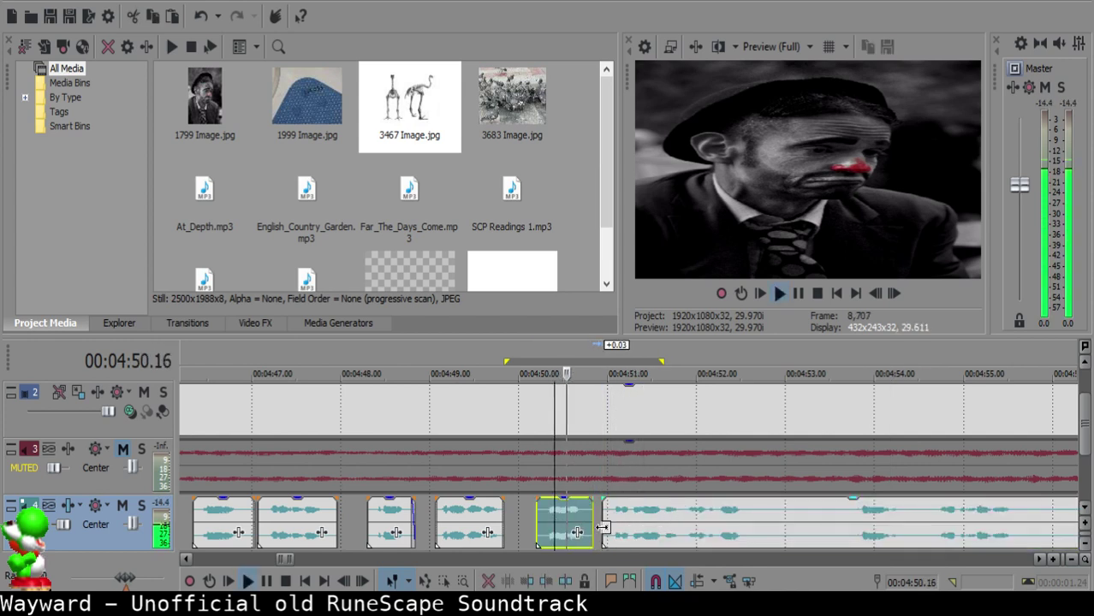
# - Split the narration at about 4:52.20 and remove the pause after it up to about 4:53.07
pyautogui.scroll(3, 604, 524)
pyautogui.scroll(-2, 608, 520)
pyautogui.scroll(2, 676, 525)
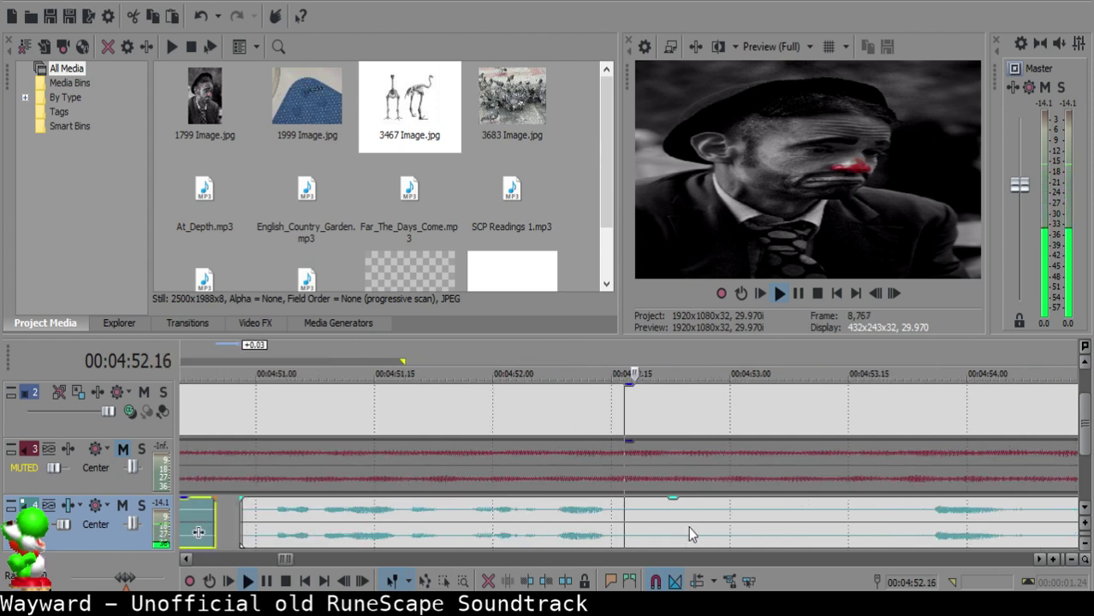
pyautogui.click(642, 505)
pyautogui.click(653, 506)
pyautogui.press('s')
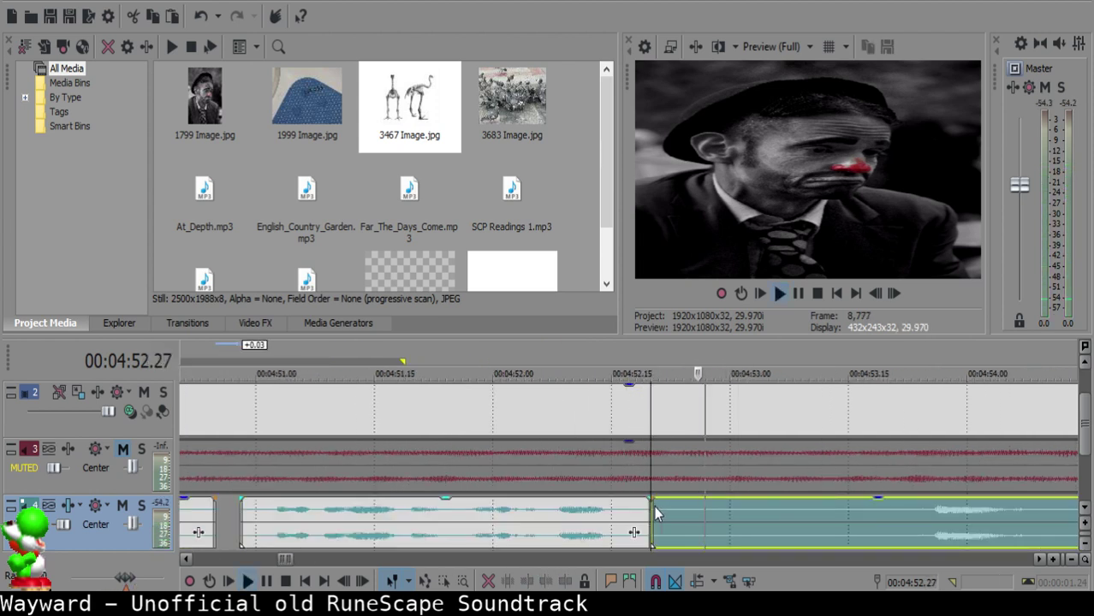
pyautogui.press('s')
pyautogui.click(697, 518)
pyautogui.press('Delete')
# - Add a fade-out of about three frames to the clip ending at about 4:52.20 and play its ending
pyautogui.click(525, 521)
pyautogui.press('space')
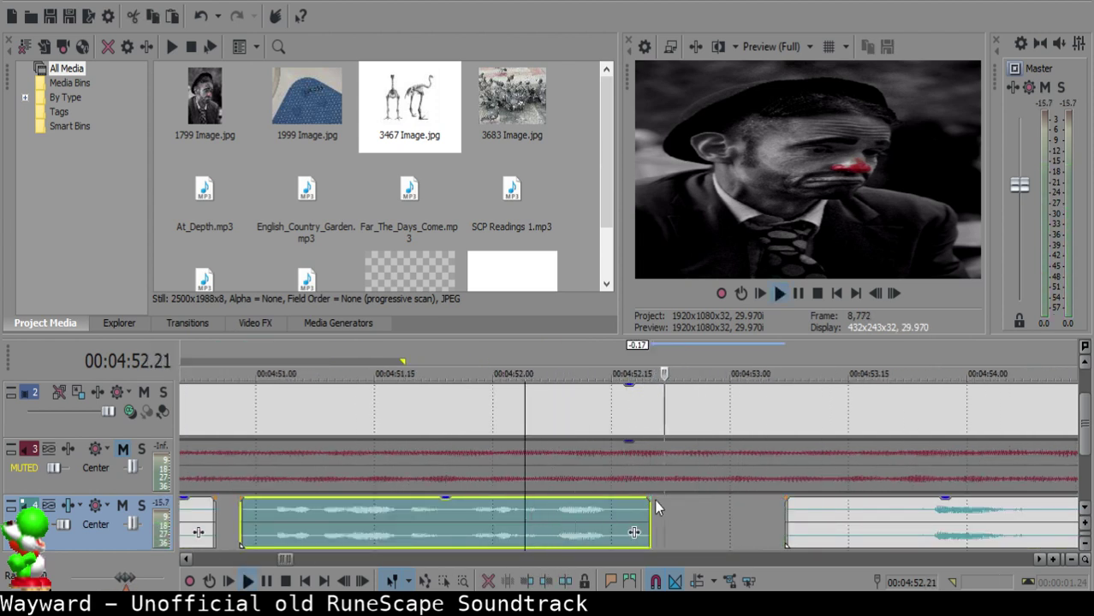
pyautogui.press('Return')
pyautogui.moveTo(652, 500); pyautogui.dragTo(642, 499)
pyautogui.click(561, 515)
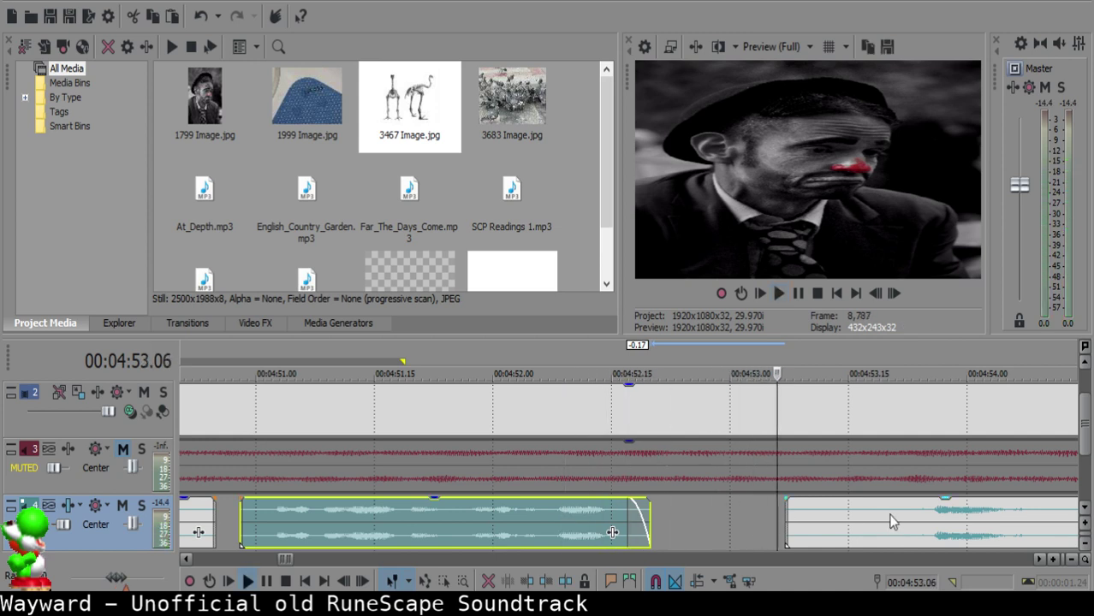
# - Split the narration at about 4:53.23 and delete the piece from about 4:53.07 up to the cut
pyautogui.click(889, 521)
pyautogui.scroll(-3, 881, 522)
pyautogui.press('space')
pyautogui.click(617, 511)
pyautogui.press('s')
pyautogui.click(595, 512)
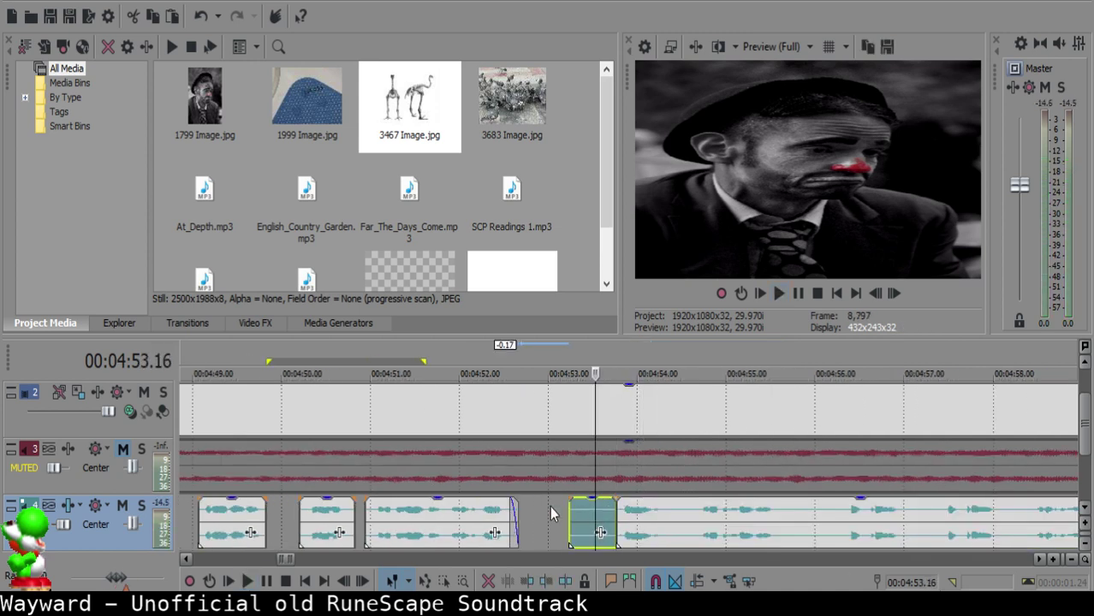
pyautogui.press('Delete')
# - Move the remaining narration back 24 frames to start at about 4:52.29 and play across the join
pyautogui.click(545, 508)
pyautogui.moveTo(712, 519); pyautogui.dragTo(645, 503)
pyautogui.click(486, 513)
pyautogui.press('space')
pyautogui.scroll(4, 519, 514)
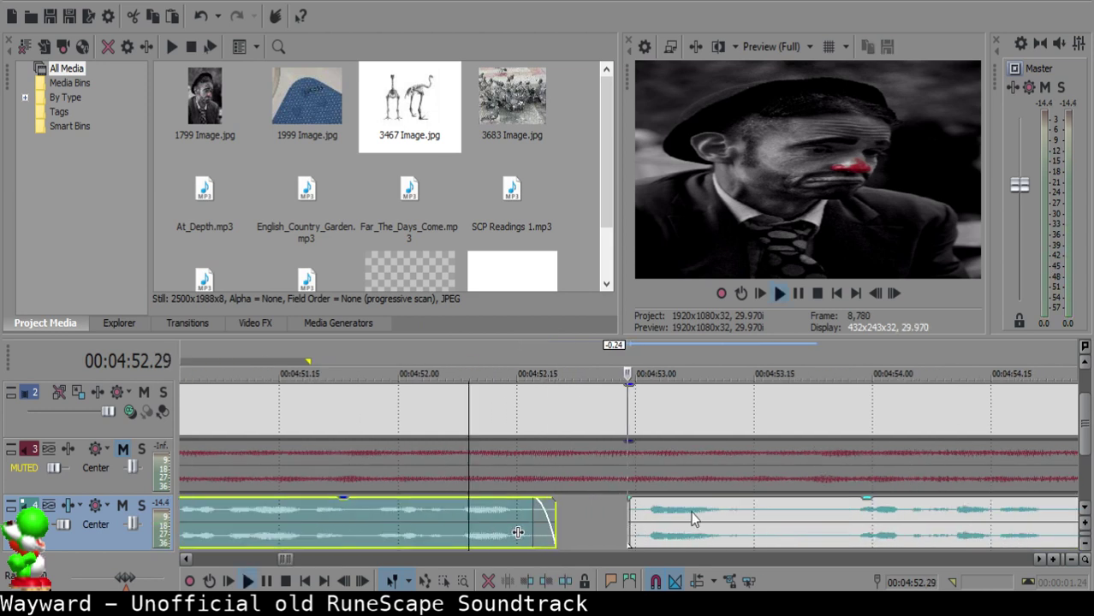
# - Move the narration forward to start at about 4:53.04 and replay the join from about 4:52.00
pyautogui.click(639, 513)
pyautogui.moveTo(642, 508); pyautogui.dragTo(727, 521)
pyautogui.click(244, 530)
pyautogui.press('space')
pyautogui.click(268, 535)
pyautogui.press('space')
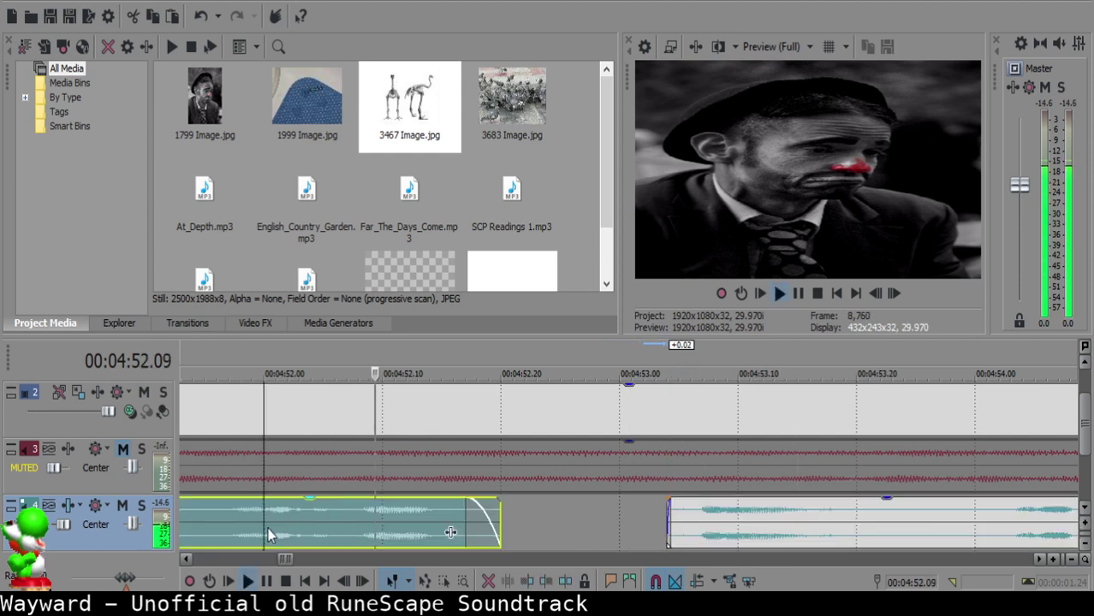
# - Nudge the narration one frame forward to start at about 4:53.05 and play across the join
pyautogui.click(683, 522)
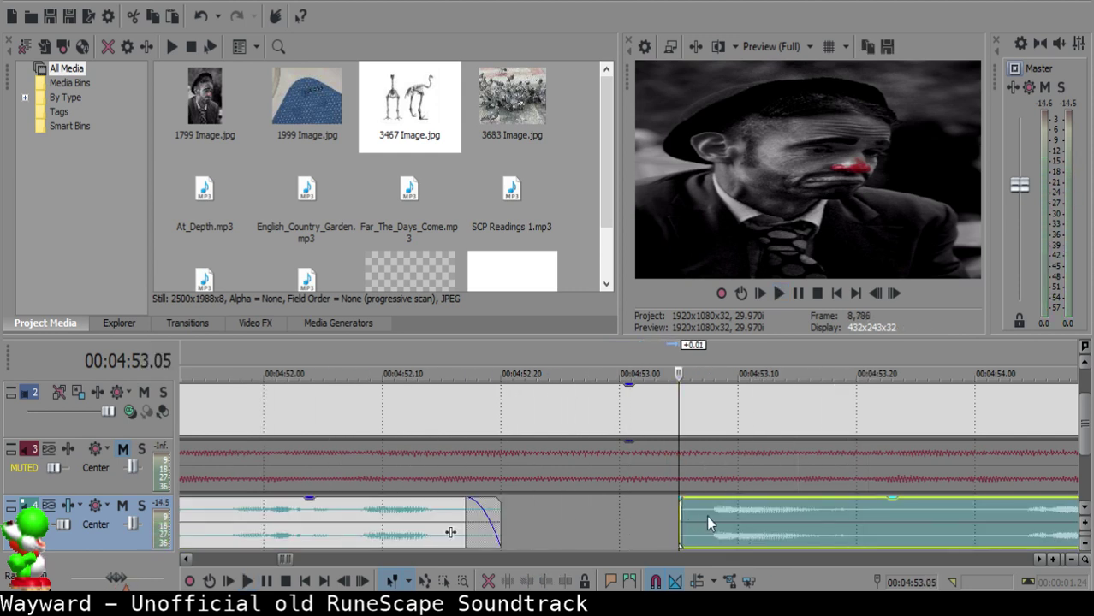
pyautogui.click(311, 516)
pyautogui.press('space')
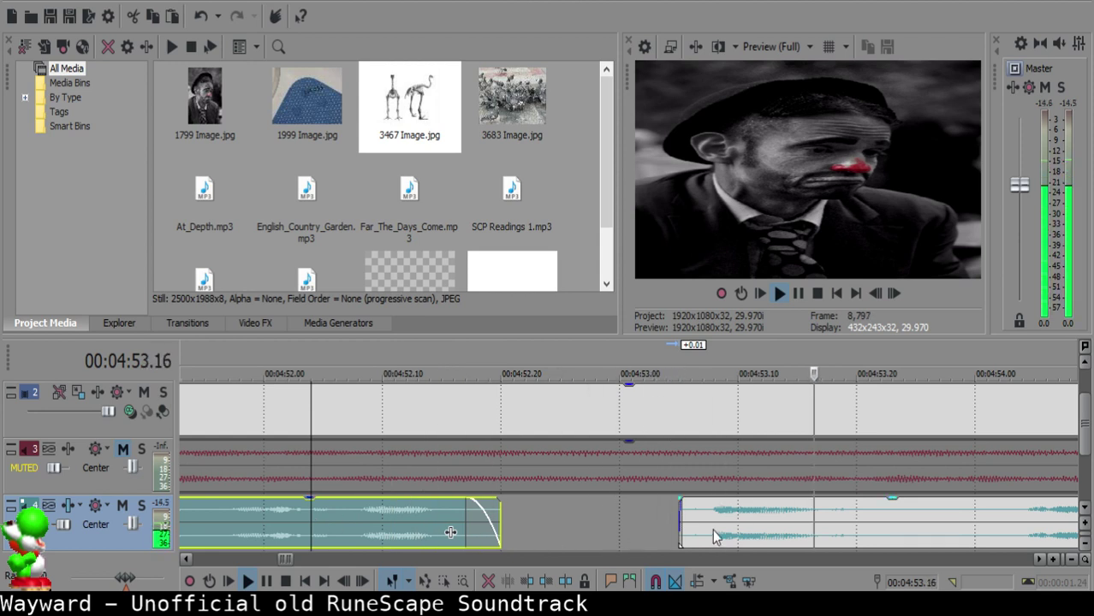
# - Nudge the narration one more frame forward to start at about 4:53.06 and replay the join from about 4:51.25
pyautogui.hscroll(5, 712, 532)
pyautogui.click(369, 515)
pyautogui.press('space')
pyautogui.hotkey('alt', '[')
pyautogui.scroll(-2, 389, 520)
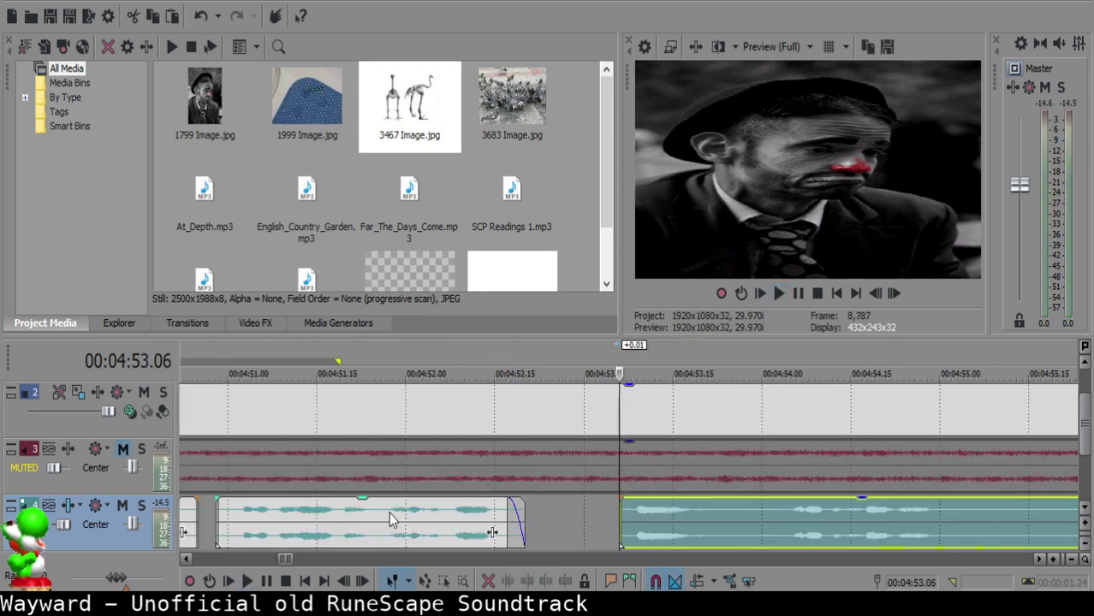
pyautogui.scroll(-1, 390, 519)
pyautogui.click(457, 506)
pyautogui.press('space')
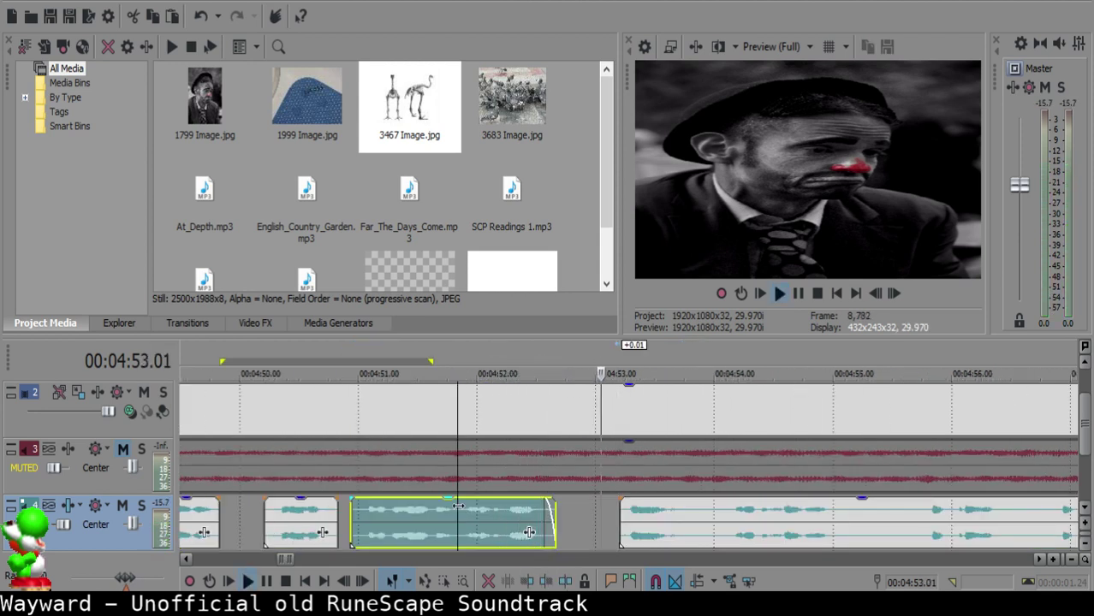
# - Listen past the short phrase starting at 4:53.06 and split the narration at 4:53.24
pyautogui.scroll(2, 704, 511)
pyautogui.click(677, 516)
pyautogui.press('space')
pyautogui.press('space')
pyautogui.press('space')
pyautogui.press('s')
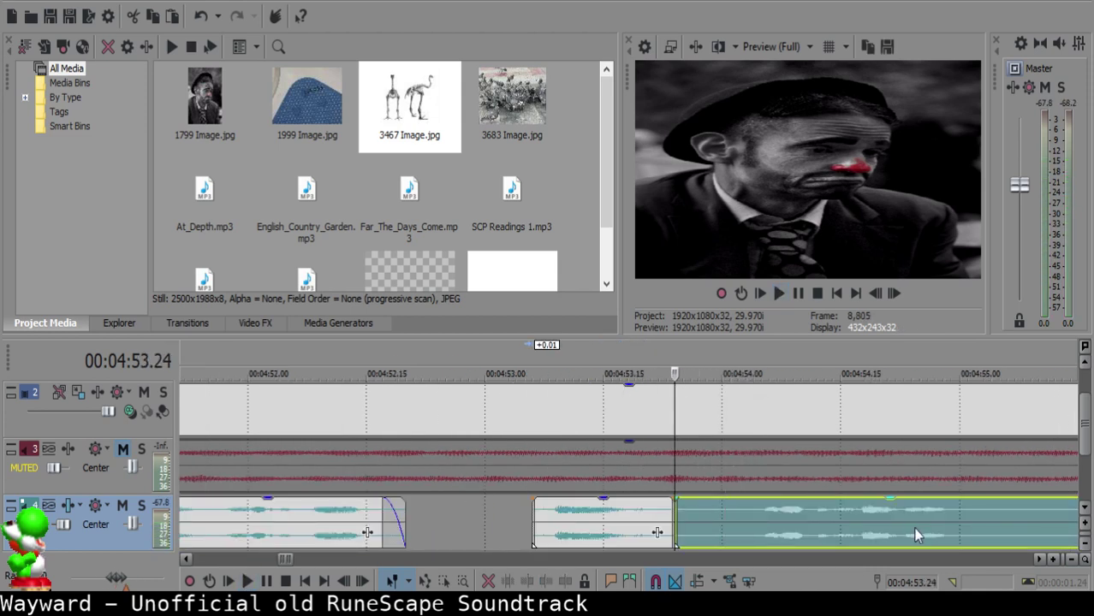
# - Play on past the pause, split the narration at about 4:54.00, and delete the short piece between 4:53.24 and that cut
pyautogui.click(915, 529)
pyautogui.press('space')
pyautogui.scroll(-2, 915, 528)
pyautogui.press('space')
pyautogui.click(543, 512)
pyautogui.press('space')
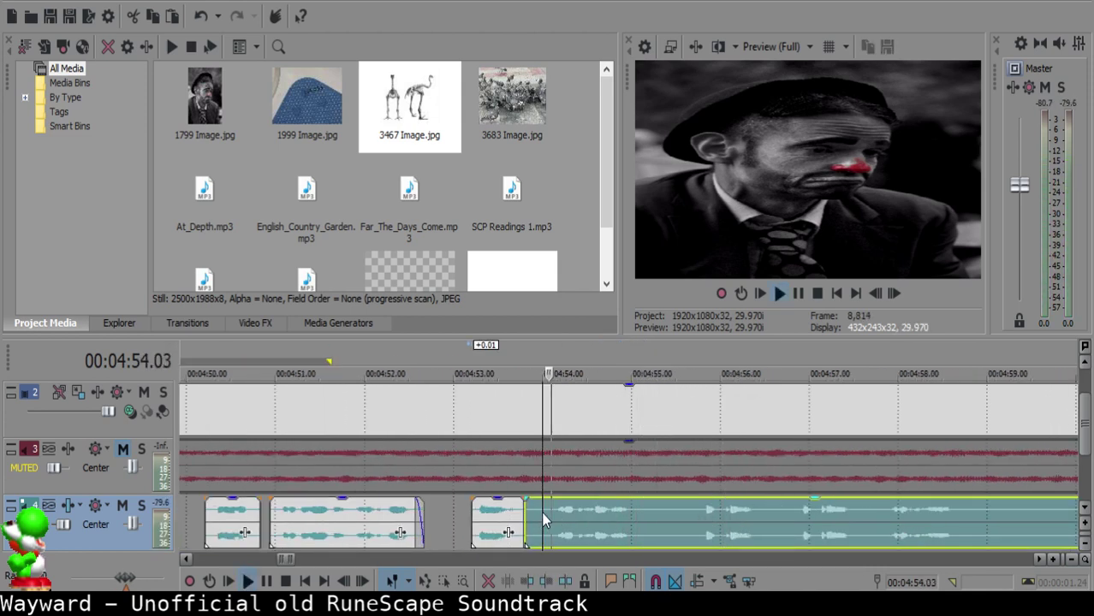
pyautogui.press('space')
pyautogui.press('s')
pyautogui.click(536, 515)
pyautogui.press('Delete')
# - Move the remaining narration back 2 frames to start at about 4:53.28 and play across the join
pyautogui.moveTo(564, 515); pyautogui.dragTo(557, 515)
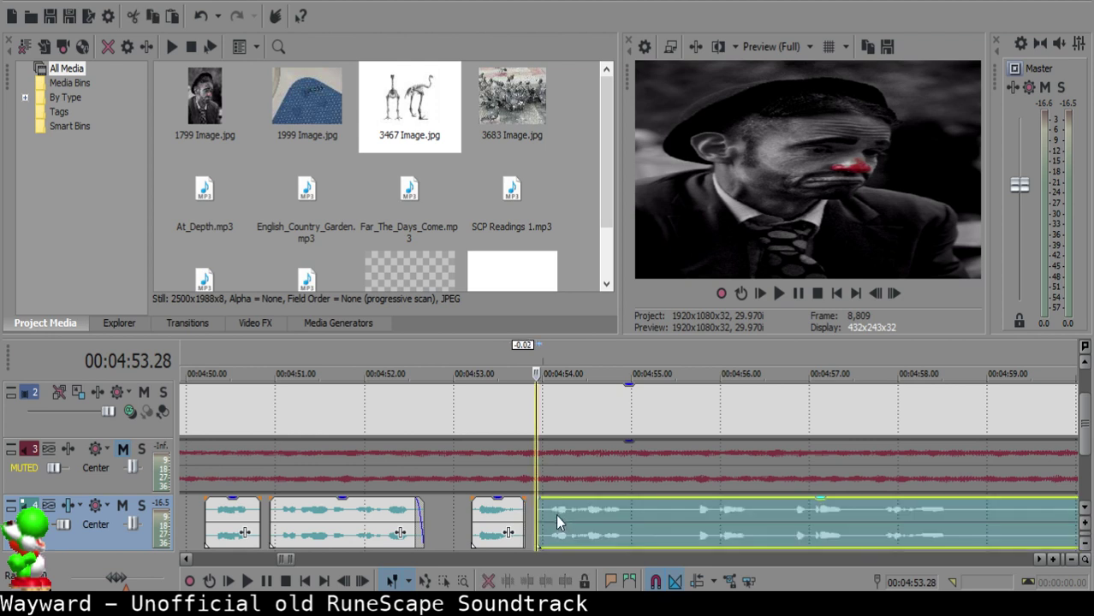
pyautogui.click(479, 514)
pyautogui.press('space')
pyautogui.scroll(3, 564, 514)
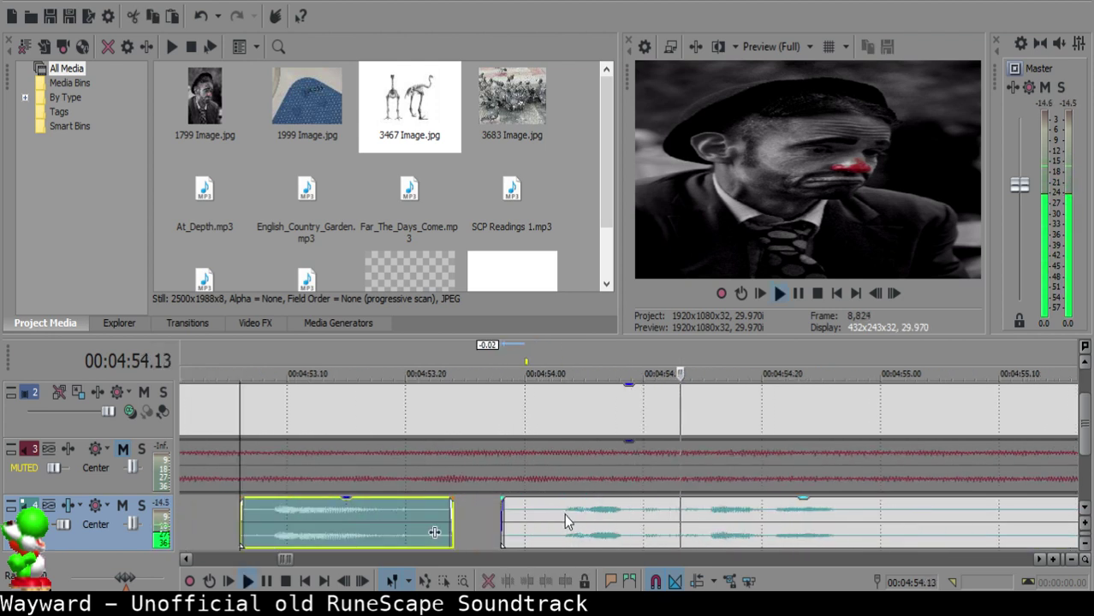
pyautogui.press('space')
# - Move the narration back 2 more frames to start at about 4:53.26 and replay the join from about 4:53.05
pyautogui.click(478, 506)
pyautogui.moveTo(510, 507); pyautogui.dragTo(484, 509)
pyautogui.click(230, 538)
pyautogui.press('space')
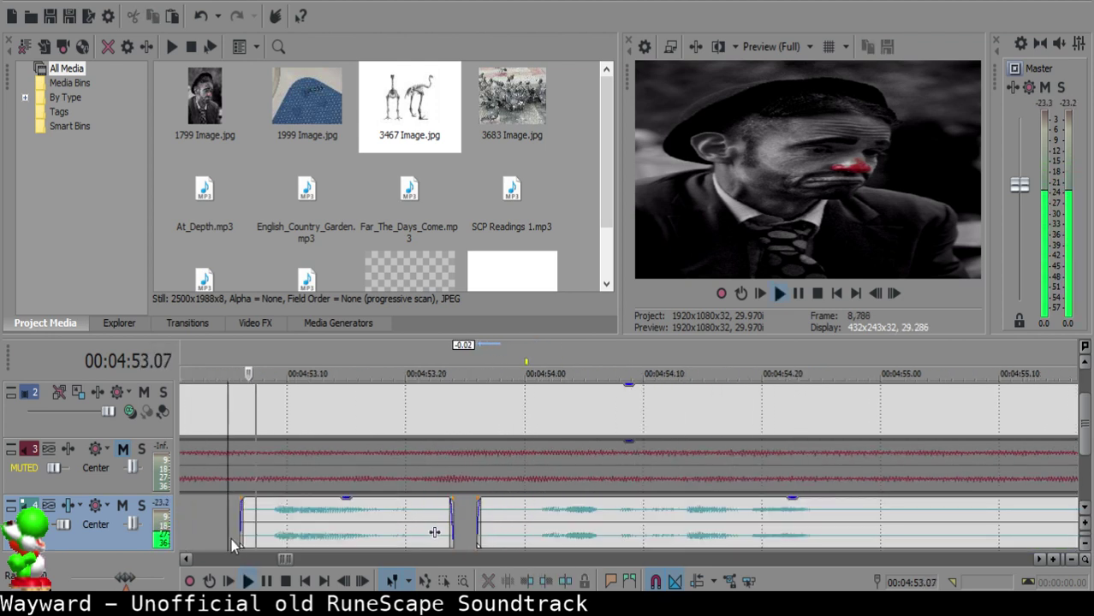
pyautogui.press('space')
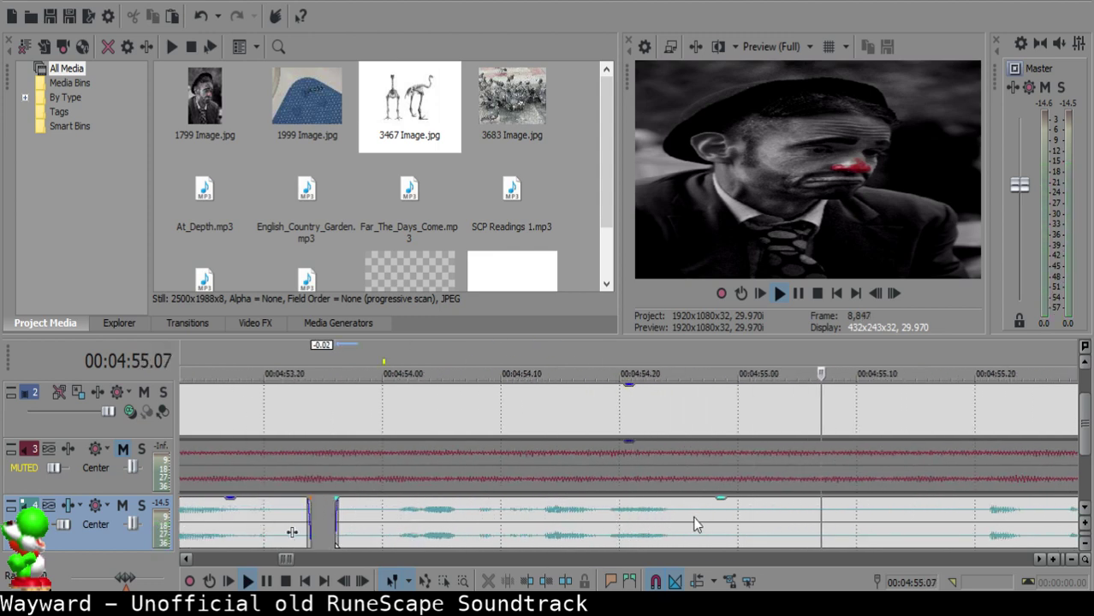
# - Split the narration after the phrase at about 4:54.28 and listen onward
pyautogui.click(701, 517)
pyautogui.click(708, 517)
pyautogui.press('s')
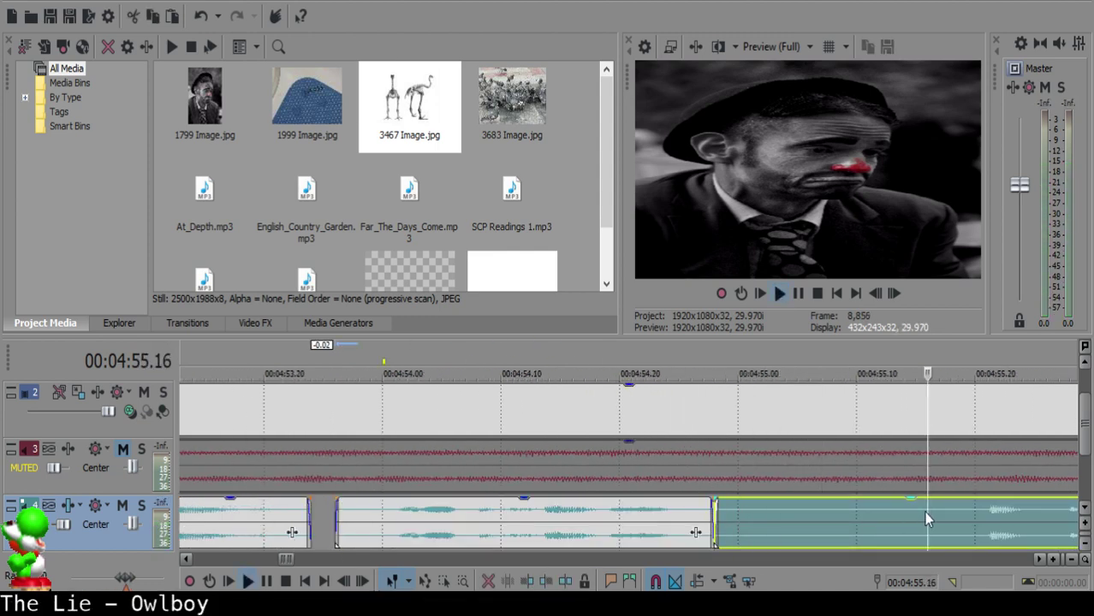
pyautogui.scroll(-2, 924, 511)
pyautogui.scroll(2, 747, 511)
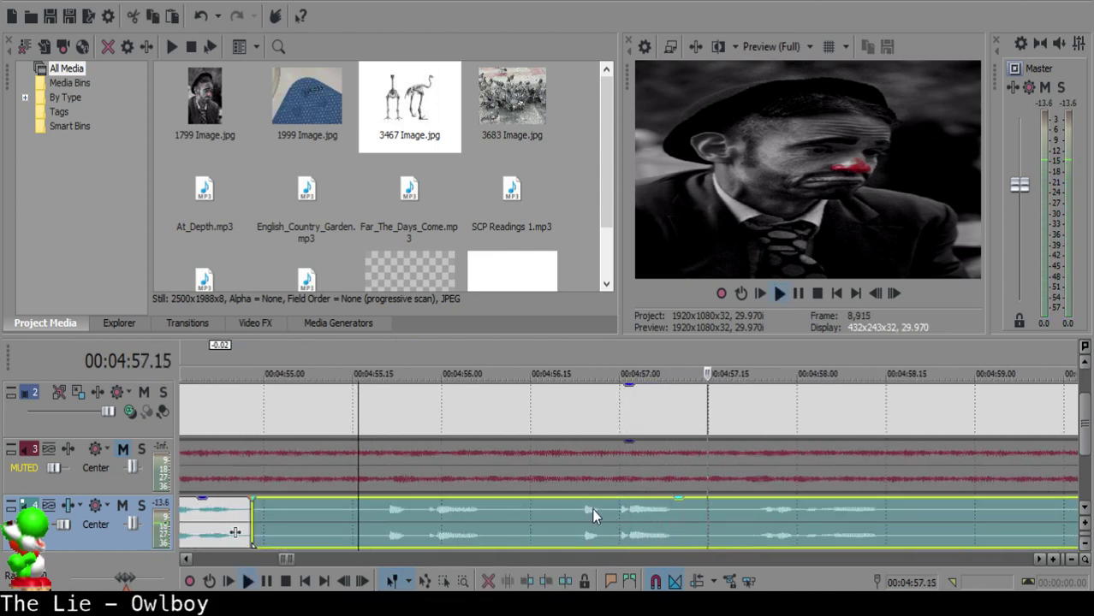
# - Split the narration again at about 4:56.21 and delete the unwanted section between 4:54.28 and that cut
pyautogui.press('space')
pyautogui.click(565, 506)
pyautogui.press('s')
pyautogui.press('space')
pyautogui.scroll(-1, 561, 511)
pyautogui.press('space')
pyautogui.click(429, 510)
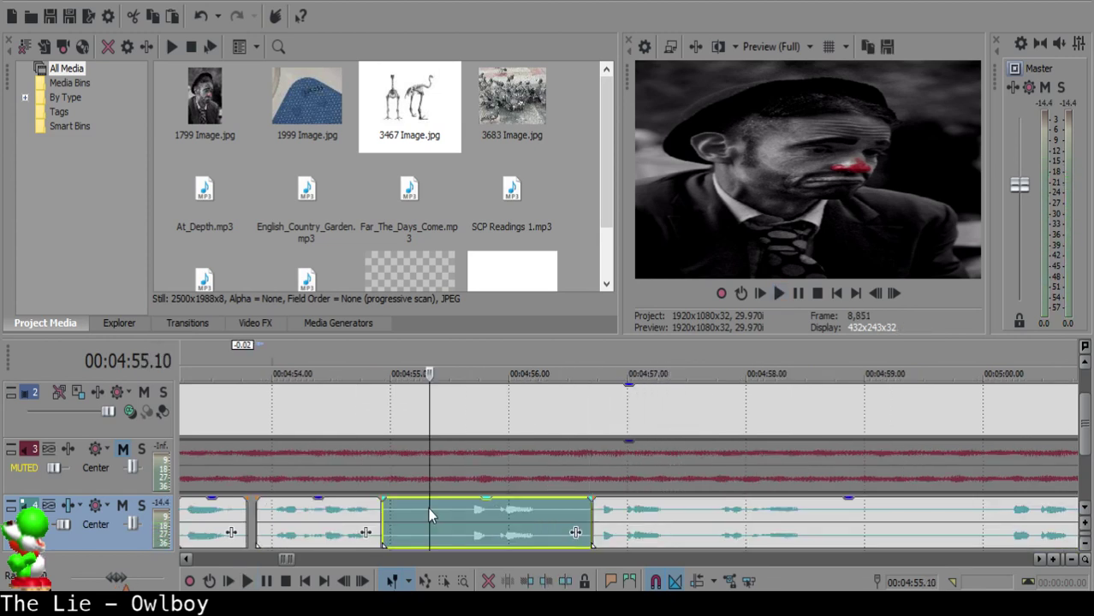
pyautogui.press('Delete')
# - Move the remaining narration back 1 second 12 frames to start at about 4:55.09 and play across the join
pyautogui.moveTo(656, 526); pyautogui.dragTo(491, 519)
pyautogui.click(349, 535)
pyautogui.press('space')
pyautogui.scroll(-2, 572, 511)
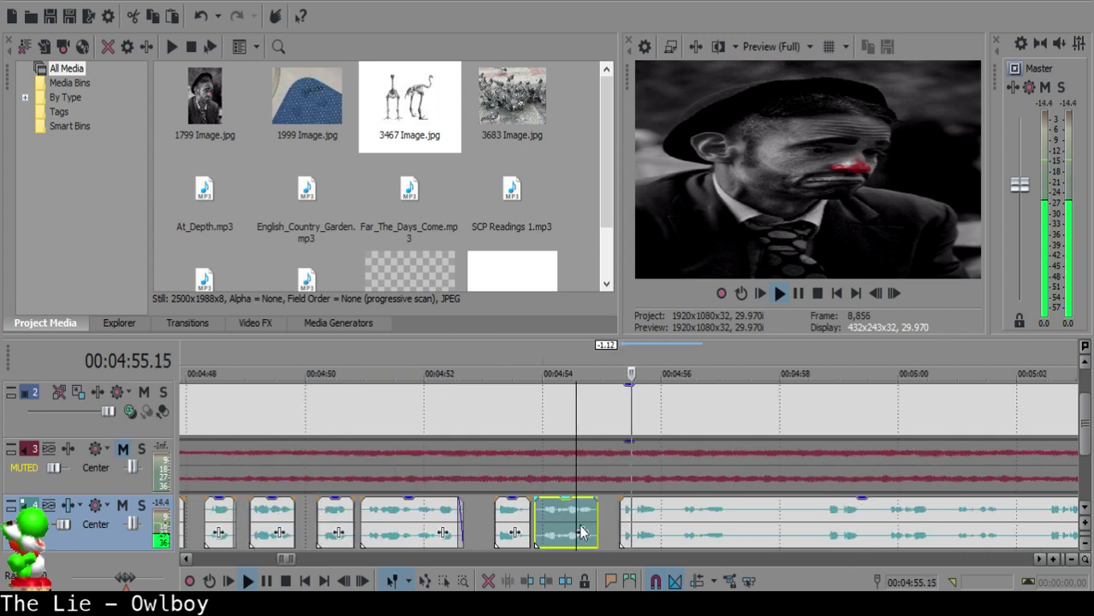
pyautogui.scroll(3, 572, 512)
pyautogui.press('space')
# - Nudge the narration 2 frames forward to start at about 4:55.11 and replay the join
pyautogui.click(565, 506)
pyautogui.moveTo(564, 505); pyautogui.dragTo(585, 518)
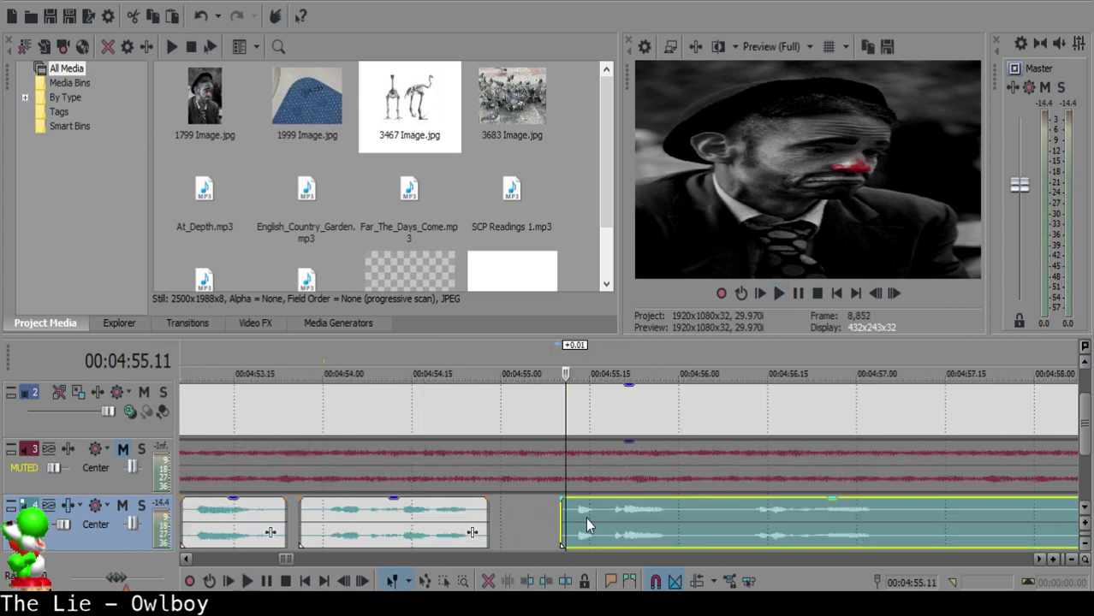
pyautogui.click(400, 518)
pyautogui.press('space')
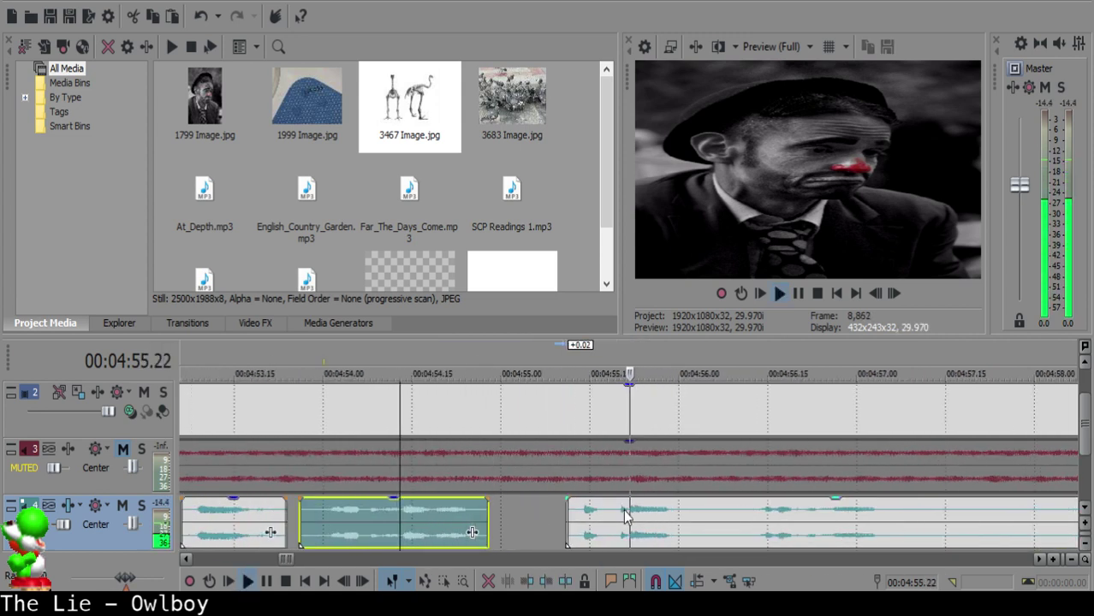
pyautogui.press('space')
# - Cut the narration at 4:56.04 and about 4:56.09 and delete the short pause between the cuts
pyautogui.click(703, 517)
pyautogui.press('s')
pyautogui.press('space')
pyautogui.press('space')
pyautogui.press('s')
pyautogui.click(706, 508)
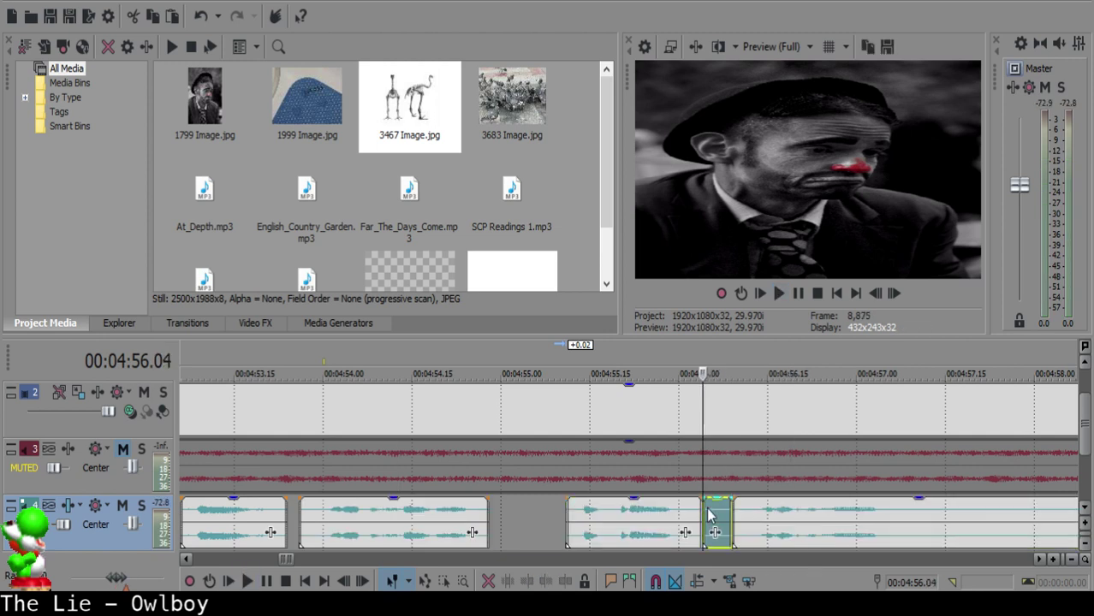
pyautogui.press('Delete')
# - Move the remaining narration back 5 frames to close the gap at 4:56.04 and play across the join
pyautogui.moveTo(842, 534); pyautogui.dragTo(807, 528)
pyautogui.click(587, 526)
pyautogui.press('space')
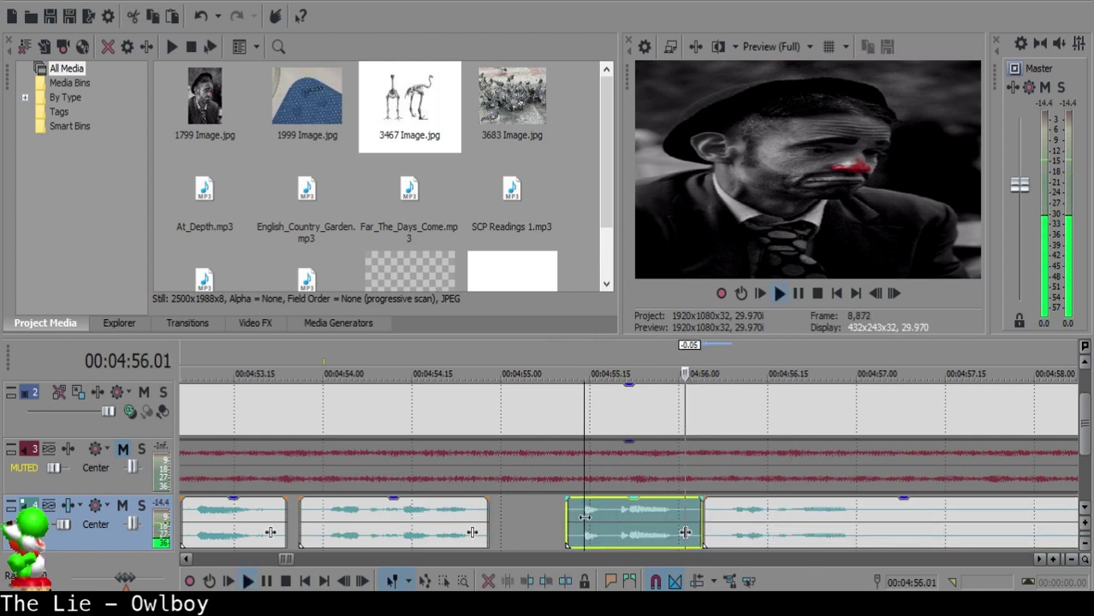
pyautogui.scroll(-4, 595, 519)
pyautogui.scroll(5, 604, 519)
pyautogui.press('space')
# - Cut the narration at about 4:57.05 and 4:58.21 and delete the pause between the cuts
pyautogui.click(675, 522)
pyautogui.press('s')
pyautogui.press('space')
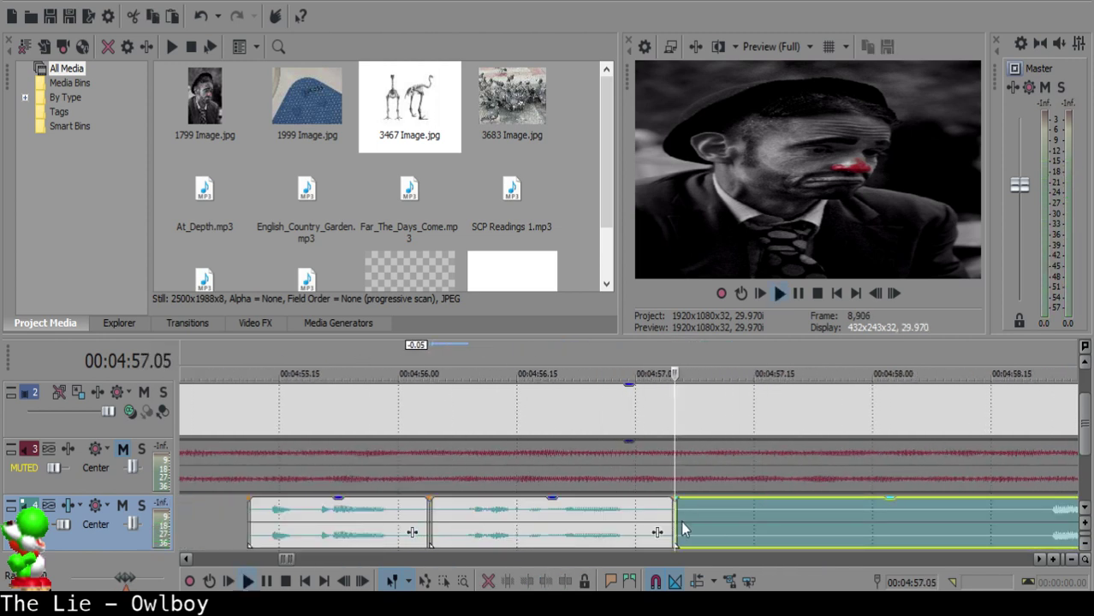
pyautogui.scroll(-3, 727, 518)
pyautogui.click(618, 506)
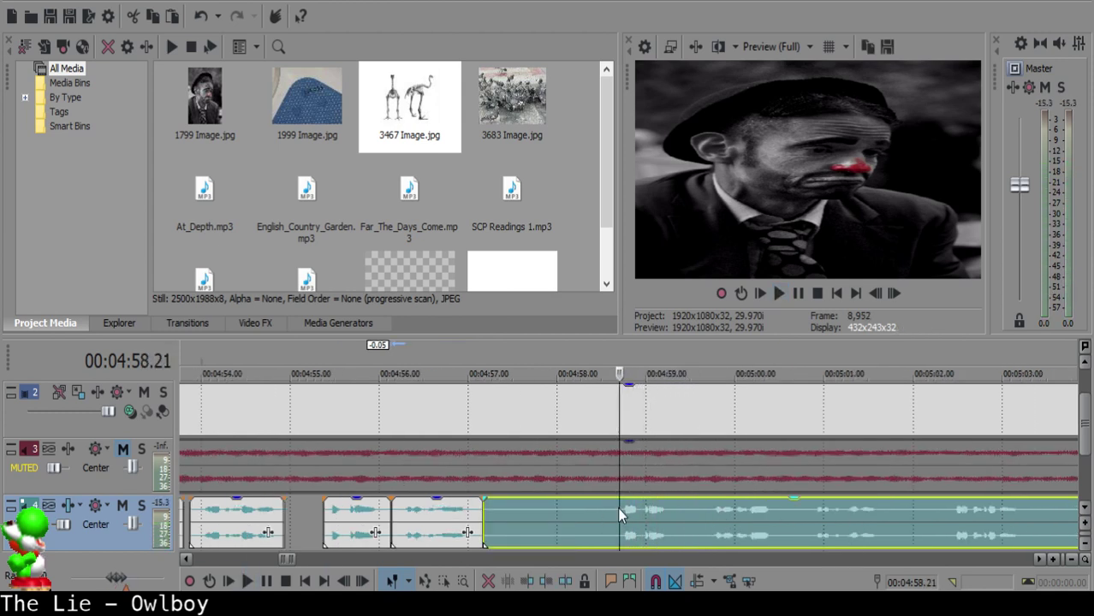
pyautogui.press('s')
pyautogui.click(534, 510)
pyautogui.click(525, 511)
pyautogui.press('Delete')
# - Move the remaining narration back 1 second 2 frames to start at about 4:57.19 and play across the join
pyautogui.moveTo(669, 511); pyautogui.dragTo(578, 506)
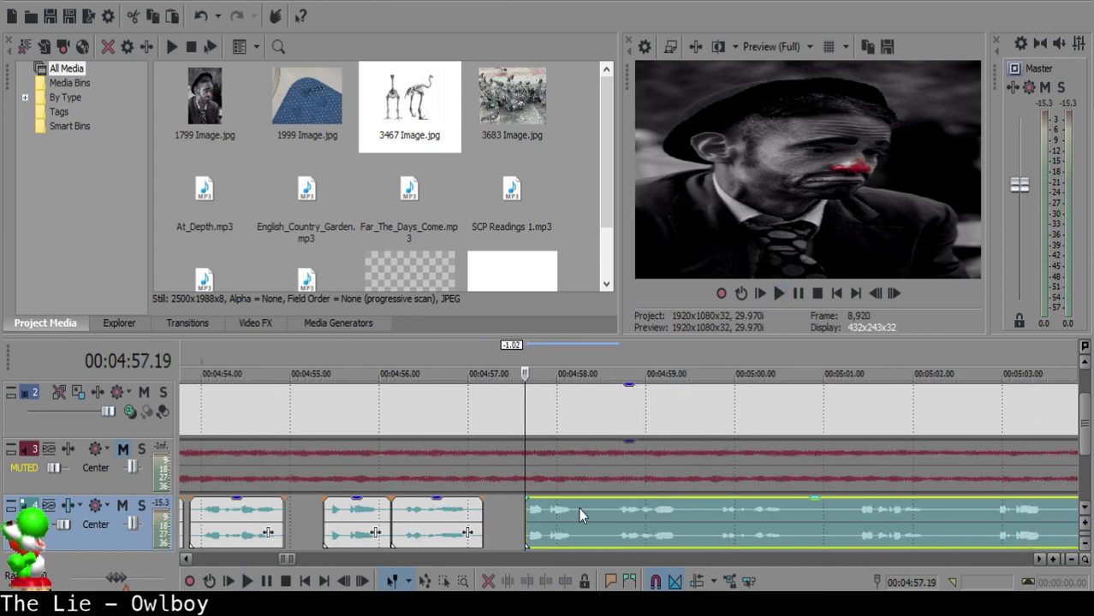
pyautogui.click(439, 507)
pyautogui.press('space')
pyautogui.scroll(-3, 665, 524)
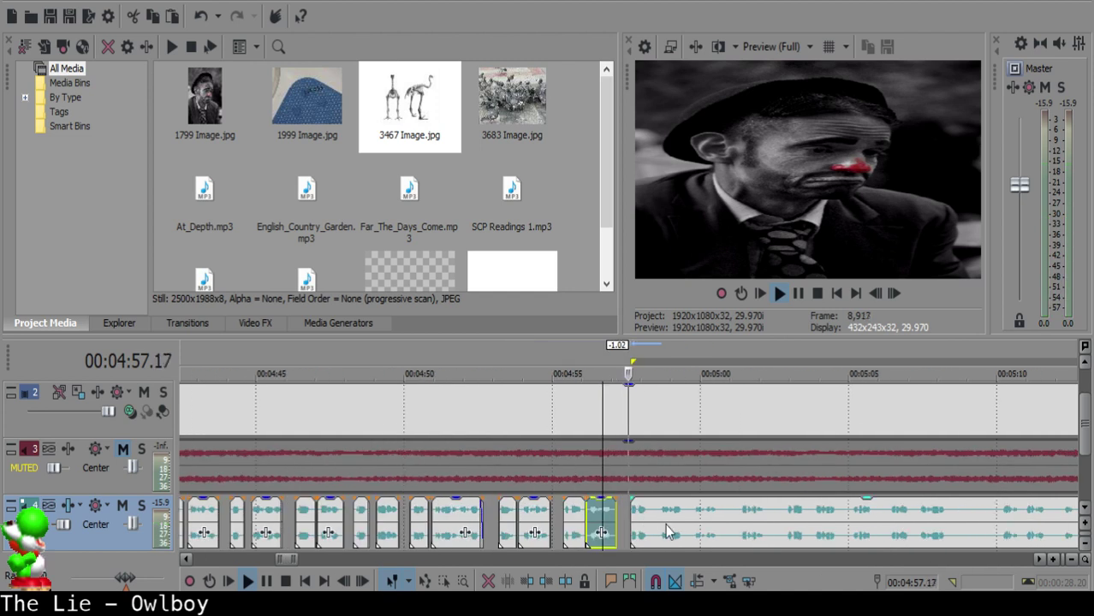
pyautogui.scroll(3, 665, 524)
# - Cut the narration at about 4:58.11 and 4:58.17 and delete the short pause between the cuts
pyautogui.click(708, 511)
pyautogui.click(856, 510)
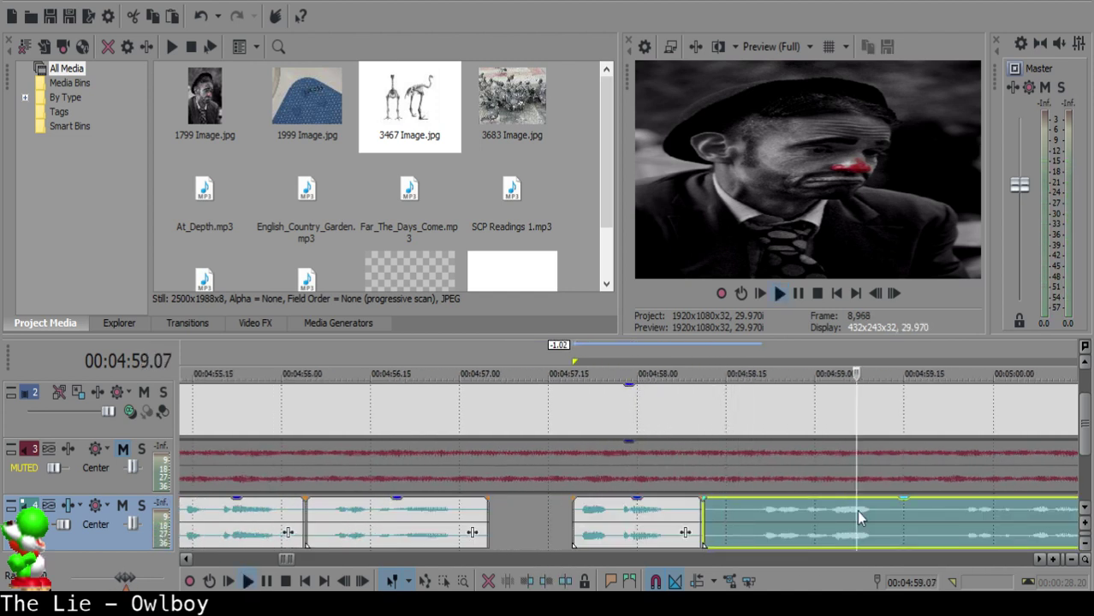
pyautogui.scroll(-1, 856, 510)
pyautogui.press('space')
pyautogui.click(533, 511)
pyautogui.press('s')
pyautogui.press('space')
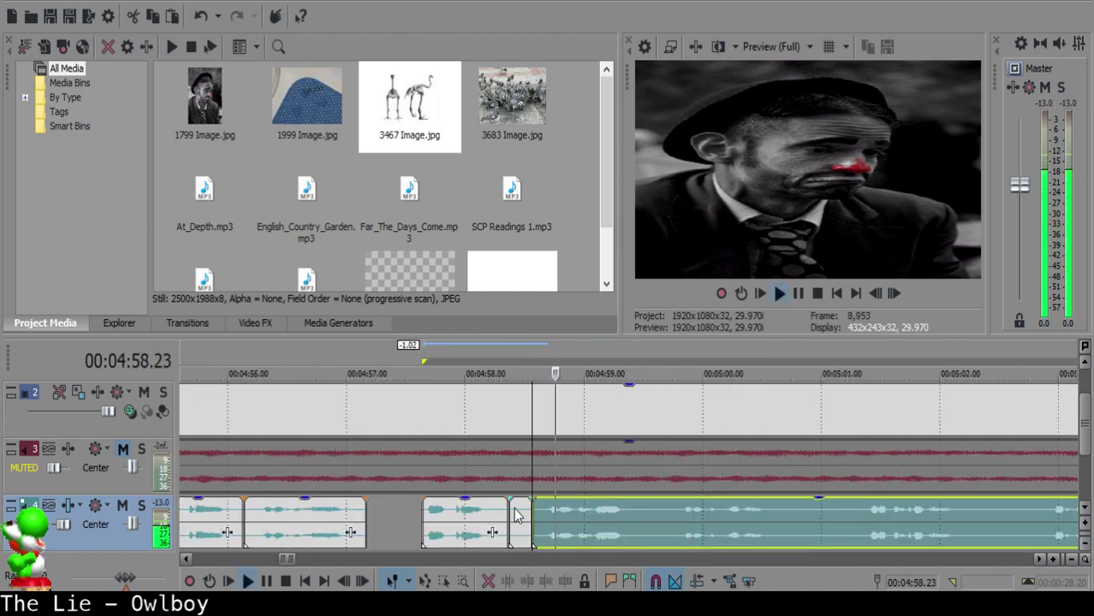
pyautogui.press('space')
pyautogui.click(515, 509)
pyautogui.press('Delete')
# - Move the remaining narration back to start at about 4:58.13 and play across the join
pyautogui.moveTo(553, 509); pyautogui.dragTo(542, 508)
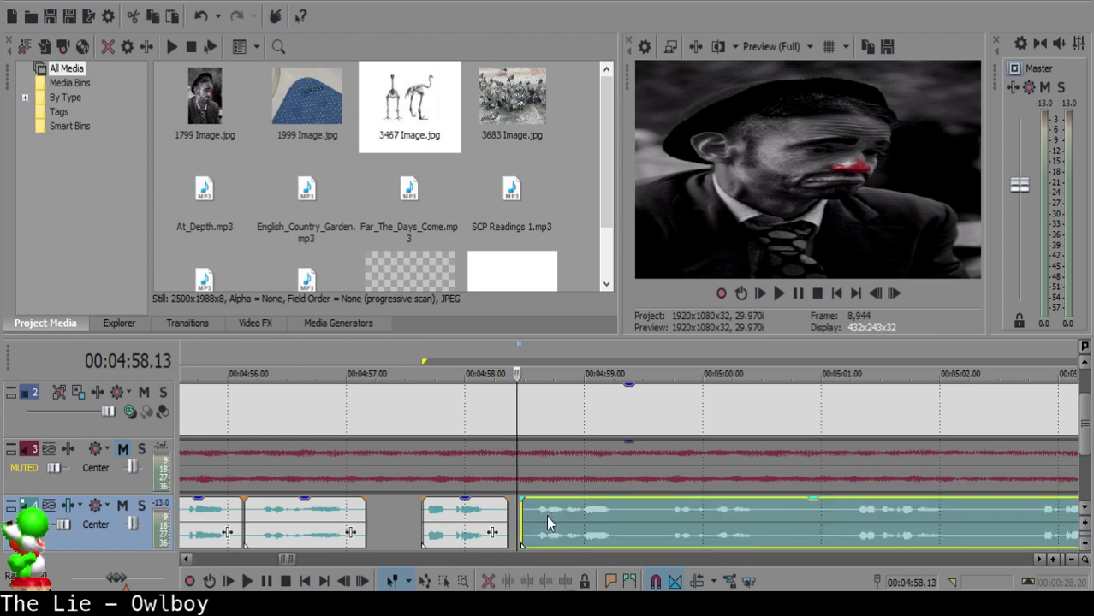
pyautogui.click(450, 517)
pyautogui.press('space')
pyautogui.scroll(-2, 466, 517)
pyautogui.scroll(3, 565, 516)
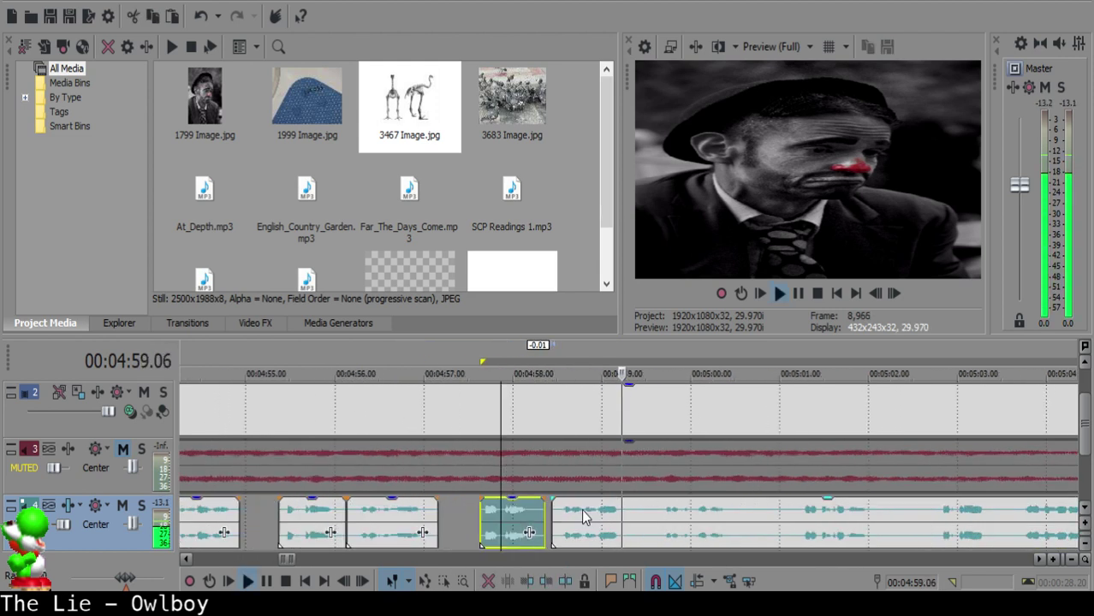
# - Remove the pause from about 4:59.13 to 4:59.17, closing the gap by moving the remaining narration back 4 frames, and replay the join
pyautogui.click(655, 519)
pyautogui.press('space')
pyautogui.press('s')
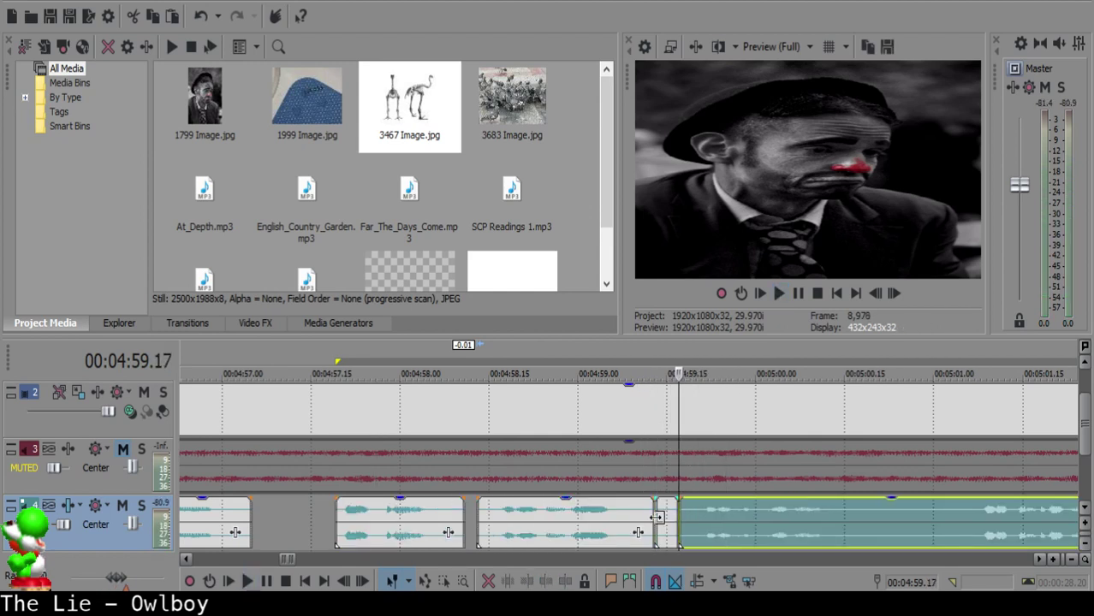
pyautogui.click(705, 511)
pyautogui.click(589, 515)
pyautogui.press('space')
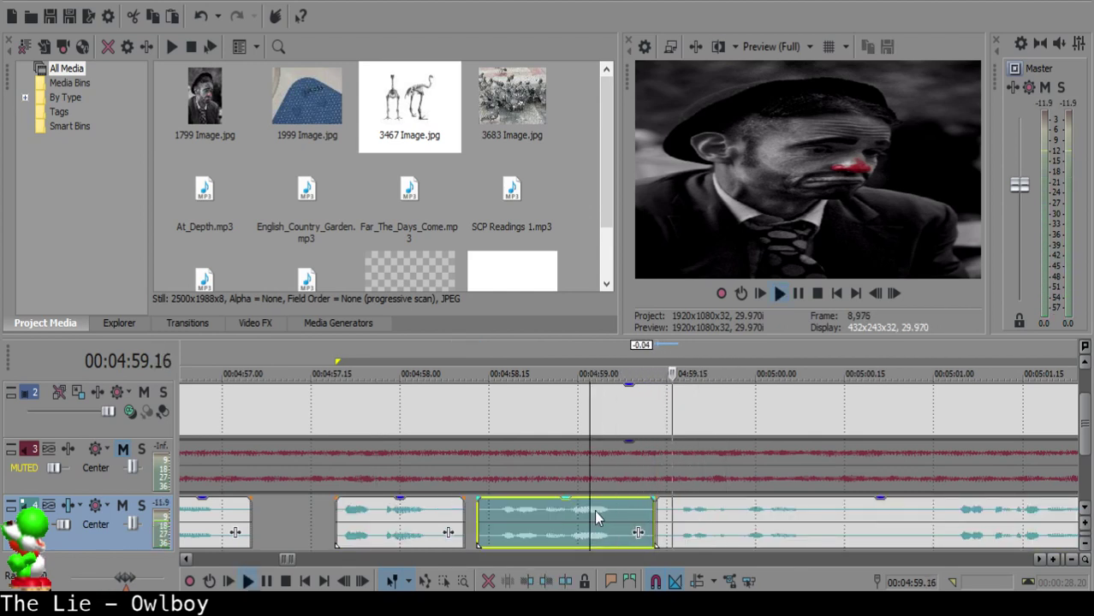
# - Listen on, split the narration at about 5:01.02, and delete the unwanted take between 4:59.13 and that cut
pyautogui.click(535, 512)
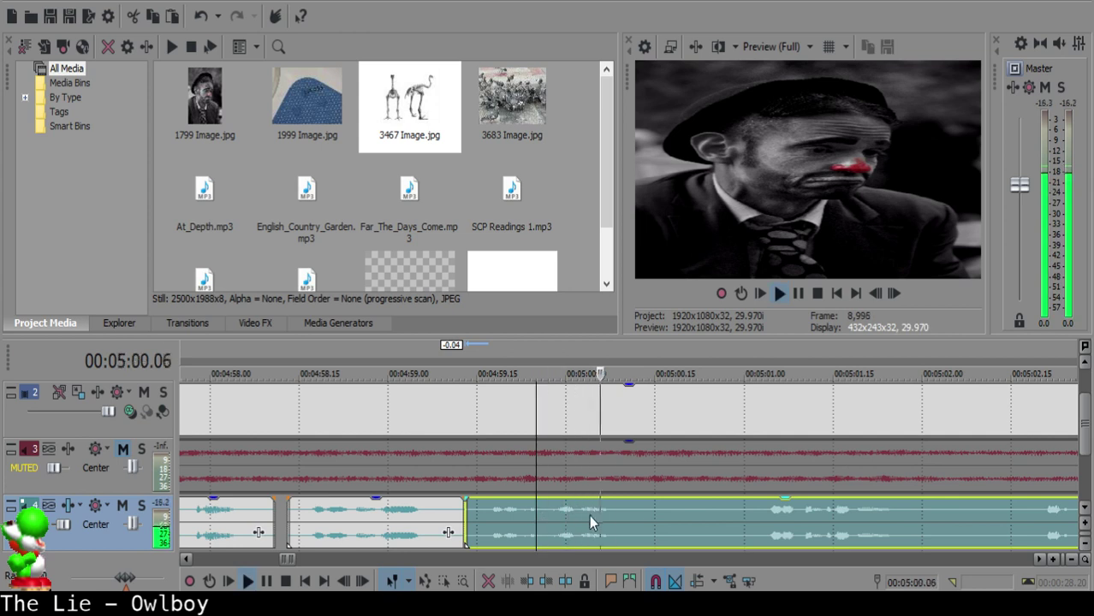
pyautogui.click(756, 518)
pyautogui.press('s')
pyautogui.click(472, 513)
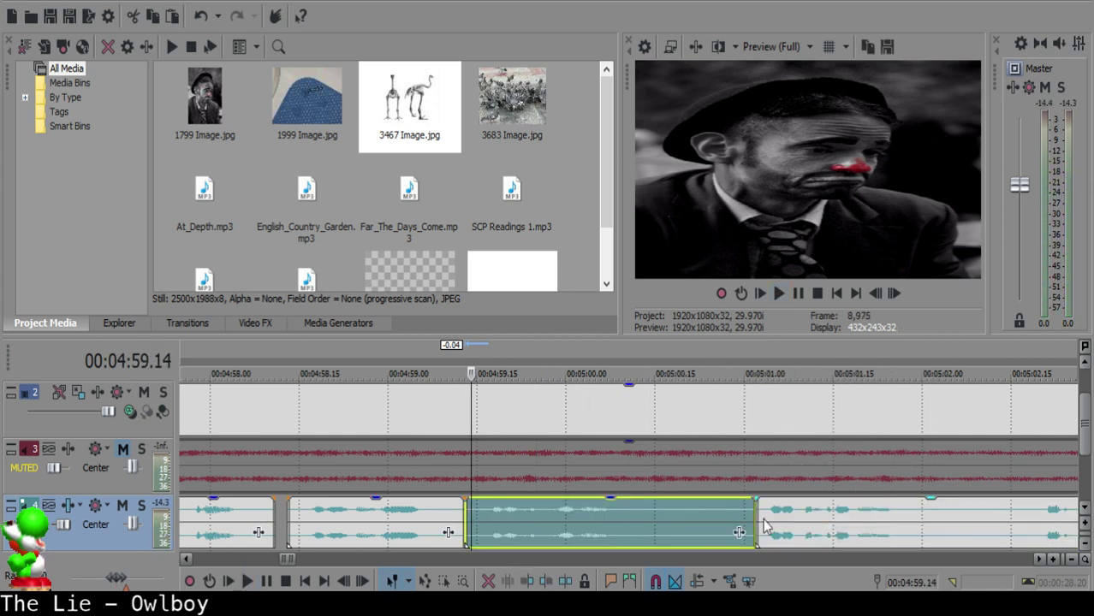
pyautogui.press('Delete')
# - Move the remaining narration back 1 second 18 frames to start at about 4:59.14 and play across the join
pyautogui.moveTo(764, 525); pyautogui.dragTo(490, 517)
pyautogui.click(378, 522)
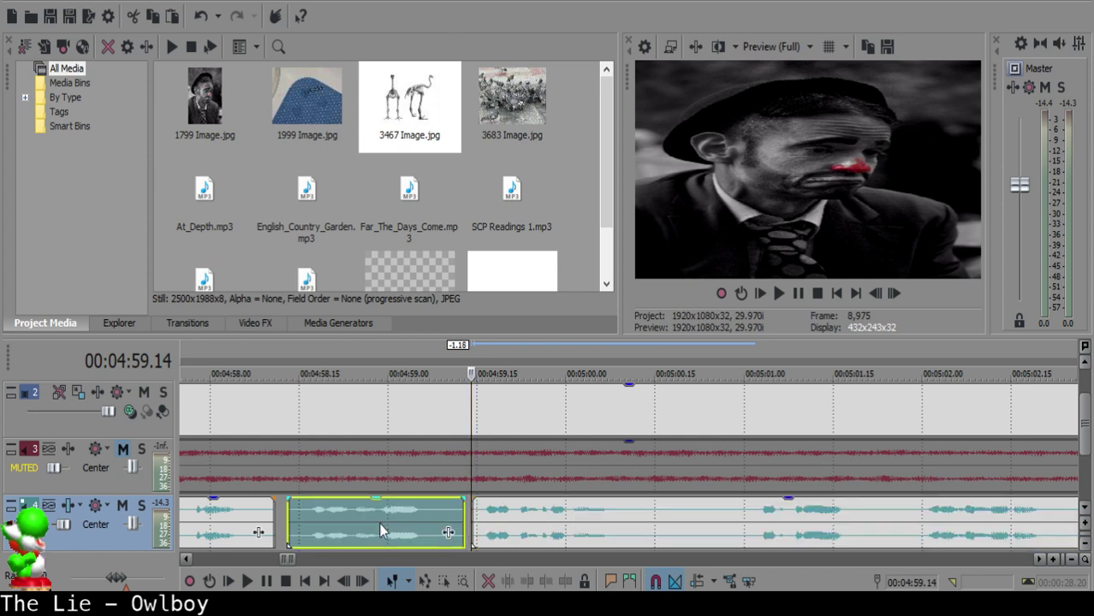
pyautogui.press('space')
pyautogui.scroll(-2, 623, 514)
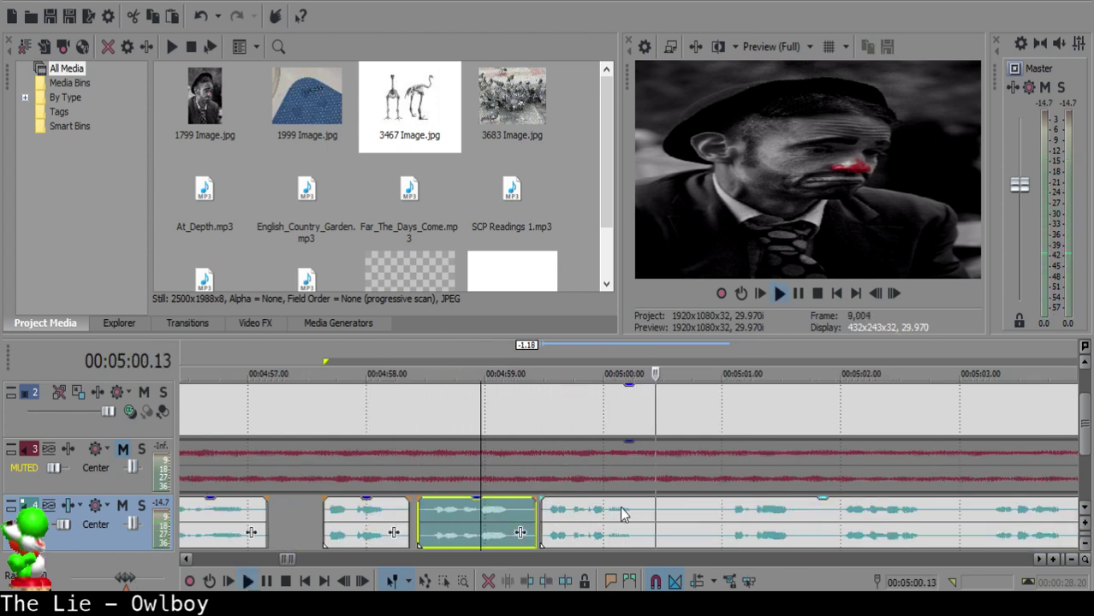
# - Split the narration after the phrase at about 5:00.11 and listen to what follows
pyautogui.press('space')
pyautogui.click(647, 507)
pyautogui.press('space')
pyautogui.press('space')
pyautogui.press('s')
pyautogui.click(694, 512)
pyautogui.press('space')
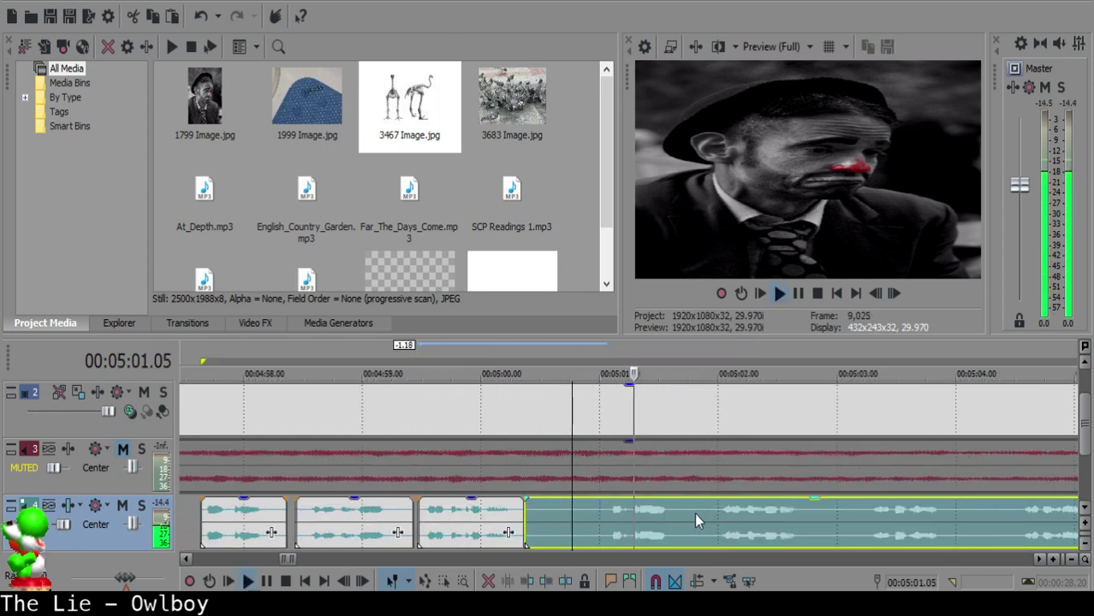
# - Split the narration at about 5:00.29 and delete the pause between 5:00.11 and that cut
pyautogui.scroll(1, 694, 513)
pyautogui.press('space')
pyautogui.click(577, 509)
pyautogui.press('s')
pyautogui.click(541, 508)
pyautogui.press('Delete')
# - Move the remaining narration back 6 frames to start at about 5:00.23 and play across the join
pyautogui.click(622, 520)
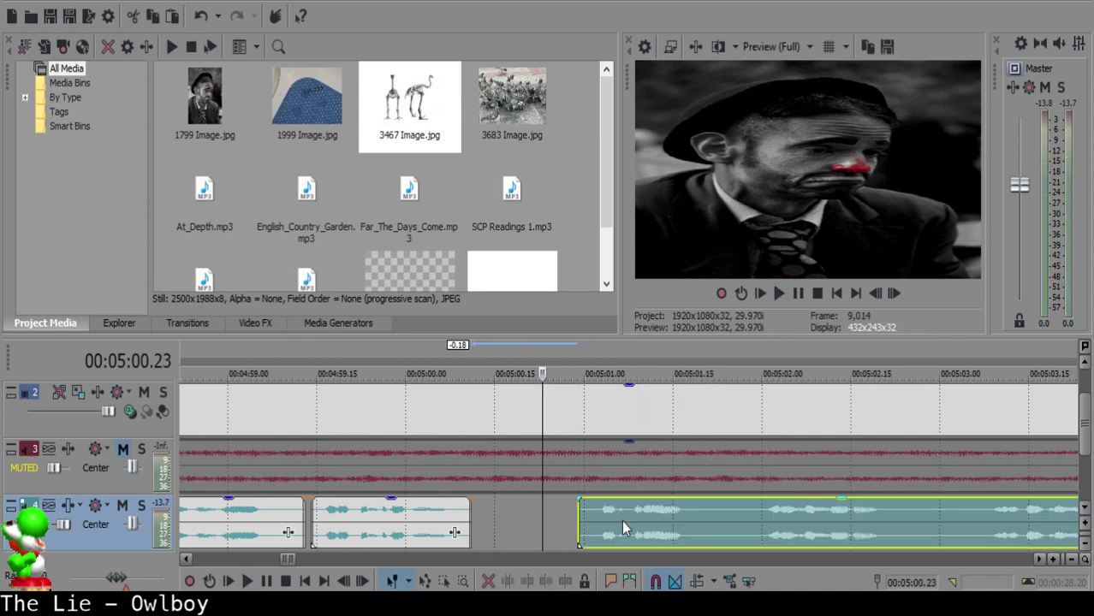
pyautogui.moveTo(622, 521); pyautogui.dragTo(579, 517)
pyautogui.click(409, 524)
pyautogui.press('space')
pyautogui.scroll(-2, 490, 512)
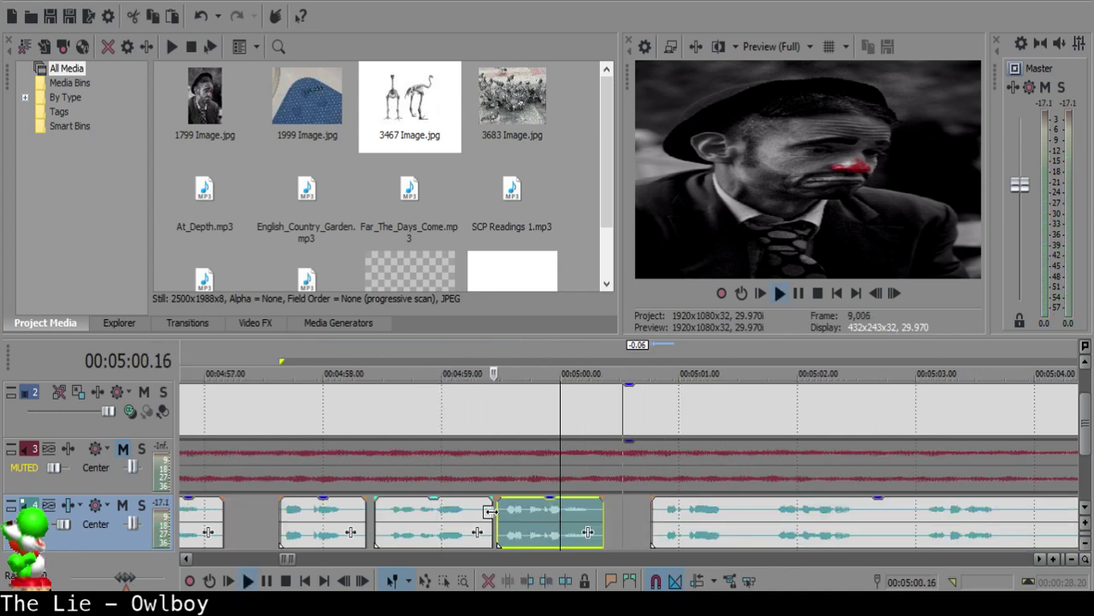
pyautogui.scroll(2, 692, 535)
# - Delete the pause between about 5:01.14 and 5:01.22 and move the remaining narration back 4 frames to start at about 5:01.18
pyautogui.click(670, 517)
pyautogui.press('space')
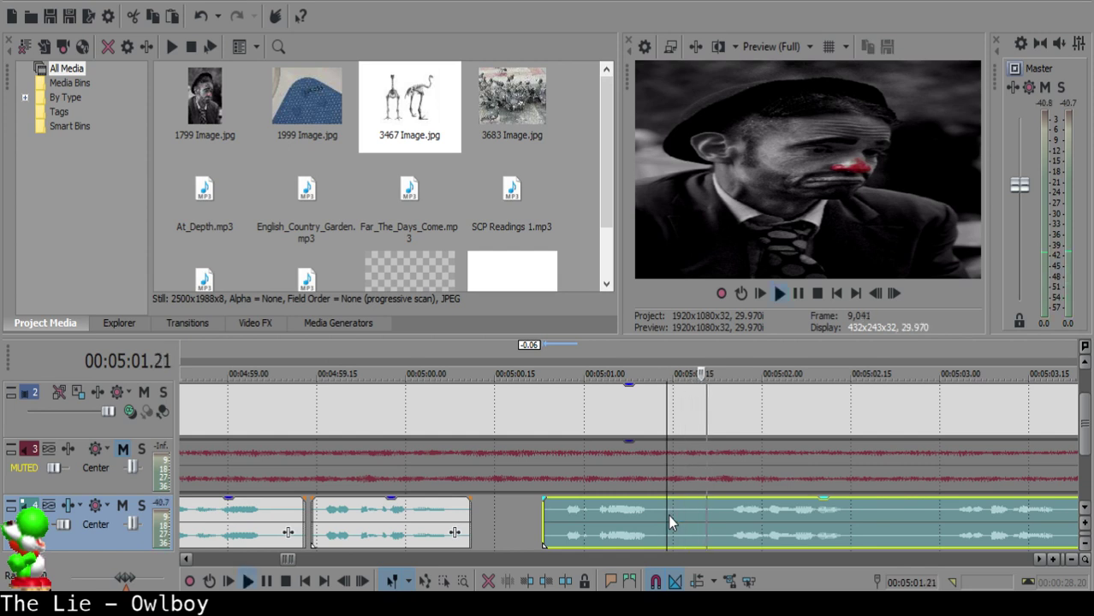
pyautogui.press('s')
pyautogui.press('space')
pyautogui.press('s')
pyautogui.click(674, 517)
pyautogui.press('Delete')
# - Replay the join from about 5:01.03 and fade out the end of the clip that finishes at about 5:01.14
pyautogui.click(602, 521)
pyautogui.press('space')
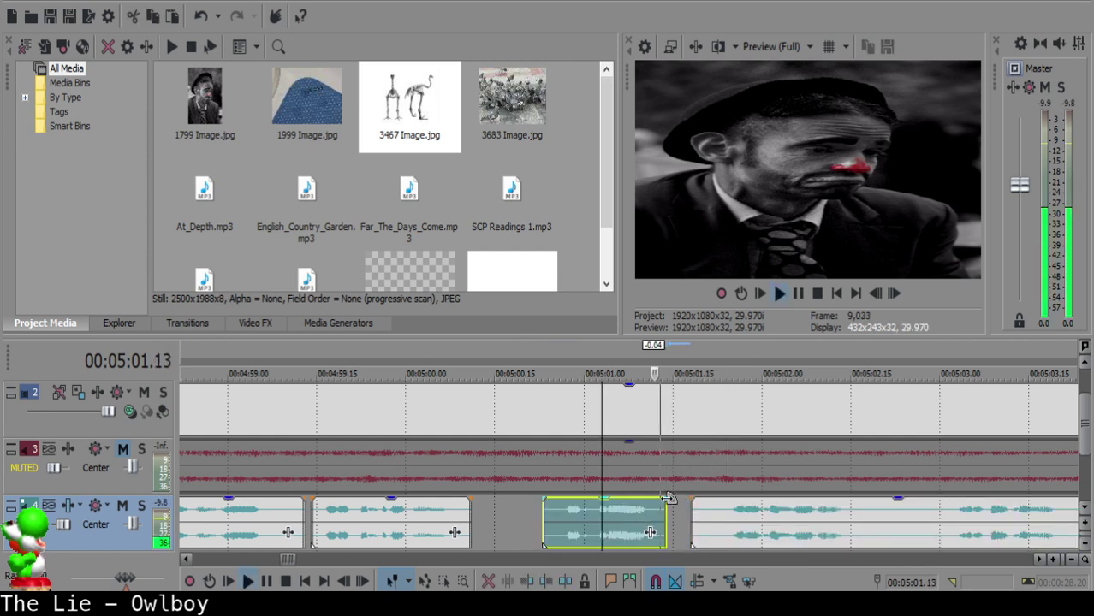
pyautogui.scroll(-2, 659, 526)
pyautogui.scroll(2, 530, 527)
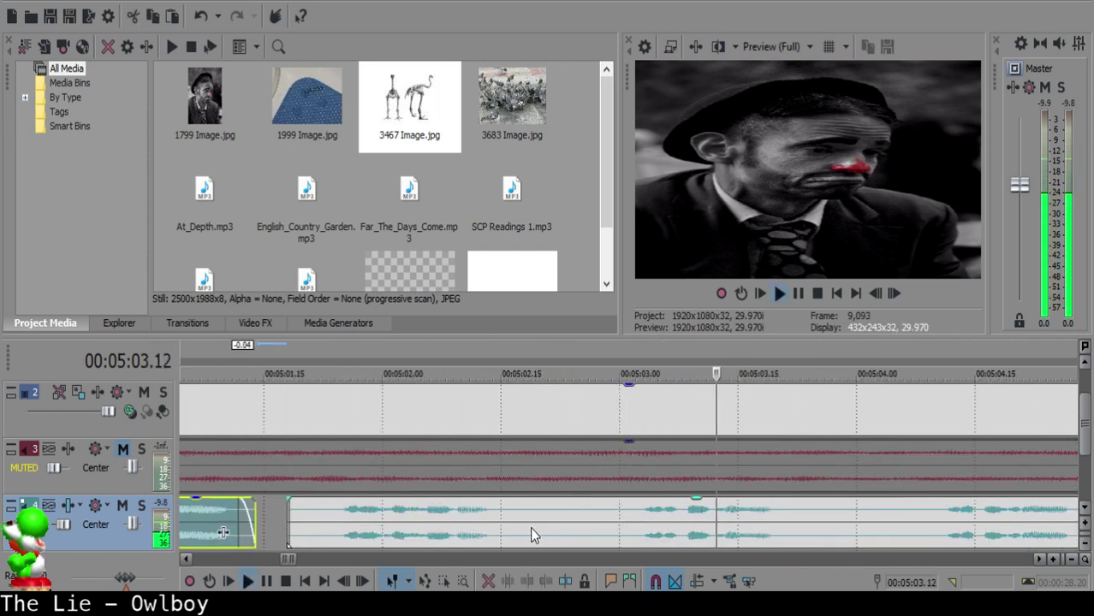
# - Delete the pause between about 5:02.16 and 5:03.00 and move the remaining narration back 3 frames to start at about 5:02.27
pyautogui.click(527, 517)
pyautogui.click(501, 517)
pyautogui.press('space')
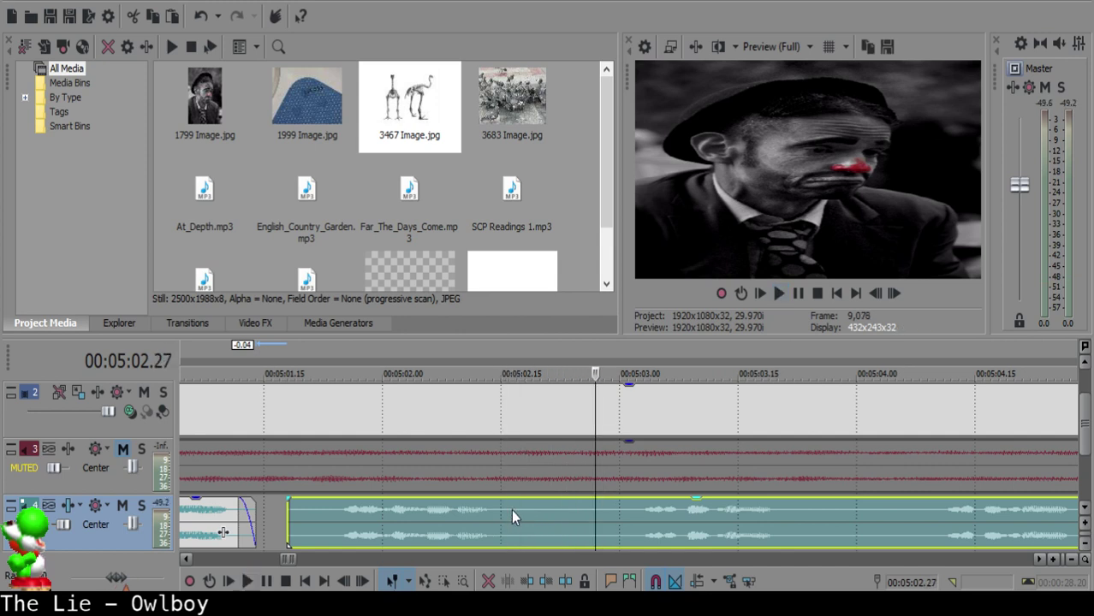
pyautogui.click(511, 515)
pyautogui.press('s')
pyautogui.press('space')
pyautogui.press('space')
pyautogui.press('s')
pyautogui.click(596, 515)
pyautogui.press('Delete')
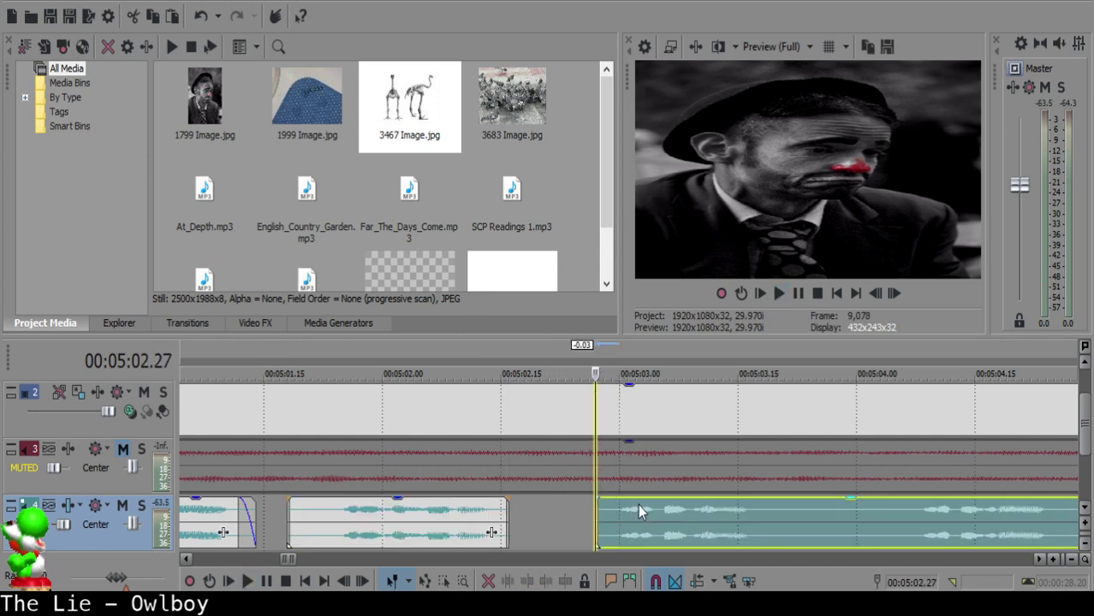
# - Play the narration from about 5:01.22 across the join at 5:02.27
pyautogui.click(323, 511)
pyautogui.press('space')
pyautogui.scroll(-1, 441, 509)
pyautogui.scroll(2, 442, 514)
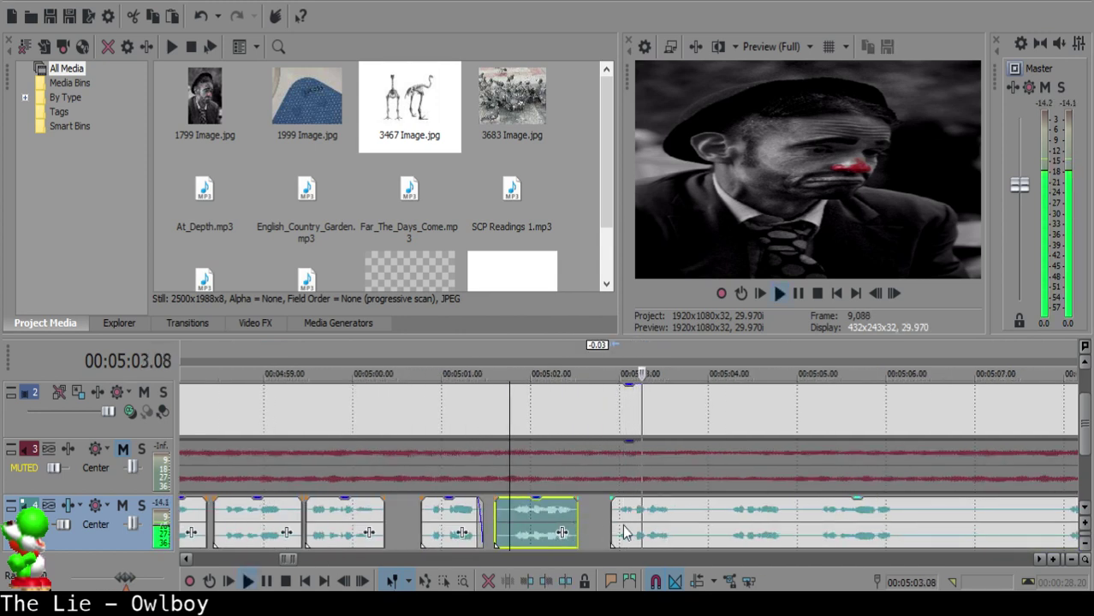
# - Split the narration at about 5:03.20 and 5:05.05 and delete the section between the two cuts
pyautogui.click(677, 520)
pyautogui.press('space')
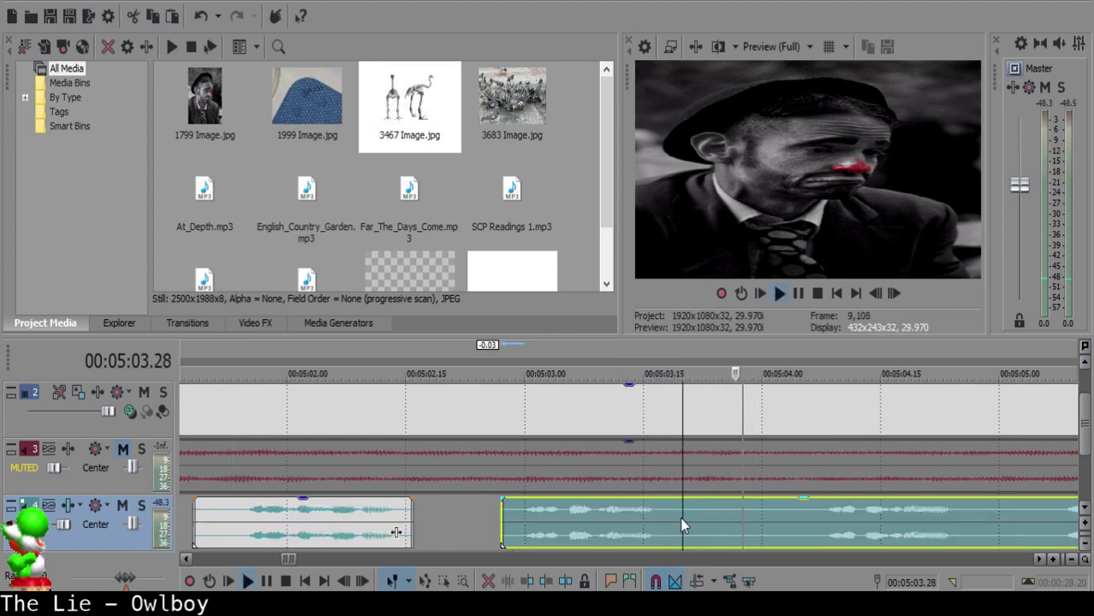
pyautogui.press('s')
pyautogui.press('space')
pyautogui.scroll(-1, 674, 519)
pyautogui.scroll(-1, 667, 519)
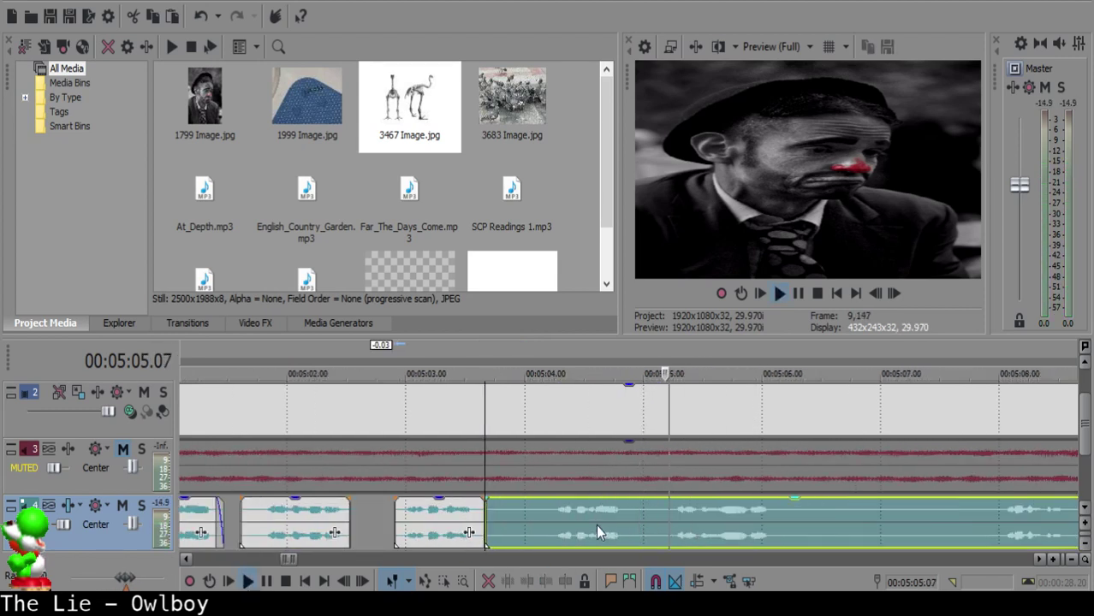
pyautogui.click(660, 512)
pyautogui.press('space')
pyautogui.press('s')
pyautogui.click(513, 510)
pyautogui.press('space')
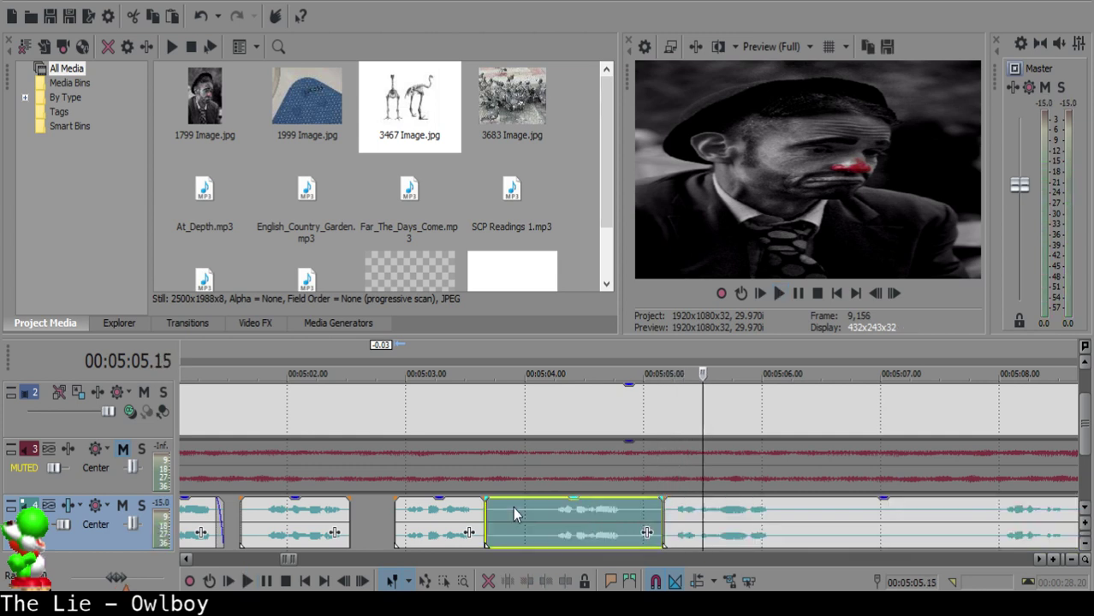
pyautogui.press('Delete')
# - Move the remaining narration back 1 second 9 frames to start at about 5:03.26 and play from the preceding clip
pyautogui.click(999, 519)
pyautogui.press('space')
pyautogui.scroll(-2, 996, 519)
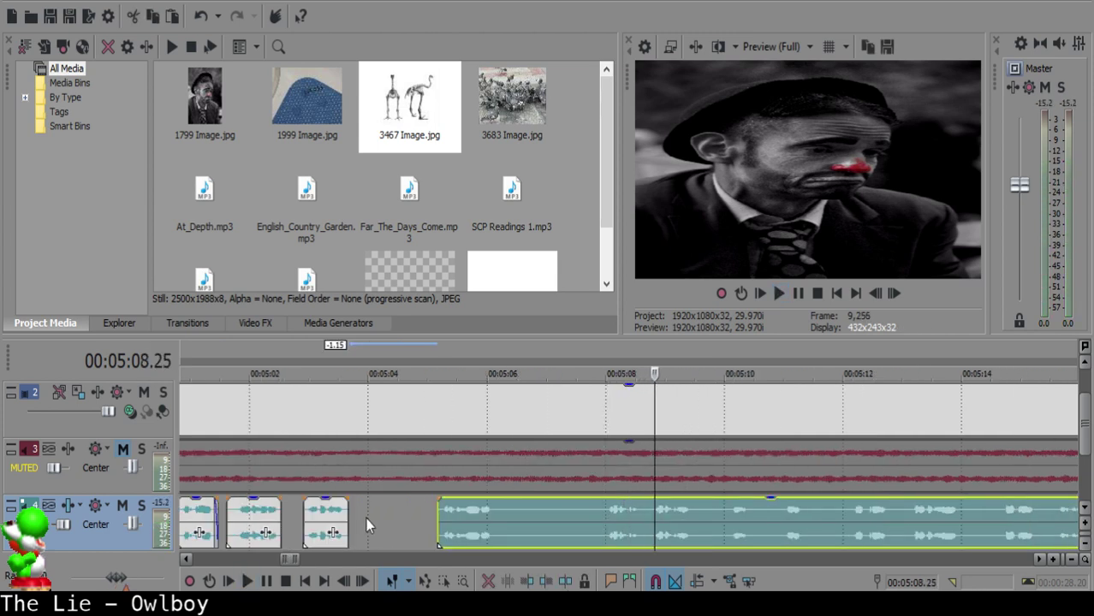
pyautogui.press('space')
pyautogui.moveTo(459, 526); pyautogui.dragTo(381, 513)
pyautogui.click(334, 505)
pyautogui.press('space')
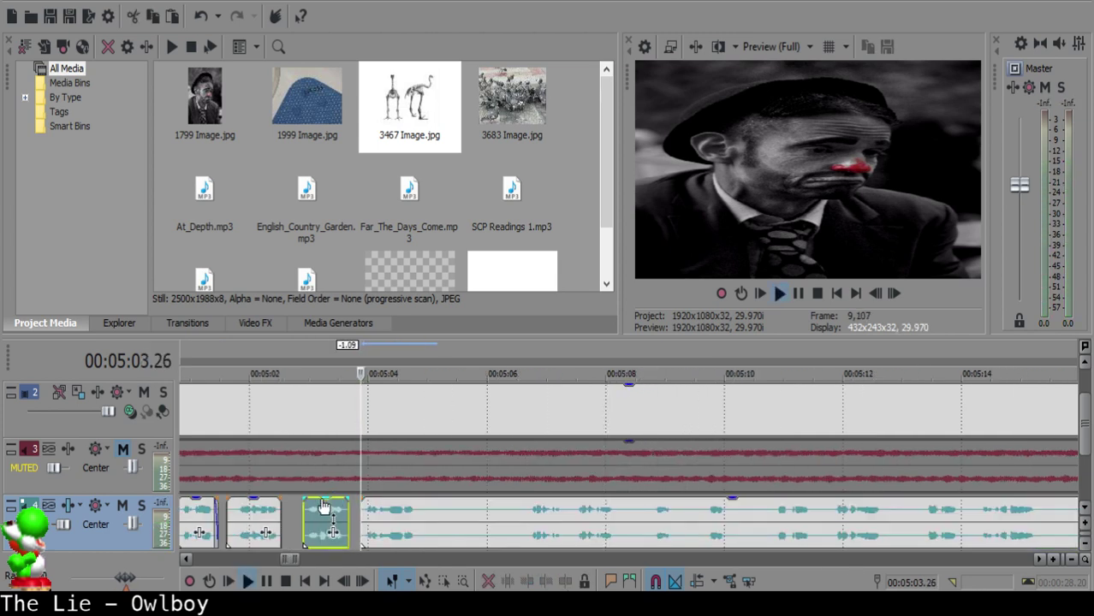
# - Replay the join, move the remaining narration back 1 more frame to start at about 5:03.25, and check it by ear
pyautogui.press('space')
pyautogui.press('space')
pyautogui.scroll(4, 363, 546)
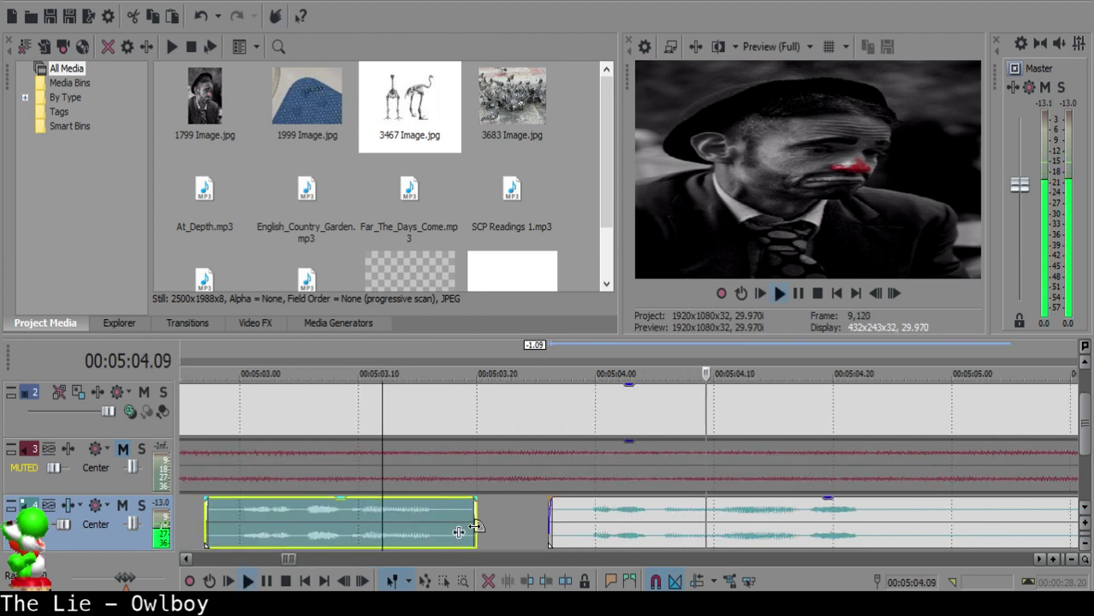
pyautogui.press('Return')
pyautogui.click(536, 521)
pyautogui.moveTo(585, 523); pyautogui.dragTo(571, 524)
pyautogui.click(292, 518)
pyautogui.press('space')
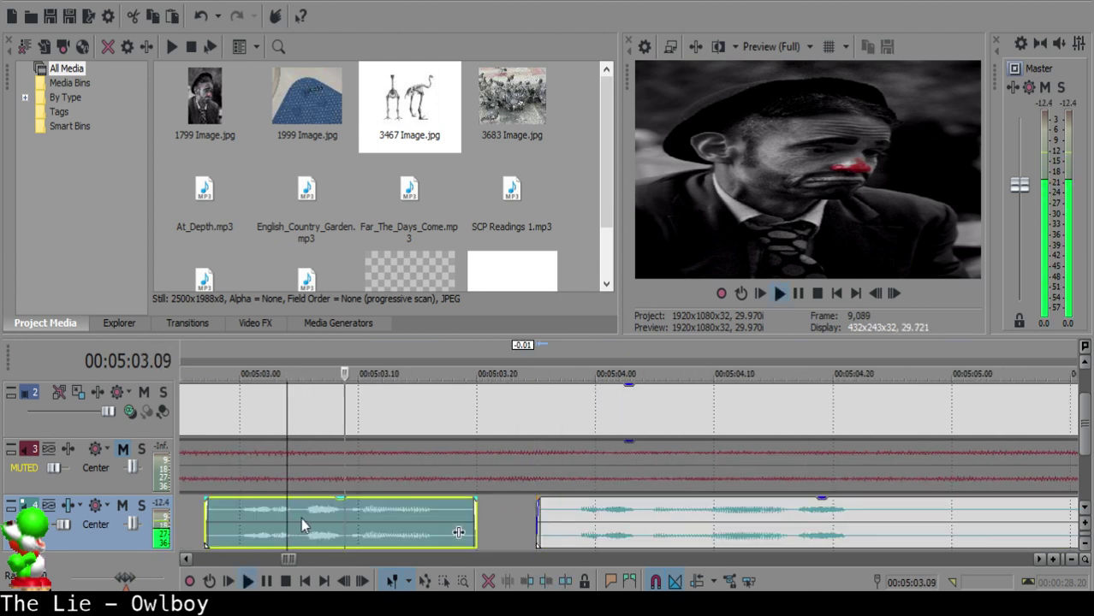
pyautogui.scroll(-2, 556, 513)
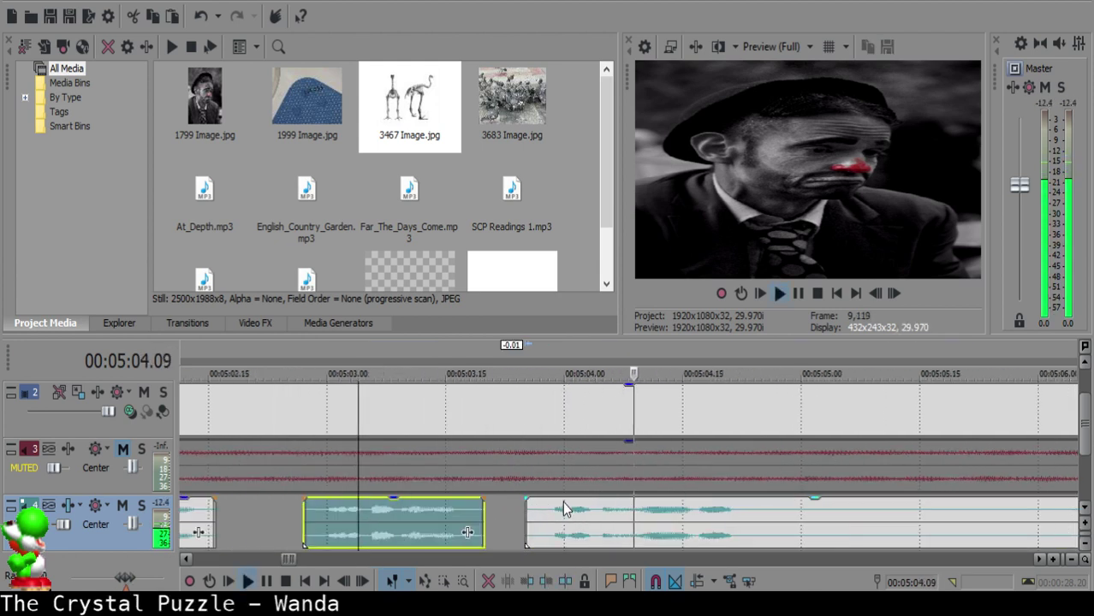
# - Split the narration at about 5:04.25 and 5:05.04 and delete the pause between the two cuts
pyautogui.click(752, 514)
pyautogui.press('space')
pyautogui.press('space')
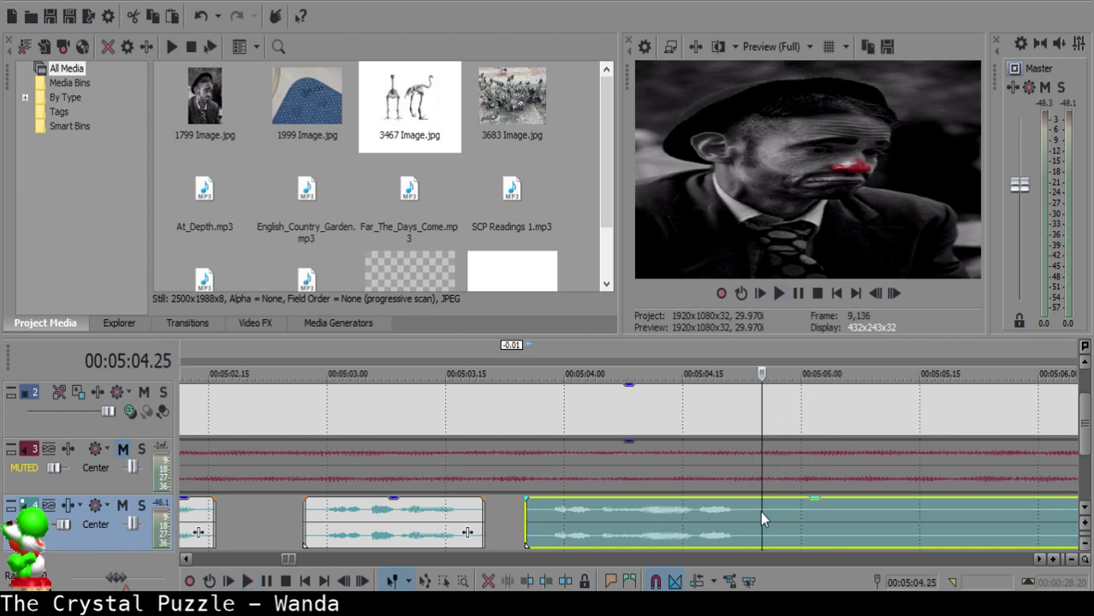
pyautogui.press('s')
pyautogui.press('space')
pyautogui.press('Return')
pyautogui.press('s')
pyautogui.click(785, 514)
pyautogui.press('Delete')
# - Fade out the end of the clip that finishes at about 5:04.25 and play across the gap
pyautogui.moveTo(760, 501); pyautogui.dragTo(745, 501)
pyautogui.click(682, 521)
pyautogui.press('space')
pyautogui.press('Return')
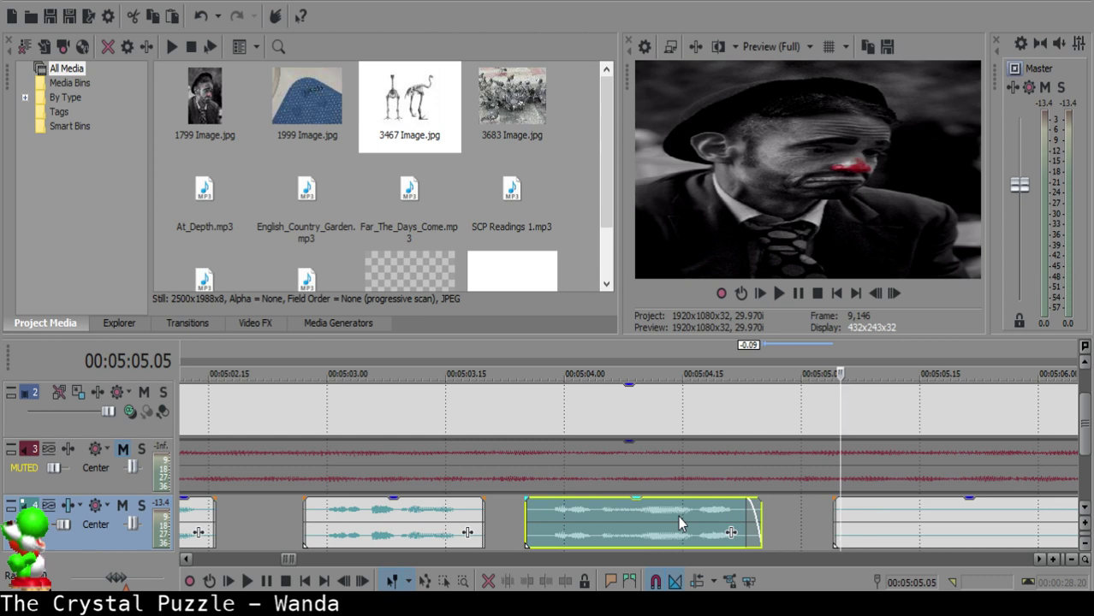
# - Play the narration after 5:05.04, split it at about 5:07.13, and delete the section before that cut
pyautogui.scroll(-5, 826, 518)
pyautogui.click(675, 520)
pyautogui.scroll(3, 675, 519)
pyautogui.press('space')
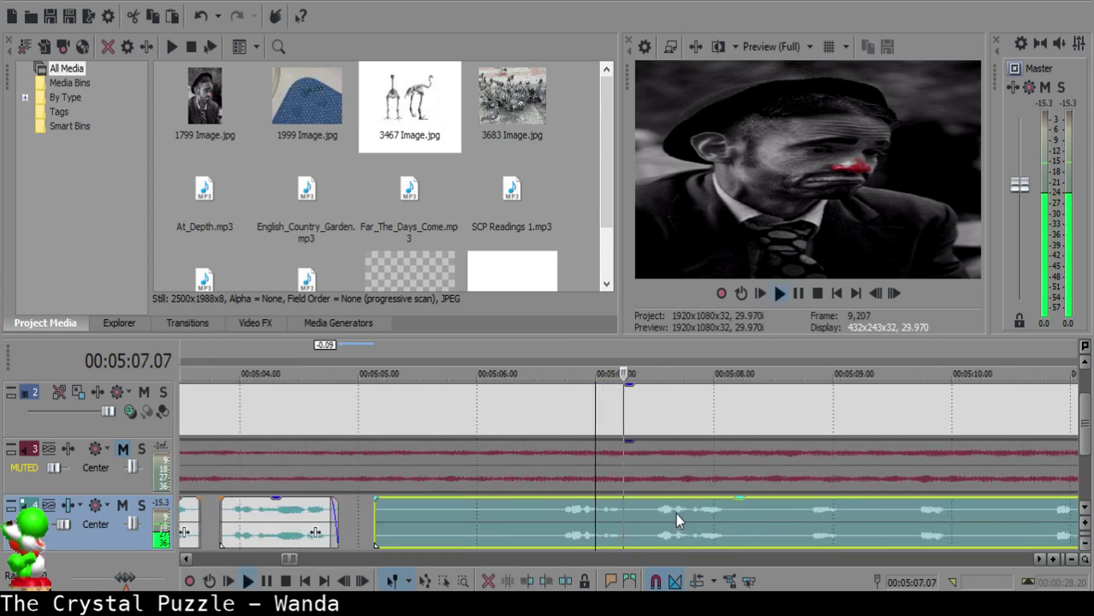
pyautogui.press('space')
pyautogui.press('s')
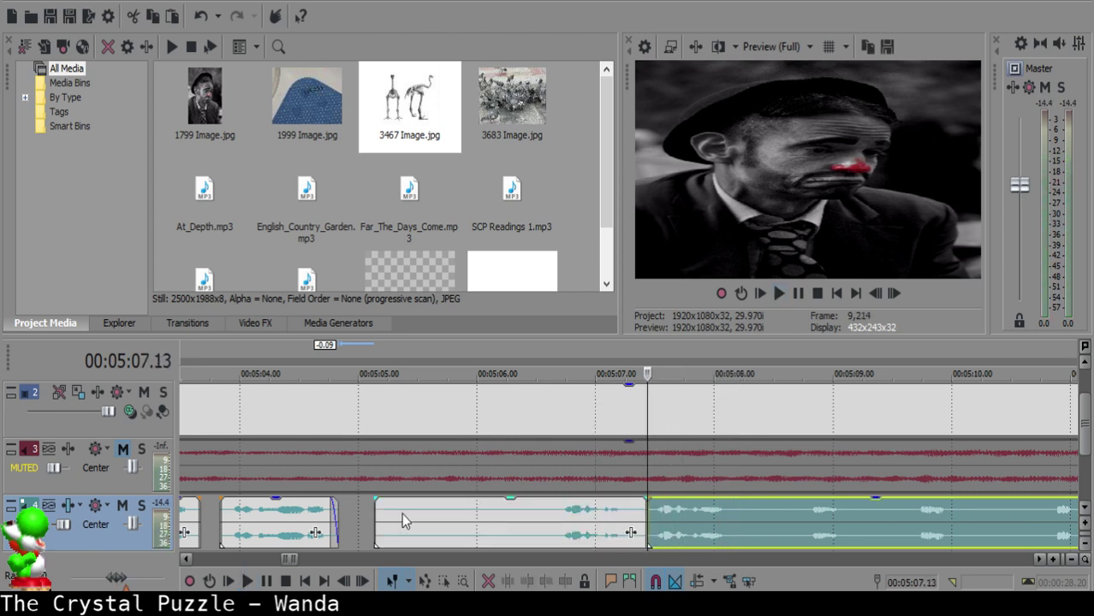
pyautogui.click(386, 512)
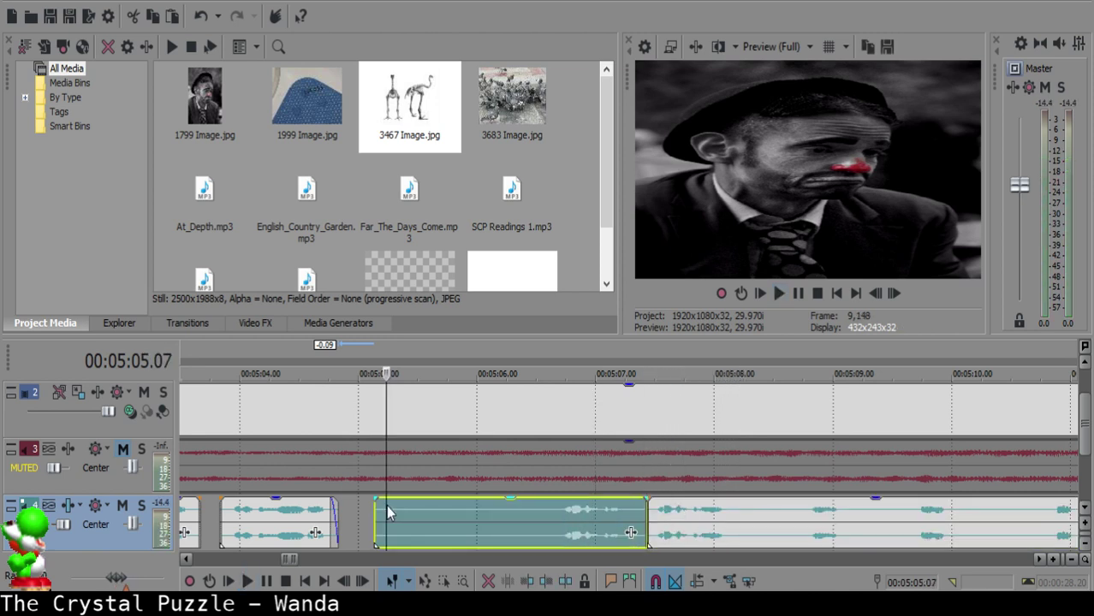
pyautogui.press('Delete')
# - Move the remaining narration back 2 seconds 6 frames, nudge it forward 1 frame to start at about 5:05.08, and play across the join
pyautogui.moveTo(697, 516); pyautogui.dragTo(434, 511)
pyautogui.click(301, 532)
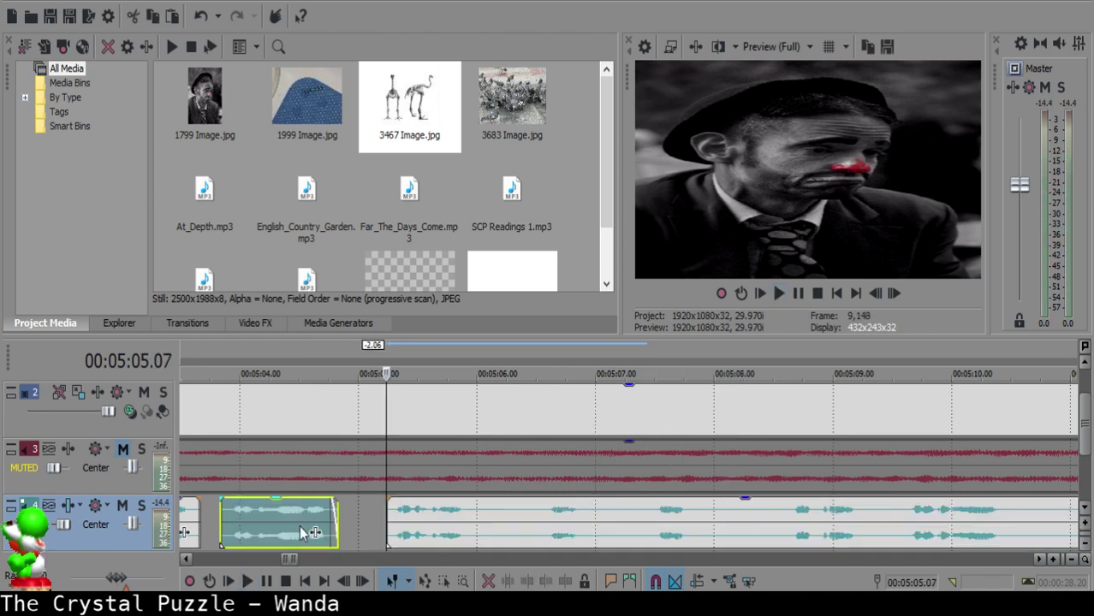
pyautogui.press('space')
pyautogui.scroll(3, 572, 515)
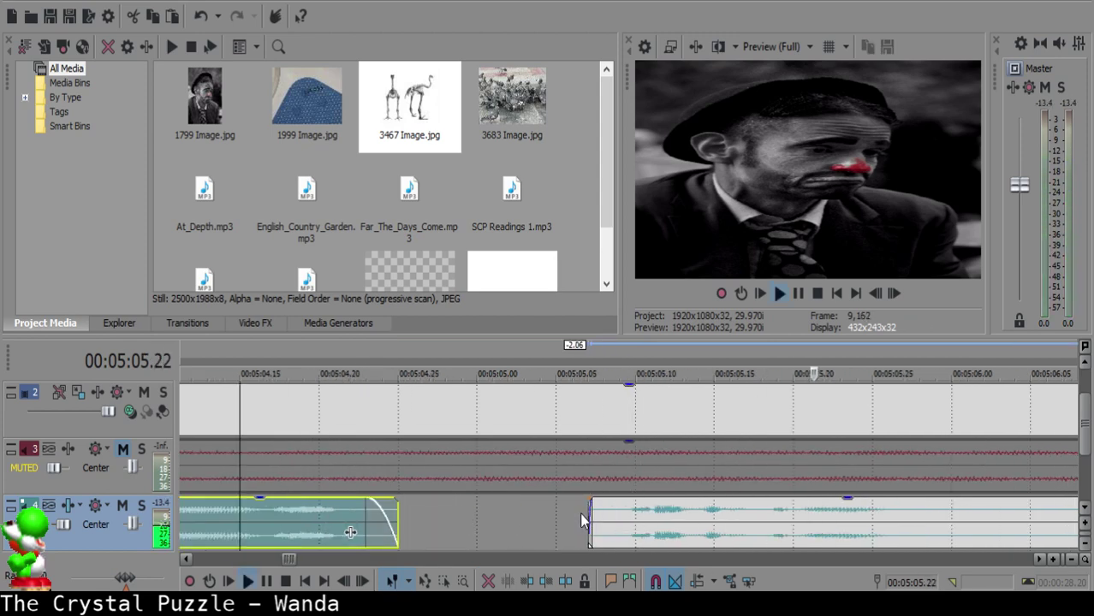
pyautogui.moveTo(595, 517); pyautogui.dragTo(630, 524)
pyautogui.click(256, 524)
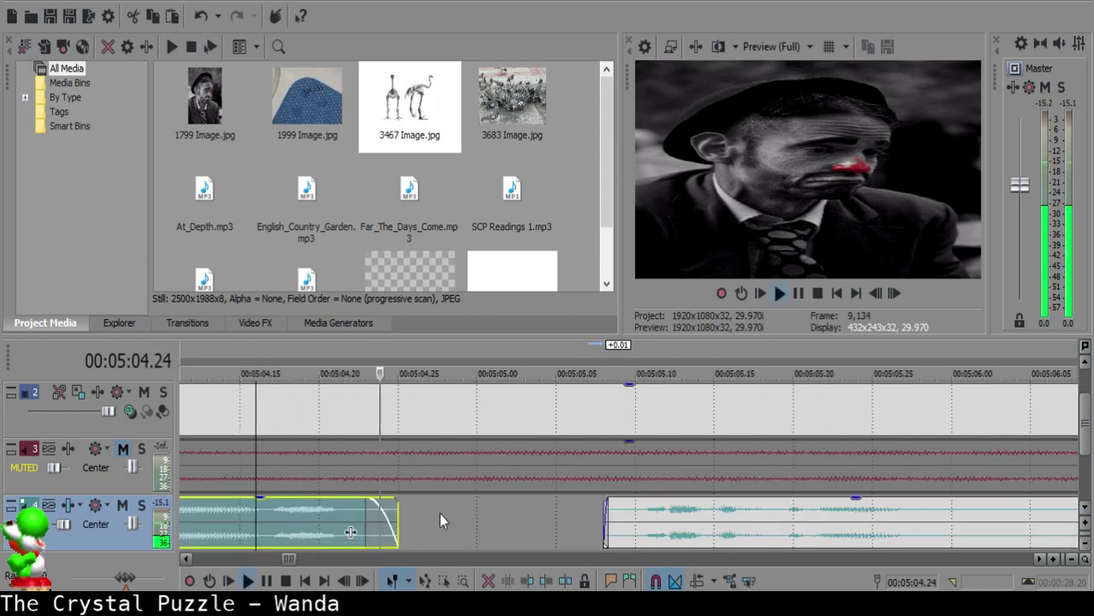
# - Split the narration at about 5:06.01 and 5:07.12 and delete the section between the two cuts
pyautogui.scroll(-5, 514, 518)
pyautogui.scroll(2, 599, 520)
pyautogui.click(623, 516)
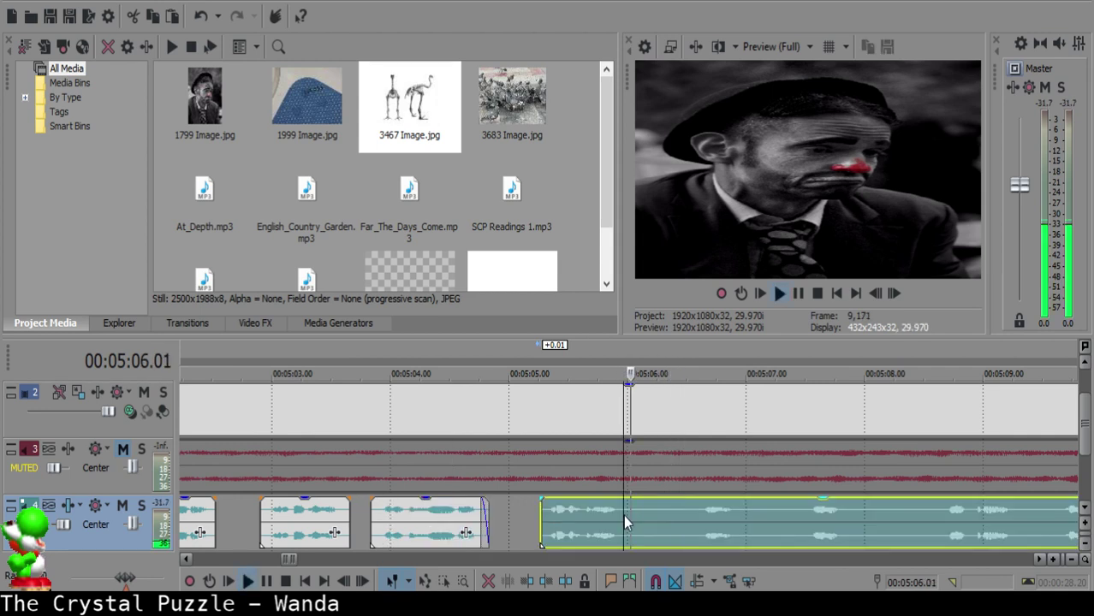
pyautogui.press('s')
pyautogui.click(735, 521)
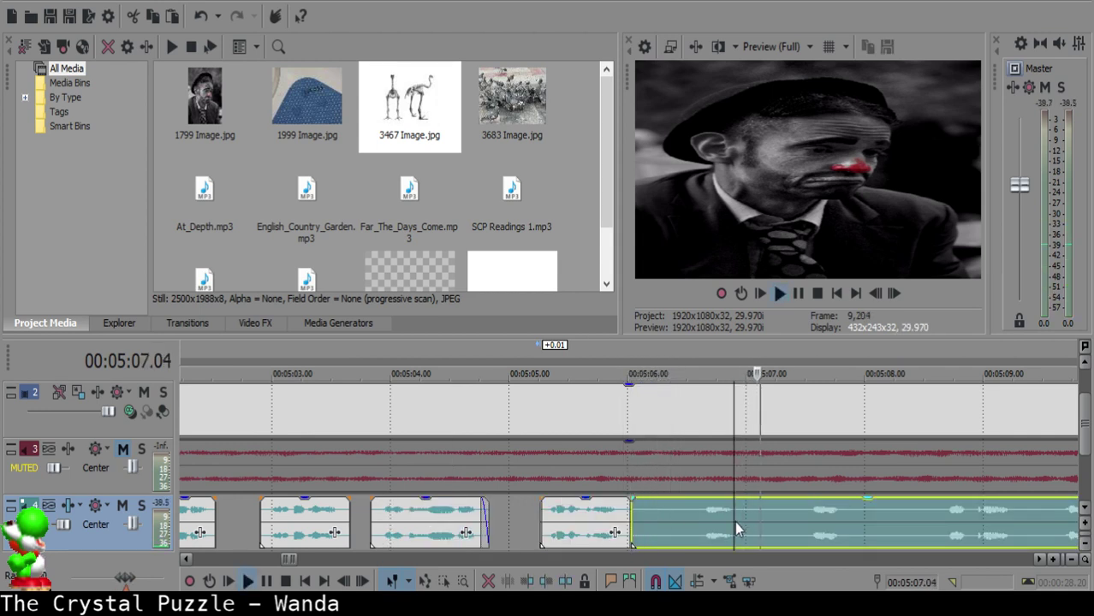
pyautogui.hscroll(2, 735, 522)
pyautogui.click(622, 517)
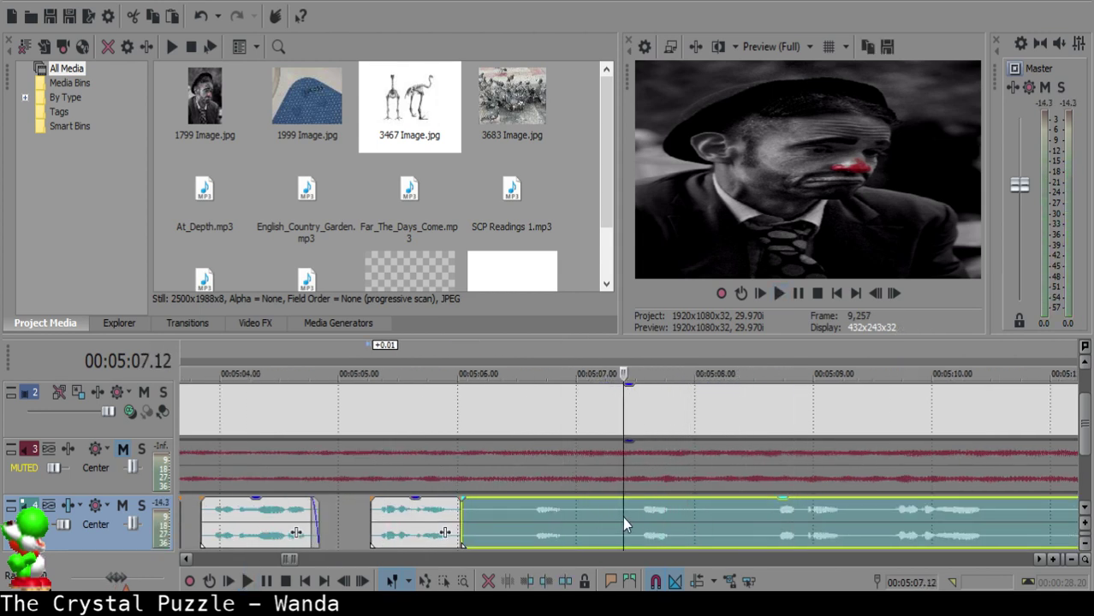
pyautogui.press('s')
pyautogui.click(481, 514)
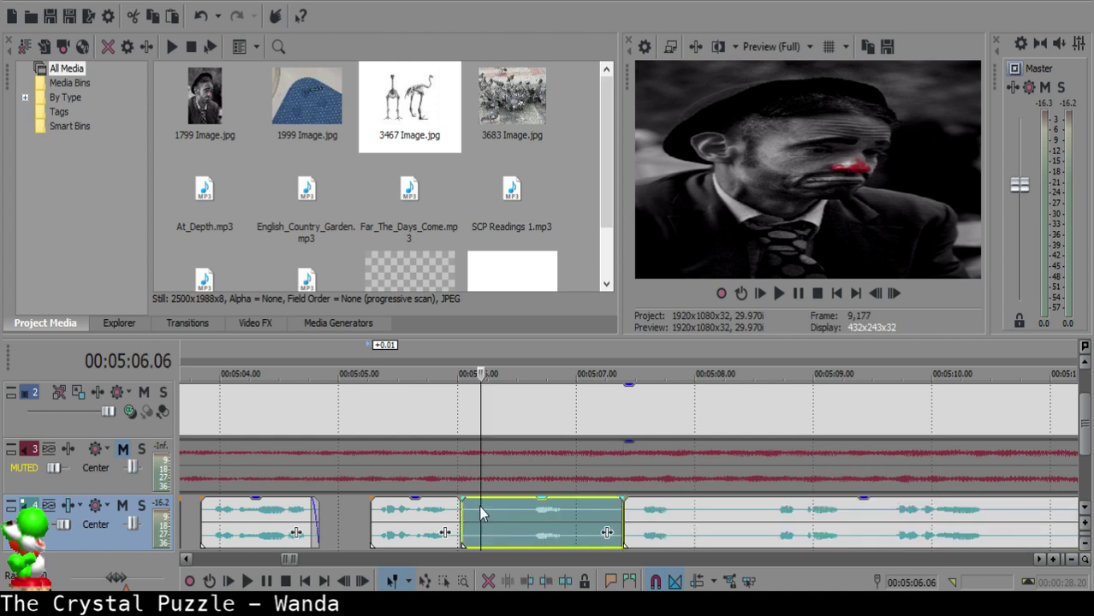
pyautogui.press('Delete')
# - Move the remaining narration back 1 second 6 frames to start at about 5:06.06 and play across the join
pyautogui.moveTo(667, 548); pyautogui.dragTo(488, 520)
pyautogui.click(393, 525)
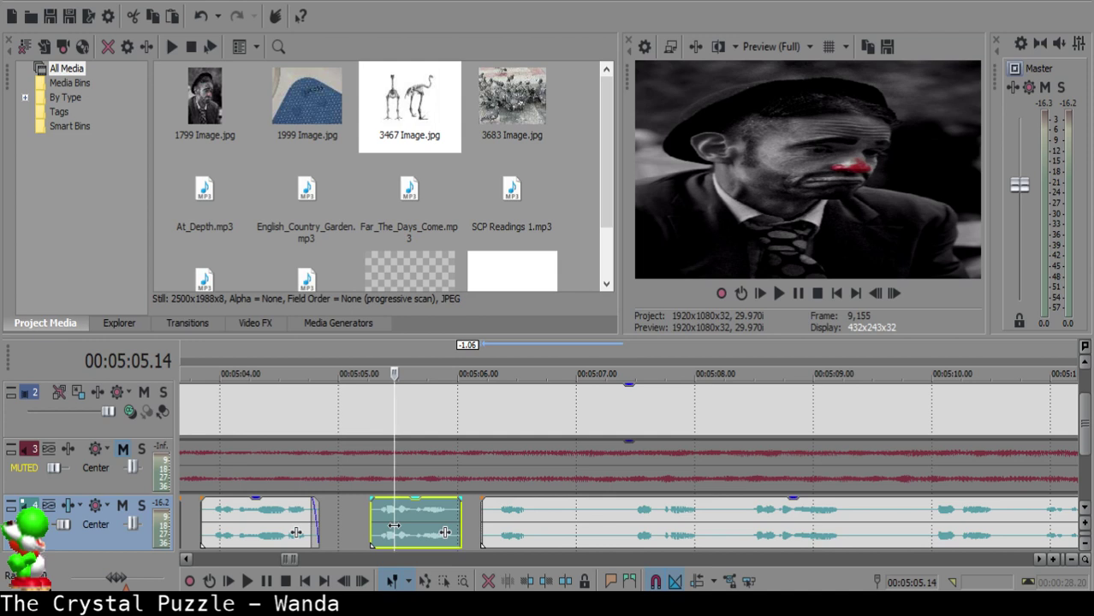
pyautogui.press('space')
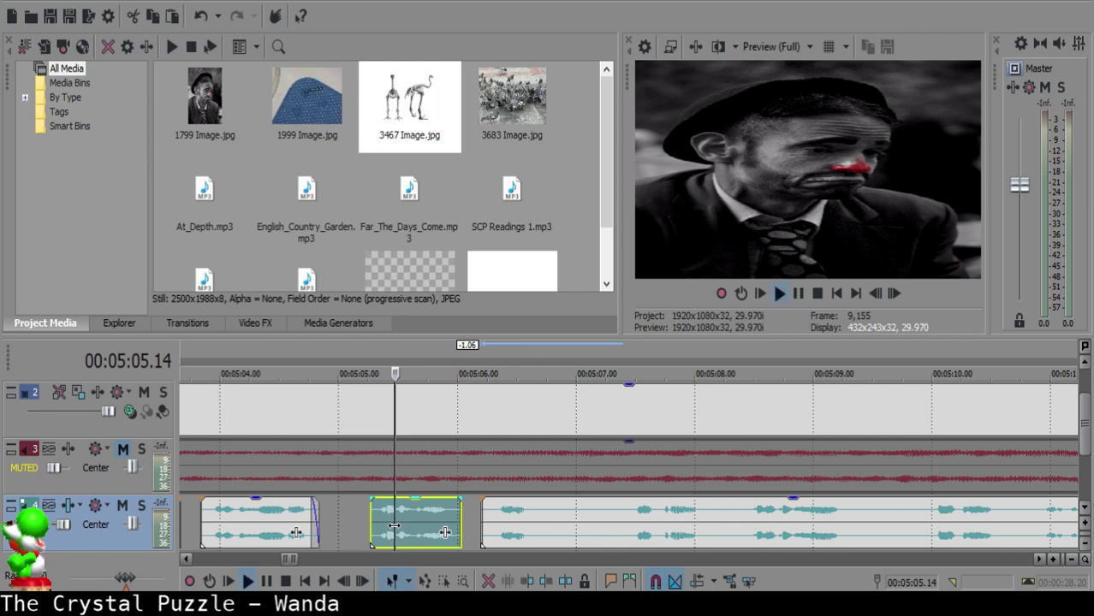
pyautogui.scroll(3, 422, 522)
# - Split the narration at about 5:06.22 and 5:07.13 and delete the pause between the two cuts
pyautogui.click(783, 510)
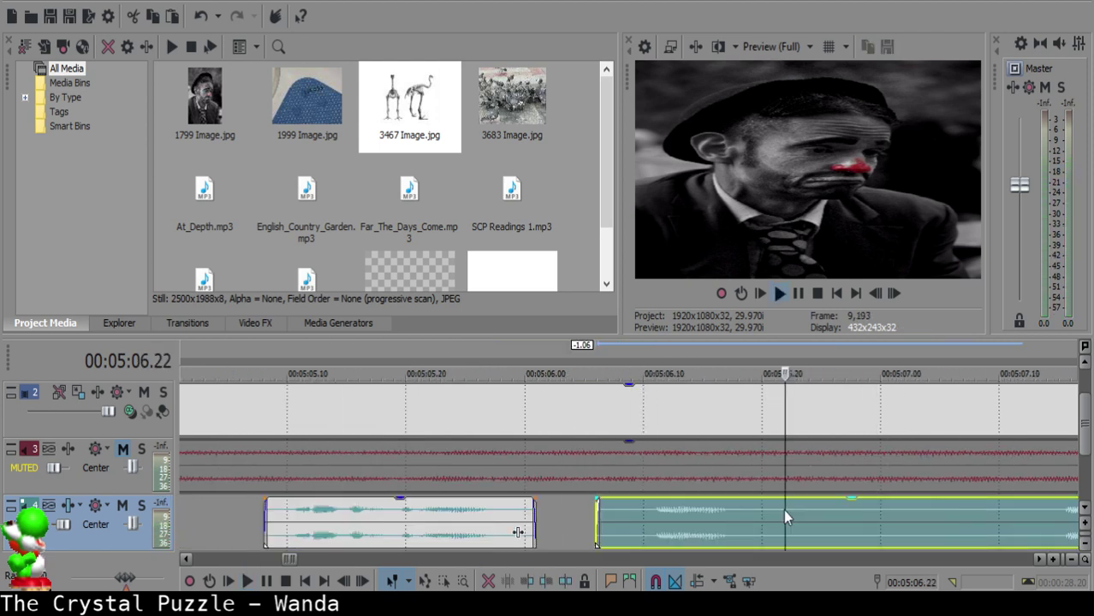
pyautogui.press('space')
pyautogui.press('s')
pyautogui.press('space')
pyautogui.scroll(-3, 795, 508)
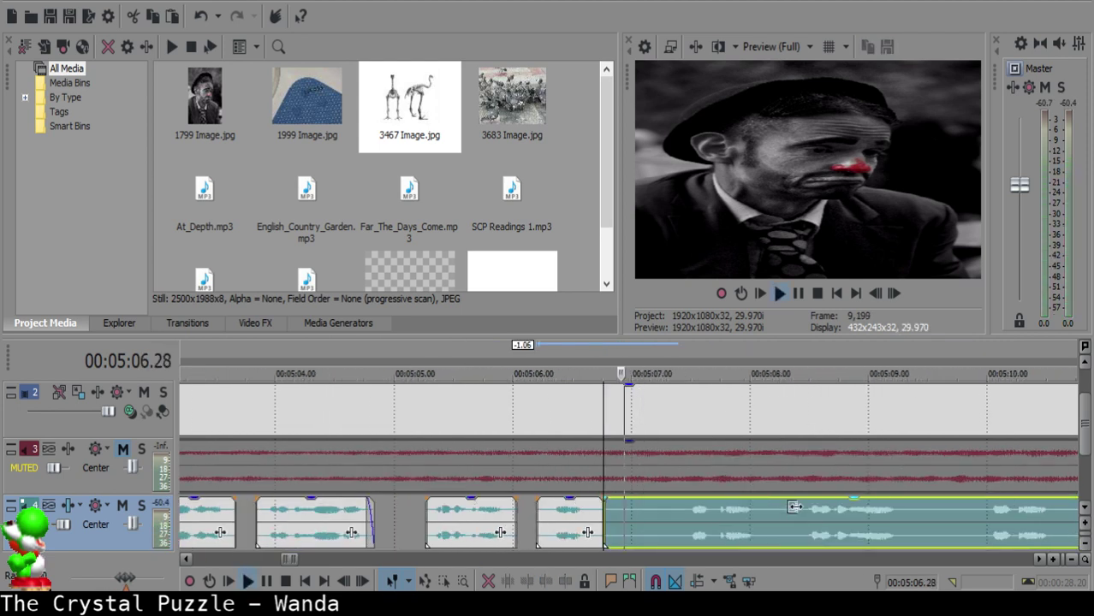
pyautogui.press('space')
pyautogui.click(683, 511)
pyautogui.press('s')
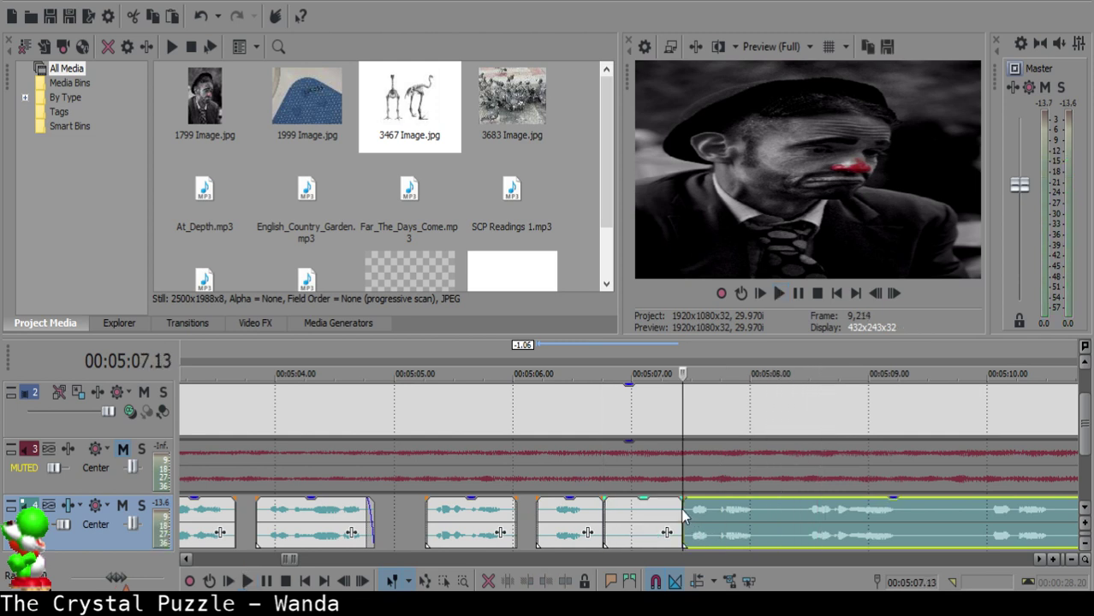
pyautogui.press('space')
pyautogui.press('space')
pyautogui.click(647, 511)
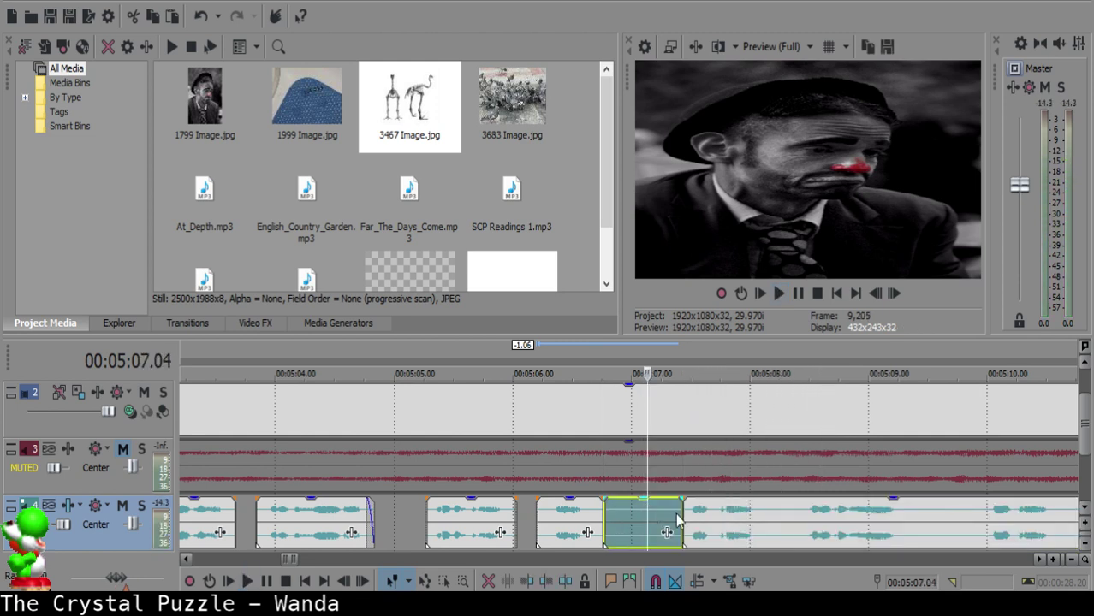
pyautogui.press('Delete')
# - Move the remaining narration back about 9 frames to start at about 5:07.04 and play across the join
pyautogui.moveTo(714, 520); pyautogui.dragTo(674, 515)
pyautogui.click(525, 525)
pyautogui.press('space')
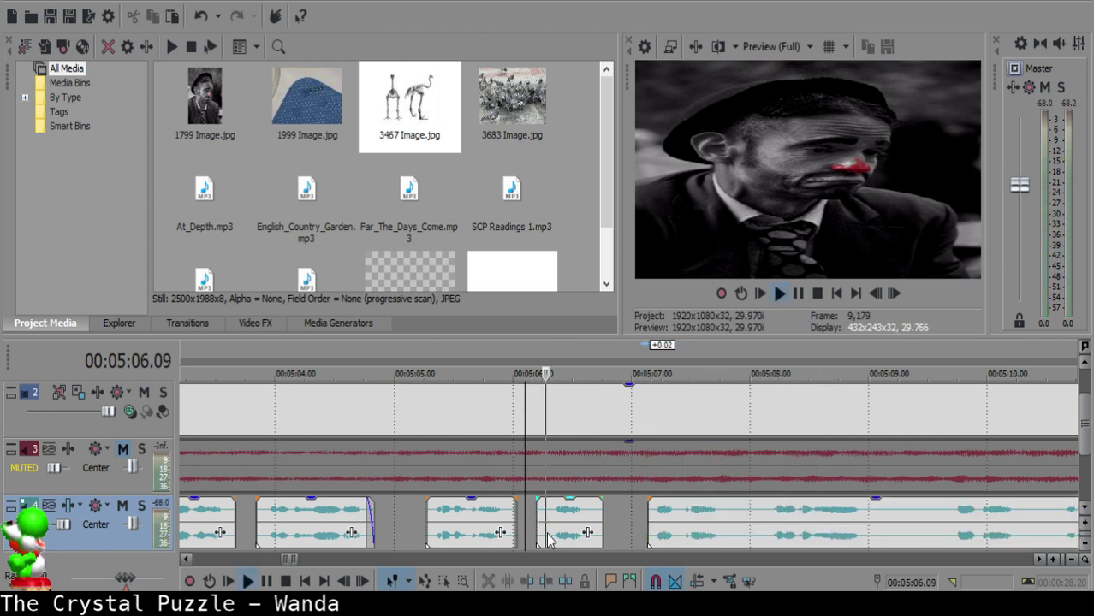
pyautogui.scroll(-3, 603, 530)
pyautogui.scroll(6, 659, 526)
pyautogui.press('space')
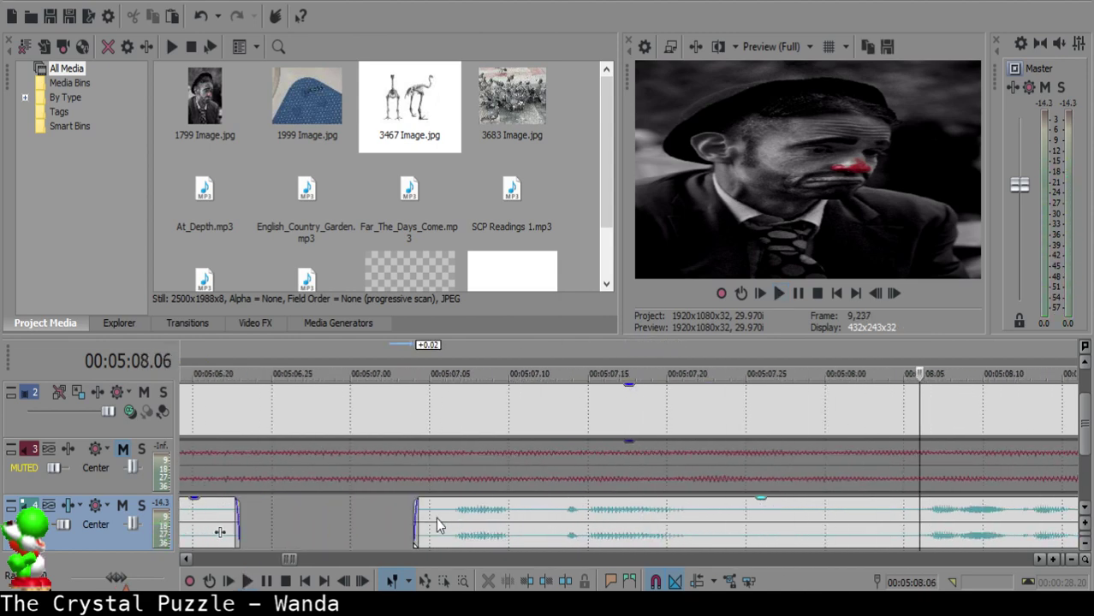
# - Move the remaining narration forward 1 frame to start at about 5:07.05 and play it
pyautogui.click(437, 518)
pyautogui.moveTo(438, 518); pyautogui.dragTo(454, 511)
pyautogui.press('space')
pyautogui.scroll(-2, 663, 511)
pyautogui.press('space')
# - Split the narration at about 5:07.28 and 5:08.05 and delete the pause between the two cuts
pyautogui.click(738, 511)
pyautogui.press('s')
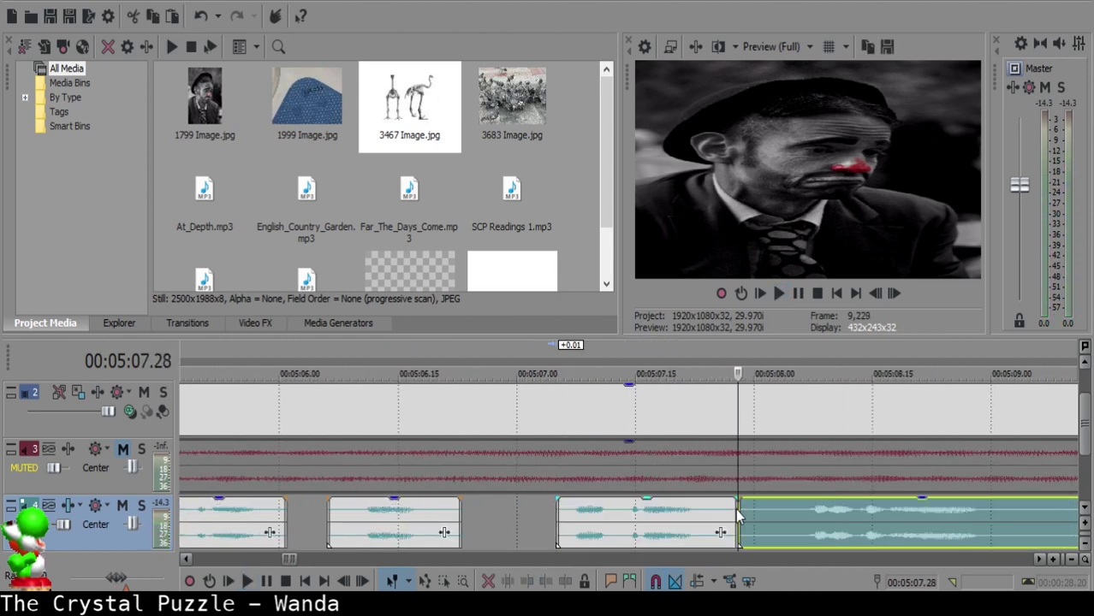
pyautogui.press('space')
pyautogui.scroll(-2, 737, 511)
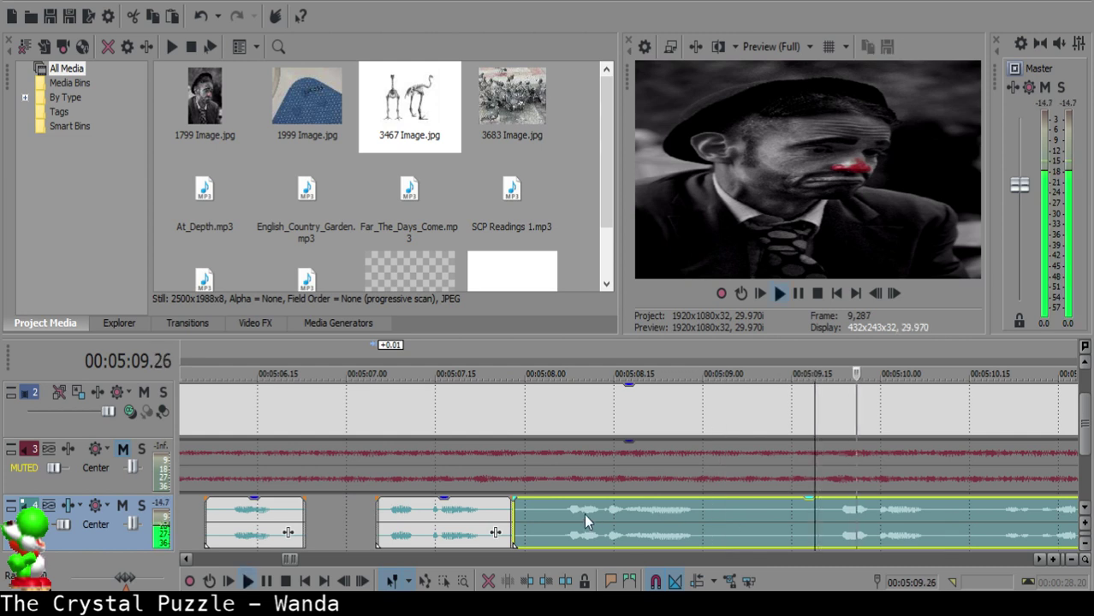
pyautogui.click(553, 504)
pyautogui.press('s')
pyautogui.click(537, 514)
pyautogui.press('space')
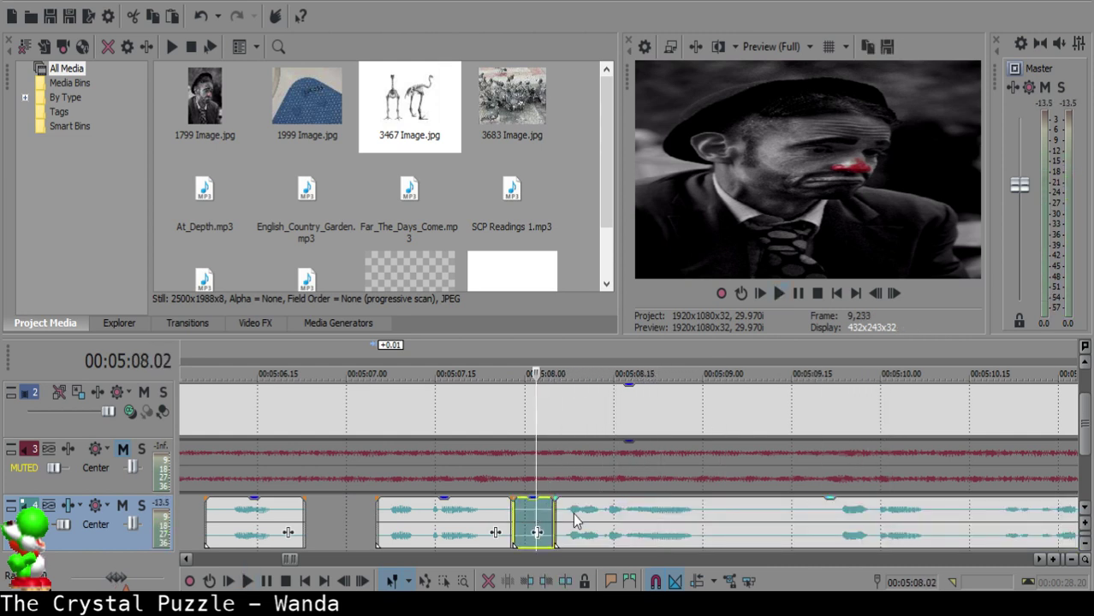
pyautogui.press('Delete')
# - Move the remaining narration back 3 frames to start at about 5:08.02 and play across the join
pyautogui.moveTo(575, 519); pyautogui.dragTo(553, 517)
pyautogui.click(428, 524)
pyautogui.press('space')
pyautogui.scroll(-2, 479, 519)
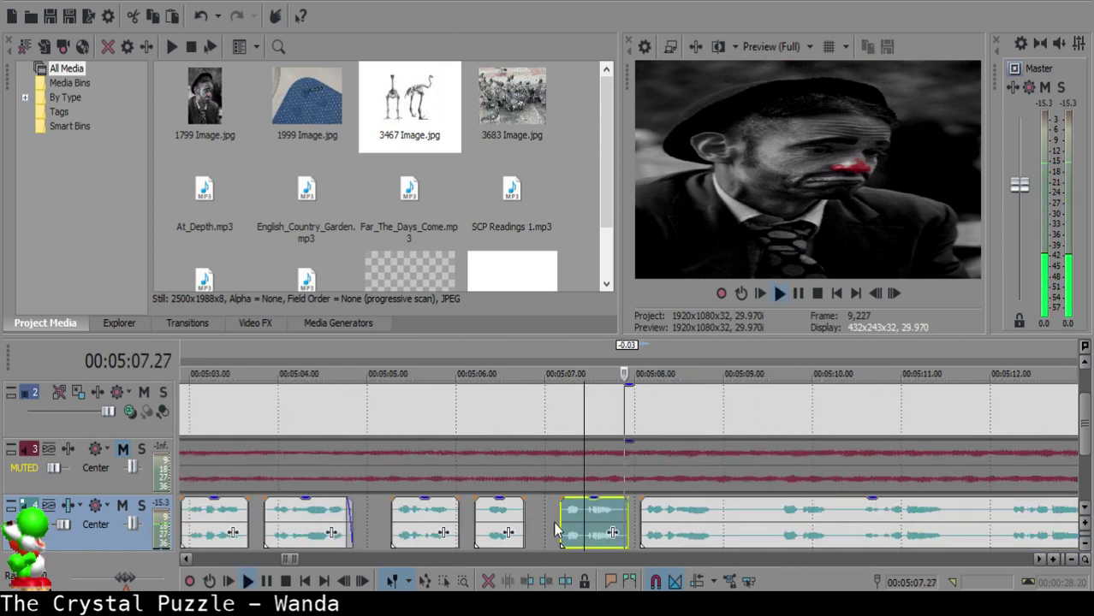
# - Split the narration at about 5:09.02 and 5:09.17 and delete the pause between the two cuts
pyautogui.scroll(3, 601, 517)
pyautogui.click(561, 510)
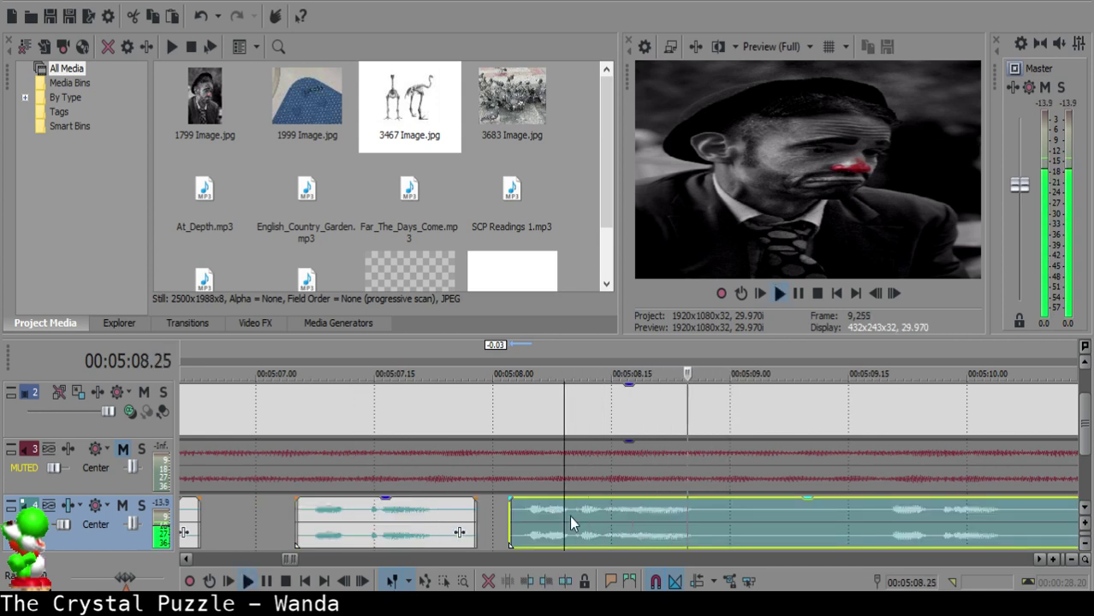
pyautogui.click(572, 516)
pyautogui.press('space')
pyautogui.press('s')
pyautogui.press('space')
pyautogui.scroll(-3, 676, 528)
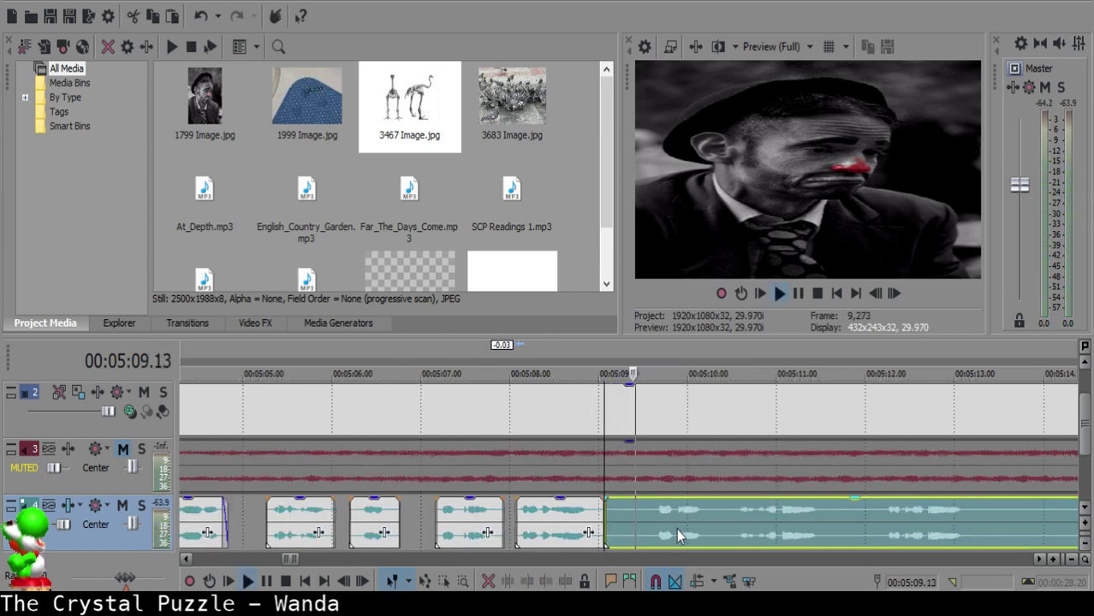
pyautogui.scroll(2, 676, 528)
pyautogui.press('space')
pyautogui.click(603, 523)
pyautogui.press('s')
pyautogui.press('space')
pyautogui.click(580, 519)
pyautogui.press('space')
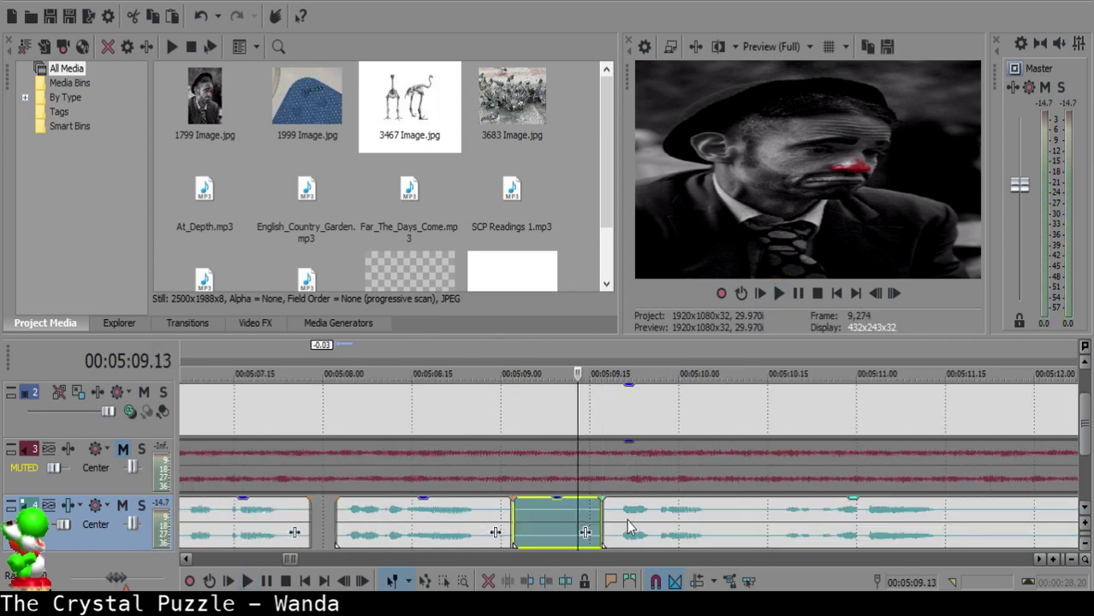
pyautogui.press('Delete')
# - Move the remaining narration back 4 frames to start at about 5:09.13 and play across the join
pyautogui.moveTo(626, 524); pyautogui.dragTo(597, 521)
pyautogui.click(261, 522)
pyautogui.press('space')
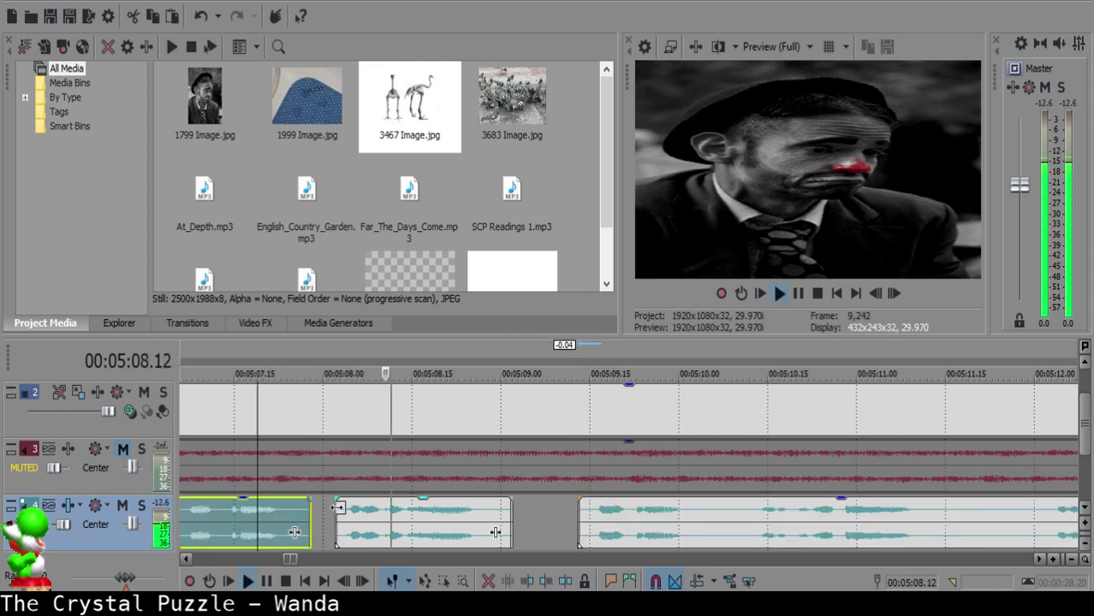
# - Split the narration at about 5:10.05 and 5:12.00 and delete the take between the two cuts
pyautogui.click(706, 520)
pyautogui.press('space')
pyautogui.press('s')
pyautogui.press('space')
pyautogui.scroll(-2, 706, 516)
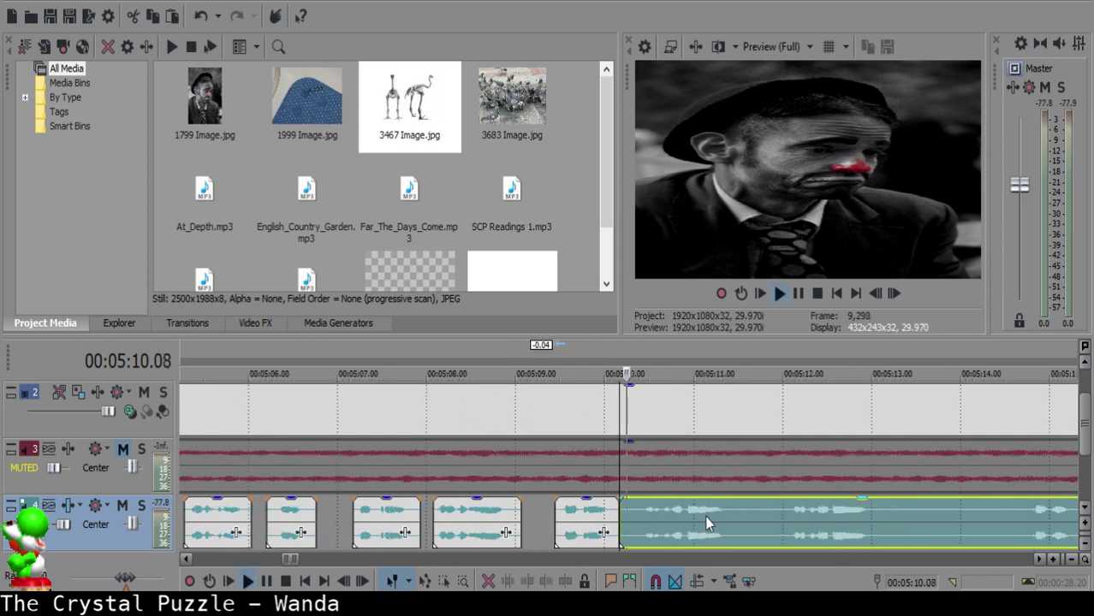
pyautogui.scroll(2, 707, 516)
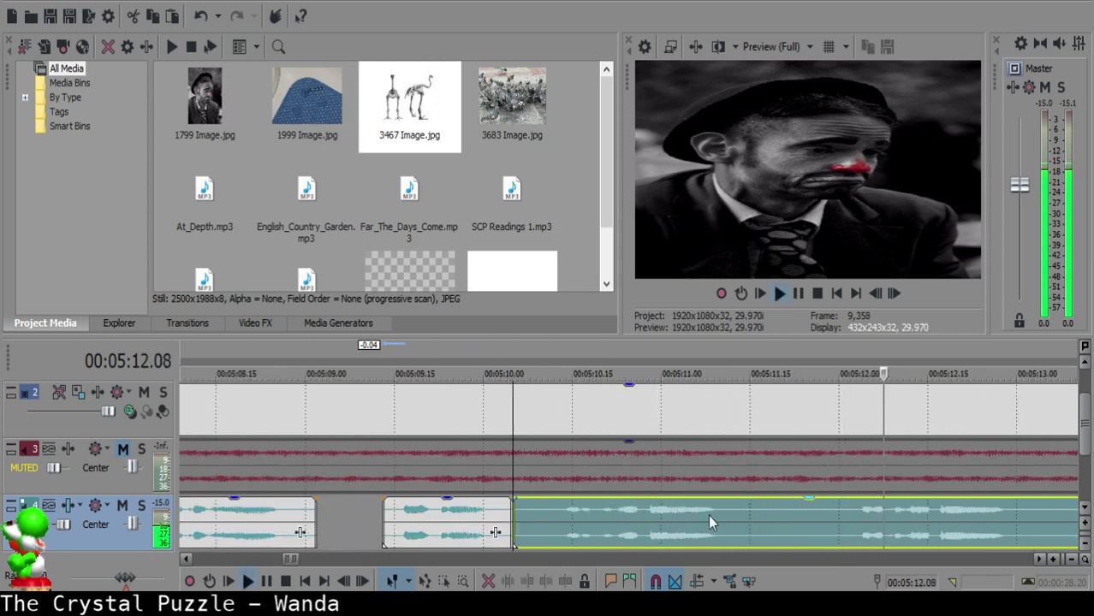
pyautogui.click(836, 525)
pyautogui.press('s')
pyautogui.click(555, 521)
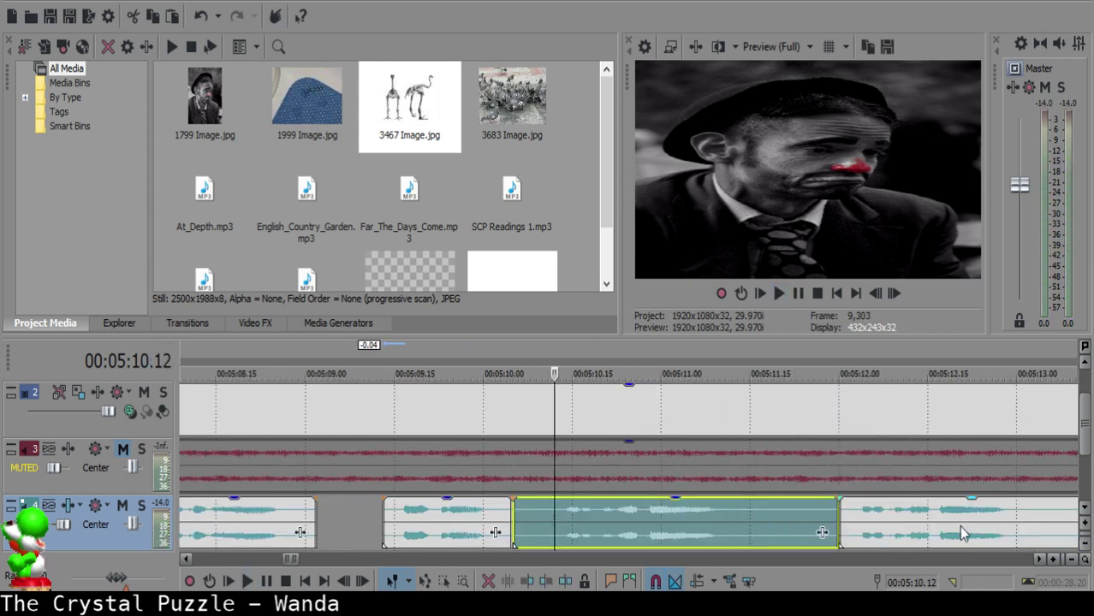
pyautogui.press('Delete')
# - Move the remaining narration back to start at about 5:10.12 and play the clip before the join
pyautogui.moveTo(959, 526); pyautogui.dragTo(667, 505)
pyautogui.click(444, 508)
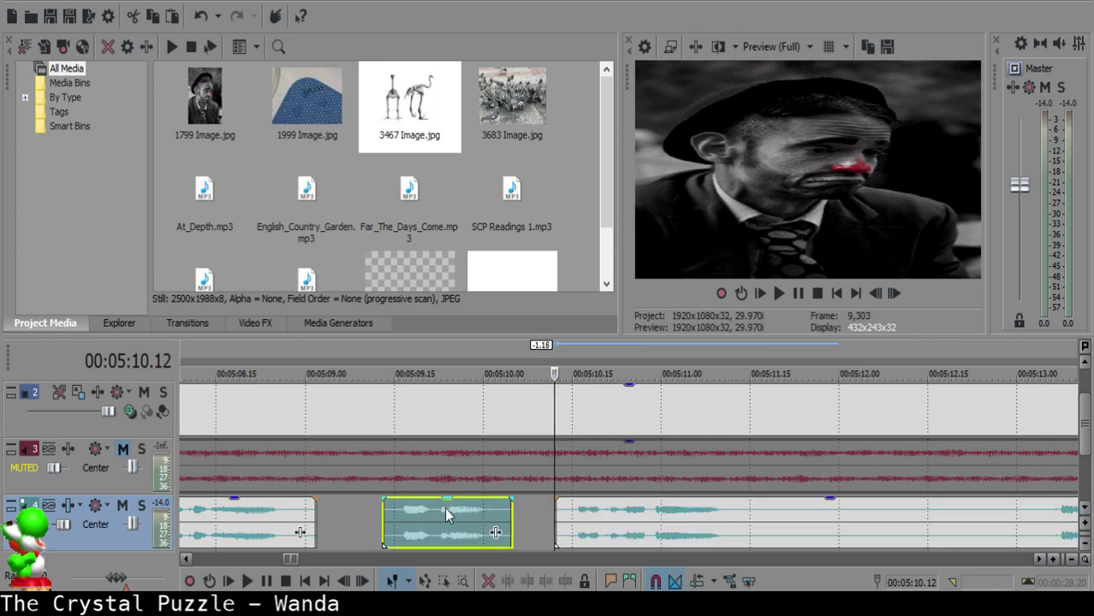
pyautogui.press('space')
pyautogui.press('space')
pyautogui.click(542, 523)
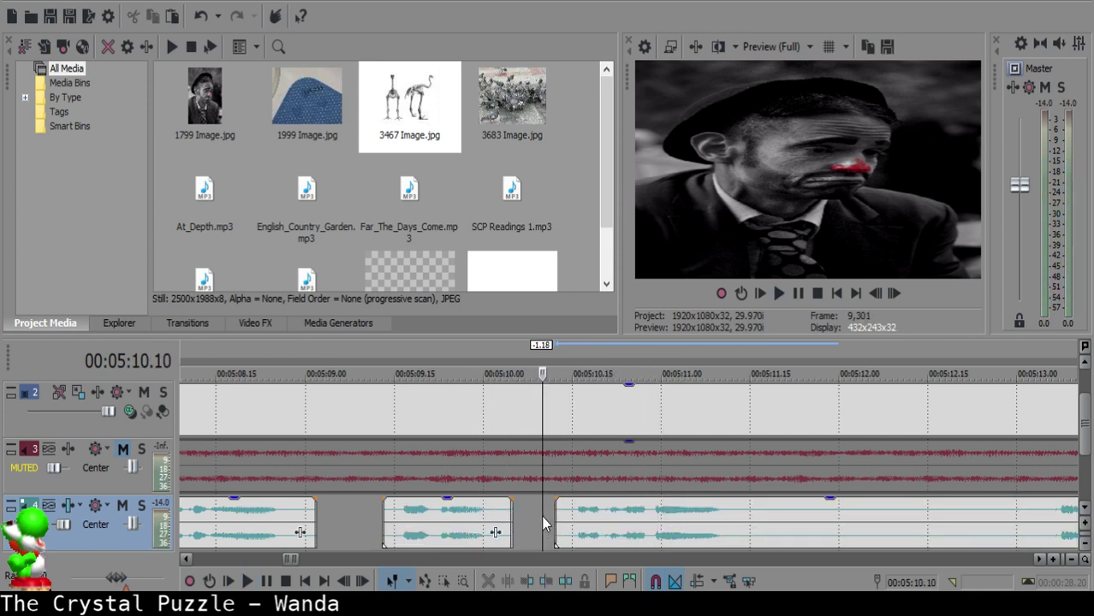
# - Move the remaining narration back 2 frames to start at about 5:10.10 and play across the join
pyautogui.moveTo(587, 516); pyautogui.dragTo(573, 509)
pyautogui.click(423, 517)
pyautogui.press('space')
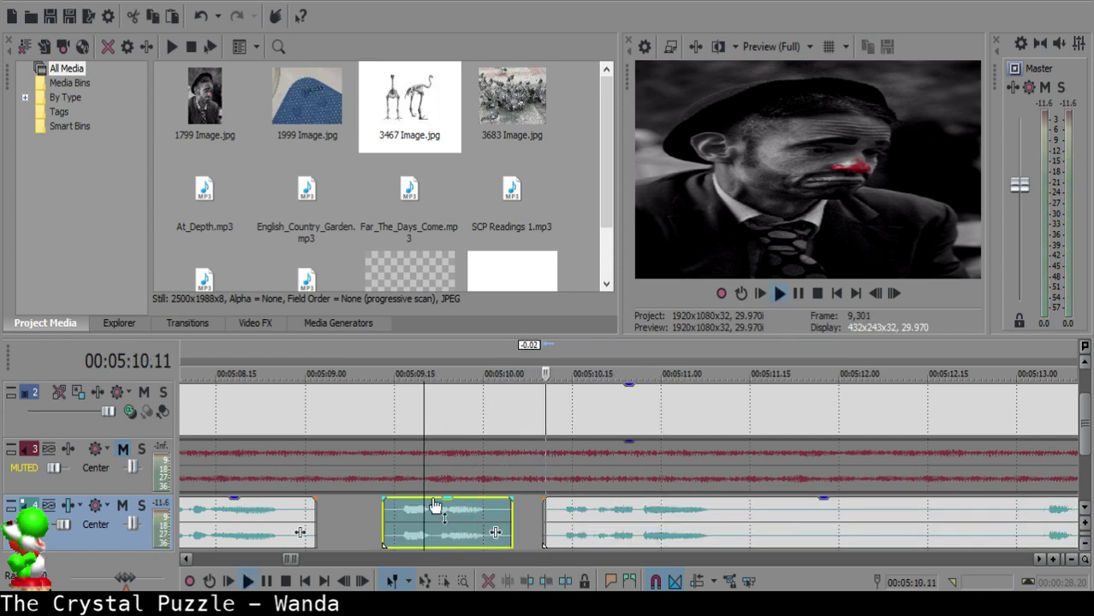
pyautogui.press('Return')
# - Split the narration at about 5:11.11 and 5:13.02 and delete the section between the two cuts
pyautogui.click(725, 512)
pyautogui.press('space')
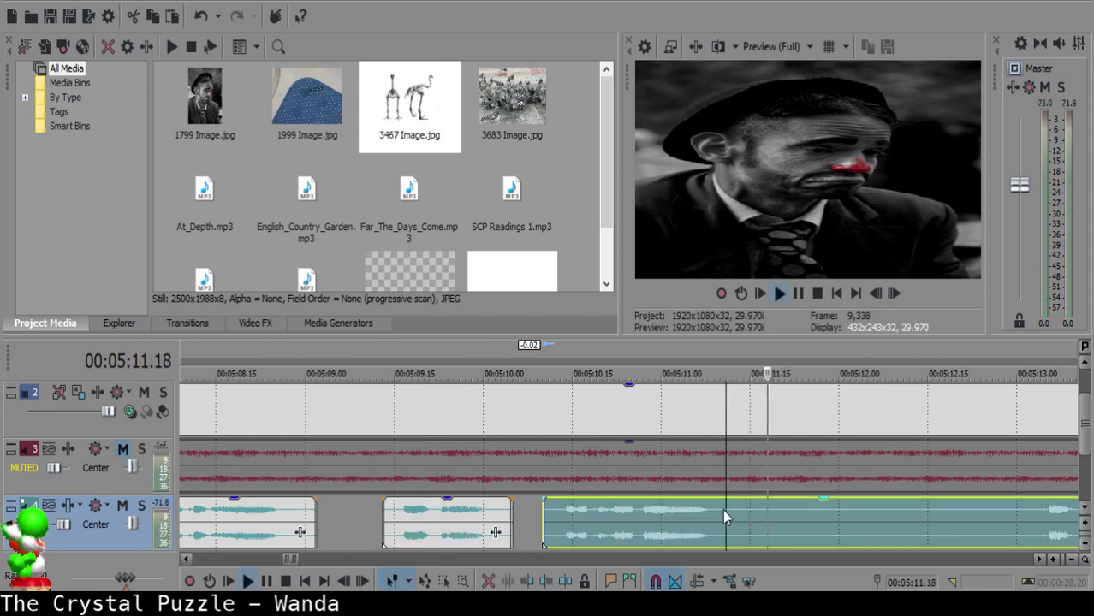
pyautogui.press('space')
pyautogui.press('s')
pyautogui.click(1052, 523)
pyautogui.press('space')
pyautogui.scroll(-1, 922, 528)
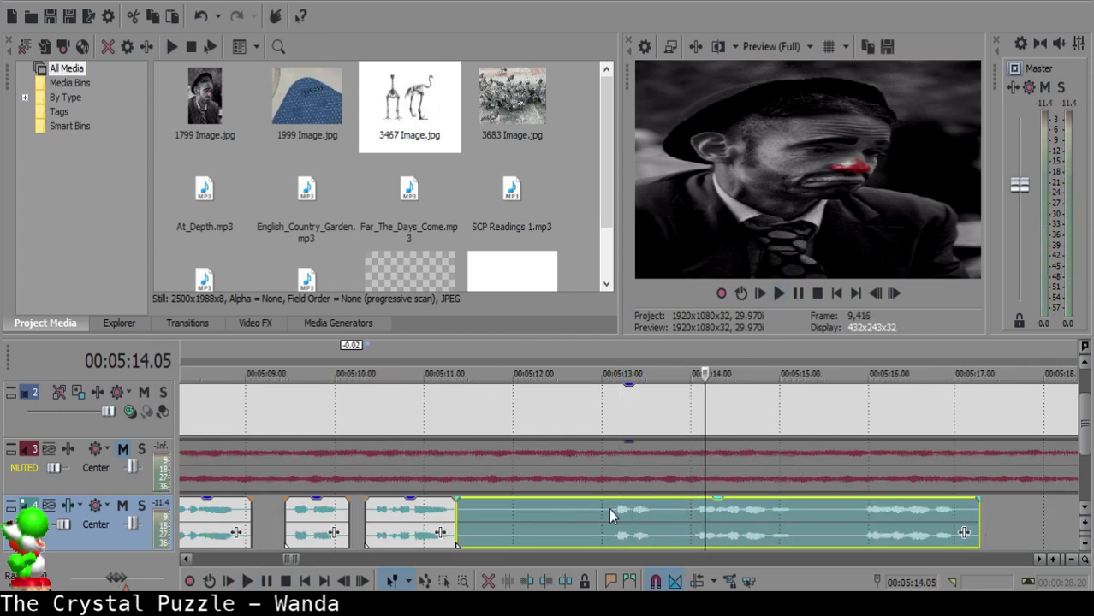
pyautogui.press('s')
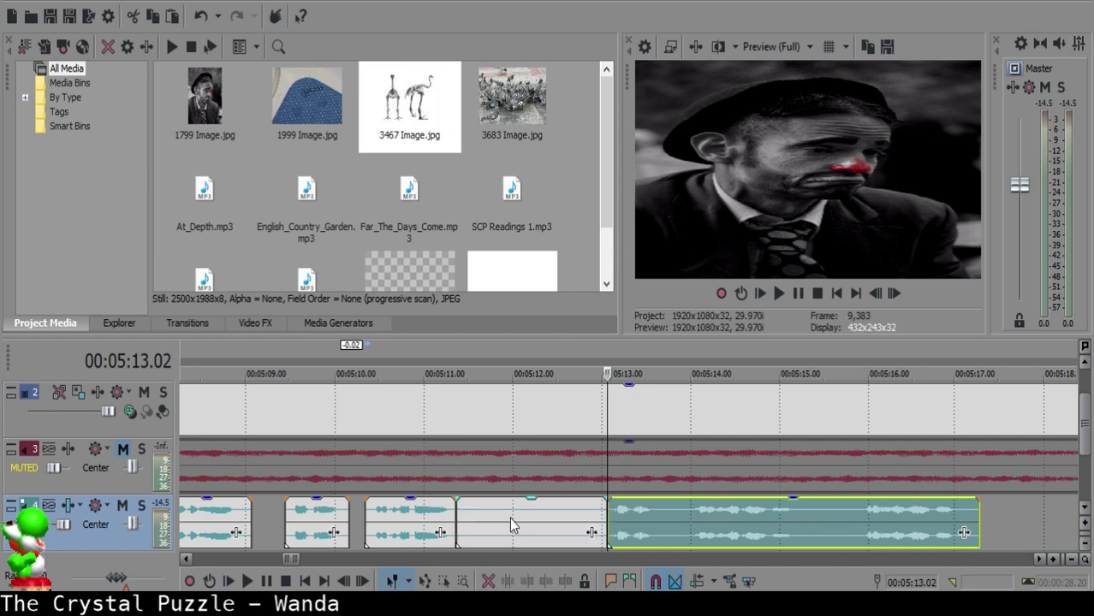
pyautogui.click(506, 516)
pyautogui.press('Delete')
# - Move the remaining narration back to start at about 5:11.26 and play across the join
pyautogui.moveTo(645, 518); pyautogui.dragTo(540, 516)
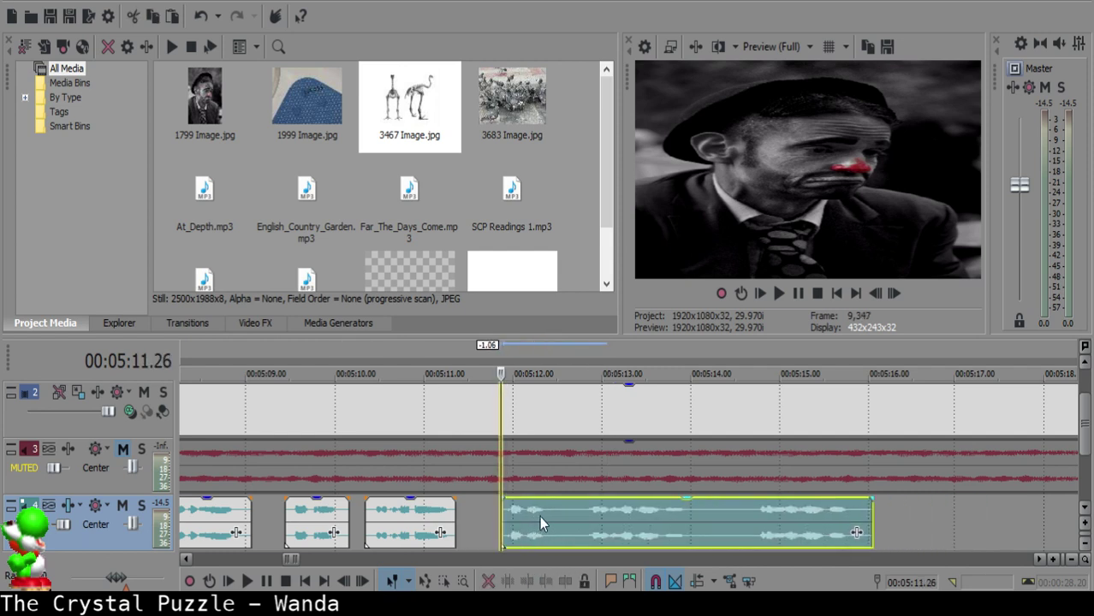
pyautogui.click(383, 513)
pyautogui.press('space')
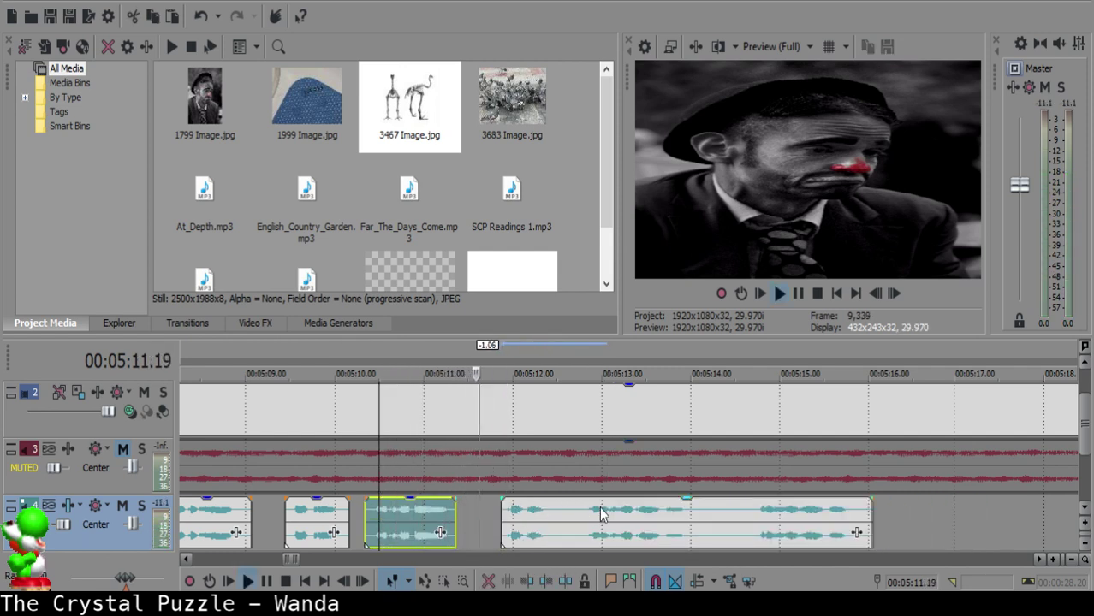
# - Split the narration at about 5:12.15 and 5:14.21 and delete the take between the two cuts
pyautogui.scroll(3, 633, 518)
pyautogui.press('space')
pyautogui.click(691, 518)
pyautogui.press('s')
pyautogui.press('space')
pyautogui.press('Return')
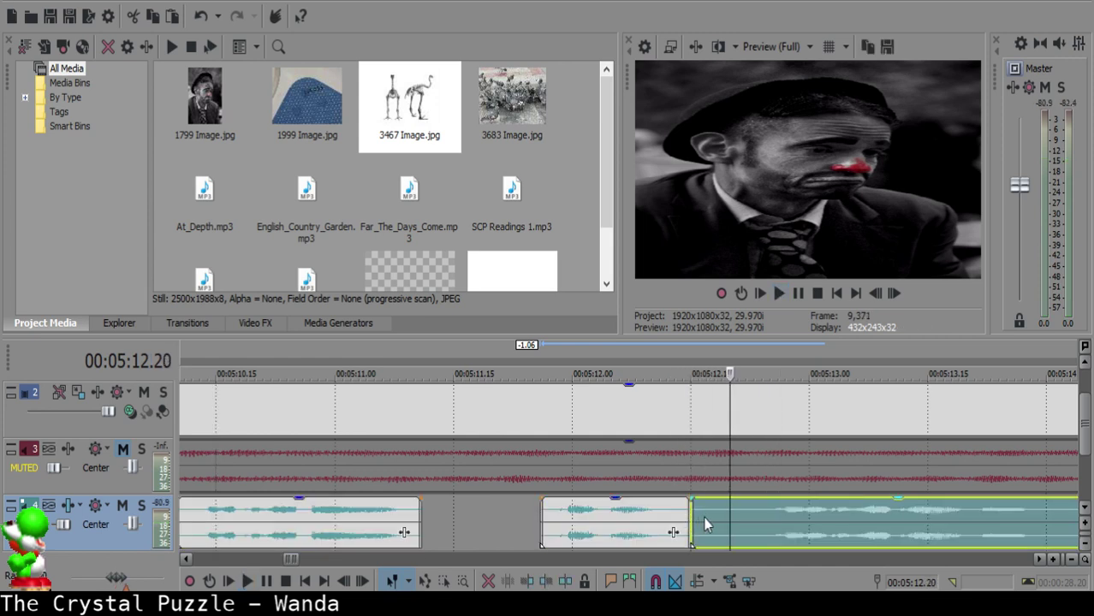
pyautogui.scroll(-1, 705, 519)
pyautogui.click(926, 525)
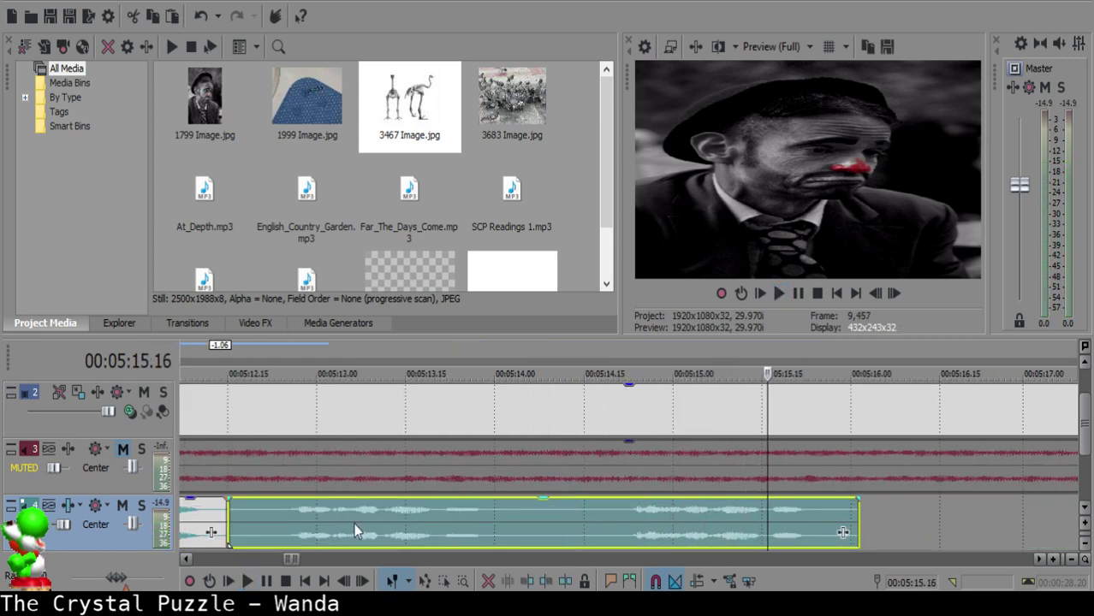
pyautogui.click(353, 525)
pyautogui.click(617, 508)
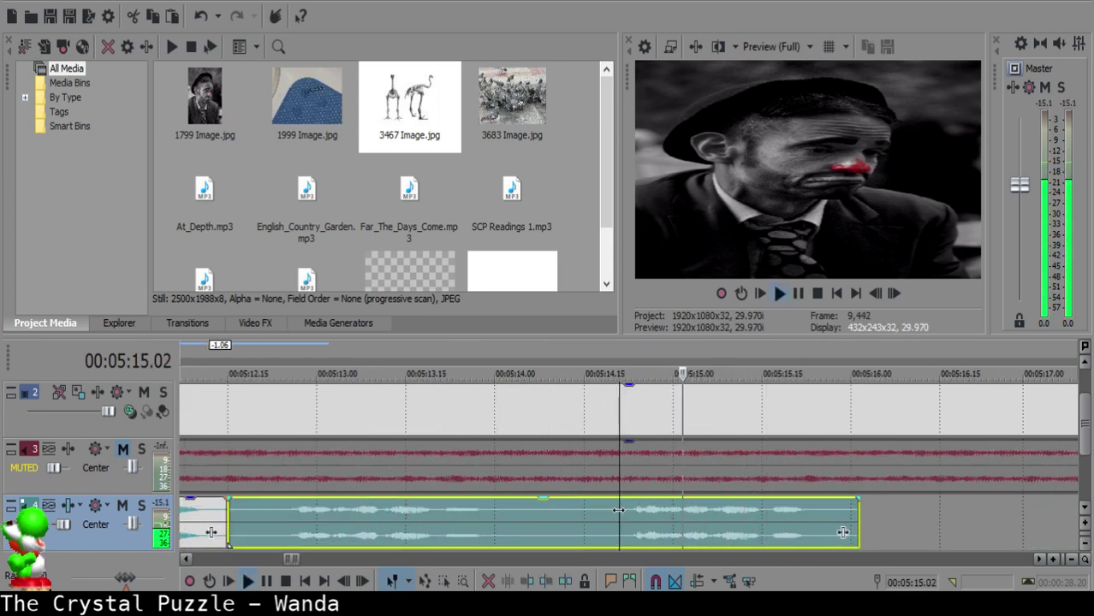
pyautogui.press('space')
pyautogui.press('s')
pyautogui.scroll(-1, 618, 512)
pyautogui.click(439, 516)
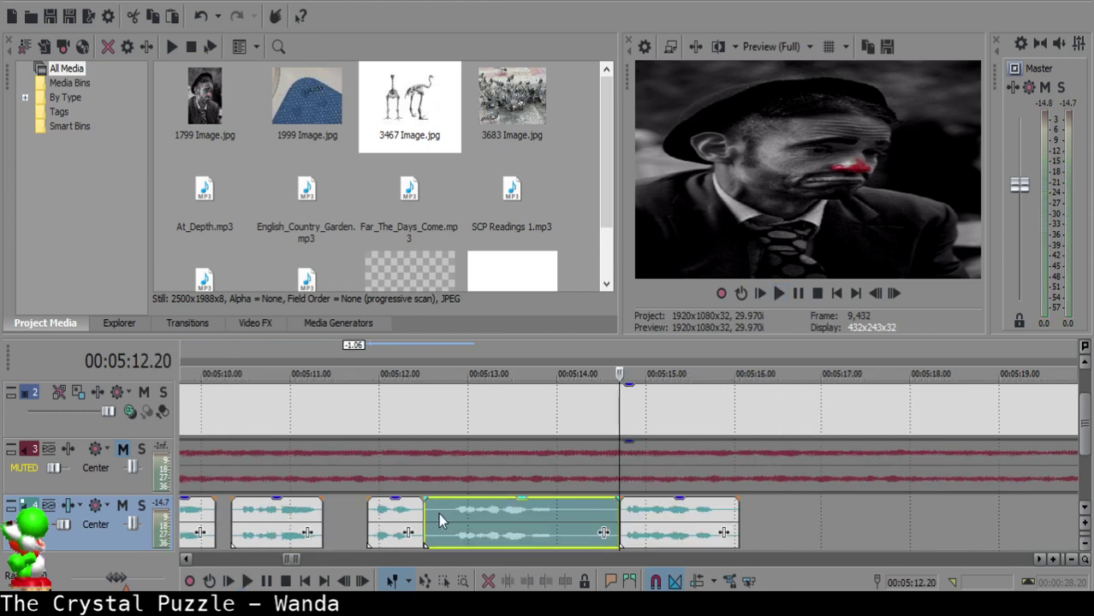
pyautogui.click(447, 516)
pyautogui.press('Delete')
# - Move the last narration clip back to start at about 5:12.23 and play across the join
pyautogui.moveTo(656, 524); pyautogui.dragTo(480, 510)
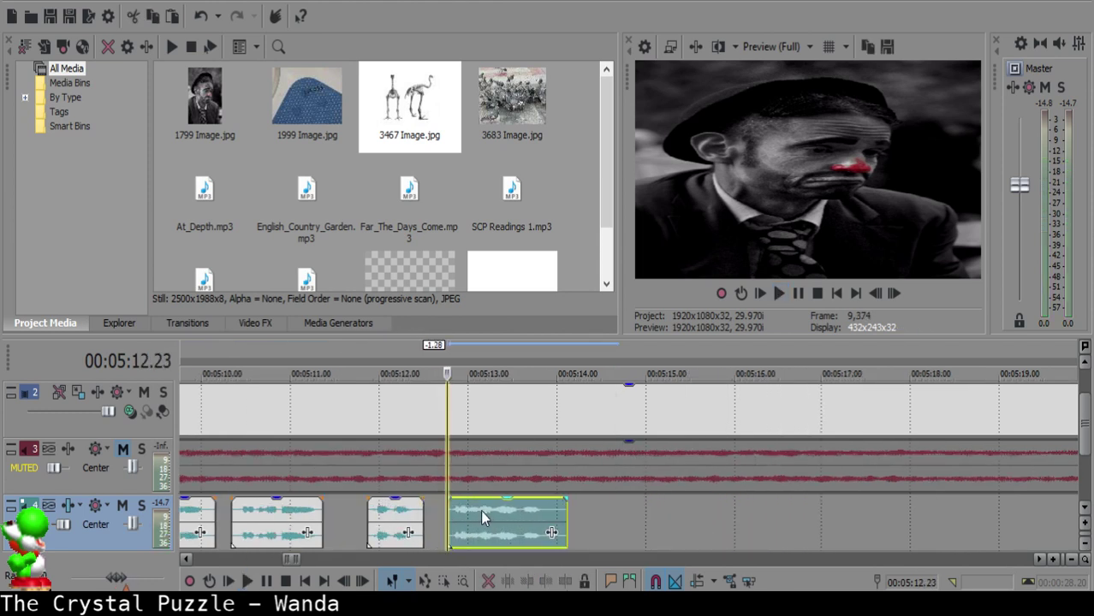
pyautogui.click(391, 523)
pyautogui.press('space')
pyautogui.scroll(2, 548, 530)
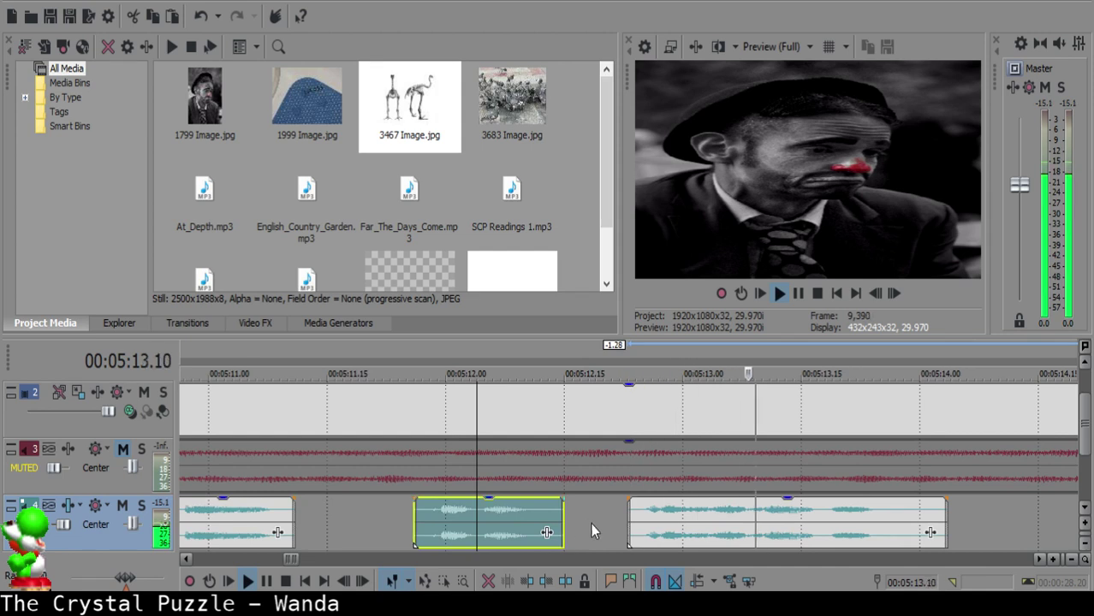
pyautogui.press('Return')
# - Move the last narration clip back 1 frame to start at about 5:12.22 and play across the join
pyautogui.click(627, 518)
pyautogui.moveTo(693, 522); pyautogui.dragTo(630, 516)
pyautogui.click(620, 517)
pyautogui.click(374, 520)
pyautogui.press('space')
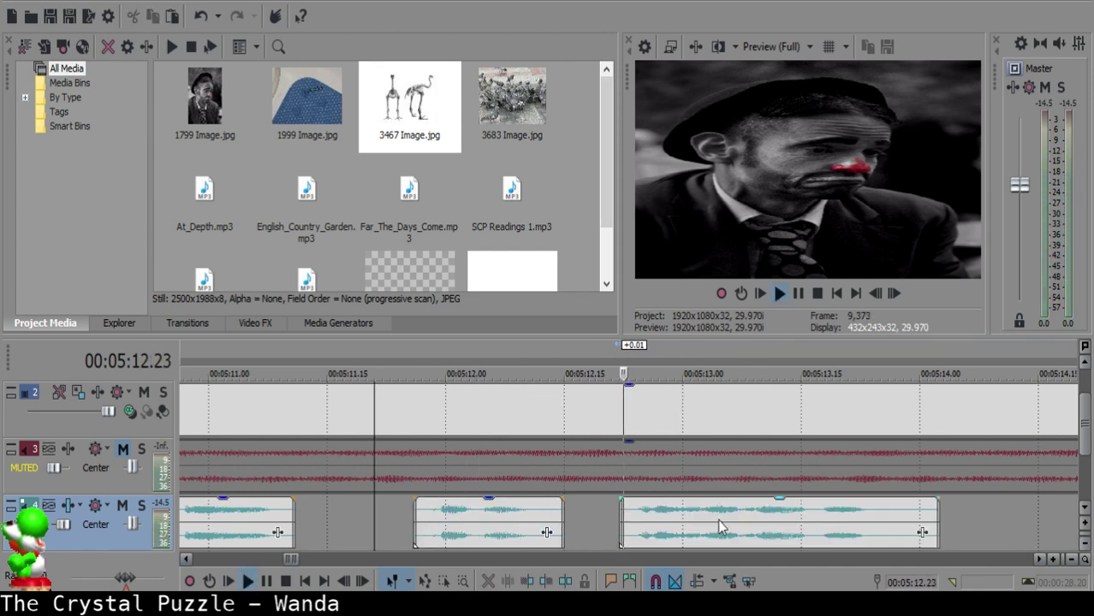
# - Cut off the last narration clip's silent tail at about 5:13.25 and play its ending
pyautogui.click(868, 508)
pyautogui.press('Return')
pyautogui.press('Left')
pyautogui.press('Left')
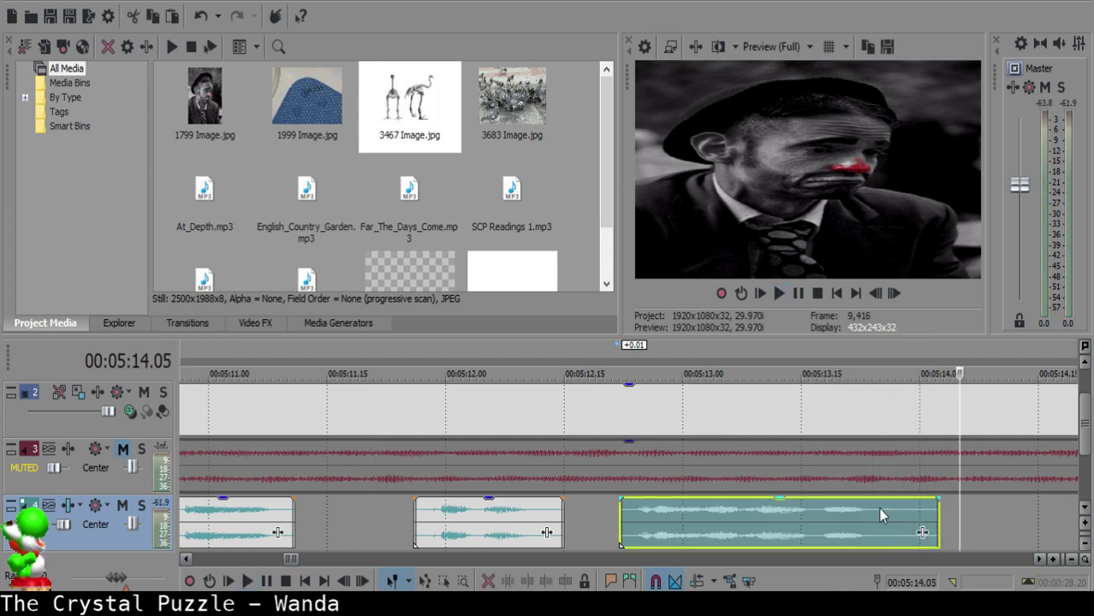
pyautogui.press('s')
pyautogui.press('Delete')
pyautogui.click(813, 524)
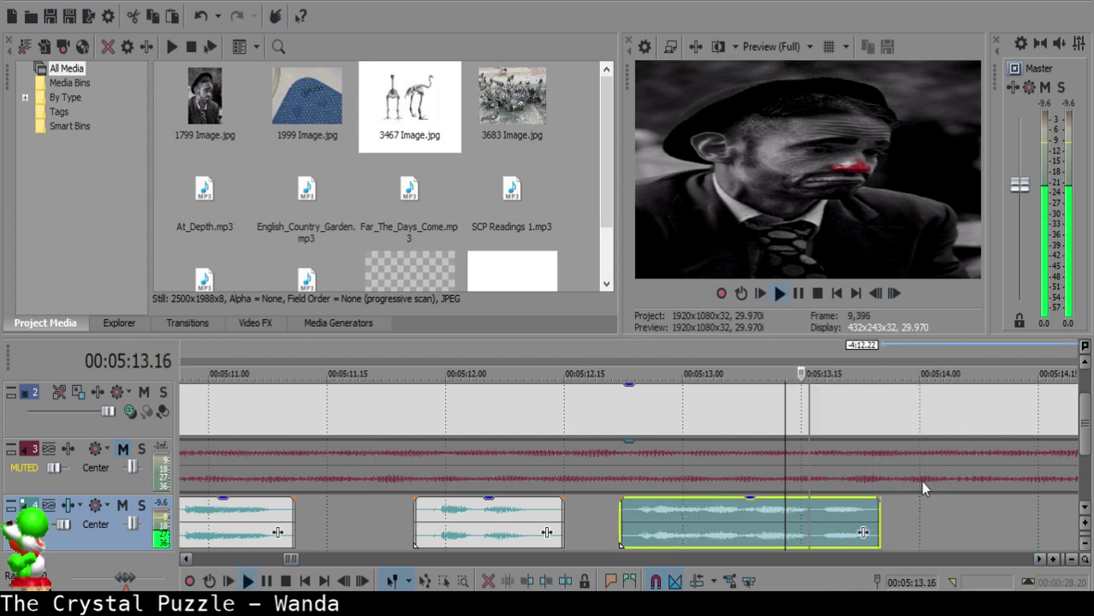
# - Split the image and background music at 5:13.25 and 5:14.04 and delete the parts of both after the second cut
pyautogui.click(876, 455)
pyautogui.click(875, 418)
pyautogui.press('s')
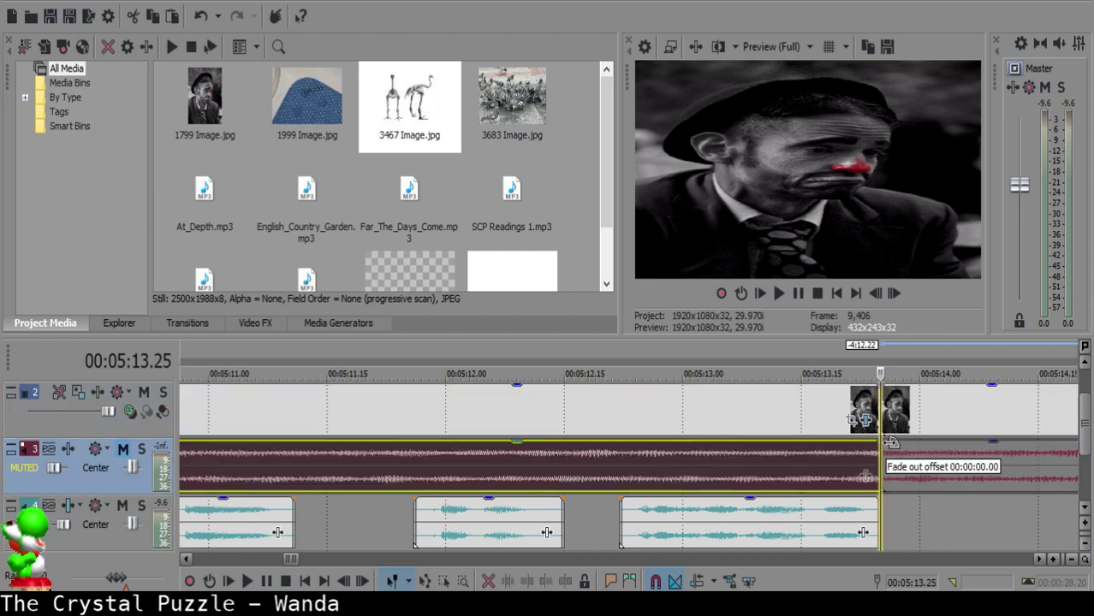
pyautogui.click(953, 477)
pyautogui.press('s')
pyautogui.click(953, 419)
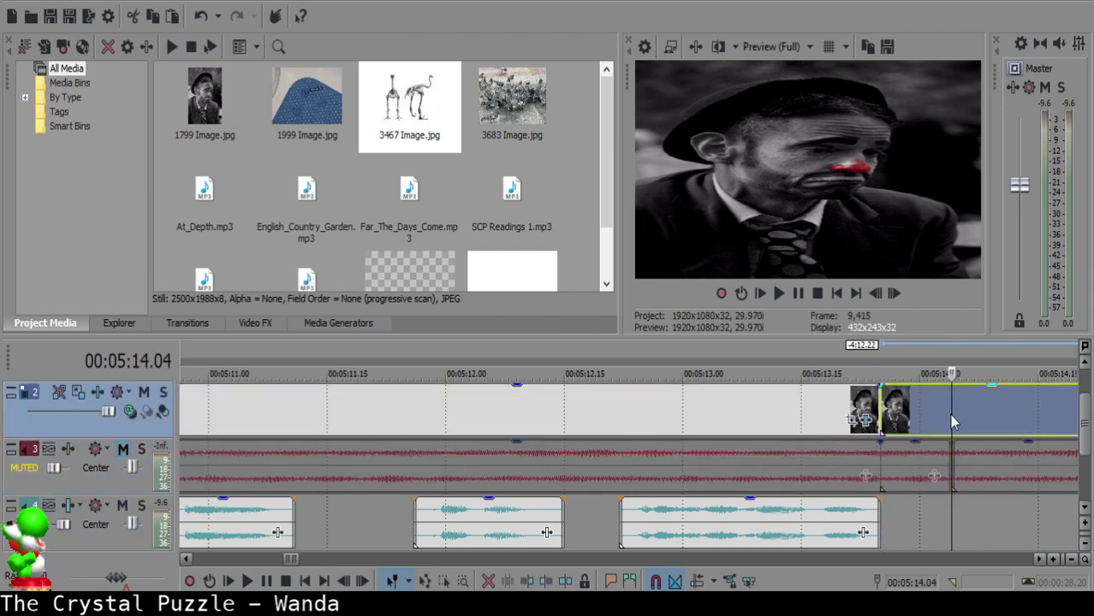
pyautogui.press('s')
pyautogui.click(986, 452)
pyautogui.press('Delete')
pyautogui.click(998, 420)
pyautogui.press('Delete')
# - Extend the short closing image and music clips to end at 5:23.26, making both 10 seconds long
pyautogui.click(875, 414)
pyautogui.doubleClick(895, 408)
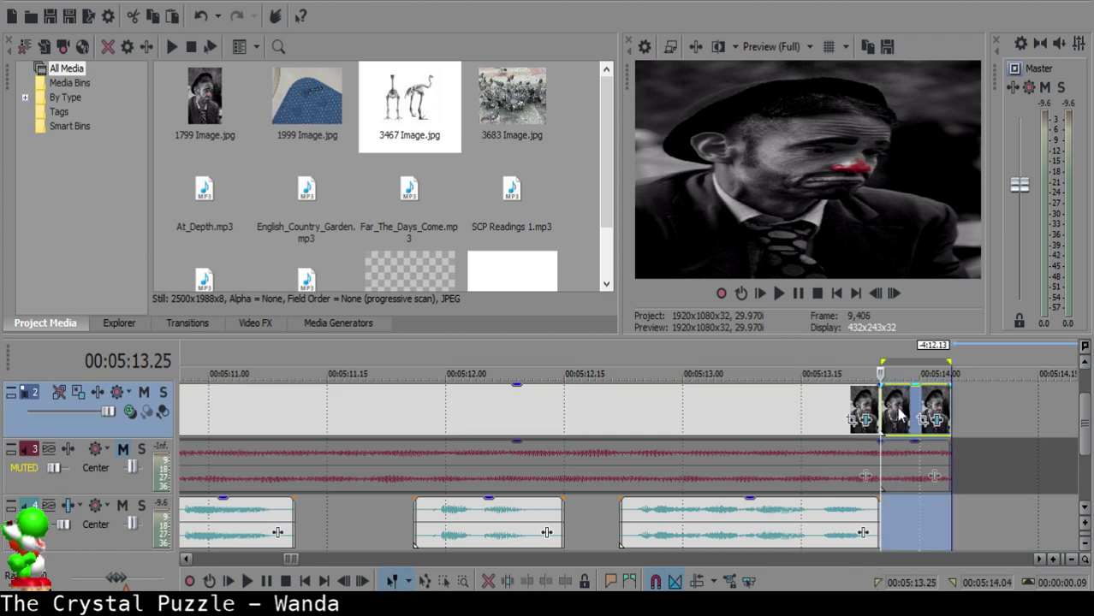
pyautogui.moveTo(951, 404); pyautogui.dragTo(1056, 412)
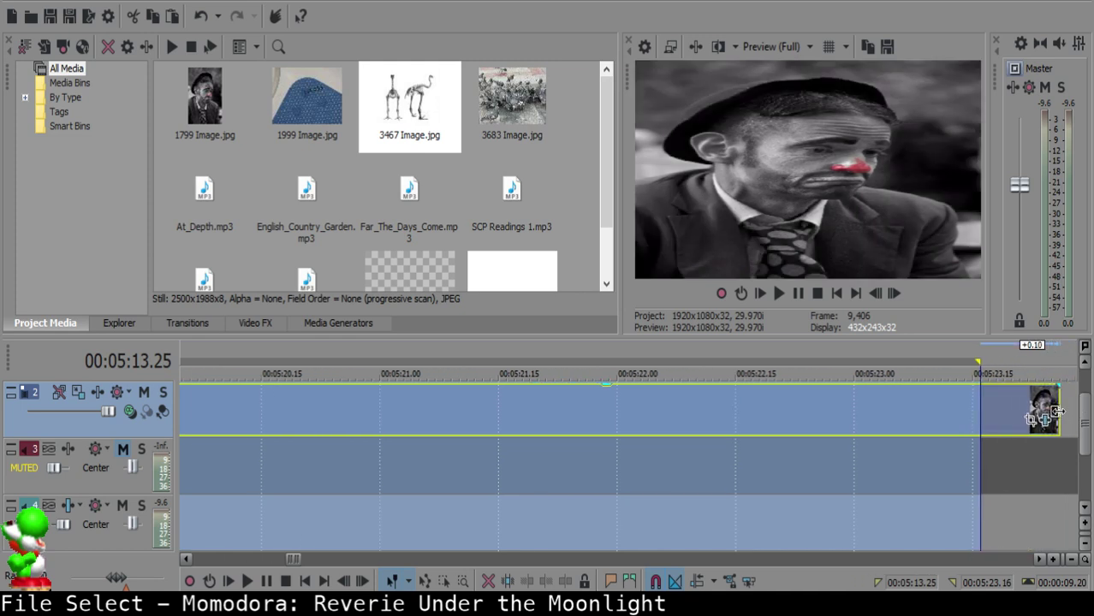
pyautogui.doubleClick(1038, 406)
pyautogui.click(1057, 449)
pyautogui.scroll(-3, 966, 443)
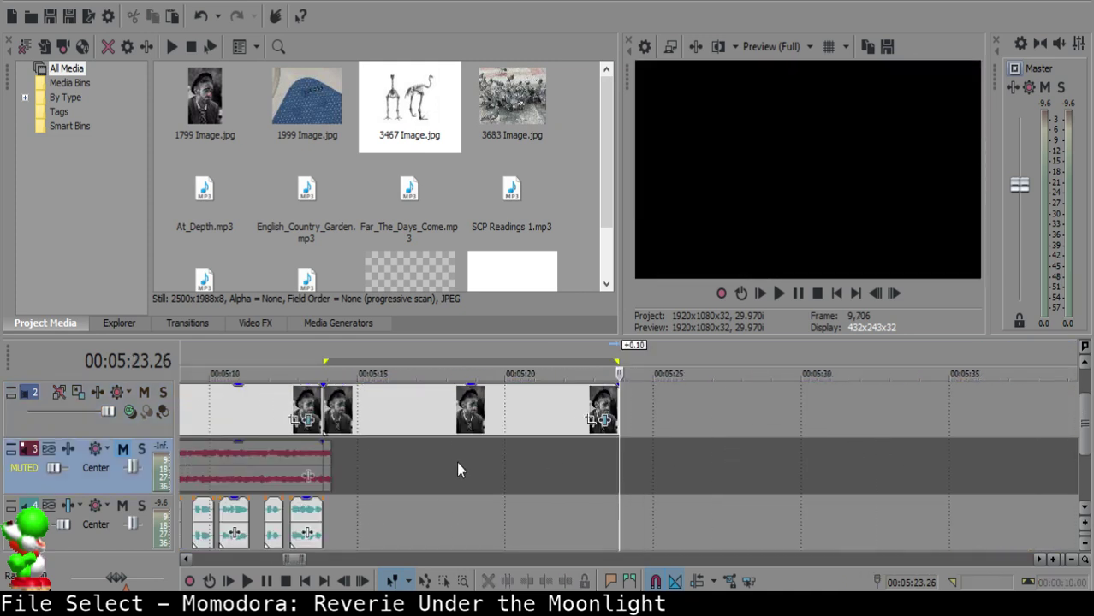
pyautogui.moveTo(330, 458); pyautogui.dragTo(618, 458)
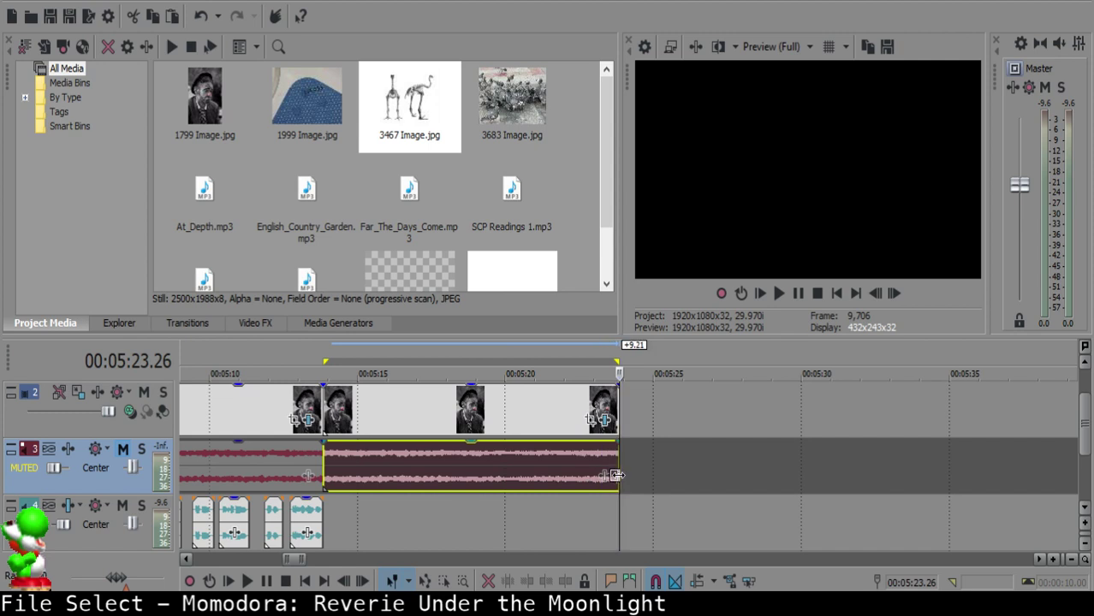
# - Fade out the closing image and music clips over their full 10-second length
pyautogui.click(575, 395)
pyautogui.moveTo(616, 386); pyautogui.dragTo(324, 387)
pyautogui.scroll(1, 1087, 425)
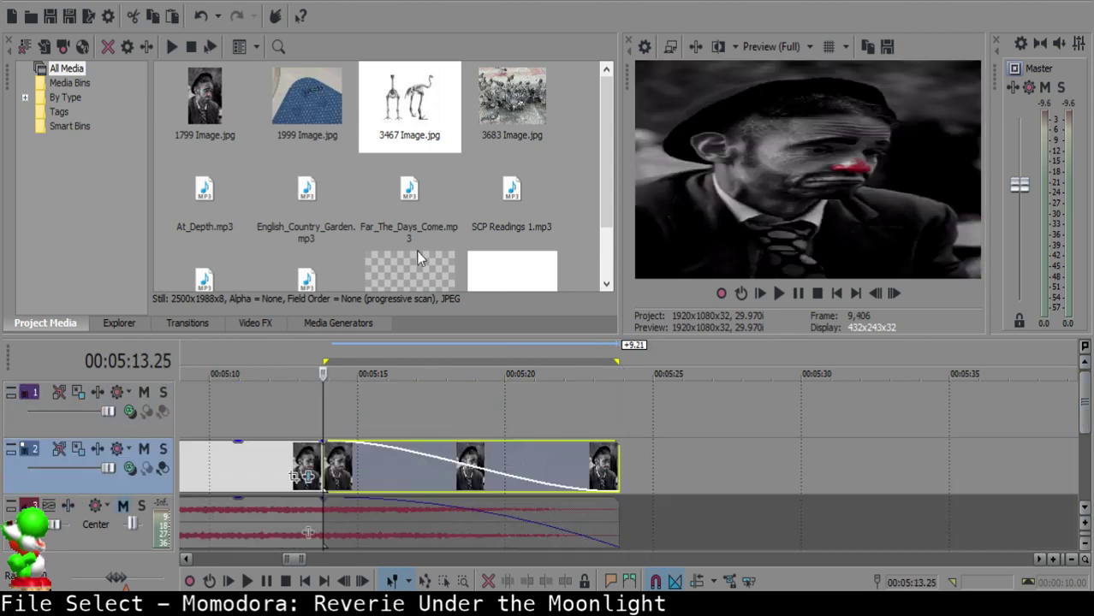
# - Overlay the STICK AROUND title on the empty video track from 5:13.25 to 5:23.26 with a long fade-in
pyautogui.scroll(-1, 416, 251)
pyautogui.moveTo(383, 235); pyautogui.dragTo(335, 402)
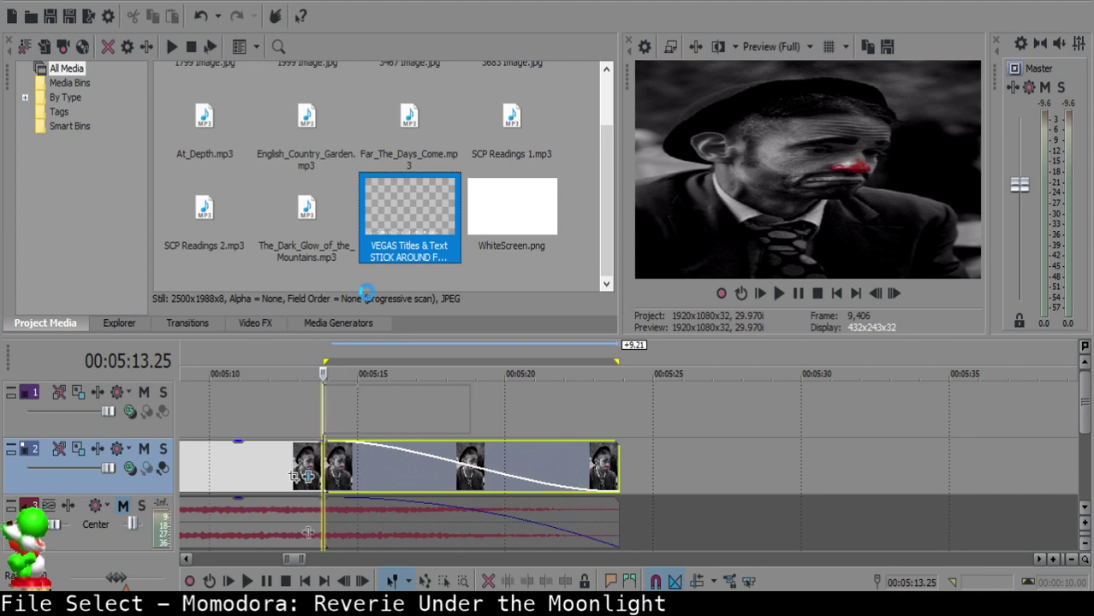
pyautogui.moveTo(472, 392); pyautogui.dragTo(618, 392)
pyautogui.moveTo(319, 386); pyautogui.dragTo(564, 396)
# - Mark the finished first section from 0:00 to 5:23.26 as a region and unmute the music track
pyautogui.scroll(-5, 586, 364)
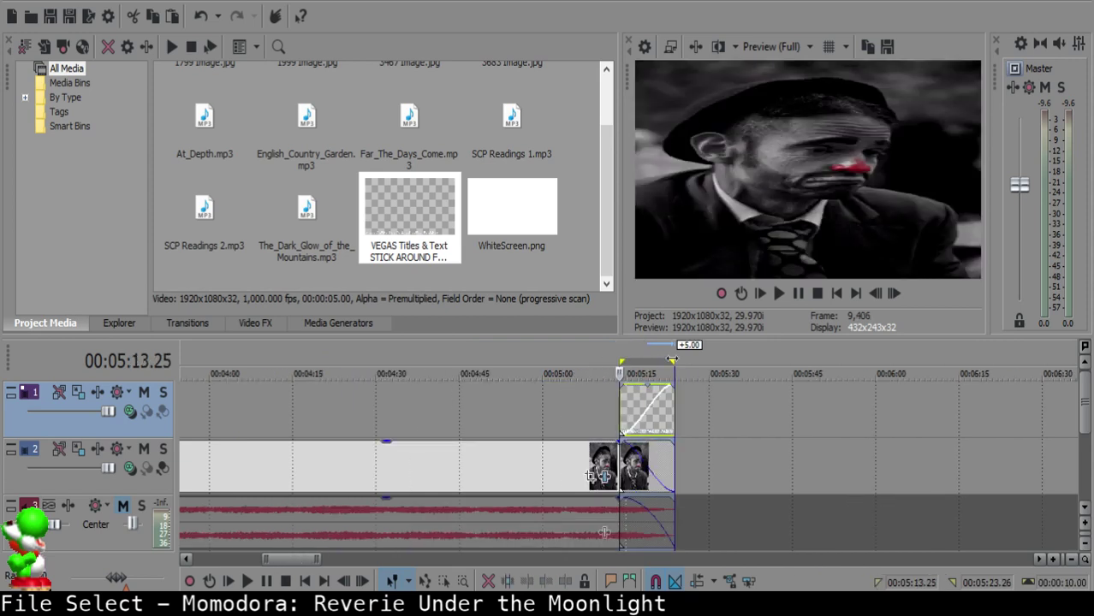
pyautogui.moveTo(623, 360); pyautogui.dragTo(171, 359)
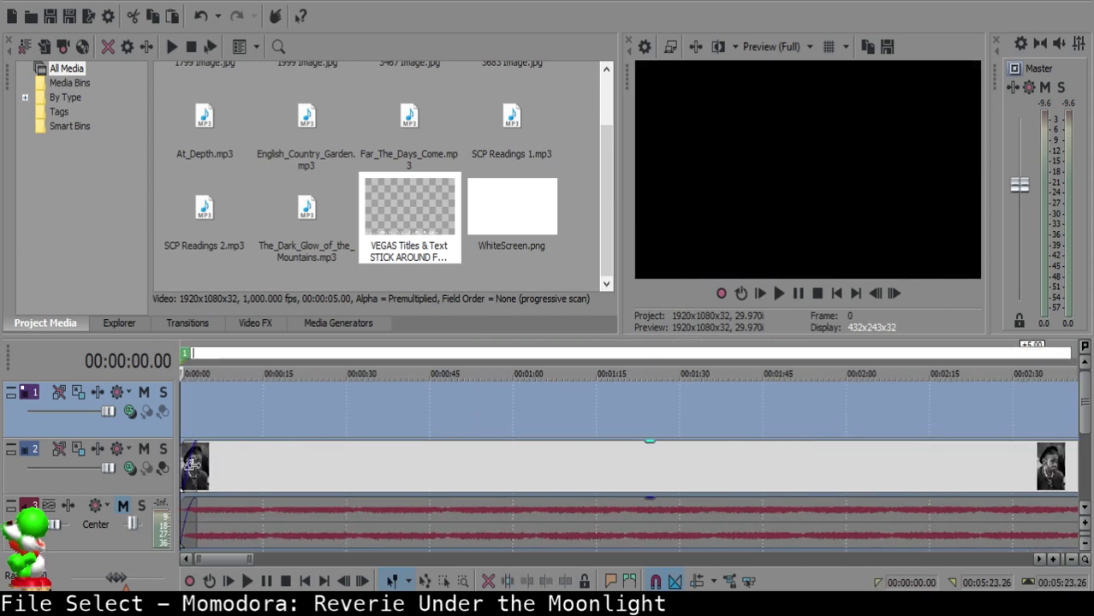
pyautogui.click(278, 413)
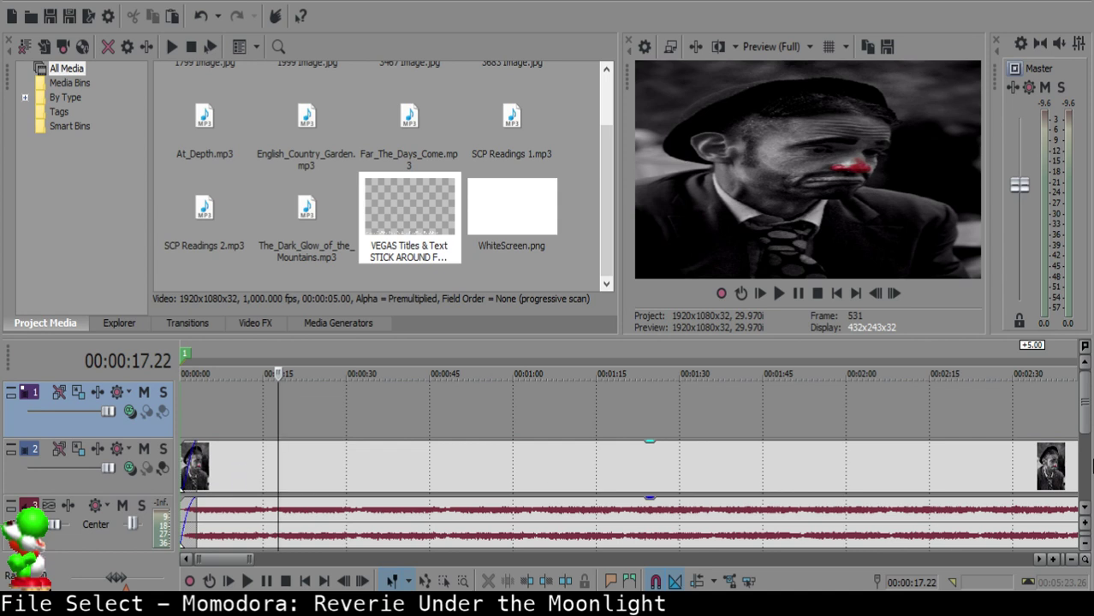
pyautogui.moveTo(1086, 409); pyautogui.dragTo(1082, 423)
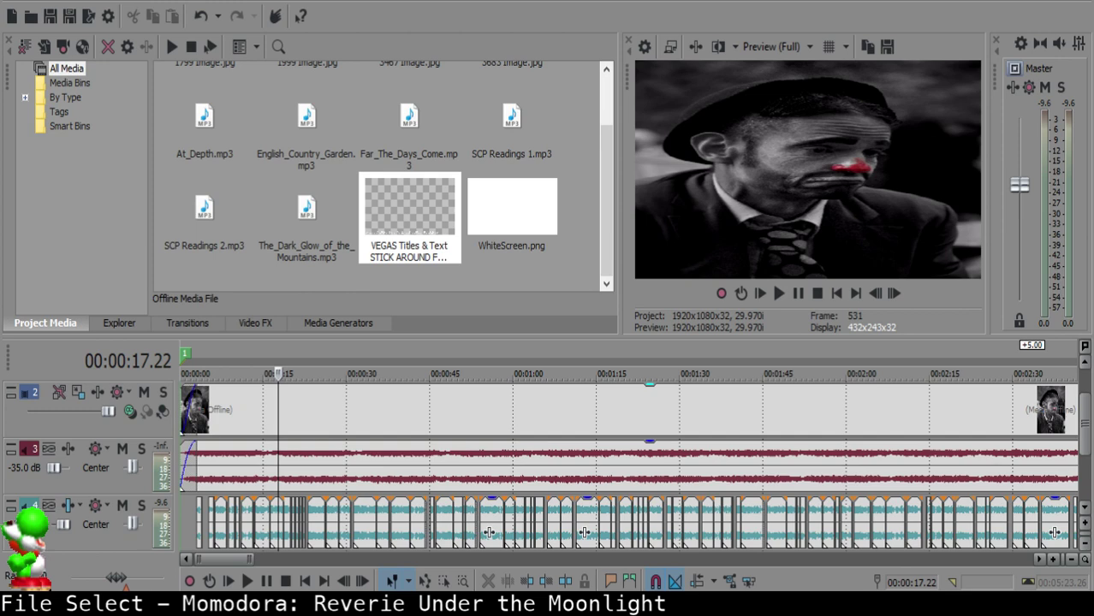
pyautogui.scroll(-8, 629, 467)
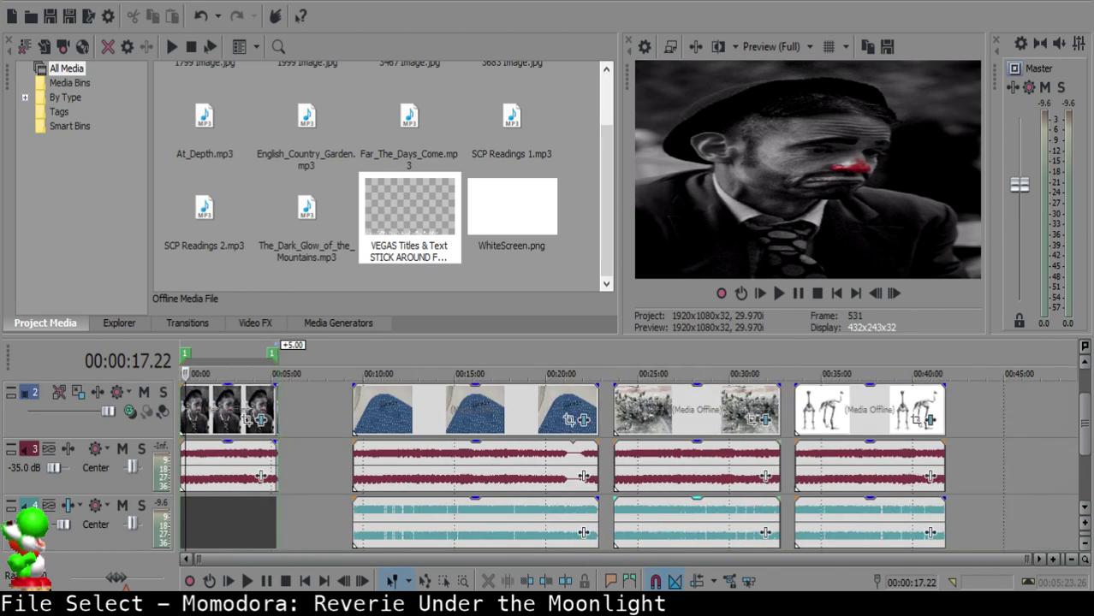